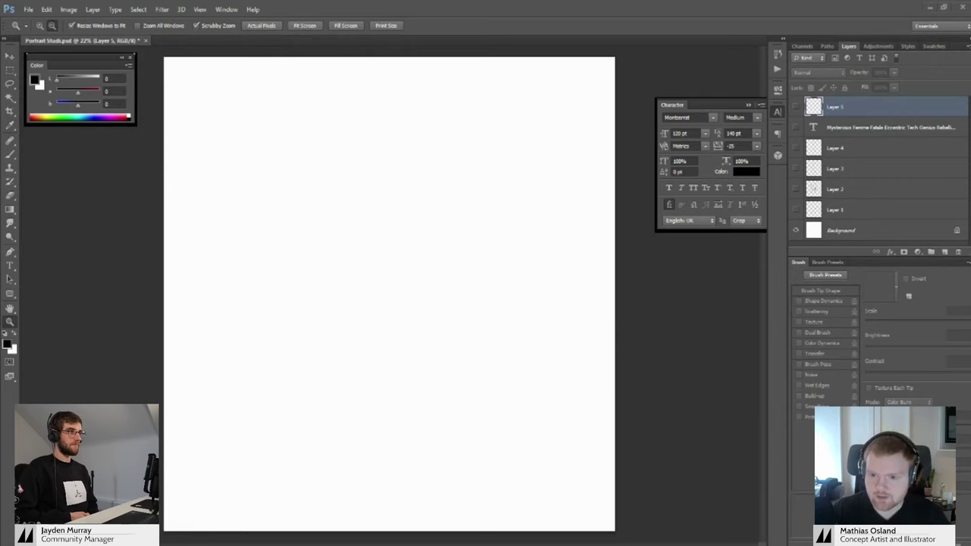
Show the text layer with the list of character prompts and add a new empty layer above it
left_click(852, 129)
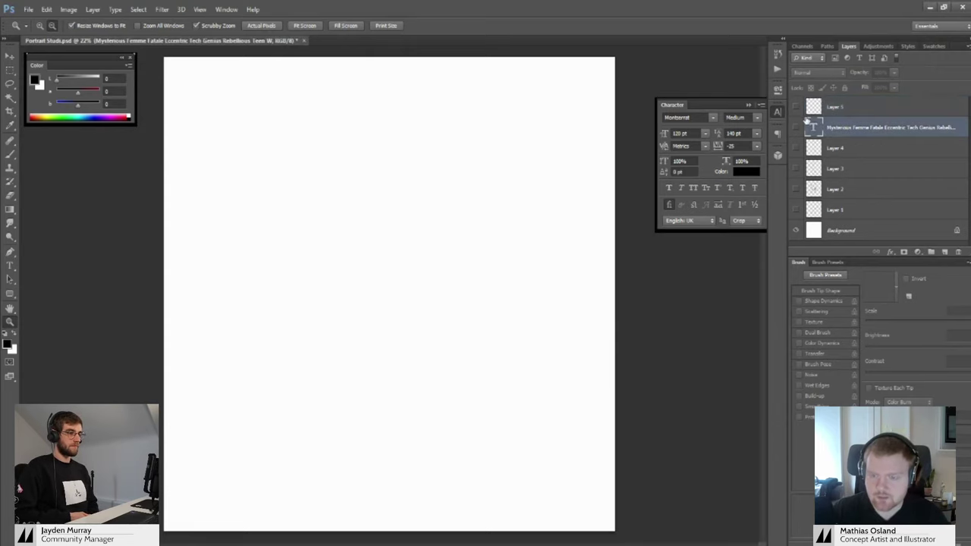
left_click(796, 127)
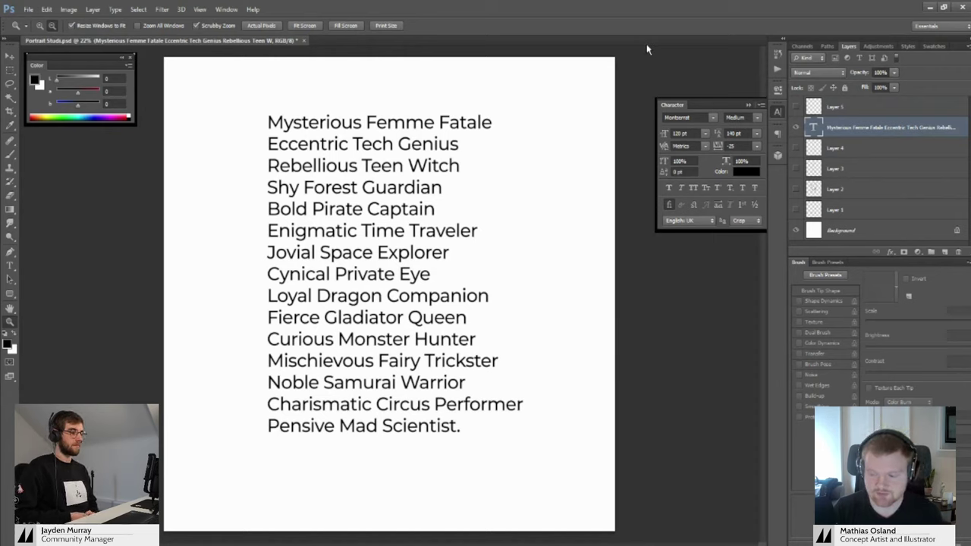
key("b")
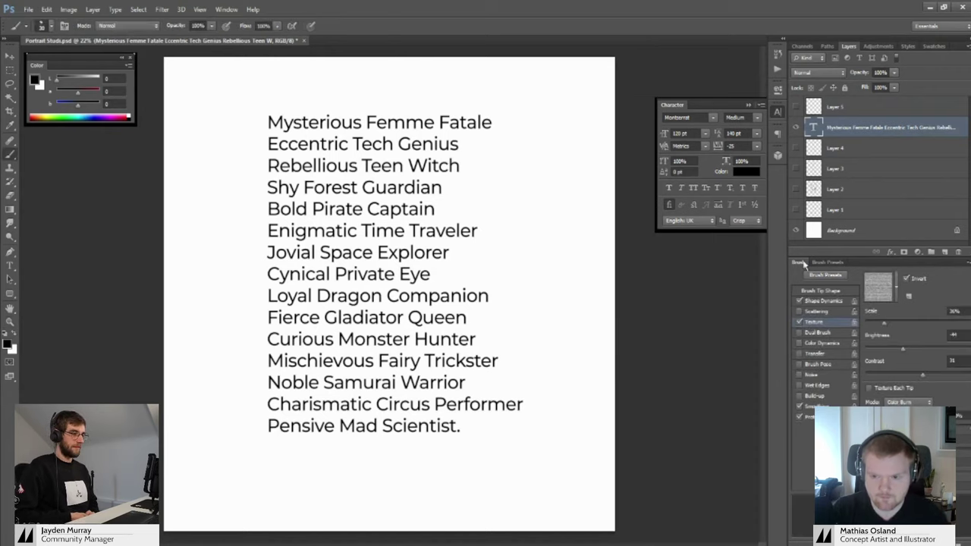
left_click(944, 252)
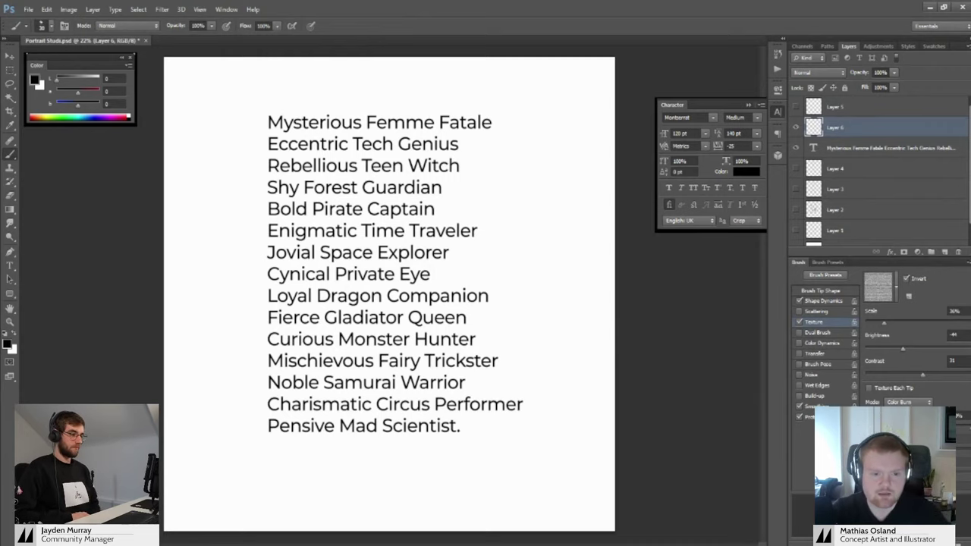
Underline the prompt "Shy Forest Guardian" in black with the Brush on the new layer
key("z")
left_click(349, 200)
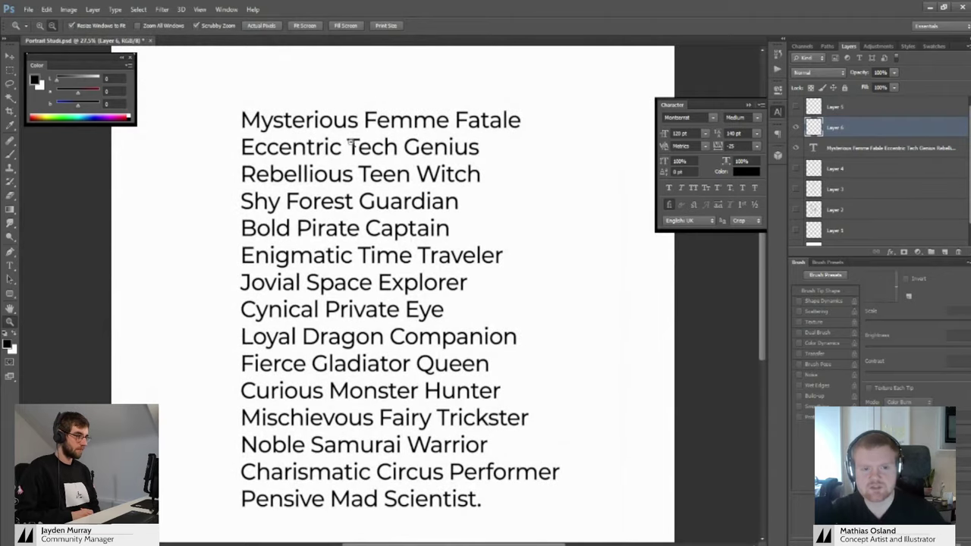
left_click_drag(470, 155, 450, 154)
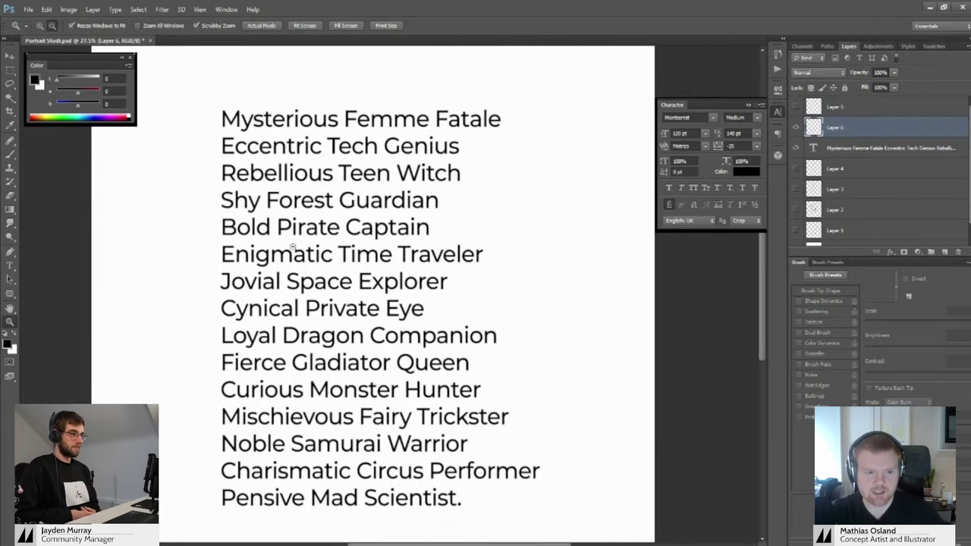
key("b")
left_click_drag(222, 211, 438, 211)
mouse_move(276, 240)
left_mouse_down()
mouse_move(288, 229)
mouse_move(266, 237)
left_mouse_up()
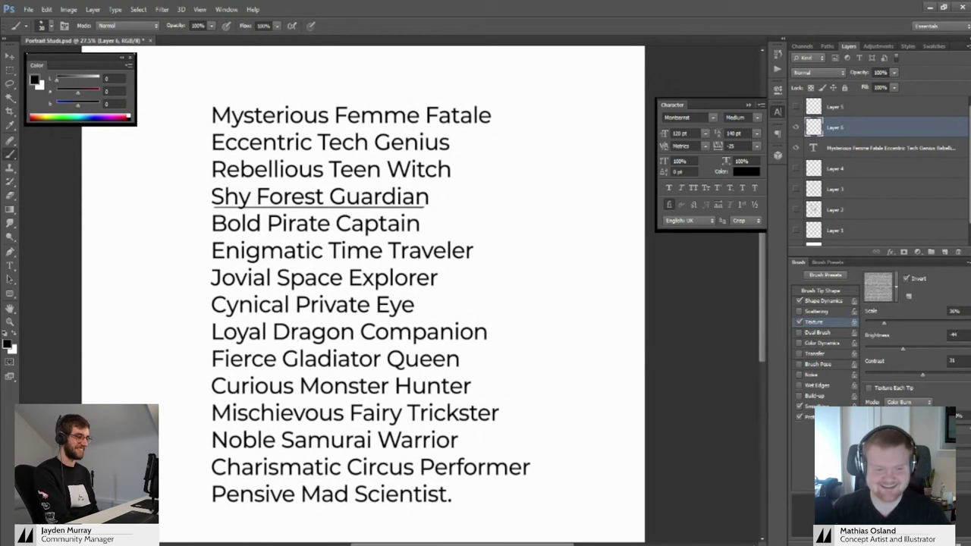
left_click_drag(296, 287, 298, 278)
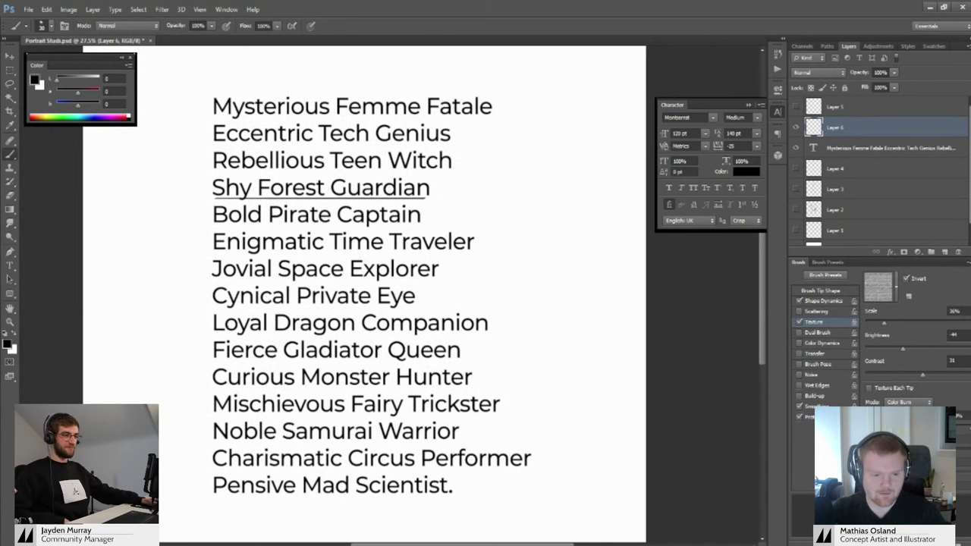
left_click_drag(208, 335, 508, 336)
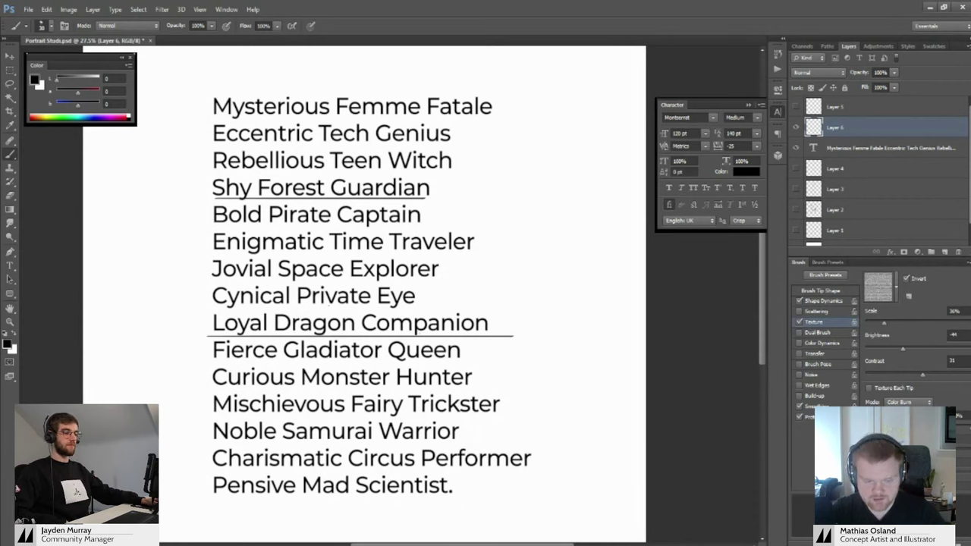
key("ctrl+z")
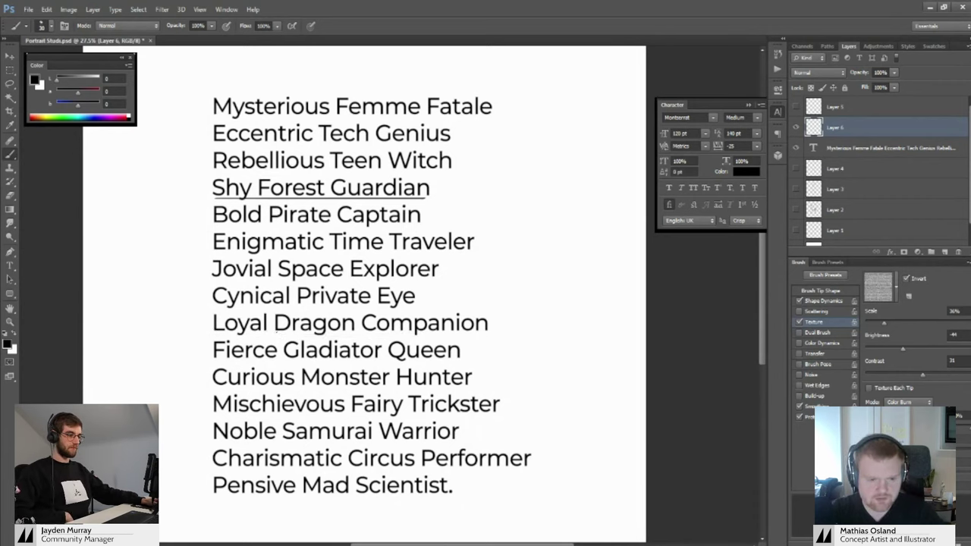
left_click_drag(273, 338, 333, 338)
key("ctrl+z")
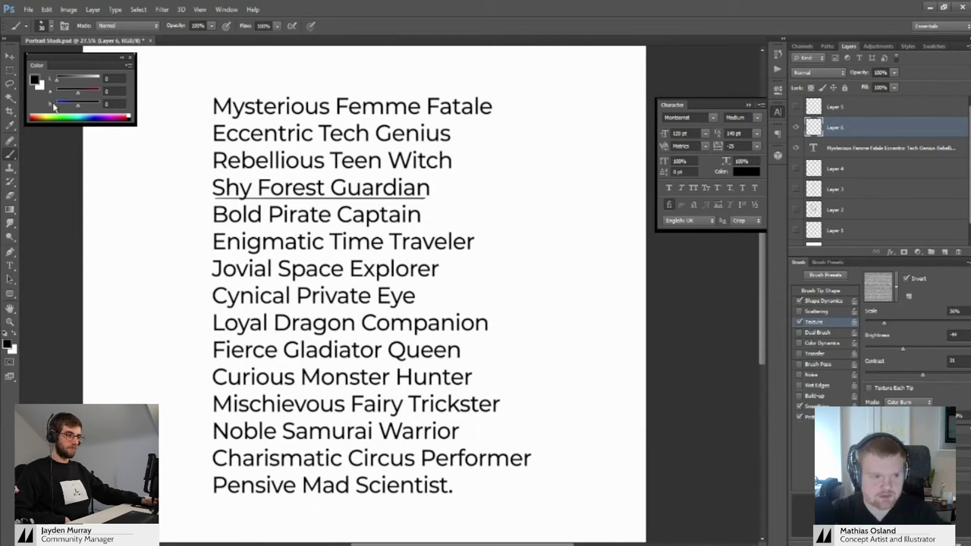
Set the brush colour to blue and underline the words "Dragon", "Enigmatic" and "Queen" in the prompt list
left_click(62, 105)
left_click(76, 81)
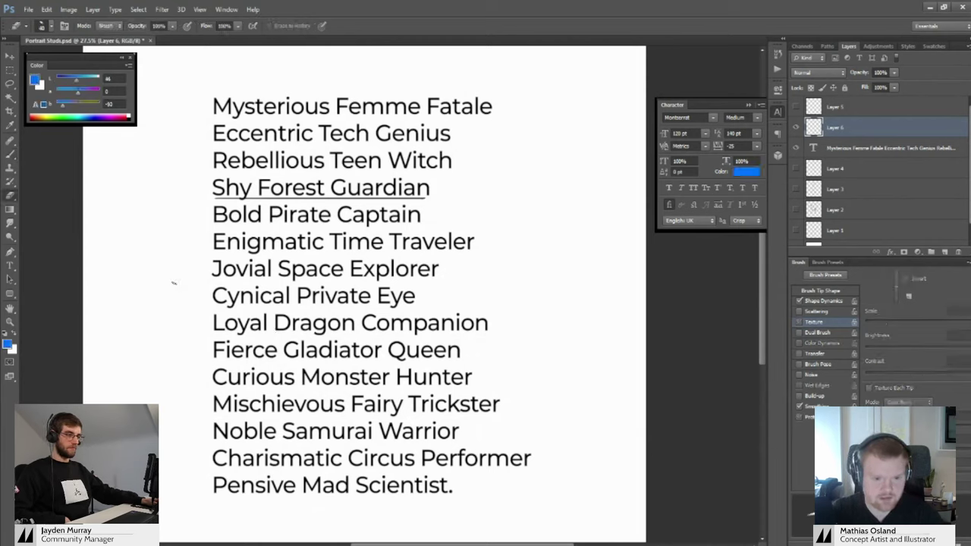
left_click_drag(274, 331, 346, 331)
key("ctrl+z")
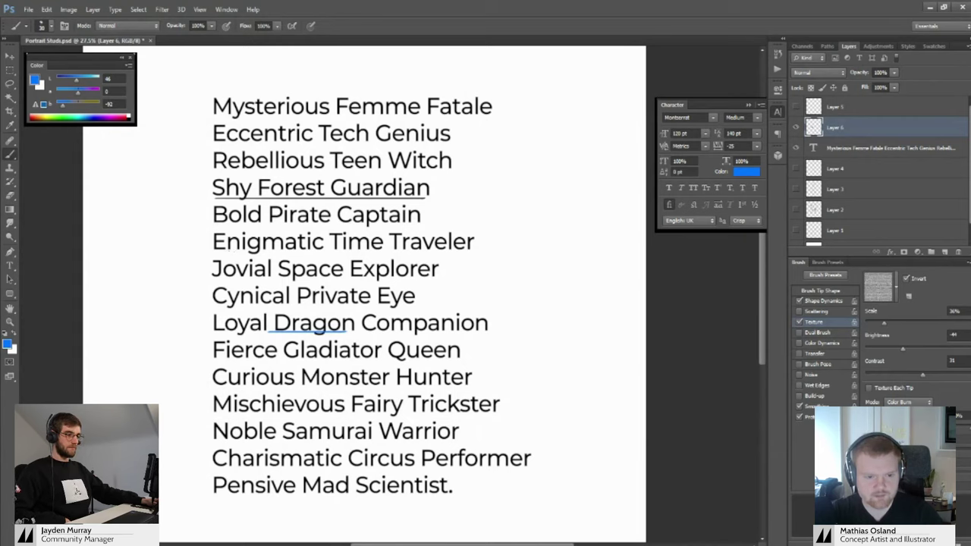
left_click_drag(211, 253, 323, 254)
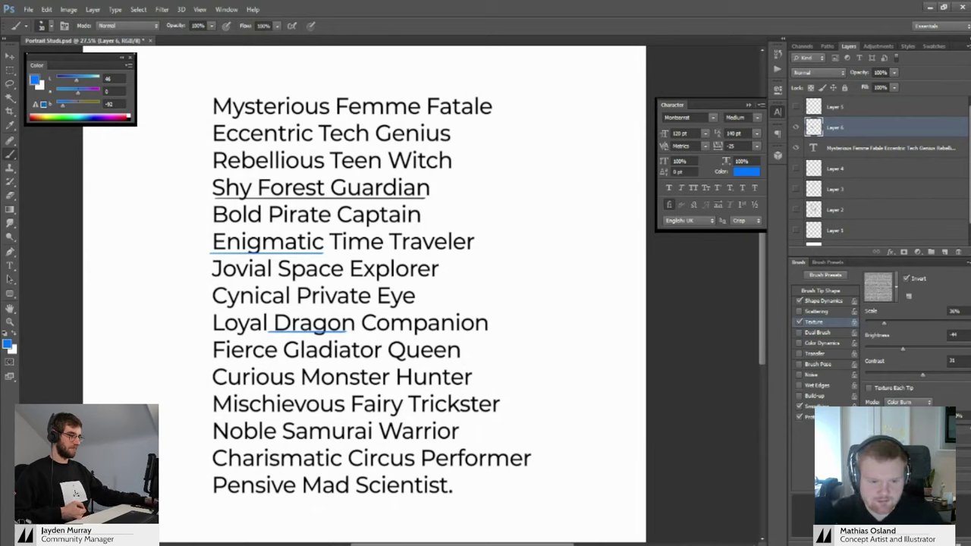
left_click_drag(389, 357, 458, 356)
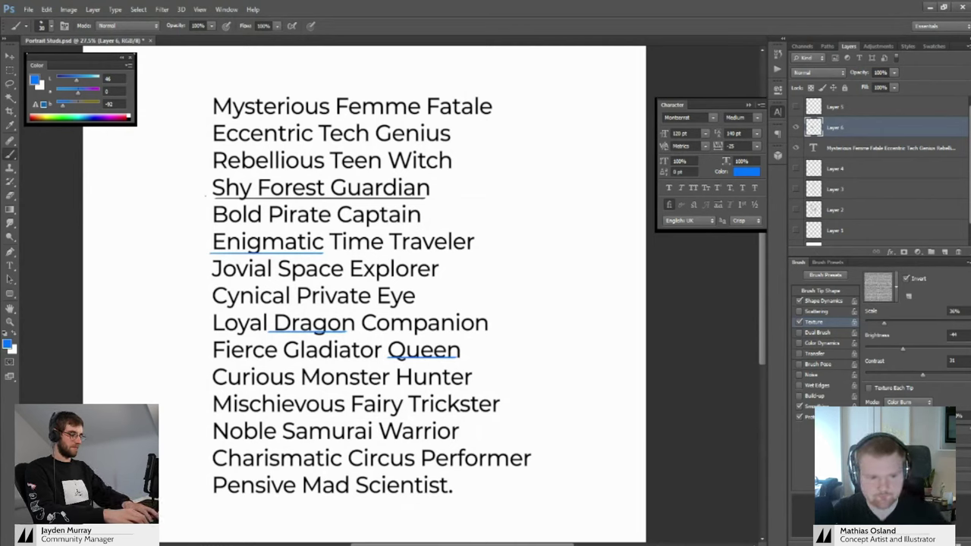
Set the brush colour to purple and underline the words "Mischievous", "Circus" and "Witch" in the prompt list
left_click_drag(78, 93, 93, 94)
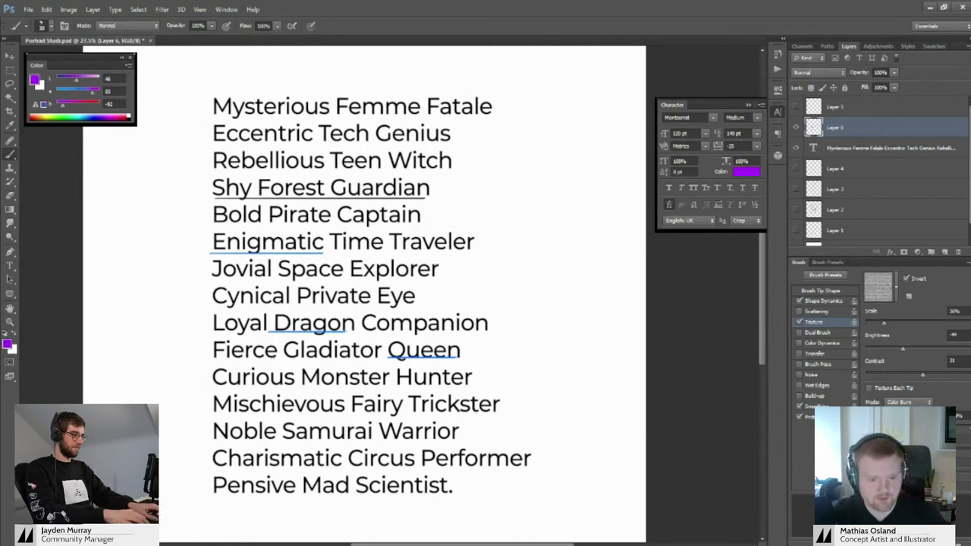
left_click_drag(213, 443, 458, 441)
key("ctrl+z")
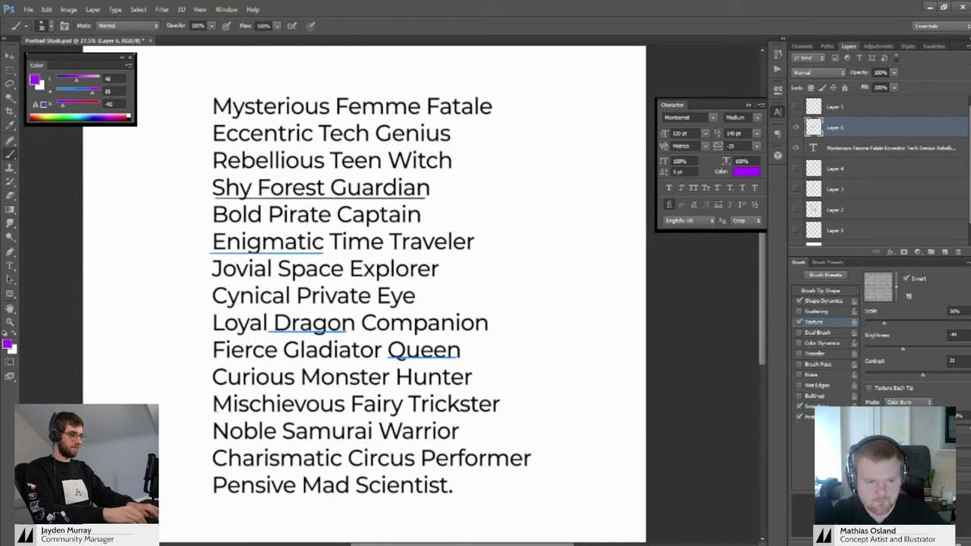
left_click_drag(209, 415, 345, 415)
left_click_drag(349, 465, 413, 466)
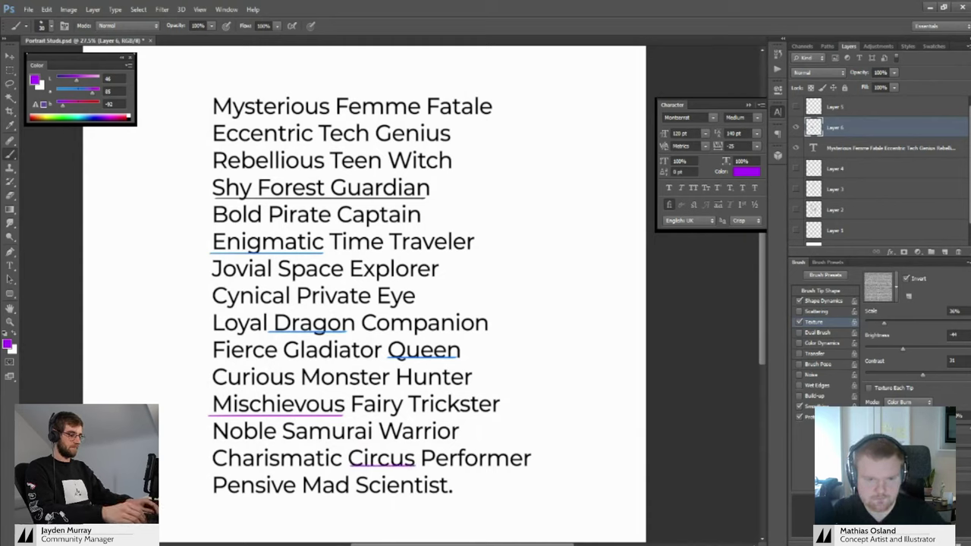
left_click_drag(388, 178, 457, 176)
key("ctrl+z")
left_click_drag(388, 168, 458, 169)
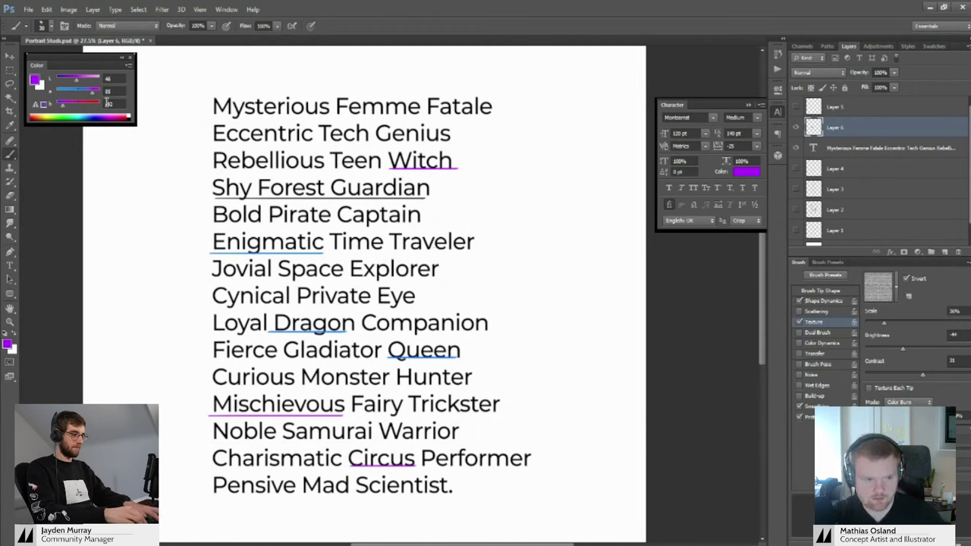
Add a new layer above the underlines and handwrite "Mischievous" in purple above the prompt list
left_click(10, 69)
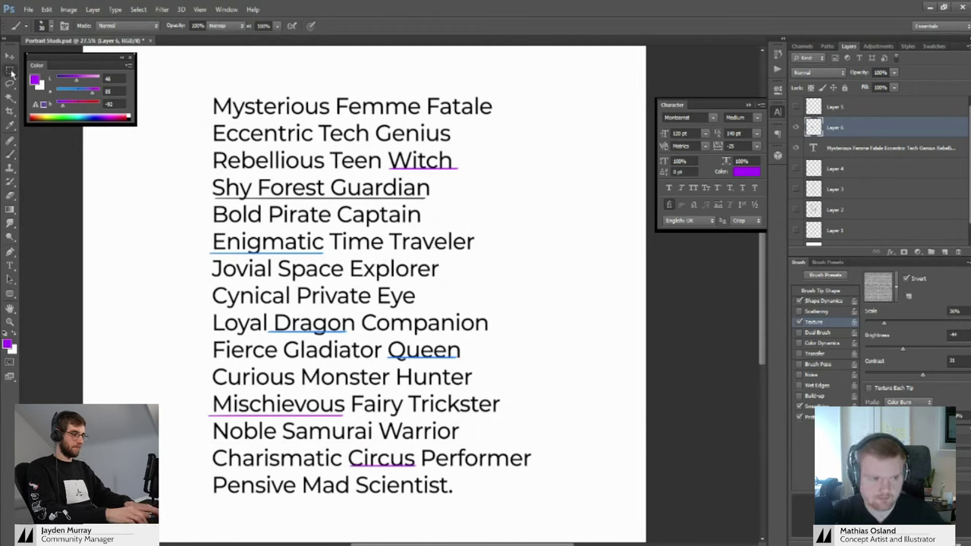
left_click(944, 252)
key("z")
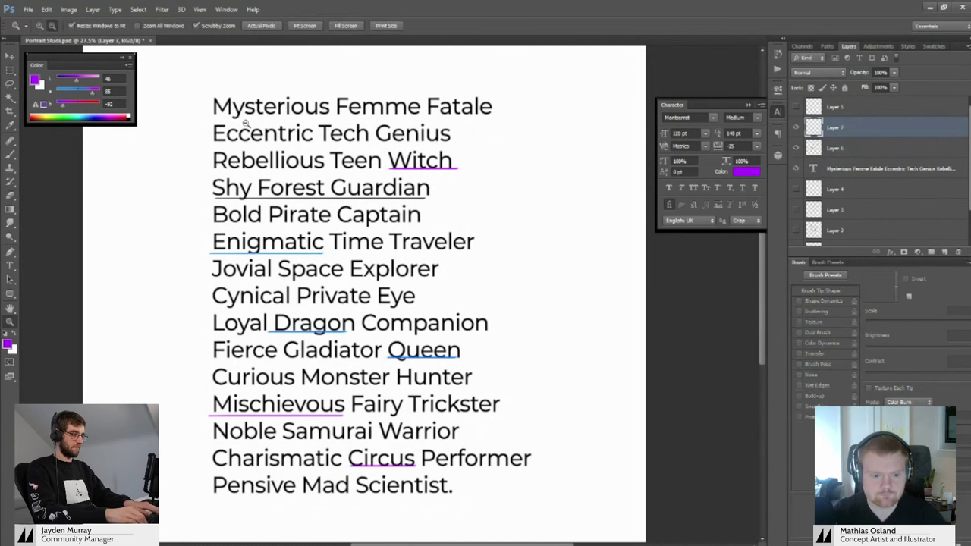
left_click(244, 125)
key("b")
mouse_move(173, 113)
left_mouse_down()
mouse_move(185, 94)
mouse_move(211, 115)
mouse_move(238, 87)
left_mouse_up()
mouse_move(245, 65)
left_mouse_down()
mouse_move(241, 90)
mouse_move(253, 89)
left_mouse_up()
mouse_move(256, 83)
left_mouse_down()
mouse_move(277, 77)
mouse_move(285, 90)
left_mouse_up()
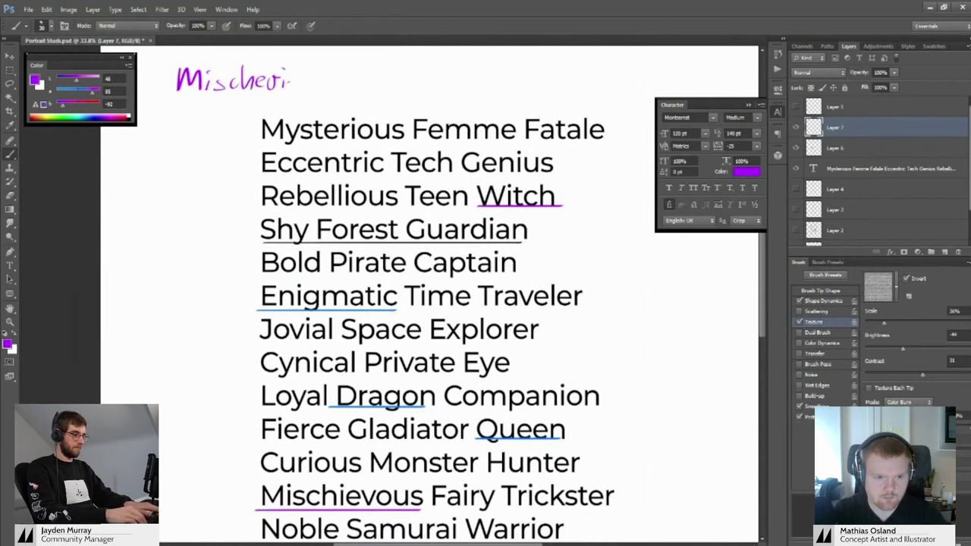
key("ctrl+z")
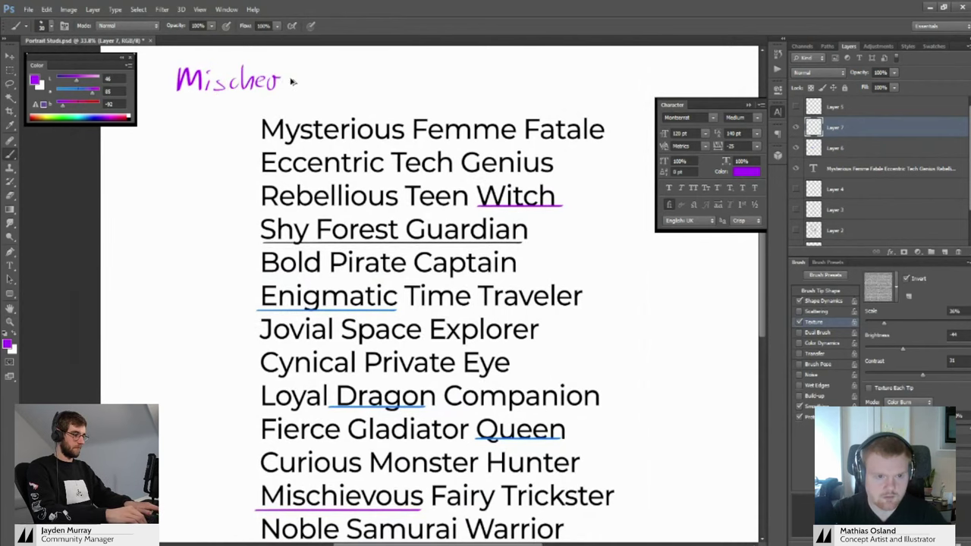
key("ctrl+alt+z")
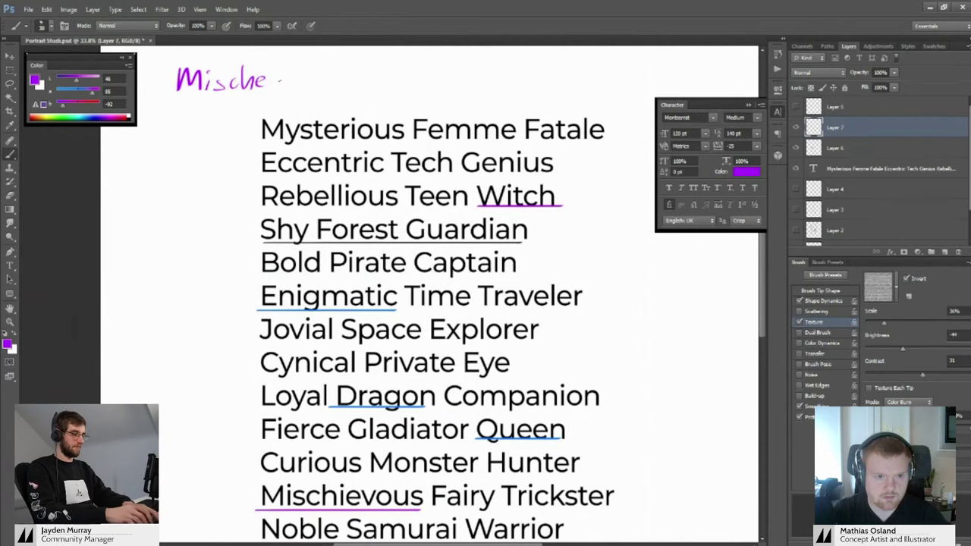
key("ctrl+alt+z")
mouse_move(266, 83)
left_mouse_down()
mouse_move(288, 75)
mouse_move(323, 88)
left_mouse_up()
Handwrite "Circus witch" in purple after "Mischievous" on the same line
left_click_drag(352, 84, 301, 94)
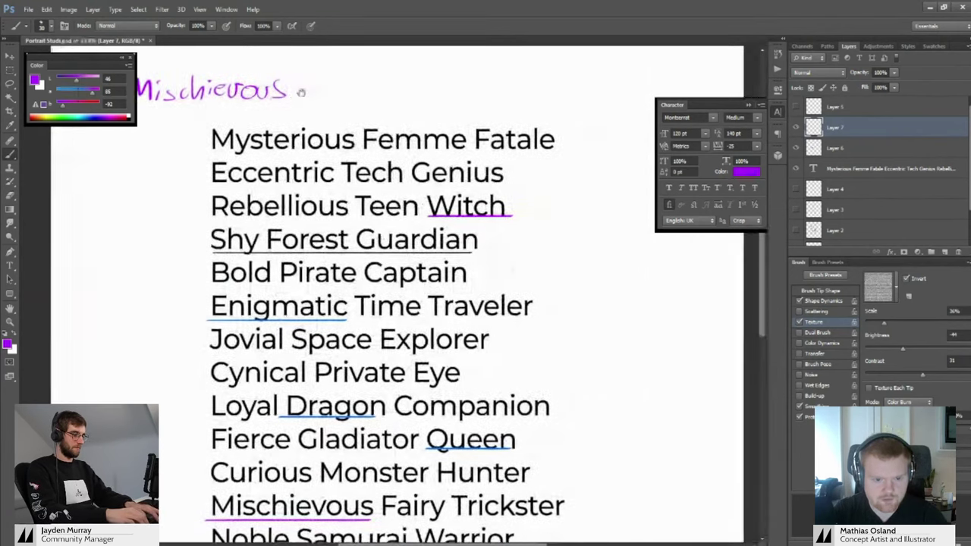
mouse_move(340, 126)
left_mouse_down()
mouse_move(333, 68)
mouse_move(337, 156)
left_mouse_up()
left_click_drag(323, 110, 322, 128)
mouse_move(330, 114)
left_mouse_down()
mouse_move(332, 125)
mouse_move(369, 124)
left_mouse_up()
mouse_move(369, 114)
left_mouse_down()
mouse_move(388, 125)
mouse_move(411, 111)
mouse_move(418, 121)
left_mouse_up()
mouse_move(429, 94)
left_mouse_down()
mouse_move(432, 123)
mouse_move(444, 111)
mouse_move(449, 122)
left_mouse_up()
mouse_move(461, 97)
left_mouse_down()
mouse_move(469, 119)
mouse_move(481, 121)
left_mouse_up()
Move the prompt text and its underlines layer together down and to the right, freeing space below the handwritten line
mouse_move(352, 145)
left_mouse_down()
mouse_move(434, 109)
mouse_move(453, 137)
left_mouse_up()
key("v")
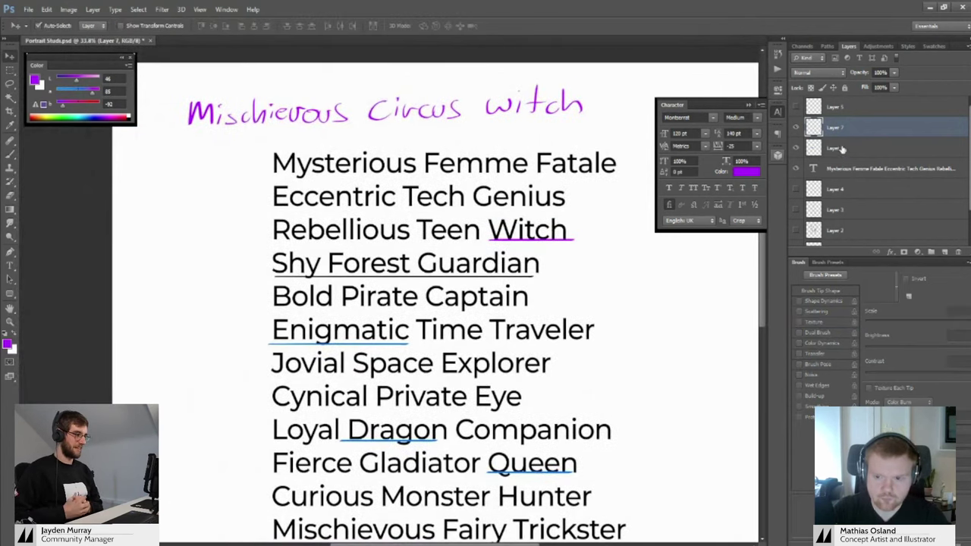
left_click(839, 148)
left_click(839, 168, "shift")
left_click_drag(459, 252, 533, 299)
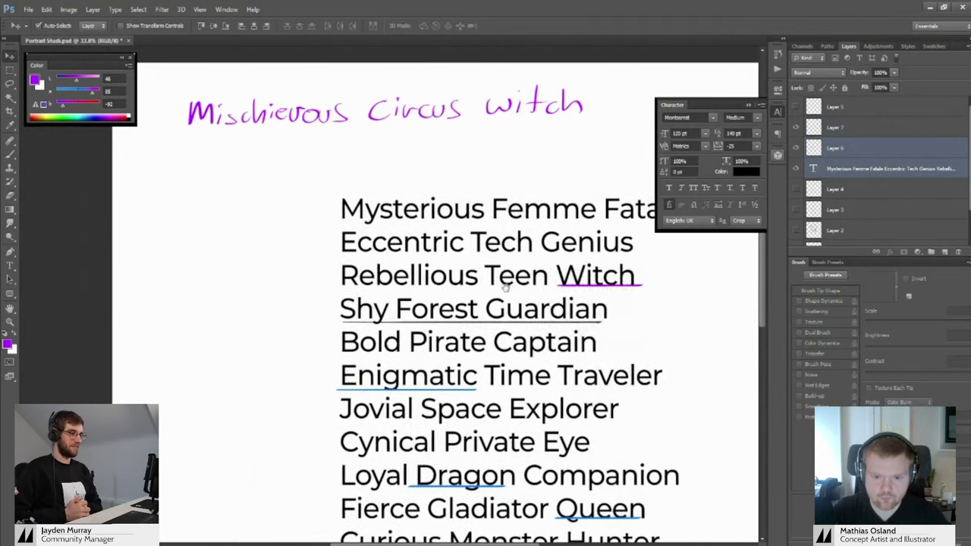
left_click_drag(527, 353, 458, 224)
scroll(470, 251, "up", 6)
scroll(470, 250, "left", 3)
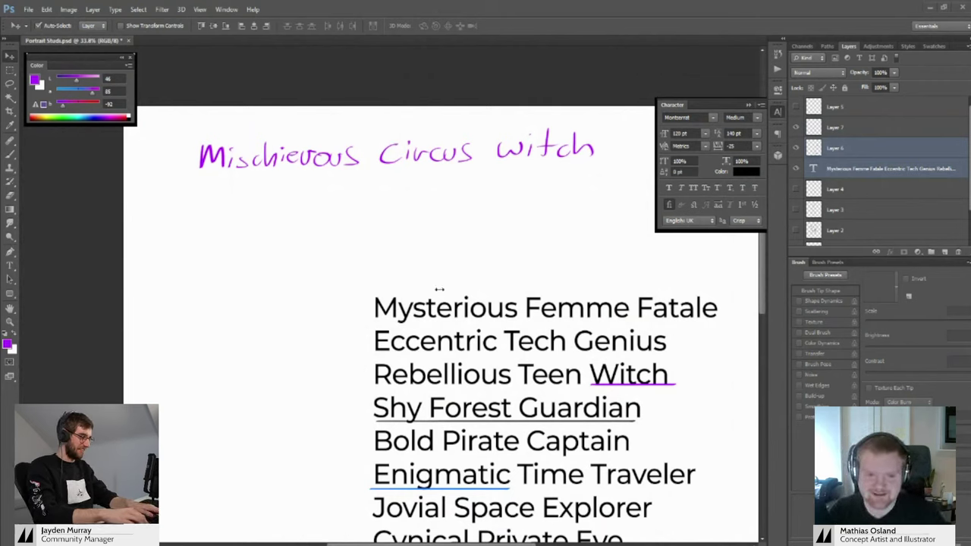
Activate the layer with the handwritten line and brush "Enigmatic" in purple beneath "Mischievous"
left_click_drag(351, 208, 326, 235)
left_click_drag(220, 208, 251, 219)
mouse_move(252, 253)
left_mouse_down()
mouse_move(243, 215)
mouse_move(251, 199)
mouse_move(255, 208)
left_mouse_up()
key("b")
left_click(218, 164, "ctrl")
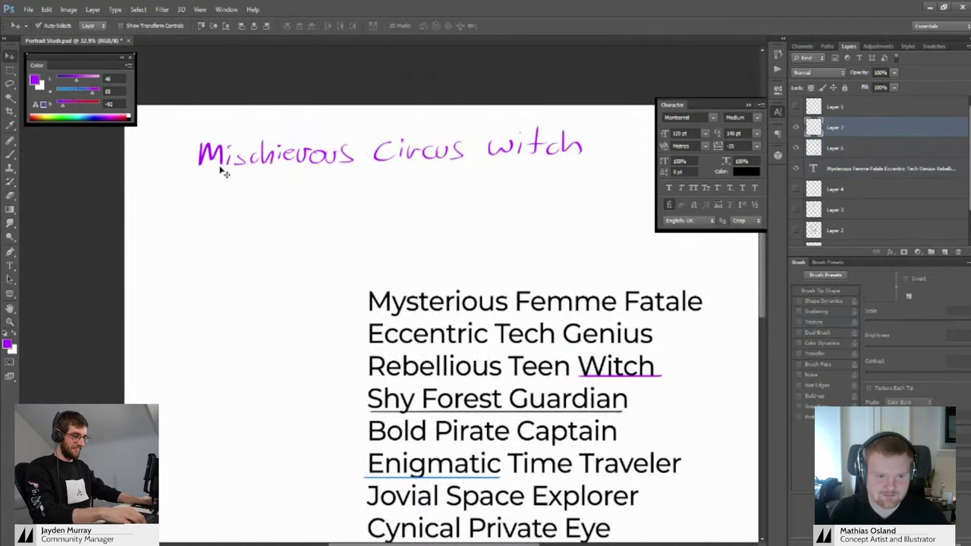
mouse_move(212, 185)
left_mouse_down()
mouse_move(214, 207)
mouse_move(224, 191)
mouse_move(244, 208)
left_mouse_up()
mouse_move(256, 196)
left_mouse_down()
mouse_move(252, 215)
mouse_move(307, 203)
left_mouse_up()
mouse_move(296, 194)
left_mouse_down()
mouse_move(318, 193)
mouse_move(320, 204)
left_mouse_up()
left_click(318, 187)
left_click_drag(340, 195, 345, 203)
Handwrite "Dragon Queen" in purple after "Enigmatic" to complete the second line
mouse_move(408, 191)
left_mouse_down()
mouse_move(328, 183)
mouse_move(291, 193)
left_mouse_up()
mouse_move(314, 179)
left_mouse_down()
mouse_move(317, 191)
mouse_move(326, 182)
left_mouse_up()
mouse_move(329, 183)
left_mouse_down()
mouse_move(351, 203)
mouse_move(373, 182)
left_mouse_up()
mouse_move(382, 179)
left_mouse_down()
mouse_move(397, 188)
mouse_move(364, 99)
mouse_move(402, 220)
mouse_move(467, 221)
left_mouse_up()
mouse_move(344, 240)
left_mouse_down()
mouse_move(452, 202)
mouse_move(551, 195)
left_mouse_up()
Handwrite "Shy Forest Guardian" in purple as the third line below "Enigmatic Dragon Queen"
mouse_move(298, 206)
left_mouse_down()
mouse_move(290, 227)
mouse_move(318, 223)
mouse_move(323, 236)
left_mouse_up()
left_click_drag(455, 303, 403, 299)
mouse_move(312, 230)
left_mouse_down()
mouse_move(313, 203)
mouse_move(382, 215)
mouse_move(388, 199)
mouse_move(415, 200)
left_mouse_up()
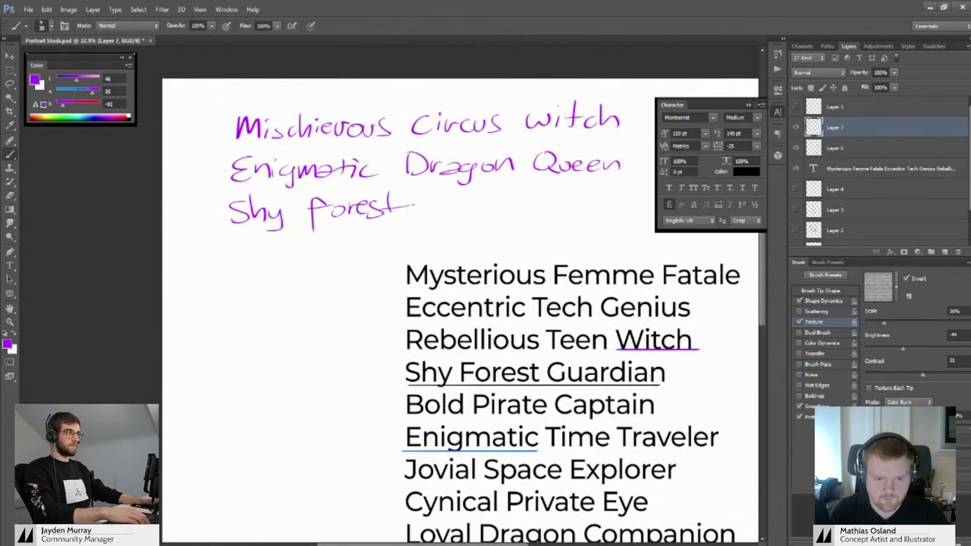
left_click_drag(455, 304, 385, 309)
mouse_move(383, 205)
left_mouse_down()
mouse_move(373, 215)
mouse_move(415, 217)
left_mouse_up()
left_click_drag(418, 217, 472, 215)
left_click(447, 216)
left_click_drag(473, 206, 488, 213)
Hide the underlines layer and the prompt text layer so only the three handwritten prompts remain on the page
key("z")
left_click(405, 208, "alt")
left_click(406, 209, "alt")
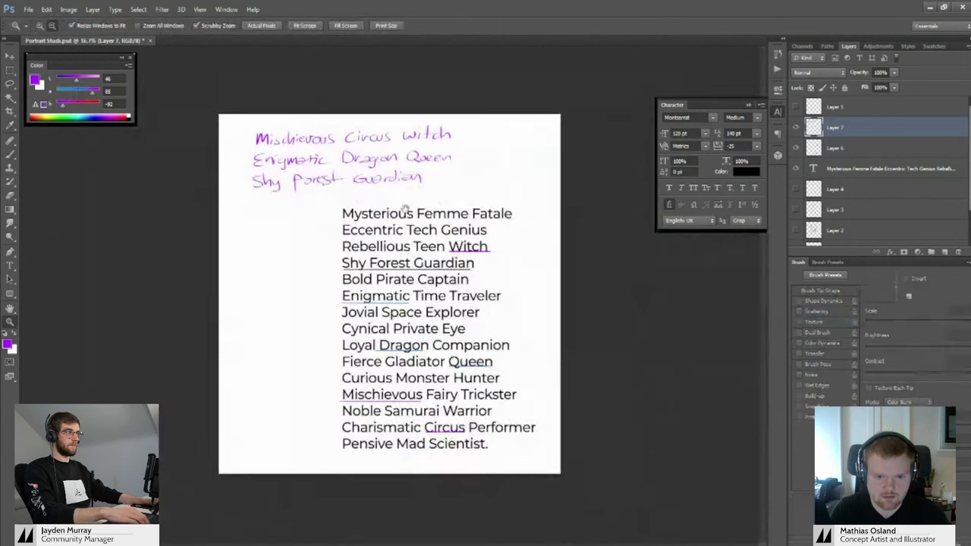
left_click_drag(396, 177, 421, 173)
left_click_drag(421, 172, 418, 201)
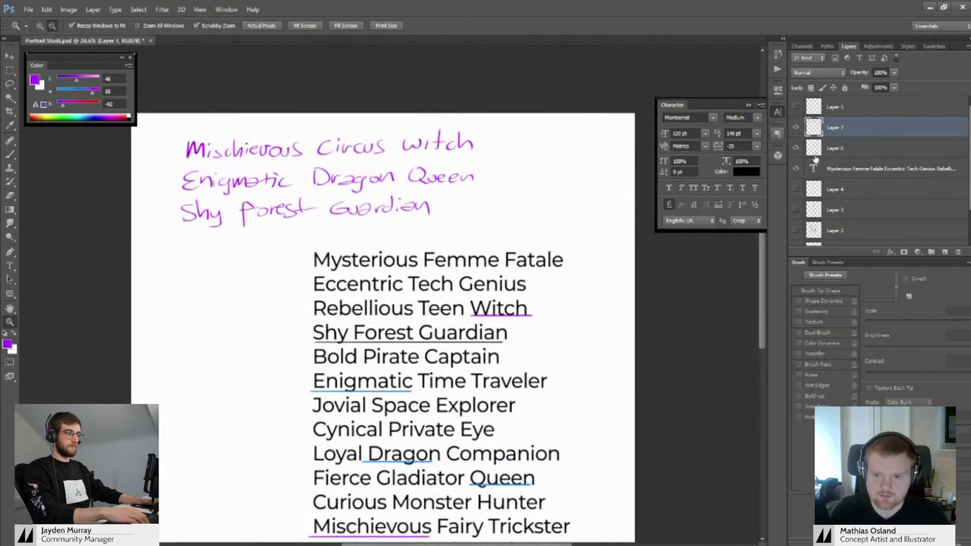
left_click_drag(796, 148, 795, 169)
left_click_drag(346, 179, 360, 179)
left_click_drag(298, 199, 290, 206)
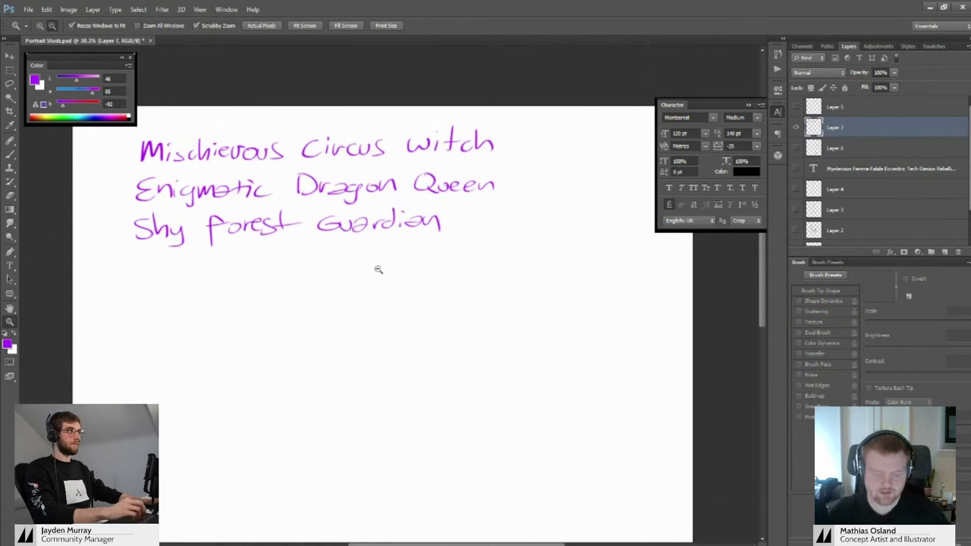
Lasso the handwritten line "Shy Forest Guardian", copy it to its own layer and hide the layer with all three prompts
key("l")
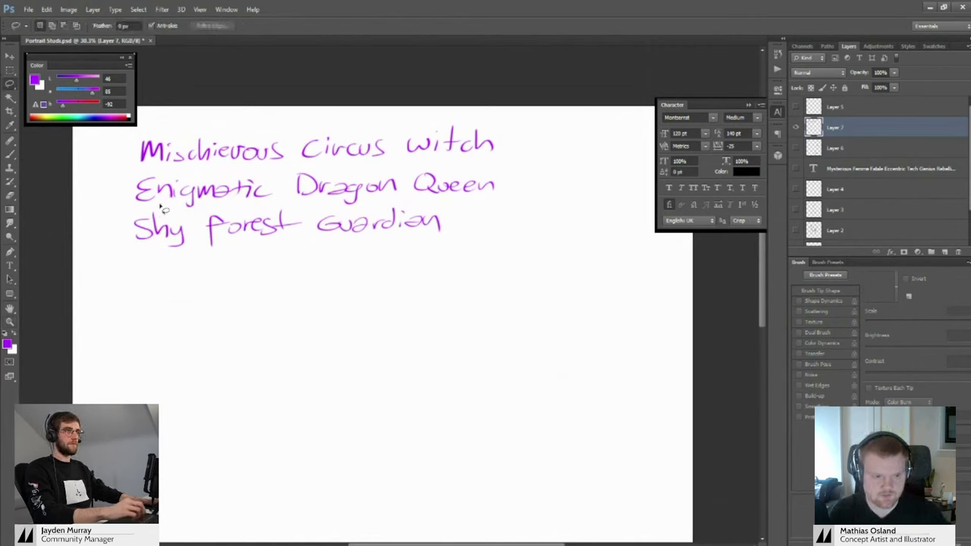
mouse_move(162, 204)
left_mouse_down()
mouse_move(444, 278)
mouse_move(473, 221)
mouse_move(408, 200)
mouse_move(342, 213)
mouse_move(293, 201)
mouse_move(191, 220)
left_mouse_up()
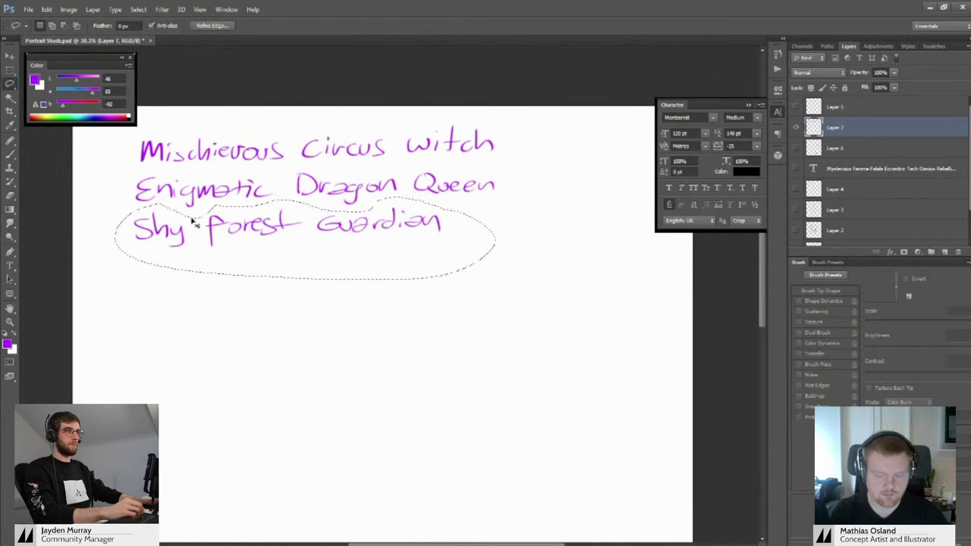
key("ctrl+d")
key("Delete")
key("ctrl+z")
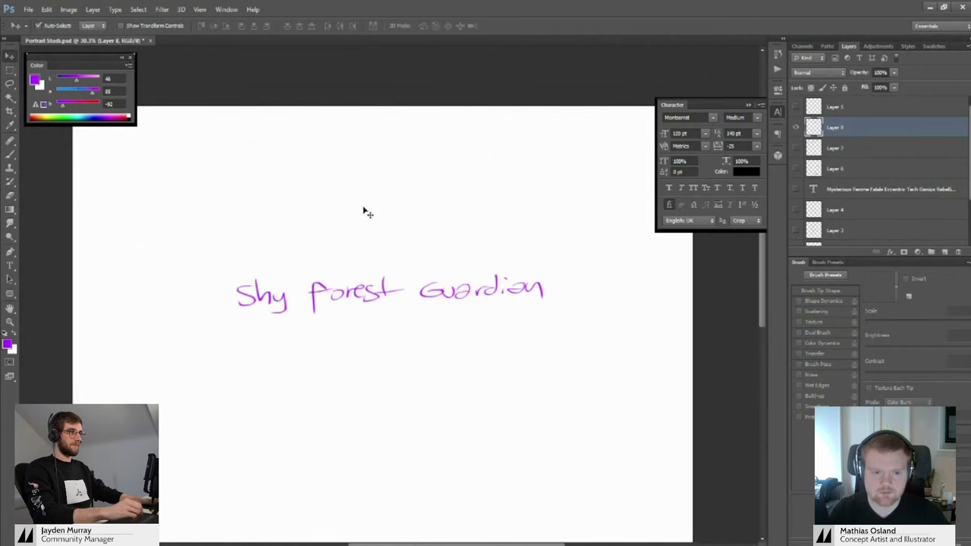
Move "Shy Forest Guardian" to the page's upper-left corner and desaturate the purple lettering to grey
left_click_drag(385, 284, 243, 158)
key("ctrl+t")
left_click_drag(343, 104, 347, 110)
left_click(512, 24)
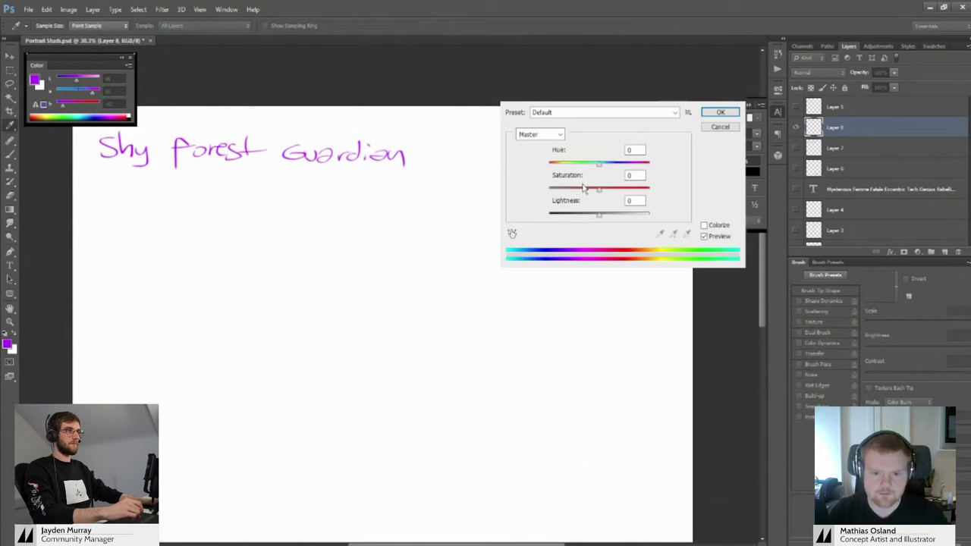
left_click_drag(585, 189, 551, 188)
left_click(721, 112)
Activate the Brush tool and reset the foreground and background colours to black and white
key("b")
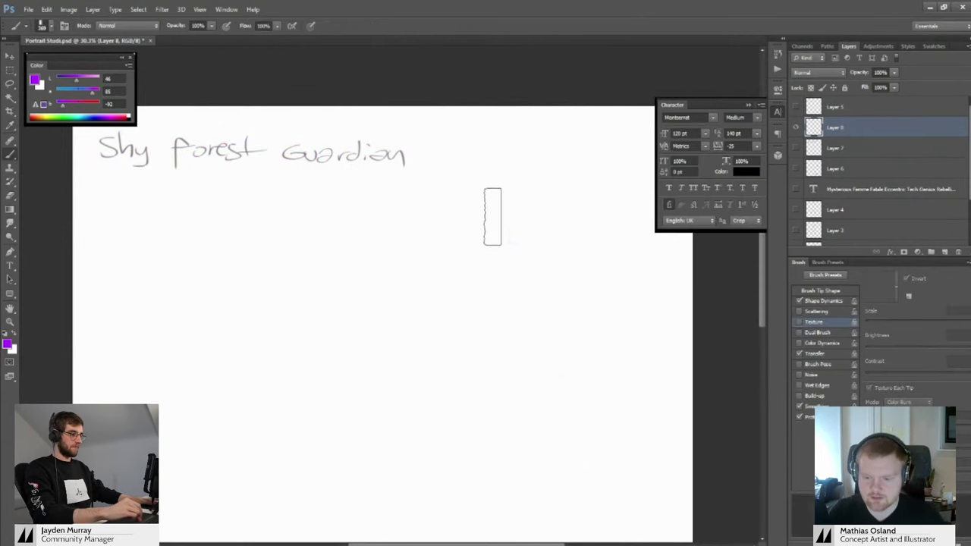
left_click_drag(523, 188, 412, 362)
key("ctrl+z")
key("d")
Try broad black S-shaped brush strokes on the blank page below the title and undo them
mouse_move(485, 229)
left_mouse_down()
mouse_move(383, 406)
mouse_move(323, 400)
left_mouse_up()
key("z")
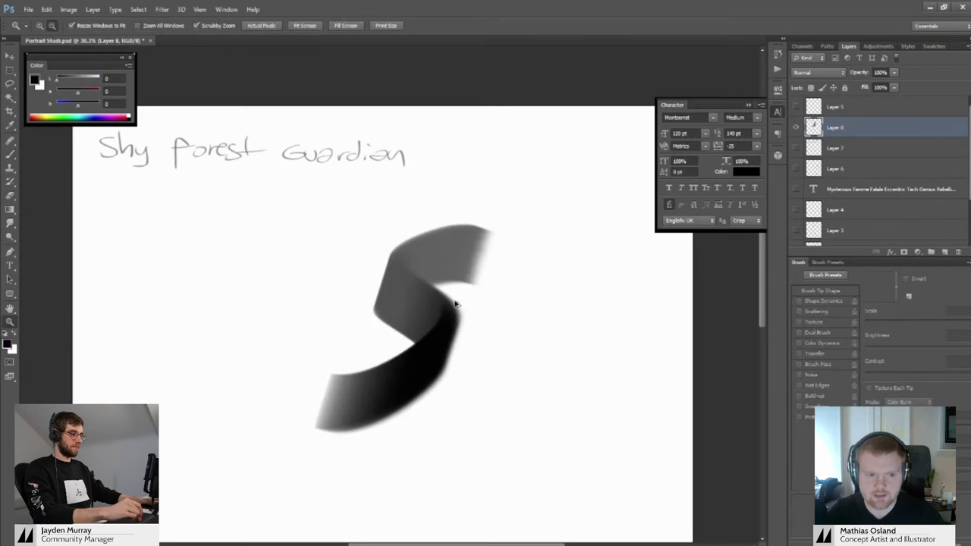
key("ctrl+z")
left_click_drag(455, 305, 440, 268)
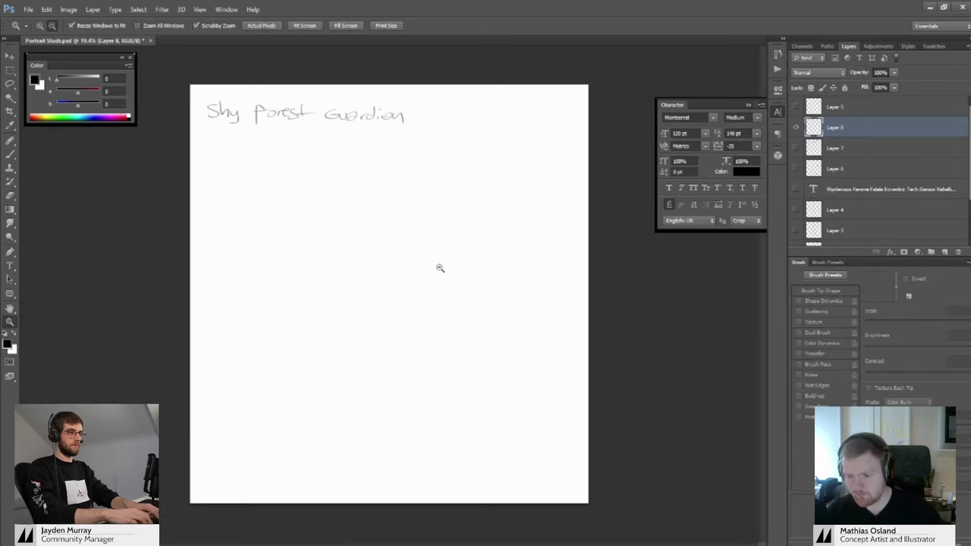
key("b")
left_click_drag(368, 144, 341, 265)
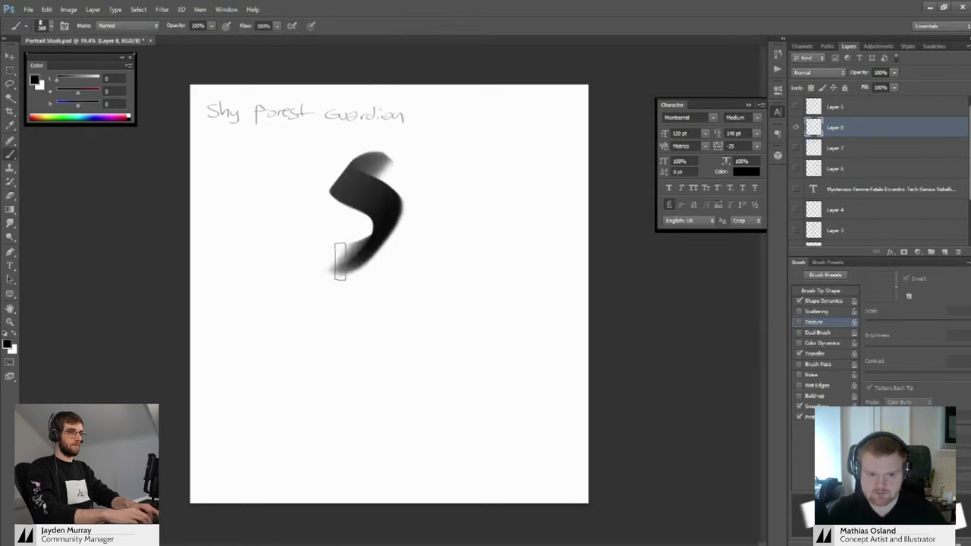
key("ctrl+z")
Reduce the brush size from a wide tip to a thin drawing tip
key("[")
key("[")
key("[")
key("[")
key("[")
key("[")
key("[")
key("[")
key("[")
key("[")
key("[")
key("[")
key("[")
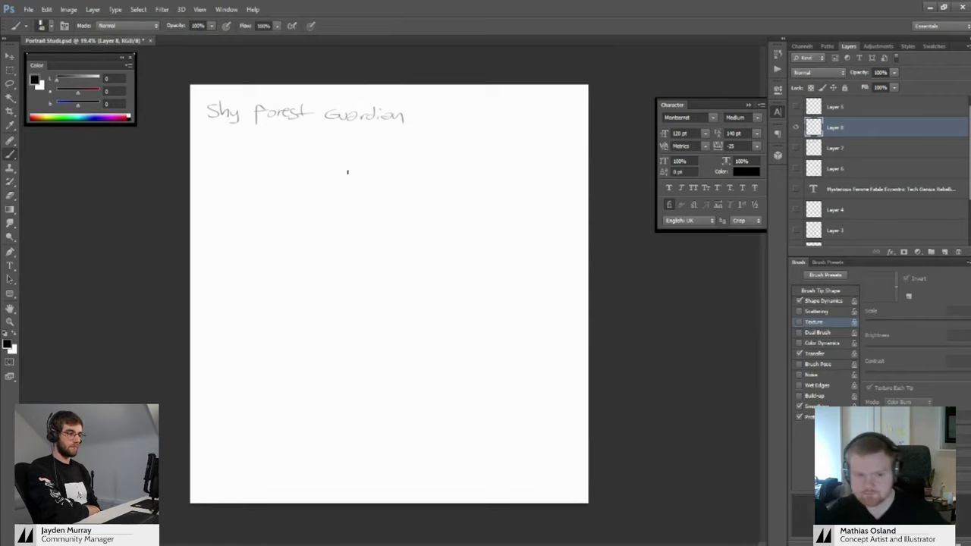
scroll(391, 184, "up", 2)
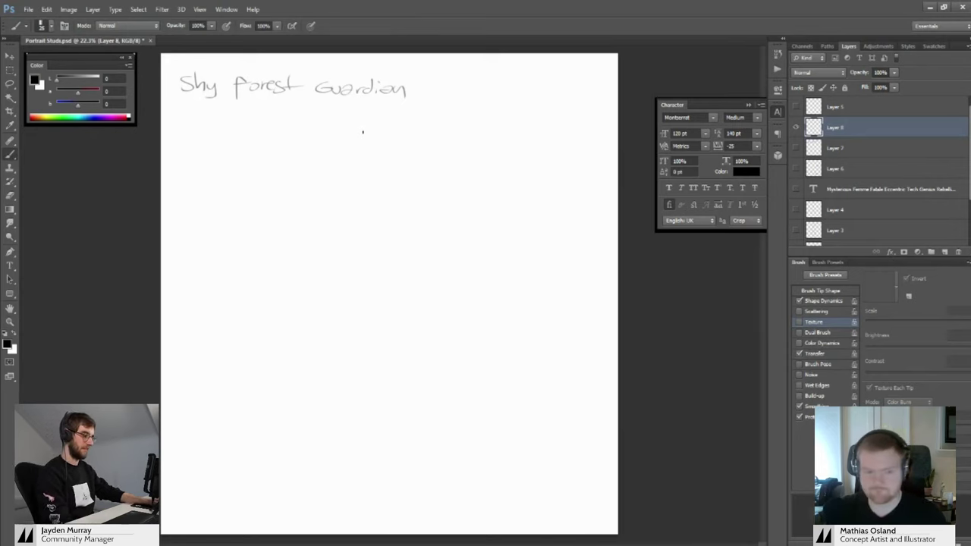
Make the brush slightly thinner, testing it with short strokes below the title and undoing them
left_click_drag(357, 156, 329, 229)
key("ctrl+z")
key("ctrl+space")
left_click_drag(391, 188, 379, 185)
key("bracketleft")
key("bracketleft")
left_click_drag(371, 152, 348, 205)
key("ctrl+z")
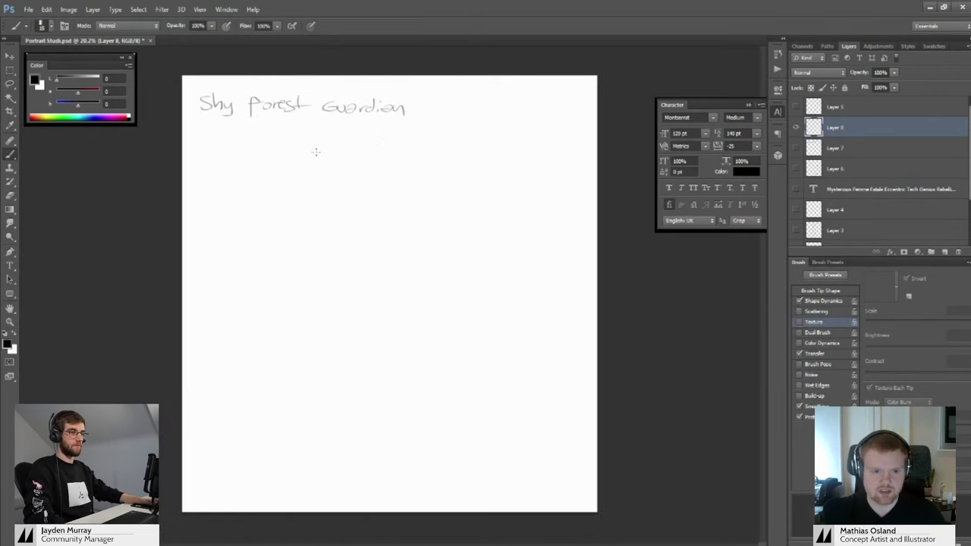
Try a straight underline beneath "Forest Guardian" and undo it
left_click_drag(242, 117, 431, 118)
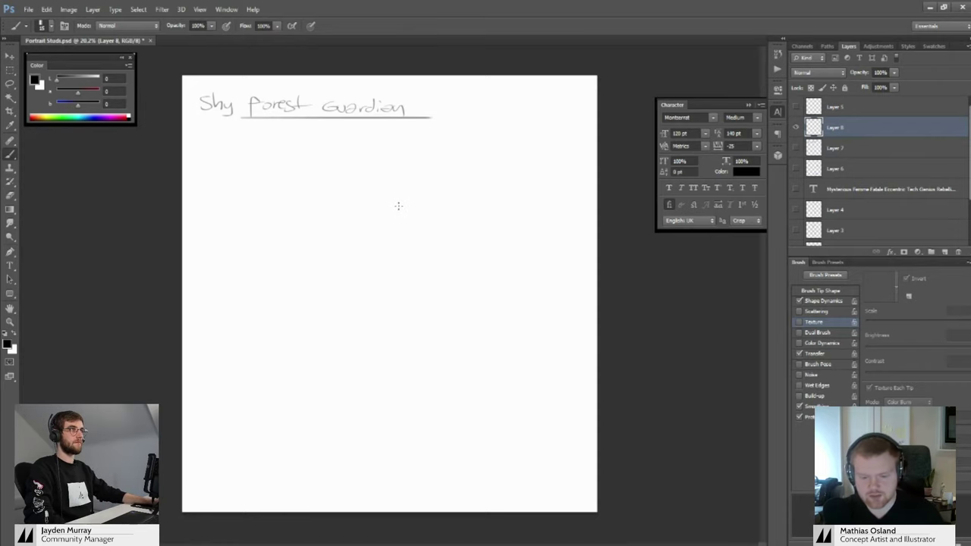
key("ctrl+z")
key("z")
left_click_drag(402, 241, 411, 248)
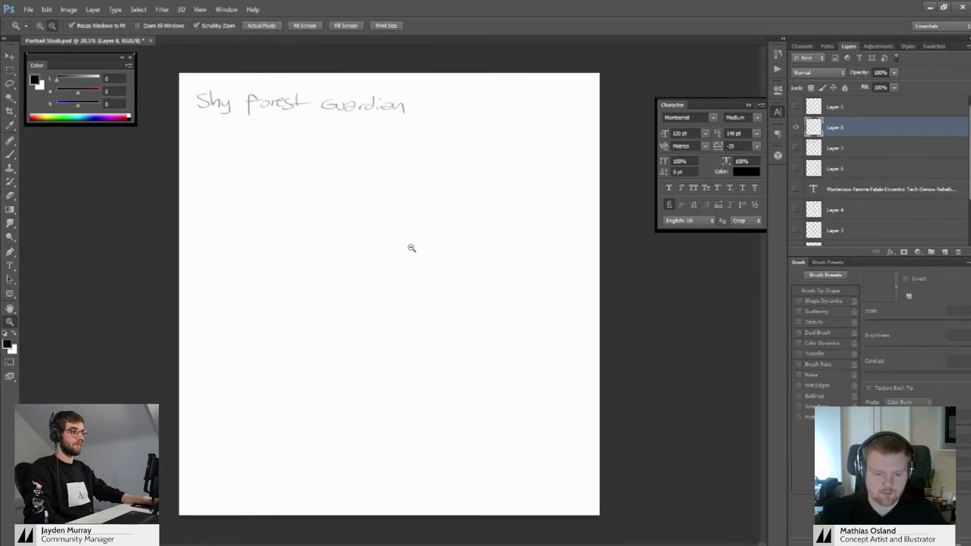
Handwrite the character ideas "Golem" and "Faere" in black beneath the word "Guardian"
left_click_drag(375, 161, 417, 157)
key("b")
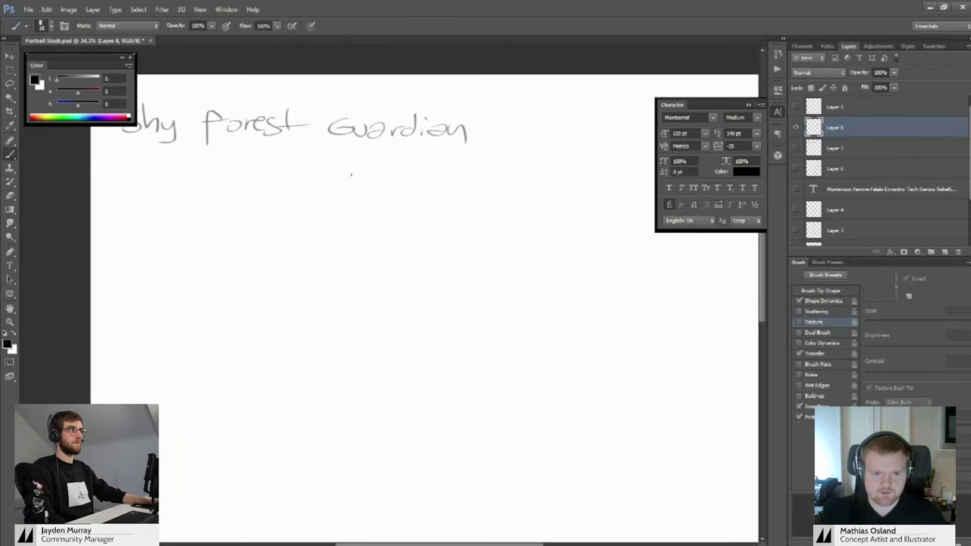
mouse_move(351, 174)
left_mouse_down()
mouse_move(340, 196)
mouse_move(353, 187)
left_mouse_up()
left_click_drag(362, 185, 372, 194)
mouse_move(374, 187)
left_mouse_down()
mouse_move(403, 204)
mouse_move(395, 179)
left_mouse_up()
left_click_drag(336, 187, 334, 210)
left_click_drag(329, 186, 353, 183)
mouse_move(333, 197)
left_mouse_down()
mouse_move(369, 209)
mouse_move(398, 197)
left_mouse_up()
left_click_drag(402, 202, 414, 205)
left_click_drag(349, 228, 360, 222)
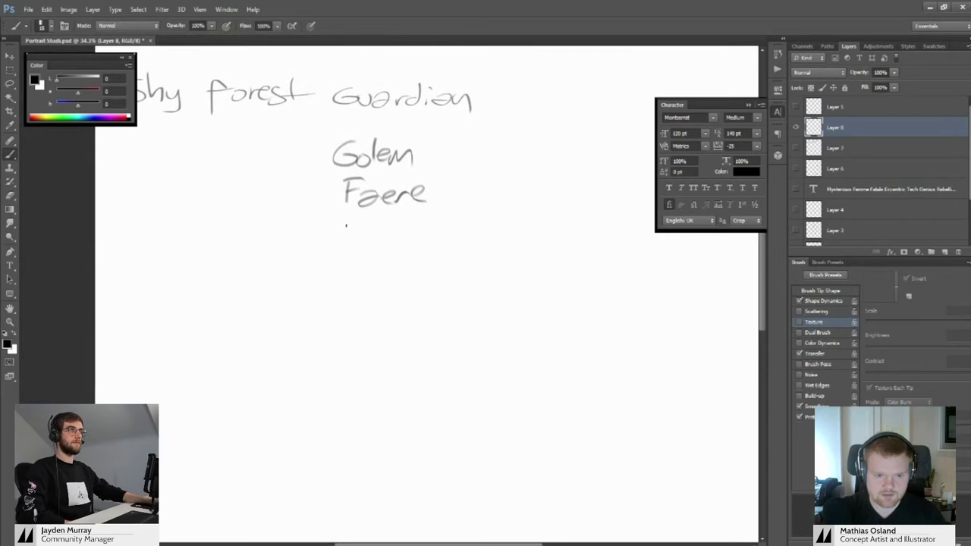
Handwrite "Elf" beneath "Faere" and draw a vertical line beside the three-word list
left_click_drag(352, 224, 351, 246)
left_click_drag(360, 223, 356, 247)
left_click_drag(380, 225, 370, 248)
left_click_drag(365, 235, 385, 234)
left_click_drag(392, 215, 386, 205)
left_click_drag(324, 129, 324, 280)
Underline "Forest Guardian" with a long straight stroke for emphasis and undo the stroke
left_click_drag(326, 110, 342, 144)
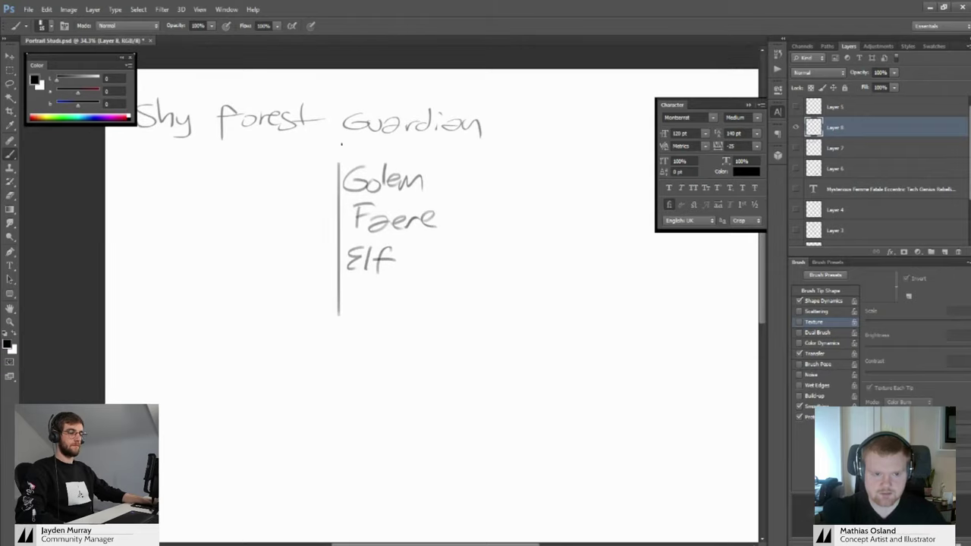
left_click_drag(212, 137, 527, 136)
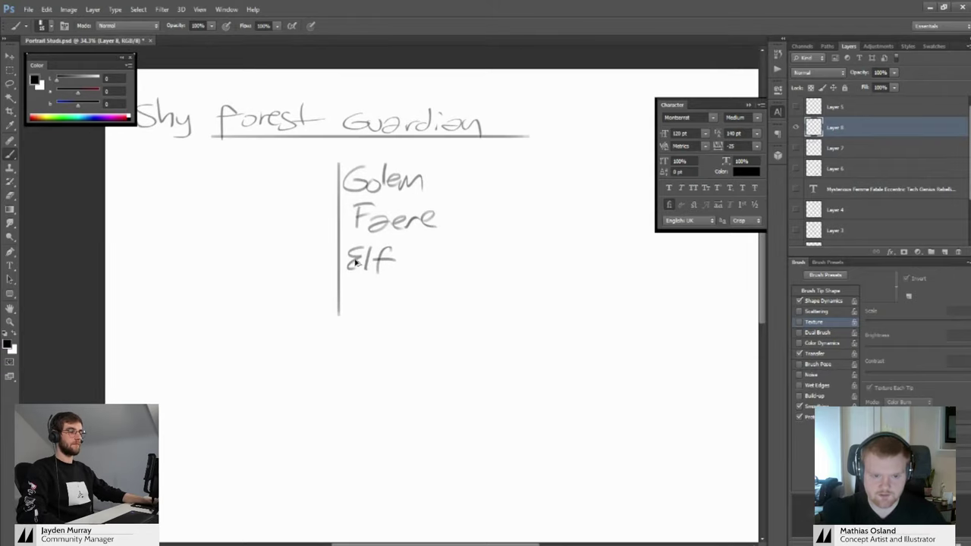
key("ctrl+z")
Lasso the list "Golem, Faere, Elf" with its vertical line, delete it and clear the selection
mouse_move(427, 214)
left_mouse_down()
mouse_move(410, 212)
mouse_move(378, 294)
left_mouse_up()
left_click_drag(393, 199, 414, 205)
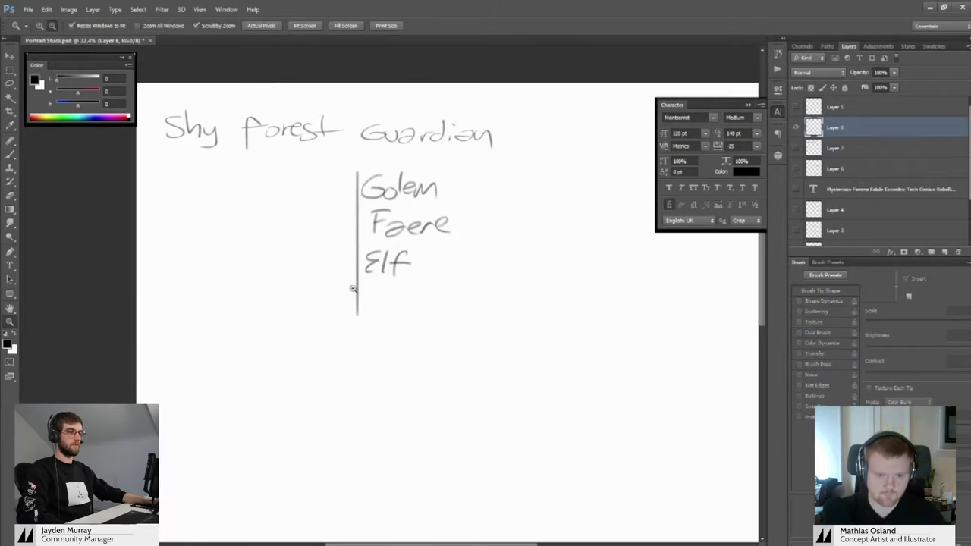
key("l")
left_click_drag(387, 161, 391, 154)
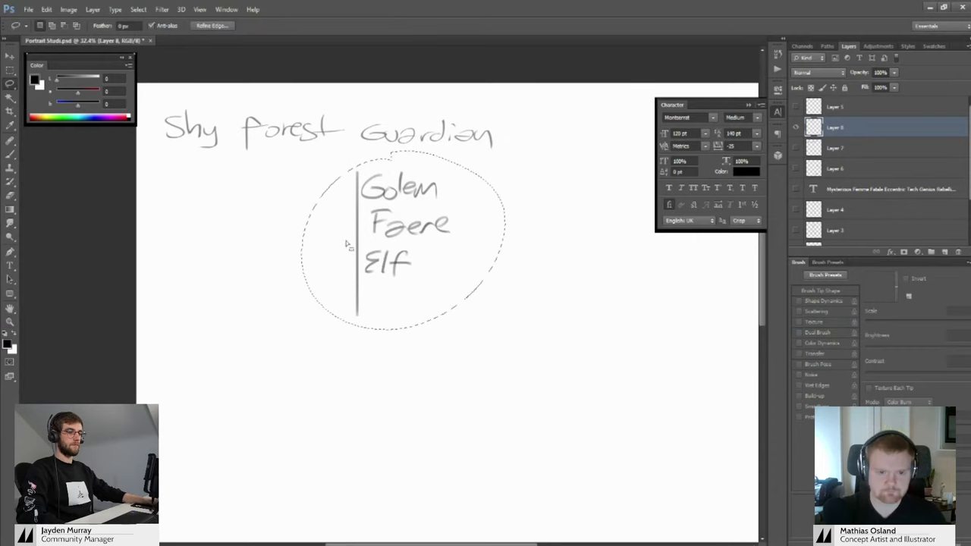
key("Delete")
key("ctrl+d")
Sketch a loose standing figure below the title with a head circle, sloping neck, curved back and leg lines
left_click_drag(407, 278, 380, 248)
mouse_move(417, 266)
left_mouse_down()
mouse_move(388, 247)
mouse_move(414, 258)
mouse_move(401, 225)
mouse_move(371, 212)
mouse_move(375, 219)
left_mouse_up()
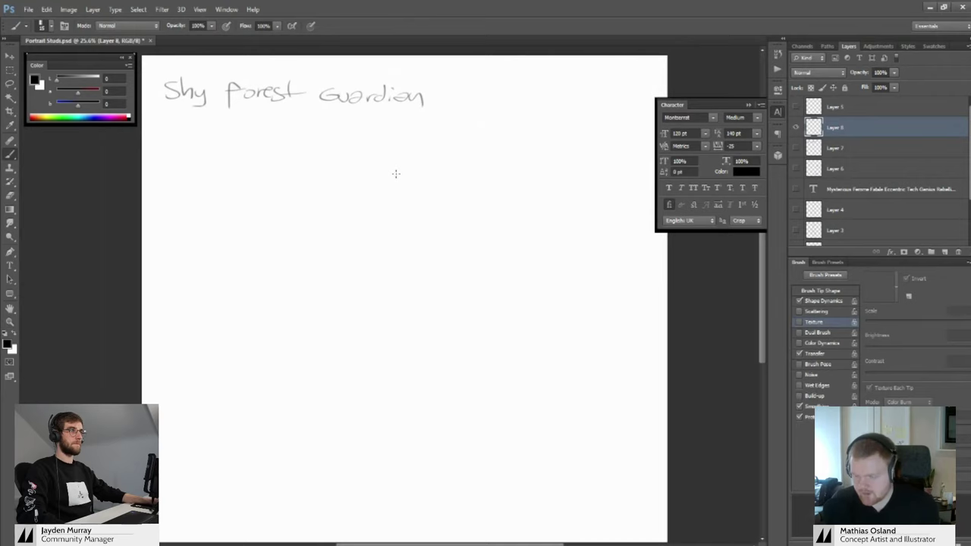
mouse_move(407, 236)
left_mouse_down()
mouse_move(381, 206)
mouse_move(405, 210)
mouse_move(399, 199)
mouse_move(438, 301)
mouse_move(414, 264)
left_mouse_up()
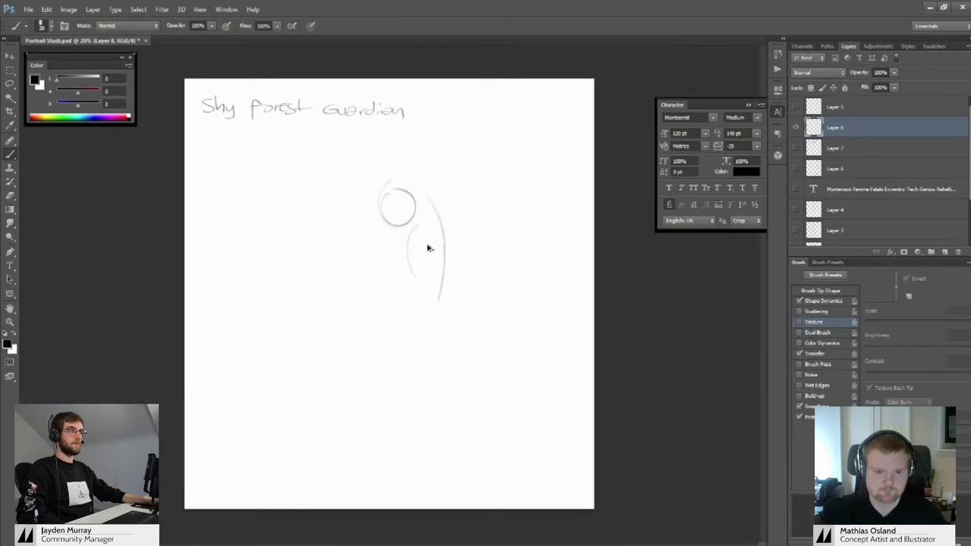
key("ctrl+z")
left_click_drag(412, 219, 441, 249)
left_click_drag(444, 244, 457, 320)
left_click_drag(446, 355, 418, 450)
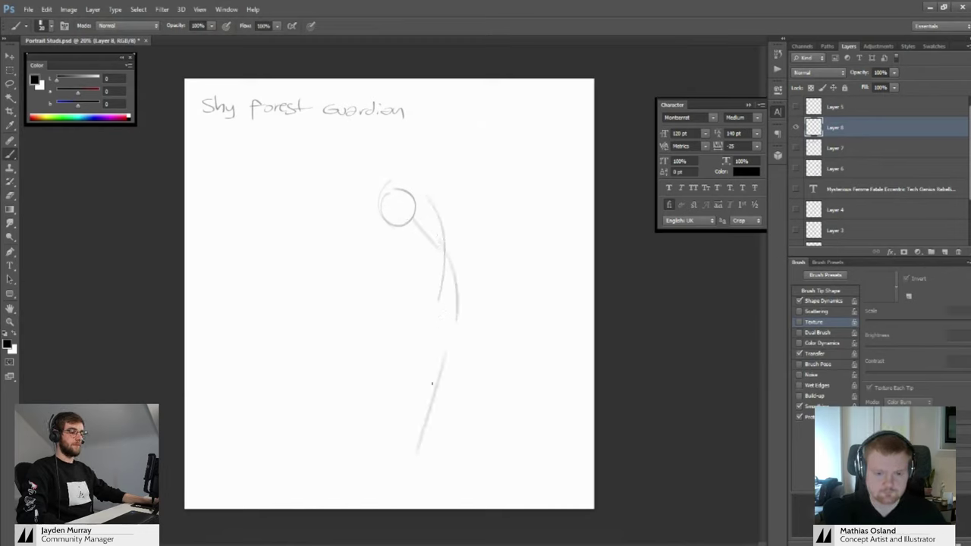
left_click_drag(418, 388, 401, 476)
Sketch the figure's bent arm with the forearm raised in front of the face
mouse_move(432, 226)
left_mouse_down()
mouse_move(399, 306)
mouse_move(371, 300)
left_mouse_up()
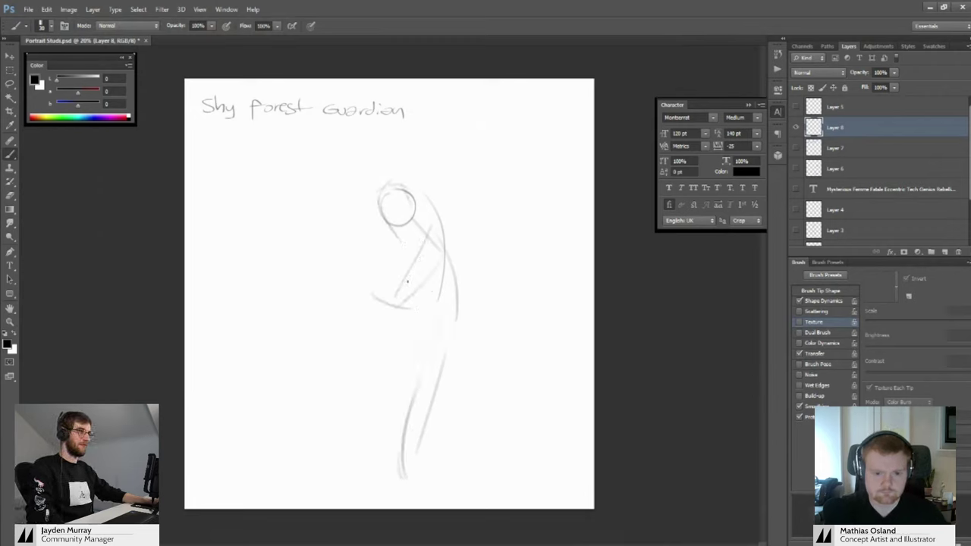
mouse_move(353, 255)
left_mouse_down()
mouse_move(411, 304)
mouse_move(384, 281)
left_mouse_up()
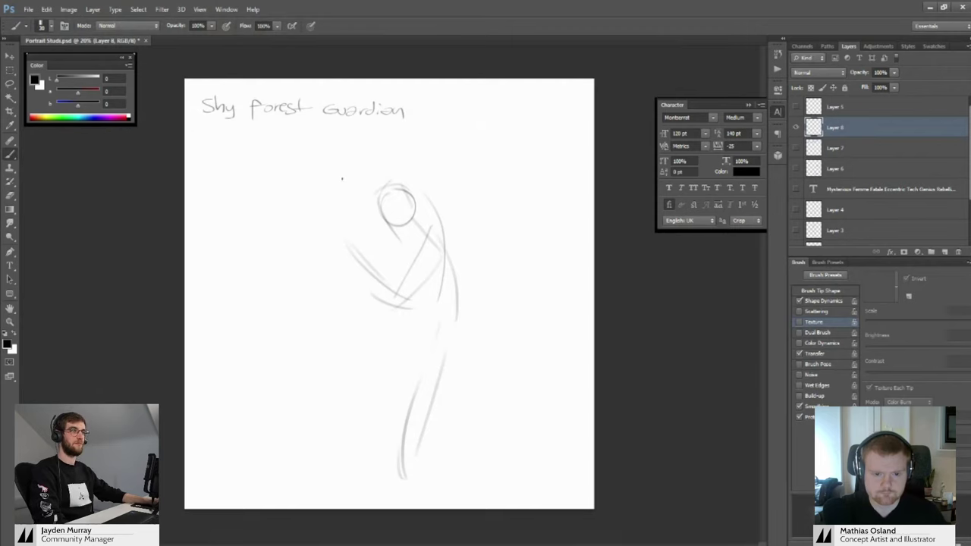
left_click_drag(346, 214, 399, 282)
Strengthen the long contour running down the figure's back and rear leg
left_click_drag(459, 289, 411, 454)
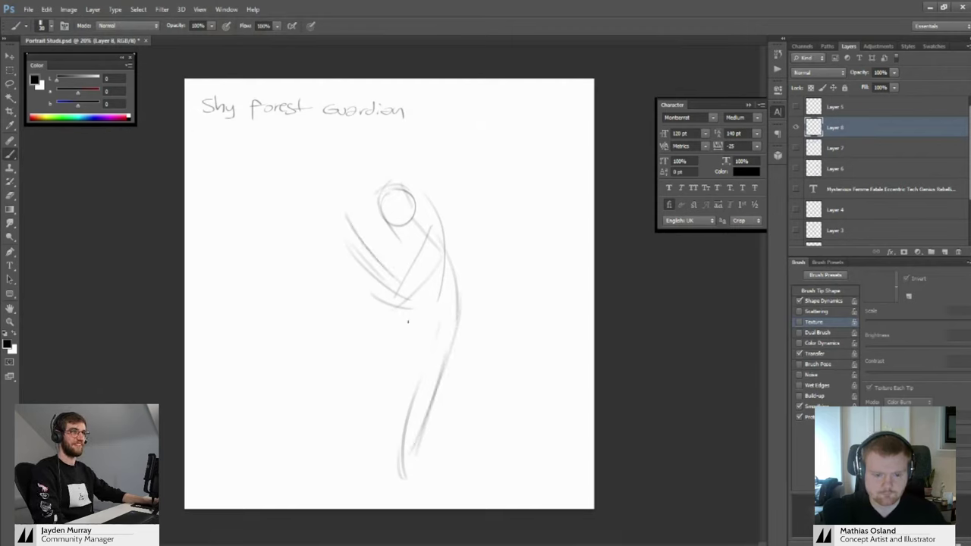
left_click_drag(405, 320, 399, 464)
key("ctrl+z")
mouse_move(426, 211)
left_mouse_down()
mouse_move(462, 307)
mouse_move(431, 405)
left_mouse_up()
Lasso the figure sketch, separate it from the title onto its own layer and move it slightly up the page
key("ctrl+t")
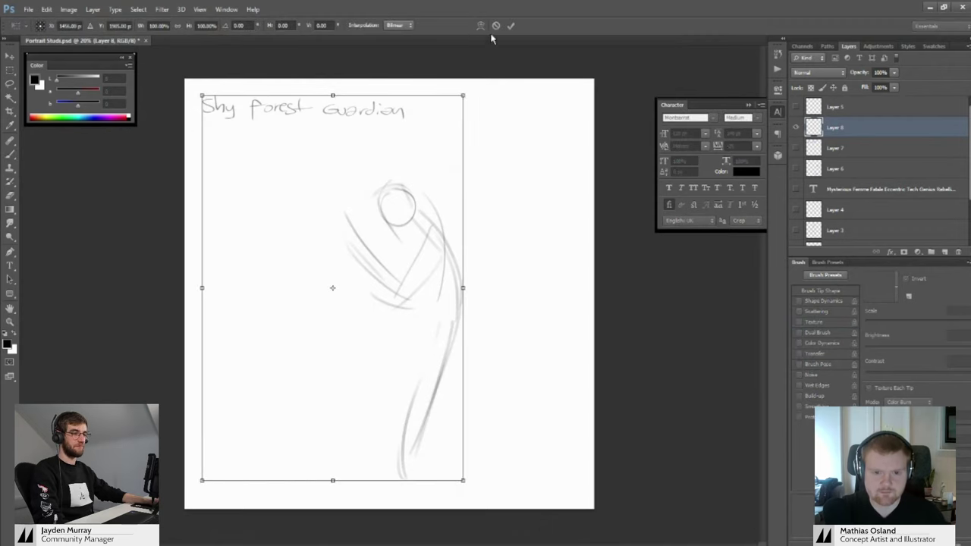
left_click(495, 25)
key("l")
mouse_move(464, 178)
left_mouse_down()
mouse_move(478, 495)
mouse_move(466, 180)
left_mouse_up()
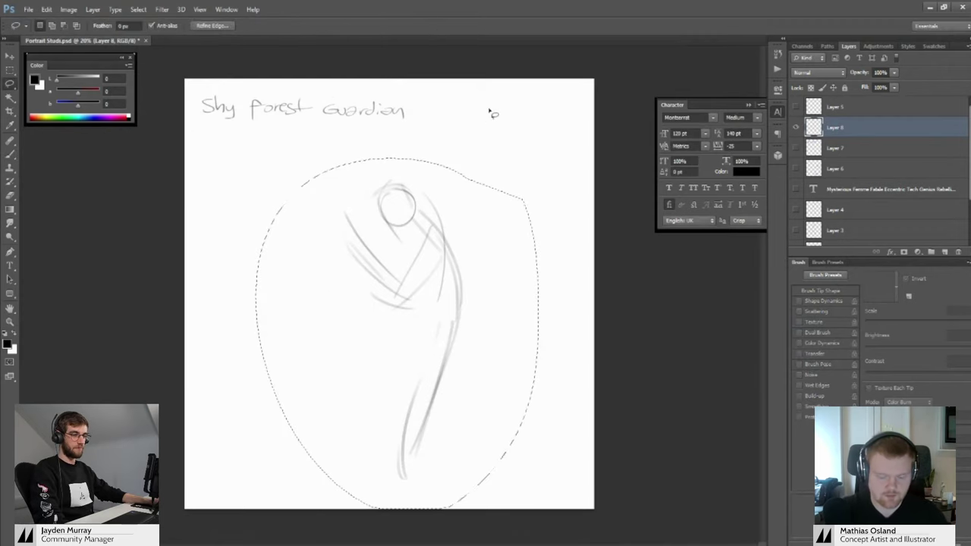
key("ctrl+j")
key("v")
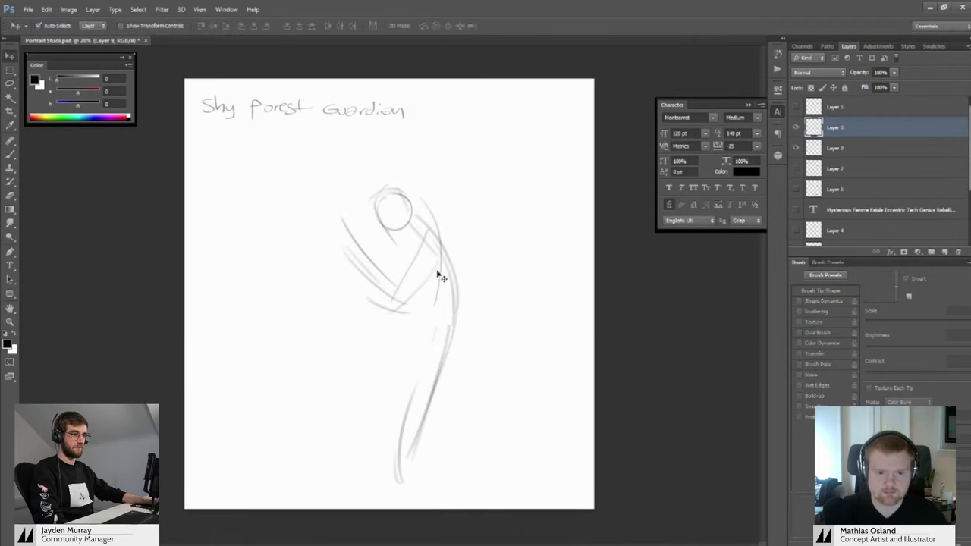
left_click_drag(455, 291, 461, 263)
left_click(797, 129)
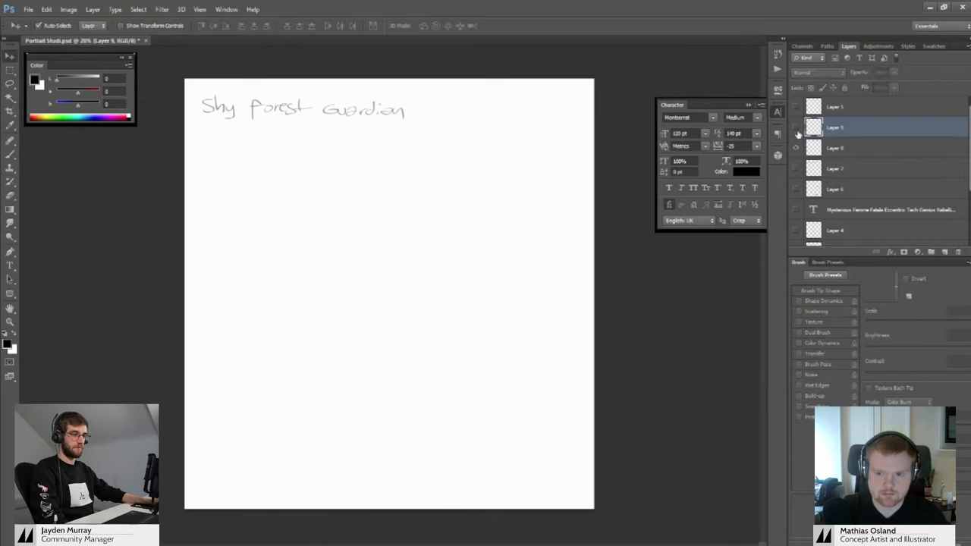
left_click(797, 129)
Draw the front leg's contour down to the foot and darken the lines of the raised forearm
key("b")
left_click_drag(414, 310, 402, 455)
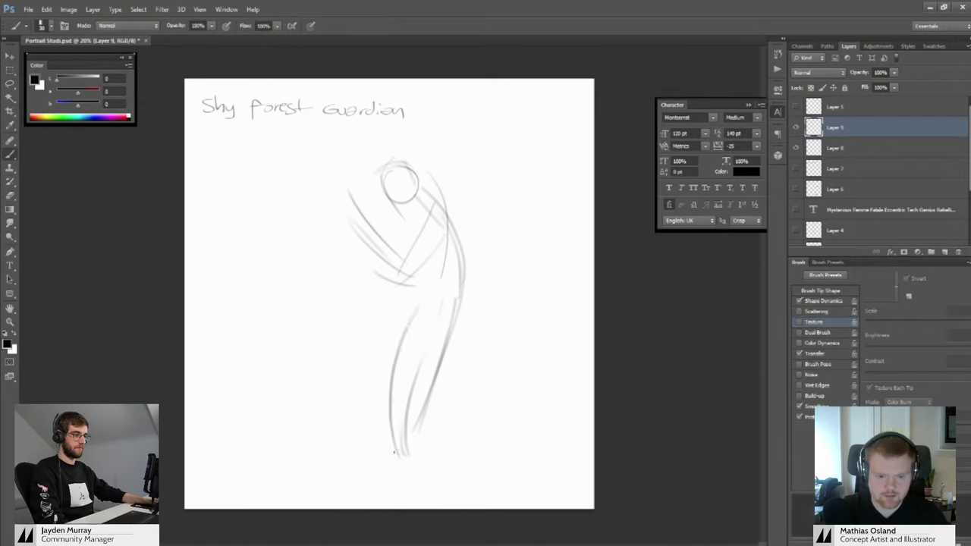
key("ctrl+z")
mouse_move(410, 331)
left_mouse_down()
mouse_move(402, 443)
mouse_move(408, 478)
mouse_move(416, 470)
left_mouse_up()
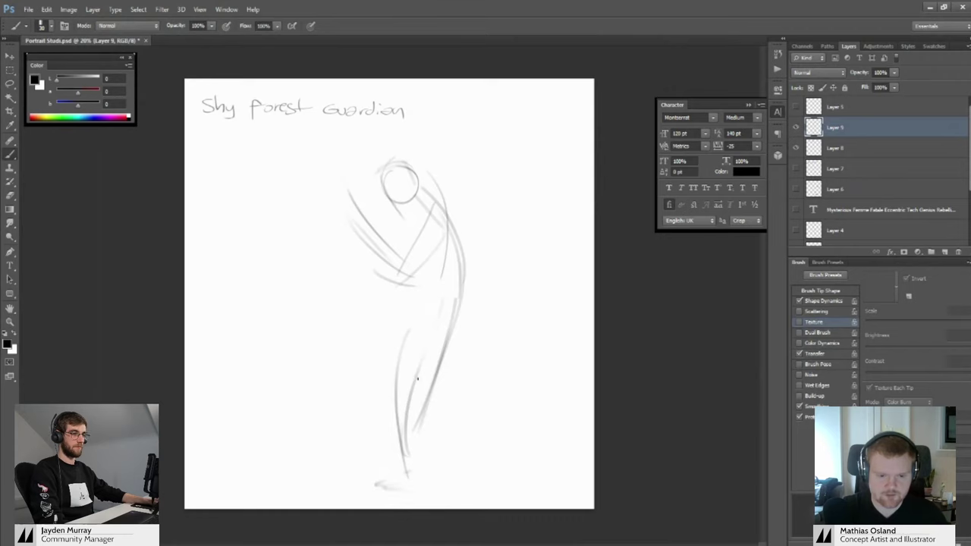
left_click_drag(346, 223, 397, 268)
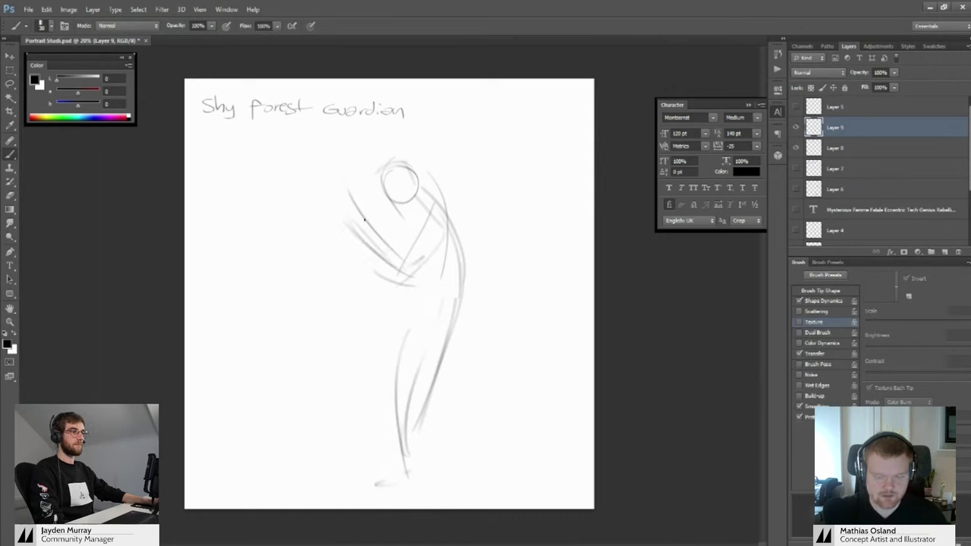
left_click_drag(349, 196, 408, 290)
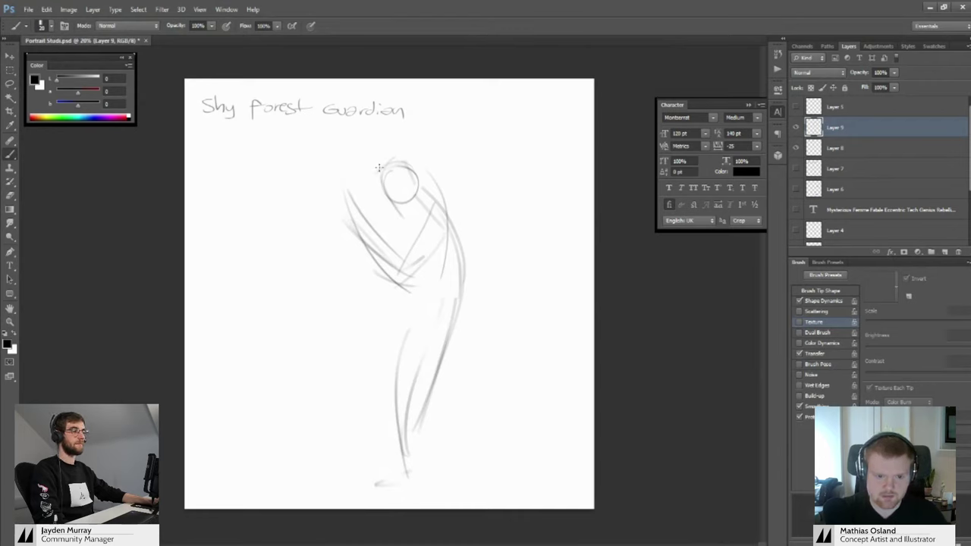
Sketch long curved lines trailing behind the figure's back from the shoulder down to thigh level
mouse_move(380, 173)
left_mouse_down()
mouse_move(382, 163)
mouse_move(452, 215)
left_mouse_up()
left_click_drag(480, 230, 497, 358)
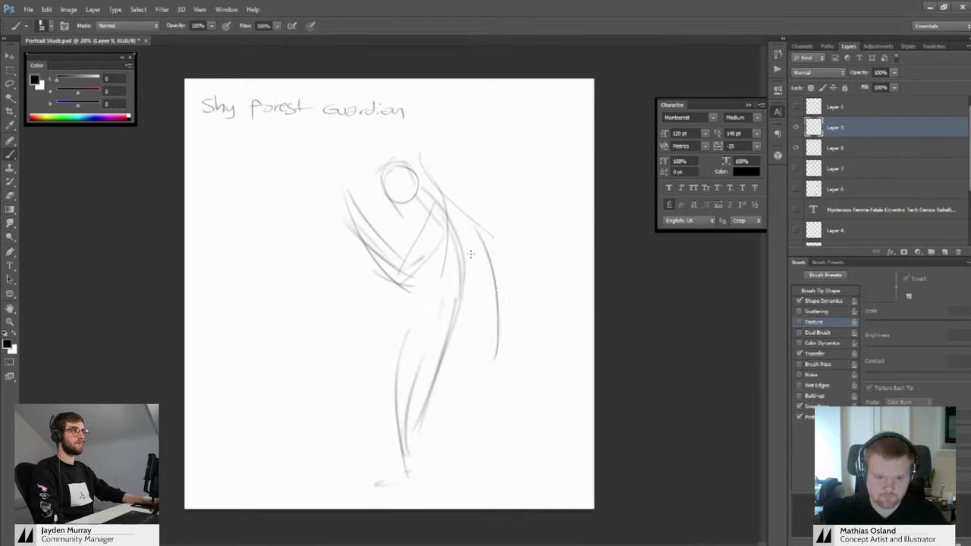
left_click_drag(488, 251, 466, 390)
mouse_move(432, 195)
left_mouse_down()
mouse_move(457, 184)
mouse_move(465, 246)
left_mouse_up()
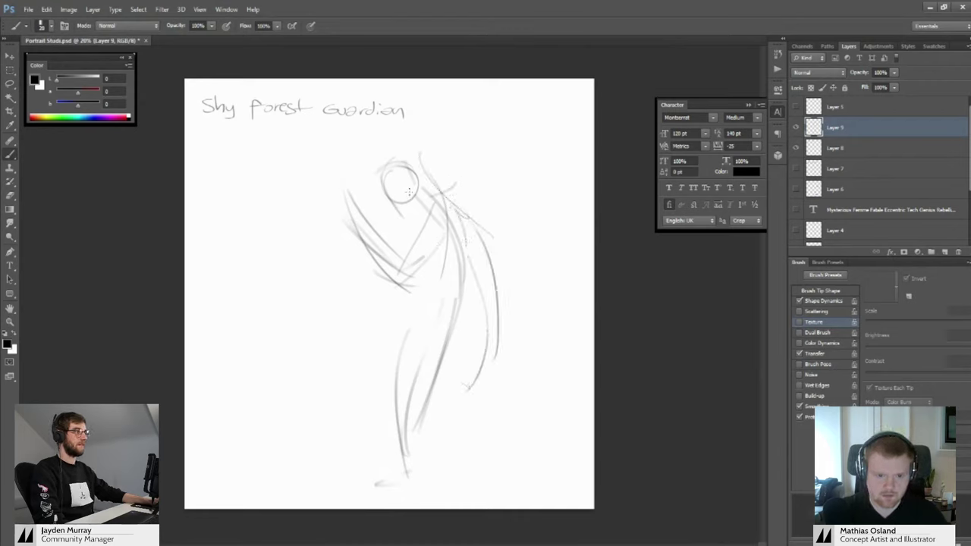
Sketch the curved top edge above the head, then clean up the elbow and redraw the upper arm from shoulder to elbow
left_click_drag(388, 160, 422, 157)
key("e")
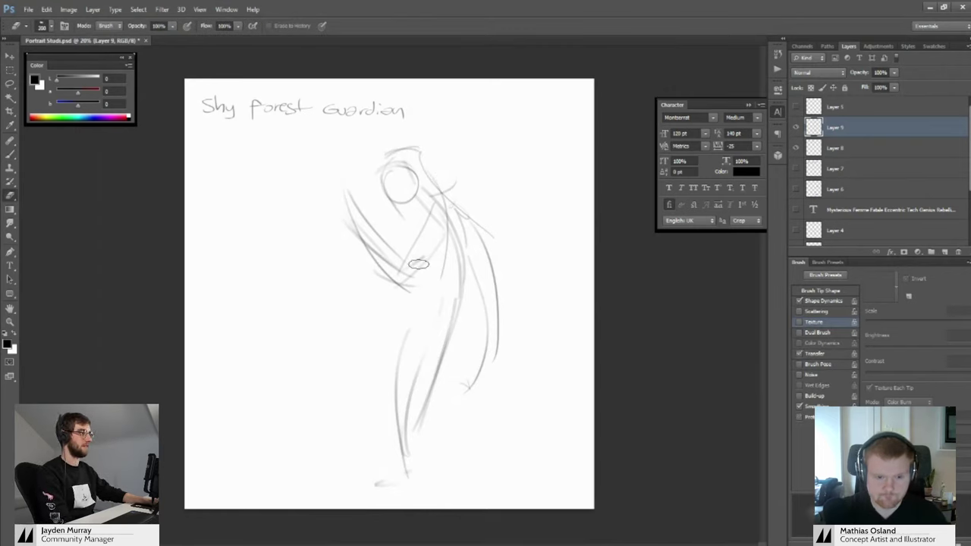
mouse_move(421, 262)
left_mouse_down()
mouse_move(444, 238)
mouse_move(396, 287)
left_mouse_up()
key("b")
mouse_move(446, 229)
left_mouse_down()
mouse_move(397, 279)
mouse_move(416, 198)
left_mouse_up()
key("e")
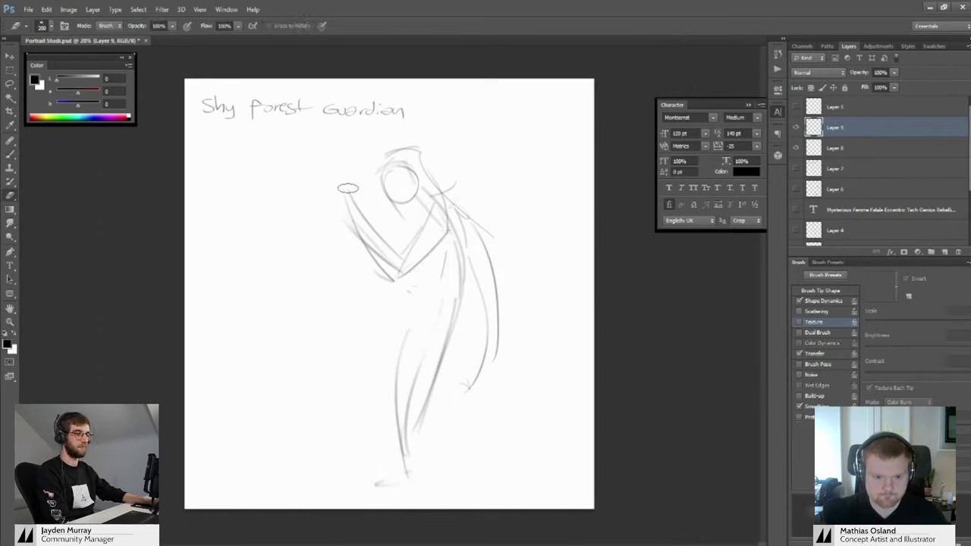
Shorten the raised forearm, sketch a gripping hand at its end and draw a long slanted staff from above the hand down to the ground
mouse_move(347, 187)
left_mouse_down()
mouse_move(378, 243)
mouse_move(398, 255)
left_mouse_up()
key("b")
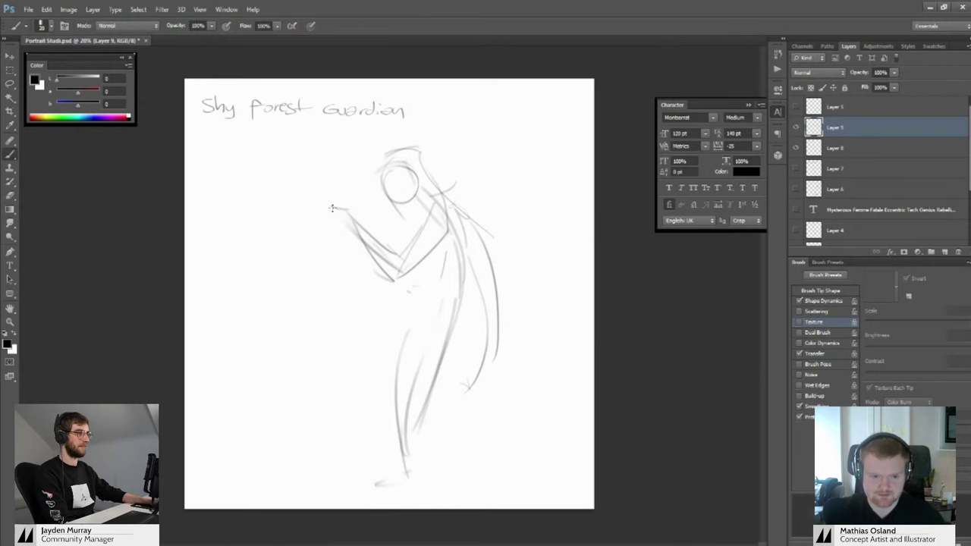
left_click_drag(326, 204, 346, 234)
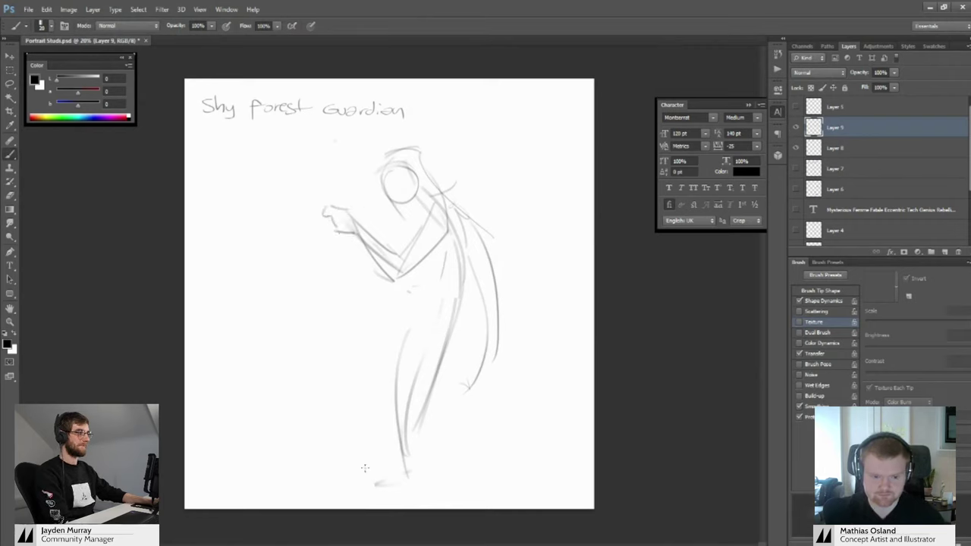
left_click_drag(376, 489, 345, 232)
Scale the figure sketch down proportionally and move it slightly towards the centre of the page
key("ctrl+t")
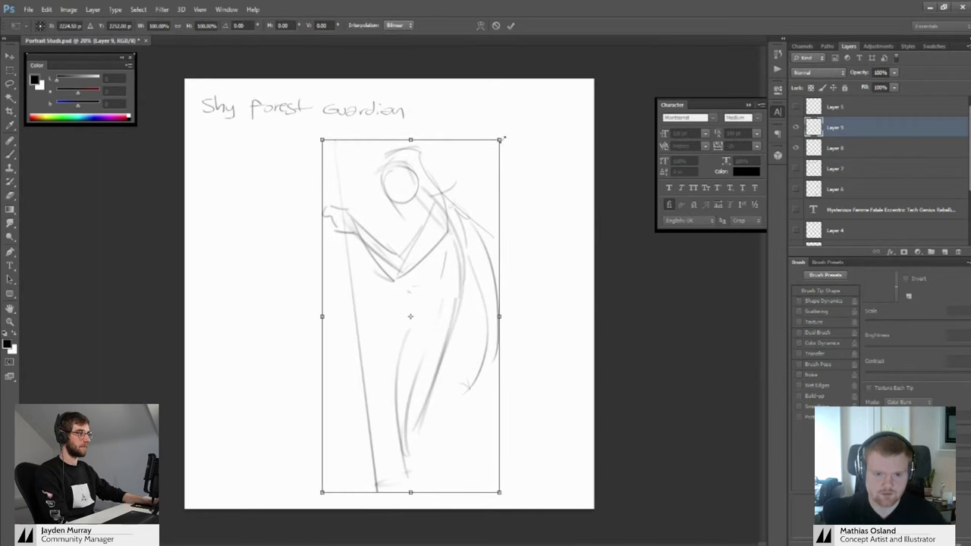
left_click_drag(503, 135, 465, 205)
left_click(512, 26)
key("v")
left_click_drag(430, 244, 457, 210)
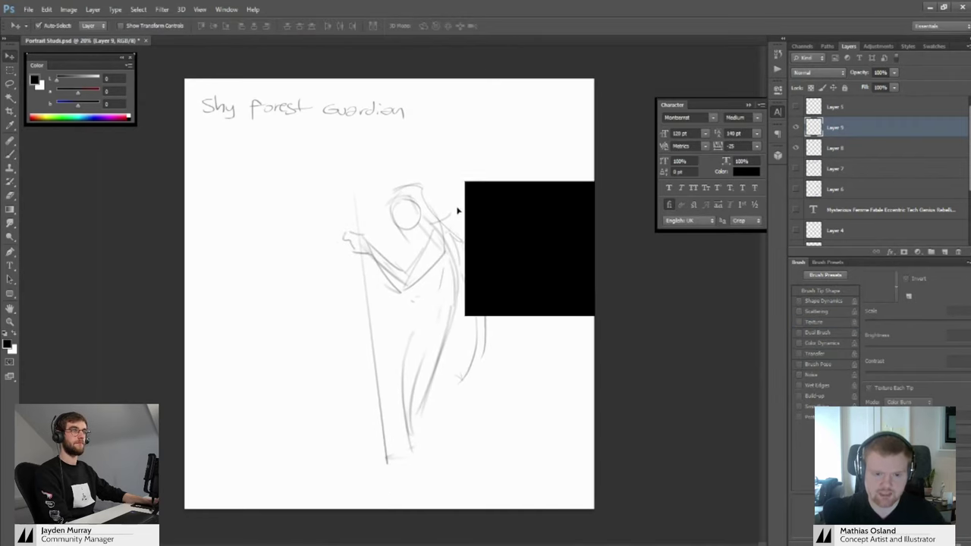
Lighten the overlapping lines on the back and head circle, and extend the trailing cloak lines down to shin level
key("e")
mouse_move(454, 256)
left_mouse_down()
mouse_move(461, 254)
mouse_move(490, 314)
left_mouse_up()
key("b")
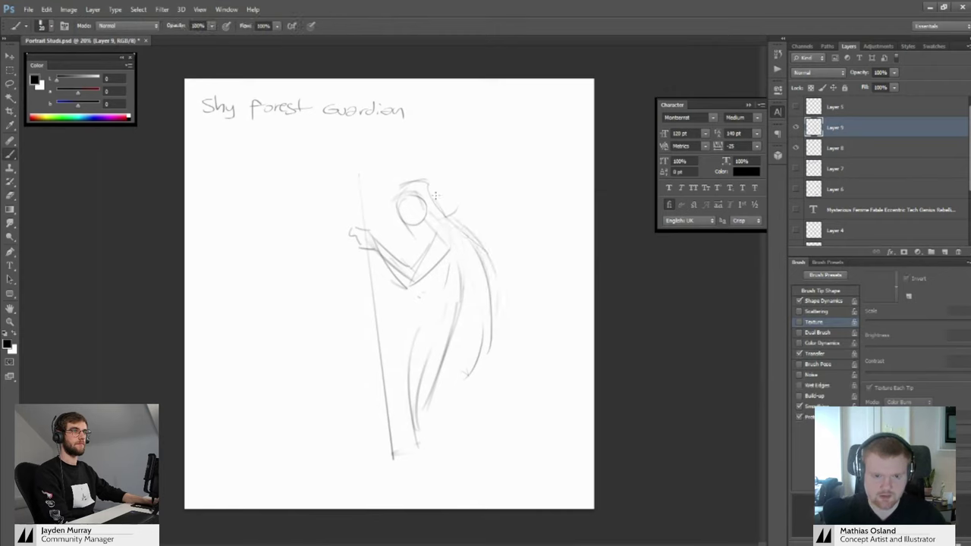
key("e")
key("b")
mouse_move(421, 198)
left_mouse_down()
mouse_move(406, 189)
mouse_move(475, 238)
left_mouse_up()
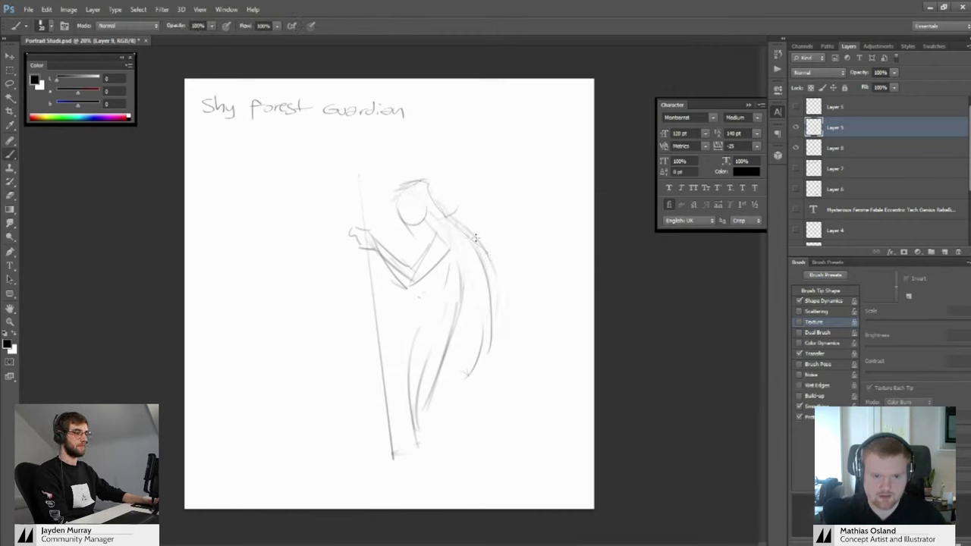
mouse_move(496, 340)
left_mouse_down()
mouse_move(504, 390)
mouse_move(480, 413)
left_mouse_up()
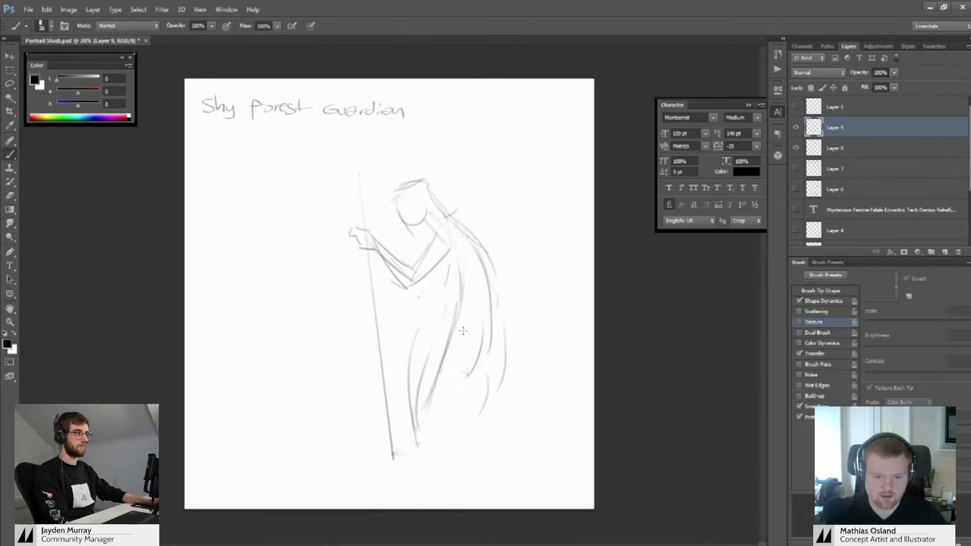
left_click_drag(460, 305, 466, 426)
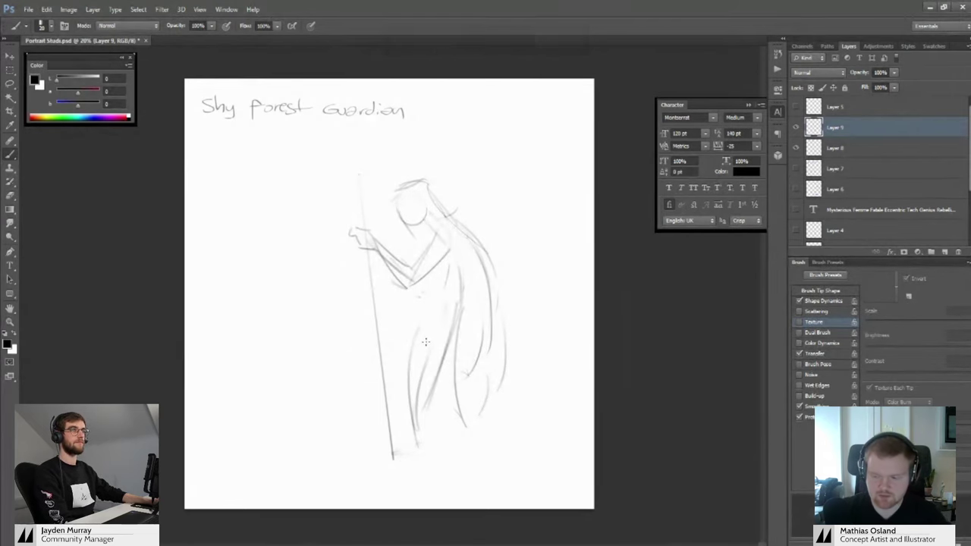
Round off the top of the shoulder and erase the outer part of the hand holding the staff
left_click_drag(431, 240, 449, 241)
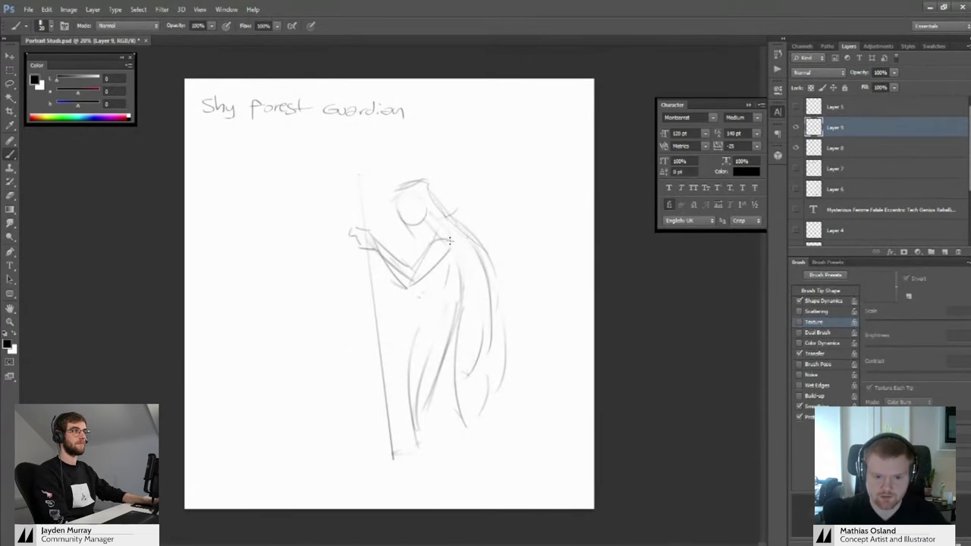
key("e")
left_click_drag(356, 235, 370, 250)
key("b")
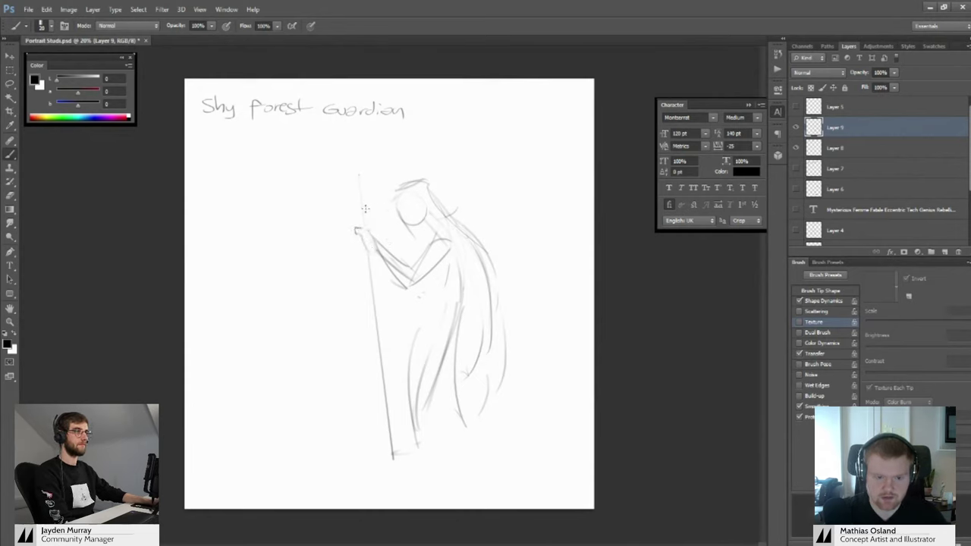
Mark a curved line across the face and draw the torso's front and back contours
left_click_drag(400, 204, 409, 226)
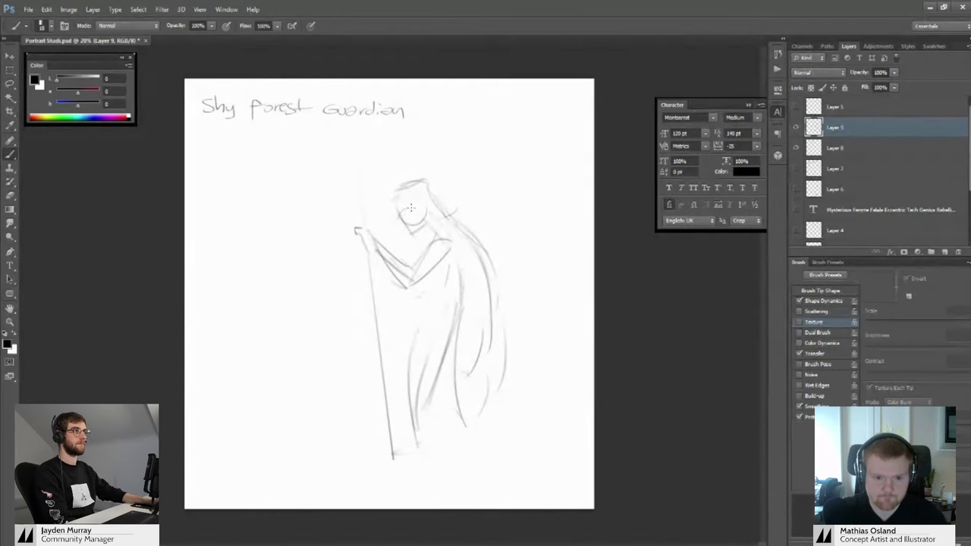
left_click_drag(427, 275, 437, 310)
left_click_drag(461, 260, 454, 333)
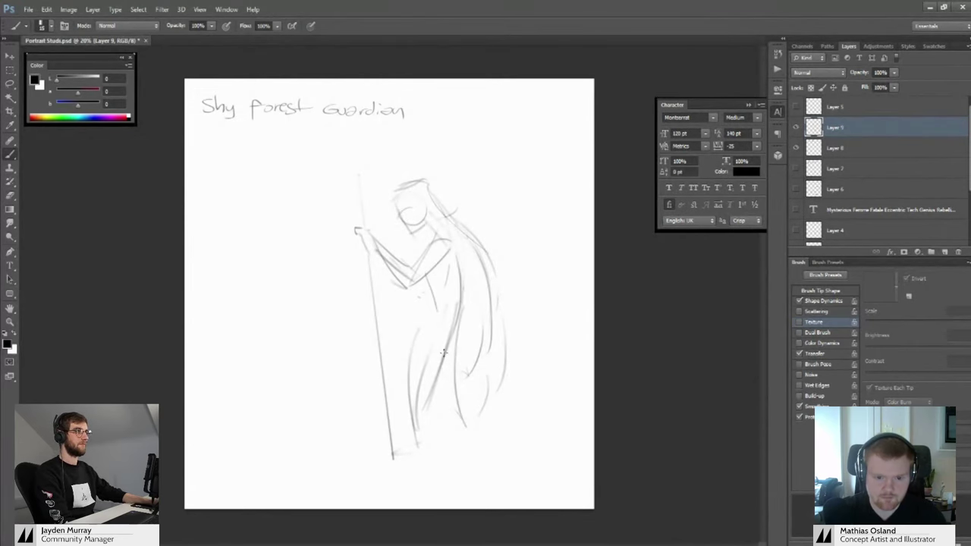
key("ctrl+z")
left_click_drag(464, 262, 453, 334)
Erase the extended forearm, hand and upper staff, and redraw the forearm raised closer to the face
key("e")
key("b")
mouse_move(362, 225)
left_mouse_down()
mouse_move(390, 233)
mouse_move(412, 287)
left_mouse_up()
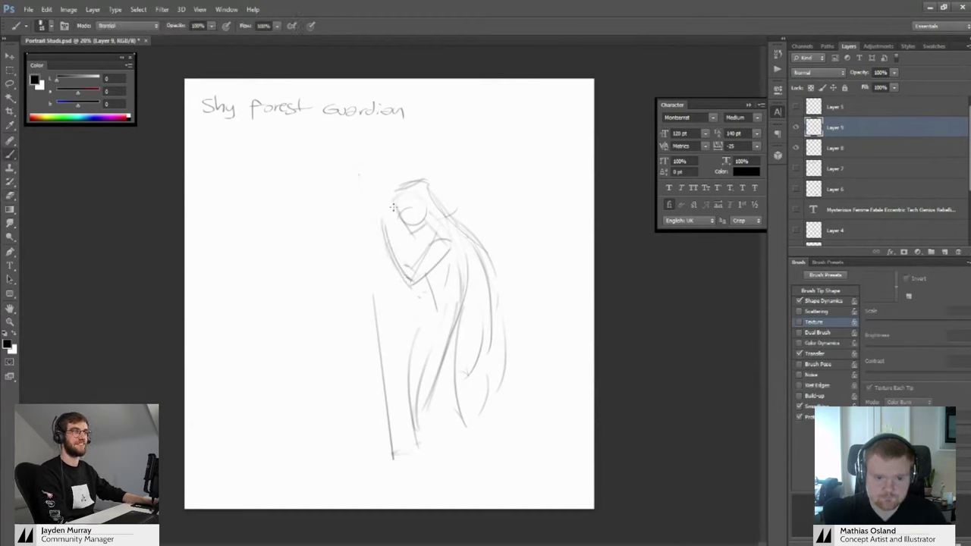
Sketch a long pointed ear angling up and back from the side of the head
left_click_drag(419, 204, 448, 179)
key("ctrl+z")
left_click_drag(445, 187, 428, 204)
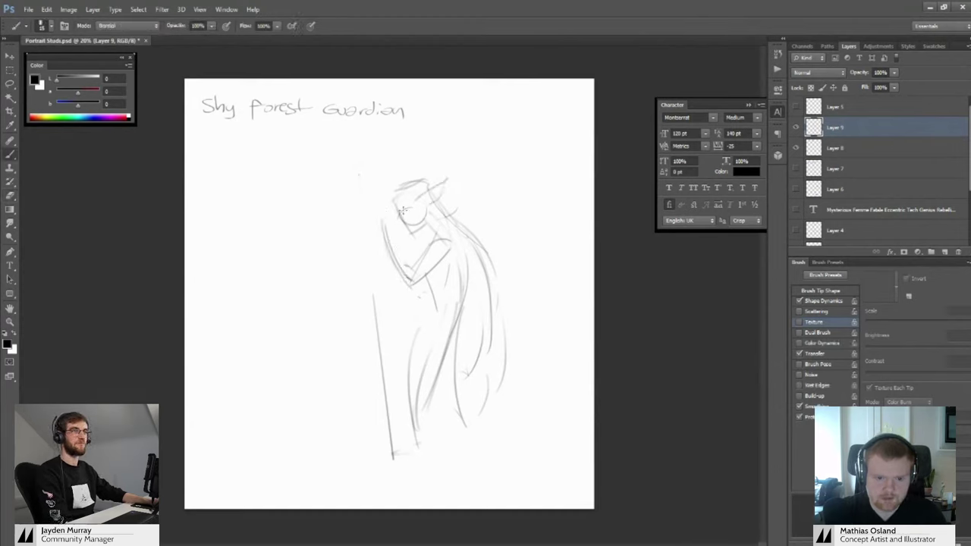
Draw the second forearm as a light curved line in front of the raised arm
left_click_drag(373, 216, 391, 264)
key("ctrl+z")
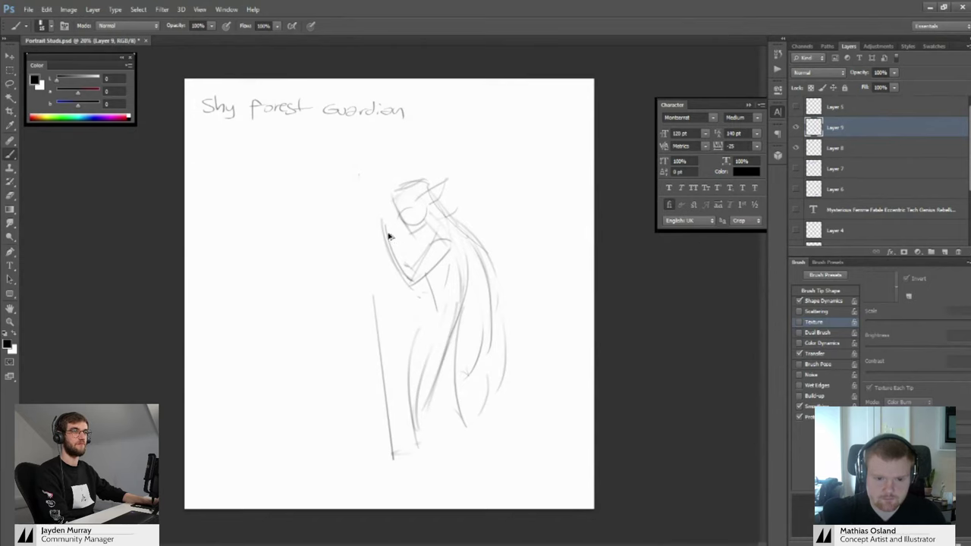
left_click_drag(368, 218, 389, 267)
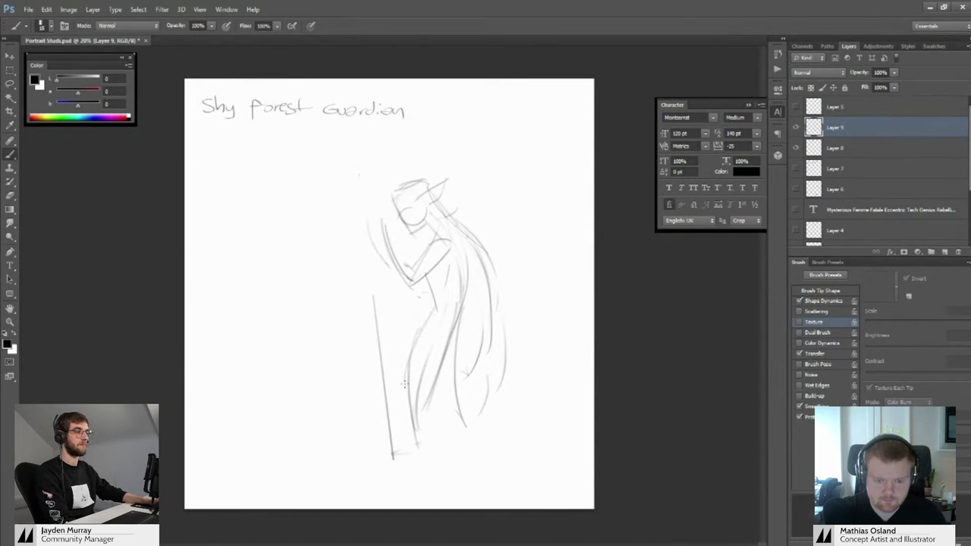
Shape the bent front thigh and knee, and draw the rear leg's lower contour down towards the foot
mouse_move(415, 328)
left_mouse_down()
mouse_move(406, 388)
mouse_move(466, 422)
left_mouse_up()
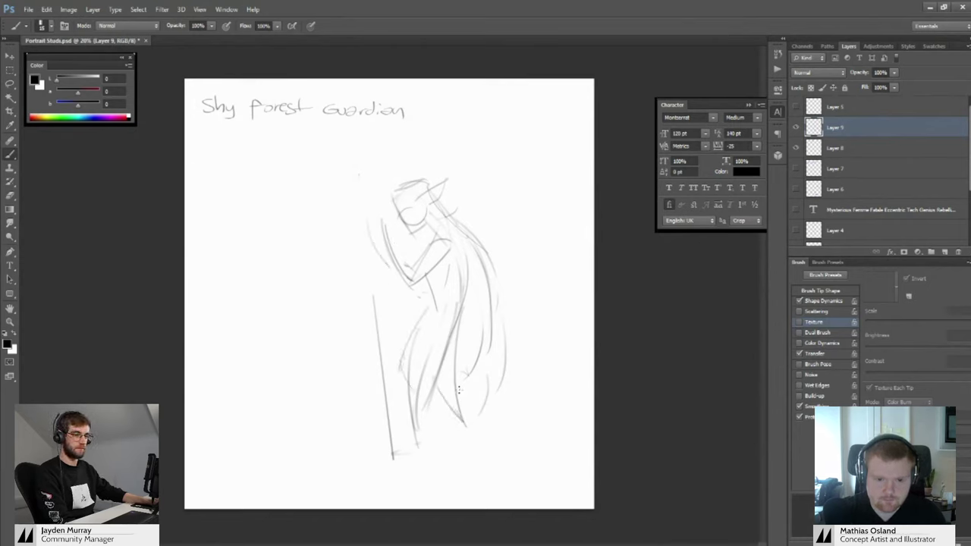
left_click_drag(461, 388, 479, 446)
left_click_drag(464, 402, 484, 454)
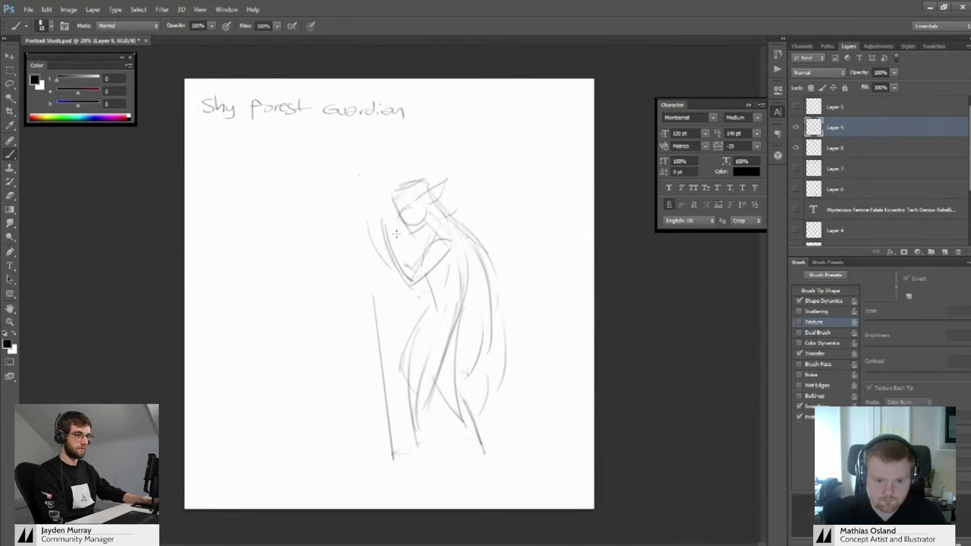
Add the far ear's pointed tip and sweep the cloak's long trailing lines down the back and around the ground into a curl
mouse_move(419, 197)
left_mouse_down()
mouse_move(449, 176)
mouse_move(434, 165)
left_mouse_up()
mouse_move(493, 277)
left_mouse_down()
mouse_move(513, 356)
mouse_move(506, 462)
left_mouse_up()
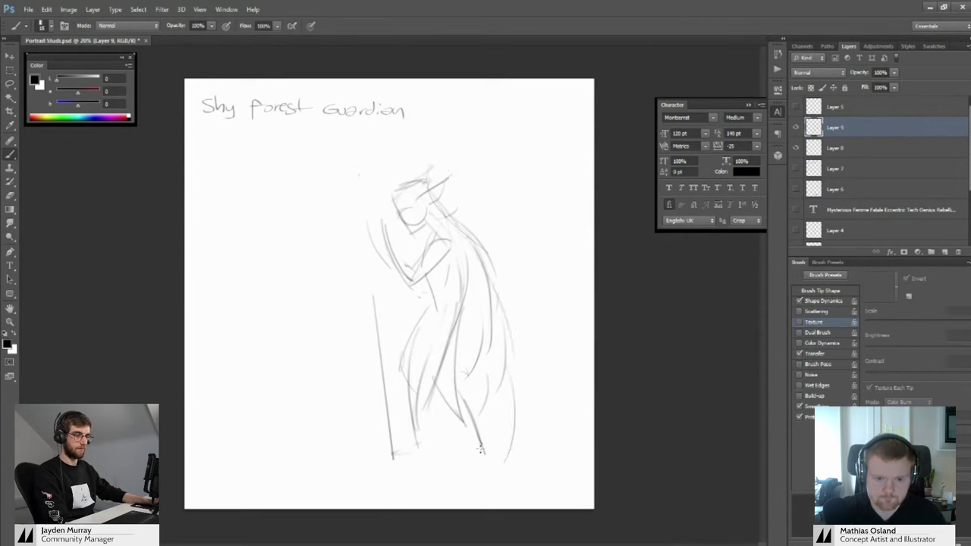
mouse_move(501, 355)
left_mouse_down()
mouse_move(528, 439)
mouse_move(460, 501)
mouse_move(296, 478)
left_mouse_up()
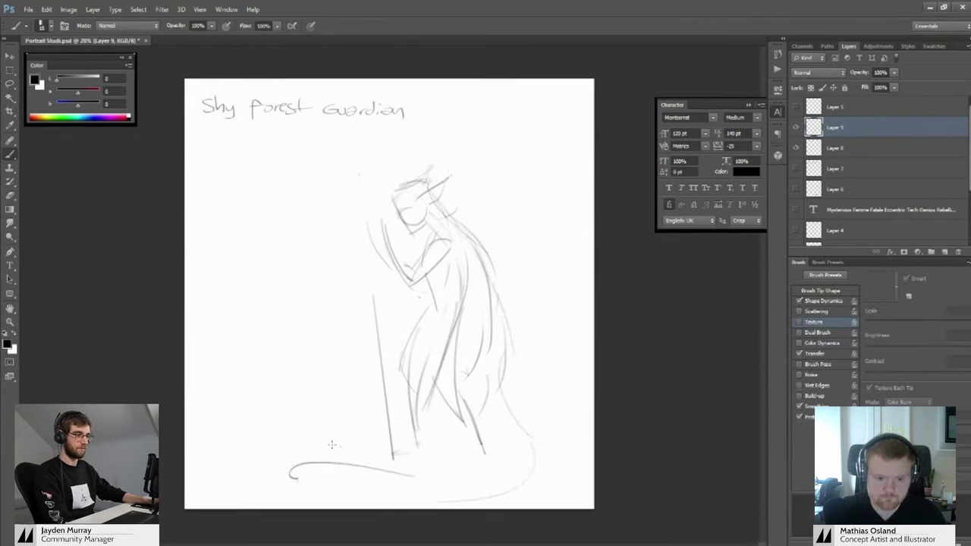
mouse_move(332, 444)
left_mouse_down()
mouse_move(267, 482)
mouse_move(307, 500)
left_mouse_up()
Strengthen the rear leg's contour, erase the old staff line and redraw the staff more upright beneath the hands
left_click_drag(455, 334, 495, 459)
mouse_move(416, 414)
left_mouse_down()
mouse_move(417, 447)
mouse_move(385, 274)
left_mouse_up()
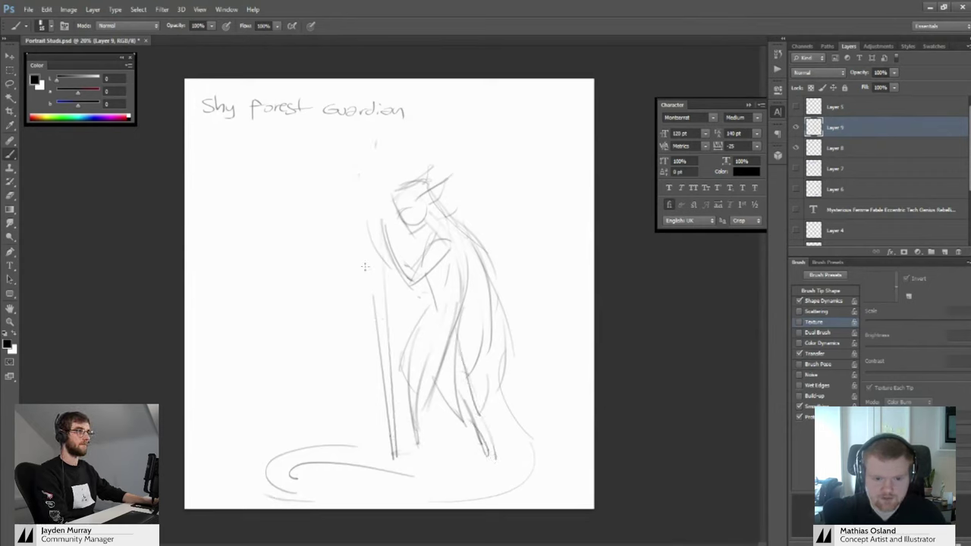
key("e")
key("b")
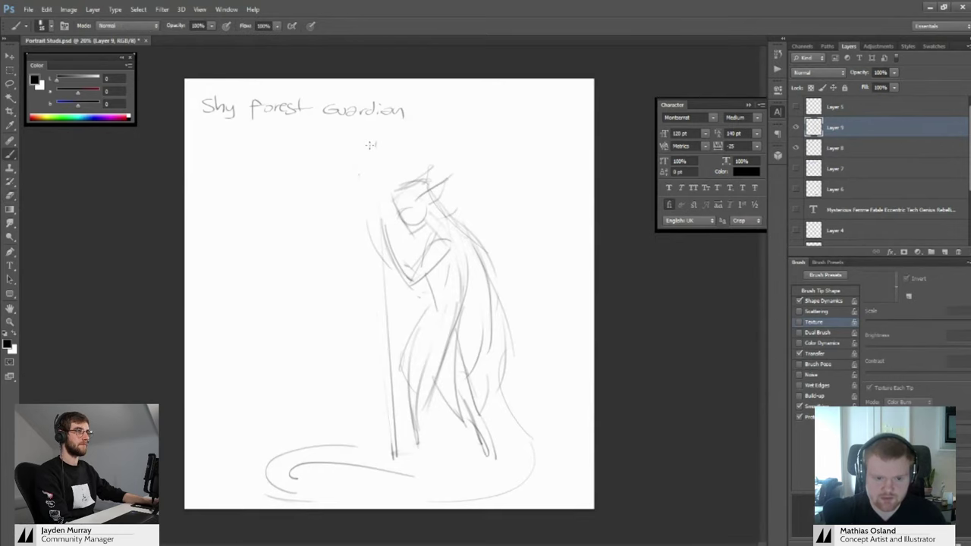
left_click_drag(395, 437, 391, 265)
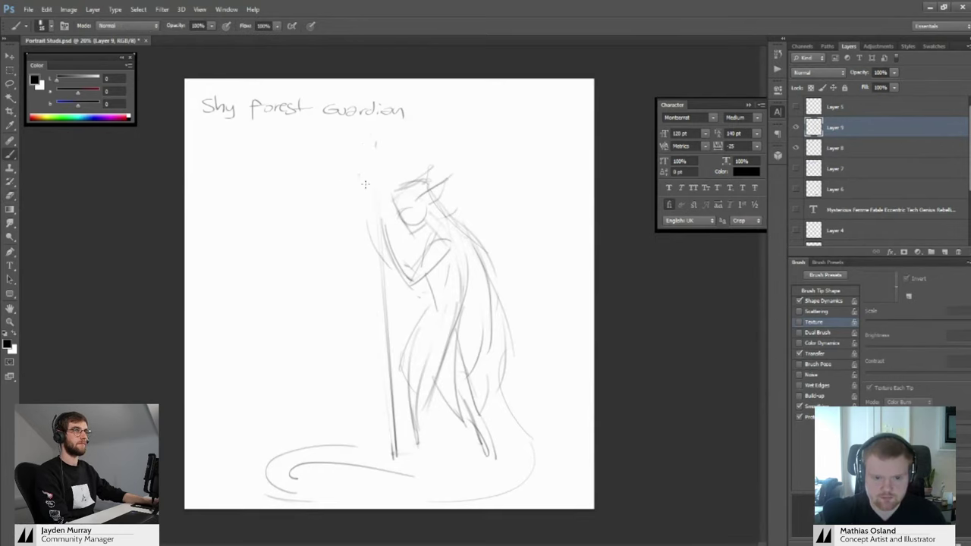
Lighten the construction lines at the front of the face and draw the curved line across the forehead towards the ear
scroll(420, 234, "up", 3)
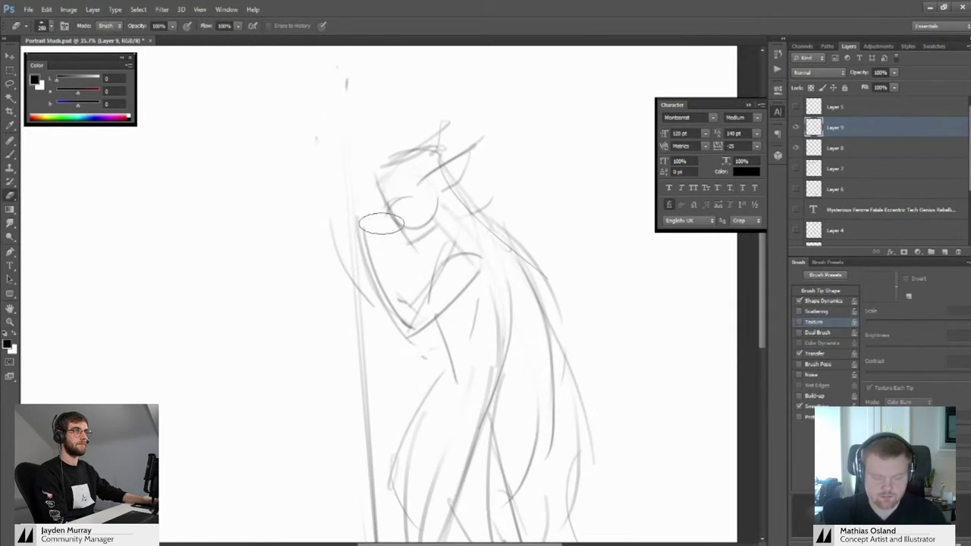
key("e")
mouse_move(406, 222)
left_mouse_down()
mouse_move(422, 228)
mouse_move(418, 246)
mouse_move(356, 196)
left_mouse_up()
key("b")
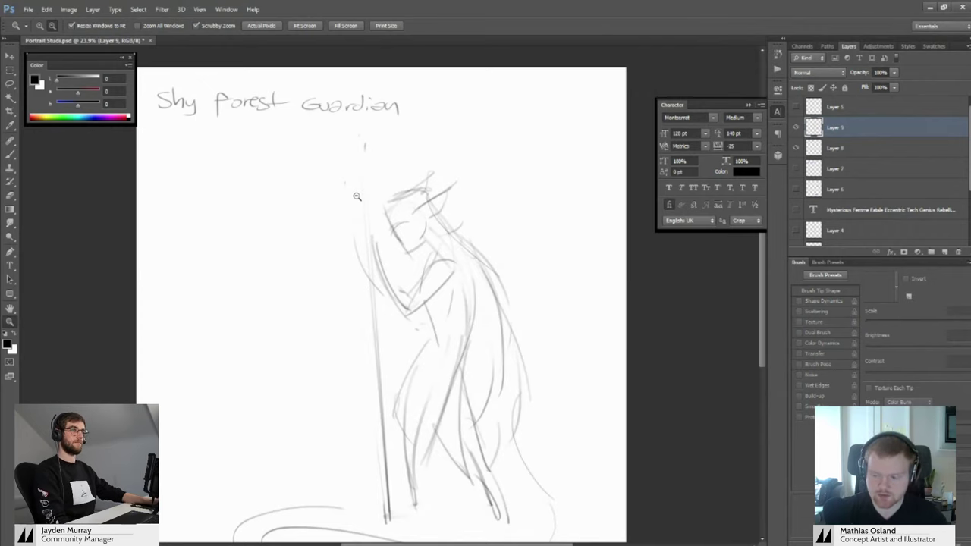
mouse_move(382, 195)
left_mouse_down()
mouse_move(423, 227)
mouse_move(431, 220)
mouse_move(415, 194)
left_mouse_up()
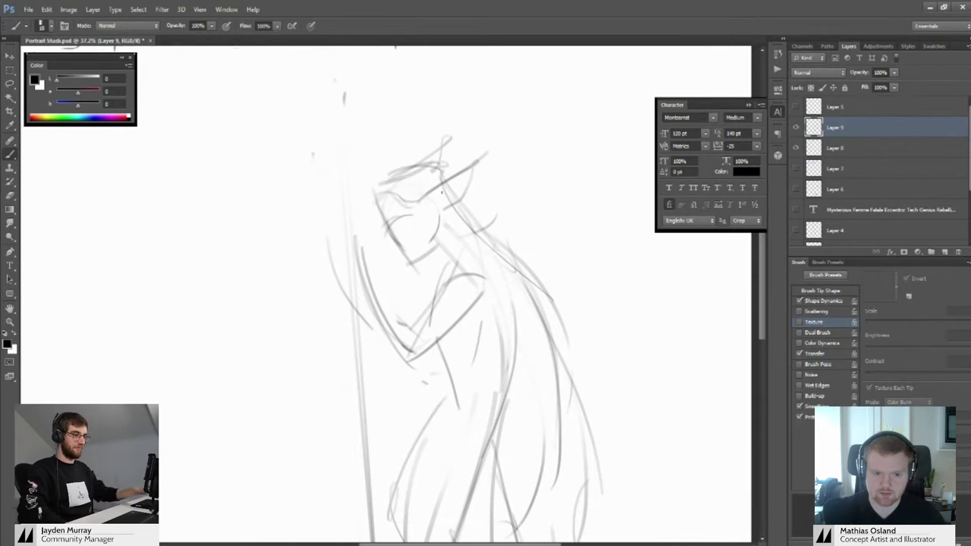
Erase the tip of the long pointed ear and redraw the ear shorter with darker edges
key("e")
mouse_move(486, 153)
left_mouse_down()
mouse_move(427, 199)
mouse_move(471, 166)
left_mouse_up()
key("b")
left_click_drag(423, 203, 467, 165)
mouse_move(471, 167)
left_mouse_down()
mouse_move(427, 167)
mouse_move(458, 169)
left_mouse_up()
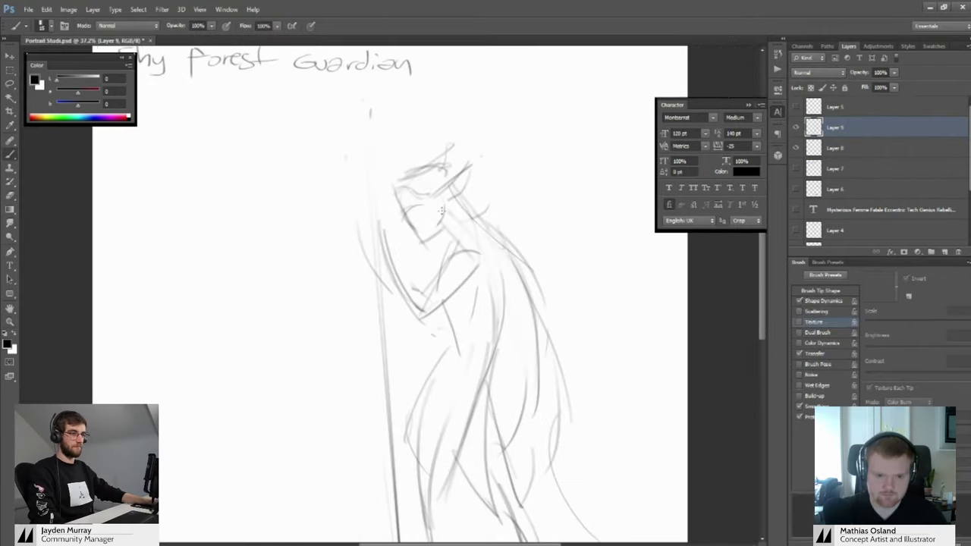
Refine the neck beneath the chin and redraw the torso's contours along the belly and upper back
key("[")
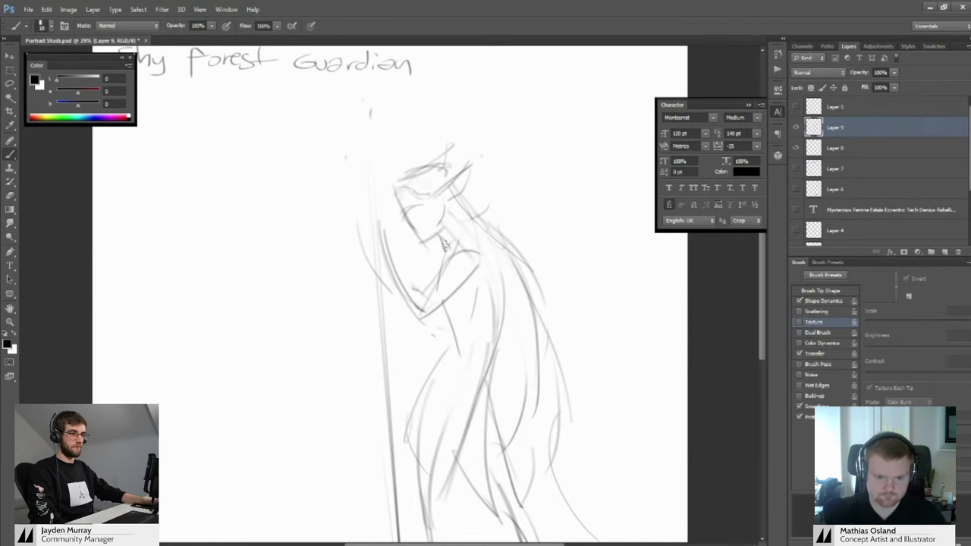
key("e")
key("b")
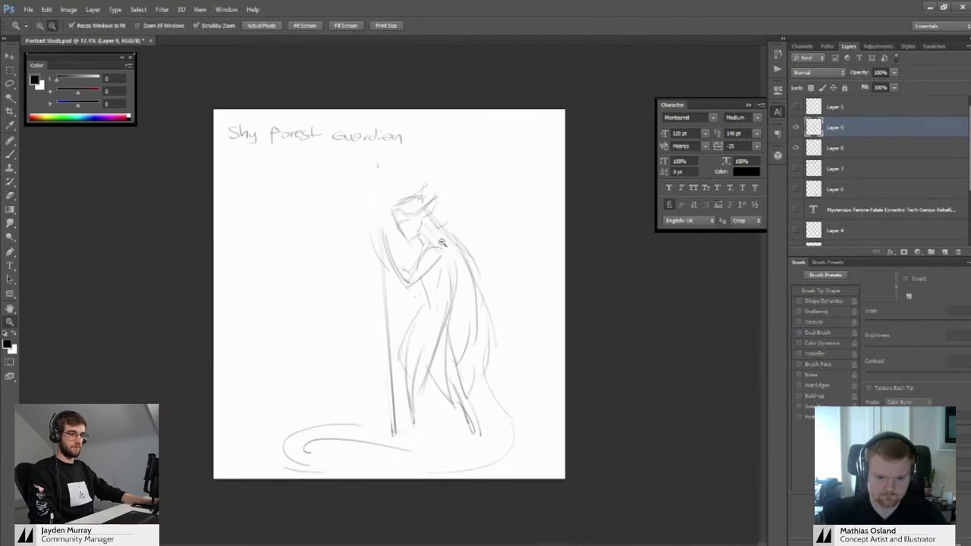
scroll(432, 258, "down", 3)
scroll(423, 291, "up", 2)
left_click_drag(435, 274, 429, 318)
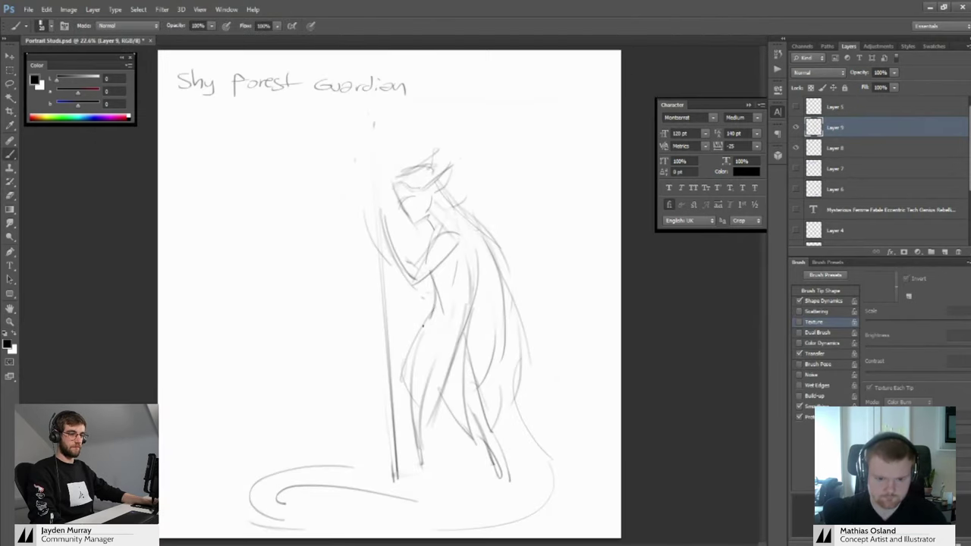
left_click_drag(462, 229, 481, 296)
Sketch the gripping hand and the staff's curved, branching top, and reinforce the front leg's contour from hip to shin
left_click_drag(386, 212, 370, 205)
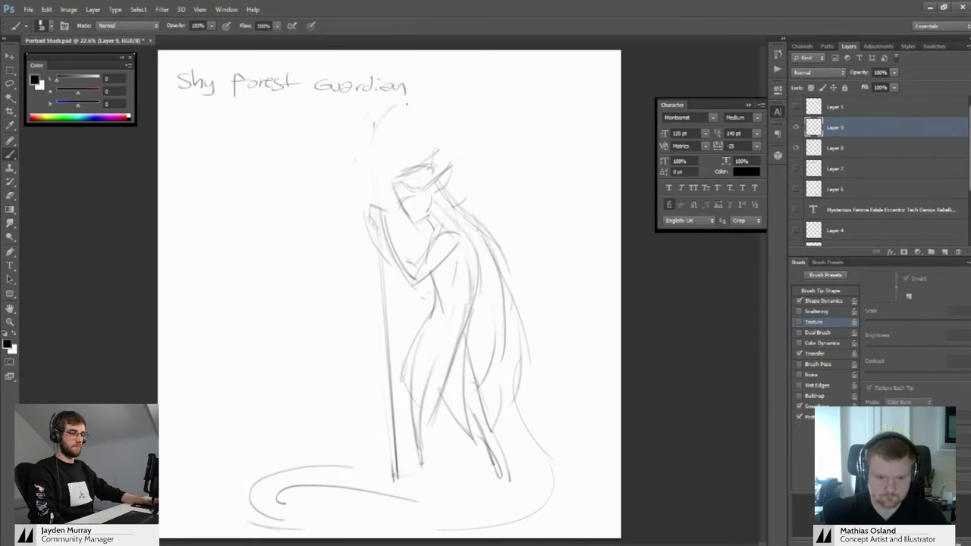
mouse_move(441, 77)
left_mouse_down()
mouse_move(391, 110)
mouse_move(351, 115)
mouse_move(361, 149)
left_mouse_up()
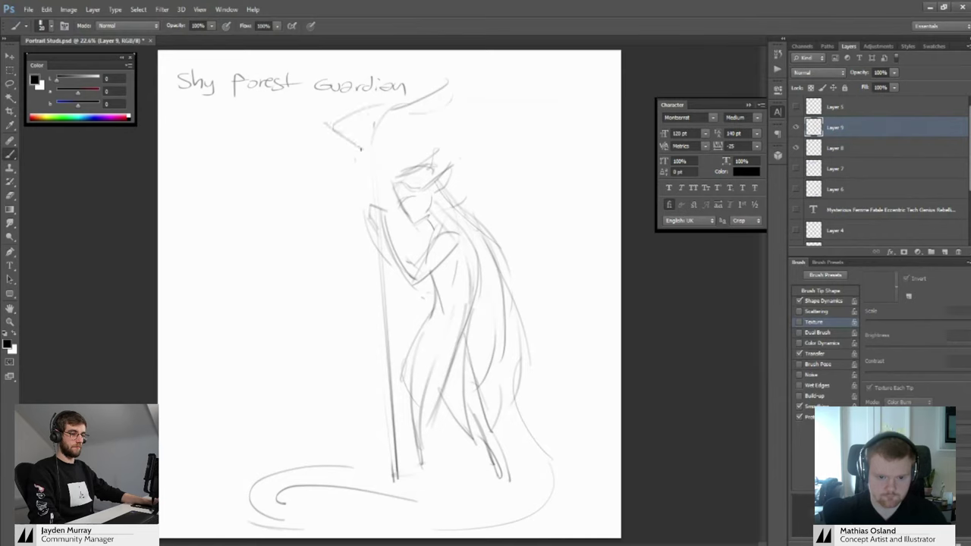
mouse_move(423, 319)
left_mouse_down()
mouse_move(406, 348)
mouse_move(419, 426)
left_mouse_up()
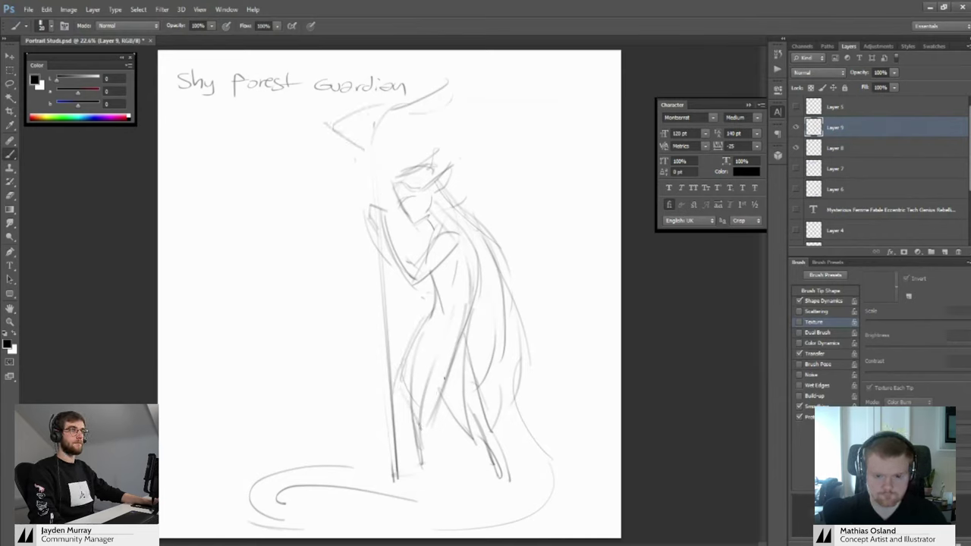
Erase the overlapping lines inside the rear thigh and sketch a short hem line across the rear knee
key("e")
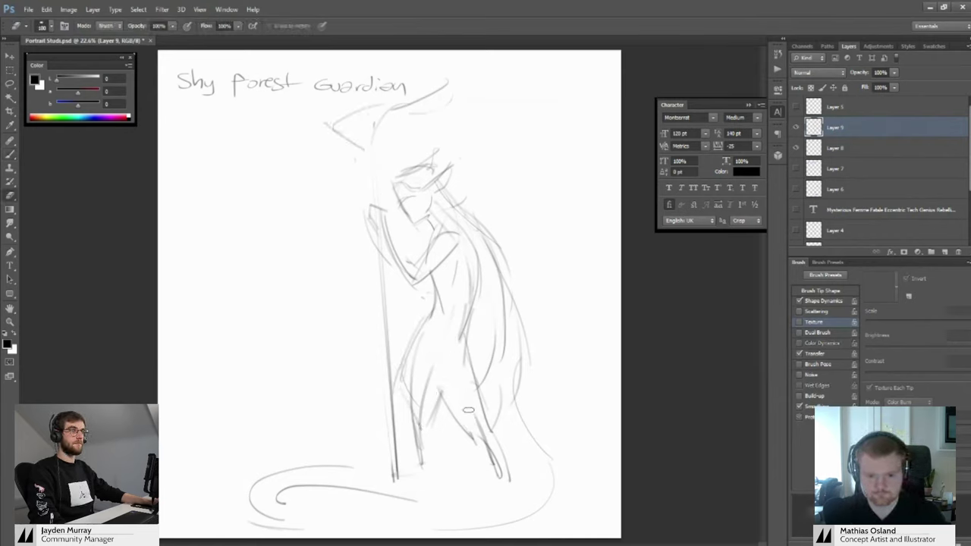
key("b")
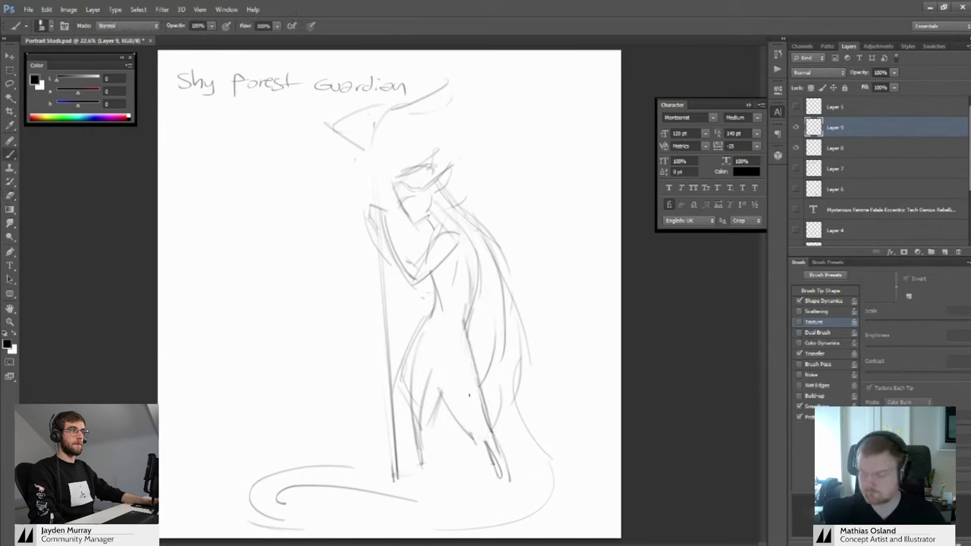
left_click_drag(476, 440, 471, 447)
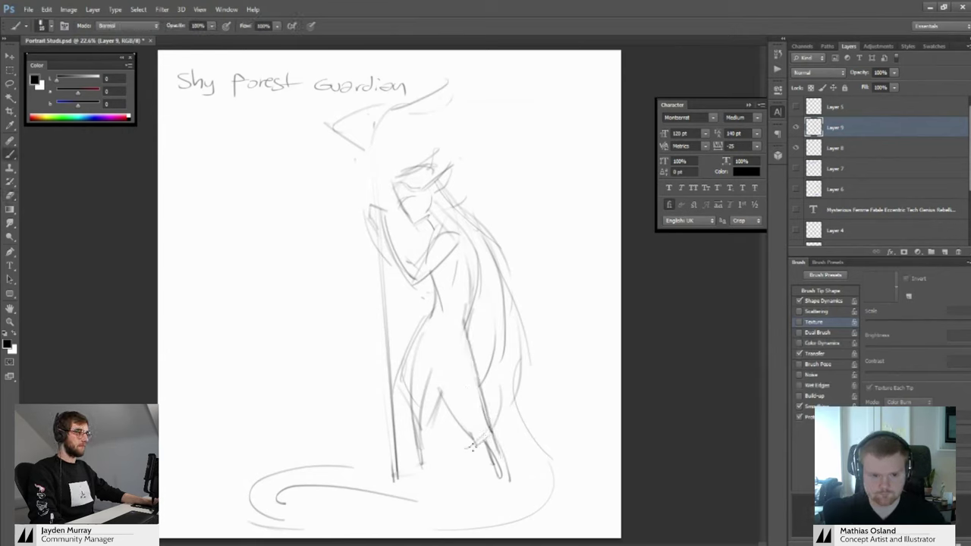
left_click_drag(442, 401, 476, 445)
Clean up the stray lines along the front thigh and rework the rear lower leg down to the foot
key("e")
mouse_move(431, 360)
left_mouse_down()
mouse_move(420, 424)
mouse_move(402, 387)
mouse_move(418, 442)
left_mouse_up()
key("b")
left_click_drag(492, 457, 519, 511)
key("ctrl+z")
key("z")
mouse_move(489, 452)
left_mouse_down()
mouse_move(474, 450)
mouse_move(478, 435)
mouse_move(502, 470)
mouse_move(486, 423)
mouse_move(503, 471)
left_mouse_up()
key("e")
key("b")
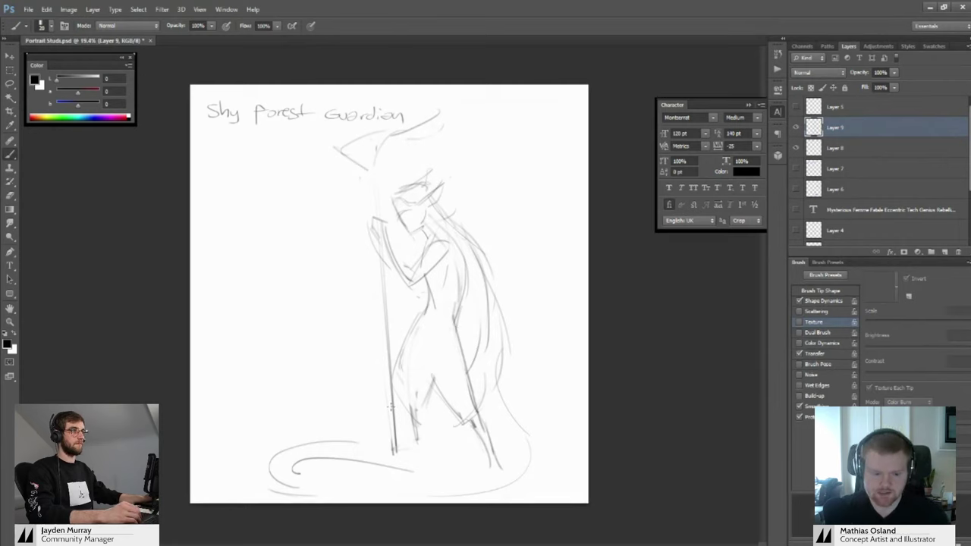
Draw the cloak's lower edge sweeping along the ground behind the figure and widen its back contour down to the floor
left_click_drag(359, 445, 462, 488)
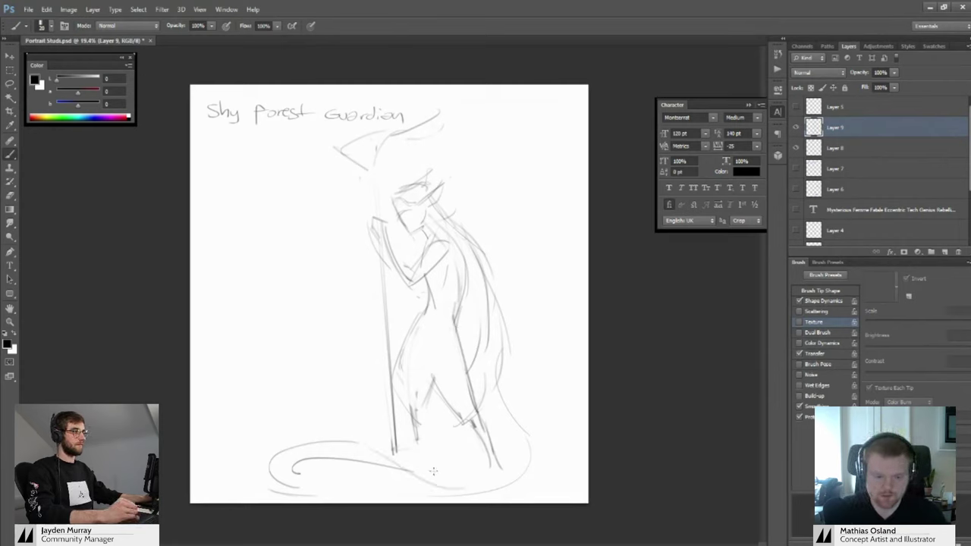
left_click_drag(380, 472, 483, 496)
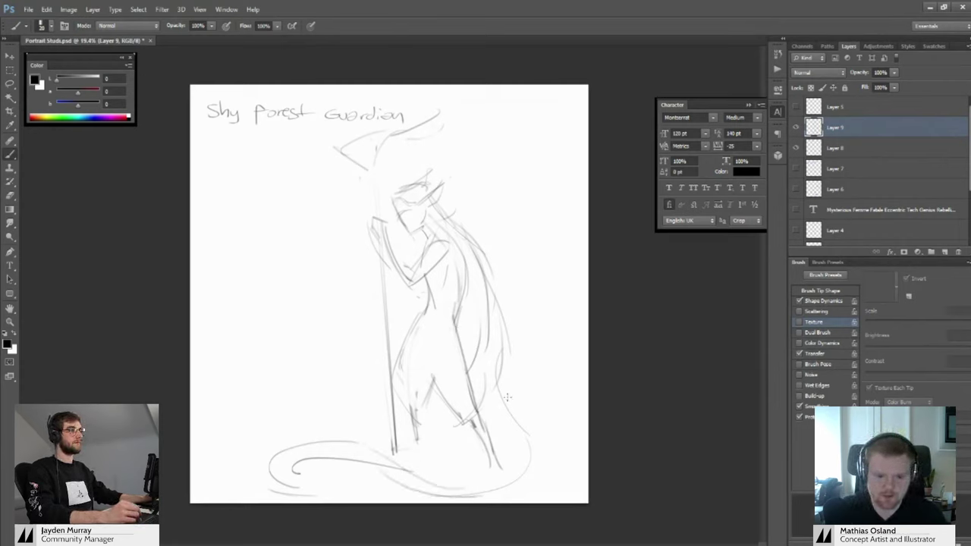
mouse_move(506, 398)
left_mouse_down()
mouse_move(530, 436)
mouse_move(497, 383)
left_mouse_up()
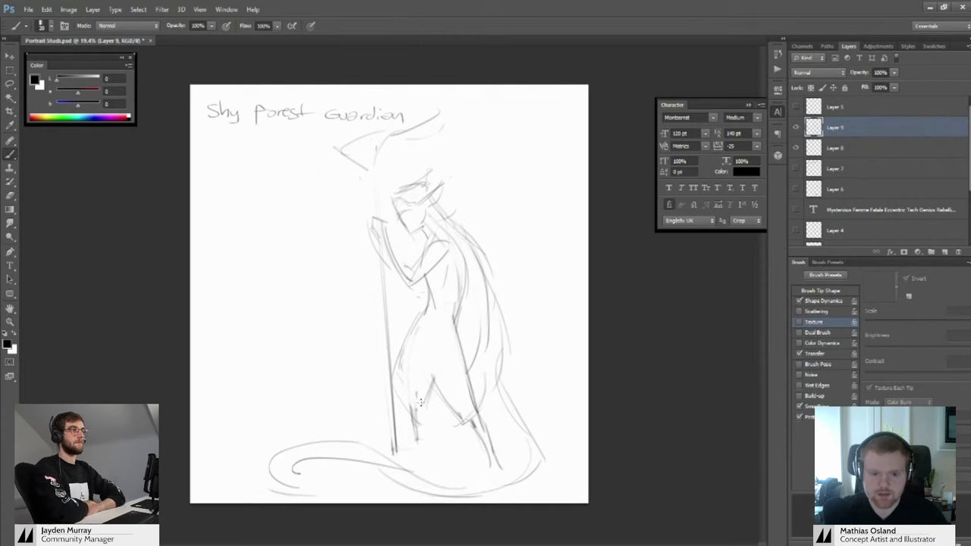
Erase the peak between the thighs and sketch a skirt with a loose hem and a waistband
key("e")
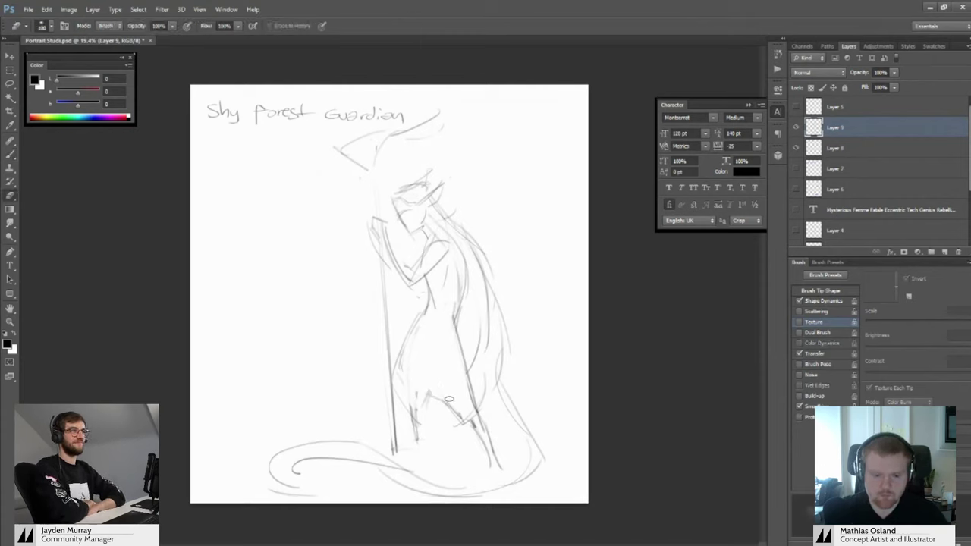
key("b")
mouse_move(423, 395)
left_mouse_down()
mouse_move(430, 314)
mouse_move(460, 318)
left_mouse_up()
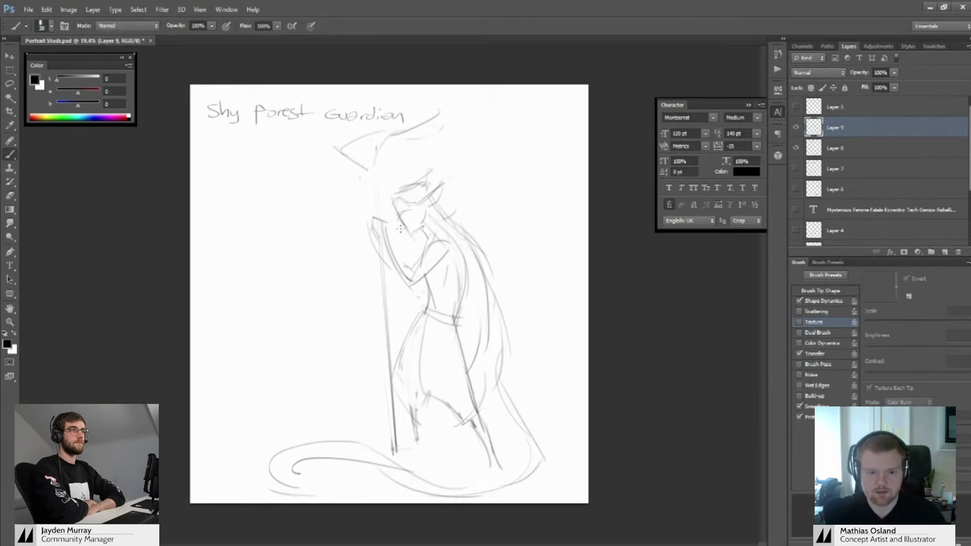
Draw the staff's curved front edge from the gripping hand up to the pointed tip of its head
key("z")
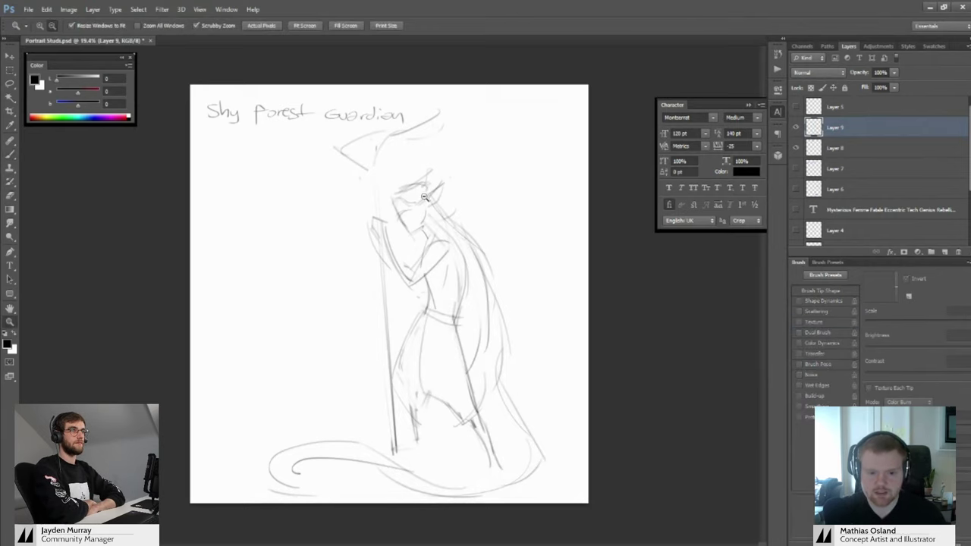
left_click_drag(415, 181, 431, 196)
left_click_drag(431, 197, 441, 232)
key("b")
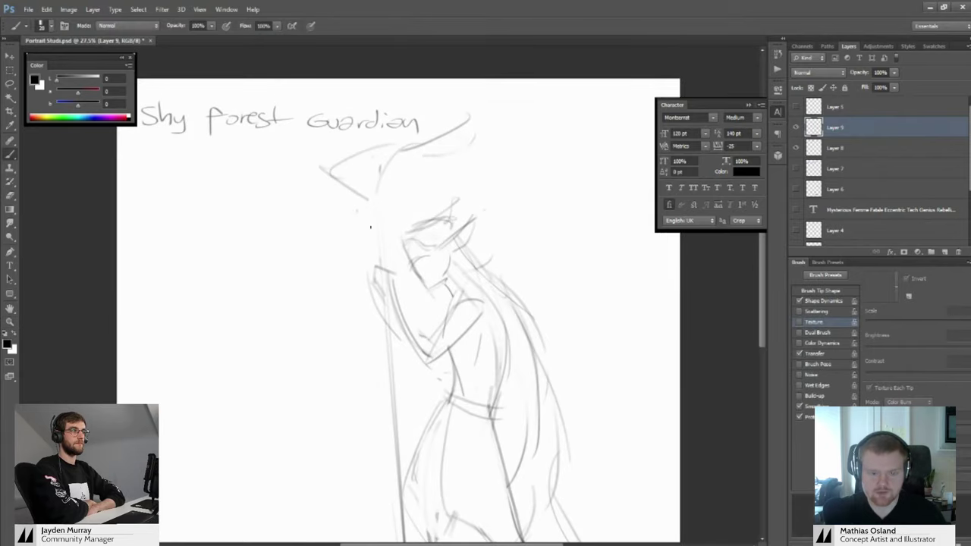
left_click_drag(380, 256, 332, 177)
key("ctrl+z")
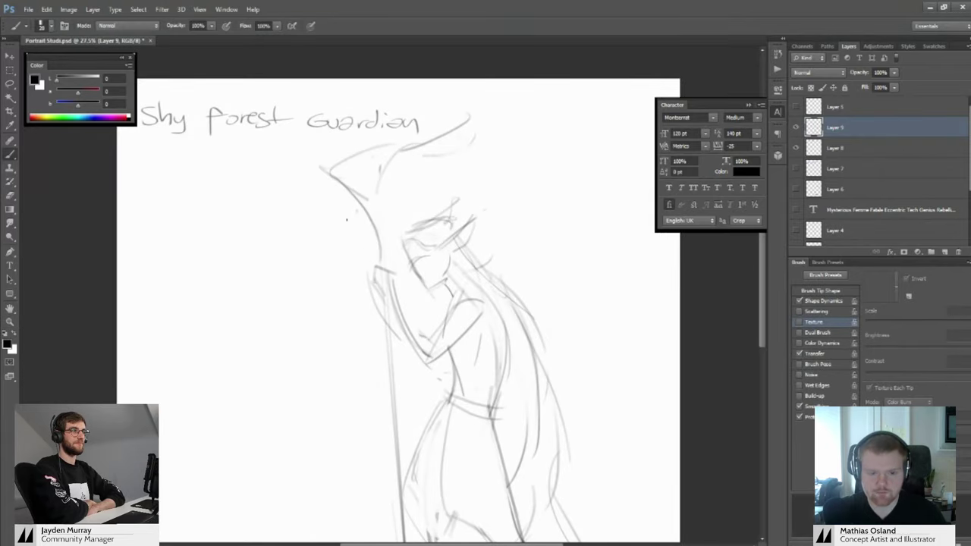
key("z")
left_click_drag(390, 224, 364, 259)
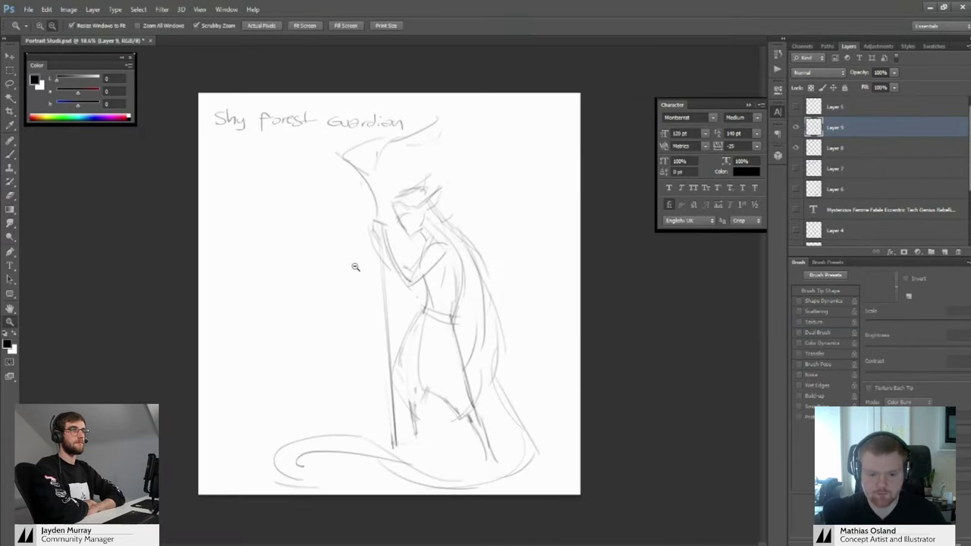
mouse_move(383, 237)
left_mouse_down()
mouse_move(396, 237)
mouse_move(368, 244)
left_mouse_up()
key("b")
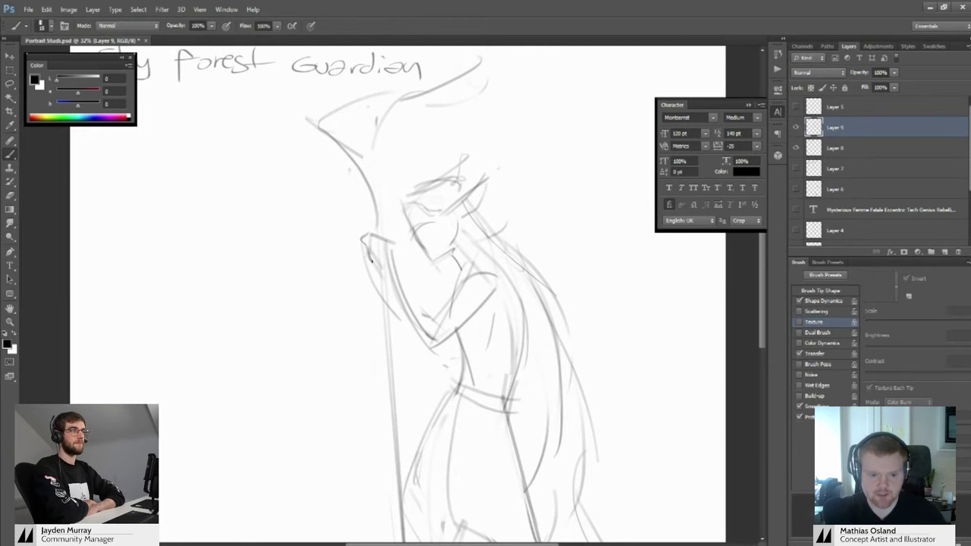
Define the fist around the staff and redraw the wrist and forearm contours towards the elbow
left_click_drag(369, 260, 367, 267)
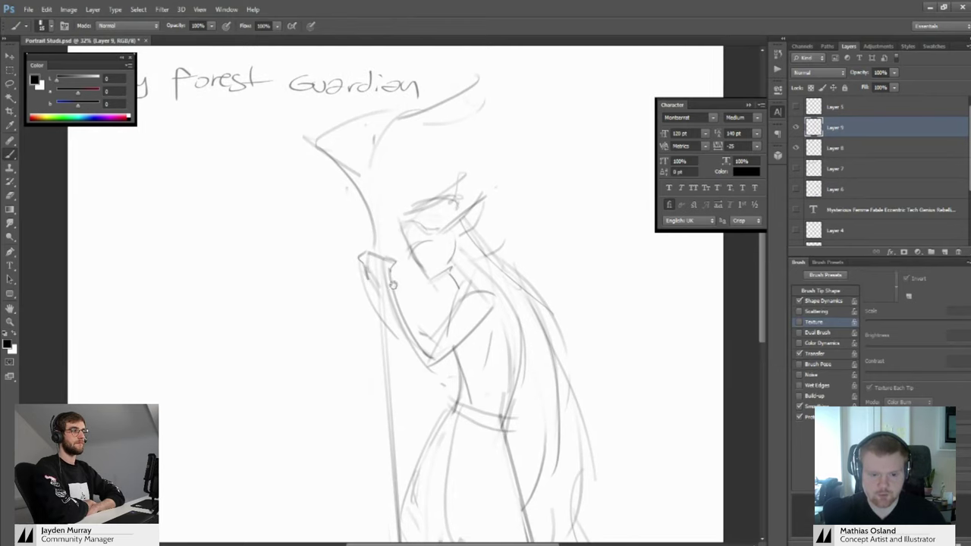
mouse_move(392, 285)
left_mouse_down()
mouse_move(383, 266)
mouse_move(418, 323)
left_mouse_up()
left_click(370, 277, "alt")
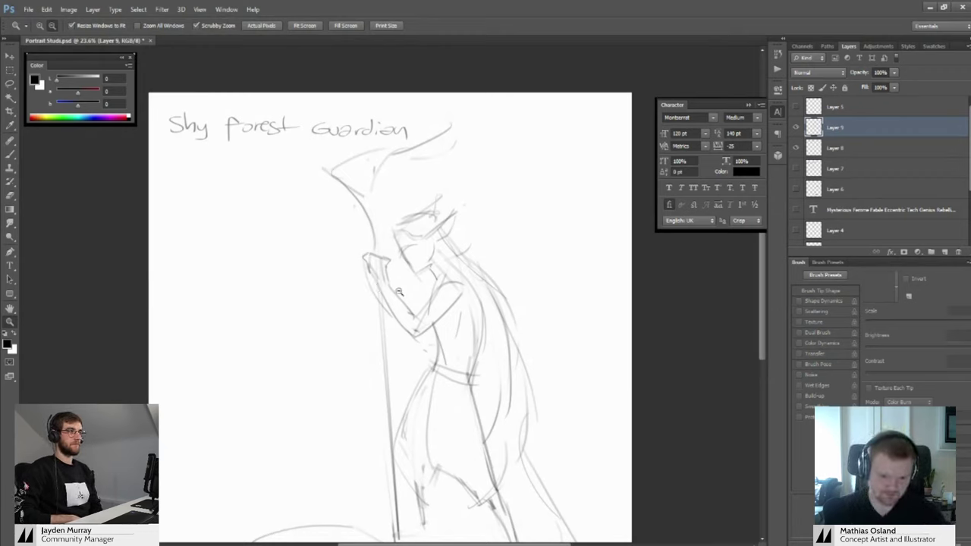
mouse_move(373, 265)
left_mouse_down()
mouse_move(434, 265)
mouse_move(414, 266)
mouse_move(388, 296)
mouse_move(368, 295)
left_mouse_up()
Draw the staff's rear edge above the hand and sketch curved branching strands inside its forked head
mouse_move(392, 224)
left_mouse_down()
mouse_move(401, 302)
mouse_move(366, 176)
left_mouse_up()
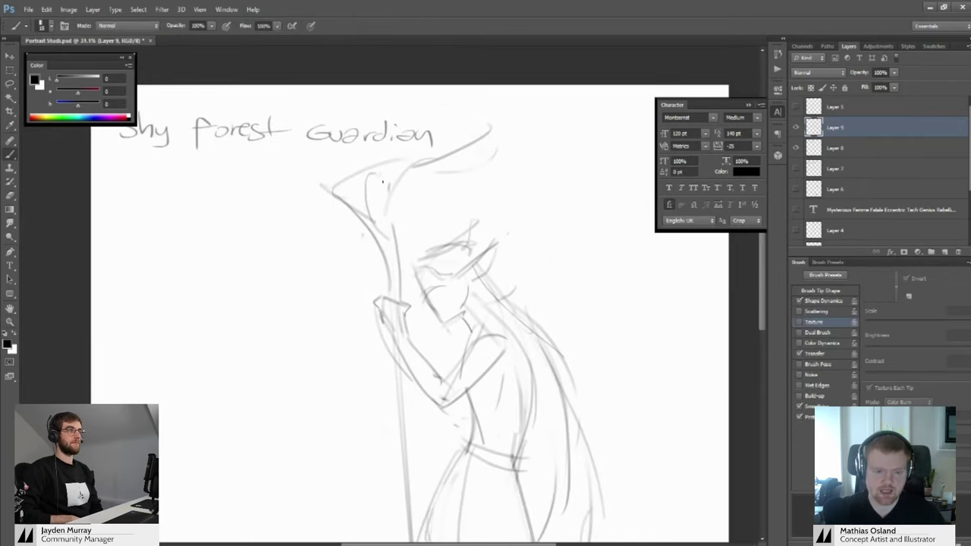
key("ctrl+z")
left_click_drag(385, 226, 358, 169)
left_click_drag(375, 216, 398, 169)
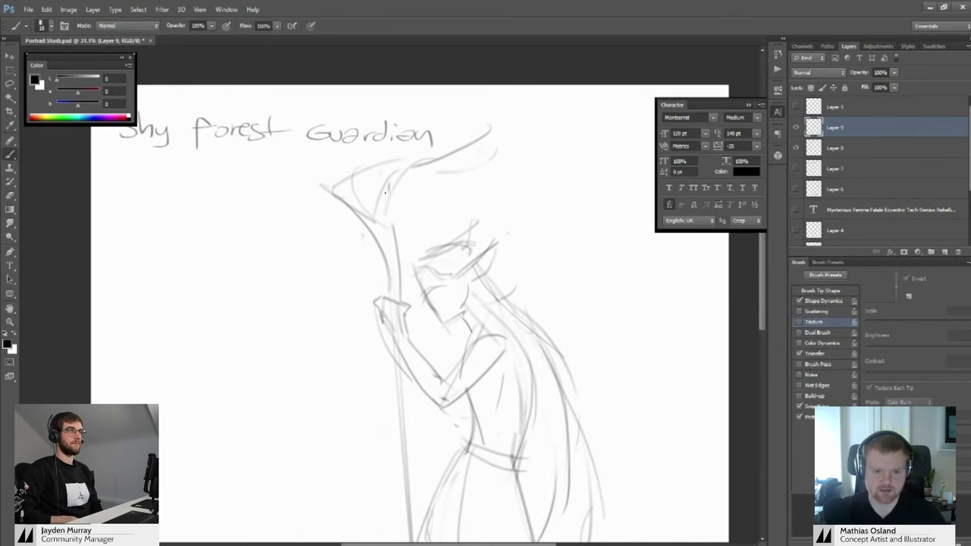
key("ctrl+z")
mouse_move(381, 263)
left_mouse_down()
mouse_move(366, 218)
mouse_move(380, 210)
mouse_move(364, 174)
left_mouse_up()
Sketch a small rounded curl at the front of the forehead
left_click_drag(410, 236, 444, 236)
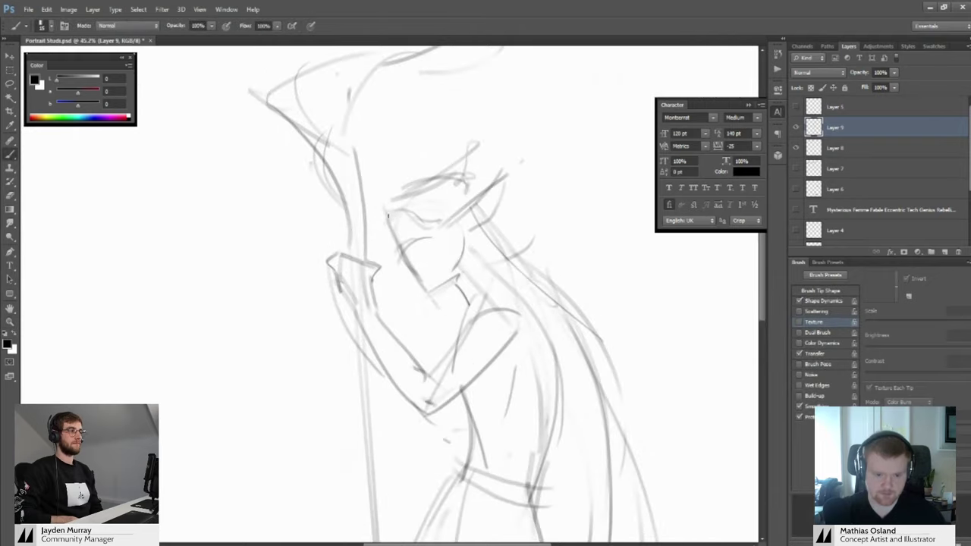
mouse_move(401, 211)
left_mouse_down()
mouse_move(386, 243)
mouse_move(404, 243)
mouse_move(410, 220)
mouse_move(435, 253)
left_mouse_up()
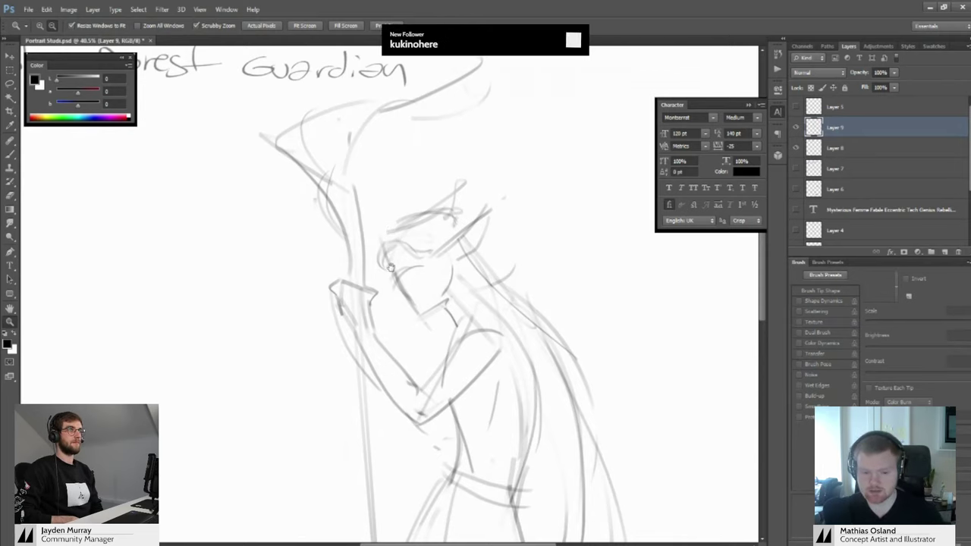
Erase the torso's front contour and the inner chest lines above the waistband
left_click_drag(421, 357, 384, 233)
left_click_drag(408, 276, 403, 242)
key("b")
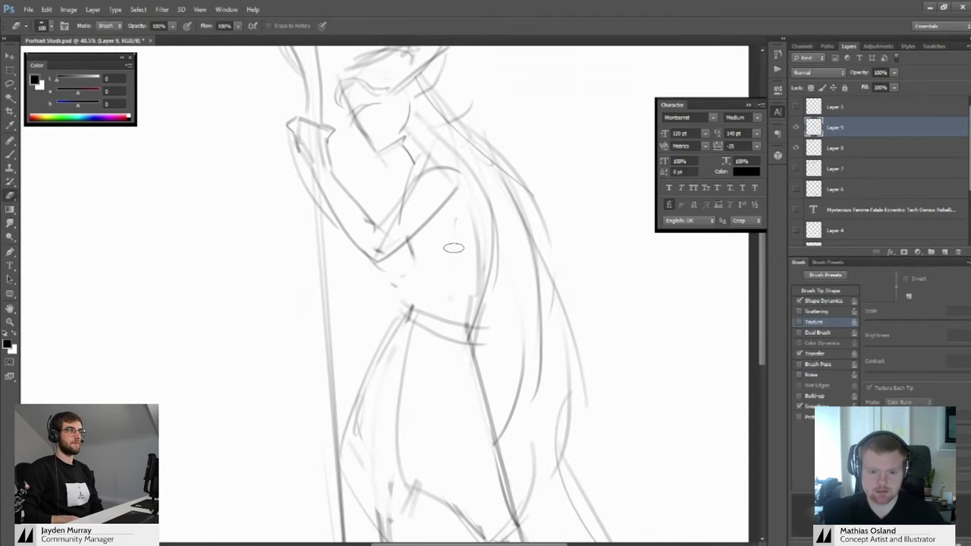
key("z")
left_click_drag(462, 275, 430, 220)
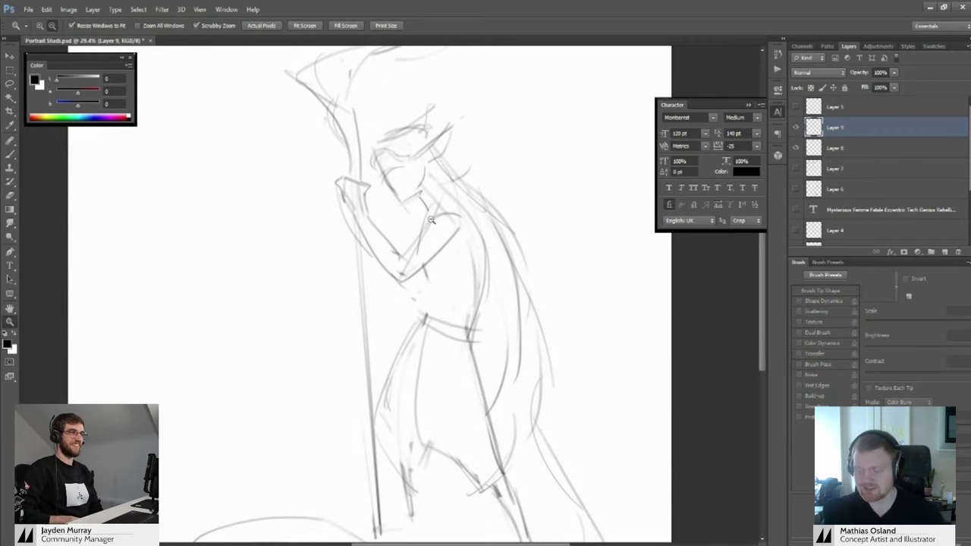
Thicken the staff's upper hook with long curved strokes and an angular tip above the figure's head
left_click_drag(399, 217, 424, 283)
mouse_move(397, 199)
left_mouse_down()
mouse_move(431, 275)
mouse_move(447, 184)
left_mouse_up()
key("b")
mouse_move(414, 231)
left_mouse_down()
mouse_move(456, 191)
mouse_move(534, 174)
left_mouse_up()
mouse_move(465, 197)
left_mouse_down()
mouse_move(509, 161)
mouse_move(496, 147)
mouse_move(536, 166)
left_mouse_up()
left_click_drag(439, 182, 510, 150)
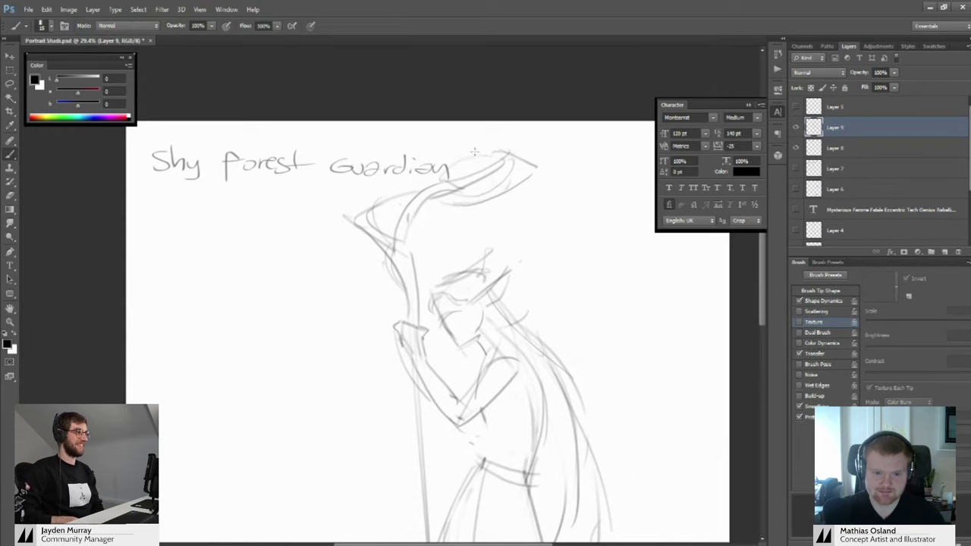
Undo the last two strokes and sketch a loose sleeve hanging from the wrist beneath the forearm
key("z")
mouse_move(424, 181)
left_mouse_down()
mouse_move(519, 141)
mouse_move(408, 178)
mouse_move(431, 182)
left_mouse_up()
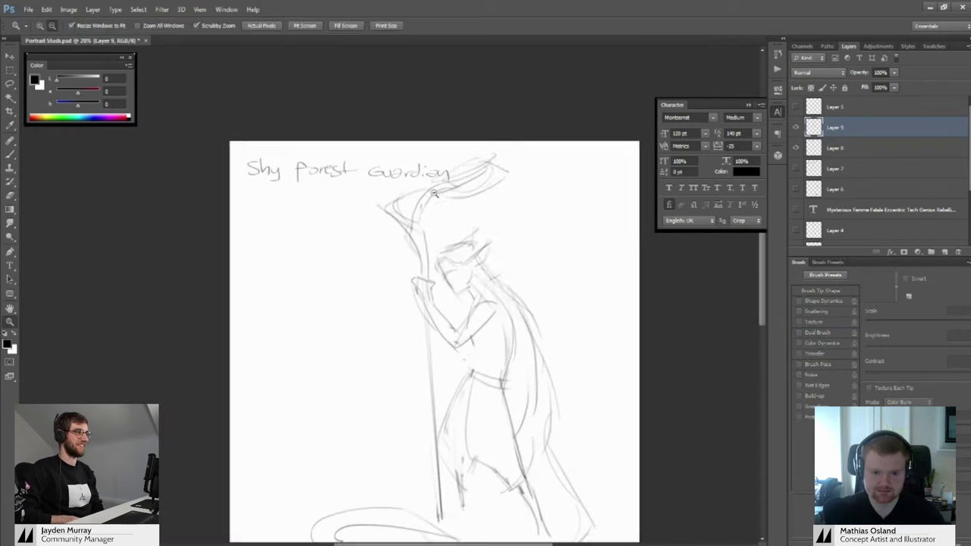
left_click_drag(467, 234, 422, 172)
key("b")
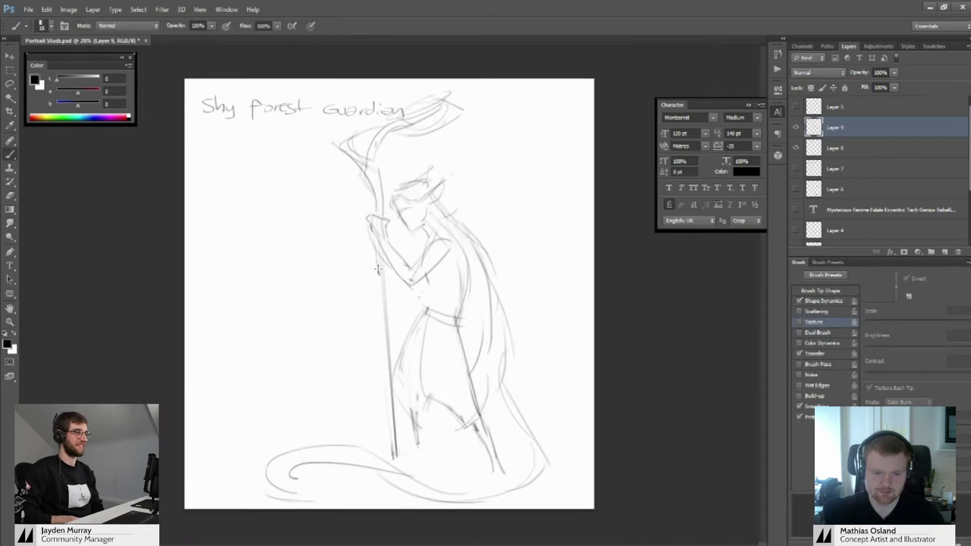
key("ctrl+z")
key("ctrl+z")
left_click_drag(372, 257, 404, 291)
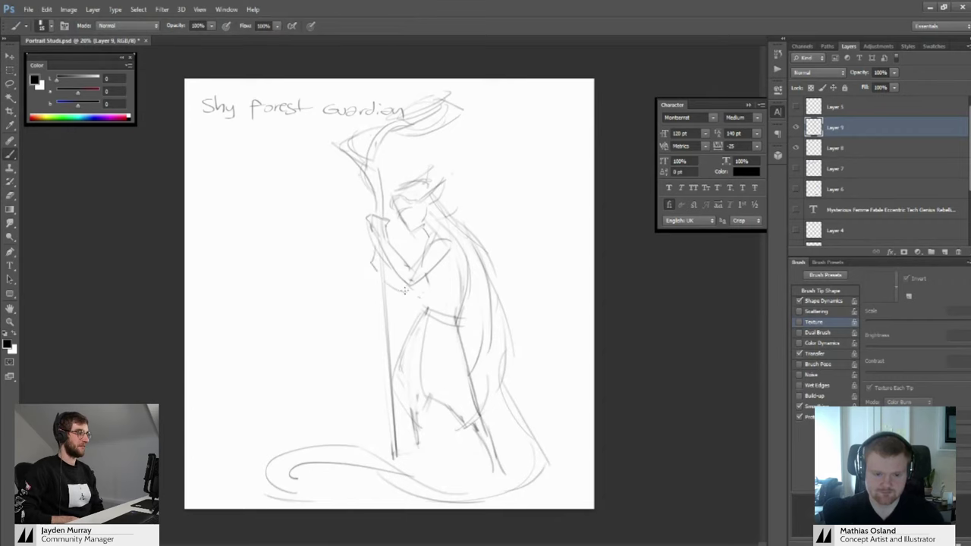
Erase the overlapping lines at the inner elbow and shoulder, and redraw the top of the upper arm
key("e")
scroll(402, 289, "up", 2)
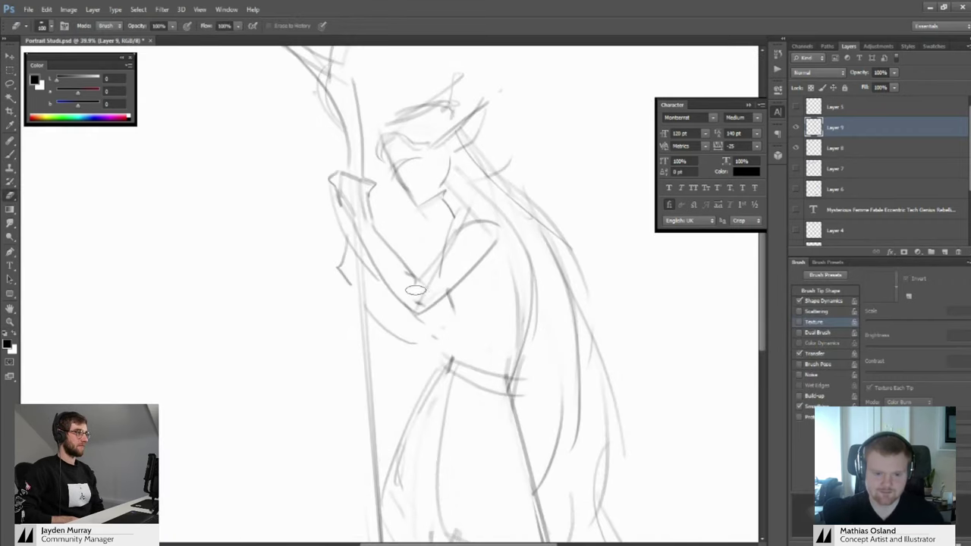
scroll(402, 271, "up", 2)
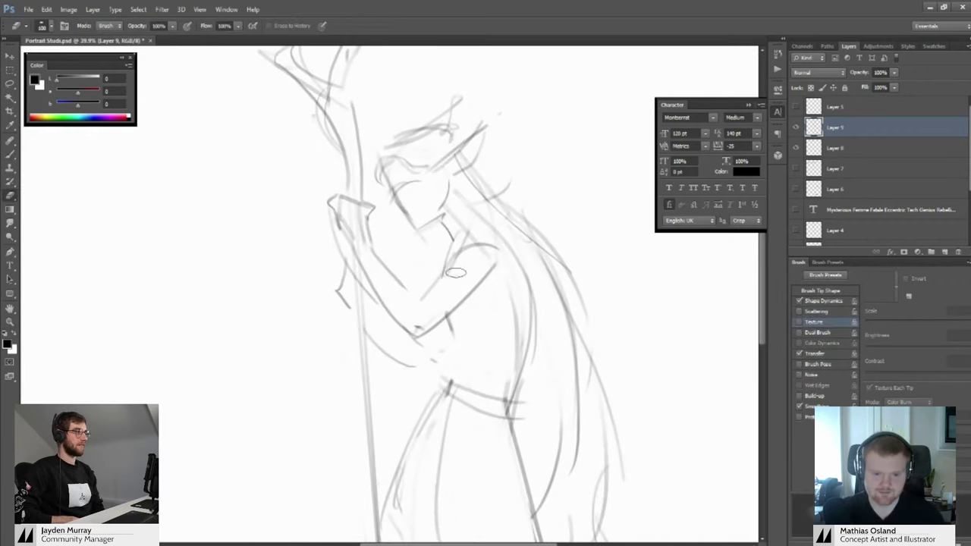
key("b")
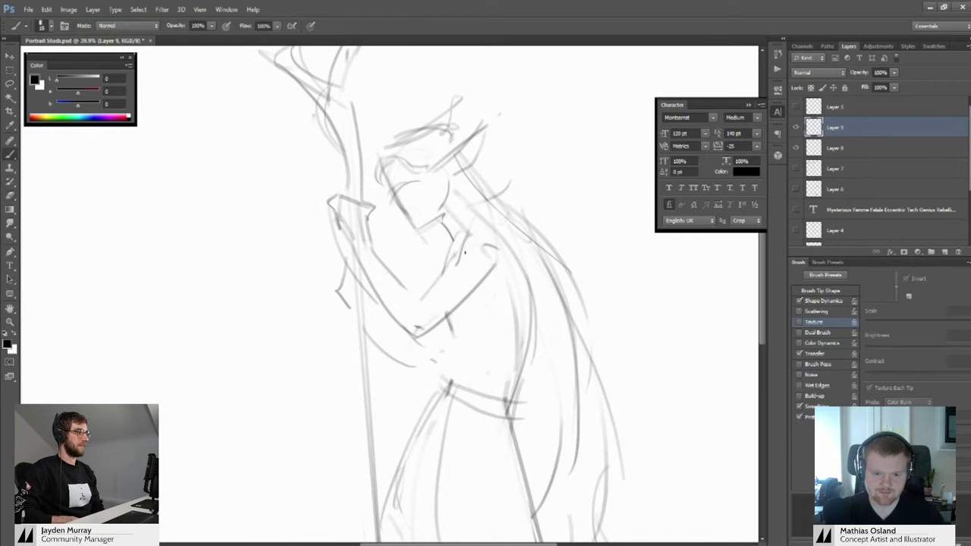
scroll(453, 273, "down", 1)
left_click_drag(454, 273, 437, 258)
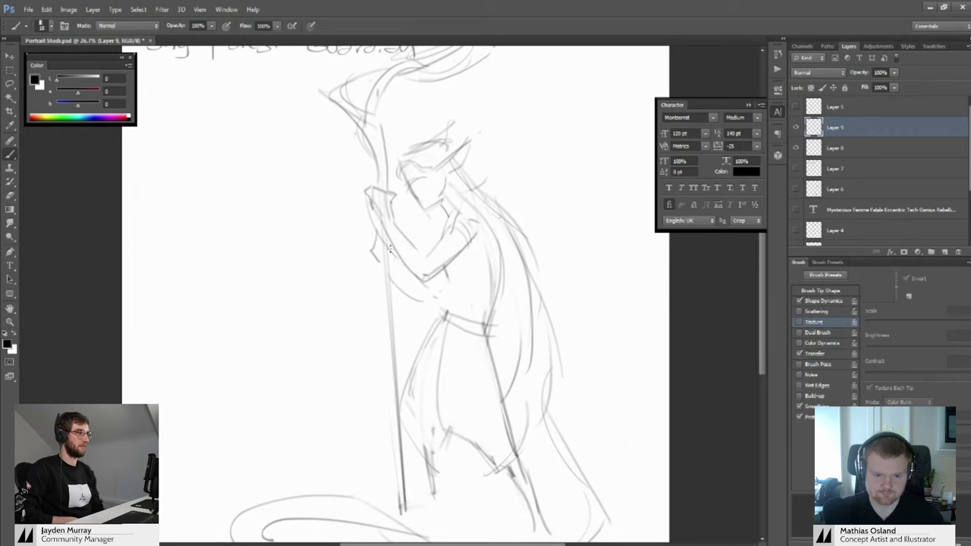
Add fold lines to the sleeve under the forearm and a curved cuff around the upper arm
scroll(416, 283, "down", 3)
scroll(416, 283, "up", 5)
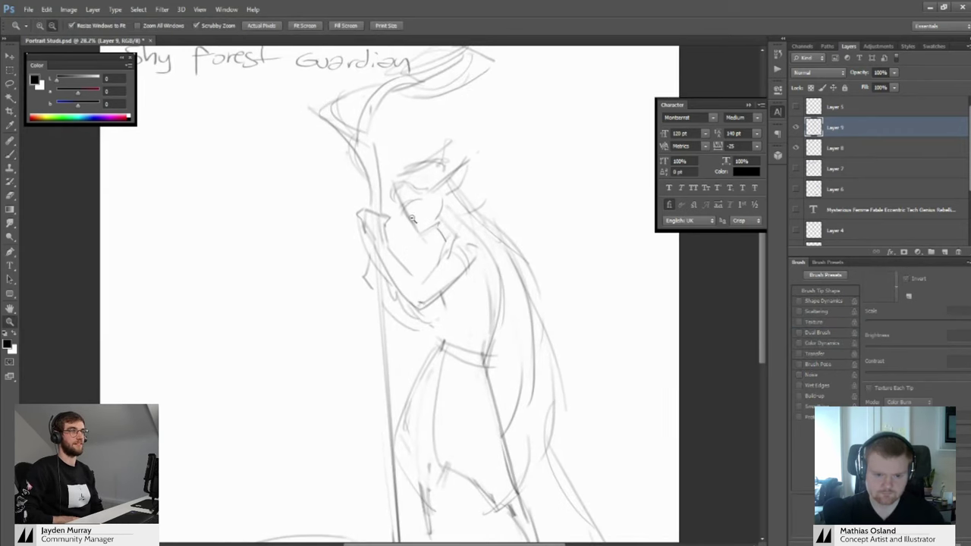
left_click_drag(407, 193, 421, 284)
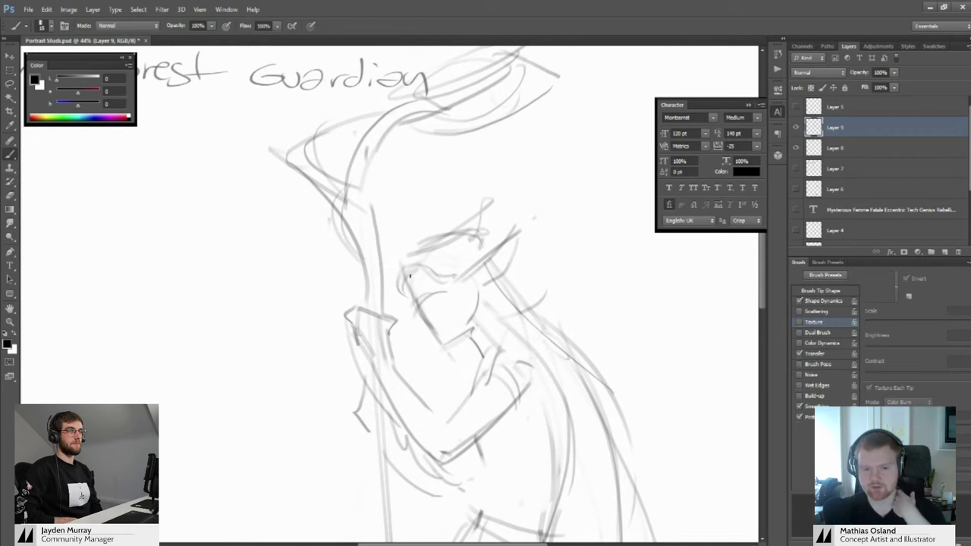
Lighten the dark contour at the front of the face and check the whole figure
scroll(405, 267, "down", 2)
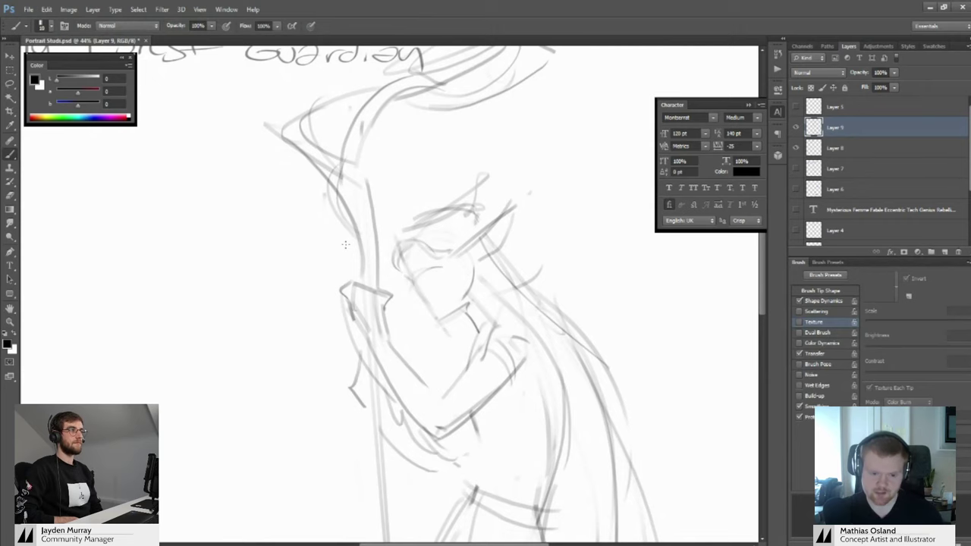
key("z")
left_click_drag(438, 286, 398, 288)
mouse_move(443, 350)
left_mouse_down()
mouse_move(424, 256)
mouse_move(415, 266)
left_mouse_up()
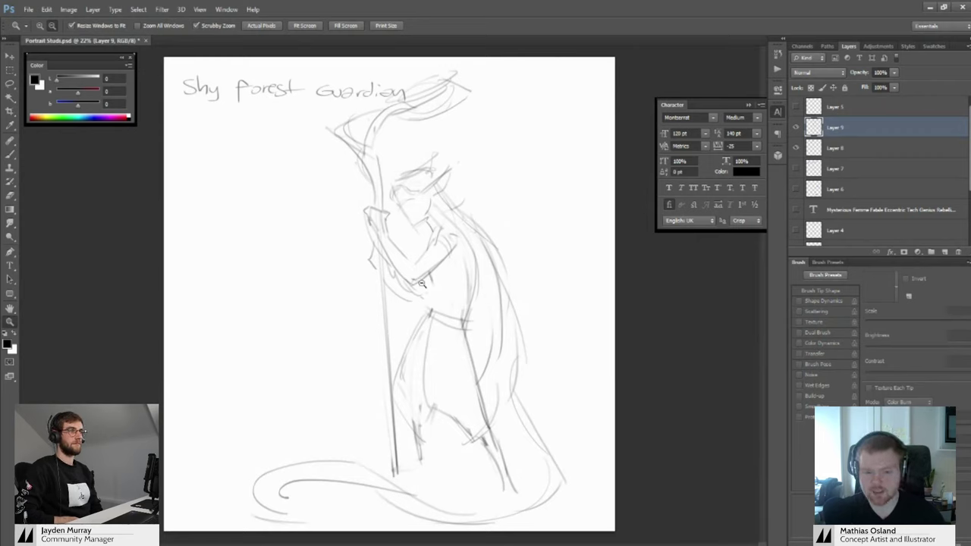
key("b")
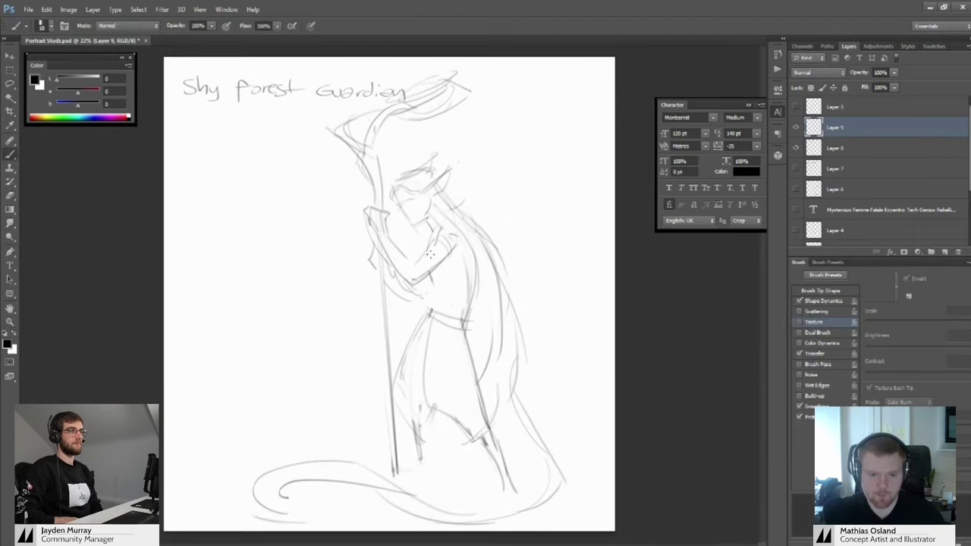
Erase the loose sleeve line beneath the elbow and redraw the sleeve's edge with a short angled end
key("z")
left_click_drag(387, 261, 402, 264)
key("e")
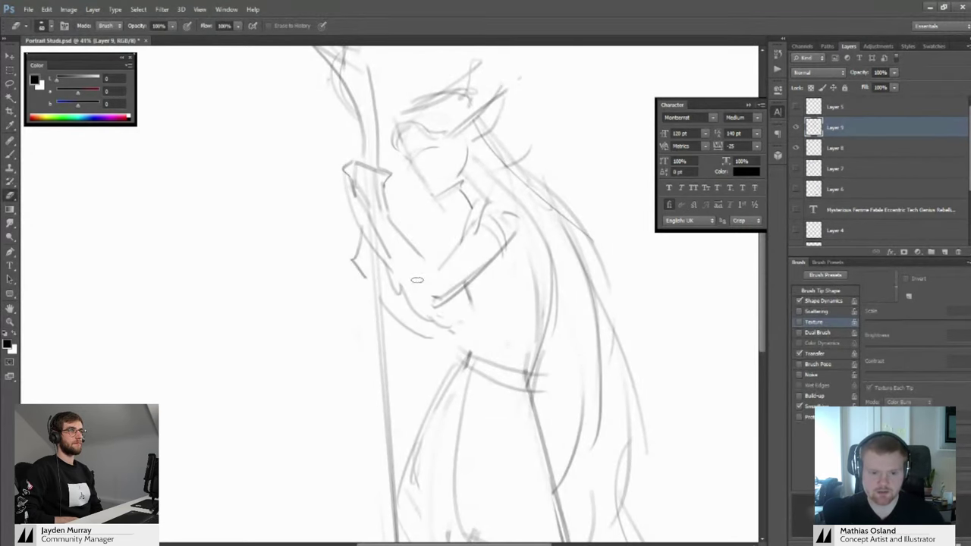
key("z")
left_click(407, 292, "alt")
key("b")
mouse_move(408, 291)
left_mouse_down()
mouse_move(426, 292)
mouse_move(456, 331)
left_mouse_up()
key("z")
left_click_drag(441, 296, 375, 310)
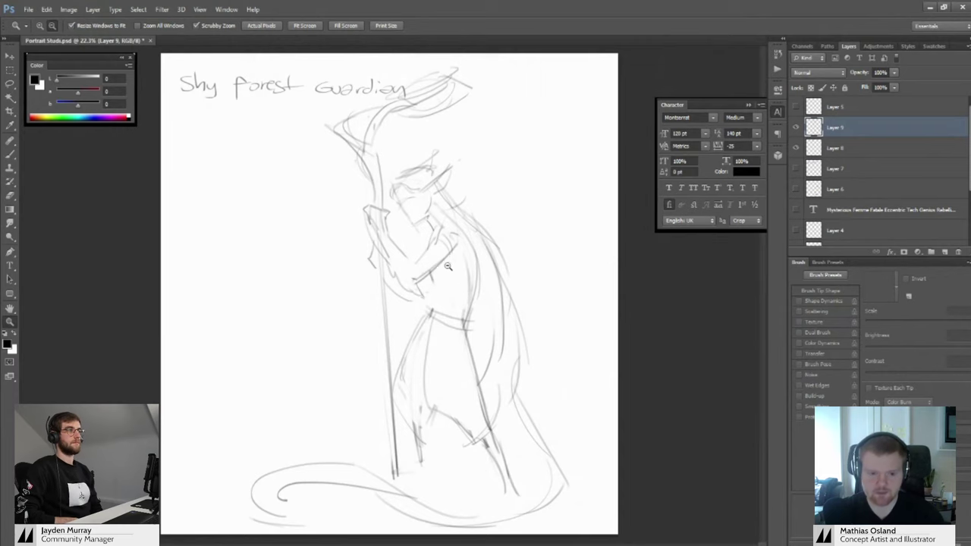
Add a short dark fold line behind the upper arm and check the whole figure
left_click(451, 274)
key("b")
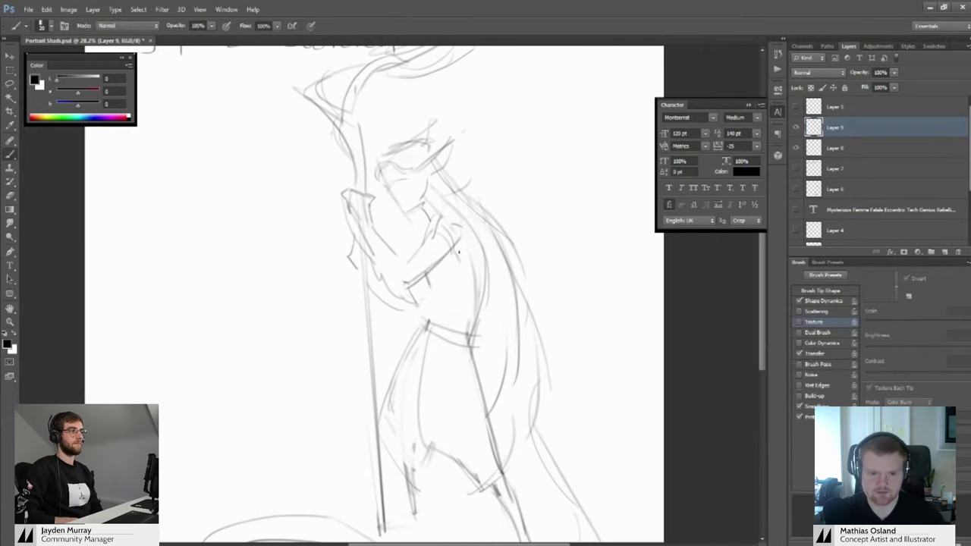
key("z")
left_click(449, 258, "alt")
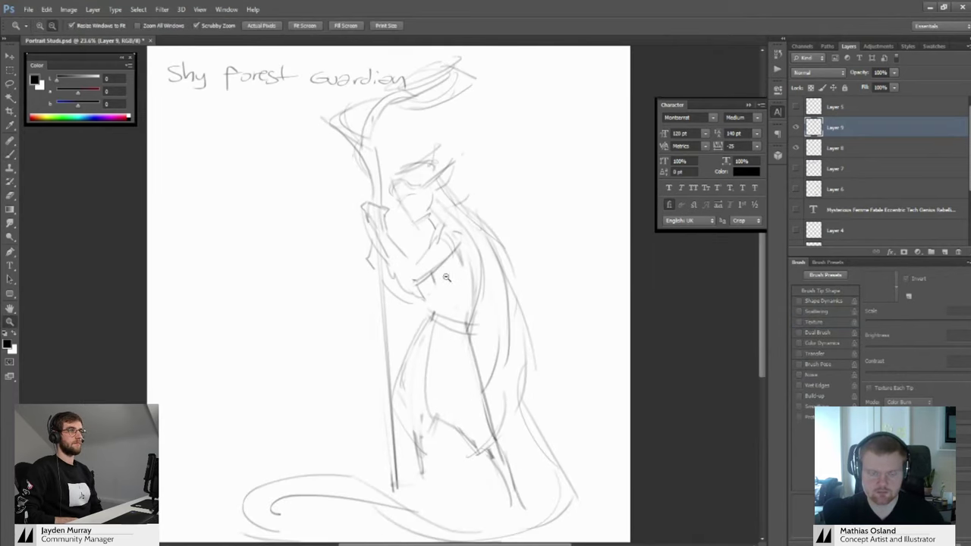
left_click(434, 228, "alt")
left_click(426, 239, "alt")
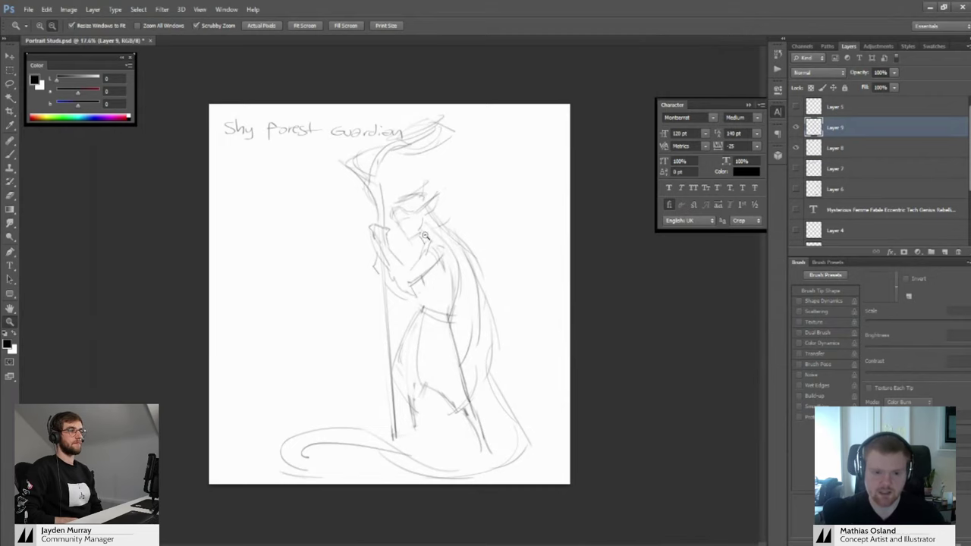
Clean up the lines around the forehead, define the side of the face, and sketch flicked hair tufts behind the head
left_click_drag(409, 212, 448, 235)
key("b")
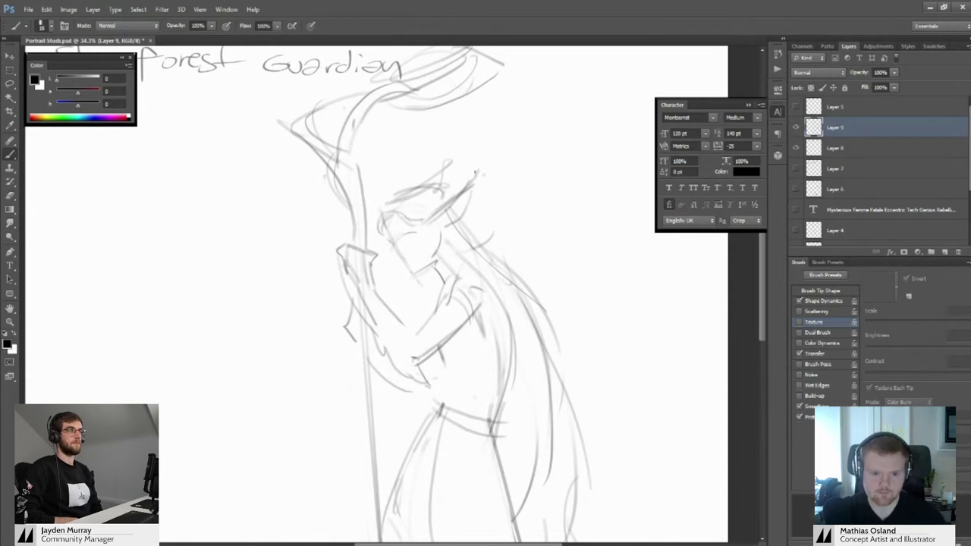
mouse_move(452, 198)
left_mouse_down()
mouse_move(479, 169)
mouse_move(461, 219)
mouse_move(457, 202)
left_mouse_up()
key("e")
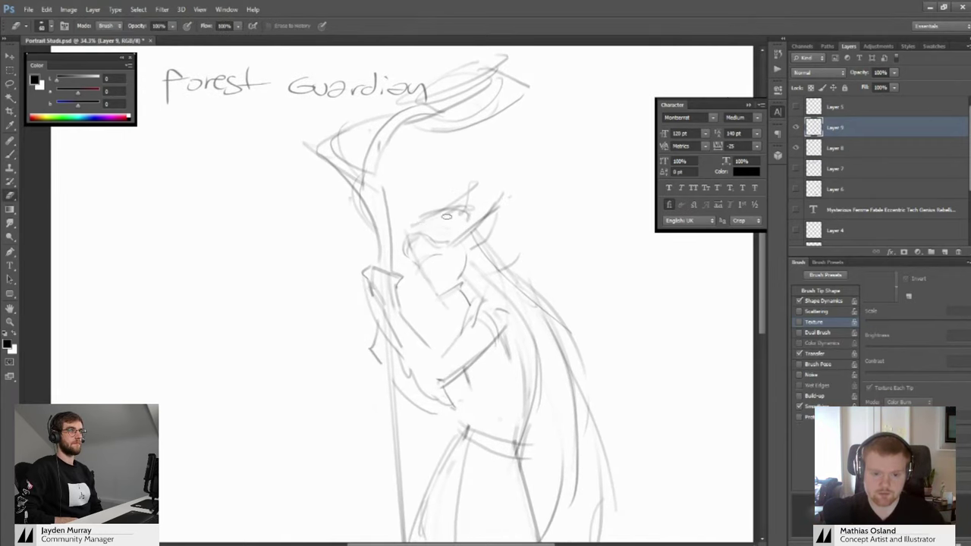
key("b")
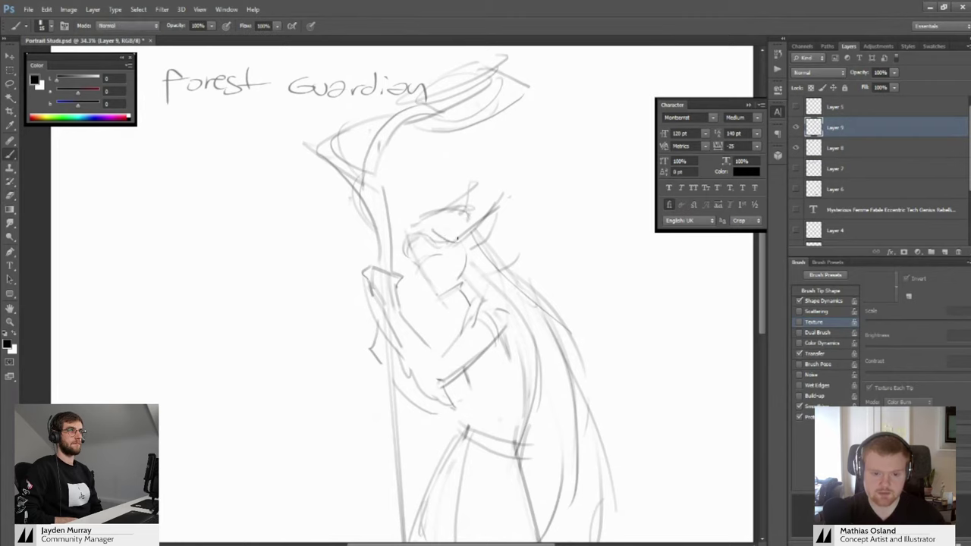
left_click_drag(456, 270, 440, 217)
mouse_move(478, 189)
left_mouse_down()
mouse_move(510, 209)
mouse_move(522, 247)
left_mouse_up()
key("z")
Rework the fingers of the hand gripping the staff and add twisting strands below the staff's branching top
key("e")
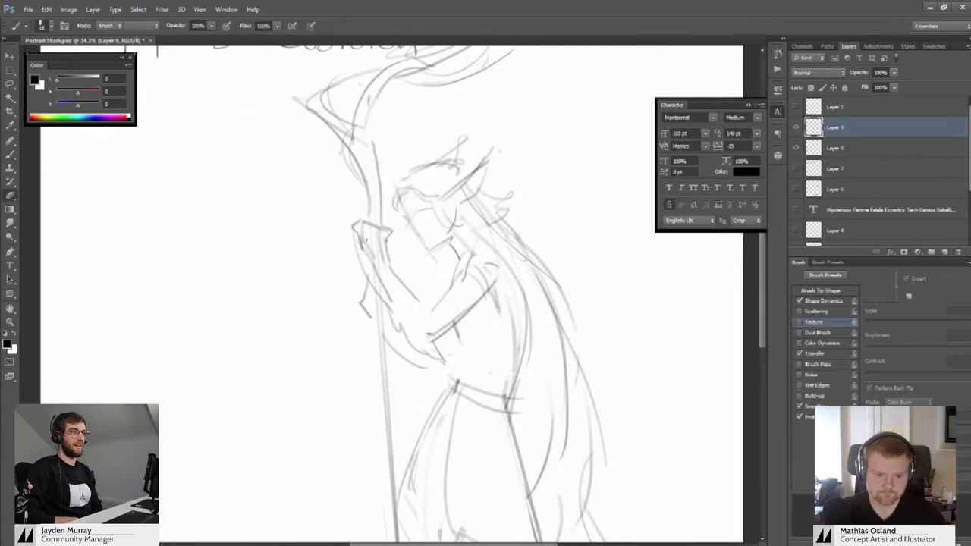
mouse_move(369, 235)
left_mouse_down()
mouse_move(383, 261)
mouse_move(358, 254)
left_mouse_up()
key("b")
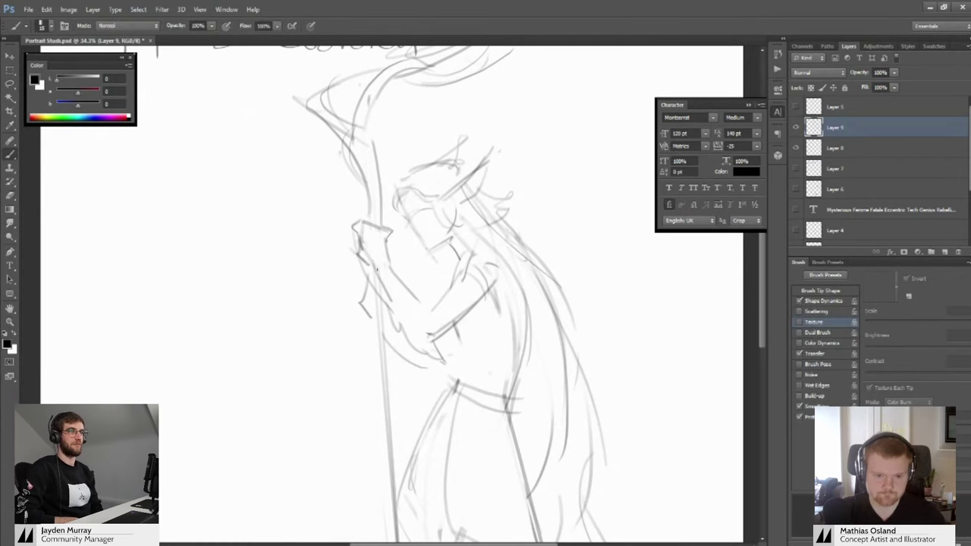
mouse_move(360, 206)
left_mouse_down()
mouse_move(382, 278)
mouse_move(392, 258)
mouse_move(398, 283)
mouse_move(400, 220)
left_mouse_up()
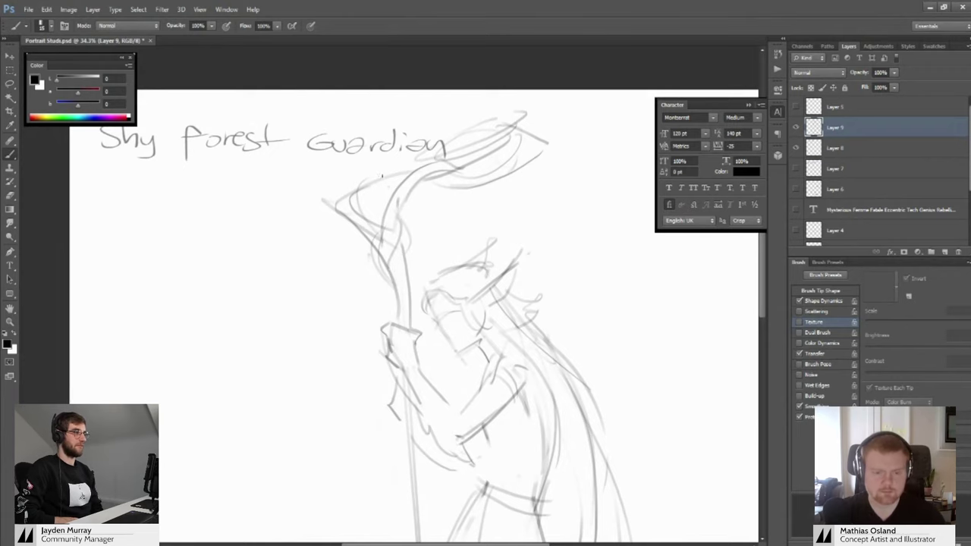
key("z")
left_click(421, 167, "alt")
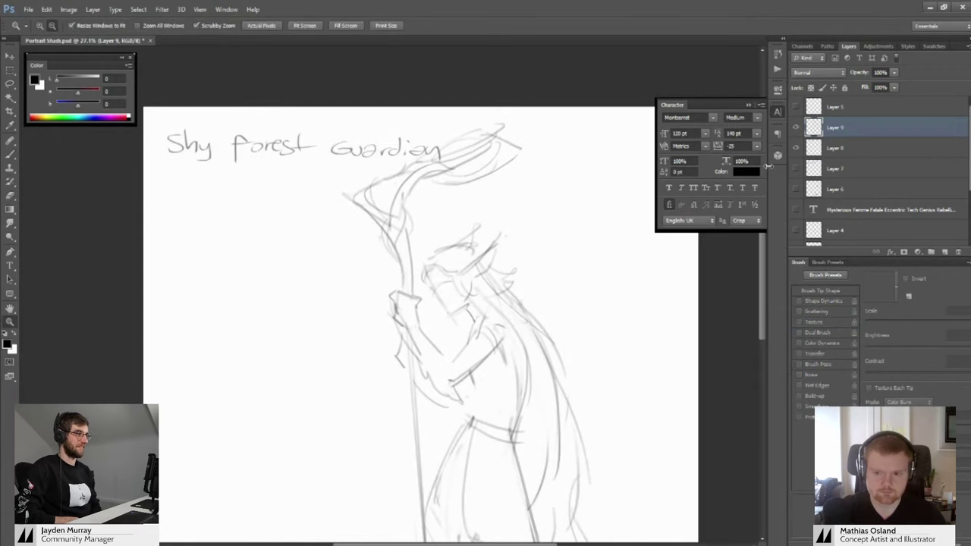
Scale down the "Shy Forest Guardian" title on Layer 8, move it clear of the staff, and reselect Layer 9
left_click(804, 148)
key("ctrl+t")
left_click_drag(440, 123, 375, 131)
left_click(511, 26)
key("v")
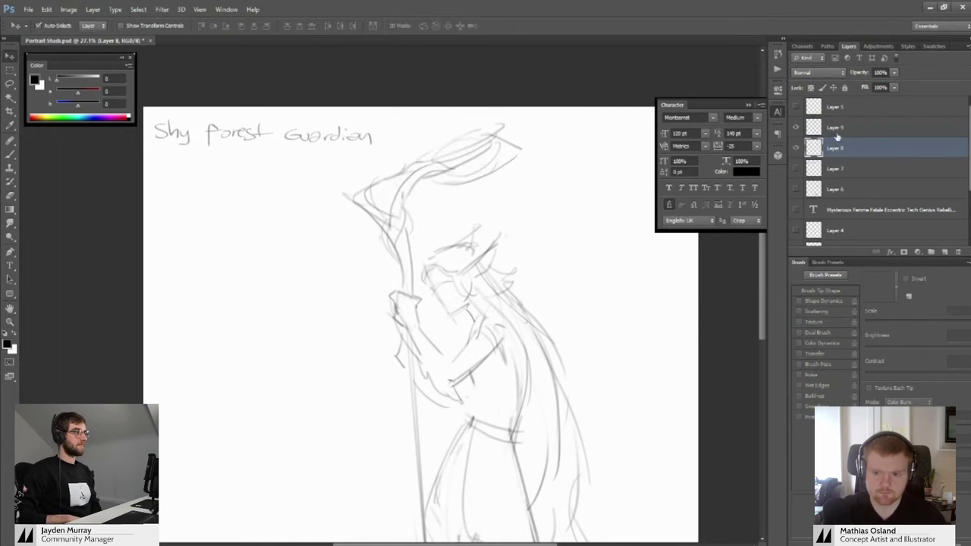
left_click(835, 130)
Sketch the skirt's curved hem and the rear lower leg beneath it, undoing the strokes that do not fit
key("b")
left_click_drag(485, 374, 440, 226)
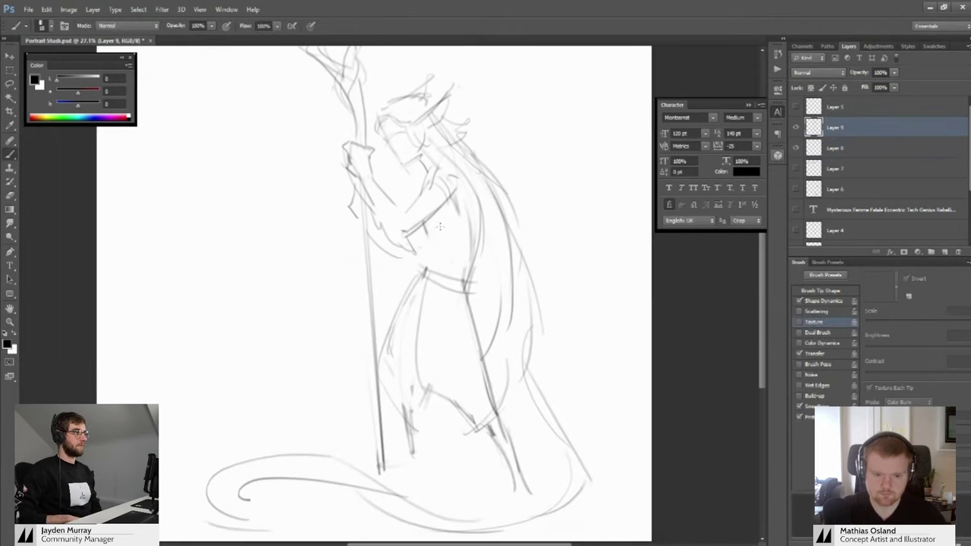
mouse_move(440, 395)
left_mouse_down()
mouse_move(448, 418)
mouse_move(421, 380)
mouse_move(506, 452)
left_mouse_up()
key("ctrl+z")
left_click_drag(495, 415, 532, 493)
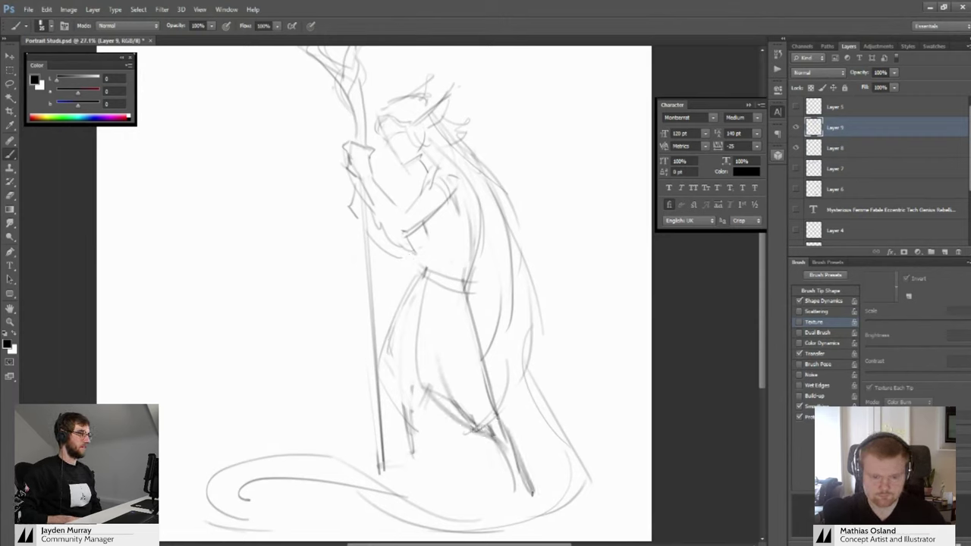
key("ctrl+z")
mouse_move(502, 423)
left_mouse_down()
mouse_move(537, 485)
mouse_move(529, 491)
mouse_move(501, 493)
left_mouse_up()
key("ctrl+z")
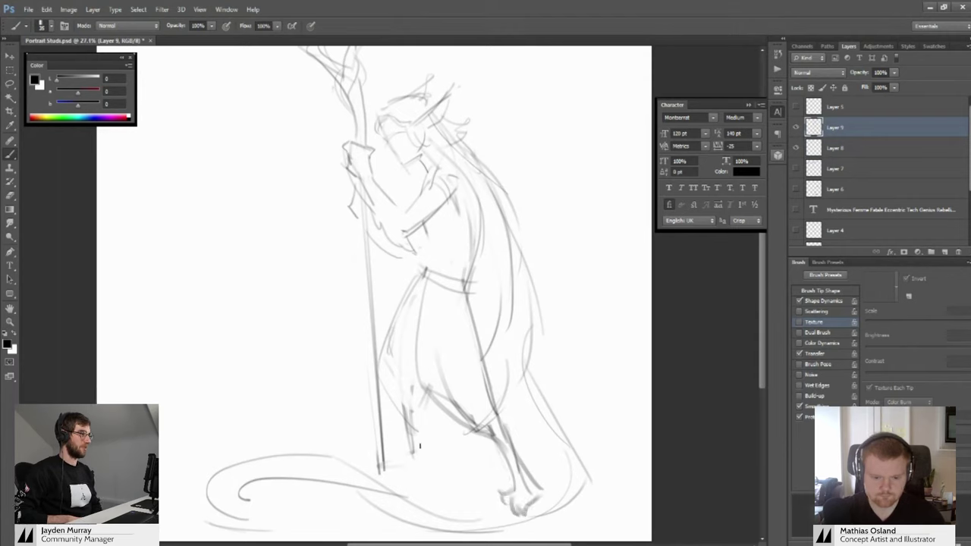
key("ctrl+z")
Sketch the bent front lower leg beside the staff and check the whole figure
left_click_drag(410, 425, 431, 453)
left_click_drag(428, 449, 420, 473)
key("ctrl+z")
left_click_drag(410, 424, 408, 473)
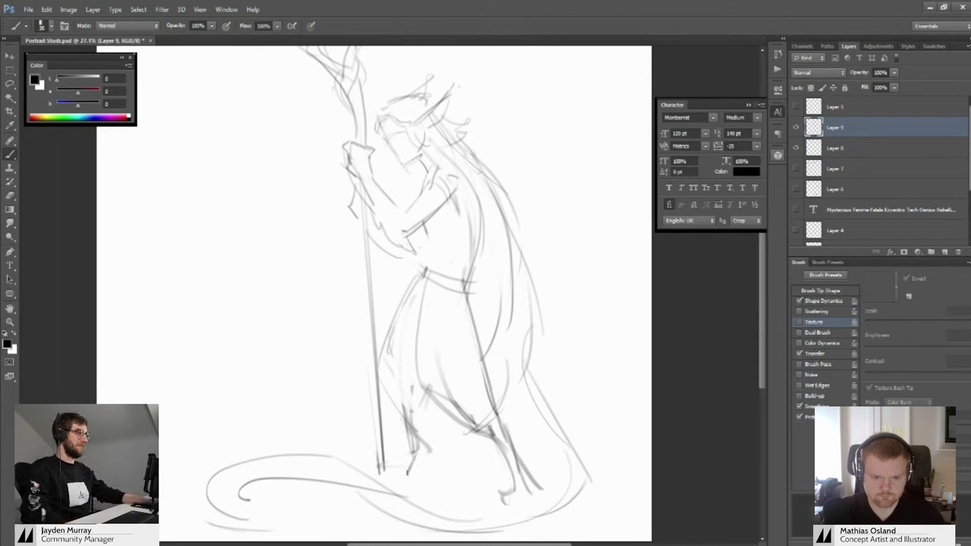
mouse_move(429, 417)
left_mouse_down()
mouse_move(432, 452)
mouse_move(421, 464)
mouse_move(425, 414)
mouse_move(432, 439)
left_mouse_up()
key("ctrl+space")
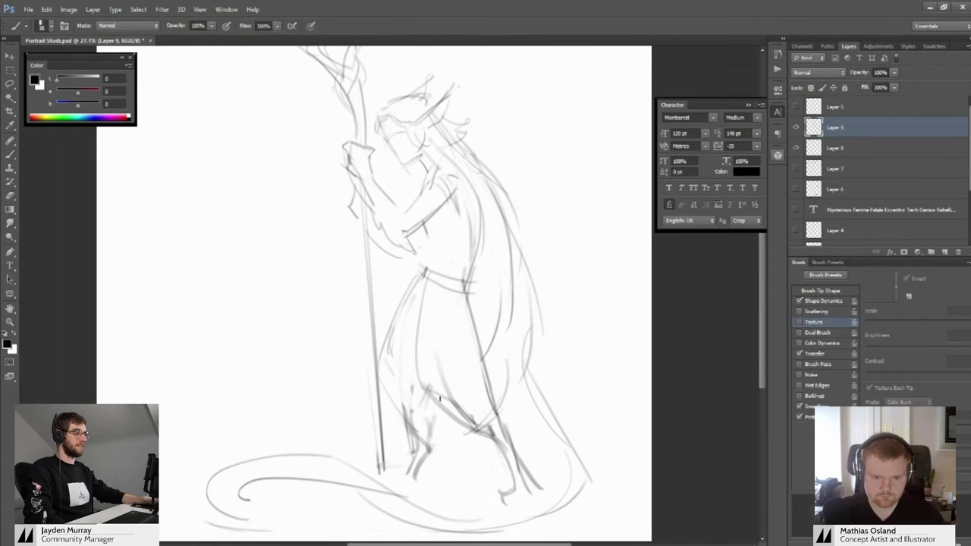
left_click_drag(448, 238, 425, 237)
key("b")
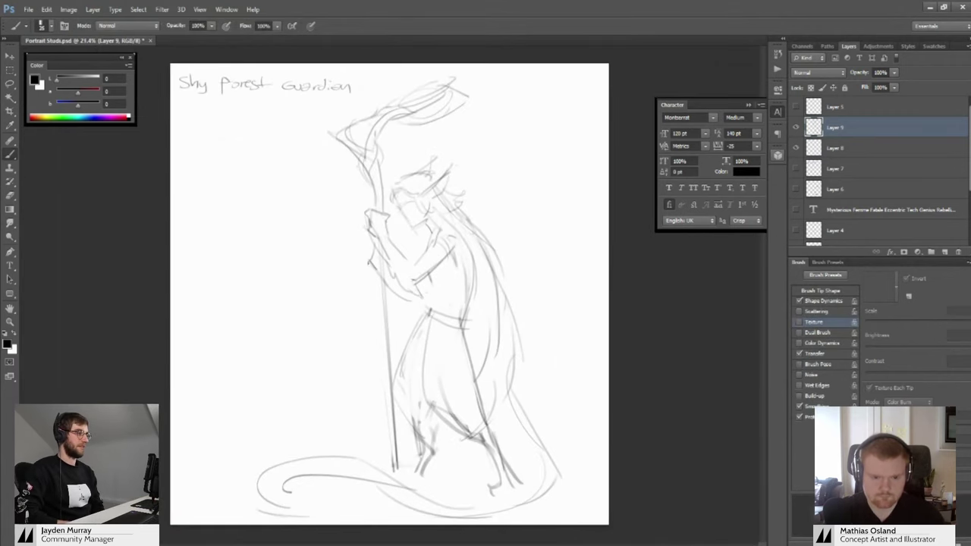
Draw the nose profile at the front of the face and a line for the upper eyelid
key("ctrl+space")
left_click_drag(399, 205, 434, 234)
key("p")
key("b")
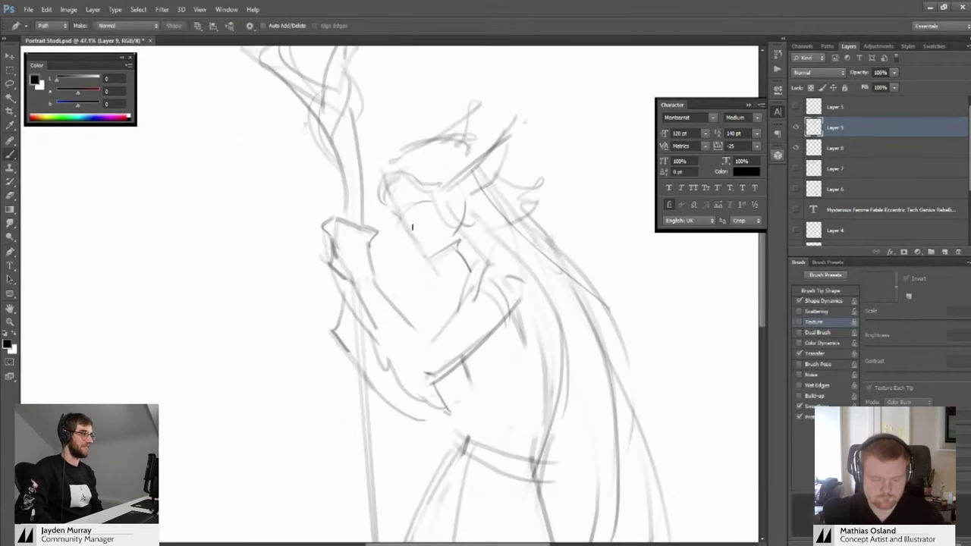
key("b")
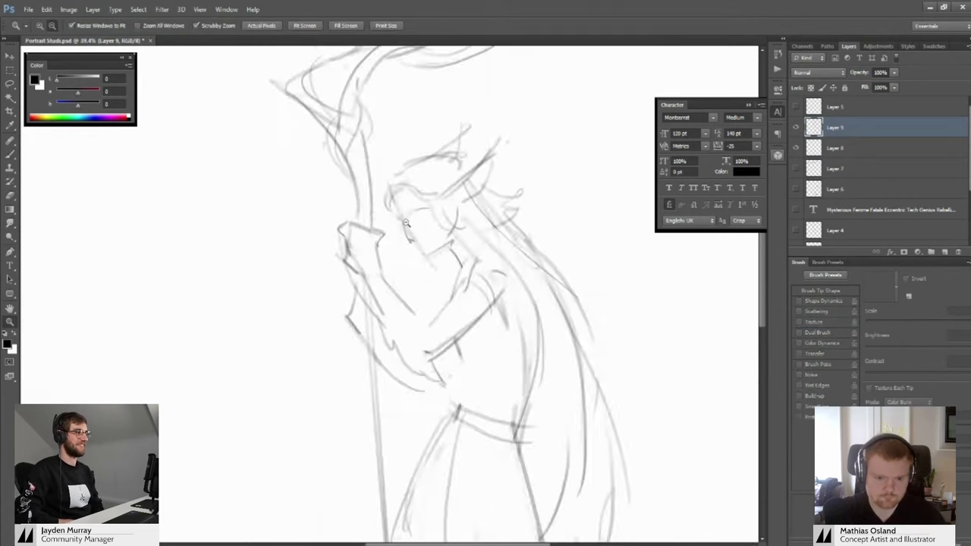
scroll(407, 240, "up", 3)
left_click_drag(413, 241, 417, 239)
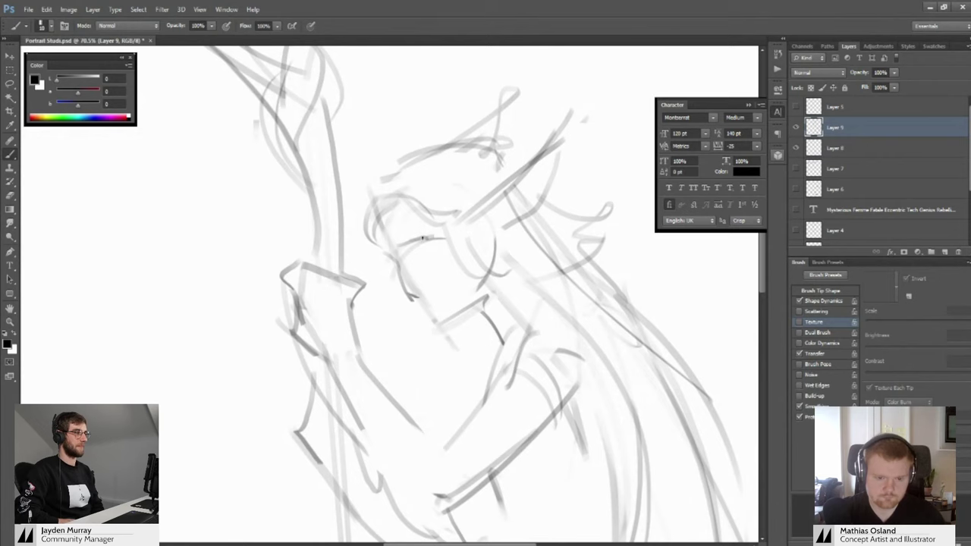
Undo the first eye strokes and redraw the eye beneath the lid line
scroll(414, 252, "down", 3)
scroll(414, 252, "up", 3)
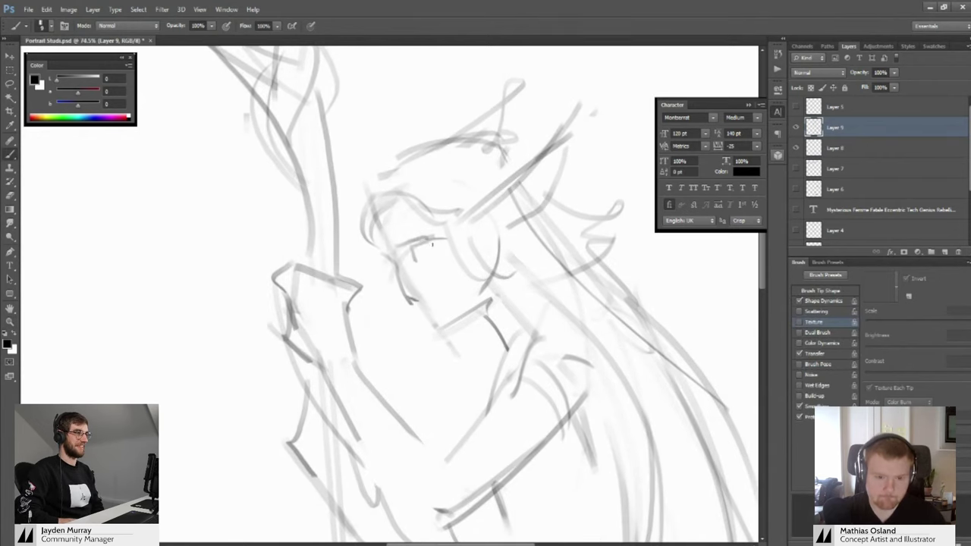
key("ctrl+z")
mouse_move(426, 244)
left_mouse_down()
mouse_move(417, 259)
mouse_move(347, 270)
left_mouse_up()
key("ctrl+z")
mouse_move(363, 231)
left_mouse_down()
mouse_move(422, 231)
mouse_move(358, 234)
mouse_move(402, 267)
left_mouse_up()
key("z")
key("b")
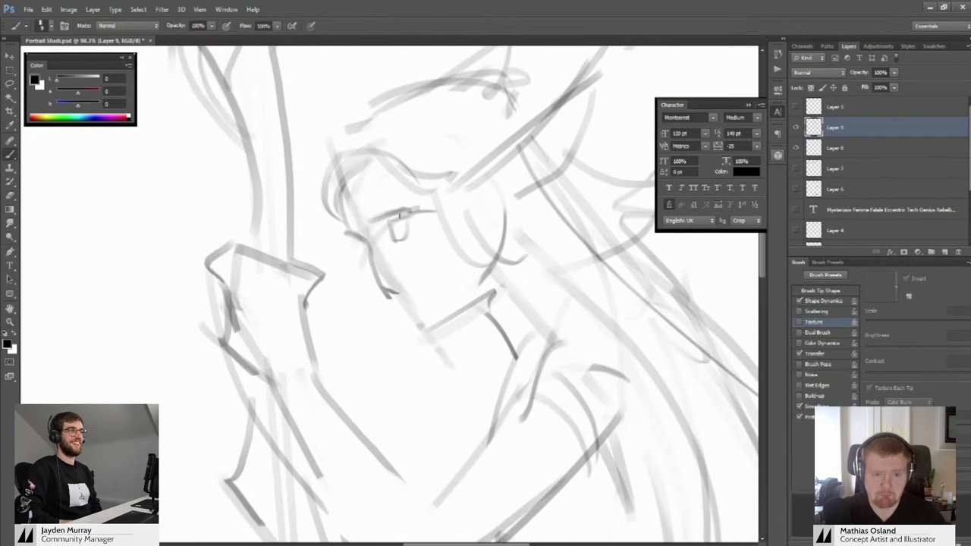
Draw the side of the nose and define the chin and jawline
key("z")
mouse_move(406, 218)
left_mouse_down()
mouse_move(395, 218)
mouse_move(414, 248)
mouse_move(356, 230)
mouse_move(417, 251)
left_mouse_up()
key("b")
key("z")
key("b")
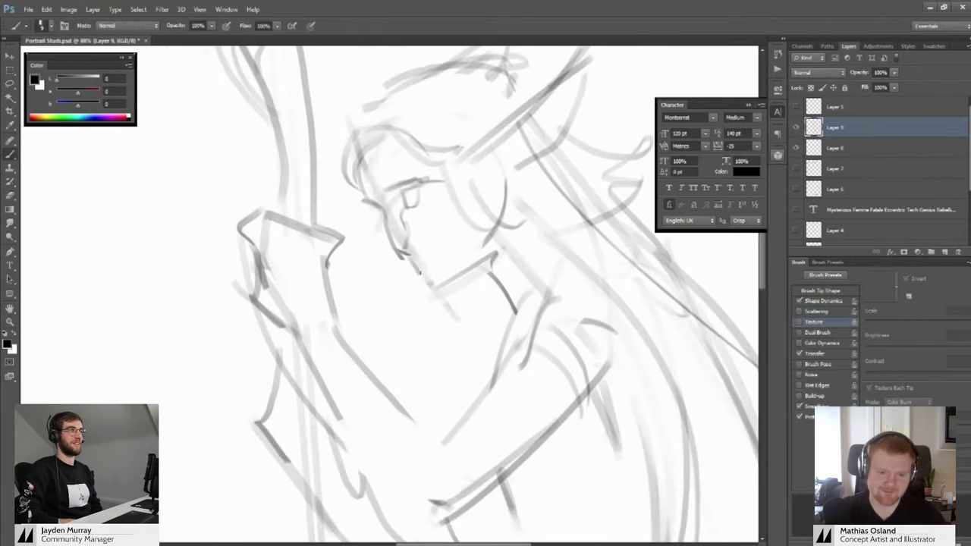
scroll(433, 290, "up", 2)
key("z")
mouse_move(432, 287)
left_mouse_down()
mouse_move(394, 279)
mouse_move(445, 258)
left_mouse_up()
key("b")
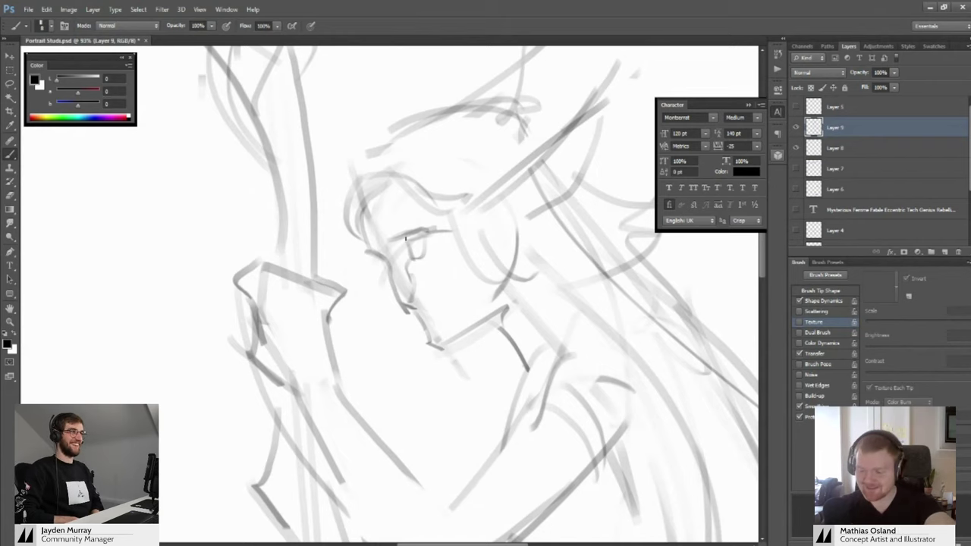
Refine the outline of the eye and add a short mouth line between the nose and chin
key("z")
mouse_move(414, 252)
left_mouse_down()
mouse_move(386, 249)
mouse_move(423, 249)
left_mouse_up()
mouse_move(415, 248)
left_mouse_down()
mouse_move(368, 239)
mouse_move(429, 233)
mouse_move(436, 251)
mouse_move(418, 264)
mouse_move(363, 236)
mouse_move(396, 236)
mouse_move(362, 221)
mouse_move(390, 248)
mouse_move(356, 250)
mouse_move(410, 263)
left_mouse_up()
key("b")
key("e")
key("b")
key("z")
key("b")
key("z")
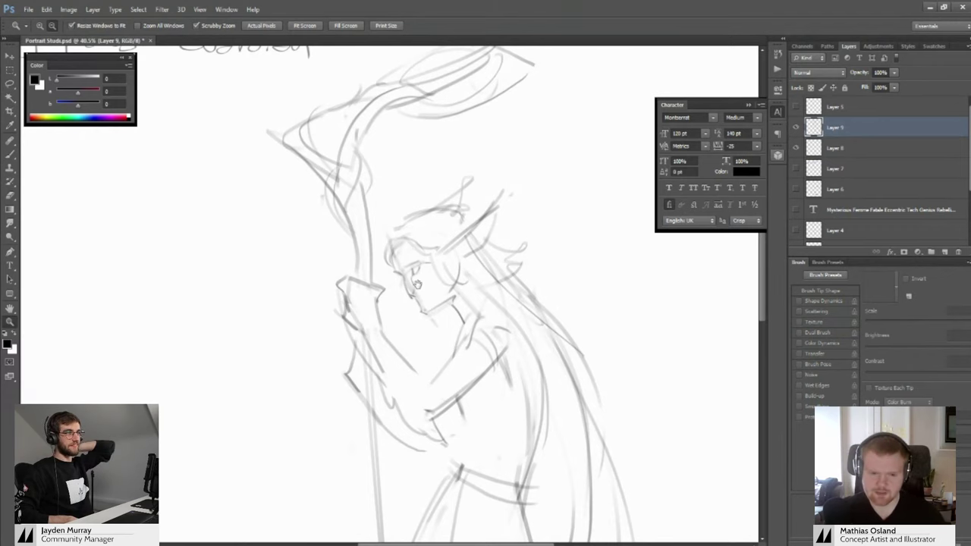
mouse_move(415, 284)
left_mouse_down()
mouse_move(410, 255)
mouse_move(429, 302)
mouse_move(401, 293)
mouse_move(434, 304)
left_mouse_up()
key("b")
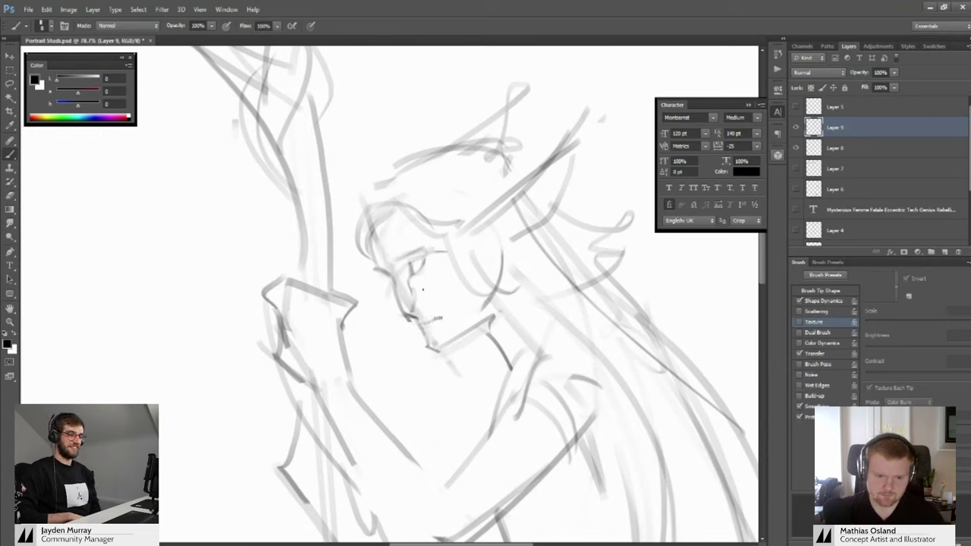
Reduce the eraser size and erase the excess sketch lines along the bridge of the nose
key("e")
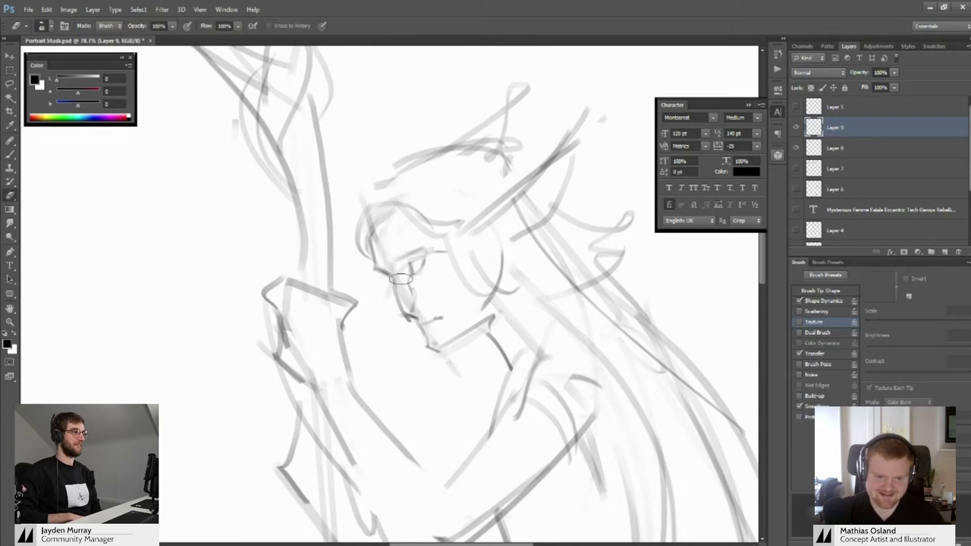
key("bracketleft")
key("bracketleft")
key("bracketleft")
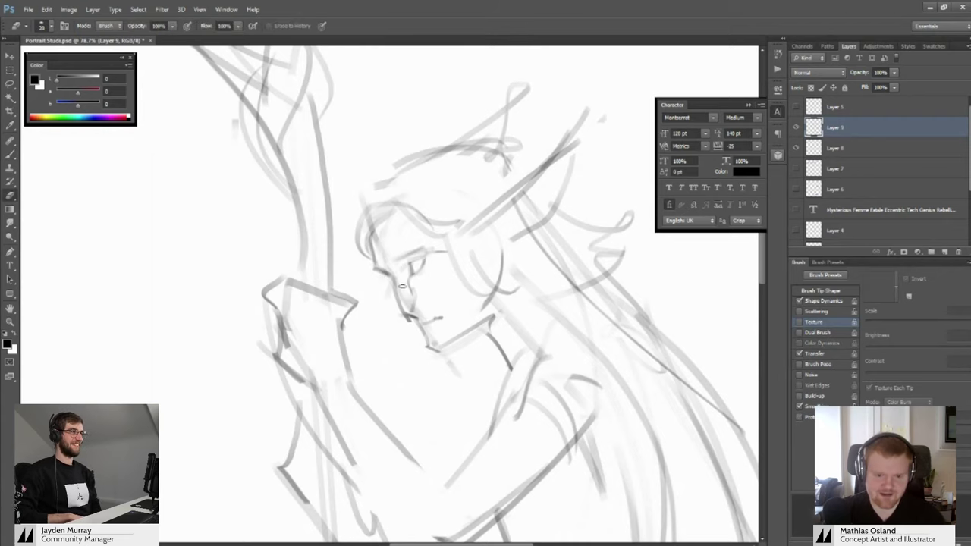
left_click_drag(402, 286, 390, 269)
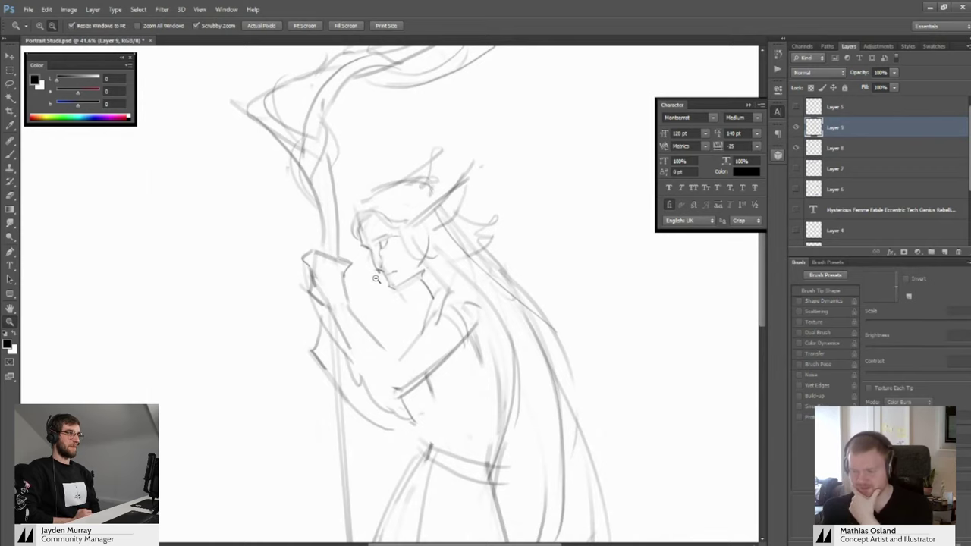
Erase stray lines along the forehead and face profile and tidy the remaining contour
mouse_move(372, 262)
left_mouse_down()
mouse_move(400, 264)
mouse_move(414, 244)
left_mouse_up()
key("e")
left_click_drag(369, 219, 374, 233)
mouse_move(398, 258)
left_mouse_down()
mouse_move(379, 258)
mouse_move(399, 256)
mouse_move(407, 242)
mouse_move(384, 244)
mouse_move(421, 258)
mouse_move(410, 295)
mouse_move(447, 291)
left_mouse_up()
key("b")
key("e")
key("b")
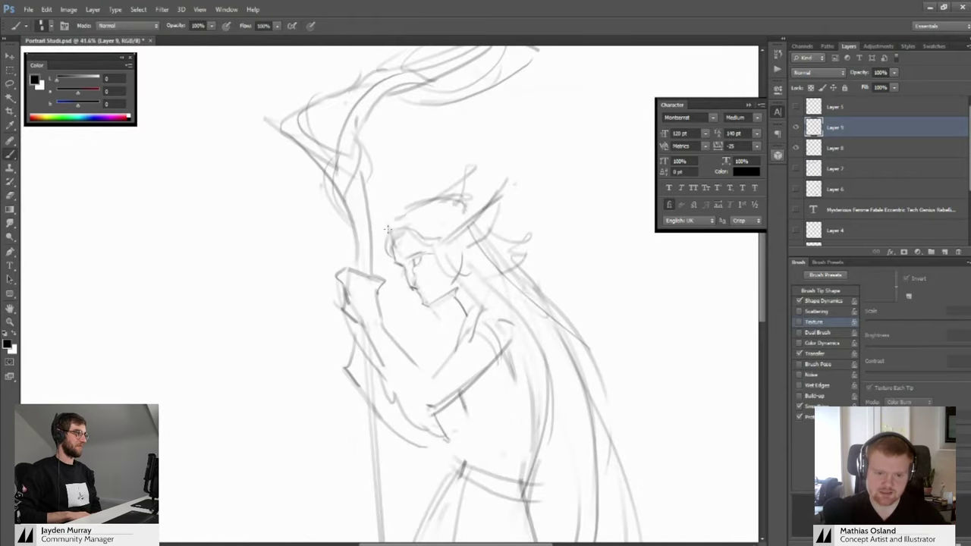
Sketch thin curved horn-like lines extending from the forehead past the staff, undoing the last stray stroke
left_click_drag(354, 236, 358, 249)
key("z")
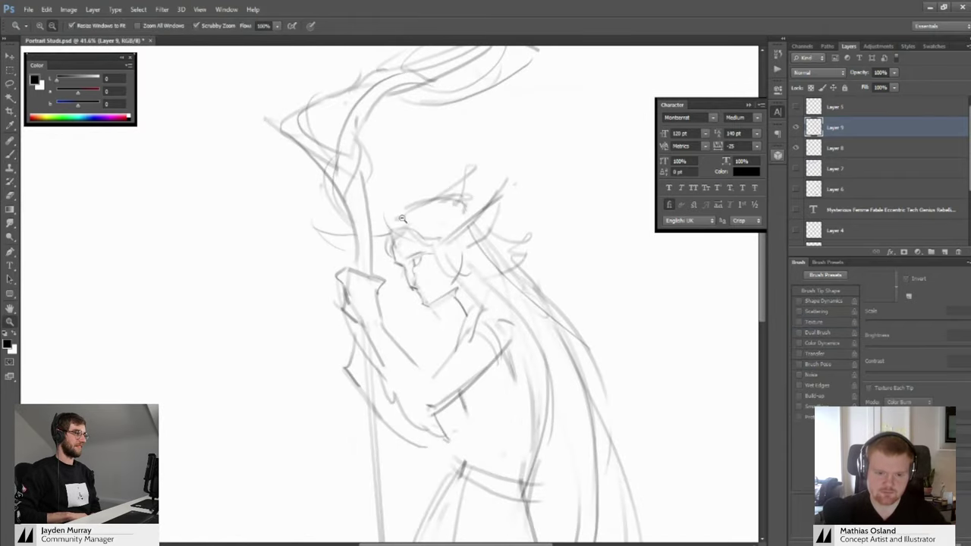
left_click_drag(387, 209, 400, 212)
left_click_drag(410, 261, 448, 275)
key("b")
key("ctrl+z")
Draw the iris in the eye and strengthen the lines of the nose, lips and chin
mouse_move(408, 307)
left_mouse_down()
mouse_move(452, 279)
mouse_move(408, 296)
mouse_move(381, 292)
mouse_move(421, 269)
mouse_move(408, 254)
mouse_move(427, 247)
left_mouse_up()
key("z")
key("b")
key("z")
key("b")
key("z")
key("b")
key("b")
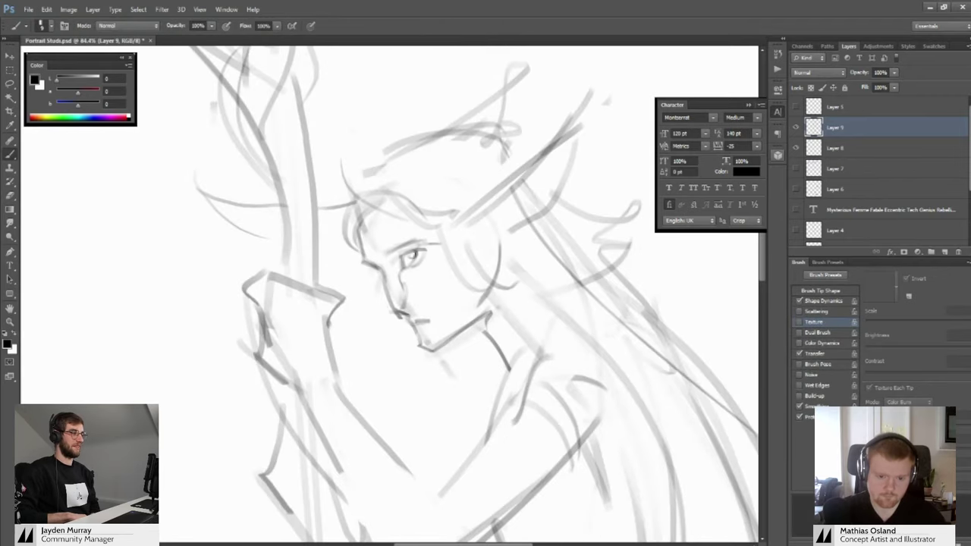
Clean up the area above the eye and redraw the eyebrow
key("z")
mouse_move(414, 258)
left_mouse_down()
mouse_move(383, 261)
mouse_move(423, 253)
left_mouse_up()
key("e")
key("b")
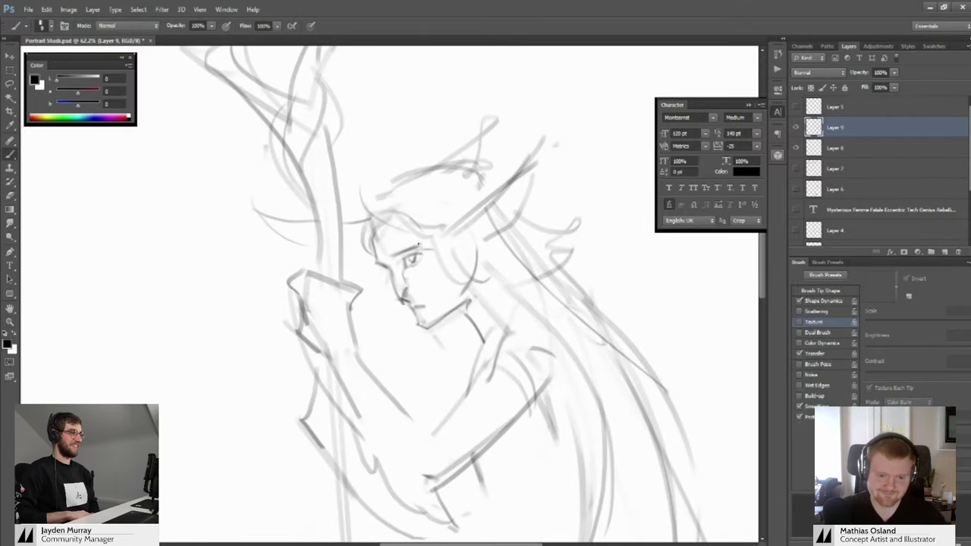
mouse_move(379, 196)
left_mouse_down()
mouse_move(436, 162)
mouse_move(502, 159)
mouse_move(446, 186)
mouse_move(505, 267)
left_mouse_up()
key("z")
key("b")
key("z")
key("b")
left_click_drag(440, 255, 423, 295)
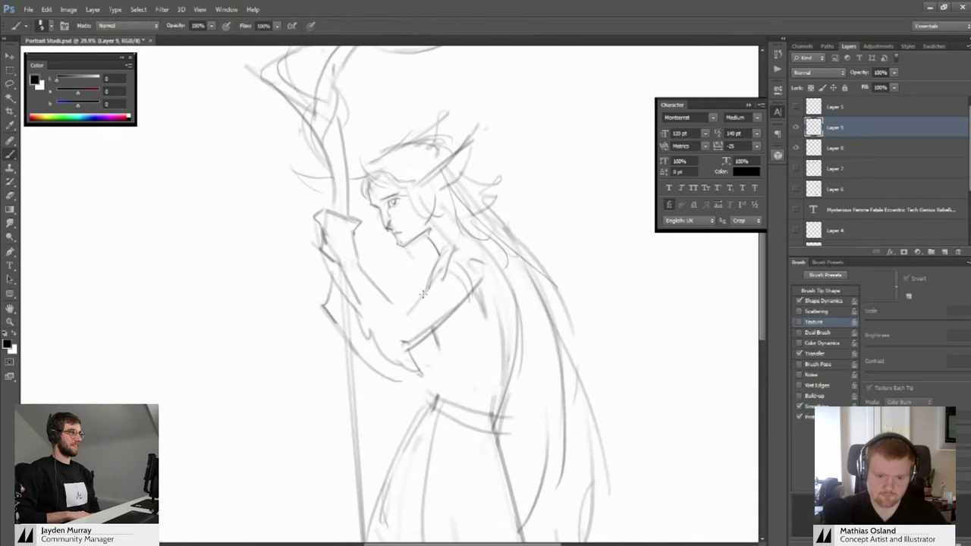
key("ctrl+z")
Sketch the front contour of the torso down to the belt and strengthen the front line of the skirt
mouse_move(429, 251)
left_mouse_down()
mouse_move(407, 296)
mouse_move(424, 271)
mouse_move(406, 253)
mouse_move(434, 255)
left_mouse_up()
key("space")
key("z")
key("b")
key("z")
left_click_drag(414, 207, 384, 233)
key("b")
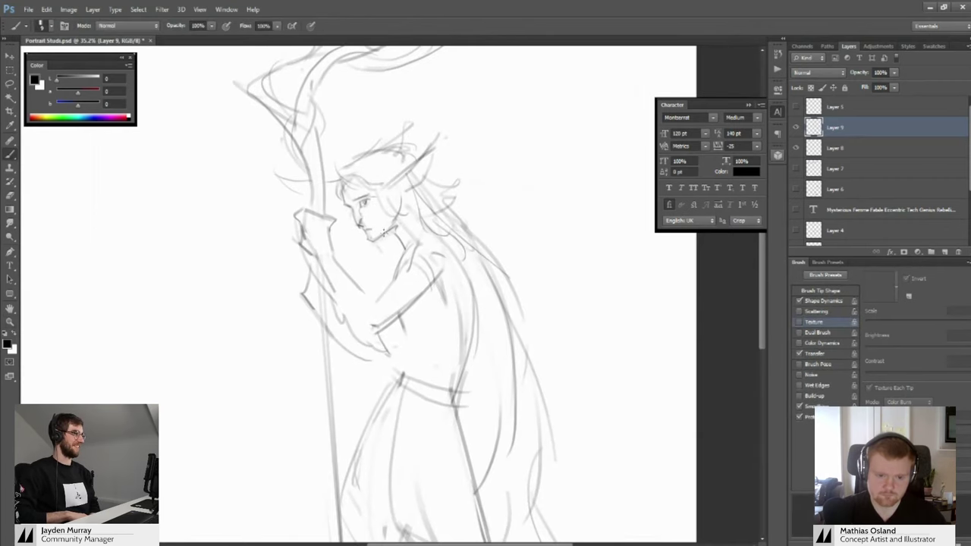
key("z")
left_click_drag(403, 273, 401, 322)
key("b")
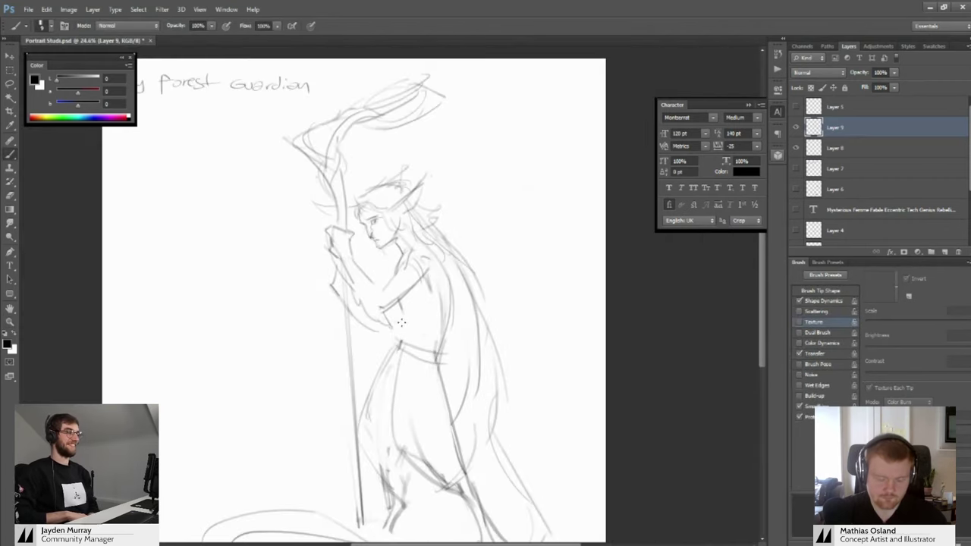
scroll(402, 315, "down", 2)
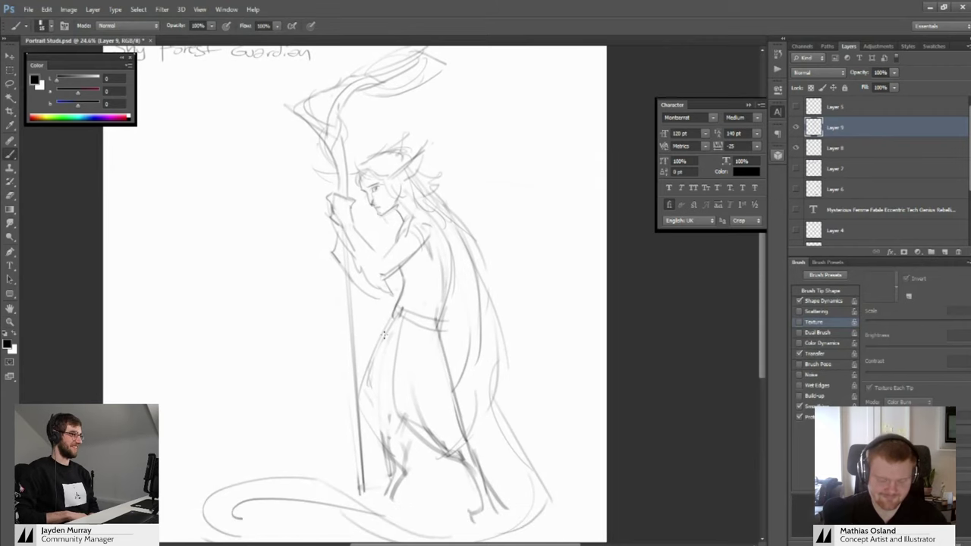
scroll(381, 332, "down", 3)
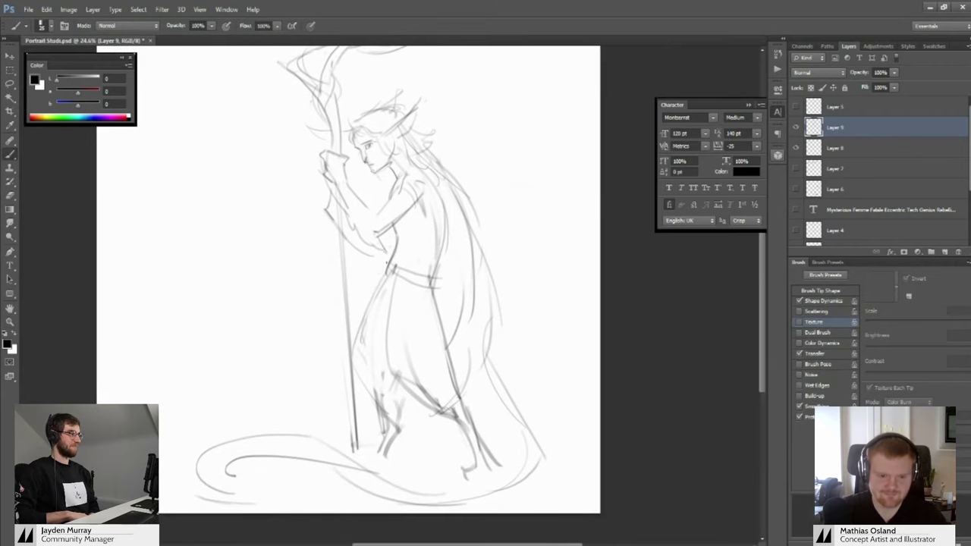
Erase the diagonal lines at the skirt's lower edge and redraw the hem lower across the legs
key("e")
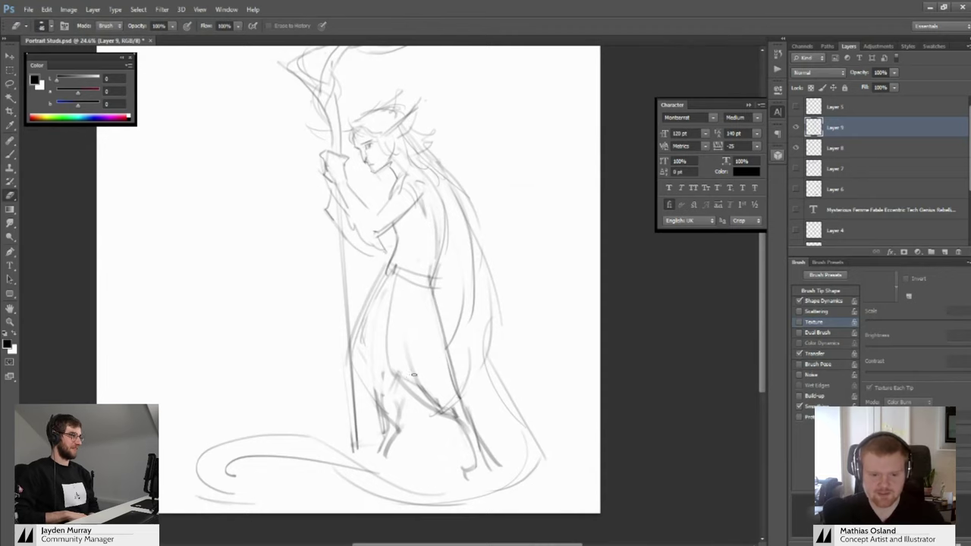
mouse_move(408, 362)
left_mouse_down()
mouse_move(451, 416)
mouse_move(414, 394)
mouse_move(466, 431)
mouse_move(464, 421)
left_mouse_up()
key("b")
left_click_drag(436, 301, 483, 433)
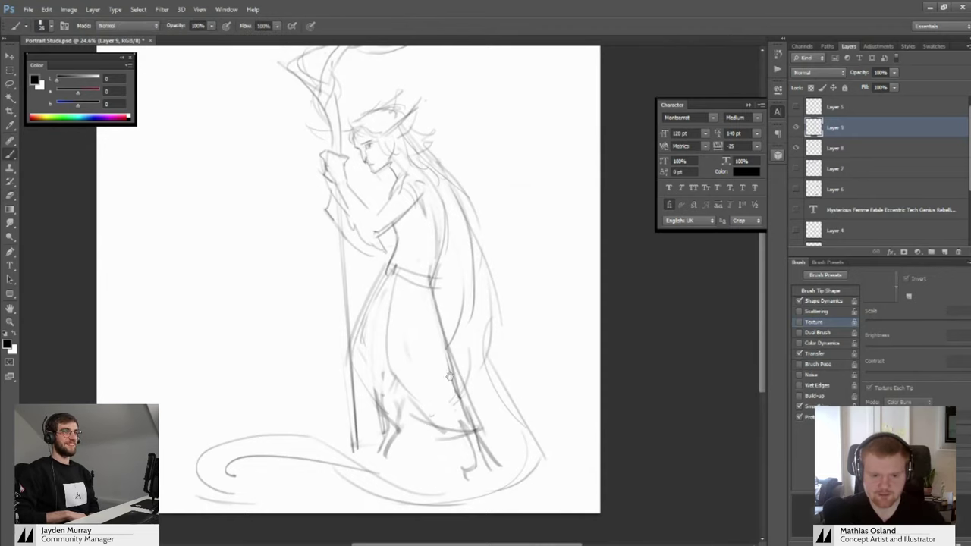
mouse_move(437, 341)
left_mouse_down()
mouse_move(454, 392)
mouse_move(440, 361)
left_mouse_up()
left_click_drag(392, 258, 442, 372)
left_click_drag(453, 190, 455, 255)
Sketch thin twigs and small curling wisps around the tip of the staff
key("z")
left_click_drag(429, 220, 433, 225)
key("b")
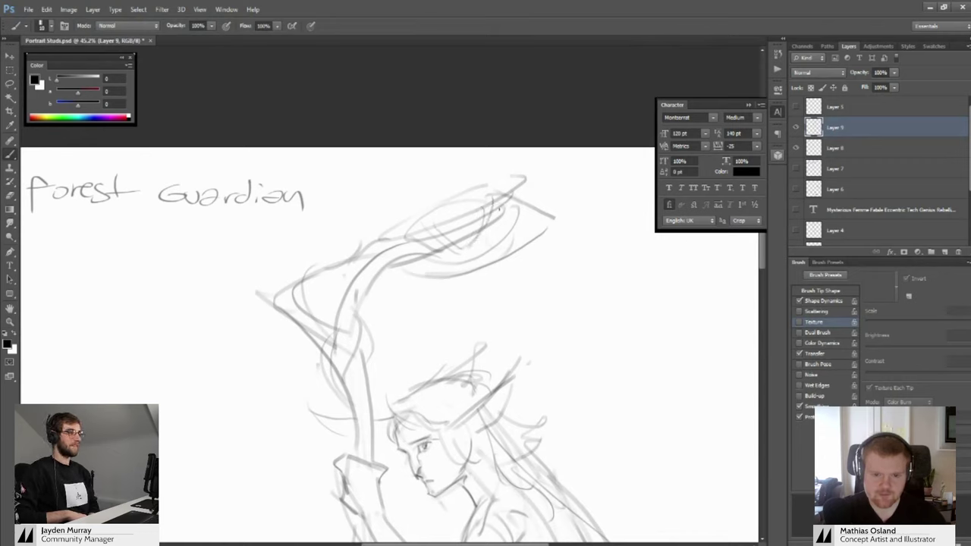
mouse_move(475, 242)
left_mouse_down()
mouse_move(510, 194)
mouse_move(580, 177)
left_mouse_up()
left_click_drag(526, 200, 581, 179)
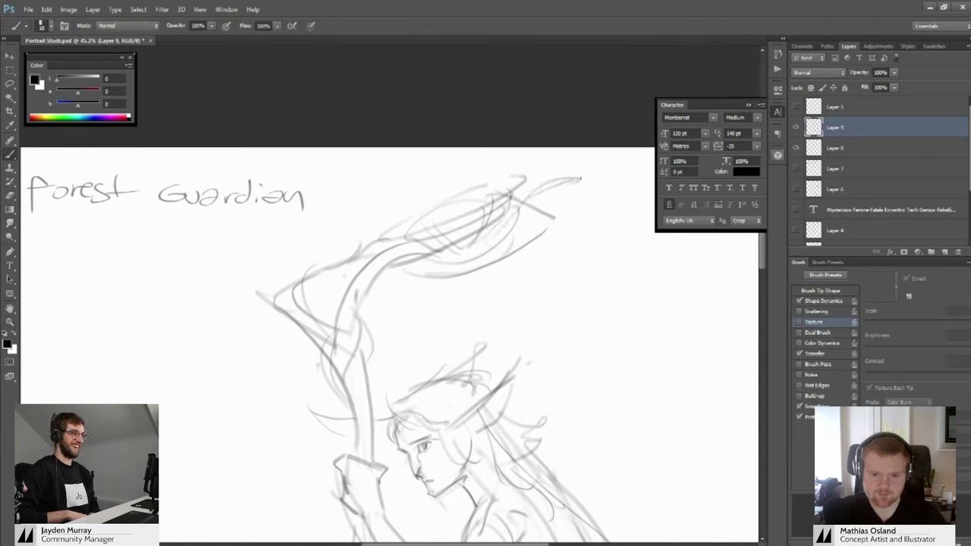
mouse_move(537, 235)
left_mouse_down()
mouse_move(547, 258)
mouse_move(530, 258)
left_mouse_up()
left_click_drag(524, 279, 497, 275)
mouse_move(499, 271)
left_mouse_down()
mouse_move(444, 271)
mouse_move(480, 267)
left_mouse_up()
scroll(479, 268, "down", 2)
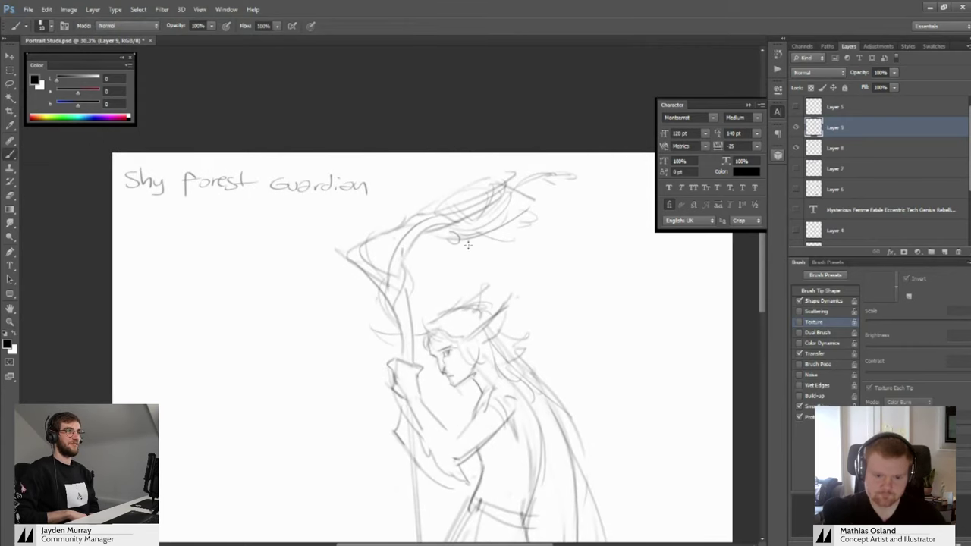
Sketch a curved strand below the staff's crook, undoing the strokes that miss
left_click_drag(425, 246, 400, 311)
key("ctrl+z")
mouse_move(425, 252)
left_mouse_down()
mouse_move(398, 309)
mouse_move(414, 292)
mouse_move(426, 307)
mouse_move(435, 151)
mouse_move(456, 195)
mouse_move(482, 195)
mouse_move(409, 187)
mouse_move(445, 188)
mouse_move(485, 212)
left_mouse_up()
key("ctrl+alt+z")
key("ctrl+alt+z")
key("e")
key("b")
left_click_drag(487, 217, 512, 203)
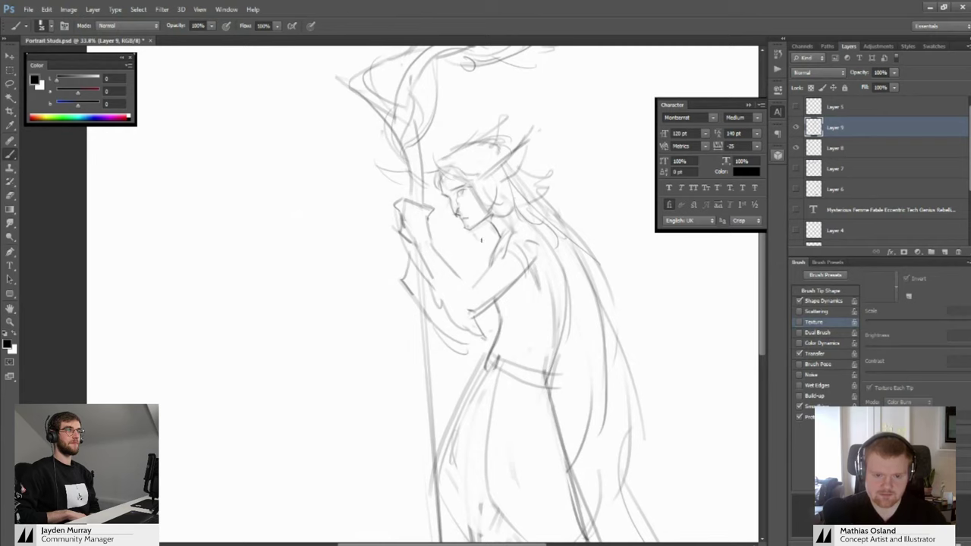
Sketch the neck contour, skirt drapery down to the feet and loose strokes over the upper back
left_click_drag(487, 241, 451, 243)
left_click_drag(411, 305, 427, 217)
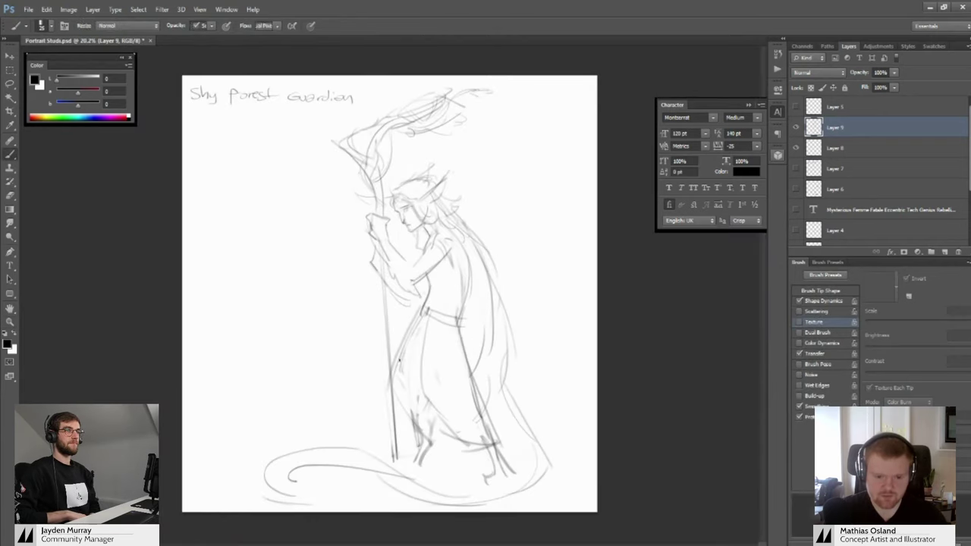
left_click_drag(387, 394, 425, 441)
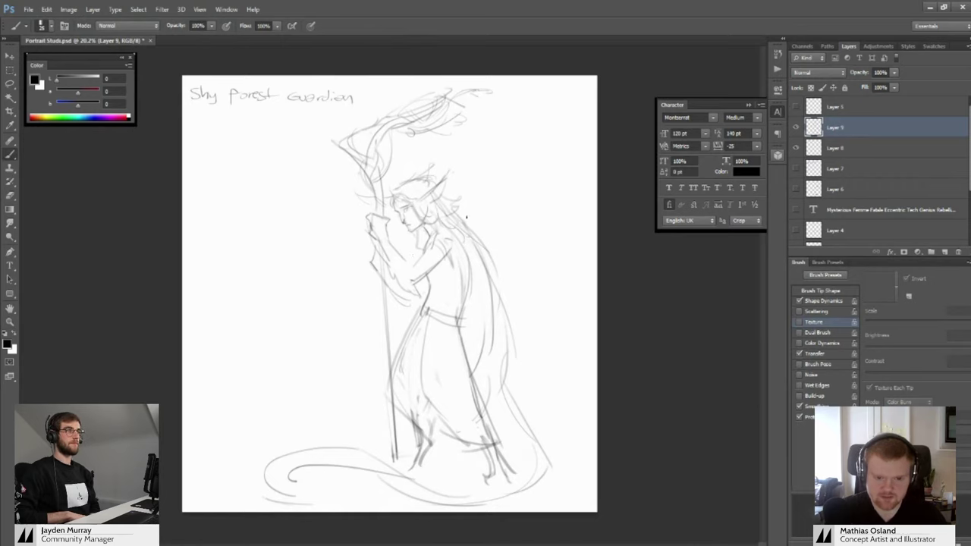
mouse_move(449, 194)
left_mouse_down()
mouse_move(496, 241)
mouse_move(497, 311)
left_mouse_up()
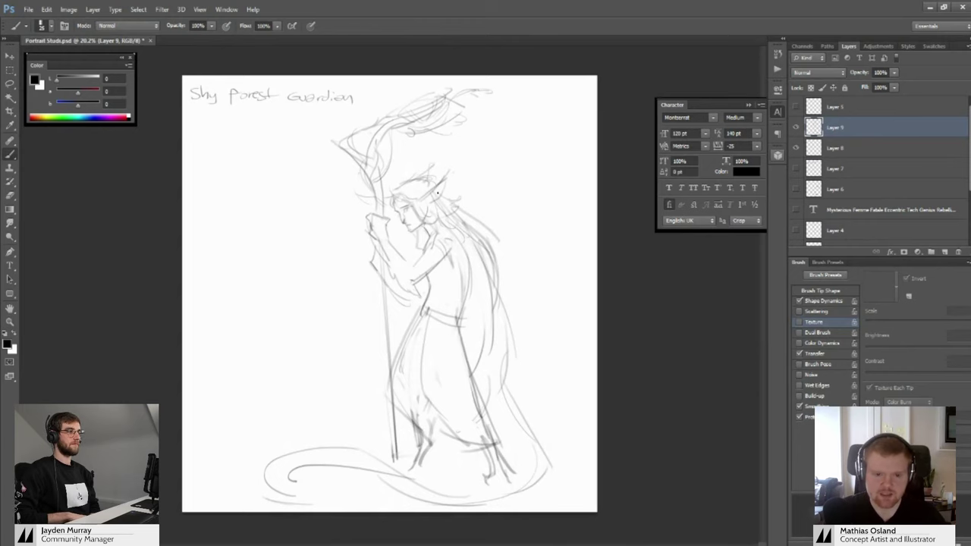
Scale the figure sketch down to about 93% using Free Transform
key("z")
left_click_drag(431, 203, 456, 179)
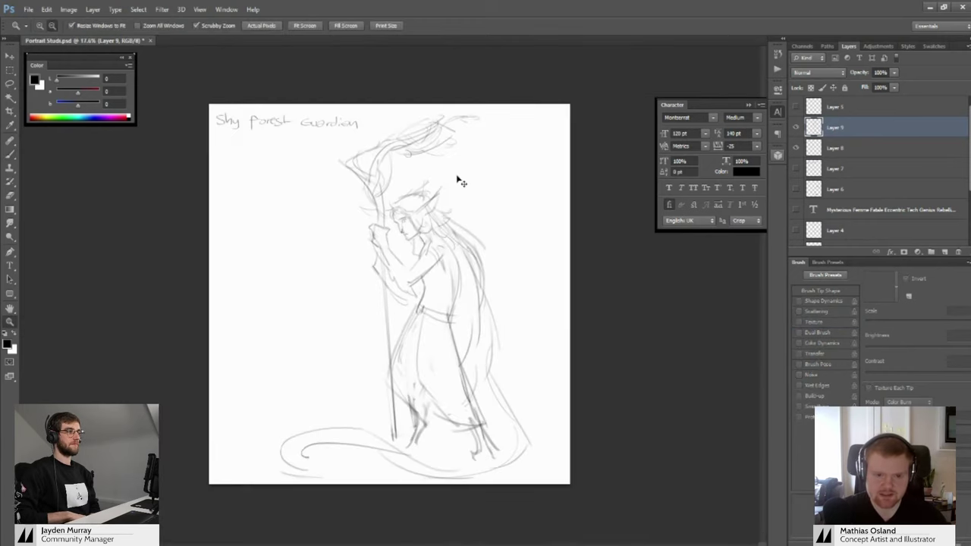
key("ctrl+t")
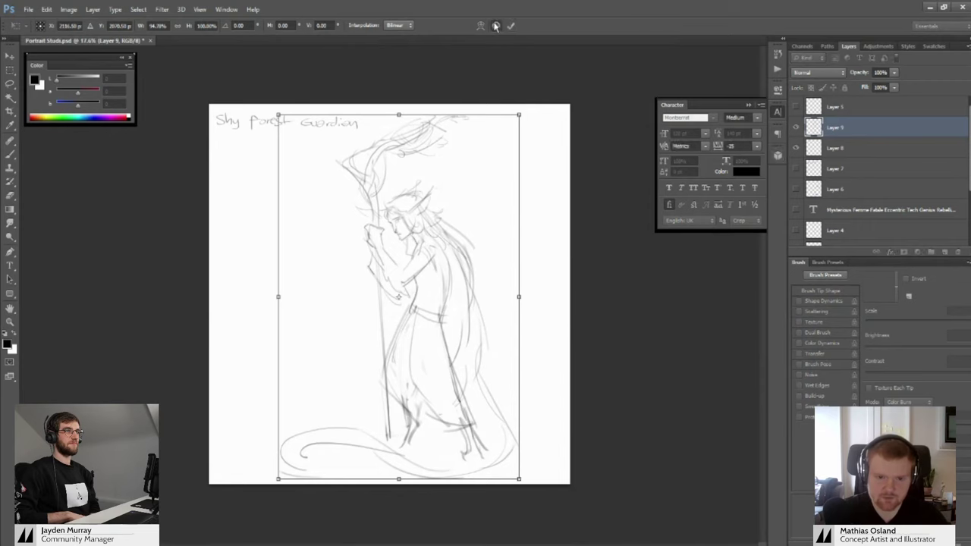
left_click_drag(521, 130, 514, 141)
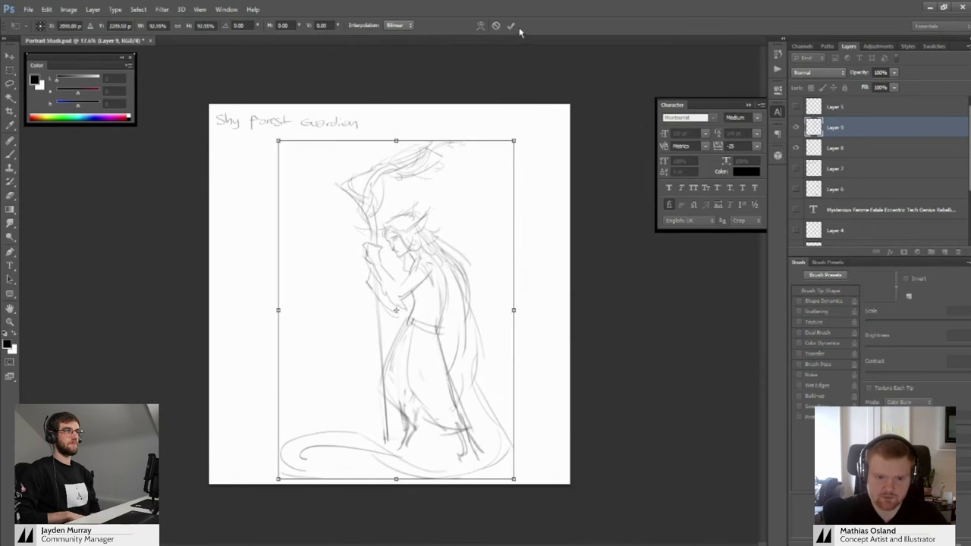
left_click(511, 27)
Move the scaled figure up and toward the middle of the page, leaving a margin around it
key("v")
mouse_move(445, 237)
left_mouse_down()
mouse_move(453, 219)
mouse_move(409, 208)
mouse_move(395, 211)
mouse_move(379, 241)
mouse_move(406, 278)
mouse_move(440, 161)
mouse_move(488, 153)
mouse_move(404, 213)
left_mouse_up()
key("z")
key("l")
key("ctrl+t")
left_click(510, 25)
key("z")
key("ctrl+0")
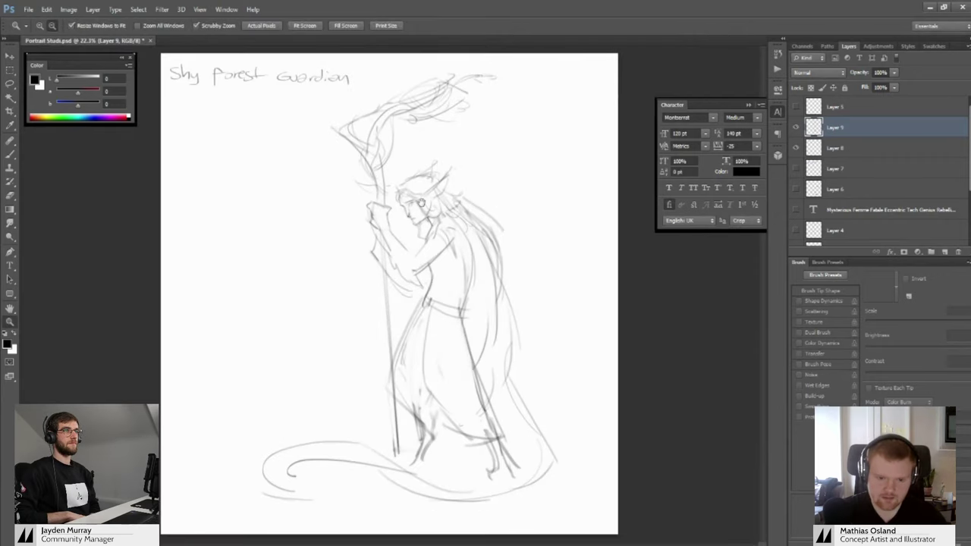
Sketch long overlapping strands running down the figure's back to below the belt
key("b")
left_click_drag(466, 253, 482, 305)
left_click_drag(475, 273, 501, 307)
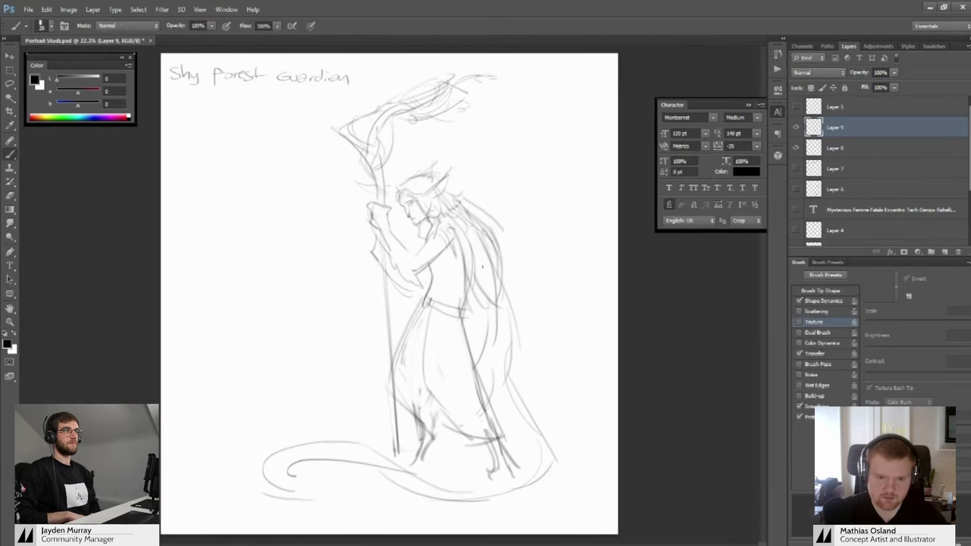
key("z")
key("b")
mouse_move(465, 245)
left_mouse_down()
mouse_move(494, 293)
mouse_move(498, 337)
left_mouse_up()
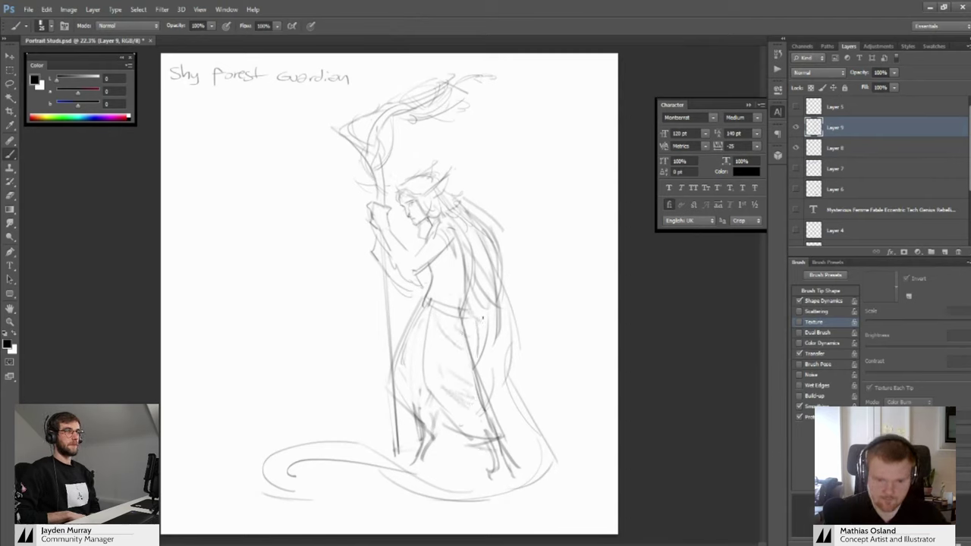
Add curved drapery folds around the hip and the back of the skirt
left_click_drag(484, 305, 481, 368)
mouse_move(449, 358)
left_mouse_down()
mouse_move(481, 369)
mouse_move(479, 355)
left_mouse_up()
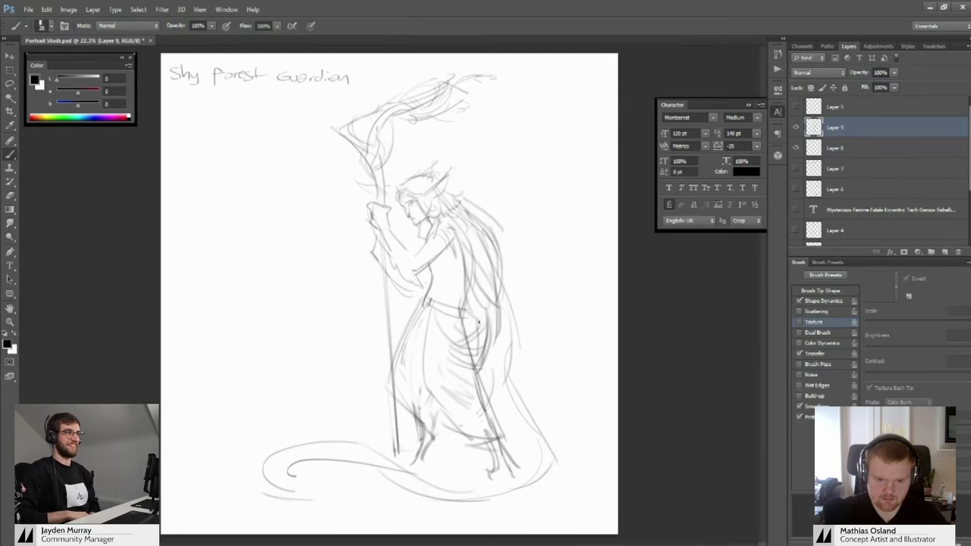
left_click_drag(478, 322, 453, 317)
left_click_drag(463, 260, 442, 304)
mouse_move(429, 266)
left_mouse_down()
mouse_move(467, 326)
mouse_move(455, 294)
mouse_move(493, 317)
left_mouse_up()
Erase the overlapping hair and cloak lines behind the neck and shoulder with a smaller eraser
key("e")
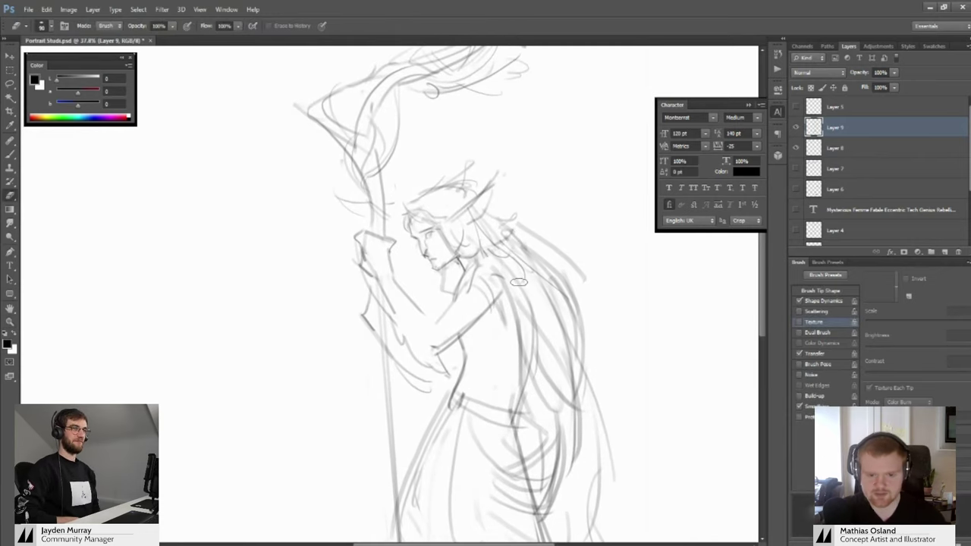
key("bracketleft")
key("bracketleft")
mouse_move(486, 238)
left_mouse_down()
mouse_move(519, 282)
mouse_move(499, 230)
mouse_move(548, 268)
mouse_move(517, 243)
mouse_move(539, 303)
mouse_move(587, 361)
left_mouse_up()
Draw a curved horn rising from the forehead and clean up the lines around its base
key("z")
mouse_move(469, 290)
left_mouse_down()
mouse_move(412, 257)
mouse_move(454, 275)
left_mouse_up()
key("b")
key("z")
key("b")
mouse_move(445, 261)
left_mouse_down()
mouse_move(449, 281)
mouse_move(414, 260)
mouse_move(454, 256)
mouse_move(411, 241)
mouse_move(465, 273)
left_mouse_up()
key("z")
key("e")
key("z")
mouse_move(420, 246)
left_mouse_down()
mouse_move(382, 250)
mouse_move(452, 258)
left_mouse_up()
key("b")
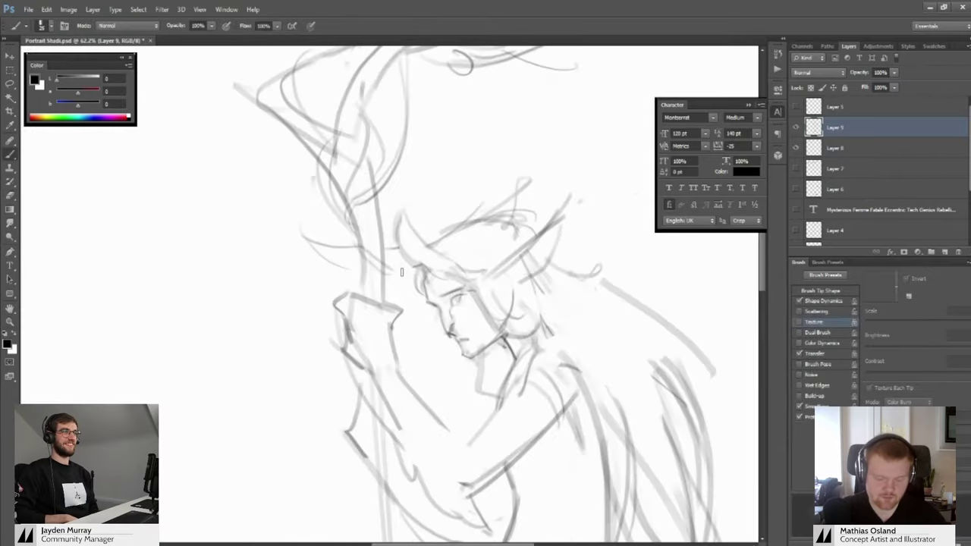
Thicken the far horn beyond the staff and add the outer contour of the near horn
mouse_move(382, 259)
left_mouse_down()
mouse_move(462, 301)
mouse_move(418, 308)
mouse_move(443, 315)
left_mouse_up()
mouse_move(390, 265)
left_mouse_down()
mouse_move(436, 298)
mouse_move(433, 265)
left_mouse_up()
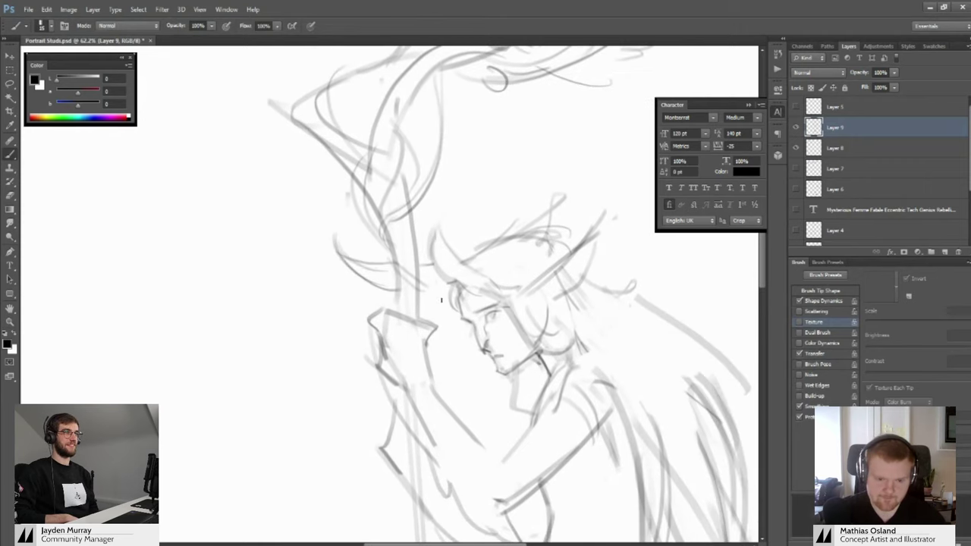
key("ctrl+space")
mouse_move(477, 257)
left_mouse_down()
mouse_move(411, 226)
mouse_move(507, 277)
mouse_move(550, 285)
left_mouse_up()
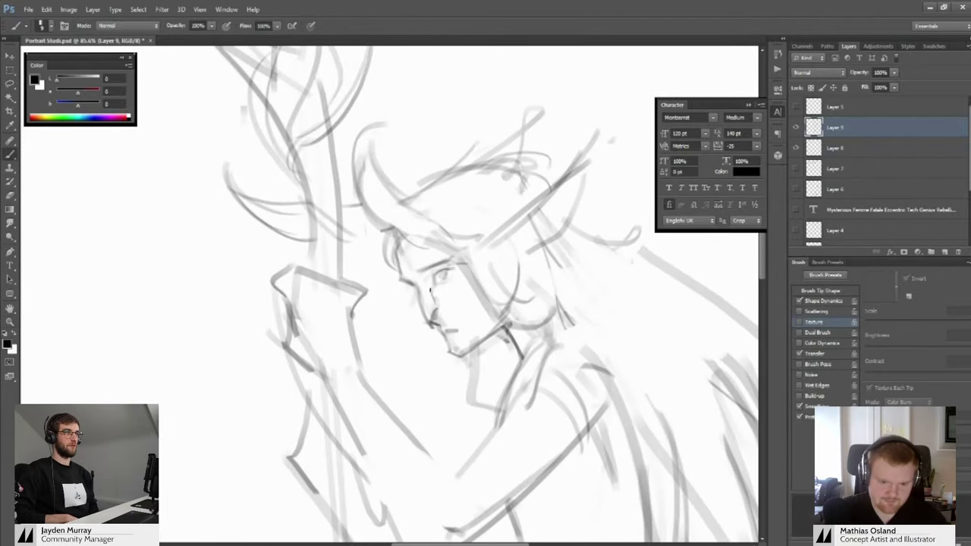
Darken the eye and eyebrow and sharpen the nose, lips and chin
key("ctrl+space")
left_click_drag(447, 279, 426, 271)
key("ctrl+space")
scroll(429, 272, "down", 3)
scroll(440, 270, "up", 3)
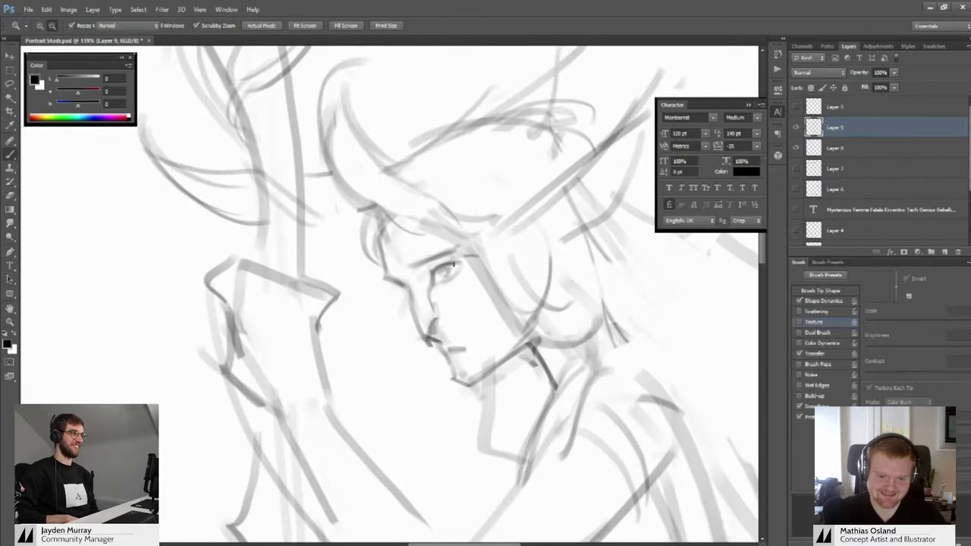
key("b")
scroll(446, 269, "down", 3)
scroll(440, 296, "up", 2)
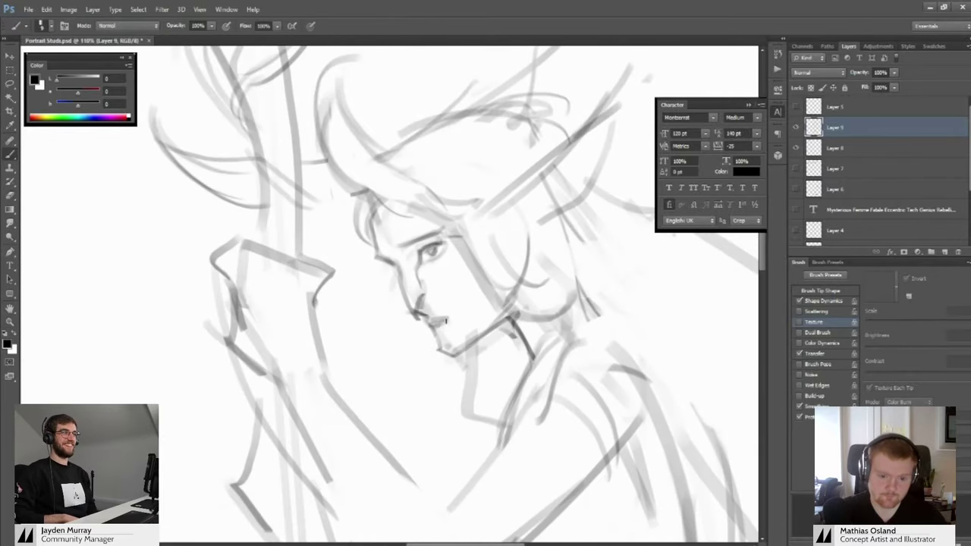
Erase the iris, leave the eye as an empty outline and angle the eyebrow into a frown
scroll(440, 321, "down", 4)
scroll(432, 303, "up", 3)
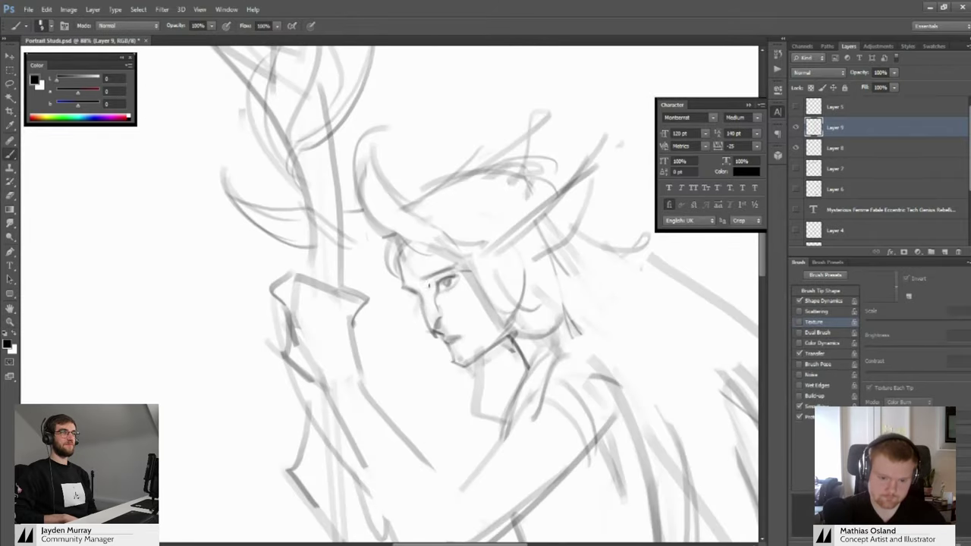
scroll(415, 282, "down", 4)
scroll(433, 277, "up", 4)
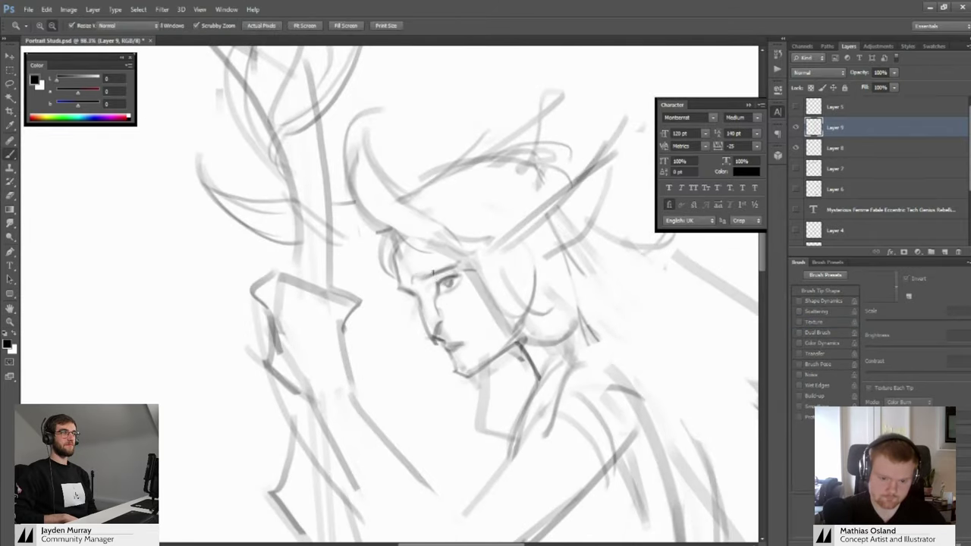
key("z")
key("e")
left_click_drag(451, 279, 448, 286)
key("b")
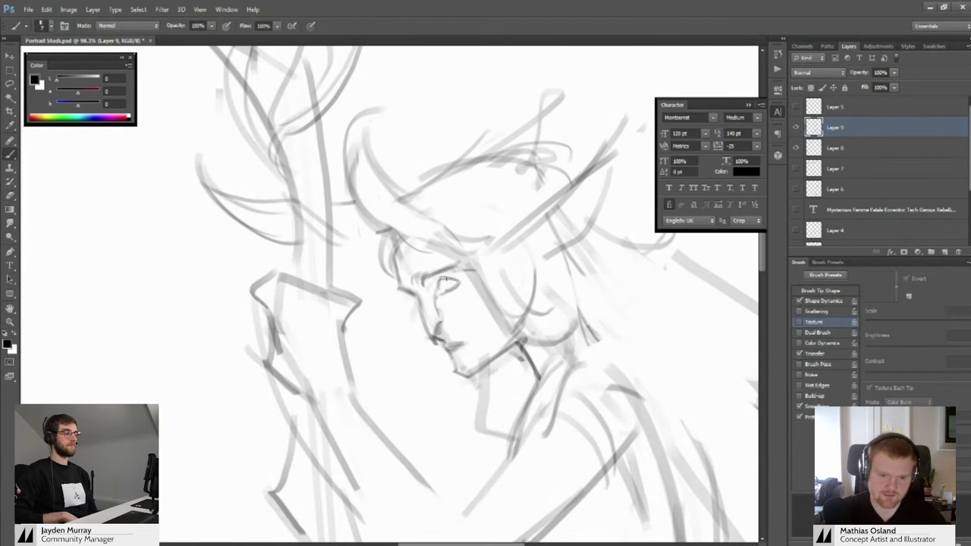
Erase the old nose contour and redraw the profile from the brow to the nose tip
scroll(447, 280, "down", 4)
scroll(424, 275, "up", 5)
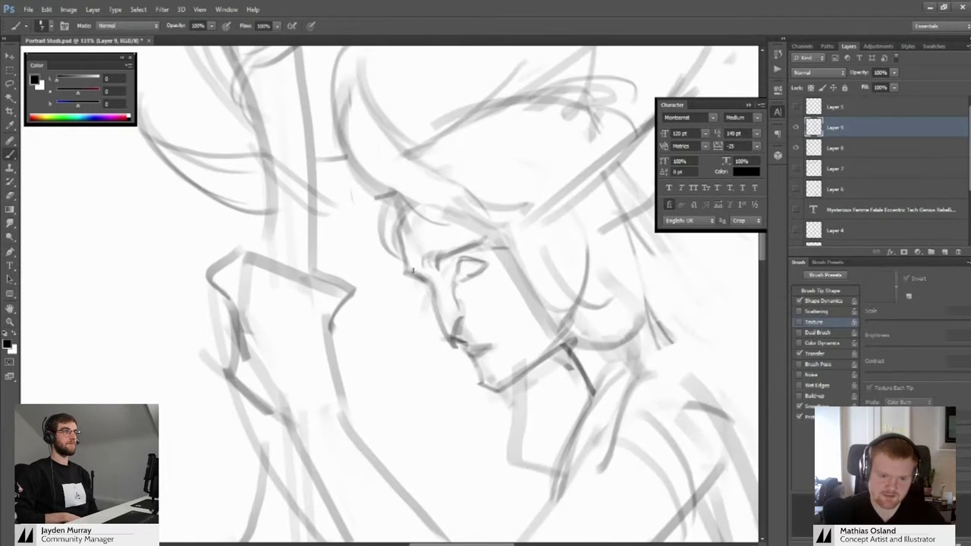
scroll(413, 270, "down", 3)
scroll(417, 288, "up", 3)
key("e")
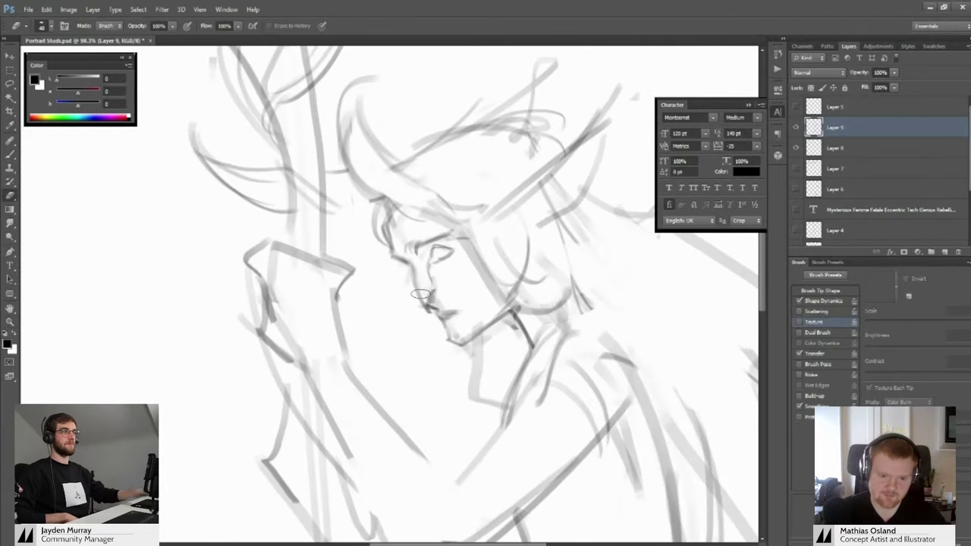
key("b")
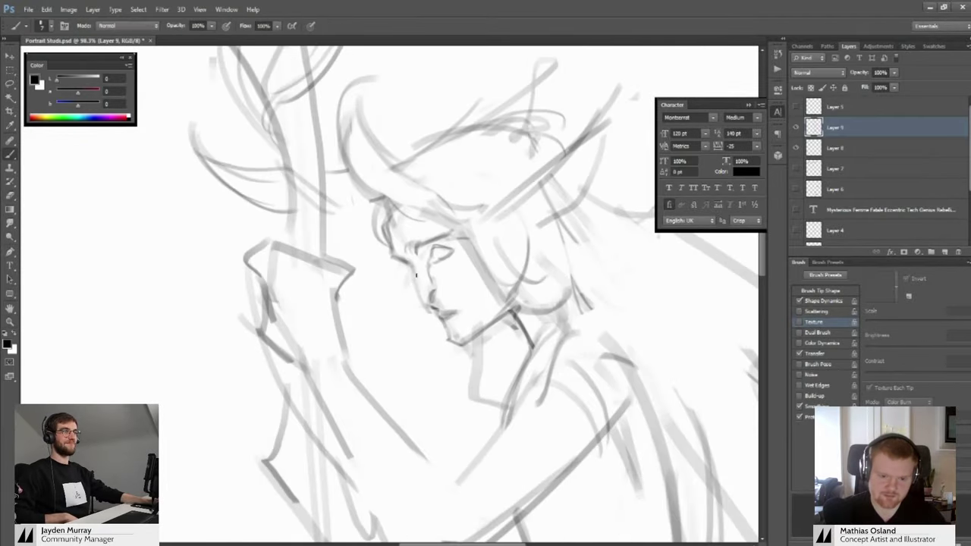
key("e")
mouse_move(398, 253)
left_mouse_down()
mouse_move(416, 268)
mouse_move(421, 300)
left_mouse_up()
key("b")
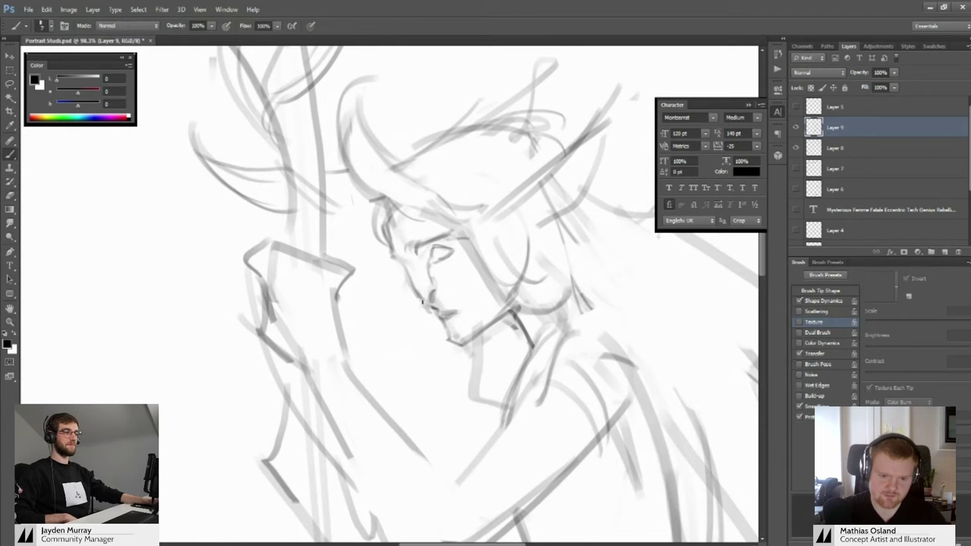
scroll(423, 304, "down", 3)
scroll(432, 296, "up", 4)
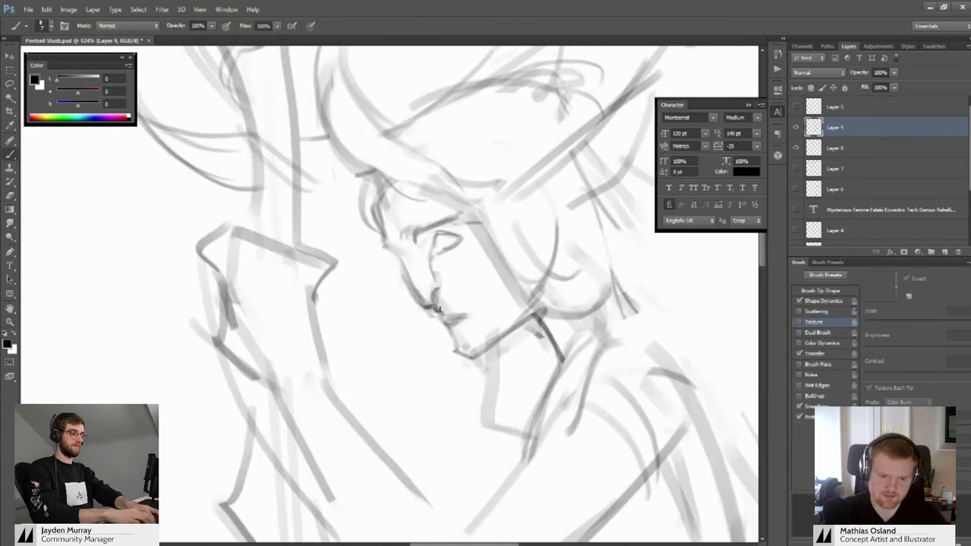
Refine the eye outline and redraw the front of the chin below the lips
left_click_drag(438, 288, 397, 262)
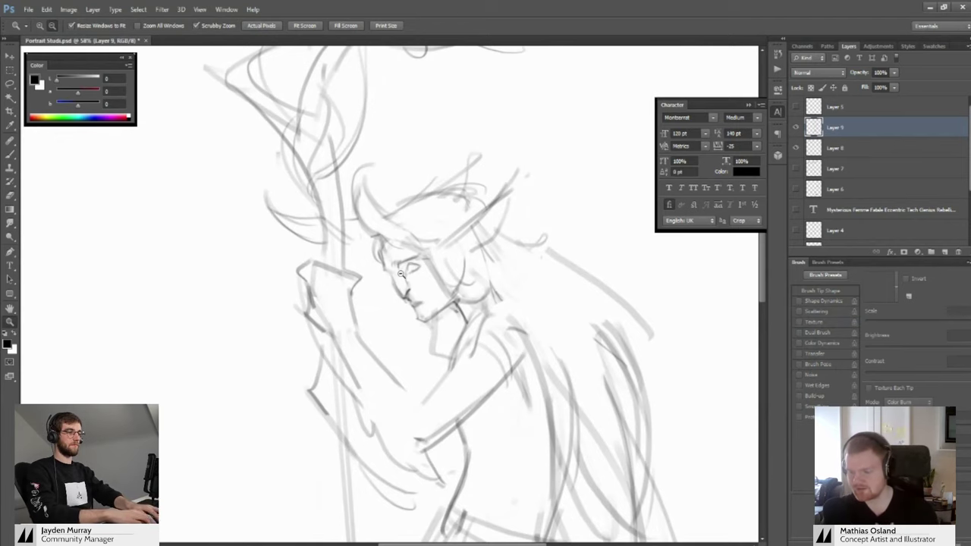
mouse_move(403, 267)
left_mouse_down()
mouse_move(455, 269)
mouse_move(433, 246)
mouse_move(368, 245)
mouse_move(434, 247)
mouse_move(404, 259)
left_mouse_up()
key("b")
key("z")
key("b")
left_click_drag(437, 335, 420, 303)
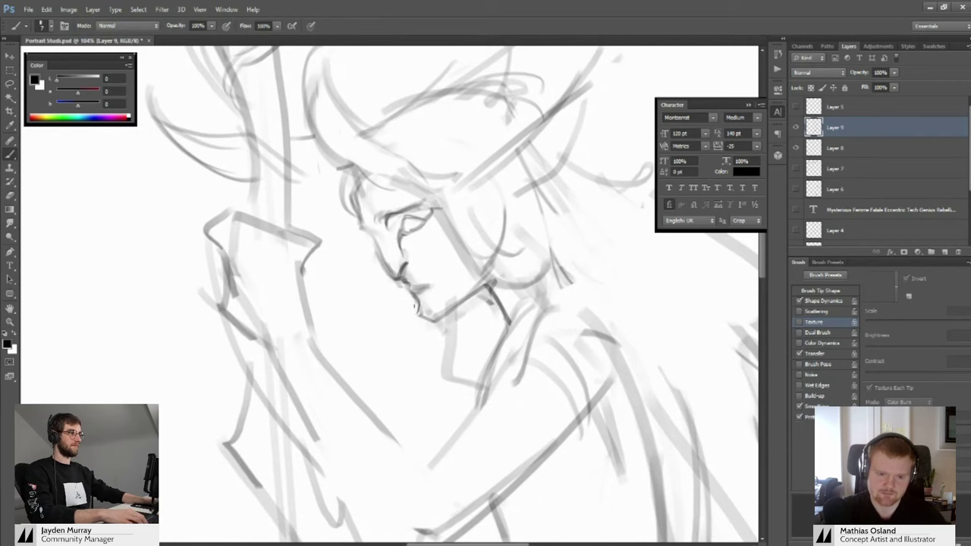
Draw a long, thin goatee curving down from the chin and erase the overlapping chin lines
left_click_drag(432, 329, 430, 371)
key("z")
mouse_move(410, 371)
left_mouse_down()
mouse_move(390, 384)
mouse_move(337, 383)
mouse_move(417, 379)
mouse_move(410, 407)
left_mouse_up()
key("b")
key("z")
scroll(414, 401, "down", 2)
scroll(415, 401, "up", 2)
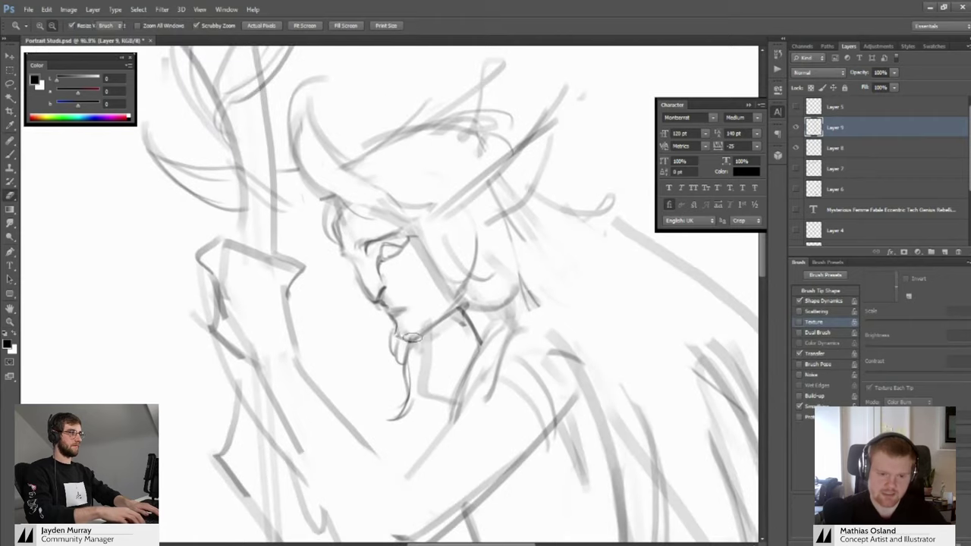
key("e")
left_click_drag(409, 324, 407, 348)
key("z")
mouse_move(425, 322)
left_mouse_down()
mouse_move(344, 324)
mouse_move(376, 327)
mouse_move(426, 256)
left_mouse_up()
scroll(426, 255, "up", 2)
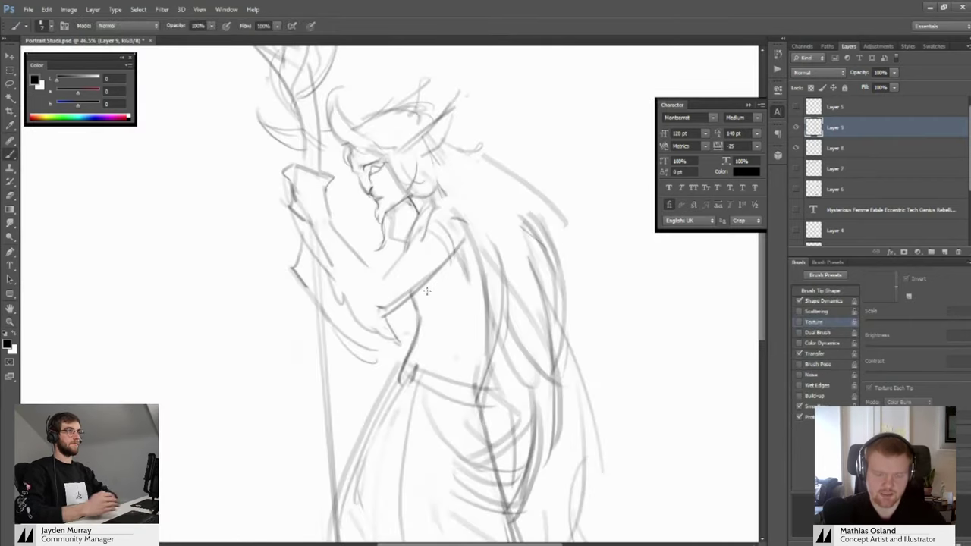
Draw a diagonal contour across the torso from below the arm towards the back of the waist
key("b")
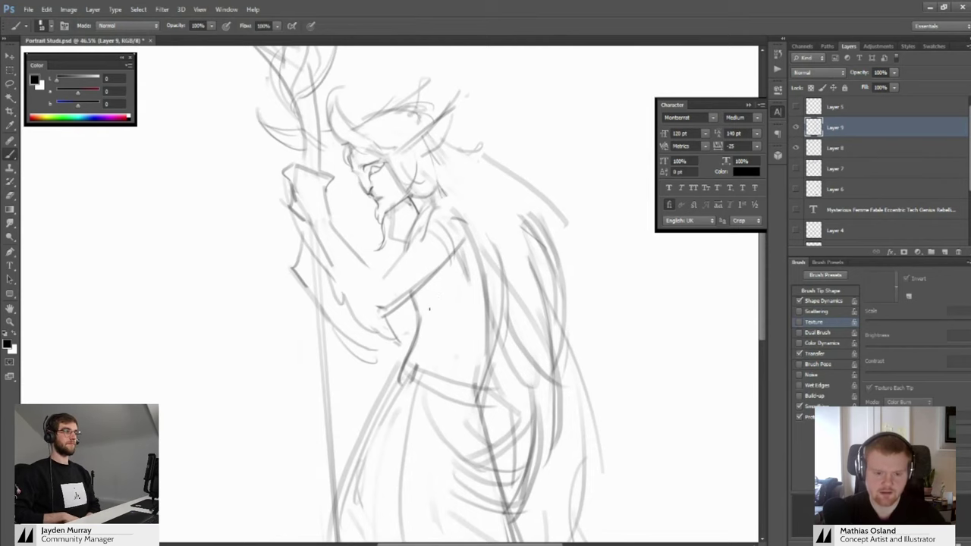
left_click_drag(429, 309, 482, 353)
key("z")
scroll(446, 327, "down", 3)
scroll(446, 318, "up", 2)
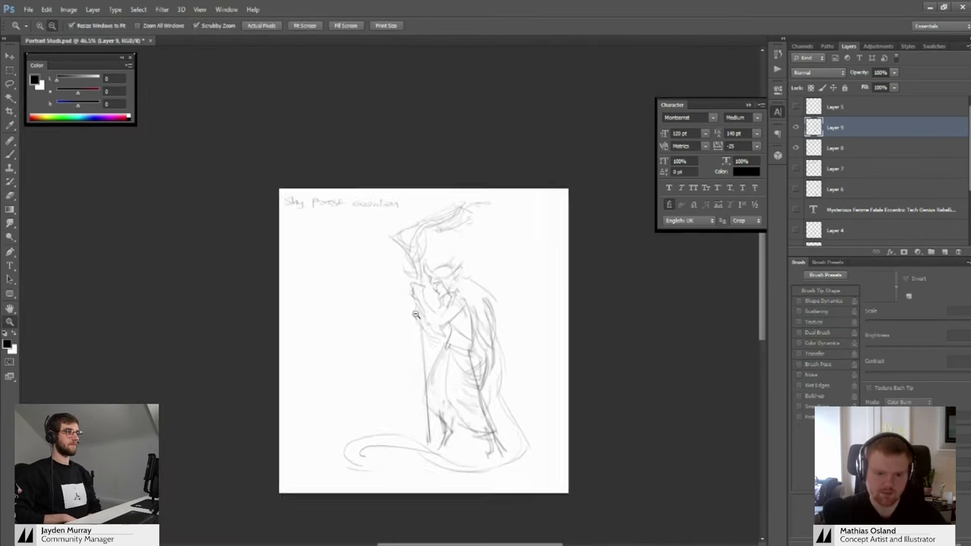
scroll(448, 293, "up", 2)
Add curved contour lines across the bent near arm close to the elbow
key("b")
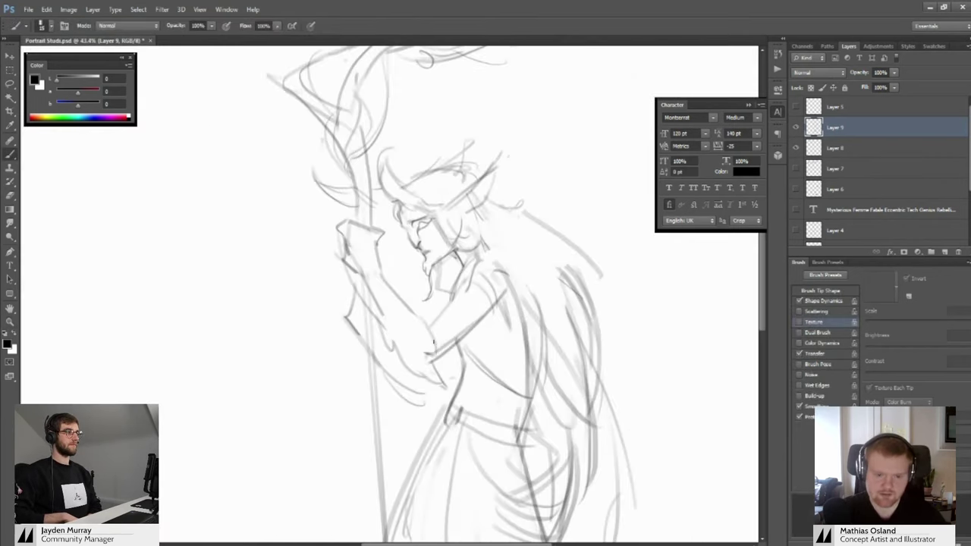
scroll(444, 342, "down", 4)
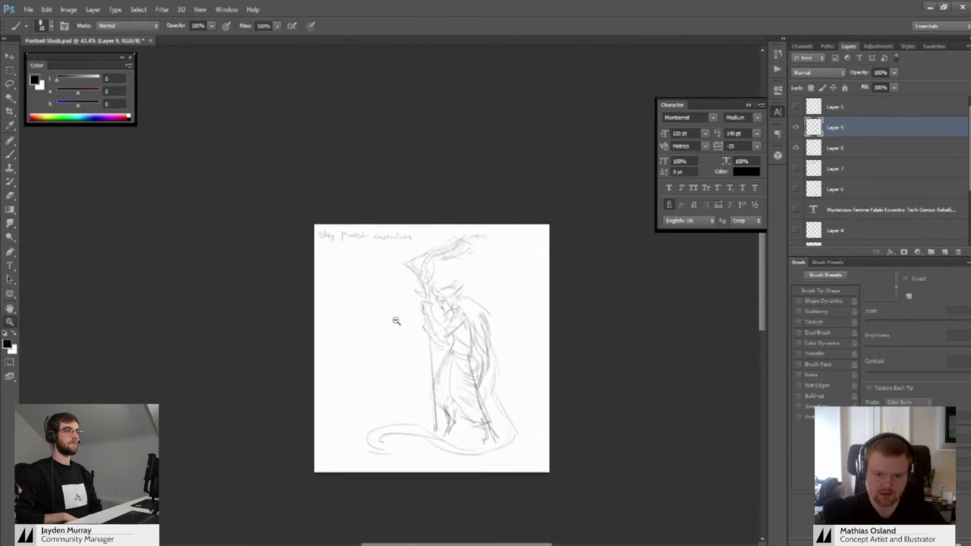
key("z")
scroll(438, 314, "up", 3)
scroll(438, 315, "up", 3)
key("b")
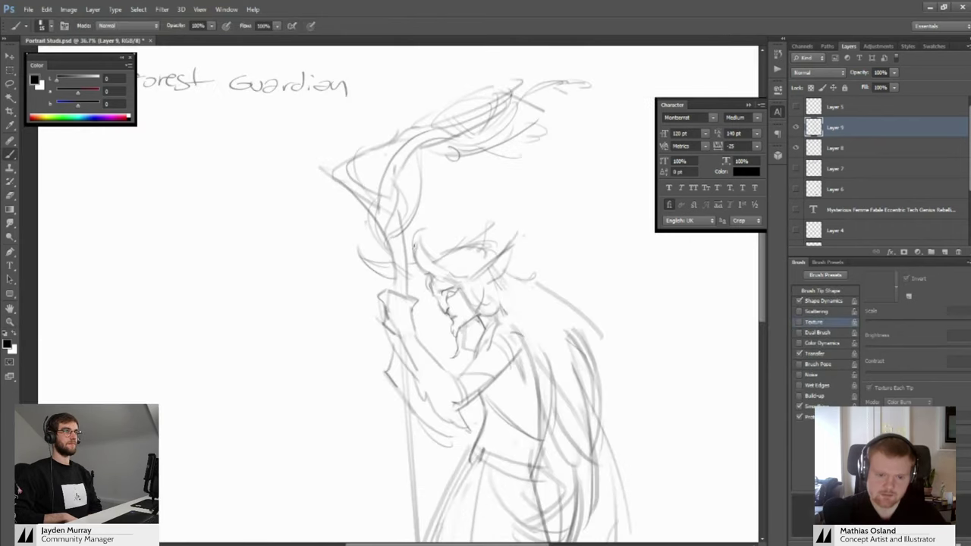
Add a rounded outer contour to the far horn beyond the staff
key("z")
scroll(433, 219, "down", 4)
scroll(385, 245, "up", 3)
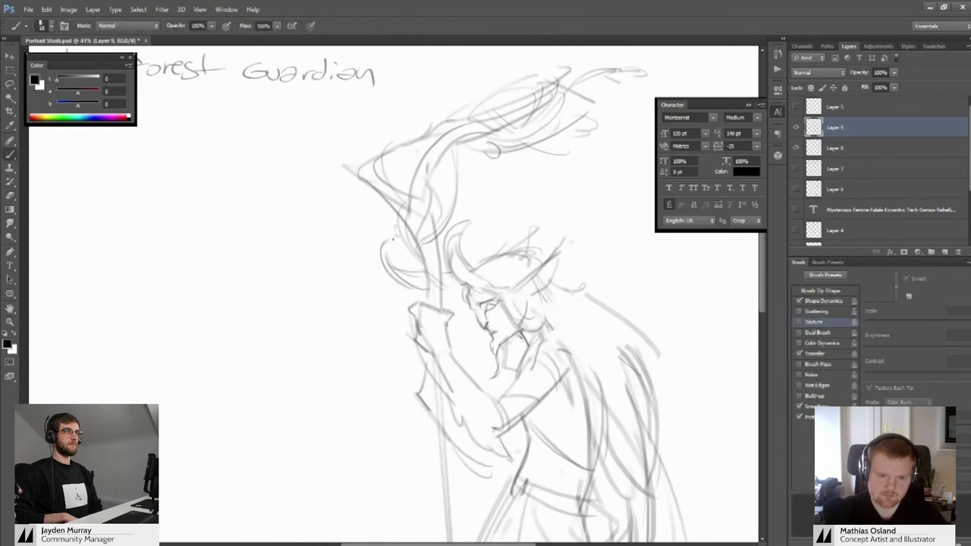
scroll(384, 261, "down", 1)
scroll(384, 261, "up", 3)
key("b")
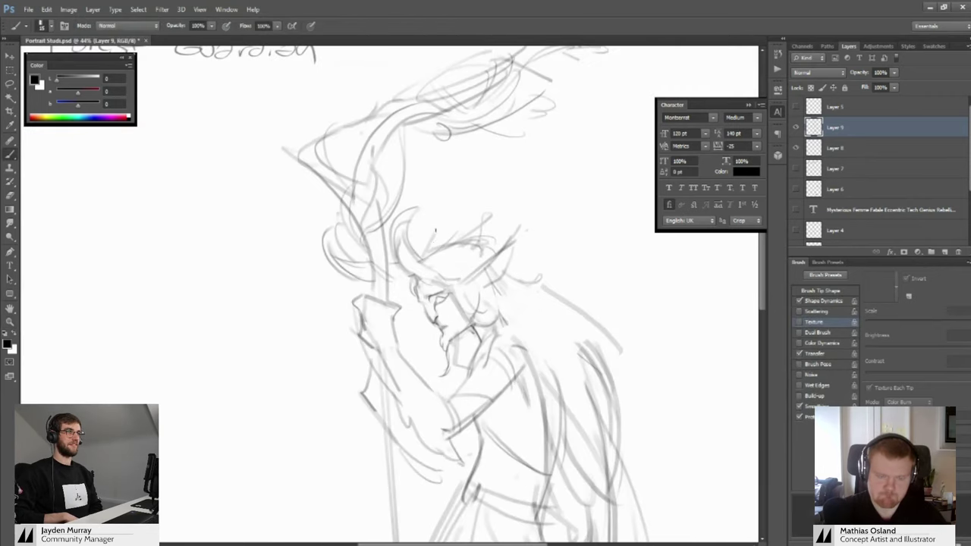
Add loose, upward-curling hair strands behind the head and over the upper back
left_click_drag(478, 222, 412, 210)
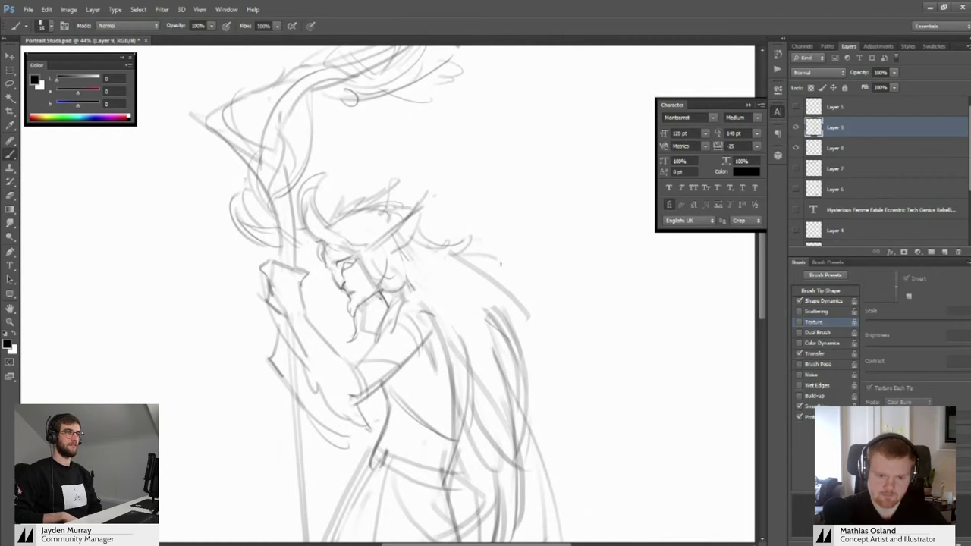
left_click(486, 253, "alt")
mouse_move(475, 268)
left_mouse_down()
mouse_move(467, 245)
mouse_move(473, 270)
mouse_move(446, 265)
mouse_move(465, 303)
mouse_move(427, 352)
left_mouse_up()
key("b")
left_click_drag(485, 319, 471, 284)
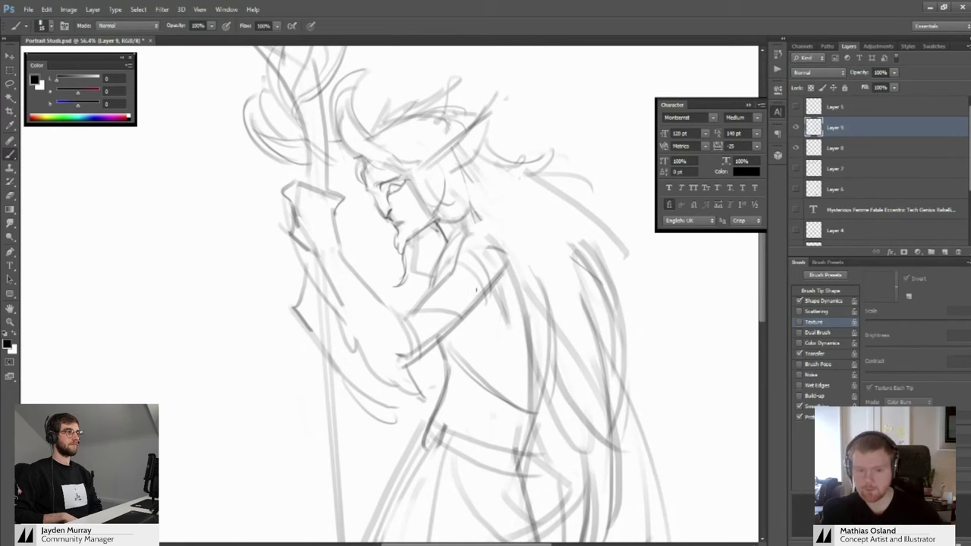
Draw a small forked twig growing from the outer corner of the staff's head
key("alt+space")
left_click_drag(458, 275, 400, 275)
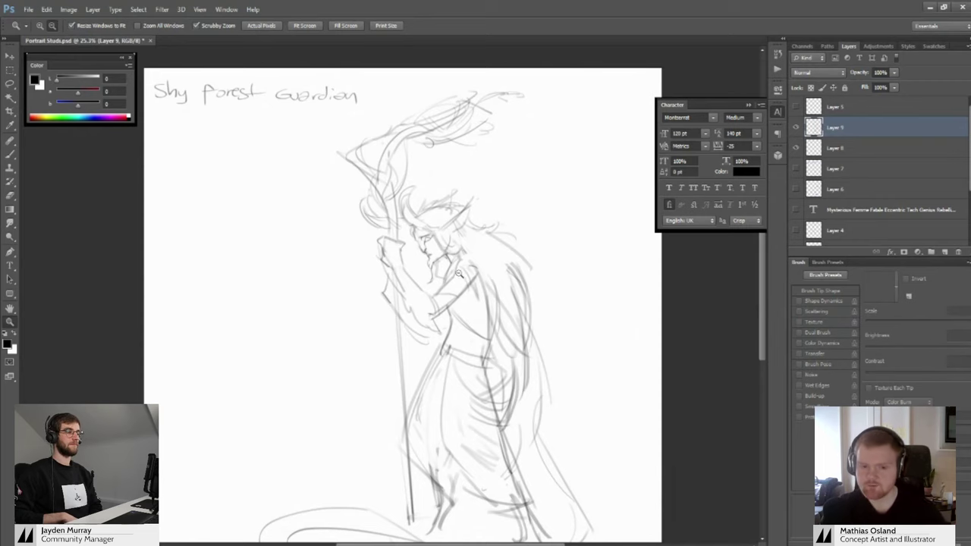
mouse_move(444, 263)
left_mouse_down()
mouse_move(478, 288)
mouse_move(433, 261)
left_mouse_up()
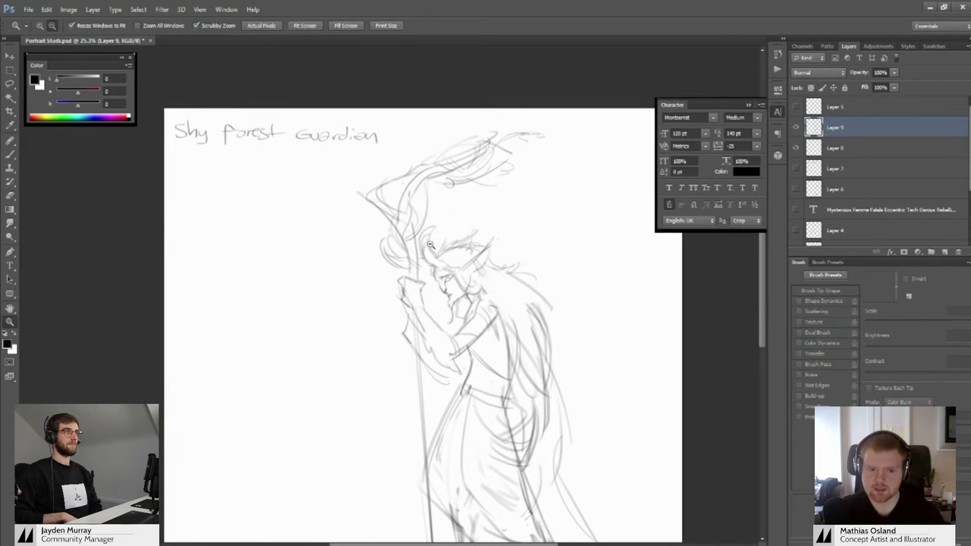
scroll(375, 178, "up", 3)
key("b")
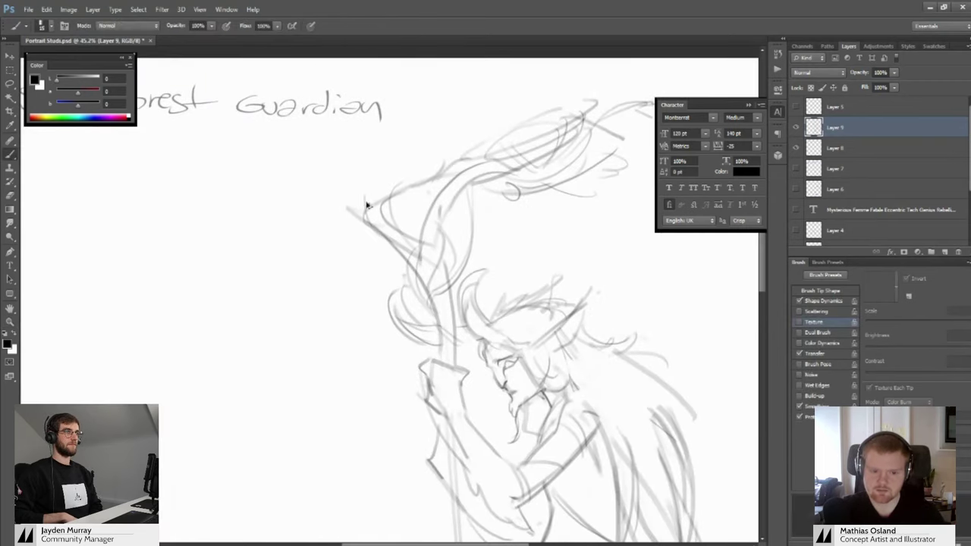
mouse_move(367, 186)
left_mouse_down()
mouse_move(385, 163)
mouse_move(395, 211)
left_mouse_up()
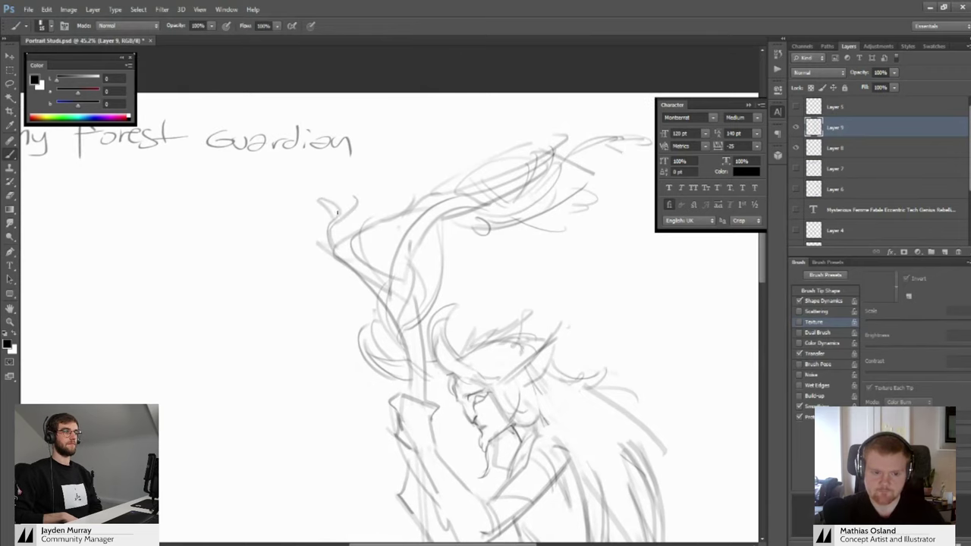
key("z")
scroll(338, 212, "down", 3)
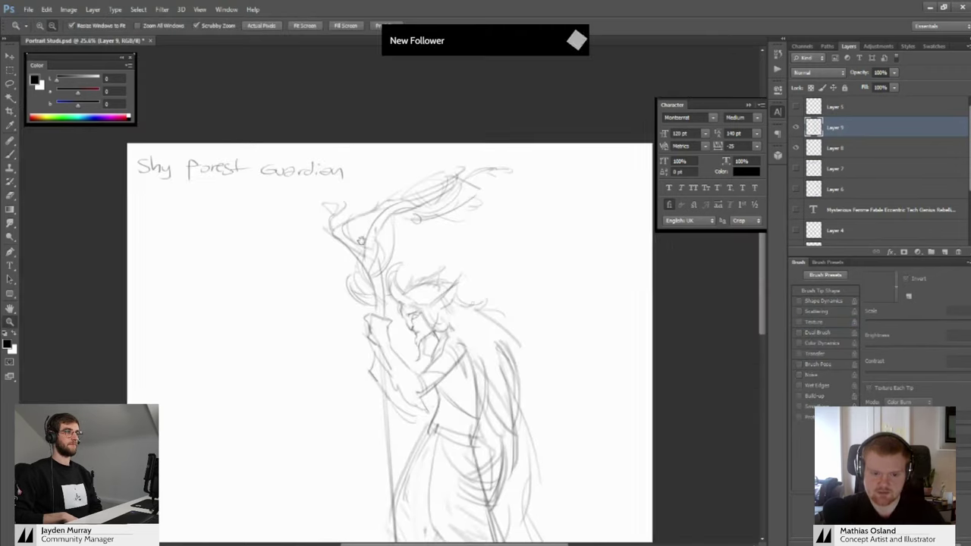
left_click_drag(361, 241, 324, 142)
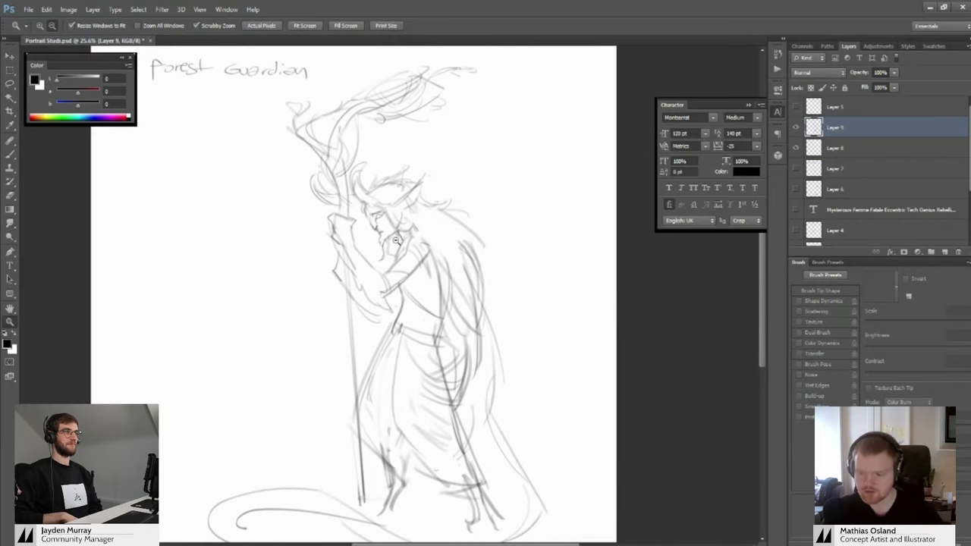
Erase stray lines crossing the pointed ear and add its inner contour
scroll(401, 224, "up", 5)
key("b")
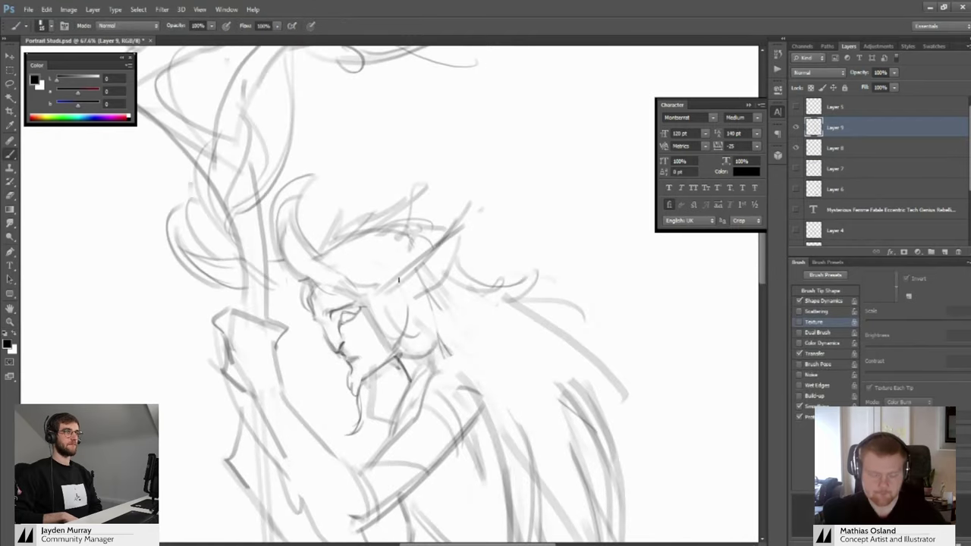
key("e")
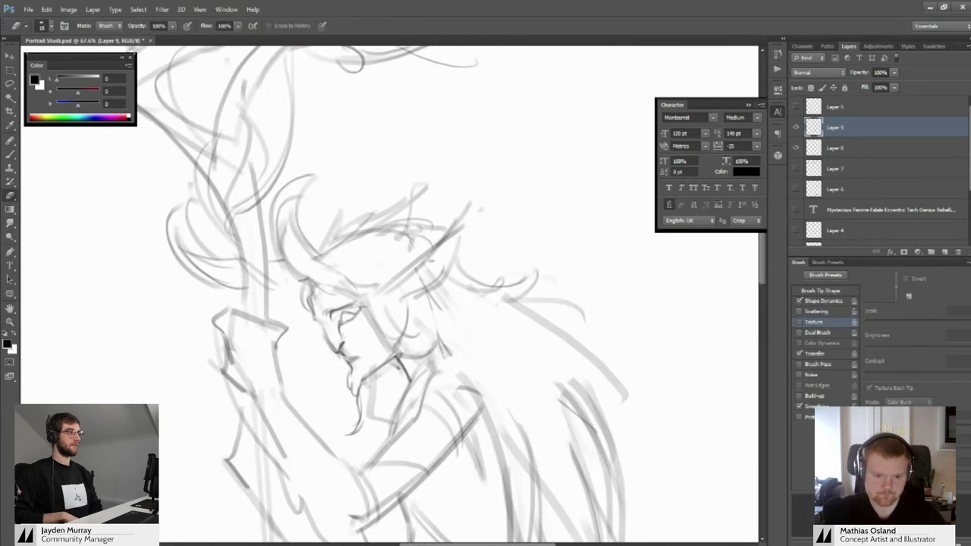
mouse_move(435, 274)
left_mouse_down()
mouse_move(469, 232)
mouse_move(414, 250)
left_mouse_up()
Sketch an iris inside the eye outline and undo the last two strokes
key("b")
key("z")
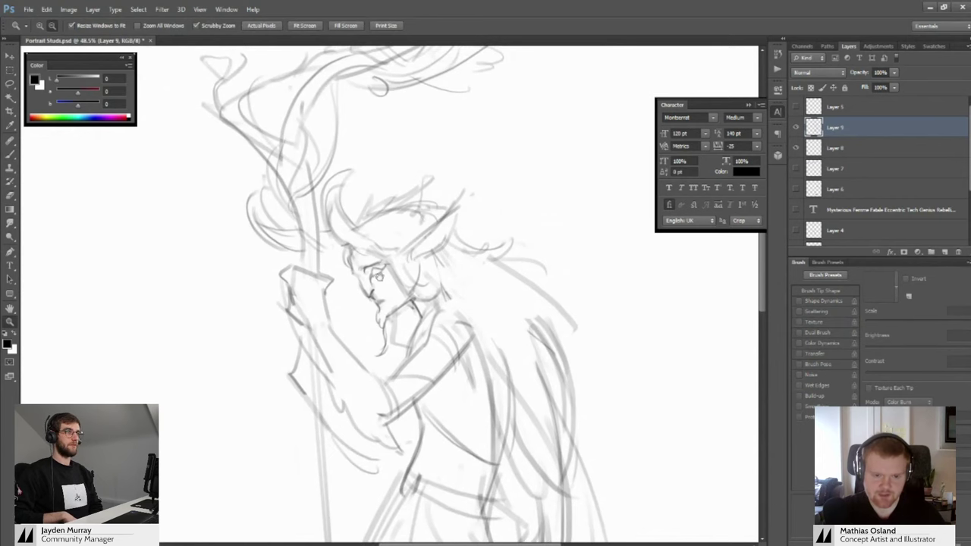
scroll(379, 278, "up", 5)
key("b")
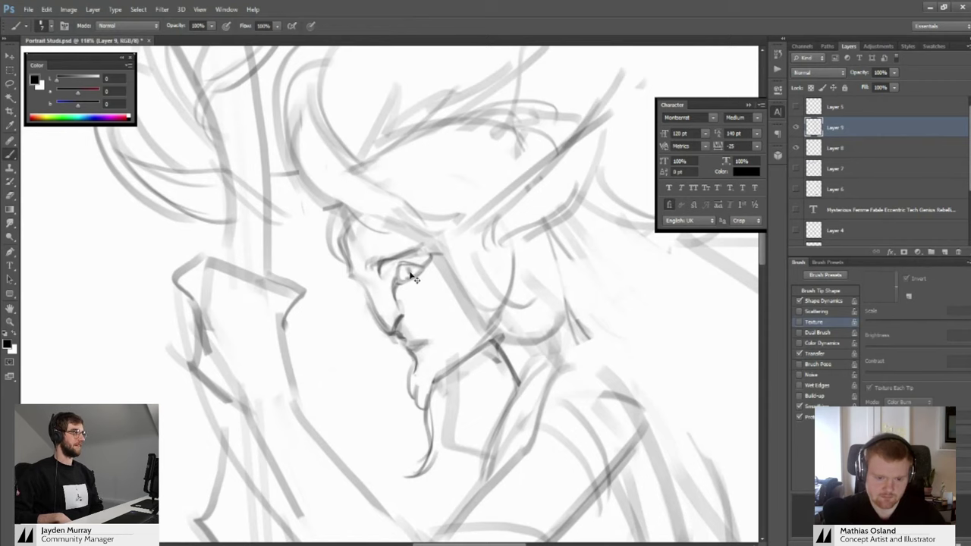
scroll(409, 271, "down", 4)
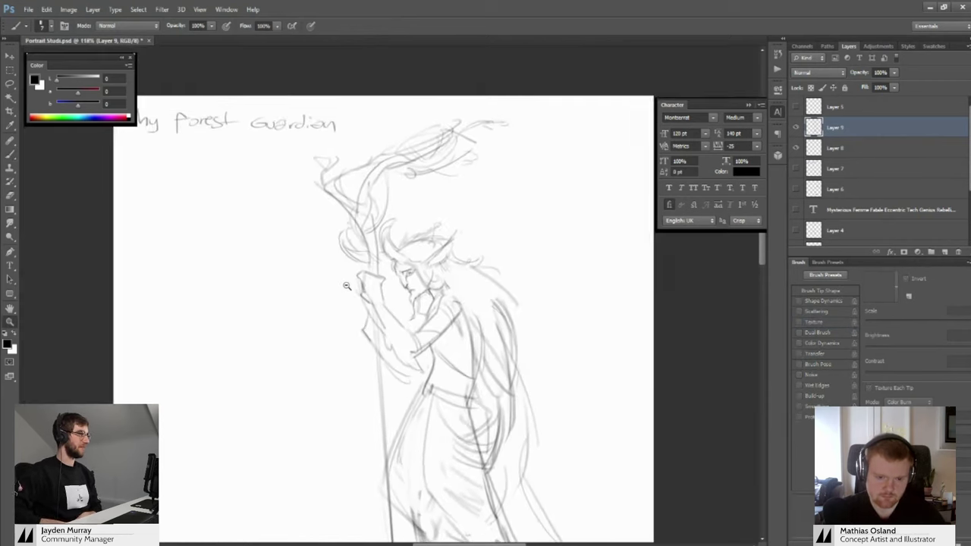
scroll(416, 265, "up", 5)
key("ctrl+alt+z")
key("ctrl+alt+z")
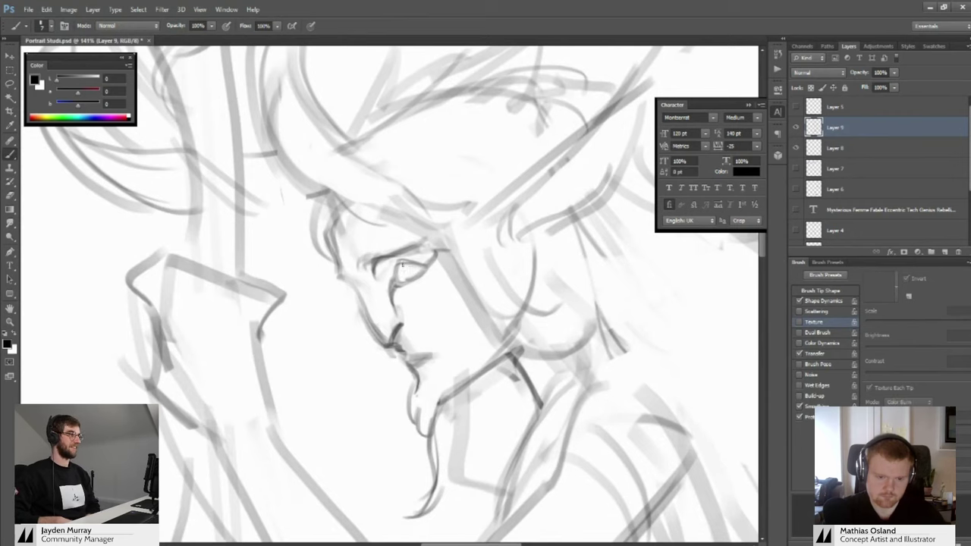
Sketch the fingers of the far hand resting against the near arm's elbow
mouse_move(368, 261)
left_mouse_down()
mouse_move(412, 251)
mouse_move(304, 262)
left_mouse_up()
left_click_drag(383, 318, 434, 278)
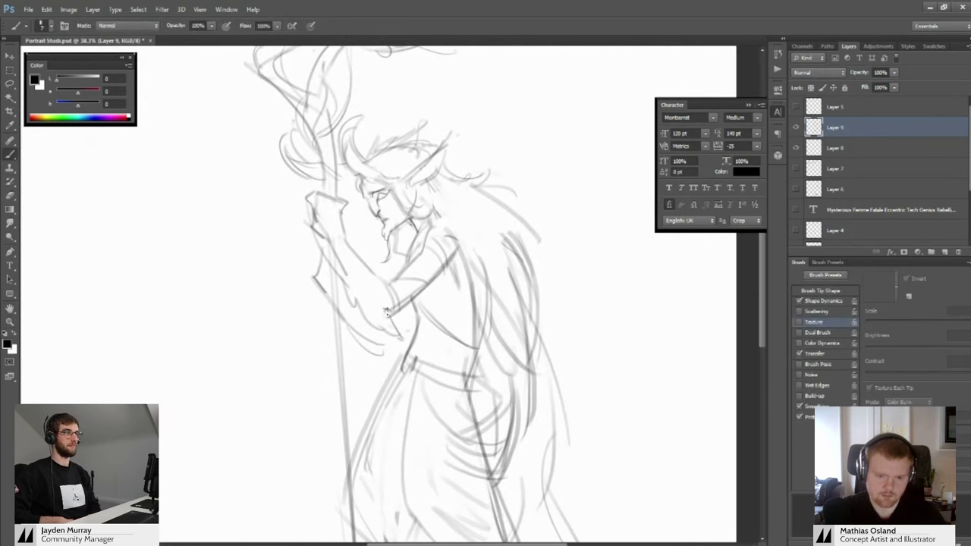
left_click_drag(370, 280, 411, 313)
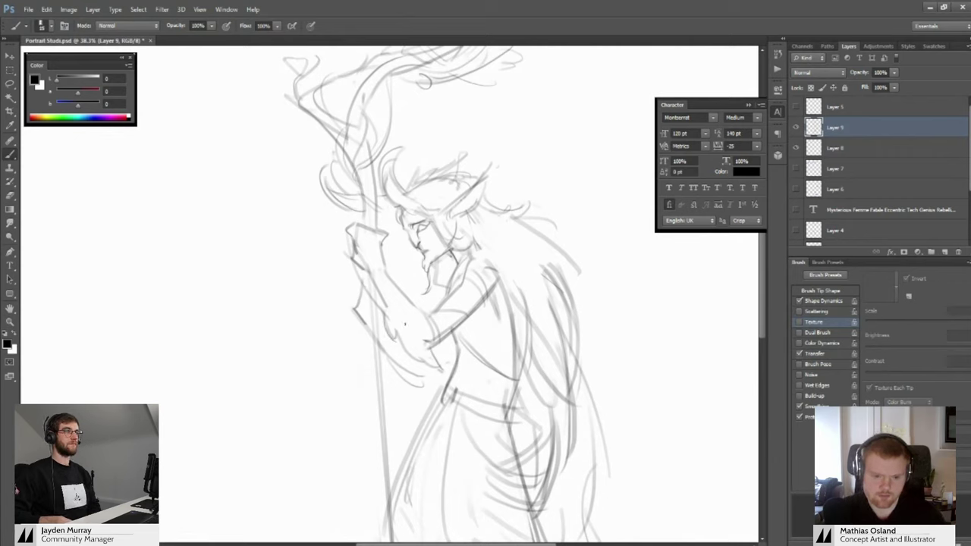
left_click_drag(427, 349, 408, 296)
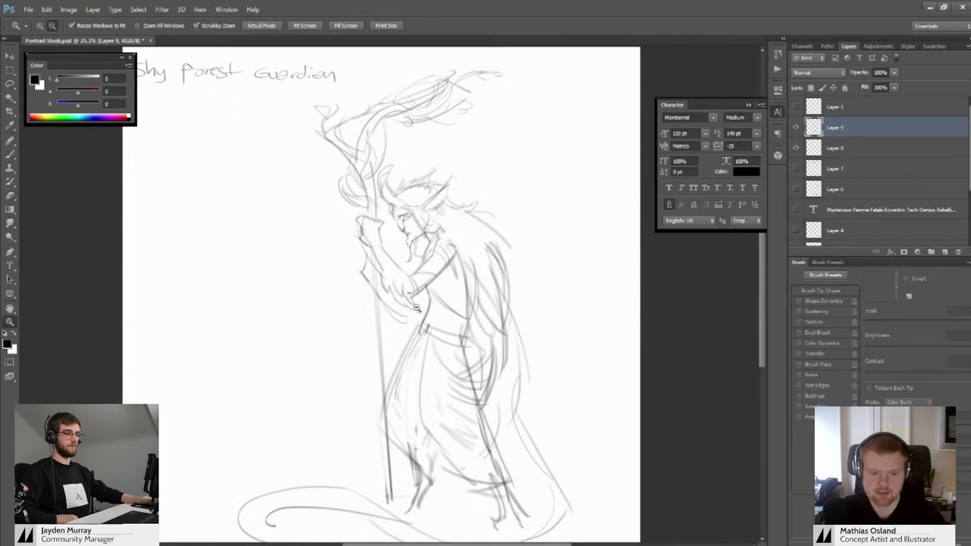
scroll(416, 307, "up", 3)
key("b")
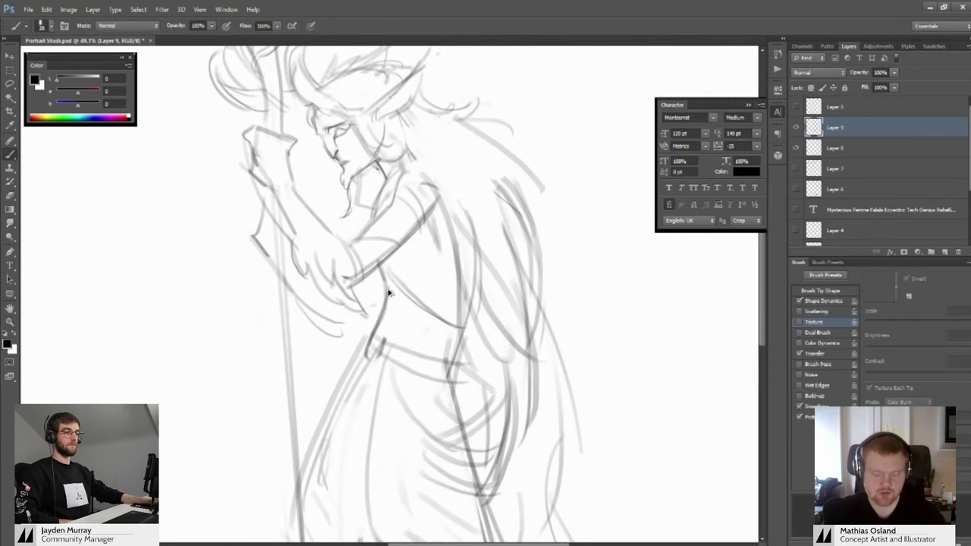
Darken and reshape the skirt's draped hem above the legs, rising to a fold over the front leg
key("z")
mouse_move(397, 288)
left_mouse_down()
mouse_move(384, 301)
mouse_move(414, 309)
mouse_move(402, 307)
left_mouse_up()
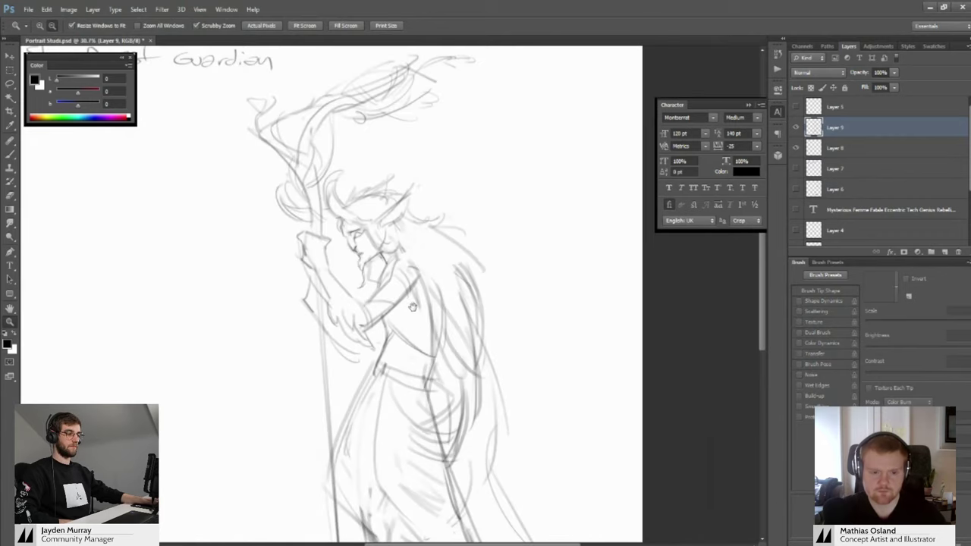
scroll(409, 307, "down", 1)
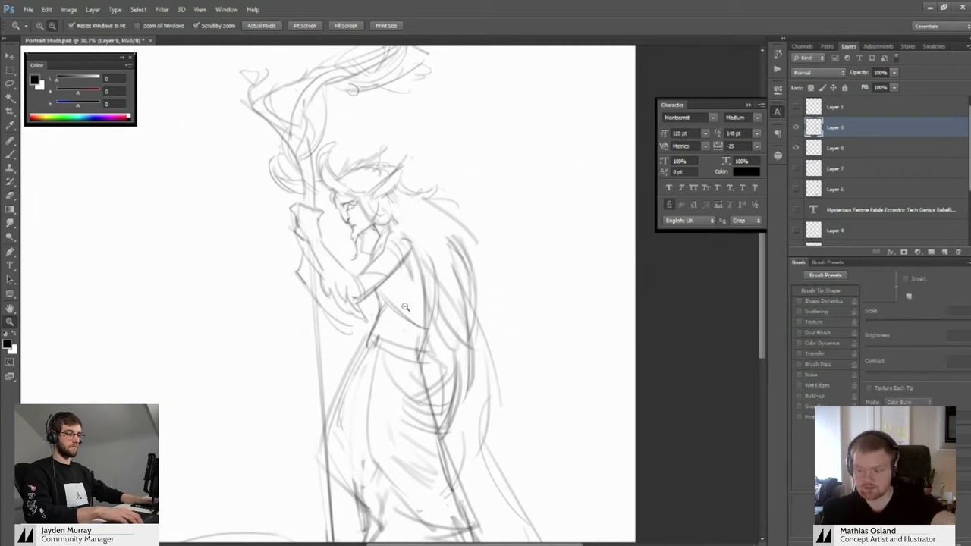
left_click(405, 305, "alt")
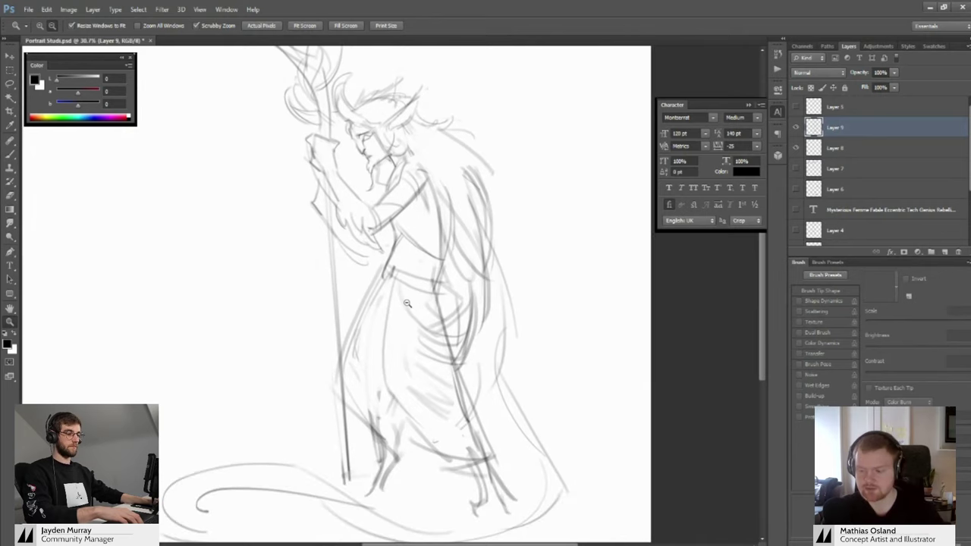
scroll(402, 334, "down", 2)
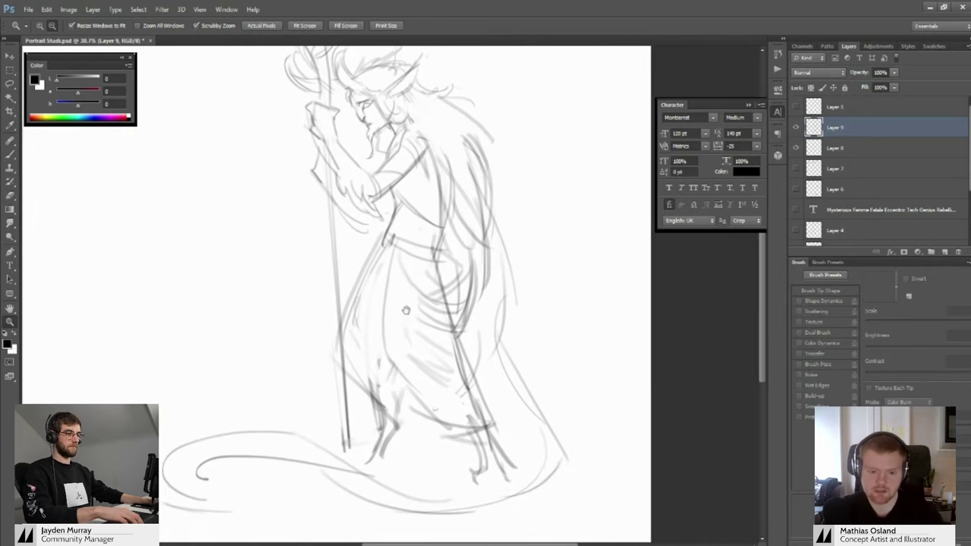
key("b")
mouse_move(394, 386)
left_mouse_down()
mouse_move(445, 429)
mouse_move(353, 428)
mouse_move(430, 403)
left_mouse_up()
key("b")
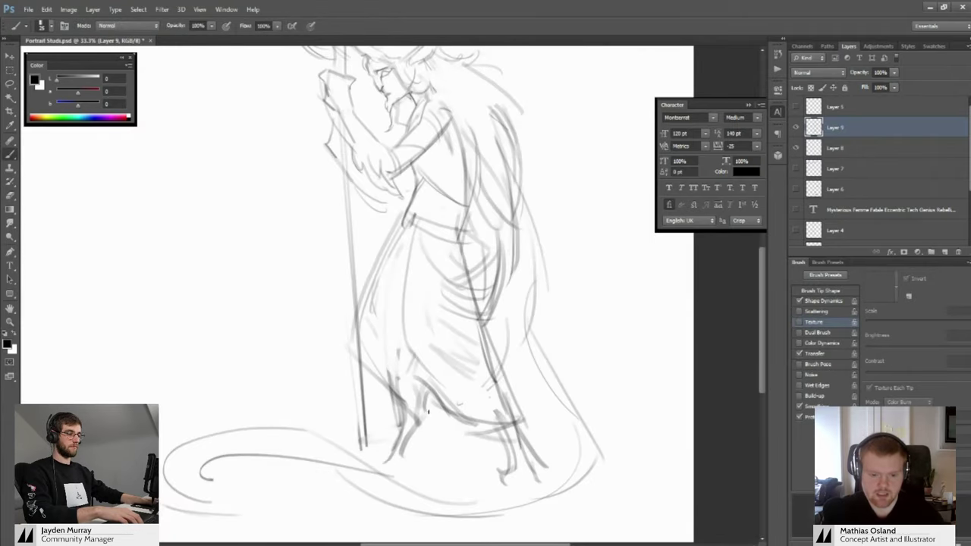
scroll(447, 387, "down", 2)
left_click_drag(452, 341, 446, 373)
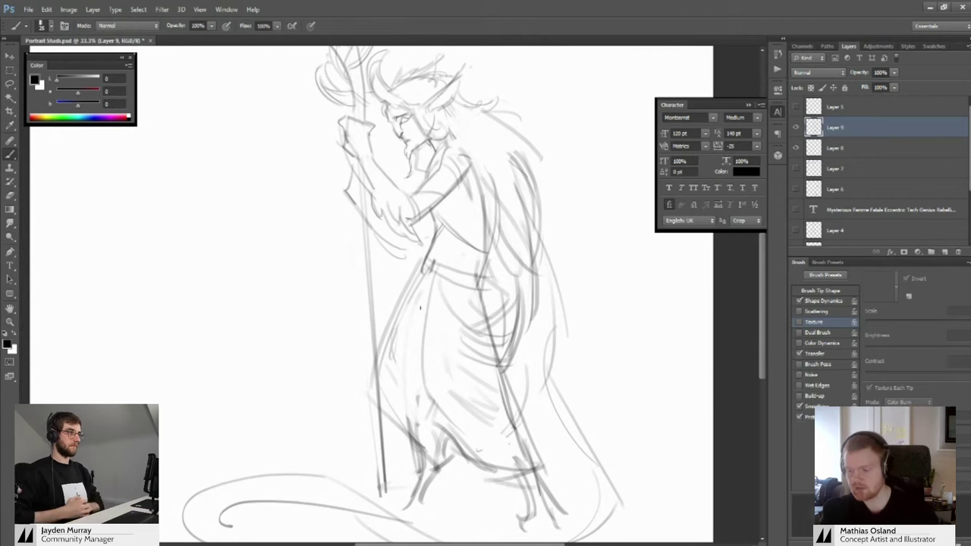
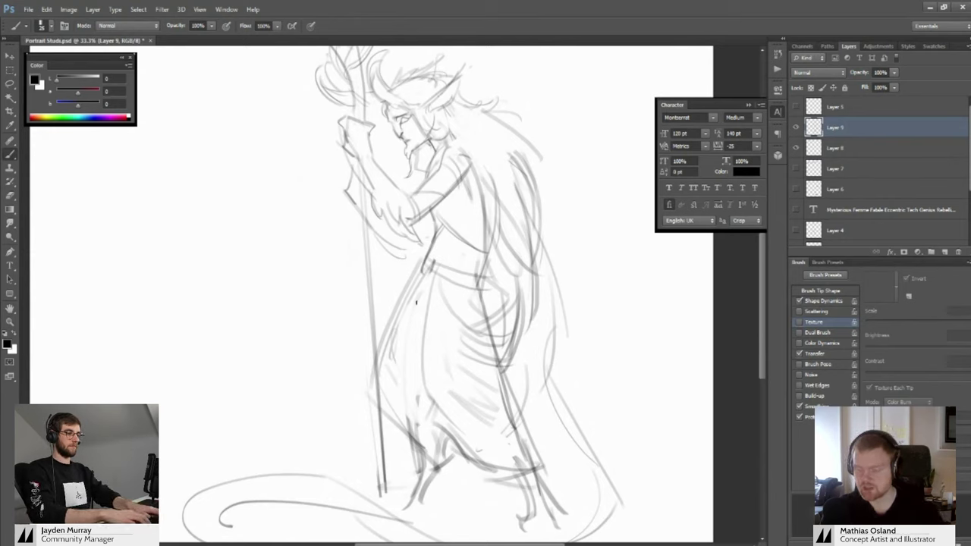
Try a long C-shaped curve in the blank area behind the figure and undo it
mouse_move(422, 297)
left_mouse_down()
mouse_move(436, 313)
mouse_move(447, 279)
left_mouse_up()
left_click_drag(450, 299, 398, 421)
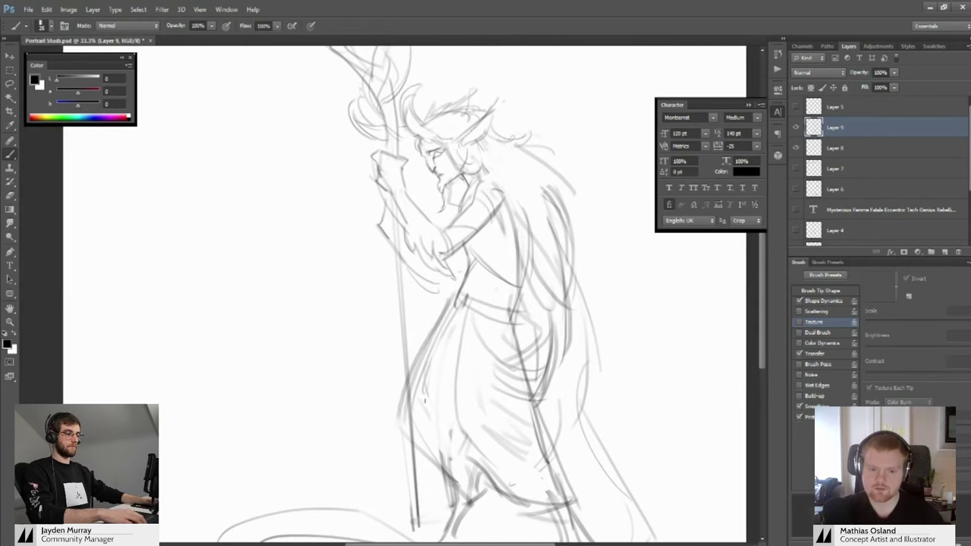
left_click_drag(587, 144, 532, 180)
left_click_drag(535, 118, 554, 302)
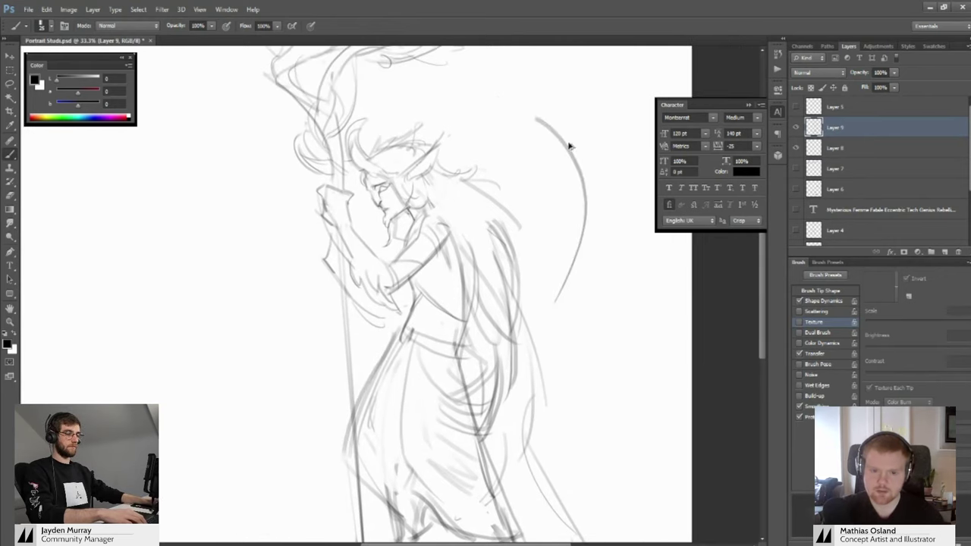
key("ctrl+z")
mouse_move(528, 111)
left_mouse_down()
mouse_move(568, 299)
mouse_move(559, 357)
left_mouse_up()
key("ctrl+alt+z")
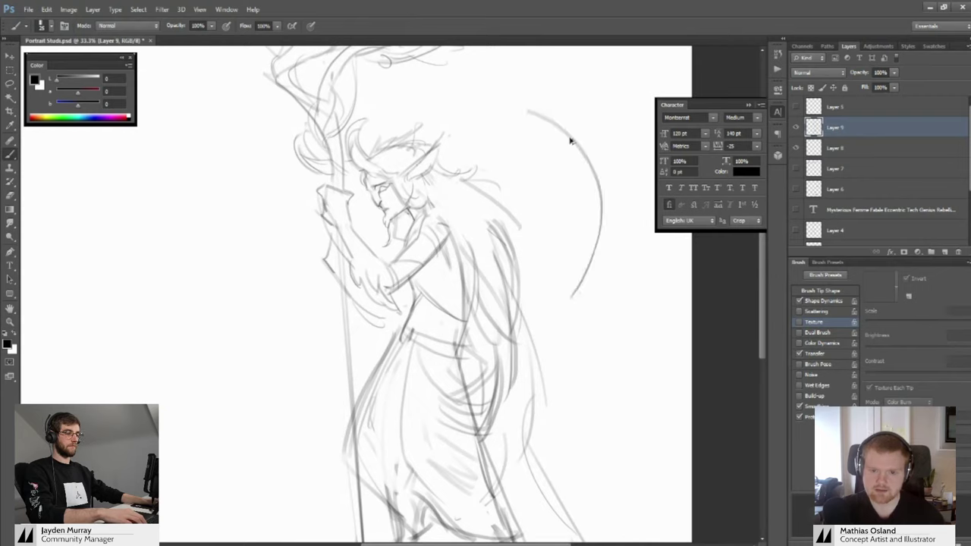
key("ctrl+alt+z")
Try three short separate curves in the blank area behind the figure and undo them
left_click_drag(563, 117, 597, 216)
left_click_drag(553, 142, 570, 208)
left_click_drag(552, 232, 607, 283)
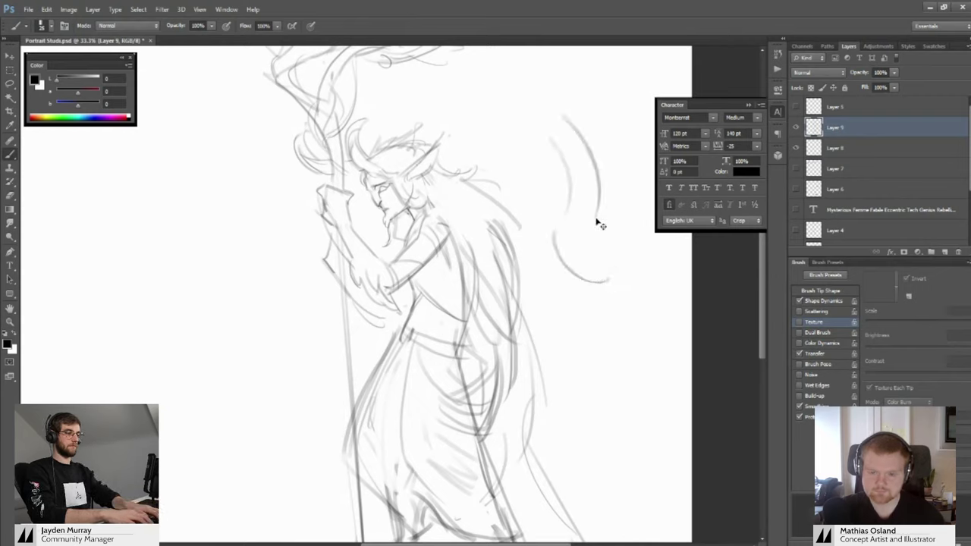
key("ctrl+alt+z")
key("ctrl+alt+z")
key("ctrl+alt+z")
Try long S-curves beside the figure, undo them, and delete the leftover stroke with a lasso selection
mouse_move(547, 122)
left_mouse_down()
mouse_move(589, 199)
mouse_move(566, 285)
left_mouse_up()
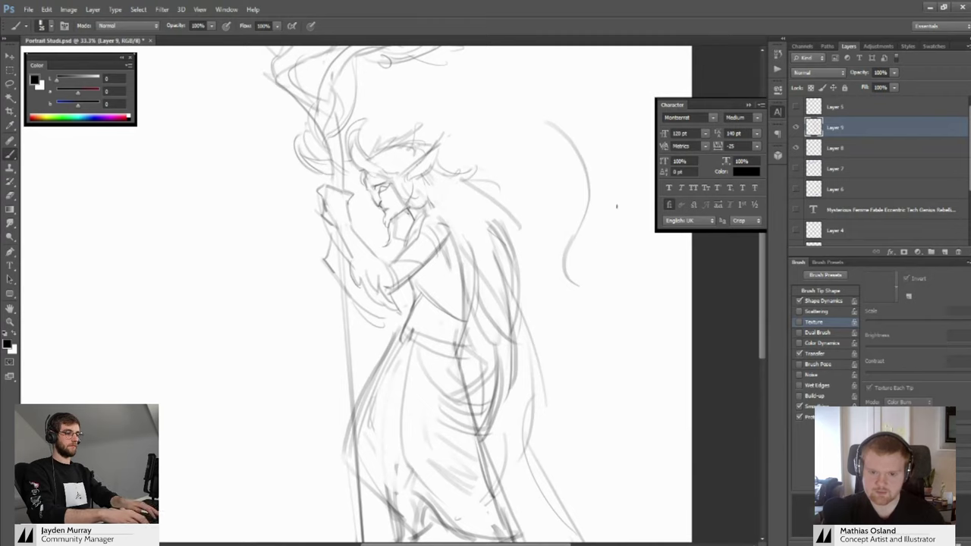
key("ctrl+z")
key("ctrl+z")
mouse_move(578, 112)
left_mouse_down()
mouse_move(601, 173)
mouse_move(561, 231)
mouse_move(594, 259)
mouse_move(591, 308)
left_mouse_up()
mouse_move(590, 309)
left_mouse_down()
mouse_move(580, 322)
mouse_move(588, 326)
left_mouse_up()
key("ctrl+alt+z")
key("ctrl+alt+z")
key("ctrl+alt+z")
key("l")
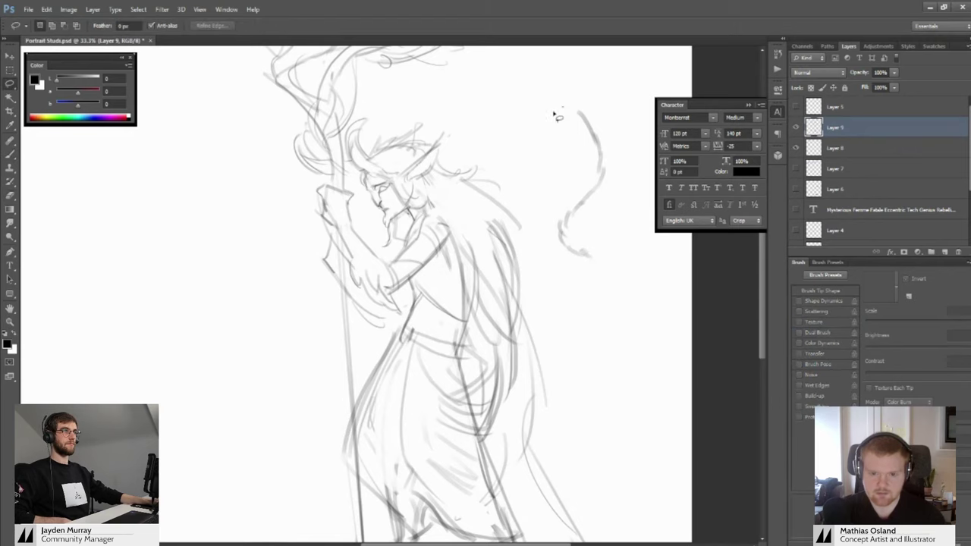
mouse_move(561, 106)
left_mouse_down()
mouse_move(577, 84)
mouse_move(602, 262)
left_mouse_up()
key("Delete")
key("ctrl+d")
Try two parallel arcs joined at their lower ends beside the figure and undo them
key("b")
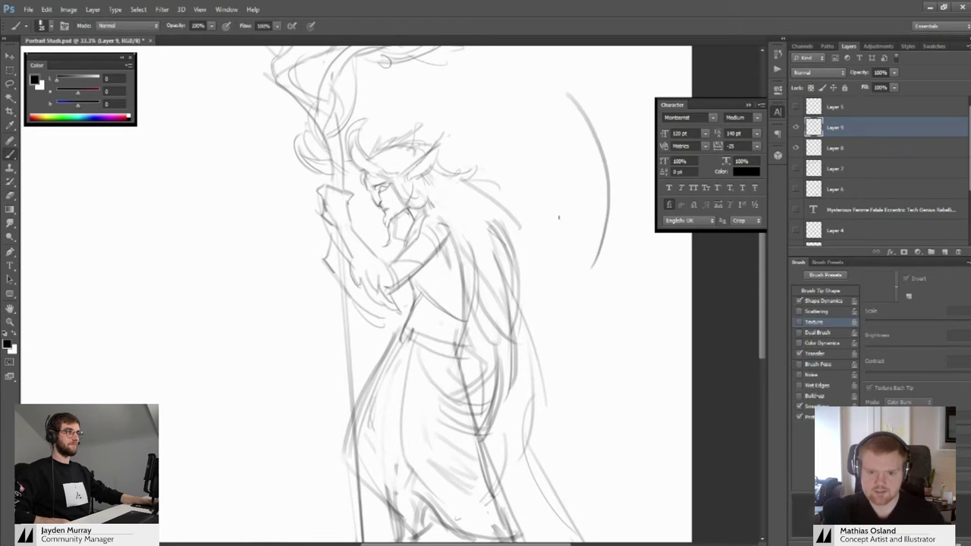
mouse_move(559, 131)
left_mouse_down()
mouse_move(546, 262)
mouse_move(603, 263)
left_mouse_up()
left_click_drag(548, 195, 537, 237)
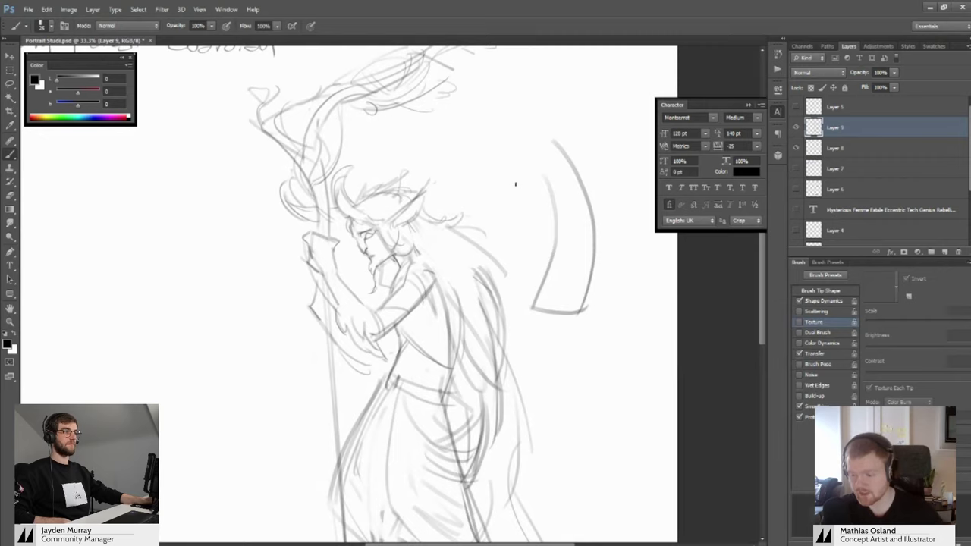
key("ctrl+alt+z")
key("ctrl+alt+z")
key("ctrl+alt+z")
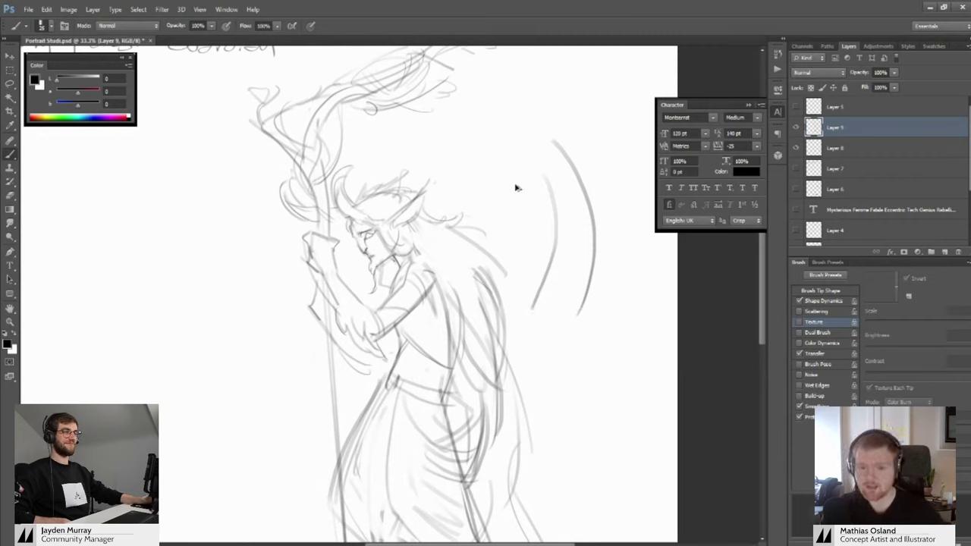
Try a narrow bent finger shape with a rounded tip in the blank area and undo it
mouse_move(587, 157)
left_mouse_down()
mouse_move(544, 215)
mouse_move(554, 233)
mouse_move(546, 248)
mouse_move(594, 171)
left_mouse_up()
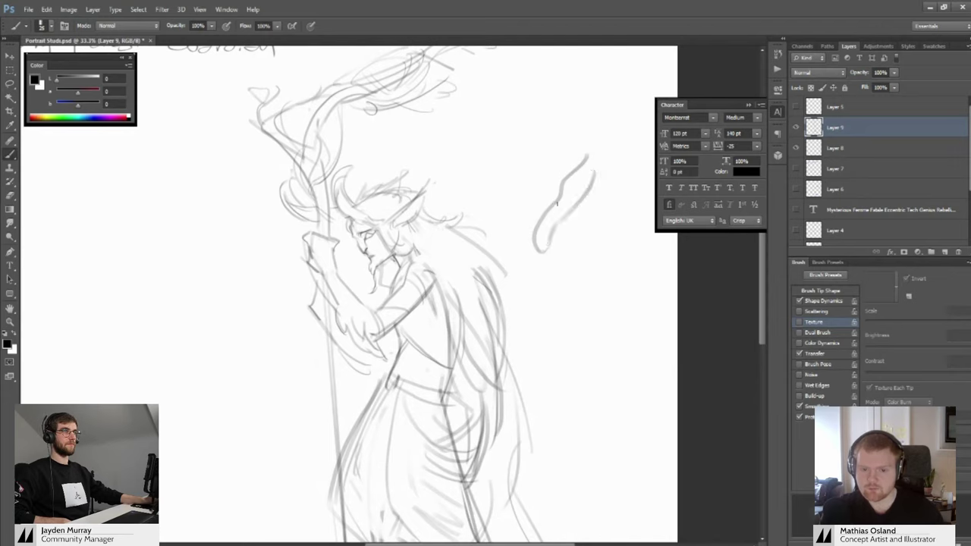
key("ctrl+alt+z")
key("ctrl+alt+z")
key("ctrl+alt+z")
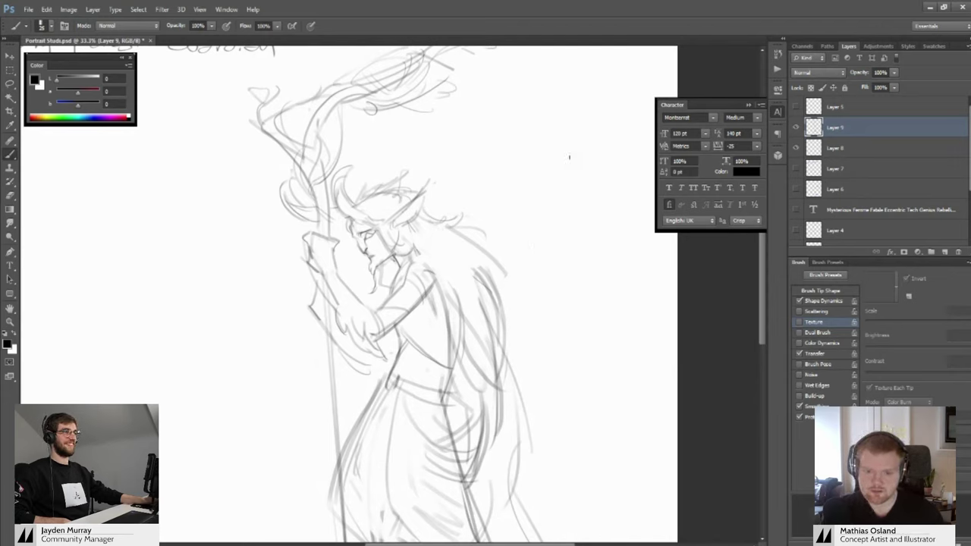
Sketch a separate study of a drooping hand with bent wrist and hanging fingers in the blank area behind the figure
left_click_drag(581, 201, 542, 207)
mouse_move(558, 158)
left_mouse_down()
mouse_move(499, 176)
mouse_move(508, 173)
mouse_move(479, 213)
left_mouse_up()
mouse_move(584, 177)
left_mouse_down()
mouse_move(539, 196)
mouse_move(503, 230)
left_mouse_up()
key("ctrl+z")
left_click_drag(519, 193, 498, 236)
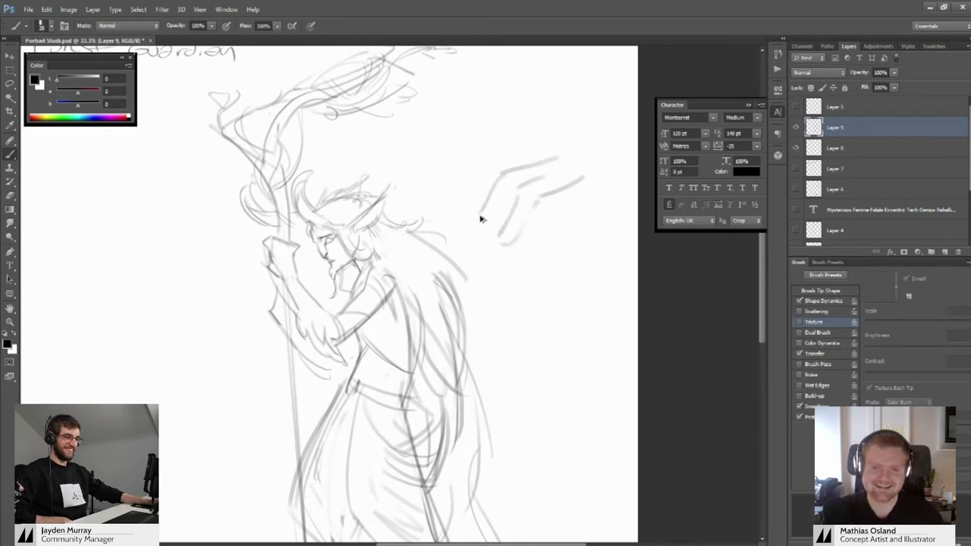
mouse_move(468, 231)
left_mouse_down()
mouse_move(503, 203)
mouse_move(491, 225)
mouse_move(512, 200)
left_mouse_up()
key("ctrl+z")
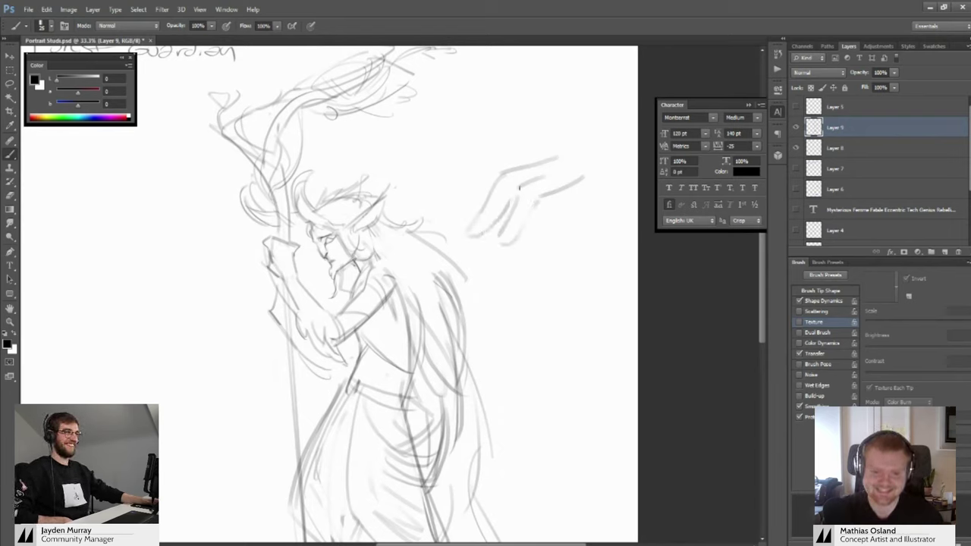
mouse_move(526, 157)
left_mouse_down()
mouse_move(498, 165)
mouse_move(468, 210)
left_mouse_up()
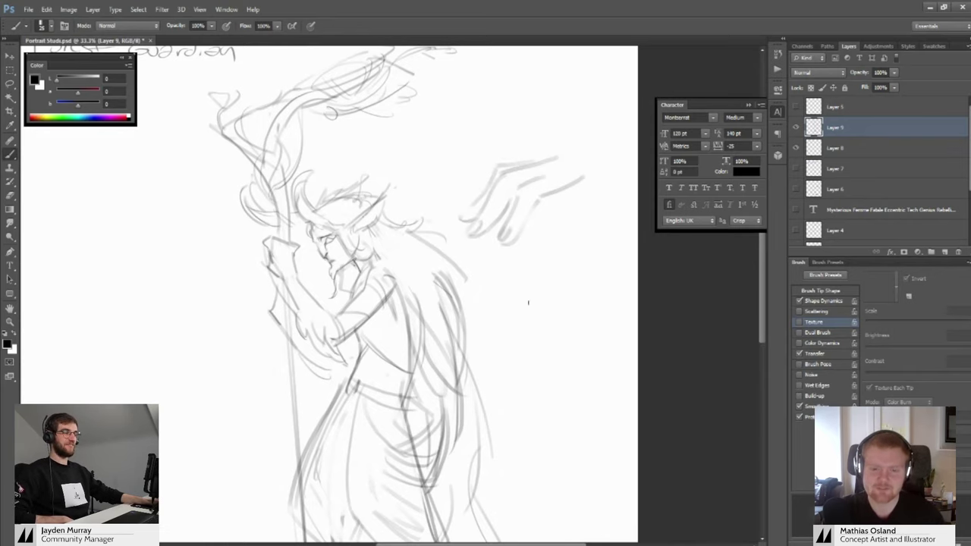
Try an angular block shape with a notched upper edge below the hand study and remove it
left_click_drag(527, 302, 505, 242)
mouse_move(489, 279)
left_mouse_down()
mouse_move(529, 229)
mouse_move(564, 262)
left_mouse_up()
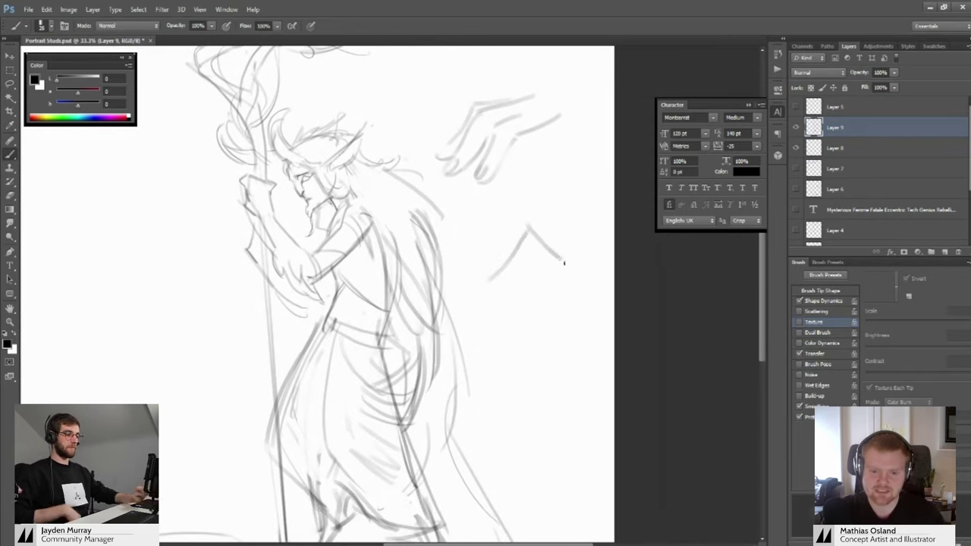
key("ctrl+z")
left_click_drag(530, 228, 581, 258)
mouse_move(480, 270)
left_mouse_down()
mouse_move(512, 226)
mouse_move(537, 231)
mouse_move(489, 287)
mouse_move(535, 309)
mouse_move(587, 266)
left_mouse_up()
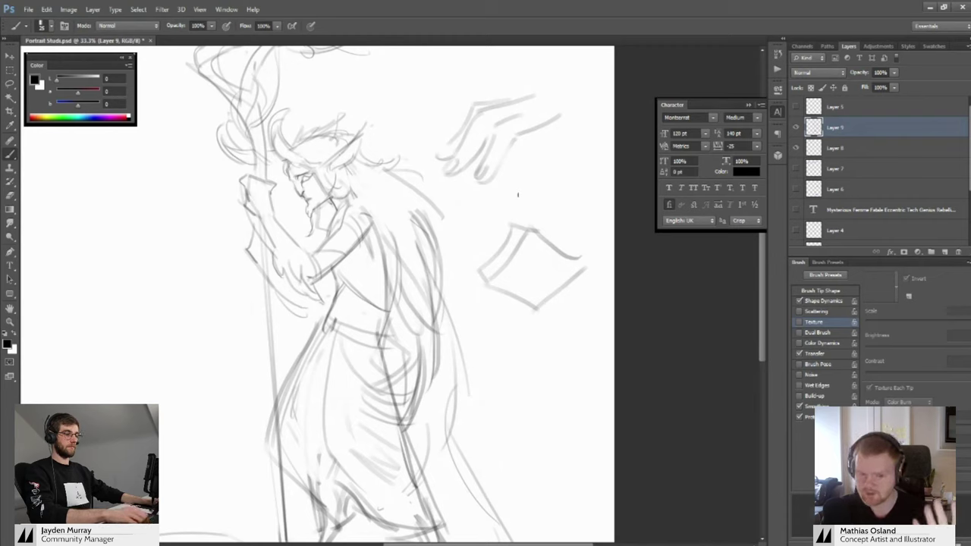
mouse_move(561, 241)
left_mouse_down()
mouse_move(574, 227)
mouse_move(585, 262)
left_mouse_up()
key("e")
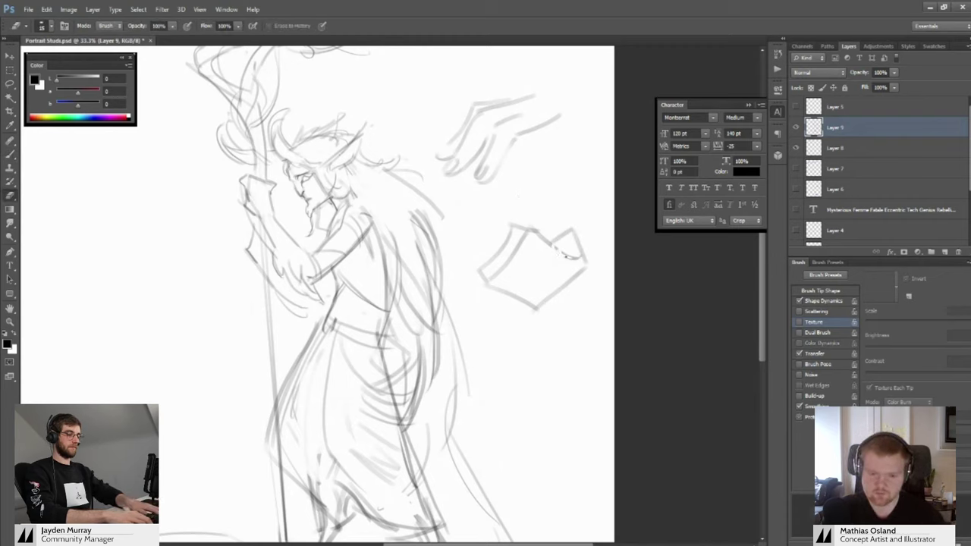
key("b")
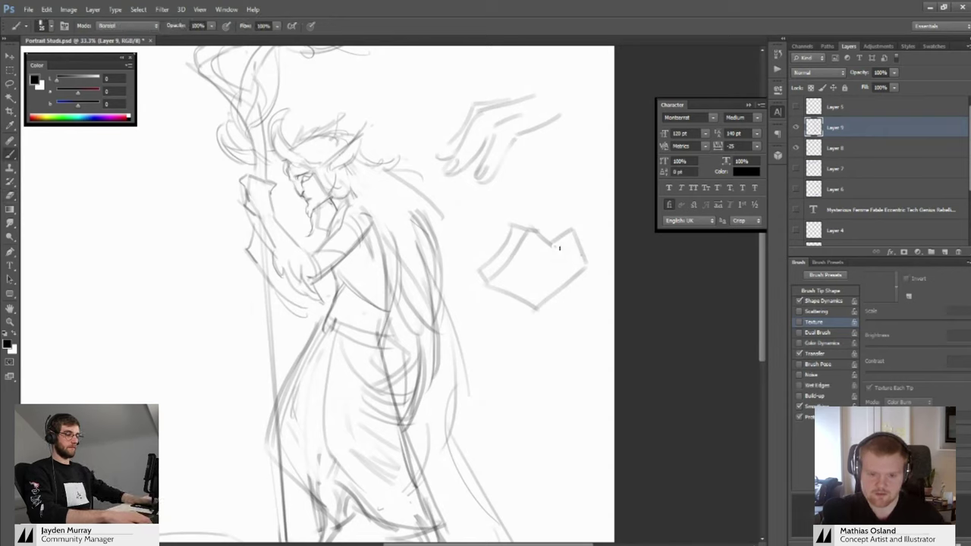
left_click_drag(554, 247, 575, 232)
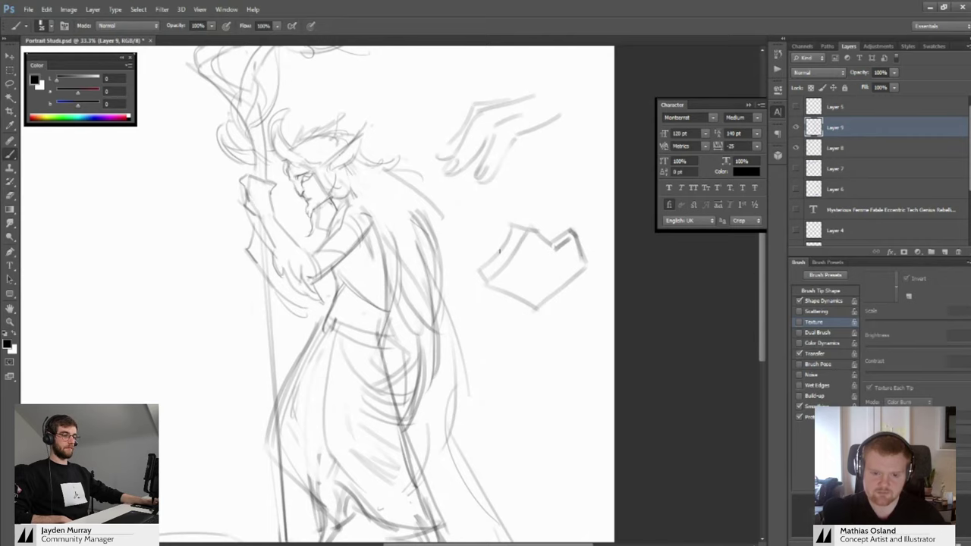
left_click_drag(506, 275, 563, 310)
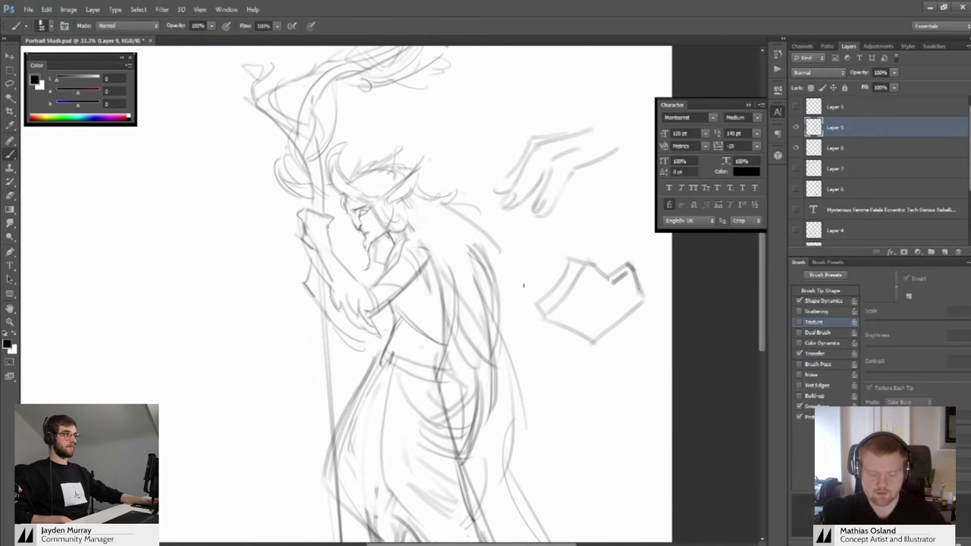
left_click_drag(523, 286, 601, 320)
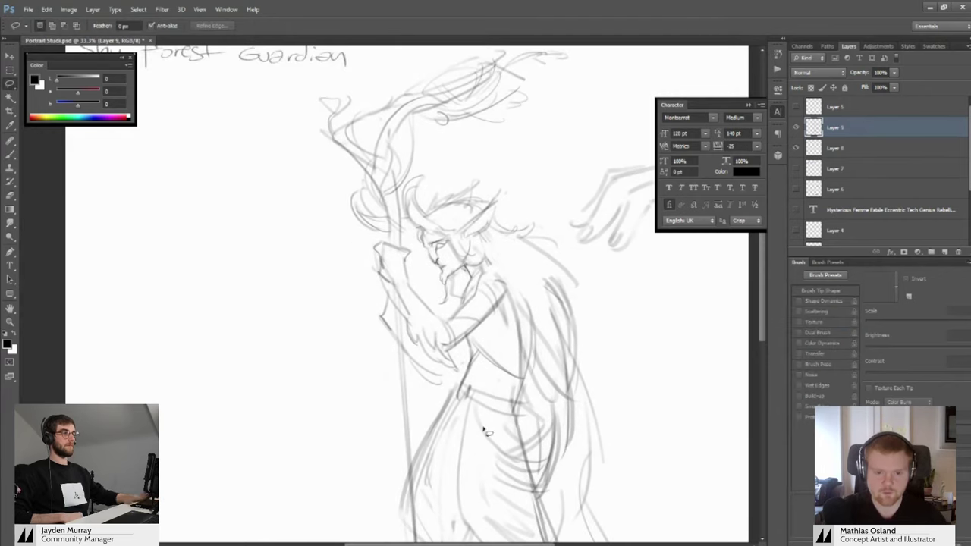
Refine the near upper arm and the torso's front contour beneath it
left_click(501, 242, "ctrl")
left_click_drag(508, 250, 528, 315)
left_click_drag(522, 310, 507, 295)
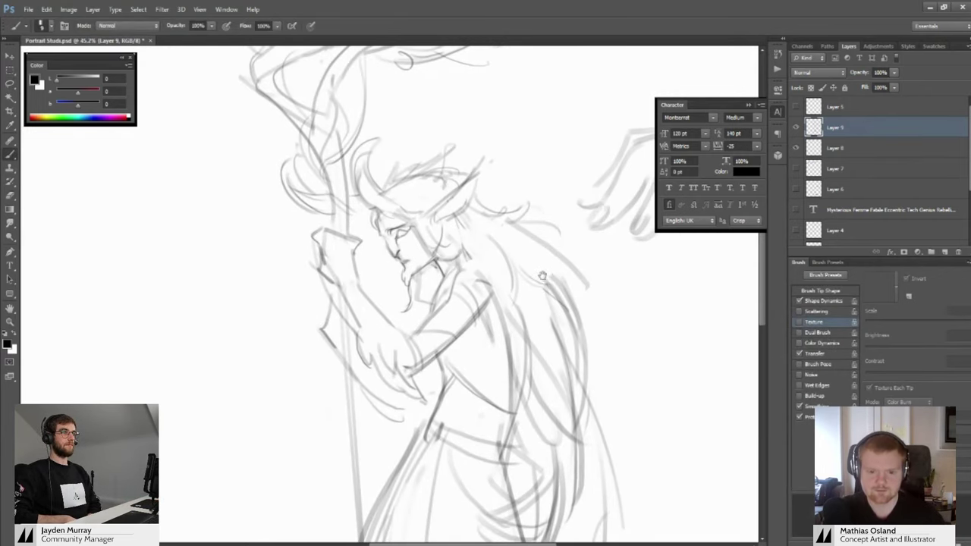
mouse_move(531, 263)
left_mouse_down()
mouse_move(518, 264)
mouse_move(520, 251)
left_mouse_up()
left_click_drag(468, 253, 500, 264)
scroll(480, 285, "down", 3)
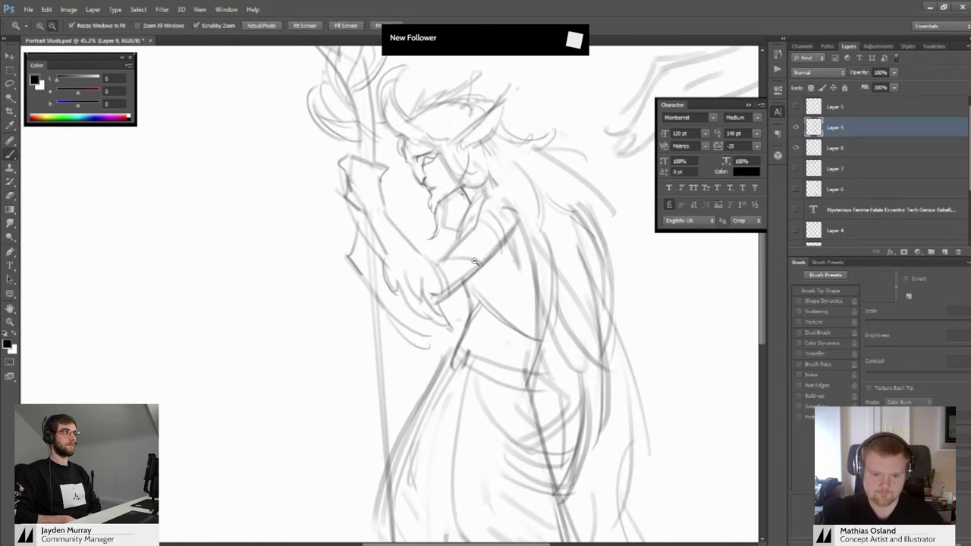
key("b")
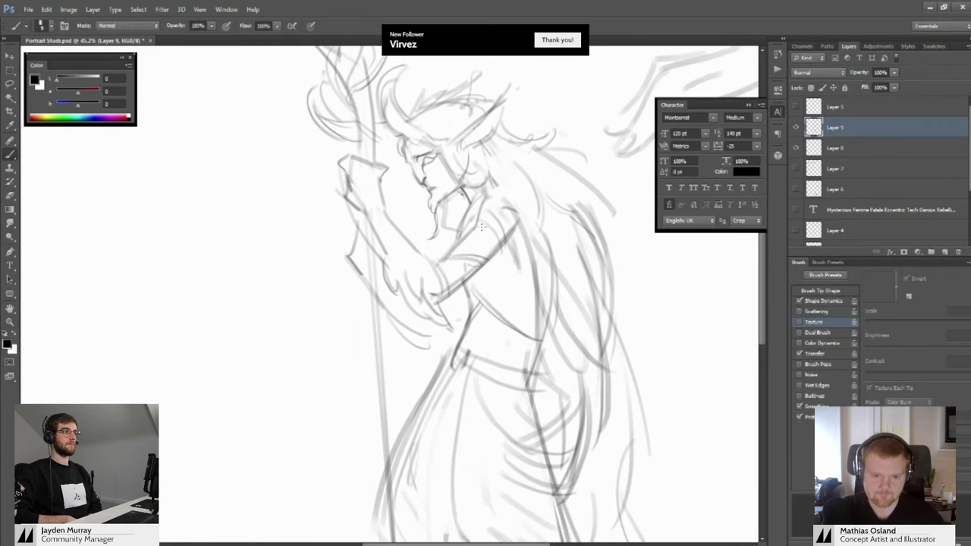
left_click_drag(482, 223, 468, 246)
left_click_drag(469, 311, 452, 257)
left_click_drag(449, 324, 450, 225)
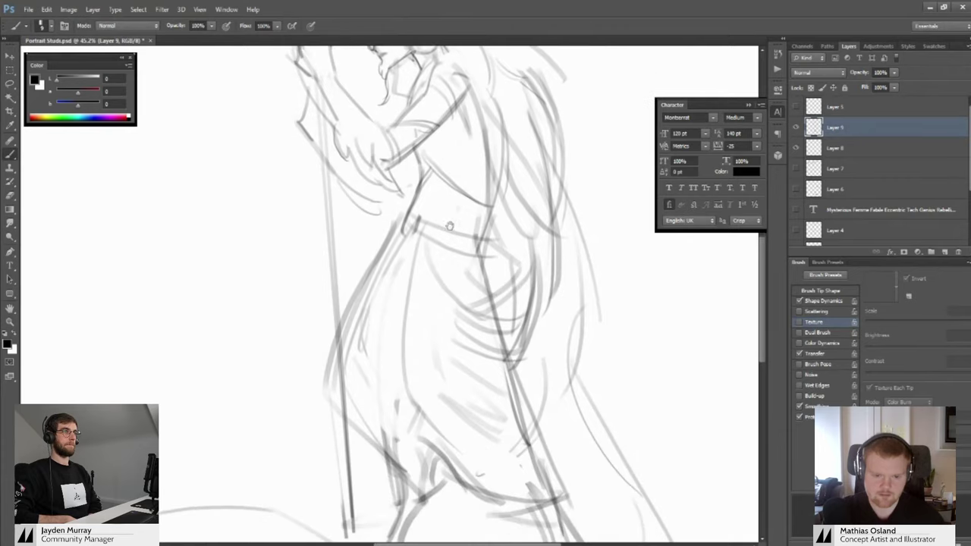
Draw the upper and lower edges of the waist belt and add a hooked fold to the skirt's front edge
left_click(438, 281, "alt")
key("b")
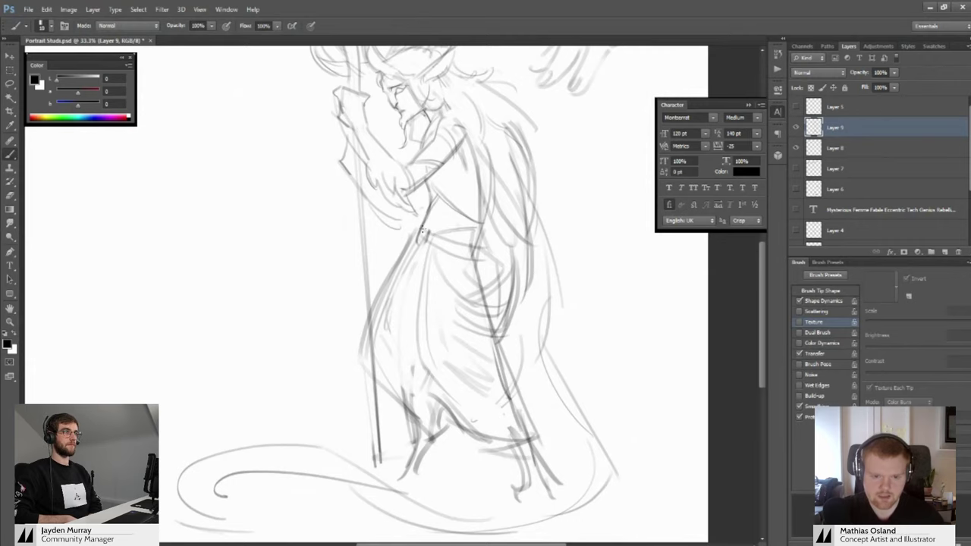
mouse_move(419, 241)
left_mouse_down()
mouse_move(478, 243)
mouse_move(476, 259)
left_mouse_up()
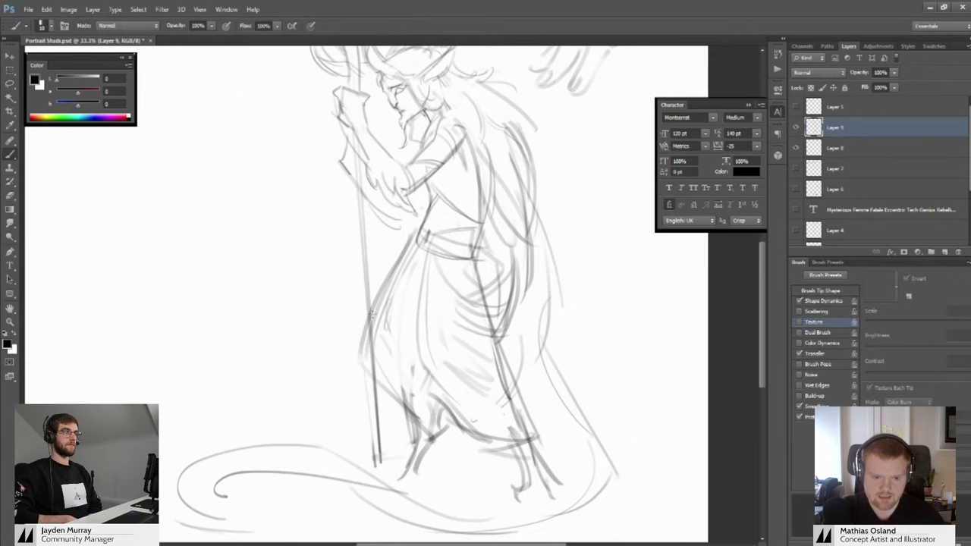
left_click_drag(368, 326, 354, 368)
left_click_drag(468, 316, 453, 350)
Fade out the rough drapery lines at the hip below the belt with an enlarged eraser
key("e")
mouse_move(438, 296)
left_mouse_down()
mouse_move(485, 318)
mouse_move(470, 341)
mouse_move(448, 334)
mouse_move(442, 313)
mouse_move(488, 338)
left_mouse_up()
key("bracketright")
key("bracketright")
key("bracketright")
key("bracketright")
key("bracketright")
key("bracketright")
key("bracketright")
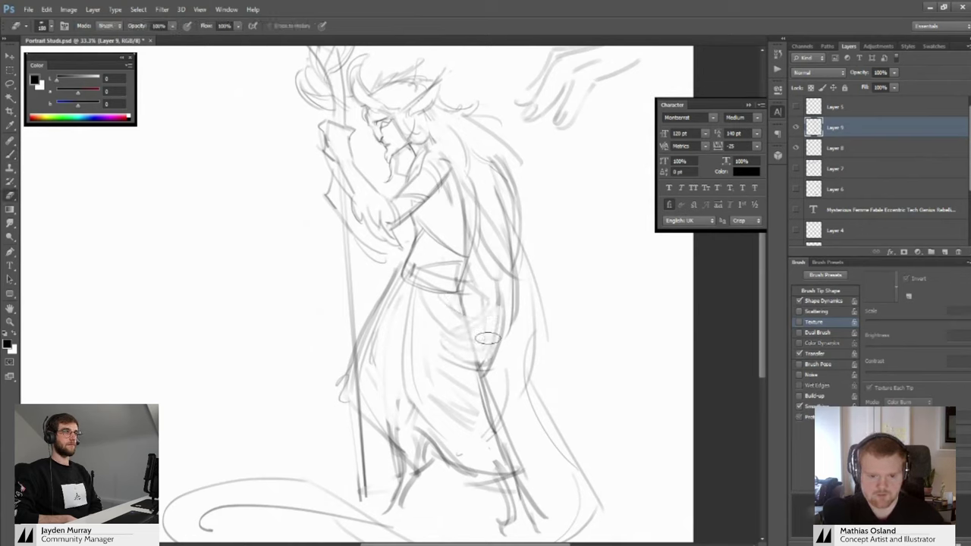
Sketch a knotted sash with loops at the back of the hip, joined to the belt
key("b")
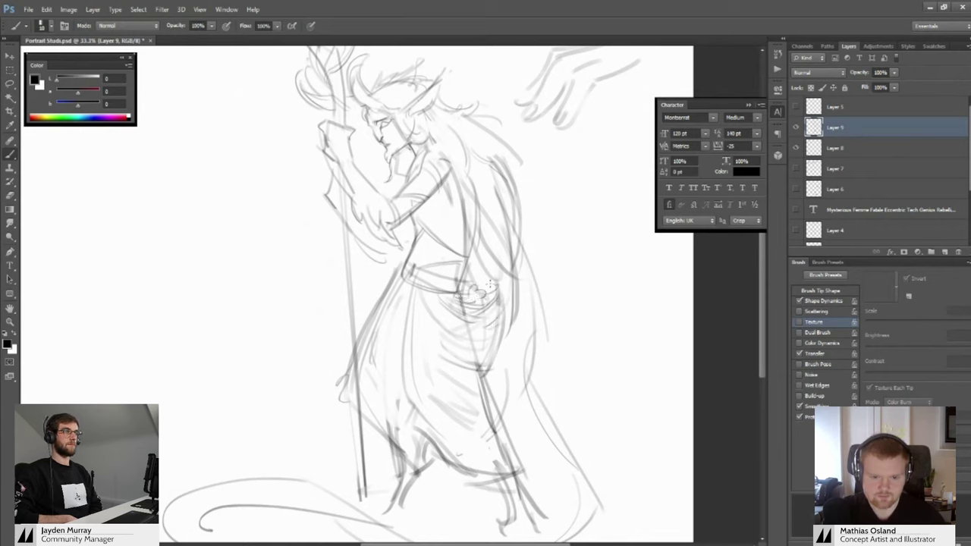
left_click_drag(496, 285, 465, 293)
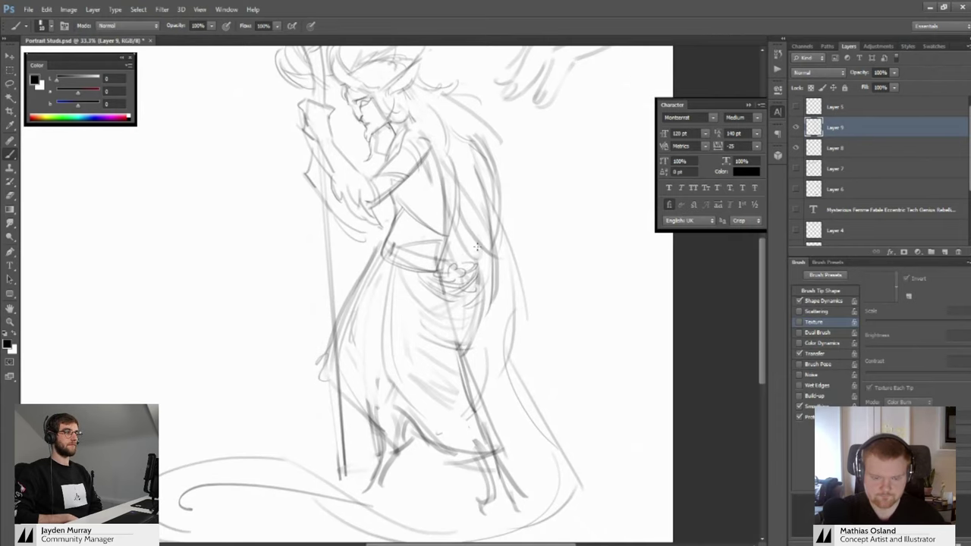
mouse_move(463, 254)
left_mouse_down()
mouse_move(495, 254)
mouse_move(448, 252)
mouse_move(496, 253)
mouse_move(468, 242)
left_mouse_up()
key("ctrl+space")
mouse_move(463, 255)
left_mouse_down()
mouse_move(478, 242)
mouse_move(472, 334)
left_mouse_up()
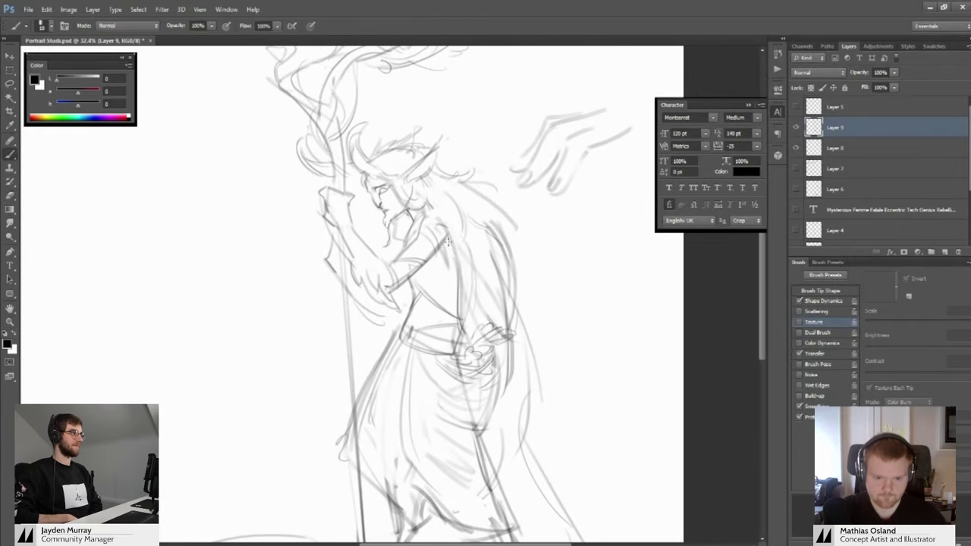
Draw contour lines down the torso's side from the shoulder and add a light stroke in front of the waist
left_click_drag(448, 244, 452, 317)
left_click_drag(448, 264, 460, 324)
key("space")
mouse_move(444, 301)
left_mouse_down()
mouse_move(472, 291)
mouse_move(404, 349)
left_mouse_up()
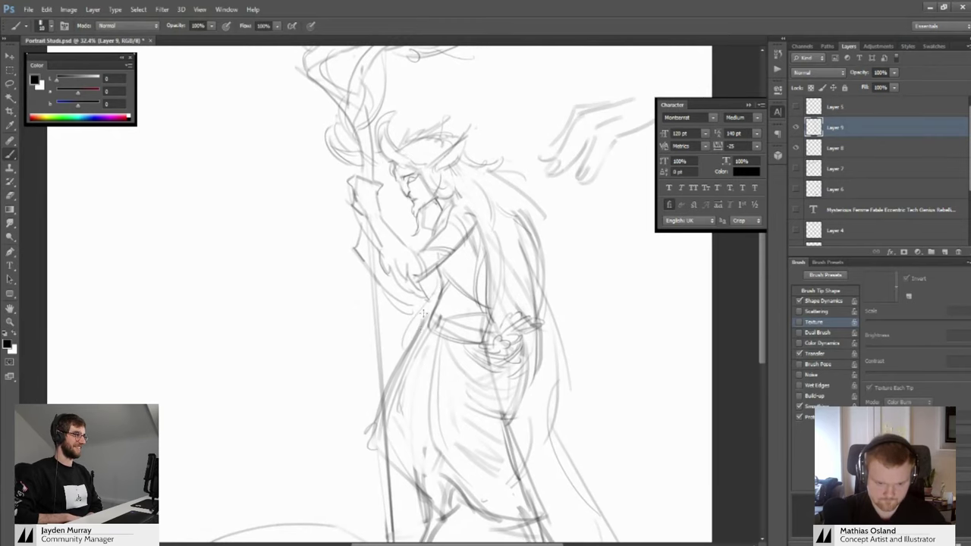
left_click_drag(423, 313, 409, 348)
Darken and reshape the goatee's curved strand below the chin
key("space")
mouse_move(428, 199)
left_mouse_down()
mouse_move(388, 224)
mouse_move(434, 296)
mouse_move(454, 280)
mouse_move(496, 301)
mouse_move(459, 283)
mouse_move(481, 323)
left_mouse_up()
key("ctrl+space")
key("space")
key("e")
key("b")
mouse_move(437, 268)
left_mouse_down()
mouse_move(478, 323)
mouse_move(425, 294)
mouse_move(448, 294)
mouse_move(452, 280)
left_mouse_up()
key("ctrl+space")
key("space")
key("ctrl+space")
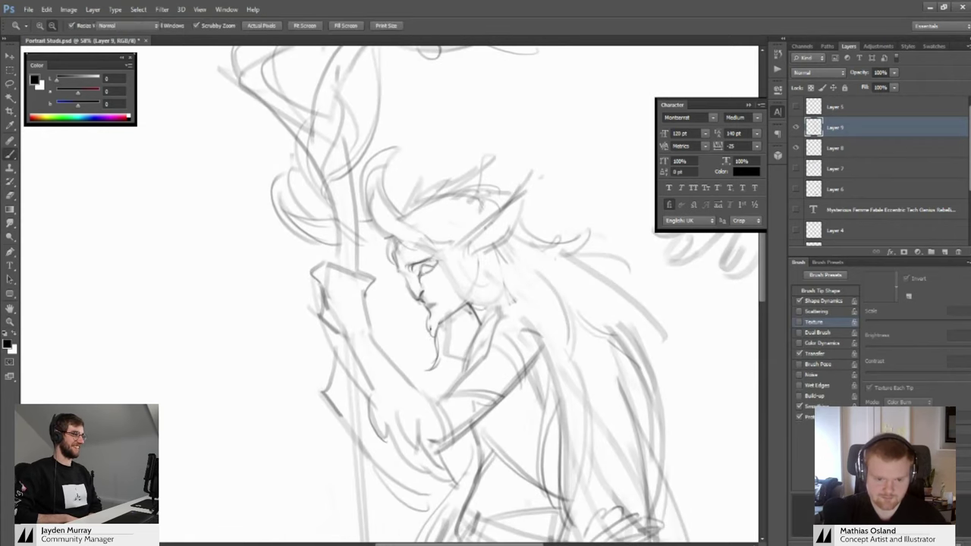
left_click_drag(438, 328, 426, 370)
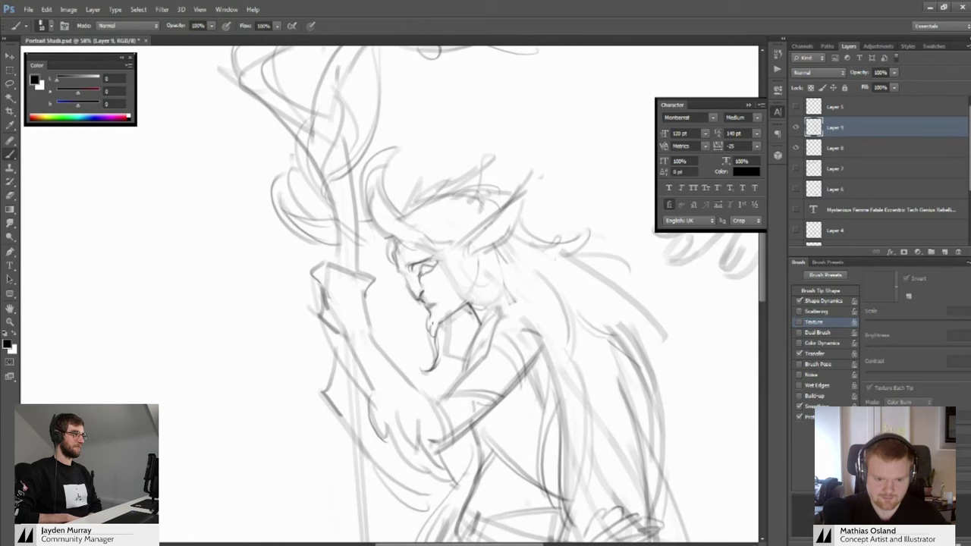
Refine the brow, nose and mouth lines of the guardian's face with a smaller brush
key("ctrl+space")
left_click_drag(413, 259, 458, 259)
key("space")
left_click_drag(425, 289, 420, 276)
key("bracketleft")
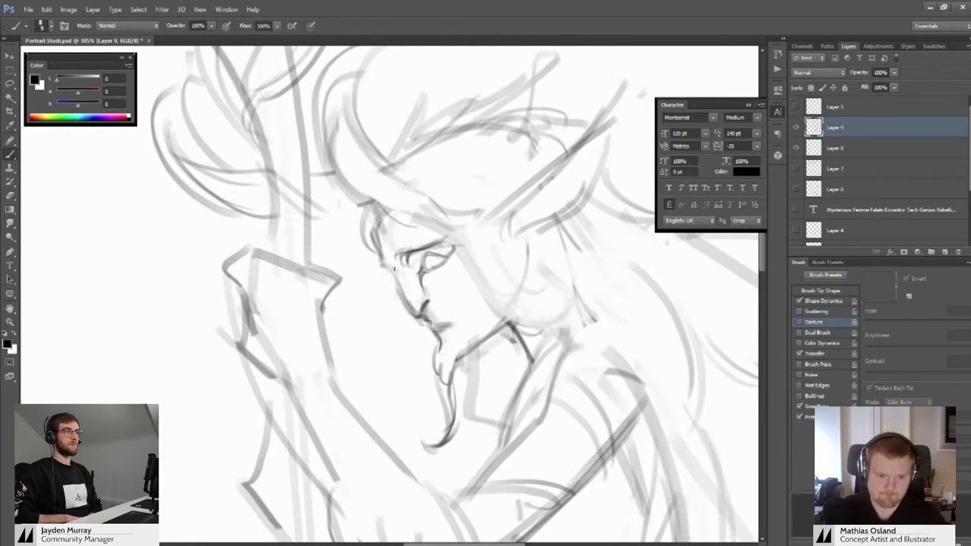
key("z")
scroll(396, 268, "down", 4)
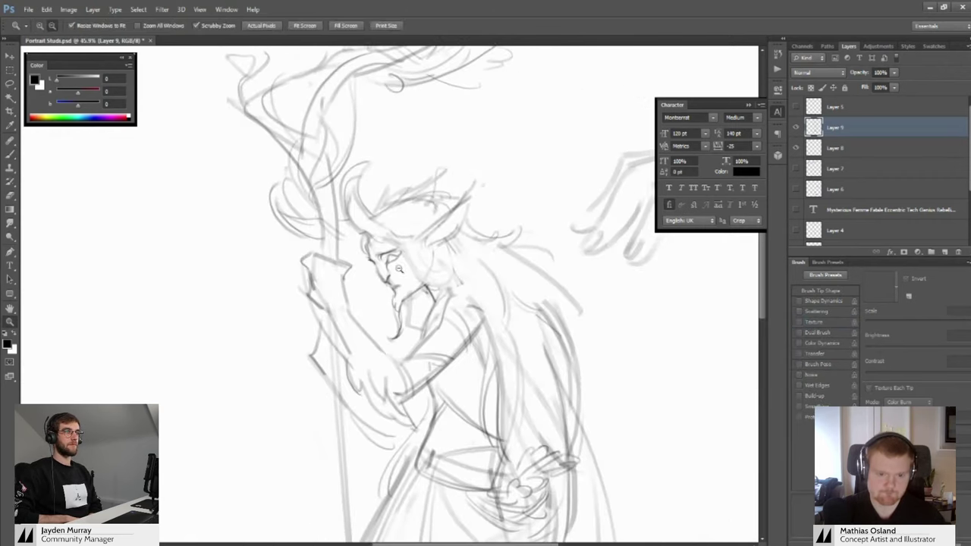
scroll(398, 269, "up", 3)
key("b")
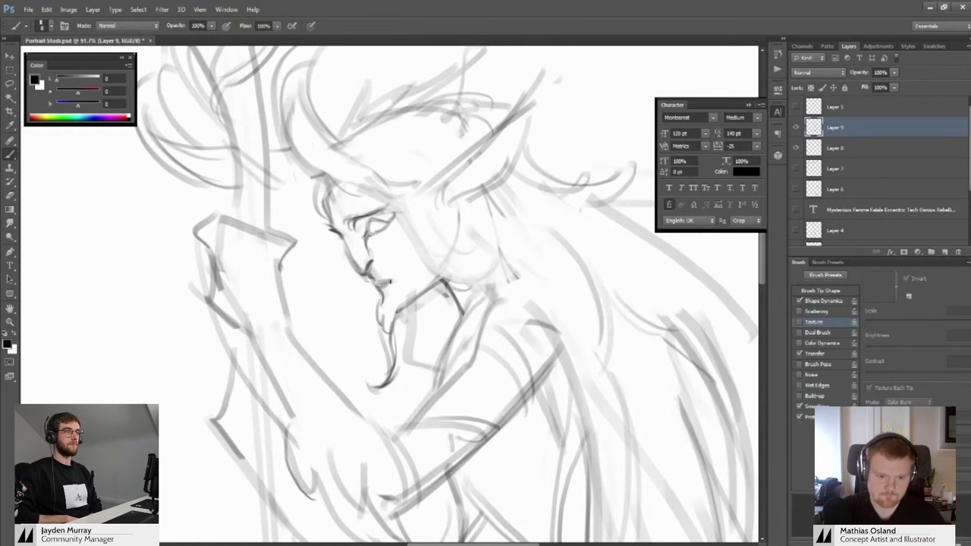
scroll(394, 262, "down", 2)
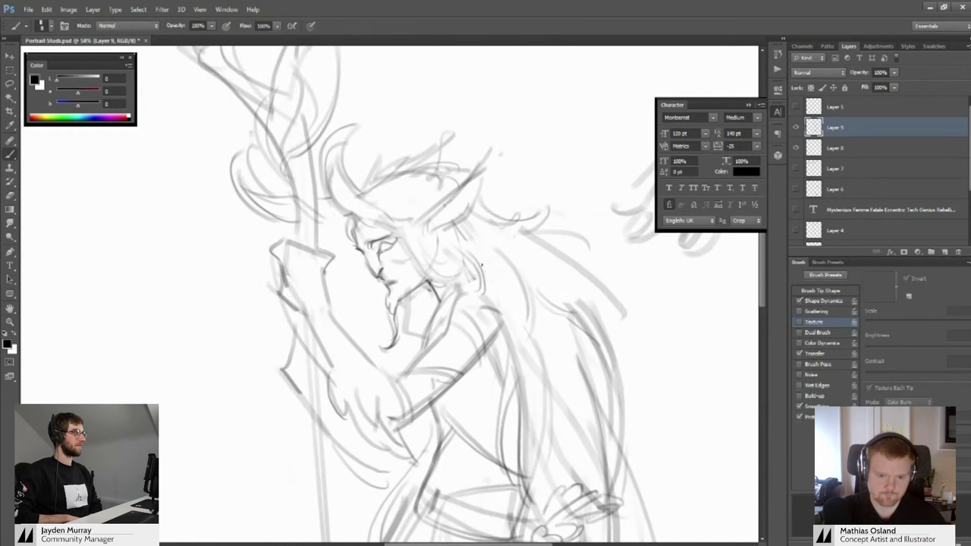
Darken the upturned hair lock behind the ear and partly erase the rough strand beside it
mouse_move(480, 264)
left_mouse_down()
mouse_move(459, 227)
mouse_move(417, 234)
mouse_move(433, 238)
mouse_move(435, 206)
mouse_move(490, 229)
left_mouse_up()
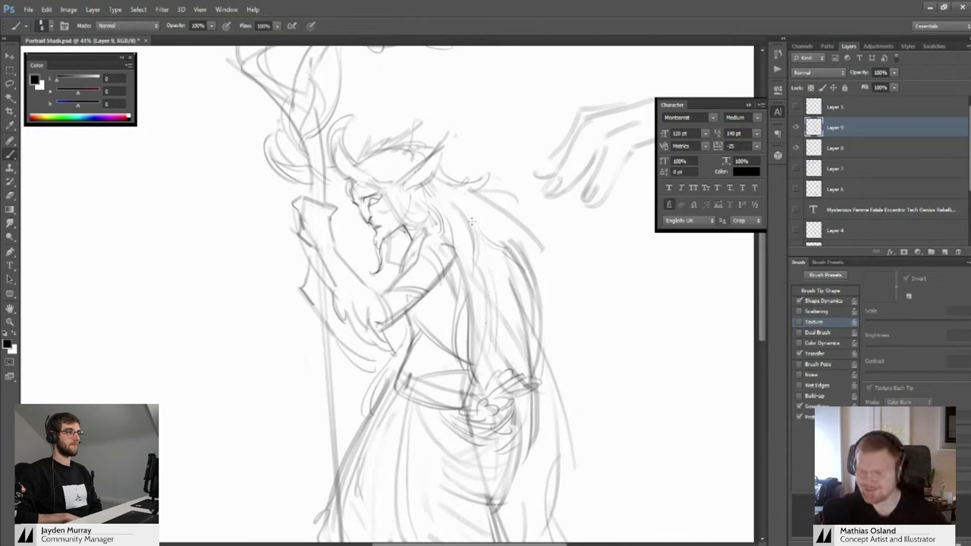
mouse_move(491, 266)
left_mouse_down()
mouse_move(455, 247)
mouse_move(494, 245)
left_mouse_up()
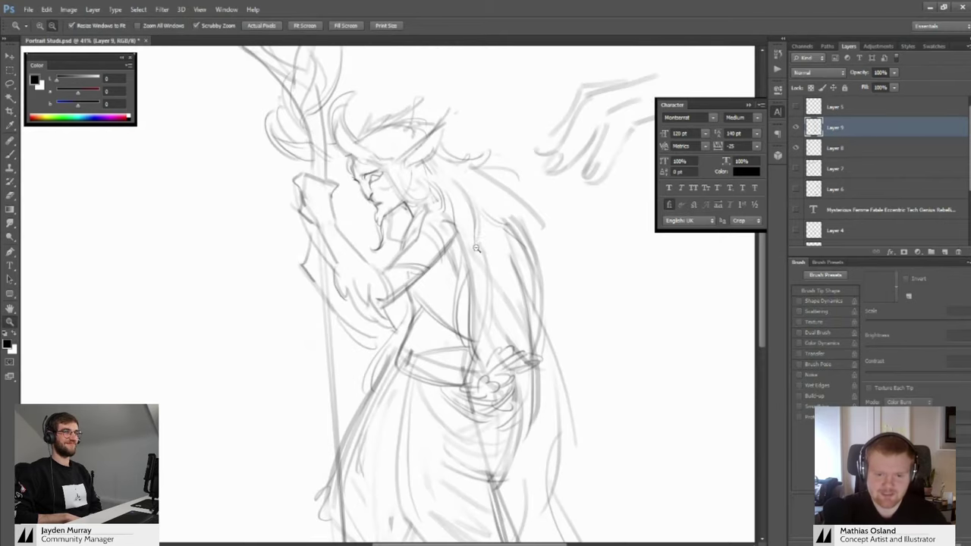
scroll(486, 241, "up", 3)
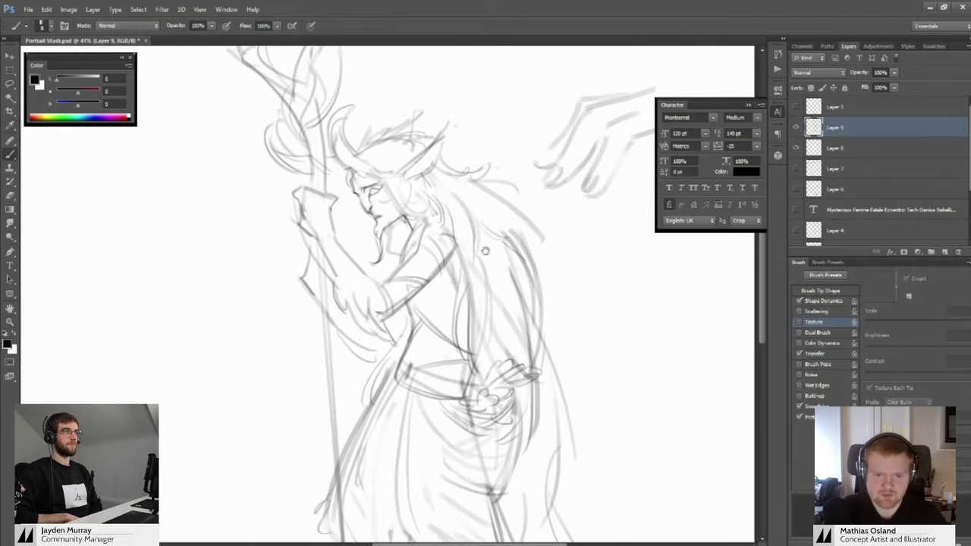
key("ctrl+z")
left_click_drag(454, 209, 488, 201)
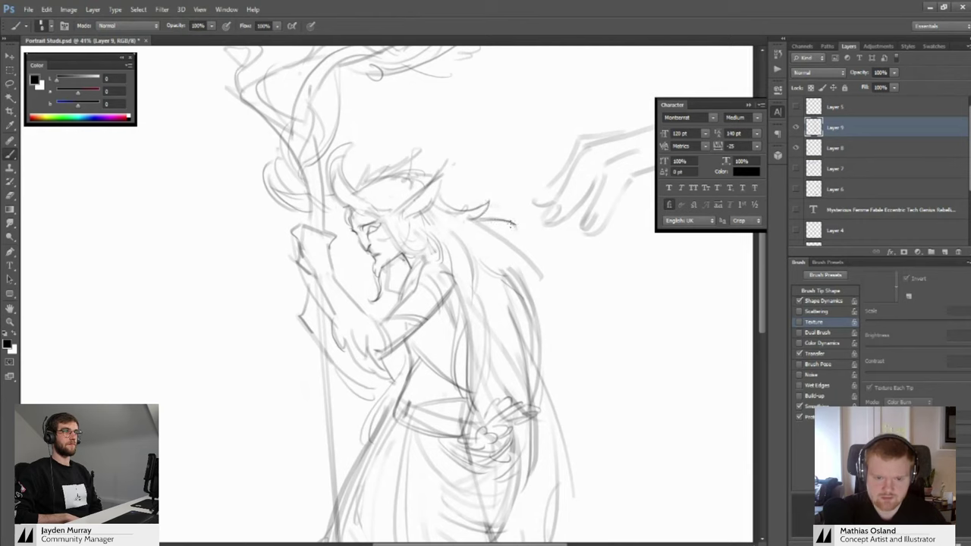
key("e")
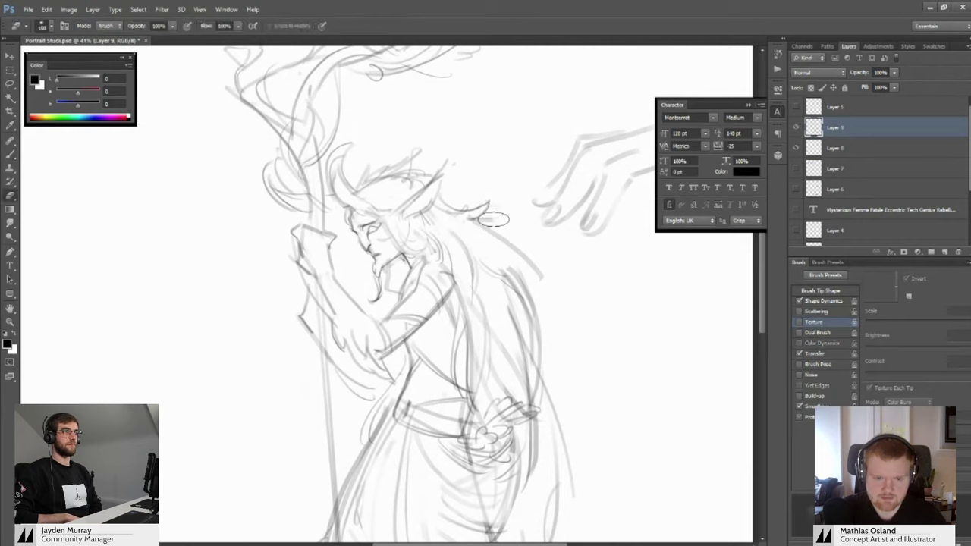
key("b")
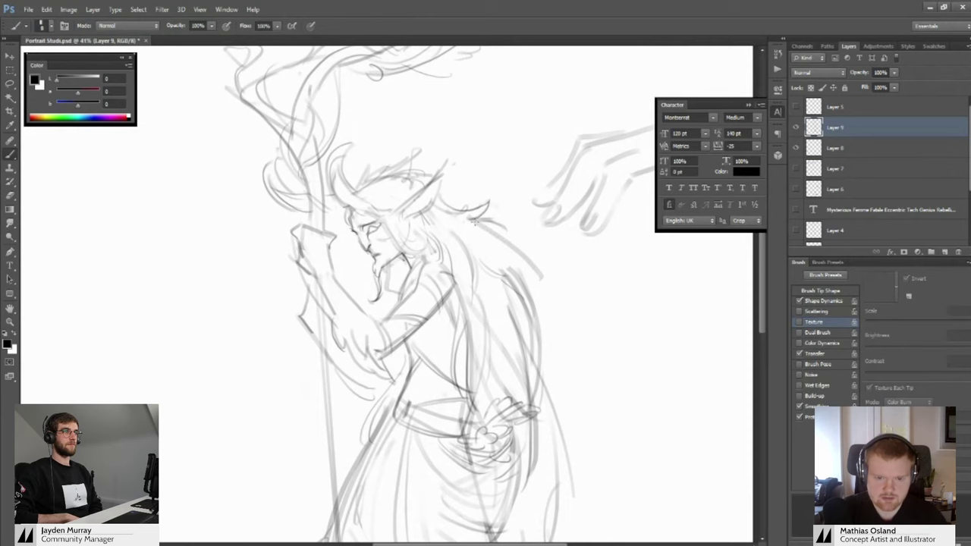
Strengthen the outer contour of the long hair over the hunched back down to the sash
left_click_drag(498, 238, 540, 297)
key("ctrl+z")
mouse_move(514, 267)
left_mouse_down()
mouse_move(539, 318)
mouse_move(539, 392)
left_mouse_up()
left_click_drag(509, 412, 495, 282)
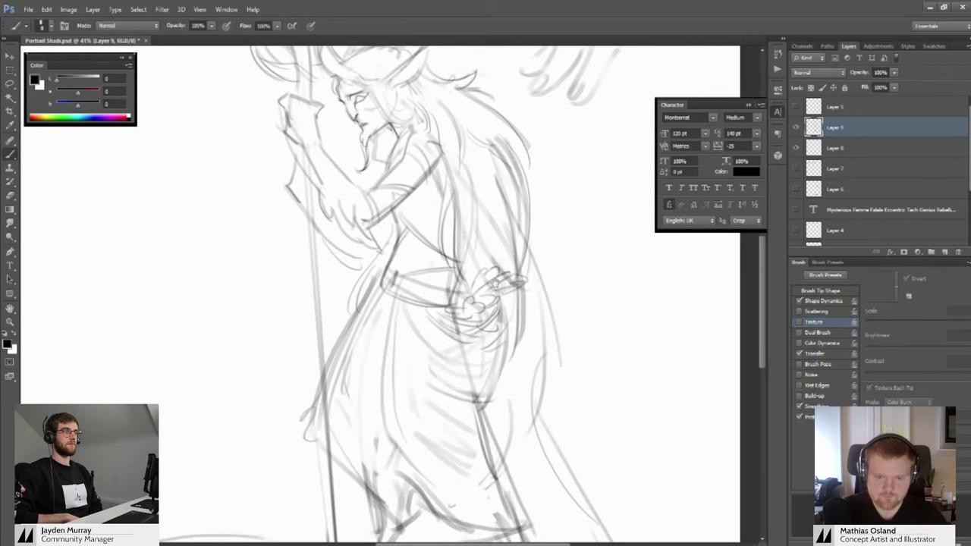
Erase the rough lines inside the hair on the back and redraw lighter strands flowing down to the sash
key("e")
mouse_move(496, 162)
left_mouse_down()
mouse_move(495, 222)
mouse_move(509, 283)
left_mouse_up()
left_click_drag(485, 195, 517, 279)
key("b")
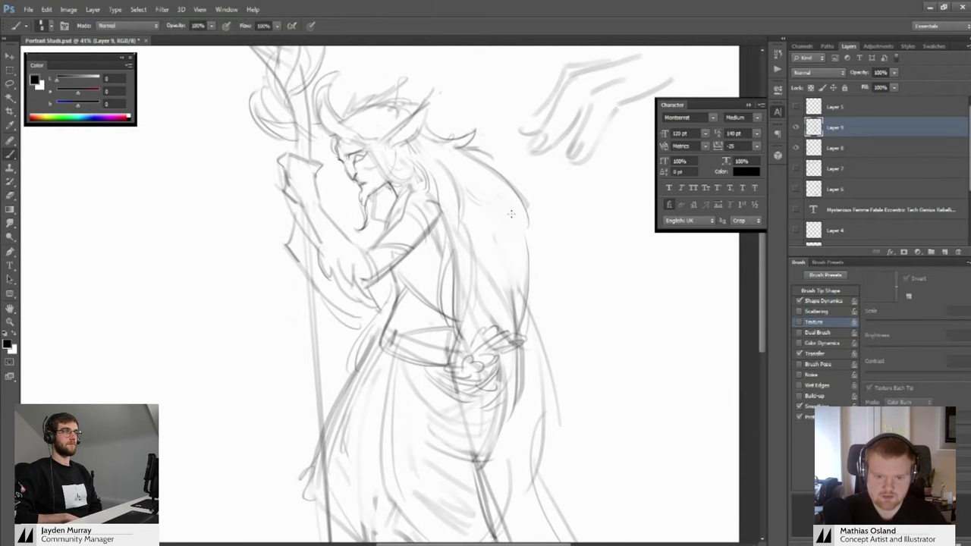
left_click_drag(512, 215, 526, 322)
left_click_drag(464, 261, 514, 323)
Clean up the lines around the horn with a smaller eraser and draw curved ridges across it
left_click_drag(426, 162, 451, 140)
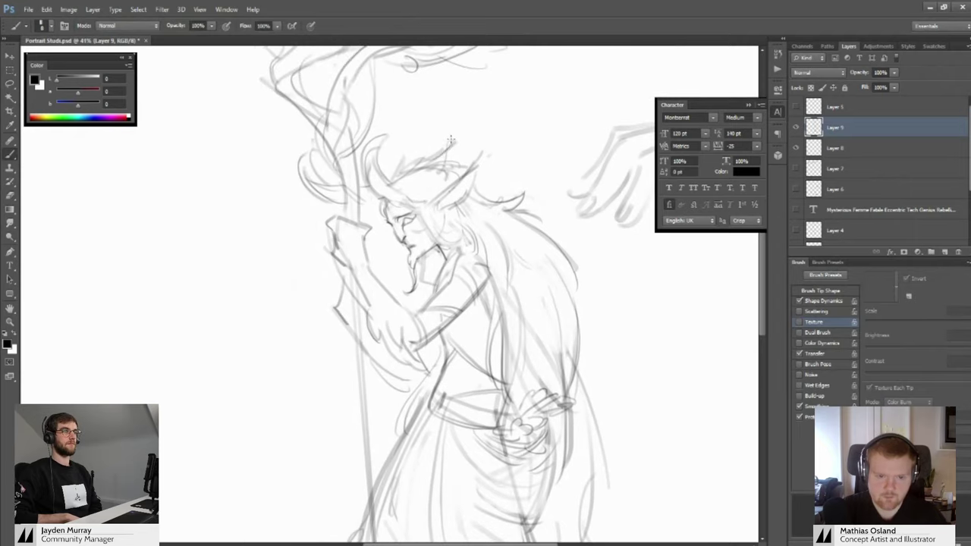
scroll(440, 171, "up", 1)
scroll(440, 172, "left", 1)
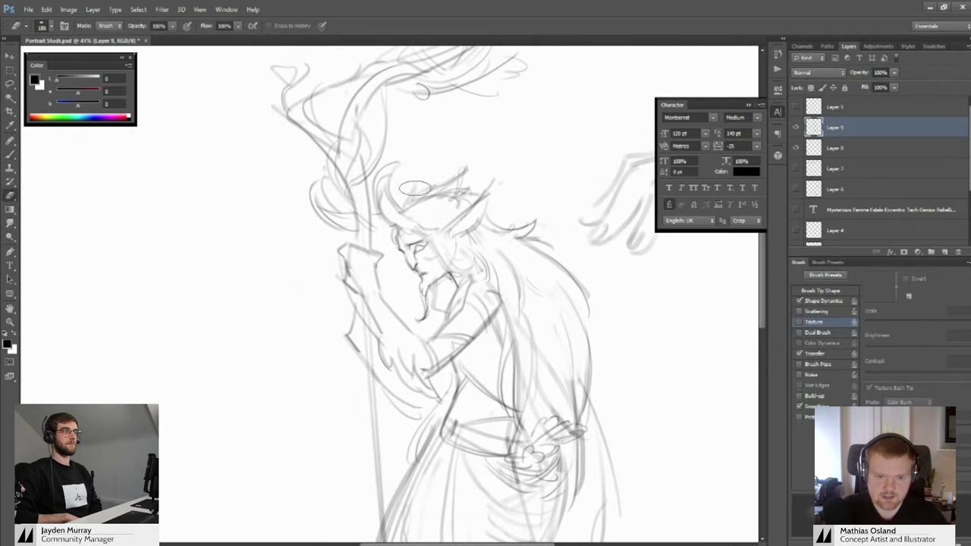
key("e")
scroll(456, 188, "up", 2)
scroll(455, 188, "left", 2)
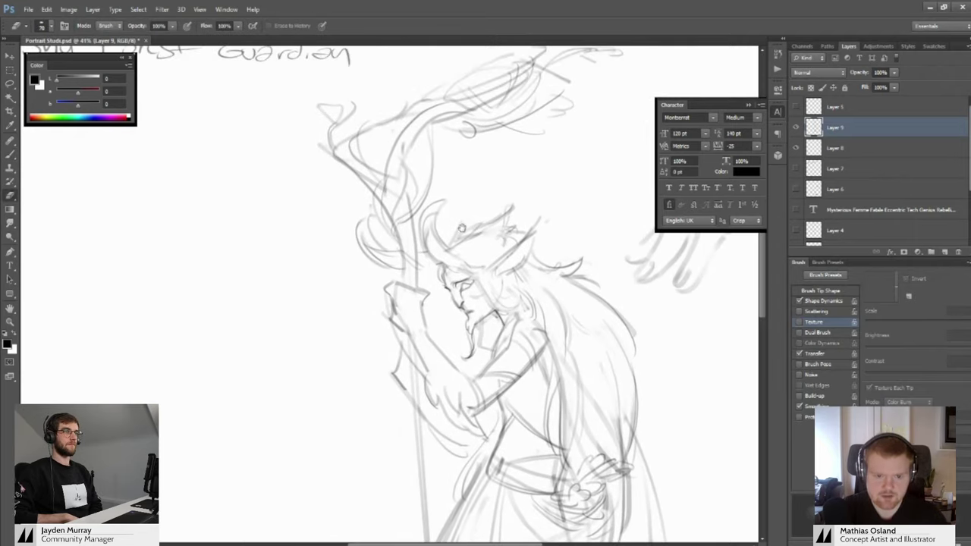
key("b")
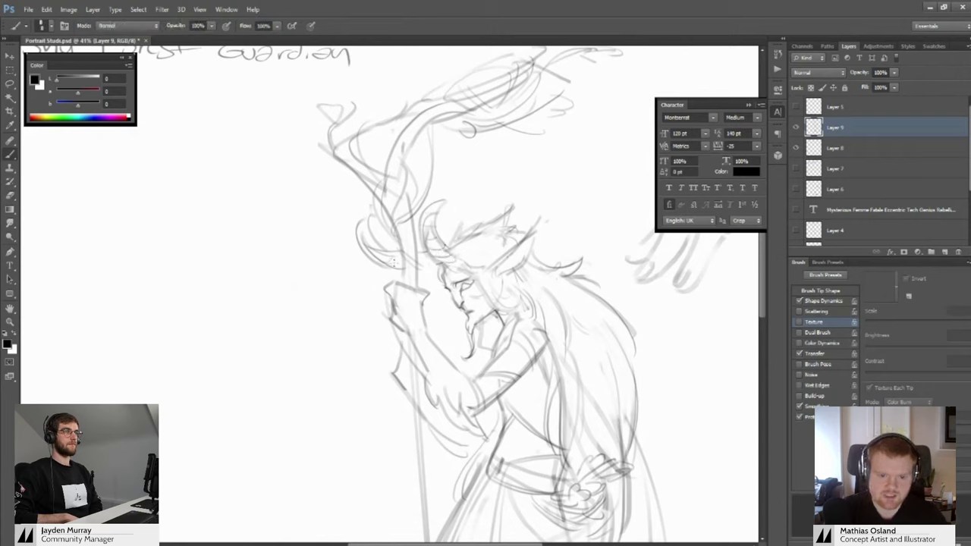
Add short jagged strokes along the forearm and at the elbow
scroll(474, 265, "down", 4)
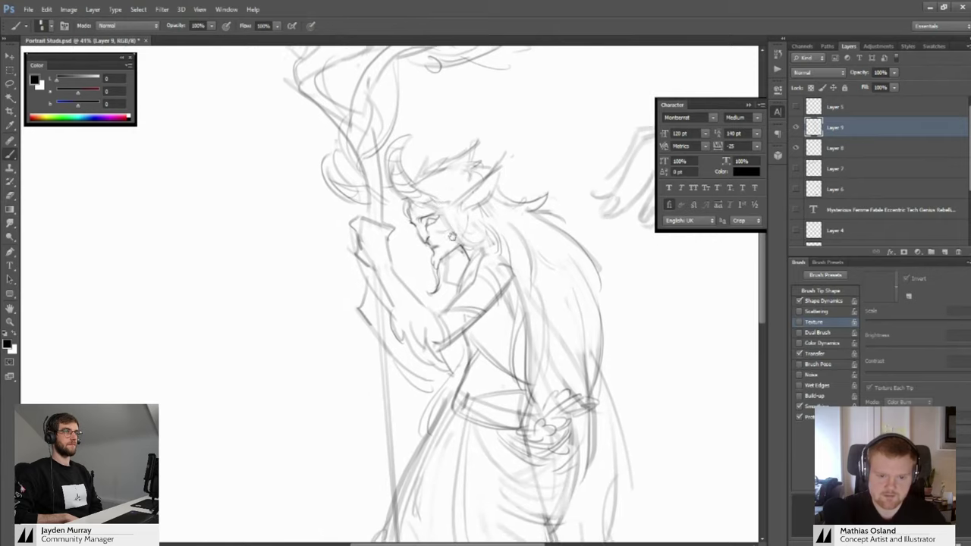
left_click_drag(394, 221, 425, 288)
left_click_drag(465, 313, 360, 370)
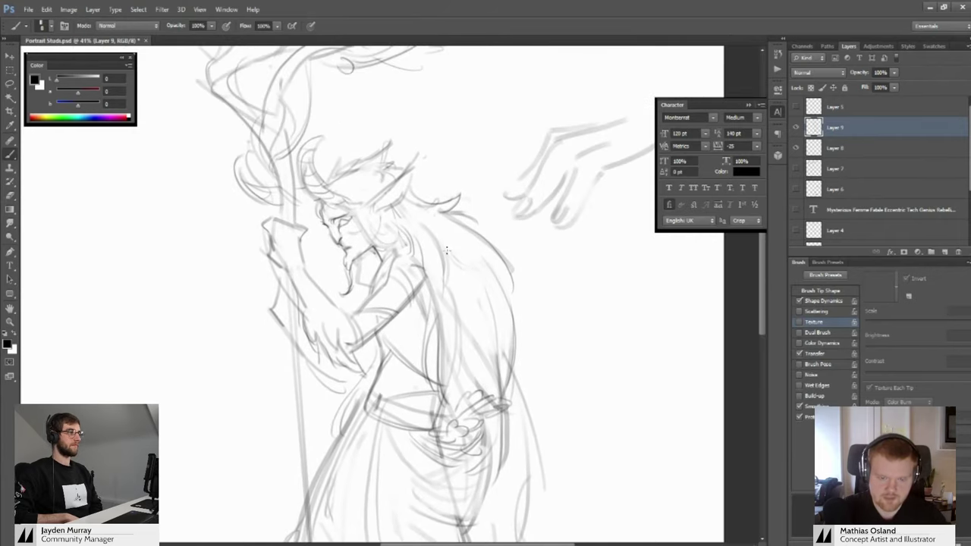
Sketch thin zigzag braids among the hair strands running down the back
left_click_drag(454, 255, 482, 324)
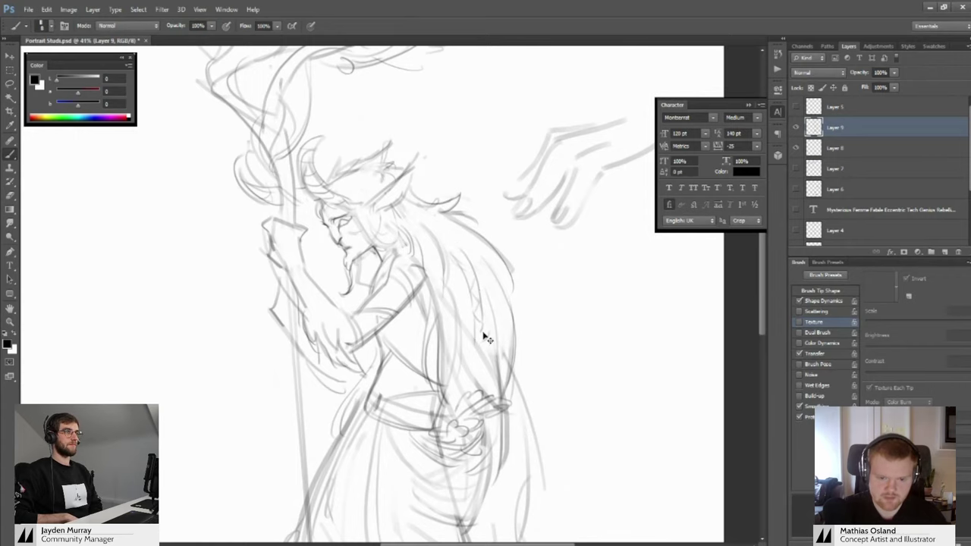
scroll(470, 278, "down", 2)
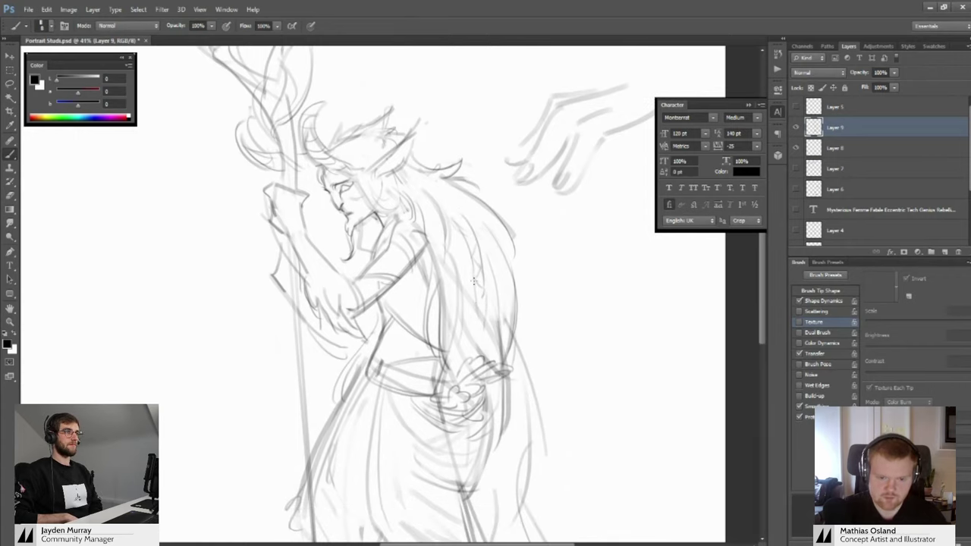
scroll(474, 281, "up", 2)
scroll(474, 281, "left", 1)
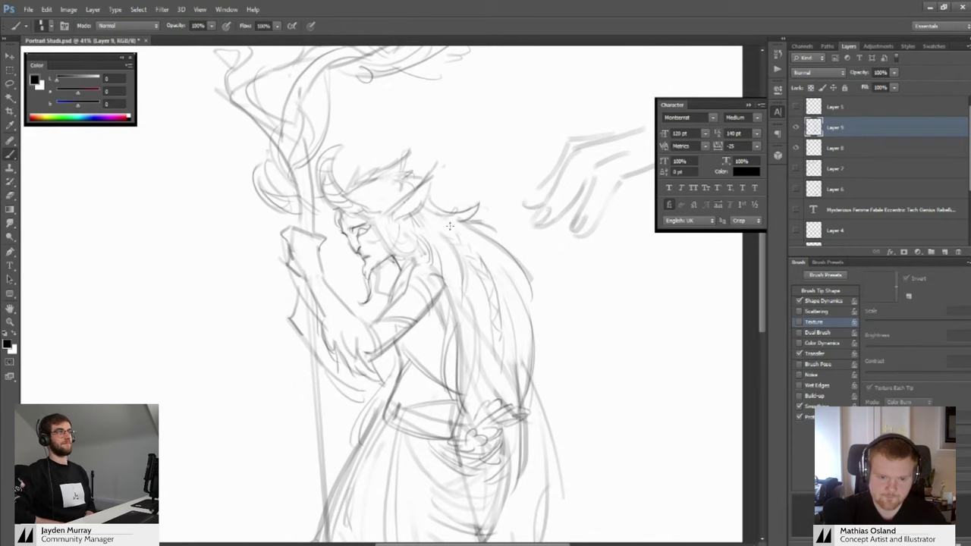
mouse_move(495, 279)
left_mouse_down()
mouse_move(473, 194)
mouse_move(483, 281)
left_mouse_up()
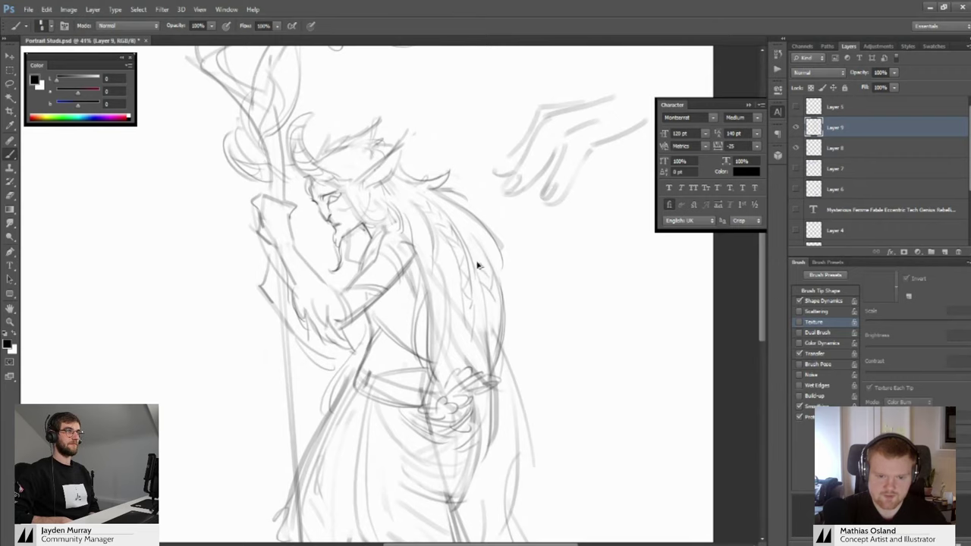
scroll(477, 260, "up", 2)
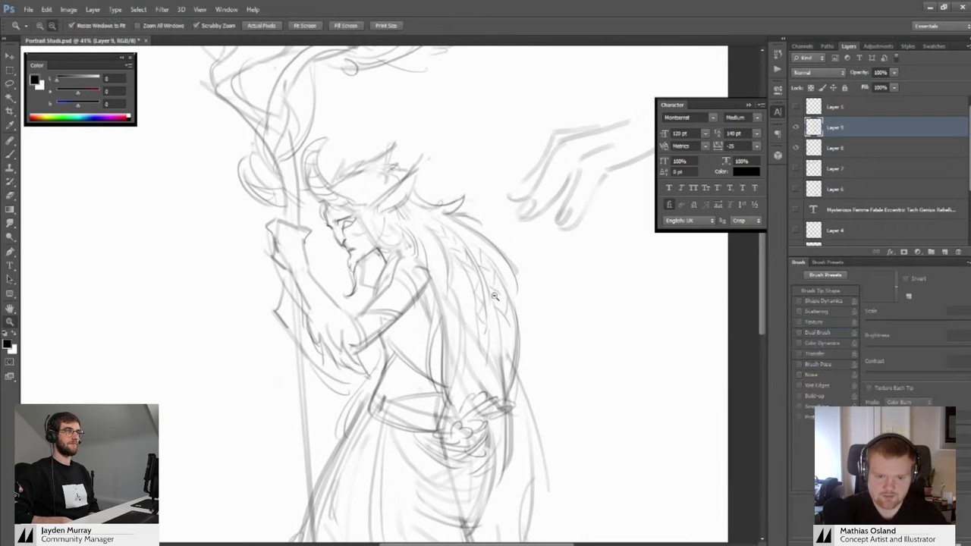
Add contour lines to the long trailing shape behind the legs
left_click_drag(493, 296, 477, 210)
mouse_move(479, 254)
left_mouse_down()
mouse_move(503, 258)
mouse_move(446, 263)
mouse_move(441, 251)
left_mouse_up()
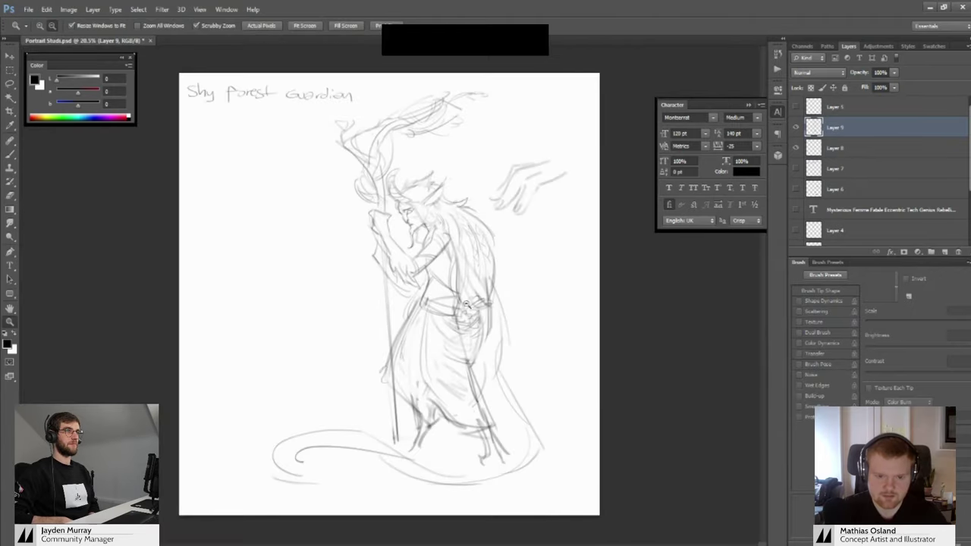
left_click_drag(388, 292, 449, 292)
mouse_move(471, 311)
left_mouse_down()
mouse_move(429, 299)
mouse_move(400, 215)
left_mouse_up()
left_click_drag(486, 352, 508, 377)
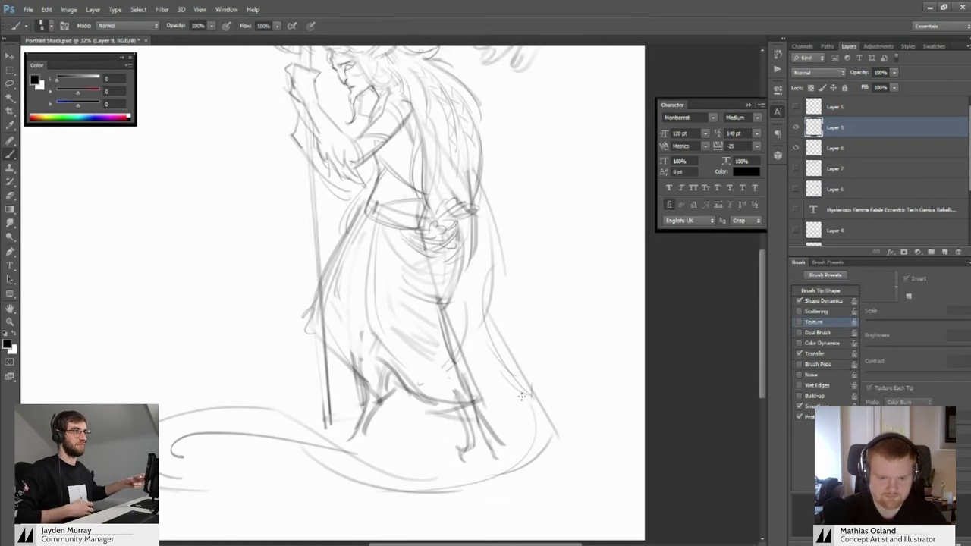
Erase the rough lines along the lower staff shaft where it overlaps the front of the skirt
mouse_move(431, 357)
left_mouse_down()
mouse_move(473, 358)
mouse_move(444, 420)
left_mouse_up()
key("e")
mouse_move(413, 380)
left_mouse_down()
mouse_move(427, 396)
mouse_move(455, 365)
left_mouse_up()
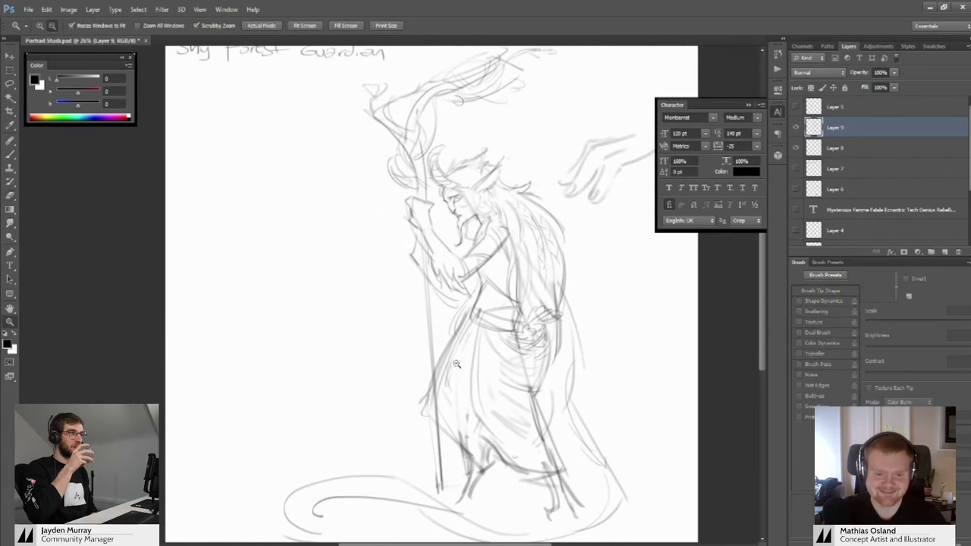
left_click_drag(428, 331, 439, 487)
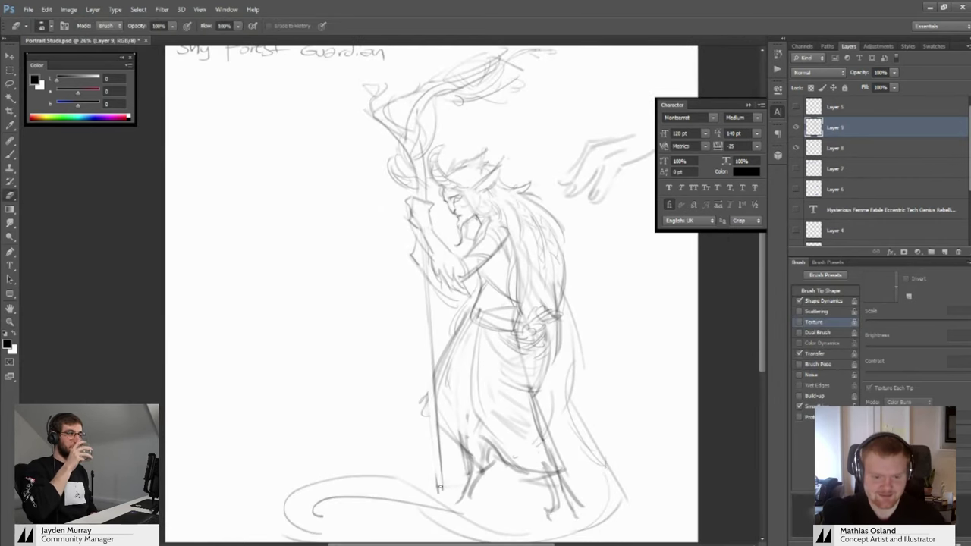
left_click_drag(424, 449, 418, 387)
key("b")
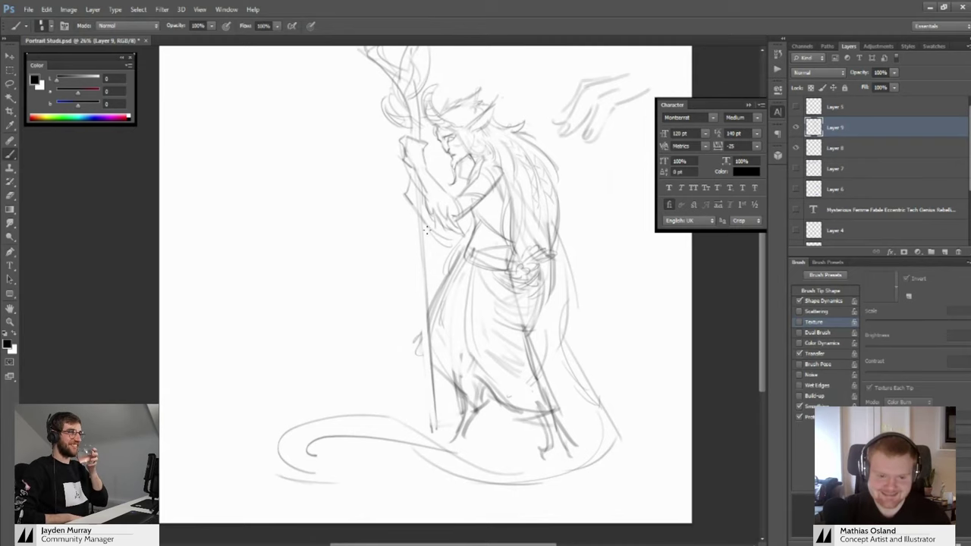
Redraw the staff's lower shaft with a widened, pointed base and add strokes at the curled end of the trailing shape
left_click_drag(421, 266, 429, 412)
key("ctrl+z")
mouse_move(420, 249)
left_mouse_down()
mouse_move(425, 417)
mouse_move(442, 451)
mouse_move(431, 431)
left_mouse_up()
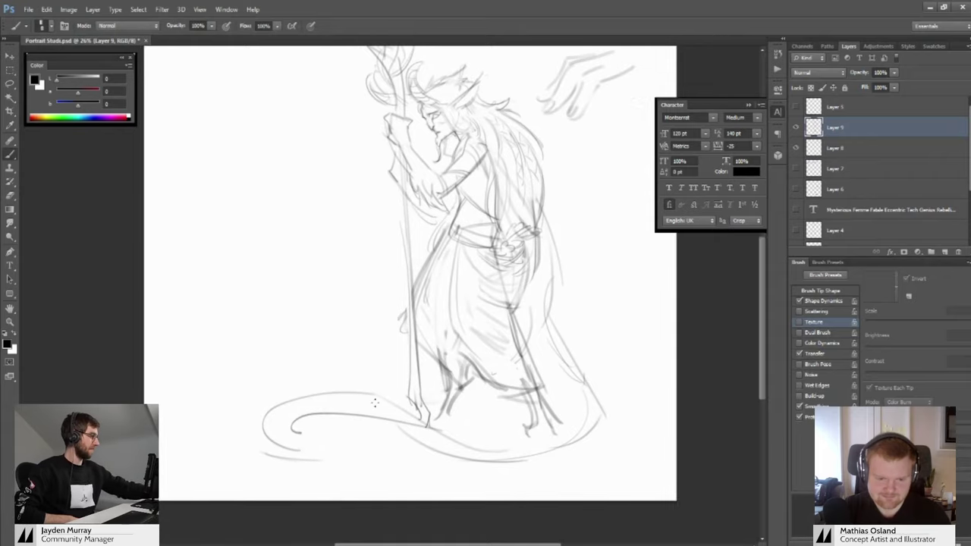
left_click_drag(279, 434, 289, 458)
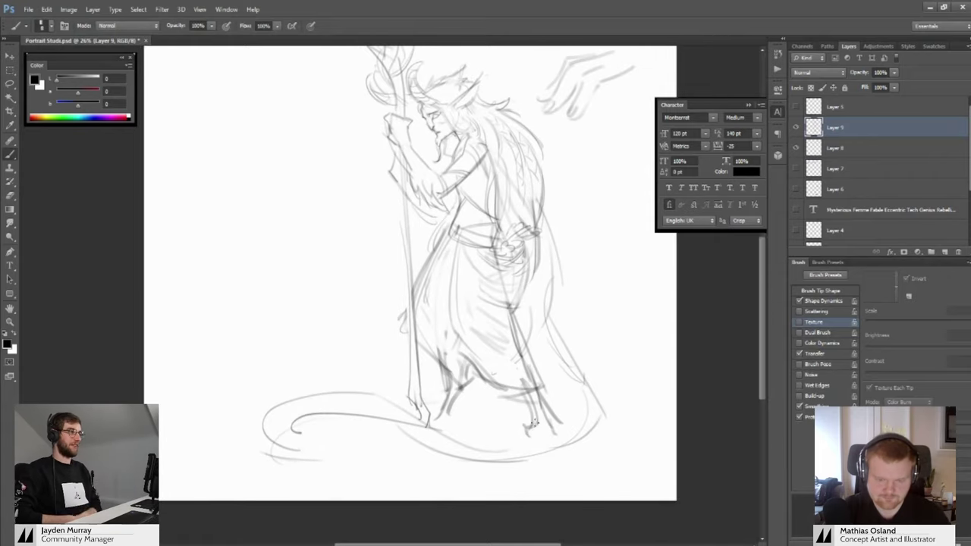
Clean up the rough lines around the figure's rear foot and redraw its ankle and pointed toes
scroll(533, 425, "up", 3)
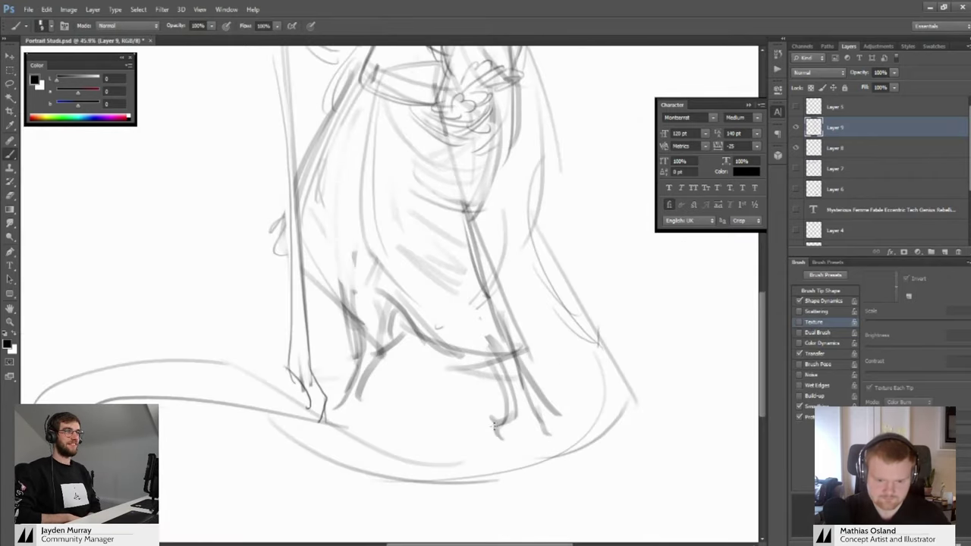
left_click_drag(513, 429, 495, 410)
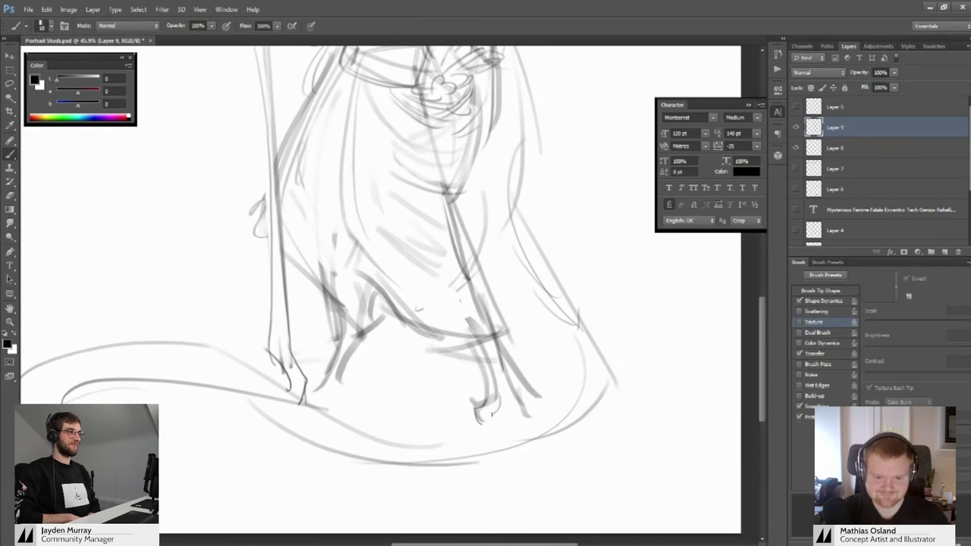
key("ctrl+z")
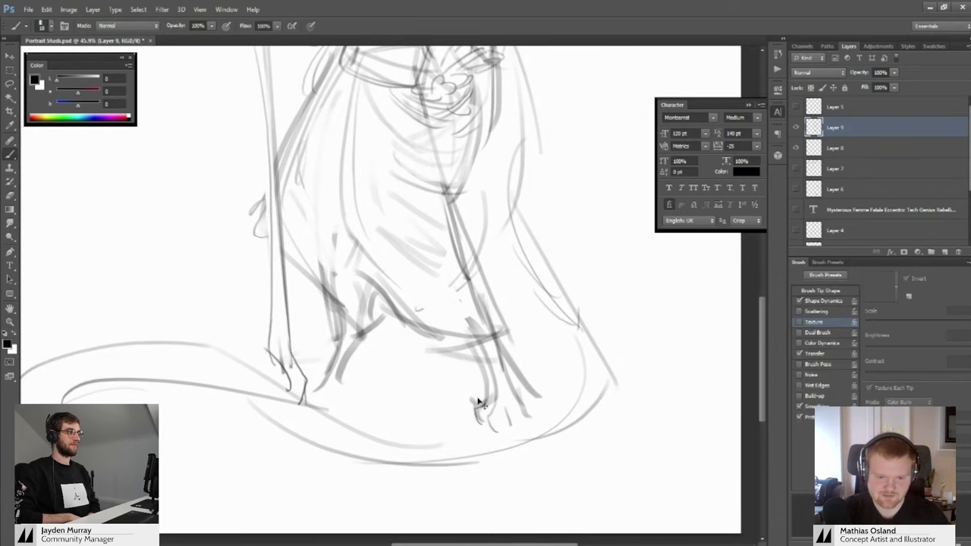
key("e")
mouse_move(498, 391)
left_mouse_down()
mouse_move(483, 348)
mouse_move(488, 357)
left_mouse_up()
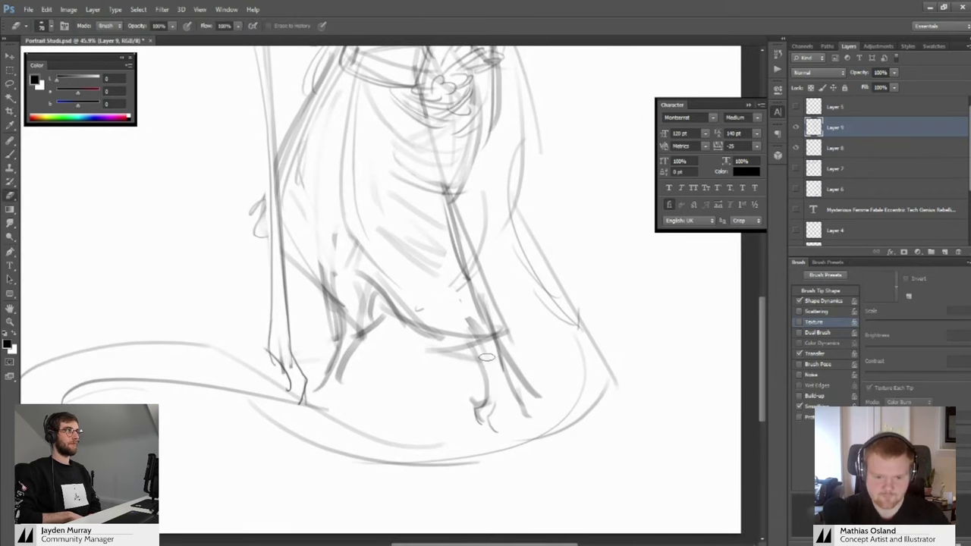
key("b")
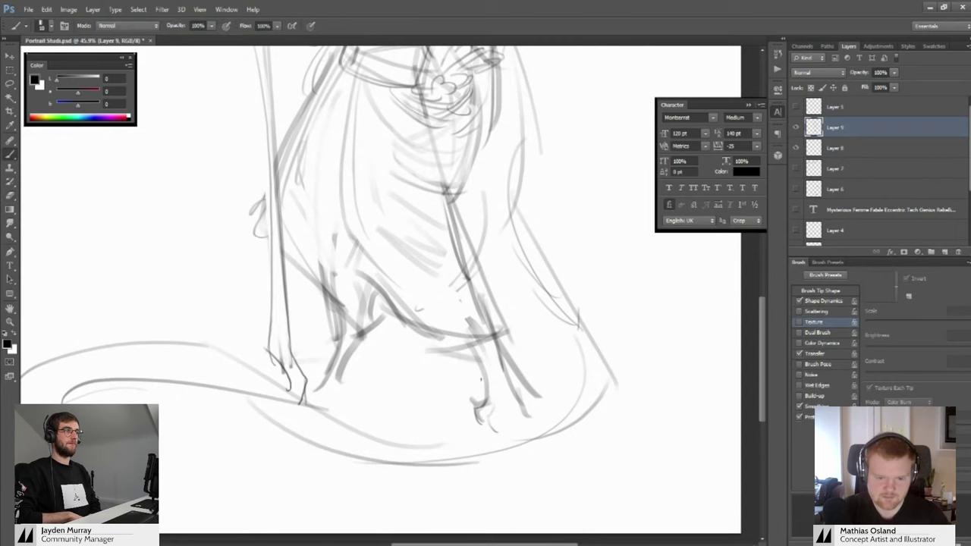
key("z")
mouse_move(499, 408)
left_mouse_down()
mouse_move(394, 395)
mouse_move(490, 383)
left_mouse_up()
key("b")
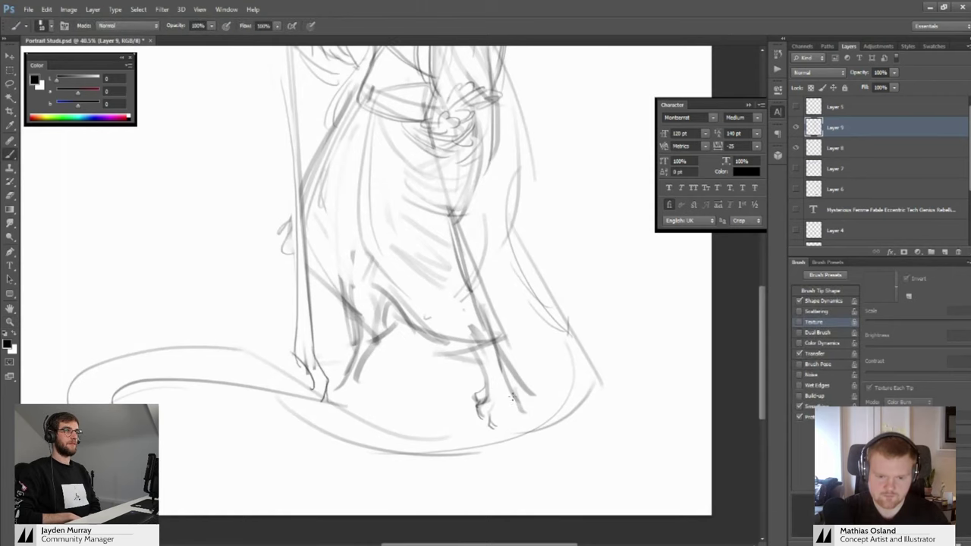
left_click_drag(508, 377, 525, 420)
Sketch the front foot with short strokes on the ground beside the staff's base
mouse_move(407, 341)
left_mouse_down()
mouse_move(488, 403)
mouse_move(439, 447)
left_mouse_up()
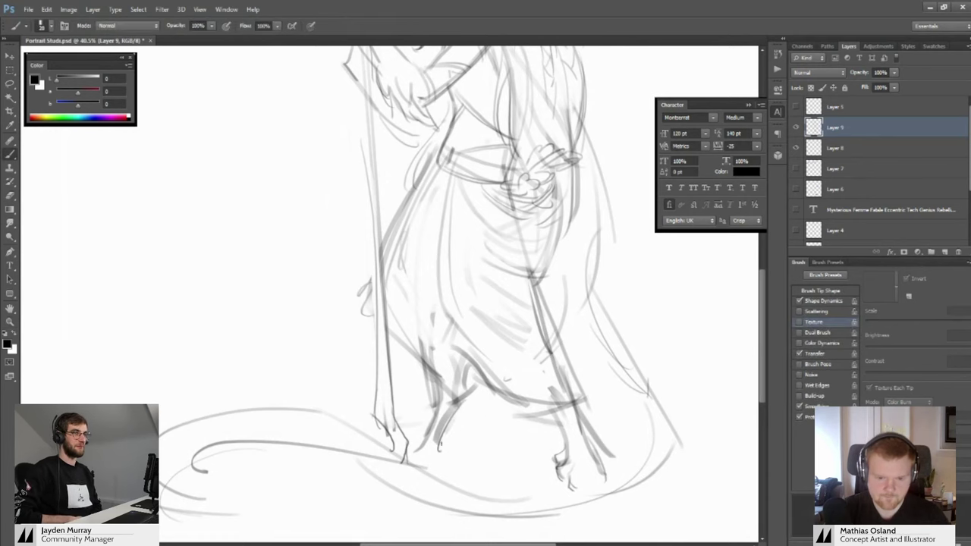
scroll(444, 444, "down", 1)
scroll(448, 440, "left", 2)
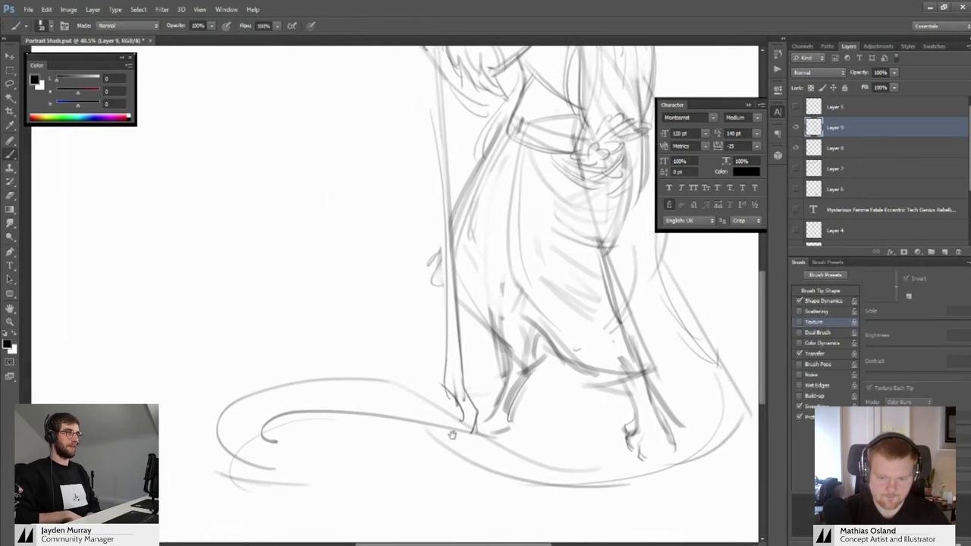
scroll(452, 435, "down", 1)
scroll(452, 434, "right", 4)
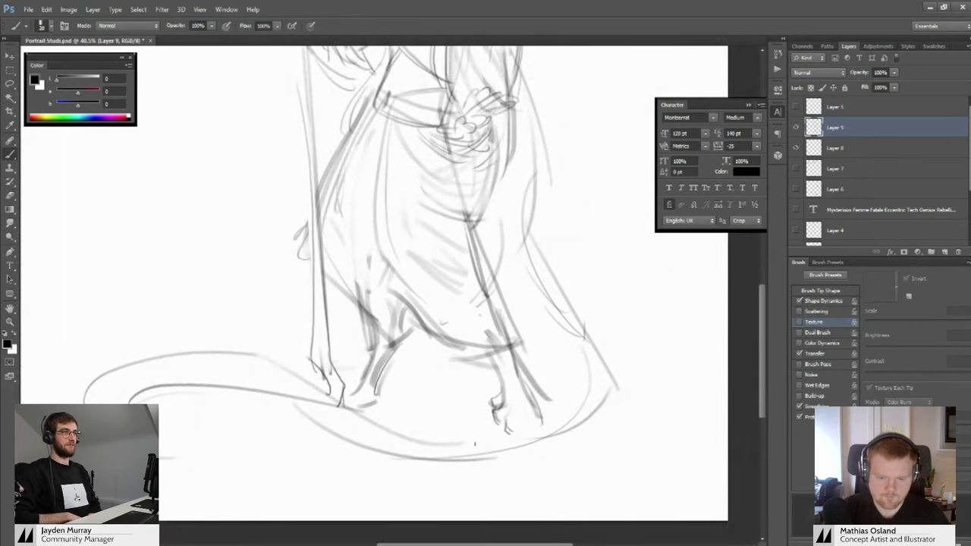
Reinforce the inner and outer contours of the long trailing shape where it bends behind the rear foot
mouse_move(475, 444)
left_mouse_down()
mouse_move(584, 396)
mouse_move(544, 423)
left_mouse_up()
left_click_drag(596, 405, 585, 360)
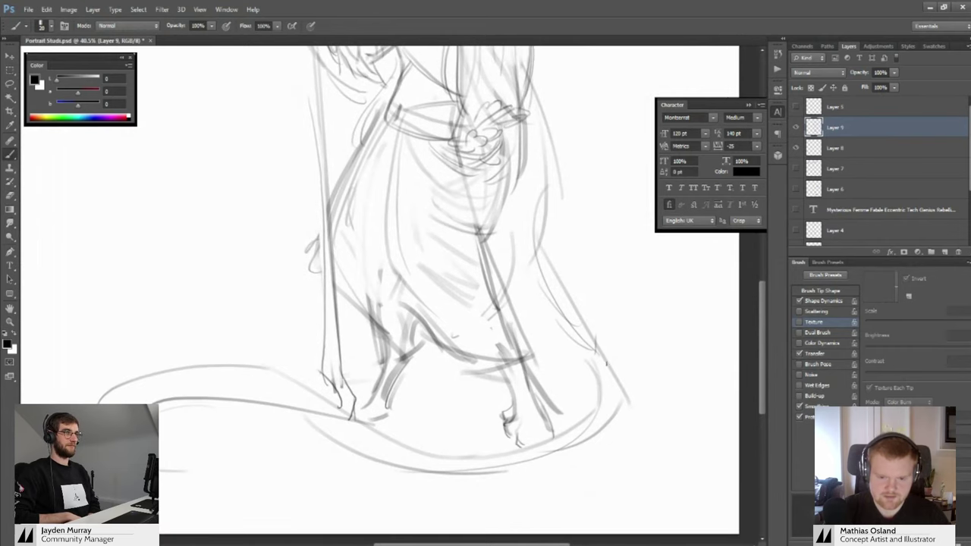
left_click_drag(575, 302, 636, 417)
key("ctrl+z")
mouse_move(601, 351)
left_mouse_down()
mouse_move(639, 420)
mouse_move(560, 456)
mouse_move(483, 464)
mouse_move(623, 422)
left_mouse_up()
key("ctrl+z")
mouse_move(463, 392)
left_mouse_down()
mouse_move(552, 394)
mouse_move(498, 401)
mouse_move(419, 444)
left_mouse_up()
left_click_drag(535, 407, 556, 443)
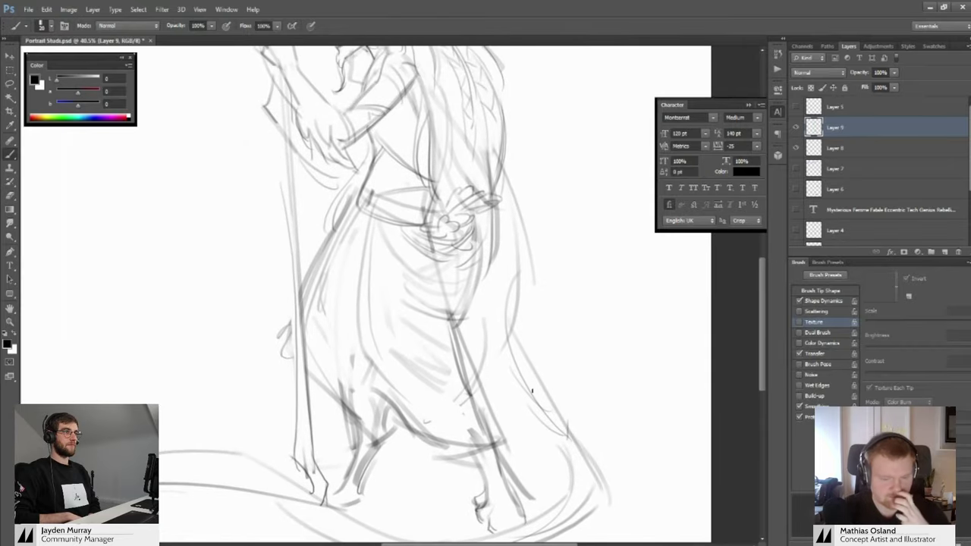
left_click_drag(533, 390, 521, 382)
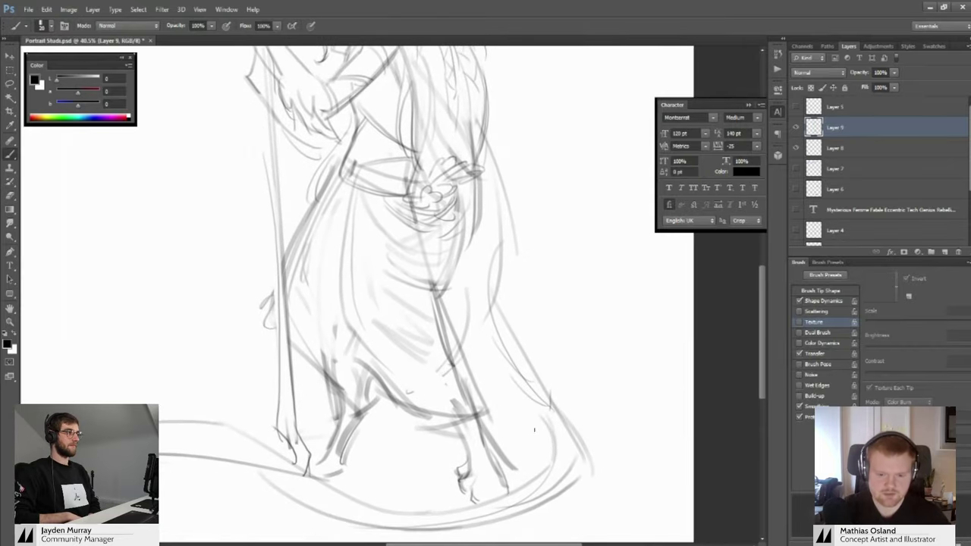
left_click_drag(540, 424, 531, 390)
key("e")
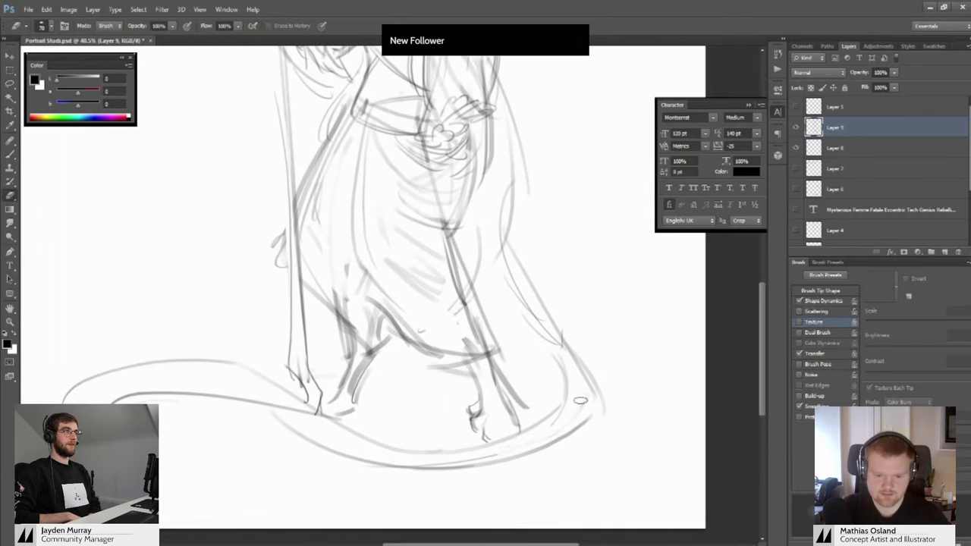
Sketch a zigzag braid pattern inside the bend of the trailing shape behind the rear foot
key("b")
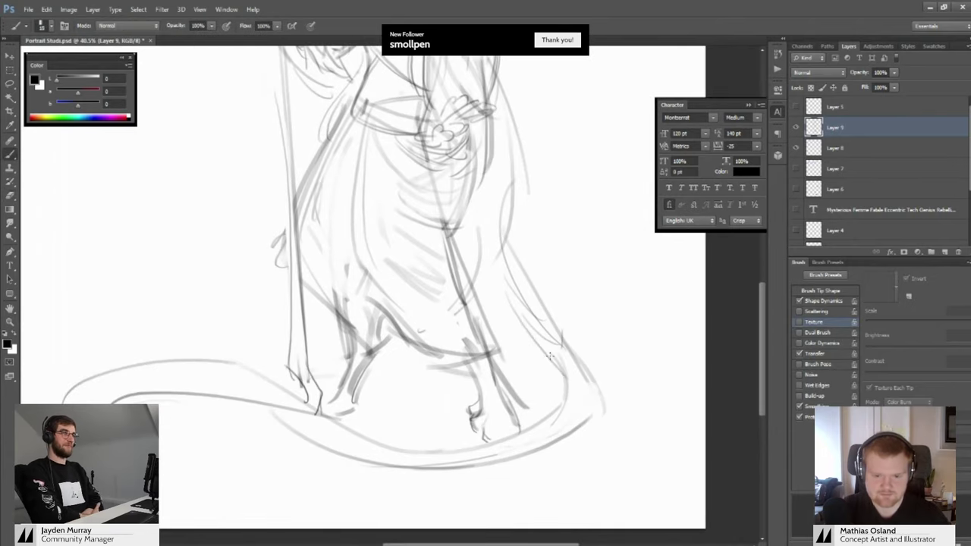
mouse_move(573, 377)
left_mouse_down()
mouse_move(580, 403)
mouse_move(566, 420)
mouse_move(577, 404)
mouse_move(594, 405)
mouse_move(513, 405)
mouse_move(572, 402)
left_mouse_up()
left_click_drag(585, 370, 566, 440)
key("b")
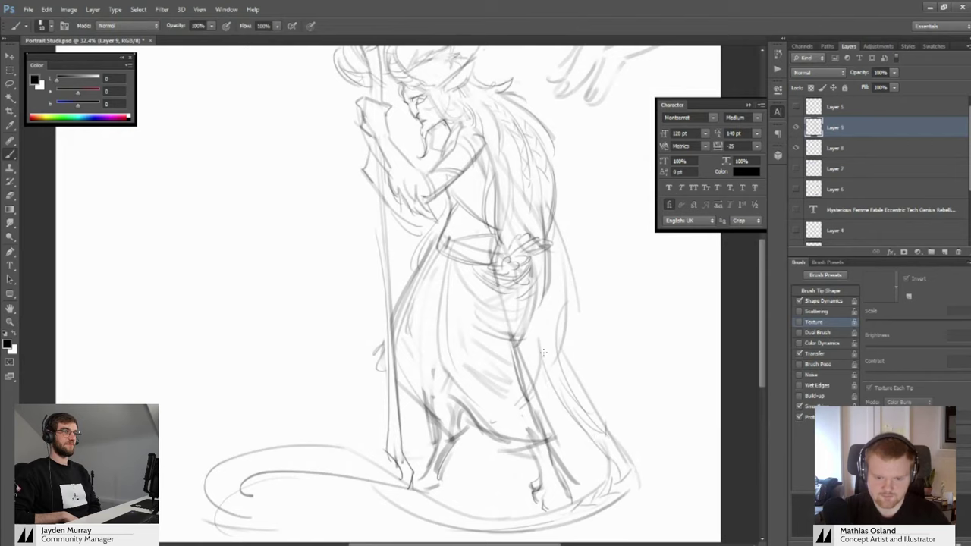
Extend the braid strands and inner lines up the trailing shape behind the skirt
left_click_drag(548, 384, 606, 468)
left_click_drag(611, 472, 598, 428)
key("ctrl+z")
left_click_drag(560, 377, 585, 440)
left_click_drag(570, 352, 622, 430)
mouse_move(594, 423)
left_mouse_down()
mouse_move(605, 391)
mouse_move(601, 442)
left_mouse_up()
left_click_drag(596, 405, 605, 419)
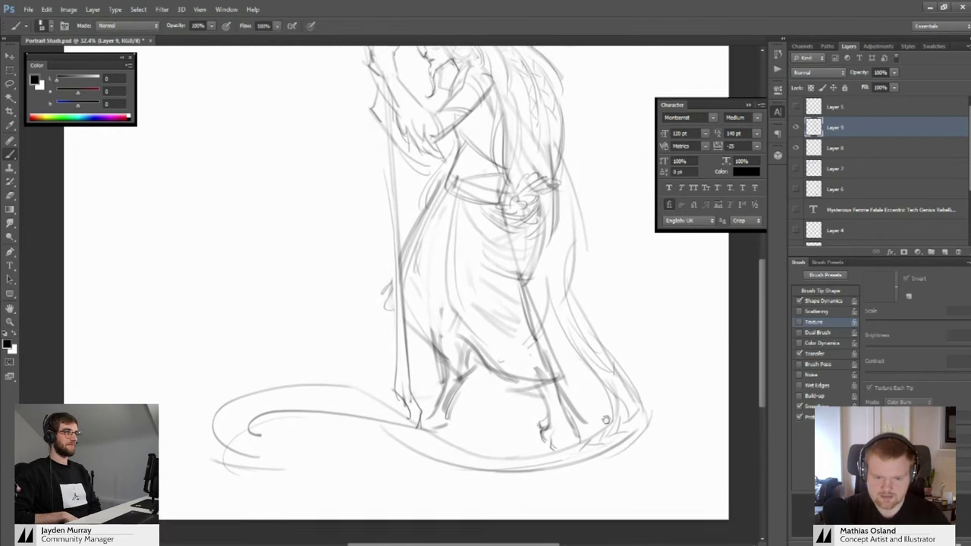
scroll(605, 420, "up", 1)
scroll(517, 418, "down", 2)
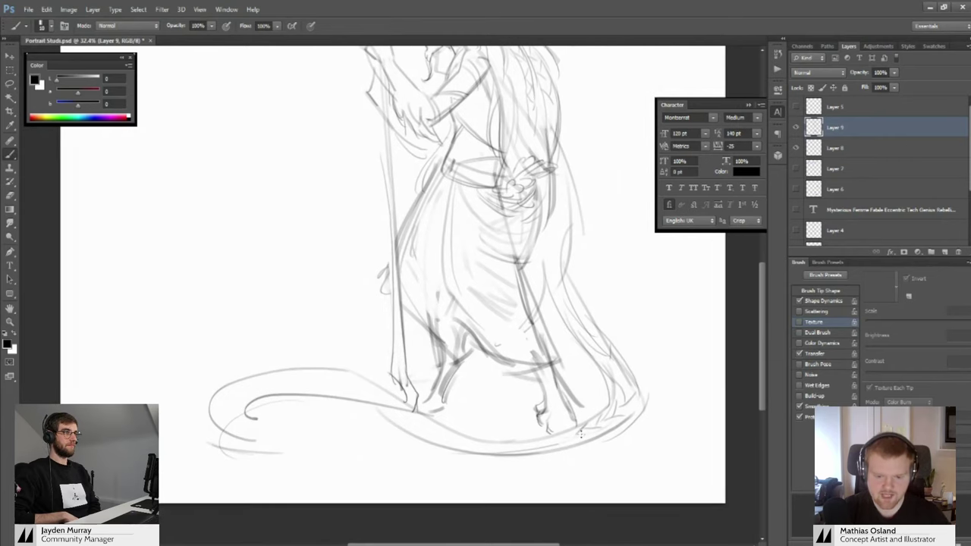
Continue the braid pattern along the trailing shape's front loop and sketch loose hair tufts at its curled end
scroll(462, 446, "left", 3)
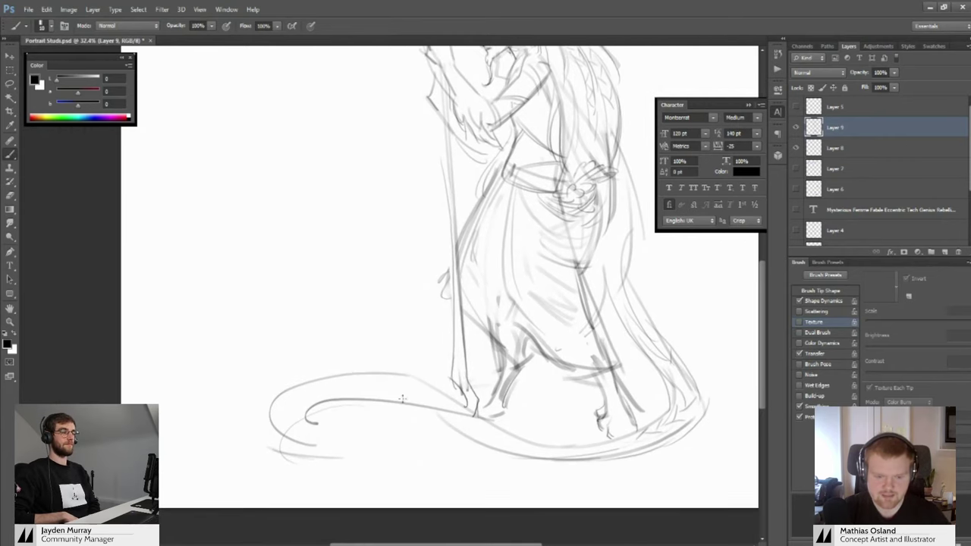
scroll(393, 408, "left", 3)
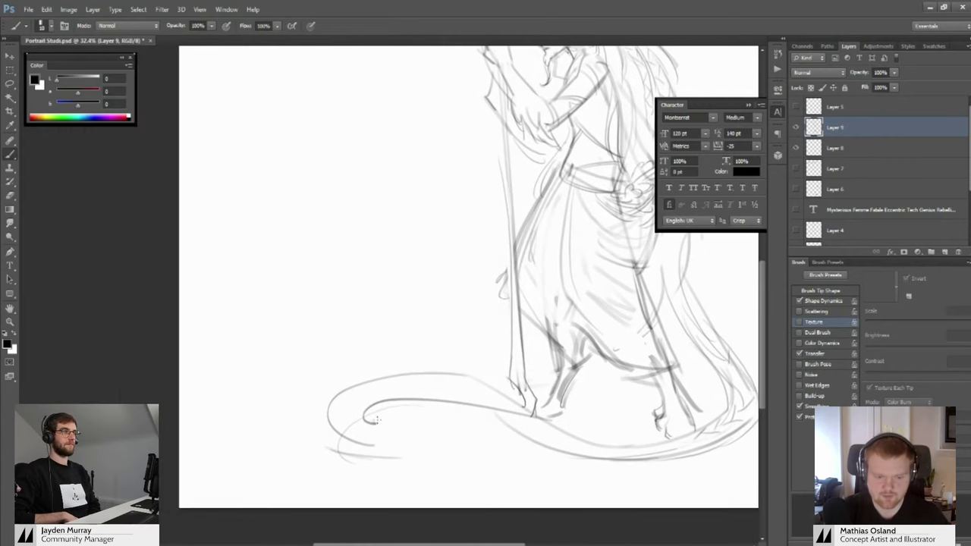
left_click_drag(379, 421, 422, 448)
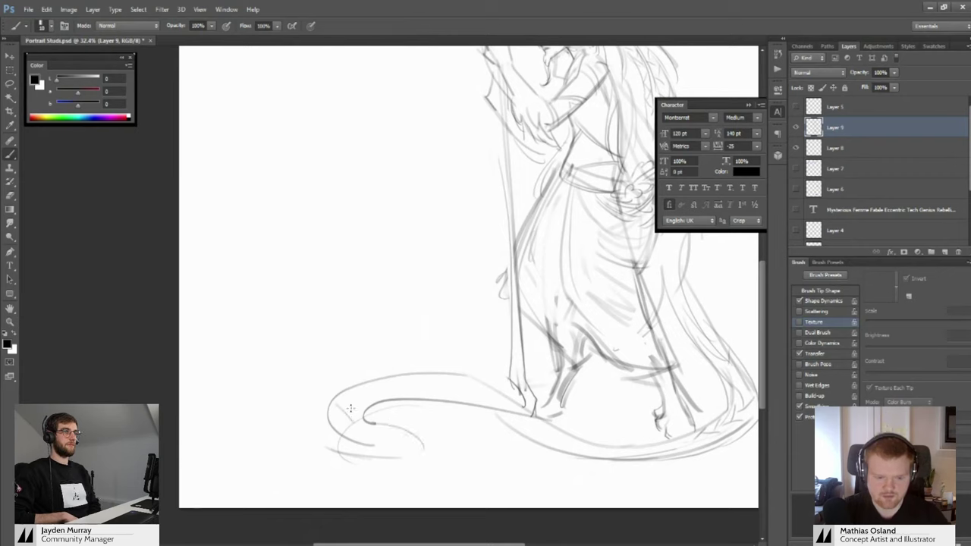
mouse_move(350, 408)
left_mouse_down()
mouse_move(444, 374)
mouse_move(423, 382)
mouse_move(450, 389)
mouse_move(477, 419)
mouse_move(508, 418)
left_mouse_up()
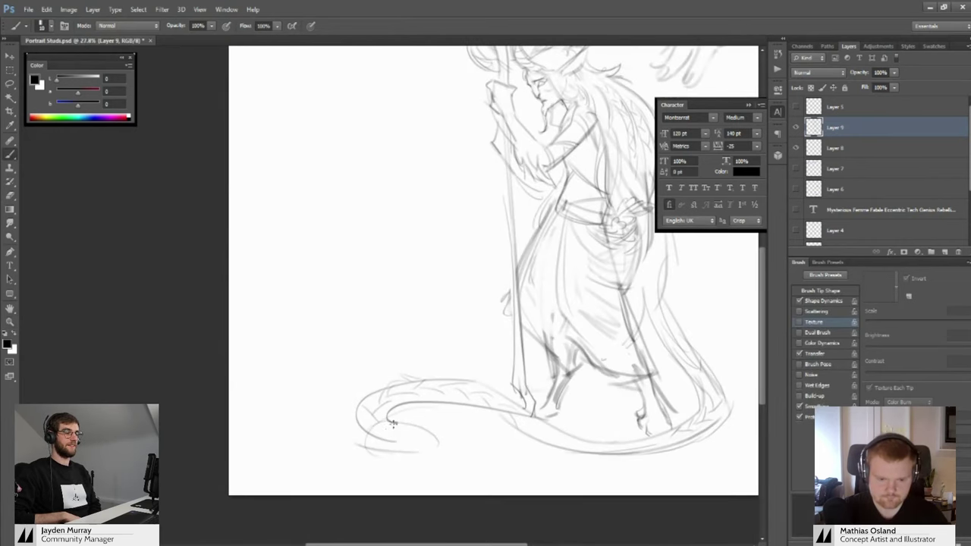
mouse_move(419, 474)
left_mouse_down()
mouse_move(472, 462)
mouse_move(440, 427)
left_mouse_up()
left_click_drag(458, 369, 479, 370)
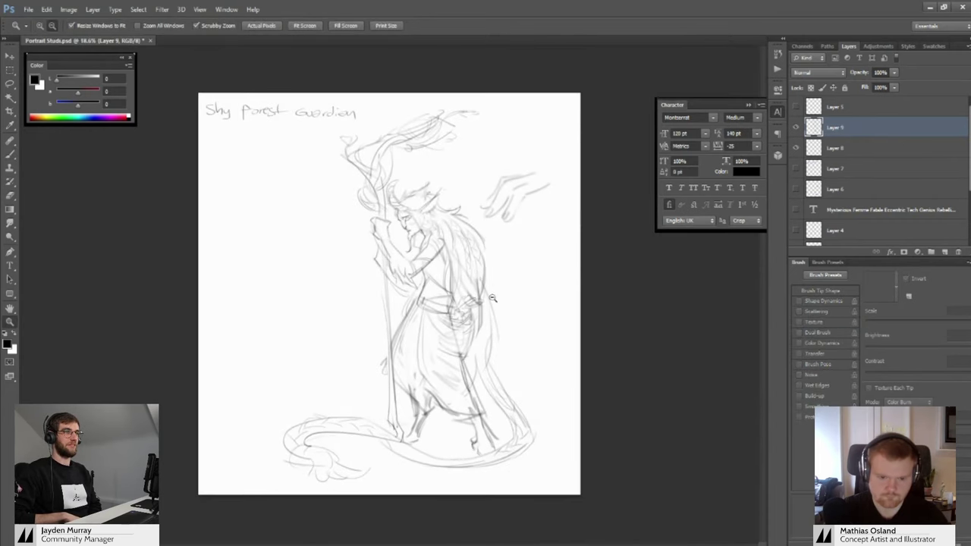
Add a loose hair strand along the outer edge of the hair on the lower back
left_click_drag(478, 262, 494, 263)
key("b")
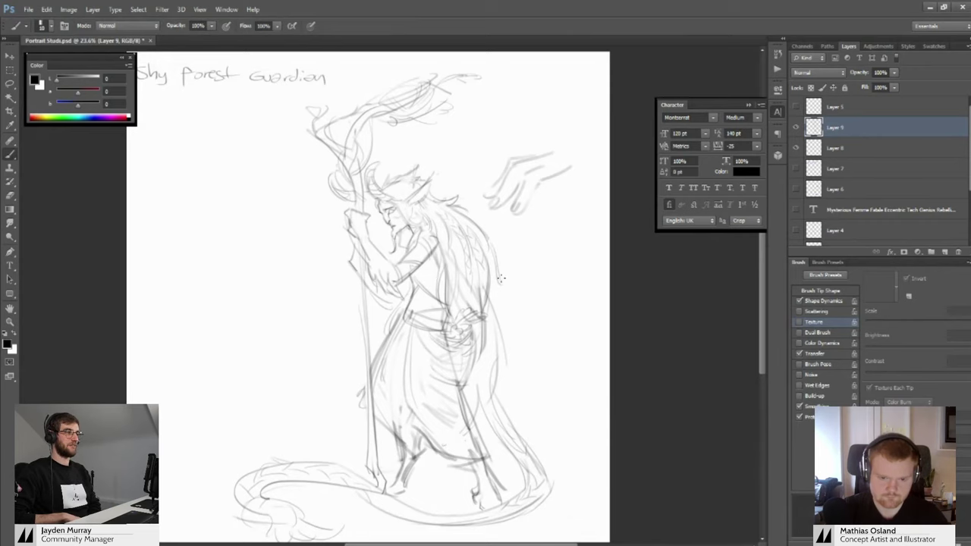
key("z")
mouse_move(497, 312)
left_mouse_down()
mouse_move(462, 303)
mouse_move(489, 297)
mouse_move(473, 296)
left_mouse_up()
key("b")
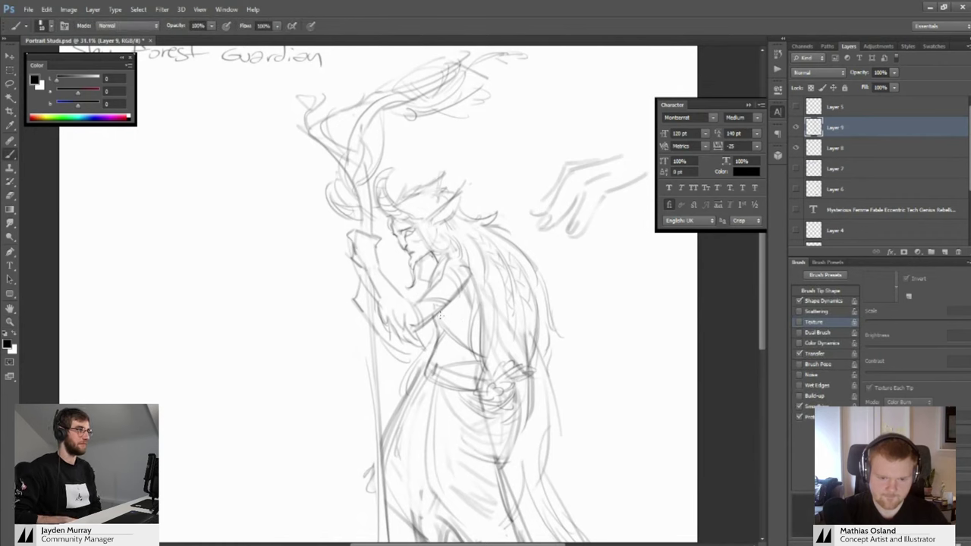
Sketch the first zigzag ornament strokes on the front part of the waistband
key("z")
mouse_move(457, 322)
left_mouse_down()
mouse_move(425, 324)
mouse_move(450, 327)
left_mouse_up()
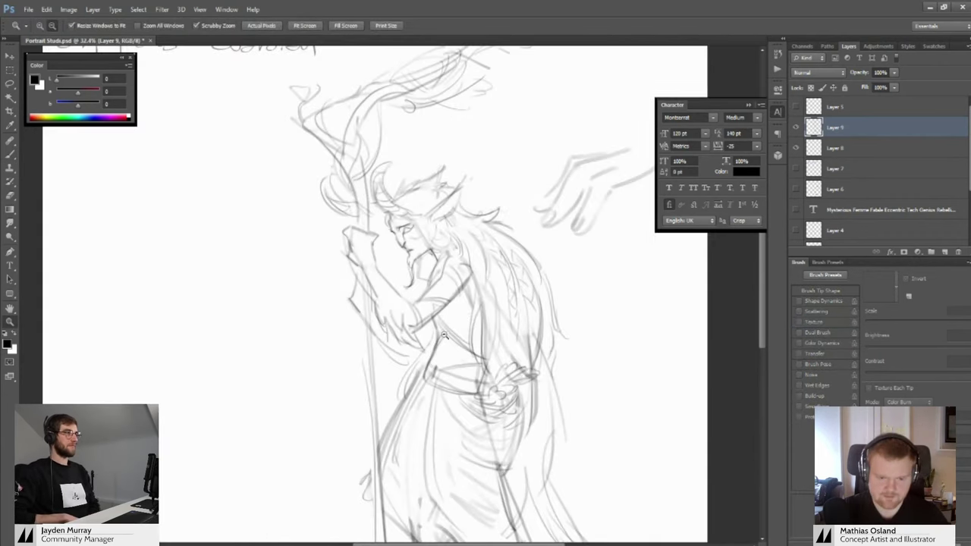
key("e")
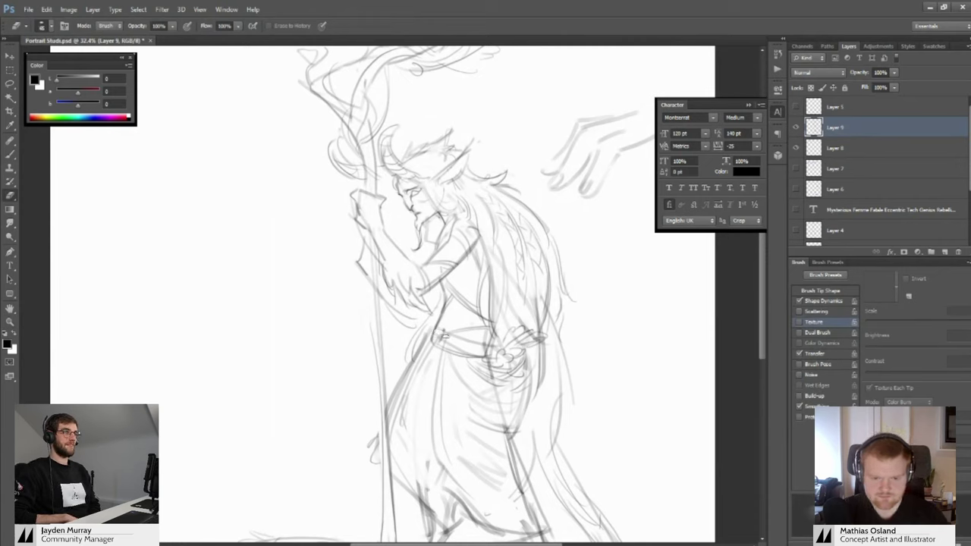
key("b")
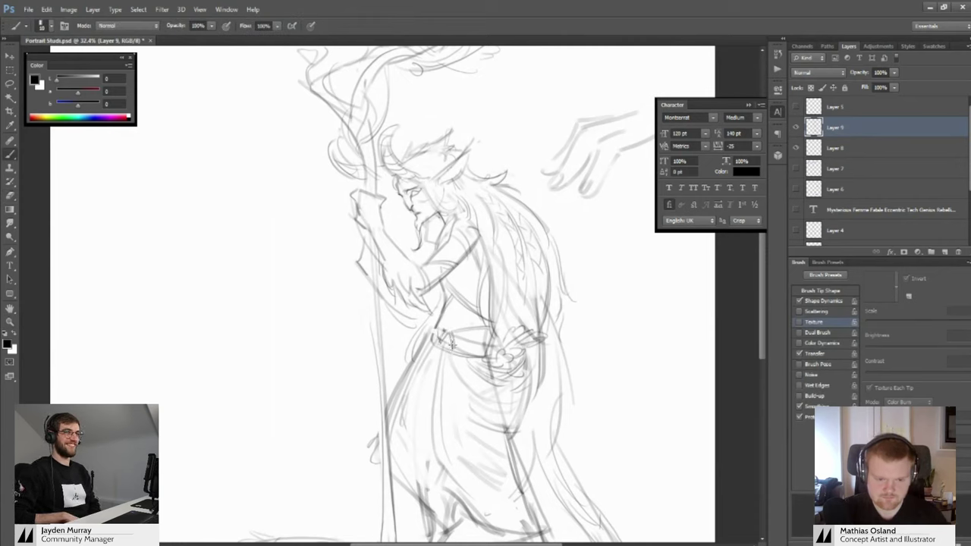
Tidy the waistband's front edge with the eraser and extend the zigzag ornament with further triangular strokes
key("z")
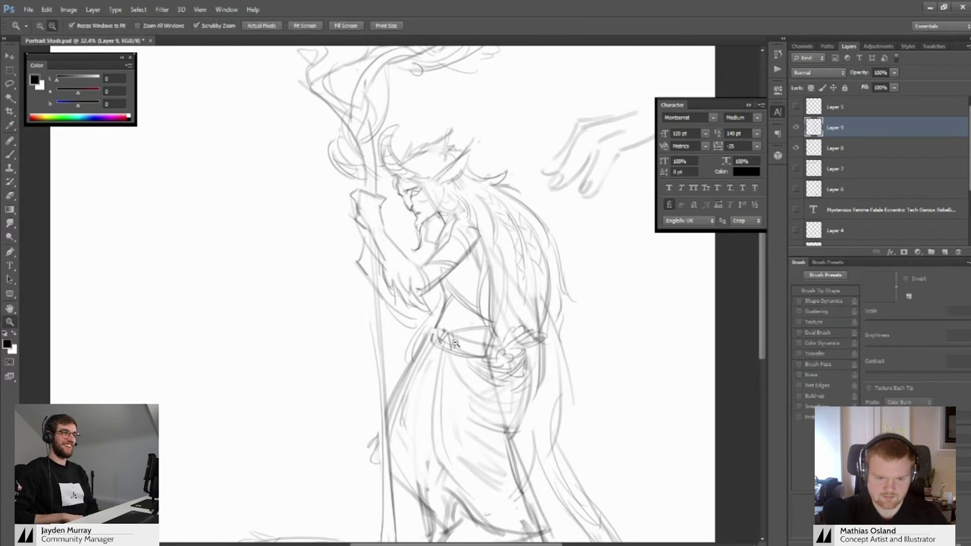
mouse_move(458, 346)
left_mouse_down()
mouse_move(485, 346)
mouse_move(463, 352)
mouse_move(453, 338)
mouse_move(468, 338)
mouse_move(428, 307)
left_mouse_up()
key("b")
key("z")
key("b")
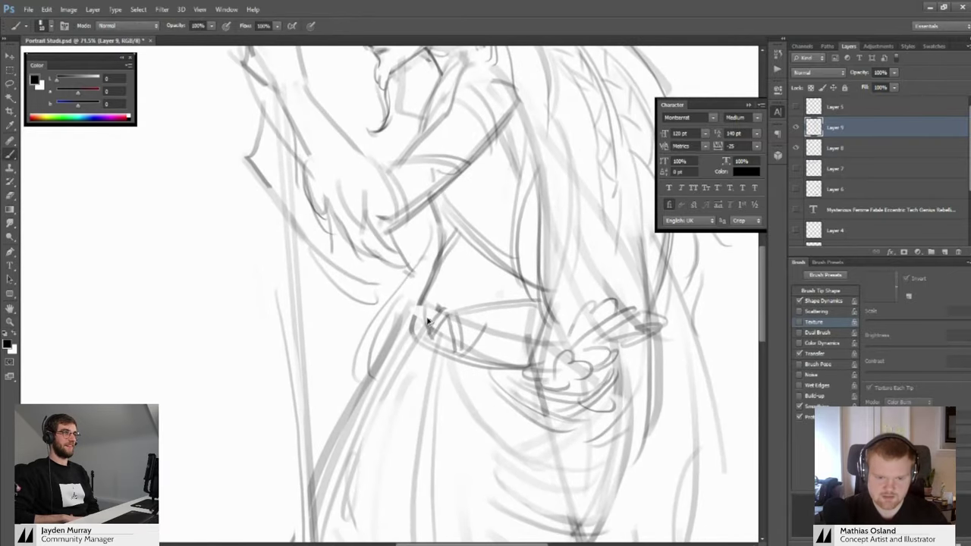
key("e")
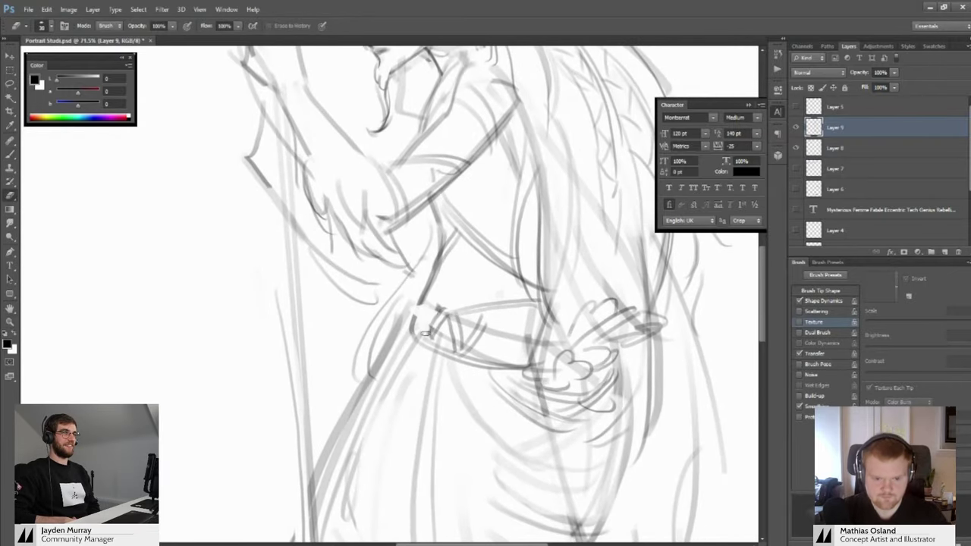
key("b")
key("z")
mouse_move(428, 337)
left_mouse_down()
mouse_move(371, 316)
mouse_move(415, 326)
left_mouse_up()
key("b")
left_click_drag(476, 335, 459, 354)
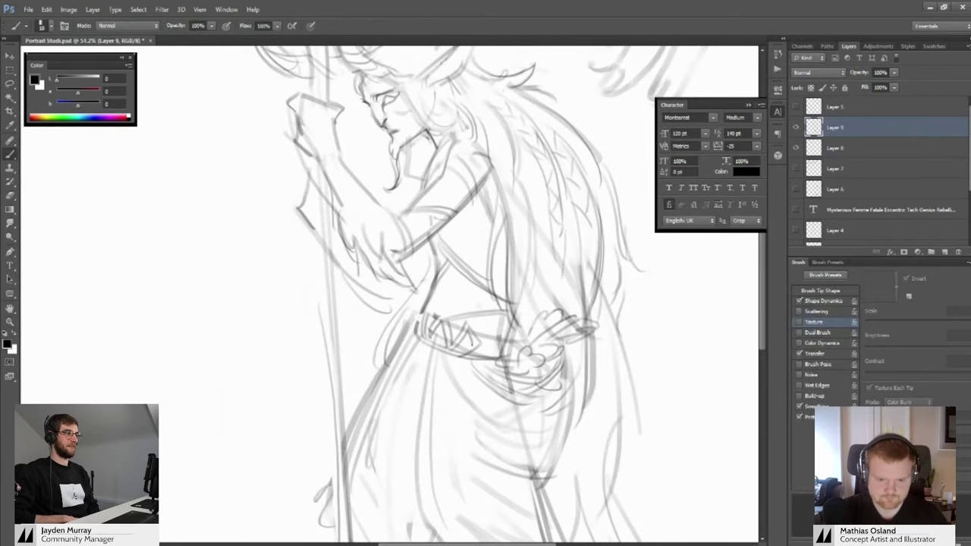
scroll(427, 344, "down", 5)
scroll(427, 345, "up", 4)
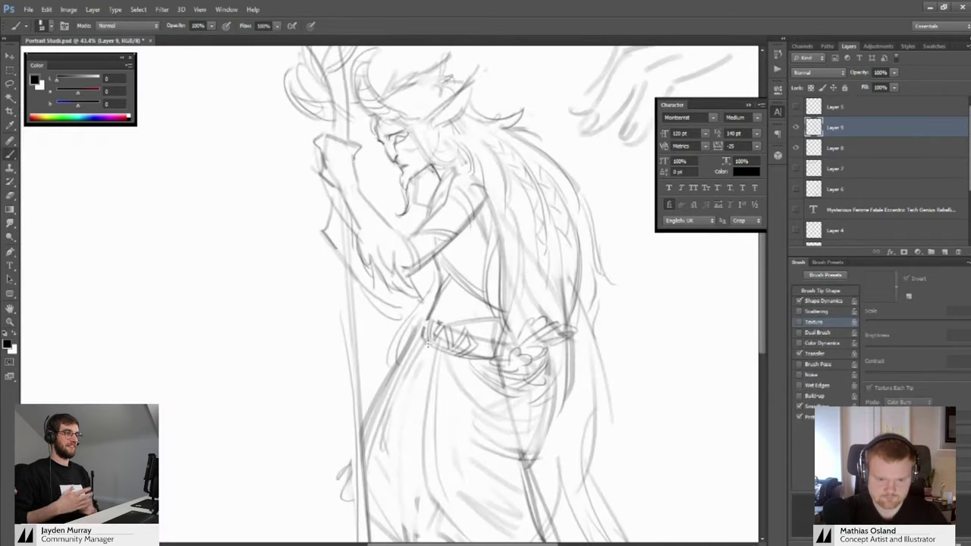
scroll(427, 344, "down", 3)
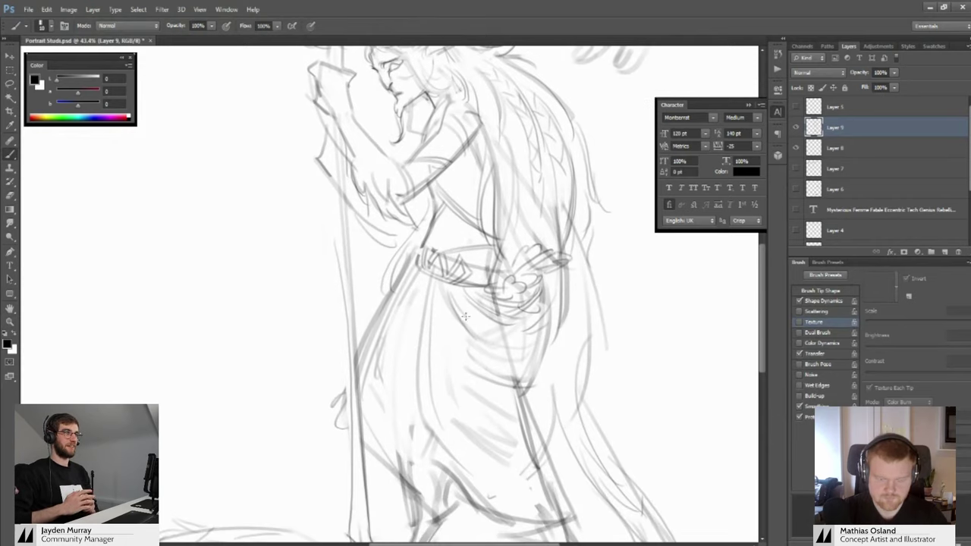
scroll(460, 311, "left", 1)
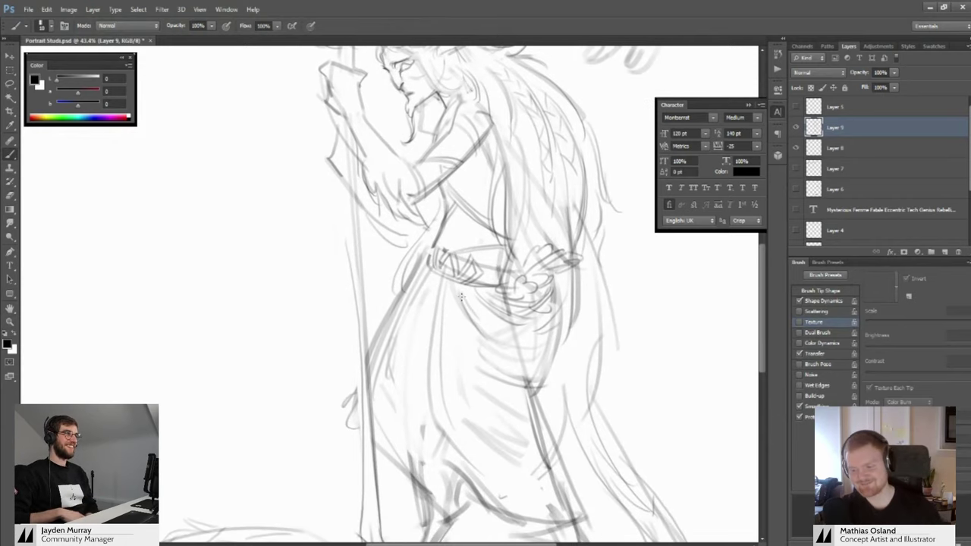
scroll(449, 333, "down", 1)
scroll(445, 326, "right", 2)
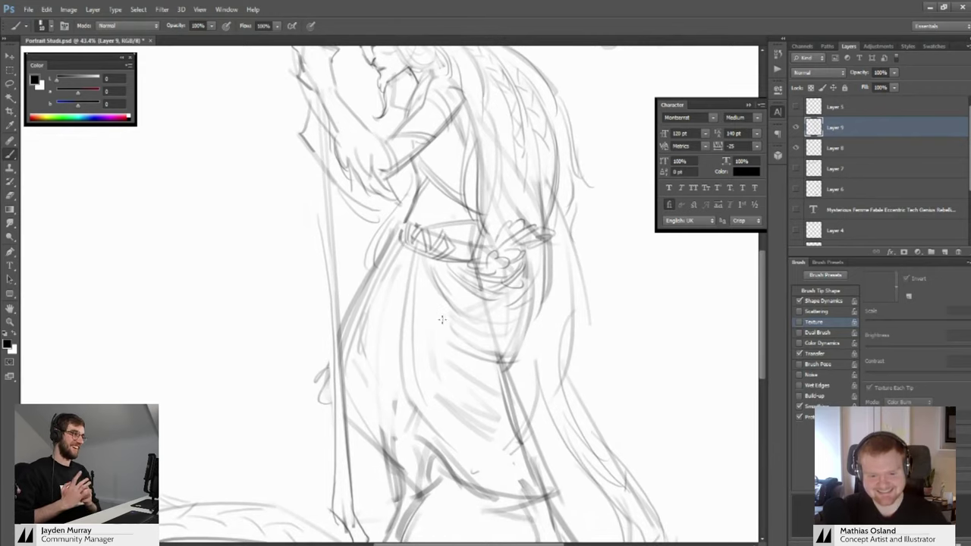
Erase stray sketch lines around the knot at the back of the waistband
scroll(460, 345, "up", 3)
scroll(460, 345, "right", 2)
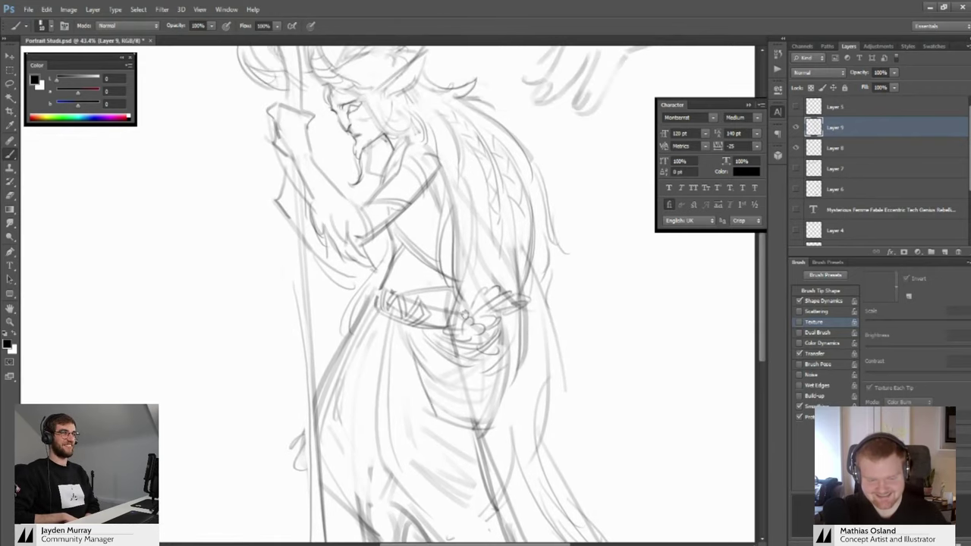
scroll(460, 319, "right", 1)
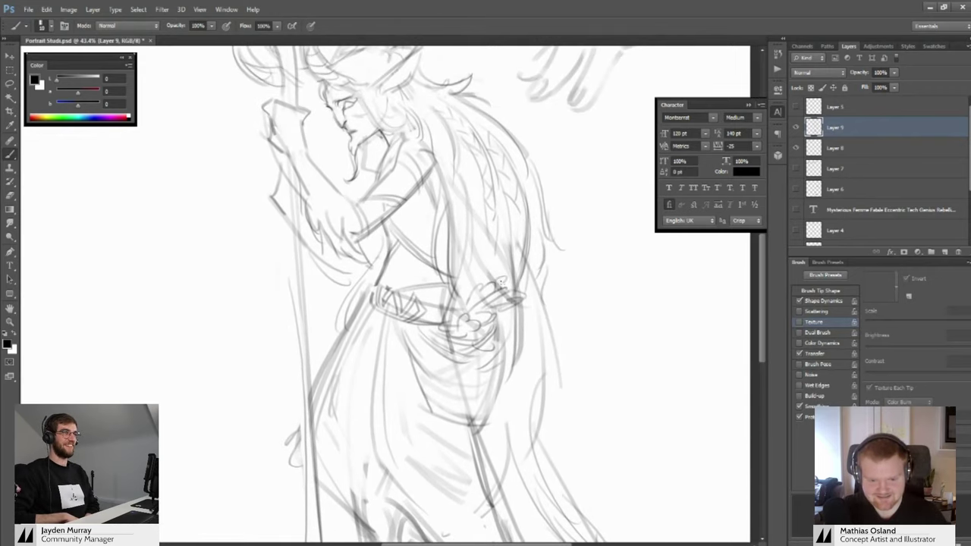
key("e")
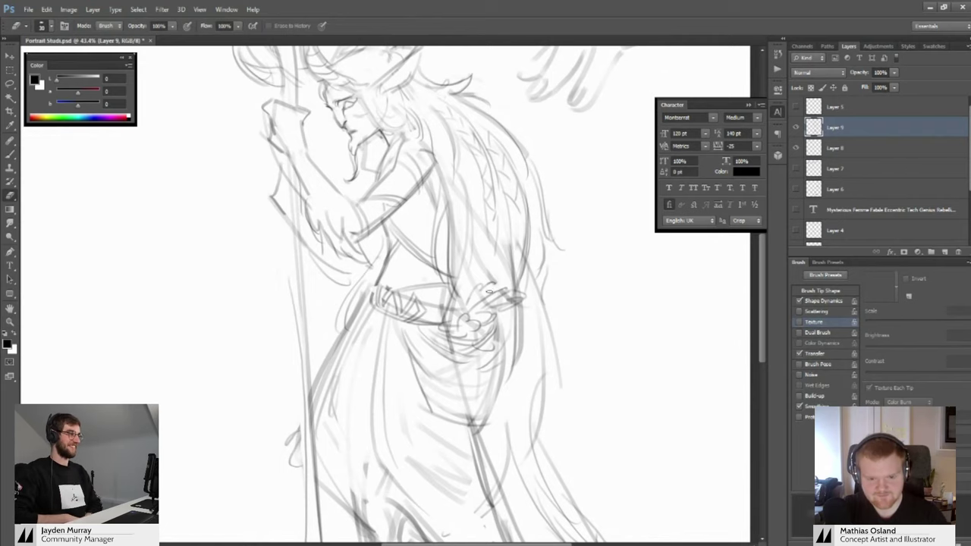
left_click_drag(519, 260, 503, 284)
left_click_drag(478, 249, 503, 312)
left_click_drag(470, 267, 489, 306)
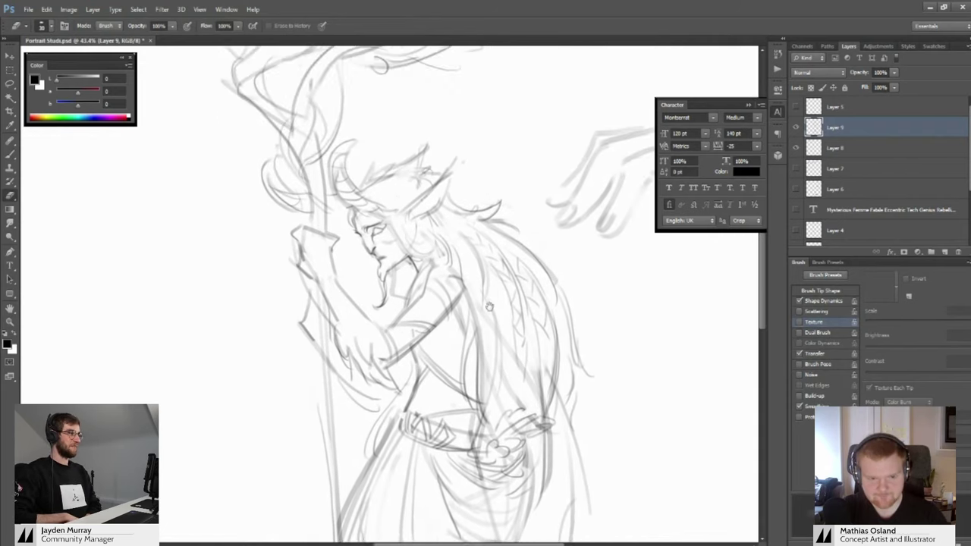
Sketch a cluster of rounded, overlapping petal shapes on the staff's upper branch
left_click_drag(432, 218, 498, 311)
left_click_drag(439, 241, 501, 322)
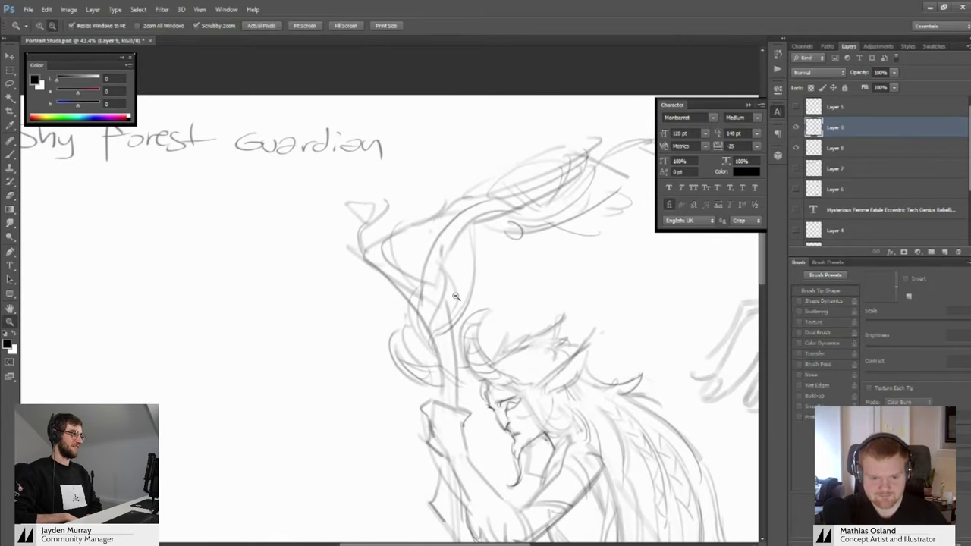
scroll(455, 295, "up", 2)
key("b")
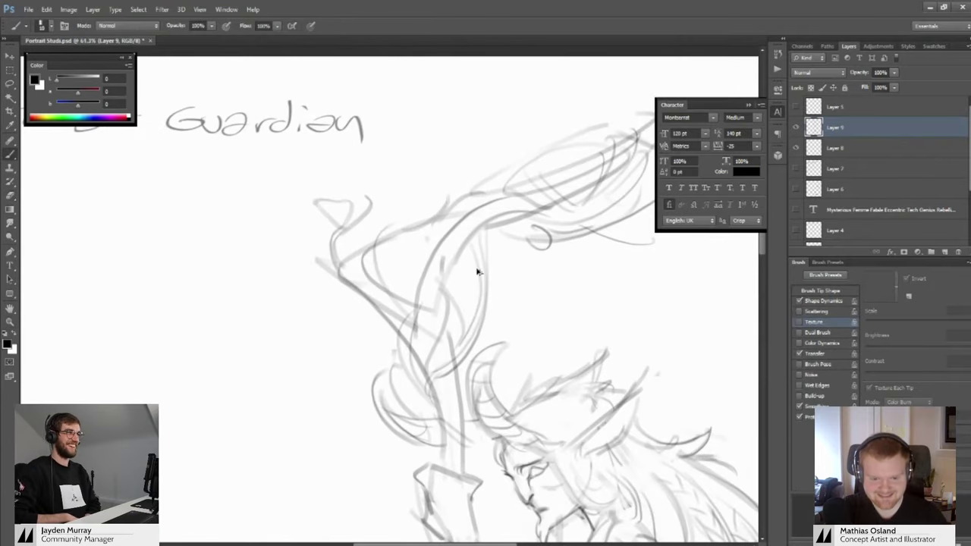
left_click_drag(472, 280, 476, 301)
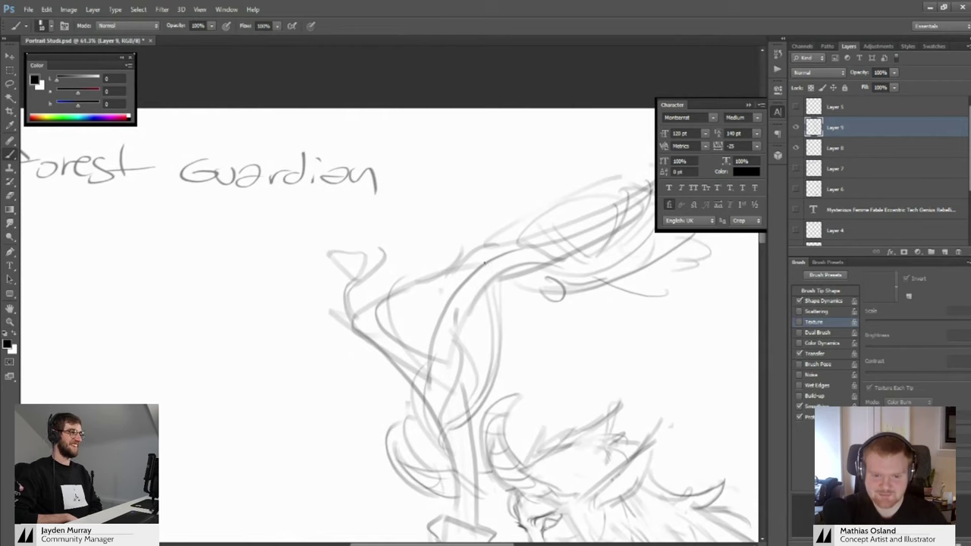
mouse_move(506, 269)
left_mouse_down()
mouse_move(409, 301)
mouse_move(382, 291)
left_mouse_up()
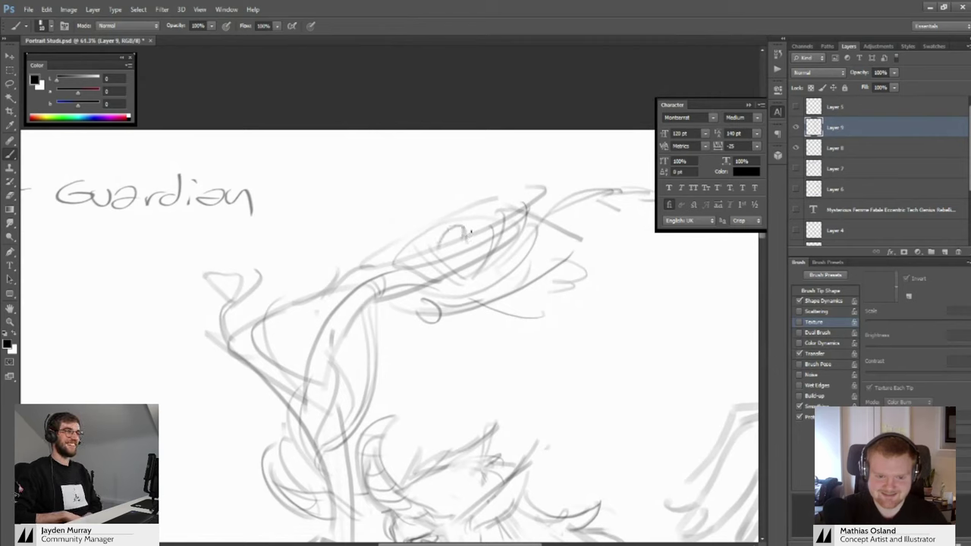
mouse_move(435, 225)
left_mouse_down()
mouse_move(426, 250)
mouse_move(439, 237)
mouse_move(412, 217)
mouse_move(456, 218)
mouse_move(423, 228)
mouse_move(485, 228)
left_mouse_up()
key("b")
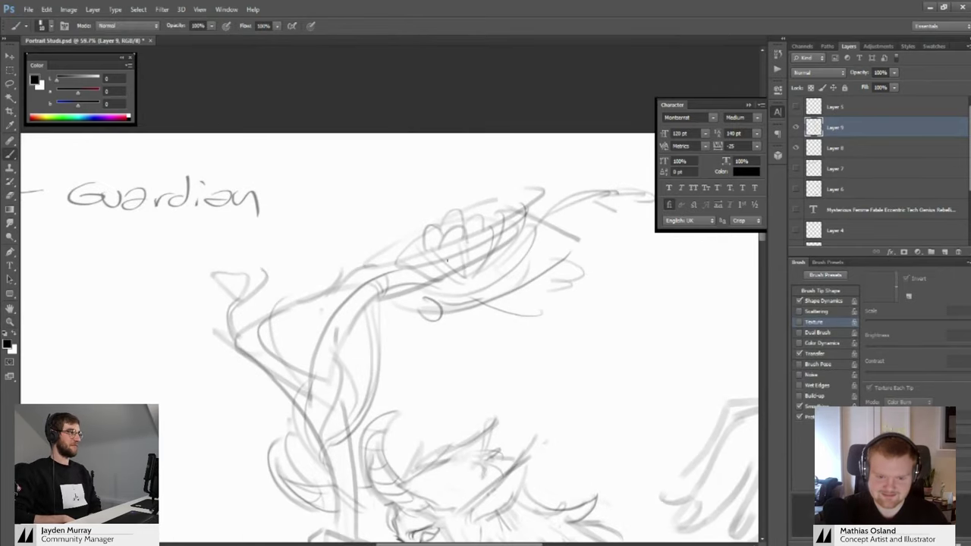
Strengthen the lines at the base of the petal cluster on the staff's branch
key("z")
mouse_move(480, 257)
left_mouse_down()
mouse_move(489, 253)
mouse_move(439, 237)
mouse_move(478, 240)
left_mouse_up()
key("b")
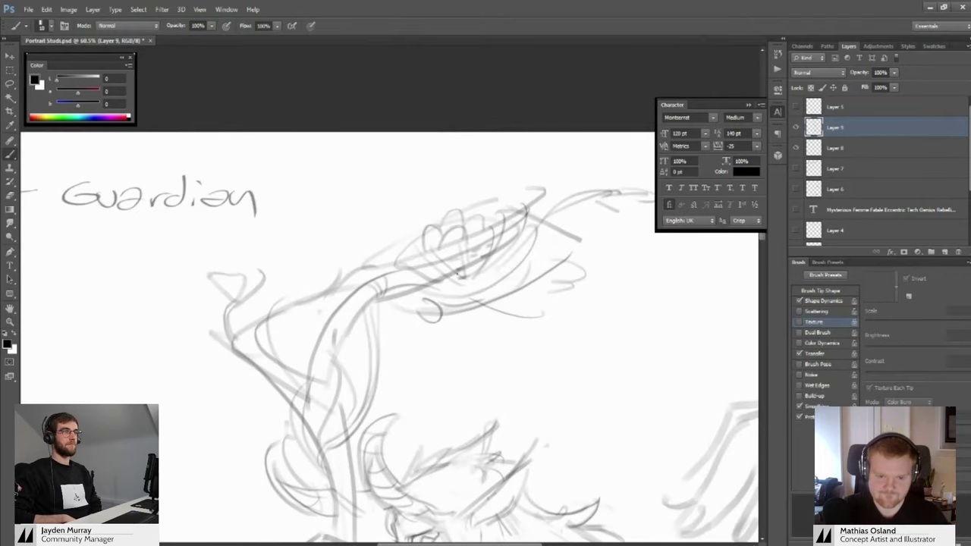
mouse_move(427, 277)
left_mouse_down()
mouse_move(504, 264)
mouse_move(512, 278)
mouse_move(456, 245)
mouse_move(529, 259)
mouse_move(497, 238)
mouse_move(425, 292)
mouse_move(380, 292)
mouse_move(416, 285)
left_mouse_up()
key("z")
key("b")
Reinforce the outline of the thin branch tip at the far end of the staff's crown
key("z")
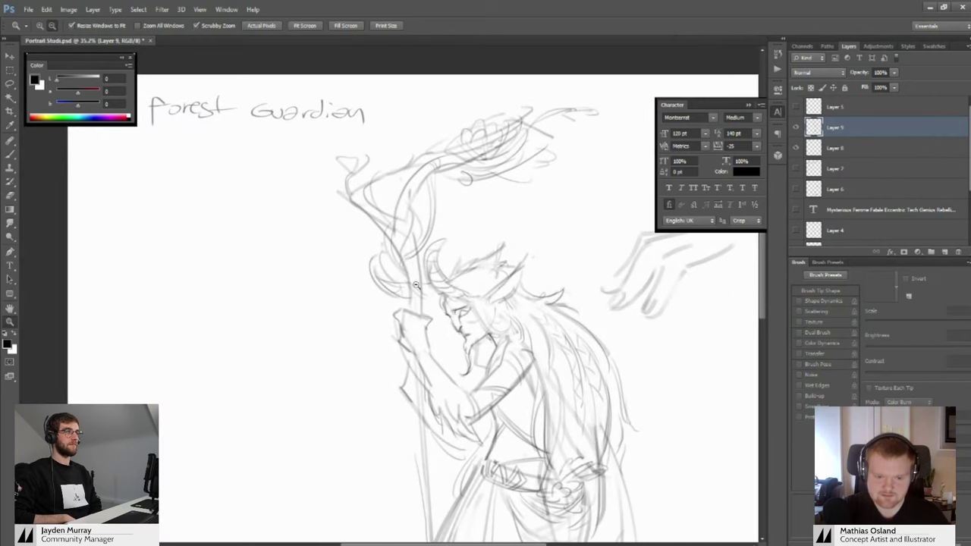
scroll(416, 285, "up", 5)
key("b")
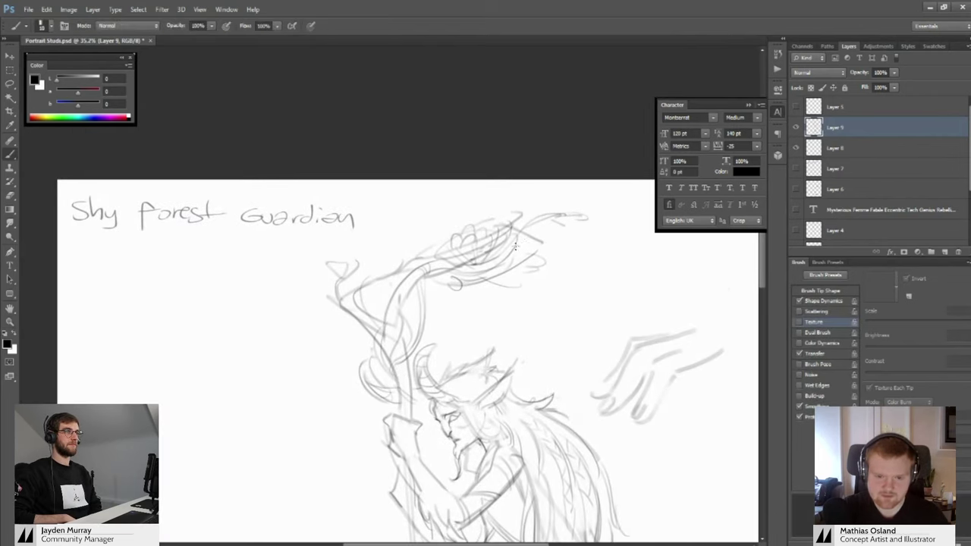
left_click_drag(534, 227, 588, 217)
left_click_drag(530, 232, 582, 229)
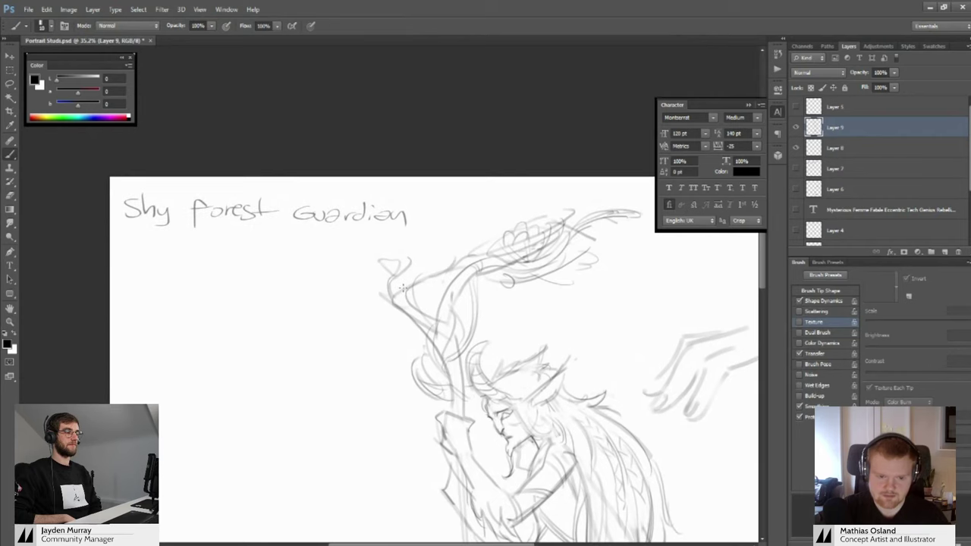
Review the whole forest guardian figure and save the document
key("z")
left_click_drag(412, 272, 397, 273)
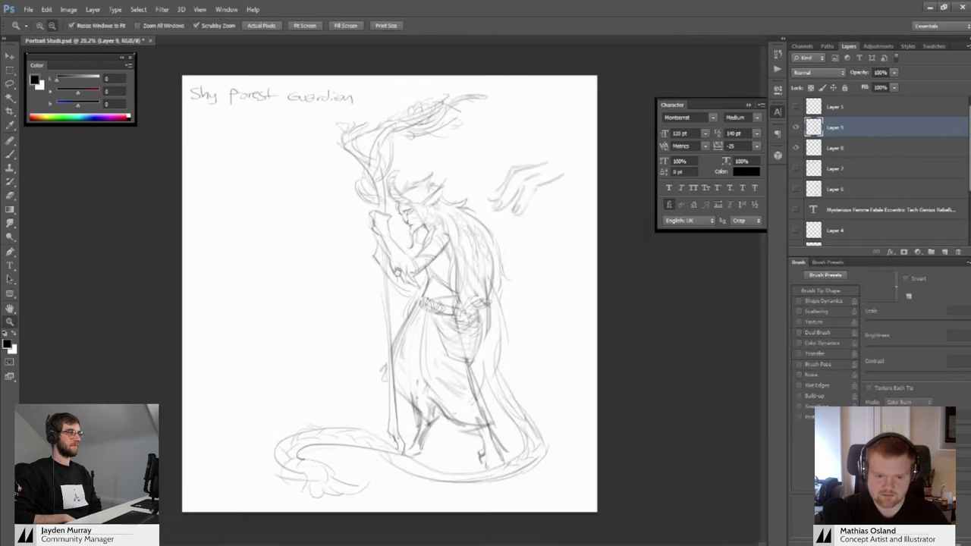
mouse_move(435, 417)
left_mouse_down()
mouse_move(456, 416)
mouse_move(429, 415)
left_mouse_up()
key("b")
mouse_move(414, 381)
left_mouse_down()
mouse_move(487, 425)
mouse_move(469, 362)
left_mouse_up()
key("z")
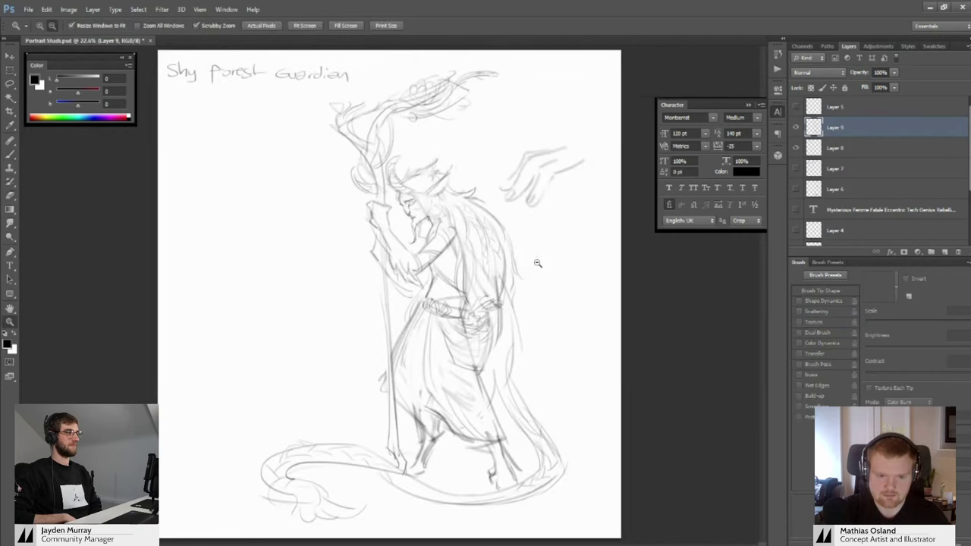
mouse_move(513, 277)
left_mouse_down()
mouse_move(496, 280)
mouse_move(511, 268)
left_mouse_up()
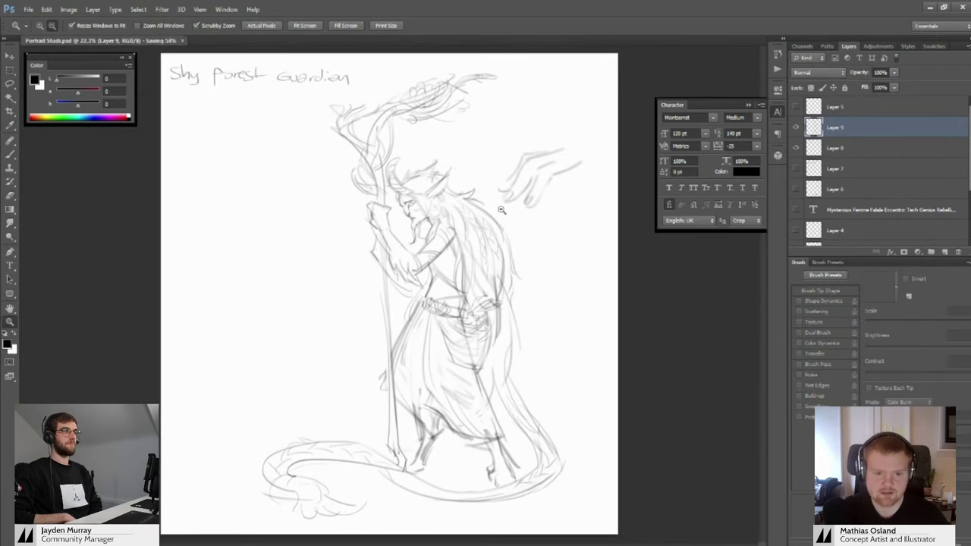
Group Layer 9 and Layer 8 into a new collapsed layer group and check its visibility
left_click(795, 128)
left_click(798, 131)
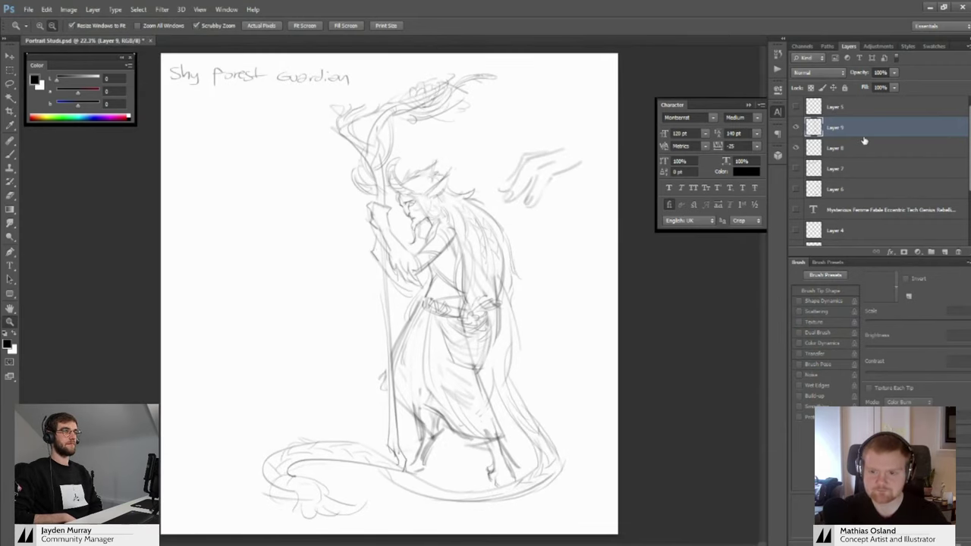
left_click(930, 251)
left_click(835, 167, "shift")
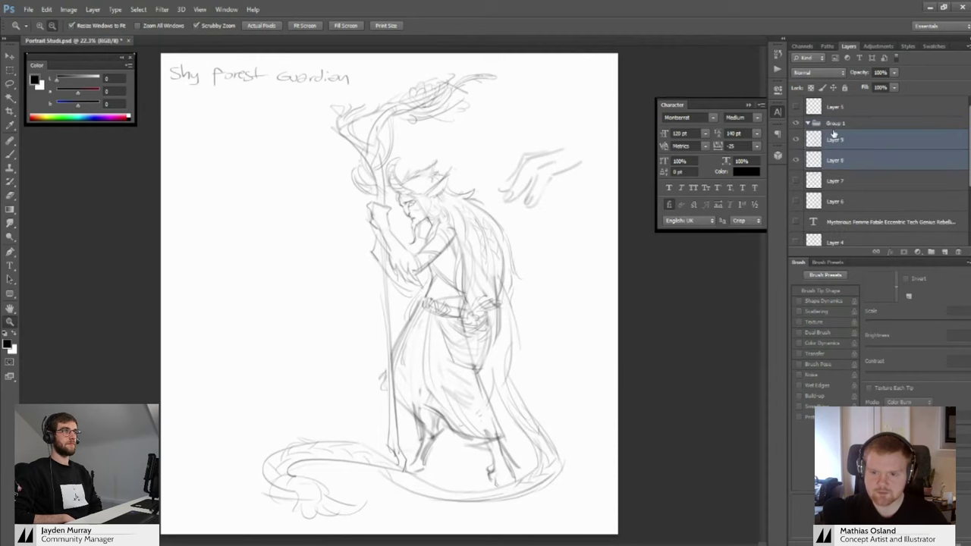
left_click_drag(834, 135, 830, 122)
left_click(809, 122)
left_click(795, 123)
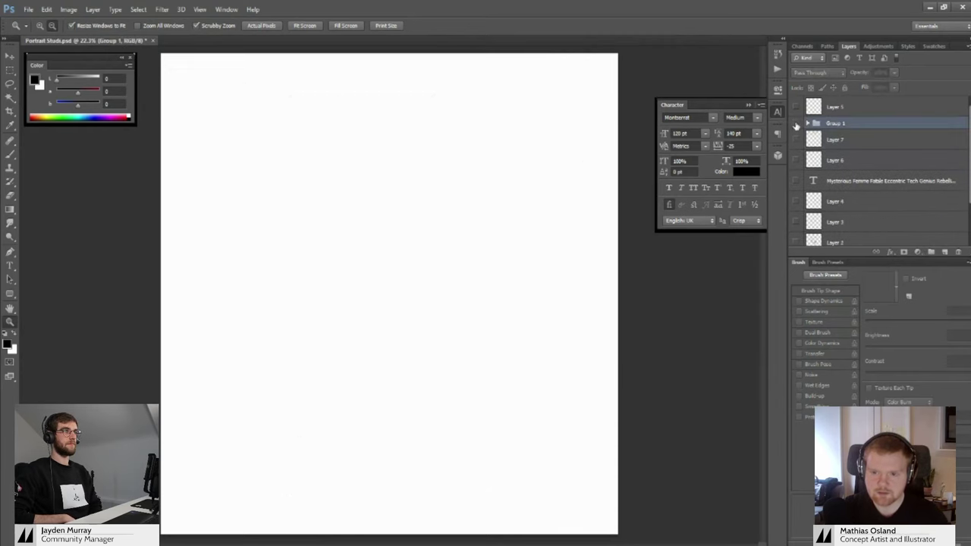
left_click(795, 123)
Rename the new layer group as "Shy Forest Guardian"
double_click(834, 123)
type("Shy Fore")
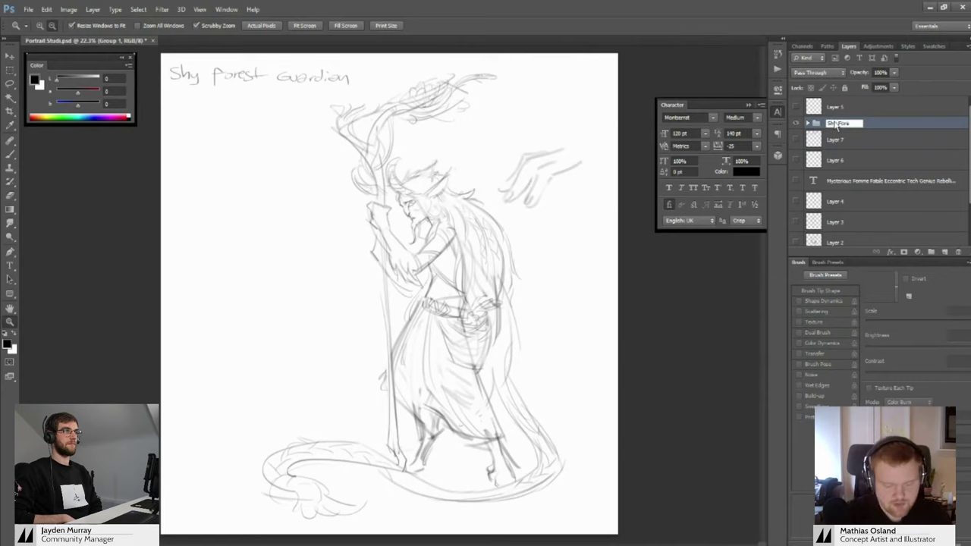
type("st Guardian")
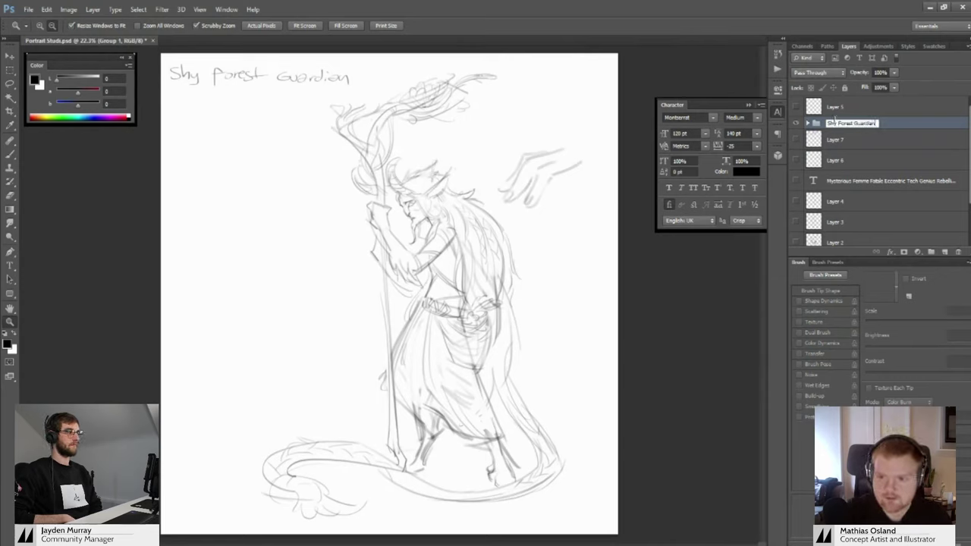
key("Return")
Copy the handwritten "Mischievous Circus Witch" line from the prompt list on Layer 7 onto Layer 5, hiding the other layers
left_click(794, 138, "alt")
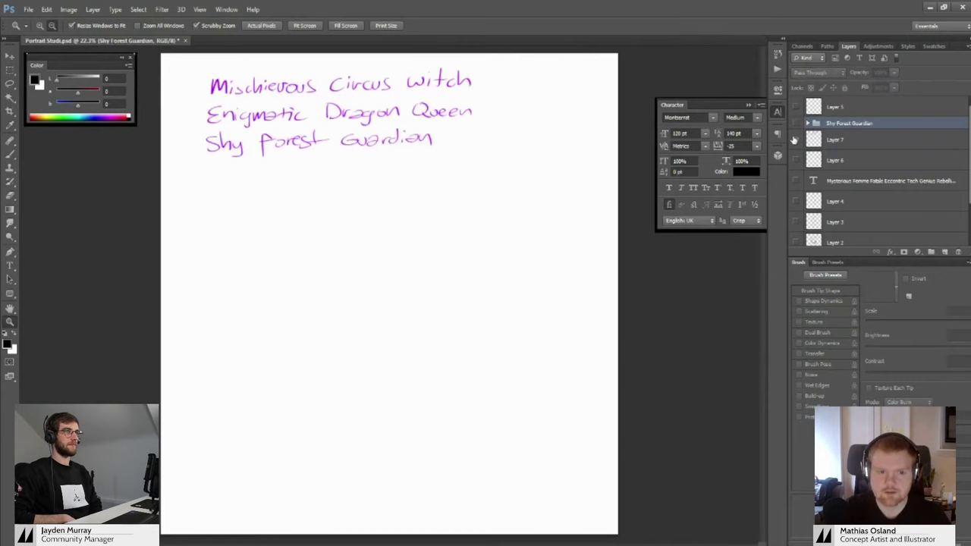
left_click(827, 143)
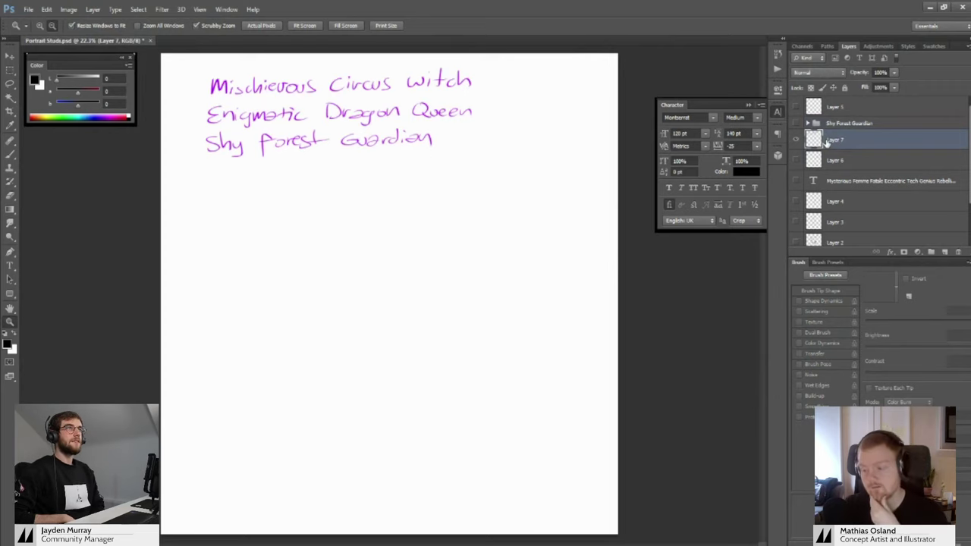
key("l")
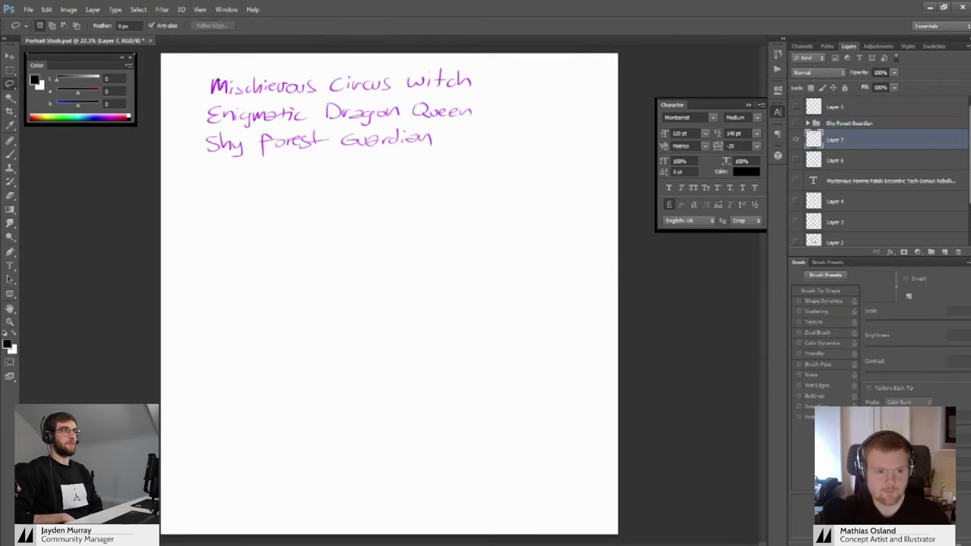
mouse_move(230, 66)
left_mouse_down()
mouse_move(200, 97)
mouse_move(224, 106)
mouse_move(458, 99)
mouse_move(446, 56)
mouse_move(242, 65)
left_mouse_up()
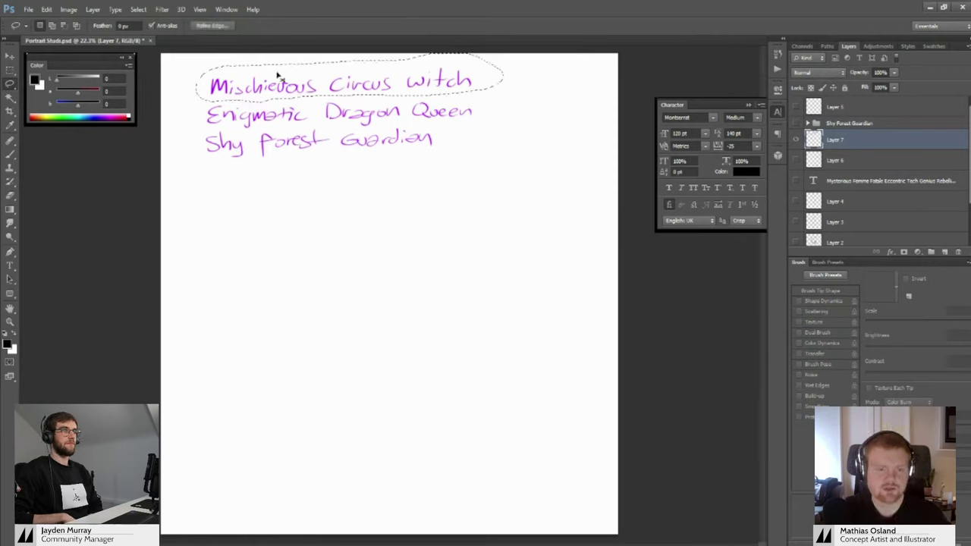
left_click(795, 140)
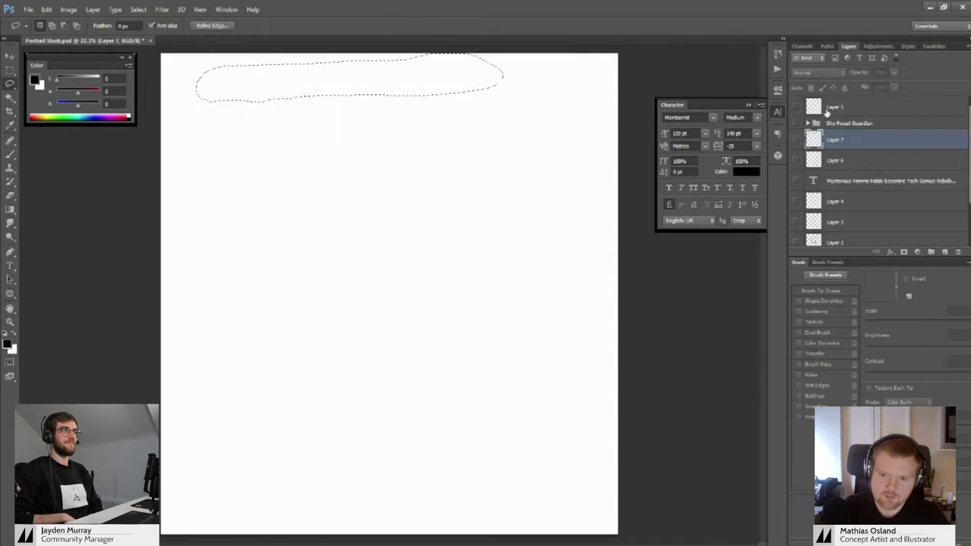
left_click(810, 109)
key("ctrl+v")
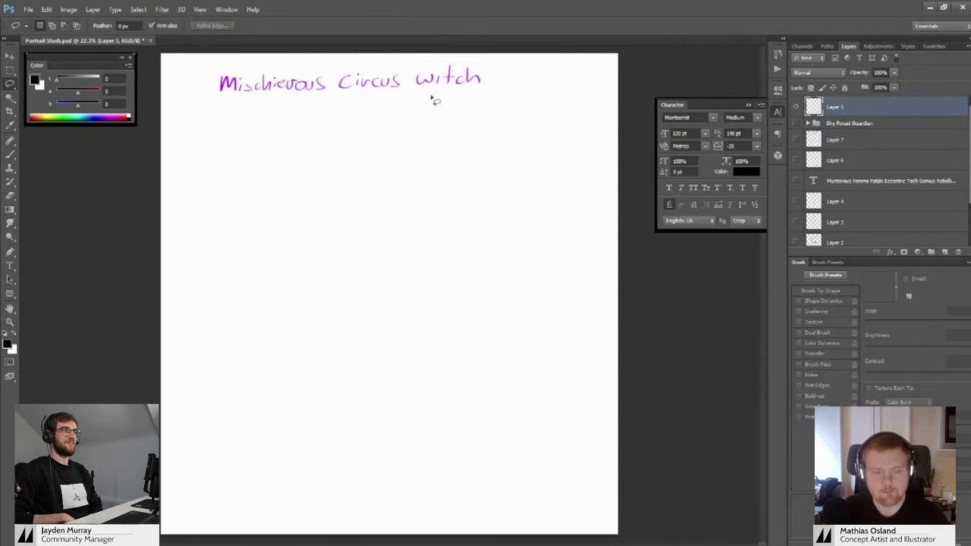
Turn the copied purple title grey by setting its saturation to -100
key("ctrl+u")
left_click_drag(574, 190, 510, 163)
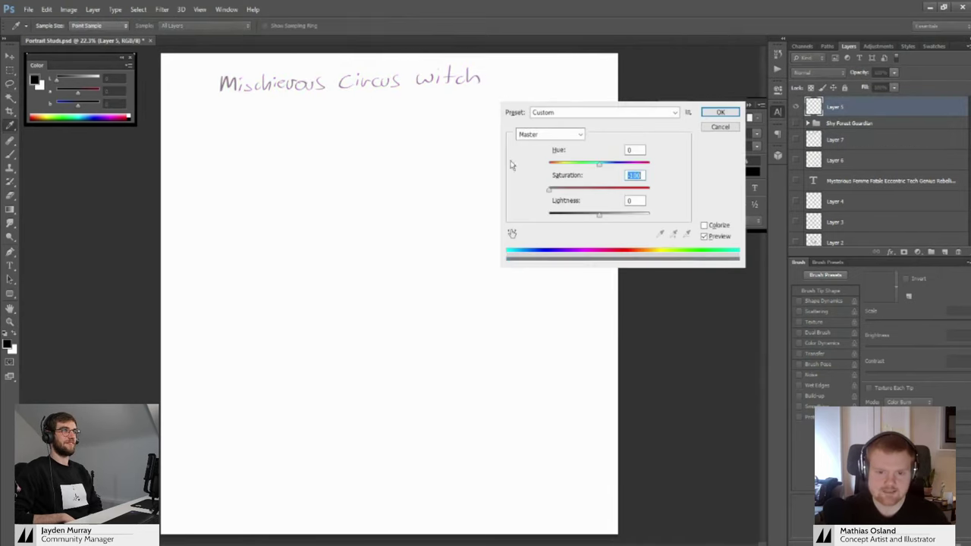
left_click(719, 112)
Move the title toward the canvas's upper-left corner, rotate it slightly level, and add a new layer above it
key("v")
left_click_drag(450, 81, 427, 86)
key("ctrl+t")
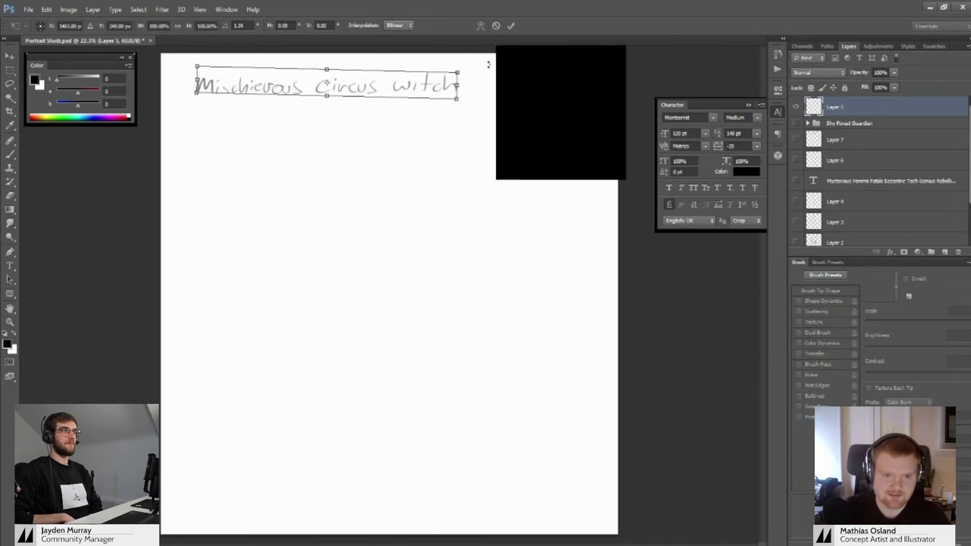
left_click(511, 26)
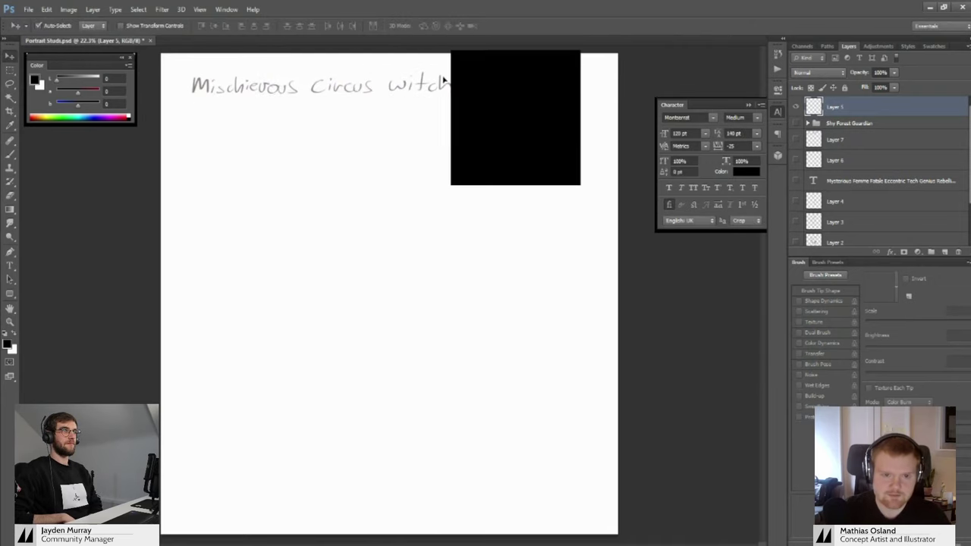
left_click(944, 251)
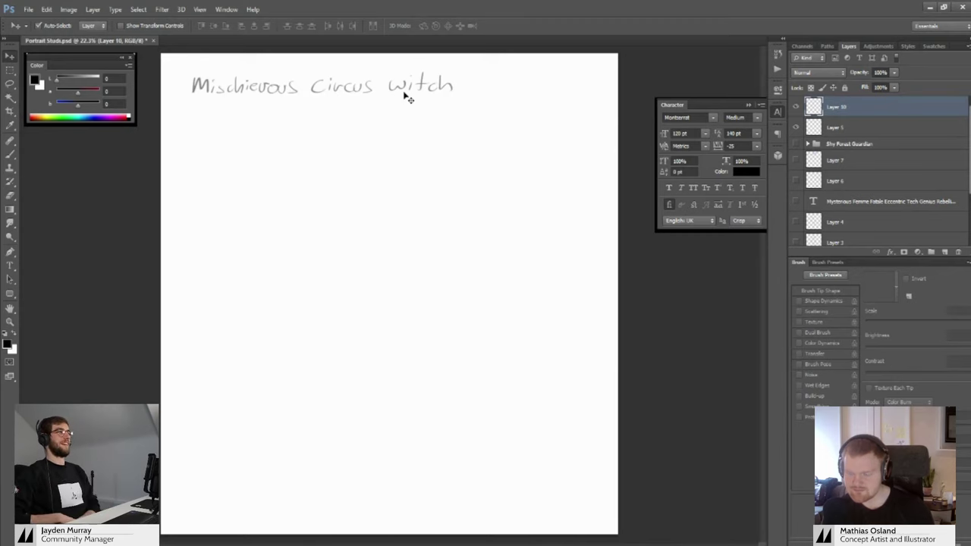
key("b")
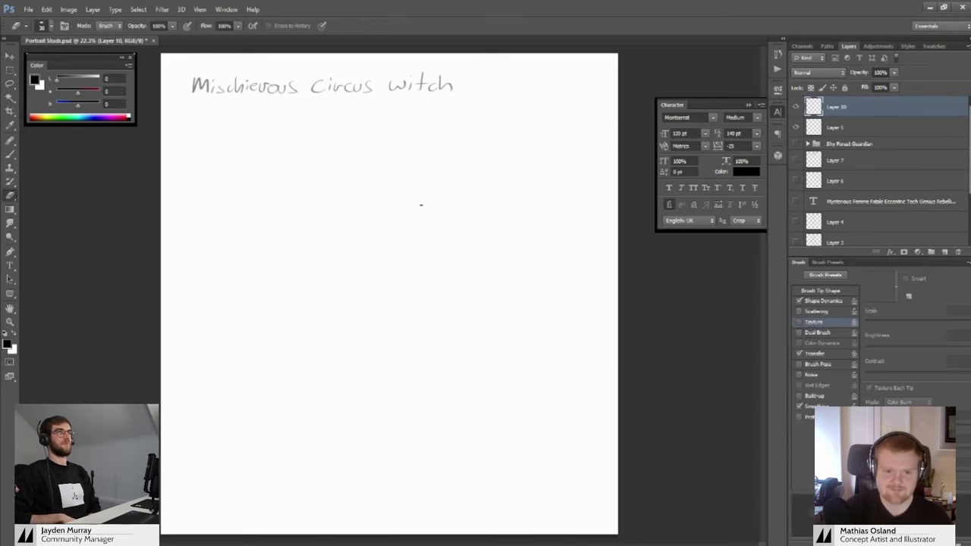
key("b")
mouse_move(396, 160)
left_mouse_down()
mouse_move(431, 187)
mouse_move(403, 164)
mouse_move(405, 199)
mouse_move(394, 169)
left_mouse_up()
key("ctrl+z")
key("ctrl+z")
key("ctrl+z")
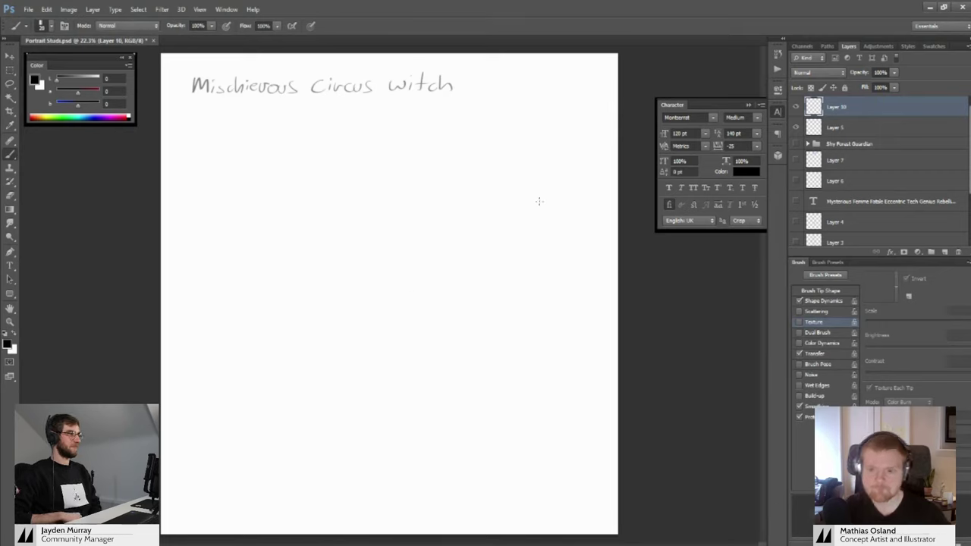
Examine the finished Shy Forest Guardian sketch for reference, then restore the view of the Mischievous Circus Witch layers
left_click_drag(796, 107, 796, 127)
left_click(795, 143)
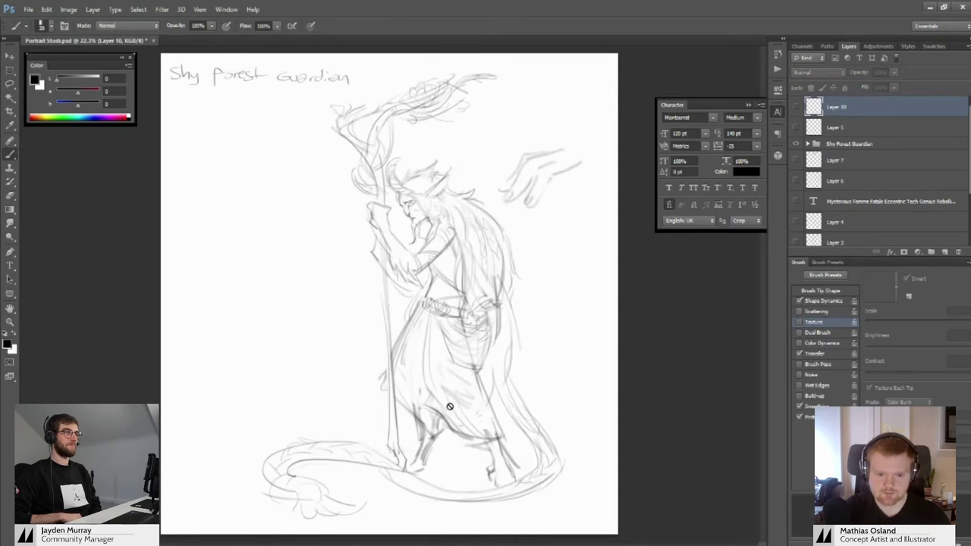
left_click(795, 144)
left_click_drag(795, 128, 796, 107)
key("e")
key("b")
left_click_drag(414, 144, 411, 176)
key("ctrl+z")
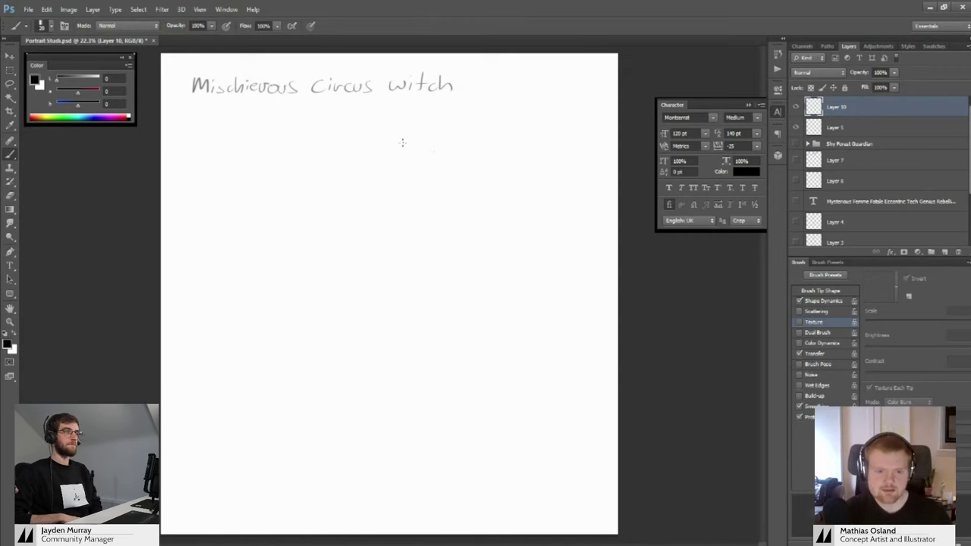
mouse_move(415, 144)
left_mouse_down()
mouse_move(423, 171)
mouse_move(404, 175)
left_mouse_up()
key("ctrl+z")
key("ctrl+z")
mouse_move(422, 137)
left_mouse_down()
mouse_move(409, 168)
mouse_move(407, 238)
left_mouse_up()
key("ctrl+z")
key("ctrl+z")
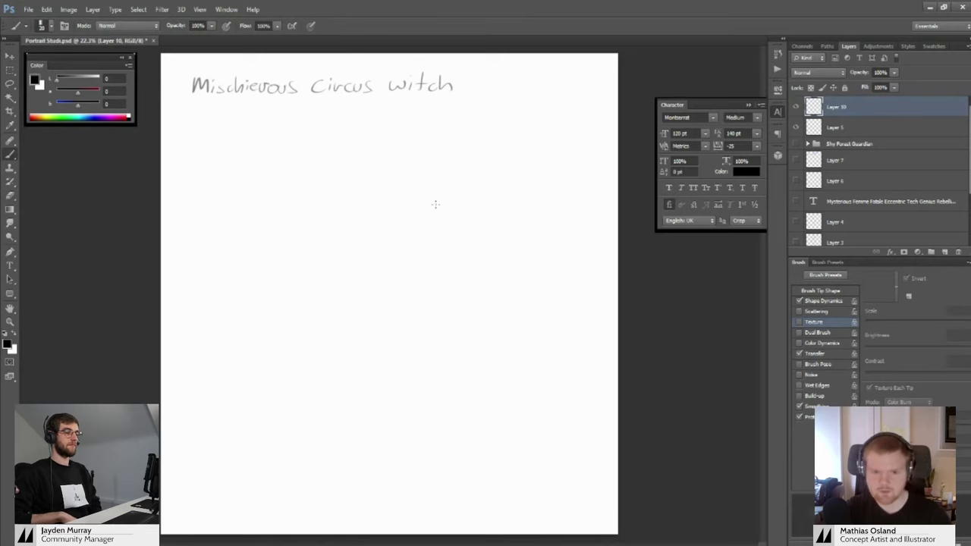
key("ctrl+z")
mouse_move(405, 156)
left_mouse_down()
mouse_move(409, 304)
mouse_move(381, 433)
left_mouse_up()
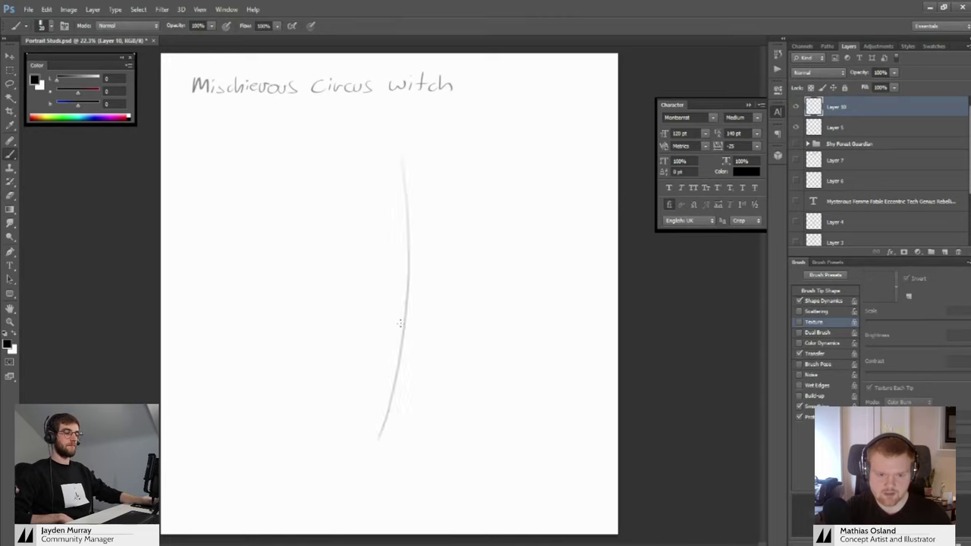
key("ctrl+z")
Sketch a small oval head below the title's end, a slanted leg line near the canvas bottom, and a long sweeping curve ending in an upward hook
mouse_move(420, 124)
left_mouse_down()
mouse_move(435, 148)
mouse_move(423, 124)
left_mouse_up()
key("ctrl+z")
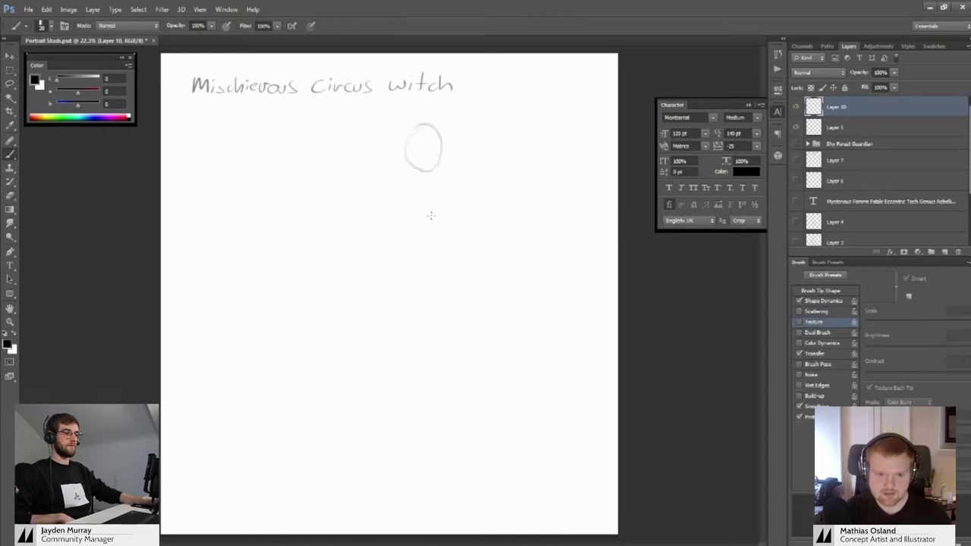
left_click_drag(408, 303, 381, 478)
key("ctrl+z")
left_click_drag(408, 410, 394, 508)
mouse_move(447, 311)
left_mouse_down()
mouse_move(516, 488)
mouse_move(550, 491)
mouse_move(579, 438)
left_mouse_up()
Sketch two curved torso lines from the neck to the hip, with a tilted shoulder line and a short upper-arm stroke
left_click_drag(430, 203, 458, 354)
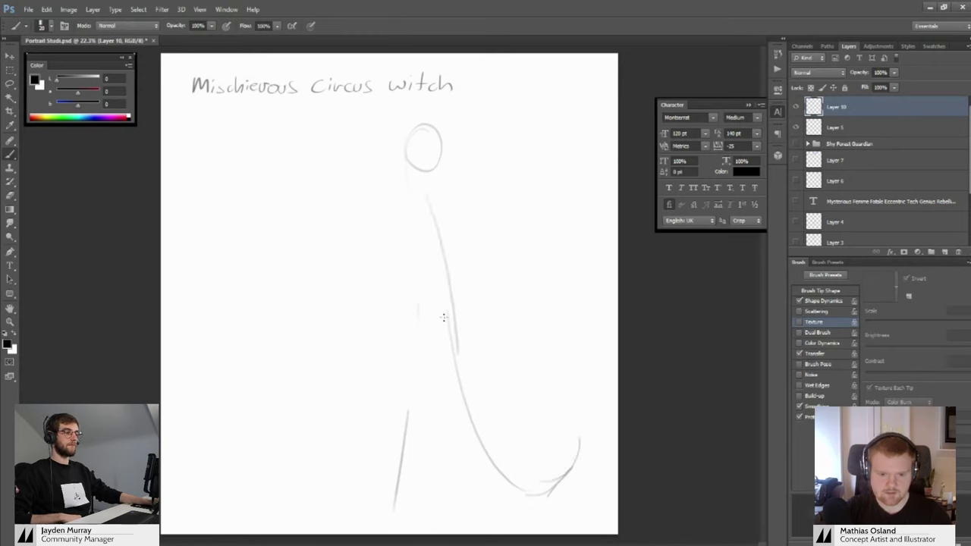
key("ctrl+z")
left_click_drag(422, 182, 469, 356)
left_click_drag(432, 199, 465, 372)
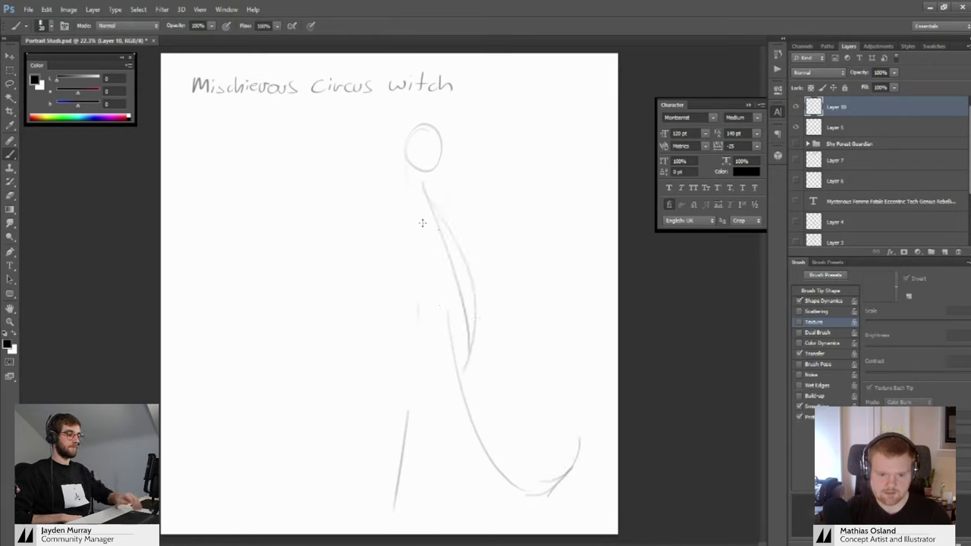
mouse_move(392, 203)
left_mouse_down()
mouse_move(445, 183)
mouse_move(453, 197)
mouse_move(476, 186)
mouse_move(485, 231)
left_mouse_up()
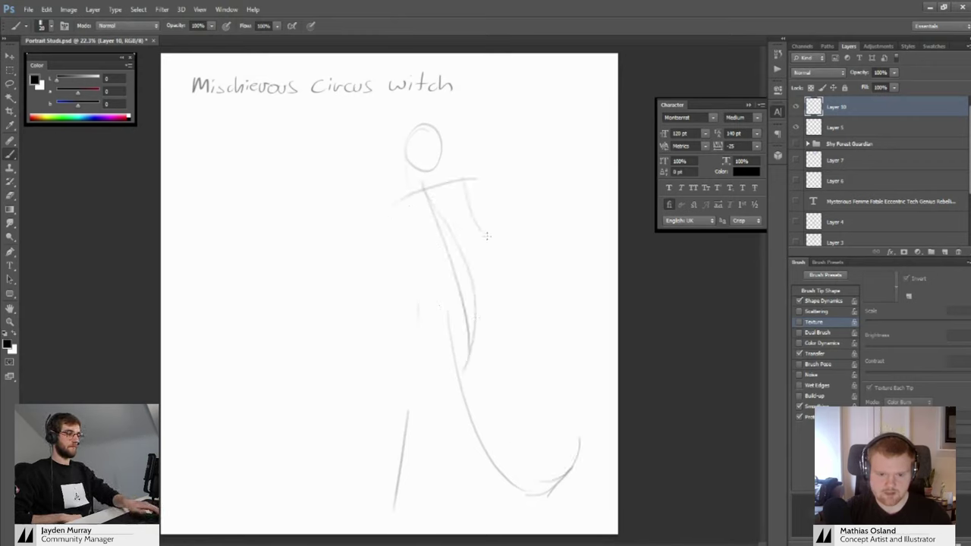
Redraw the upper arm below the figure's right-hand shoulder and rough in both raised forearms with loose strokes
key("ctrl+z")
left_click_drag(471, 196, 486, 229)
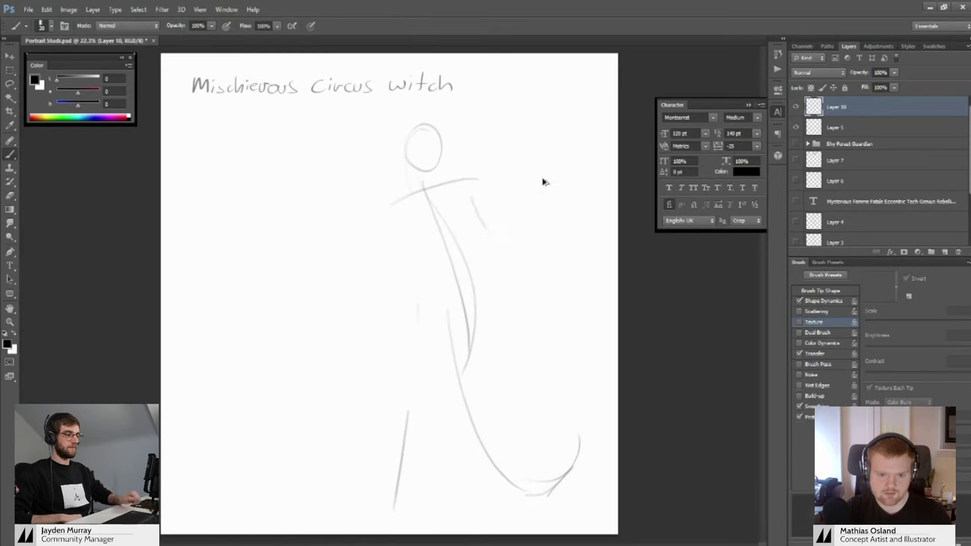
left_click_drag(543, 167, 504, 230)
left_click_drag(343, 212, 392, 249)
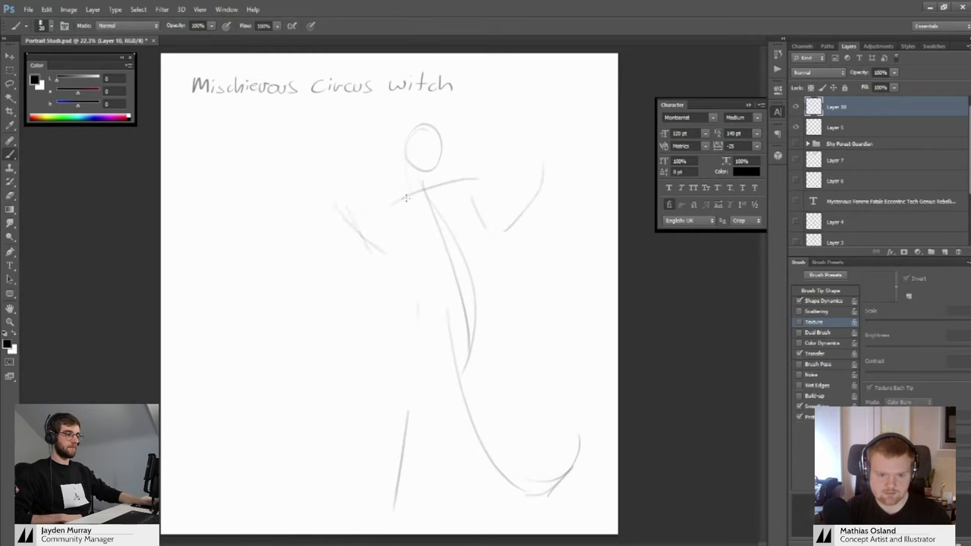
Sketch the torso's side lines tapering to the waist and cross them with a slanted hip line
left_click_drag(410, 203, 444, 263)
mouse_move(455, 195)
left_mouse_down()
mouse_move(471, 244)
mouse_move(423, 308)
left_mouse_up()
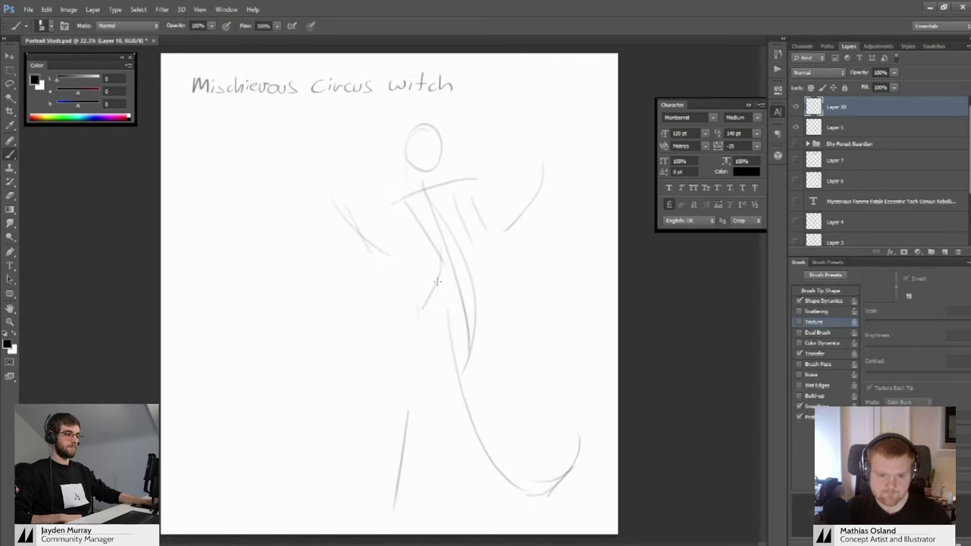
mouse_move(428, 271)
left_mouse_down()
mouse_move(476, 301)
mouse_move(439, 292)
mouse_move(479, 301)
mouse_move(471, 332)
left_mouse_up()
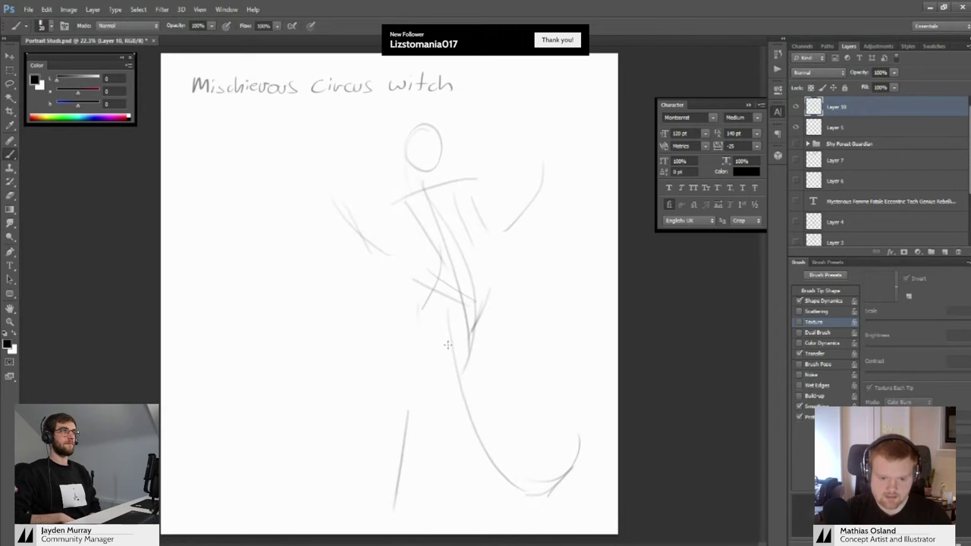
Sketch the standing leg's thigh and calf outlines down to the foot, undoing strokes that miss the pose
left_click_drag(448, 345, 531, 489)
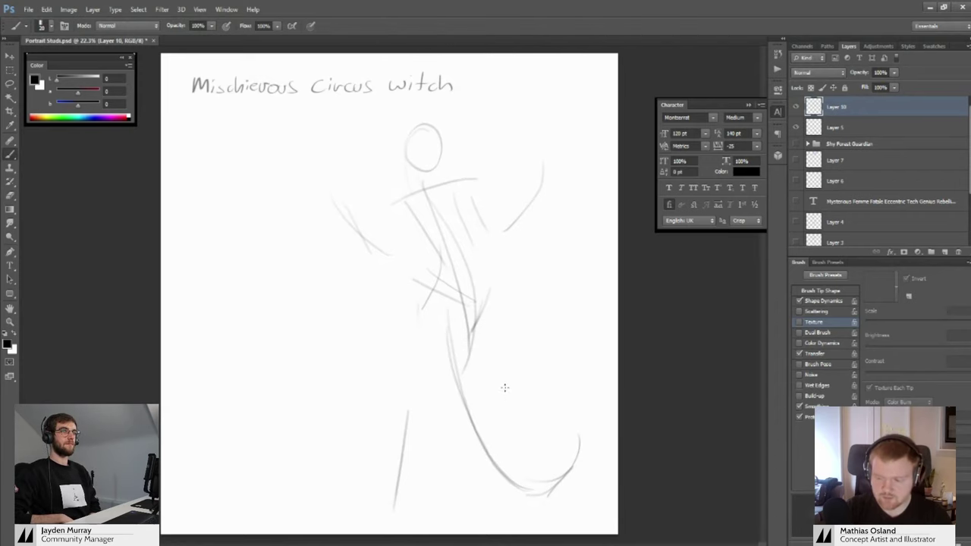
key("ctrl+z")
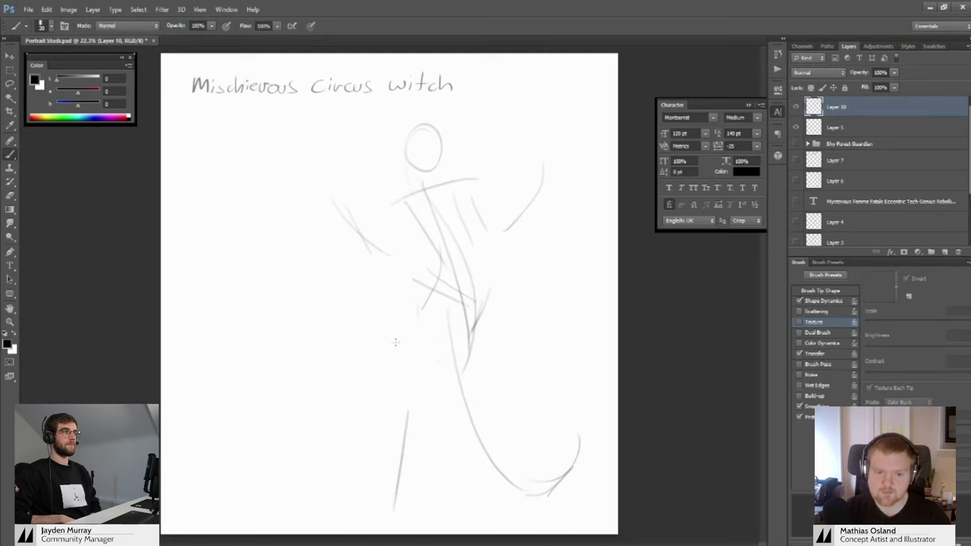
left_click_drag(404, 301, 414, 409)
left_click_drag(440, 310, 409, 416)
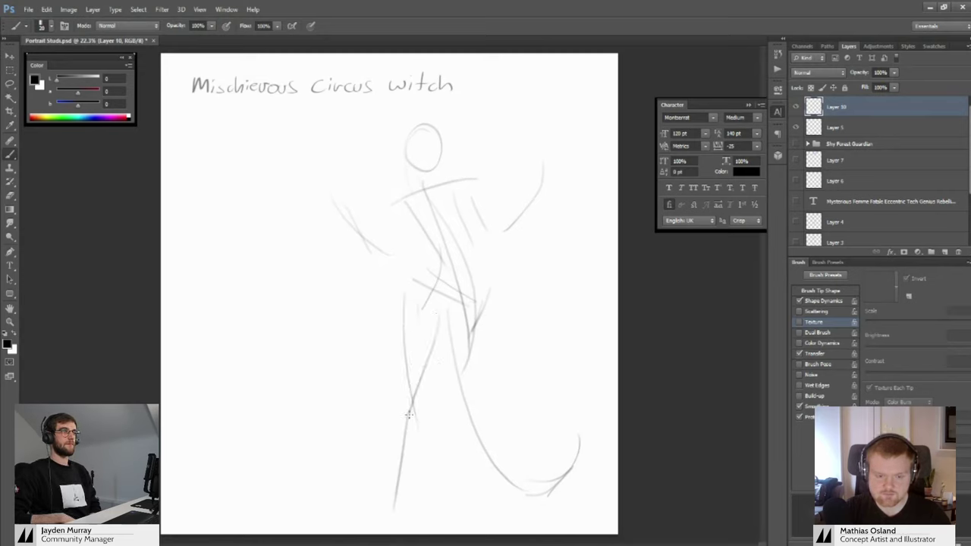
key("ctrl+z")
mouse_move(444, 313)
left_mouse_down()
mouse_move(408, 464)
mouse_move(421, 500)
left_mouse_up()
left_click_drag(424, 413, 424, 514)
left_click_drag(478, 335, 467, 433)
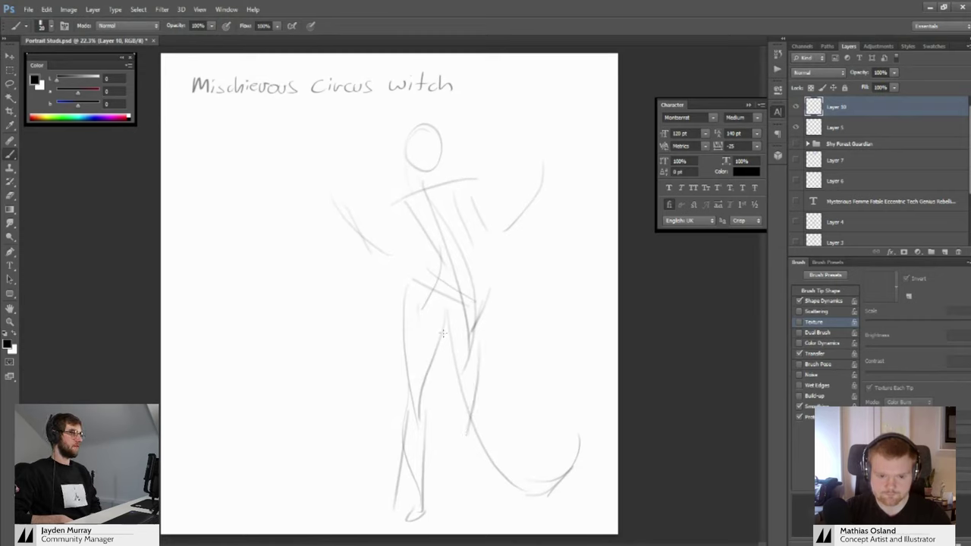
Sketch the trailing leg's outline along the sweeping curve, redrawing strokes from the hip to the foot area
key("ctrl+z")
mouse_move(443, 334)
left_mouse_down()
mouse_move(484, 442)
mouse_move(482, 430)
left_mouse_up()
key("ctrl+alt+z")
mouse_move(477, 342)
left_mouse_down()
mouse_move(477, 418)
mouse_move(456, 401)
mouse_move(500, 478)
left_mouse_up()
mouse_move(479, 422)
left_mouse_down()
mouse_move(524, 483)
mouse_move(510, 480)
mouse_move(517, 507)
left_mouse_up()
key("ctrl+z")
mouse_move(498, 474)
left_mouse_down()
mouse_move(518, 510)
mouse_move(563, 464)
left_mouse_up()
key("ctrl+z")
left_click_drag(529, 495, 560, 457)
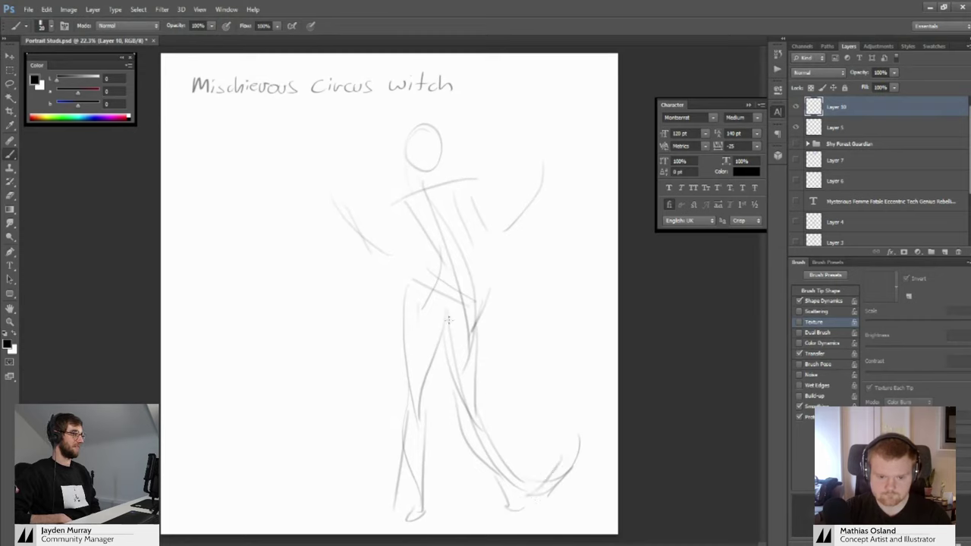
Refine the torso contours on both sides between chest and waist, replacing unsatisfactory strokes
mouse_move(415, 280)
left_mouse_down()
mouse_move(431, 258)
mouse_move(418, 217)
mouse_move(430, 251)
left_mouse_up()
key("ctrl+z")
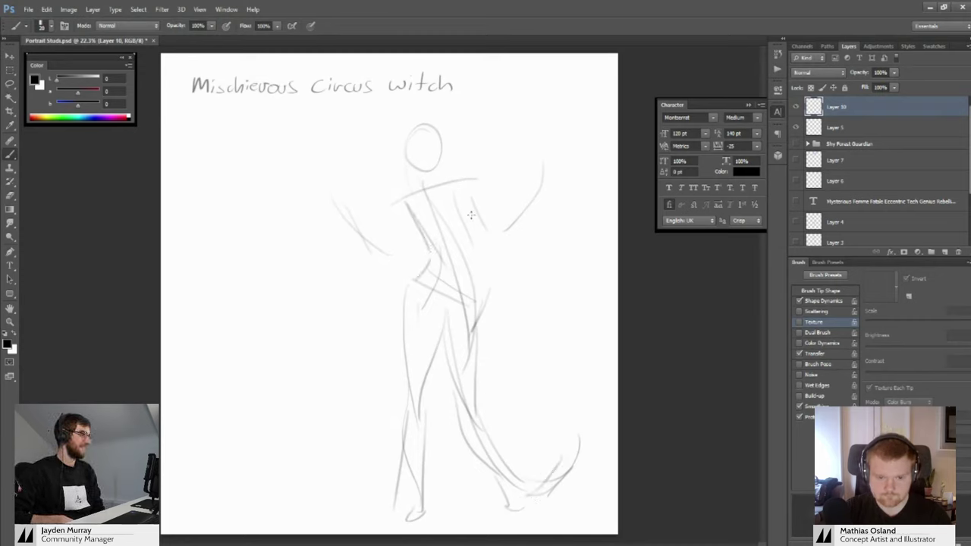
left_click_drag(461, 192, 467, 238)
key("ctrl+z")
key("ctrl+z")
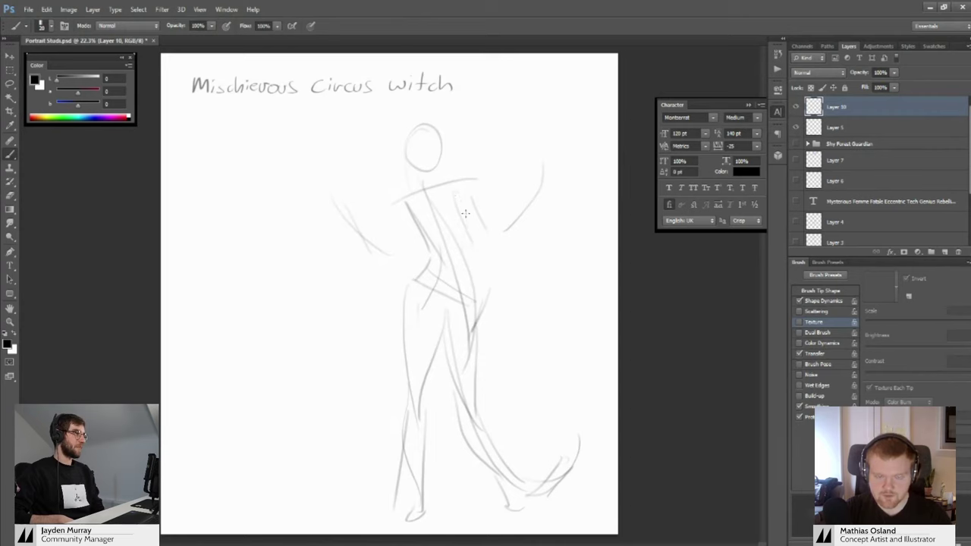
mouse_move(460, 195)
left_mouse_down()
mouse_move(470, 254)
mouse_move(458, 288)
left_mouse_up()
key("ctrl+z")
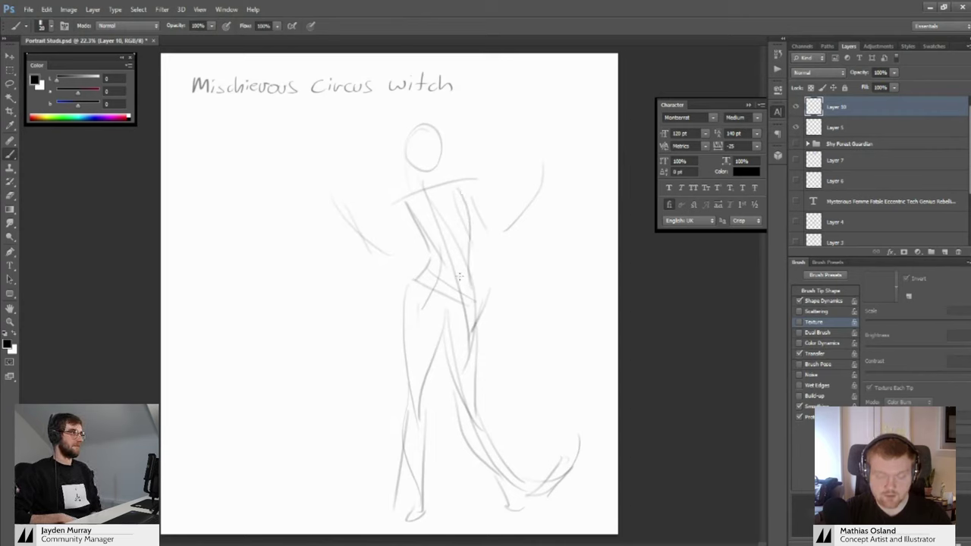
key("ctrl+z")
left_click_drag(470, 249, 463, 284)
key("ctrl+z")
left_click_drag(470, 206, 464, 264)
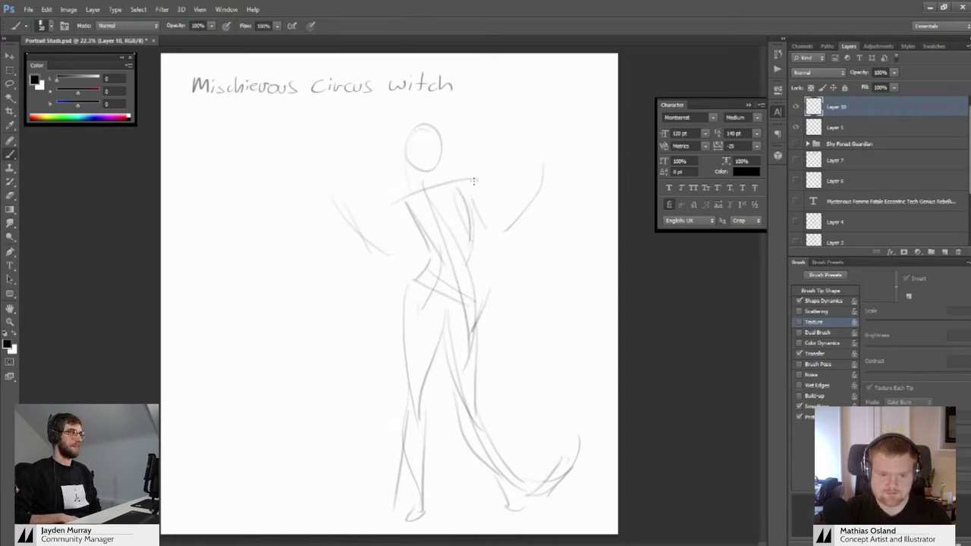
Darken the upper arm below the raised shoulder line and add simple hand strokes at both forearm ends
left_click_drag(473, 181, 485, 226)
mouse_move(345, 207)
left_mouse_down()
mouse_move(317, 220)
mouse_move(343, 204)
left_mouse_up()
left_click_drag(534, 184, 558, 189)
Sketch a curved brow line on the head and the sweeping outline of a wide witch hat around it
mouse_move(409, 141)
left_mouse_down()
mouse_move(440, 143)
mouse_move(409, 130)
mouse_move(439, 141)
mouse_move(435, 172)
left_mouse_up()
mouse_move(410, 123)
left_mouse_down()
mouse_move(404, 166)
mouse_move(473, 106)
mouse_move(491, 143)
left_mouse_up()
Rough in flared costume shapes on both sides of the hips and draw the bent arm's upper section
mouse_move(414, 274)
left_mouse_down()
mouse_move(383, 280)
mouse_move(410, 286)
left_mouse_up()
mouse_move(477, 277)
left_mouse_down()
mouse_move(508, 297)
mouse_move(478, 307)
left_mouse_up()
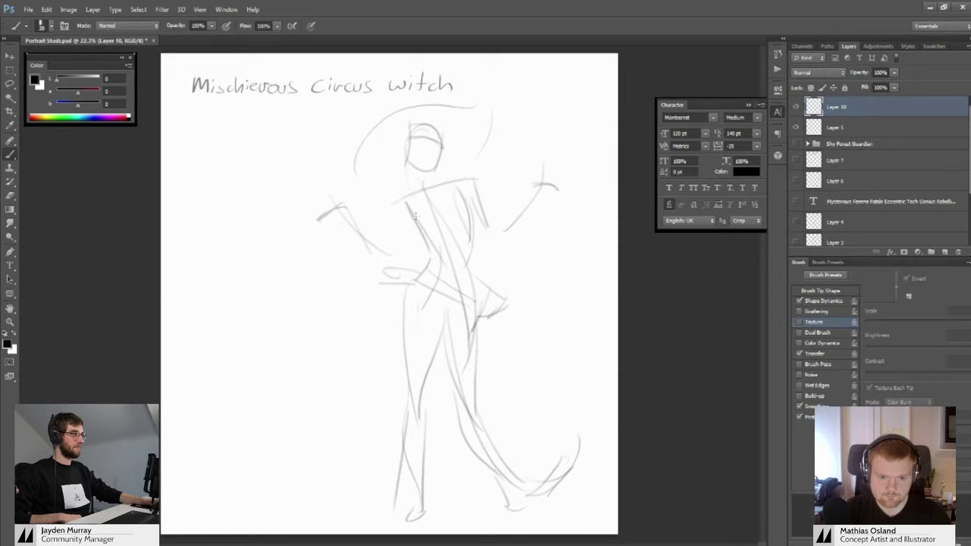
left_click_drag(410, 215, 390, 256)
left_click_drag(392, 219, 385, 242)
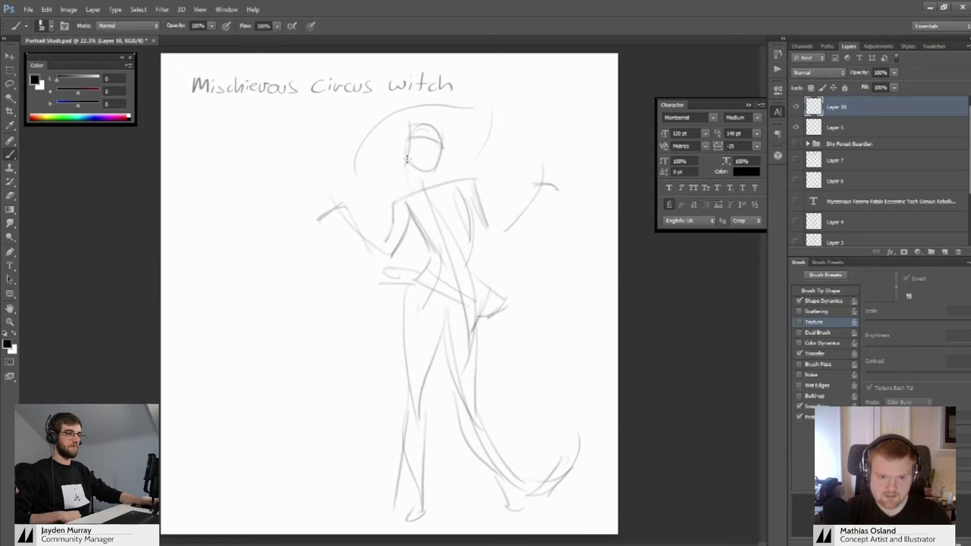
Refine the curved line across the head and the drooping edge of the hat
scroll(407, 160, "up", 3)
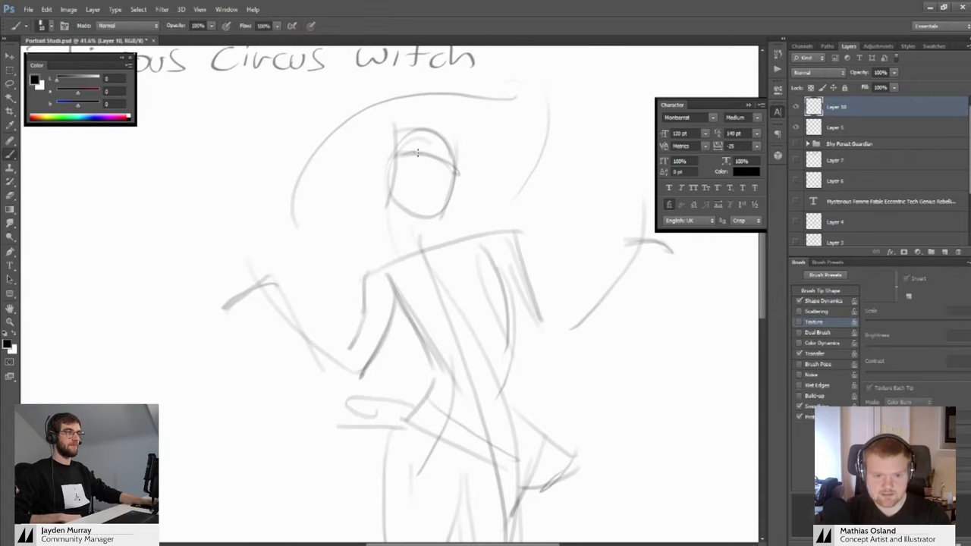
left_click_drag(431, 161, 414, 162)
mouse_move(464, 114)
left_mouse_down()
mouse_move(455, 168)
mouse_move(509, 157)
mouse_move(510, 185)
mouse_move(501, 170)
left_mouse_up()
Scale the figure sketch down on the canvas, then return to the brush
key("ctrl+t")
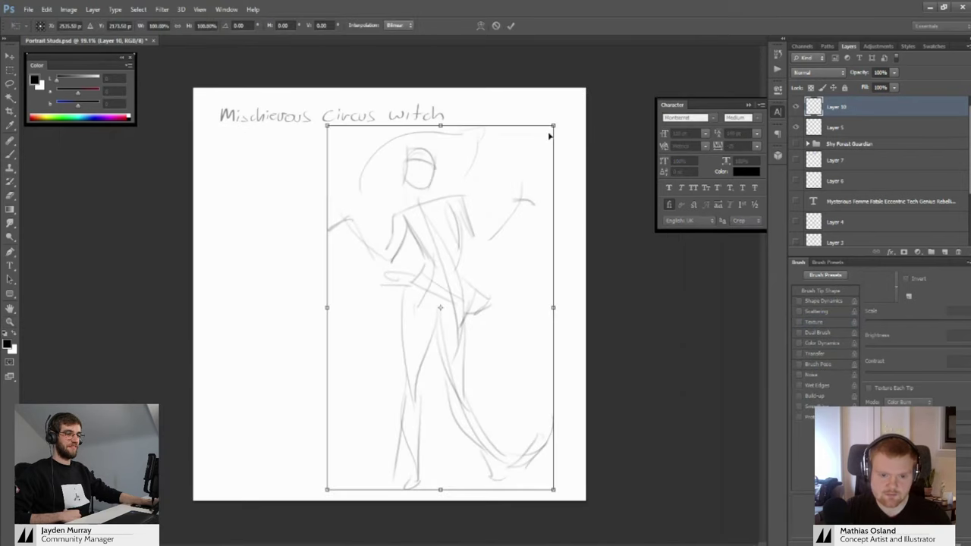
left_click_drag(553, 126, 531, 161)
left_click(511, 26)
left_click_drag(454, 201, 453, 196)
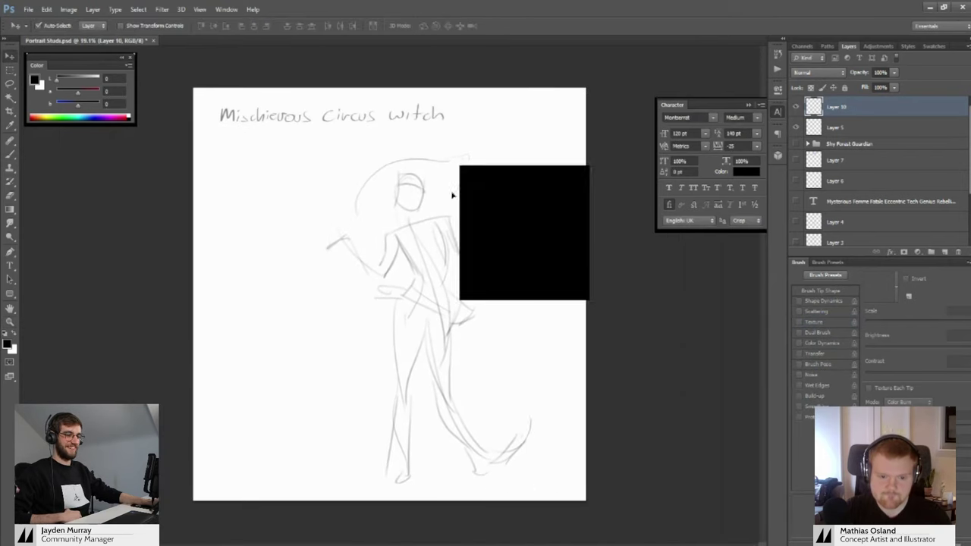
key("z")
left_click_drag(464, 265, 476, 265)
key("b")
Sketch a round orb with a small knob above the raised hand, erasing and redrawing its inner lines
mouse_move(521, 197)
left_mouse_down()
mouse_move(531, 196)
mouse_move(523, 211)
mouse_move(517, 203)
mouse_move(565, 196)
mouse_move(526, 189)
left_mouse_up()
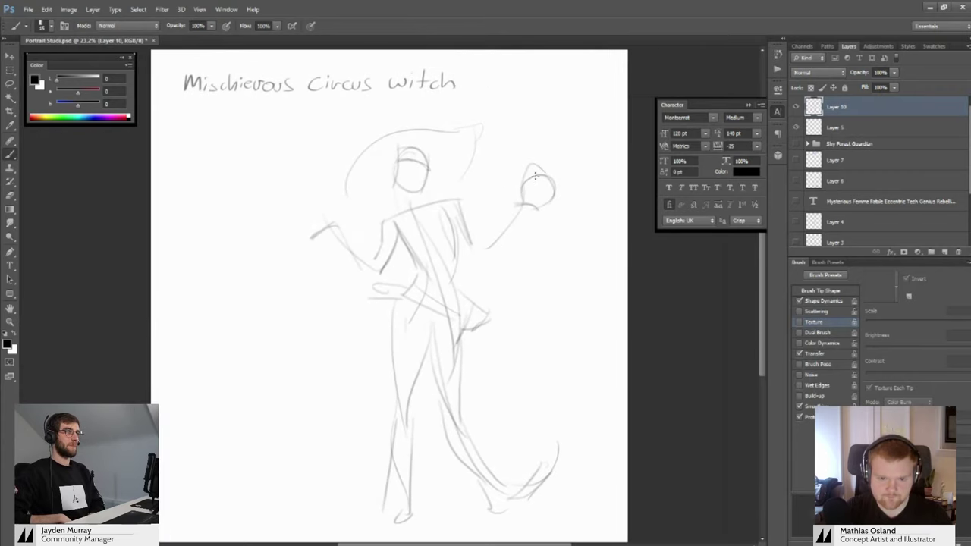
key("e")
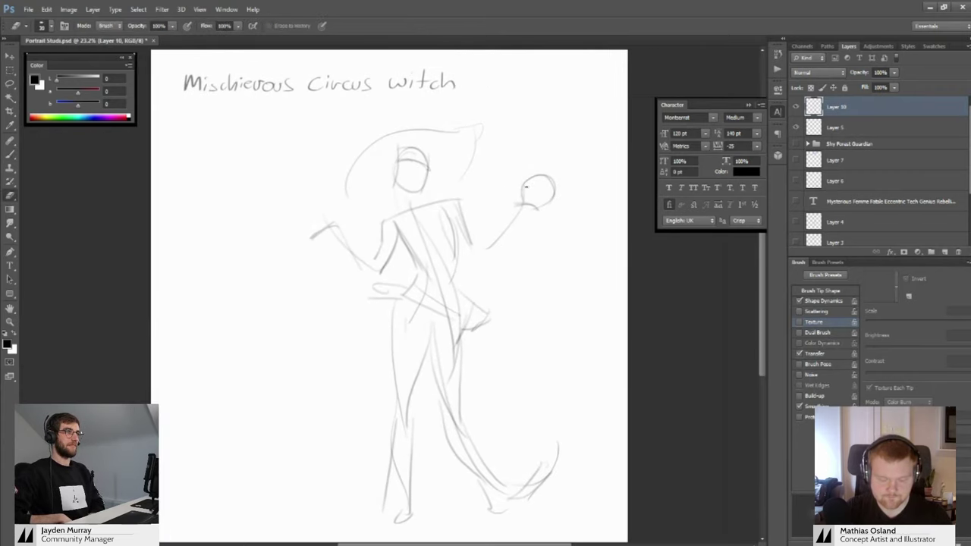
mouse_move(524, 192)
left_mouse_down()
mouse_move(557, 187)
mouse_move(544, 196)
left_mouse_up()
key("b")
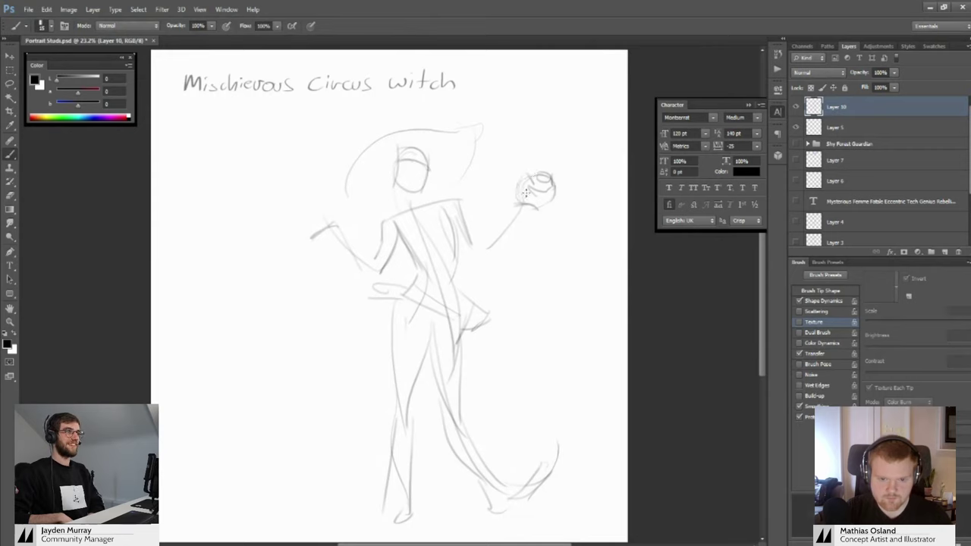
key("e")
mouse_move(535, 182)
left_mouse_down()
mouse_move(550, 182)
mouse_move(527, 189)
mouse_move(550, 202)
mouse_move(531, 178)
mouse_move(544, 176)
mouse_move(528, 172)
left_mouse_up()
key("b")
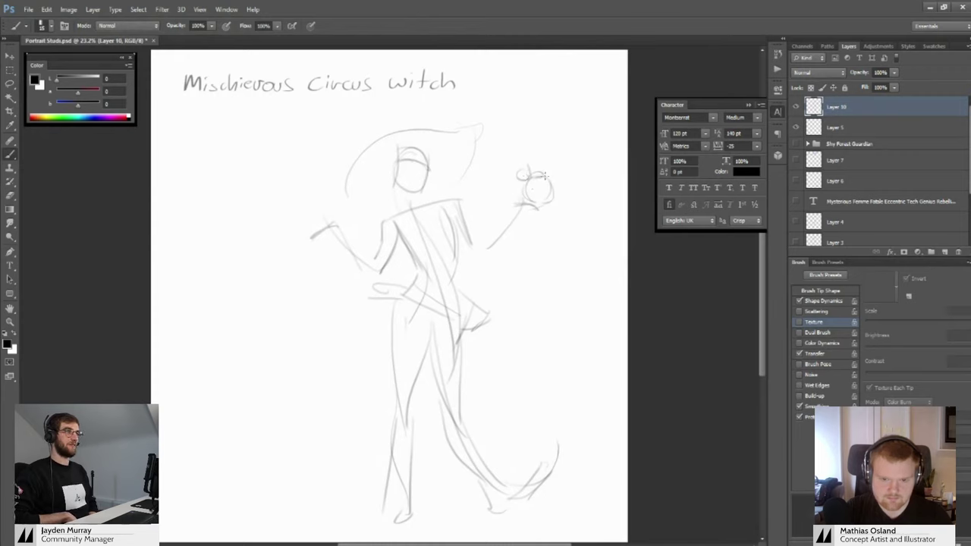
left_click_drag(552, 183, 553, 201)
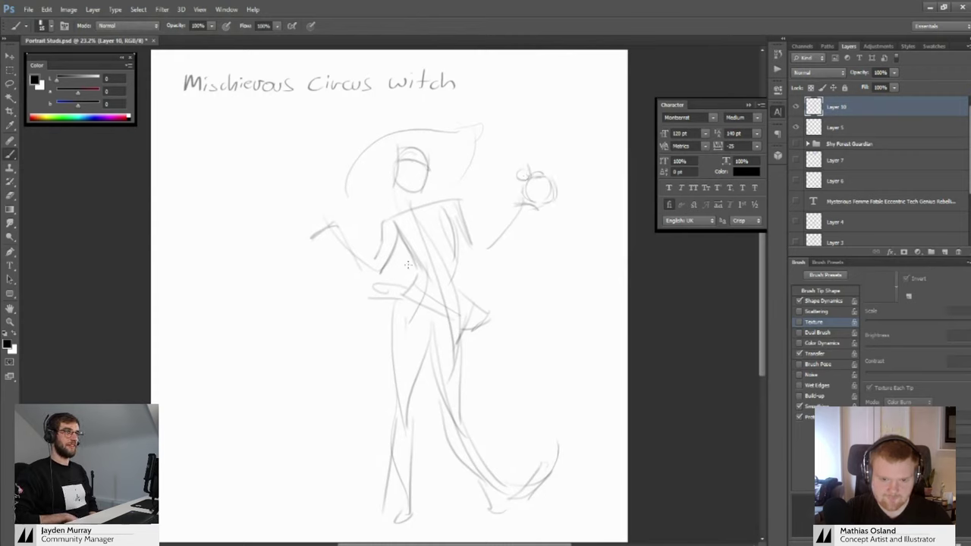
Draw curved costume lines from the crotch across the upper thigh, undoing attempts that extend too far
mouse_move(364, 315)
left_mouse_down()
mouse_move(406, 312)
mouse_move(381, 337)
left_mouse_up()
key("ctrl+z")
key("ctrl+z")
key("ctrl+z")
left_click_drag(419, 312, 377, 343)
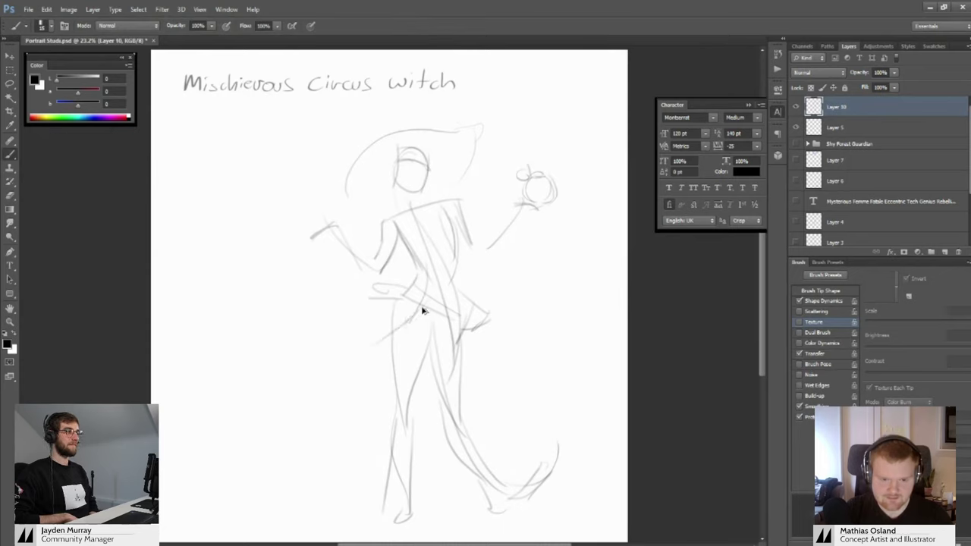
key("ctrl+z")
left_click_drag(417, 308, 391, 334)
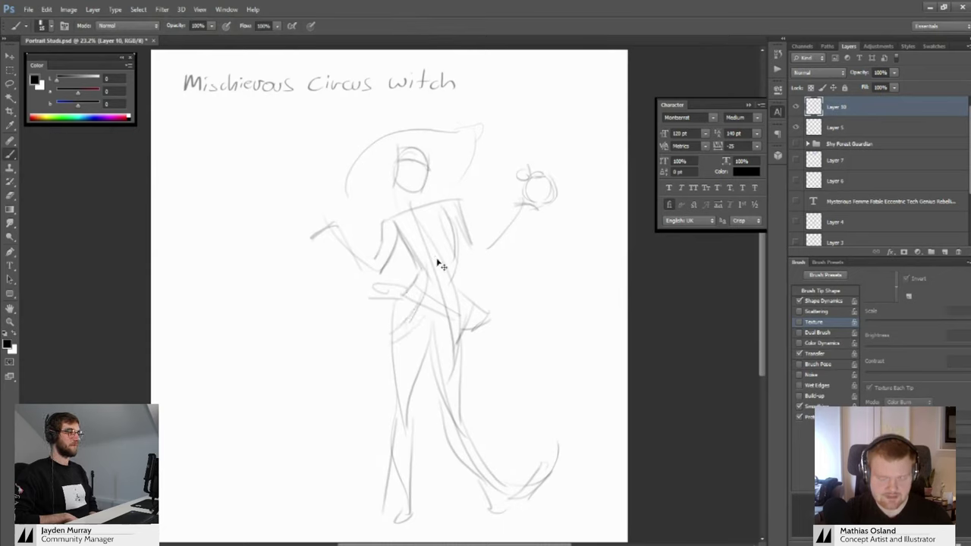
Mirror the canvas horizontally, shift the figure sketch sideways and rotate it by -4.37°
key("ctrl+shift+h")
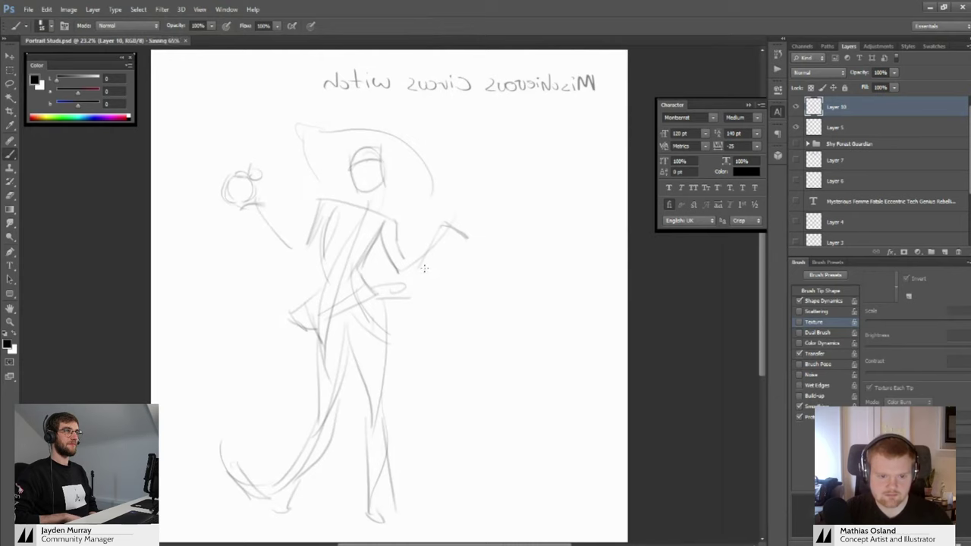
left_click_drag(375, 277, 412, 276)
key("ctrl+t")
left_click_drag(560, 211, 553, 196)
left_click(514, 26)
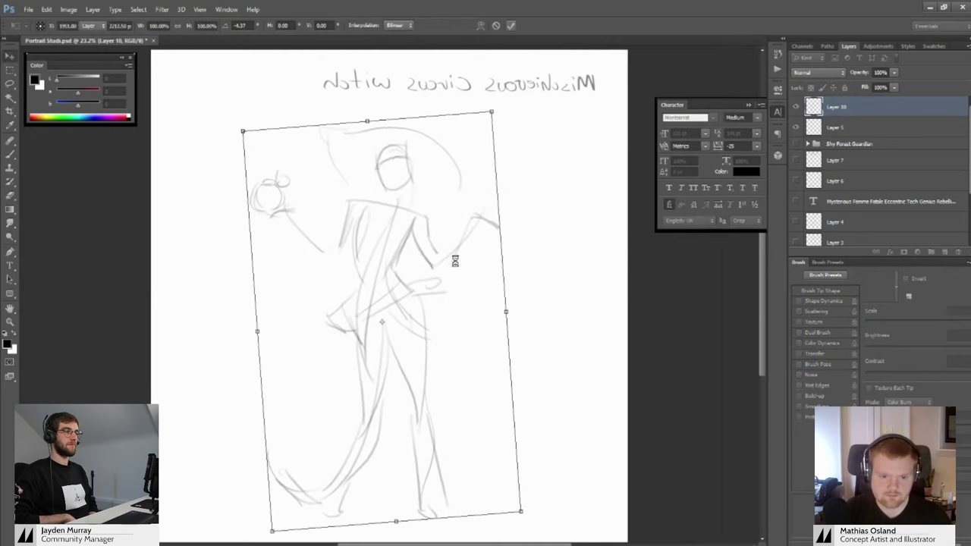
Scale the mirrored figure sketch down to about 90% and reposition it below the title
key("ctrl+t")
left_click_drag(496, 124, 474, 160)
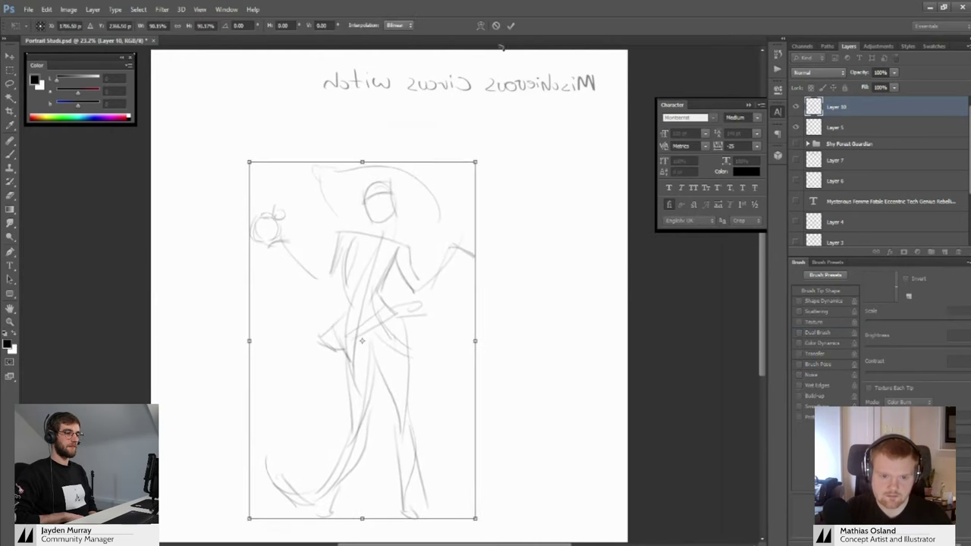
left_click(511, 27)
mouse_move(425, 246)
left_mouse_down()
mouse_move(445, 214)
mouse_move(440, 253)
left_mouse_up()
Erase the standing leg with a larger eraser and redraw its lower outlines in a straighter stance
key("e")
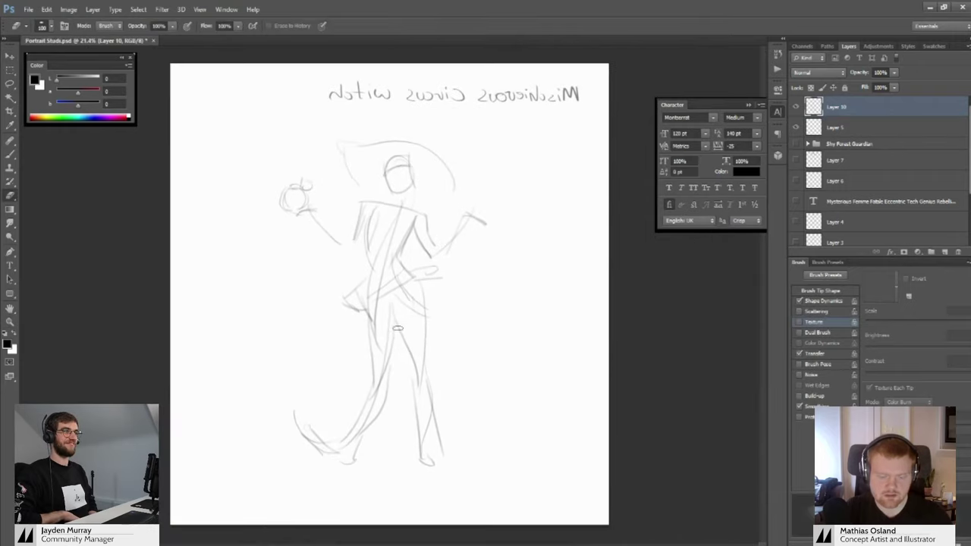
key("bracketright")
key("bracketright")
key("bracketright")
key("bracketright")
key("bracketright")
left_click_drag(430, 325, 413, 482)
key("b")
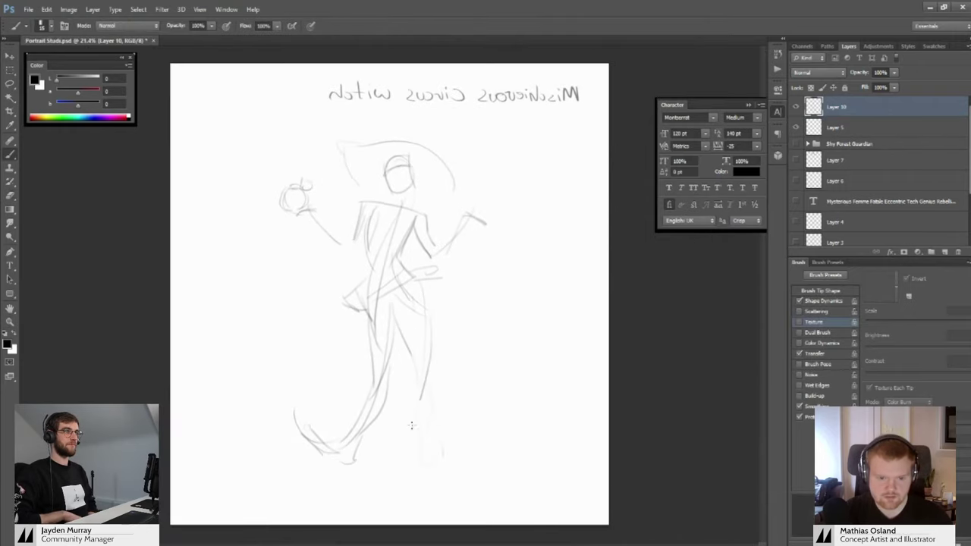
mouse_move(396, 327)
left_mouse_down()
mouse_move(423, 373)
mouse_move(410, 449)
left_mouse_up()
key("ctrl+z")
left_click_drag(423, 362, 429, 455)
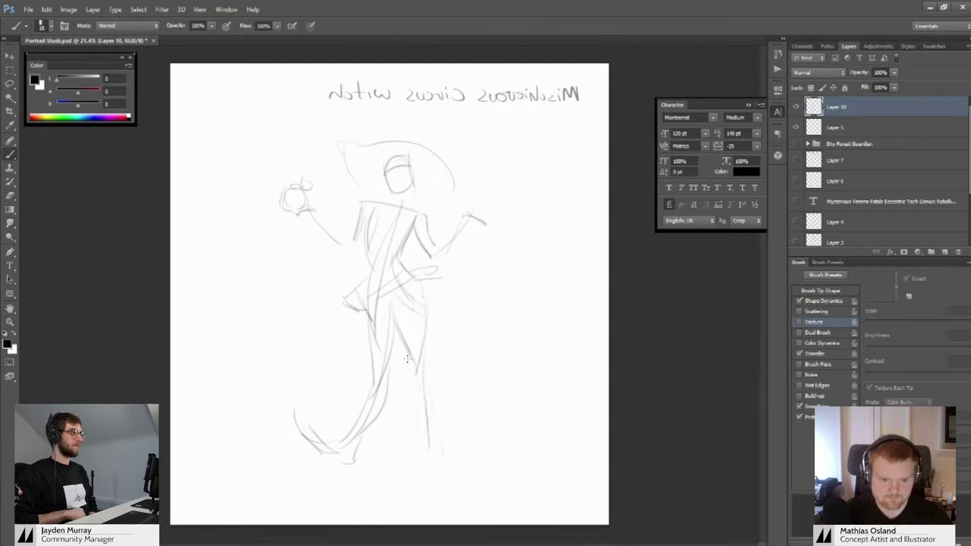
left_click_drag(412, 379, 419, 446)
Erase the curved trailing leg and redraw its thigh and calf as straighter lines angled outward
key("e")
left_click_drag(384, 341, 335, 399)
key("b")
left_click_drag(380, 325, 331, 415)
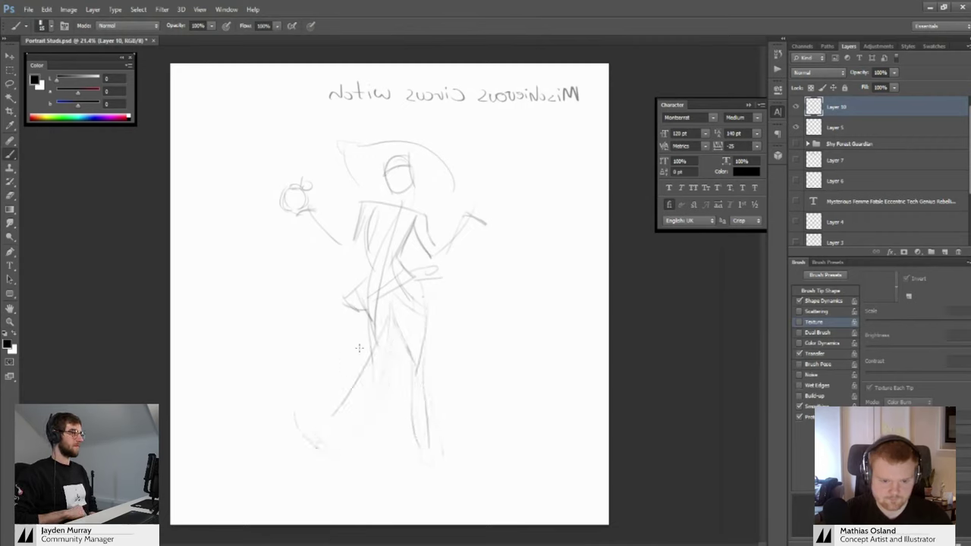
left_click_drag(366, 304, 352, 365)
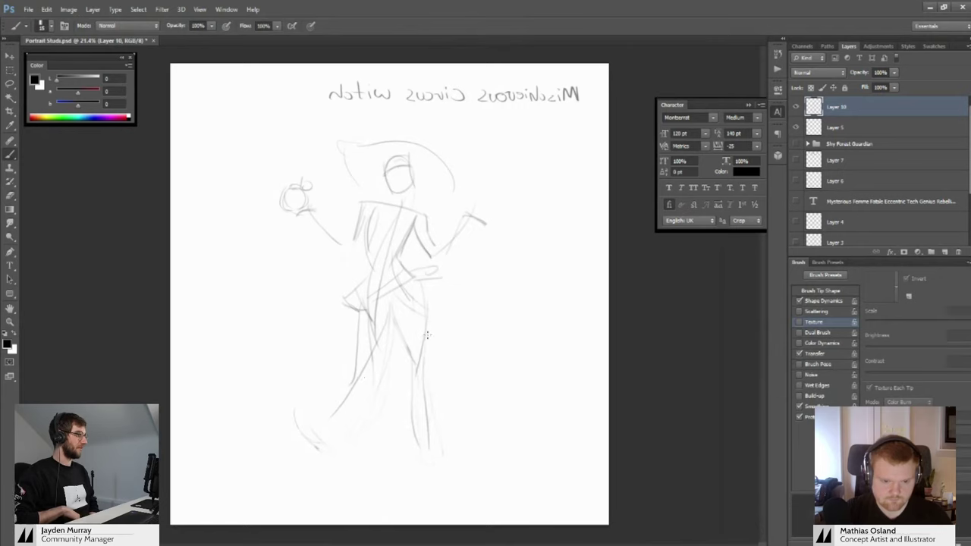
Erase the standing leg again and redraw its thigh, calf and foot shifted inward beneath the body
key("e")
left_click_drag(426, 335, 434, 448)
key("b")
left_click_drag(426, 294, 409, 439)
key("ctrl+z")
left_click_drag(421, 288, 410, 379)
left_click_drag(397, 346, 408, 438)
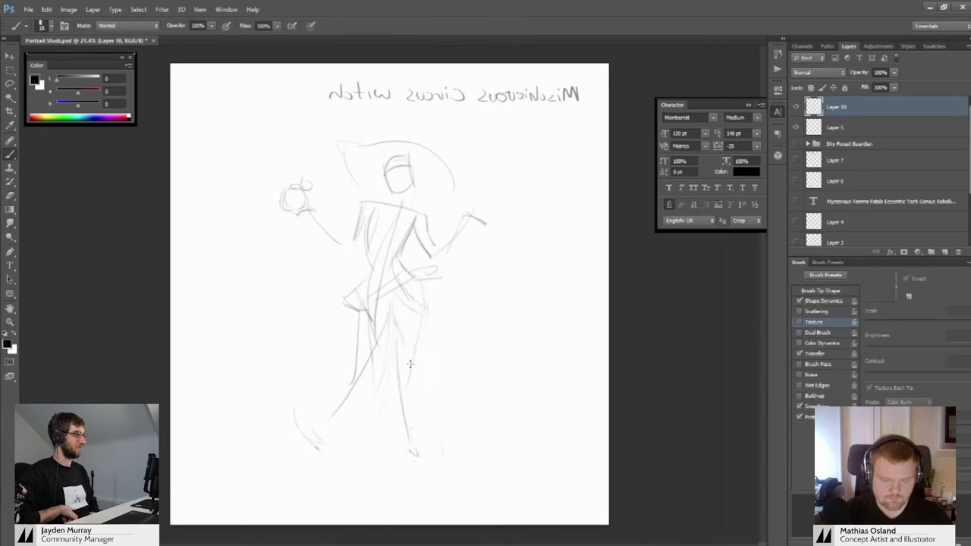
left_click_drag(395, 389, 406, 458)
key("ctrl+z")
key("ctrl+z")
mouse_move(395, 394)
left_mouse_down()
mouse_move(411, 433)
mouse_move(411, 387)
mouse_move(417, 470)
left_mouse_up()
key("ctrl+t")
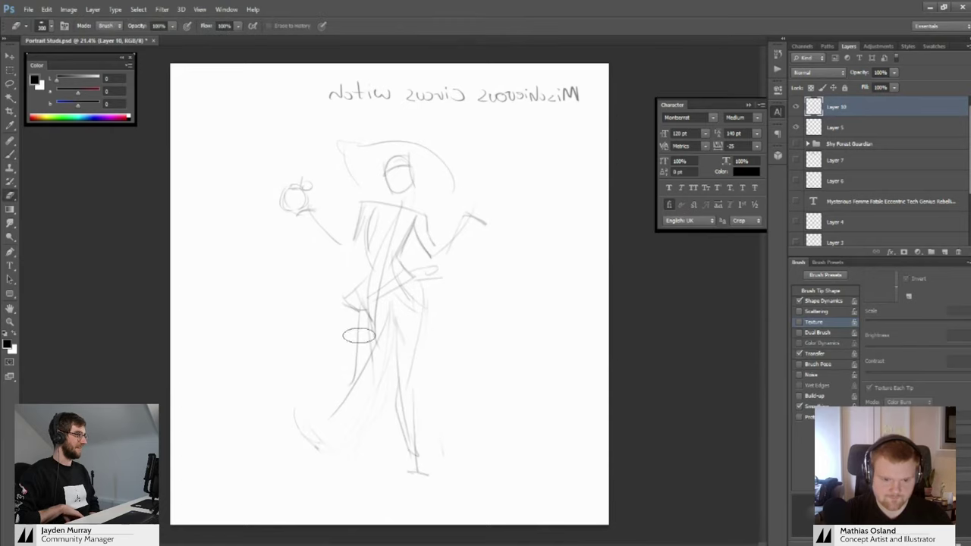
Rotate the figure sketch a few degrees counterclockwise, erase the standing leg and redraw its outer contour as one long curve
left_click_drag(528, 193, 548, 157)
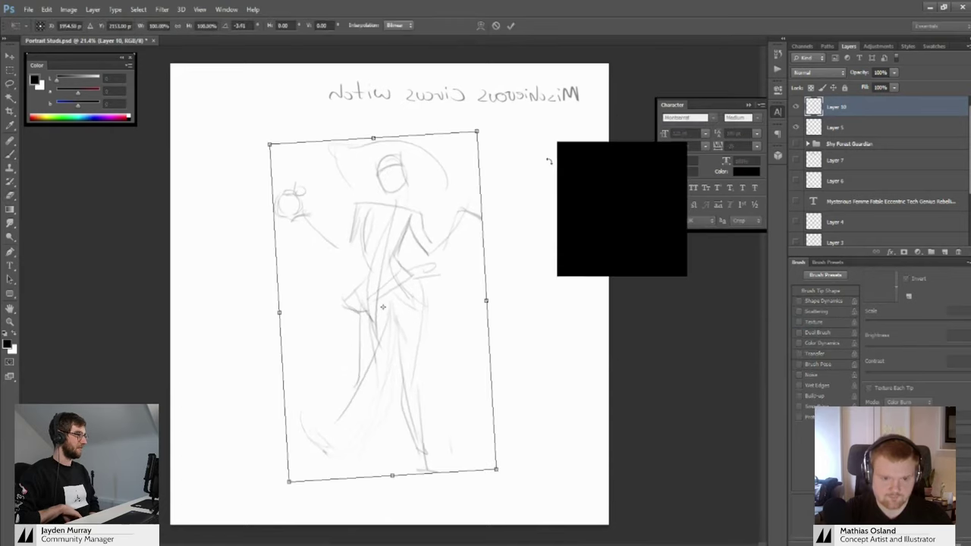
key("Return")
left_click_drag(400, 346, 425, 464)
key("b")
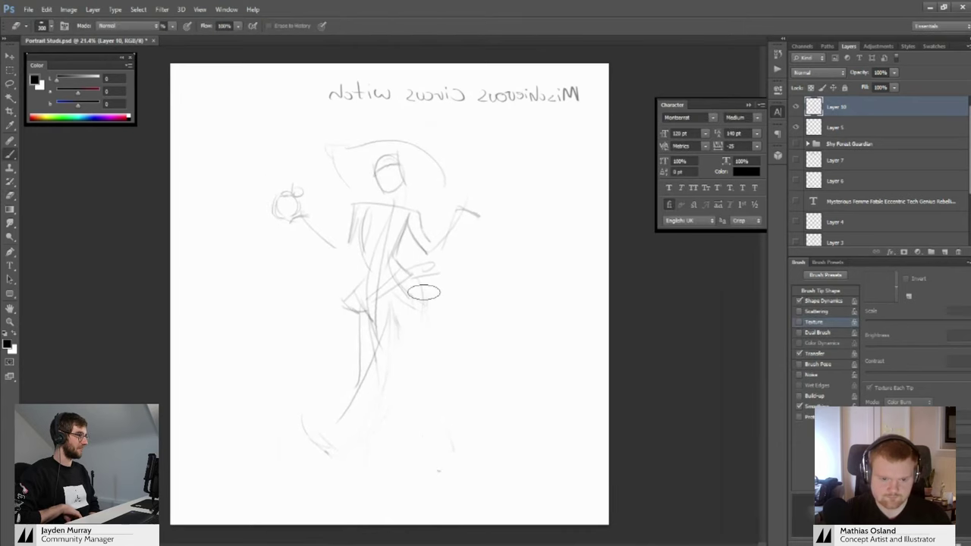
left_click_drag(422, 298, 405, 459)
Erase the trailing leg and redraw it as long tapering lines angled outward, ending in a pointed foot
key("e")
mouse_move(362, 356)
left_mouse_down()
mouse_move(336, 386)
mouse_move(326, 383)
left_mouse_up()
key("b")
mouse_move(361, 318)
left_mouse_down()
mouse_move(351, 372)
mouse_move(305, 454)
left_mouse_up()
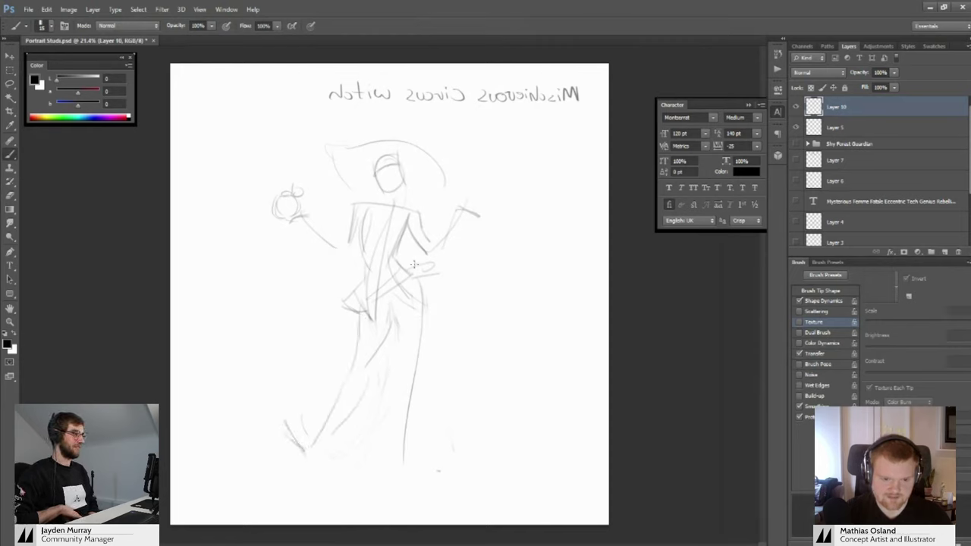
Erase the stray lines beside the hips and redraw the flared edge of the garment at the waist
key("e")
mouse_move(406, 271)
left_mouse_down()
mouse_move(436, 277)
mouse_move(406, 282)
left_mouse_up()
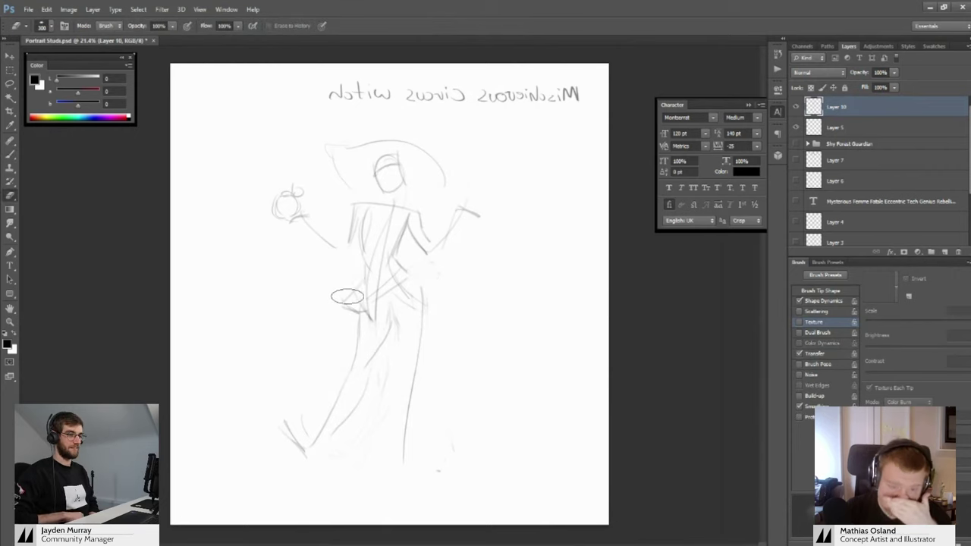
key("b")
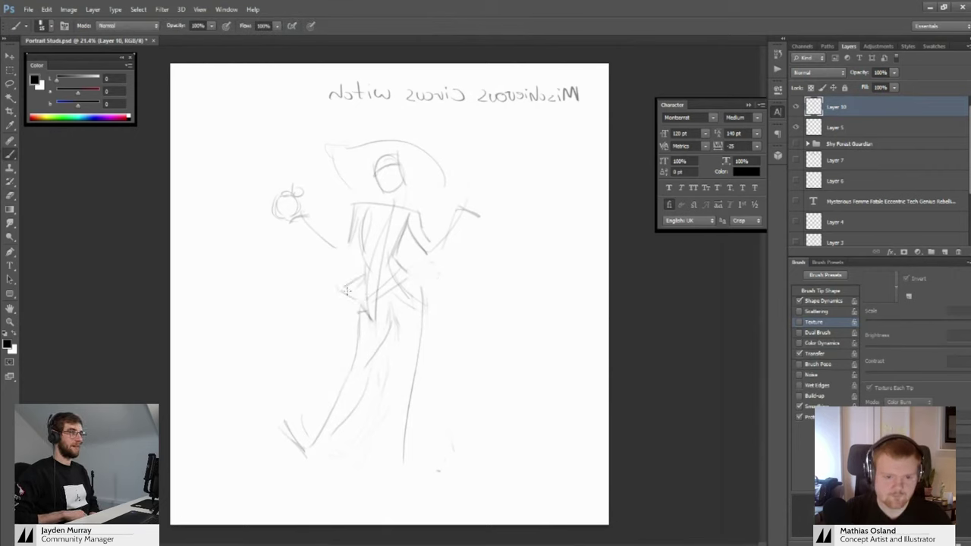
Erase the upper edge and tip of the hat brim and redraw them as a wide sweeping curve
key("e")
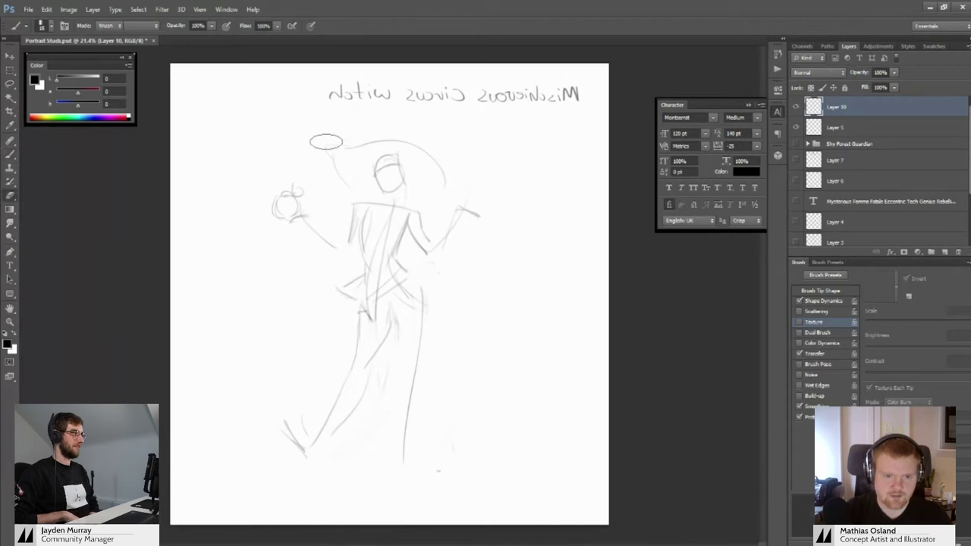
left_click_drag(314, 141, 421, 142)
key("b")
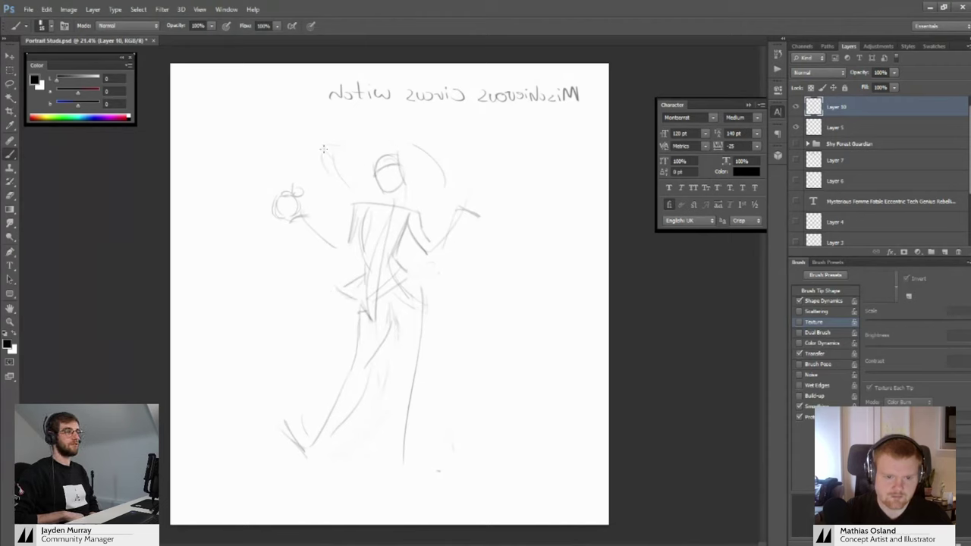
left_click_drag(340, 147, 417, 147)
key("ctrl+z")
left_click_drag(344, 149, 434, 154)
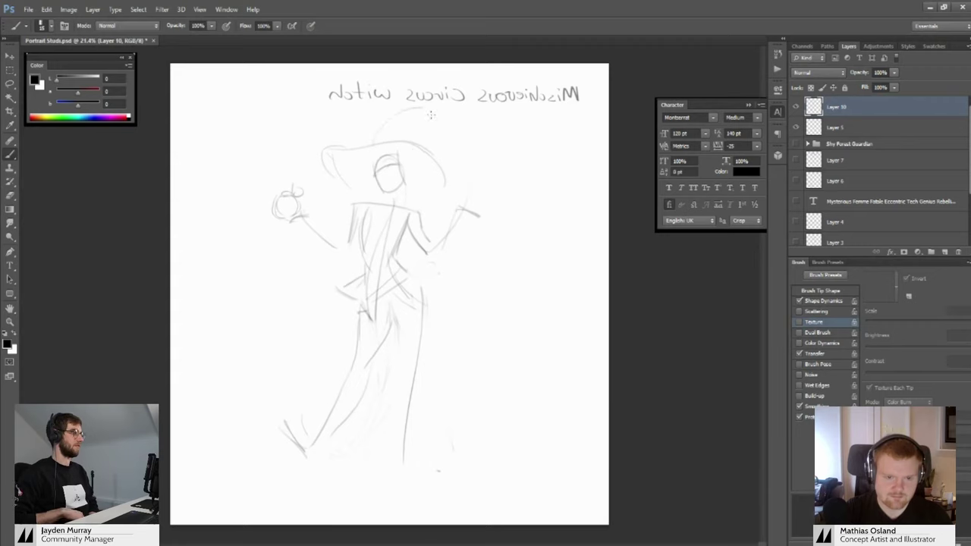
Draw a tall hat crown above the brim, bending over into a drooping, curled tip
left_click_drag(430, 108, 470, 148)
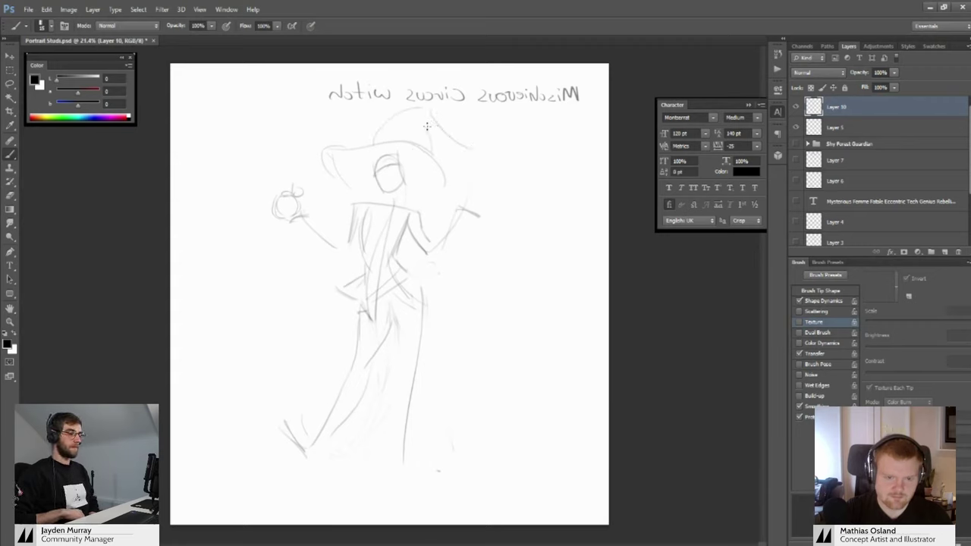
mouse_move(422, 126)
left_mouse_down()
mouse_move(465, 149)
mouse_move(480, 135)
left_mouse_up()
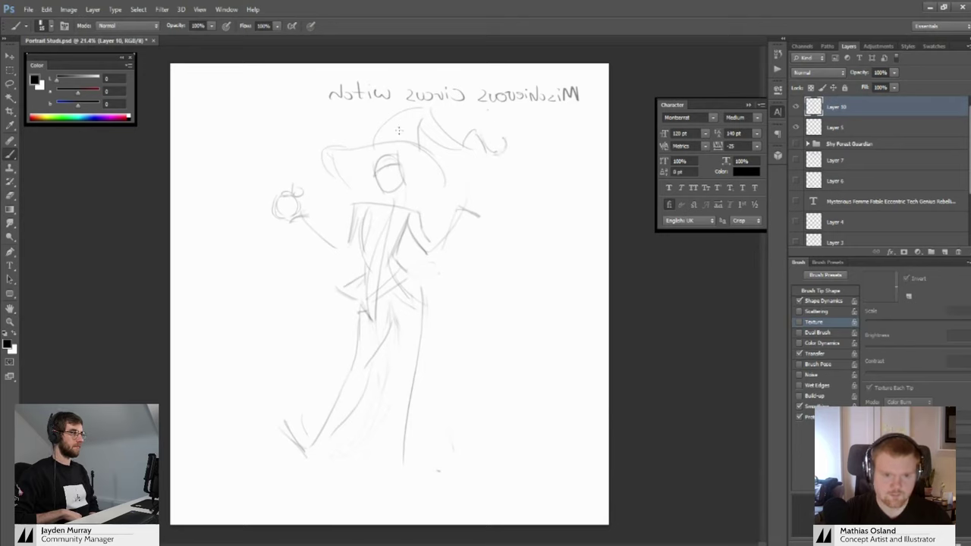
left_click_drag(377, 140, 404, 108)
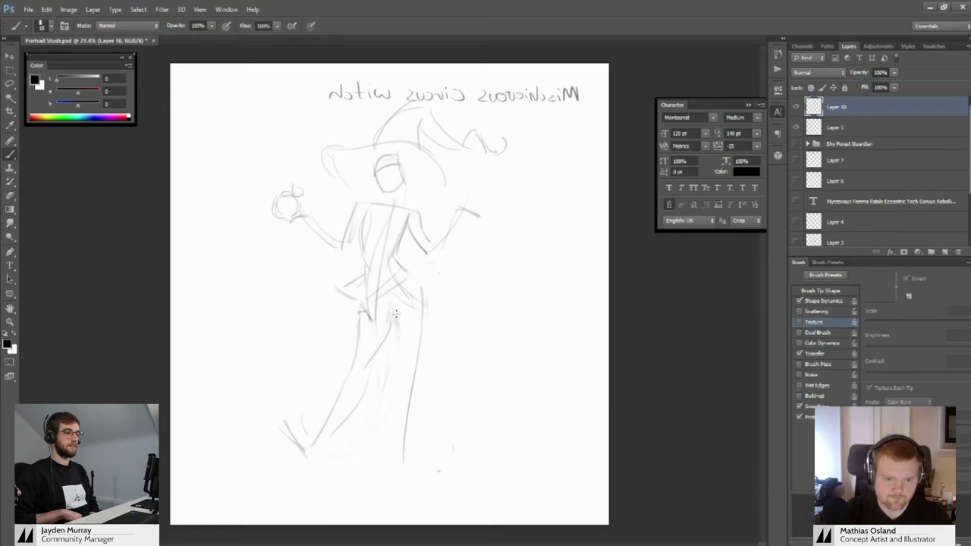
Sketch the standing leg's inner thigh, calf and foot, and add the toe lines of the trailing foot
mouse_move(393, 322)
left_mouse_down()
mouse_move(408, 369)
mouse_move(421, 372)
mouse_move(407, 438)
left_mouse_up()
left_click_drag(407, 367, 406, 453)
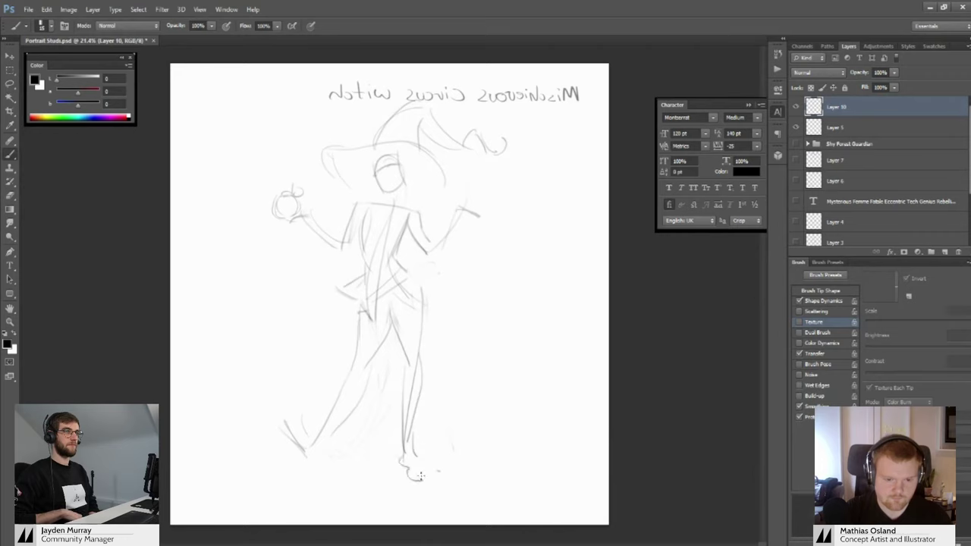
left_click_drag(277, 426, 294, 463)
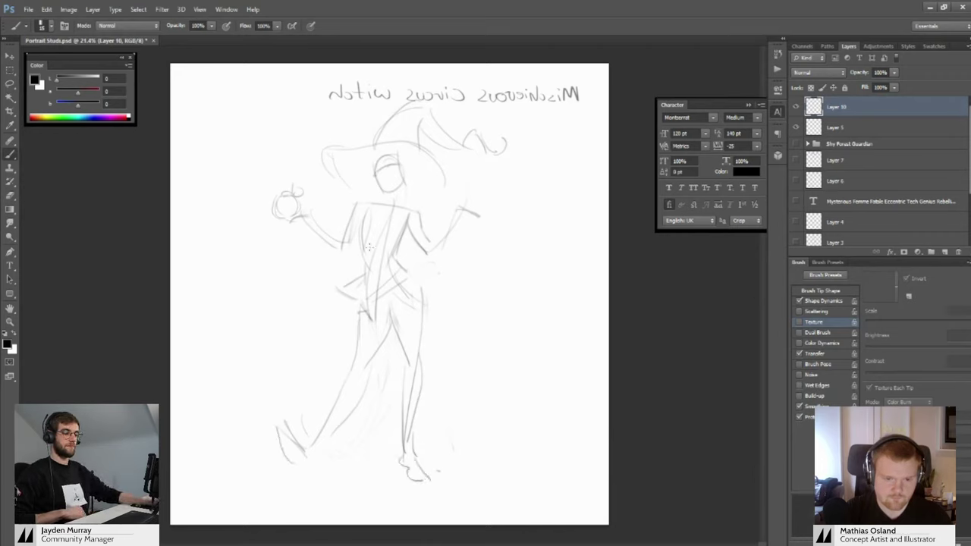
Sketch the empty raised hand gripping a long thin cane that slopes down and away from the body
left_click_drag(461, 207, 481, 217)
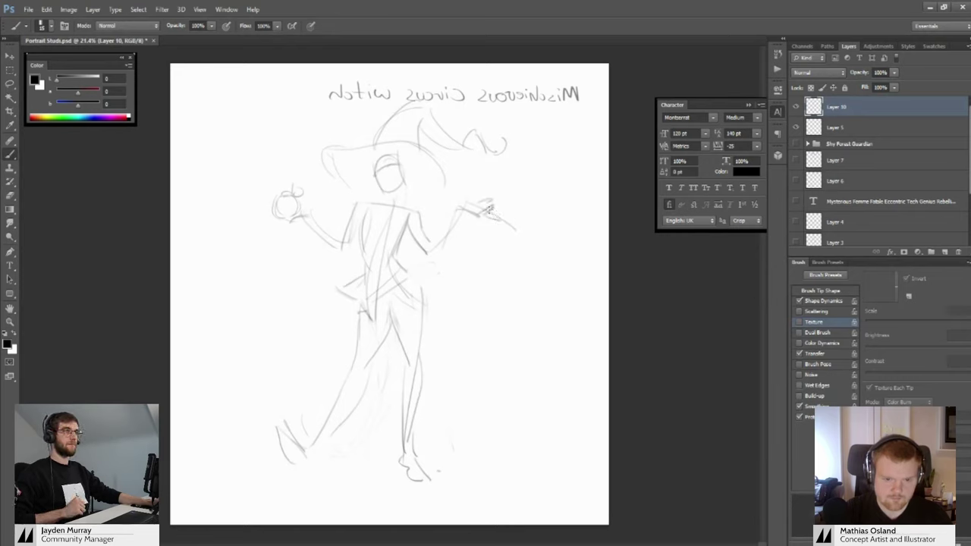
left_click_drag(490, 211, 538, 244)
left_click_drag(500, 217, 543, 248)
Refine the torso's side contour, and lasso the arm with the cane and nudge it slightly toward the body
mouse_move(365, 215)
left_mouse_down()
mouse_move(358, 242)
mouse_move(400, 248)
left_mouse_up()
key("e")
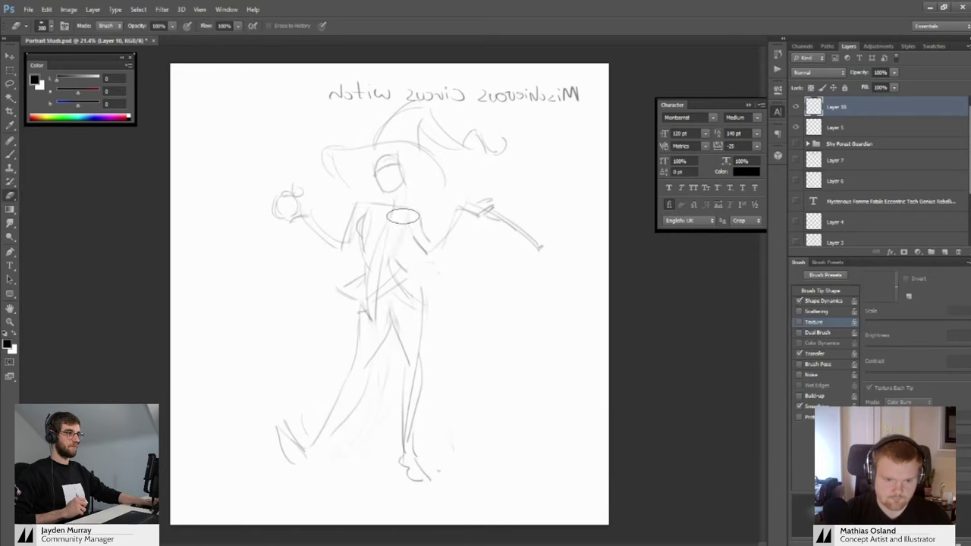
key("ctrl+z")
key("l")
mouse_move(414, 200)
left_mouse_down()
mouse_move(395, 229)
mouse_move(499, 266)
mouse_move(493, 177)
mouse_move(470, 199)
left_mouse_up()
key("v")
key("b")
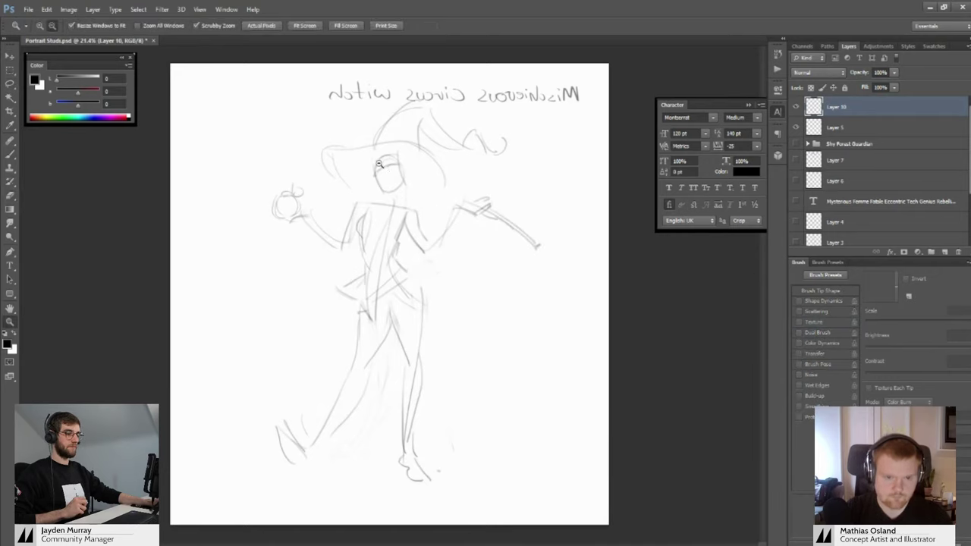
Define the underside of the hat brim, and lasso the orb and move it slightly up from the hand
scroll(373, 199, "up", 3)
scroll(390, 226, "down", 3)
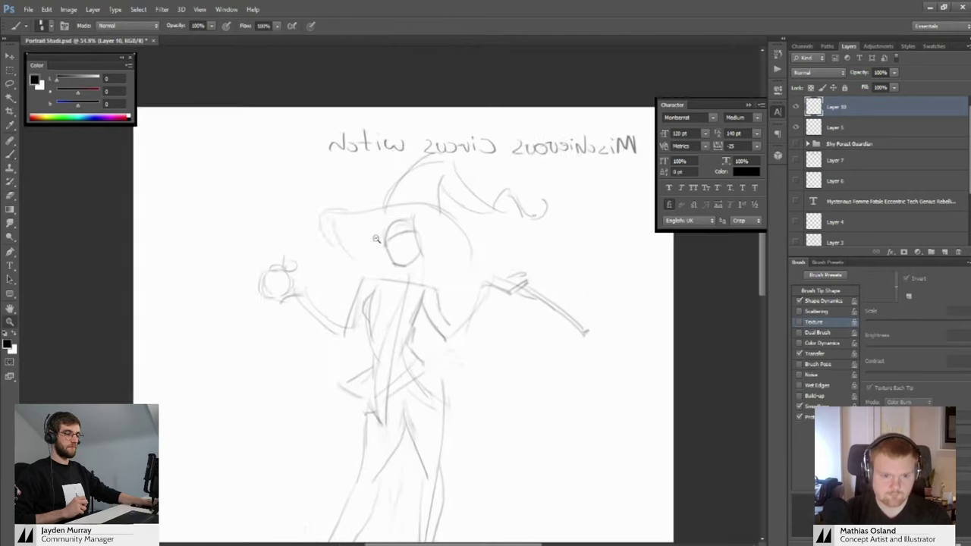
scroll(336, 235, "up", 2)
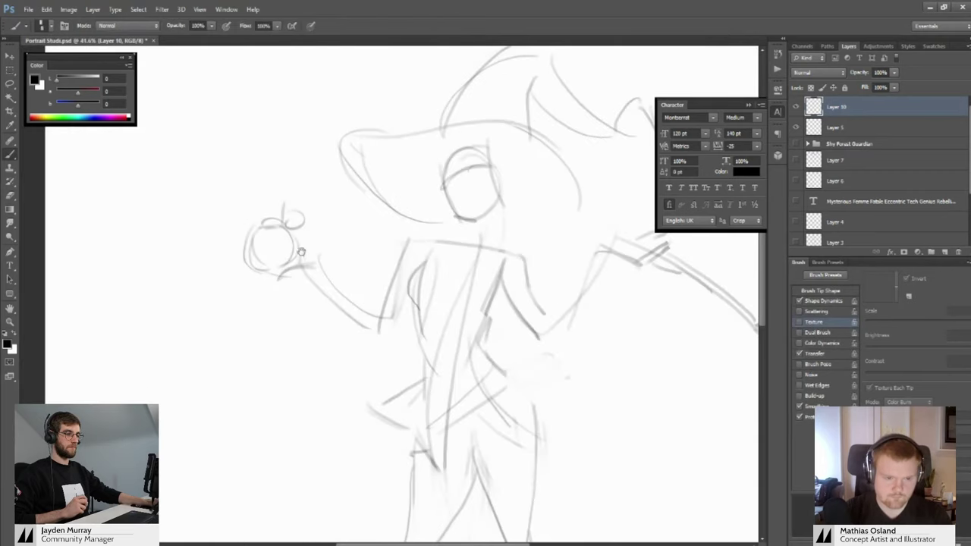
left_click_drag(301, 251, 319, 257)
key("e")
key("l")
mouse_move(264, 189)
left_mouse_down()
mouse_move(267, 280)
mouse_move(332, 254)
mouse_move(296, 181)
left_mouse_up()
key("v")
left_click_drag(308, 221, 313, 201)
key("ctrl+d")
Erase the rough hand beneath the orb and redraw the palm and wrist cupping it from below
key("e")
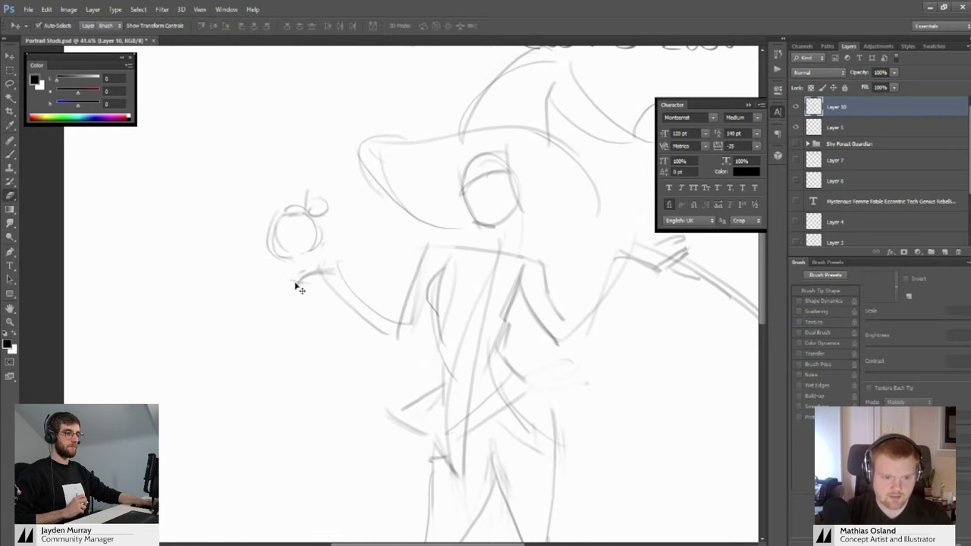
key("b")
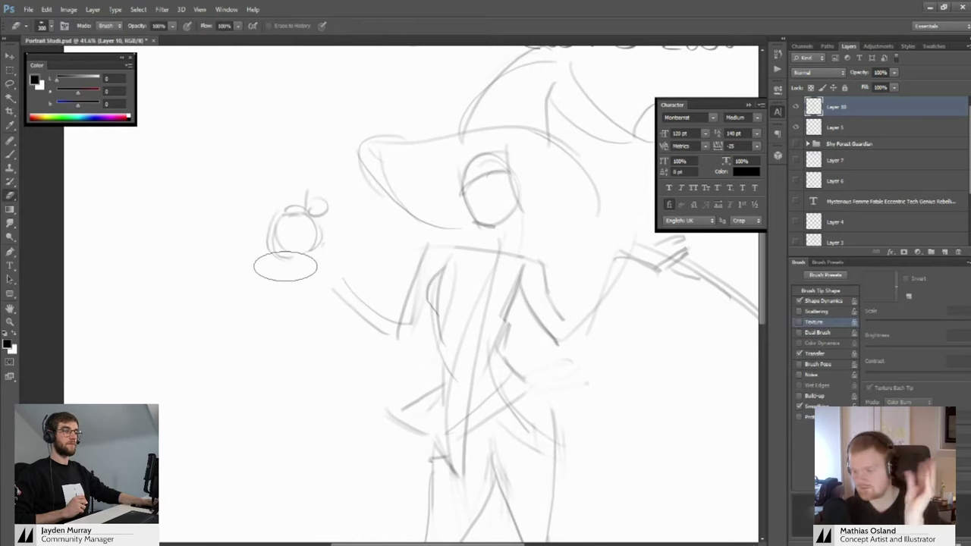
key("b")
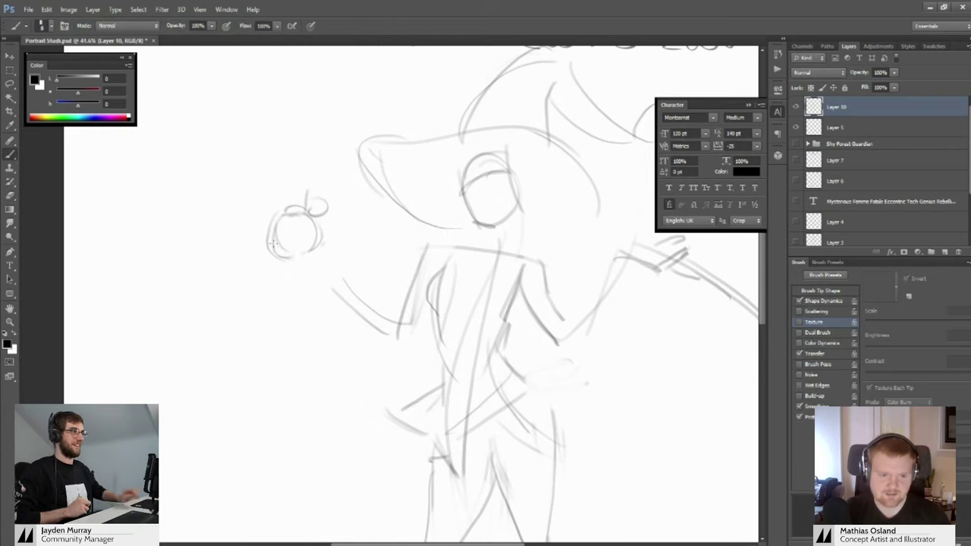
key("ctrl+z")
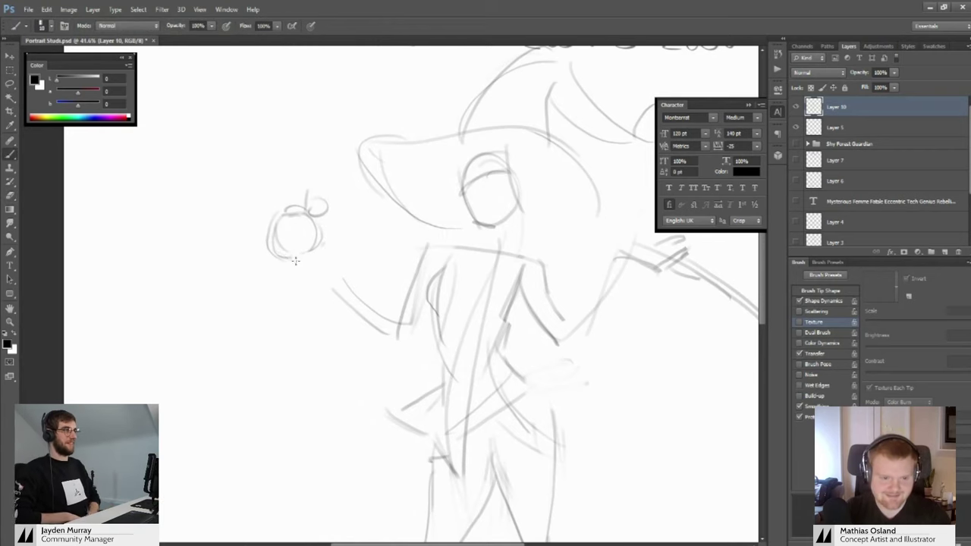
left_click_drag(280, 256, 310, 277)
left_click_drag(323, 241, 336, 266)
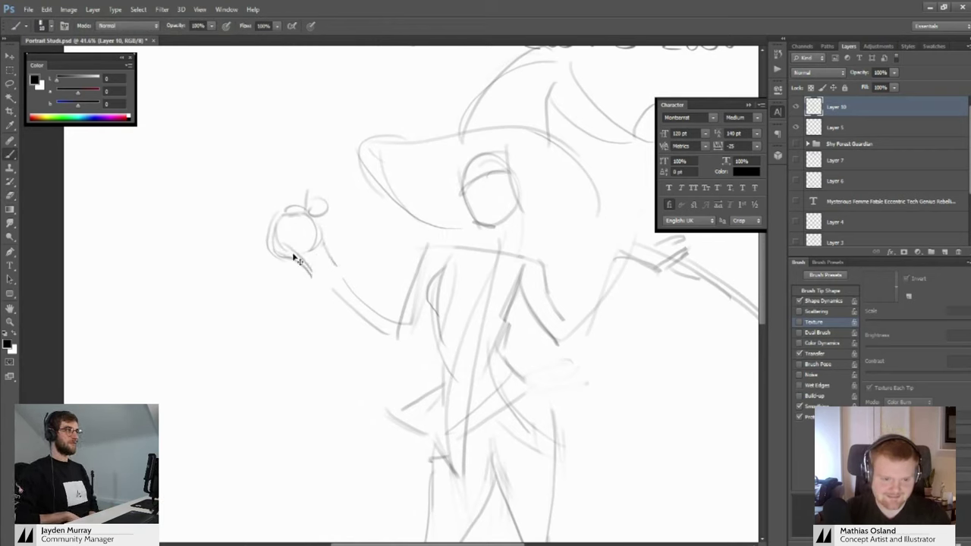
mouse_move(279, 248)
left_mouse_down()
mouse_move(308, 263)
mouse_move(282, 268)
left_mouse_up()
Clean up the wrist below the orb and connect the hand's contours to the forearm
key("z")
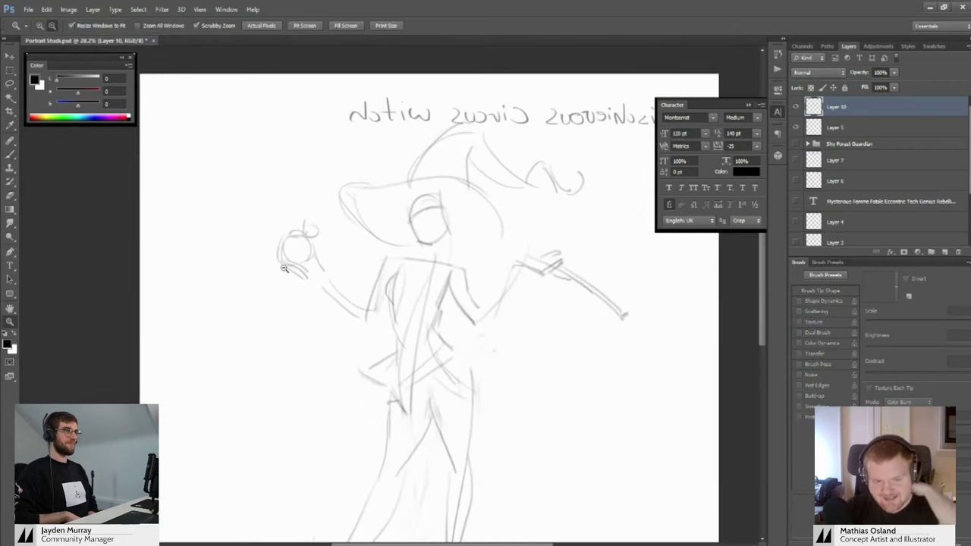
mouse_move(307, 267)
left_mouse_down()
mouse_move(333, 286)
mouse_move(304, 278)
left_mouse_up()
key("b")
key("e")
key("b")
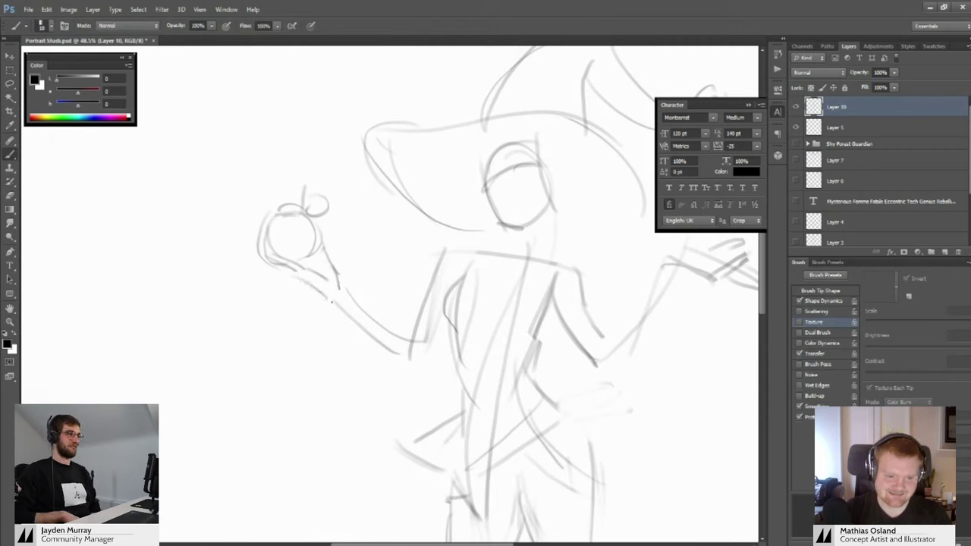
Lasso the orb and its hand, shift them slightly toward the body and redraw the forearm contours
key("l")
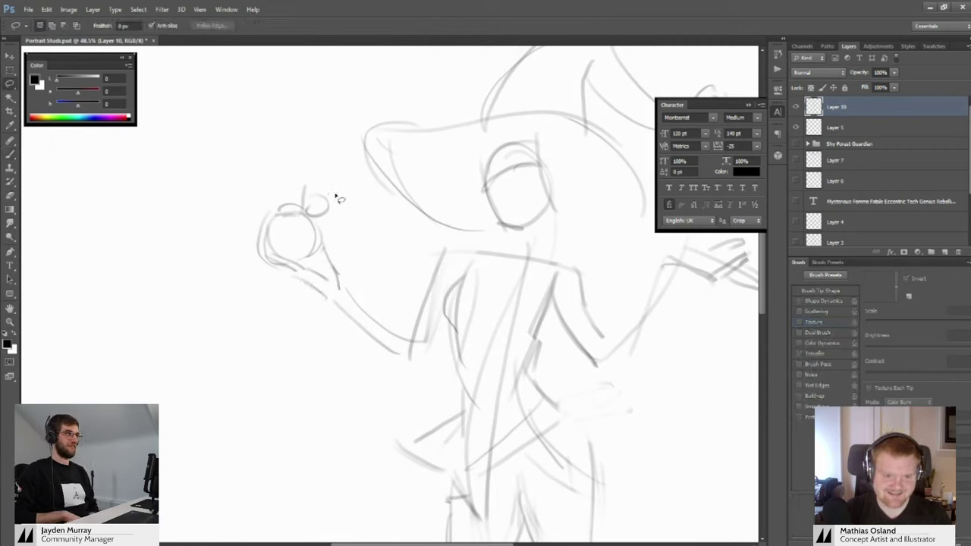
mouse_move(334, 185)
left_mouse_down()
mouse_move(289, 303)
mouse_move(334, 301)
mouse_move(352, 283)
left_mouse_up()
key("v")
left_click_drag(334, 250, 340, 248)
key("ctrl+d")
key("b")
mouse_move(347, 281)
left_mouse_down()
mouse_move(372, 318)
mouse_move(328, 284)
left_mouse_up()
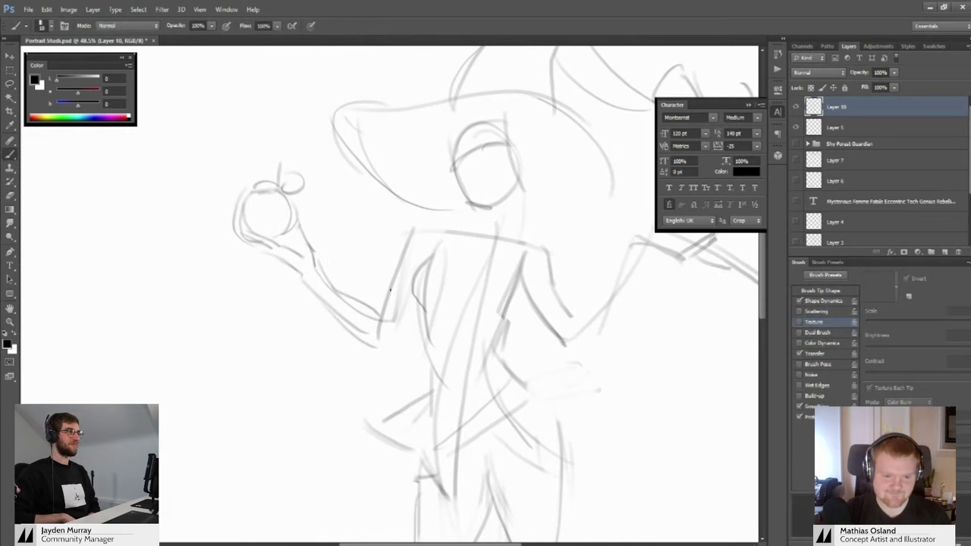
Erase the upper arm on the orb side and redraw it with curved contours from shoulder to elbow
key("e")
mouse_move(390, 289)
left_mouse_down()
mouse_move(389, 318)
mouse_move(396, 265)
left_mouse_up()
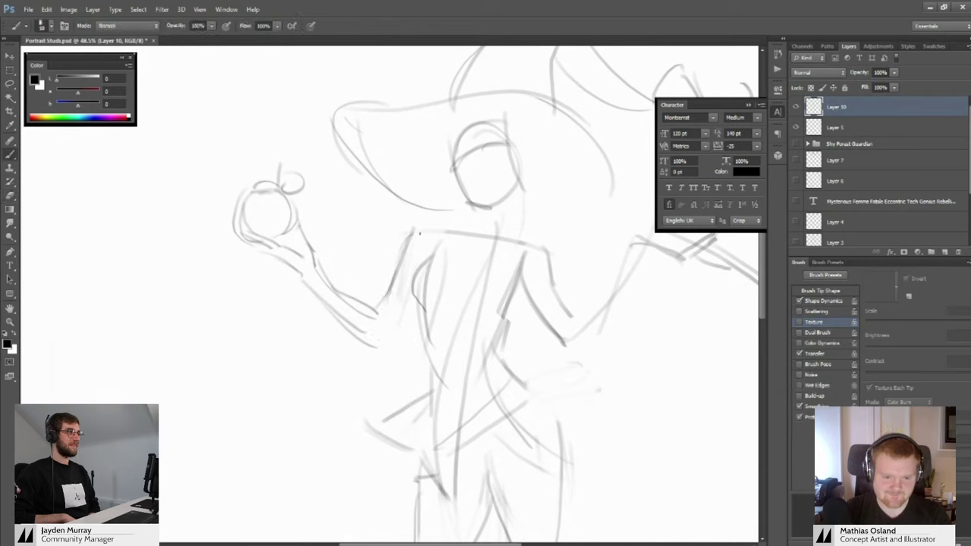
key("ctrl+z")
mouse_move(415, 230)
left_mouse_down()
mouse_move(383, 294)
mouse_move(388, 341)
left_mouse_up()
key("ctrl+z")
key("e")
key("b")
Lasso the forearm with the orb and move it slightly closer to the body
key("l")
mouse_move(373, 287)
left_mouse_down()
mouse_move(373, 361)
mouse_move(254, 145)
mouse_move(326, 186)
left_mouse_up()
key("v")
left_click_drag(310, 223, 321, 225)
key("ctrl+d")
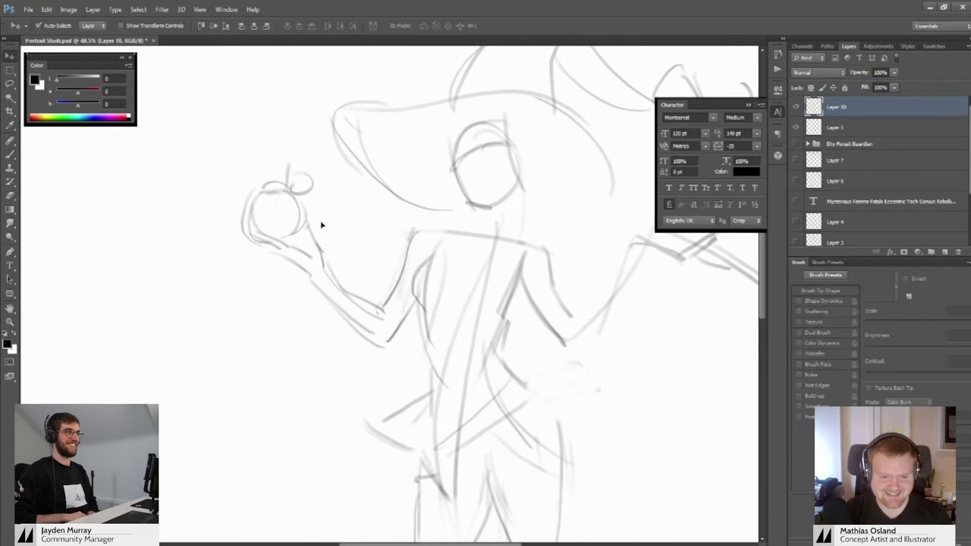
Clean up the overlapping elbow lines with the eraser and readjust the lassoed orb and hand
key("e")
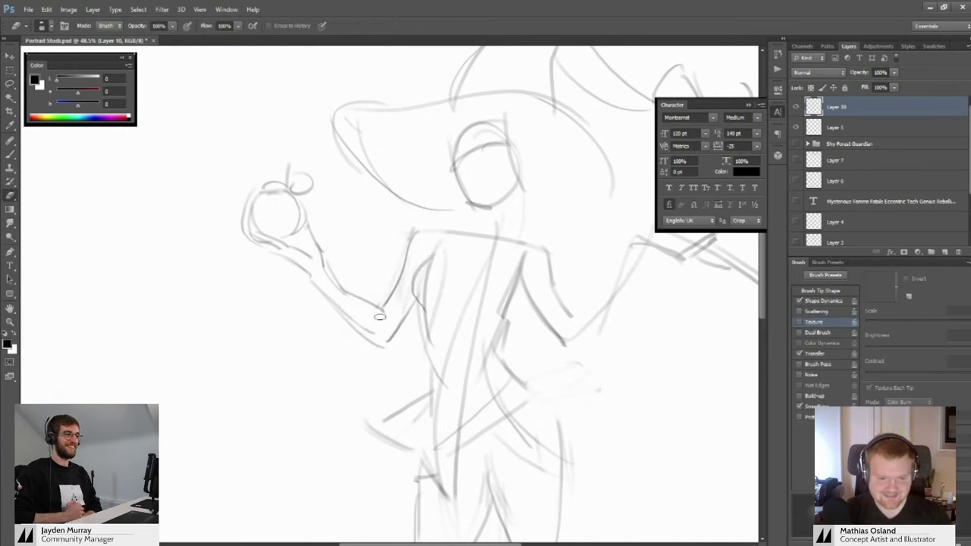
mouse_move(343, 306)
left_mouse_down()
mouse_move(377, 335)
mouse_move(338, 294)
left_mouse_up()
key("l")
mouse_move(322, 203)
left_mouse_down()
mouse_move(217, 229)
mouse_move(271, 310)
mouse_move(311, 297)
mouse_move(326, 241)
mouse_move(311, 256)
left_mouse_up()
key("v")
key("ctrl+d")
left_click_drag(351, 209, 327, 236)
Sketch a first rough mouth mark on the lower face and undo the extra stroke
key("b")
mouse_move(436, 209)
left_mouse_down()
mouse_move(455, 209)
mouse_move(418, 213)
mouse_move(446, 191)
left_mouse_up()
scroll(423, 210, "down", 3)
scroll(422, 210, "up", 4)
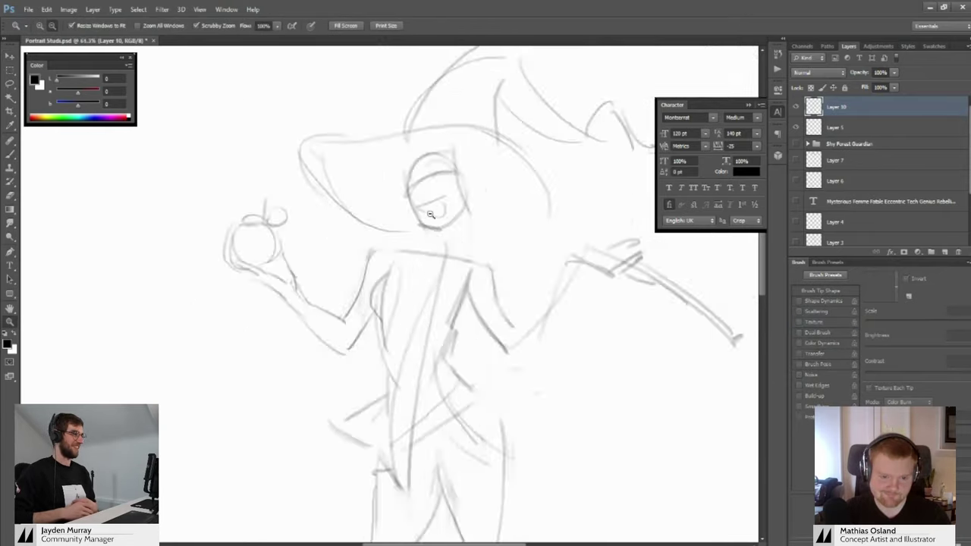
left_click_drag(416, 206, 442, 184)
key("ctrl+z")
Erase the guideline curving across the face and sketch two short arcs for the raised brows
key("e")
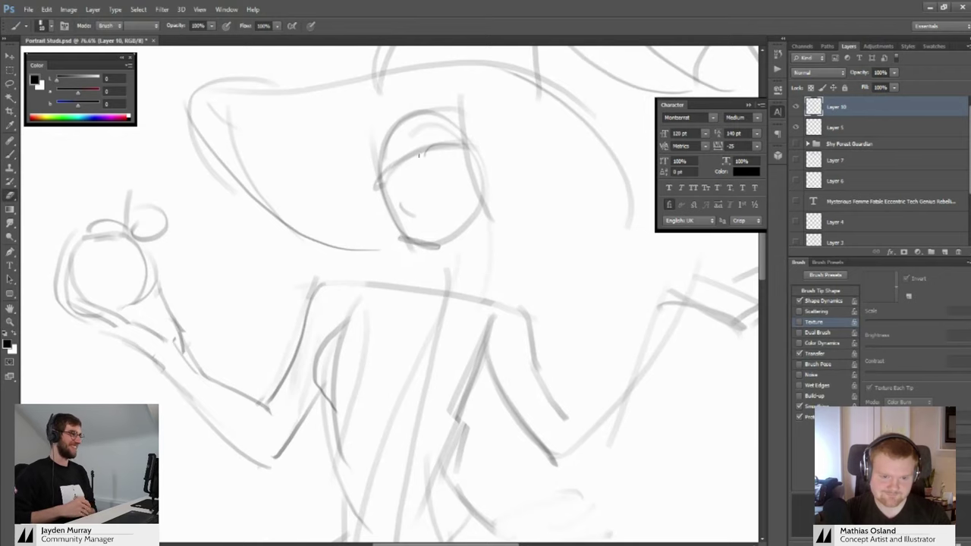
mouse_move(383, 175)
left_mouse_down()
mouse_move(459, 144)
mouse_move(385, 193)
left_mouse_up()
mouse_move(449, 160)
left_mouse_down()
mouse_move(453, 192)
mouse_move(455, 168)
mouse_move(351, 199)
mouse_move(399, 212)
left_mouse_up()
key("b")
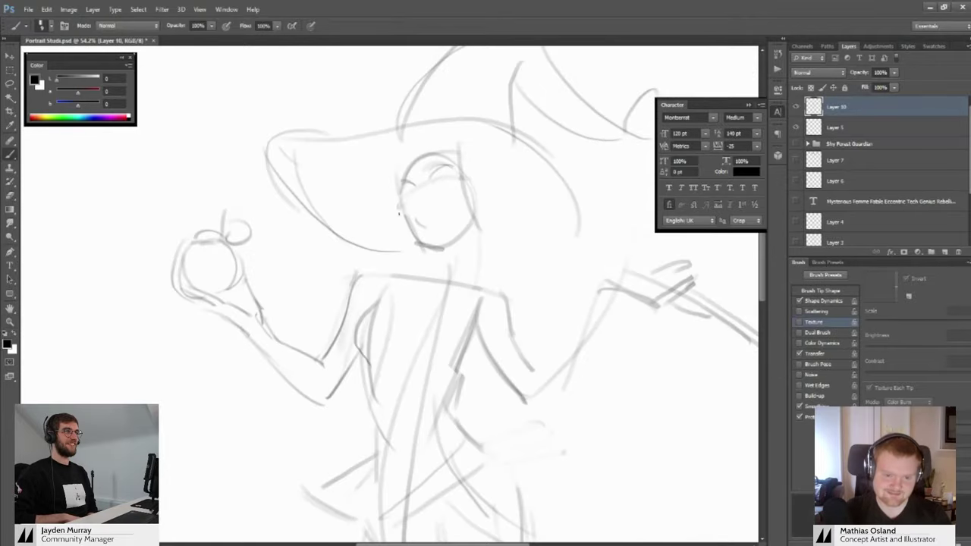
Sketch pointed hair tips flaring out on both sides of the face and draw the neck lines
left_click_drag(413, 229, 399, 229)
mouse_move(421, 208)
left_mouse_down()
mouse_move(442, 231)
mouse_move(425, 249)
left_mouse_up()
mouse_move(430, 247)
left_mouse_down()
mouse_move(383, 247)
mouse_move(452, 249)
left_mouse_up()
left_click_drag(403, 278, 404, 313)
mouse_move(444, 270)
left_mouse_down()
mouse_move(439, 321)
mouse_move(449, 263)
left_mouse_up()
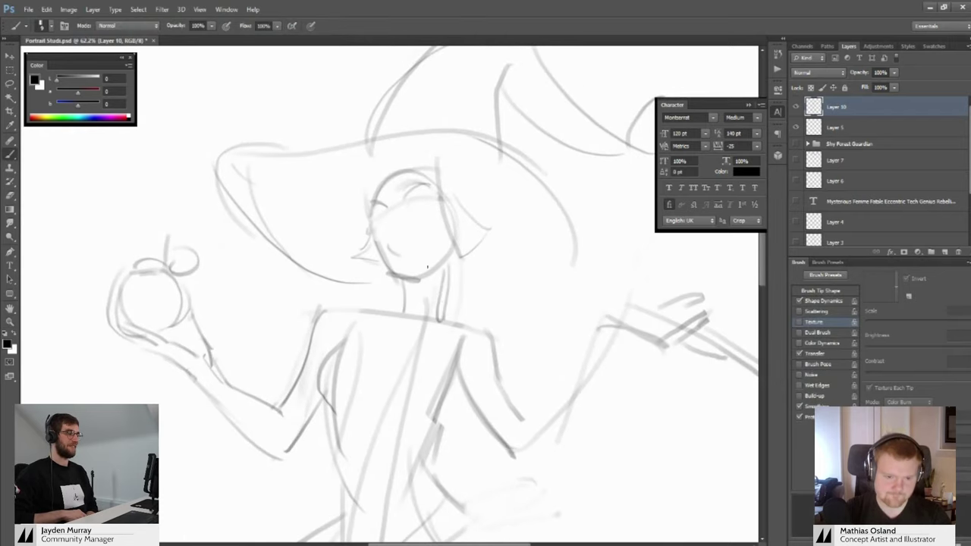
Draw a wide, open, lopsided grin on the face
left_click_drag(406, 236, 442, 224)
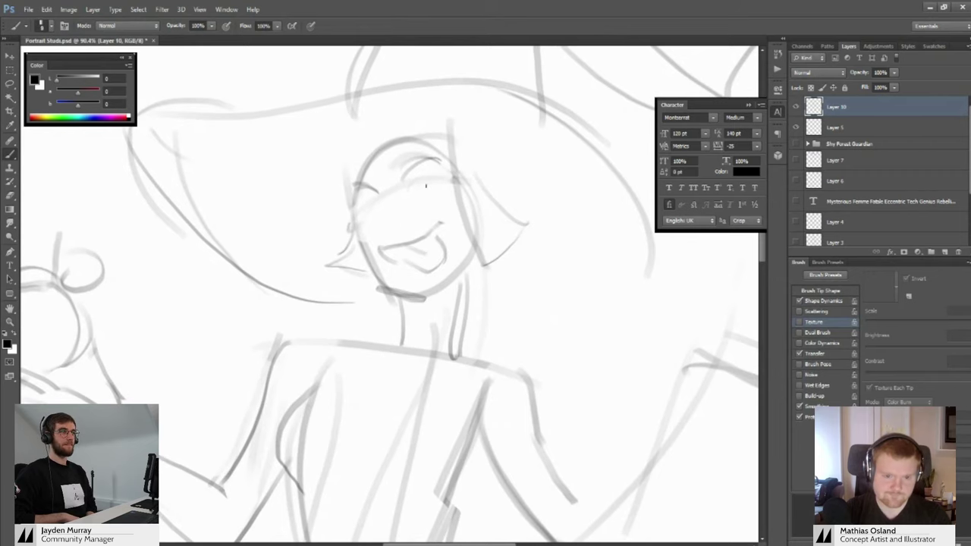
Sketch an arched upper eyelid, add a small nose mark and rework the open mouth into a slimmer lopsided grin
left_click_drag(433, 177, 442, 185)
key("e")
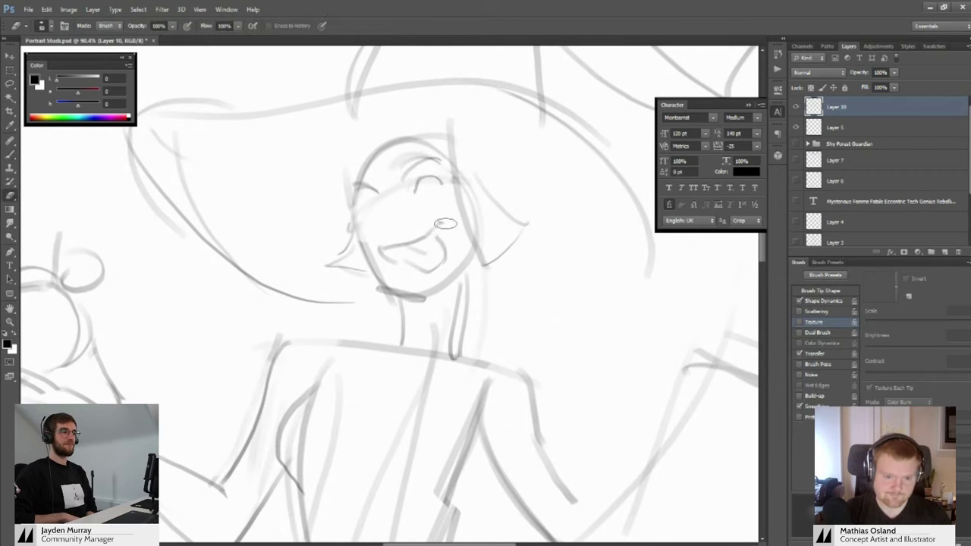
mouse_move(410, 228)
left_mouse_down()
mouse_move(424, 254)
mouse_move(402, 242)
mouse_move(434, 233)
left_mouse_up()
key("b")
scroll(410, 221, "down", 10)
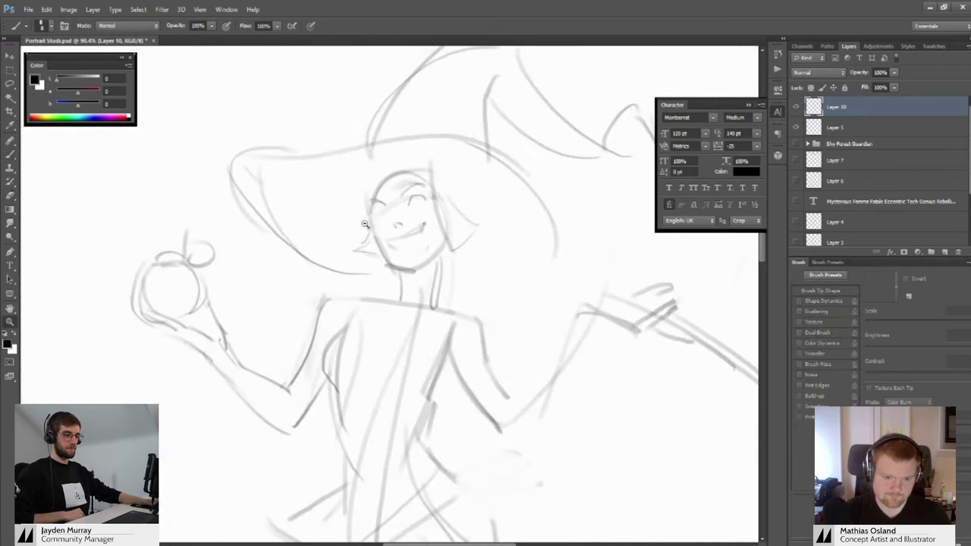
Draw the second eye, darken the slanted brows and add short face-paint marks below and above the right eye
scroll(411, 220, "up", 9)
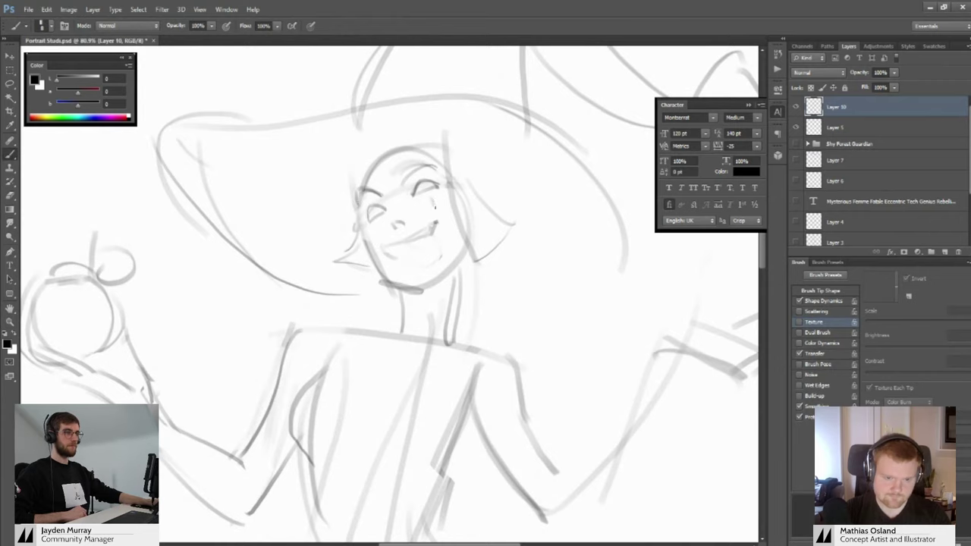
scroll(370, 173, "down", 5)
scroll(414, 167, "up", 5)
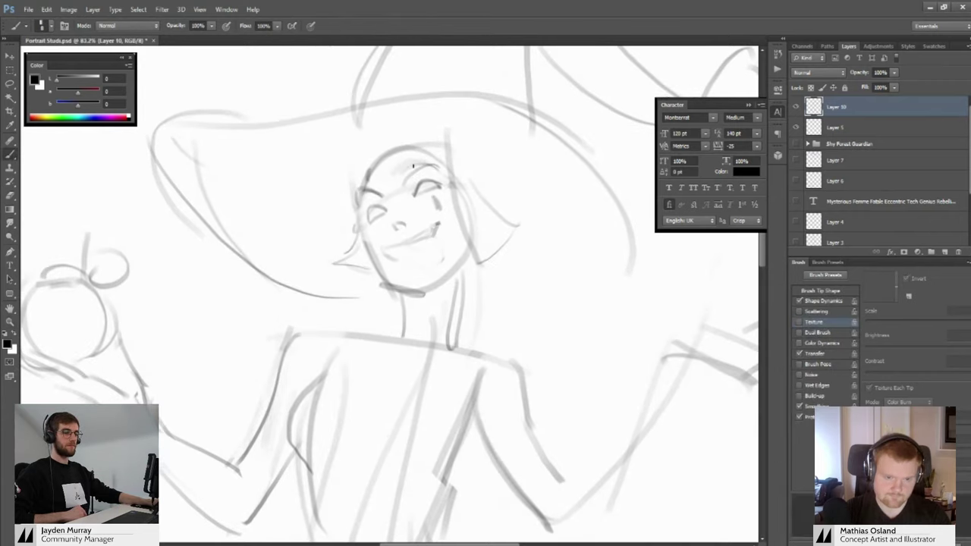
scroll(411, 157, "down", 5)
scroll(417, 182, "up", 4)
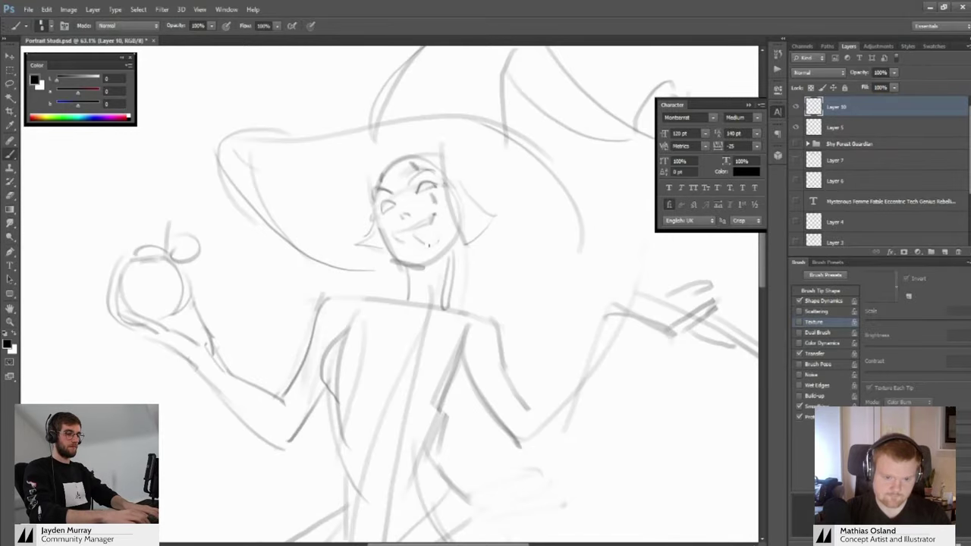
Draw a tongue sticking out of the grin and darken the mouth corner
scroll(434, 226, "down", 5)
scroll(393, 233, "up", 5)
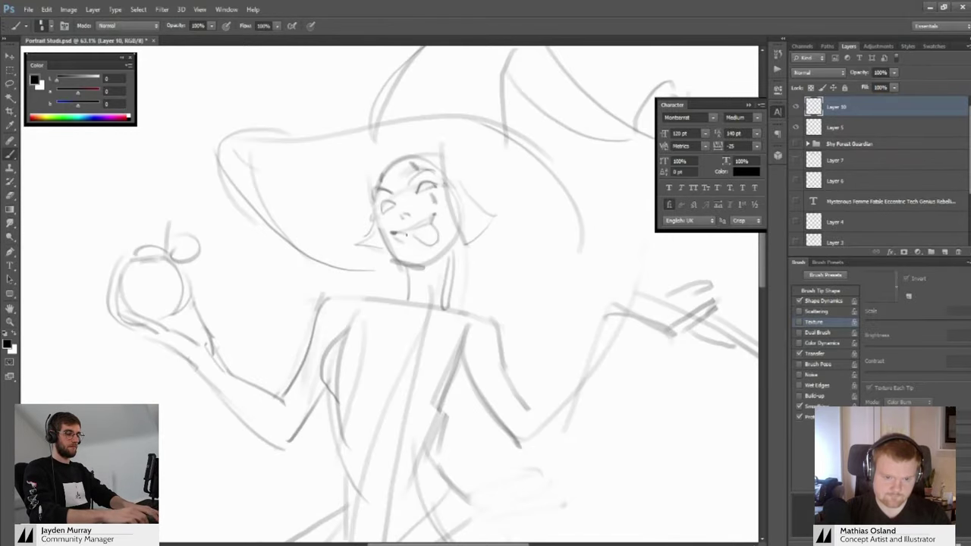
scroll(405, 236, "down", 5)
scroll(413, 241, "up", 6)
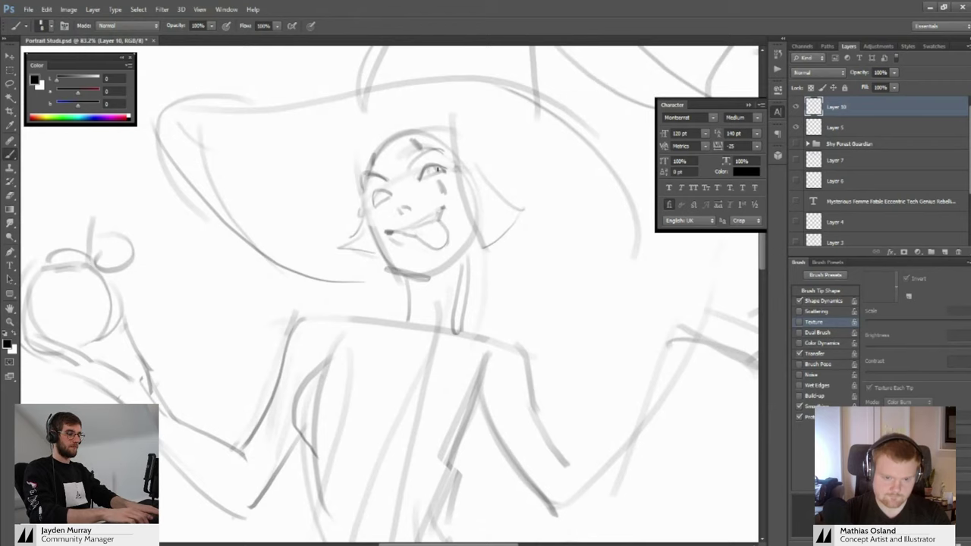
Shade the irises of both eyes and clean up the lines around the nose
left_click_drag(434, 167, 433, 174)
mouse_move(382, 192)
left_mouse_down()
mouse_move(381, 203)
mouse_move(326, 202)
mouse_move(444, 210)
mouse_move(411, 210)
left_mouse_up()
key("b")
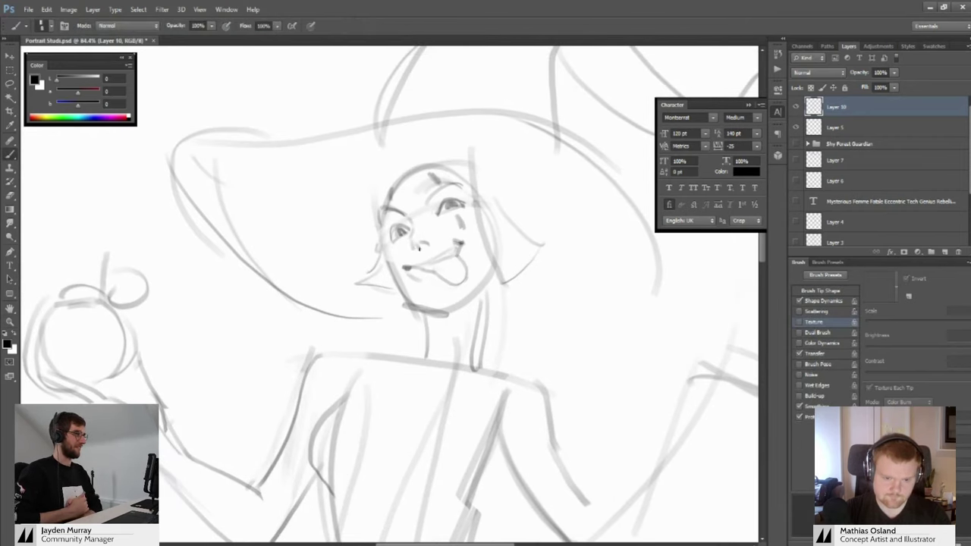
key("e")
mouse_move(419, 247)
left_mouse_down()
mouse_move(427, 241)
mouse_move(386, 232)
mouse_move(387, 205)
left_mouse_up()
key("b")
key("z")
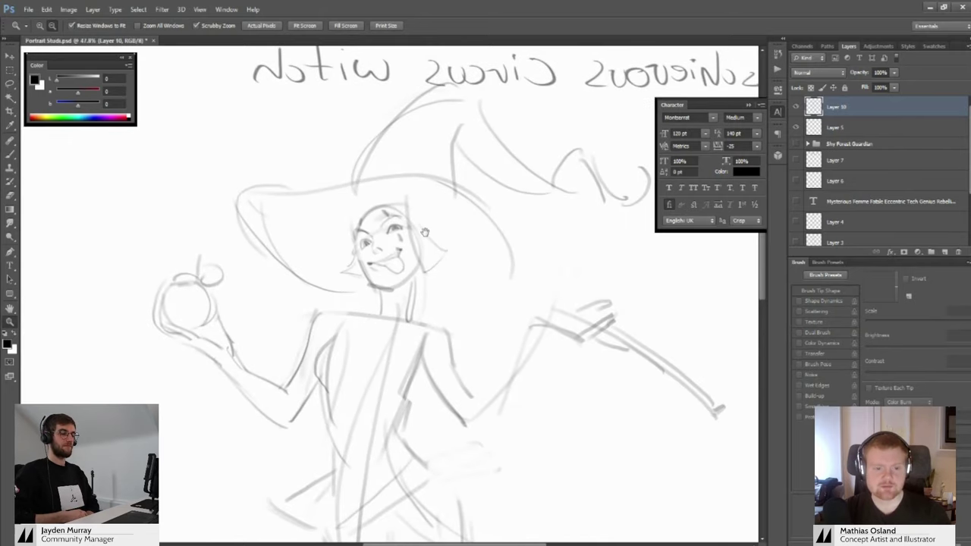
Erase the upper skull outline and darken the hairline at the temple
left_click_drag(425, 231, 405, 211)
left_click_drag(345, 182, 336, 226)
key("b")
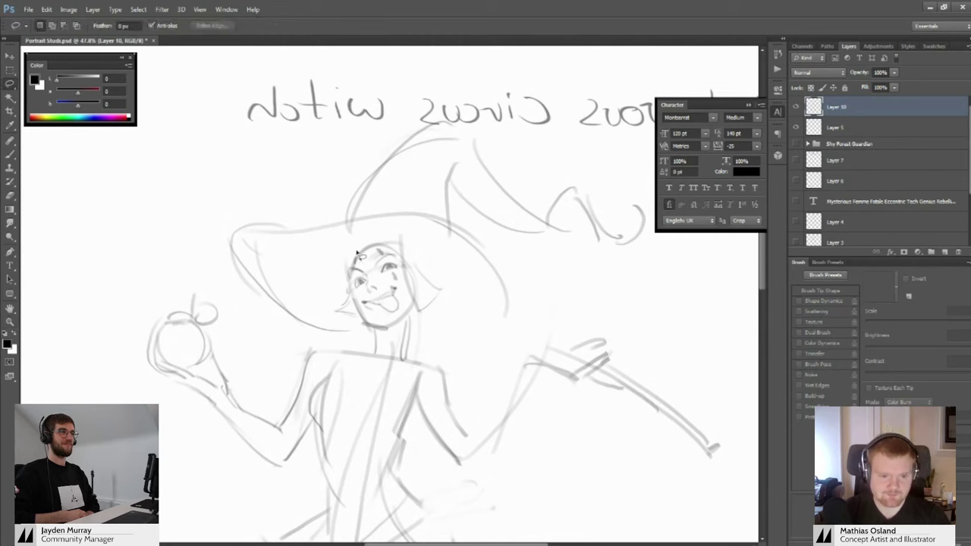
key("b")
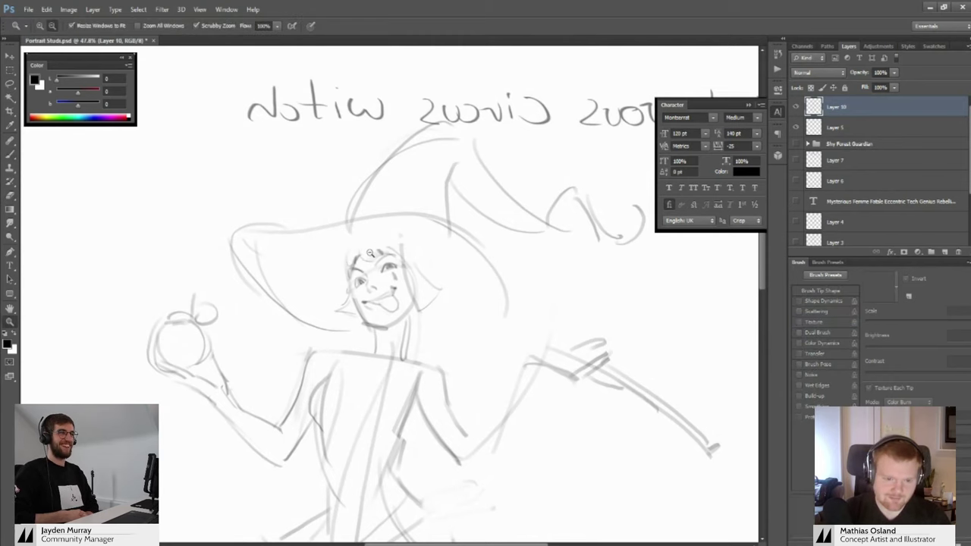
scroll(352, 248, "down", 2)
scroll(349, 248, "up", 3)
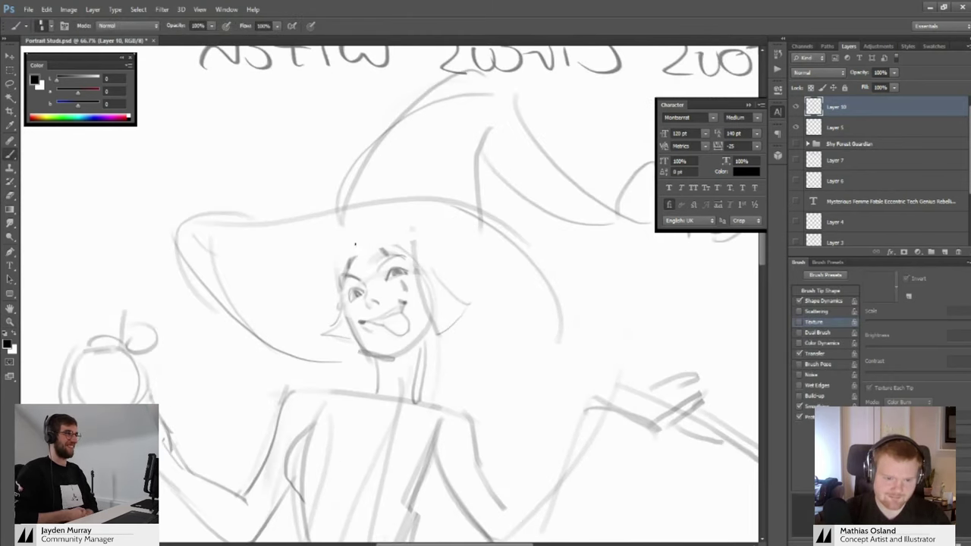
Select the whole hat with the Lasso and shift it slightly left and up relative to the head
key("z")
left_click_drag(394, 239, 354, 254)
key("l")
left_click_drag(305, 193, 334, 323)
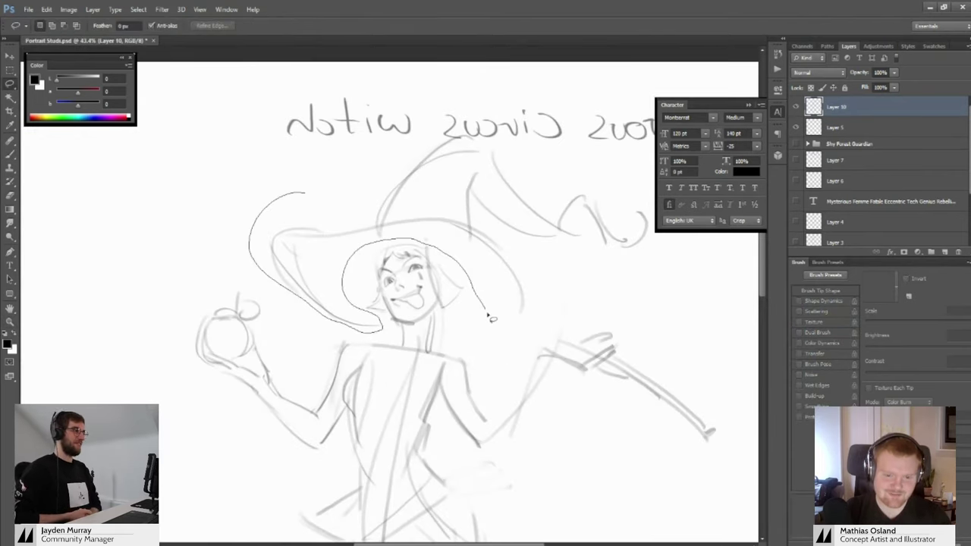
mouse_move(605, 290)
left_mouse_down()
mouse_move(620, 170)
mouse_move(535, 129)
mouse_move(397, 129)
mouse_move(342, 165)
left_mouse_up()
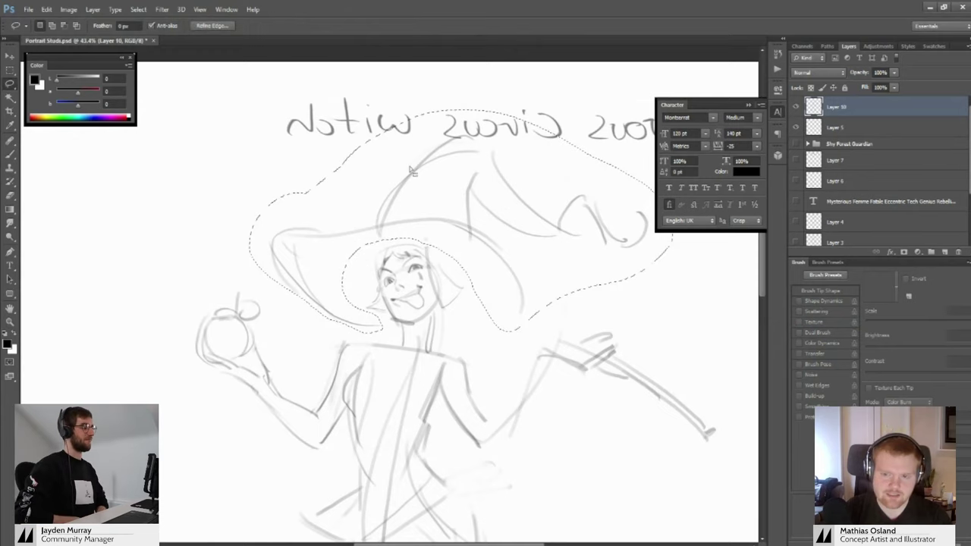
key("v")
left_click_drag(468, 182, 453, 177)
left_click_drag(447, 228, 445, 203)
key("z")
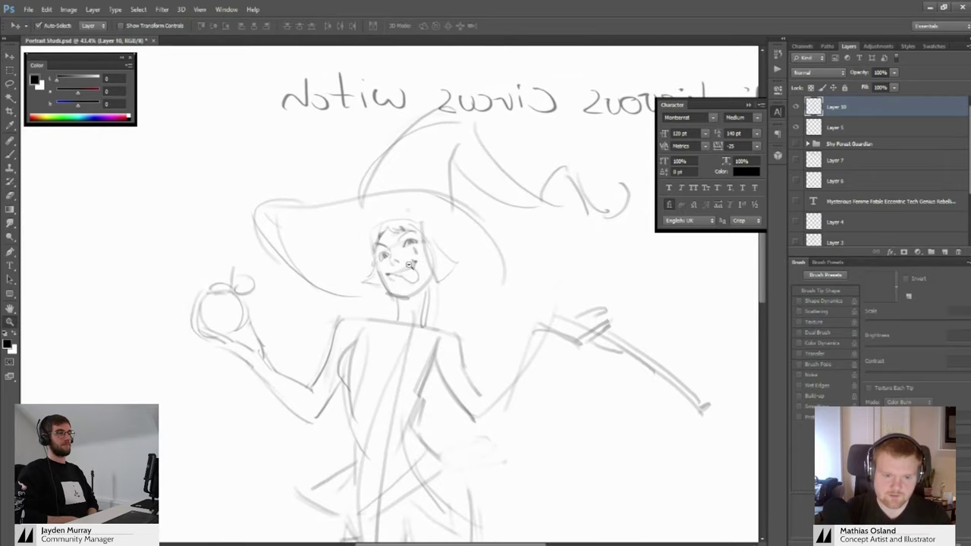
Clean up the heavy chin line and erase the rough marks on the forehead
mouse_move(398, 288)
left_mouse_down()
mouse_move(449, 288)
mouse_move(417, 310)
mouse_move(342, 304)
mouse_move(409, 302)
left_mouse_up()
key("e")
key("b")
key("z")
mouse_move(397, 266)
left_mouse_down()
mouse_move(430, 258)
mouse_move(379, 250)
left_mouse_up()
key("e")
key("z")
key("b")
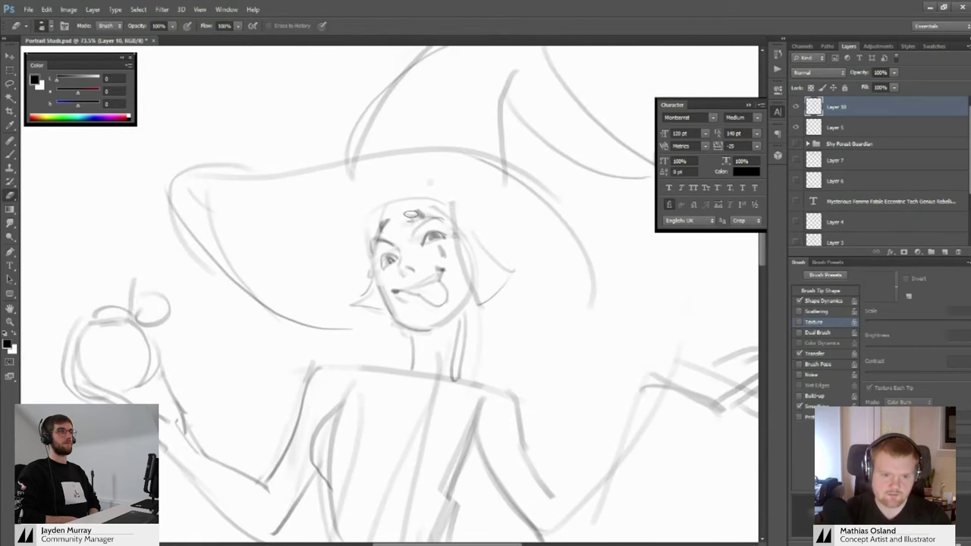
Sketch a small curled fringe across the forehead
key("b")
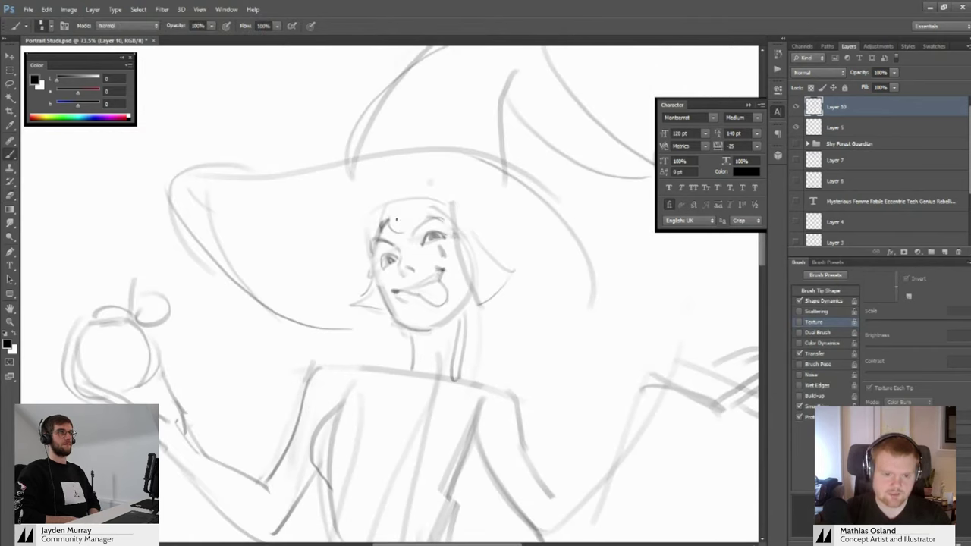
key("z")
mouse_move(396, 220)
left_mouse_down()
mouse_move(330, 221)
mouse_move(391, 229)
left_mouse_up()
key("b")
Refine both eyes and add dark lash flicks at their outer corners
mouse_move(389, 250)
left_mouse_down()
mouse_move(375, 232)
mouse_move(377, 249)
mouse_move(329, 240)
mouse_move(365, 247)
left_mouse_up()
key("z")
key("e")
key("b")
key("z")
key("b")
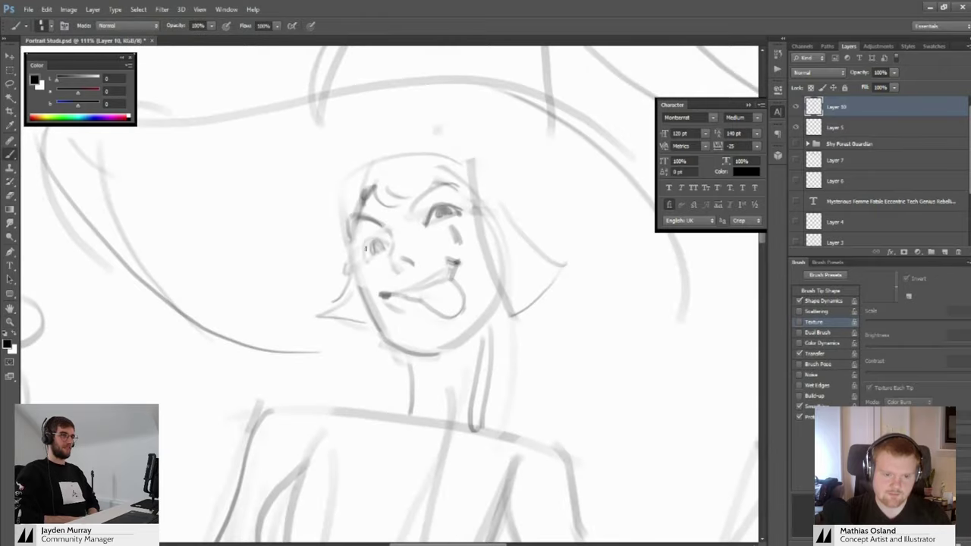
left_click_drag(460, 213, 468, 207)
key("z")
Erase the lower chin curve and redraw the jaw so it runs angularly into the front neck line
mouse_move(467, 208)
left_mouse_down()
mouse_move(393, 209)
mouse_move(412, 267)
mouse_move(383, 260)
mouse_move(395, 230)
mouse_move(426, 242)
mouse_move(405, 287)
mouse_move(427, 284)
mouse_move(432, 321)
mouse_move(405, 323)
mouse_move(426, 322)
mouse_move(413, 366)
left_mouse_up()
key("e")
key("b")
left_click_drag(412, 364, 406, 329)
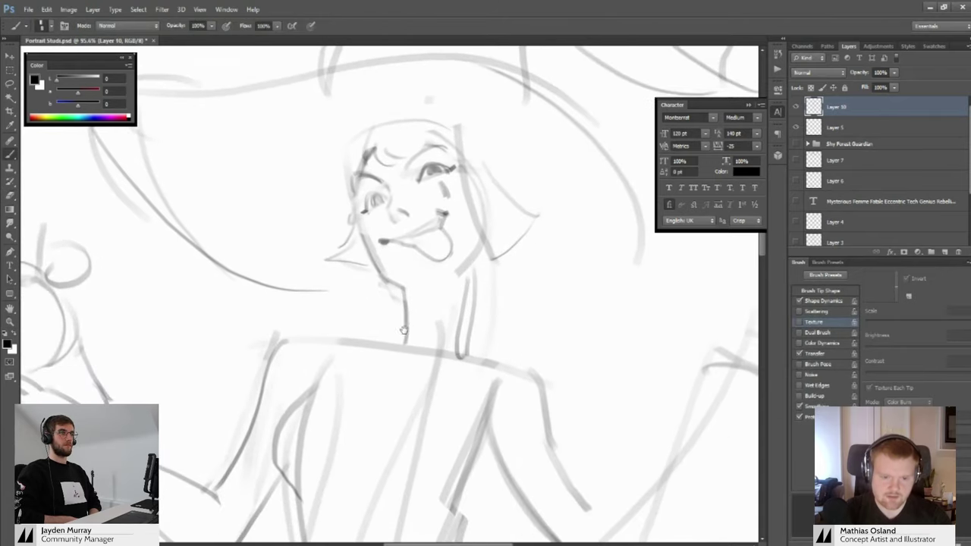
Erase the centre guideline running through the neck and tidy the neck contours
left_click_drag(469, 268, 457, 351)
left_click_drag(452, 332, 410, 308)
scroll(410, 307, "up", 4)
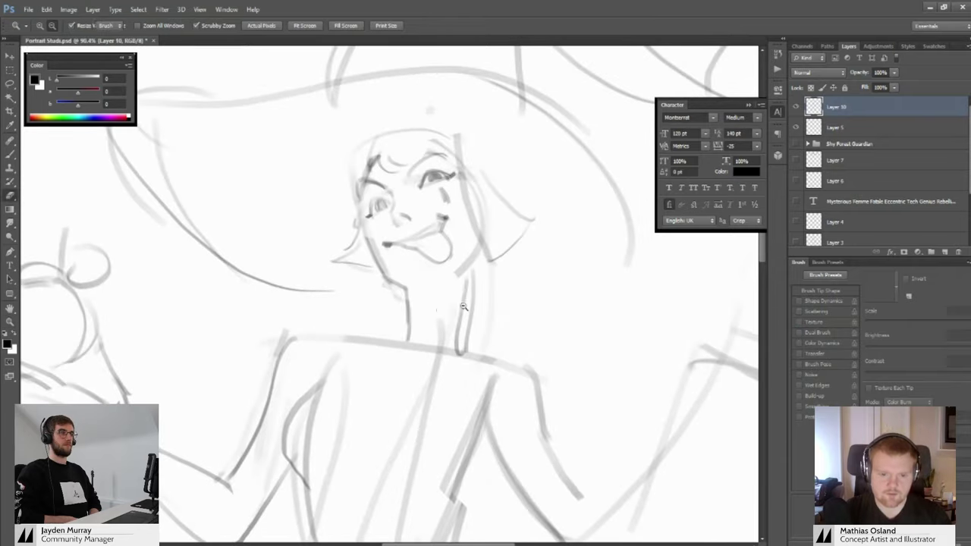
key("b")
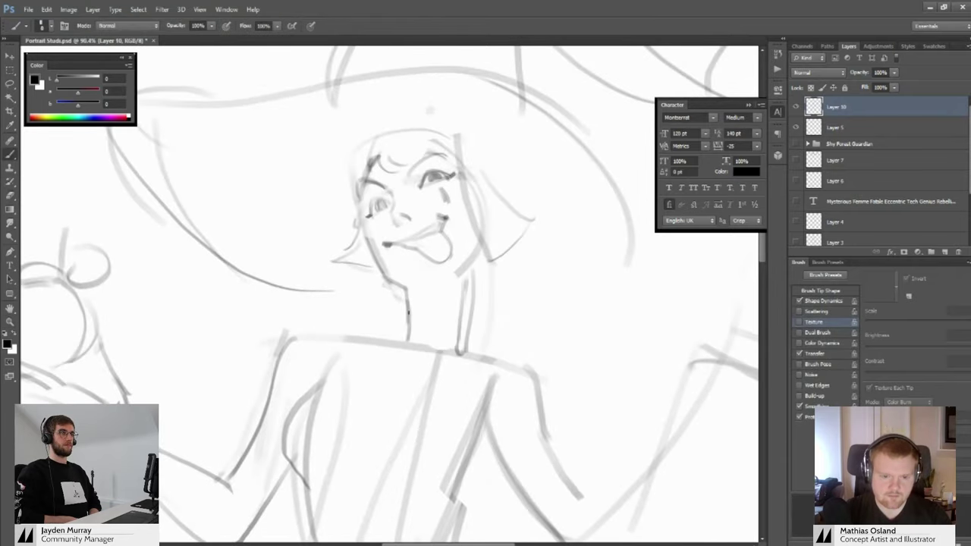
Draw curved slopes from both sides of the neck into the shoulders and clean up the doubled neck line
key("z")
scroll(409, 311, "down", 4)
scroll(455, 334, "up", 4)
key("b")
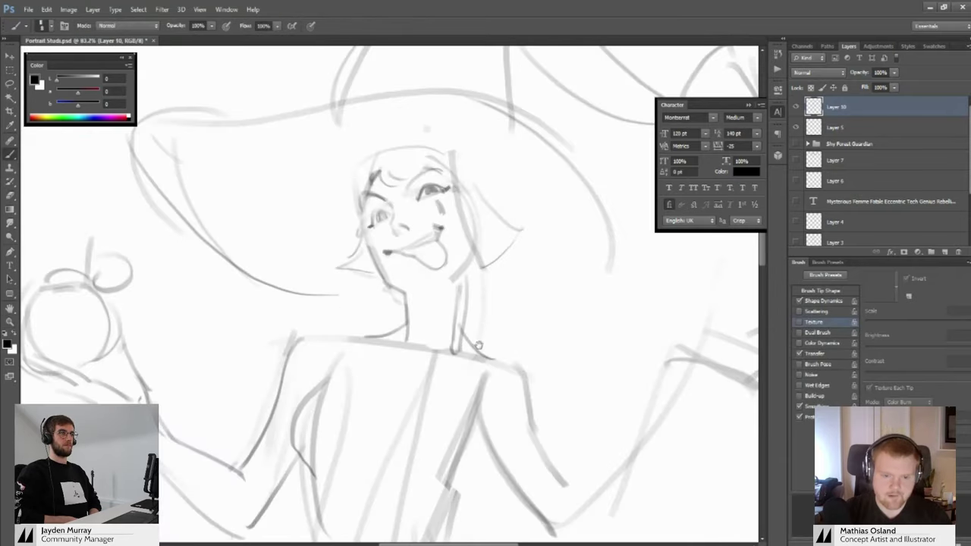
scroll(455, 338, "down", 2)
key("z")
scroll(415, 336, "down", 2)
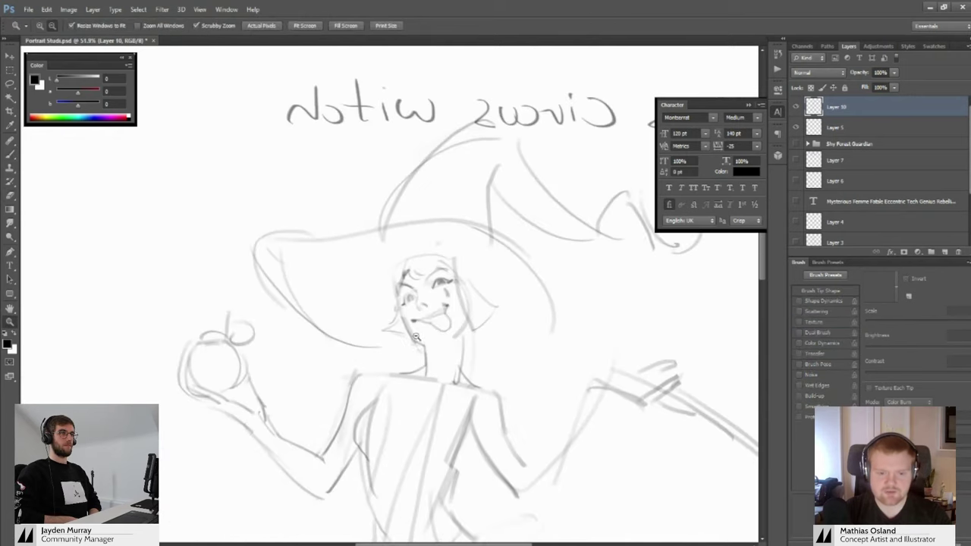
Tidy the corner where the jaw meets the neck
left_click_drag(416, 336, 416, 299)
scroll(431, 296, "up", 3)
key("b")
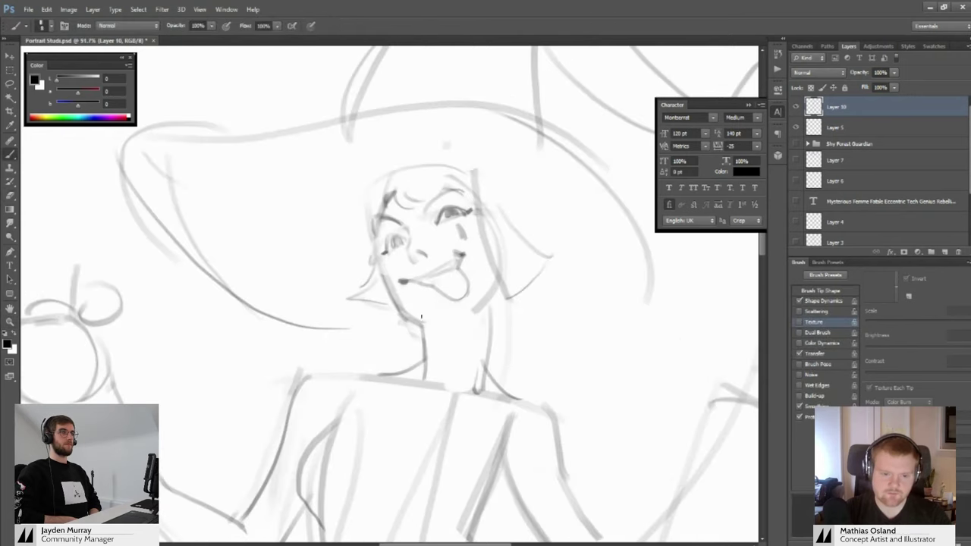
key("z")
scroll(416, 306, "down", 3)
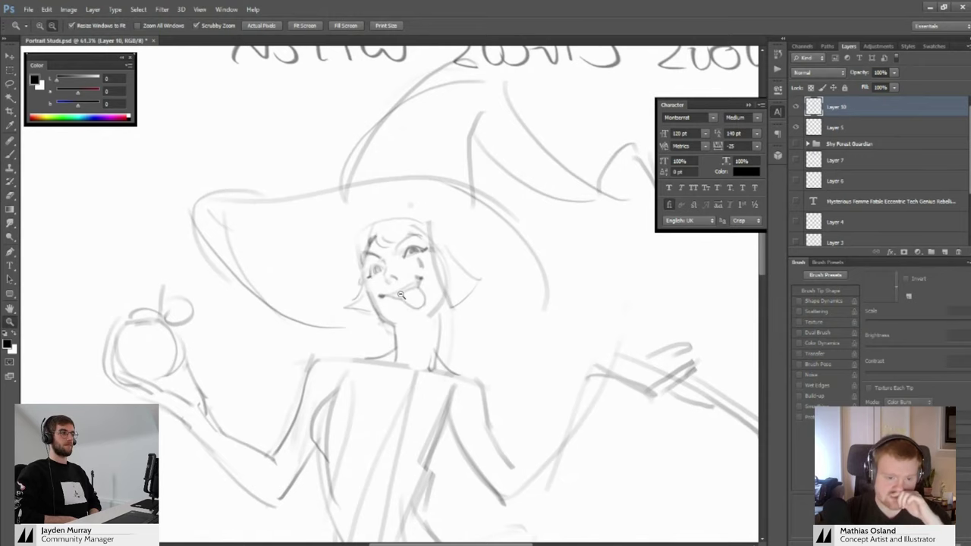
Refine the upper edge of the grin with a thinner line above the tongue
scroll(406, 288, "up", 4)
key("b")
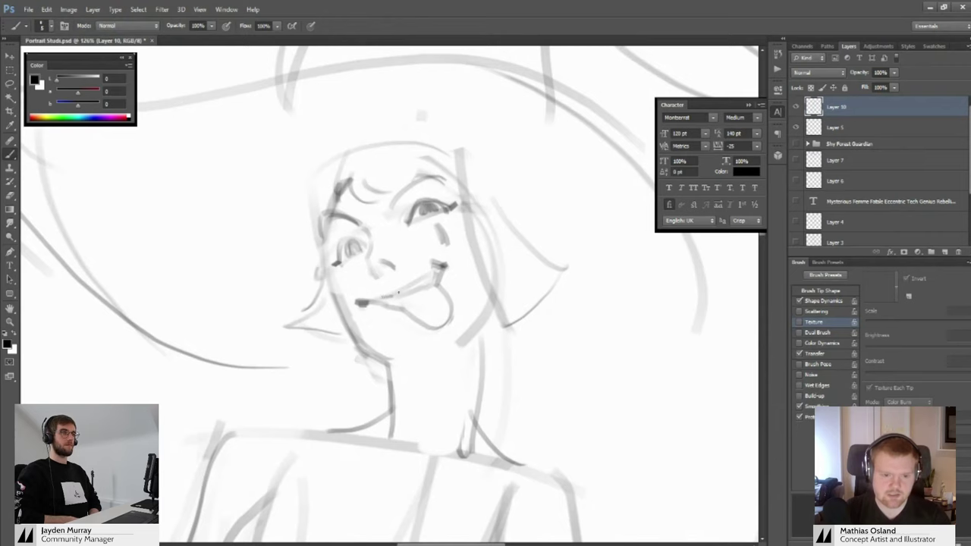
key("z")
scroll(398, 292, "down", 5)
scroll(390, 288, "up", 4)
scroll(383, 285, "down", 3)
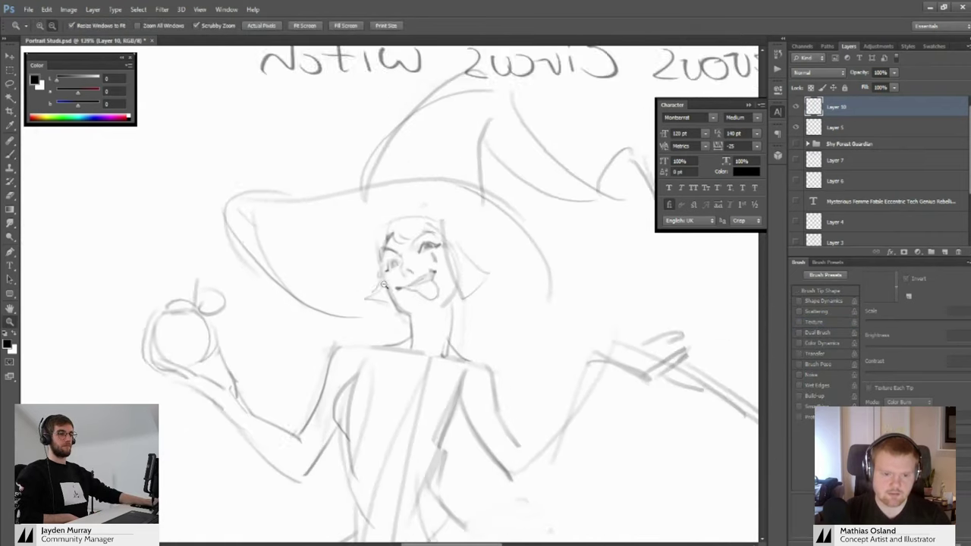
scroll(383, 284, "down", 3)
scroll(387, 280, "up", 5)
scroll(391, 269, "down", 5)
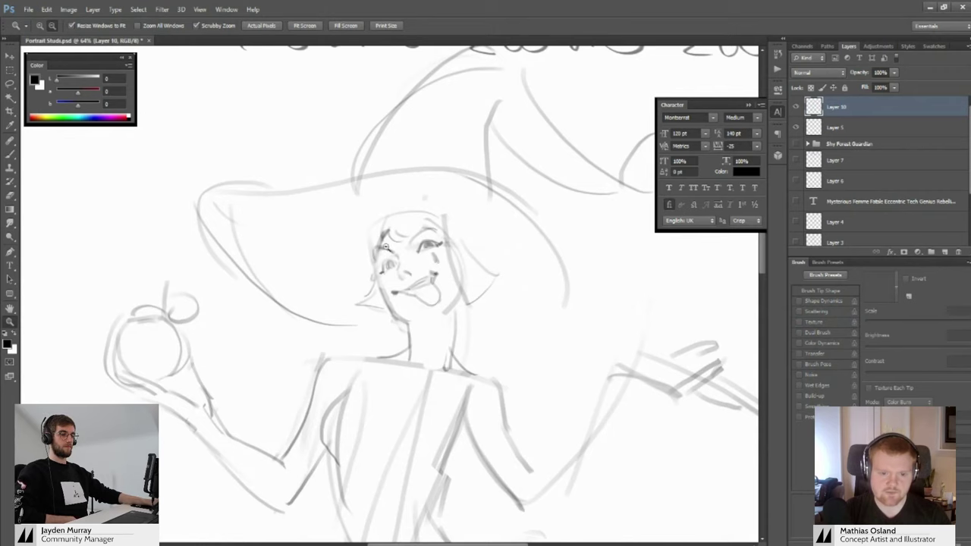
mouse_move(430, 268)
left_mouse_down()
mouse_move(433, 235)
mouse_move(429, 275)
mouse_move(405, 258)
left_mouse_up()
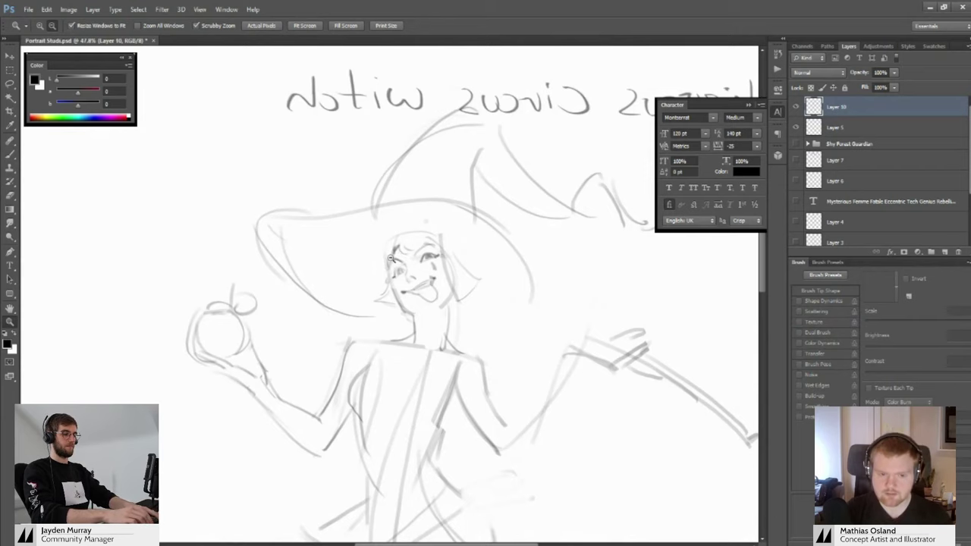
Extend the fringe with more curled locks across the forehead and sharpen the angry brow shapes
mouse_move(412, 254)
left_mouse_down()
mouse_move(401, 239)
mouse_move(428, 231)
mouse_move(373, 249)
mouse_move(387, 246)
mouse_move(338, 232)
mouse_move(369, 243)
mouse_move(402, 229)
mouse_move(392, 236)
mouse_move(377, 223)
mouse_move(417, 226)
mouse_move(392, 248)
mouse_move(346, 243)
mouse_move(385, 240)
mouse_move(364, 221)
mouse_move(427, 237)
left_mouse_up()
key("e")
key("b")
key("z")
key("b")
key("z")
key("b")
key("z")
key("b")
key("z")
Select the right eye with the Lasso, nudge its position and touch up the lines around it
key("l")
left_click_drag(410, 201, 390, 234)
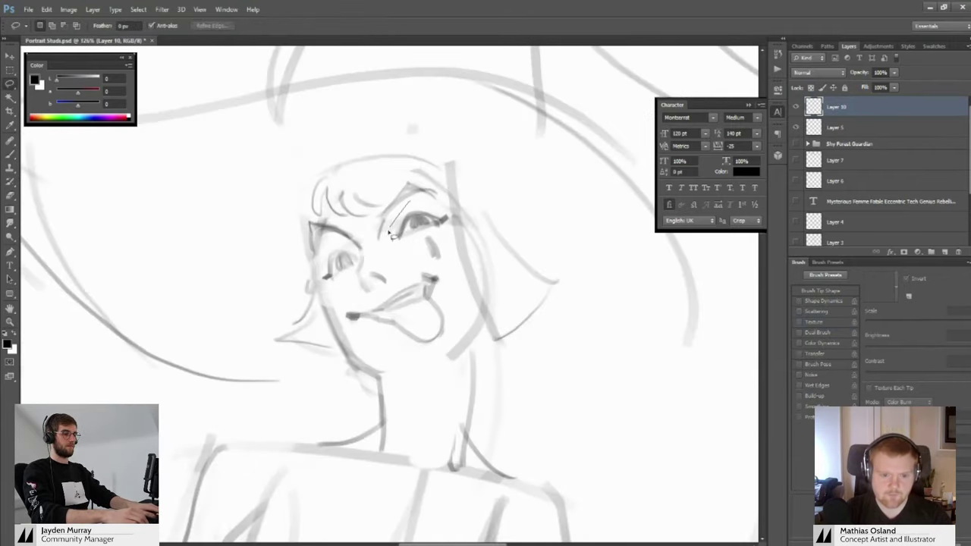
mouse_move(451, 223)
left_mouse_down()
mouse_move(441, 208)
mouse_move(435, 218)
mouse_move(397, 219)
mouse_move(408, 241)
mouse_move(427, 241)
mouse_move(334, 258)
mouse_move(383, 267)
mouse_move(356, 265)
mouse_move(377, 263)
mouse_move(370, 248)
left_mouse_up()
key("v")
key("ctrl+d")
key("z")
key("b")
key("z")
key("b")
key("z")
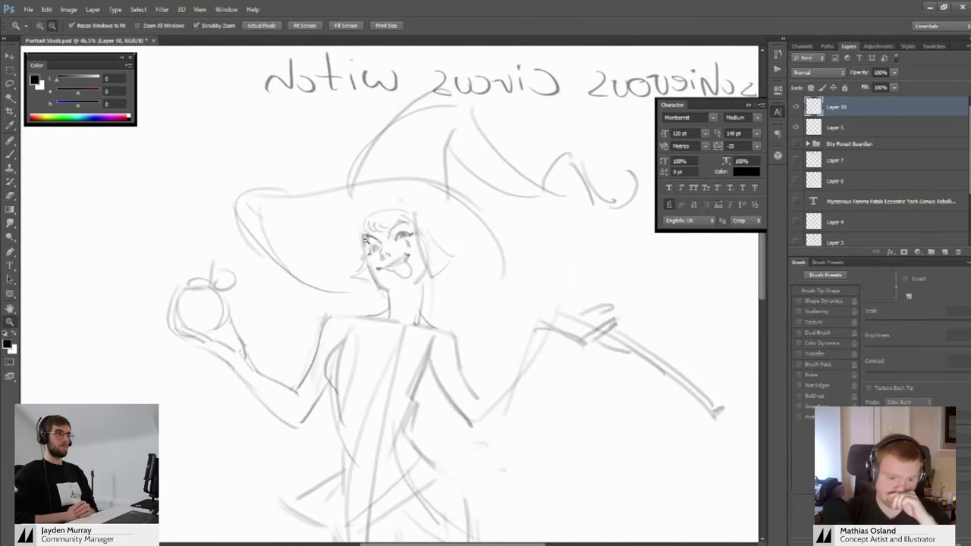
Erase the heavy jaw line beside the tongue on the right side of the face
left_click_drag(372, 251, 402, 258)
key("b")
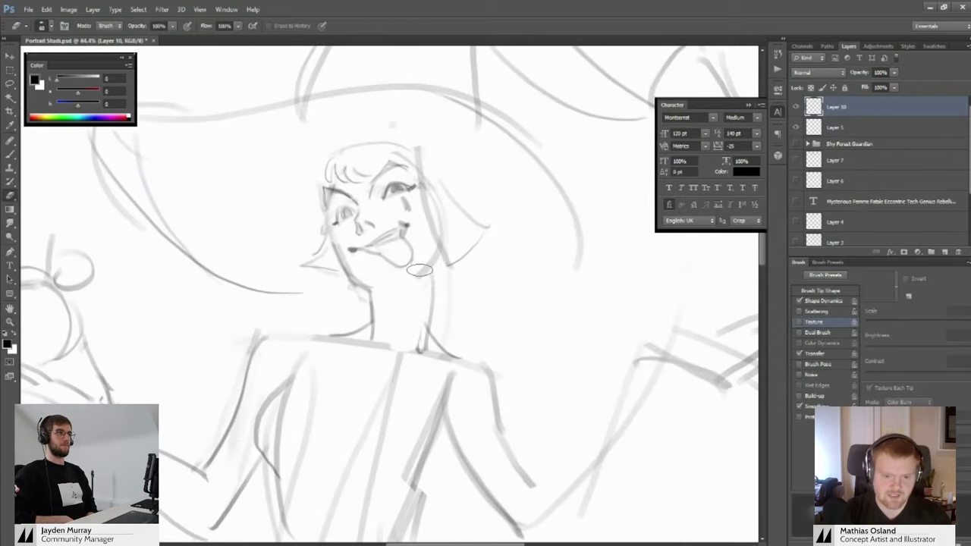
key("z")
mouse_move(413, 321)
left_mouse_down()
mouse_move(392, 275)
mouse_move(420, 225)
mouse_move(426, 257)
mouse_move(371, 295)
left_mouse_up()
Sketch extra jagged hair tips on the left side of the face
key("b")
key("z")
left_click_drag(378, 293, 350, 288)
left_click_drag(389, 238, 411, 239)
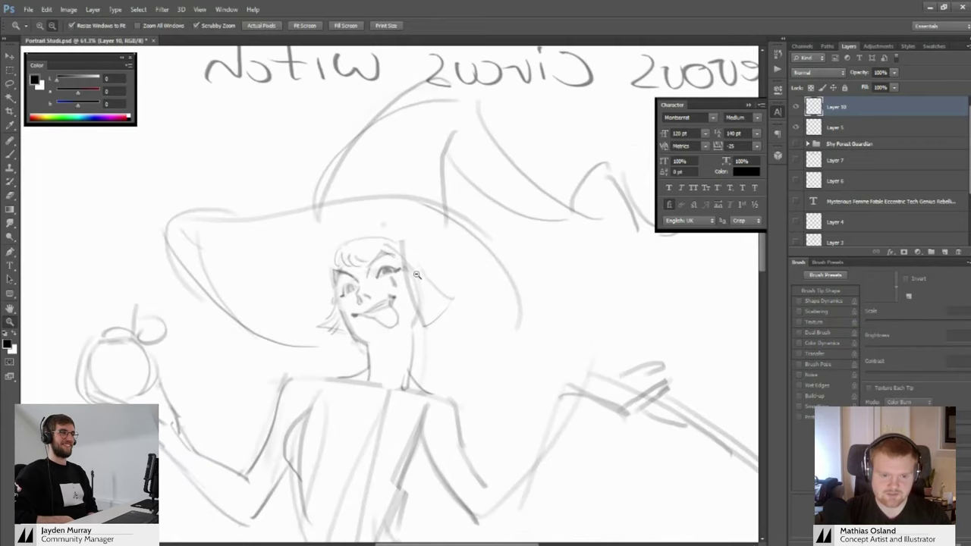
Draw an ear on the right side of the head in front of the flared hair
key("b")
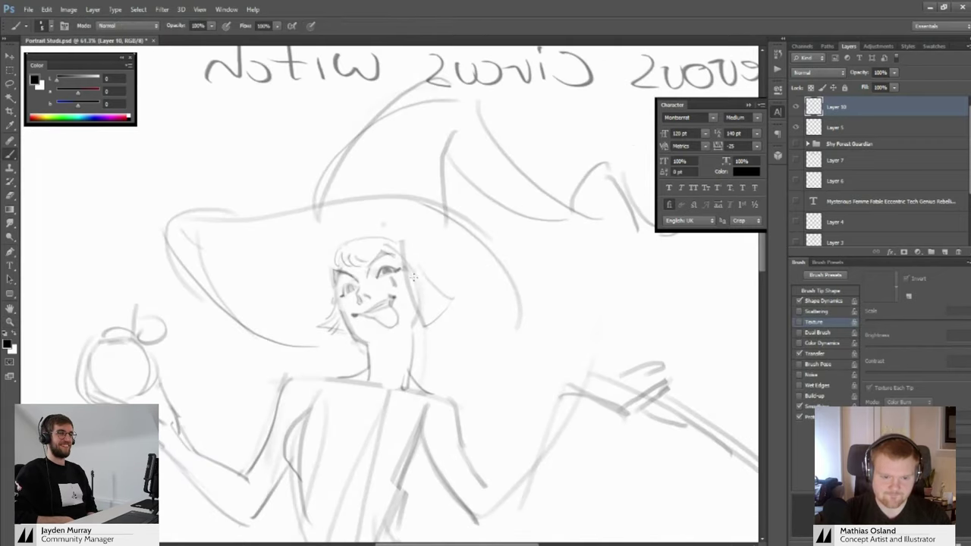
mouse_move(406, 273)
left_mouse_down()
mouse_move(440, 264)
mouse_move(356, 238)
mouse_move(411, 240)
left_mouse_up()
key("z")
key("b")
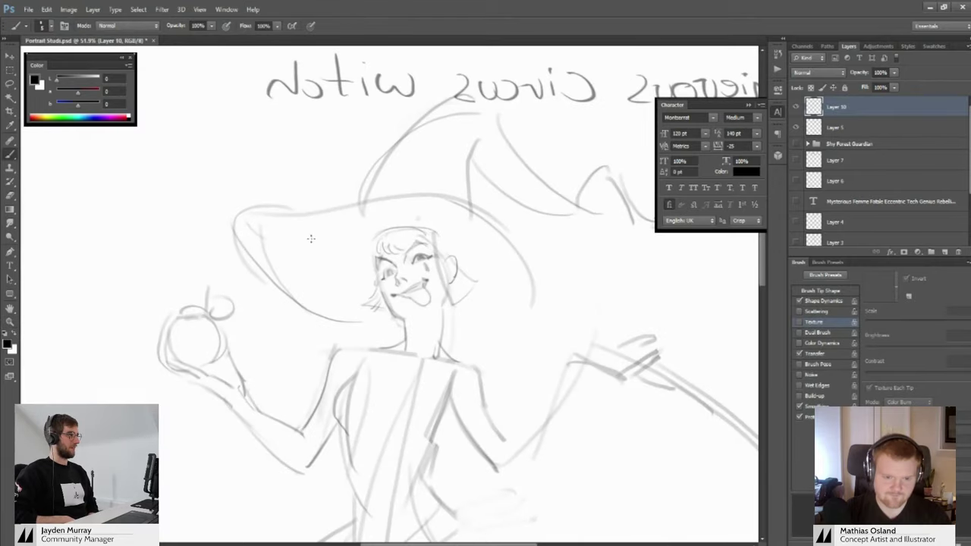
Erase the doubled lines at the left edge of the hat brim and redraw that edge as one clean curve
key("e")
left_click_drag(245, 209, 341, 325)
key("b")
mouse_move(265, 236)
left_mouse_down()
mouse_move(259, 262)
mouse_move(378, 324)
mouse_move(342, 294)
mouse_move(291, 275)
left_mouse_up()
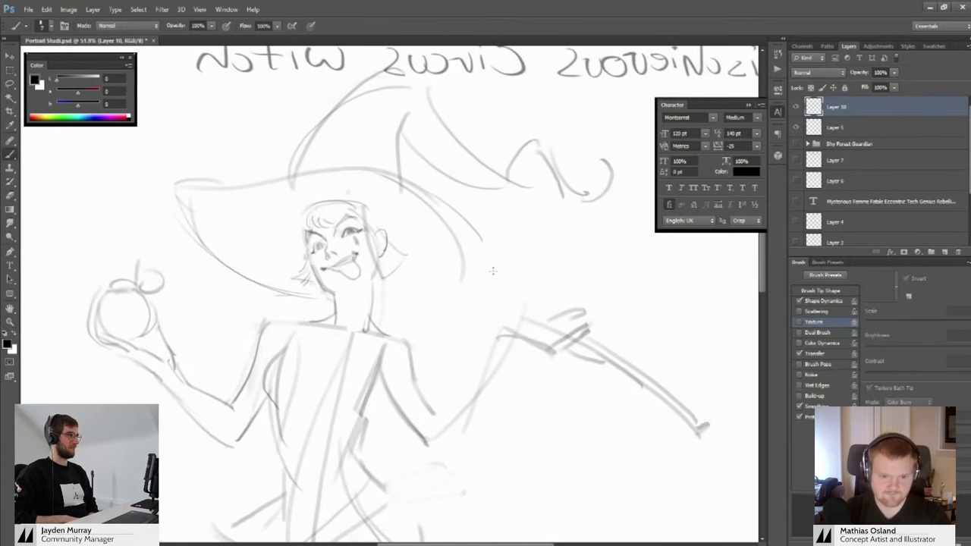
Draw the lower curve of the hat brim from behind the neck out to the right side
left_click_drag(488, 270, 367, 300)
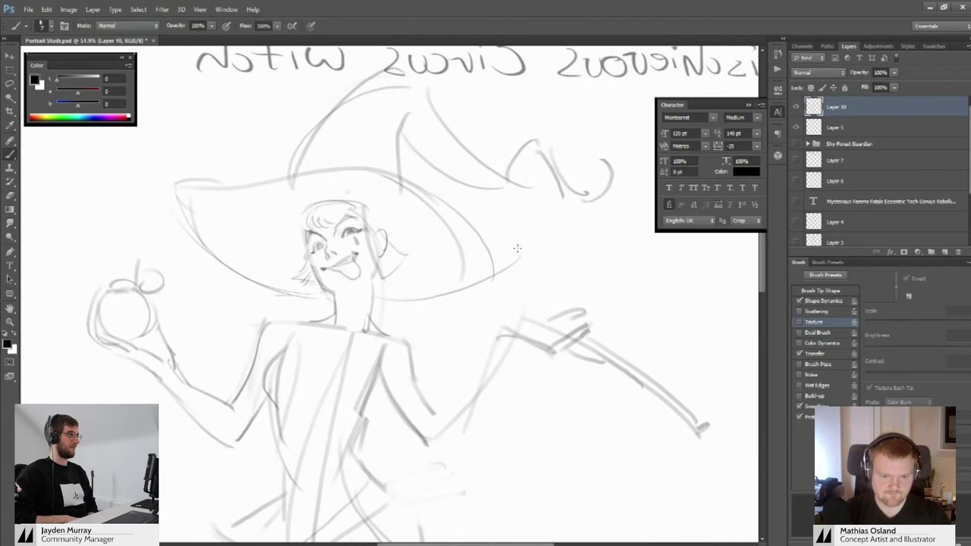
left_click_drag(499, 252, 507, 271)
key("ctrl+alt+z")
key("ctrl+alt+z")
mouse_move(386, 297)
left_mouse_down()
mouse_move(516, 263)
mouse_move(508, 276)
left_mouse_up()
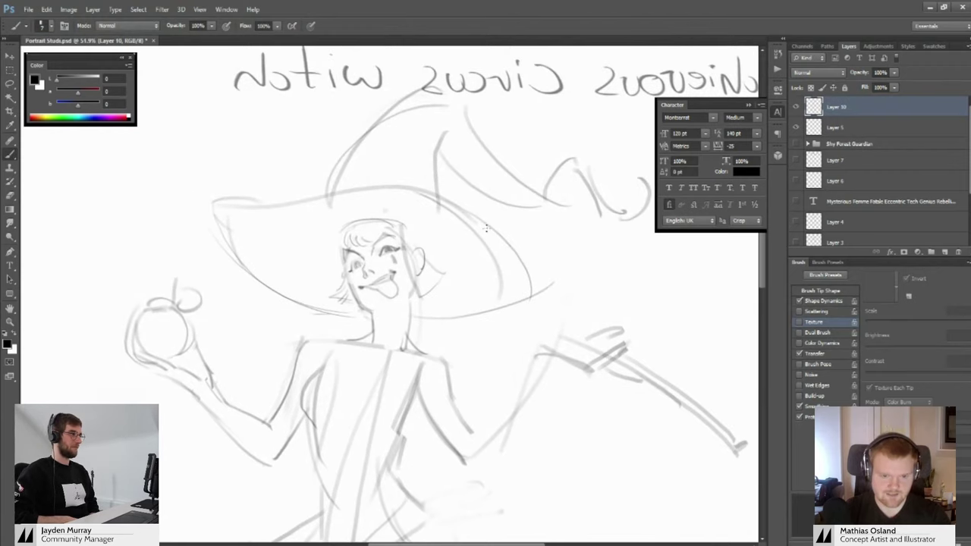
Erase the overlapping lines on the right side of the hat brim and redraw the edge with a folded tip
key("alt+space")
mouse_move(456, 204)
left_mouse_down()
mouse_move(545, 289)
mouse_move(531, 256)
left_mouse_up()
key("b")
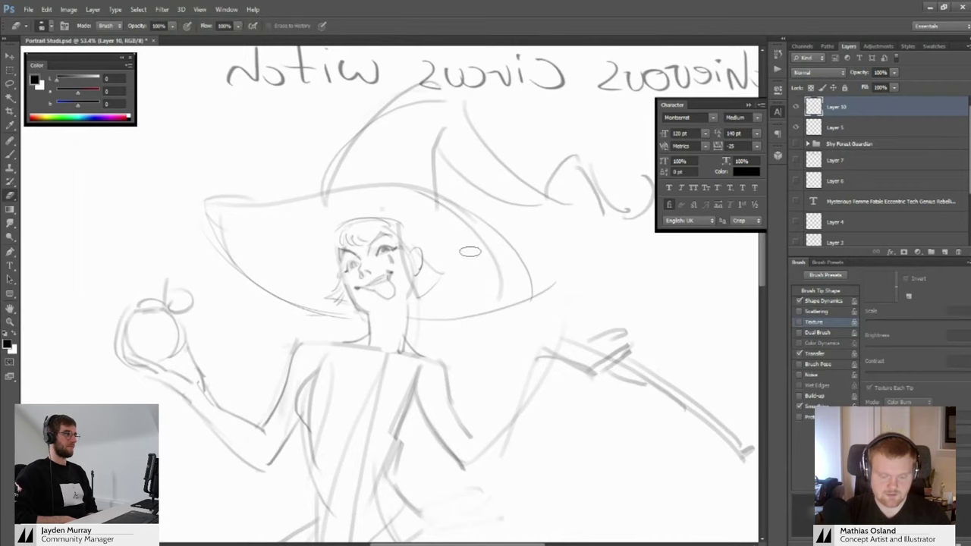
key("b")
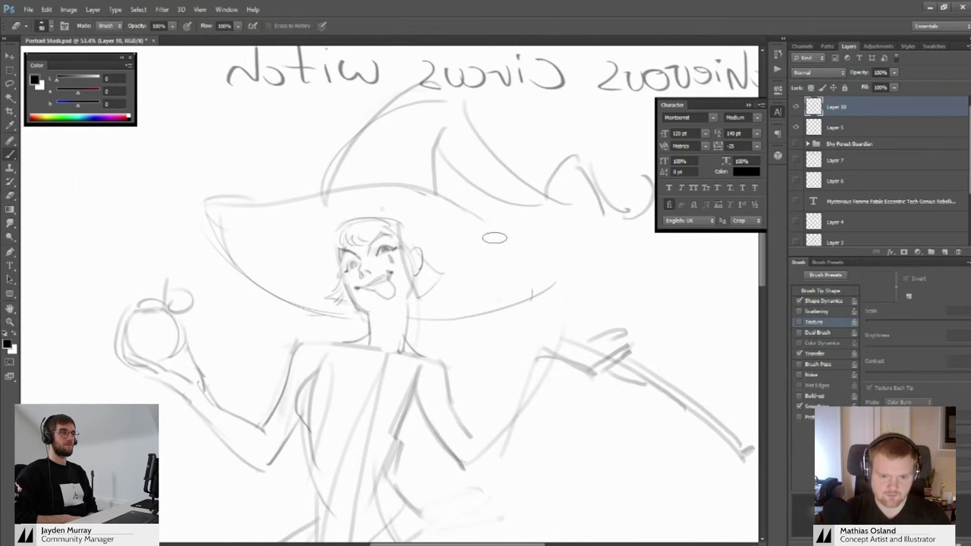
key("ctrl+z")
mouse_move(471, 214)
left_mouse_down()
mouse_move(536, 292)
mouse_move(518, 279)
left_mouse_up()
mouse_move(533, 267)
left_mouse_down()
mouse_move(341, 265)
mouse_move(499, 254)
mouse_move(492, 265)
left_mouse_up()
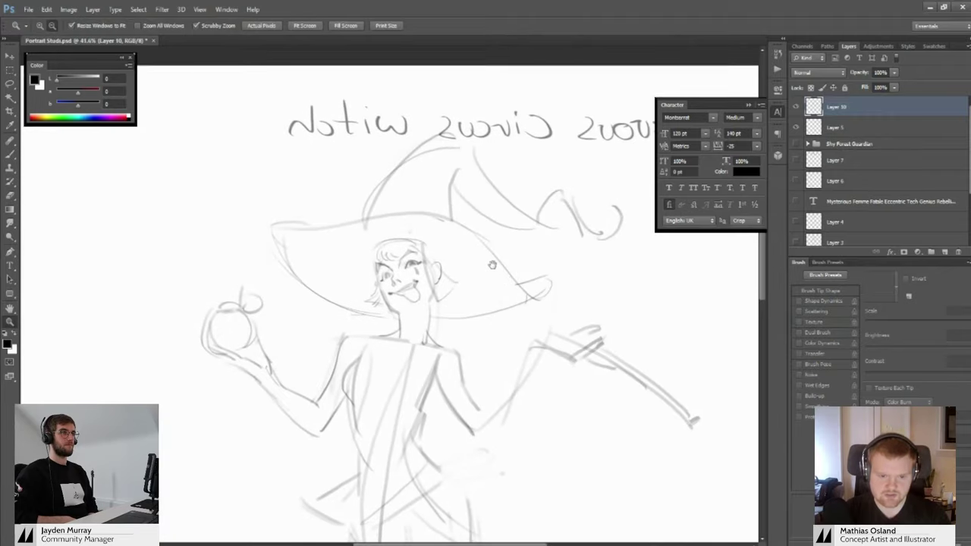
Erase the loose lines around the hat's peak and redraw both slopes of the cone up to a pointed fold
key("b")
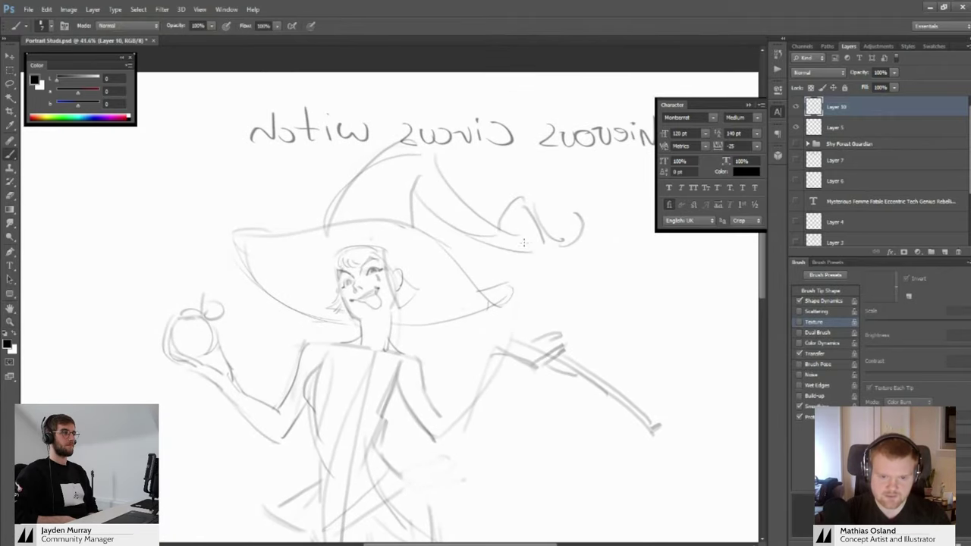
left_click_drag(522, 222, 506, 242)
key("e")
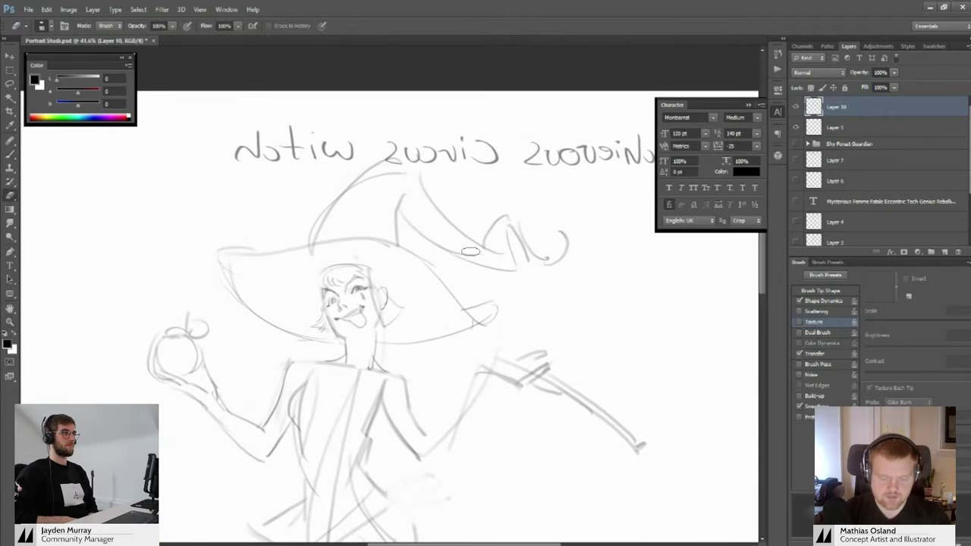
left_click_drag(440, 214, 466, 233)
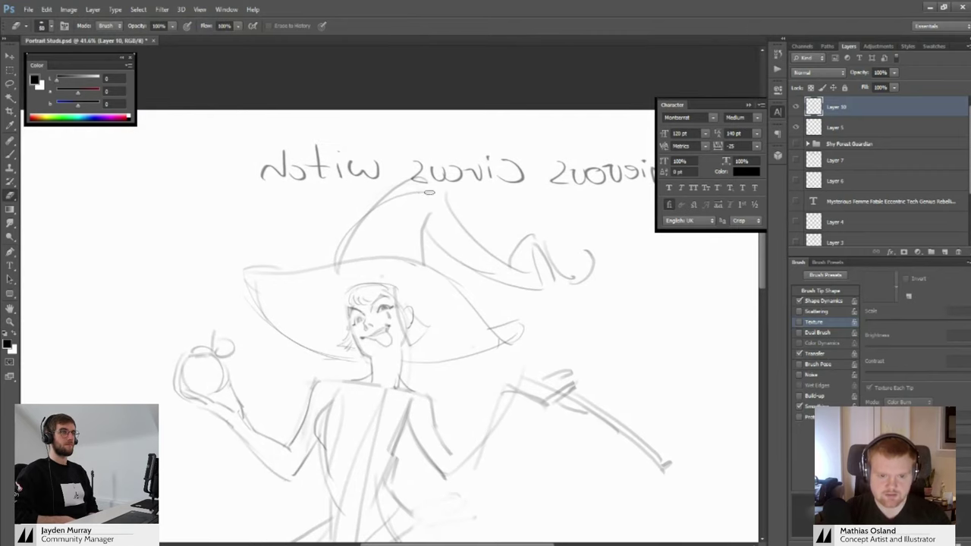
left_click_drag(395, 217, 353, 226)
key("b")
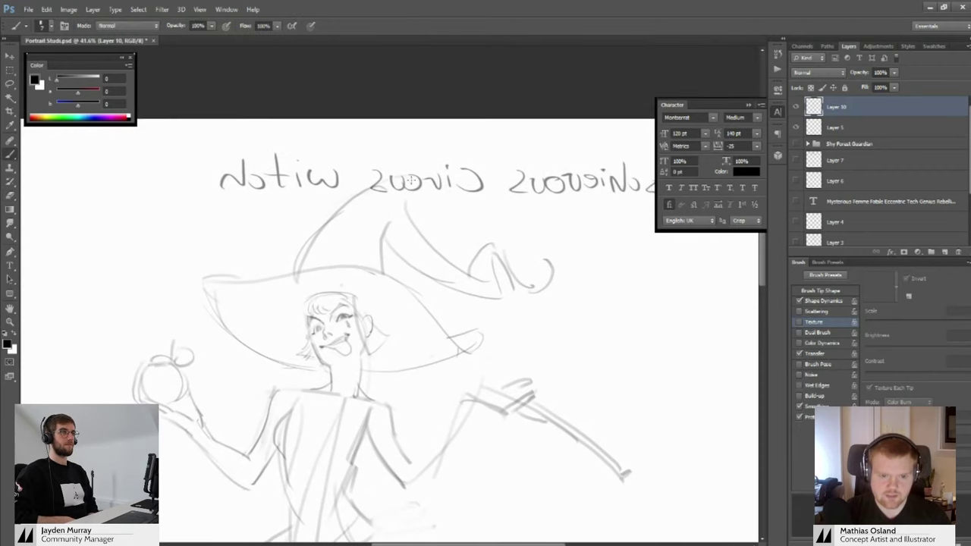
mouse_move(383, 180)
left_mouse_down()
mouse_move(311, 241)
mouse_move(386, 173)
left_mouse_up()
key("b")
left_click_drag(319, 223, 391, 170)
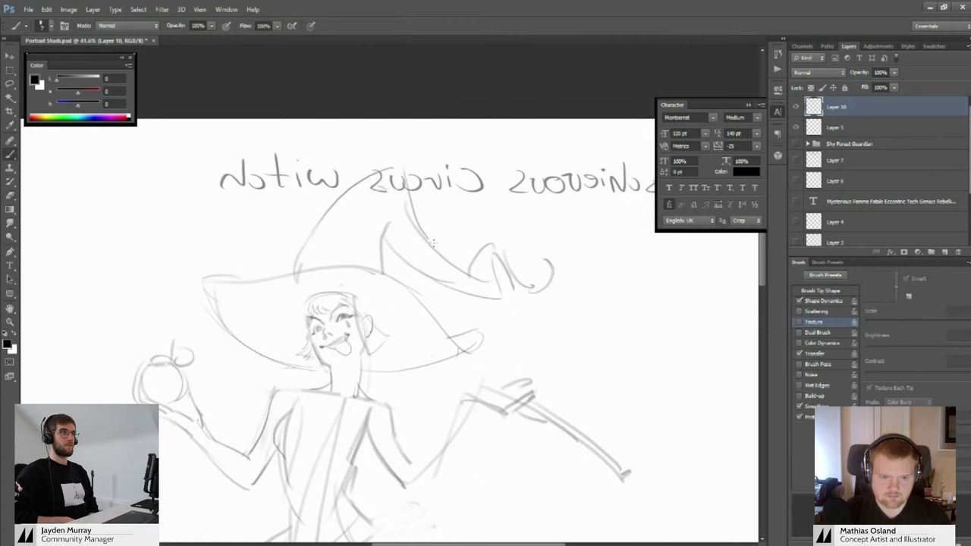
left_click_drag(429, 234, 410, 185)
mouse_move(415, 222)
left_mouse_down()
mouse_move(432, 223)
mouse_move(393, 209)
left_mouse_up()
Scale the whole witch sketch down to about 95% so the hat sits below the title
key("z")
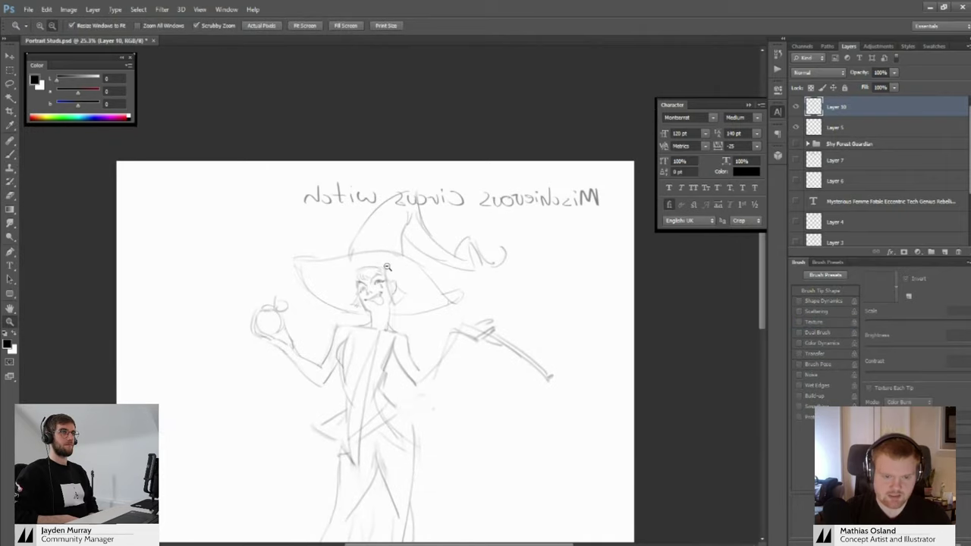
left_click_drag(391, 287, 450, 228)
key("ctrl+t")
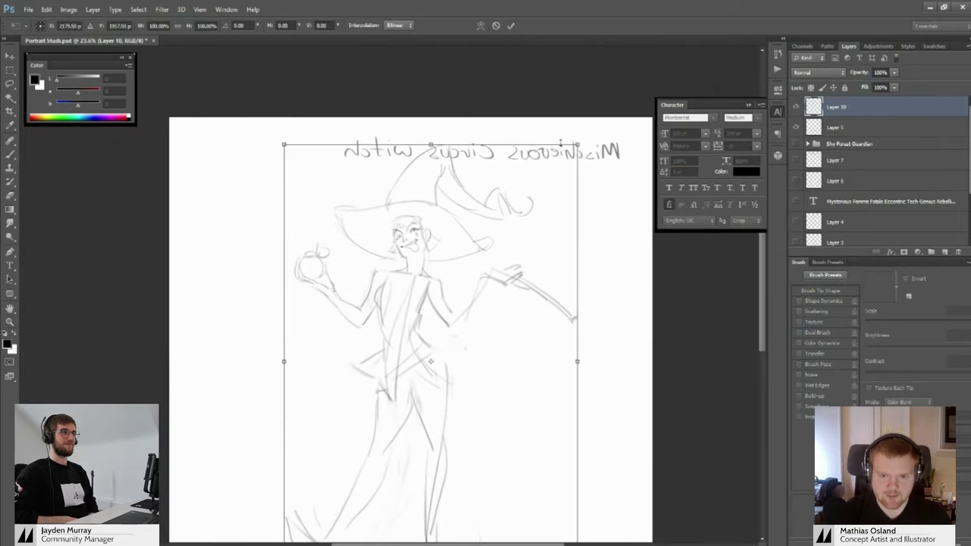
left_click_drag(579, 143, 561, 168)
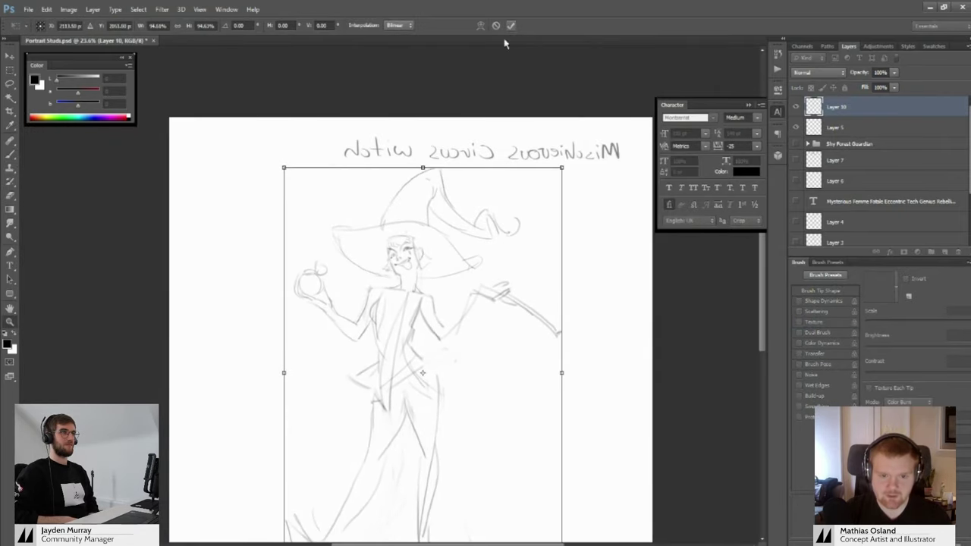
left_click(510, 25)
Select the curled end of the hat with the Lasso, move it closer to the cone and erase the overlapping lines
left_click(454, 211)
key("l")
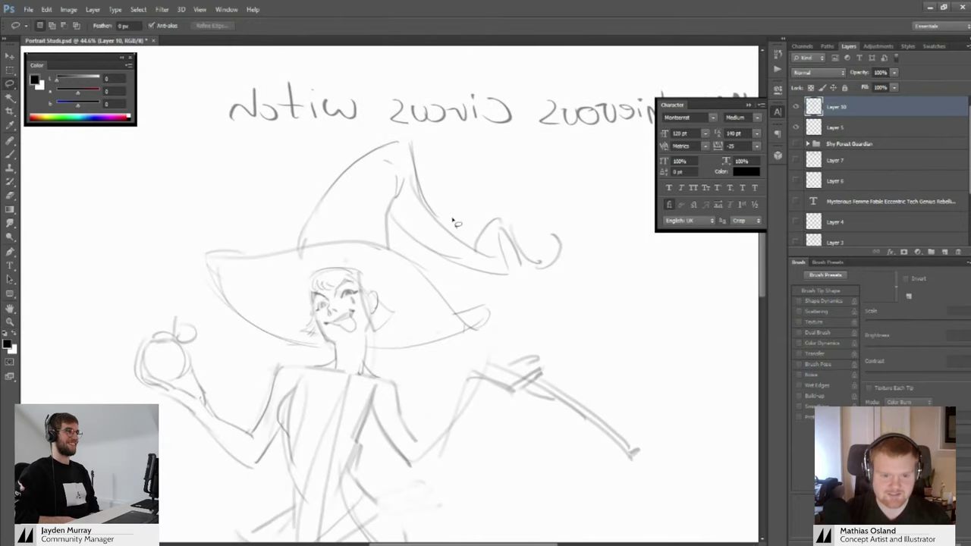
mouse_move(458, 201)
left_mouse_down()
mouse_move(449, 277)
mouse_move(599, 234)
mouse_move(578, 200)
left_mouse_up()
key("v")
left_click_drag(521, 225, 498, 204)
key("ctrl+d")
key("e")
left_click_drag(395, 226, 417, 241)
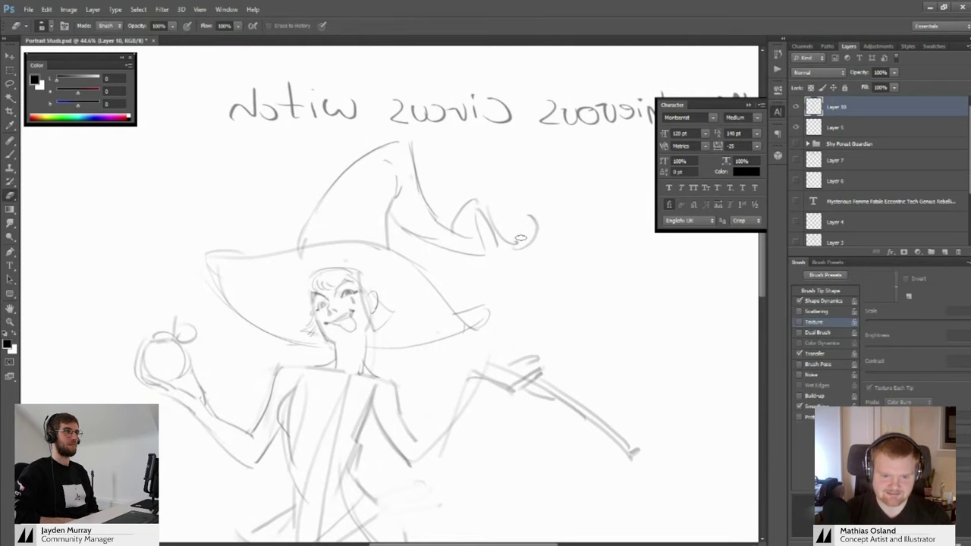
Draw a round pompom at the end of the hat's curled tip
key("b")
key("ctrl+z")
mouse_move(518, 217)
left_mouse_down()
mouse_move(533, 226)
mouse_move(458, 206)
mouse_move(581, 212)
left_mouse_up()
key("z")
key("ctrl+z")
key("b")
left_click_drag(513, 263, 533, 231)
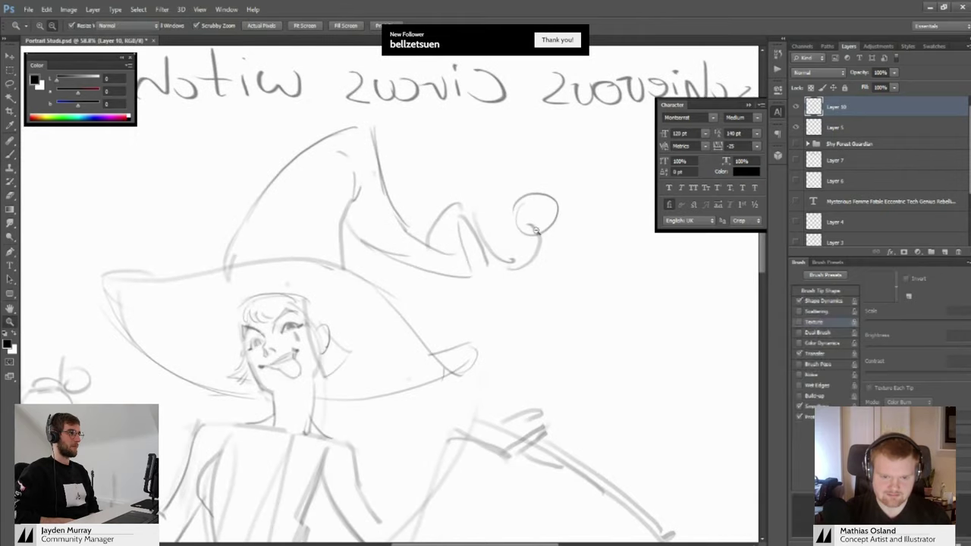
Sketch a zigzag band around the lower part of the hat cone
key("z")
left_click_drag(552, 193, 429, 197)
key("b")
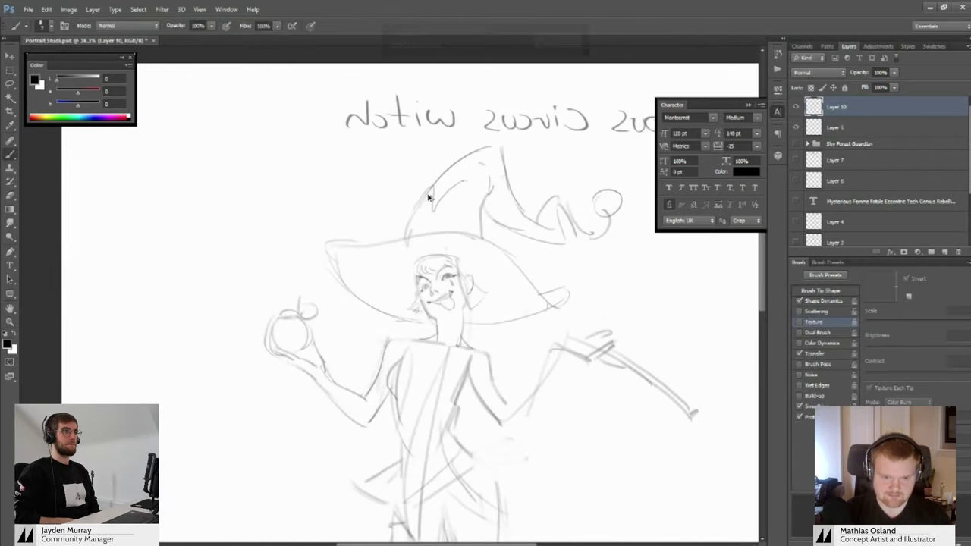
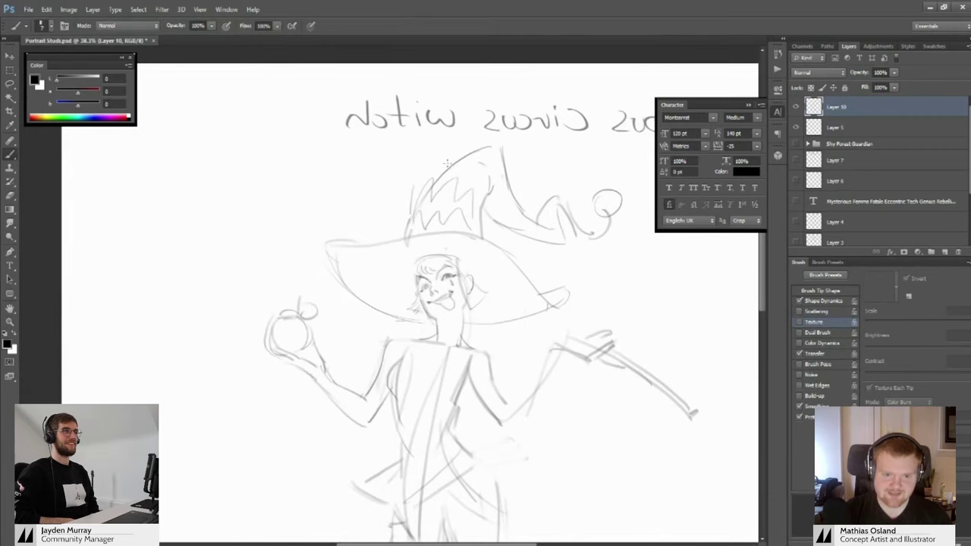
mouse_move(463, 154)
left_mouse_down()
mouse_move(472, 171)
mouse_move(425, 159)
mouse_move(467, 167)
left_mouse_up()
key("z")
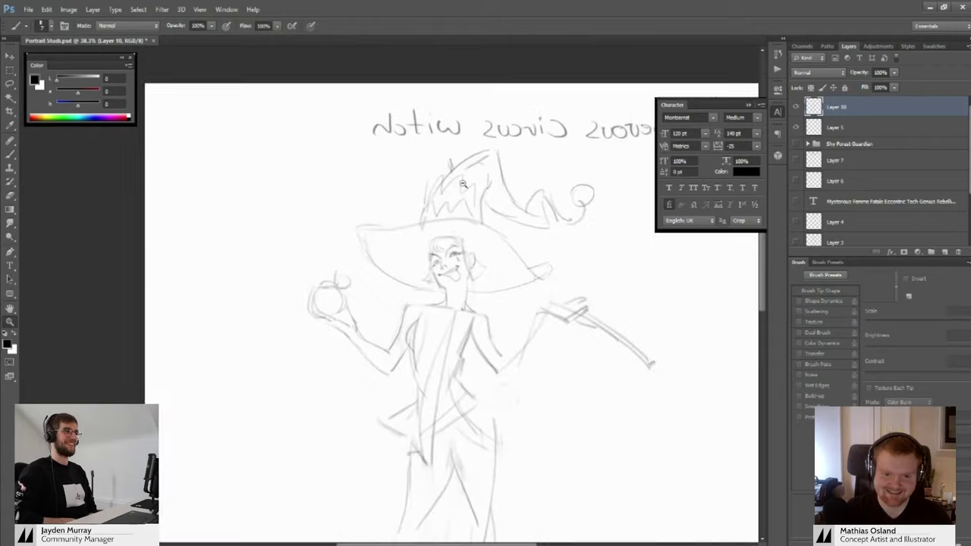
left_click_drag(445, 248, 408, 201)
left_click_drag(441, 152, 465, 214)
Add jagged accent lines along the upper left slope and near the peak of the hat cone
key("z")
left_click_drag(454, 201, 504, 200)
key("b")
left_click_drag(443, 141, 483, 123)
left_click_drag(407, 126, 407, 144)
key("z")
mouse_move(408, 147)
left_mouse_down()
mouse_move(362, 148)
mouse_move(408, 193)
mouse_move(414, 170)
mouse_move(459, 138)
left_mouse_up()
key("b")
key("z")
mouse_move(434, 161)
left_mouse_down()
mouse_move(397, 147)
mouse_move(416, 135)
mouse_move(455, 147)
mouse_move(428, 149)
mouse_move(468, 144)
left_mouse_up()
key("b")
key("z")
key("b")
Sharpen the folded tip of the hat brim and add spiky hair strands beside the ear on the right
mouse_move(438, 158)
left_mouse_down()
mouse_move(503, 124)
mouse_move(476, 138)
mouse_move(546, 147)
left_mouse_up()
key("z")
key("b")
key("z")
mouse_move(531, 247)
left_mouse_down()
mouse_move(475, 230)
mouse_move(510, 237)
mouse_move(478, 265)
mouse_move(460, 232)
mouse_move(418, 237)
mouse_move(470, 240)
mouse_move(451, 275)
left_mouse_up()
key("b")
key("z")
scroll(452, 271, "down", 3)
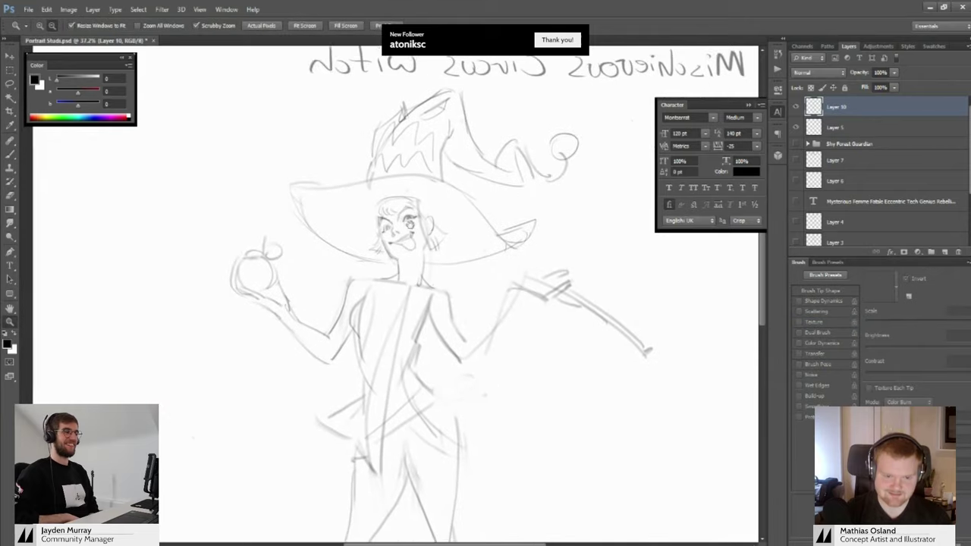
Draw a collar band around the neck and erase the old construction lines running down the torso
scroll(425, 322, "down", 3)
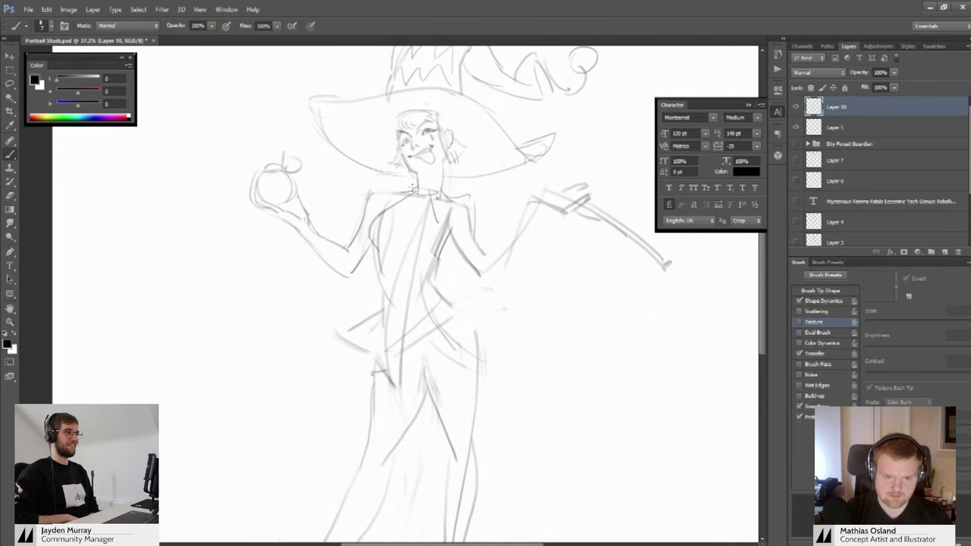
mouse_move(390, 261)
left_mouse_down()
mouse_move(397, 233)
mouse_move(395, 272)
left_mouse_up()
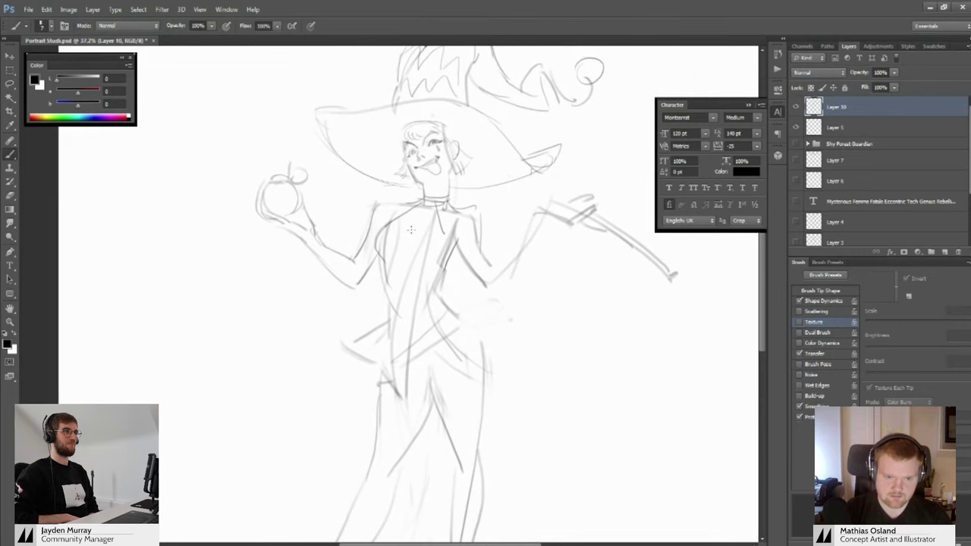
key("e")
left_click_drag(404, 222, 407, 303)
mouse_move(423, 234)
left_mouse_down()
mouse_move(418, 318)
mouse_move(431, 296)
mouse_move(397, 278)
left_mouse_up()
key("z")
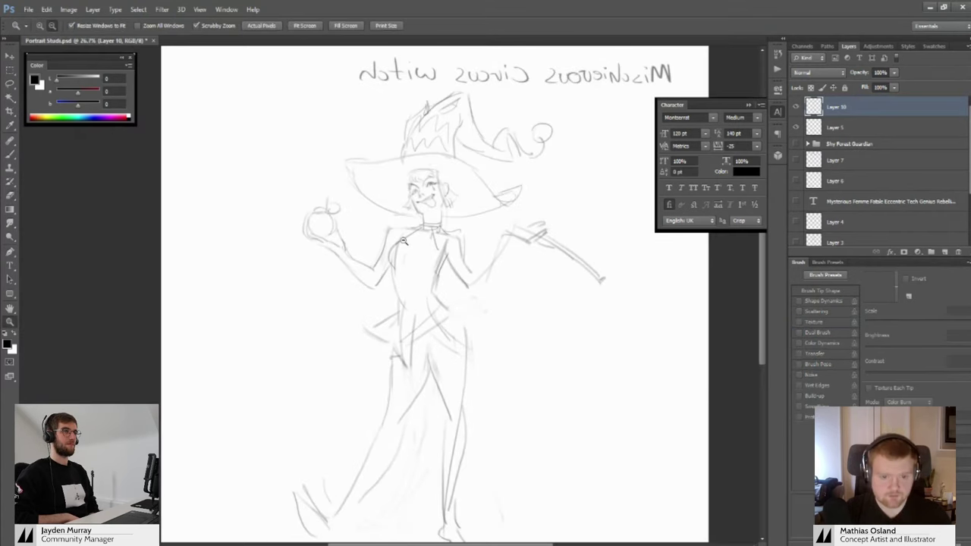
Redraw the shoulder and arm contours on both sides of the torso
left_click_drag(403, 242, 422, 255)
key("b")
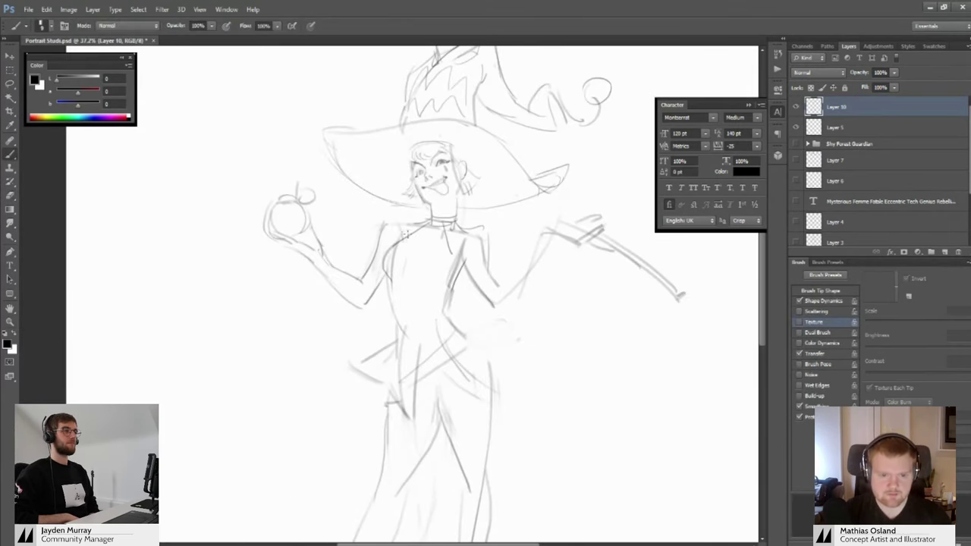
mouse_move(374, 251)
left_mouse_down()
mouse_move(402, 272)
mouse_move(396, 308)
mouse_move(355, 282)
left_mouse_up()
left_click_drag(486, 306, 466, 287)
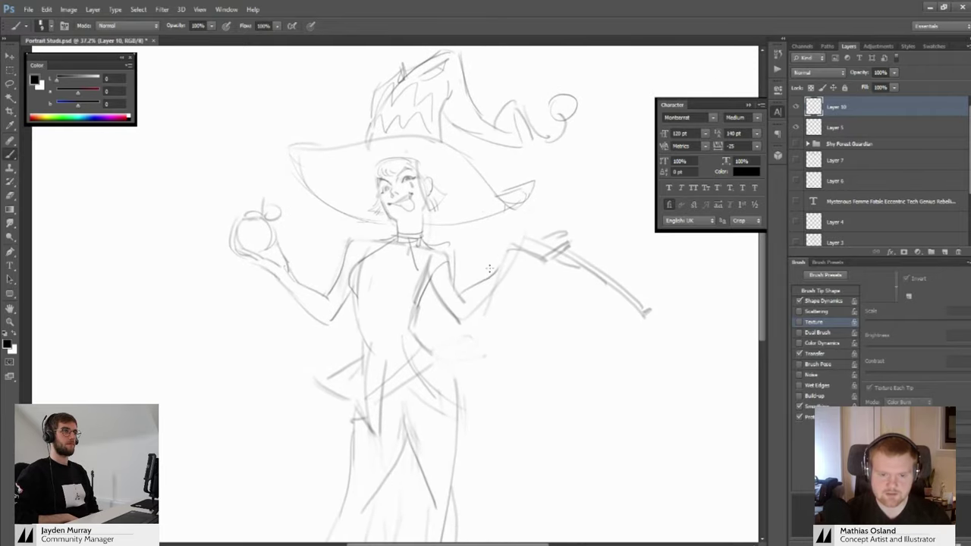
left_click_drag(516, 256, 481, 306)
mouse_move(451, 275)
left_mouse_down()
mouse_move(479, 290)
mouse_move(461, 177)
mouse_move(445, 282)
mouse_move(424, 249)
left_mouse_up()
Sketch a flared, pleated ruffle sticking out from the left hip
key("b")
key("b")
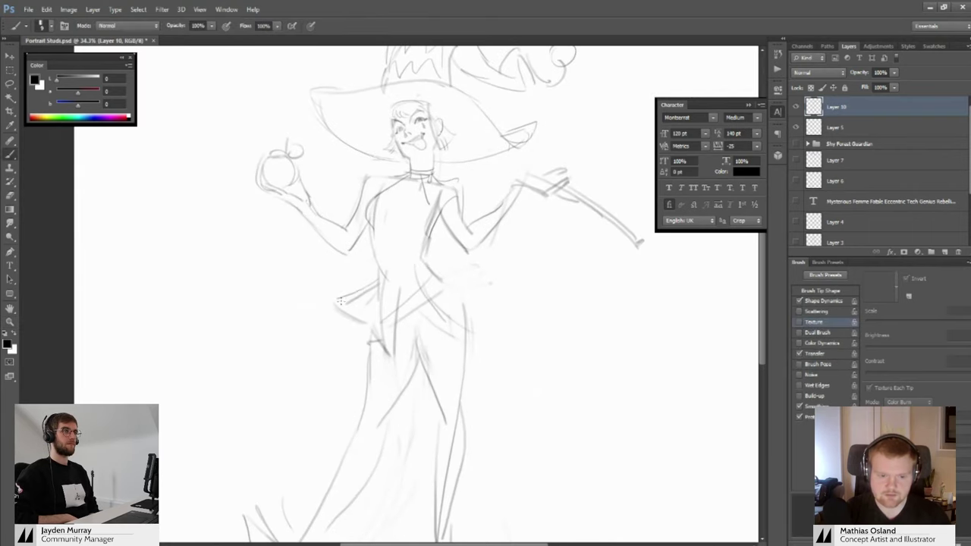
left_click_drag(364, 288, 387, 348)
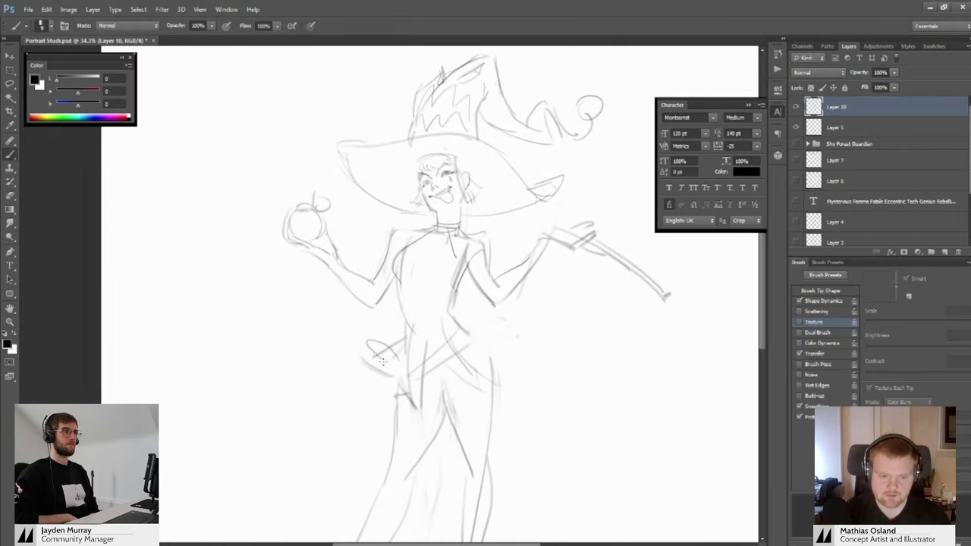
key("ctrl+z")
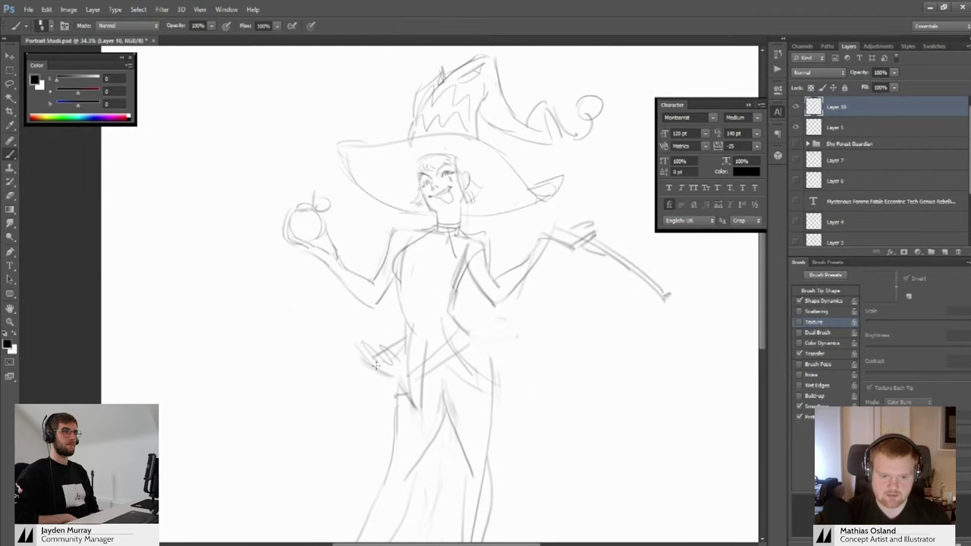
left_click_drag(374, 366, 344, 291)
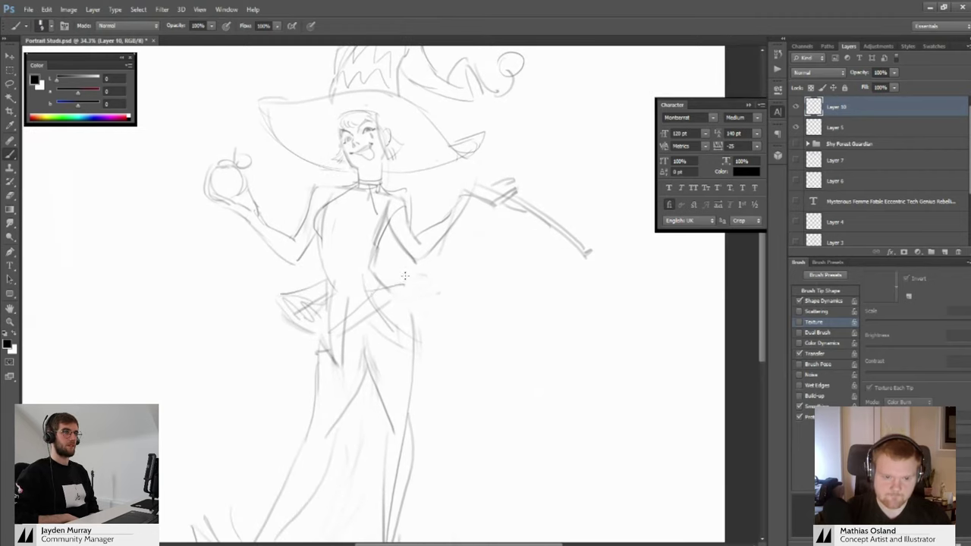
Erase the leftover construction lines across the left hip and upper thigh
left_click_drag(401, 277, 443, 245)
key("e")
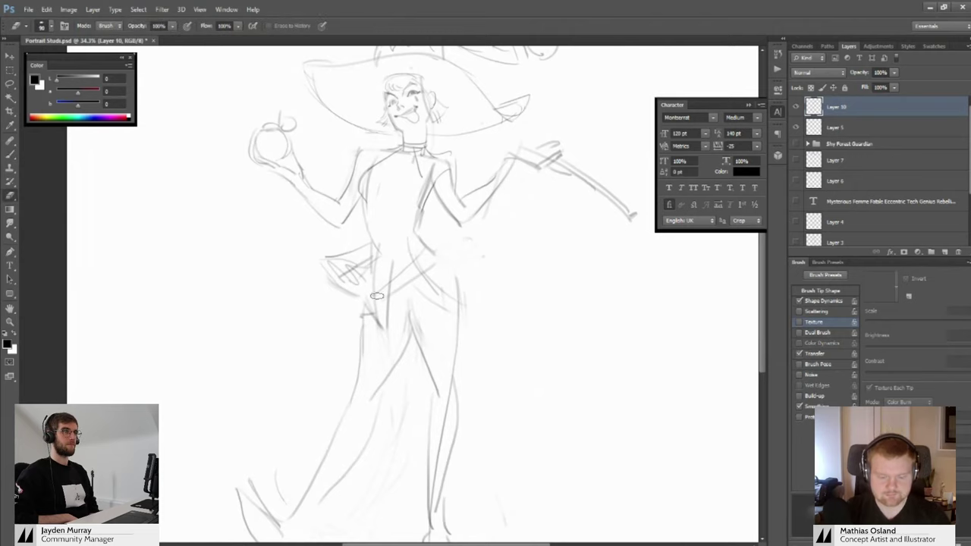
mouse_move(387, 283)
left_mouse_down()
mouse_move(379, 319)
mouse_move(383, 304)
left_mouse_up()
key("b")
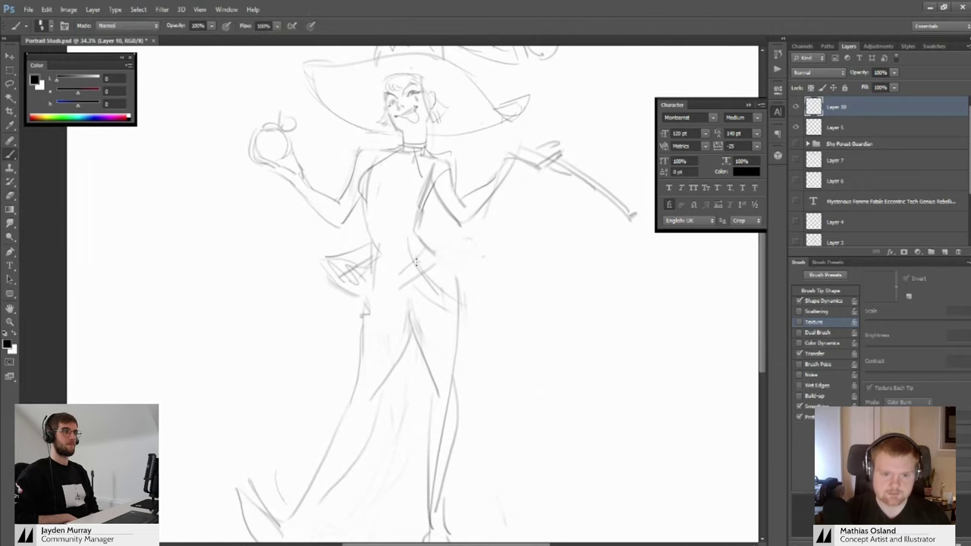
Draw the waistline with a small ruffle on the right hip and firm up the right leg's outer contour
mouse_move(443, 236)
left_mouse_down()
mouse_move(461, 231)
mouse_move(399, 223)
mouse_move(461, 307)
left_mouse_up()
left_click_drag(442, 361, 446, 324)
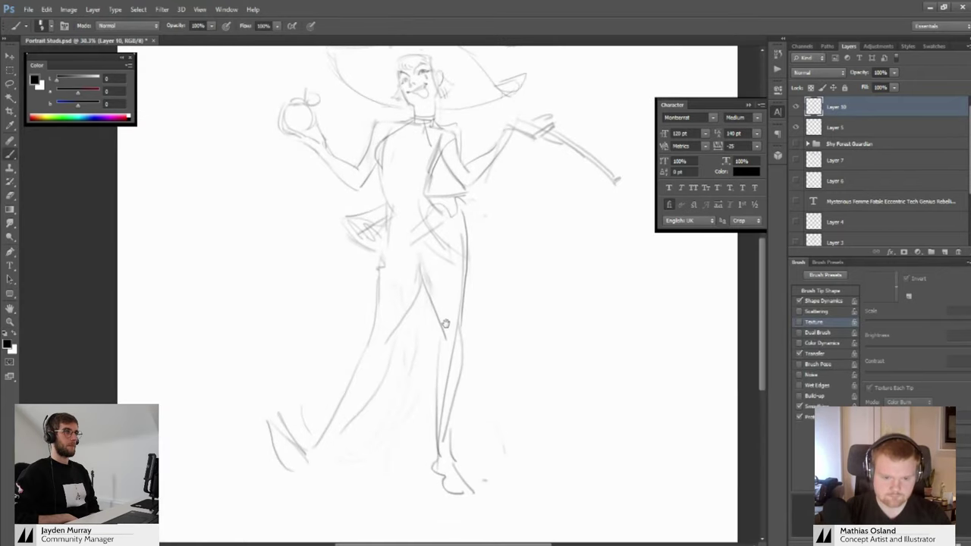
mouse_move(414, 220)
left_mouse_down()
mouse_move(442, 269)
mouse_move(412, 288)
mouse_move(397, 266)
mouse_move(419, 264)
mouse_move(444, 290)
left_mouse_up()
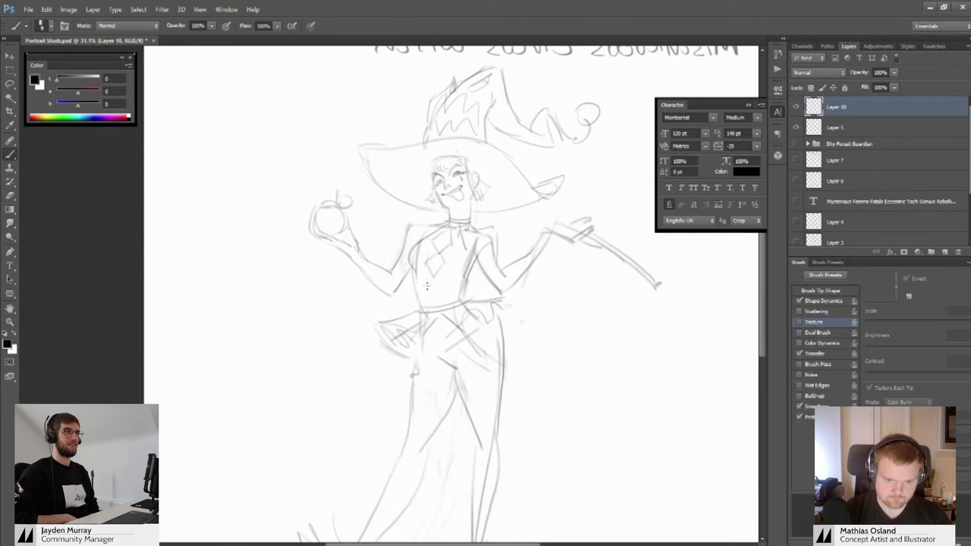
Continue the diamond pattern down the front of the torso and add a cuff at the wrist of the cane arm
left_click_drag(436, 305, 436, 223)
left_click_drag(455, 259, 453, 215)
left_click_drag(491, 242, 509, 239)
Select the hand holding the cane with the Lasso, shift it closer to the forearm and touch up the crotch line
key("l")
mouse_move(487, 208)
left_mouse_down()
mouse_move(504, 246)
mouse_move(693, 318)
mouse_move(537, 178)
mouse_move(497, 198)
left_mouse_up()
key("v")
left_click_drag(534, 208, 519, 225)
key("ctrl+d")
mouse_move(455, 293)
left_mouse_down()
mouse_move(493, 224)
mouse_move(423, 279)
mouse_move(421, 316)
left_mouse_up()
key("z")
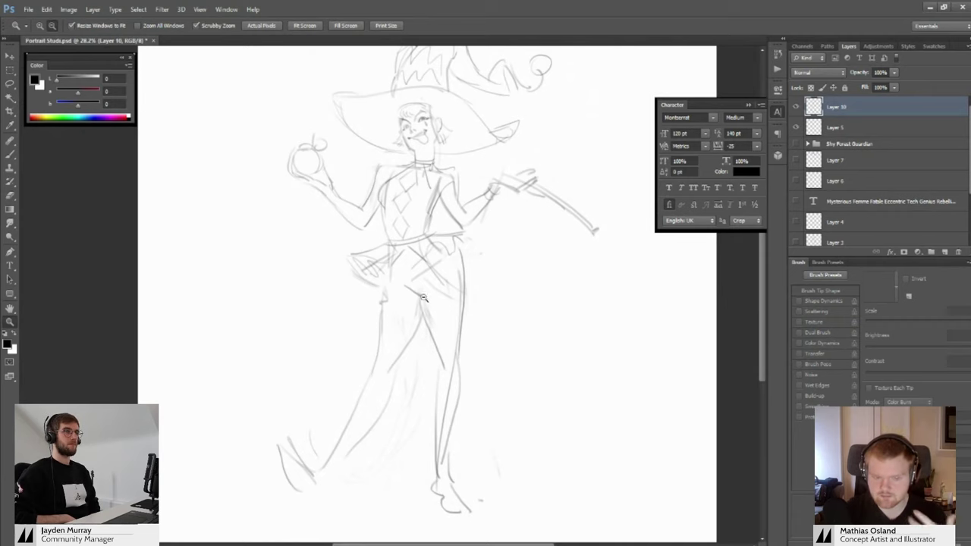
Erase the broken outer line of the raised leg's thigh and redraw it as one contour from hip to knee
mouse_move(404, 313)
left_mouse_down()
mouse_move(421, 296)
mouse_move(415, 288)
mouse_move(403, 331)
left_mouse_up()
key("e")
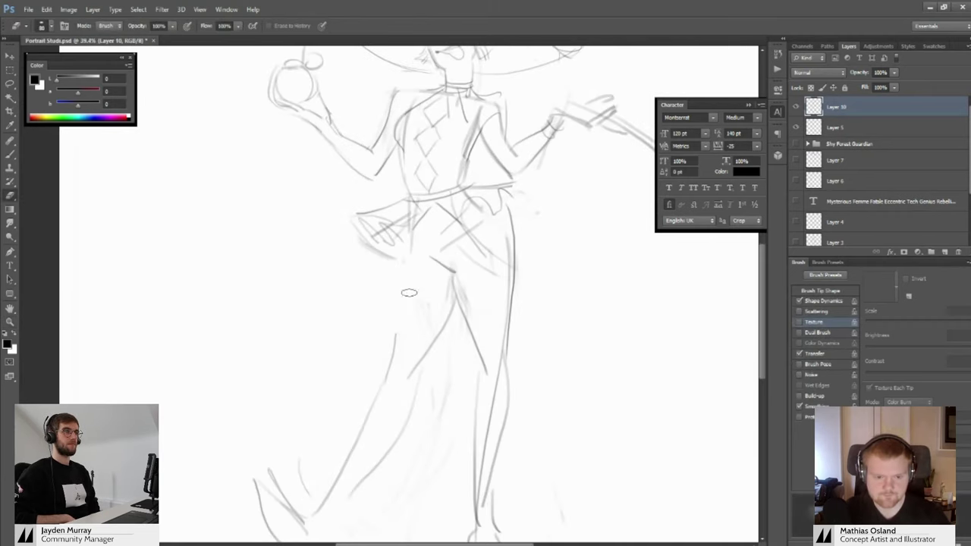
key("b")
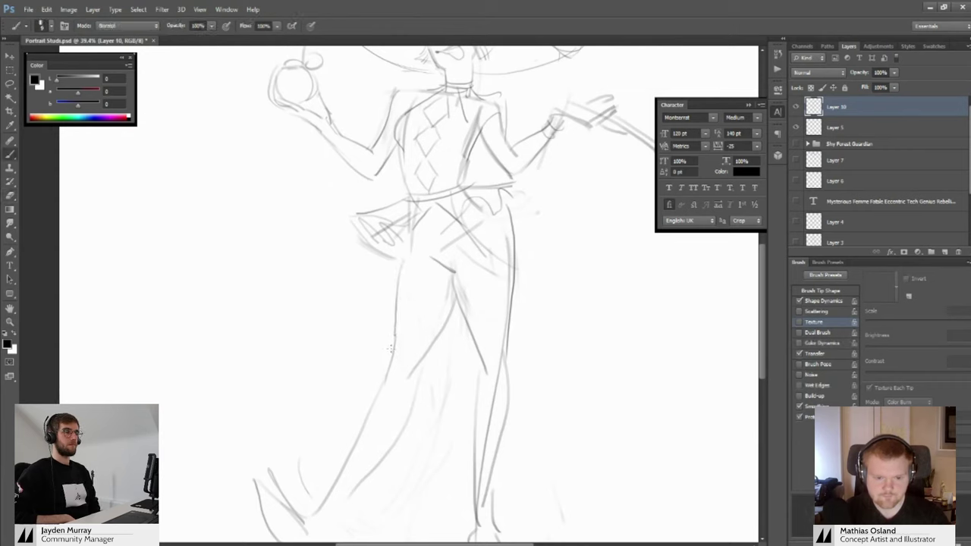
left_click_drag(401, 262, 394, 350)
Erase the inner thigh line of the raised leg and redraw it with a smoother curve from crotch to knee
key("e")
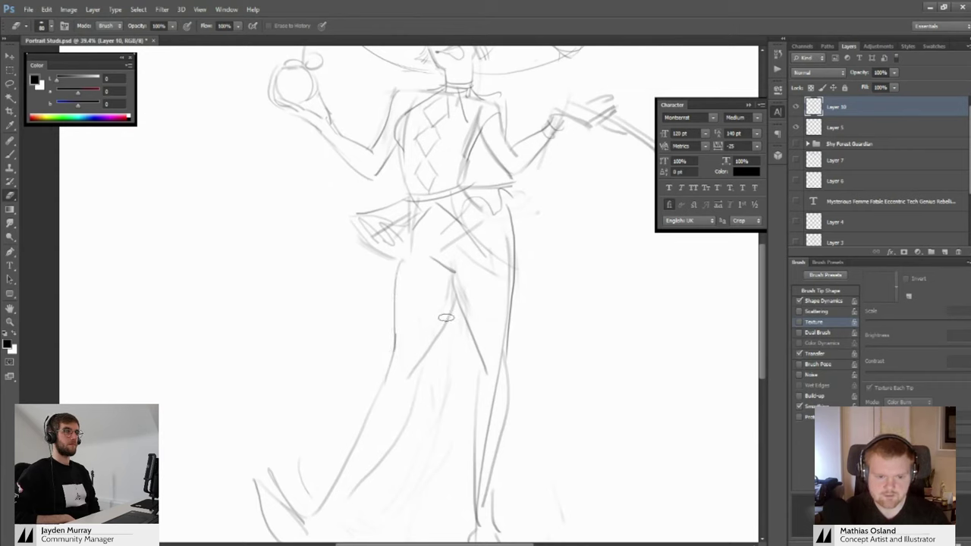
left_click_drag(449, 303, 427, 358)
key("b")
left_click_drag(448, 298, 423, 353)
key("ctrl+z")
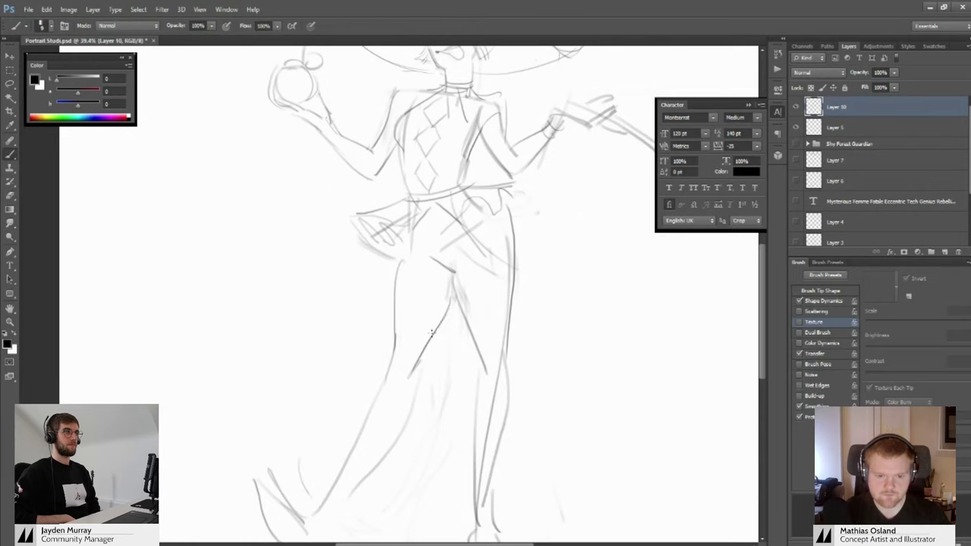
key("ctrl+z")
left_click_drag(452, 297, 410, 385)
key("ctrl+z")
left_click_drag(448, 304, 424, 319)
Erase the leftover crossing construction lines over the hips and upper thigh of the standing leg
key("e")
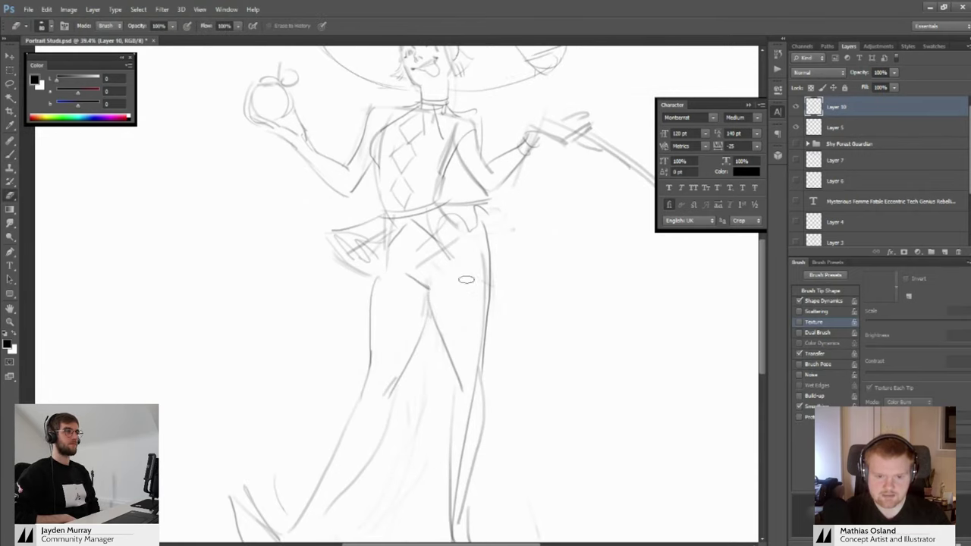
left_click_drag(466, 280, 472, 309)
left_click_drag(428, 284, 447, 316)
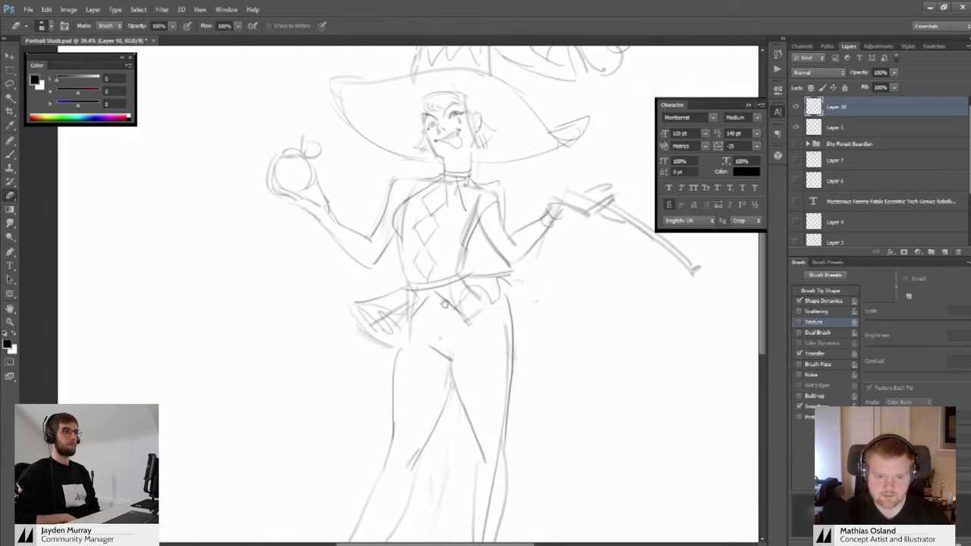
Select the arm holding the apple with the Lasso, shift it slightly closer to the shoulder and deselect it
mouse_move(379, 312)
left_mouse_down()
mouse_move(446, 293)
mouse_move(430, 275)
left_mouse_up()
left_click_drag(441, 262, 413, 322)
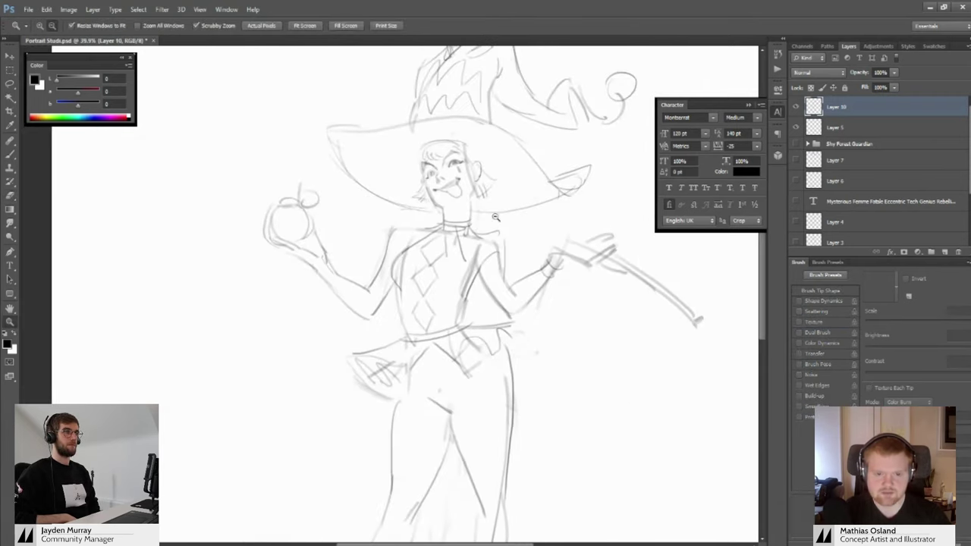
key("b")
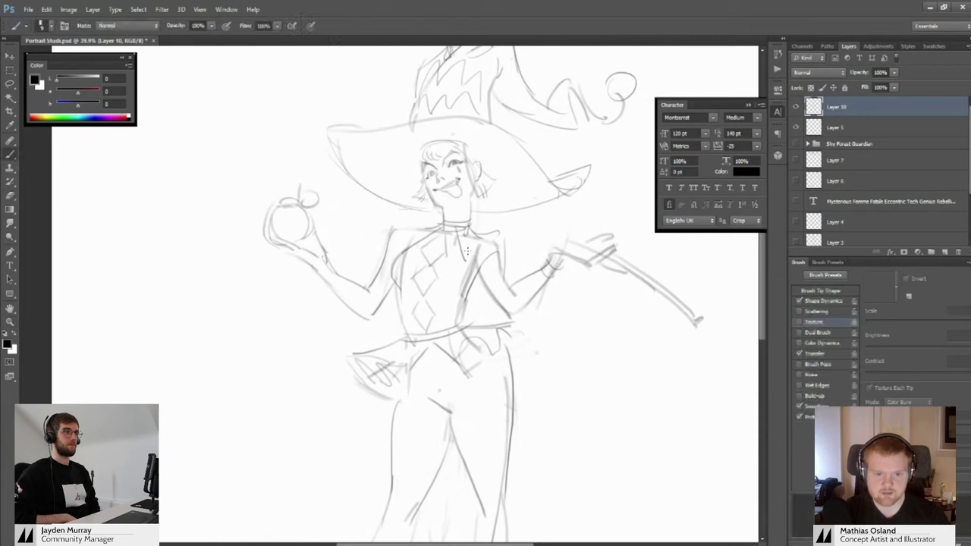
key("l")
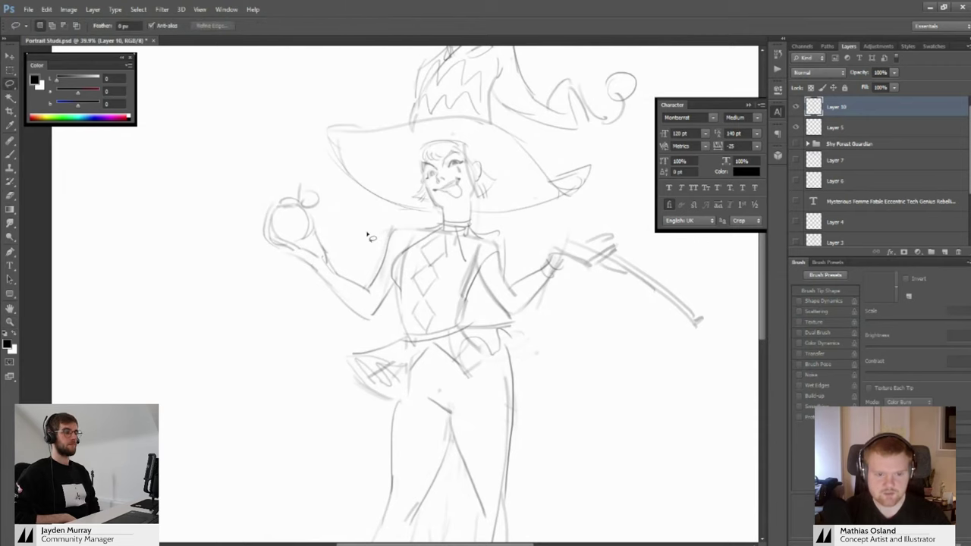
mouse_move(366, 236)
left_mouse_down()
mouse_move(349, 324)
mouse_move(396, 304)
left_mouse_up()
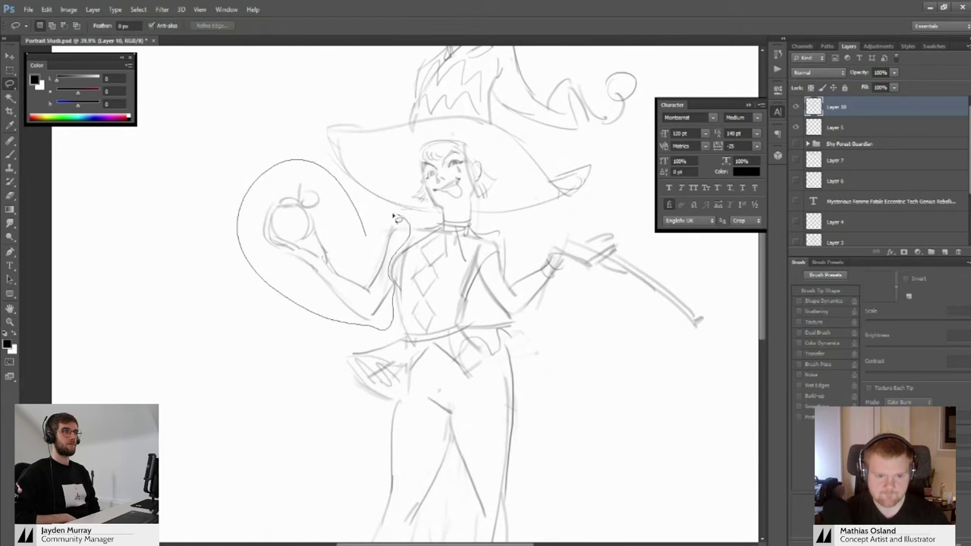
left_click_drag(394, 217, 381, 221)
left_click_drag(387, 226, 392, 232)
key("ctrl+d")
Erase the sharp strokes near the top of the hat and replace them with small rounded arcs above the zigzag band
mouse_move(402, 267)
left_mouse_down()
mouse_move(383, 275)
mouse_move(465, 217)
left_mouse_up()
mouse_move(479, 250)
left_mouse_down()
mouse_move(453, 248)
mouse_move(446, 349)
left_mouse_up()
left_click(440, 174)
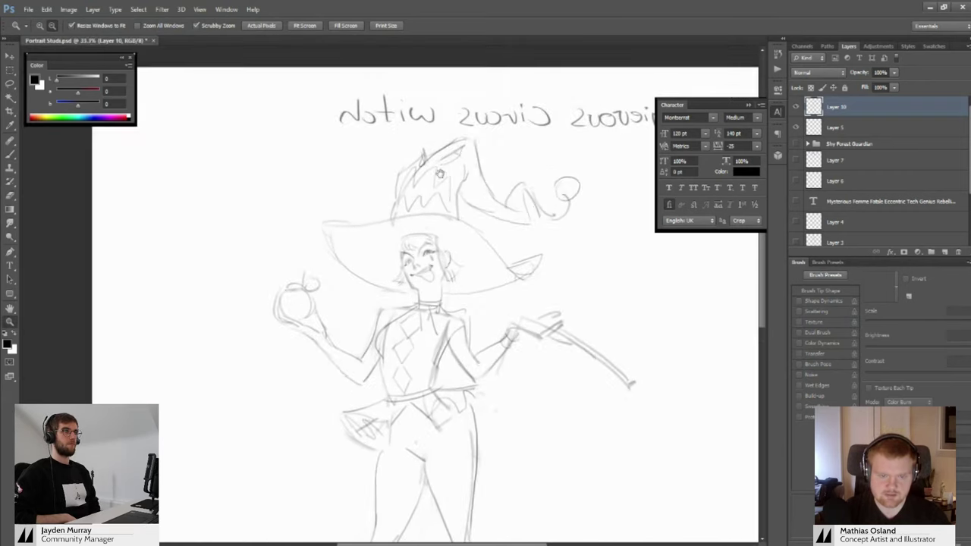
mouse_move(439, 174)
left_mouse_down()
mouse_move(462, 188)
mouse_move(404, 186)
mouse_move(411, 194)
mouse_move(435, 182)
mouse_move(415, 207)
left_mouse_up()
key("b")
key("e")
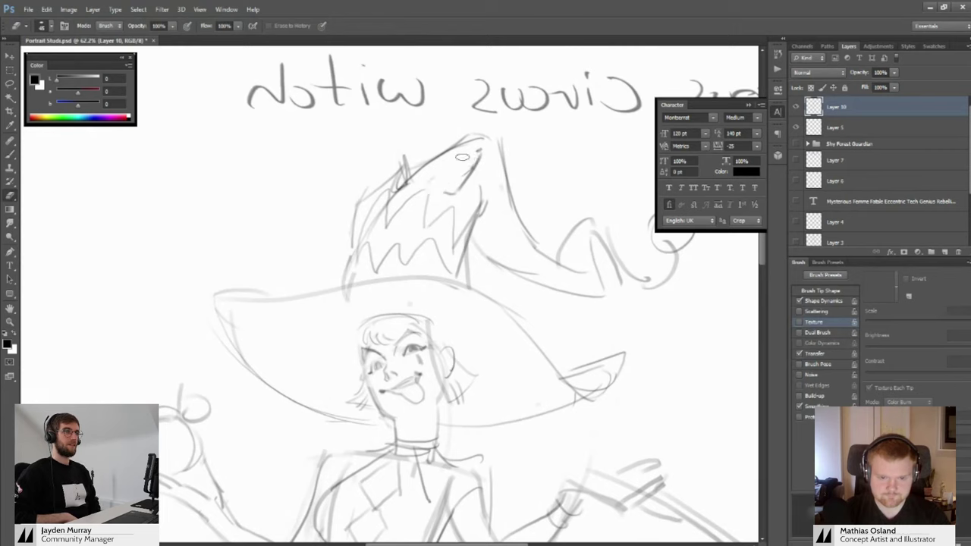
left_click_drag(462, 157, 455, 180)
key("b")
key("e")
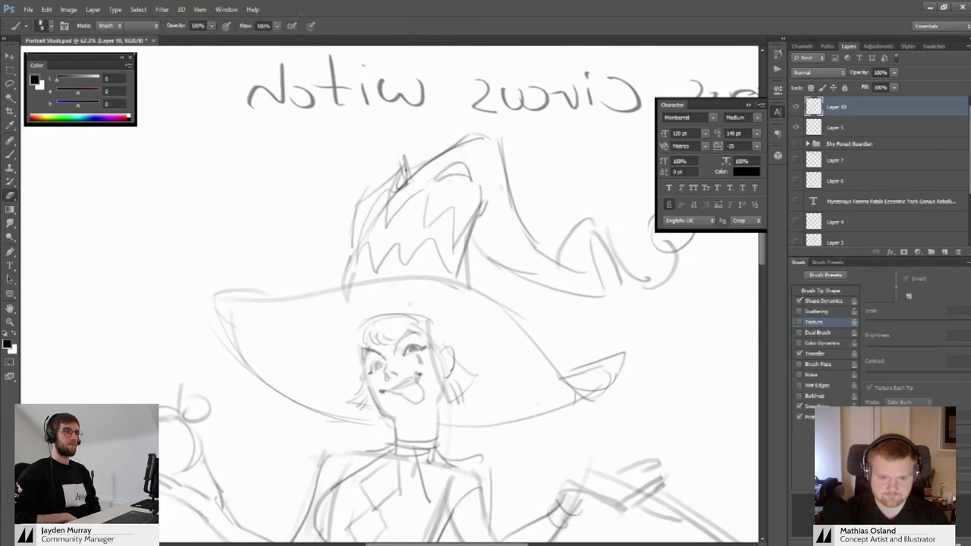
mouse_move(405, 162)
left_mouse_down()
mouse_move(397, 176)
mouse_move(409, 179)
left_mouse_up()
key("b")
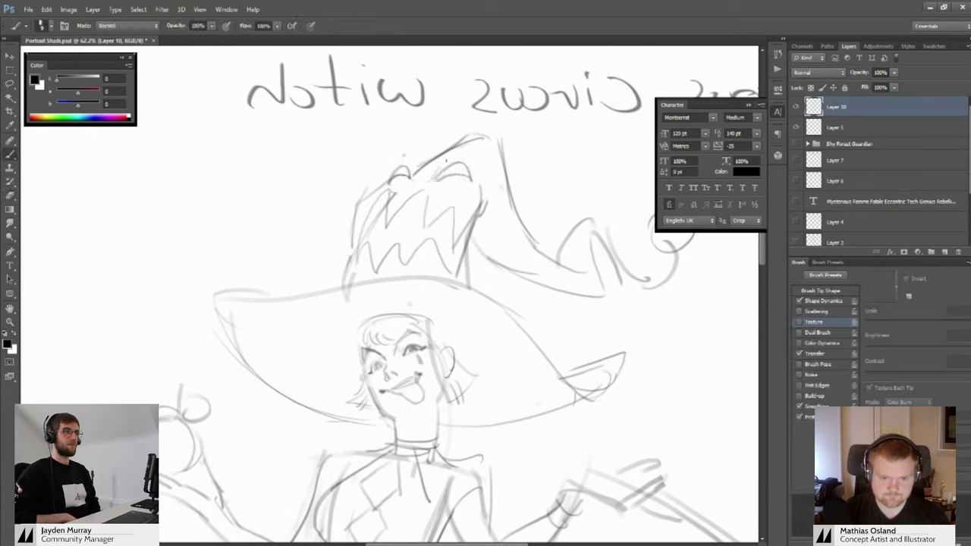
Erase and touch up the end of the zigzag band along the side of the hat's cone
key("e")
mouse_move(455, 234)
left_mouse_down()
mouse_move(492, 191)
mouse_move(457, 269)
left_mouse_up()
key("b")
mouse_move(453, 260)
left_mouse_down("alt")
mouse_move(388, 236)
mouse_move(456, 255)
left_mouse_up("alt")
Flip the canvas horizontally back to its normal orientation and view the whole figure
mouse_move(417, 213)
left_mouse_down("ctrl")
mouse_move(376, 204)
mouse_move(405, 244)
left_mouse_up("ctrl")
scroll(398, 277, "down", 3)
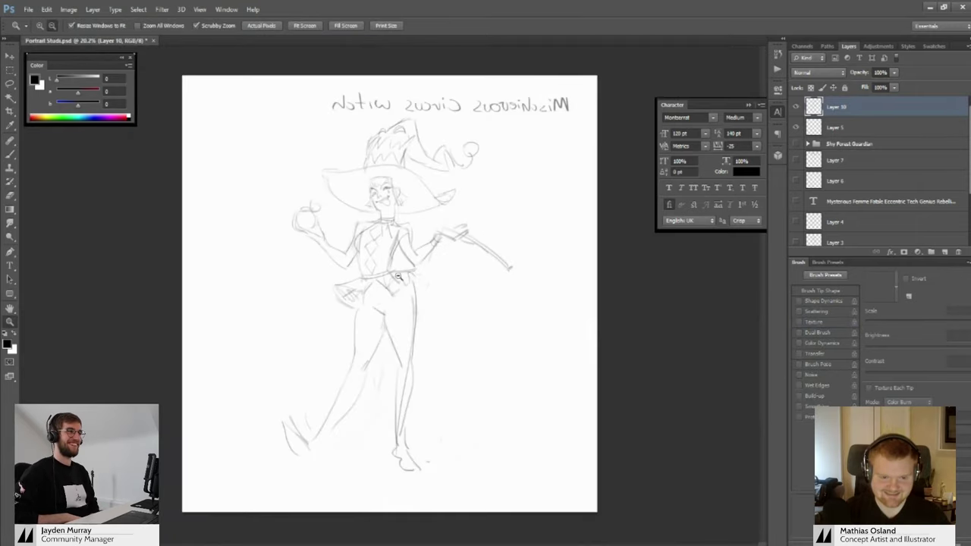
scroll(367, 299, "up", 1)
key("z")
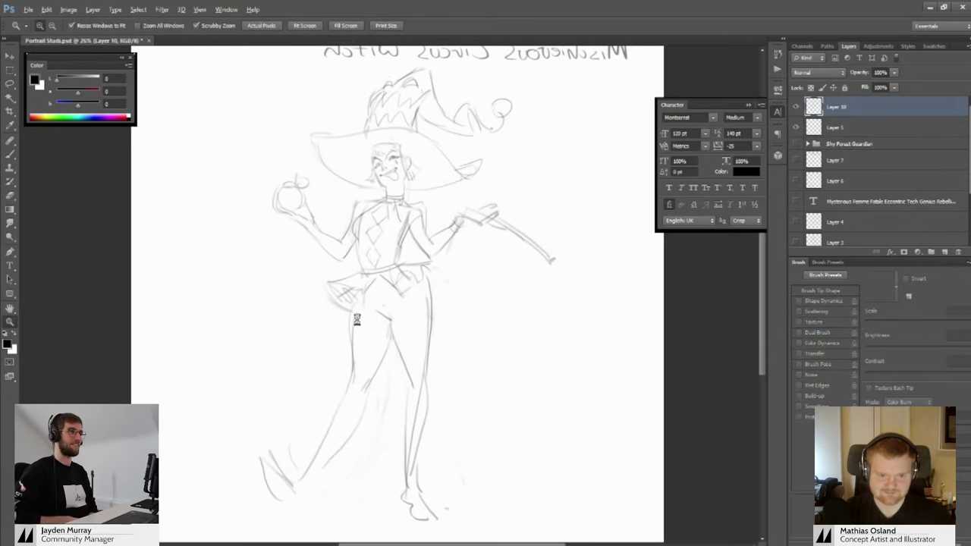
key("ctrl+alt+h")
scroll(420, 291, "down", 3)
scroll(397, 359, "up", 2)
Extend the raised leg's calf line, erase the rough raised foot with a larger eraser and draw curled-toe jester shoes on both feet
key("b")
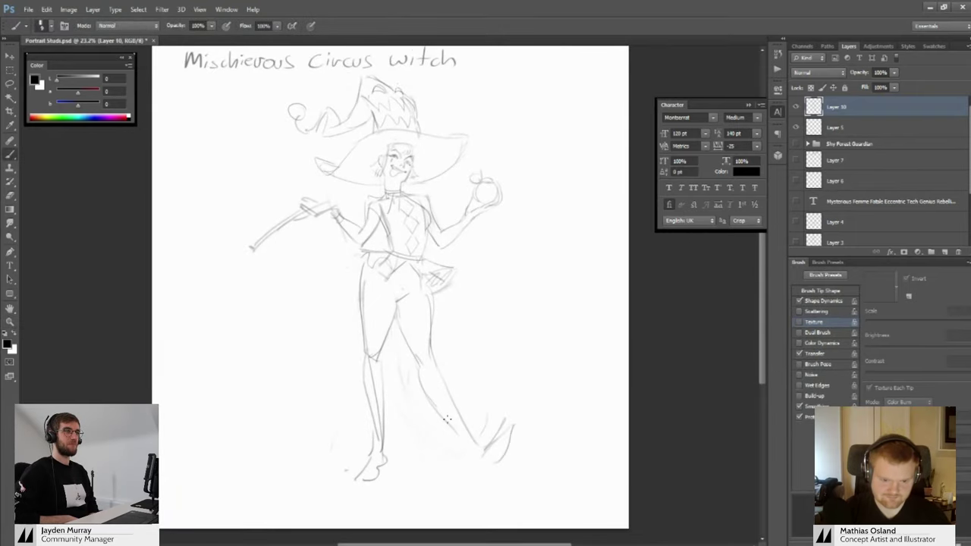
key("e")
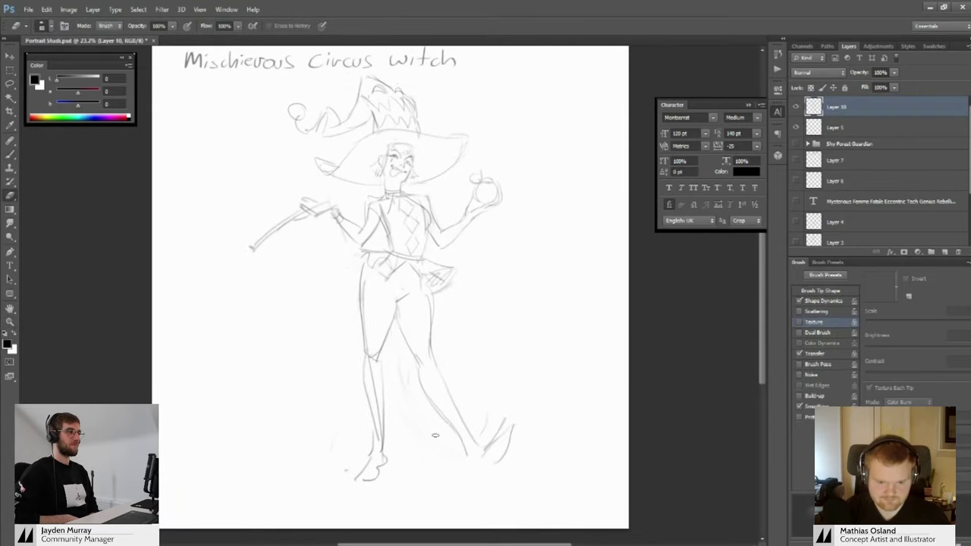
key("bracketright")
key("bracketright")
key("bracketright")
key("bracketright")
key("bracketright")
key("bracketright")
left_click_drag(514, 425, 473, 472)
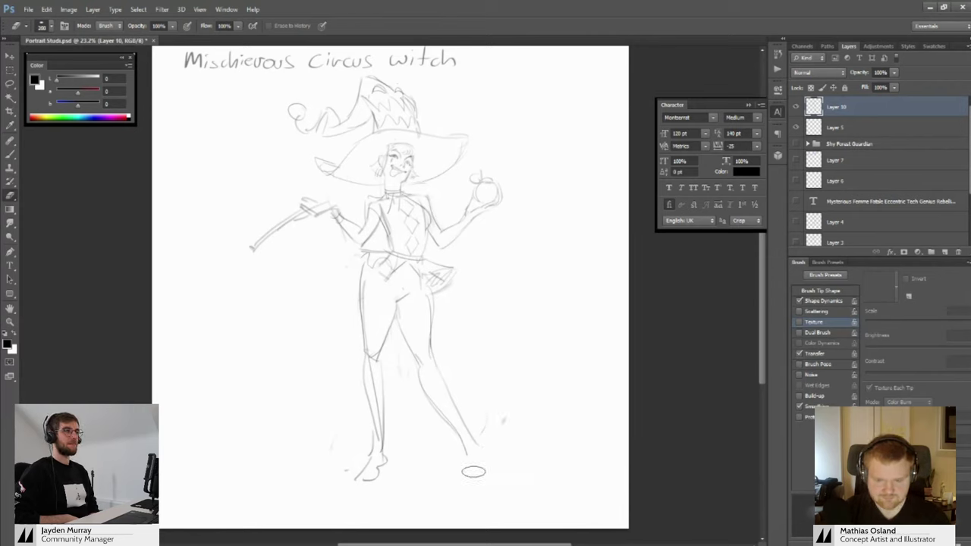
key("b")
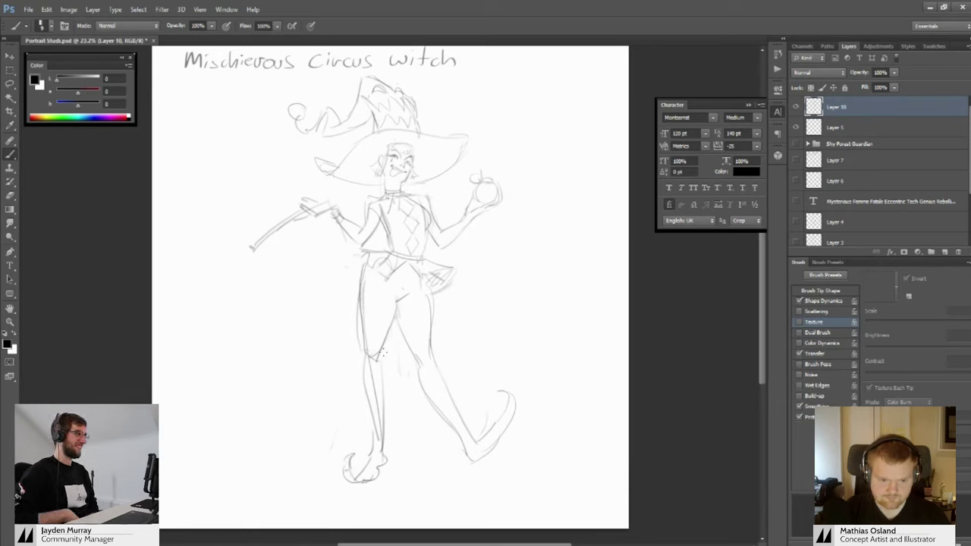
Draw a pleated ruffle on the cane-side hip and refine the folds of the ruffle on the opposite hip
key("e")
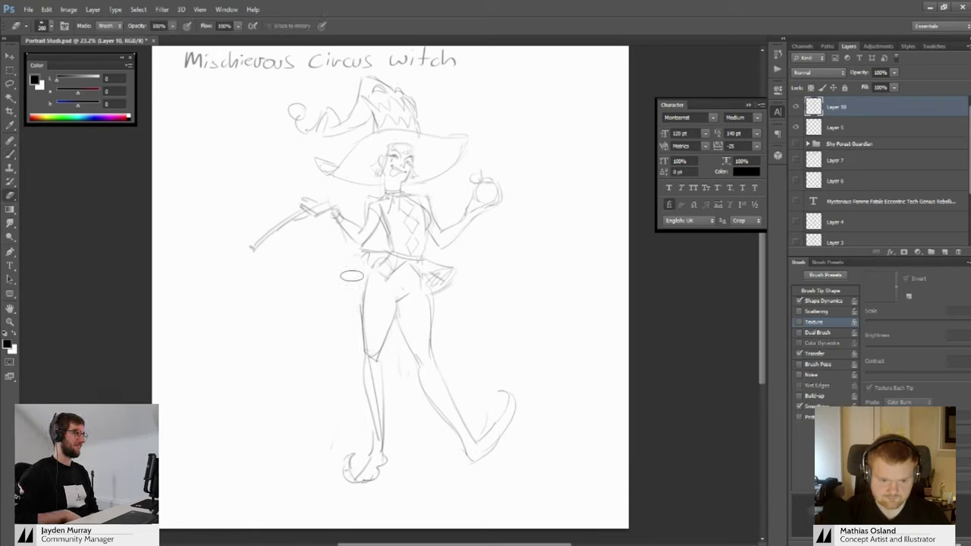
key("b")
scroll(405, 231, "up", 3)
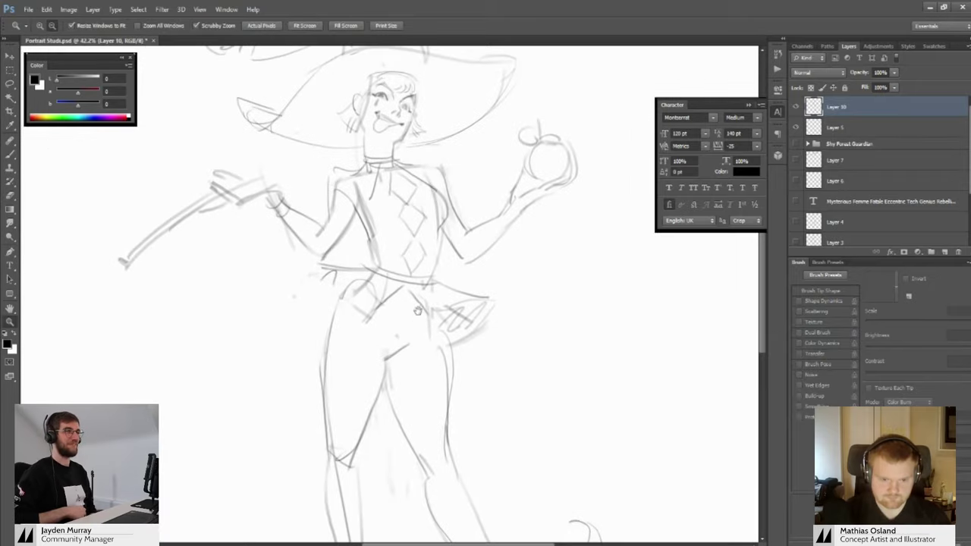
scroll(338, 290, "up", 2)
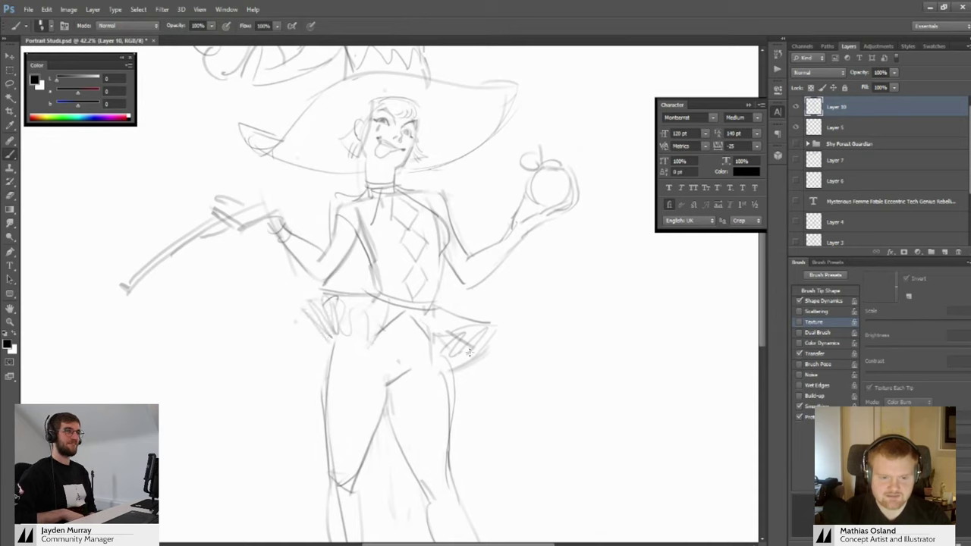
key("e")
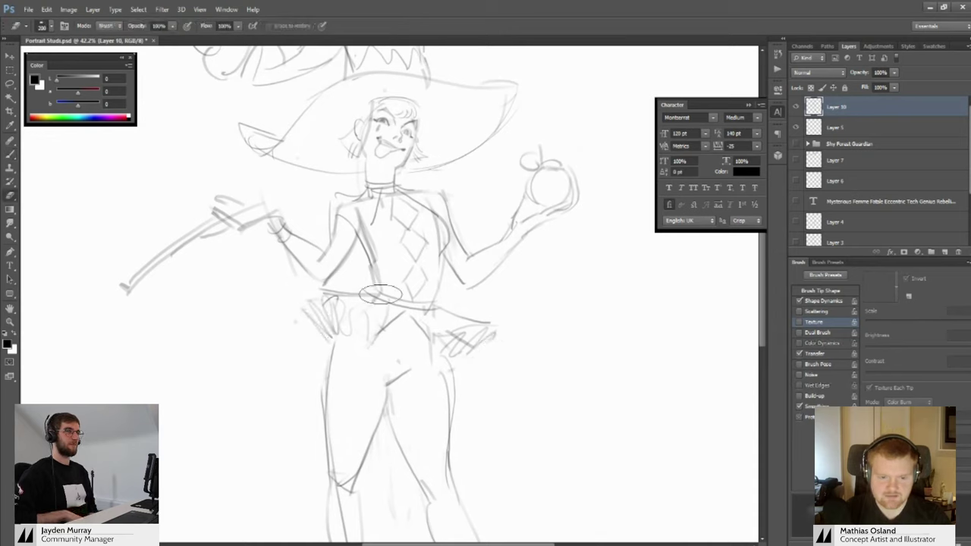
key("b")
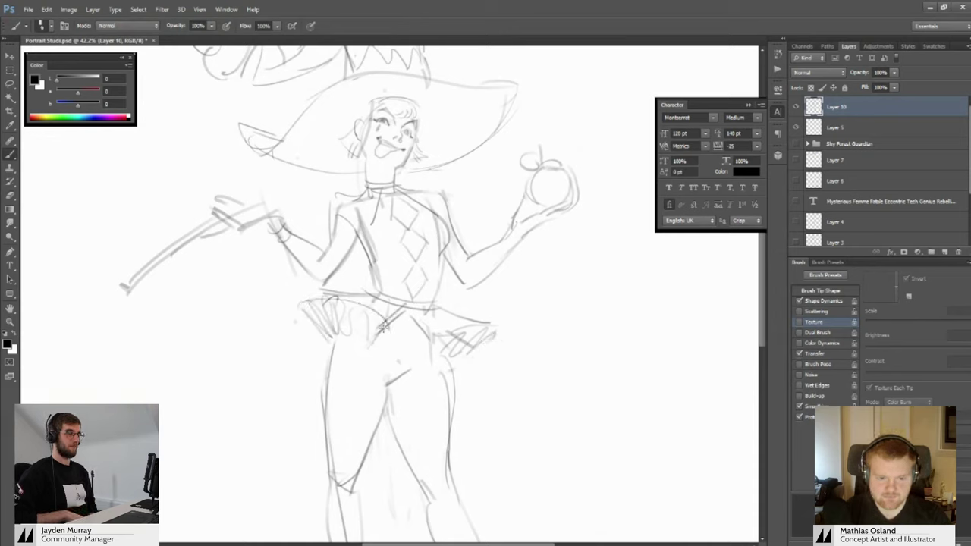
key("alt+space")
mouse_move(367, 323)
left_mouse_down()
mouse_move(303, 307)
mouse_move(357, 319)
left_mouse_up()
Erase the waistline between the two hip ruffles
key("e")
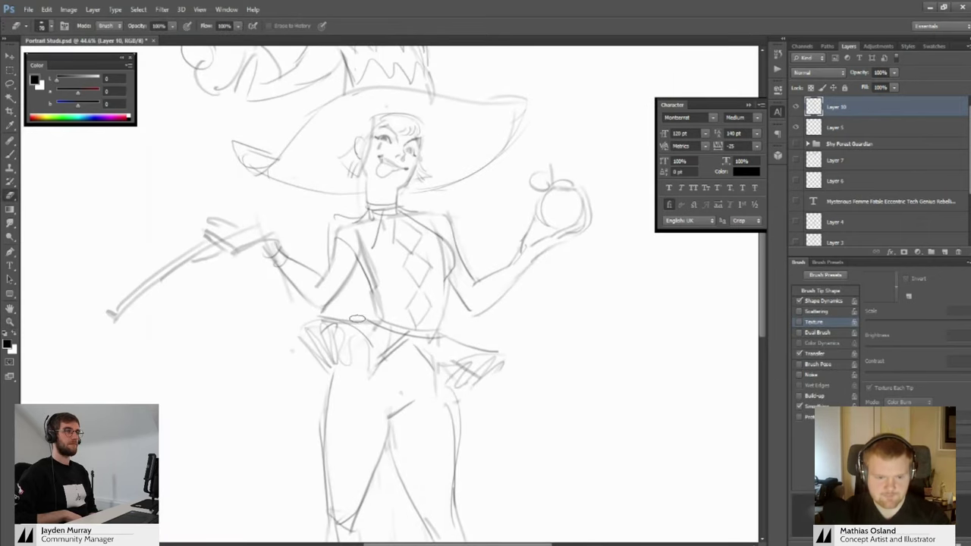
key("z")
mouse_move(352, 314)
left_mouse_down()
mouse_move(303, 315)
mouse_move(375, 319)
mouse_move(368, 312)
mouse_move(418, 325)
mouse_move(418, 295)
mouse_move(402, 291)
mouse_move(398, 256)
mouse_move(373, 208)
mouse_move(386, 75)
left_mouse_up()
key("e")
key("z")
key("e")
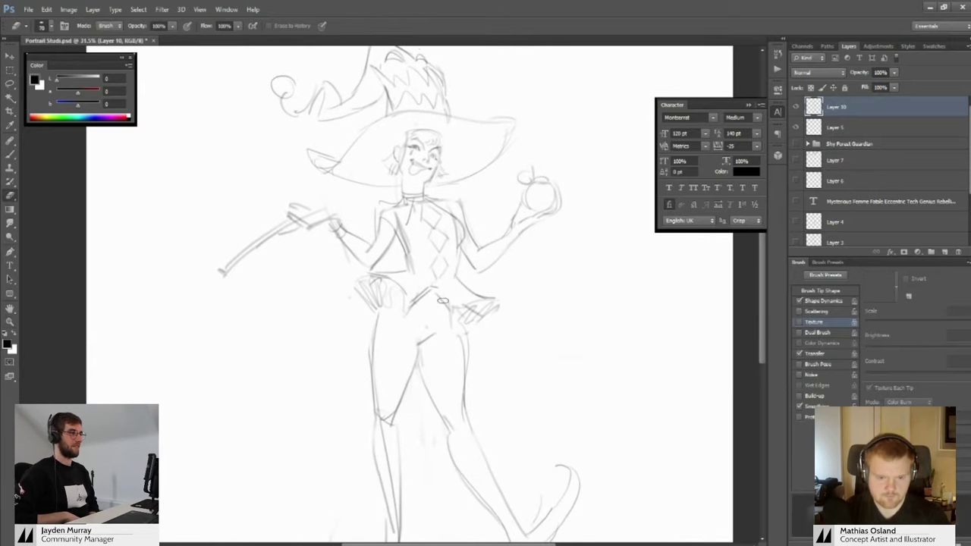
mouse_move(393, 317)
left_mouse_down()
mouse_move(383, 273)
mouse_move(368, 274)
left_mouse_up()
Try to redraw the outer contour of the raised leg from hip to knee
key("z")
key("b")
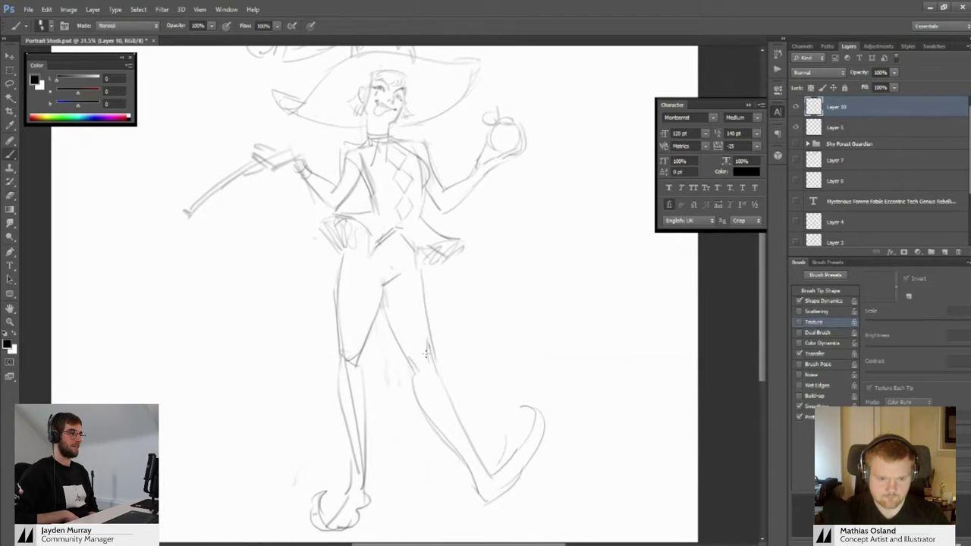
key("ctrl+z")
mouse_move(424, 262)
left_mouse_down()
mouse_move(428, 360)
mouse_move(427, 288)
mouse_move(358, 273)
mouse_move(408, 286)
mouse_move(401, 309)
mouse_move(375, 308)
mouse_move(341, 286)
mouse_move(412, 316)
mouse_move(433, 293)
mouse_move(425, 267)
left_mouse_up()
key("ctrl+z")
key("ctrl+z")
Erase both hip ruffles and the remaining waist lines with a larger eraser
key("z")
key("e")
key("bracketright")
key("bracketright")
key("bracketright")
key("b")
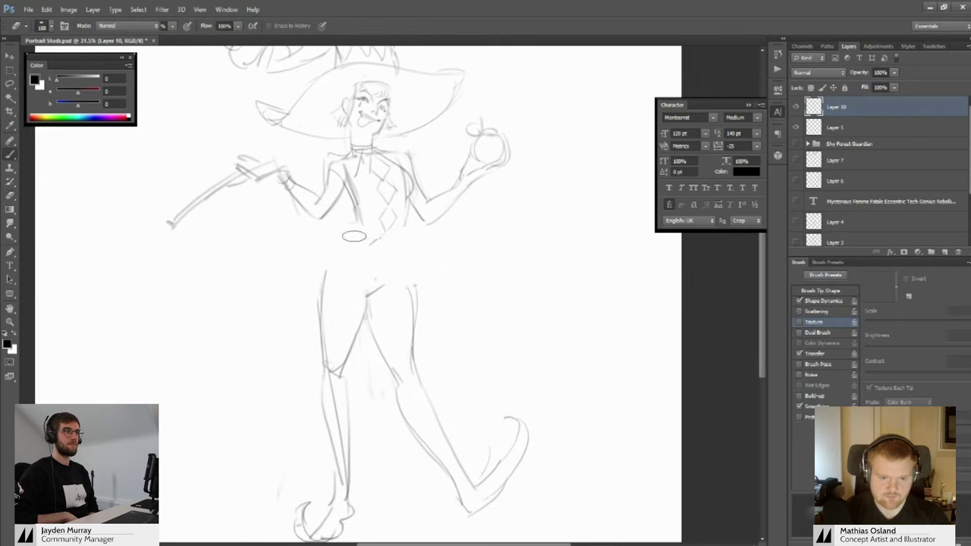
Select both legs with the Lasso, move them slightly up towards the torso and deselect them
key("b")
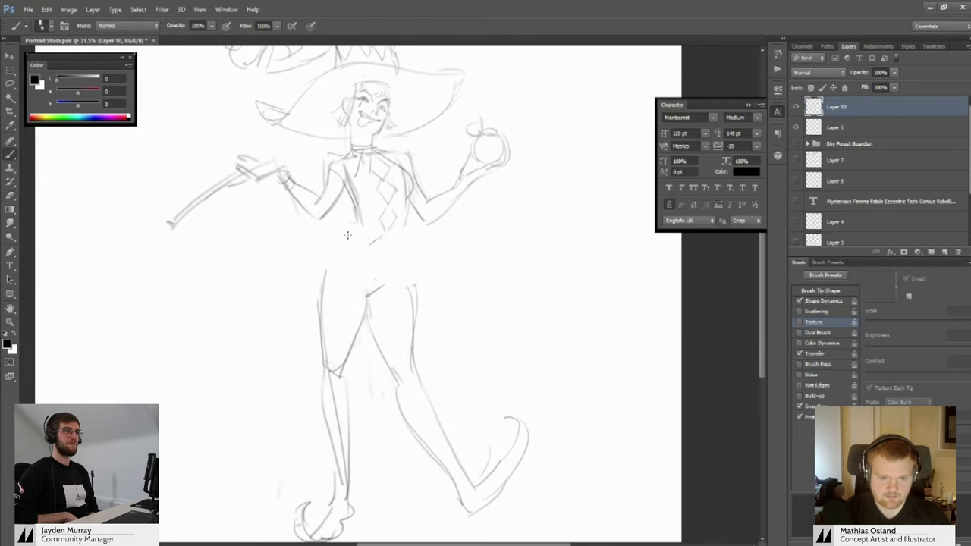
key("z")
left_click_drag(347, 237, 332, 259)
key("l")
mouse_move(403, 265)
left_mouse_down()
mouse_move(351, 262)
mouse_move(305, 532)
mouse_move(516, 342)
left_mouse_up()
key("v")
mouse_move(403, 320)
left_mouse_down()
mouse_move(421, 322)
mouse_move(401, 320)
mouse_move(407, 313)
left_mouse_up()
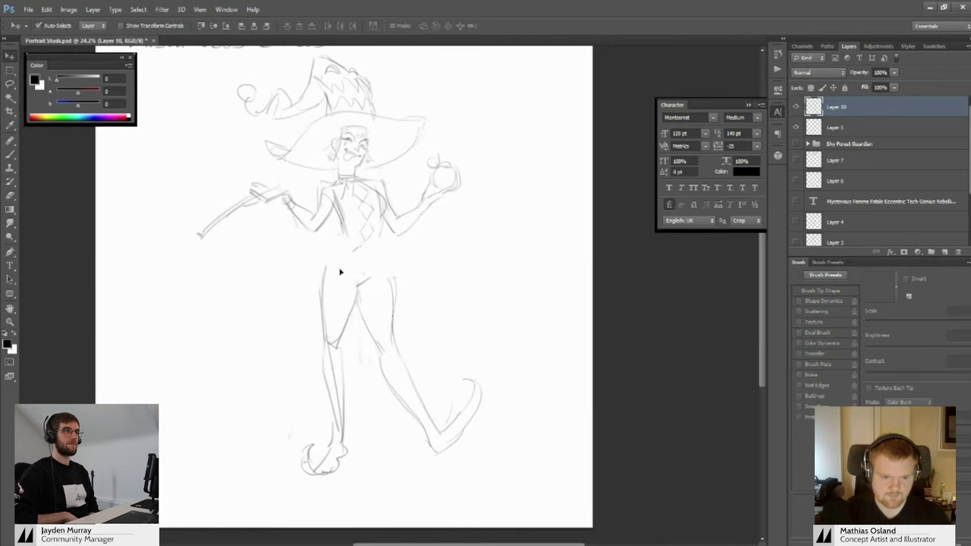
key("ctrl+d")
Draw the cane-side hip contour from the waist into the thigh and erase the upper part of the raised leg's outer line
key("z")
left_click_drag(351, 247, 371, 244)
key("space")
left_click_drag(370, 243, 367, 268)
key("b")
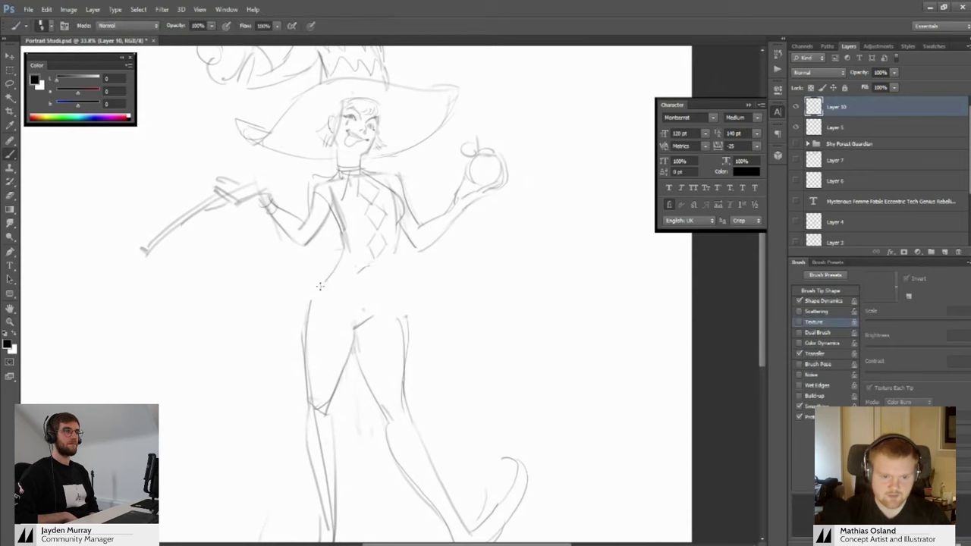
key("ctrl+0")
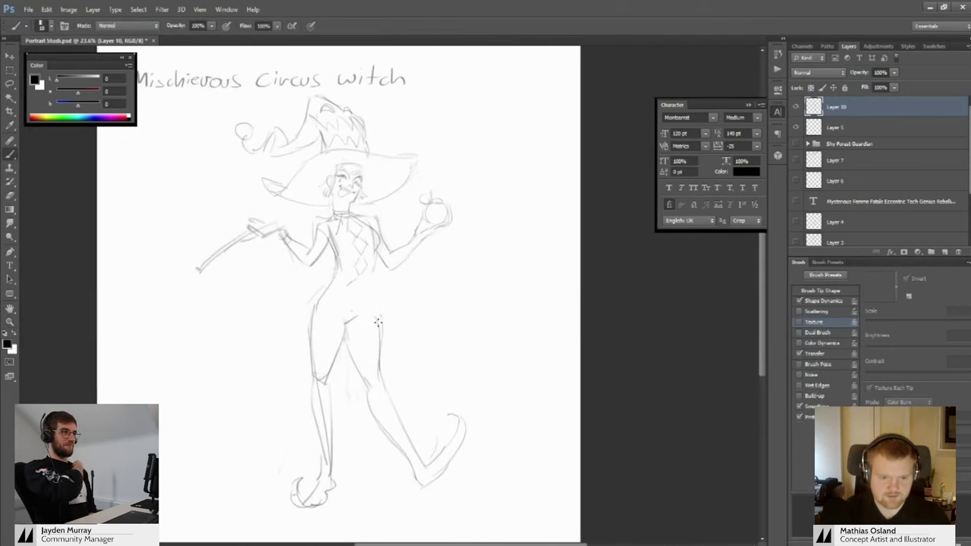
key("e")
key("b")
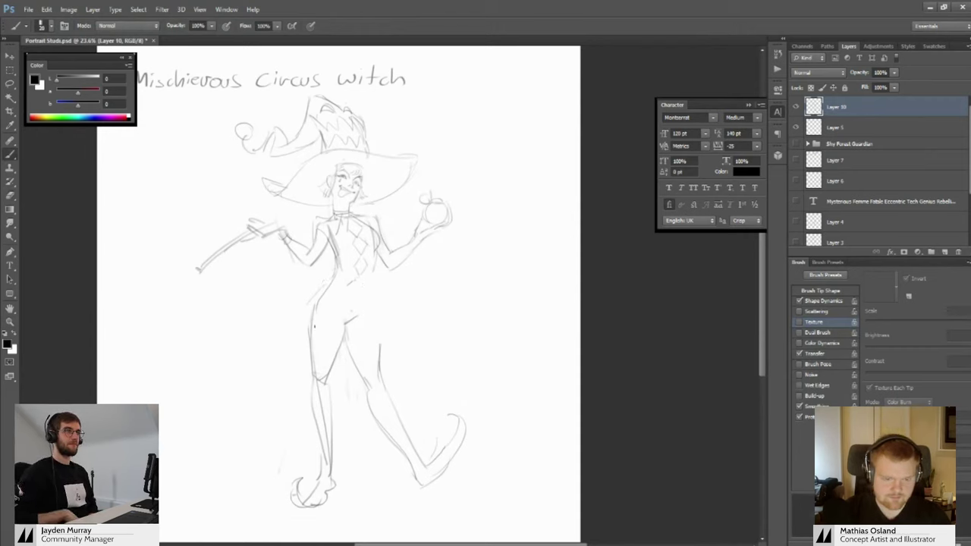
Erase the standing leg and its shoe below the hip, and redraw the leg's outer contour down past the knee
key("e")
left_click_drag(314, 412, 296, 431)
key("ctrl+z")
mouse_move(313, 338)
left_mouse_down()
mouse_move(310, 440)
mouse_move(295, 479)
mouse_move(331, 499)
mouse_move(332, 336)
mouse_move(334, 459)
mouse_move(340, 437)
left_mouse_up()
key("b")
key("ctrl+z")
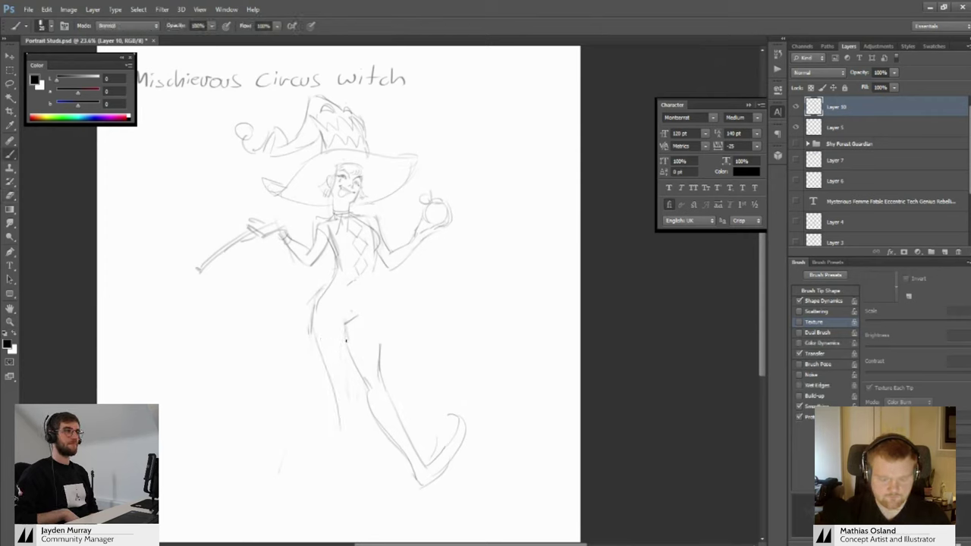
Draw the standing leg's inner contour from the crotch to the calf and extend the outer line towards the ankle
left_click_drag(346, 342, 340, 457)
key("ctrl+z")
left_click_drag(348, 320, 345, 422)
key("ctrl+z")
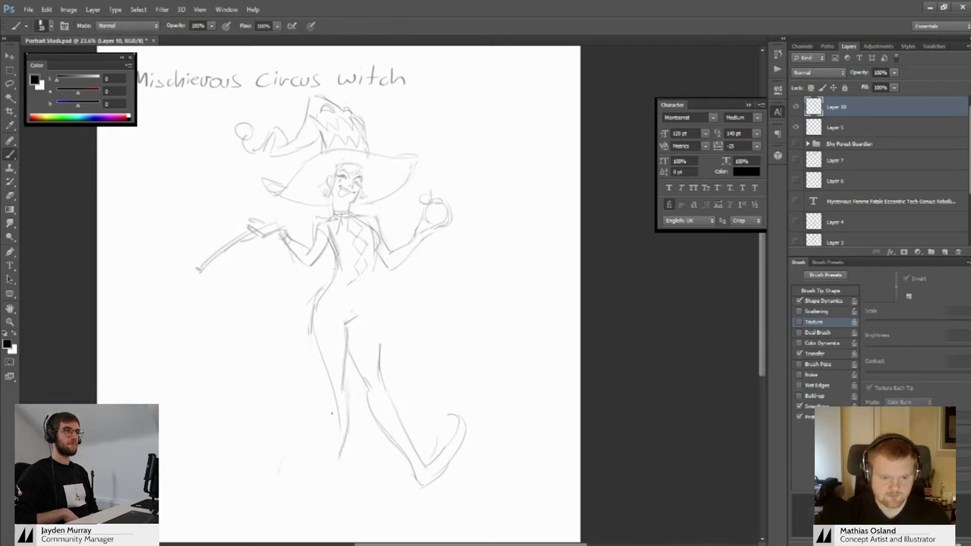
left_click_drag(328, 388, 338, 467)
key("ctrl+z")
left_click_drag(335, 429, 329, 487)
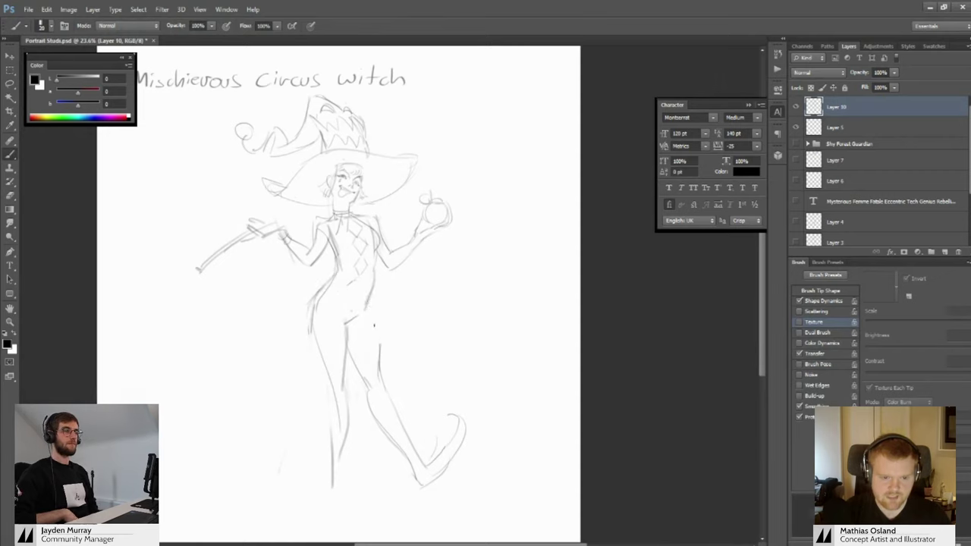
Redraw the raised leg's outer line from the hip past the knee and strengthen its inner thigh and calf contours
left_click_drag(373, 325, 378, 372)
left_click_drag(369, 394, 412, 468)
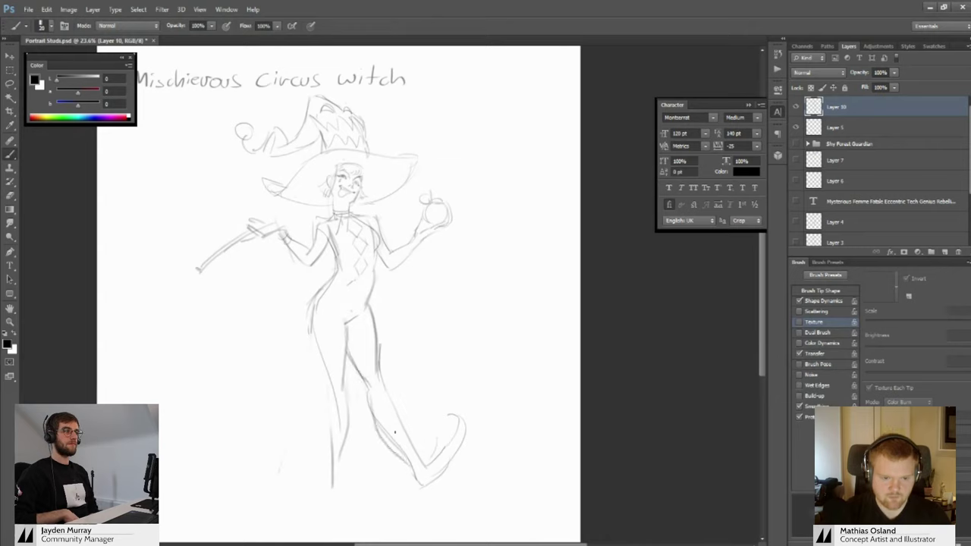
key("e")
key("b")
mouse_move(388, 386)
left_mouse_down()
mouse_move(397, 413)
mouse_move(385, 387)
mouse_move(415, 447)
left_mouse_up()
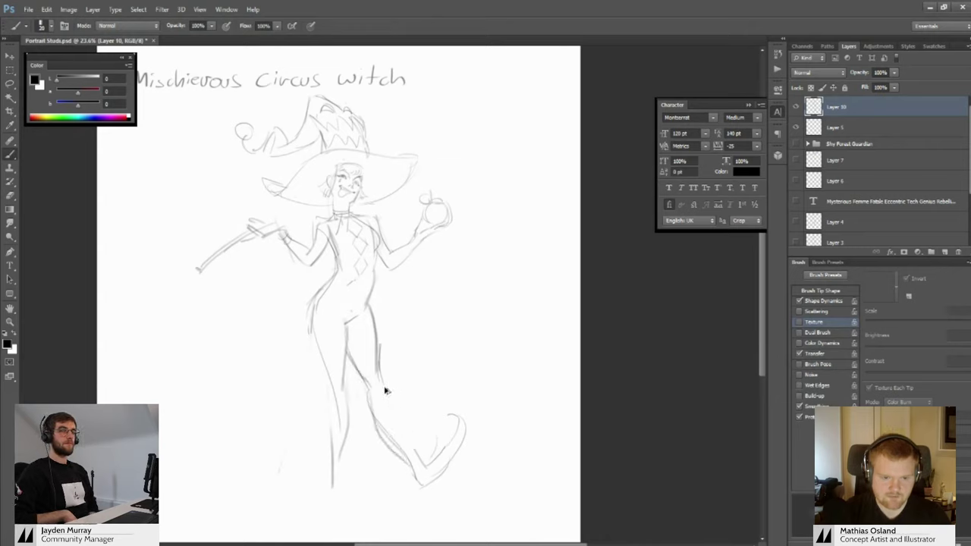
key("e")
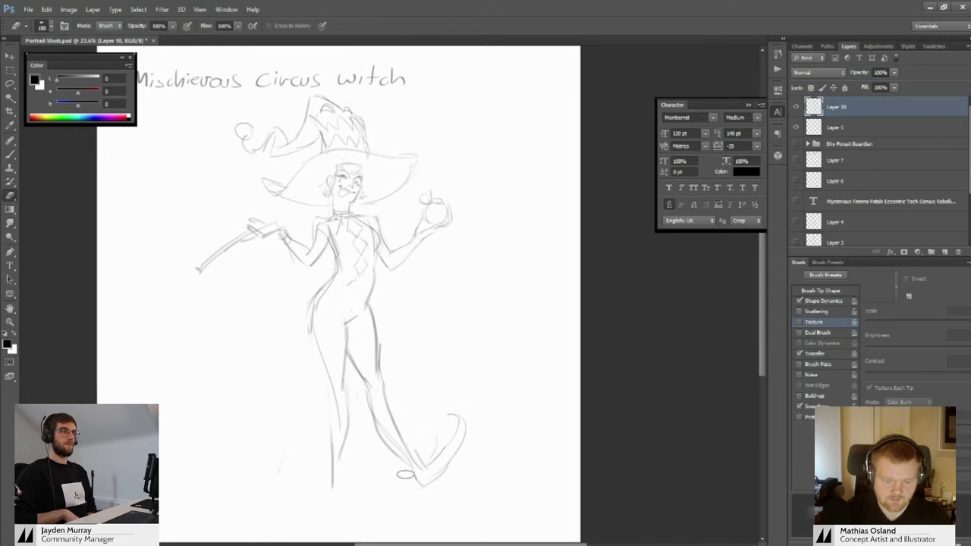
Redraw the heel and sole of the raised foot and reinforce the standing leg's lower contours down to the ankle
key("b")
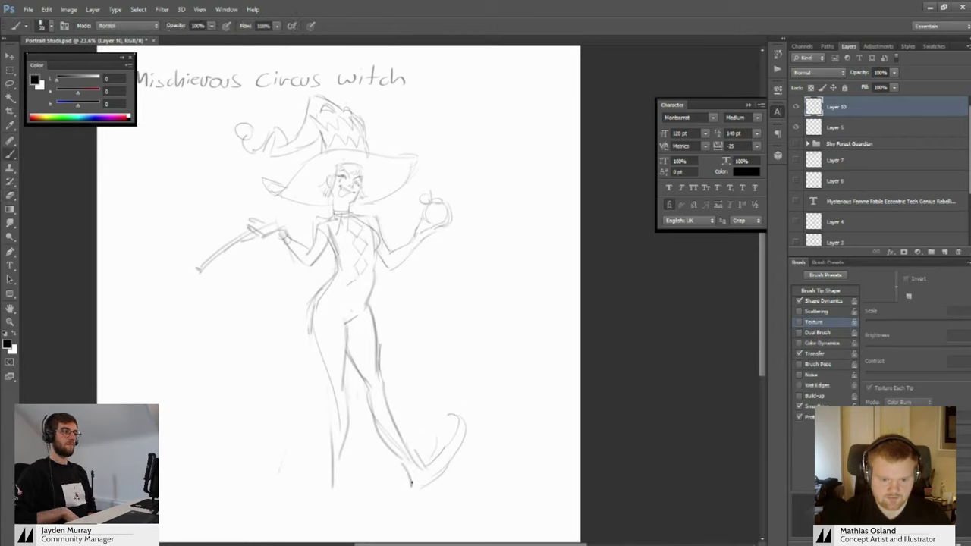
left_click_drag(414, 492, 444, 475)
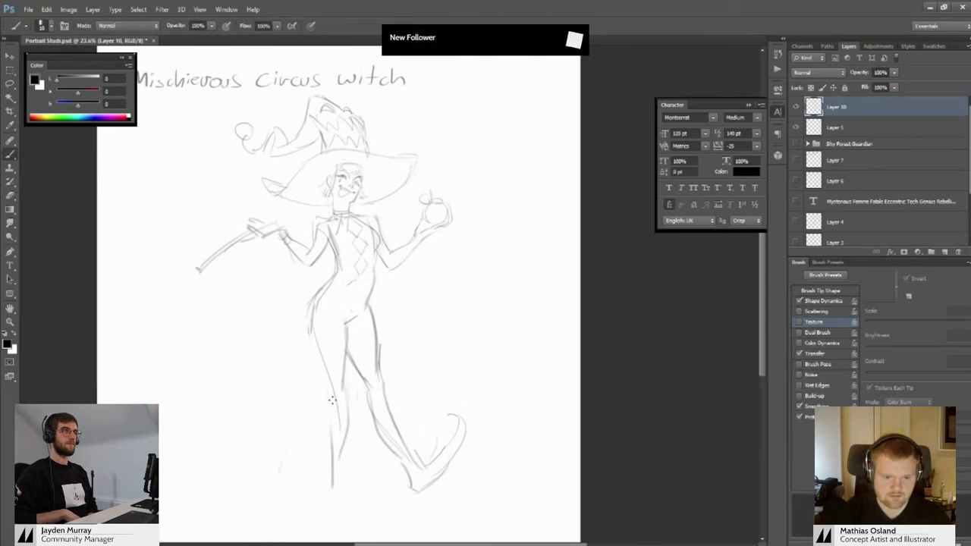
left_click_drag(332, 390, 330, 474)
left_click_drag(347, 436, 341, 461)
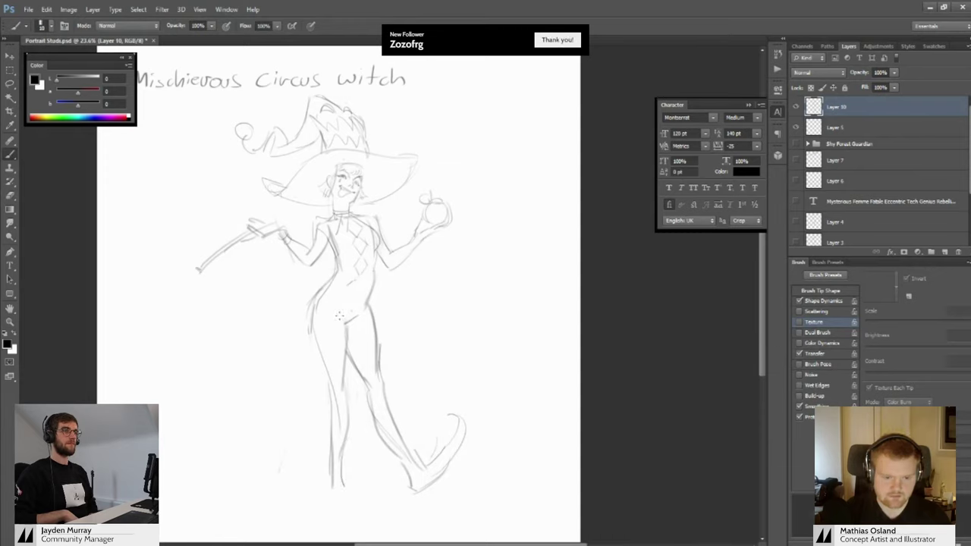
Select the raised leg with the Lasso and shift it slightly outward, and sketch a rounded curled shoe on the standing foot
key("l")
mouse_move(382, 308)
left_mouse_down()
mouse_move(357, 331)
mouse_move(362, 416)
mouse_move(482, 361)
mouse_move(448, 384)
left_mouse_up()
key("v")
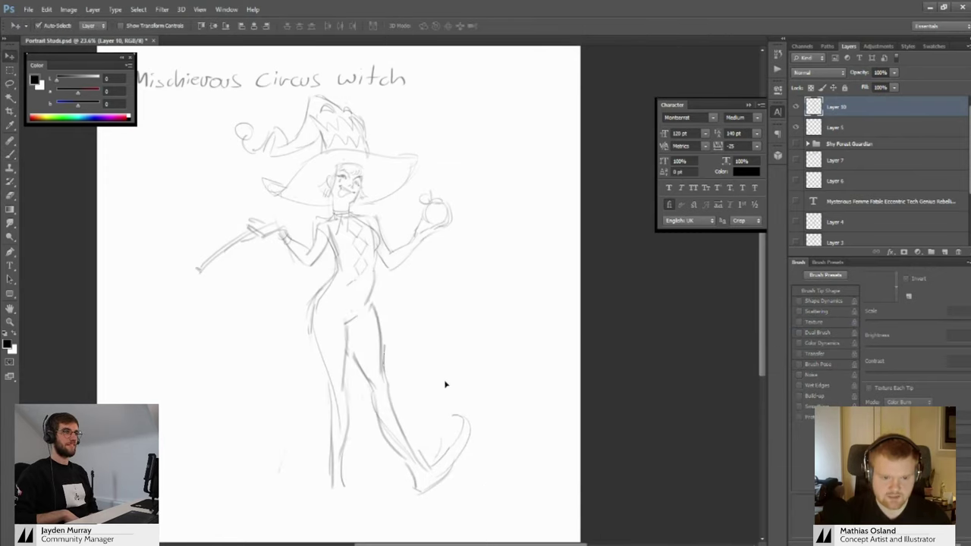
key("b")
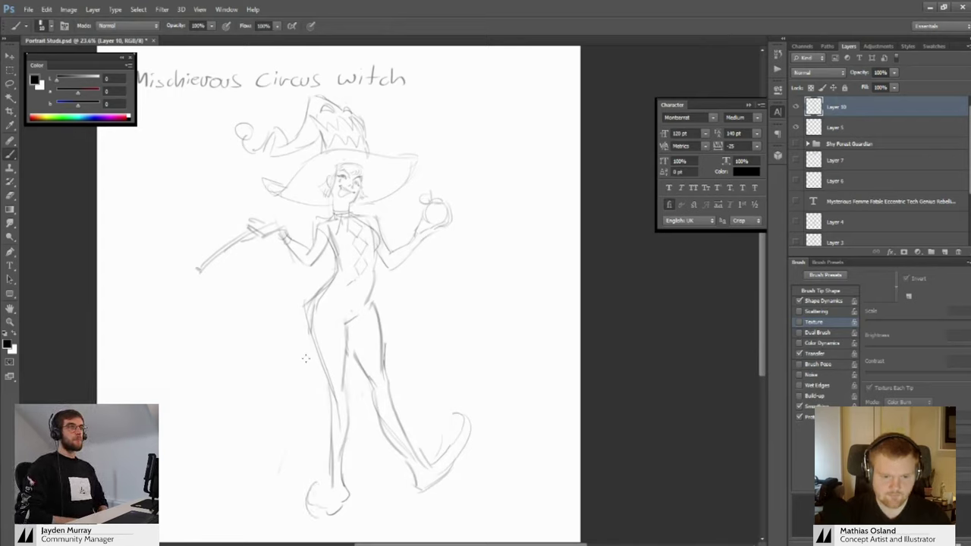
Select the raised leg below the knee with the Lasso, move it down and outward to lengthen the leg, and deselect it
key("l")
mouse_move(398, 372)
left_mouse_down()
mouse_move(453, 518)
mouse_move(455, 393)
mouse_move(463, 431)
left_mouse_up()
key("v")
key("ctrl+t")
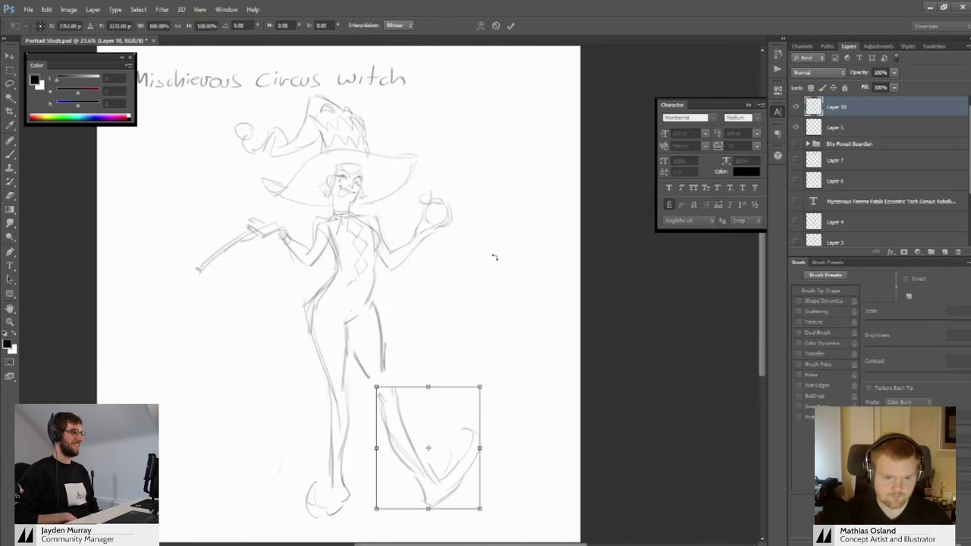
left_click(496, 26)
key("ctrl+d")
Rotate the whole figure slightly clockwise with Free Transform
key("ctrl+t")
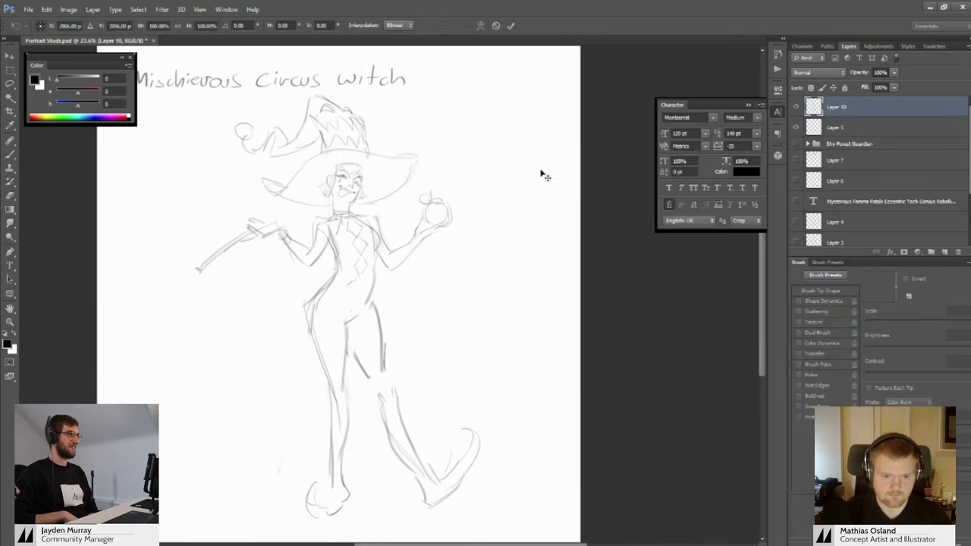
left_click_drag(545, 165, 546, 166)
left_click(511, 27)
Clean up the raised leg's thigh lines and extend the inner thigh contour down to the moved knee
key("z")
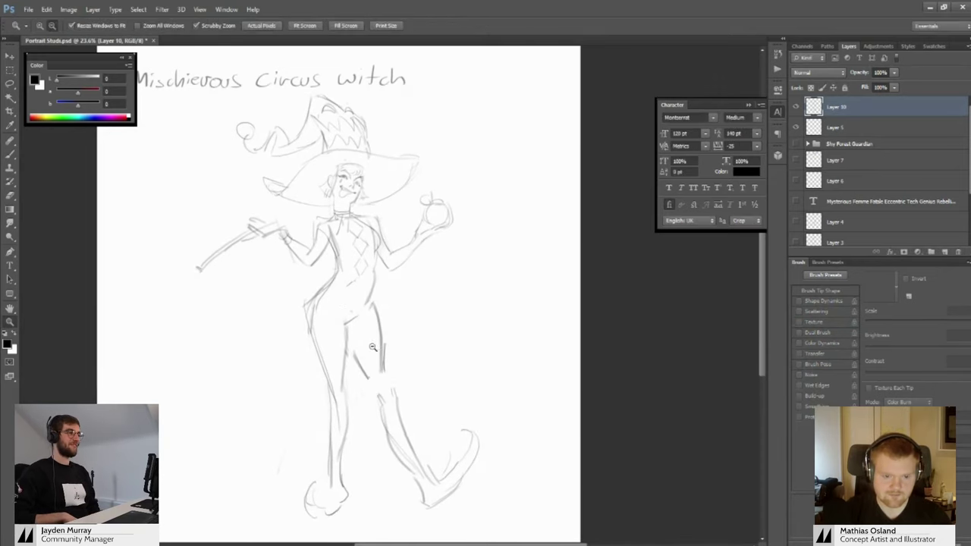
mouse_move(374, 360)
left_mouse_down()
mouse_move(382, 327)
mouse_move(431, 357)
mouse_move(455, 341)
left_mouse_up()
left_click(382, 326, "alt")
mouse_move(454, 341)
left_mouse_down()
mouse_move(427, 338)
mouse_move(409, 352)
mouse_move(412, 249)
mouse_move(427, 332)
left_mouse_up()
key("e")
key("b")
key("e")
key("b")
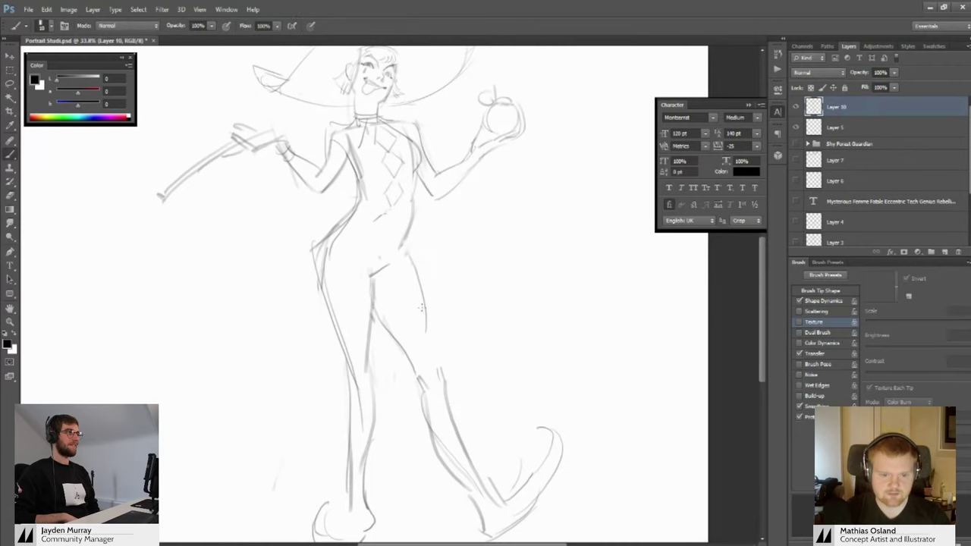
Redraw the raised leg's outer contour from the hip to the knee so that it joins the lower leg
key("ctrl+z")
left_click_drag(411, 258, 434, 359)
key("ctrl+z")
key("ctrl+z")
left_click_drag(409, 251, 437, 379)
left_click_drag(426, 322, 446, 390)
left_click_drag(422, 355, 447, 398)
Clean up the cane-side hip line and sketch a curved waistband with zigzag ruffles at both hips
key("e")
left_click_drag(378, 258, 350, 326)
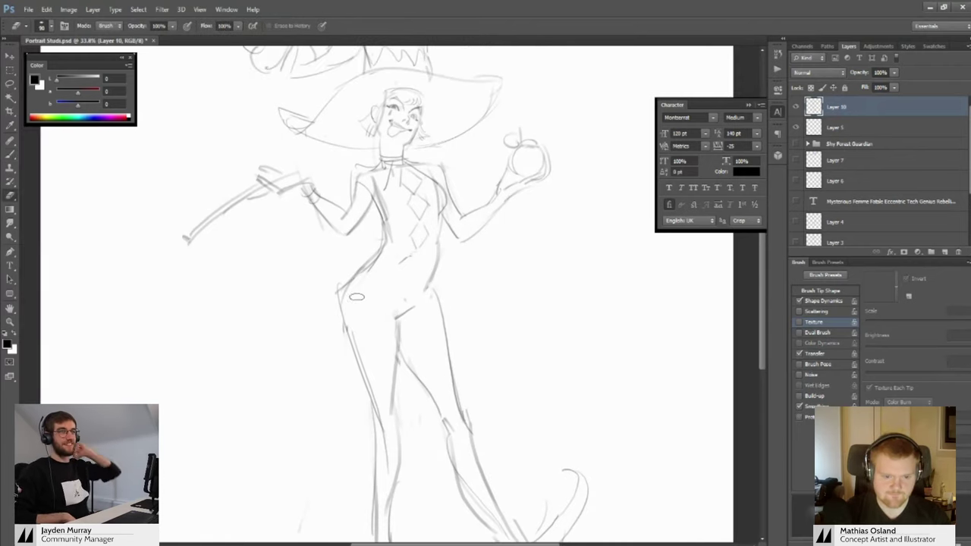
key("b")
mouse_move(391, 289)
left_mouse_down()
mouse_move(446, 301)
mouse_move(443, 314)
mouse_move(383, 293)
mouse_move(420, 283)
left_mouse_up()
key("ctrl+space")
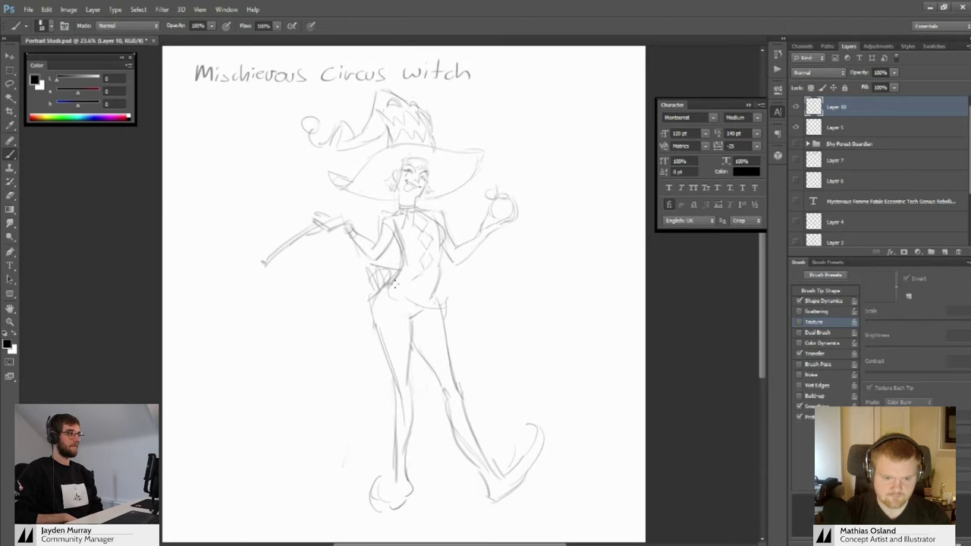
left_click_drag(443, 299, 394, 255)
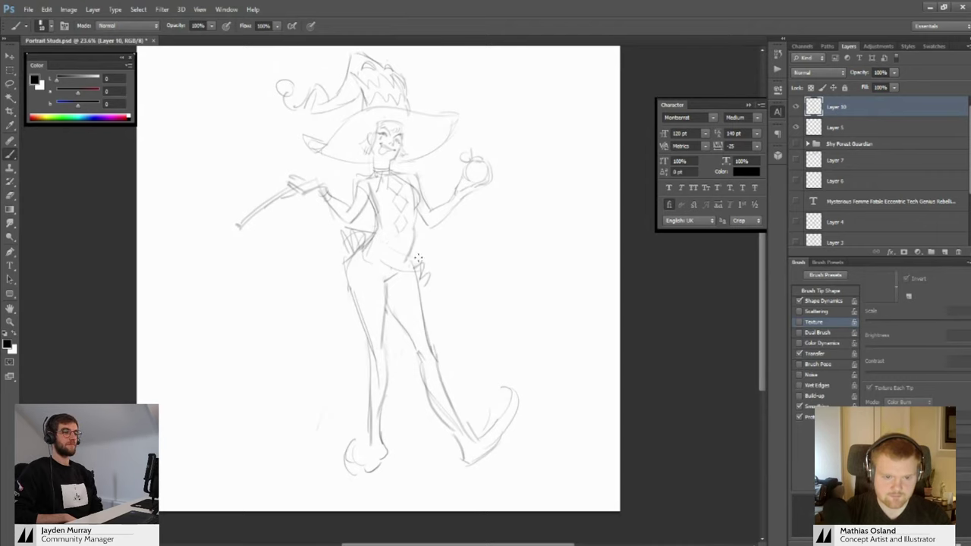
Draw a curved line under the bust across the diamond-patterned torso
scroll(417, 255, "up", 3)
key("e")
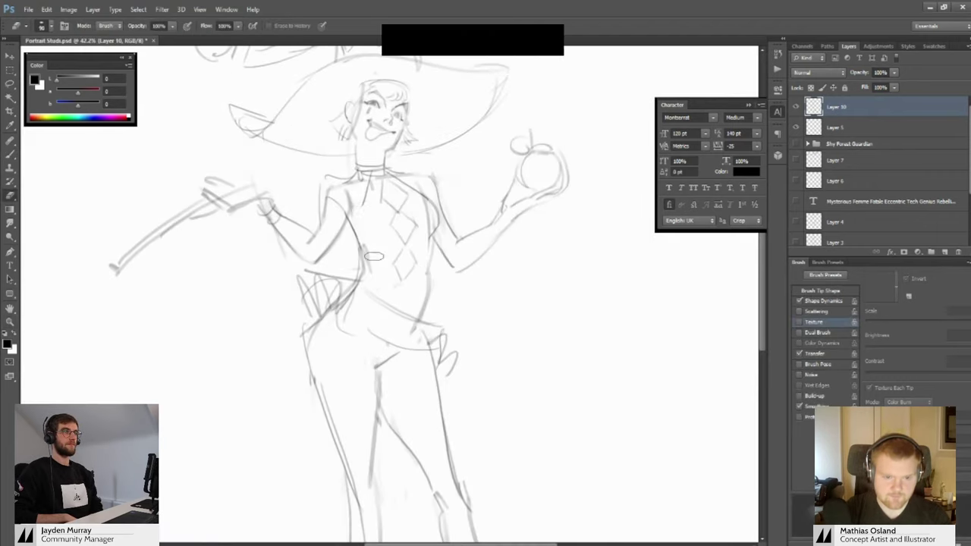
key("b")
mouse_move(358, 240)
left_mouse_down()
mouse_move(399, 242)
mouse_move(395, 290)
left_mouse_up()
scroll(327, 241, "down", 3)
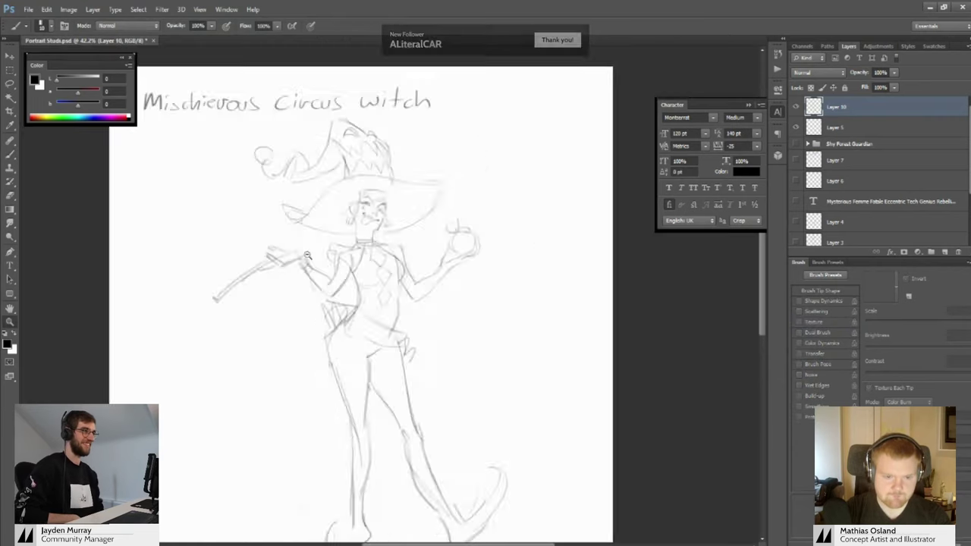
Erase stray construction lines around the forearms and wrists with a smaller eraser
scroll(286, 247, "up", 3)
key("e")
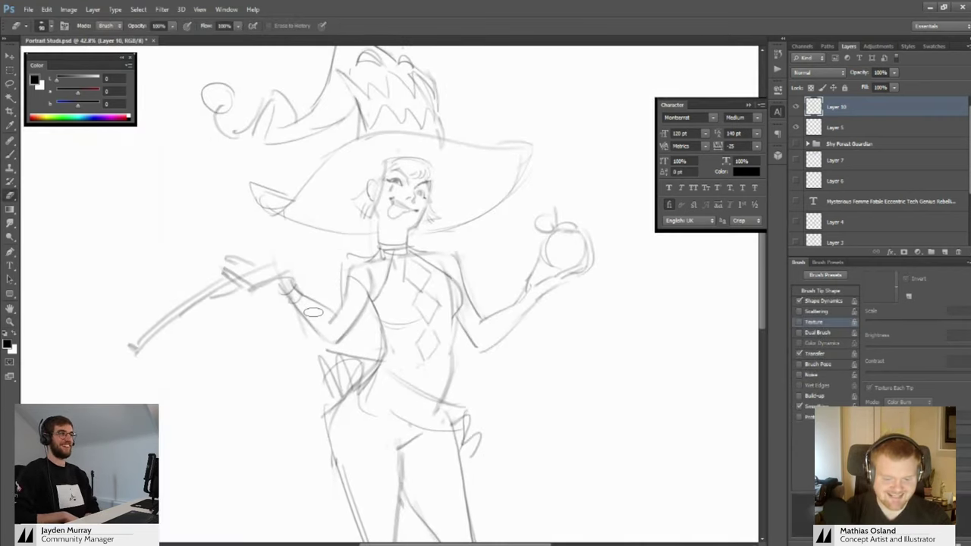
left_click_drag(351, 323, 283, 312)
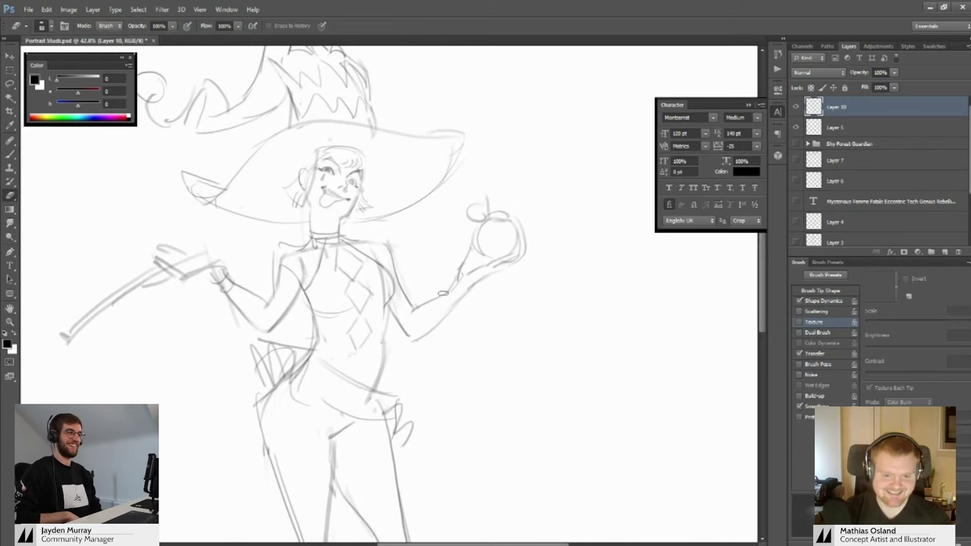
scroll(442, 293, "right", 2)
key("b")
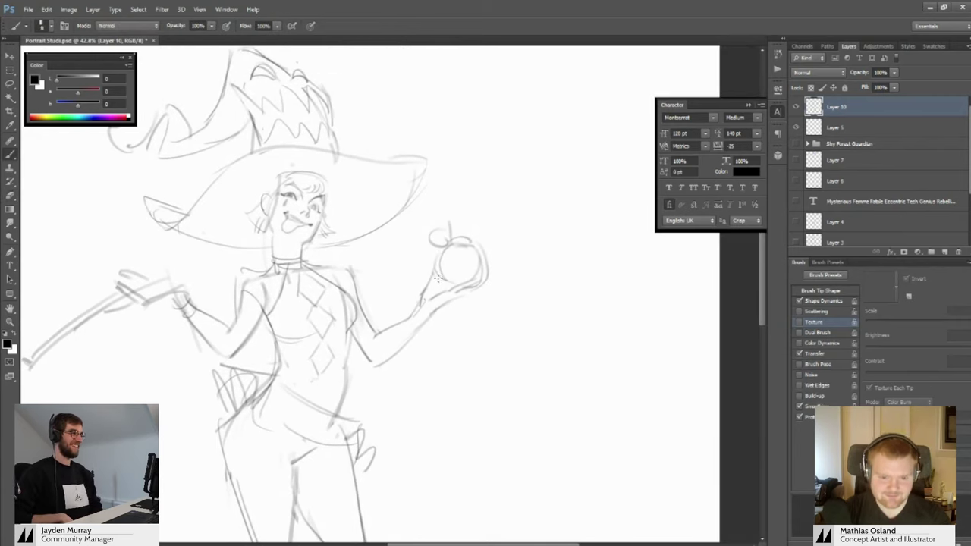
Draw the thumb against the round object in the raised hand and darken the object's loop and top cap
scroll(439, 278, "up", 3)
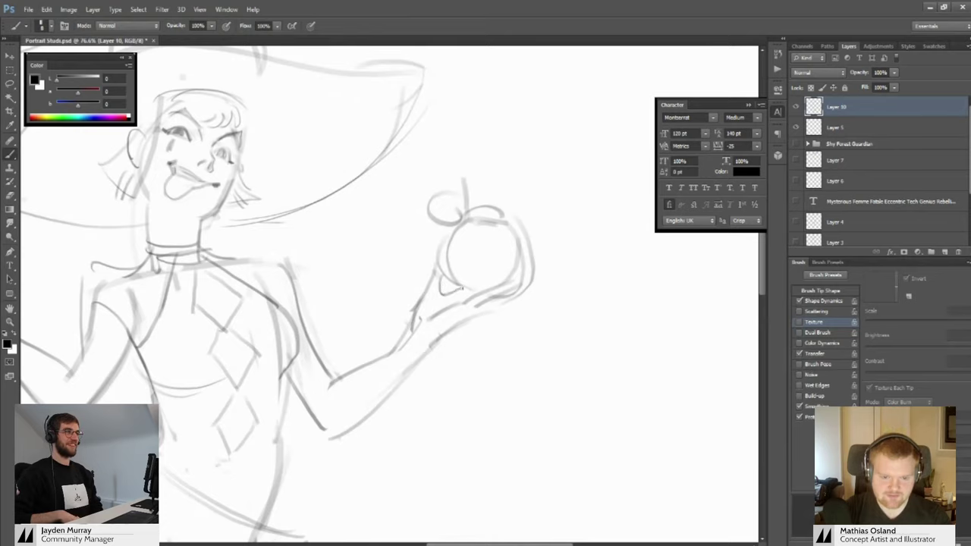
left_click_drag(458, 289, 427, 287)
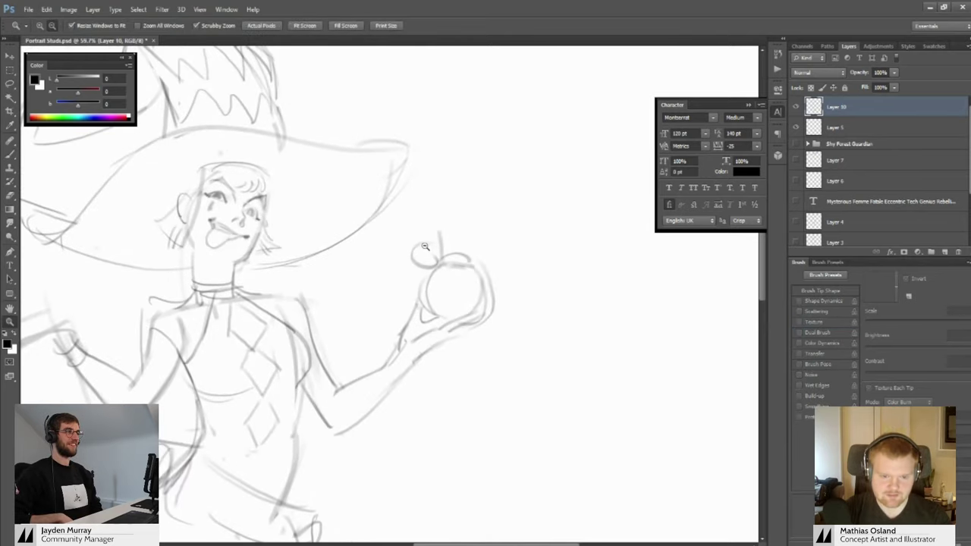
mouse_move(420, 245)
left_mouse_down()
mouse_move(443, 254)
mouse_move(449, 276)
mouse_move(387, 249)
mouse_move(445, 249)
mouse_move(427, 251)
mouse_move(386, 226)
left_mouse_up()
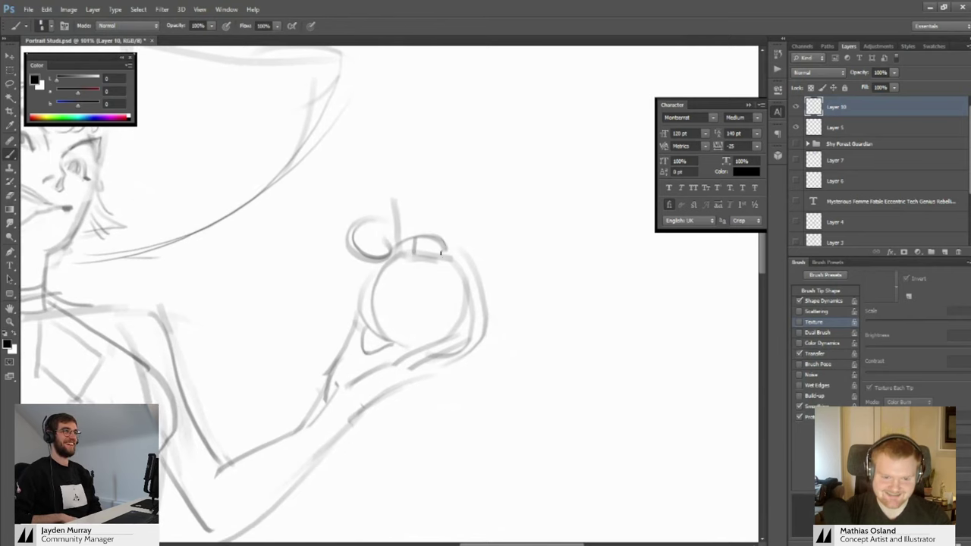
key("ctrl+0")
scroll(423, 273, "up", 2)
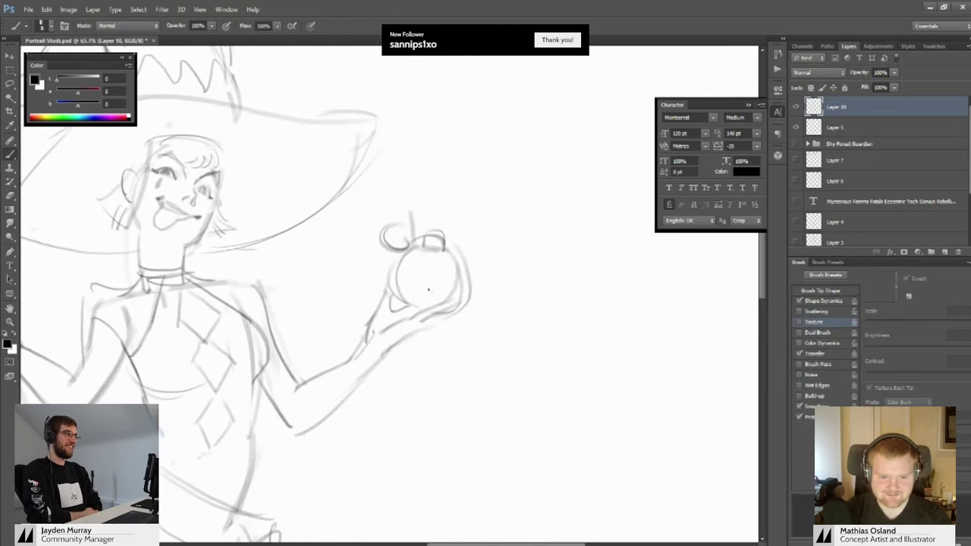
Draw a smiling face with eyes and a nose on the round object and outline the fingers holding it
key("ctrl+z")
mouse_move(409, 268)
left_mouse_down()
mouse_move(437, 286)
mouse_move(459, 274)
left_mouse_up()
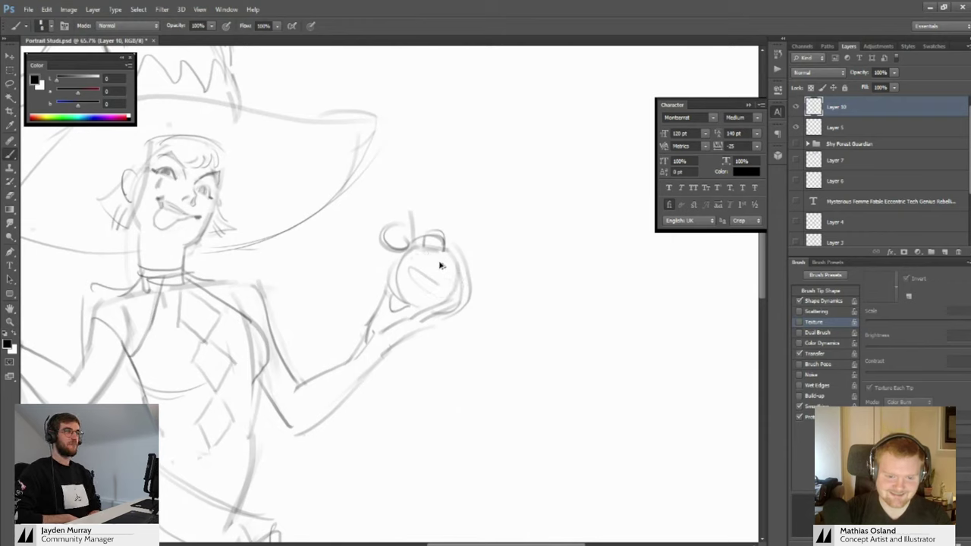
key("ctrl+z")
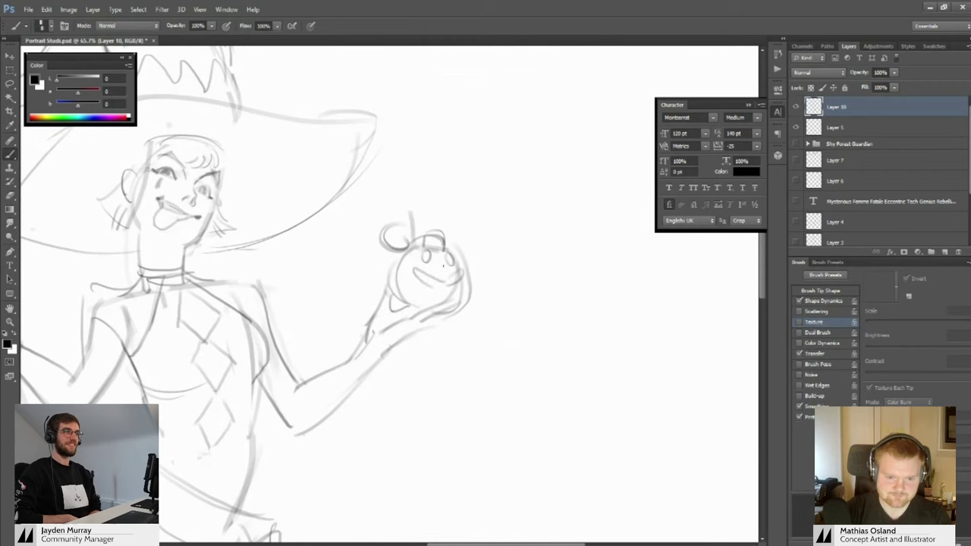
mouse_move(446, 271)
left_mouse_down()
mouse_move(356, 277)
mouse_move(455, 285)
mouse_move(481, 246)
left_mouse_up()
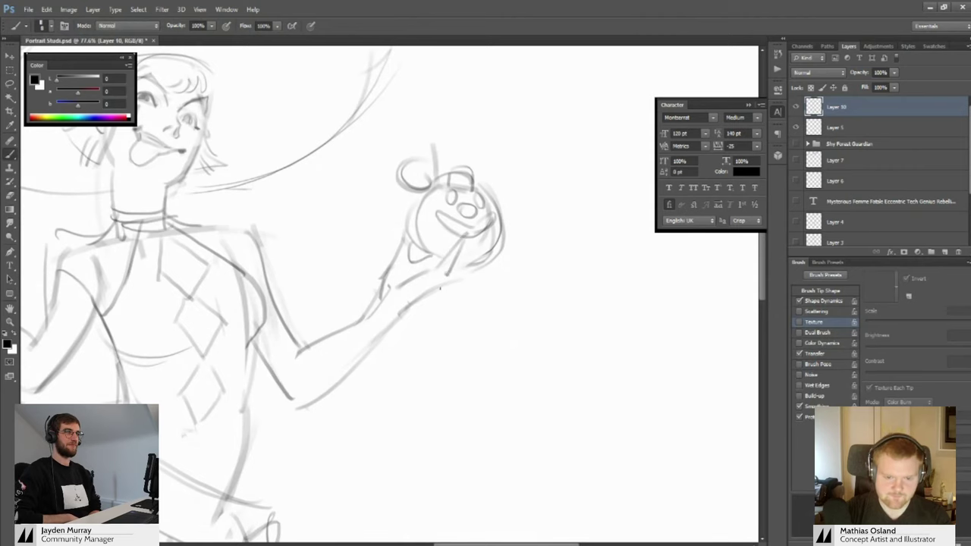
left_click_drag(440, 288, 485, 256)
mouse_move(463, 270)
left_mouse_down()
mouse_move(379, 277)
mouse_move(444, 254)
left_mouse_up()
Sketch a crossing sash over the hips and a cluster of round puffs on the cane-side hip
left_click_drag(359, 321, 399, 281)
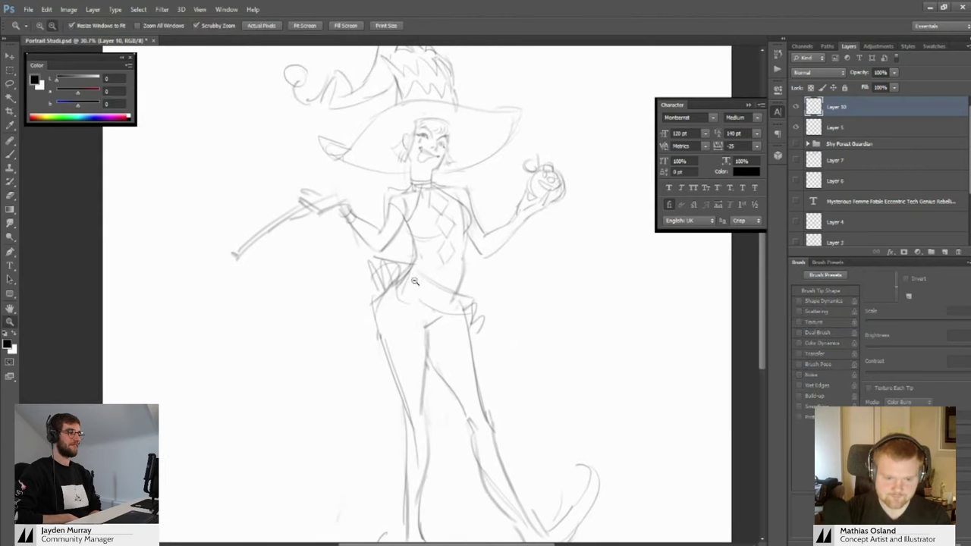
scroll(414, 281, "down", 1)
key("b")
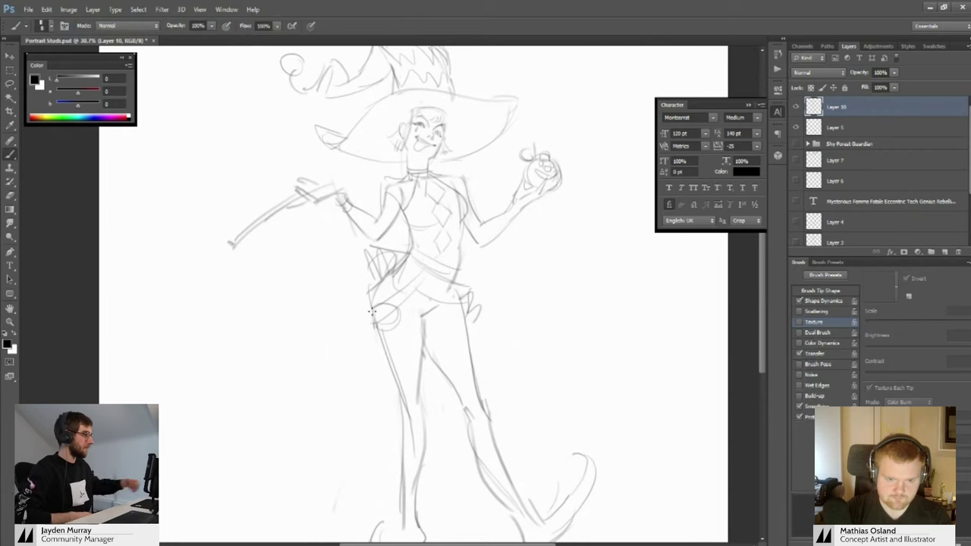
left_click_drag(373, 312, 376, 330)
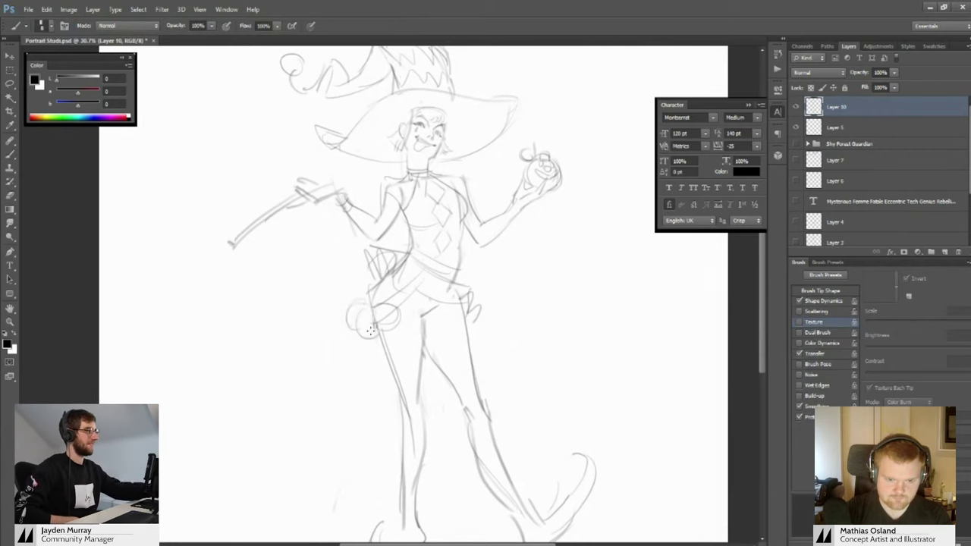
Redraw the fingers and back of the hand that holds the cane
key("z")
mouse_move(391, 275)
left_mouse_down()
mouse_move(349, 274)
mouse_move(388, 273)
mouse_move(386, 263)
mouse_move(419, 284)
left_mouse_up()
key("b")
left_click_drag(407, 248, 376, 279)
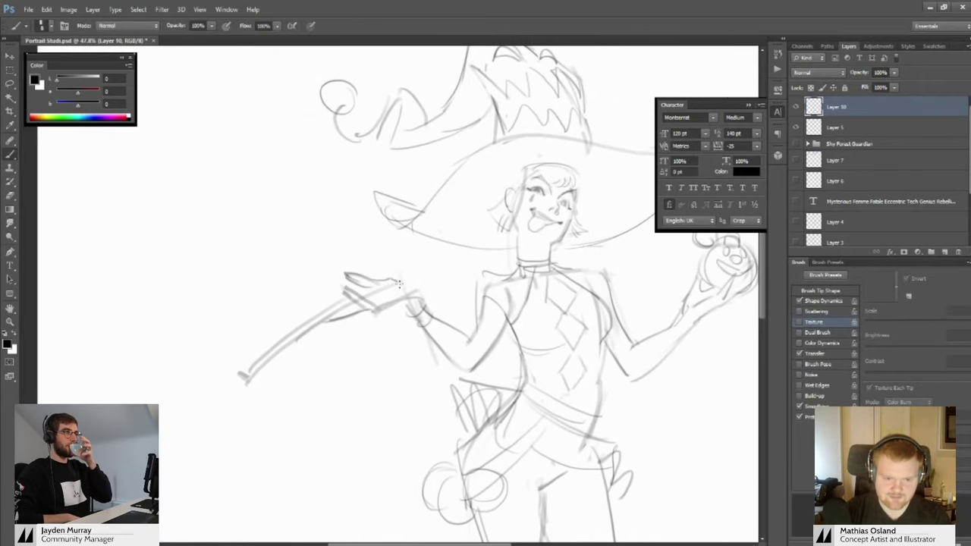
left_click_drag(421, 302, 338, 281)
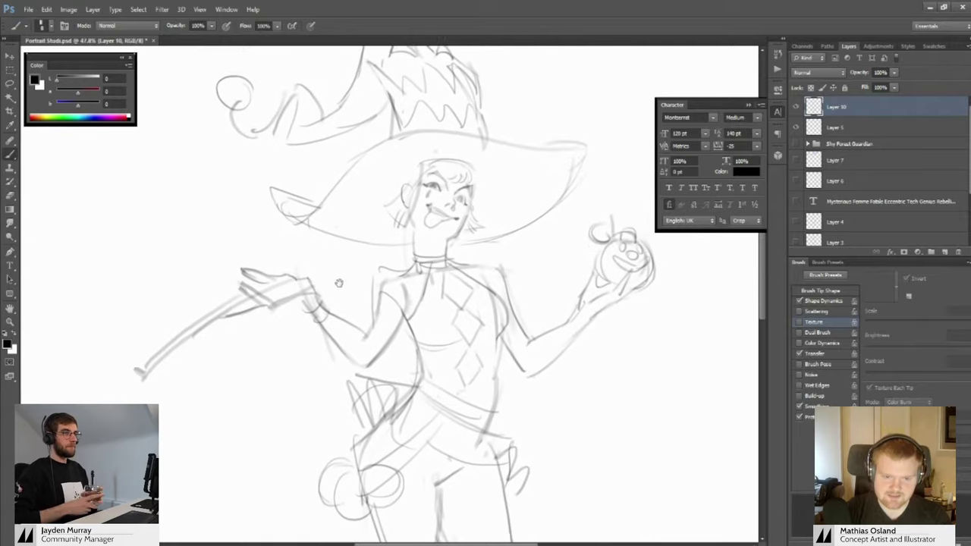
Try a bolder outline for the hat's bent trailing tail where it leads to the pom-pom
left_click_drag(345, 227, 332, 301)
left_click_drag(303, 267, 362, 320)
key("z")
left_click_drag(394, 294, 346, 263)
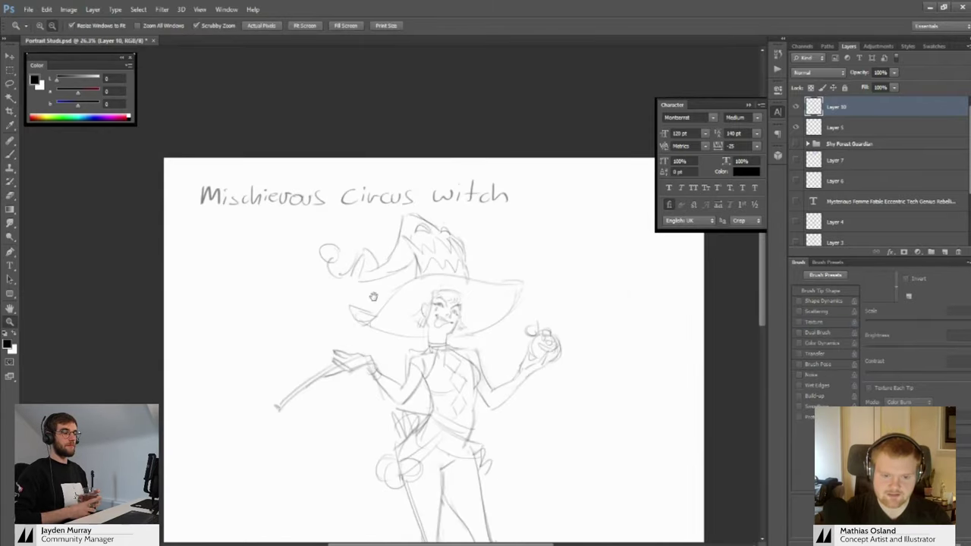
mouse_move(384, 294)
left_mouse_down()
mouse_move(356, 276)
mouse_move(379, 319)
left_mouse_up()
left_click_drag(367, 305, 424, 307)
key("b")
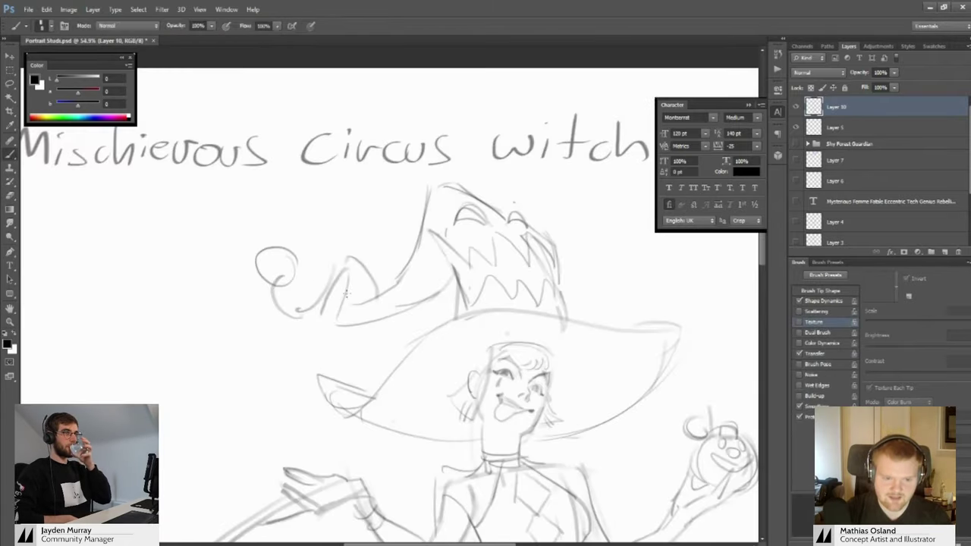
left_click_drag(349, 269, 333, 326)
mouse_move(326, 317)
left_mouse_down()
mouse_move(350, 303)
mouse_move(305, 271)
mouse_move(358, 299)
left_mouse_up()
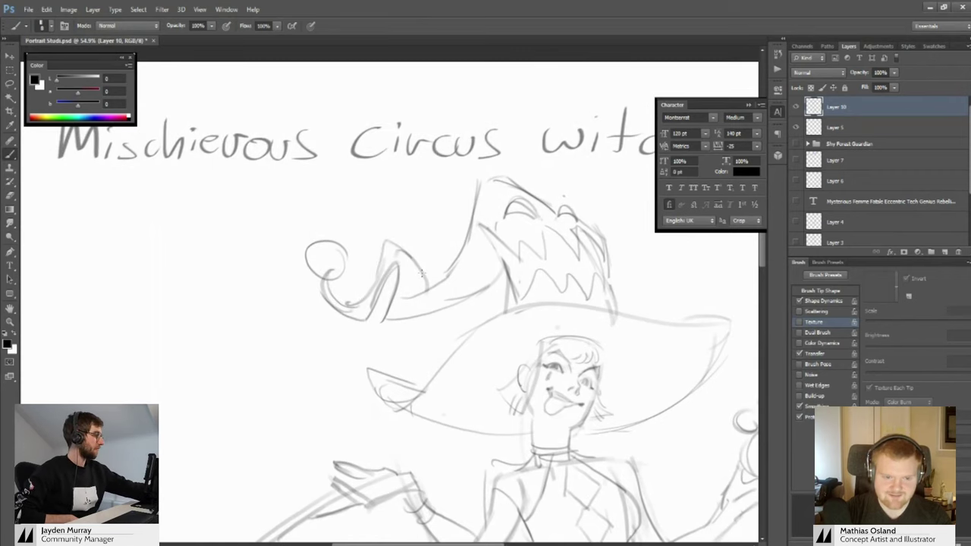
left_click_drag(422, 273, 292, 163)
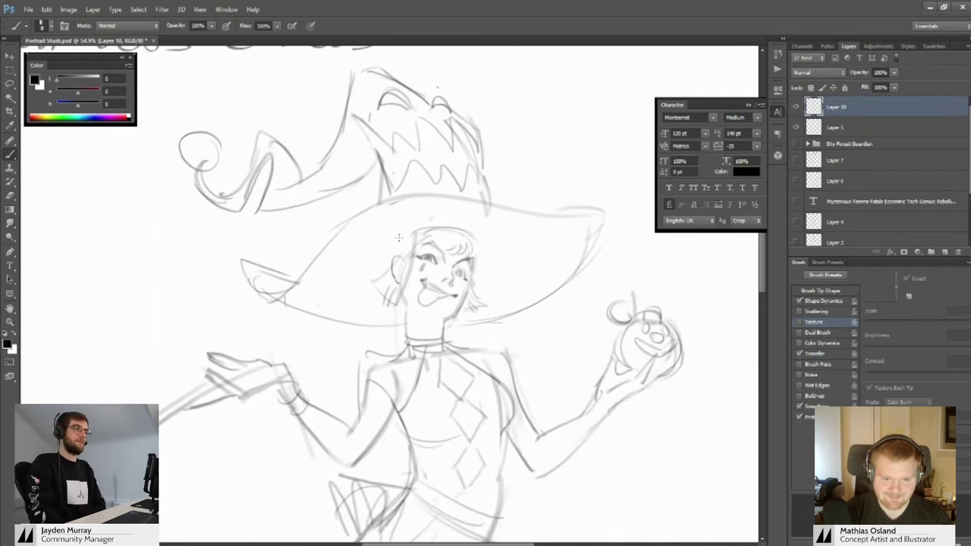
Refine the lines of the witch's protruding tongue, mouth and chin
mouse_move(412, 235)
left_mouse_down()
mouse_move(397, 230)
mouse_move(442, 252)
mouse_move(391, 262)
mouse_move(460, 260)
mouse_move(407, 266)
left_mouse_up()
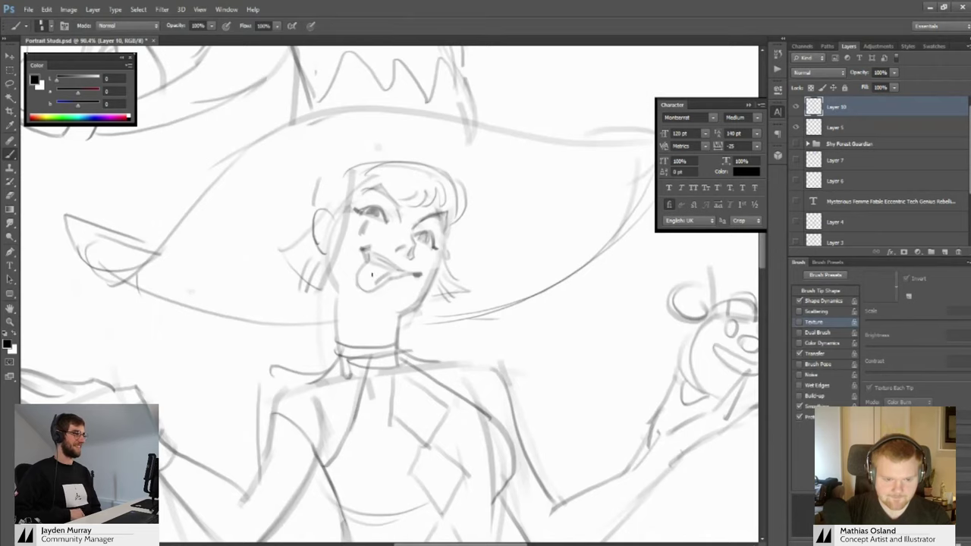
mouse_move(372, 274)
left_mouse_down()
mouse_move(387, 266)
mouse_move(254, 267)
mouse_move(358, 267)
left_mouse_up()
left_click_drag(404, 314, 390, 283)
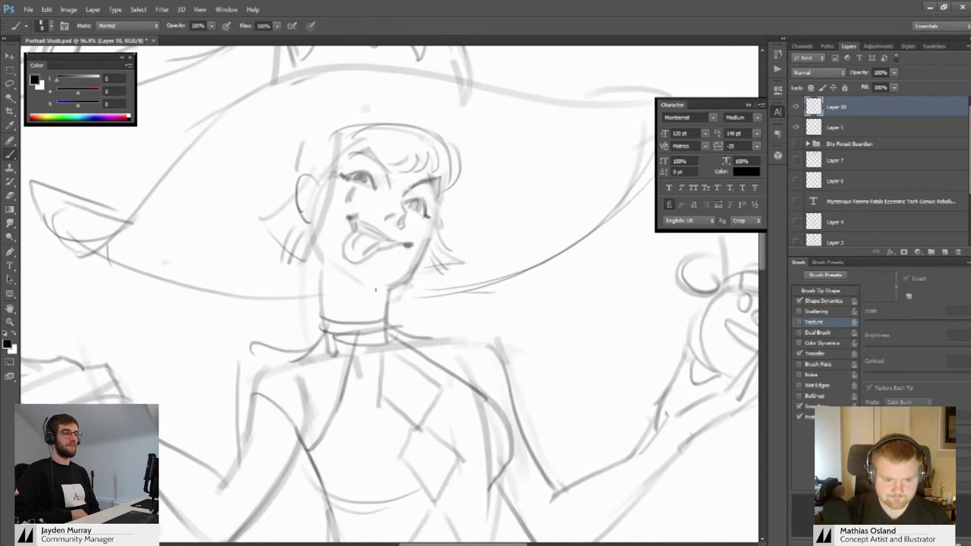
scroll(412, 279, "down", 5)
scroll(349, 286, "up", 3)
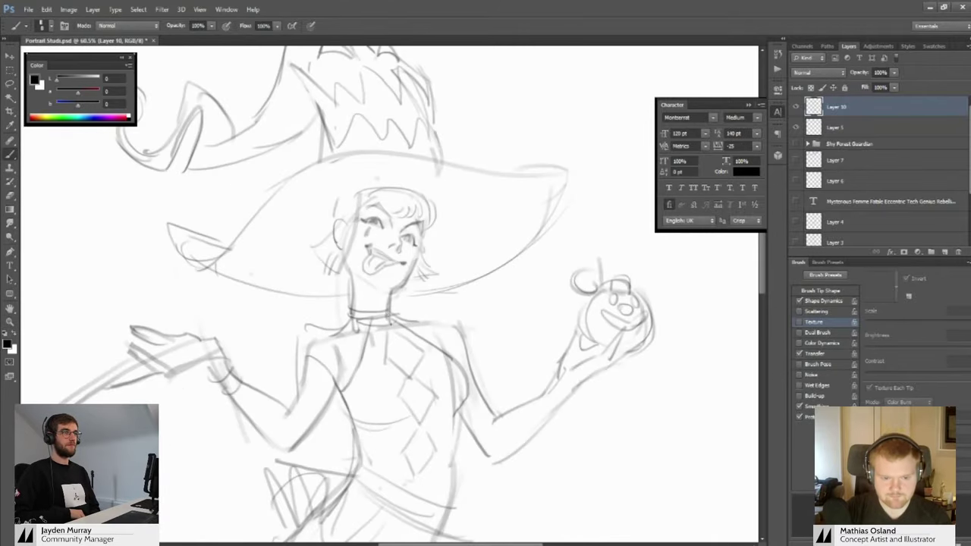
Erase the hat's trailing tail and its pom-pom with a large eraser
left_click_drag(391, 323, 364, 295)
left_click_drag(342, 237, 391, 283)
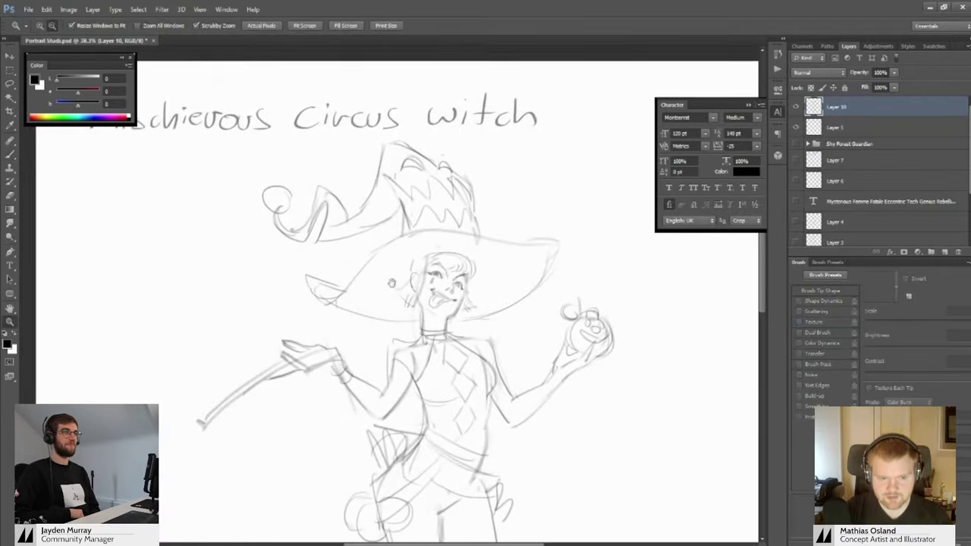
key("b")
key("bracketright")
key("bracketright")
key("bracketright")
key("bracketright")
key("bracketright")
key("bracketright")
key("bracketright")
key("bracketright")
key("bracketright")
key("bracketright")
left_click_drag(343, 213, 337, 237)
right_click(338, 238)
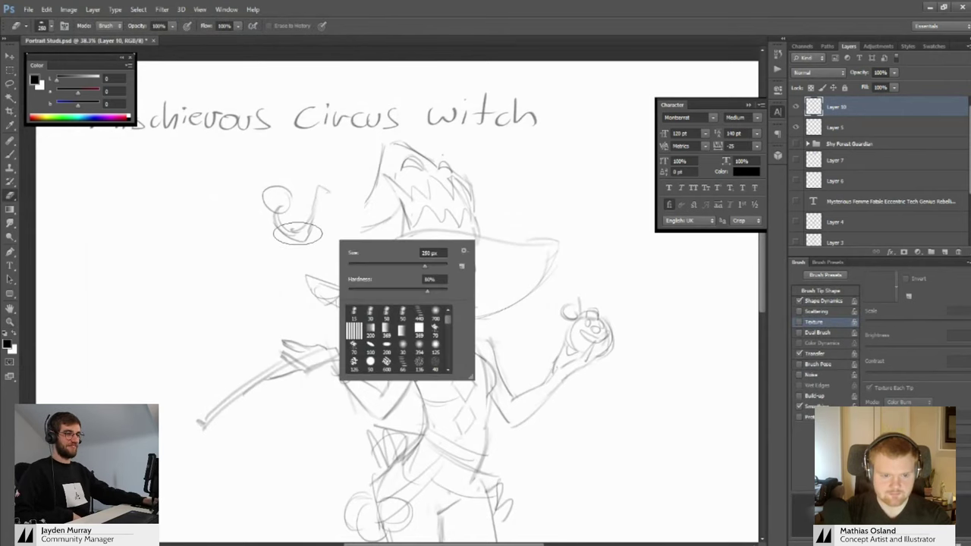
mouse_move(279, 213)
left_mouse_down()
mouse_move(309, 202)
mouse_move(294, 226)
left_mouse_up()
key("b")
key("e")
left_click_drag(361, 212, 361, 231)
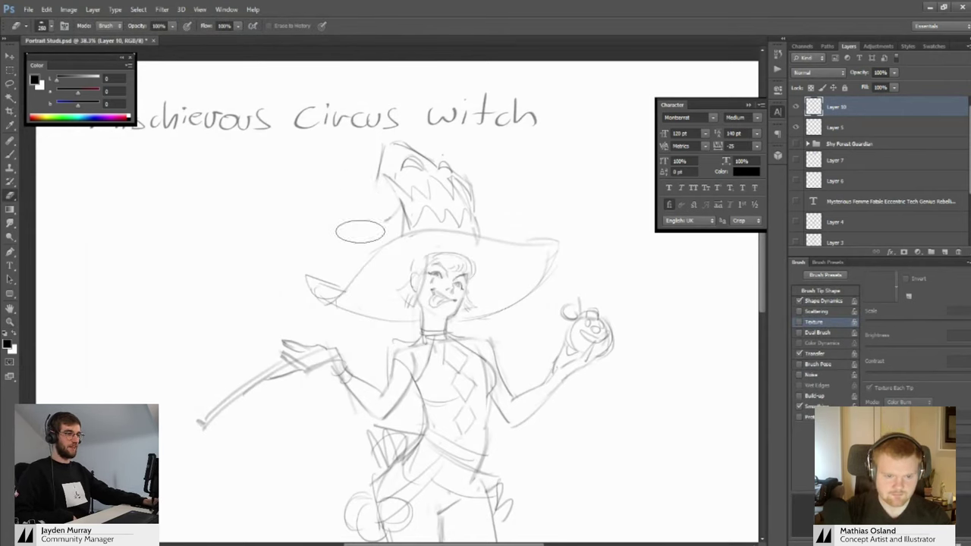
Draw the hat's tip as a long tail drooping behind the brim toward the cane-side shoulder
key("b")
left_click_drag(378, 178, 340, 285)
mouse_move(388, 212)
left_mouse_down()
mouse_move(360, 241)
mouse_move(379, 237)
left_mouse_up()
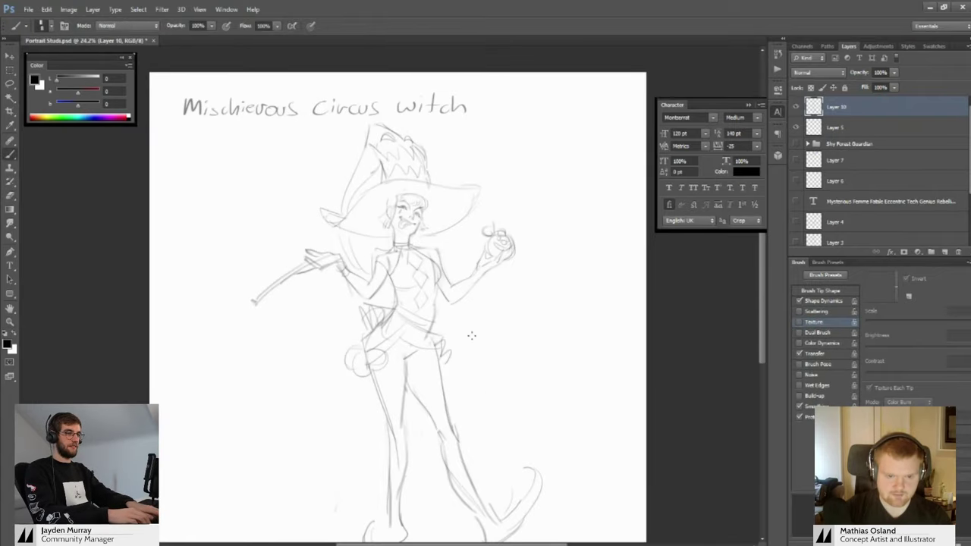
Draw a long curved sash end sweeping outward from the hip opposite the cane, ending in a round ball
mouse_move(449, 335)
left_mouse_down()
mouse_move(499, 381)
mouse_move(499, 396)
left_mouse_up()
mouse_move(500, 393)
left_mouse_down()
mouse_move(455, 382)
mouse_move(481, 397)
mouse_move(494, 388)
mouse_move(491, 356)
left_mouse_up()
key("ctrl+z")
key("e")
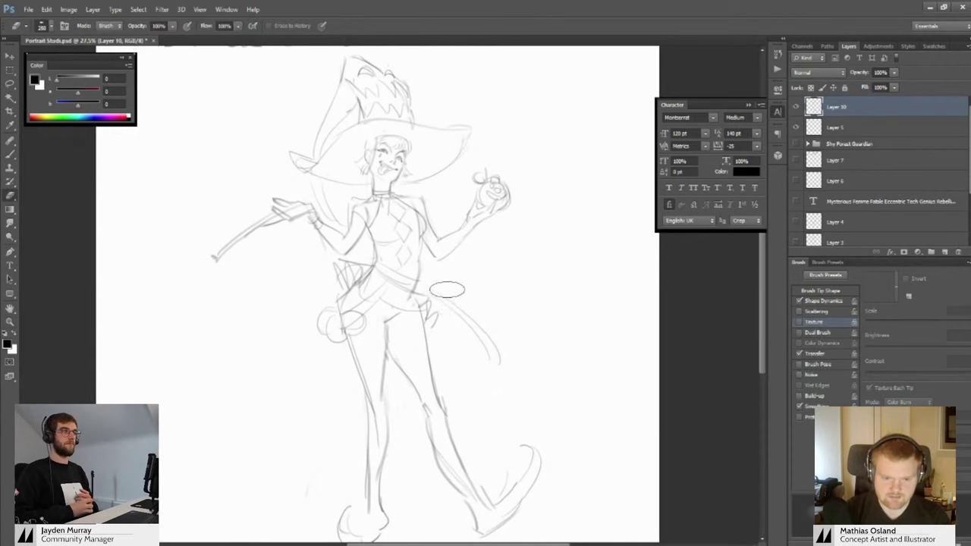
left_click_drag(450, 299, 506, 343)
key("b")
mouse_move(429, 284)
left_mouse_down()
mouse_move(494, 351)
mouse_move(427, 283)
mouse_move(490, 369)
left_mouse_up()
key("ctrl+z")
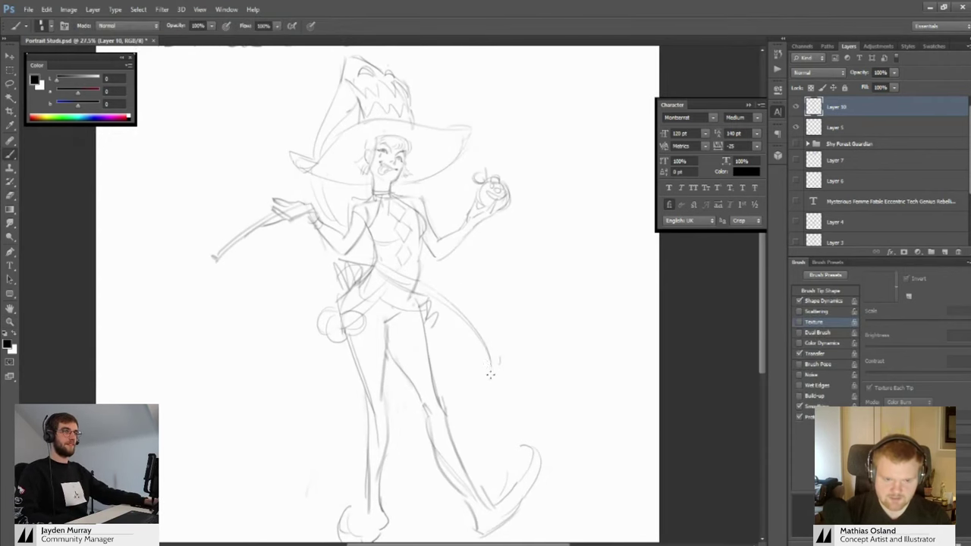
key("ctrl+z")
left_click_drag(447, 297, 489, 378)
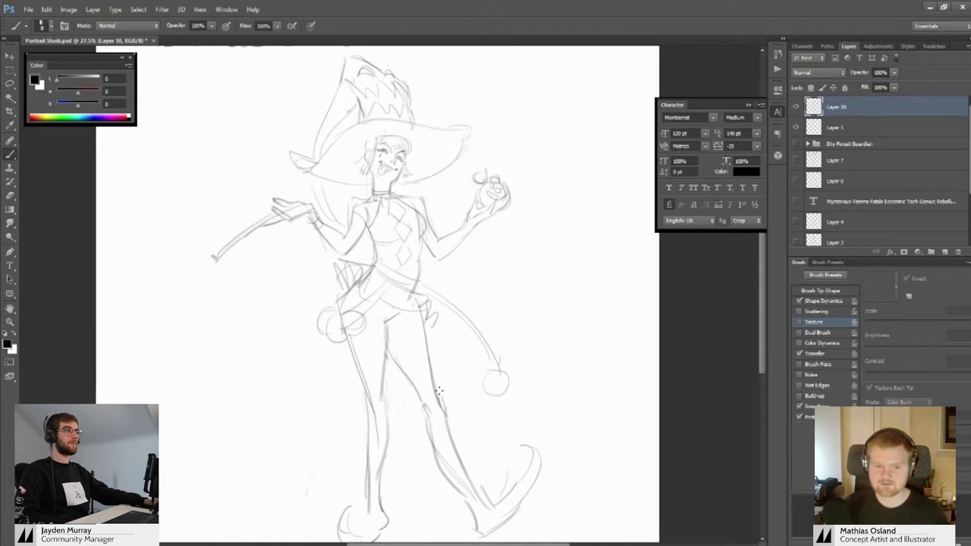
Add inner contour lines to the hat's drooping tail above and below the brim
key("ctrl+space")
mouse_move(349, 280)
left_mouse_down()
mouse_move(388, 324)
mouse_move(393, 357)
left_mouse_up()
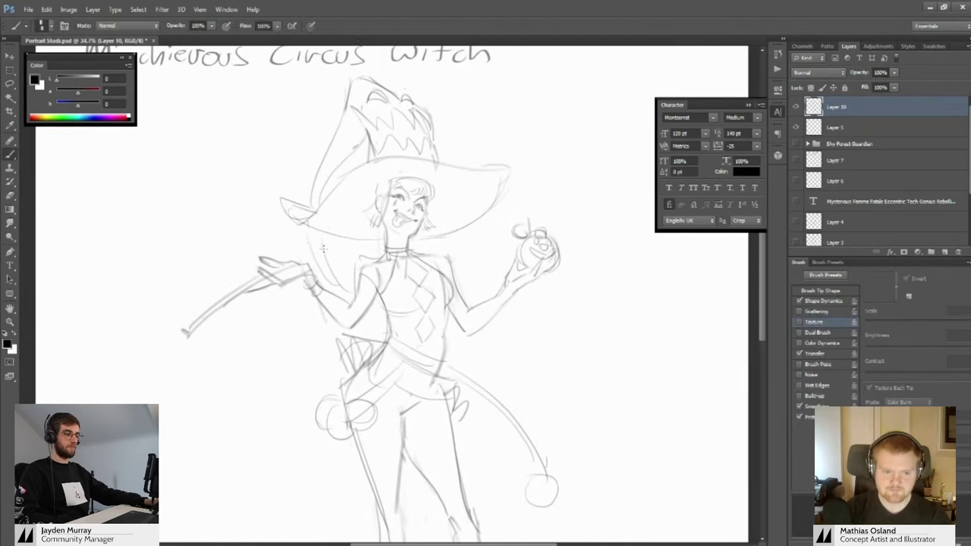
left_click_drag(313, 258, 346, 299)
left_click_drag(325, 237, 355, 297)
key("space")
left_click_drag(304, 157, 334, 278)
mouse_move(338, 311)
left_mouse_down()
mouse_move(372, 240)
mouse_move(349, 231)
left_mouse_up()
key("ctrl+z")
Redraw the brim's edge on the round-object side with ragged notches and an upturned pointed tip
key("alt+space")
mouse_move(410, 182)
left_mouse_down()
mouse_move(418, 220)
mouse_move(394, 199)
mouse_move(447, 224)
left_mouse_up()
left_click_drag(410, 209, 522, 205)
key("ctrl+z")
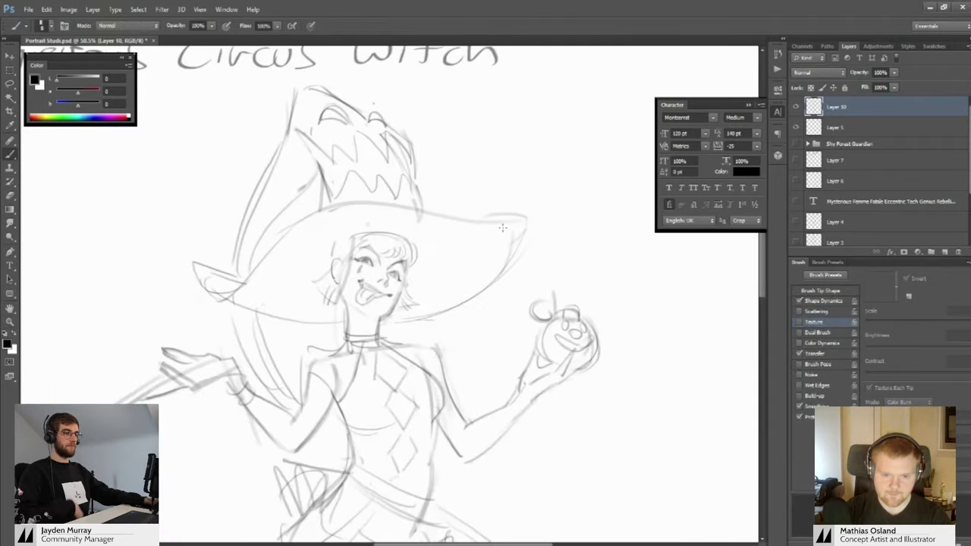
mouse_move(469, 221)
left_mouse_down()
mouse_move(511, 226)
mouse_move(460, 302)
mouse_move(466, 220)
mouse_move(509, 224)
left_mouse_up()
key("e")
key("b")
left_click_drag(428, 211, 467, 215)
key("space")
left_click_drag(442, 266, 519, 273)
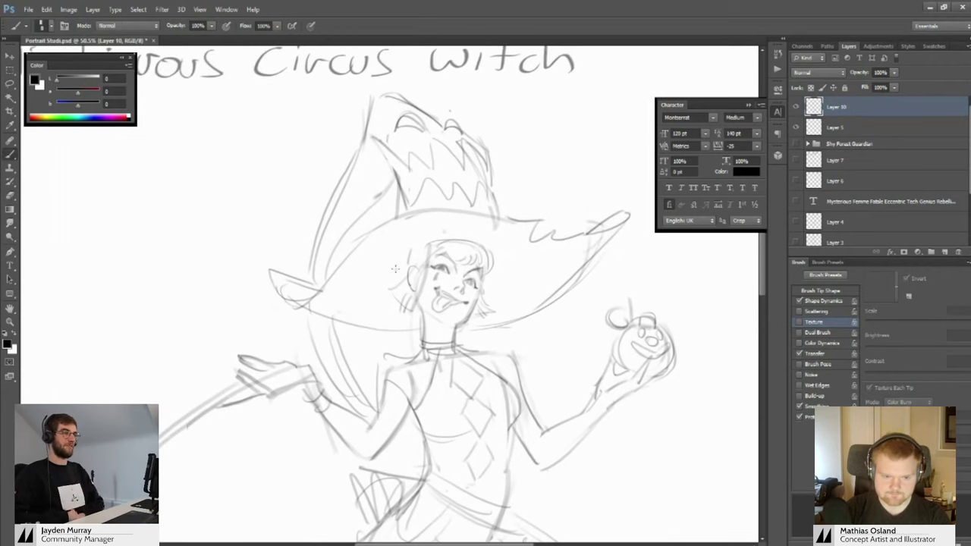
Add a rounded notch and a small circle along the brim's upper edge on the cane side
key("e")
key("bracketleft")
key("bracketleft")
key("bracketleft")
key("bracketleft")
key("bracketleft")
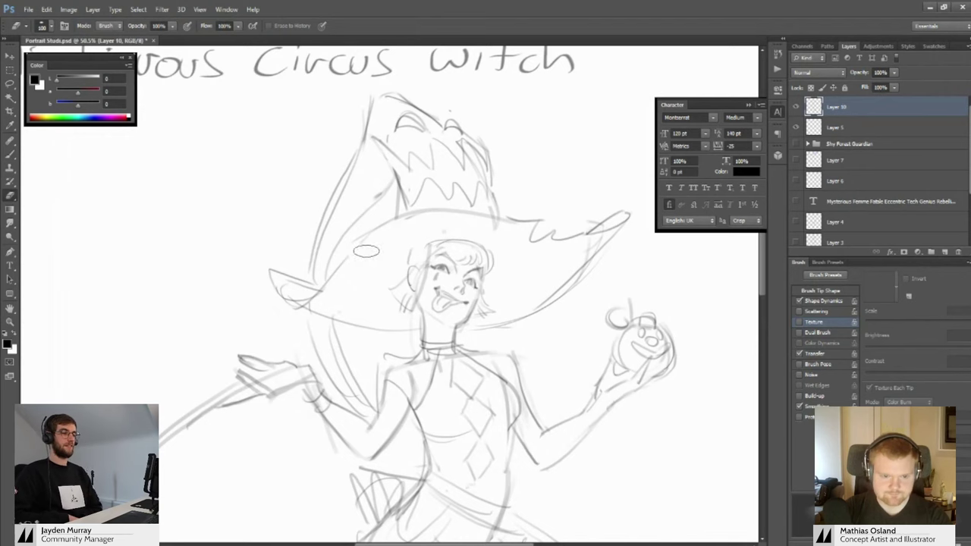
key("b")
key("alt+space")
left_click_drag(394, 242, 334, 235)
key("space")
mouse_move(333, 282)
left_mouse_down()
mouse_move(367, 250)
mouse_move(339, 238)
left_mouse_up()
key("b")
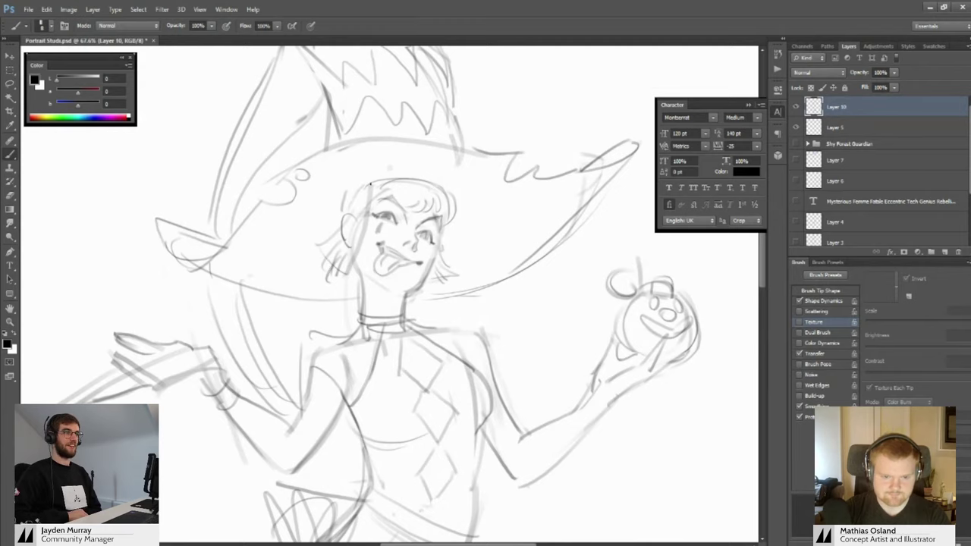
Redraw the top of the hair and extend the fringe around the side of the face
mouse_move(371, 184)
left_mouse_down()
mouse_move(425, 187)
mouse_move(460, 225)
left_mouse_up()
key("alt+space")
mouse_move(454, 228)
left_mouse_down()
mouse_move(408, 210)
mouse_move(463, 226)
left_mouse_up()
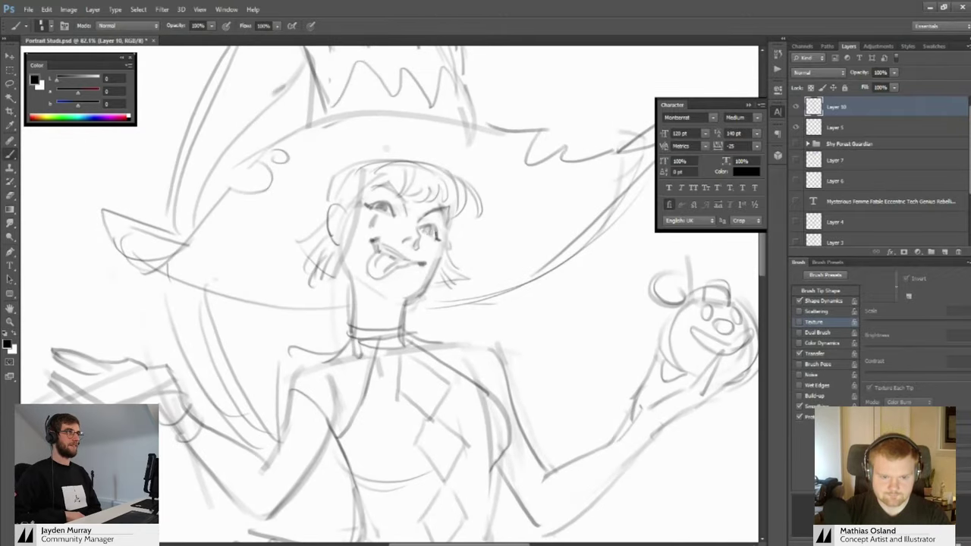
key("bracketleft")
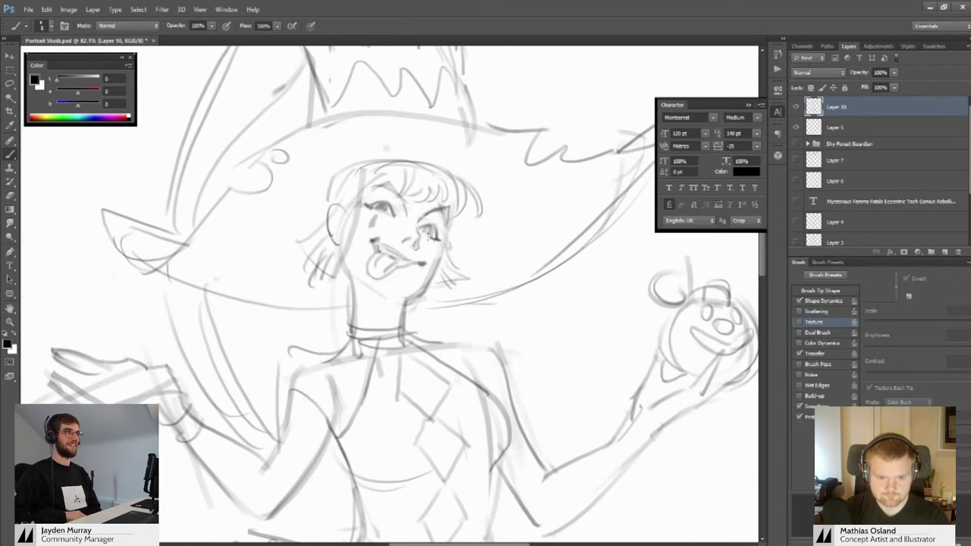
Extend the pointed ruffles at both hips with extra spiky folds
mouse_move(397, 222)
left_mouse_down()
mouse_move(334, 219)
mouse_move(347, 228)
left_mouse_up()
left_click_drag(384, 295, 410, 297)
mouse_move(339, 271)
left_mouse_down()
mouse_move(351, 292)
mouse_move(400, 285)
mouse_move(463, 308)
left_mouse_up()
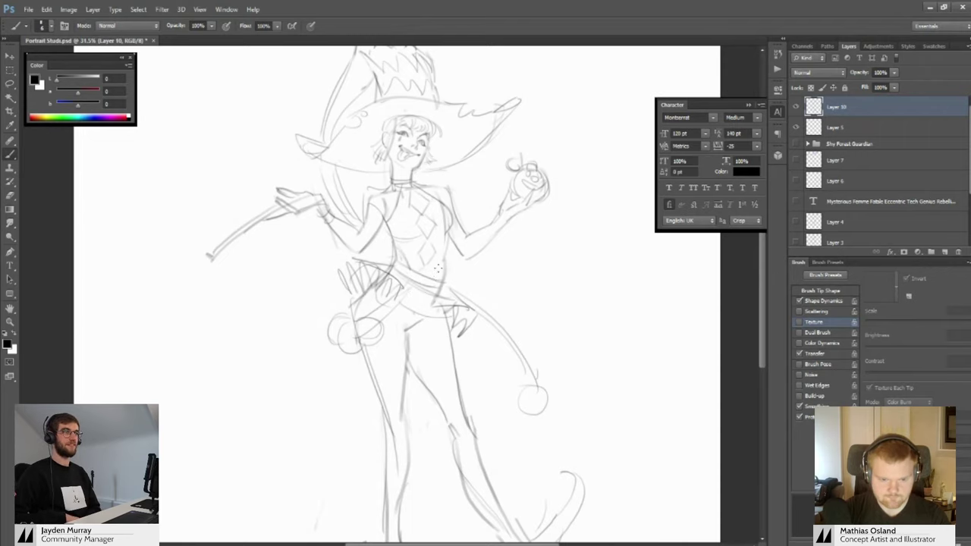
mouse_move(439, 263)
left_mouse_down()
mouse_move(392, 250)
mouse_move(434, 287)
mouse_move(421, 276)
mouse_move(398, 321)
left_mouse_up()
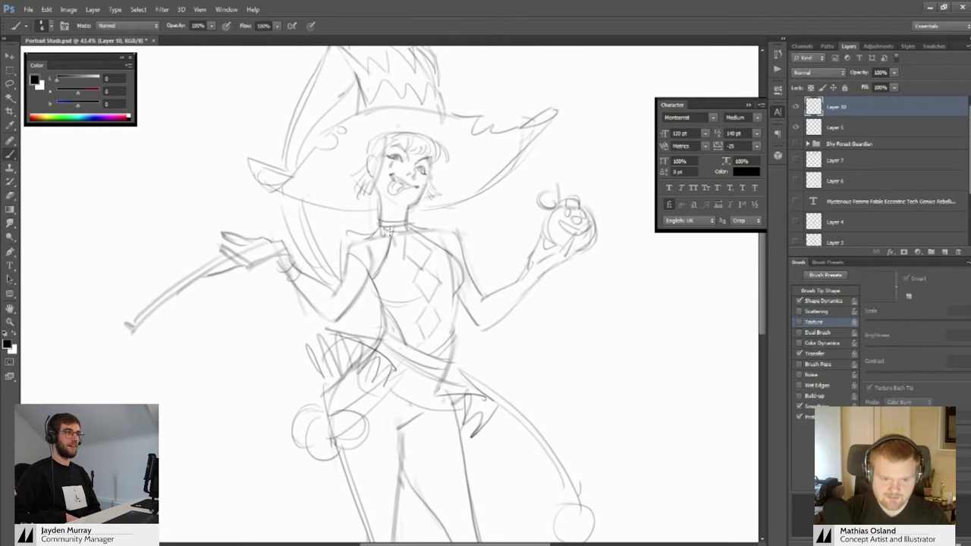
Erase the upper diamonds of the pattern running down the bodice
key("e")
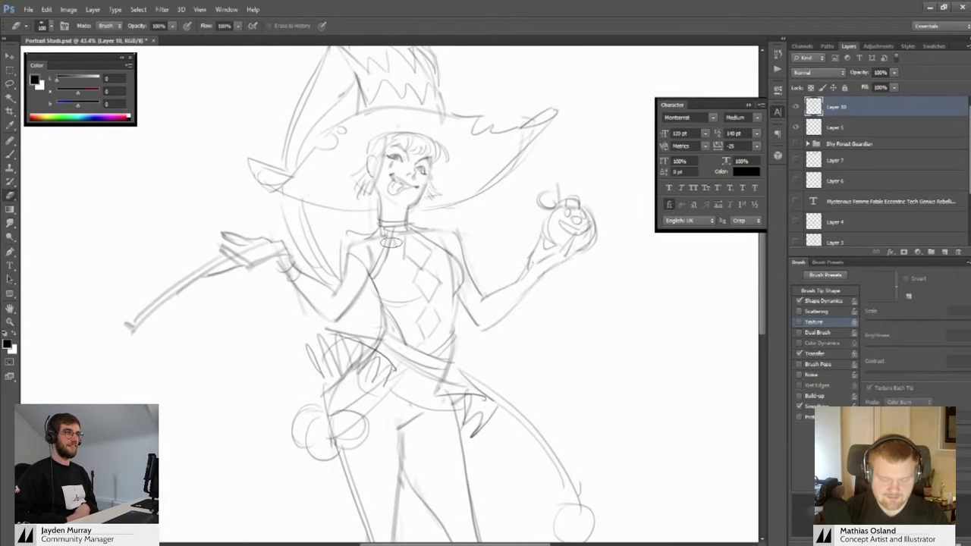
key("b")
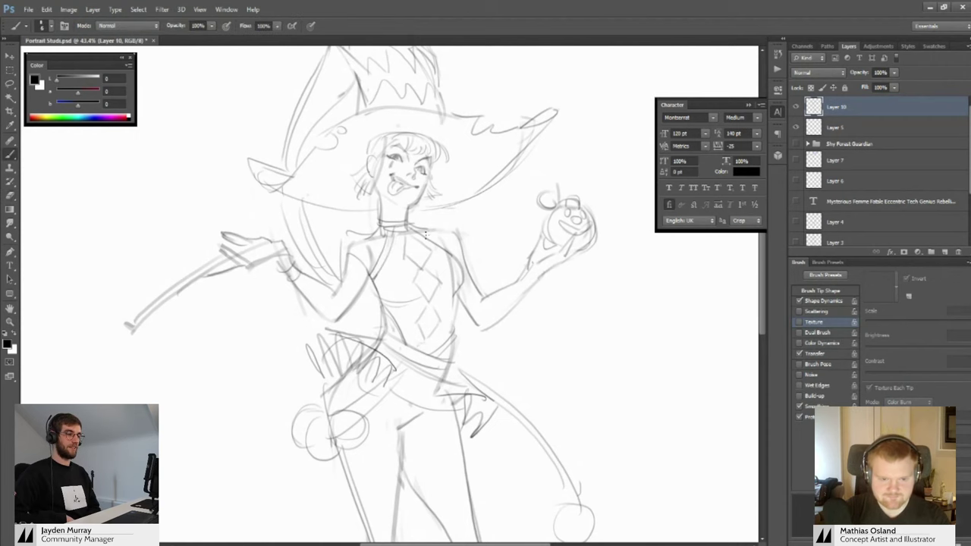
scroll(398, 246, "down", 1)
scroll(400, 247, "up", 2)
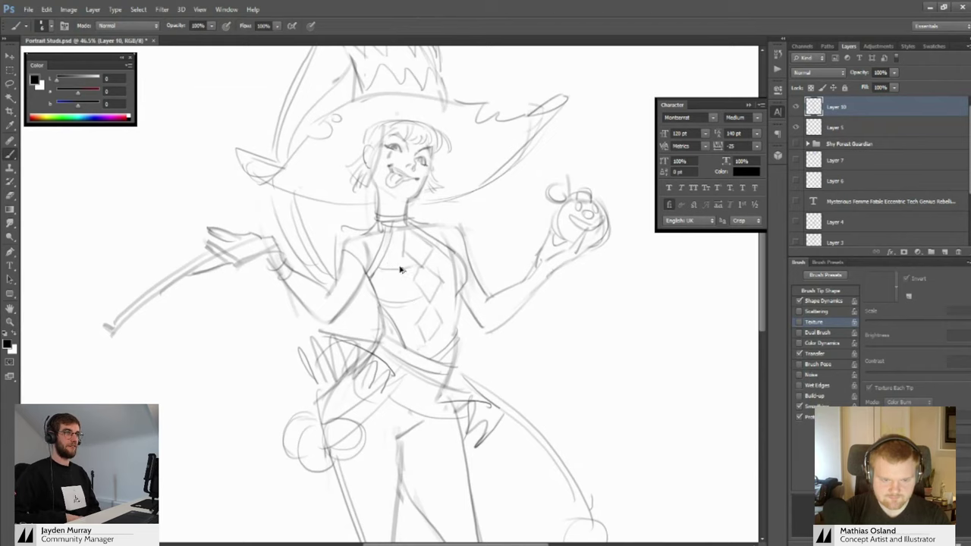
key("e")
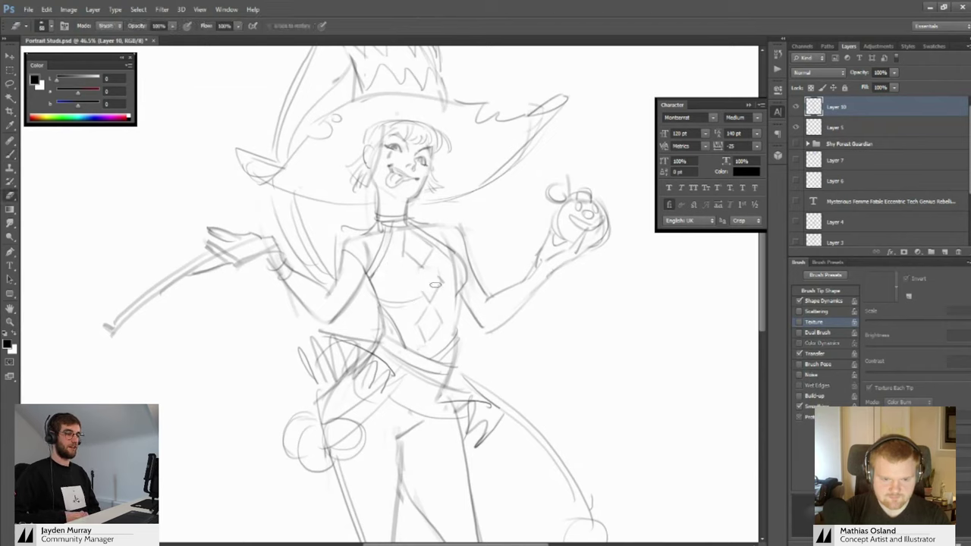
key("b")
key("e")
mouse_move(420, 256)
left_mouse_down()
mouse_move(433, 276)
mouse_move(402, 228)
mouse_move(433, 291)
left_mouse_up()
key("b")
key("ctrl+z")
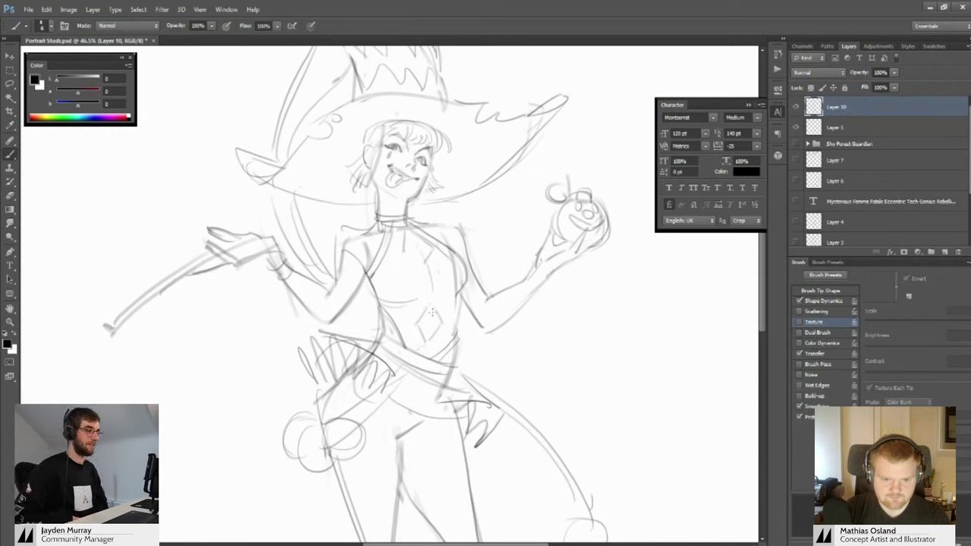
Redraw the bodice's diamond pattern with slimmer shapes following the torso, cleaning up stray lines
left_click_drag(404, 250, 427, 265)
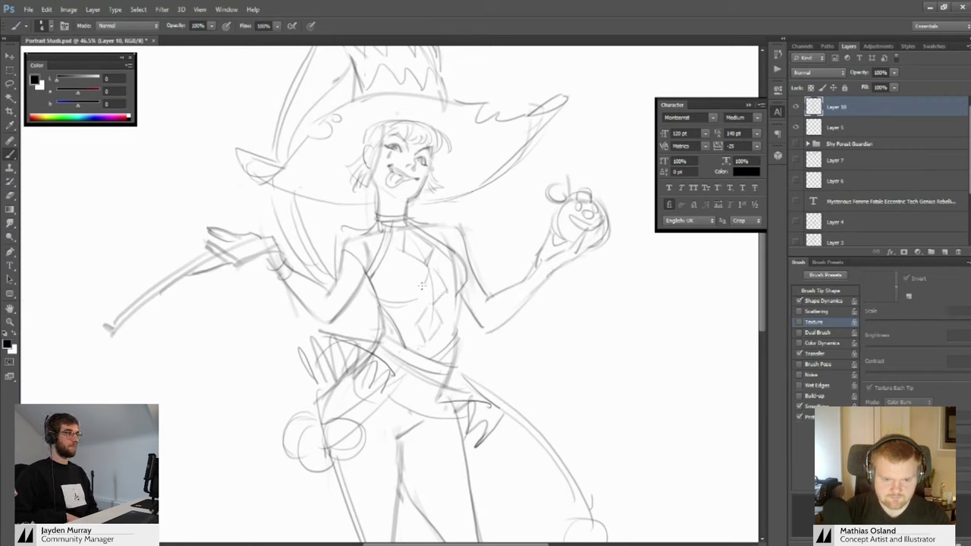
key("e")
mouse_move(439, 305)
left_mouse_down()
mouse_move(422, 343)
mouse_move(443, 297)
left_mouse_up()
key("b")
key("e")
mouse_move(449, 263)
left_mouse_down()
mouse_move(442, 299)
mouse_move(452, 308)
left_mouse_up()
key("e")
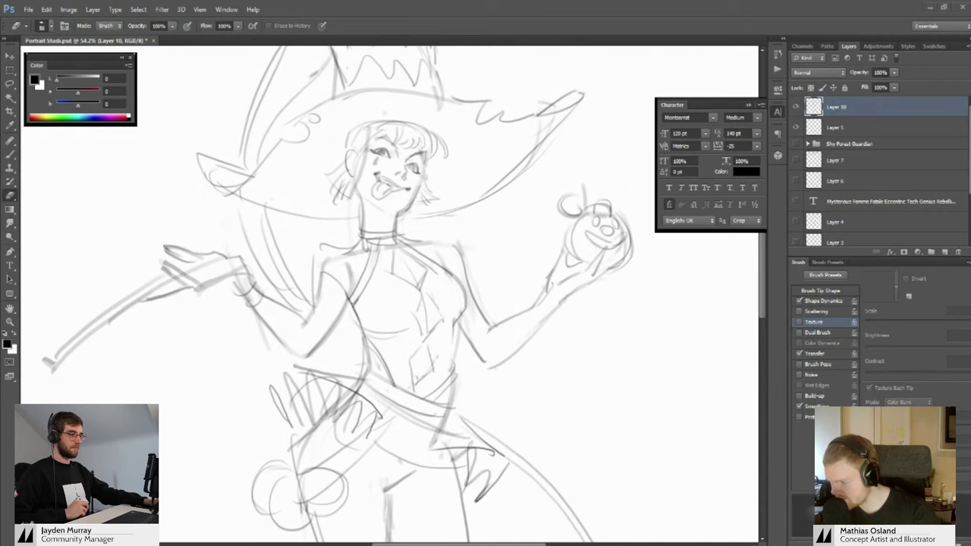
Refine the lower-leg outline of the cane-side leg from the knee down the shin
left_click_drag(509, 223, 530, 251)
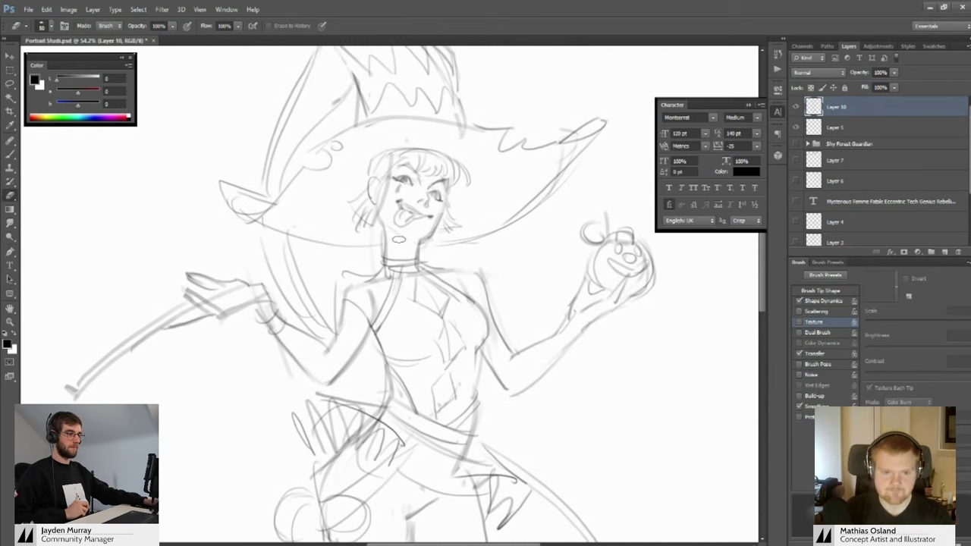
key("b")
key("z")
left_click_drag(543, 328, 474, 334)
left_click(466, 331)
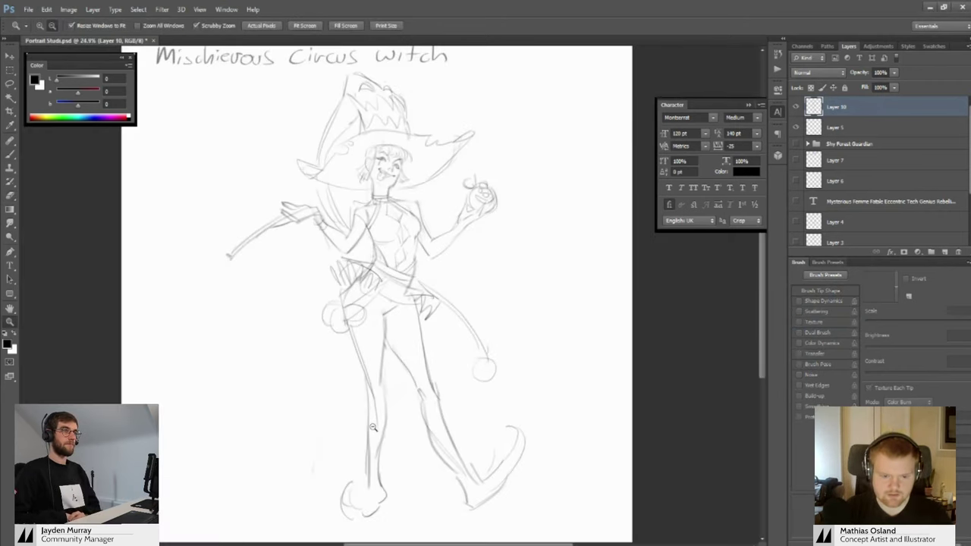
left_click_drag(359, 421, 382, 420)
key("b")
mouse_move(378, 387)
left_mouse_down()
mouse_move(385, 310)
mouse_move(370, 458)
mouse_move(354, 461)
mouse_move(374, 433)
left_mouse_up()
key("z")
left_click_drag(452, 336, 463, 359)
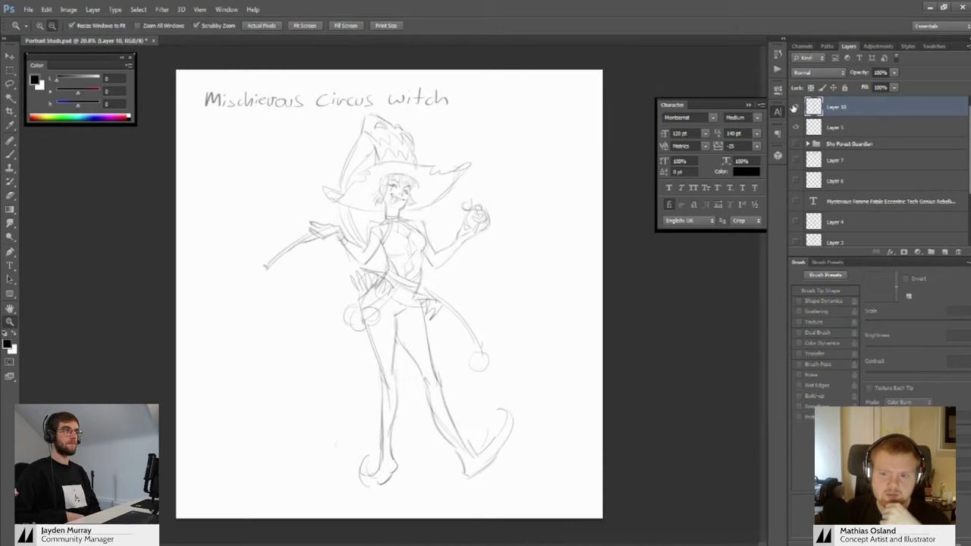
Create a new layer group and move the witch's two visible sketch layers into it
left_click(931, 253)
left_click(849, 125)
left_click(845, 138, "shift")
left_click_drag(845, 138, 835, 103)
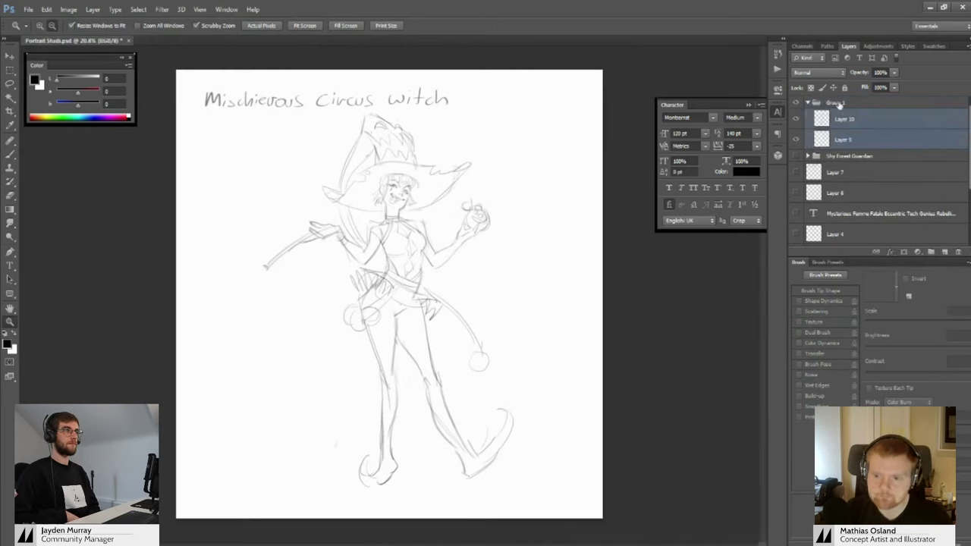
Rename the new layer group as Missy circus Witch and collapse it
double_click(837, 102)
type("Mi")
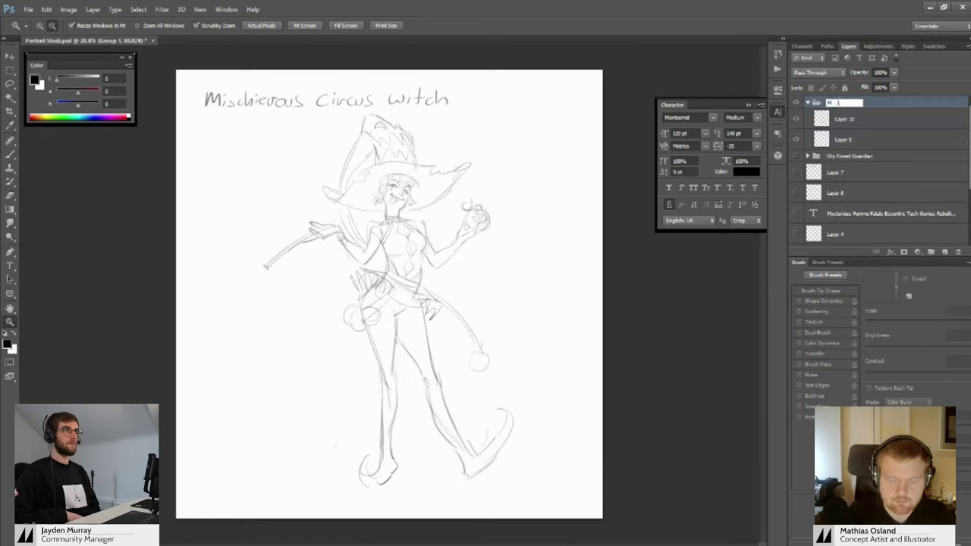
type("age circus")
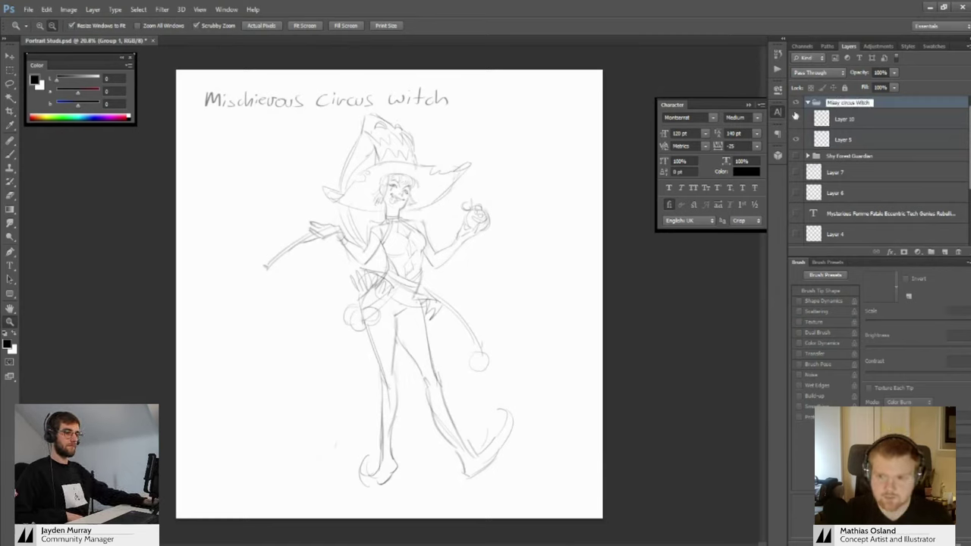
type(" Witch")
left_click(807, 102)
Hide the witch group and show Layer 7 with the purple handwritten list of character titles
left_click(795, 103)
left_click(796, 172)
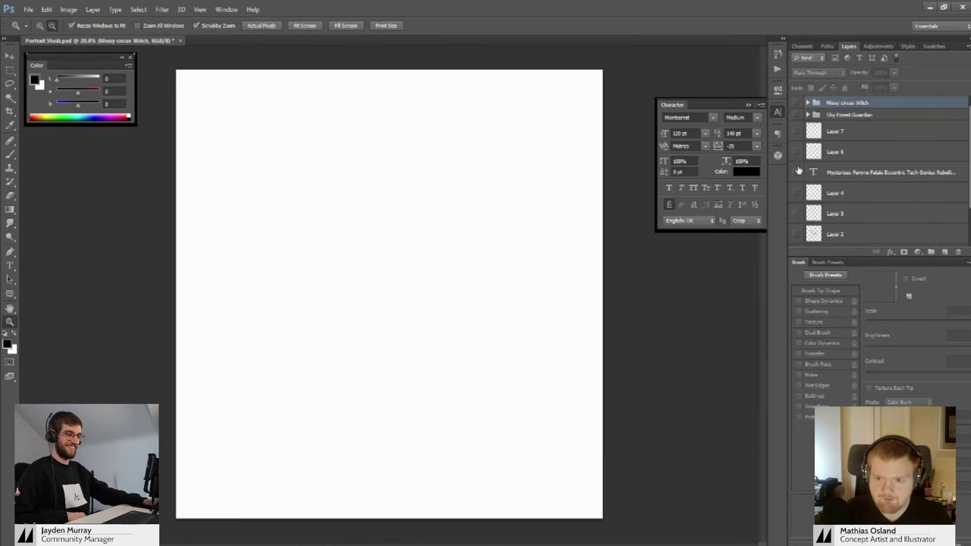
left_click(796, 172)
left_click(796, 131)
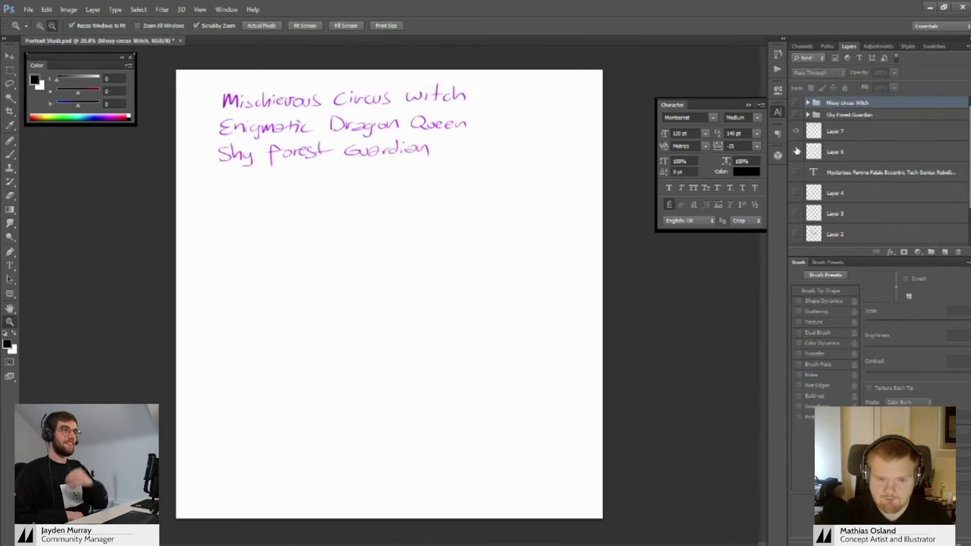
Copy the handwritten line Enigmatic Dragon Queen from the list onto a new layer and hide the list layer
left_click(828, 135)
key("l")
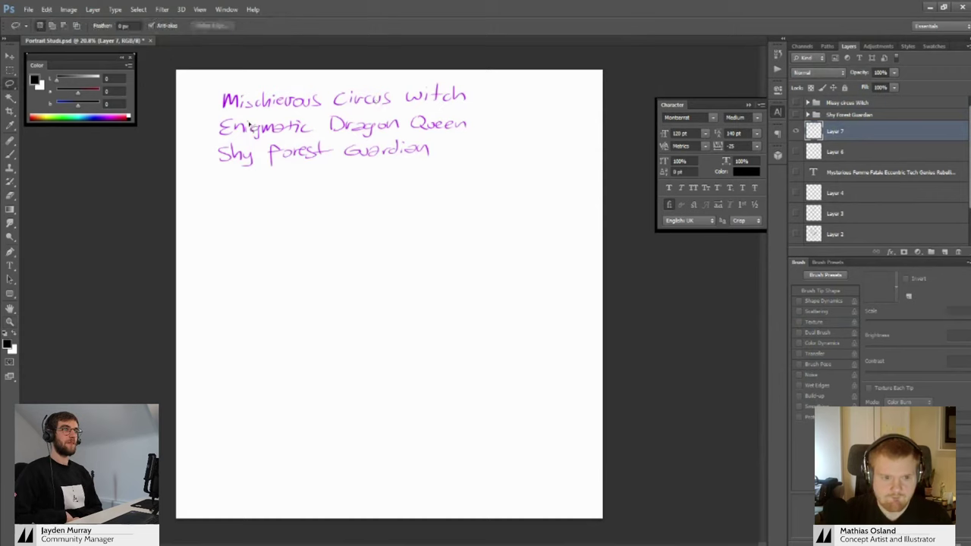
mouse_move(237, 114)
left_mouse_down()
mouse_move(217, 142)
mouse_move(255, 147)
mouse_move(444, 139)
mouse_move(489, 116)
mouse_move(241, 114)
left_mouse_up()
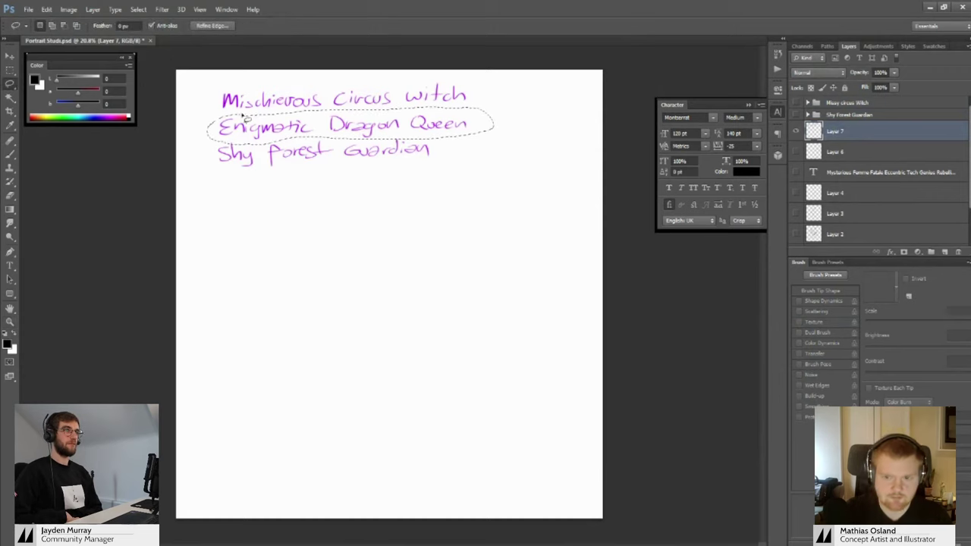
left_click(795, 131)
left_click(945, 251)
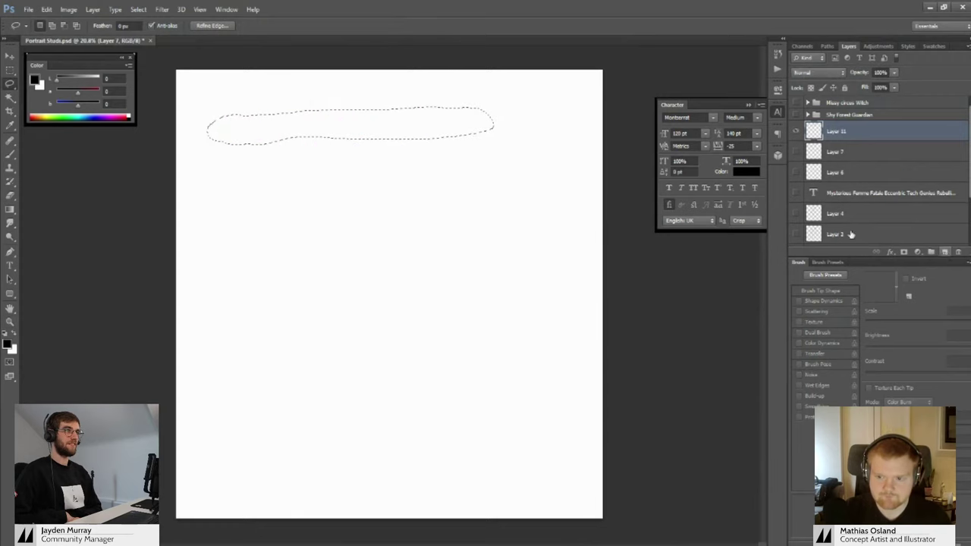
key("ctrl+v")
Desaturate the pasted title to grey and move it up near the upper-left corner of the canvas
key("ctrl+u")
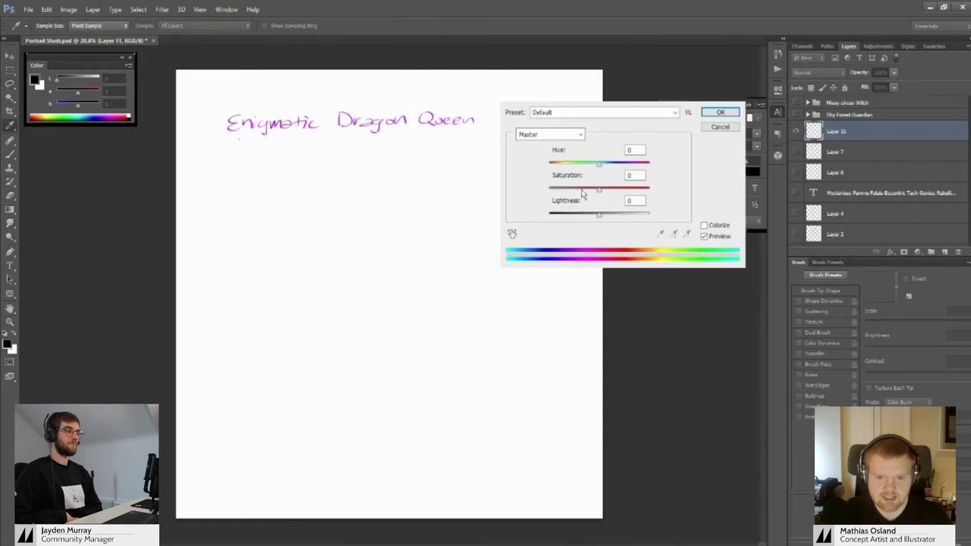
left_click_drag(581, 191, 509, 196)
left_click(720, 112)
key("v")
left_click_drag(421, 118, 438, 86)
key("ctrl+t")
left_click(511, 26)
Add a new layer above the title layer for the figure sketch and slightly enlarge the brush
left_click(945, 252)
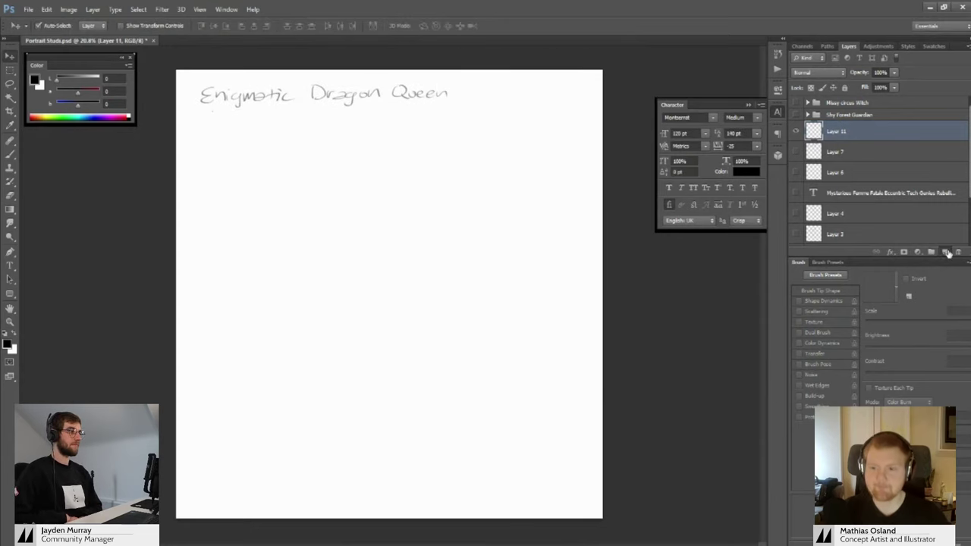
key("e")
key("z")
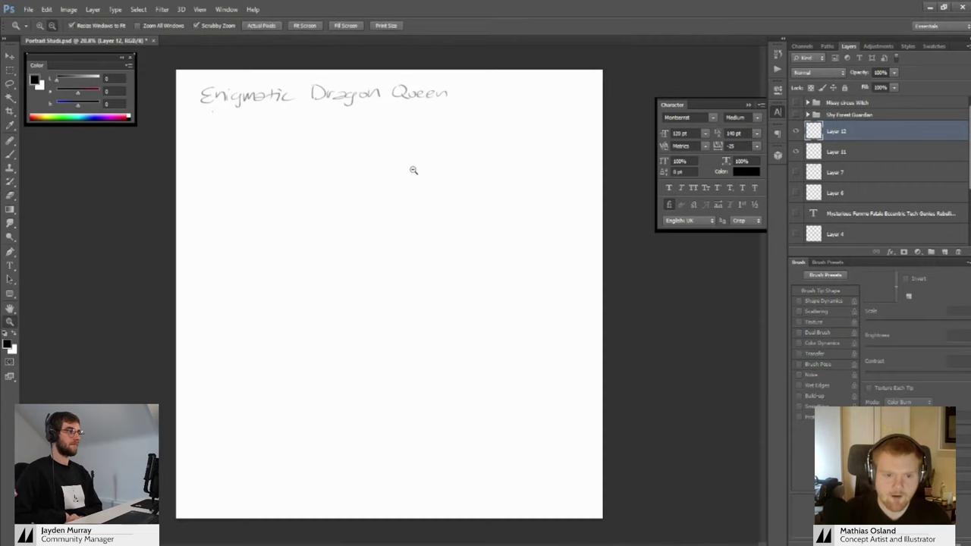
left_click_drag(414, 169, 421, 168)
key("b")
left_click_drag(414, 119, 402, 183)
key("ctrl+z")
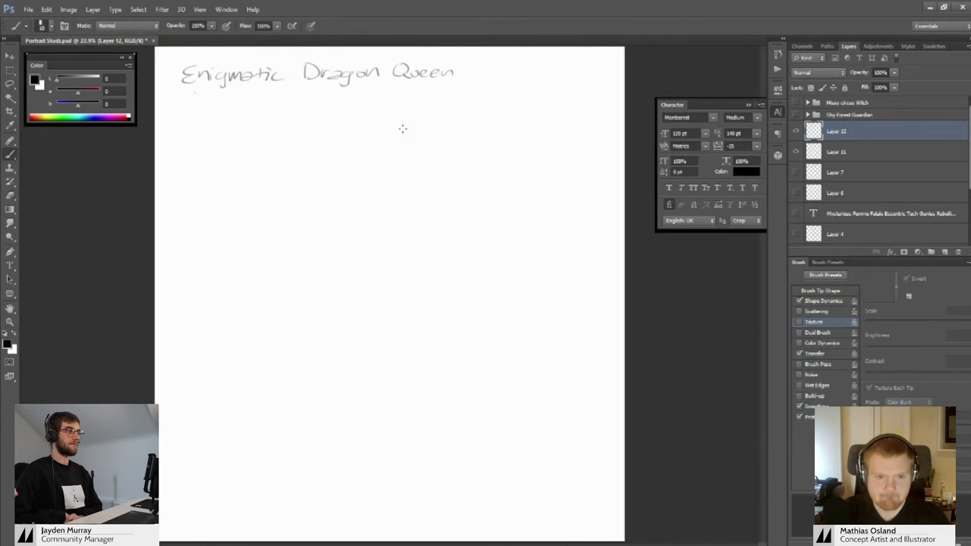
key("bracketright")
left_click_drag(402, 113, 388, 197)
key("ctrl+z")
key("ctrl+z")
mouse_move(405, 106)
left_mouse_down()
mouse_move(385, 208)
mouse_move(435, 216)
mouse_move(378, 237)
mouse_move(412, 213)
left_mouse_up()
key("ctrl+z")
key("ctrl+z")
mouse_move(382, 162)
left_mouse_down()
mouse_move(417, 200)
mouse_move(364, 301)
left_mouse_up()
key("ctrl+alt+z")
key("ctrl+alt+z")
key("ctrl+alt+z")
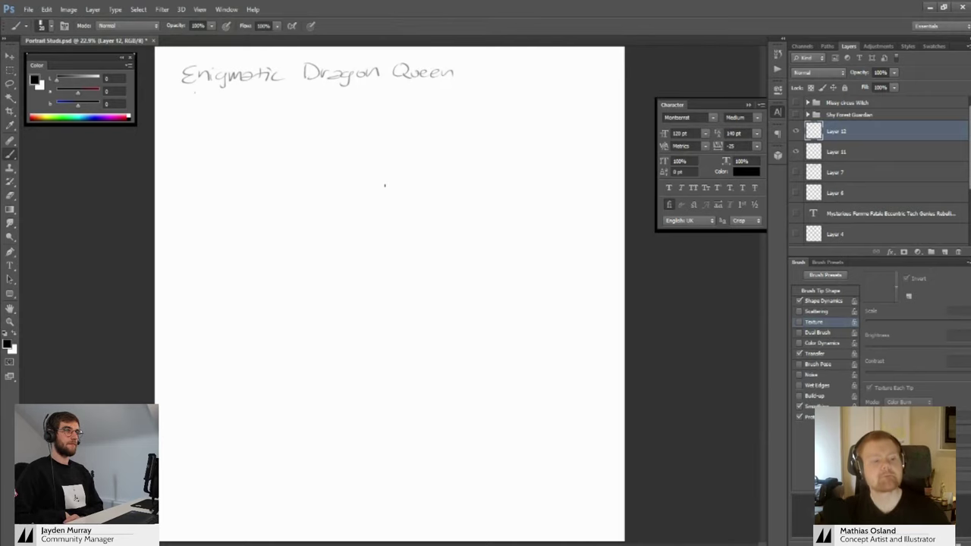
left_click_drag(399, 124, 395, 229)
key("ctrl+z")
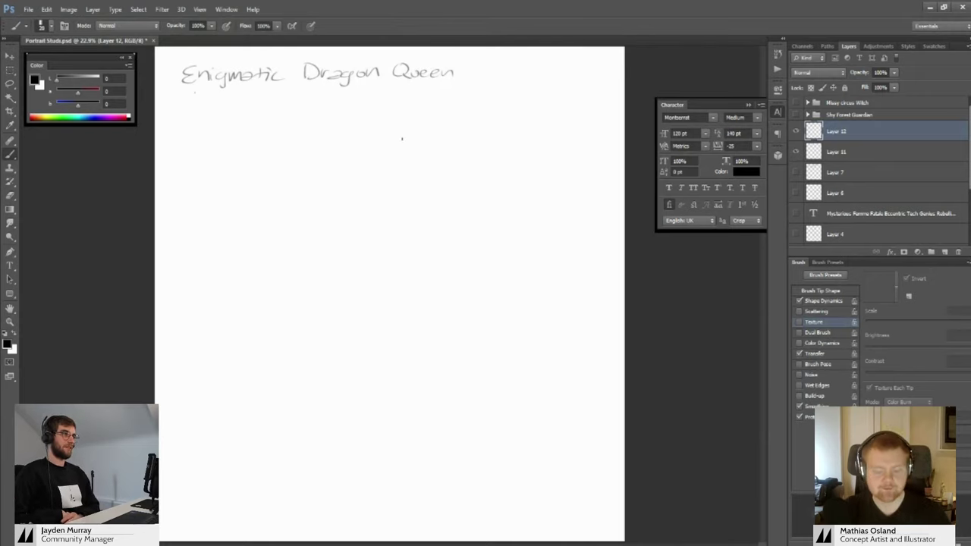
left_click_drag(386, 151, 387, 173)
key("ctrl+z")
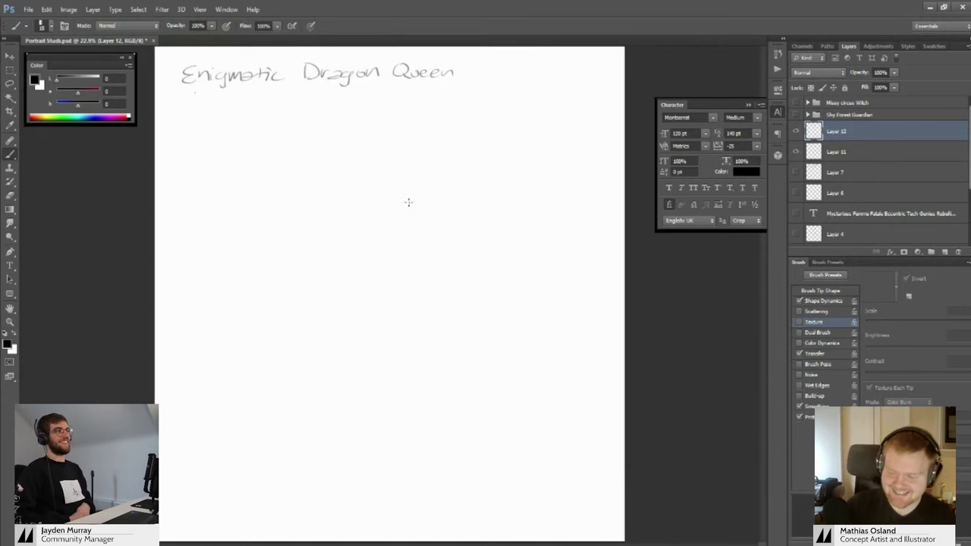
left_click_drag(414, 113, 408, 163)
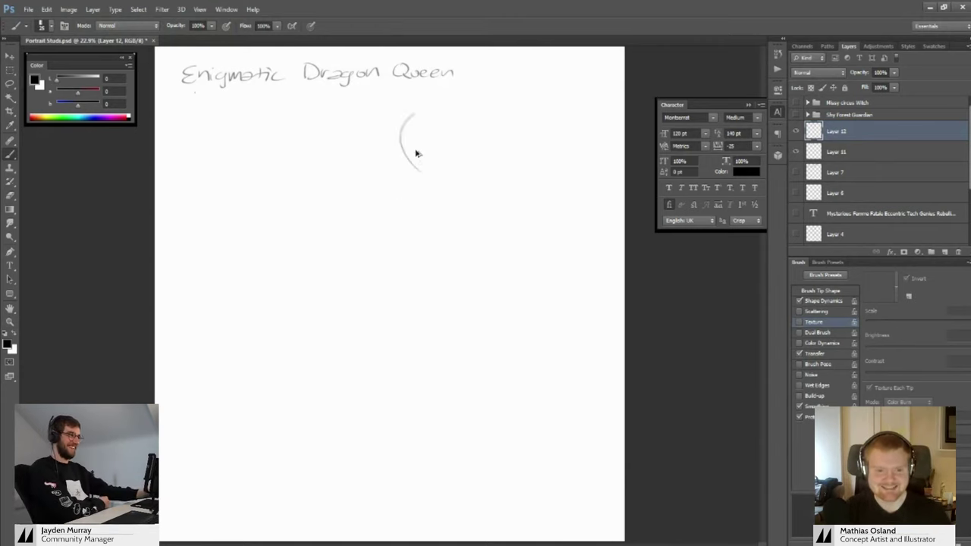
key("ctrl+z")
left_click_drag(414, 108, 410, 152)
key("ctrl+z")
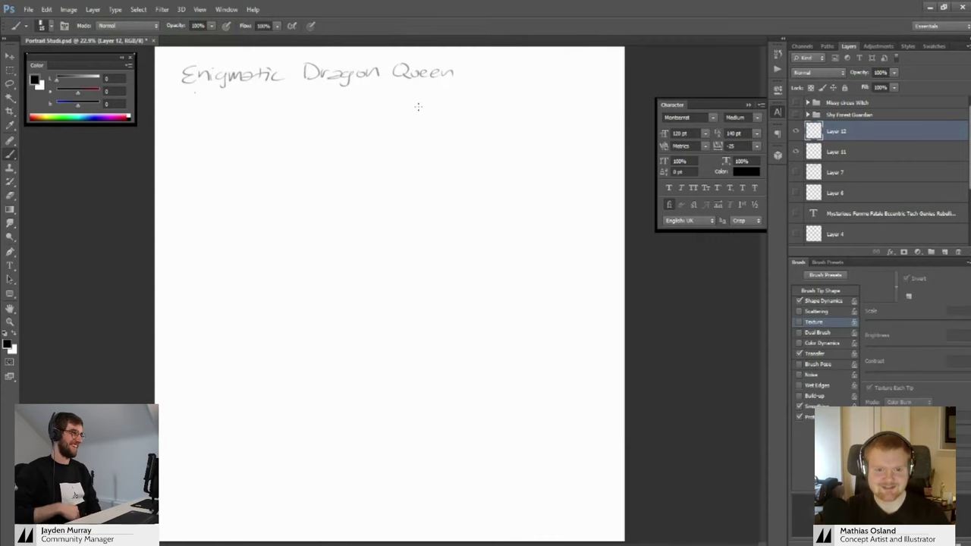
Sketch the queen's narrow rounded head outline just below the end of the title
left_click_drag(414, 110, 418, 152)
mouse_move(409, 114)
left_mouse_down()
mouse_move(449, 122)
mouse_move(442, 164)
mouse_move(416, 141)
mouse_move(434, 149)
mouse_move(431, 168)
left_mouse_up()
key("b")
key("ctrl+z")
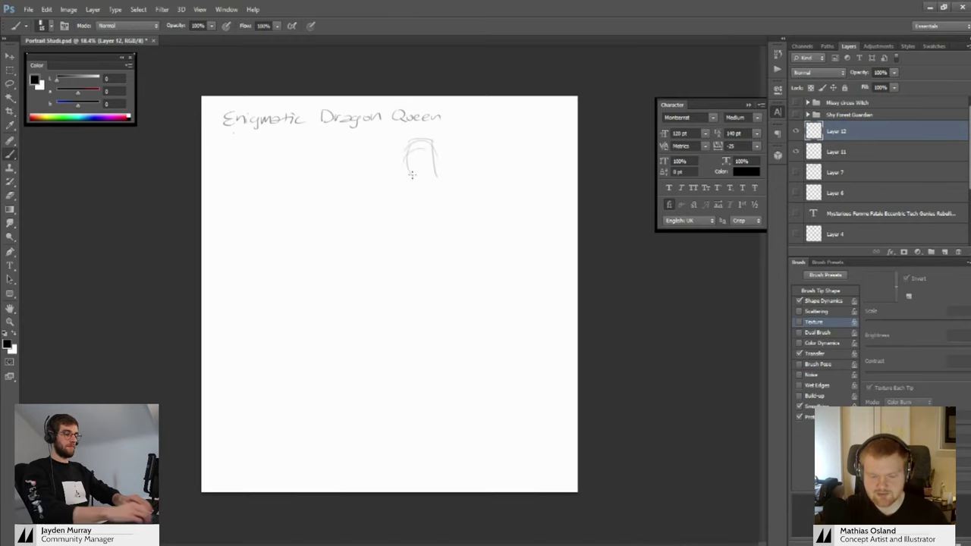
scroll(410, 167, "up", 1)
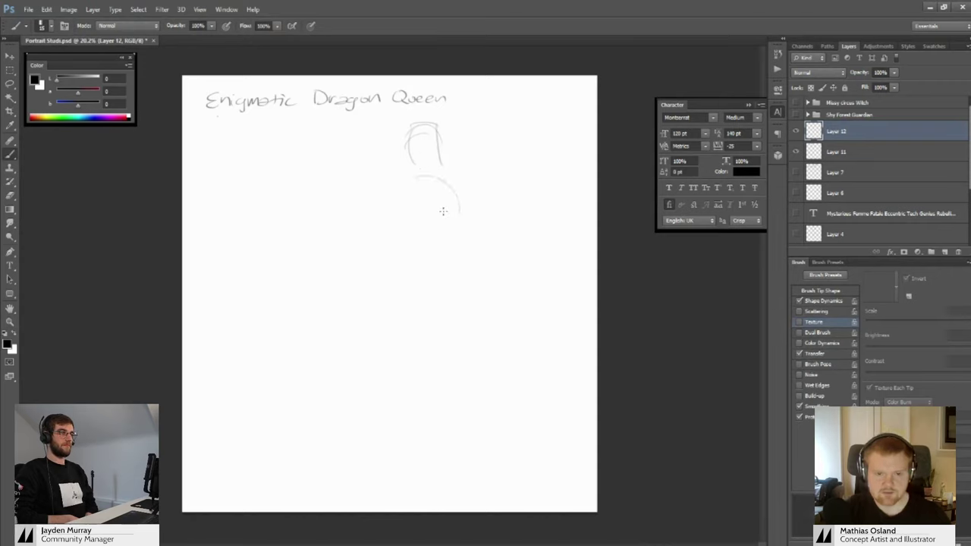
mouse_move(469, 194)
left_mouse_down()
mouse_move(429, 303)
mouse_move(428, 284)
left_mouse_up()
key("ctrl+z")
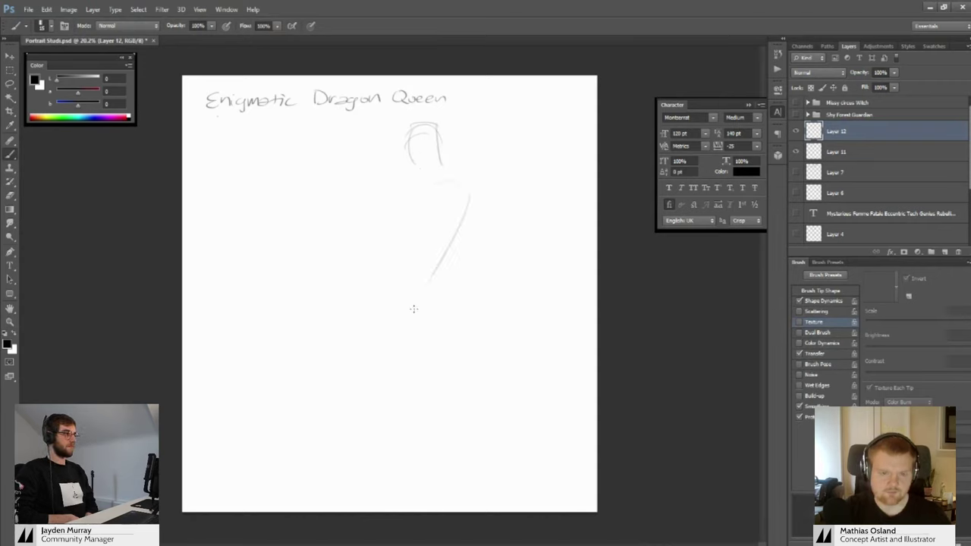
mouse_move(459, 185)
left_mouse_down()
mouse_move(418, 197)
mouse_move(437, 275)
left_mouse_up()
key("ctrl+z")
key("ctrl+z")
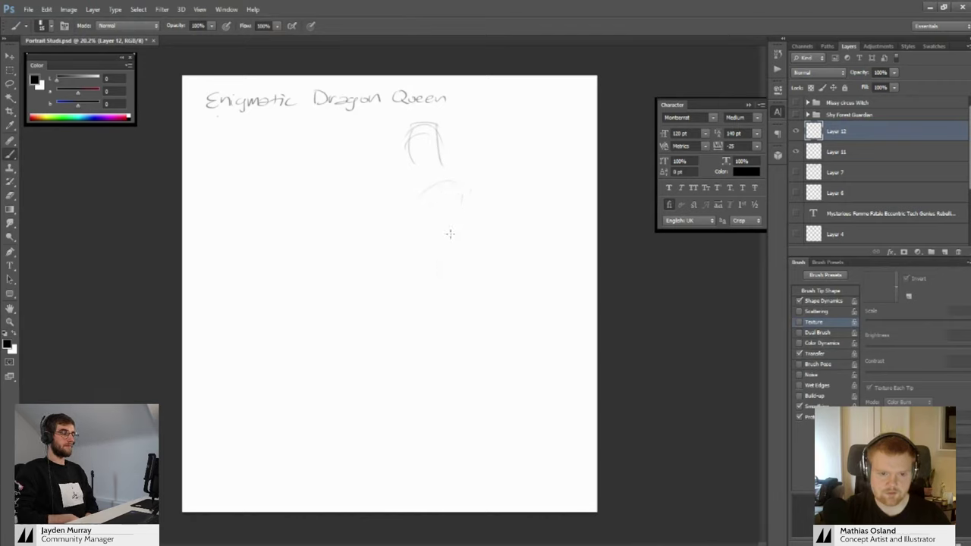
Sketch the sloping shoulder lines and the sides of the torso tapering toward the waist
left_click_drag(462, 207, 424, 300)
left_click_drag(419, 194, 381, 276)
key("ctrl+z")
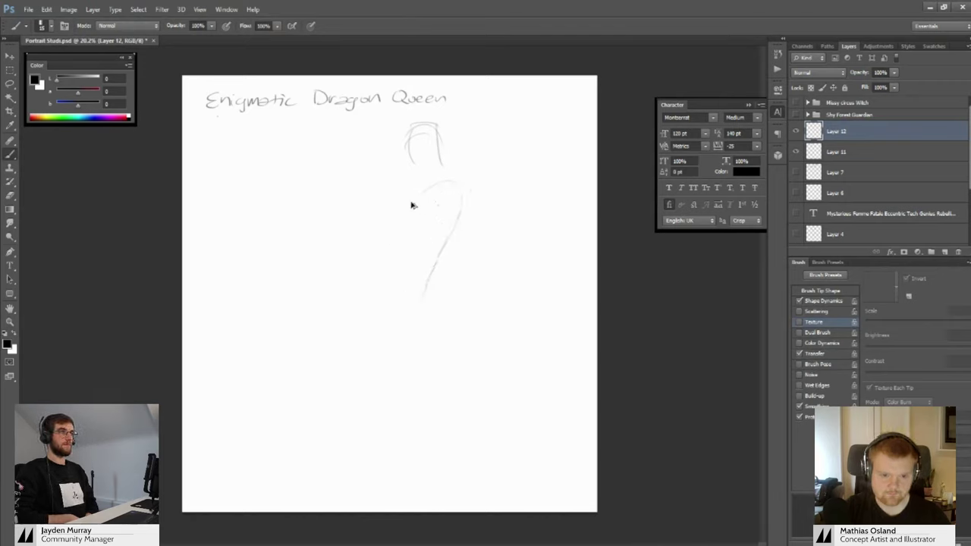
mouse_move(399, 150)
left_mouse_down()
mouse_move(368, 194)
mouse_move(373, 264)
left_mouse_up()
key("ctrl+z")
key("ctrl+z")
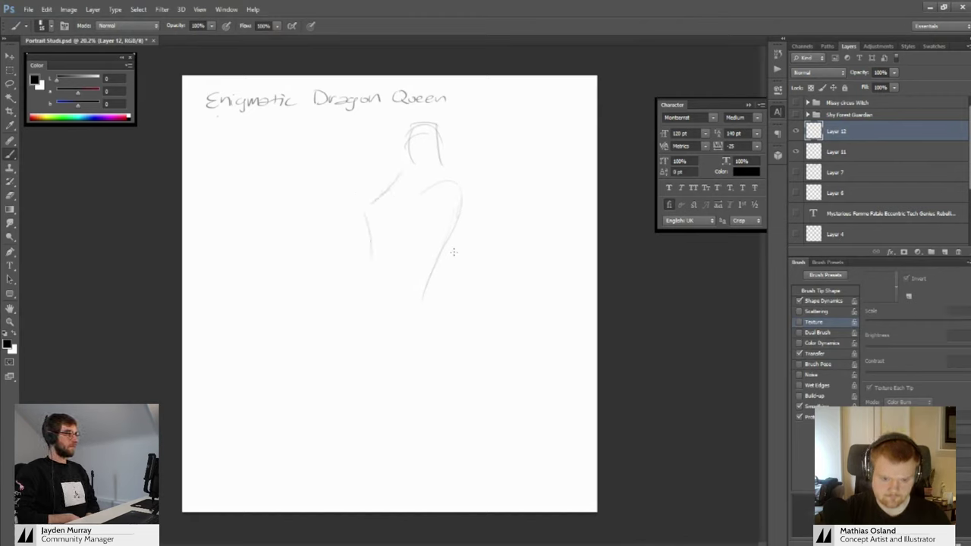
Sketch a second line along the torso's side and the long curved outlines of the gown from waist to lower legs
left_click_drag(456, 228, 456, 338)
key("ctrl+z")
left_click_drag(461, 190, 421, 322)
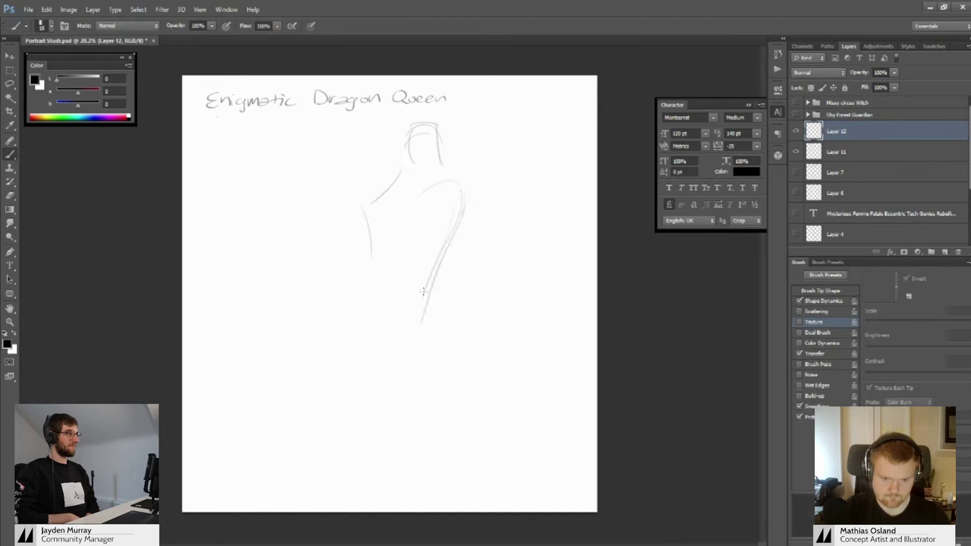
key("ctrl+z")
mouse_move(457, 180)
left_mouse_down()
mouse_move(424, 322)
mouse_move(371, 440)
left_mouse_up()
left_click_drag(441, 282, 459, 448)
key("ctrl+z")
left_click_drag(436, 307, 434, 444)
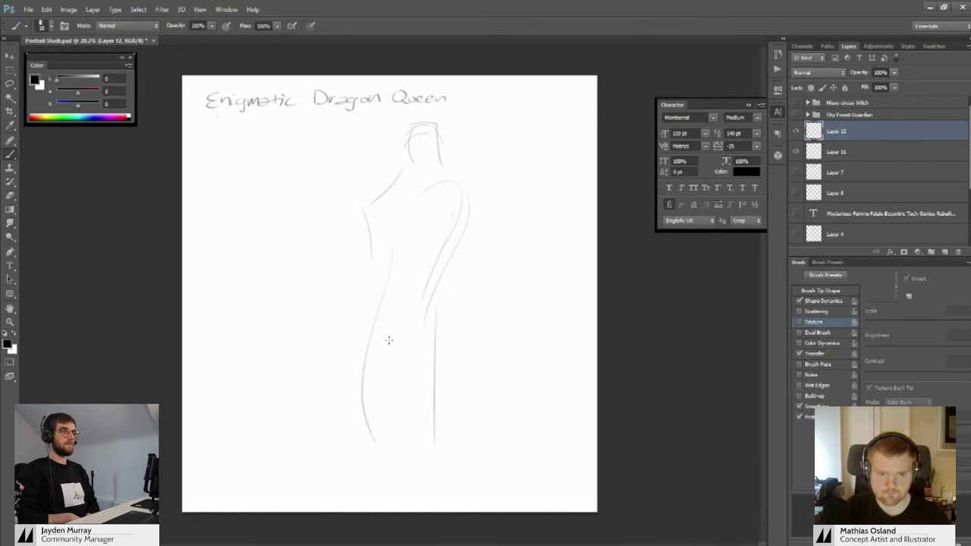
Scale the figure sketch down and move it back up under the title to free space below
key("ctrl+t")
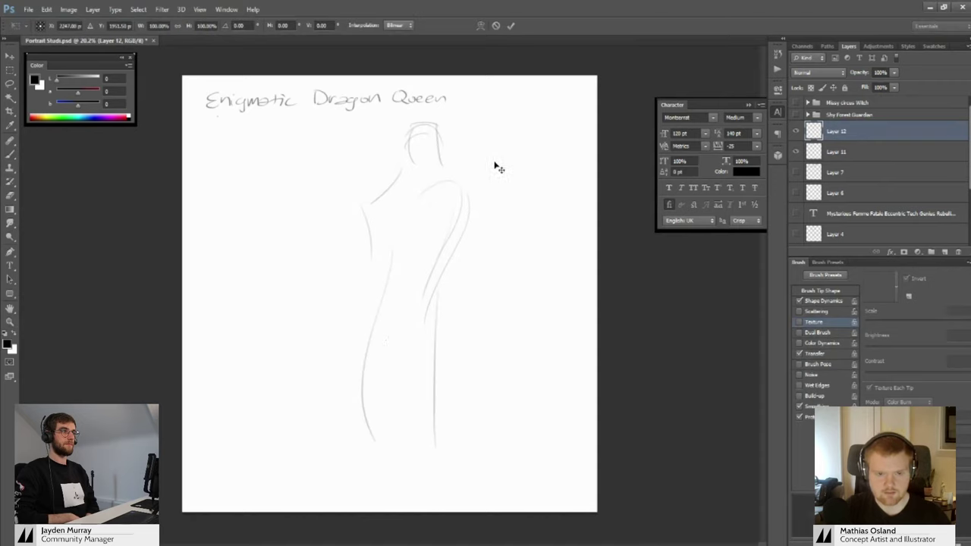
left_click_drag(476, 119, 454, 167)
left_click(512, 27)
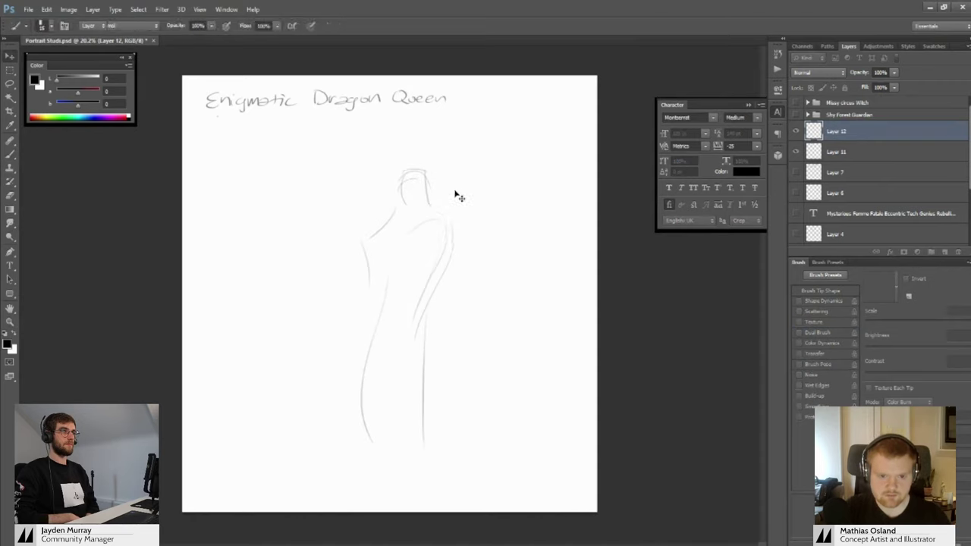
key("v")
left_click_drag(457, 207, 469, 165)
Strengthen the shoulder curve and sketch curved headdress lines beside and above the queen's head
key("b")
left_click_drag(412, 201, 451, 173)
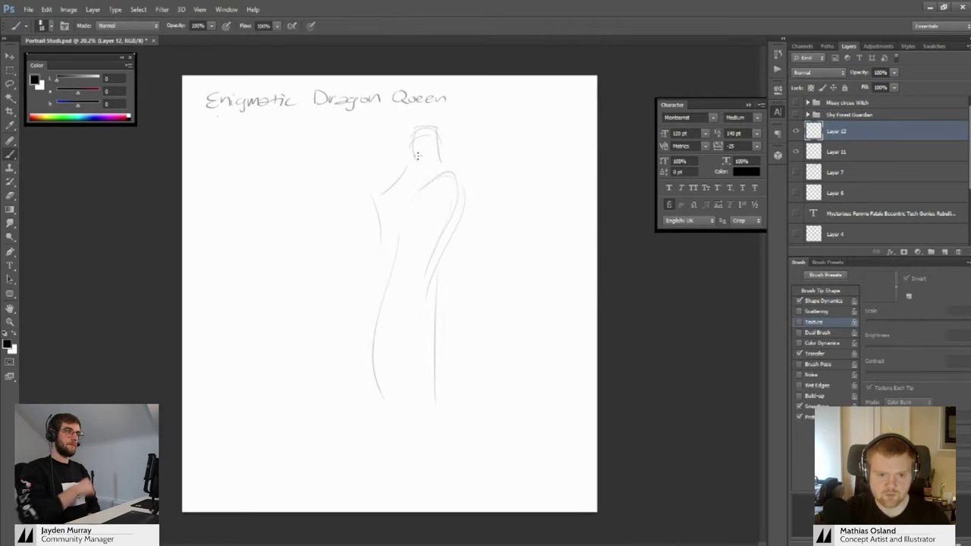
key("ctrl+z")
left_click_drag(411, 135, 407, 159)
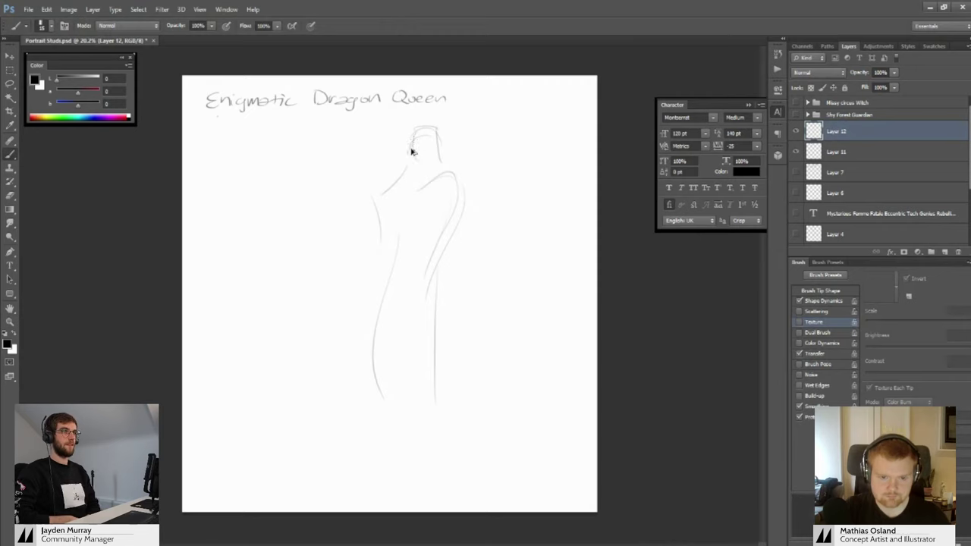
mouse_move(407, 148)
left_mouse_down()
mouse_move(424, 114)
mouse_move(438, 123)
mouse_move(407, 148)
mouse_move(397, 132)
mouse_move(426, 103)
left_mouse_up()
key("ctrl+z")
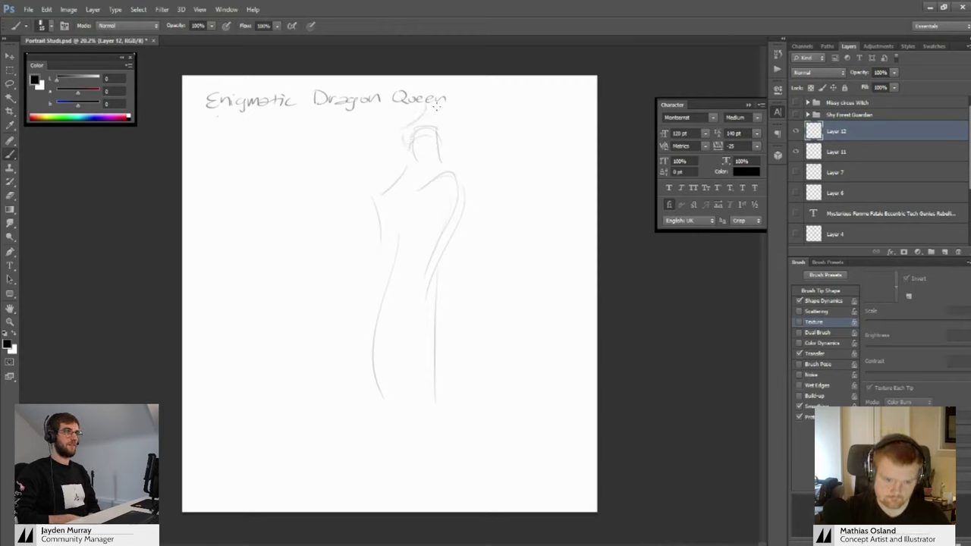
Erase the rounded shoulder curve and redraw it as a flatter line running outward from the neck
key("e")
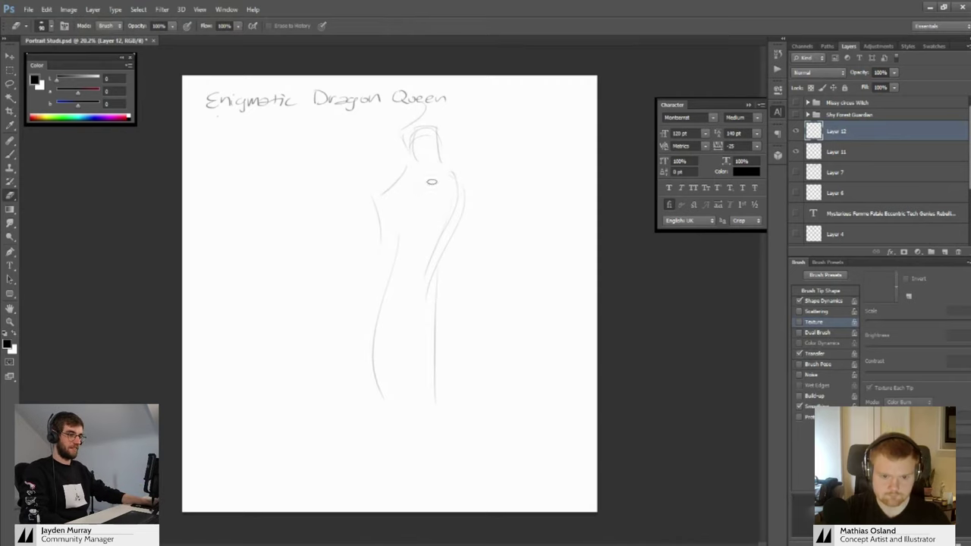
key("b")
mouse_move(442, 166)
left_mouse_down()
mouse_move(471, 172)
mouse_move(460, 227)
mouse_move(458, 341)
left_mouse_up()
key("ctrl+z")
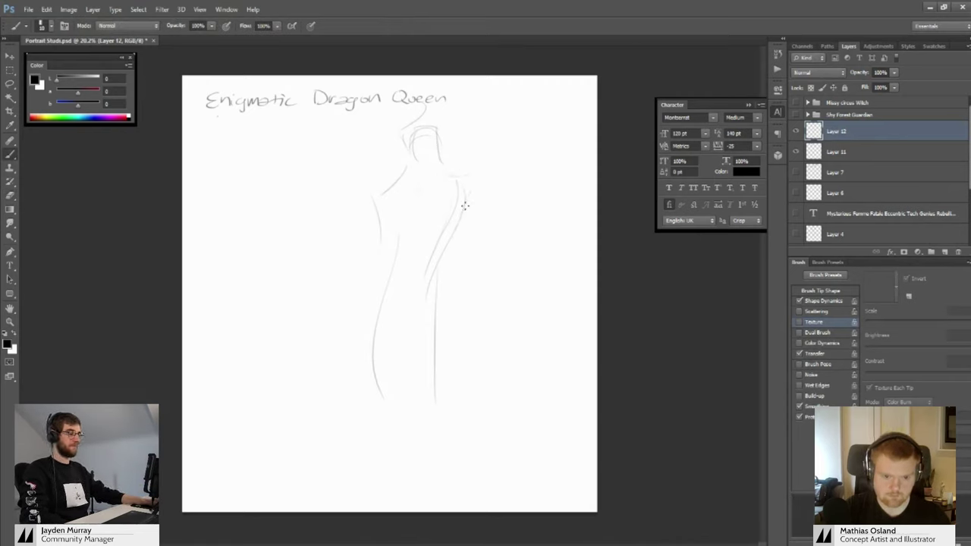
Extend both sides of the gown down to the lower canvas edge, flaring one side outward at the hem
left_click_drag(464, 206, 461, 327)
key("ctrl+z")
left_click_drag(391, 447, 407, 507)
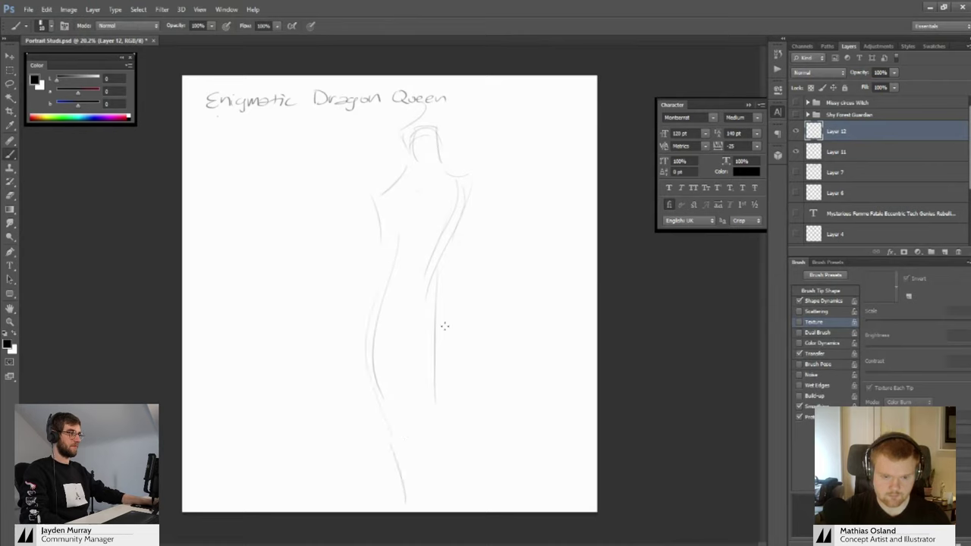
mouse_move(444, 341)
left_mouse_down()
mouse_move(484, 487)
mouse_move(476, 455)
mouse_move(500, 485)
left_mouse_up()
Scale the lengthened full-body sketch down so there is more room above the headdress
key("ctrl+t")
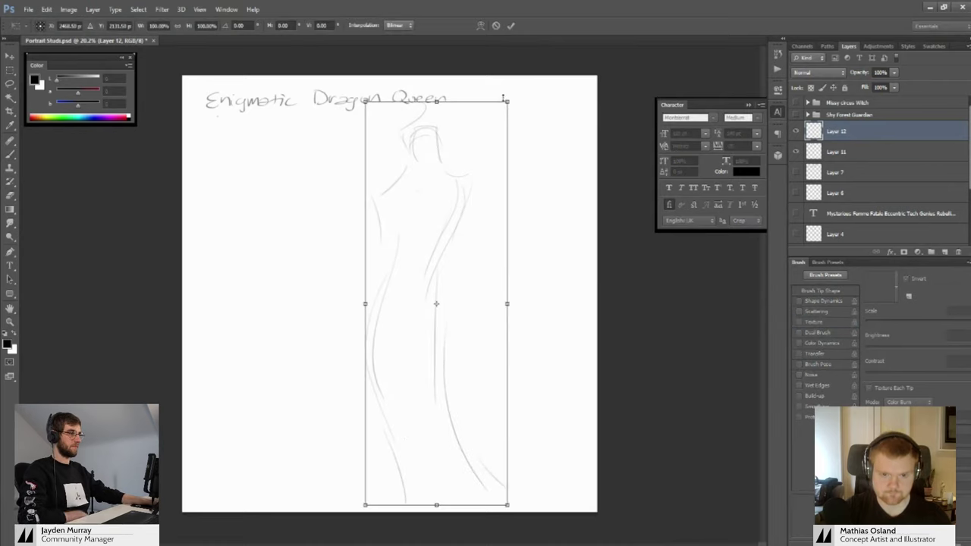
left_click_drag(507, 99, 486, 161)
left_click(511, 25)
key("v")
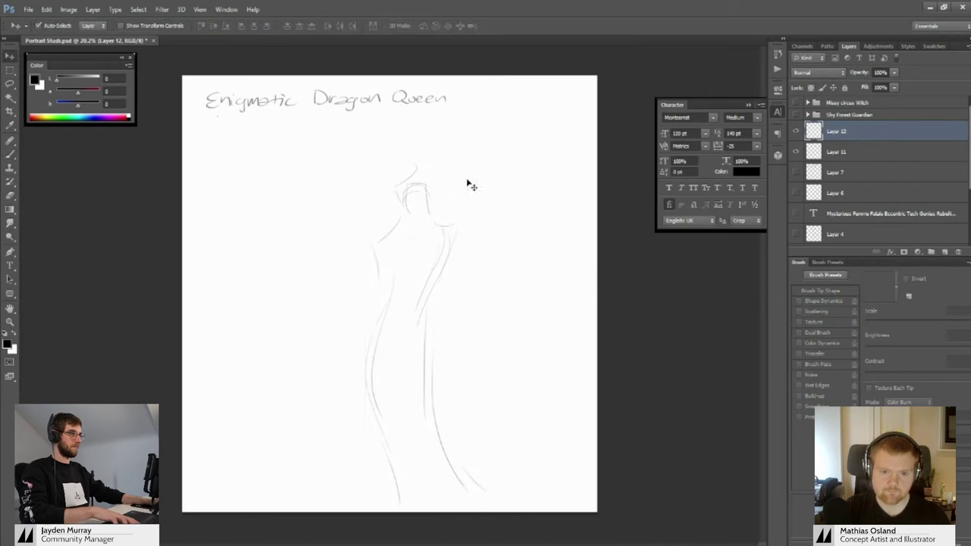
Move the full-body sketch up toward the title and extend the gown's hem with long lines trailing outward near the canvas bottom
left_click_drag(456, 204, 457, 157)
key("b")
left_click_drag(394, 449, 395, 472)
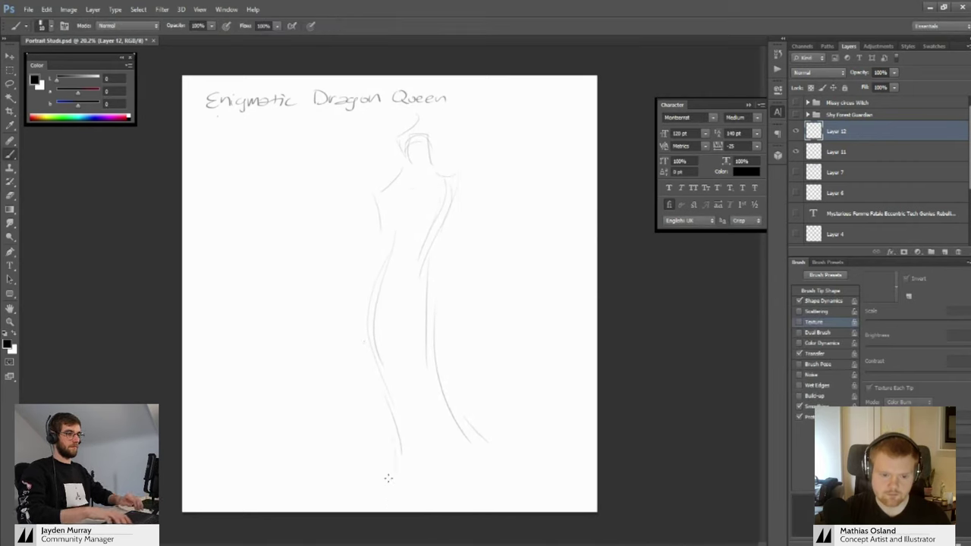
left_click_drag(405, 426, 442, 509)
left_click_drag(405, 429, 450, 496)
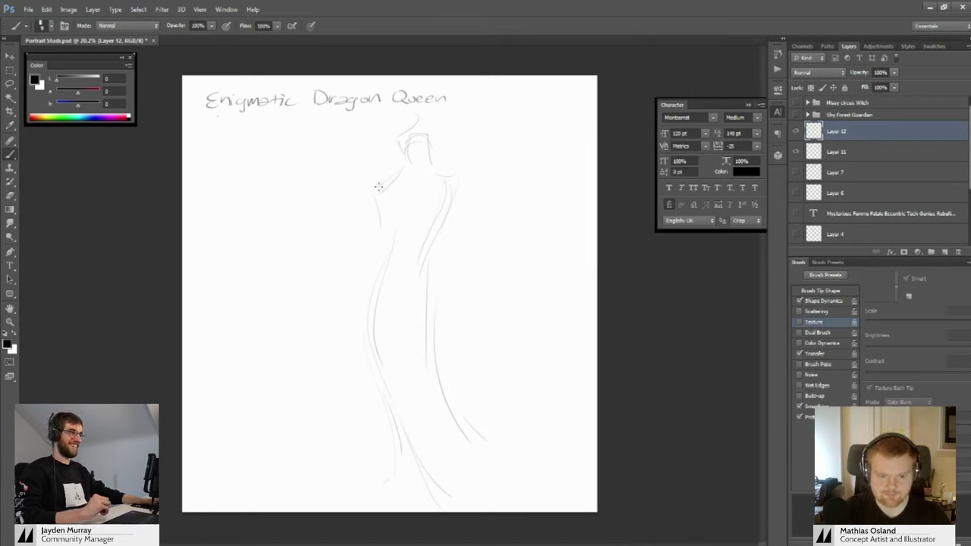
Erase and redraw the upper-arm line below the front shoulder and trim the shoulder line near the neck
key("e")
left_click_drag(374, 195, 365, 226)
key("b")
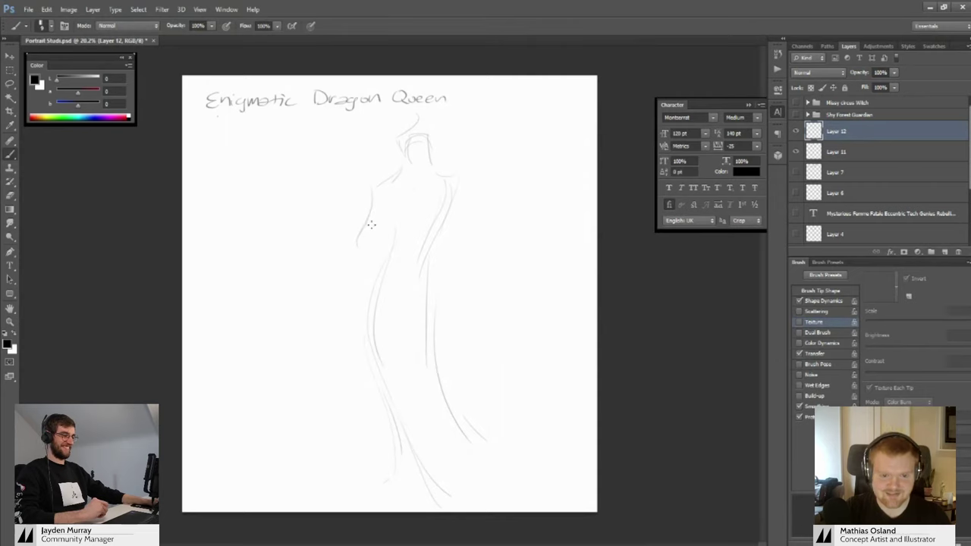
key("e")
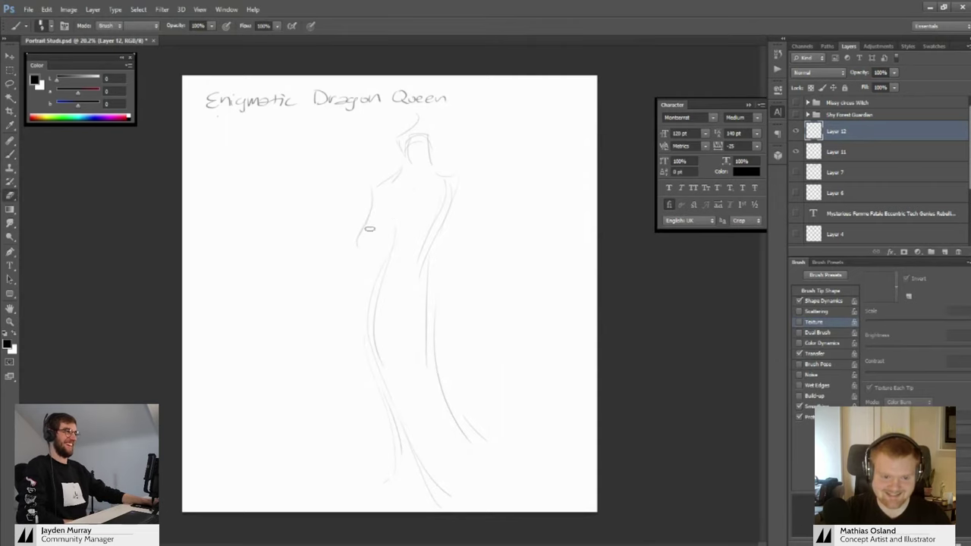
mouse_move(369, 227)
left_mouse_down()
mouse_move(376, 189)
mouse_move(373, 237)
left_mouse_up()
key("b")
key("e")
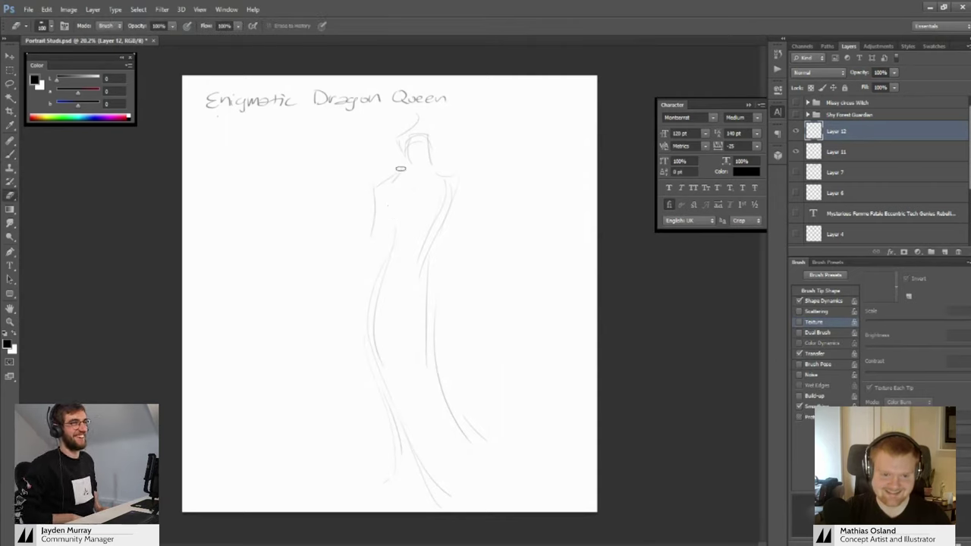
mouse_move(400, 168)
left_mouse_down()
mouse_move(374, 192)
mouse_move(396, 171)
left_mouse_up()
Rework the torso with a curved chest line and a darker back line running down to the waist
key("b")
left_click_drag(457, 179, 440, 289)
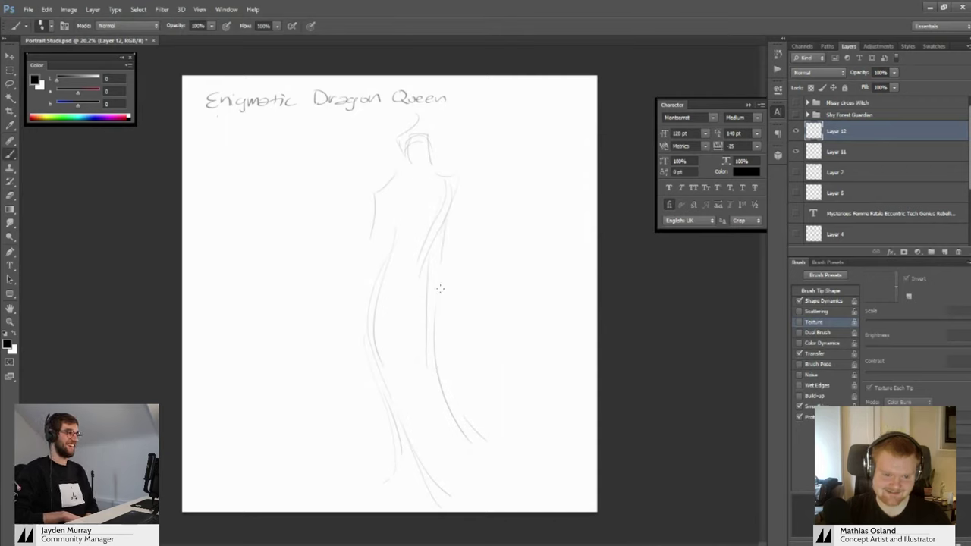
key("ctrl+z")
left_click_drag(454, 179, 411, 284)
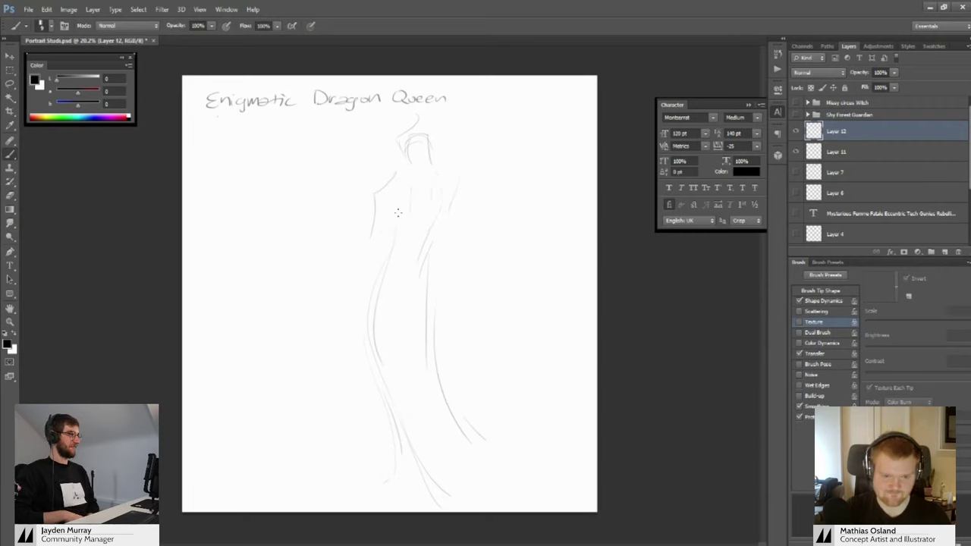
left_click_drag(402, 191, 397, 219)
key("ctrl+z")
left_click_drag(445, 189, 419, 258)
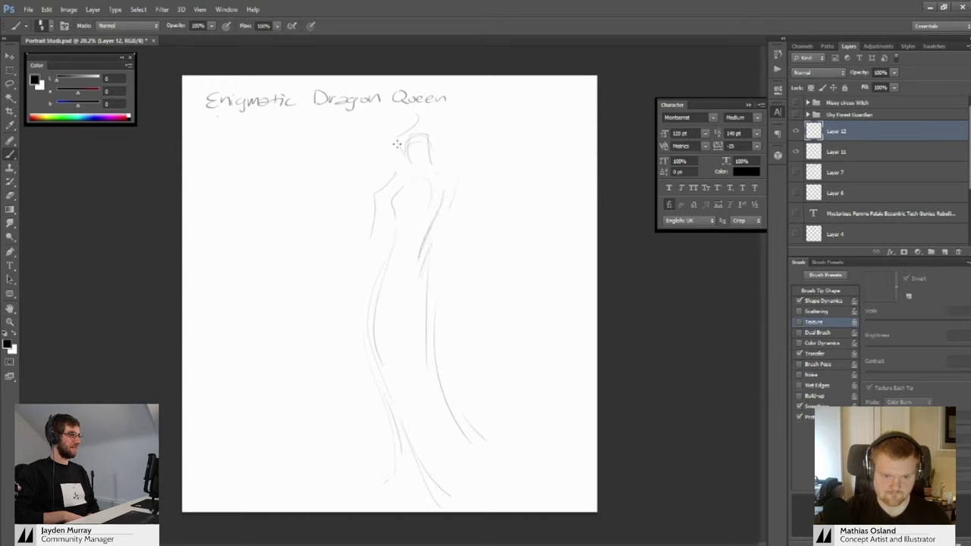
Sketch a headdress line sweeping back above the head and scale the whole figure down slightly
left_click_drag(445, 118, 453, 108)
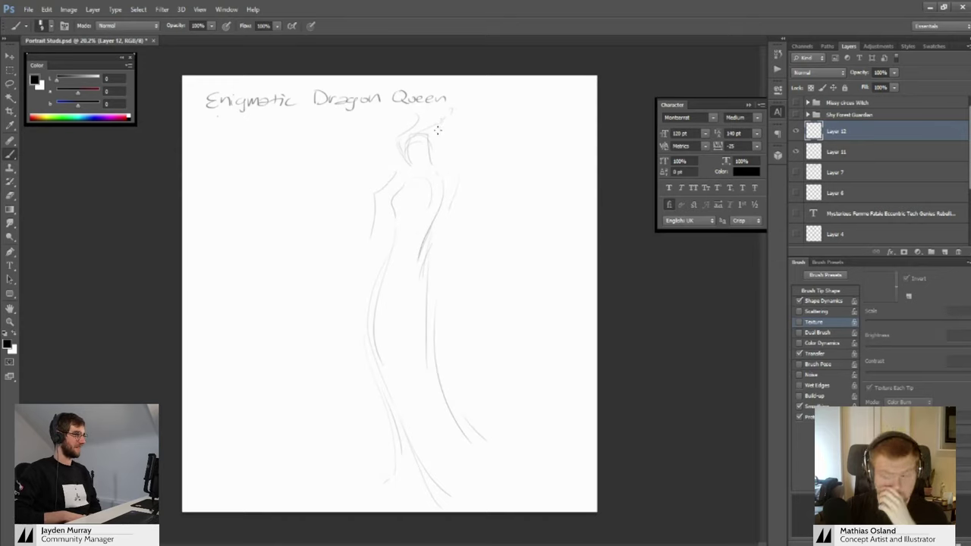
key("ctrl+t")
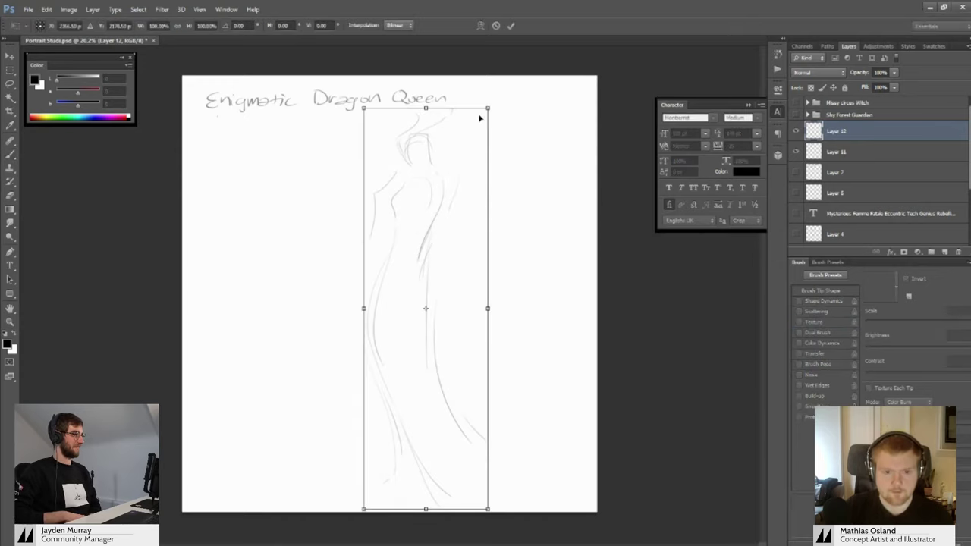
left_click_drag(485, 110, 481, 130)
left_click(511, 25)
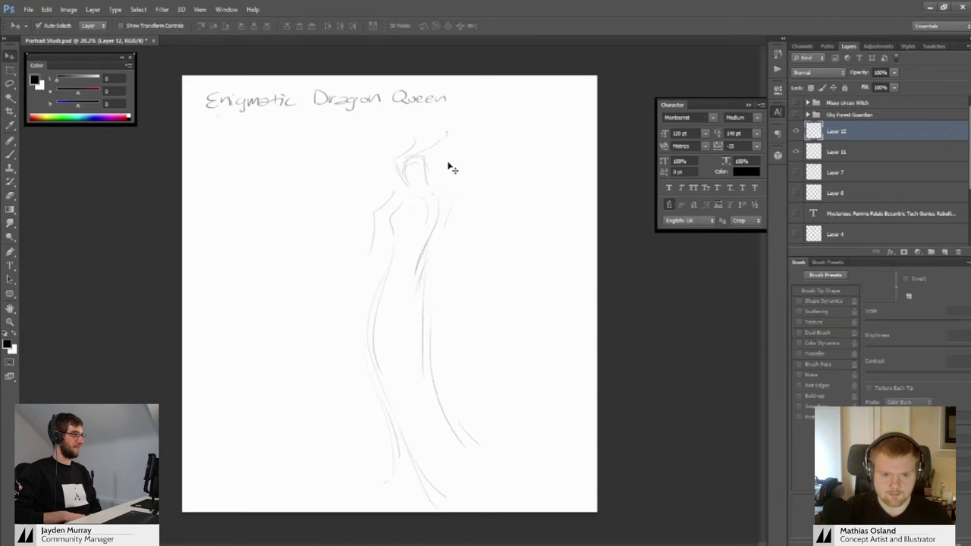
Strengthen the swept-back headdress lines and sketch the queen's face profile and jaw
key("b")
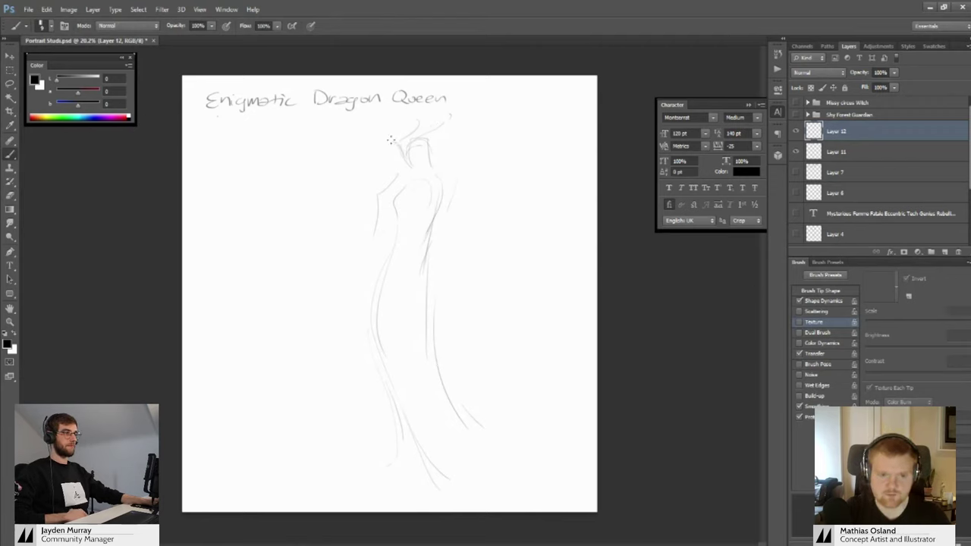
left_click_drag(417, 127, 449, 112)
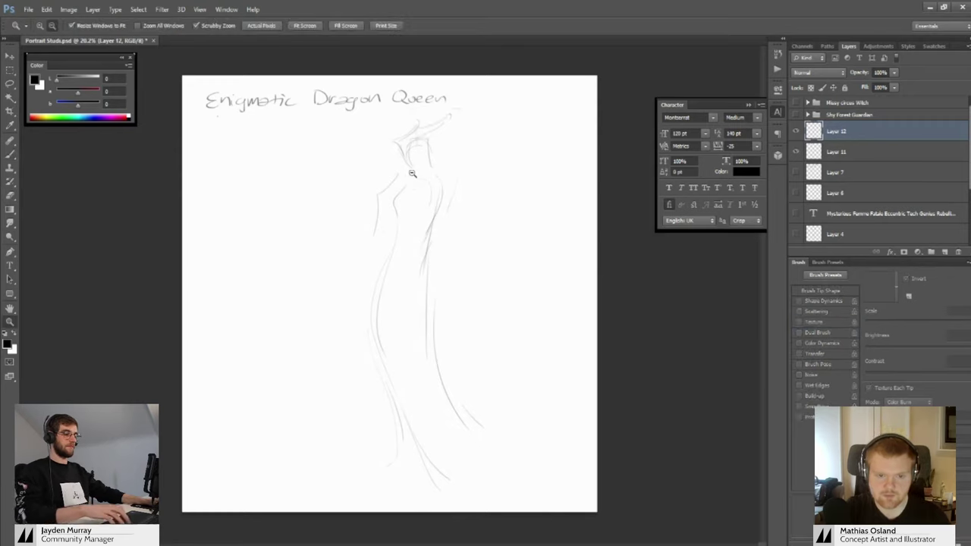
scroll(401, 167, "up", 1)
key("e")
key("b")
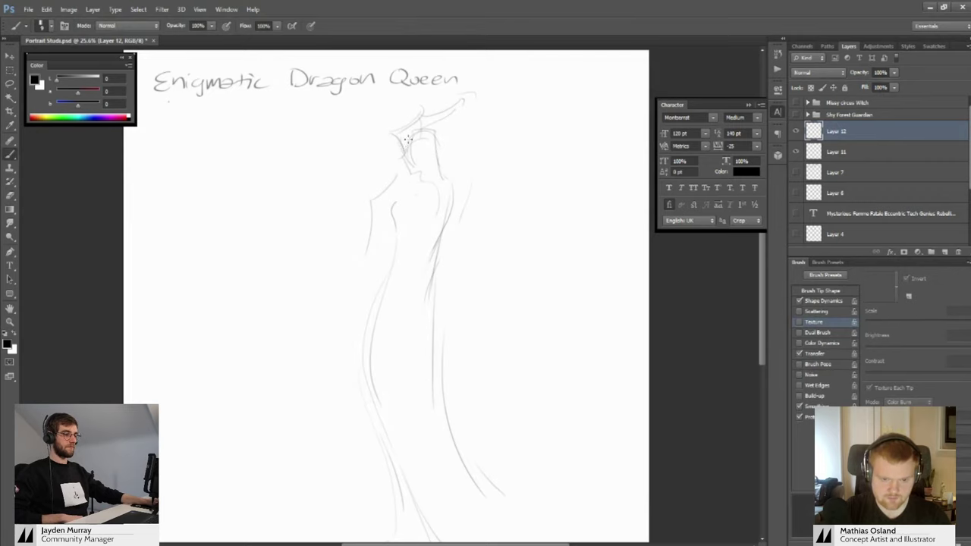
left_click_drag(417, 141, 418, 148)
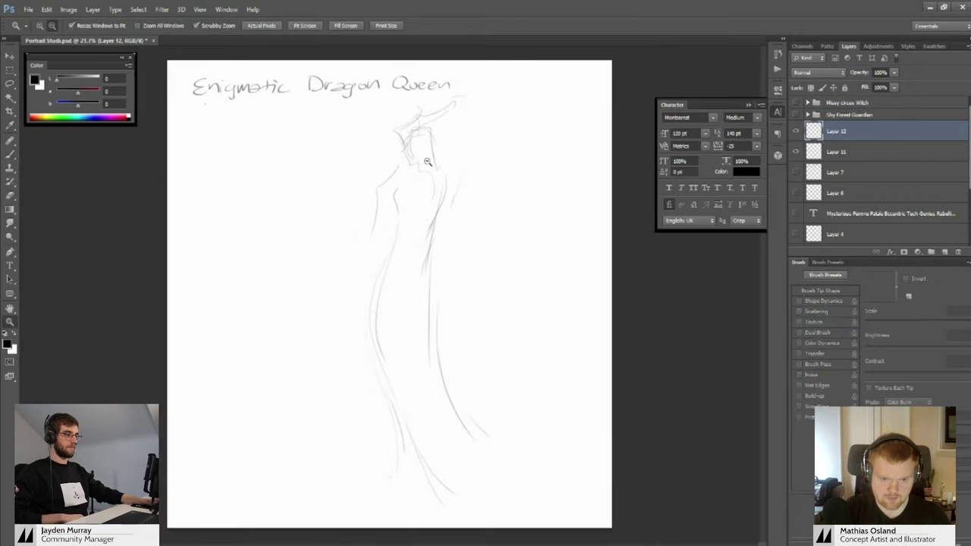
mouse_move(438, 104)
left_mouse_down()
mouse_move(383, 113)
mouse_move(367, 235)
mouse_move(478, 195)
mouse_move(427, 94)
left_mouse_up()
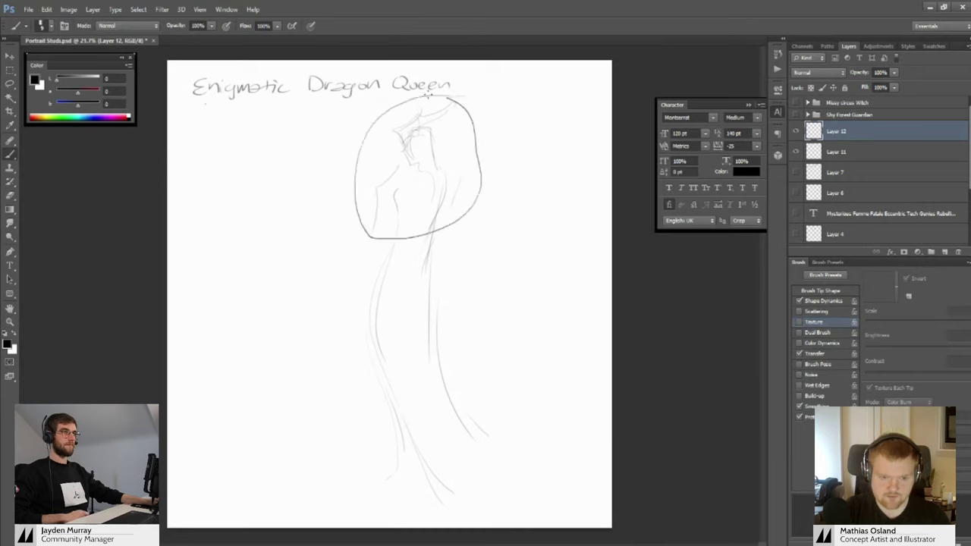
key("ctrl+z")
mouse_move(459, 448)
left_mouse_down()
mouse_move(371, 453)
mouse_move(387, 516)
mouse_move(509, 493)
mouse_move(511, 435)
mouse_move(408, 440)
left_mouse_up()
key("ctrl+z")
mouse_move(402, 213)
left_mouse_down()
mouse_move(360, 325)
mouse_move(404, 430)
mouse_move(472, 346)
mouse_move(458, 240)
mouse_move(384, 220)
mouse_move(340, 336)
mouse_move(430, 439)
mouse_move(507, 299)
mouse_move(406, 211)
left_mouse_up()
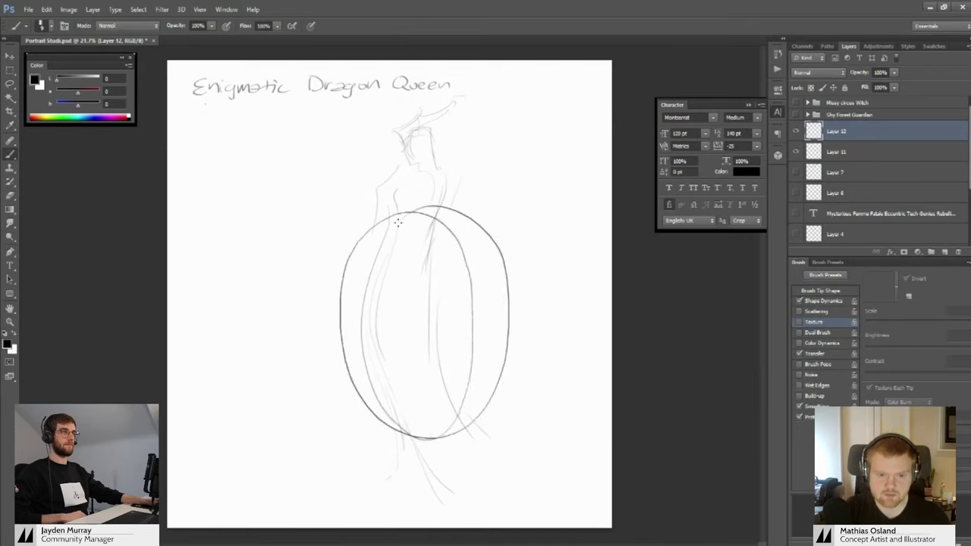
key("ctrl+z")
key("ctrl+z")
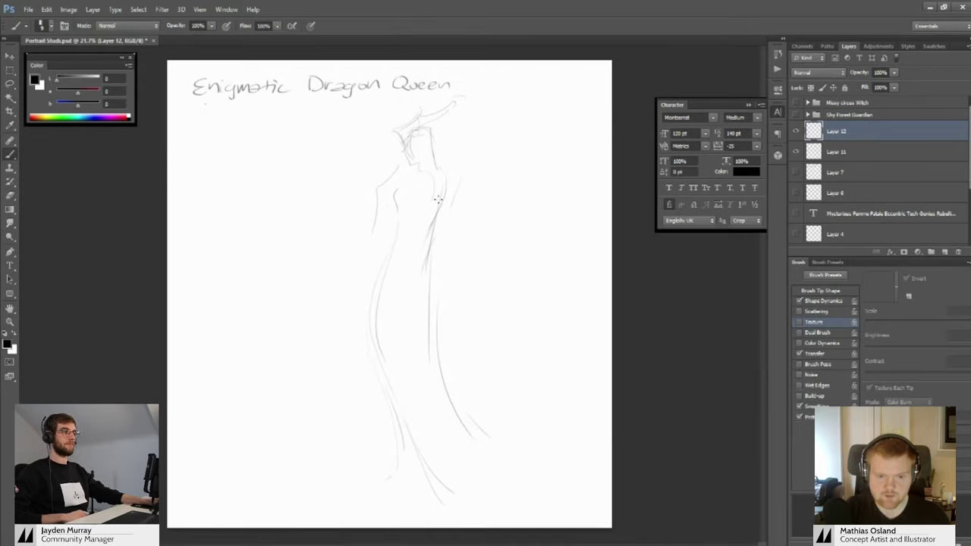
key("ctrl+z")
Sketch a long draped line falling from the back shoulder past the waist and darken the neck line under the chin
left_click_drag(442, 200, 430, 360)
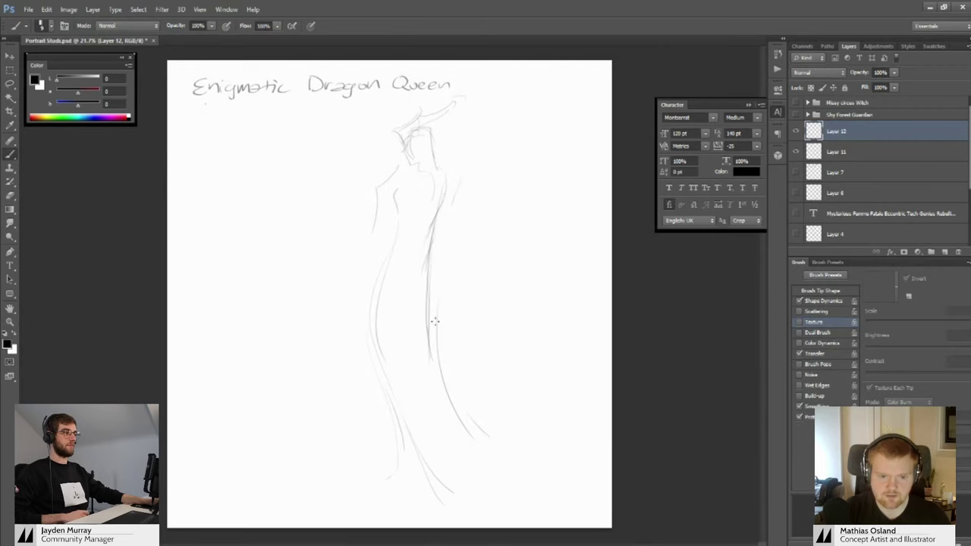
key("ctrl+z")
left_click_drag(444, 194, 452, 337)
key("ctrl+z")
left_click_drag(446, 201, 440, 303)
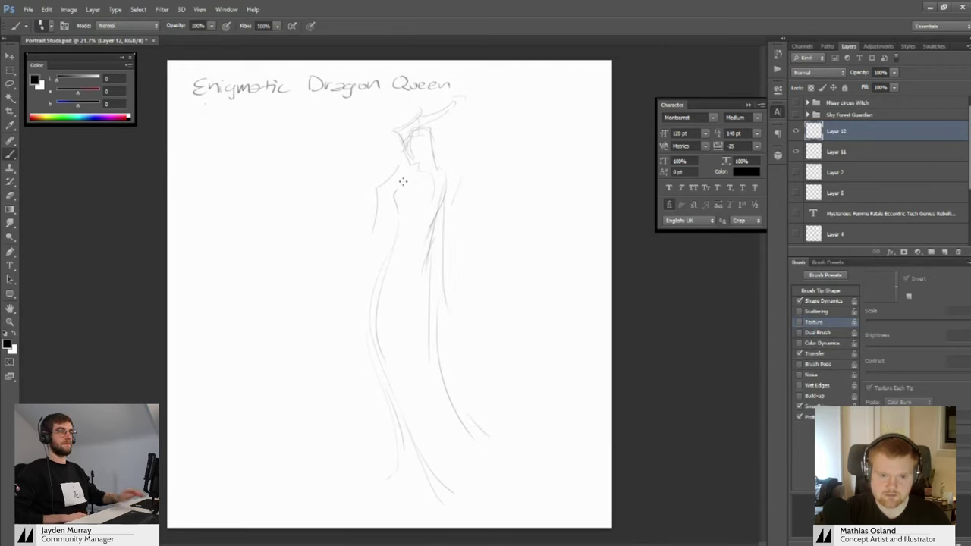
left_click_drag(418, 162, 418, 176)
mouse_move(396, 226)
left_mouse_down()
mouse_move(351, 314)
mouse_move(452, 257)
left_mouse_up()
key("ctrl+z")
mouse_move(368, 254)
left_mouse_down()
mouse_move(436, 441)
mouse_move(434, 184)
left_mouse_up()
key("ctrl+z")
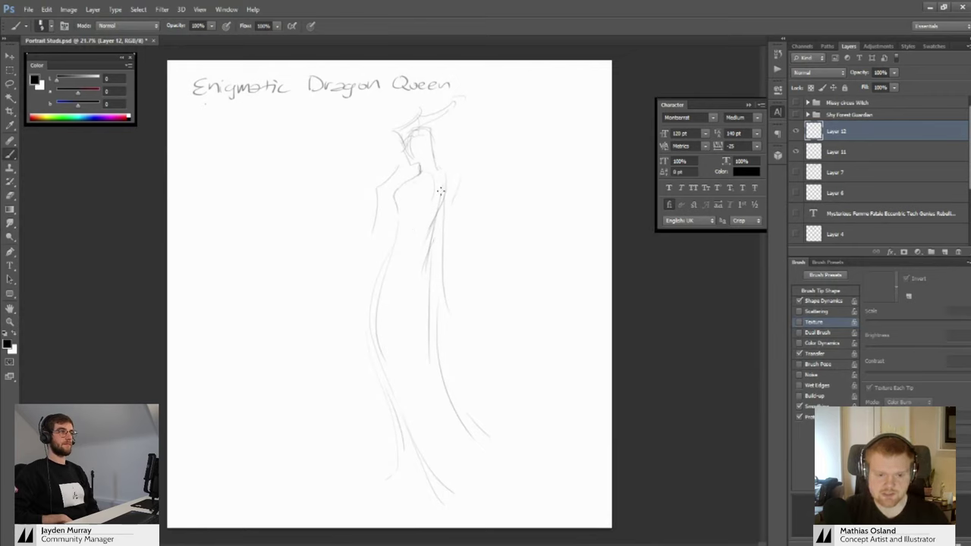
Sketch long sleeve lines hanging from both arms down beside the hips
mouse_move(452, 304)
left_mouse_down()
mouse_move(459, 240)
mouse_move(448, 219)
left_mouse_up()
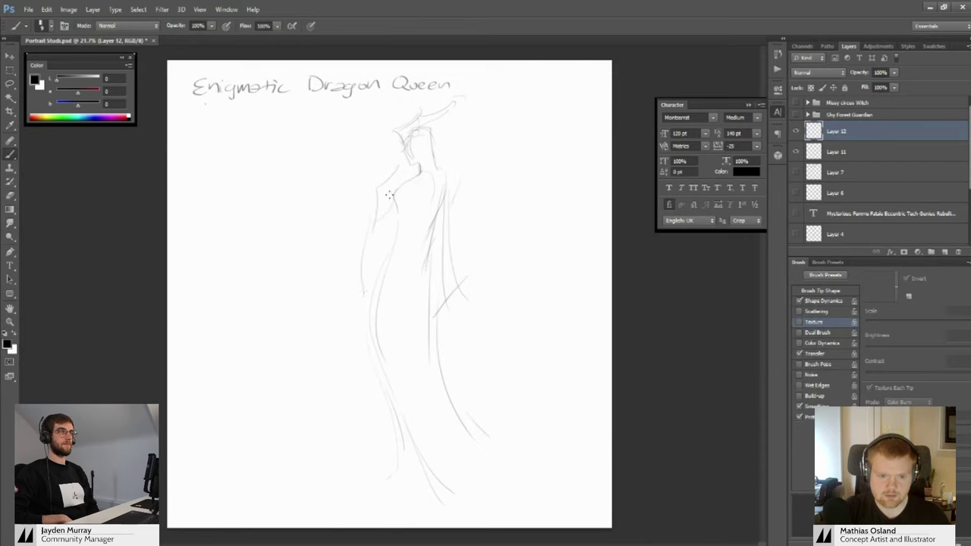
left_click_drag(379, 232, 368, 298)
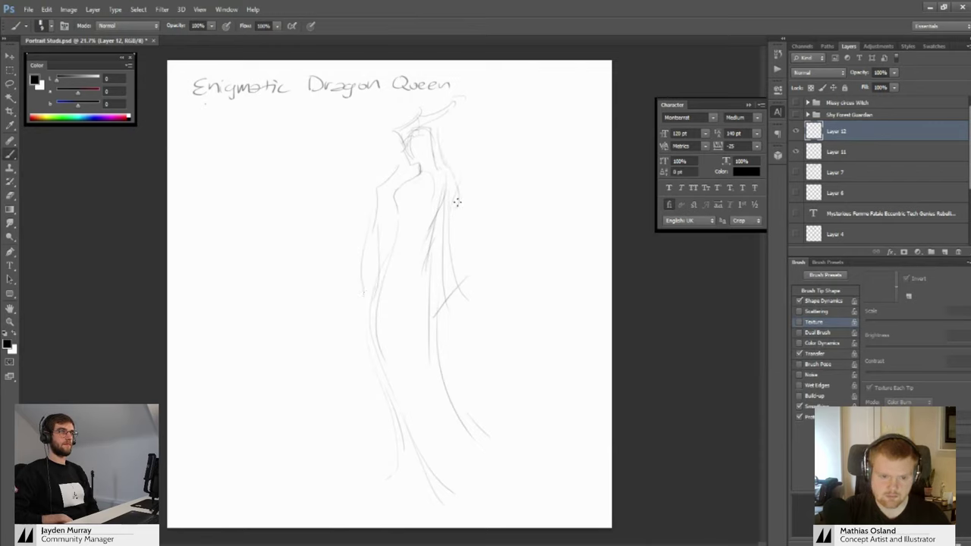
Mark the queen's closed eye on the face and add further horn-like lines sweeping back from the headdress
left_click_drag(397, 133, 426, 179)
key("b")
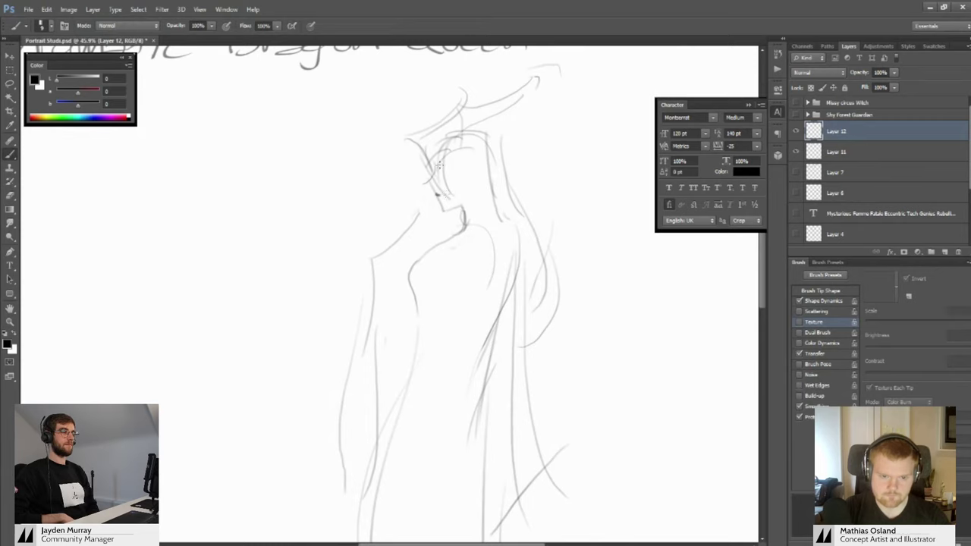
left_click_drag(444, 161, 455, 157)
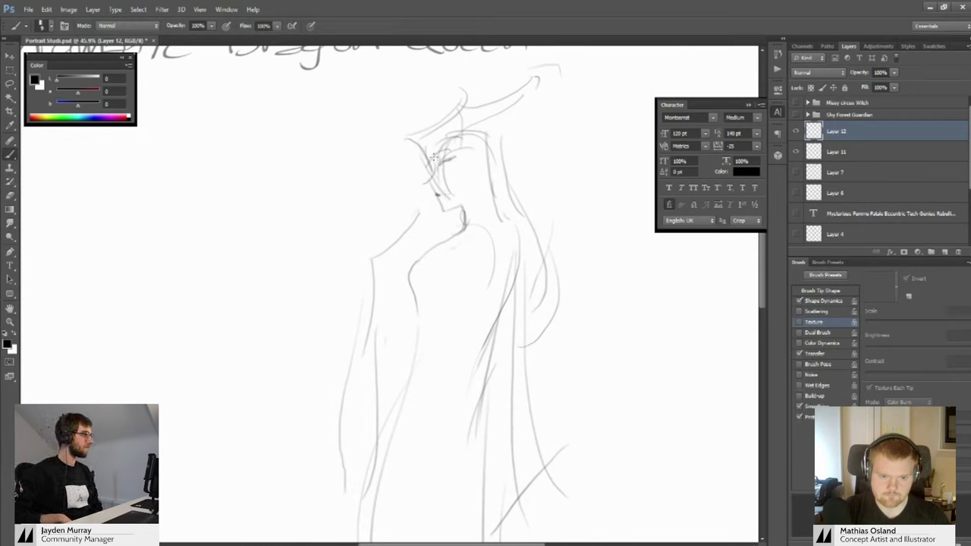
key("ctrl+minus")
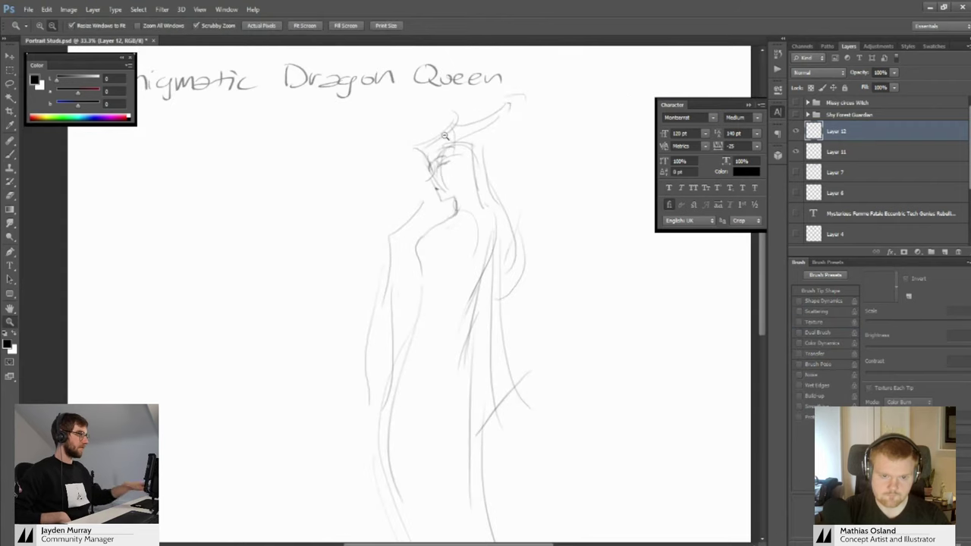
left_click_drag(441, 122, 505, 100)
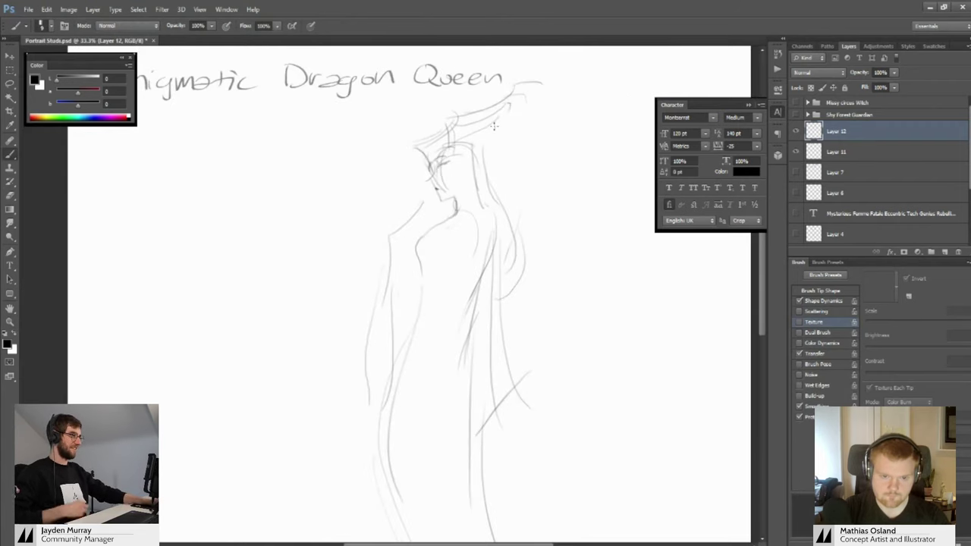
Erase the overlapping line between the back shoulder and the sleeve, and sketch a looping strand of hair behind the shoulder
left_click_drag(485, 195, 427, 202)
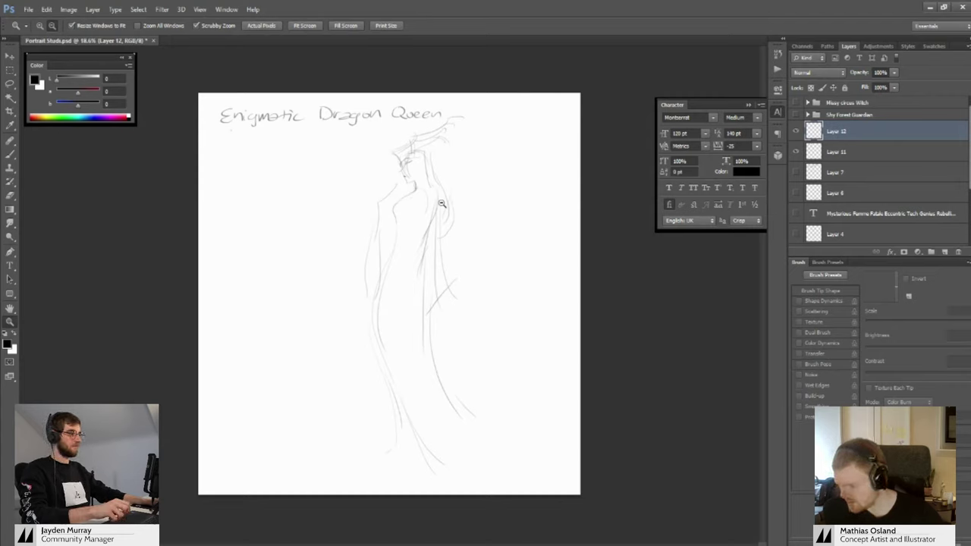
left_click_drag(419, 126, 453, 163)
left_click_drag(468, 255, 443, 127)
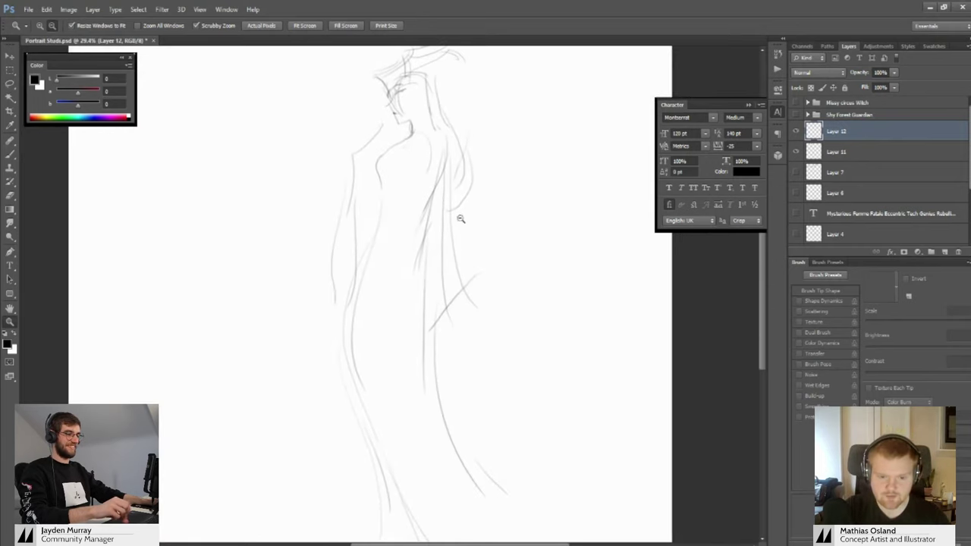
key("e")
mouse_move(467, 199)
left_mouse_down()
mouse_move(479, 336)
mouse_move(443, 306)
left_mouse_up()
scroll(444, 305, "down", 2)
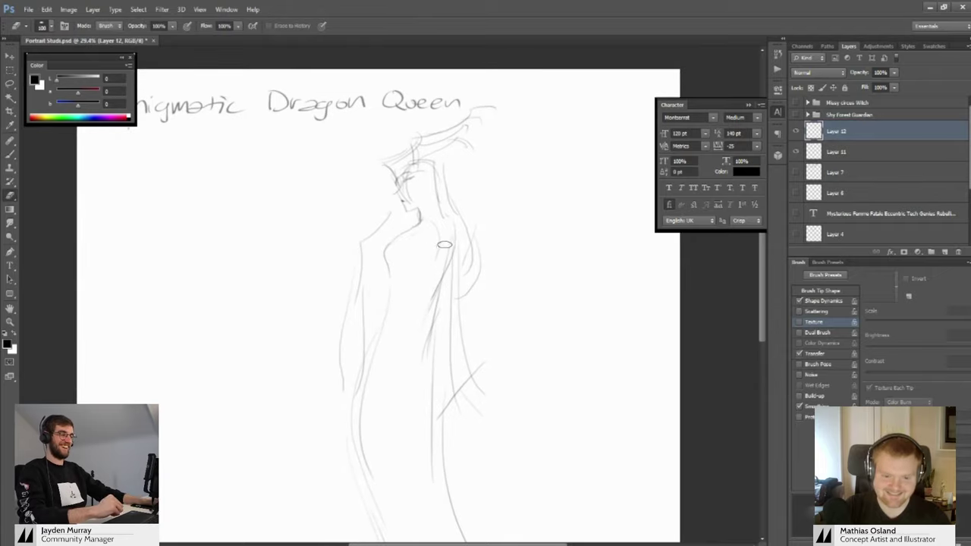
scroll(446, 308, "down", 2)
key("b")
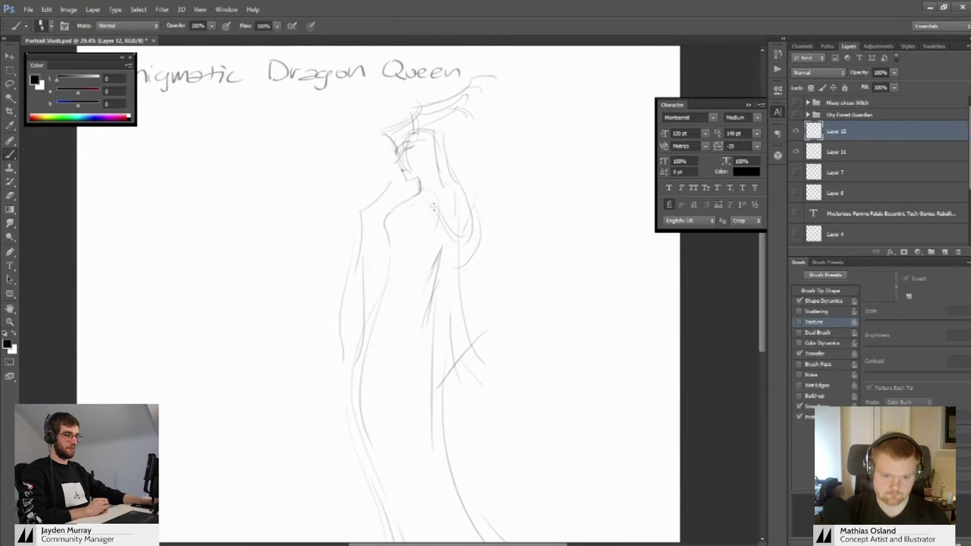
Sketch a small curl hooking down behind the head and a short ear line at the side of the head
key("z")
mouse_move(428, 196)
left_mouse_down()
mouse_move(434, 181)
mouse_move(450, 219)
mouse_move(409, 251)
mouse_move(443, 251)
mouse_move(416, 247)
left_mouse_up()
key("b")
key("z")
key("b")
key("ctrl+z")
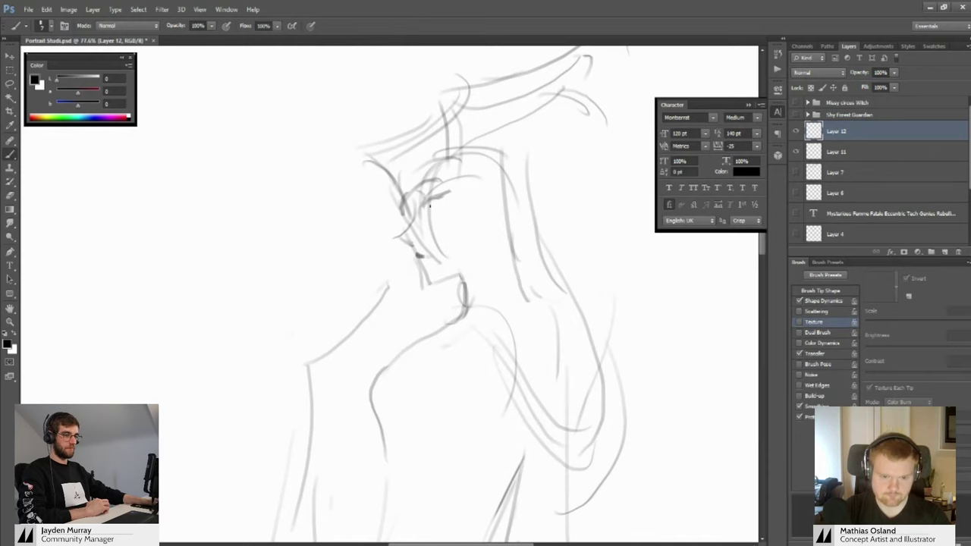
scroll(440, 194, "down", 3)
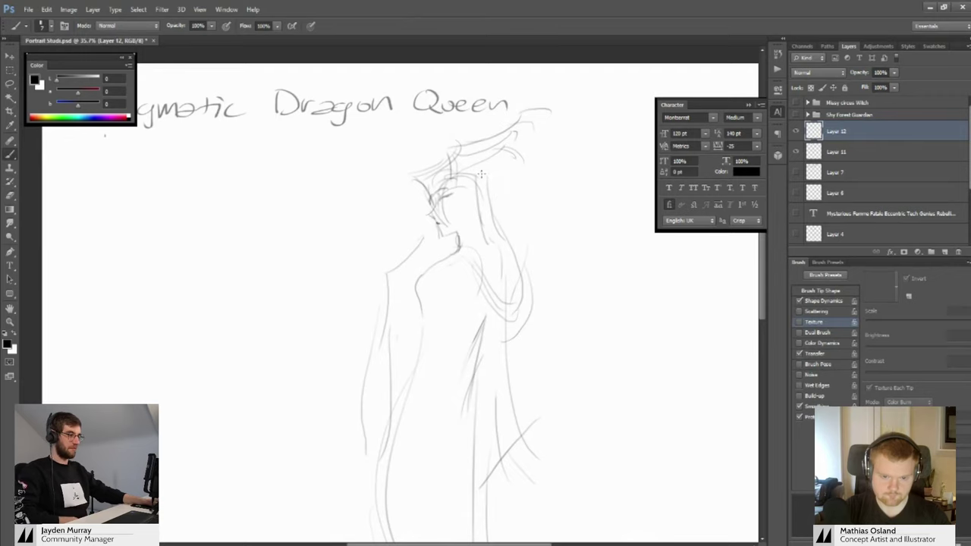
left_click_drag(502, 193, 501, 210)
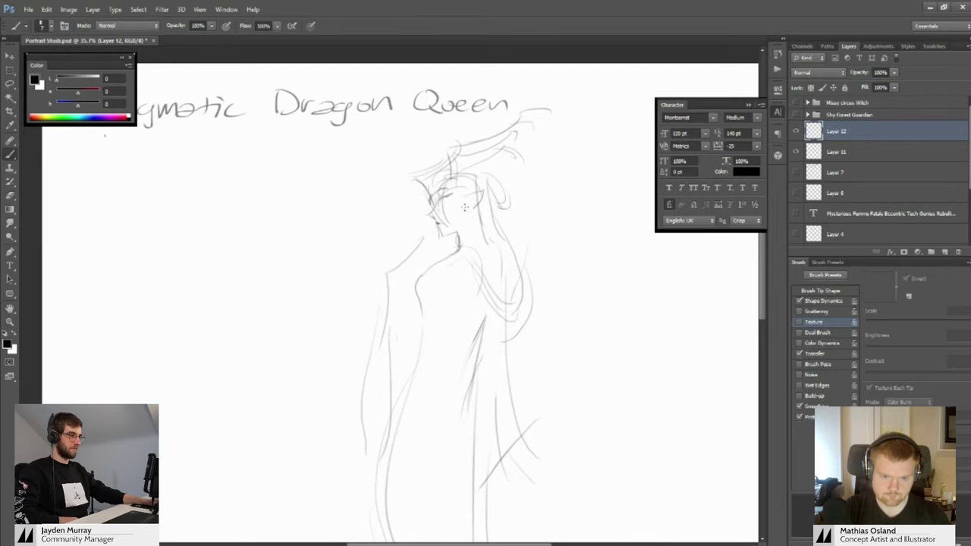
scroll(515, 256, "down", 3)
scroll(516, 256, "up", 3)
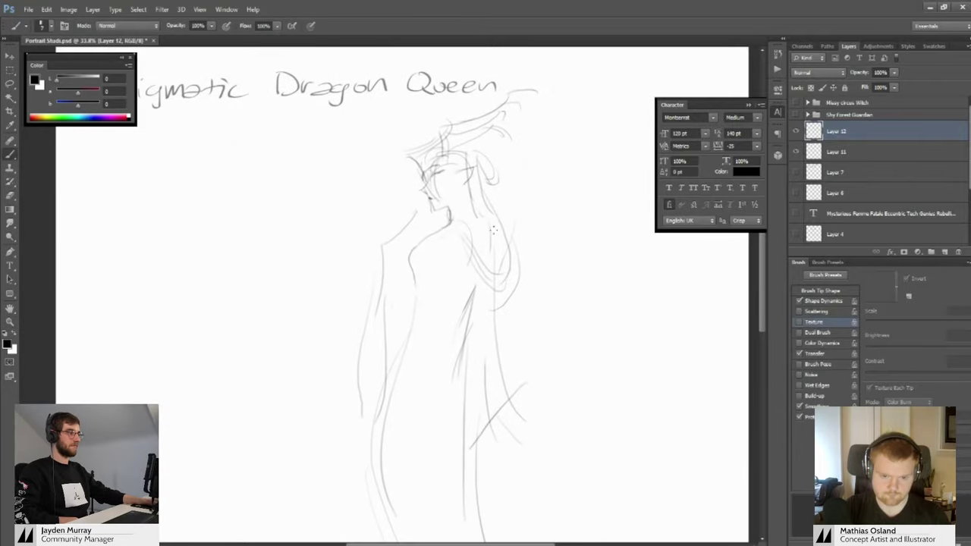
Undo the last stroke and sketch a diagonal line flaring outward from behind the back shoulder's hair strand
key("ctrl+z")
left_click_drag(504, 238, 538, 285)
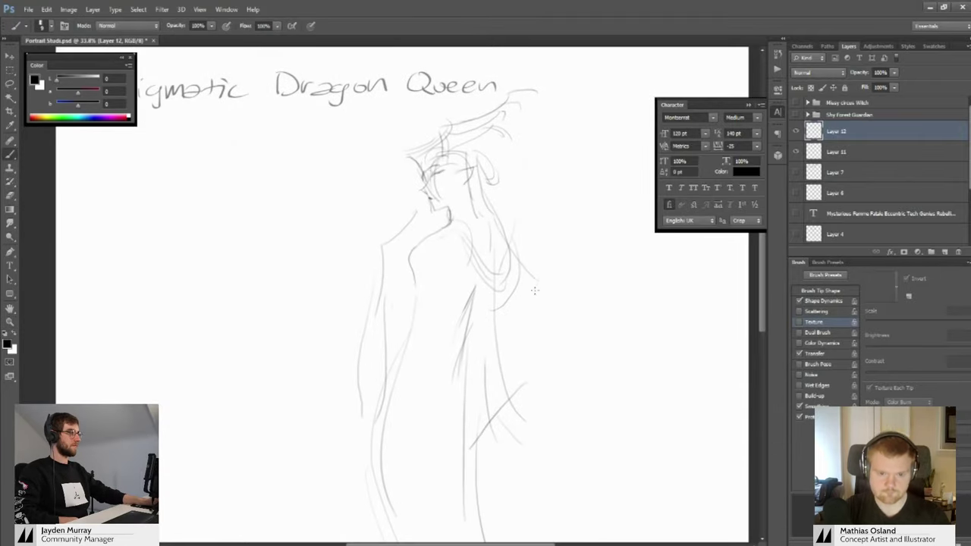
left_click_drag(523, 251, 477, 250)
key("b")
left_click_drag(429, 218, 473, 243)
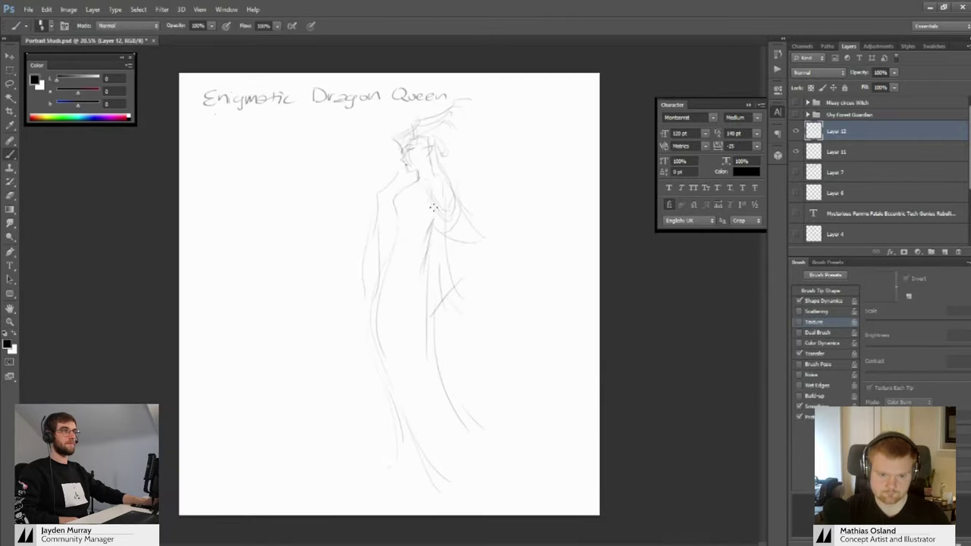
key("ctrl+z")
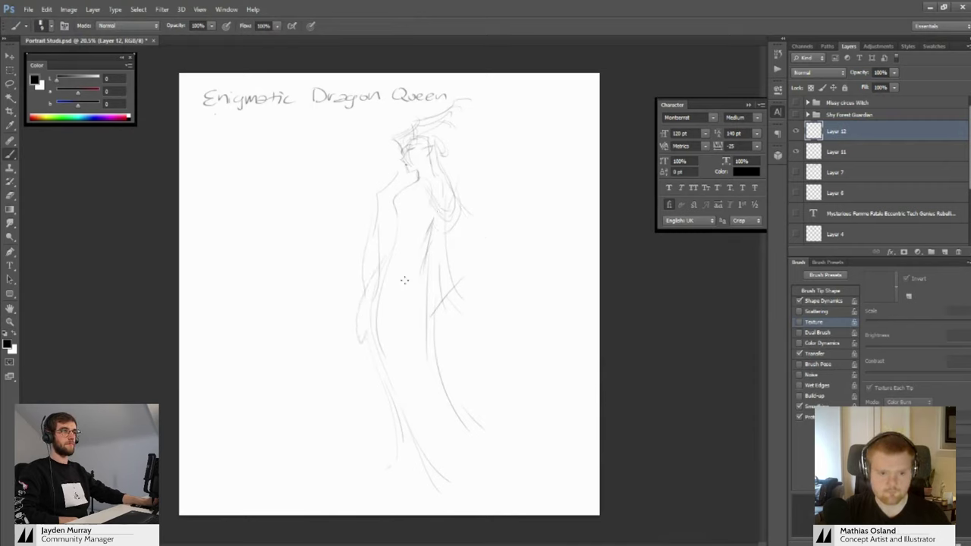
Sketch a curved drape line sweeping from the waist across the skirt and extend the front sleeve's hanging tip
left_click_drag(404, 280, 434, 347)
key("ctrl+z")
left_click_drag(398, 268, 448, 360)
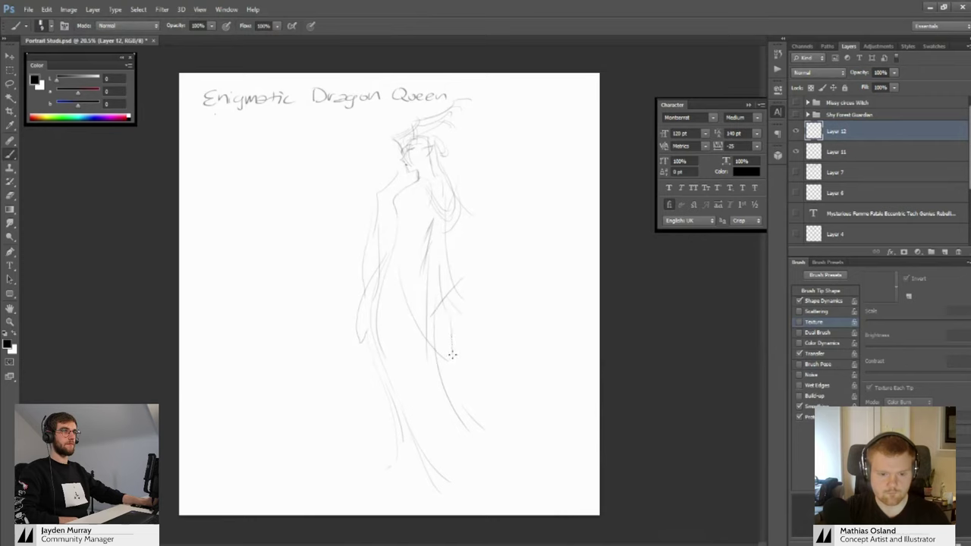
left_click_drag(364, 289, 361, 358)
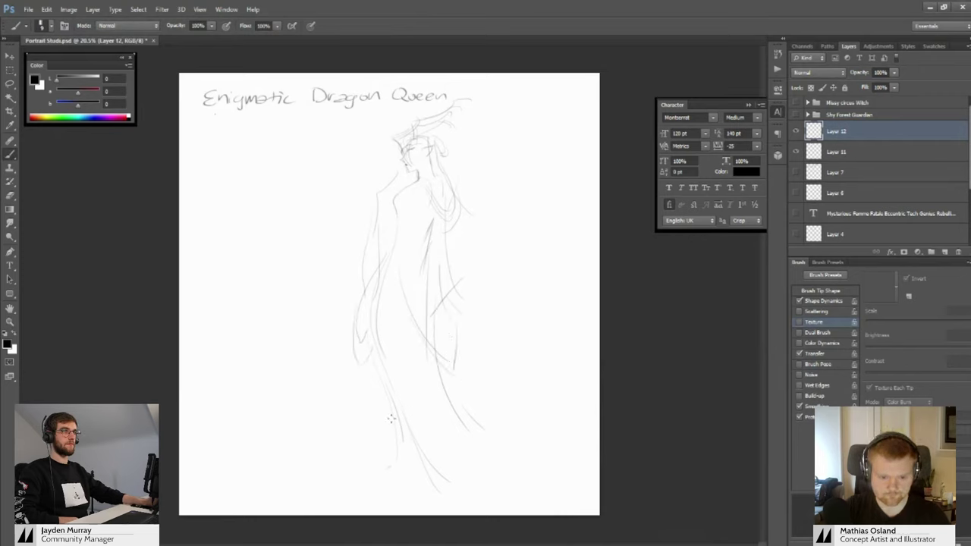
key("ctrl+z")
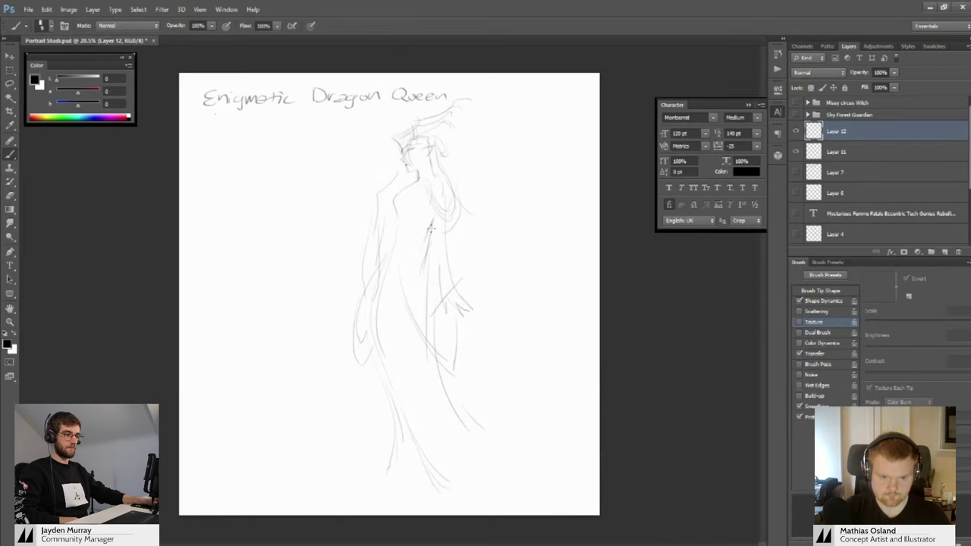
Darken the pupil of the near eye and redraw the eyebrow above it
left_click_drag(394, 205, 393, 242)
mouse_move(406, 152)
left_mouse_down()
mouse_move(445, 190)
mouse_move(431, 179)
mouse_move(477, 186)
left_mouse_up()
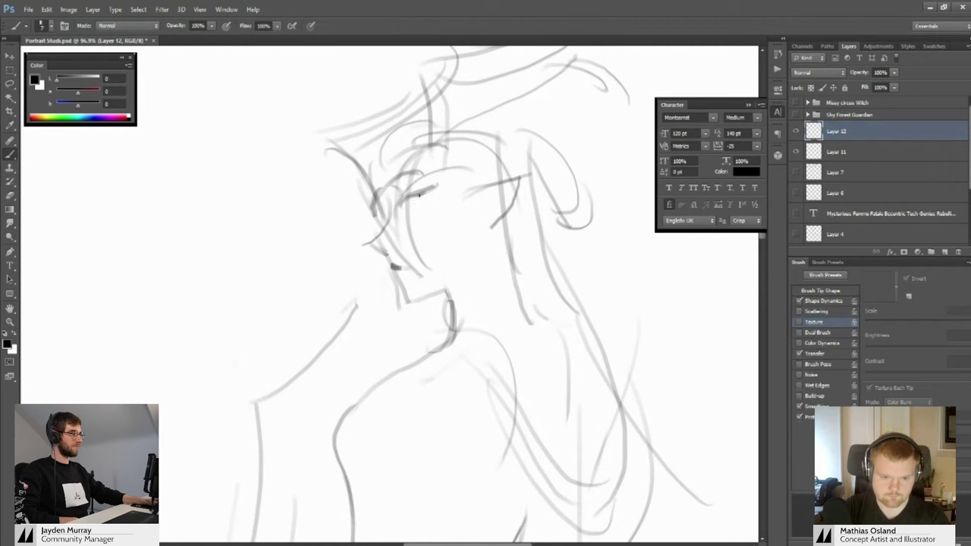
mouse_move(415, 194)
left_mouse_down()
mouse_move(347, 189)
mouse_move(414, 194)
left_mouse_up()
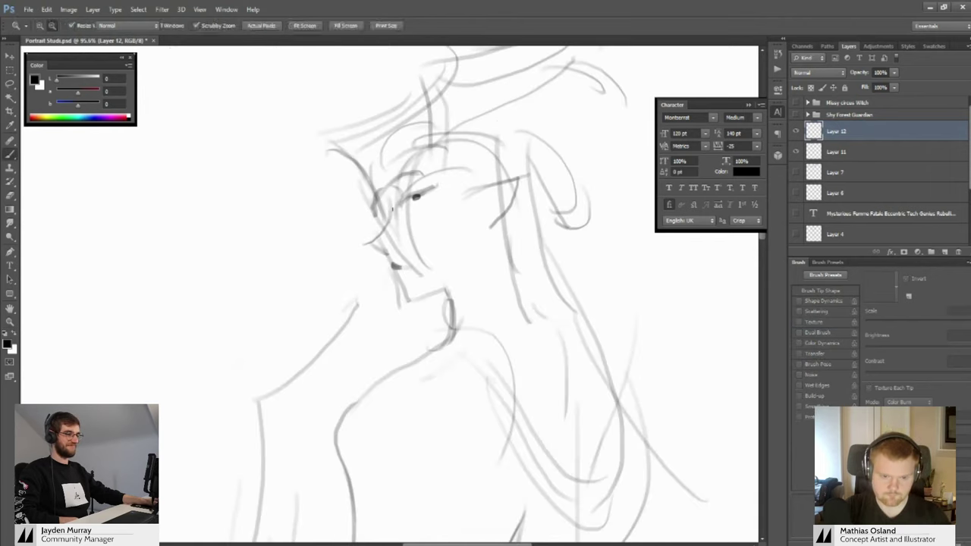
key("e")
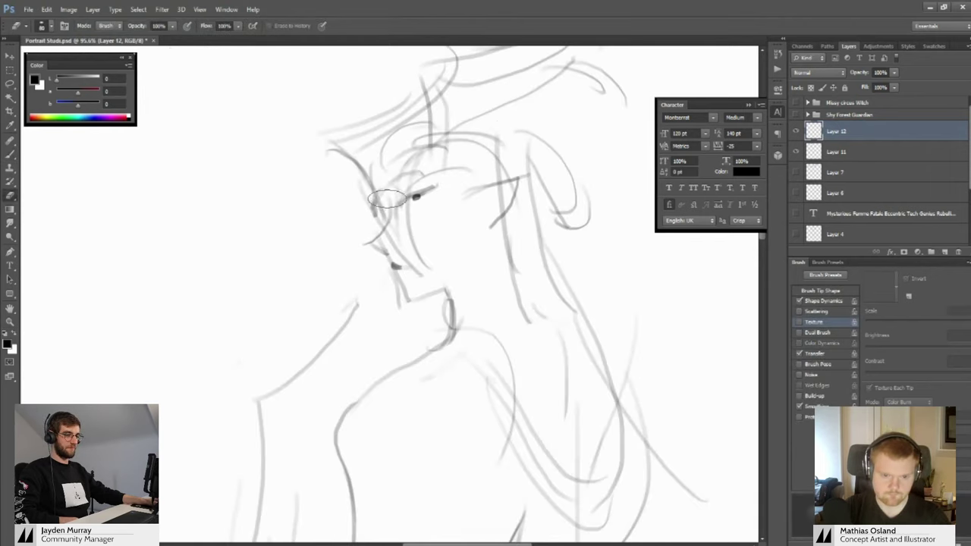
key("b")
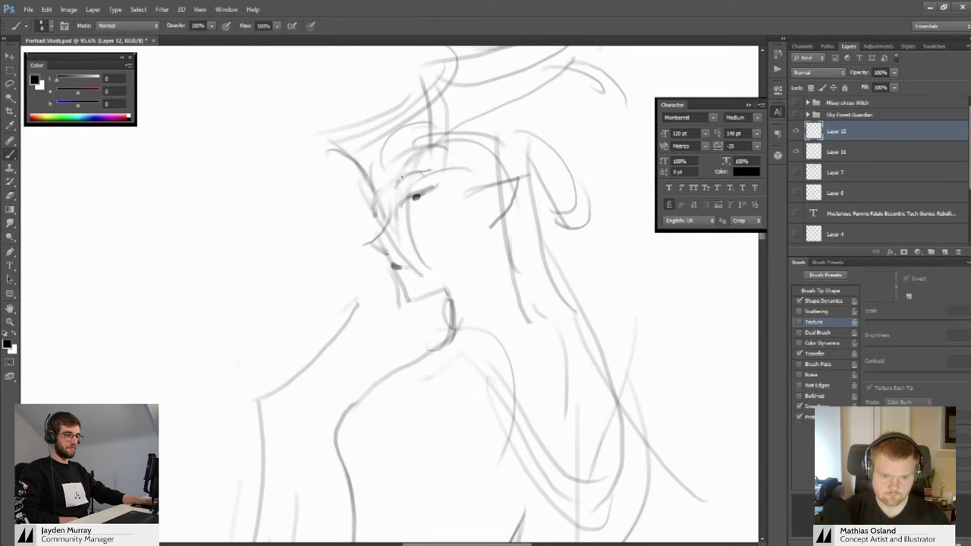
Sharpen the headdress's front point, erase the inner horn line and redraw the swept-back horn with a curved tip
scroll(400, 178, "down", 4)
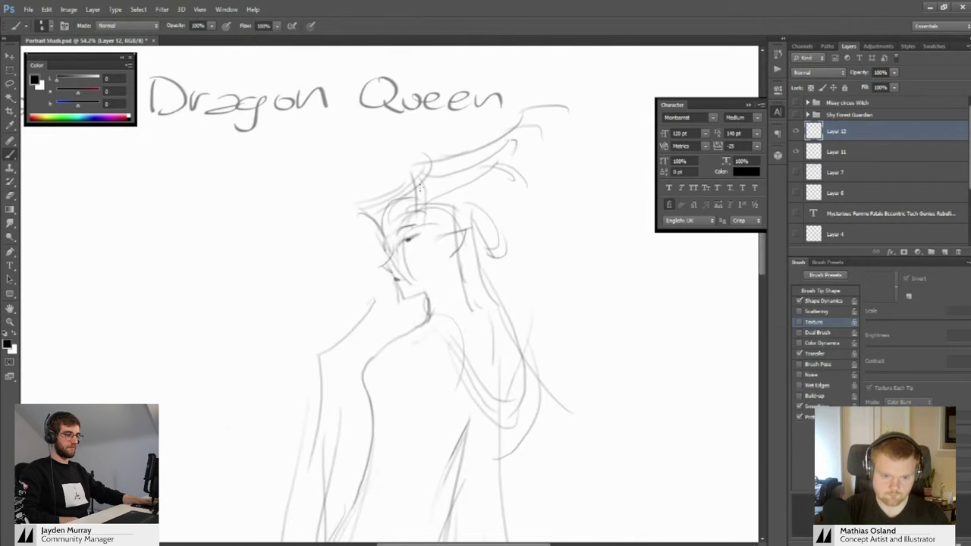
mouse_move(417, 183)
left_mouse_down()
mouse_move(412, 221)
mouse_move(414, 196)
mouse_move(406, 219)
mouse_move(374, 216)
mouse_move(374, 228)
mouse_move(340, 206)
mouse_move(399, 187)
left_mouse_up()
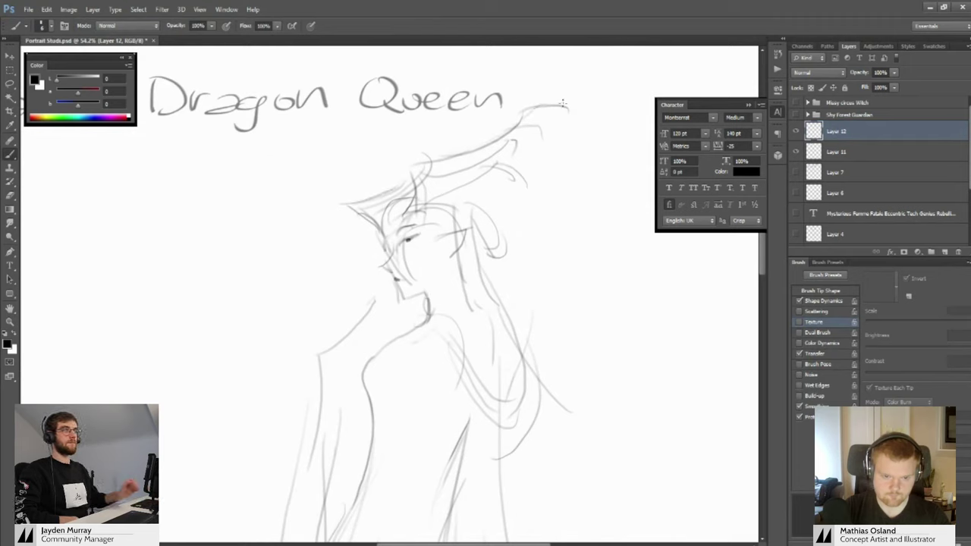
key("e")
left_click_drag(433, 175, 517, 143)
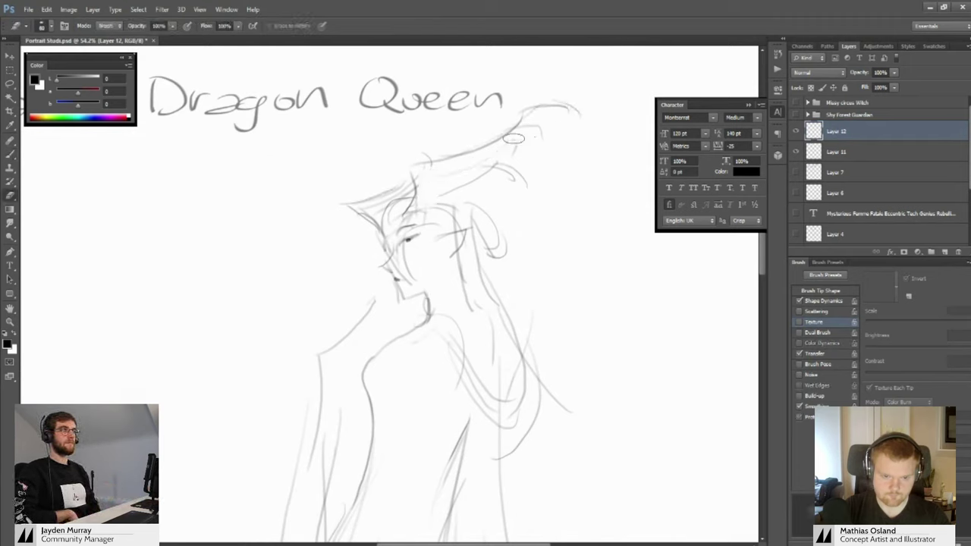
key("b")
mouse_move(451, 182)
left_mouse_down()
mouse_move(535, 119)
mouse_move(523, 131)
mouse_move(579, 113)
left_mouse_up()
key("ctrl+space")
left_click_drag(503, 167, 455, 170)
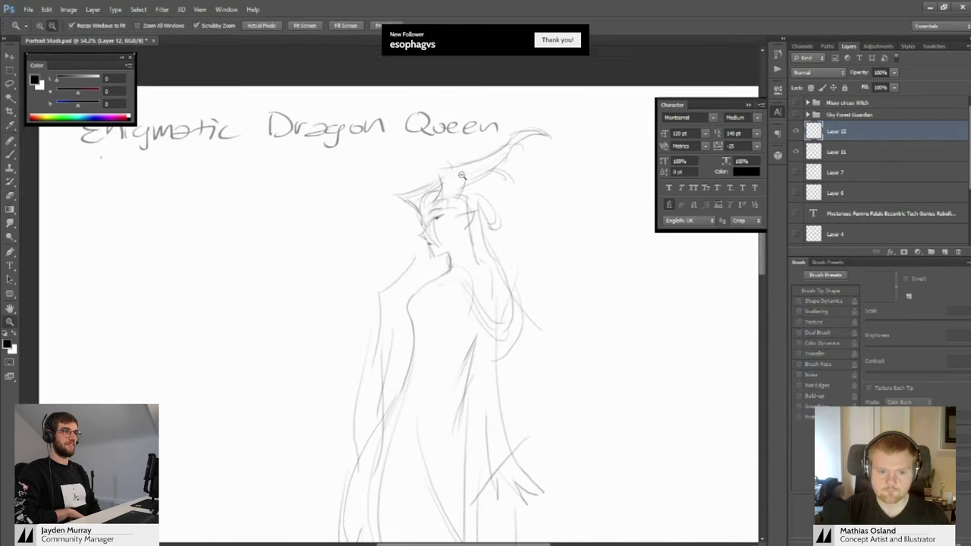
Erase the curved construction lines running down the cheek and beside the near eye
left_click_drag(410, 212, 474, 213)
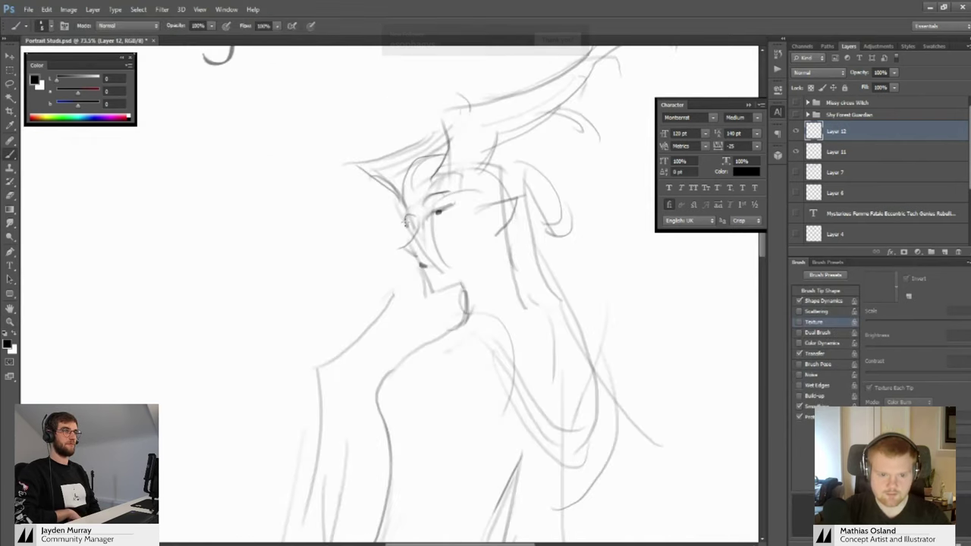
key("z")
mouse_move(416, 216)
left_mouse_down()
mouse_move(363, 209)
mouse_move(421, 232)
left_mouse_up()
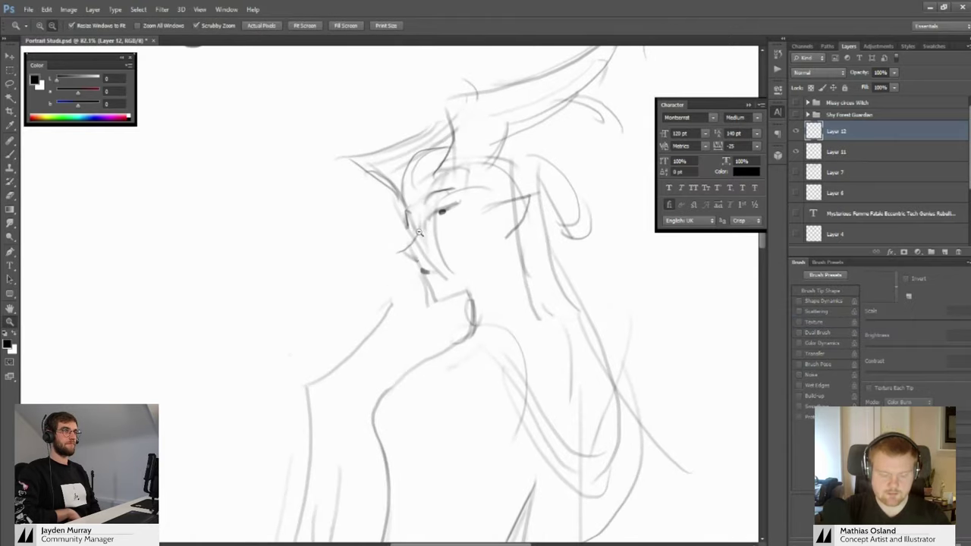
key("b")
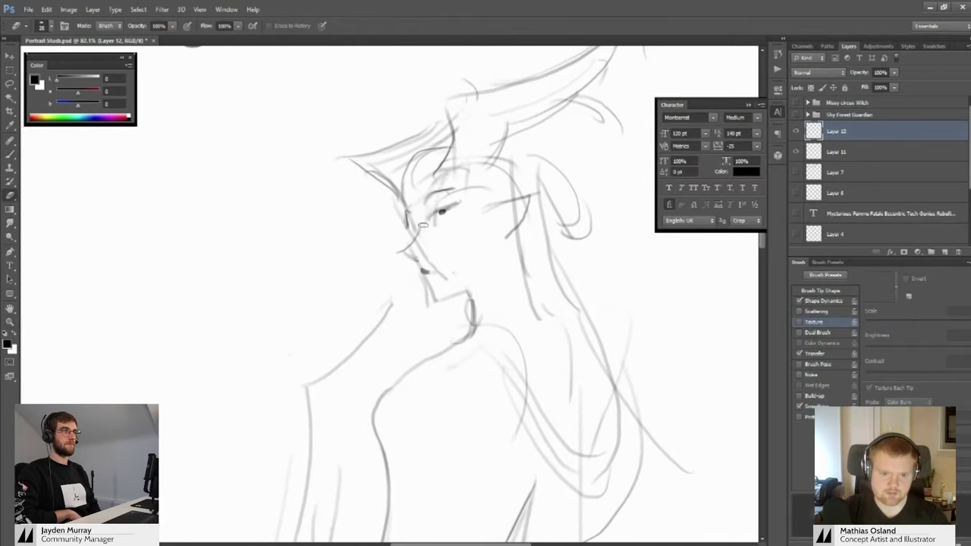
key("b")
key("z")
left_click_drag(405, 221, 413, 254)
key("e")
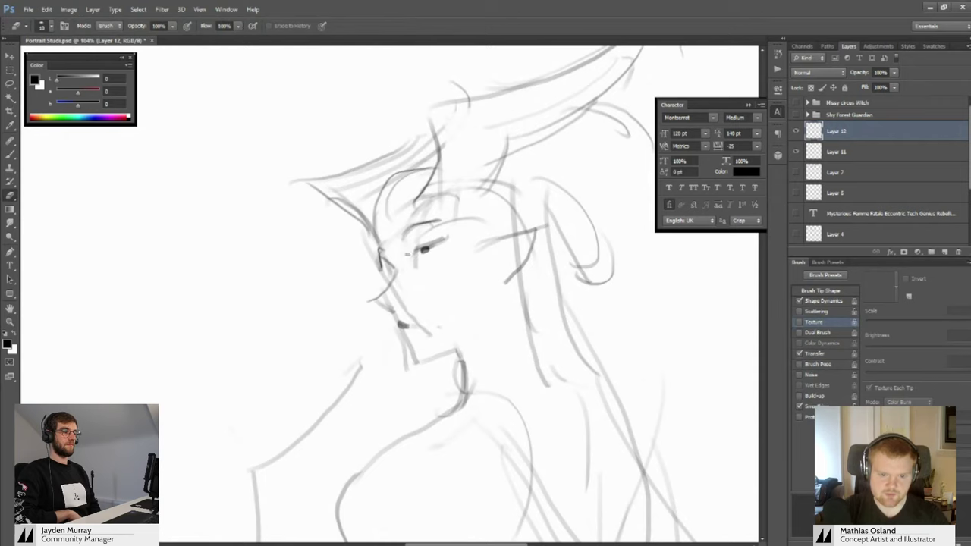
Redraw the near eye's upper lid with a slanted inner corner and clean up the area beneath it
key("b")
mouse_move(415, 249)
left_mouse_down()
mouse_move(411, 262)
mouse_move(369, 245)
mouse_move(422, 248)
left_mouse_up()
key("z")
key("e")
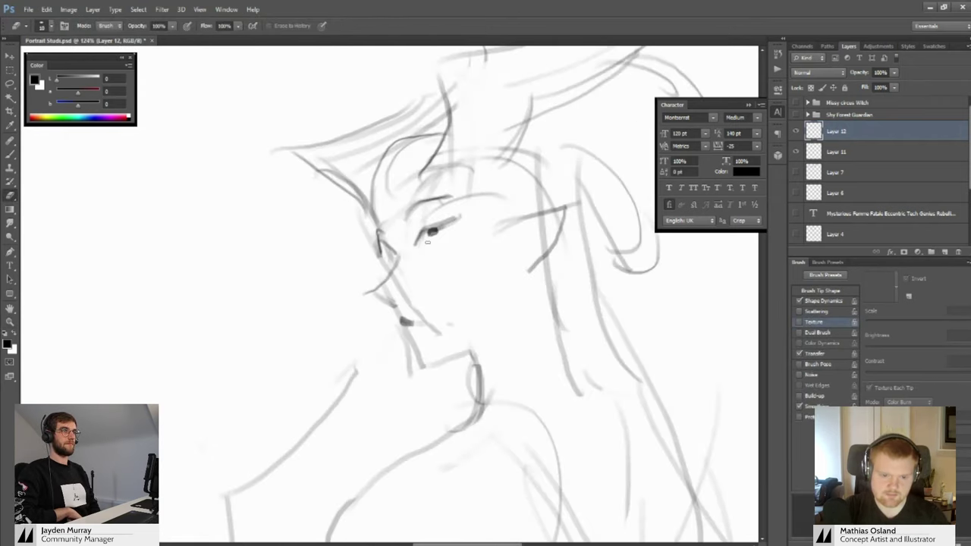
key("b")
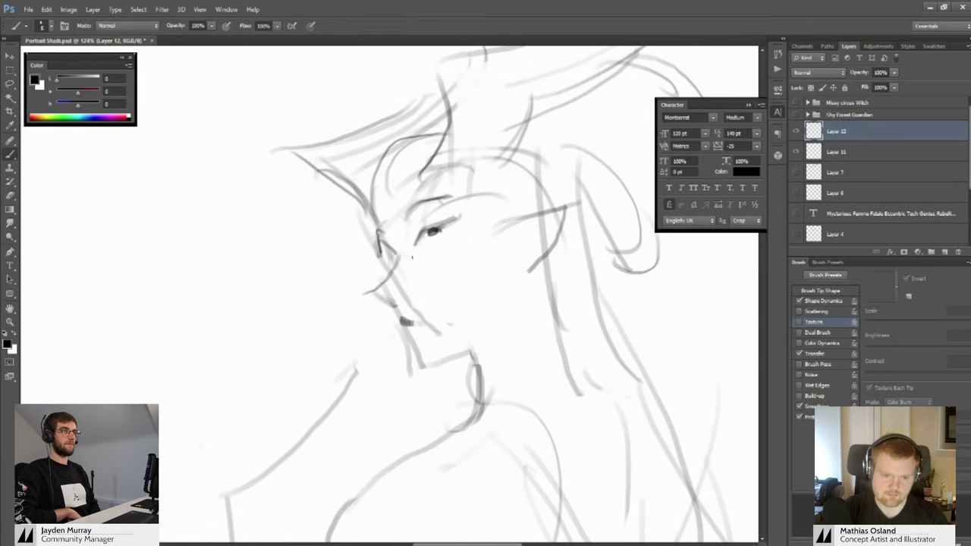
Draw a dark line for the mouth and erase the guideline crossing it
mouse_move(401, 318)
left_mouse_down()
mouse_move(423, 321)
mouse_move(357, 308)
mouse_move(423, 321)
left_mouse_up()
key("z")
key("b")
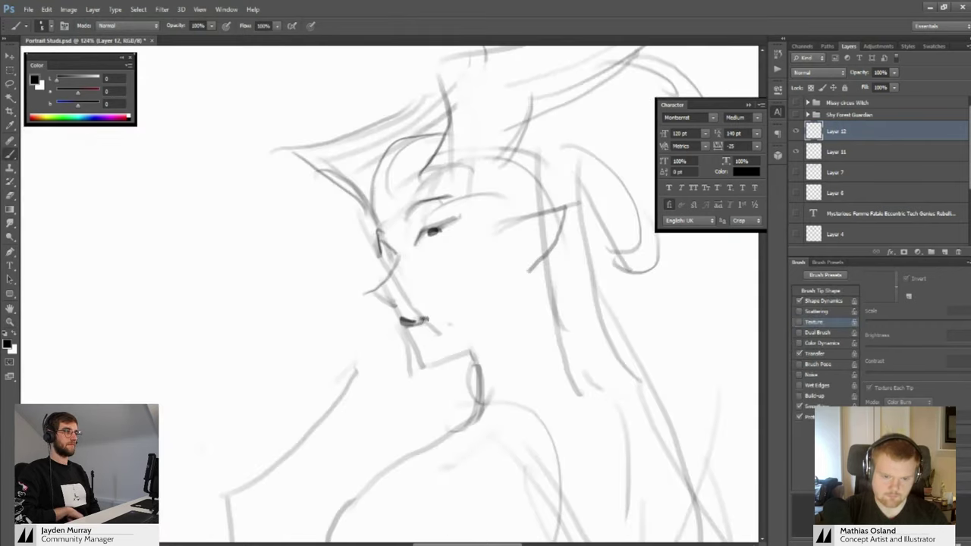
key("e")
key("b")
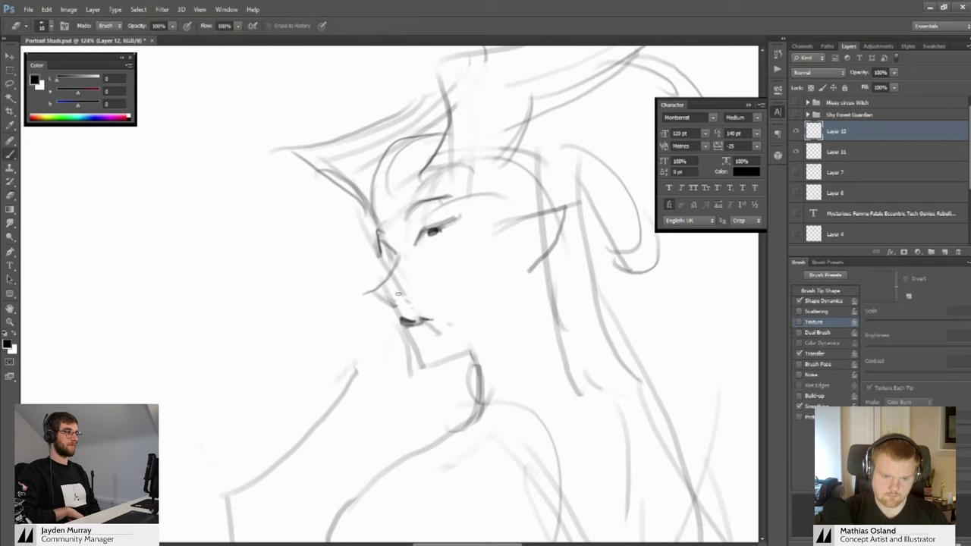
Define the underside of the nose, lower lip and chin, and clean up the profile around the nose bridge
left_click(393, 296)
mouse_move(353, 308)
left_mouse_down()
mouse_move(405, 318)
mouse_move(419, 314)
mouse_move(418, 302)
mouse_move(359, 301)
mouse_move(415, 322)
mouse_move(435, 371)
left_mouse_up()
key("b")
key("e")
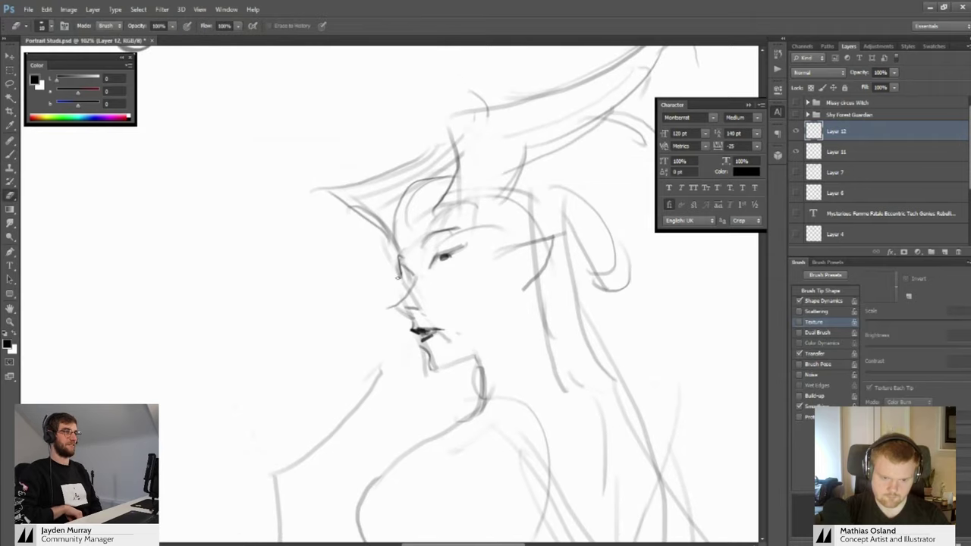
left_click_drag(396, 266, 399, 280)
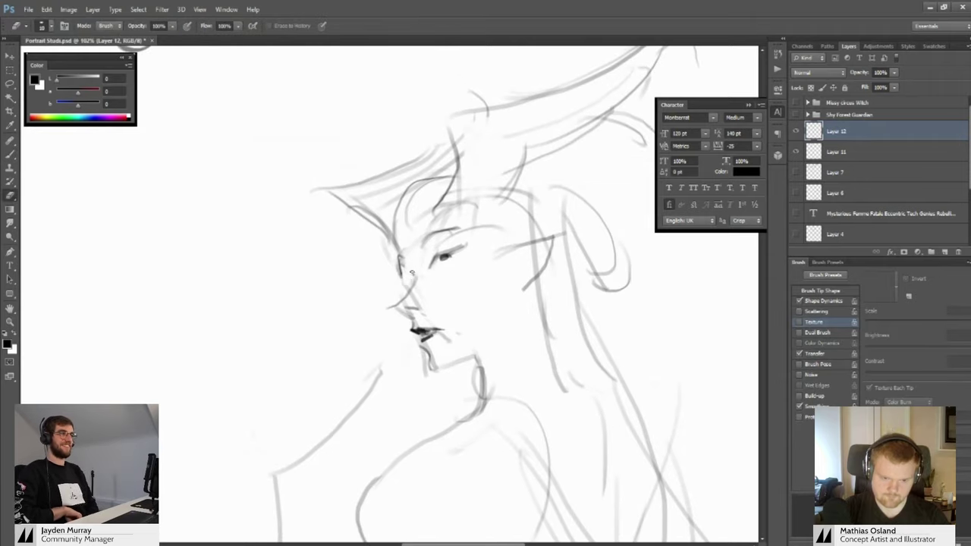
key("b")
Select the near eye, nudge it slightly and retouch its upper lid
key("z")
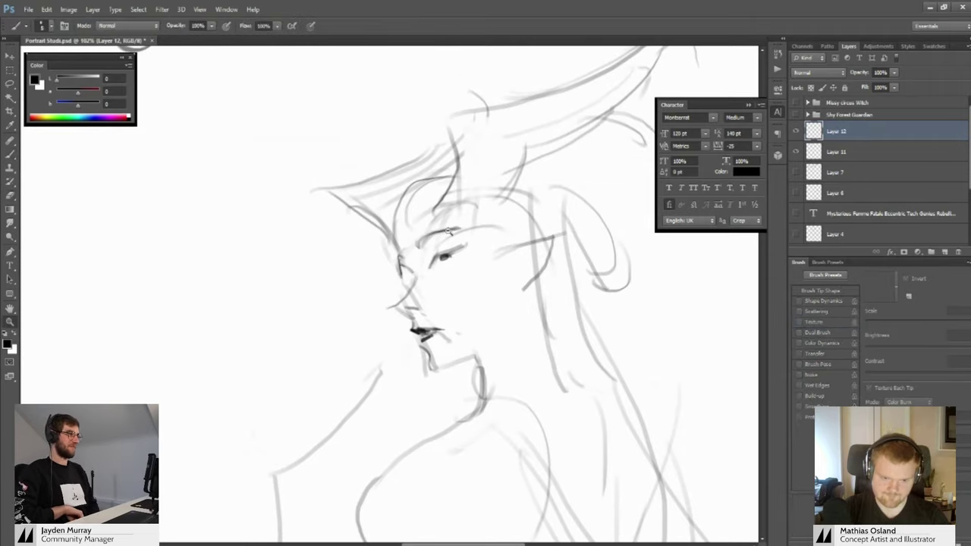
mouse_move(463, 232)
left_mouse_down()
mouse_move(393, 230)
mouse_move(459, 237)
left_mouse_up()
key("l")
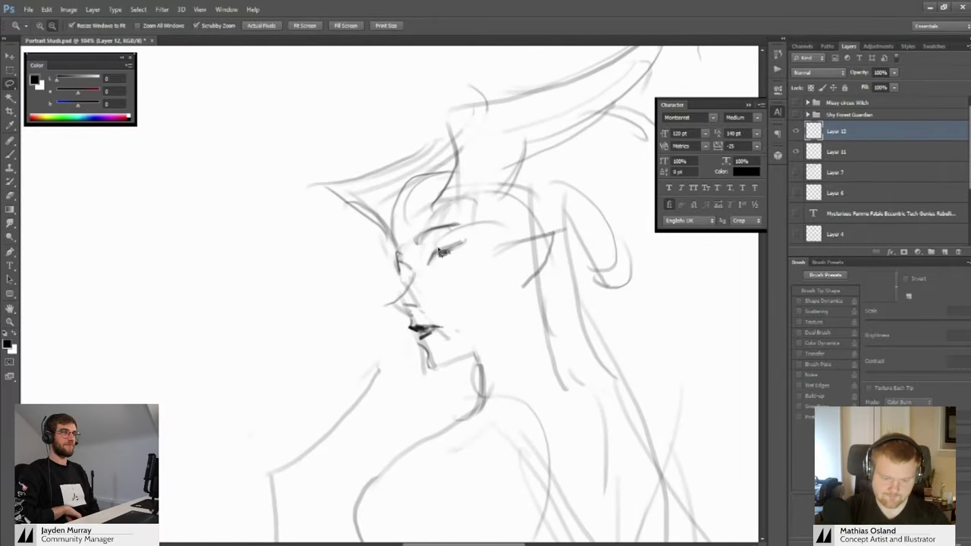
key("b")
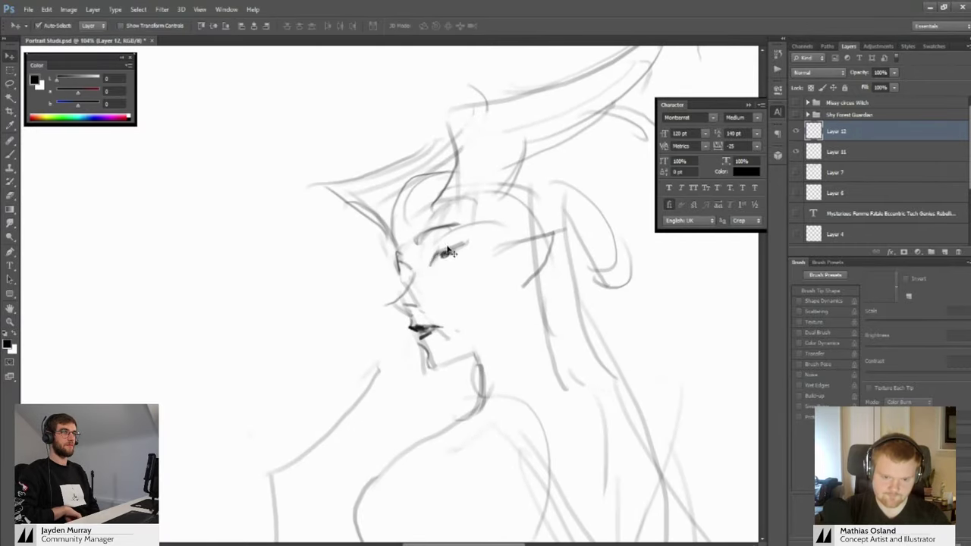
left_click_drag(429, 256, 456, 240)
Sketch the far eye beside the nose bridge and erase the stray cheek line next to the mouth
key("z")
mouse_move(448, 242)
left_mouse_down()
mouse_move(395, 238)
mouse_move(452, 252)
left_mouse_up()
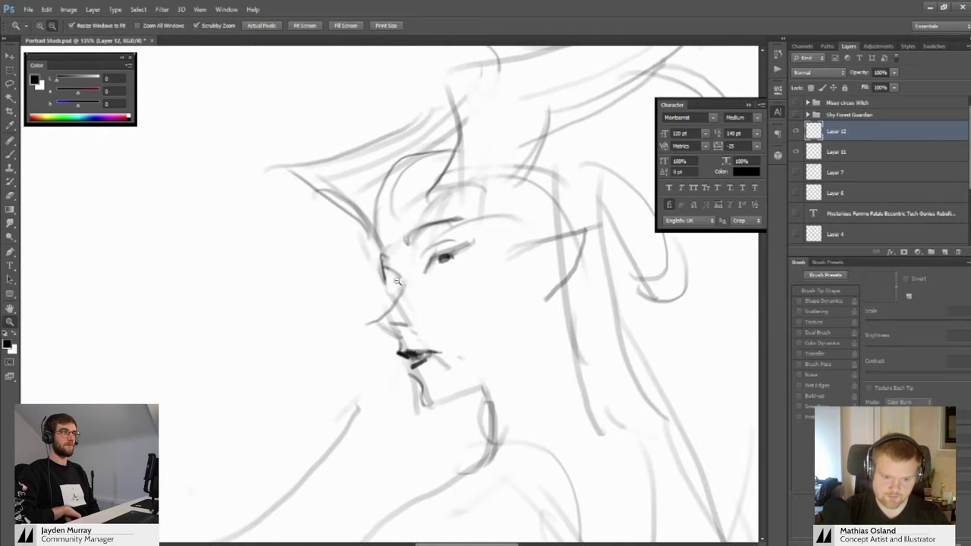
key("b")
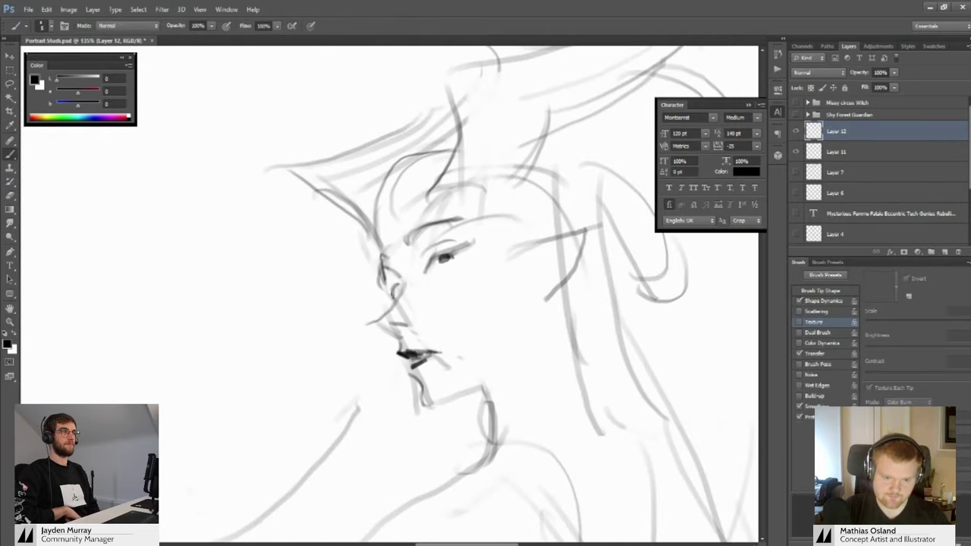
key("z")
mouse_move(453, 259)
left_mouse_down()
mouse_move(377, 245)
mouse_move(447, 255)
left_mouse_up()
key("e")
left_click_drag(434, 319, 426, 285)
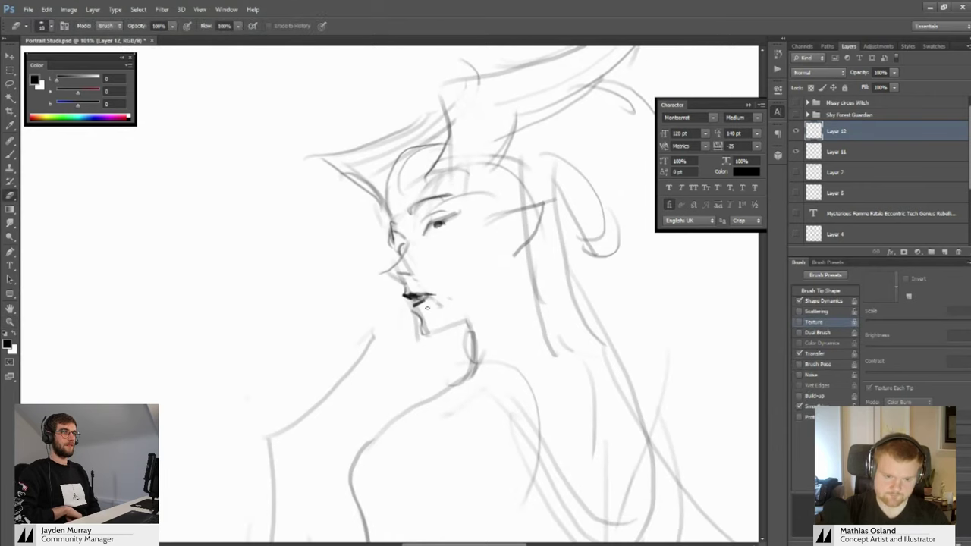
Lasso the near eye and rotate it by about 5.5 degrees
left_click_drag(427, 271, 464, 240)
key("l")
key("ctrl+t")
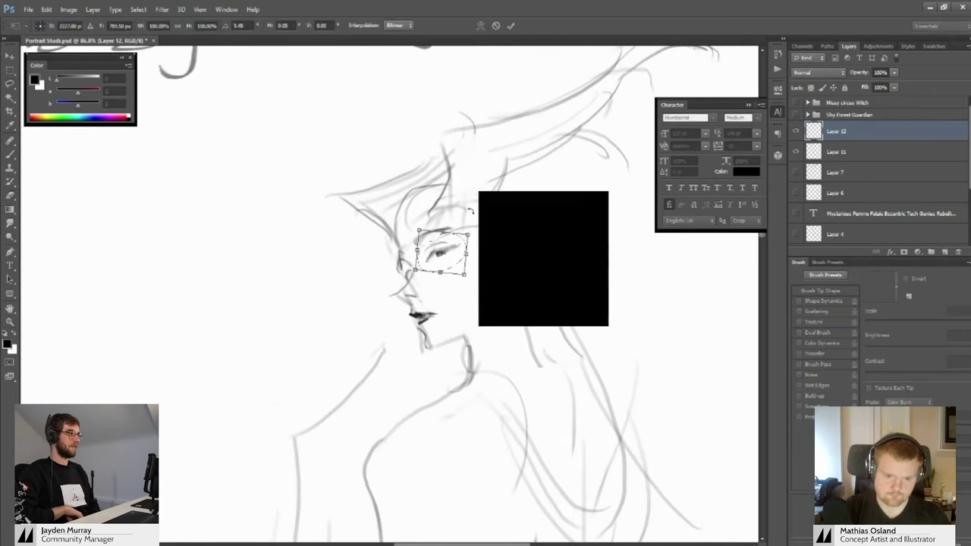
left_click(510, 26)
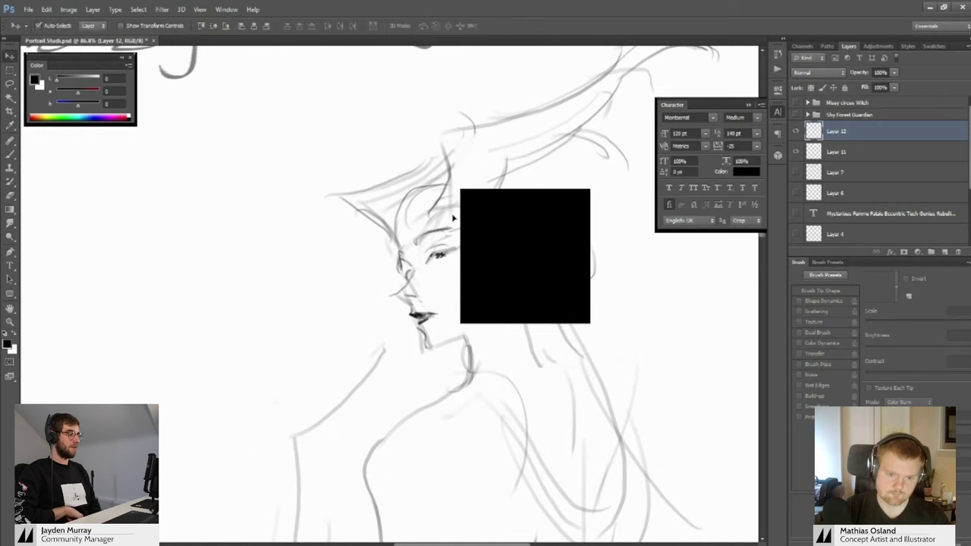
Sketch the hairline over the forehead, erase the hair line crossing the ear and draw a curved strand at the temple
key("z")
mouse_move(409, 237)
left_mouse_down()
mouse_move(427, 252)
mouse_move(398, 261)
mouse_move(406, 257)
mouse_move(411, 277)
mouse_move(436, 277)
left_mouse_up()
key("b")
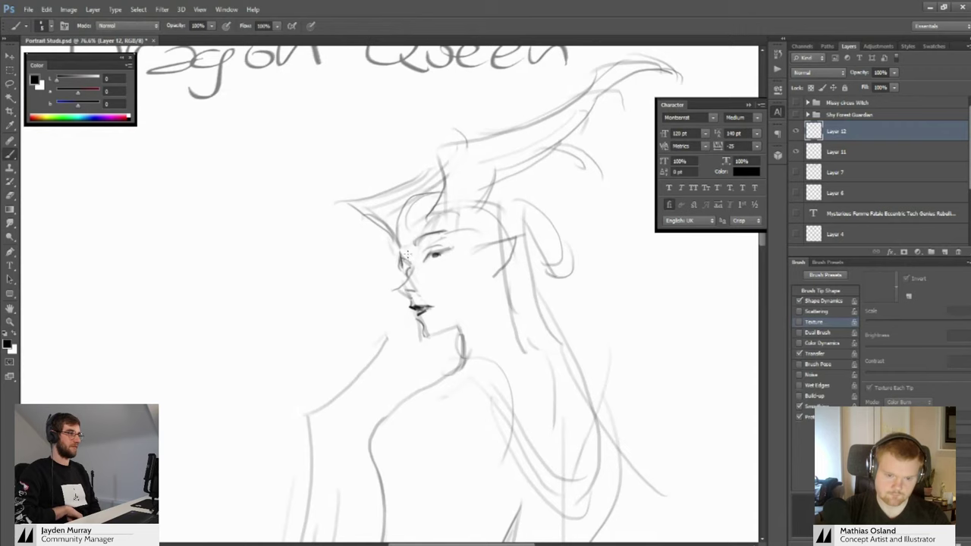
key("e")
key("b")
mouse_move(414, 212)
left_mouse_down()
mouse_move(384, 164)
mouse_move(464, 207)
mouse_move(489, 204)
mouse_move(479, 183)
left_mouse_up()
mouse_move(479, 183)
left_mouse_down()
mouse_move(458, 189)
mouse_move(439, 227)
mouse_move(447, 234)
left_mouse_up()
key("e")
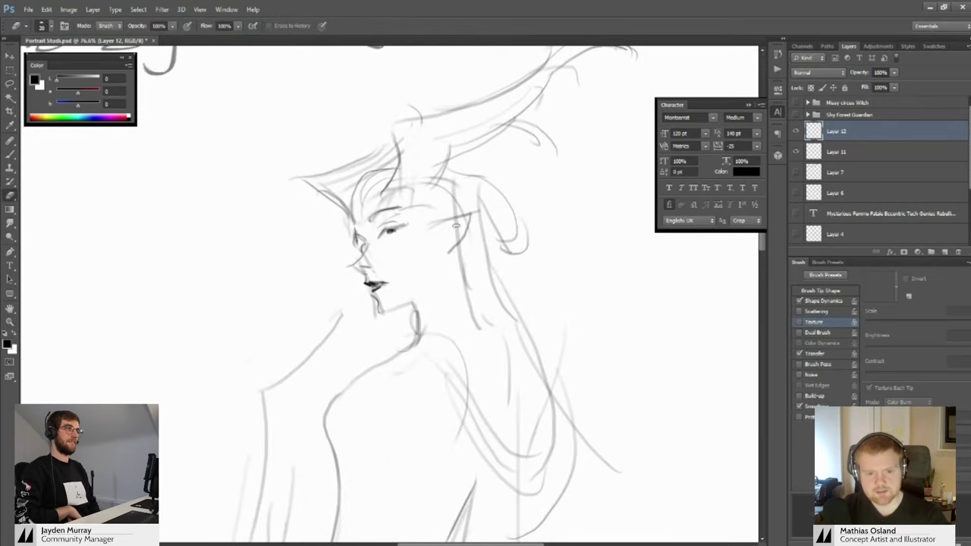
key("b")
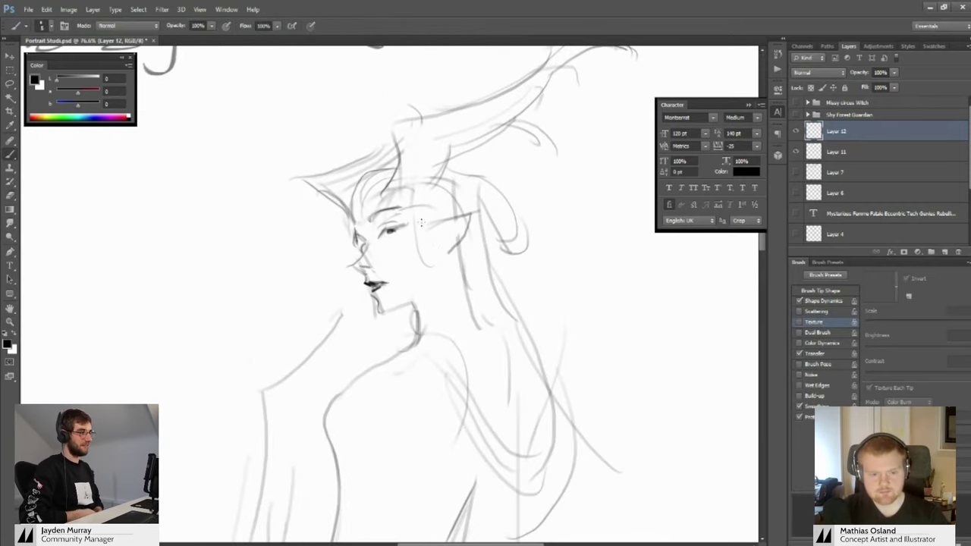
Sketch a curved upper edge for the front horn, running from its tip back toward the headdress
key("z")
mouse_move(433, 236)
left_mouse_down()
mouse_move(377, 205)
mouse_move(390, 221)
mouse_move(419, 216)
left_mouse_up()
left_click_drag(456, 264, 429, 261)
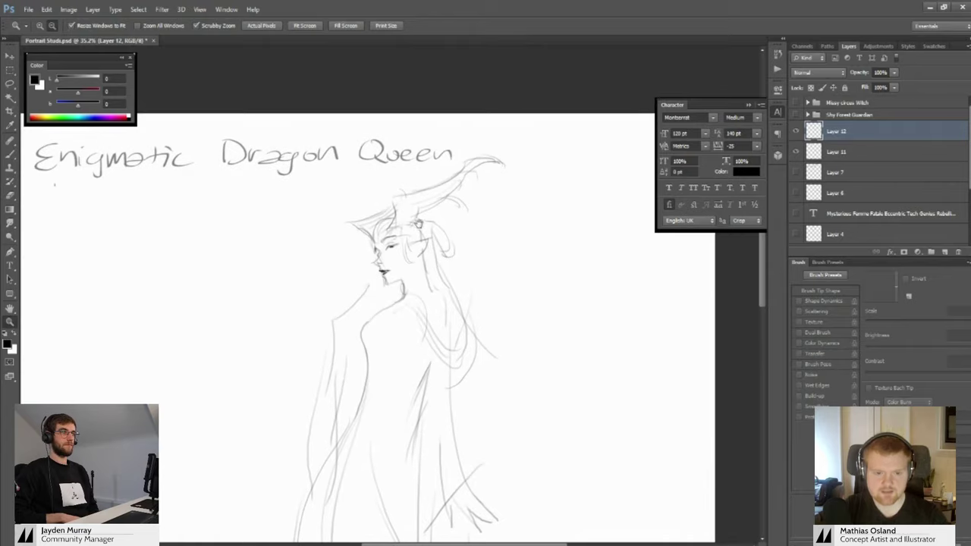
left_click_drag(402, 204, 425, 205)
left_click_drag(366, 208, 377, 245)
key("b")
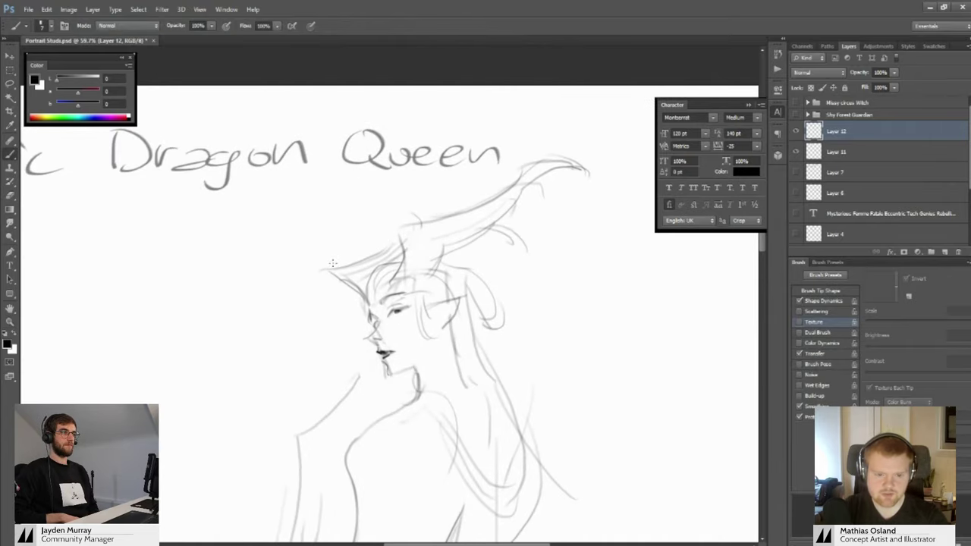
left_click_drag(318, 260, 379, 241)
mouse_move(379, 250)
left_mouse_down()
mouse_move(375, 229)
mouse_move(431, 239)
left_mouse_up()
left_click_drag(451, 223, 402, 227)
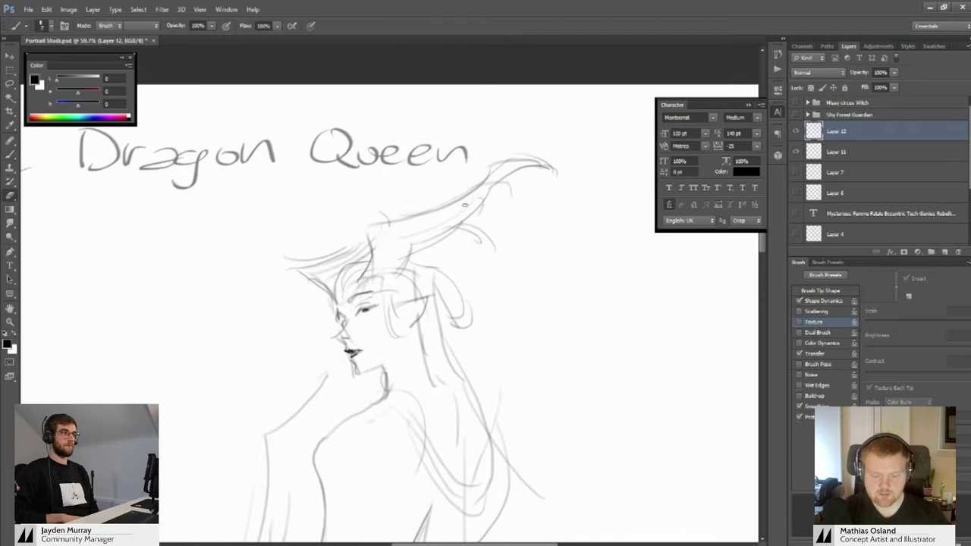
Erase the stray inner lines along the large swept-back horn near its tip
key("e")
mouse_move(481, 202)
left_mouse_down()
mouse_move(502, 178)
mouse_move(463, 220)
left_mouse_up()
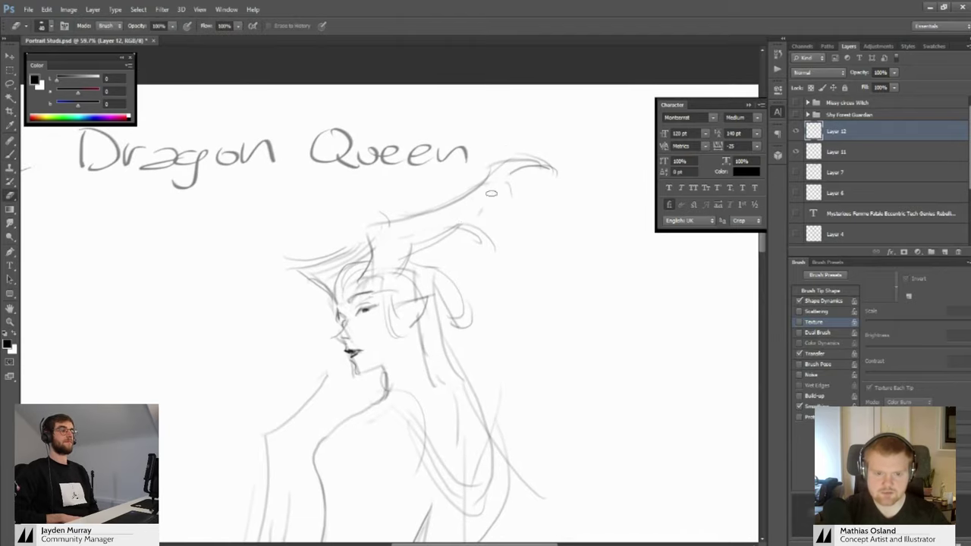
mouse_move(492, 178)
left_mouse_down()
mouse_move(471, 195)
mouse_move(486, 165)
mouse_move(461, 204)
mouse_move(480, 164)
mouse_move(546, 164)
mouse_move(474, 167)
mouse_move(505, 174)
left_mouse_up()
key("b")
left_click_drag(428, 221, 414, 206)
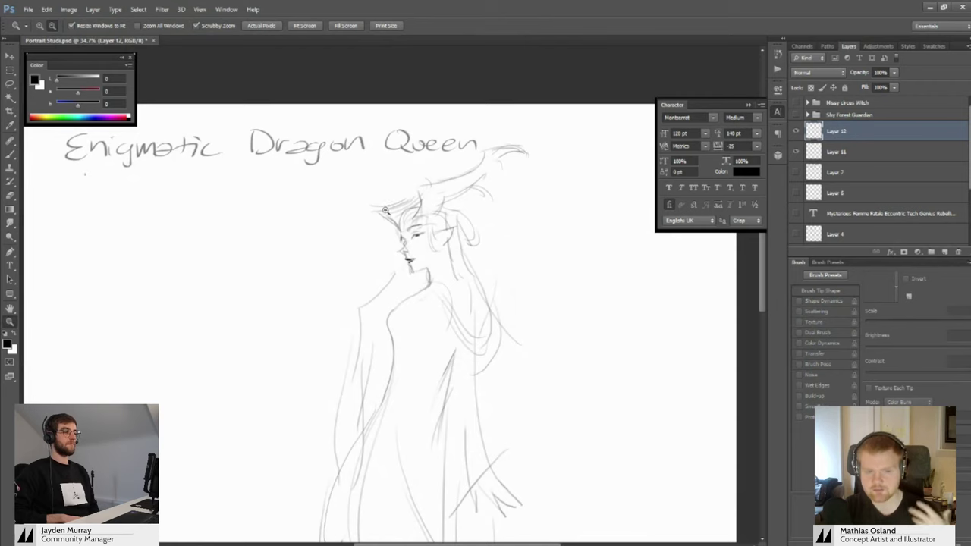
Shorten the tip of the nose and redraw its underside with a darker nostril line
mouse_move(422, 227)
left_mouse_down()
mouse_move(439, 231)
mouse_move(404, 253)
mouse_move(423, 239)
mouse_move(410, 228)
mouse_move(430, 228)
mouse_move(452, 265)
left_mouse_up()
key("l")
key("v")
key("z")
scroll(422, 239, "down", 2)
key("e")
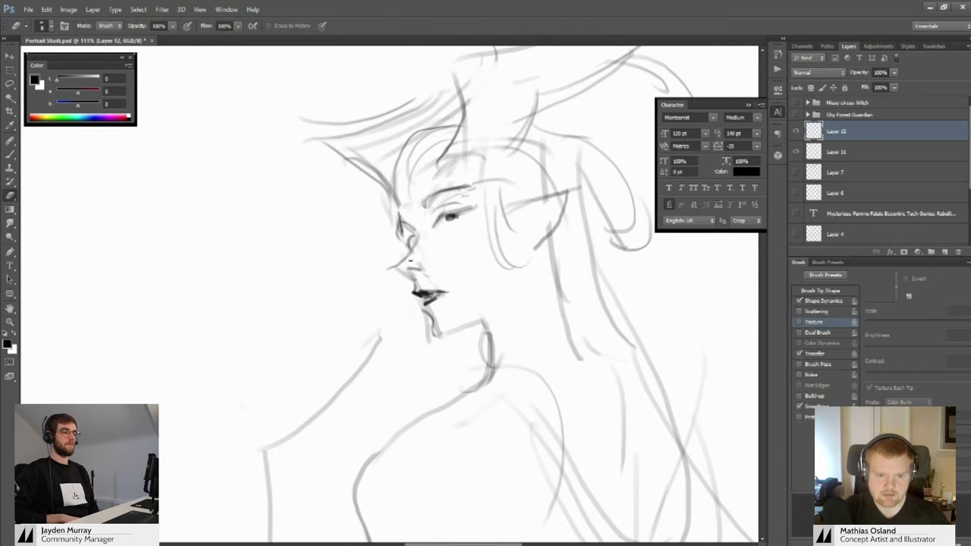
key("b")
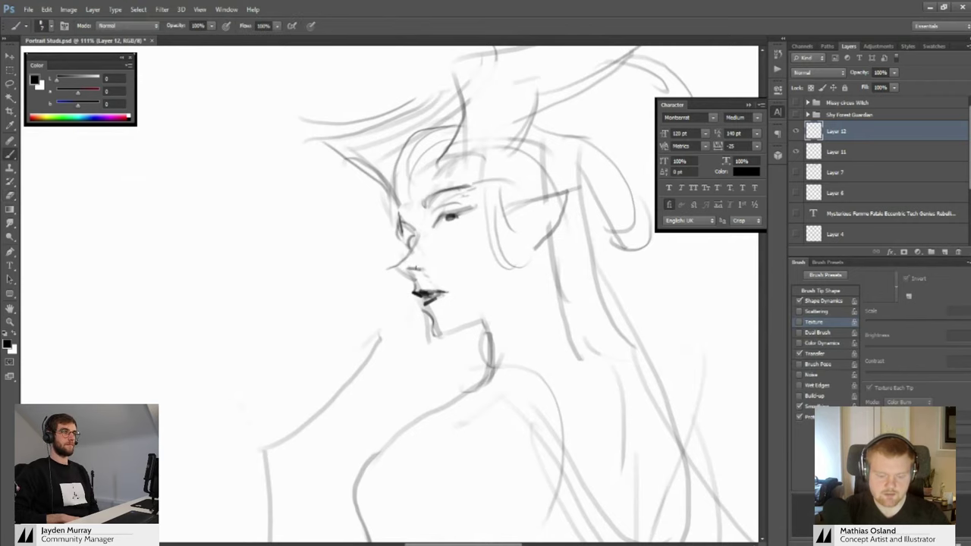
key("z")
mouse_move(417, 270)
left_mouse_down()
mouse_move(359, 256)
mouse_move(414, 272)
mouse_move(390, 279)
mouse_move(391, 288)
left_mouse_up()
key("e")
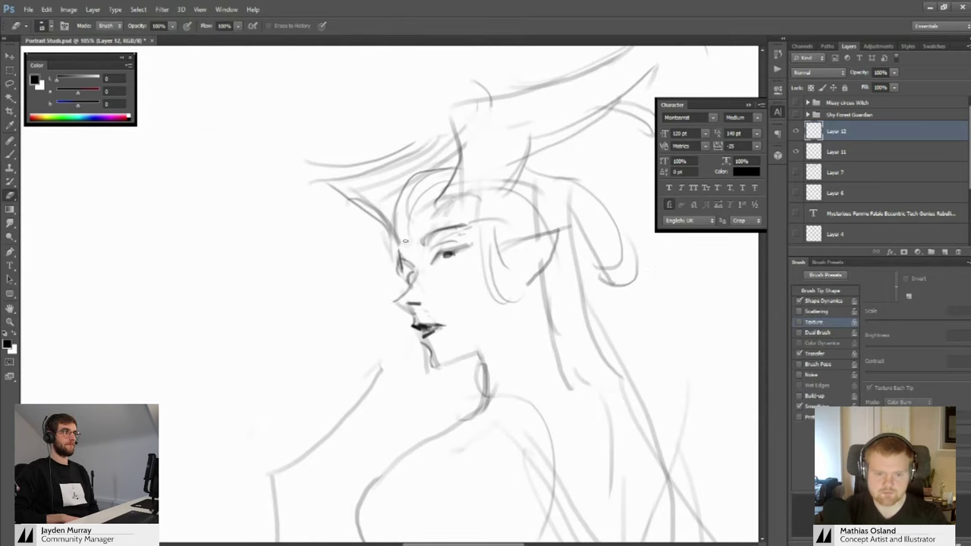
Erase the stray construction lines across the top of the head and inside the front horn with a larger eraser
mouse_move(454, 212)
left_mouse_down()
mouse_move(448, 191)
mouse_move(415, 212)
mouse_move(447, 217)
left_mouse_up()
right_click(494, 174)
left_click(487, 174)
key("e")
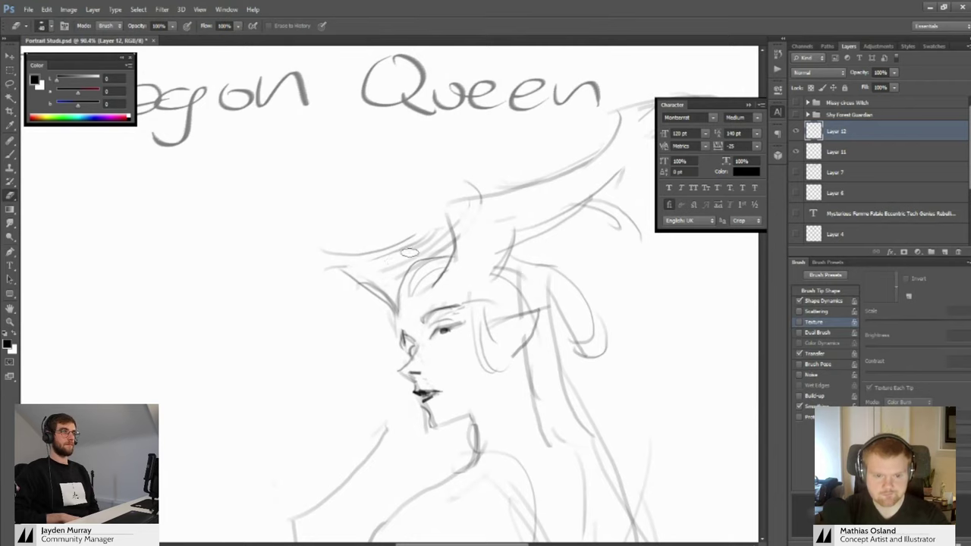
mouse_move(376, 265)
left_mouse_down()
mouse_move(436, 235)
mouse_move(380, 273)
mouse_move(362, 249)
mouse_move(370, 284)
left_mouse_up()
key("b")
Flip the canvas horizontally to check the whole figure in mirror view
left_click_drag(350, 208, 307, 209)
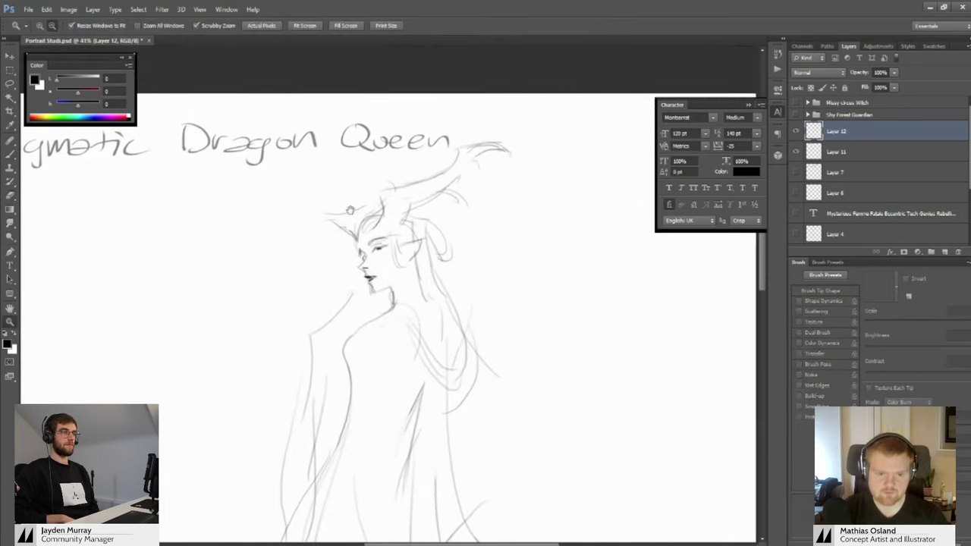
mouse_move(359, 231)
left_mouse_down()
mouse_move(396, 233)
mouse_move(360, 270)
mouse_move(348, 243)
left_mouse_up()
left_click_drag(405, 279, 375, 262)
key("ctrl+shift+h")
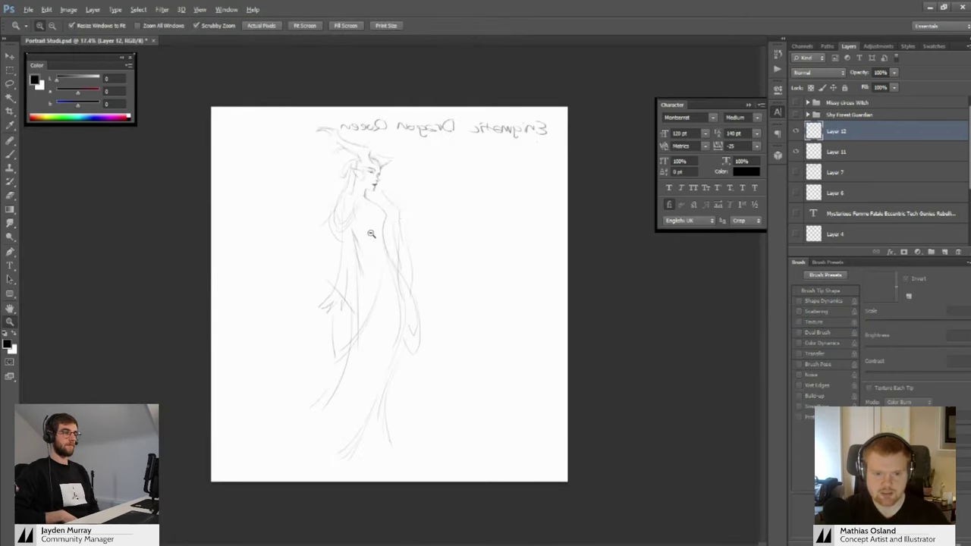
Clean up the near eye with a smaller eraser and retouch its lid line
mouse_move(395, 195)
left_mouse_down()
mouse_move(417, 219)
mouse_move(415, 198)
mouse_move(431, 217)
left_mouse_up()
key("e")
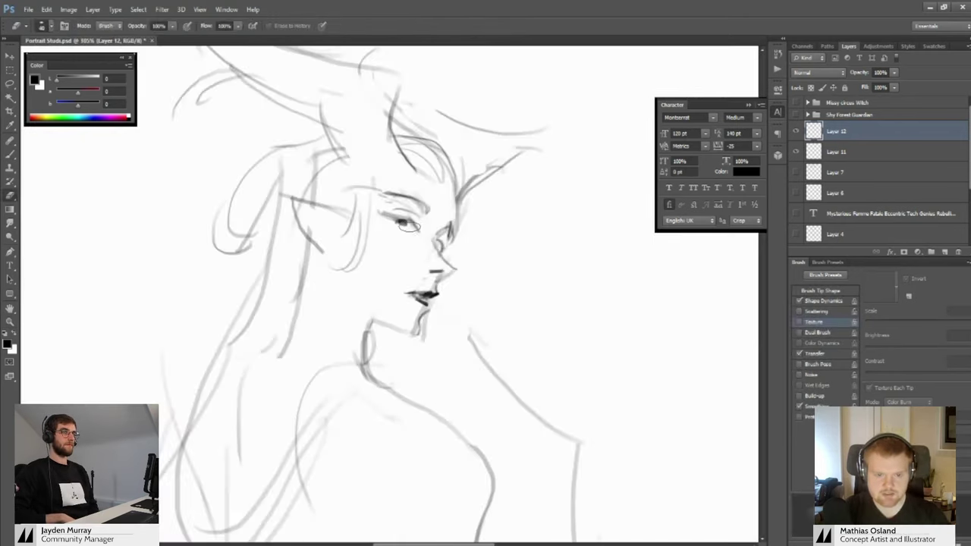
key("bracketleft")
key("bracketleft")
key("bracketleft")
key("bracketleft")
key("bracketleft")
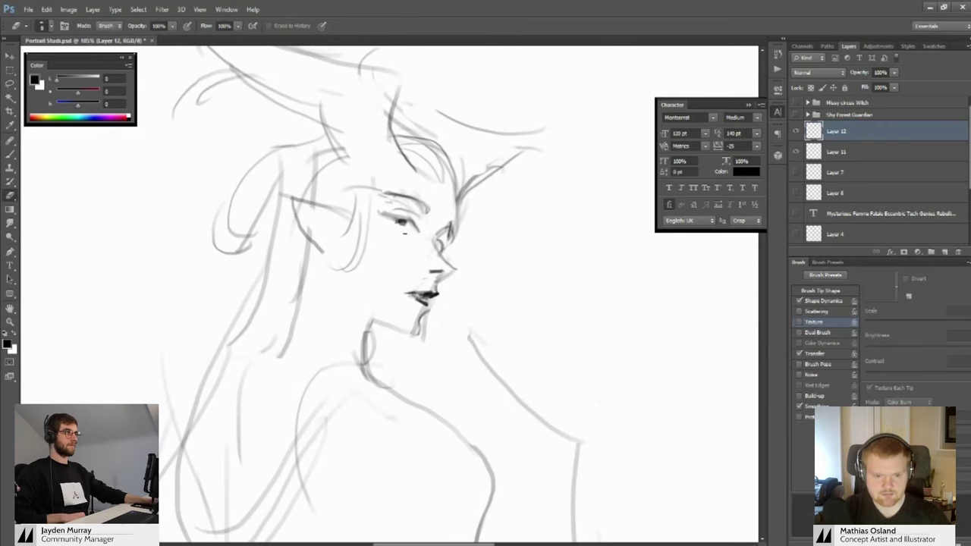
key("b")
key("e")
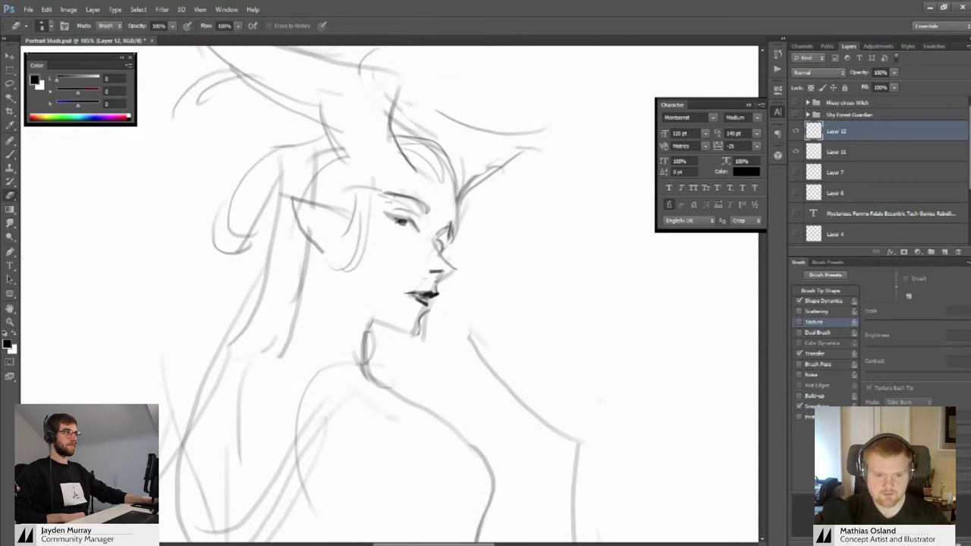
left_click_drag(377, 212, 341, 201)
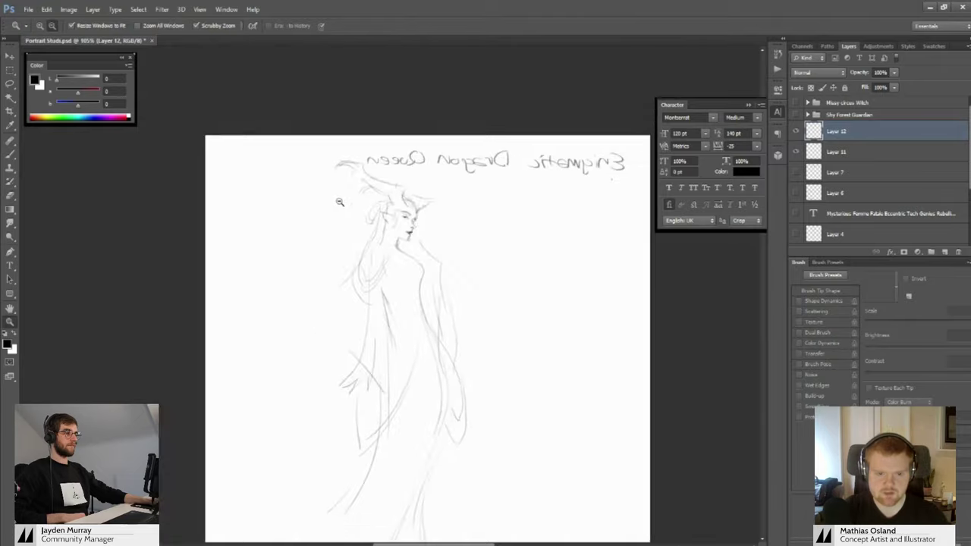
Sketch the front of the neck and a curved neckline around its base
mouse_move(410, 229)
left_mouse_down()
mouse_move(434, 269)
mouse_move(417, 270)
left_mouse_up()
key("e")
key("b")
mouse_move(411, 278)
left_mouse_down()
mouse_move(342, 258)
mouse_move(411, 286)
left_mouse_up()
key("b")
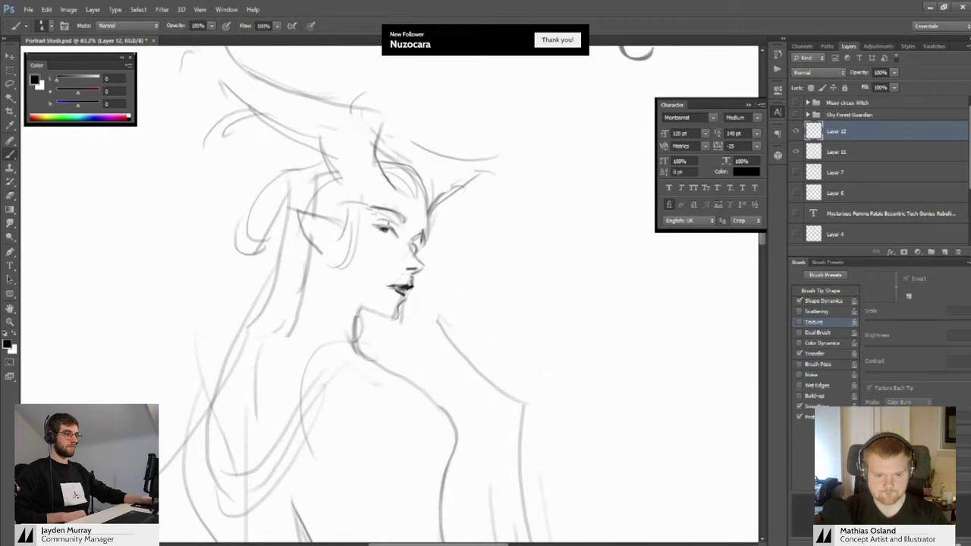
mouse_move(405, 217)
left_mouse_down()
mouse_move(353, 226)
mouse_move(385, 269)
left_mouse_up()
mouse_move(432, 299)
left_mouse_down()
mouse_move(397, 248)
mouse_move(417, 233)
mouse_move(404, 230)
mouse_move(413, 254)
mouse_move(353, 264)
left_mouse_up()
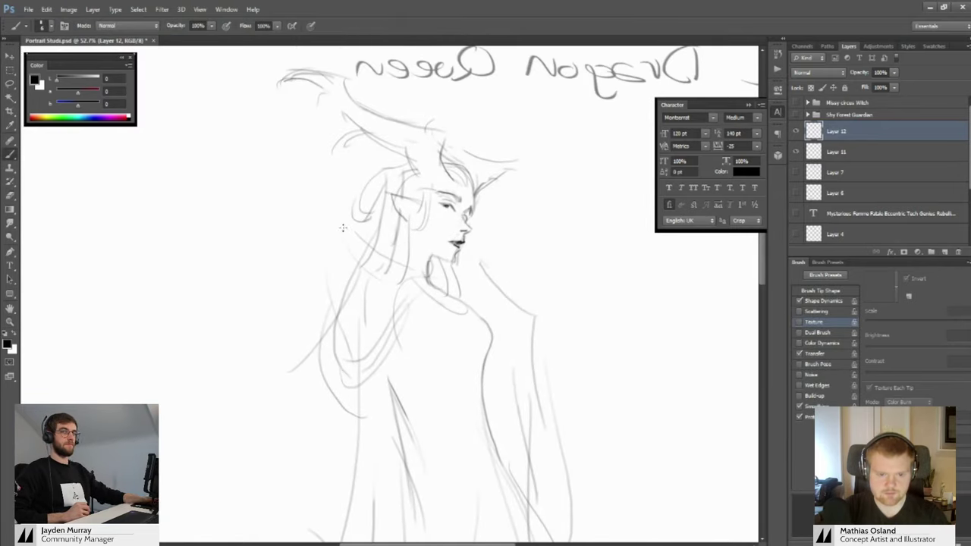
Sketch flowing strands behind the shoulders and a row of round necklace beads at the base of the neck
mouse_move(339, 222)
left_mouse_down()
mouse_move(382, 283)
mouse_move(356, 247)
mouse_move(345, 273)
mouse_move(314, 270)
mouse_move(357, 276)
mouse_move(368, 260)
mouse_move(349, 282)
mouse_move(361, 264)
left_mouse_up()
key("b")
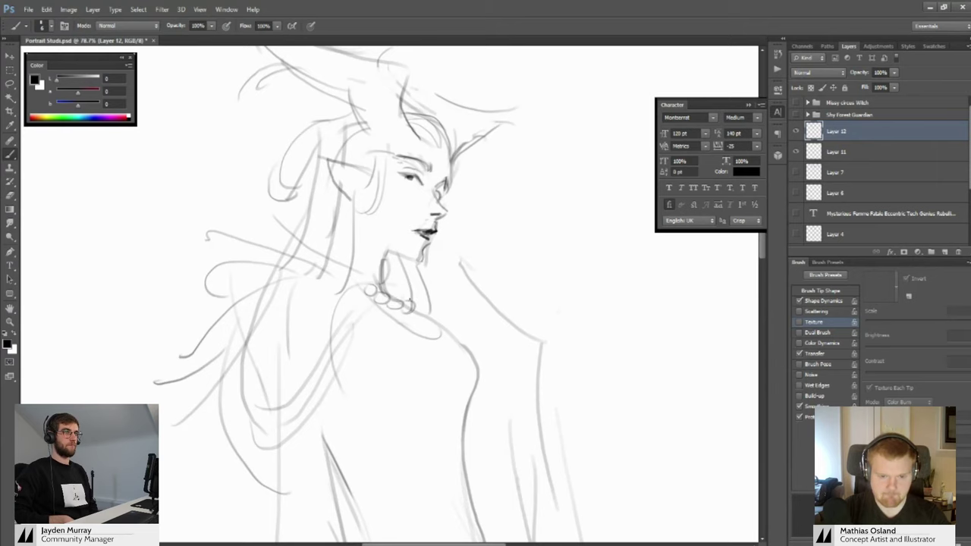
left_click_drag(413, 307, 380, 293)
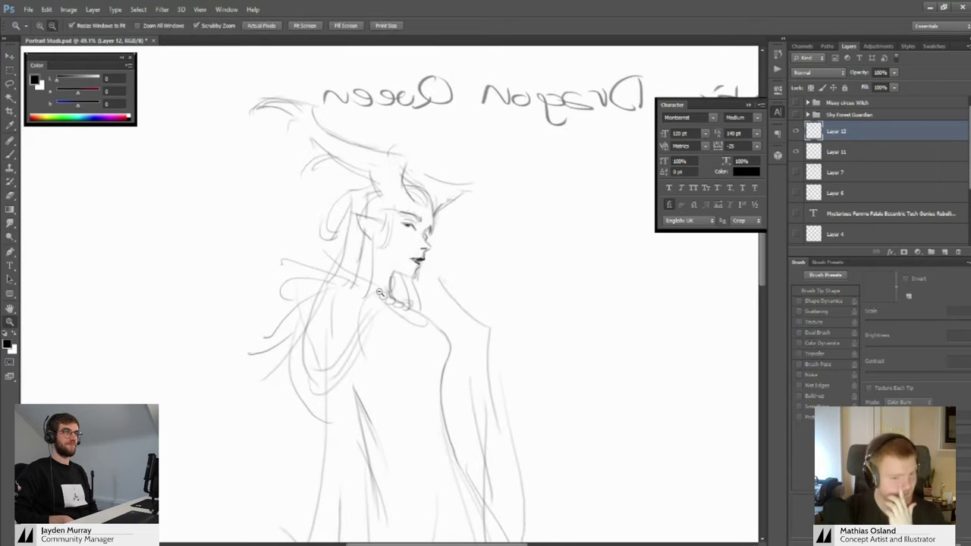
Erase the ear's lower outline and redraw it curving toward the lobe
left_click_drag(344, 184, 393, 254)
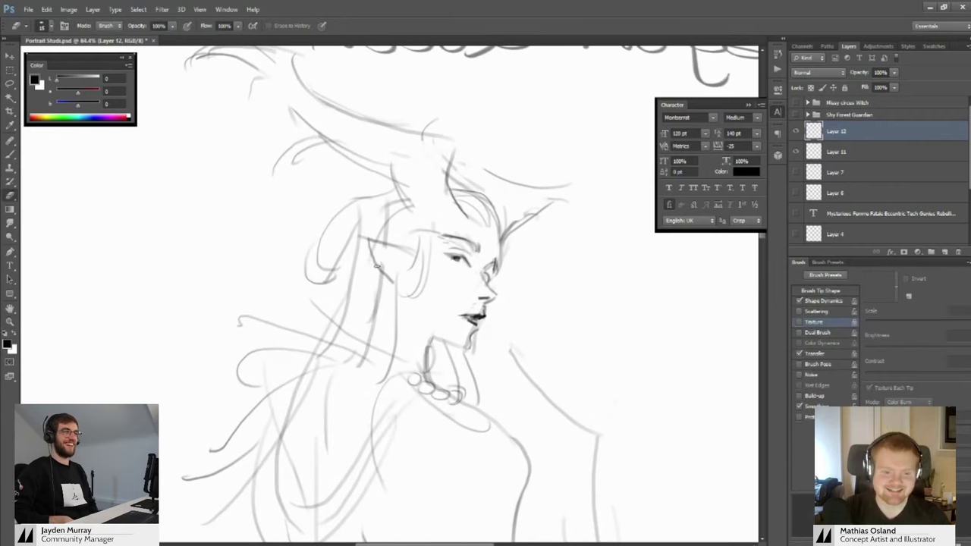
key("z")
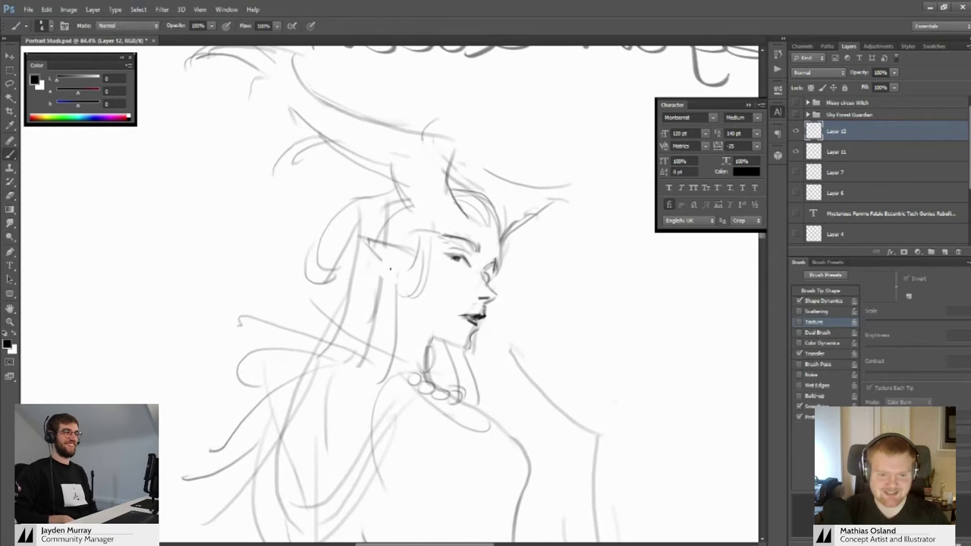
mouse_move(365, 240)
left_mouse_down()
mouse_move(353, 250)
mouse_move(383, 252)
mouse_move(335, 252)
mouse_move(462, 268)
left_mouse_up()
key("b")
key("z")
key("b")
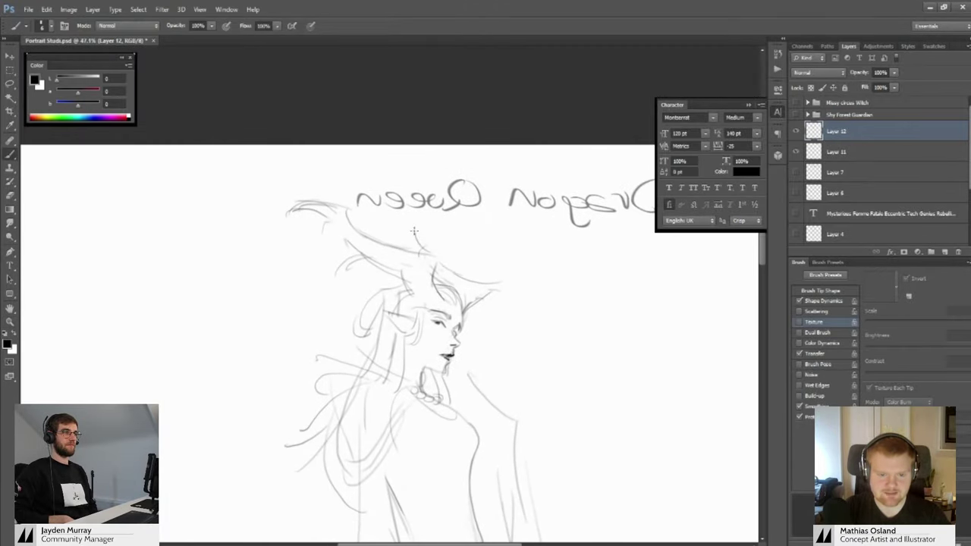
Define the underside of the large swept-back horn up to its tip and add contour lines where it meets the headdress
key("z")
mouse_move(406, 228)
left_mouse_down()
mouse_move(209, 227)
mouse_move(368, 214)
mouse_move(459, 224)
left_mouse_up()
key("b")
mouse_move(295, 220)
left_mouse_down()
mouse_move(383, 267)
mouse_move(355, 267)
mouse_move(406, 241)
left_mouse_up()
key("z")
scroll(398, 254, "down", 1)
key("b")
mouse_move(373, 210)
left_mouse_down()
mouse_move(377, 226)
mouse_move(426, 260)
mouse_move(383, 246)
mouse_move(462, 275)
mouse_move(388, 244)
mouse_move(410, 270)
mouse_move(440, 280)
mouse_move(375, 219)
left_mouse_up()
key("z")
key("b")
key("z")
key("e")
key("z")
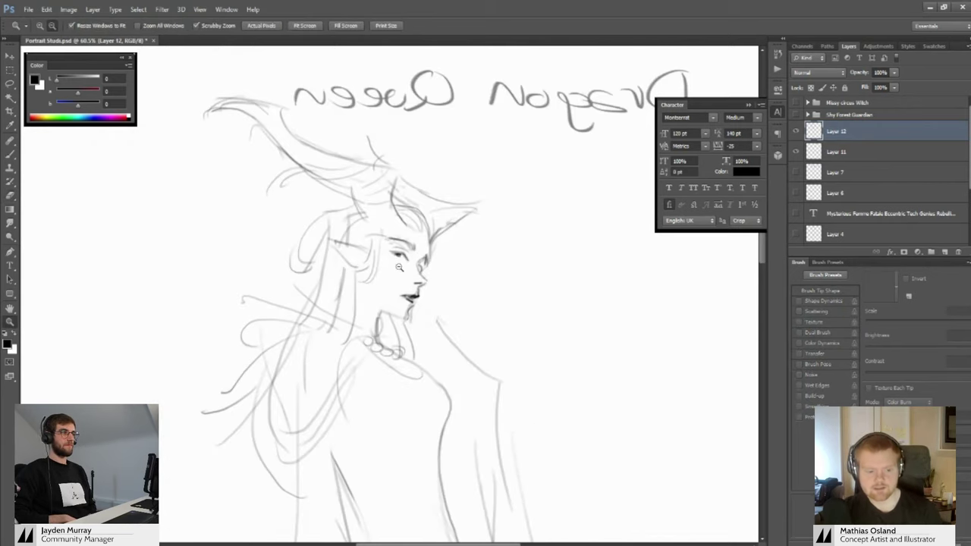
Lasso the near eye and nudge its position on the face
key("l")
mouse_move(394, 250)
left_mouse_down()
mouse_move(418, 273)
mouse_move(432, 248)
mouse_move(390, 242)
mouse_move(410, 265)
mouse_move(406, 253)
mouse_move(371, 244)
mouse_move(433, 262)
left_mouse_up()
key("v")
key("z")
Erase the faint marks under the nose and redraw the nostril
key("e")
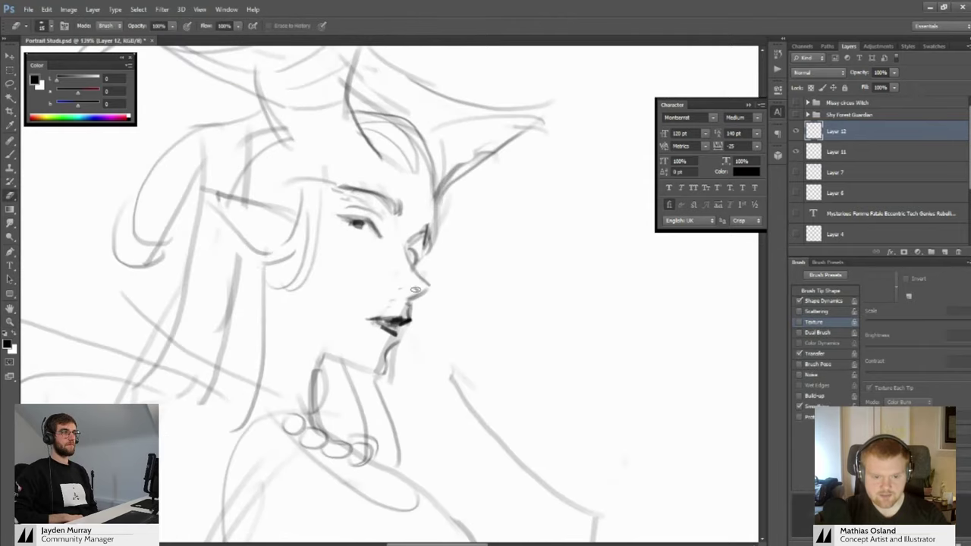
key("b")
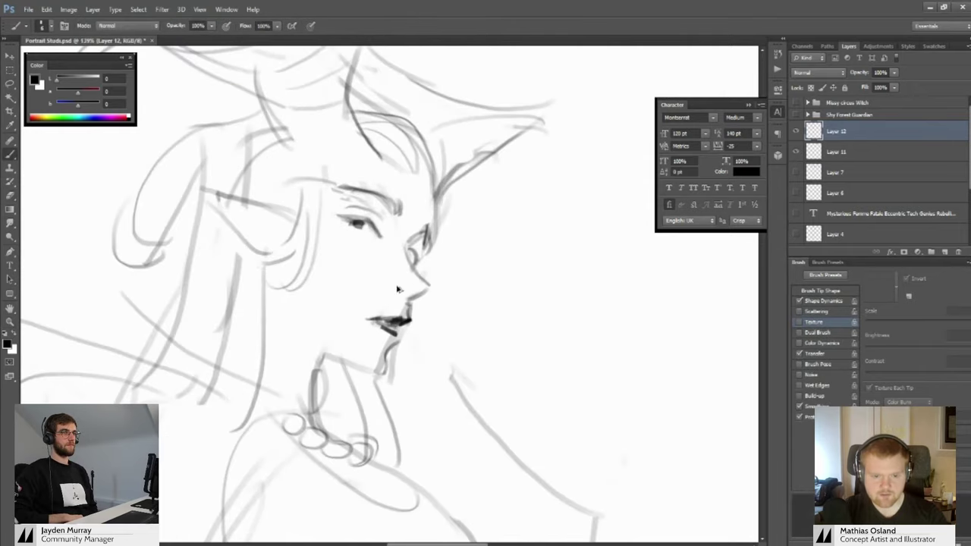
left_click_drag(398, 287, 404, 288)
key("z")
mouse_move(402, 291)
left_mouse_down()
mouse_move(331, 273)
mouse_move(388, 282)
mouse_move(384, 295)
left_mouse_up()
Clean up the chin below the lips and redraw the jawline from the neck to the chin
key("l")
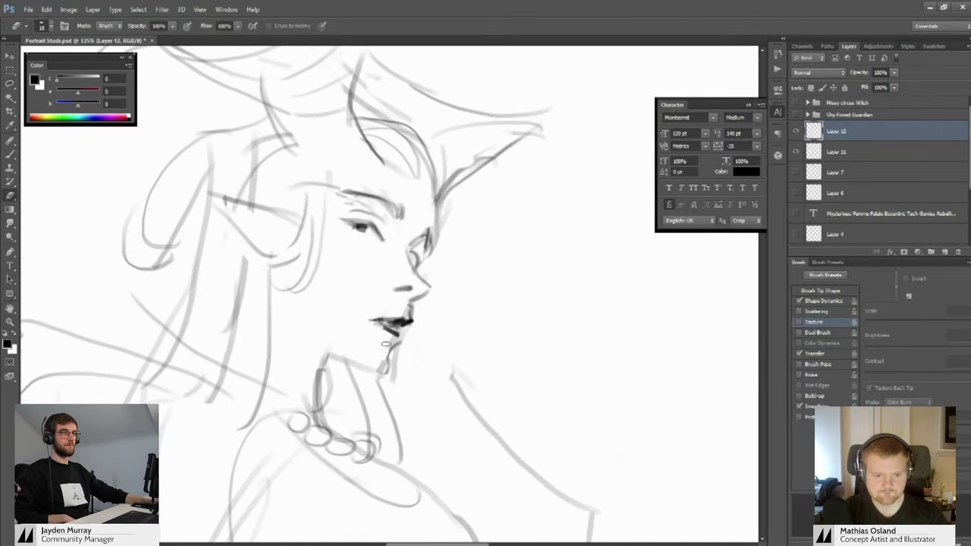
key("b")
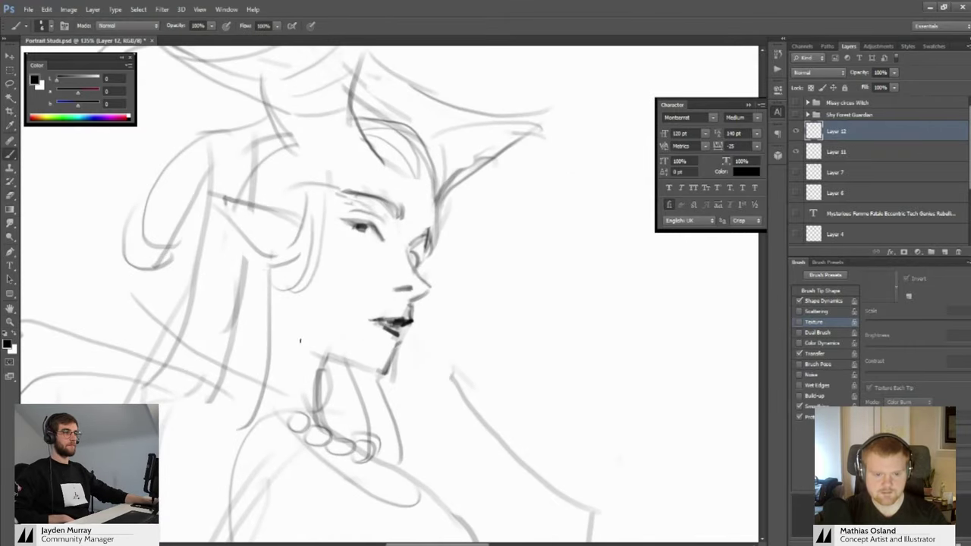
left_click_drag(308, 347, 382, 374)
key("z")
mouse_move(360, 335)
left_mouse_down()
mouse_move(305, 331)
mouse_move(391, 341)
mouse_move(351, 313)
mouse_move(361, 305)
mouse_move(343, 284)
left_mouse_up()
Erase the round necklace beads and sketch a plain collar band at the base of the neck
key("b")
key("z")
key("z")
key("e")
mouse_move(351, 321)
left_mouse_down()
mouse_move(386, 347)
mouse_move(388, 338)
left_mouse_up()
key("b")
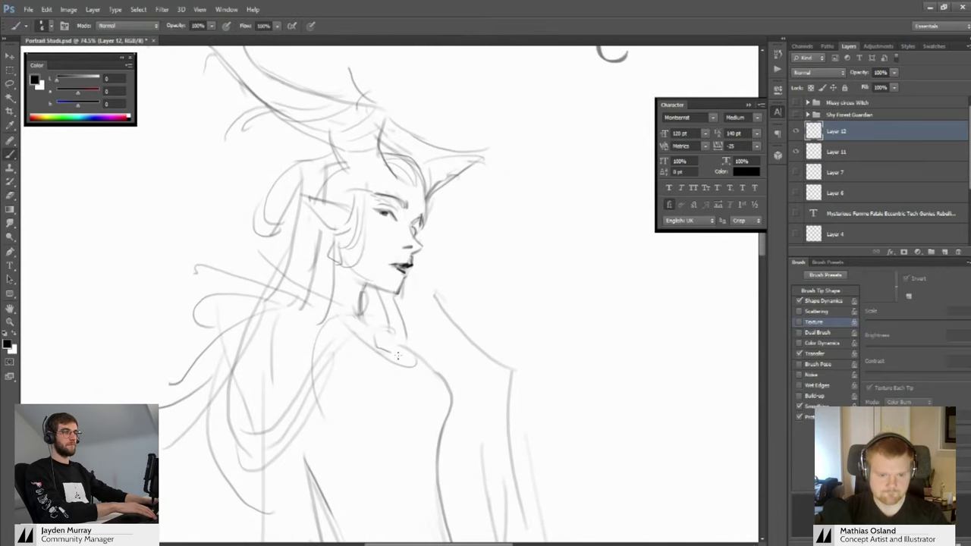
mouse_move(379, 339)
left_mouse_down()
mouse_move(407, 351)
mouse_move(404, 359)
left_mouse_up()
key("z")
mouse_move(405, 359)
left_mouse_down()
mouse_move(341, 333)
mouse_move(368, 338)
mouse_move(349, 352)
mouse_move(304, 336)
mouse_move(339, 359)
left_mouse_up()
Sketch a pointed collar spike behind the neck and a draped curve over the upper arm
key("z")
key("z")
key("space")
left_click_drag(347, 366, 356, 291)
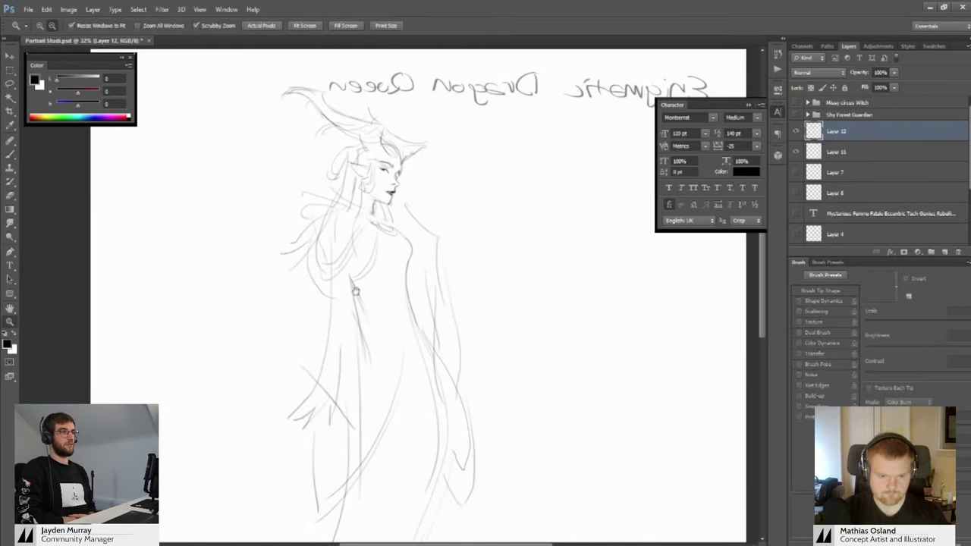
left_click_drag(373, 227, 390, 288)
mouse_move(344, 266)
left_mouse_down()
mouse_move(357, 274)
mouse_move(340, 278)
mouse_move(349, 286)
mouse_move(410, 305)
left_mouse_up()
key("space")
key("z")
mouse_move(386, 286)
left_mouse_down()
mouse_move(341, 278)
mouse_move(384, 292)
left_mouse_up()
key("space")
mouse_move(383, 287)
left_mouse_down()
mouse_move(357, 279)
mouse_move(365, 272)
left_mouse_up()
Erase the inner line of the hair loop behind the ear
key("z")
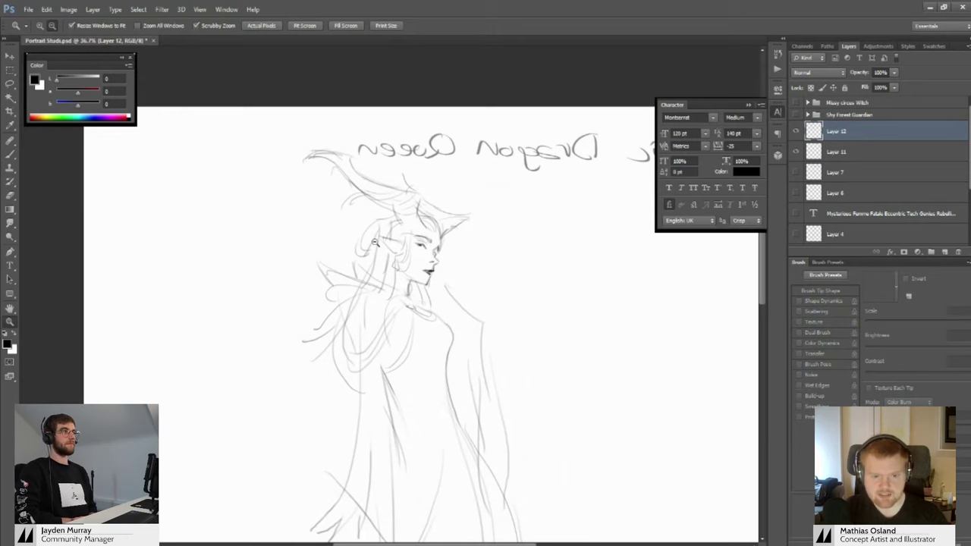
left_click_drag(424, 265, 405, 278)
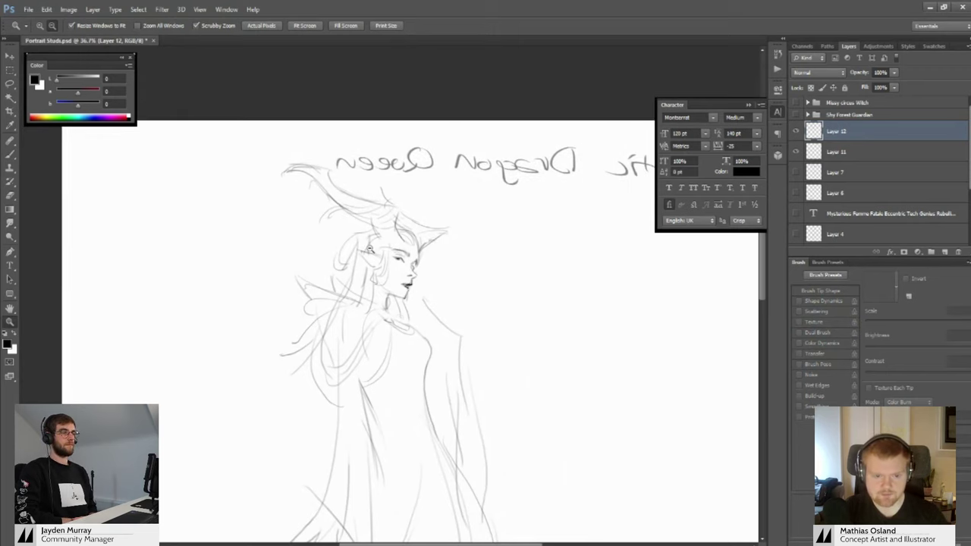
left_click_drag(334, 232, 379, 253)
key("z")
scroll(332, 271, "down", 4)
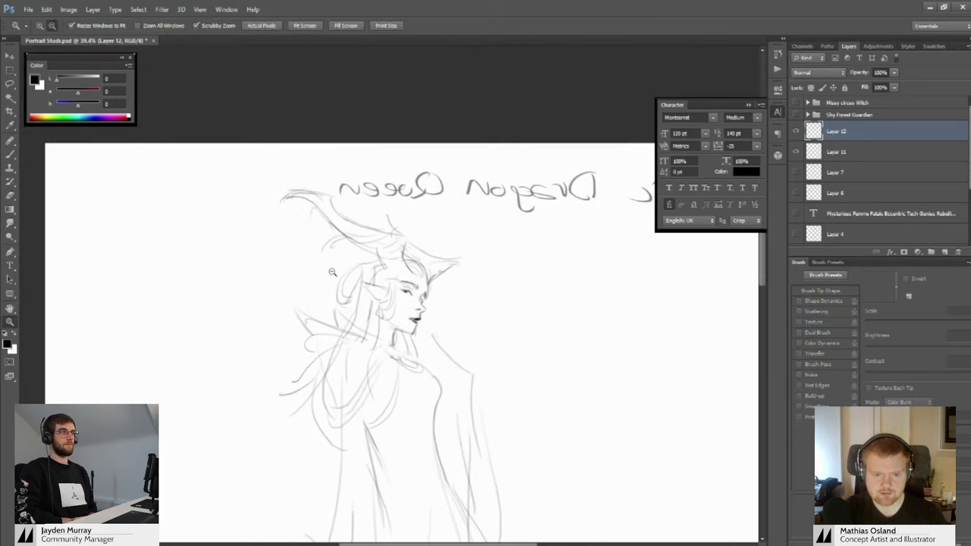
left_click_drag(370, 289, 367, 267)
scroll(354, 258, "up", 3)
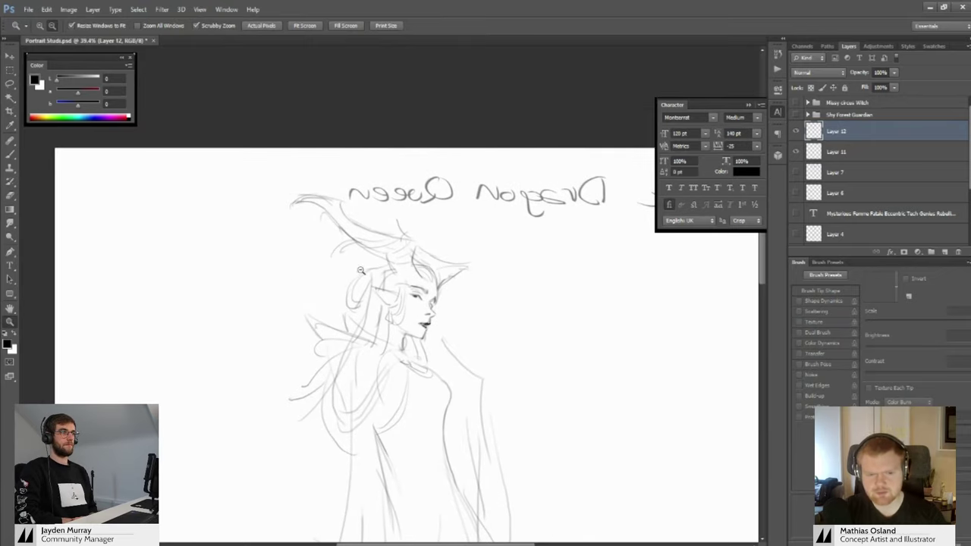
key("b")
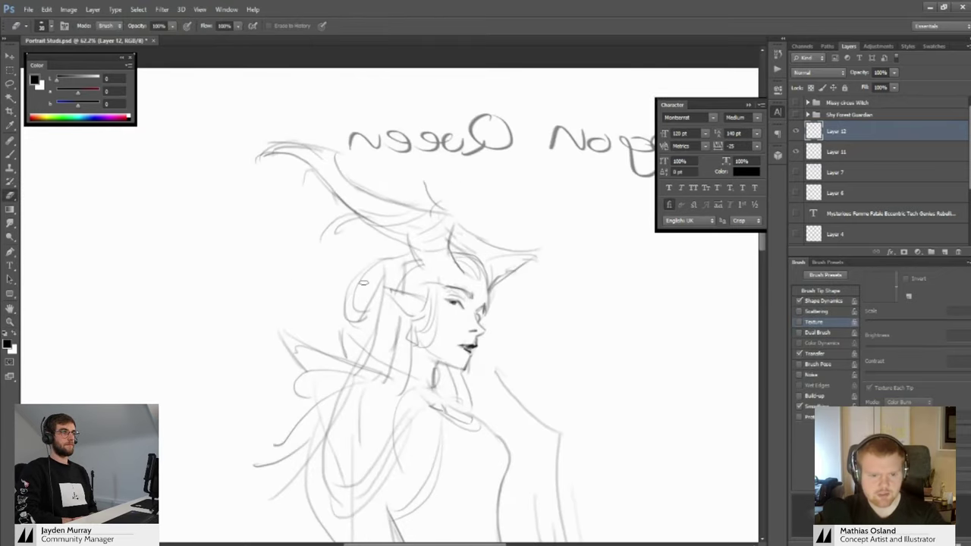
key("z")
scroll(349, 291, "down", 3)
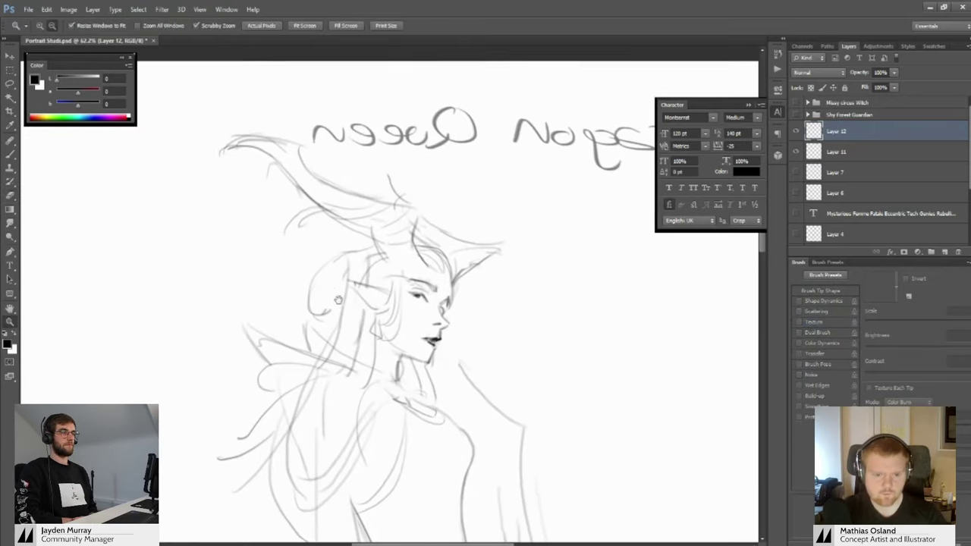
left_click_drag(387, 305, 364, 285)
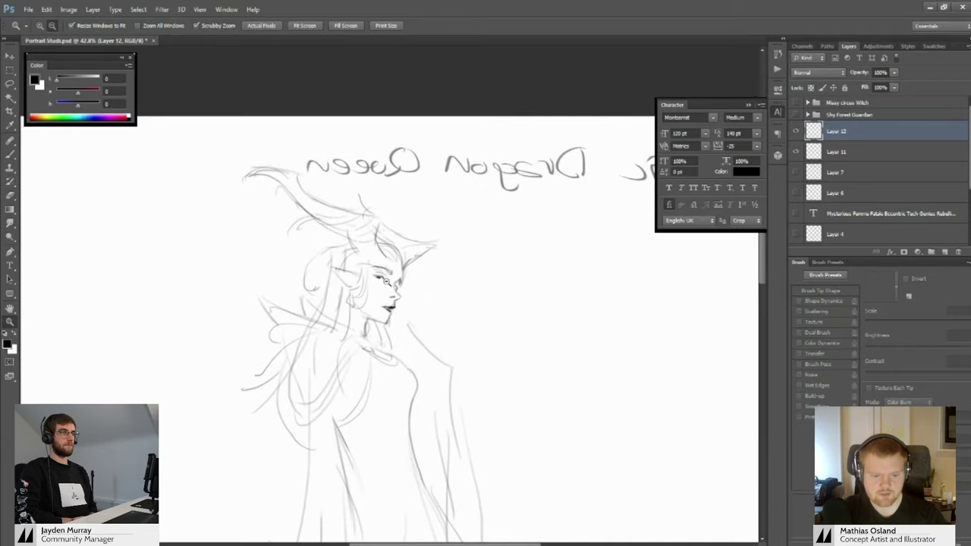
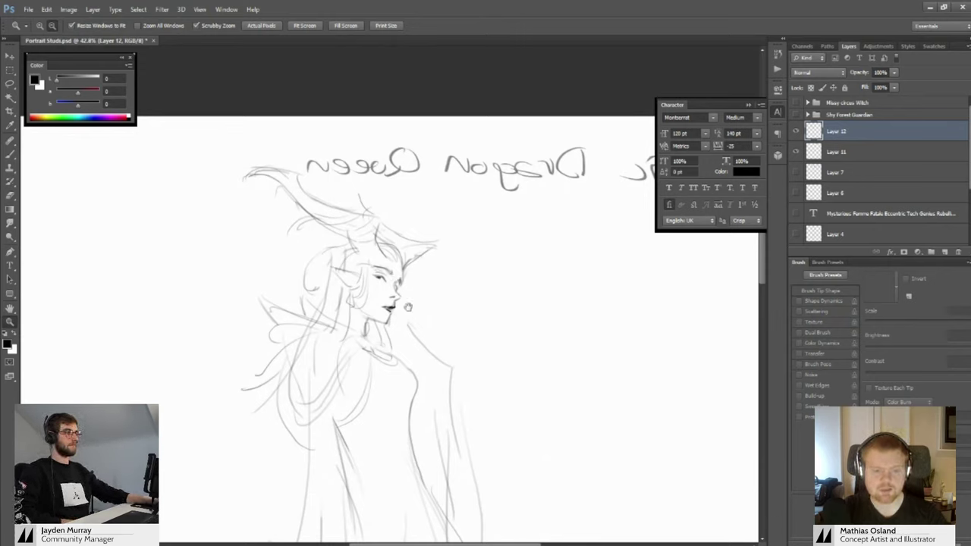
Clean up the neck lines and draw a dark shadow beneath the figure's jaw
mouse_move(407, 306)
left_mouse_down()
mouse_move(406, 274)
mouse_move(437, 282)
left_mouse_up()
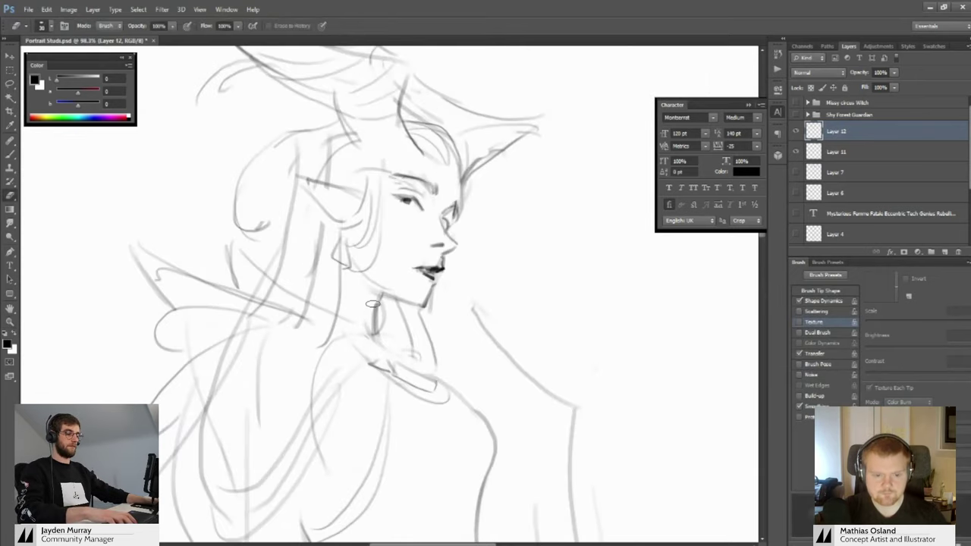
key("b")
mouse_move(376, 303)
left_mouse_down()
mouse_move(372, 329)
mouse_move(277, 331)
mouse_move(394, 332)
left_mouse_up()
left_click_drag(389, 288, 378, 334)
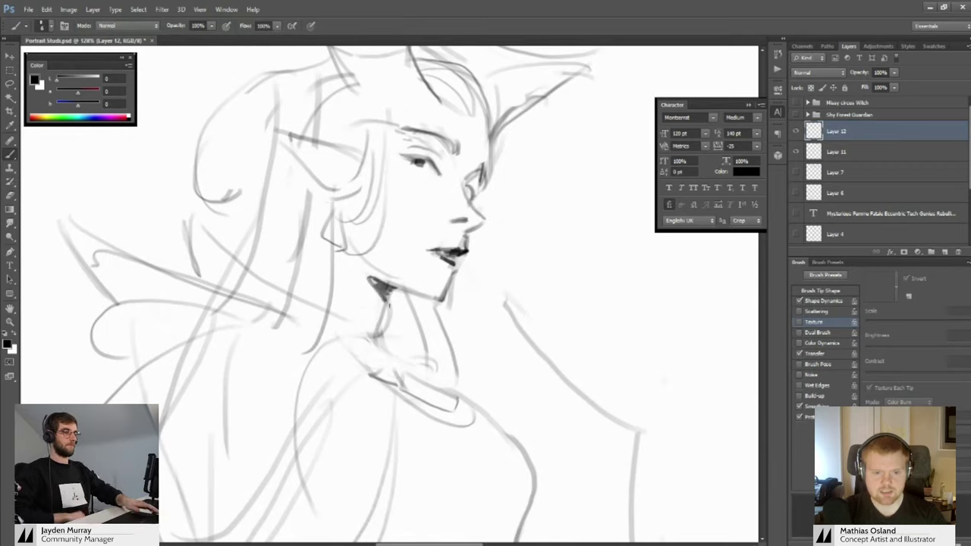
key("z")
left_click_drag(382, 290, 330, 282)
mouse_move(398, 259)
left_mouse_down()
mouse_move(417, 253)
mouse_move(396, 242)
left_mouse_up()
key("b")
key("z")
left_click_drag(462, 241, 438, 241)
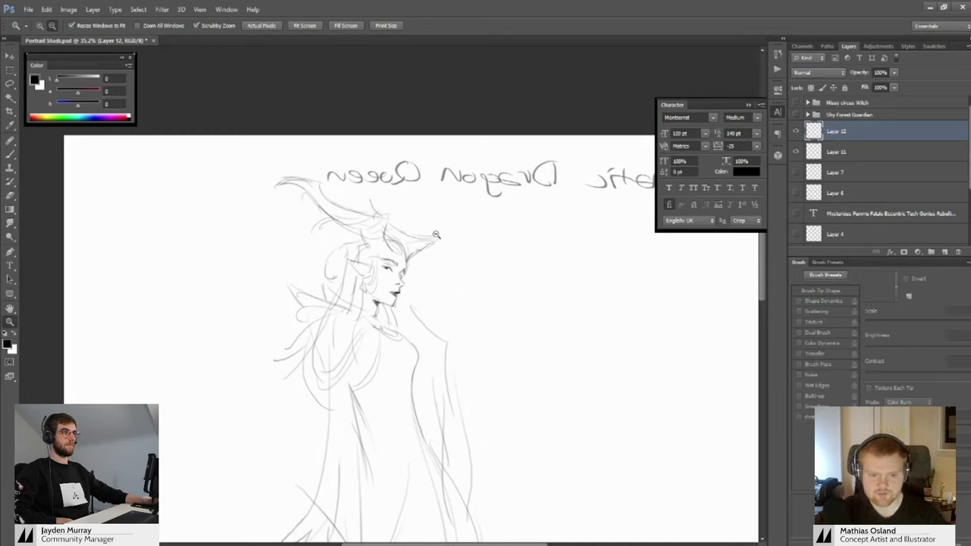
Sketch a small pointed spike on top of the queen's crown between the large horns
left_click_drag(411, 265, 448, 229)
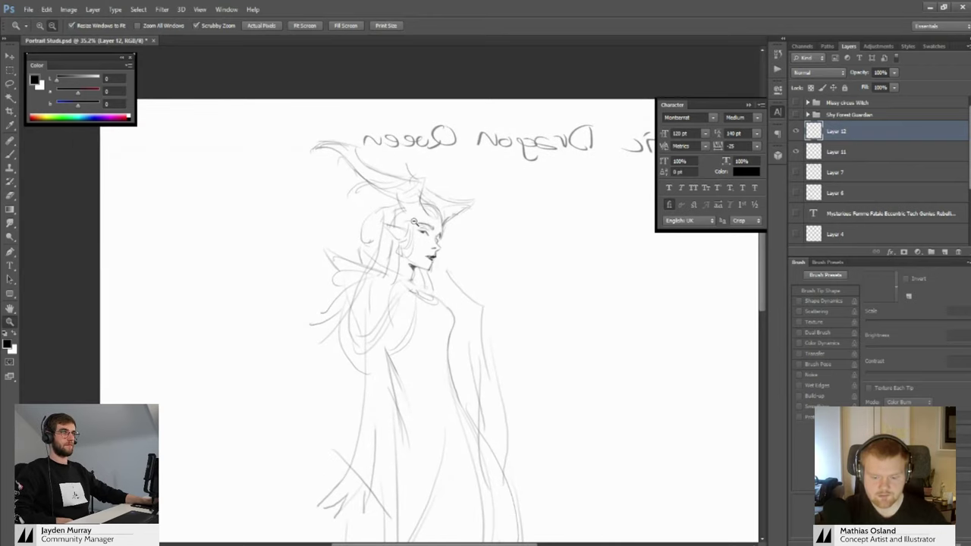
mouse_move(462, 277)
left_mouse_down()
mouse_move(425, 275)
mouse_move(424, 264)
mouse_move(425, 275)
mouse_move(433, 275)
mouse_move(433, 248)
left_mouse_up()
key("b")
scroll(434, 250, "down", 2)
key("b")
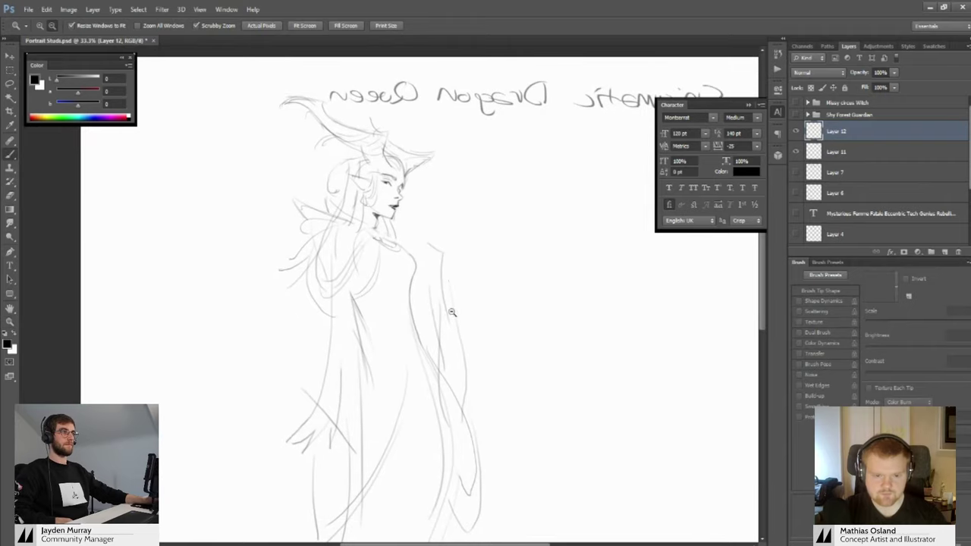
left_click_drag(438, 301, 444, 379)
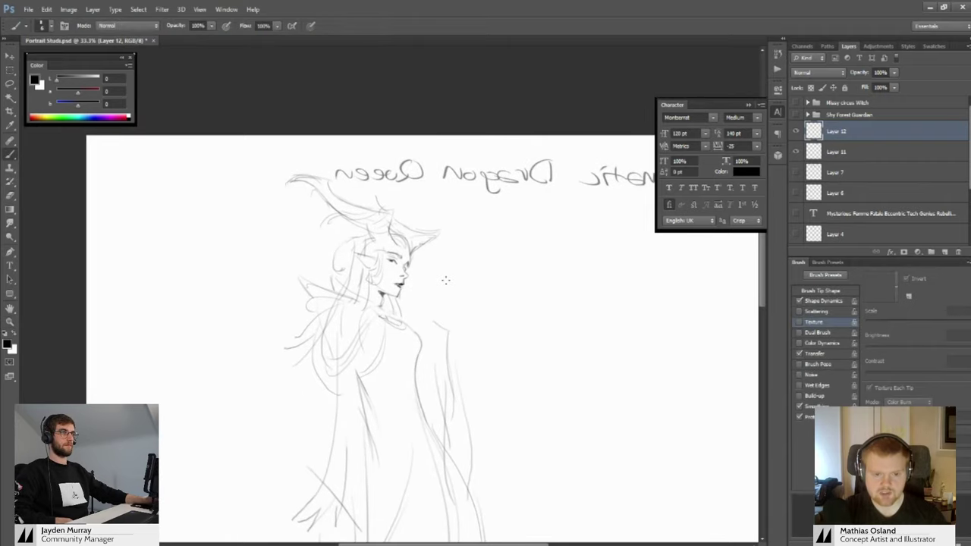
left_click_drag(393, 282, 438, 317)
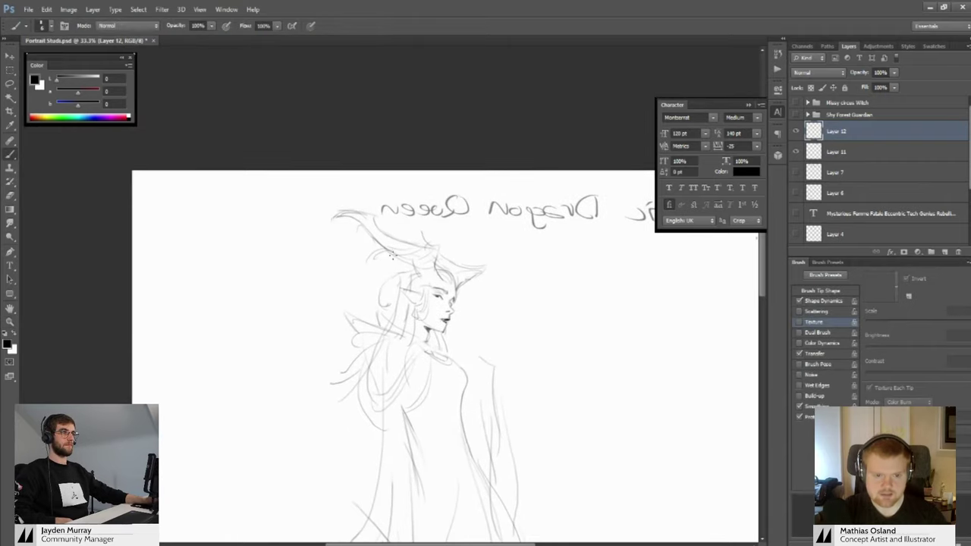
key("z")
left_click(428, 233)
key("b")
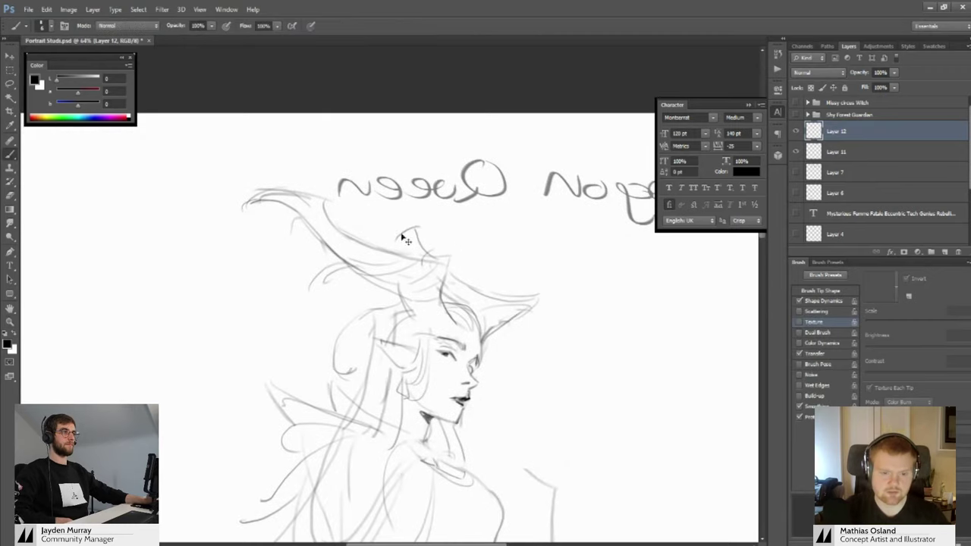
key("z")
mouse_move(398, 247)
left_mouse_down()
mouse_move(357, 241)
mouse_move(392, 231)
mouse_move(463, 244)
left_mouse_up()
key("b")
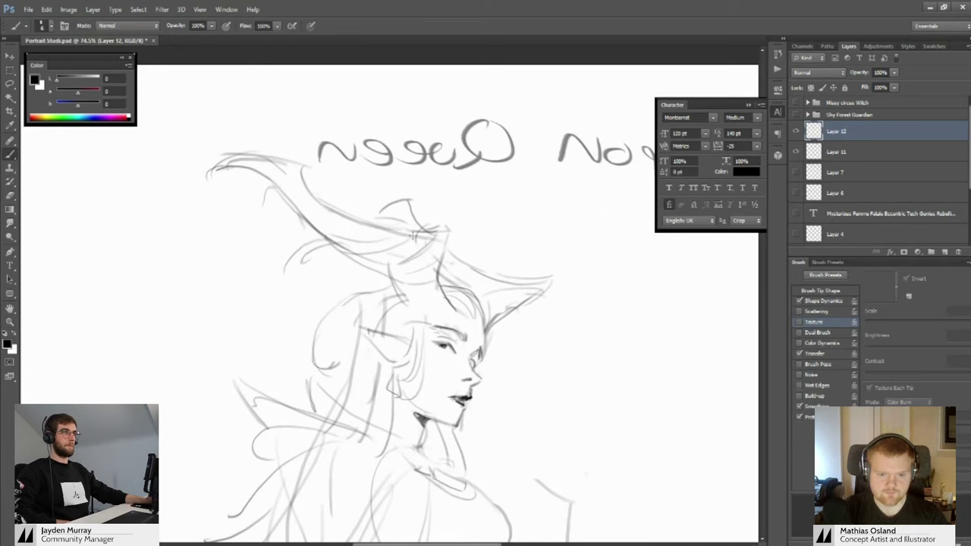
Refine the crown's base with short strokes and draw its band curving down across the forehead
key("z")
mouse_move(413, 236)
left_mouse_down()
mouse_move(314, 245)
mouse_move(425, 244)
mouse_move(331, 243)
mouse_move(387, 230)
mouse_move(435, 264)
left_mouse_up()
key("b")
key("z")
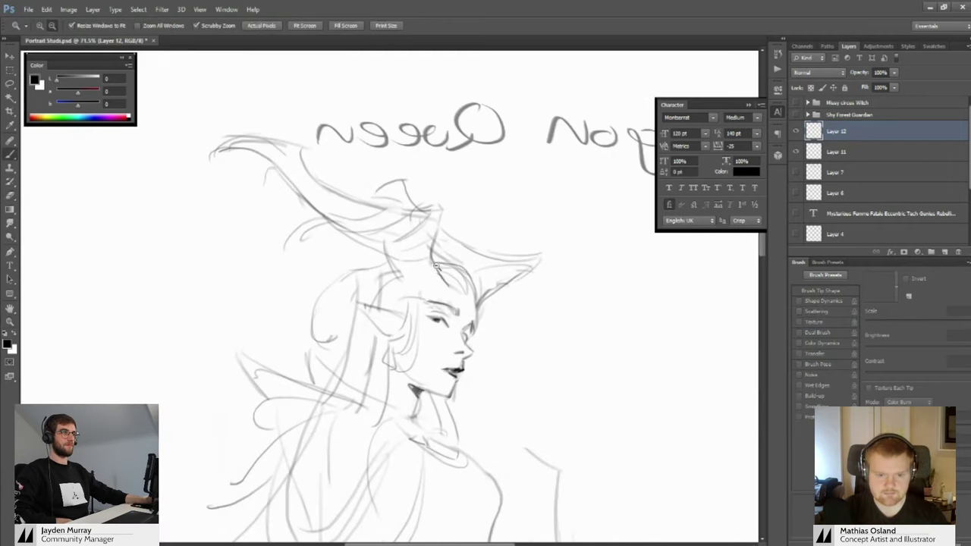
key("b")
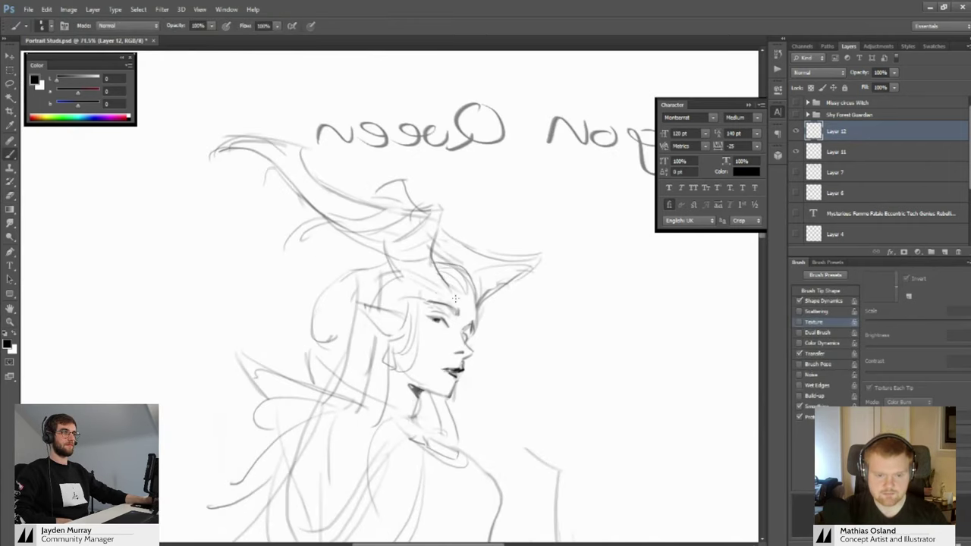
mouse_move(455, 299)
left_mouse_down()
mouse_move(419, 270)
mouse_move(362, 269)
mouse_move(416, 264)
left_mouse_up()
key("z")
key("b")
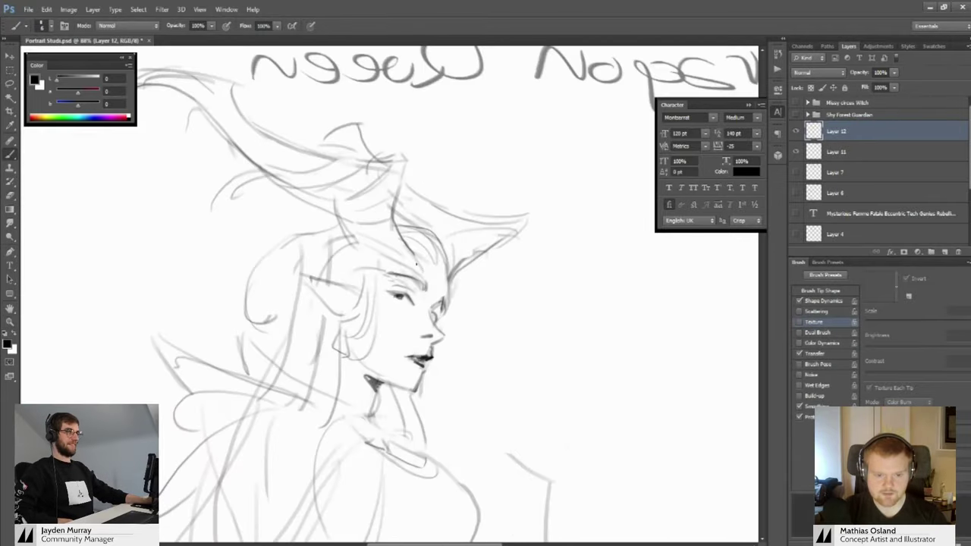
Erase the rounded hair outline behind the head and redraw it with a straighter, more angular fall
scroll(374, 288, "down", 3)
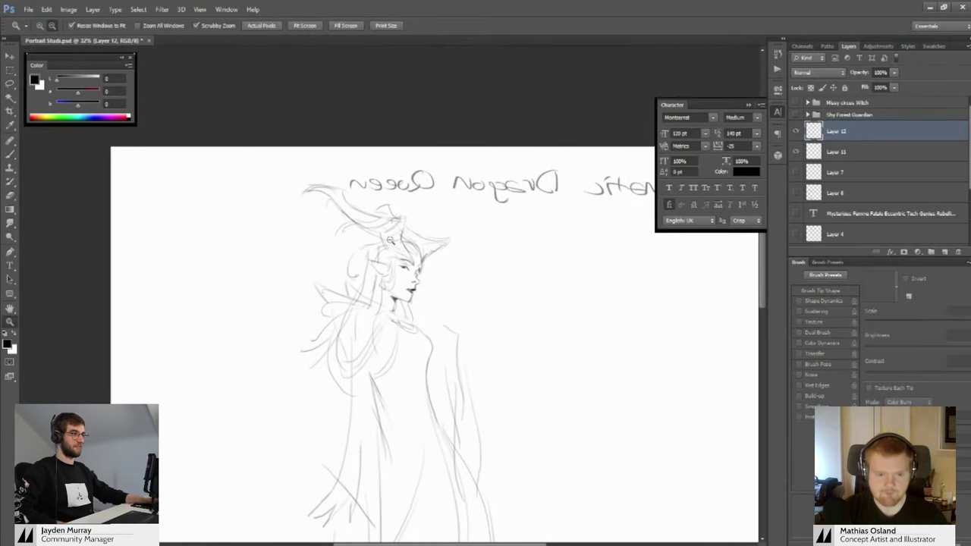
scroll(374, 288, "up", 2)
key("e")
mouse_move(372, 244)
left_mouse_down()
mouse_move(347, 277)
mouse_move(377, 288)
mouse_move(316, 267)
left_mouse_up()
key("b")
key("z")
scroll(321, 275, "up", 2)
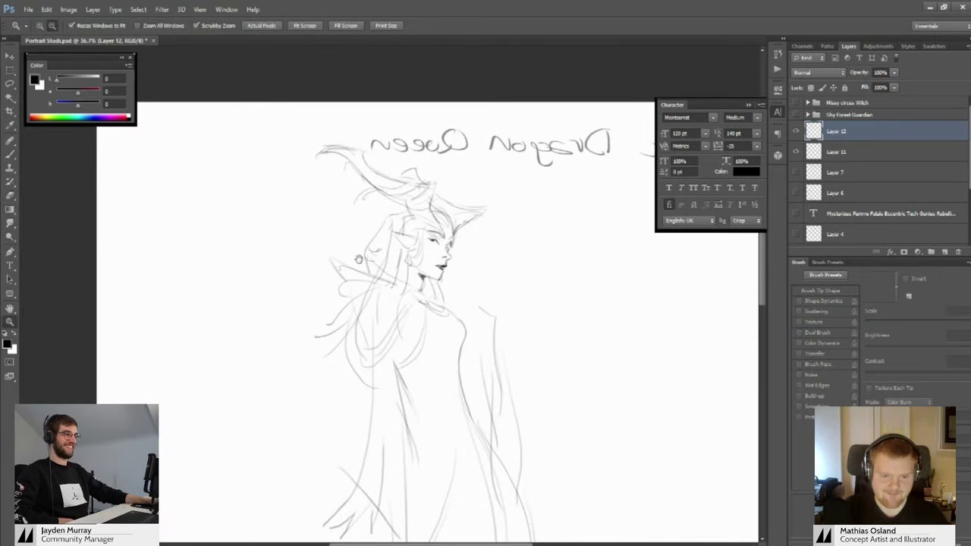
scroll(341, 274, "up", 2)
key("b")
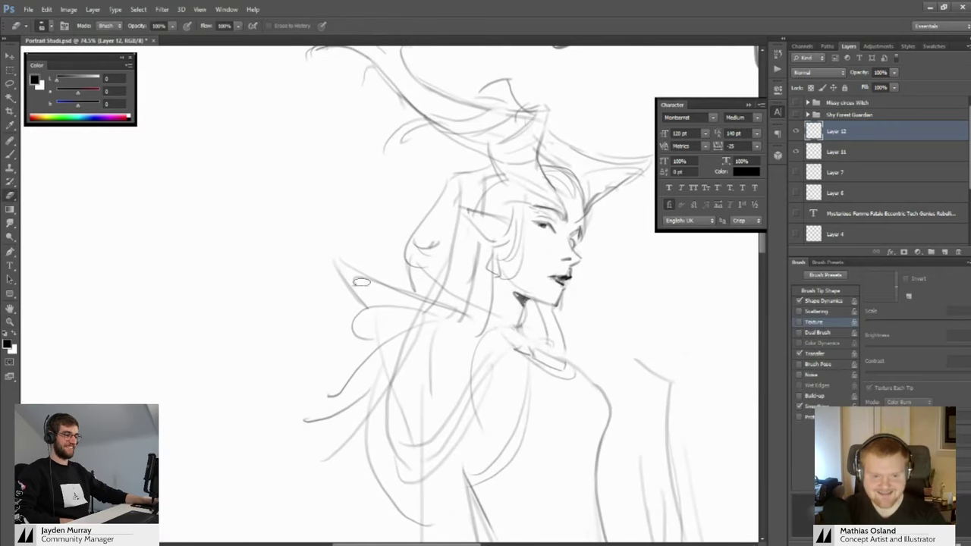
Erase the inner line of the pointed collar behind the shoulder and the loop beneath it
key("z")
mouse_move(352, 275)
left_mouse_down()
mouse_move(369, 288)
mouse_move(365, 277)
left_mouse_up()
key("e")
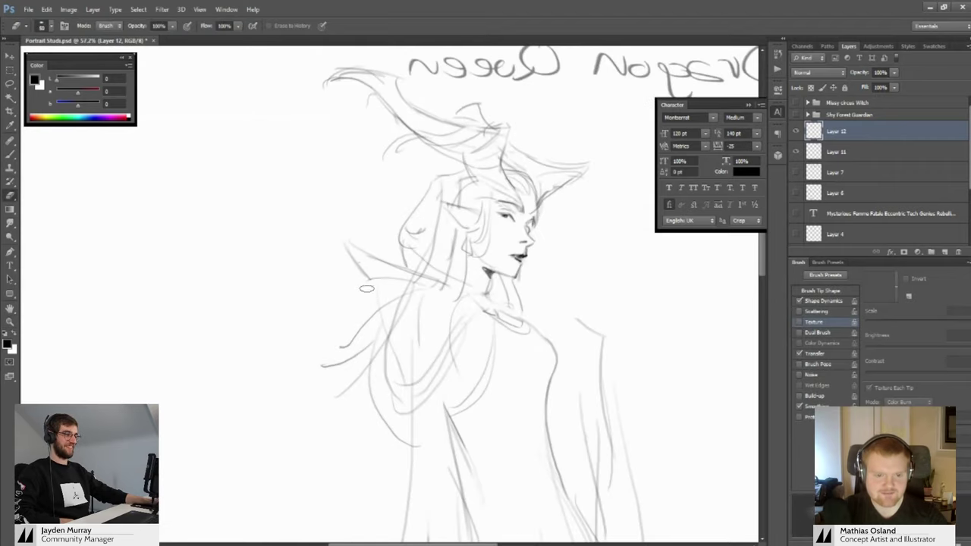
key("z")
scroll(298, 301, "down", 2)
scroll(341, 289, "up", 2)
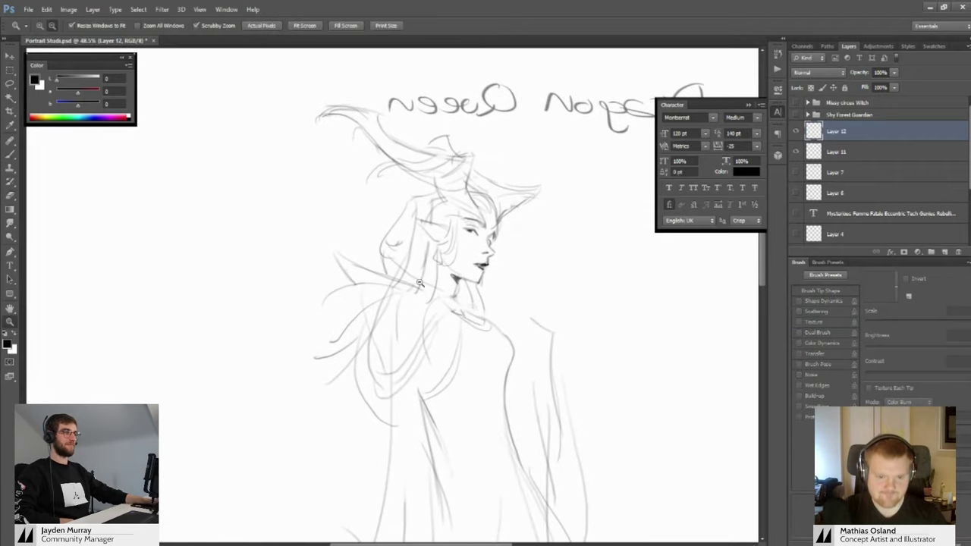
Sketch curved lines around the neckline and a rounded contour over the near shoulder
scroll(418, 282, "down", 2)
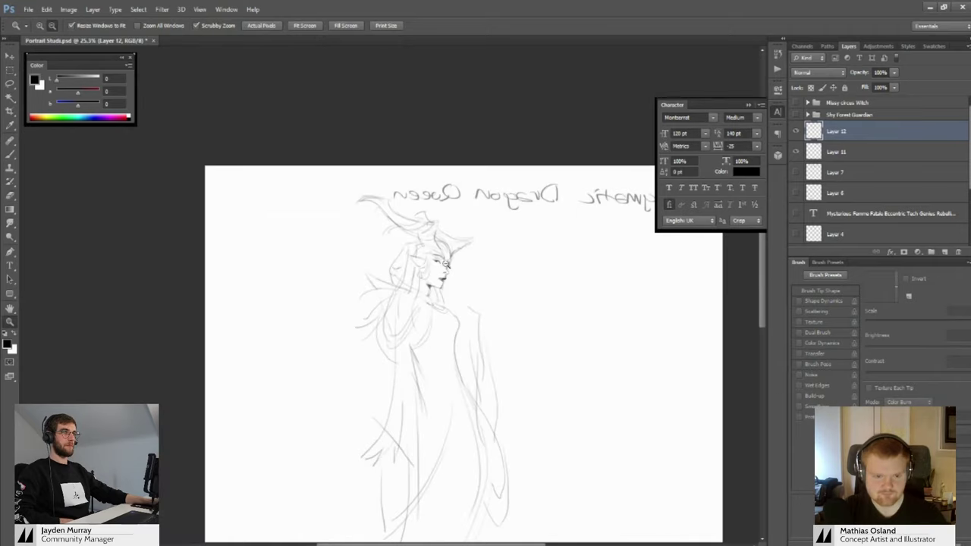
scroll(447, 287, "up", 1)
key("b")
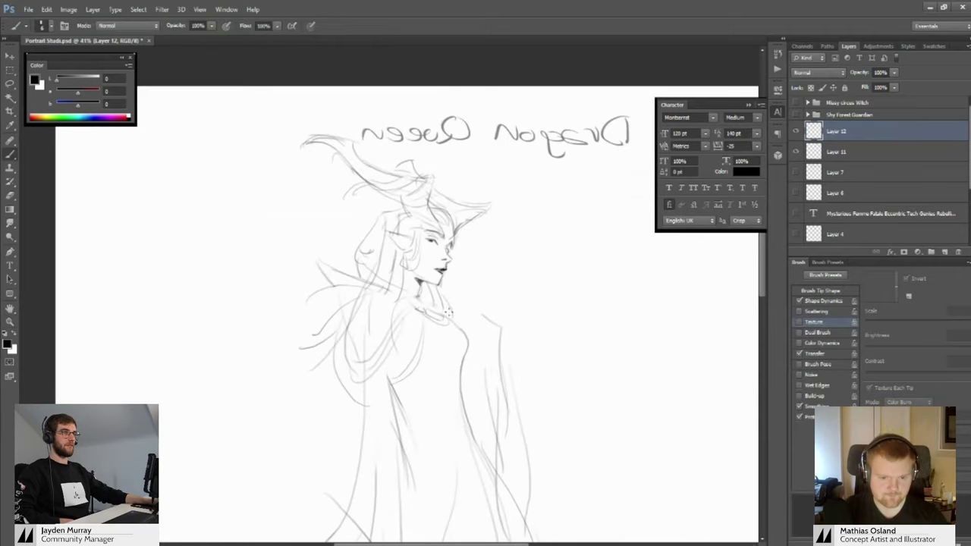
scroll(433, 292, "up", 1)
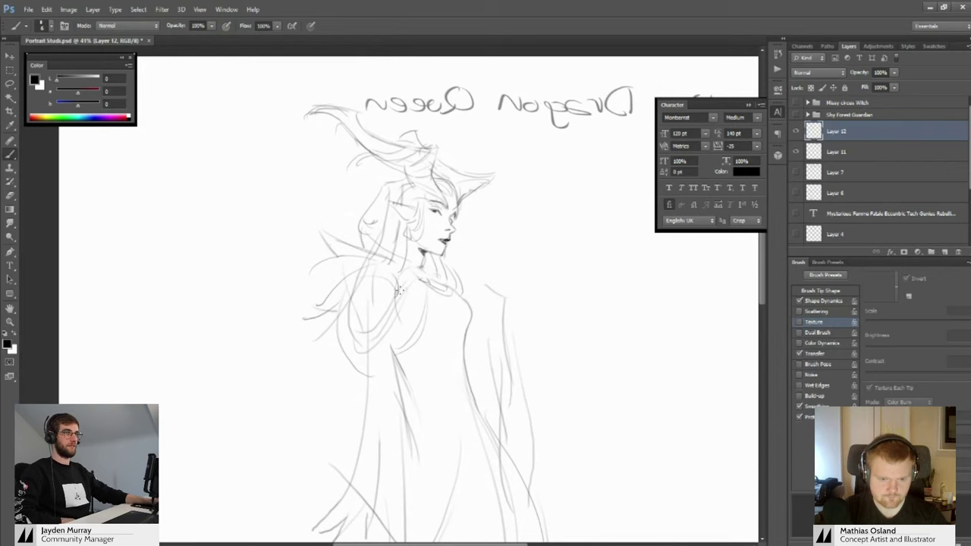
Strengthen the shoulder curve and add long lines running down the robe beside the near arm
left_click_drag(397, 301, 402, 265)
left_click_drag(422, 263, 412, 263)
key("b")
scroll(412, 266, "down", 2)
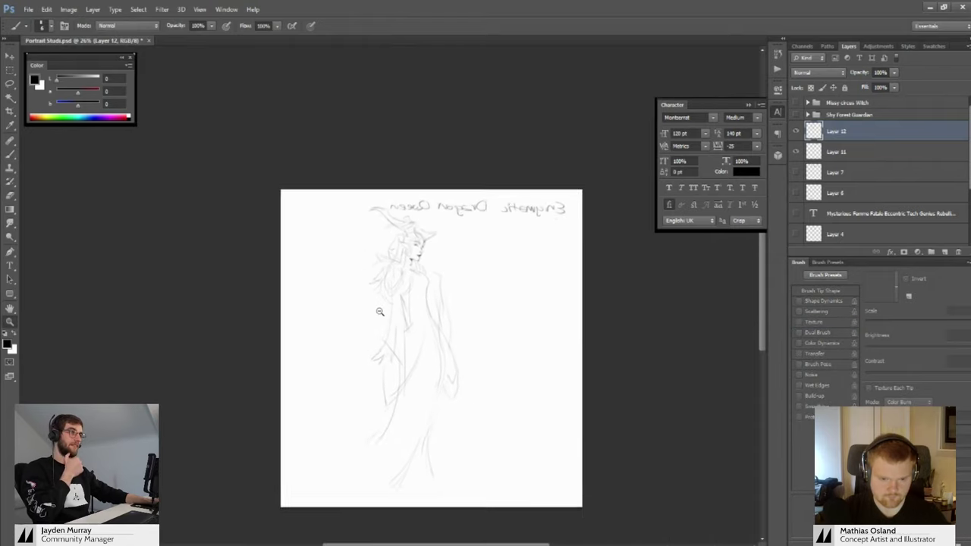
scroll(411, 277, "up", 3)
left_click_drag(403, 331, 376, 373)
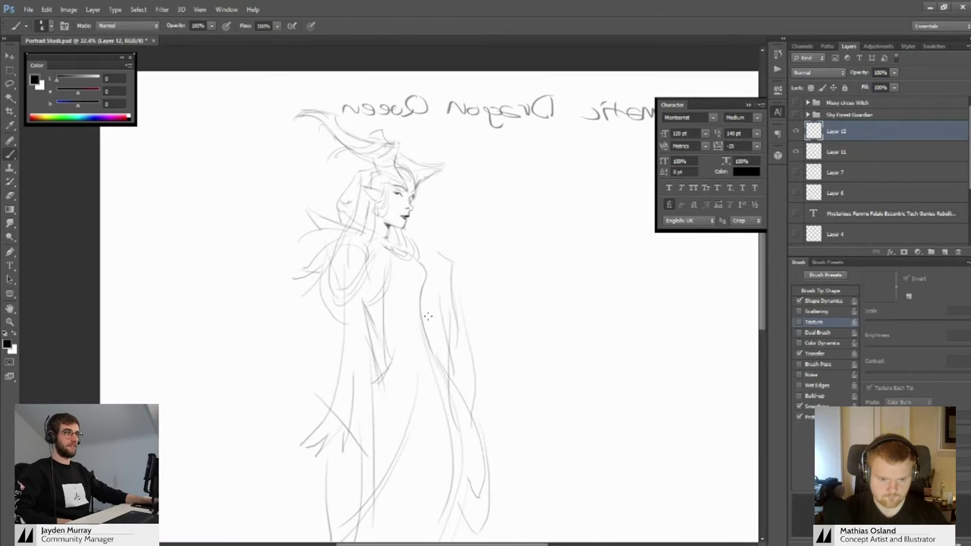
Sketch a tall, narrow spike rising from the front of the crown above the brow
scroll(440, 329, "up", 4)
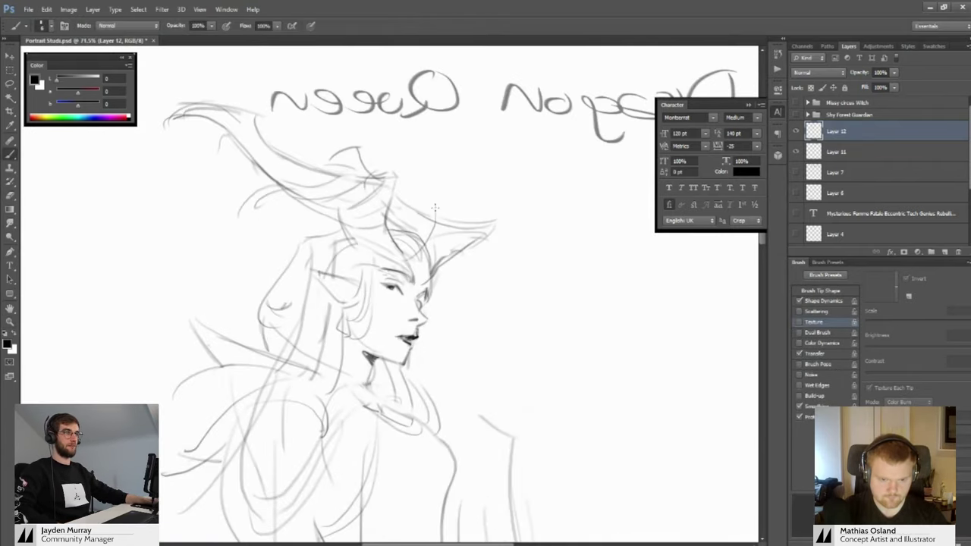
left_click_drag(397, 258, 435, 187)
mouse_move(431, 266)
left_mouse_down()
mouse_move(440, 170)
mouse_move(428, 253)
left_mouse_up()
Erase the dark iris and redraw the near eye with a lowered lid, cleaning up around the eyebrow
scroll(388, 276, "up", 3)
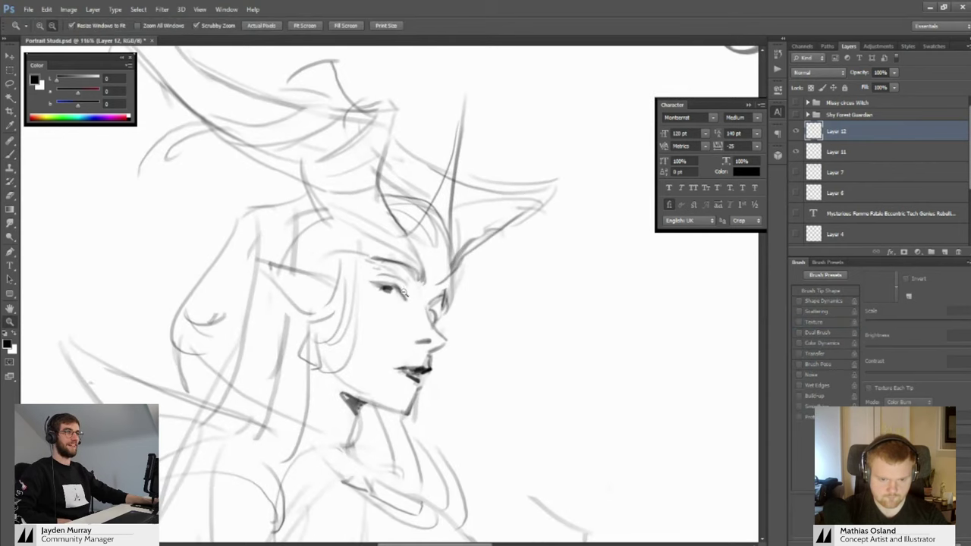
key("e")
key("b")
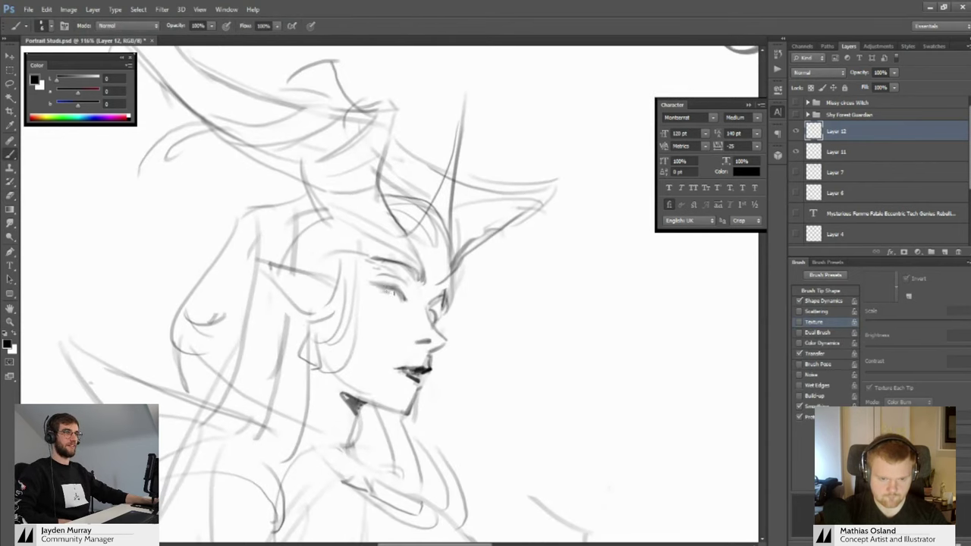
mouse_move(386, 293)
left_mouse_down()
mouse_move(344, 268)
mouse_move(390, 281)
left_mouse_up()
key("e")
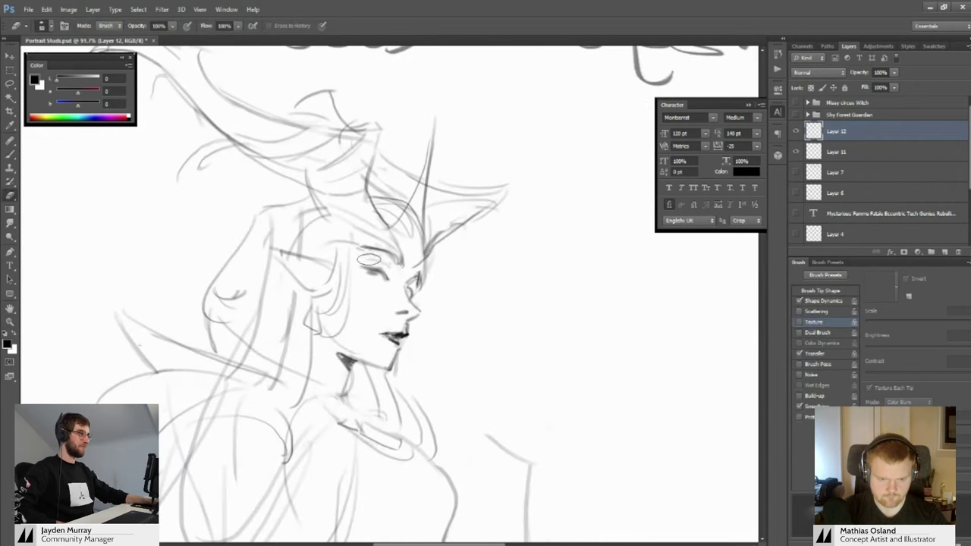
key("b")
key("z")
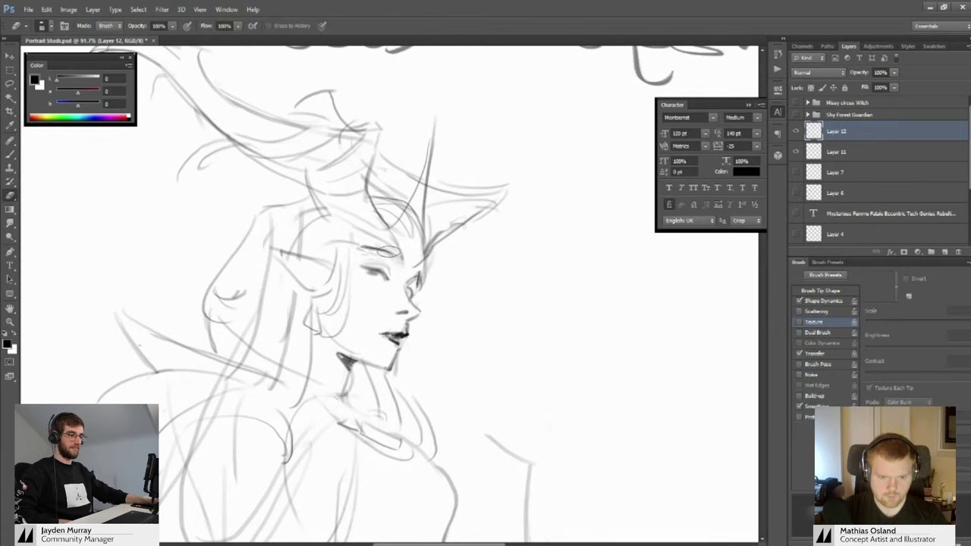
Flip the canvas horizontally to check the whole figure in its unmirrored orientation
key("h")
scroll(397, 266, "down", 3)
key("h")
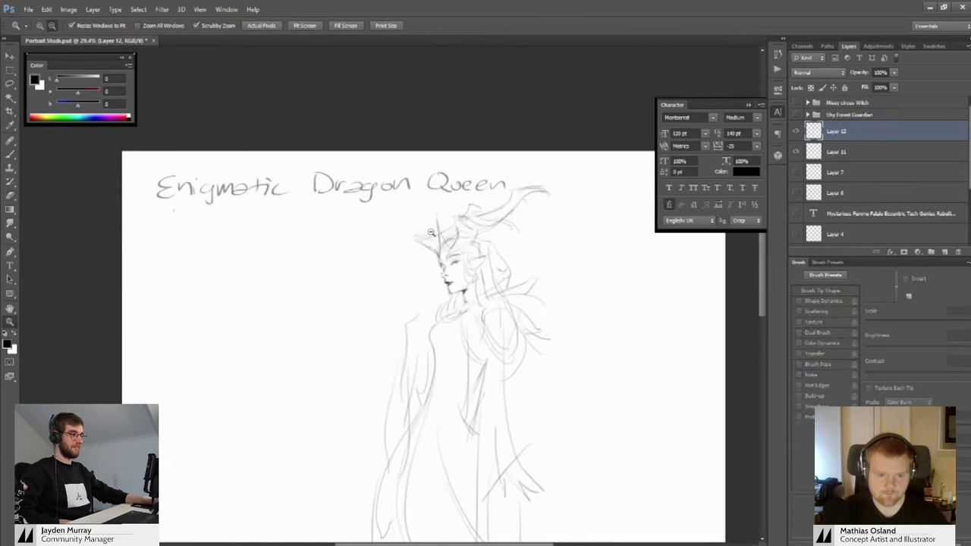
Redraw the crown's tall front spike with a second edge line and erase the stray marks around it
scroll(440, 254, "up", 3)
key("b")
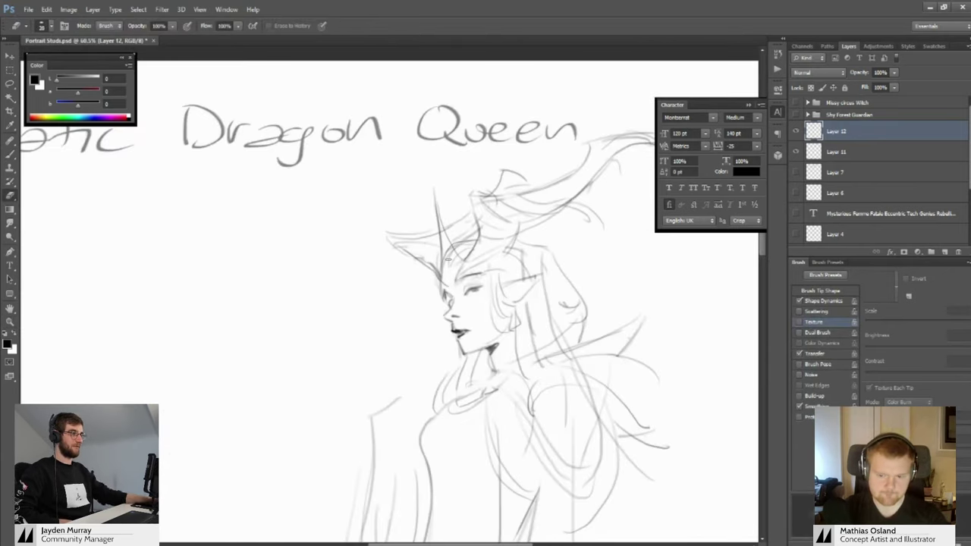
key("b")
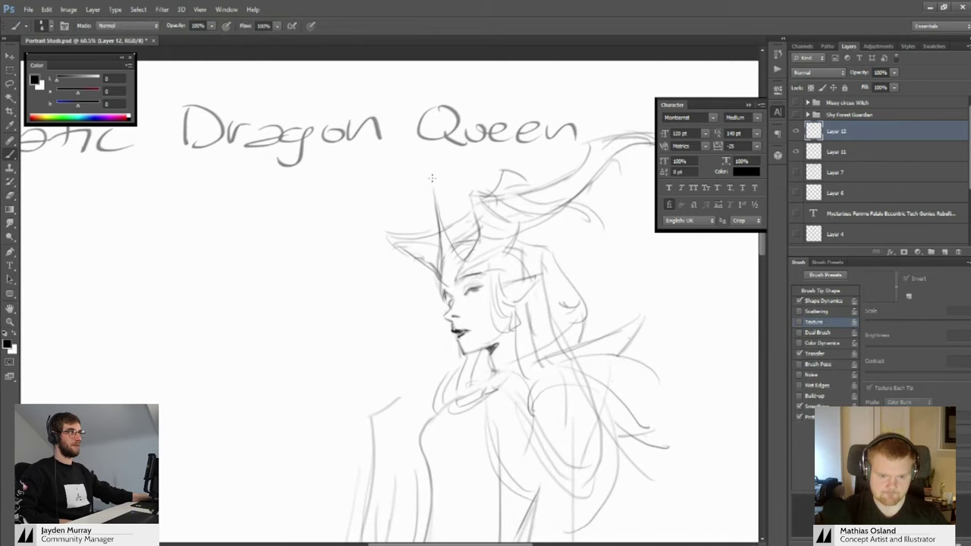
mouse_move(433, 190)
left_mouse_down()
mouse_move(439, 284)
mouse_move(431, 242)
left_mouse_up()
key("e")
left_click_drag(416, 167, 430, 236)
key("b")
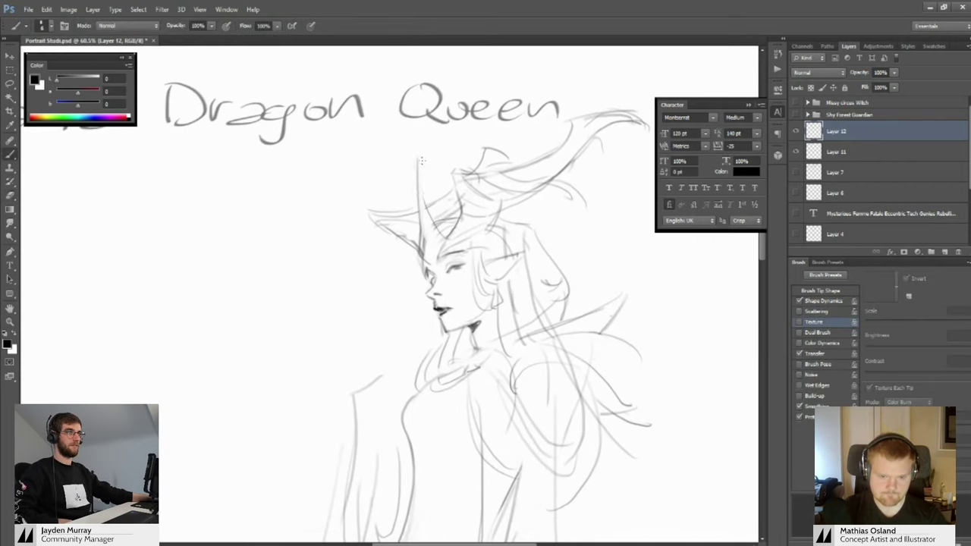
Refine the base of the front spike and the crown detail above the brow with small strokes
scroll(414, 182, "down", 3)
scroll(408, 196, "down", 2)
scroll(397, 204, "up", 3)
scroll(396, 210, "down", 4)
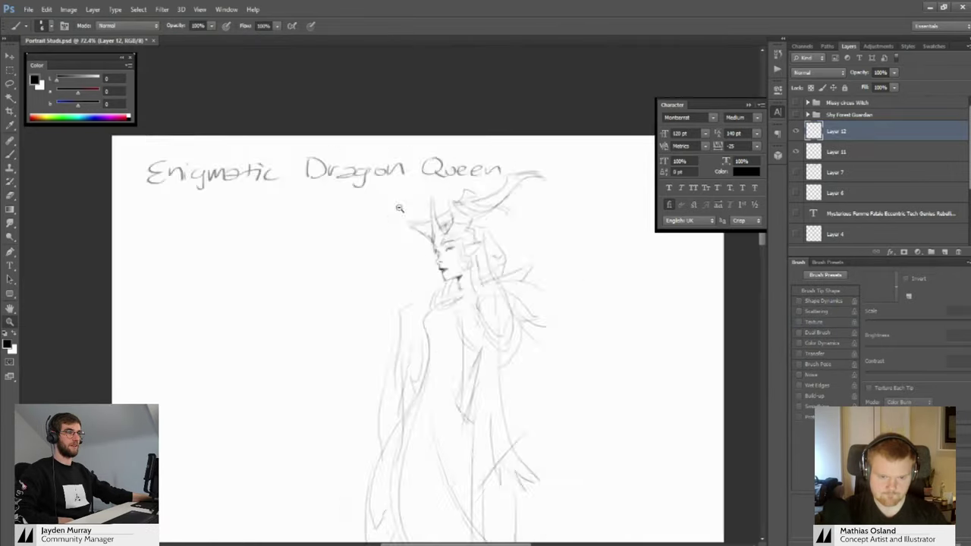
scroll(424, 242, "up", 5)
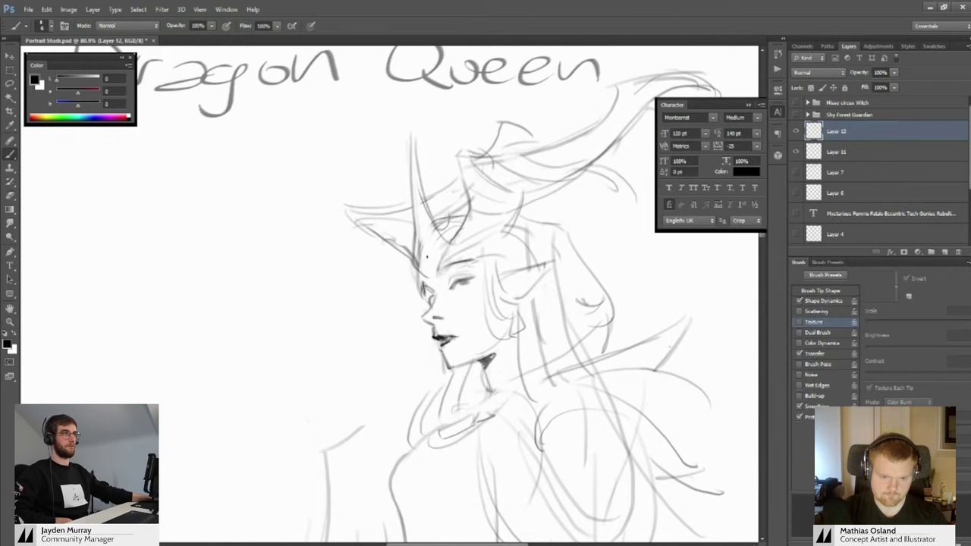
mouse_move(449, 240)
left_mouse_down()
mouse_move(402, 245)
mouse_move(452, 241)
left_mouse_up()
scroll(440, 272, "down", 4)
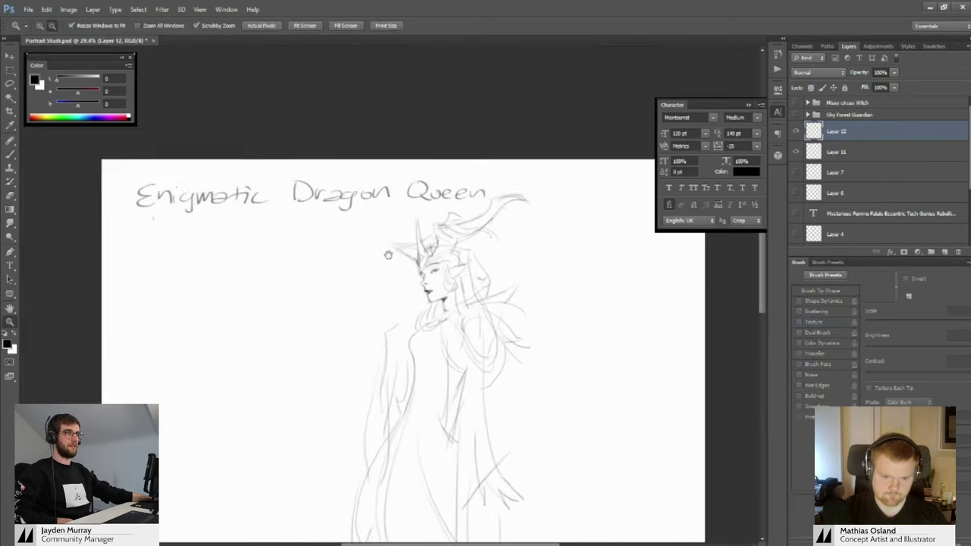
scroll(440, 272, "up", 2)
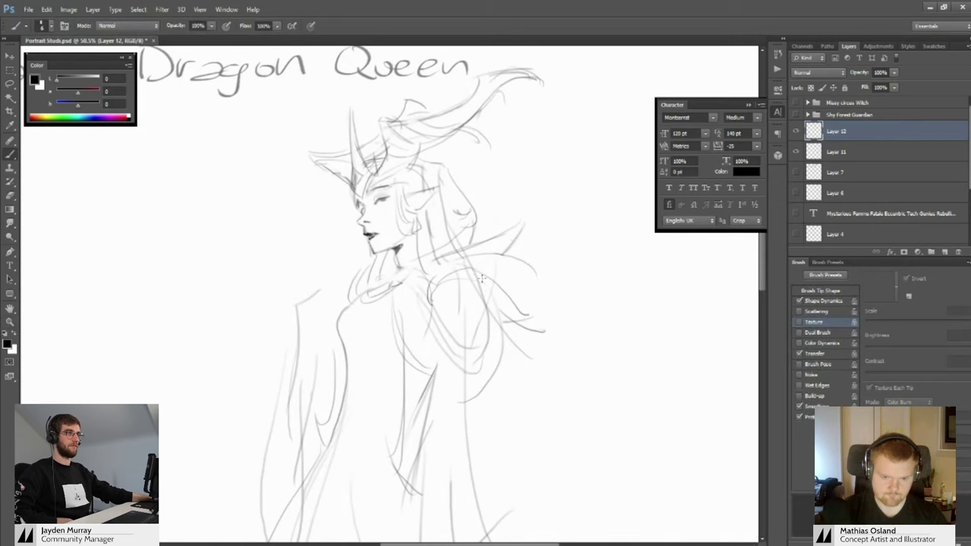
Examine the figure's overall silhouette and the crown's proportions from several viewing distances
scroll(482, 301, "down", 4)
scroll(482, 301, "up", 4)
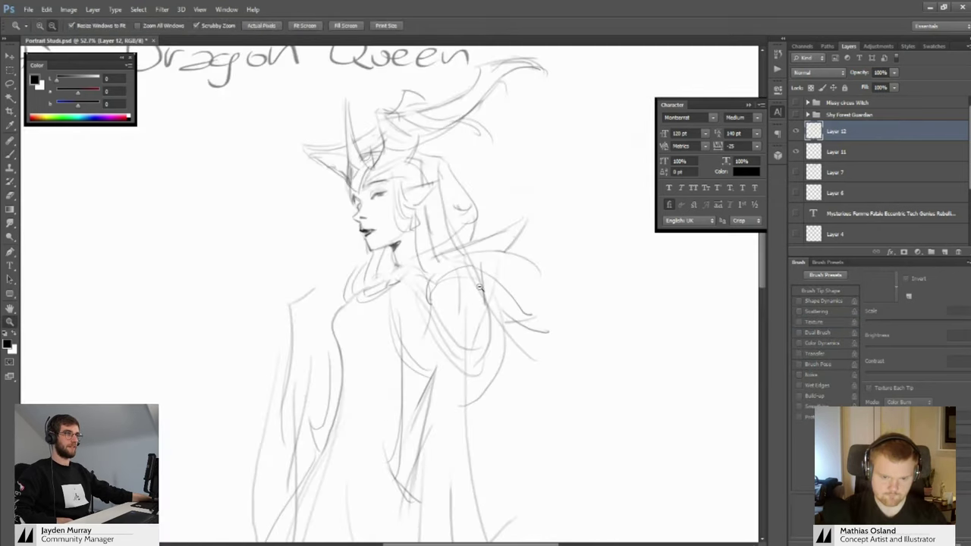
key("z")
scroll(488, 298, "down", 2)
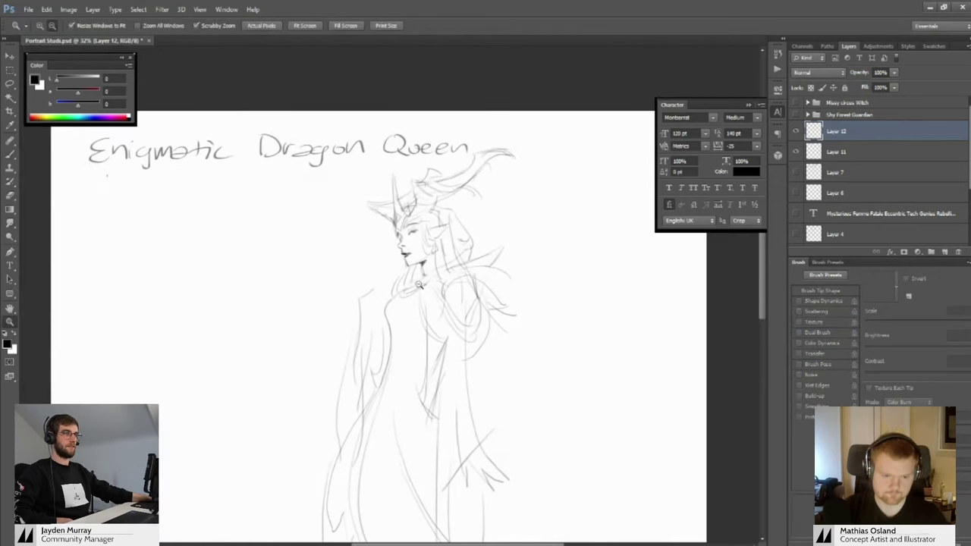
scroll(382, 287, "up", 2)
scroll(410, 302, "down", 2)
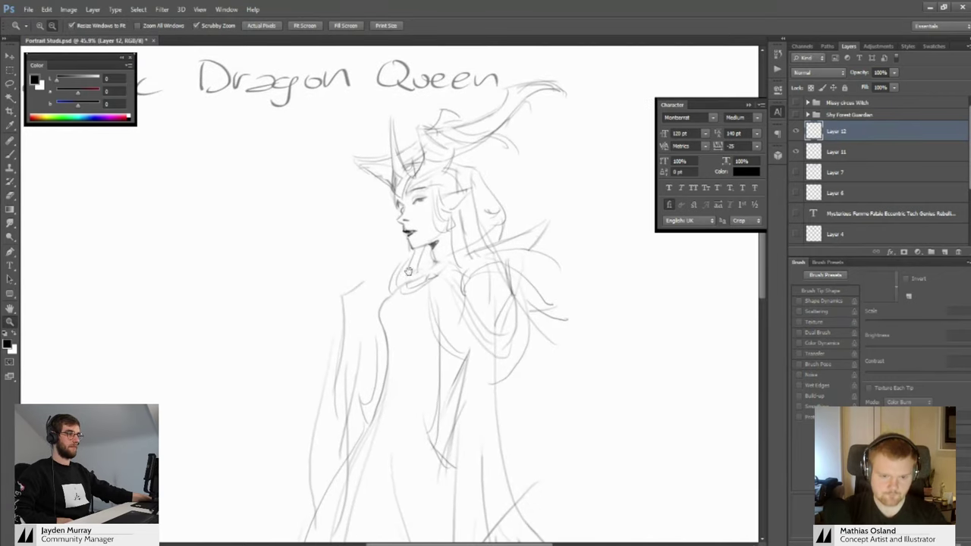
scroll(412, 292, "up", 4)
Erase the loose lines at the base of the crown's front spike and draw a small diamond-shaped gem there
key("b")
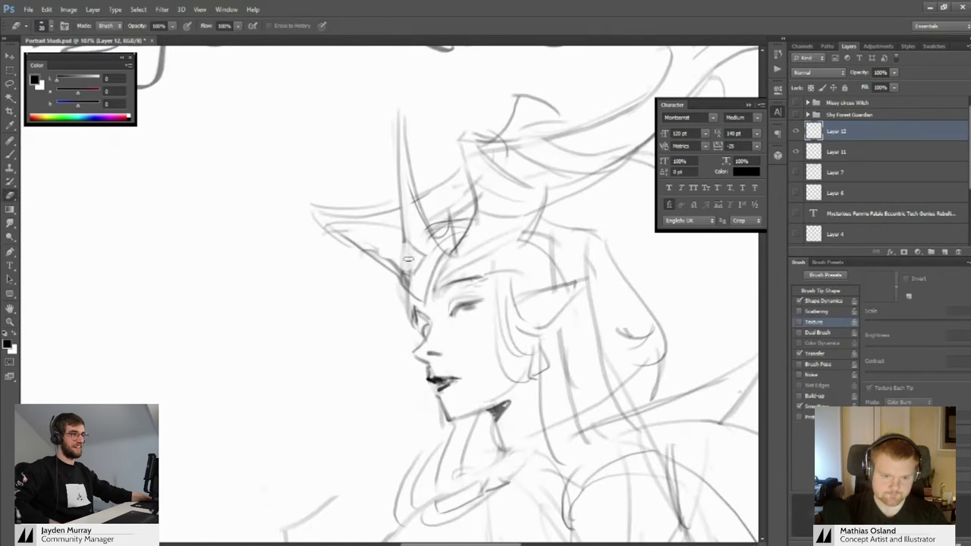
key("z")
scroll(404, 258, "down", 2)
scroll(400, 263, "up", 3)
scroll(400, 265, "up", 1)
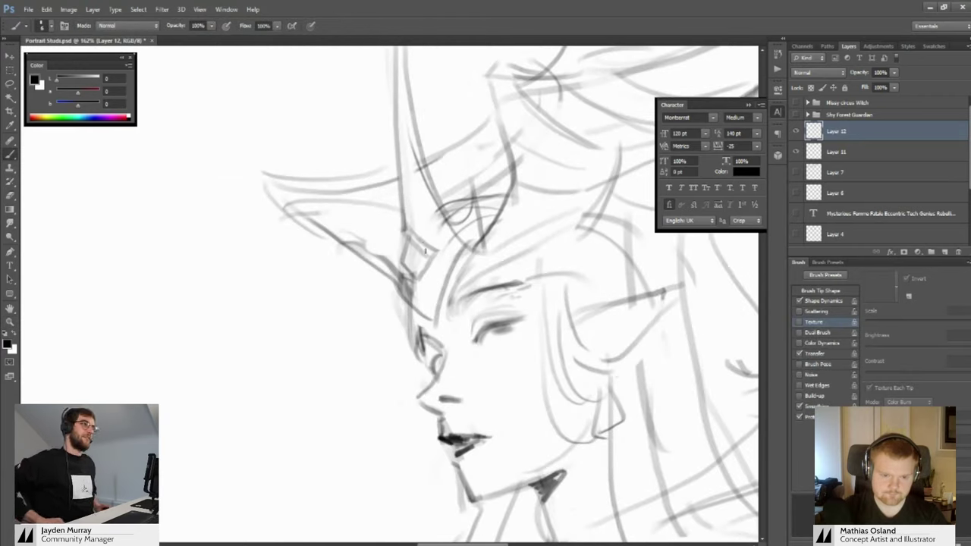
scroll(410, 262, "down", 2)
key("b")
scroll(413, 262, "down", 2)
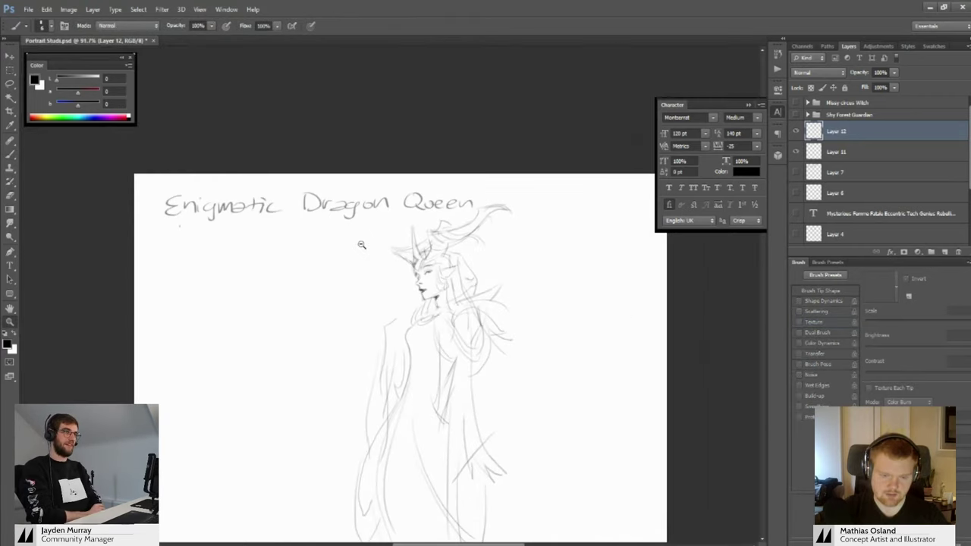
scroll(394, 266, "up", 4)
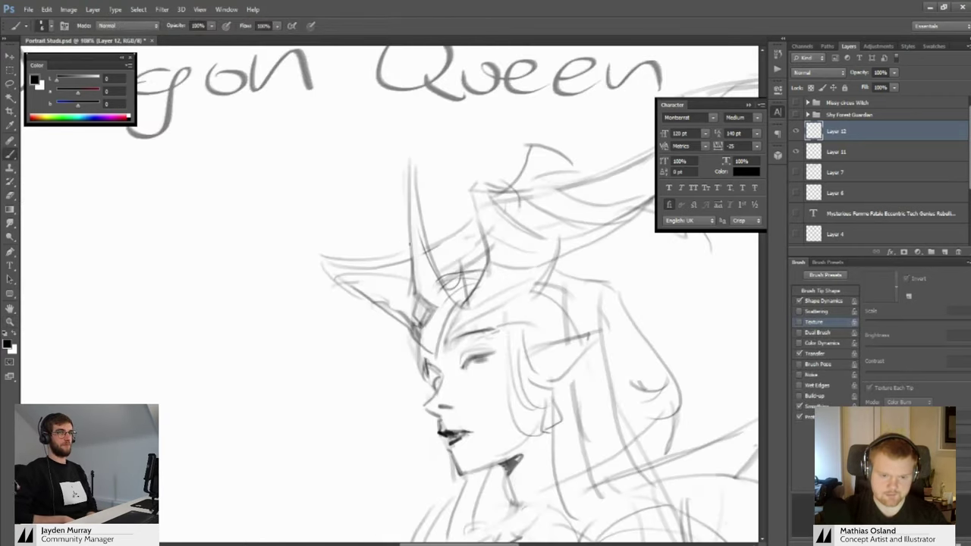
Erase the flat tip of the crown's short front horn and redraw it pointing more steeply upward
key("z")
scroll(357, 231, "down", 3)
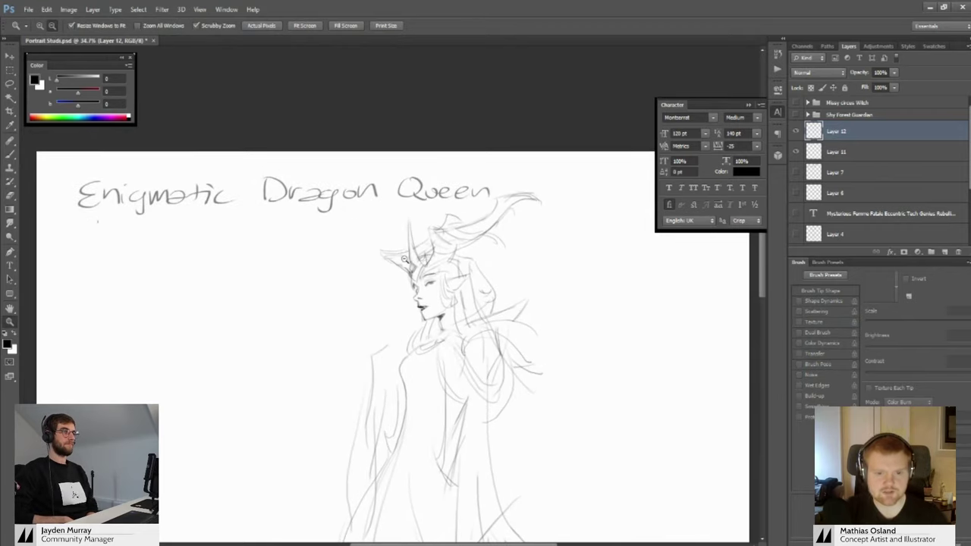
scroll(402, 261, "up", 1)
scroll(354, 279, "up", 3)
key("b")
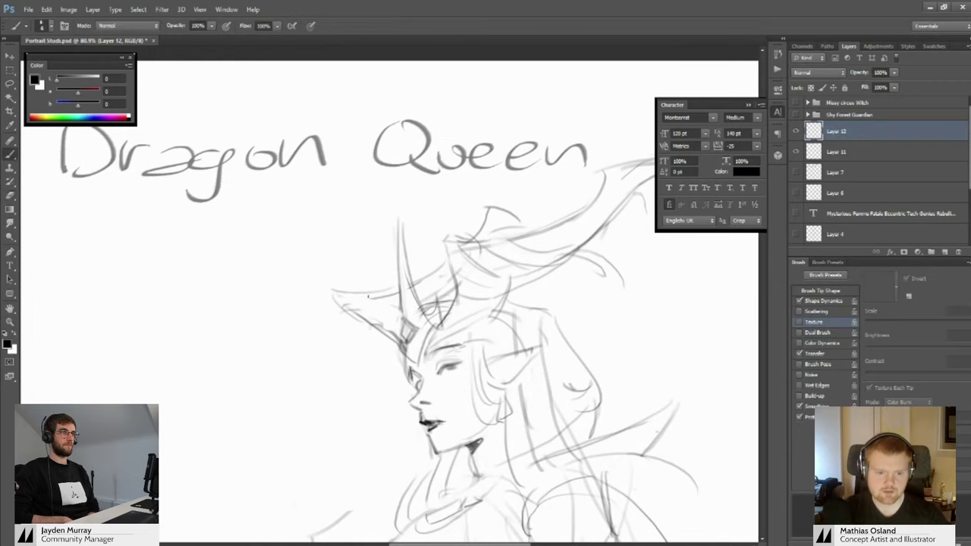
key("b")
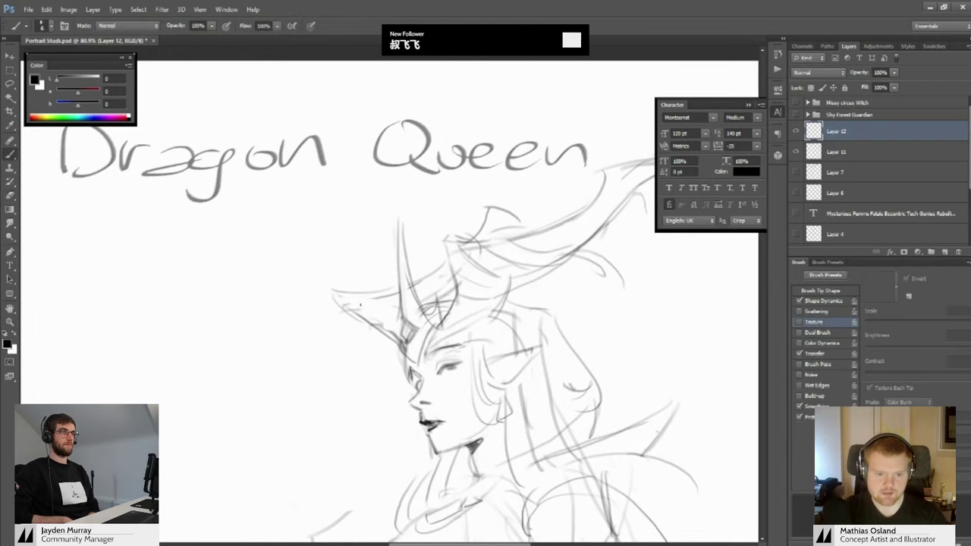
key("z")
mouse_move(369, 301)
left_mouse_down()
mouse_move(320, 293)
mouse_move(361, 299)
mouse_move(369, 323)
left_mouse_up()
key("e")
key("b")
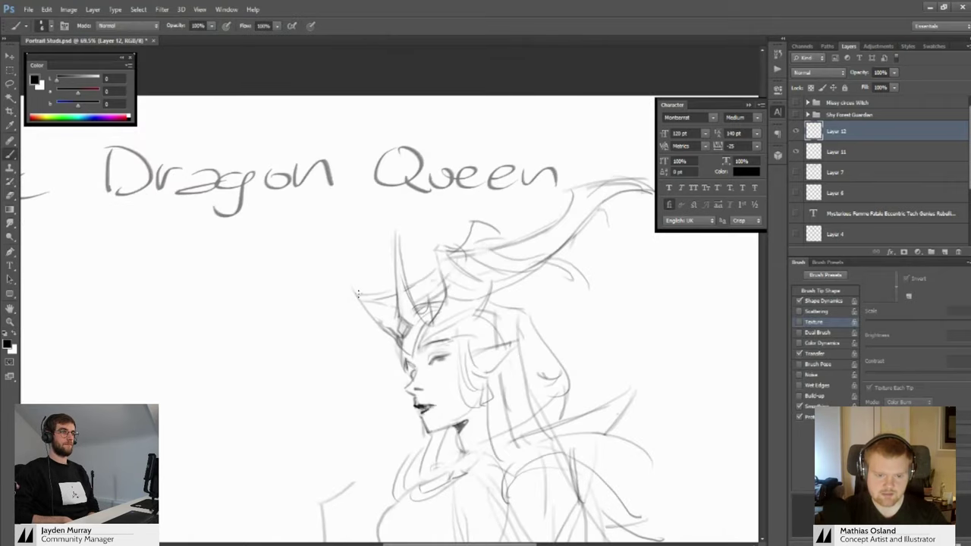
Strengthen the short front horn's lower edge as a smooth curve sweeping up to its tip
scroll(350, 275, "down", 4)
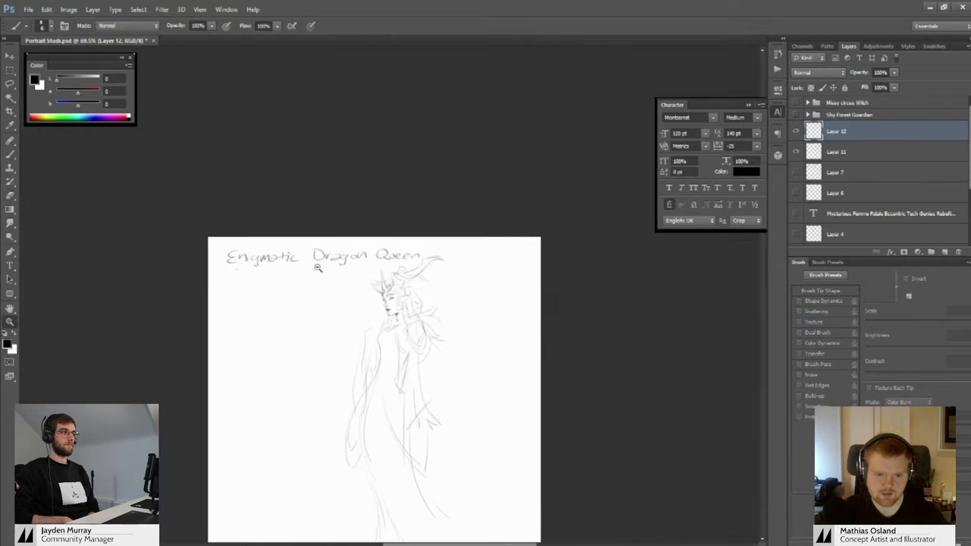
scroll(318, 266, "up", 3)
left_click_drag(340, 276, 388, 270)
scroll(387, 270, "up", 3)
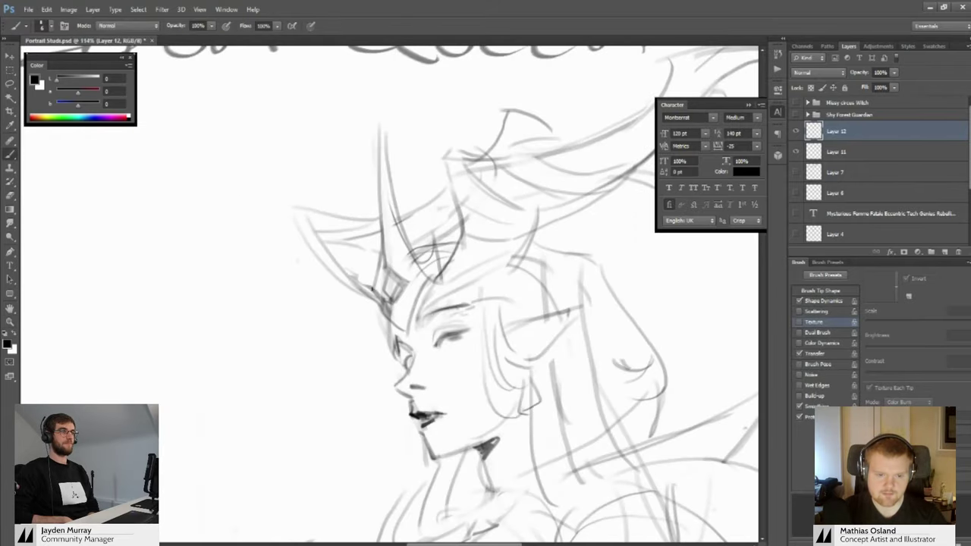
scroll(332, 232, "down", 2)
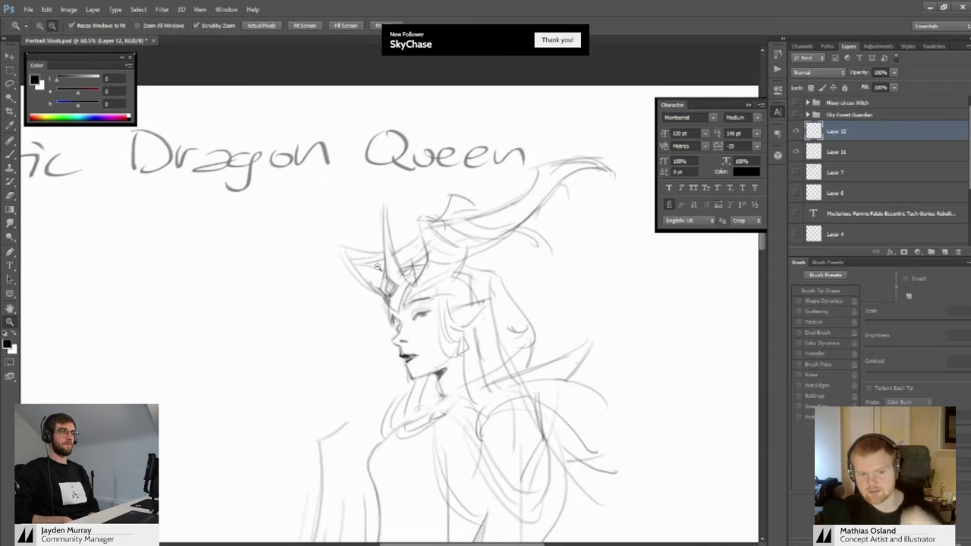
scroll(377, 267, "up", 4)
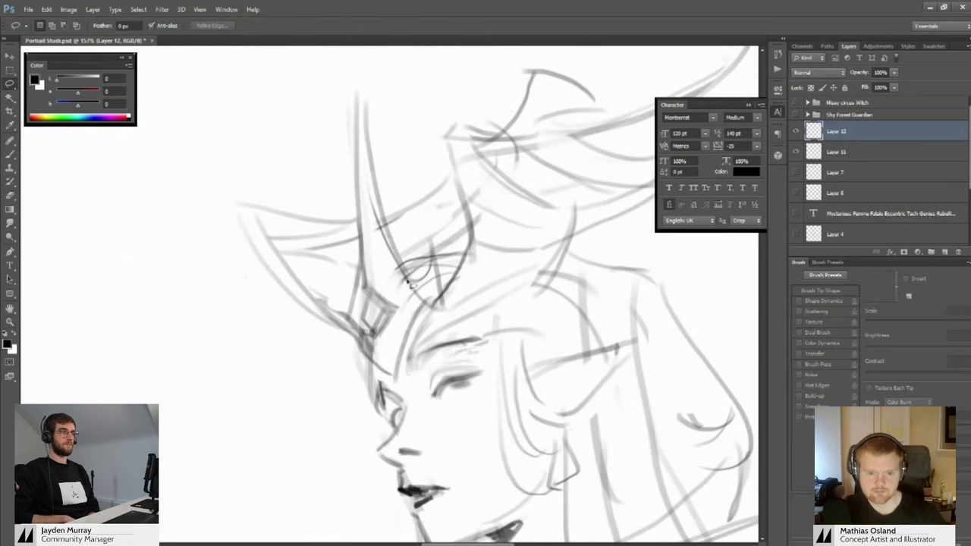
Select part of the small ornament at the crown's centre with the Lasso and tidy up its lines
mouse_move(440, 280)
left_mouse_down()
mouse_move(409, 324)
mouse_move(396, 280)
mouse_move(417, 295)
left_mouse_up()
key("e")
key("z")
left_click_drag(425, 261, 393, 249)
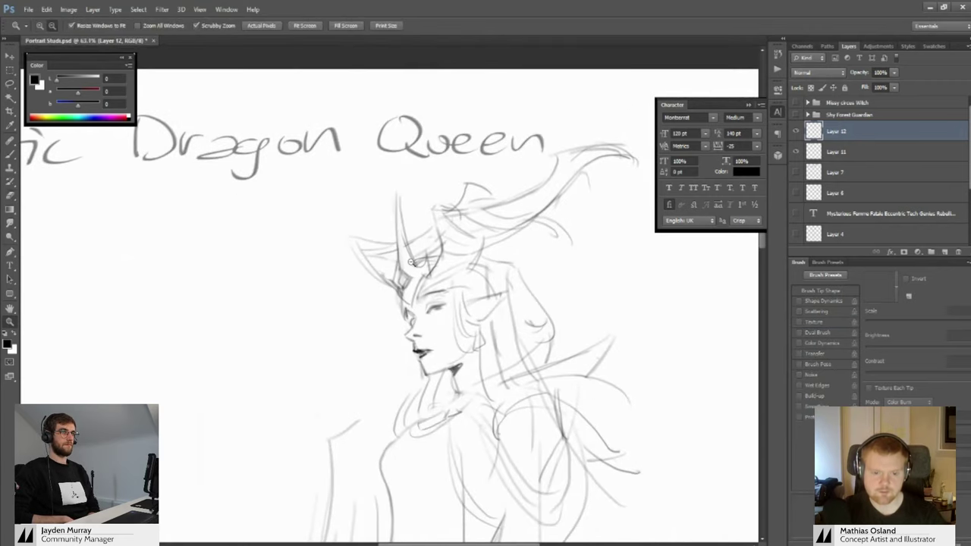
scroll(395, 254, "down", 2)
scroll(410, 262, "right", 1)
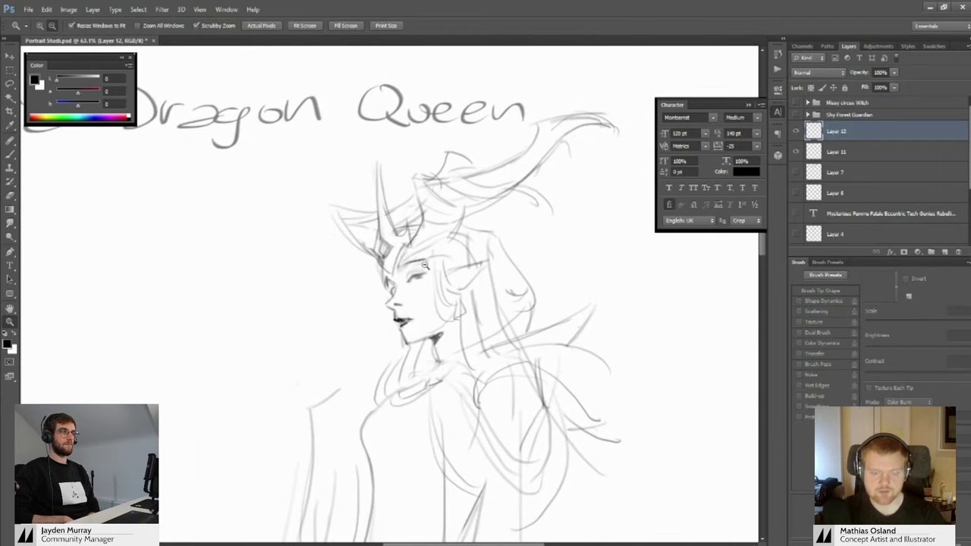
Define the edge of the lower lip and touch up the face with small strokes
left_click_drag(407, 328, 398, 328)
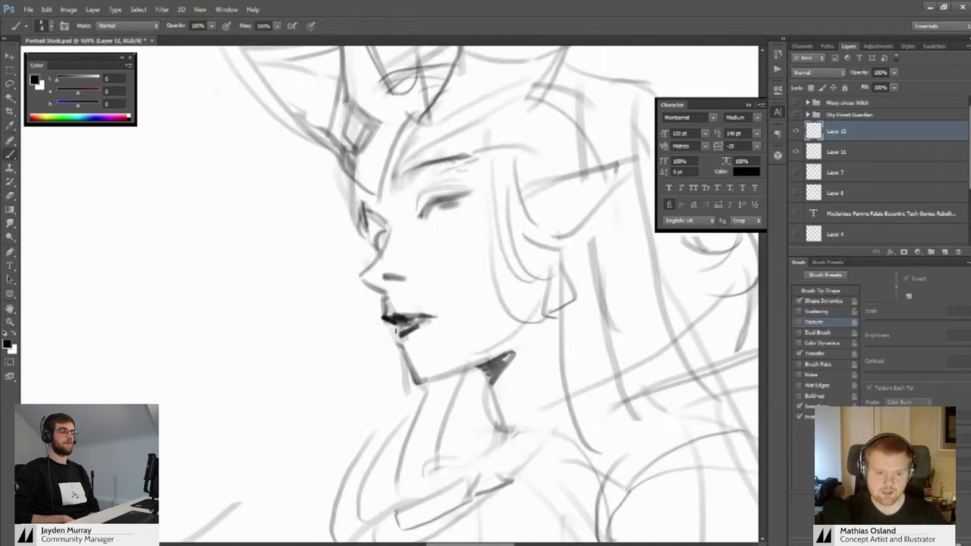
key("b")
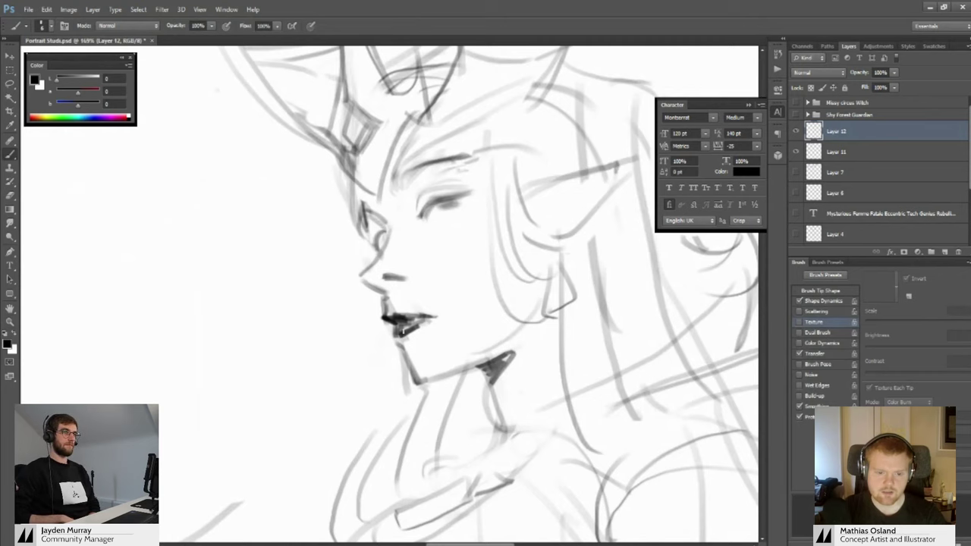
key("z")
left_click_drag(395, 325, 402, 299)
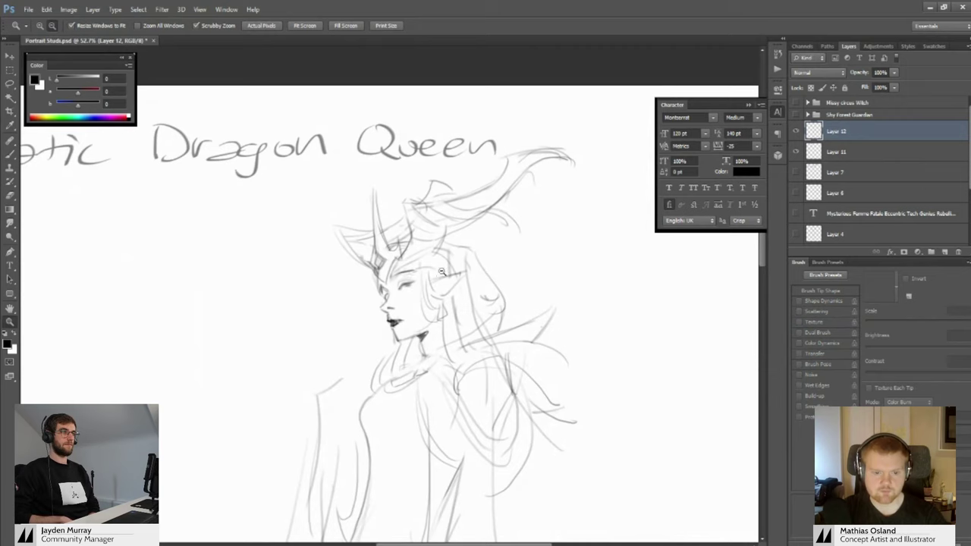
scroll(432, 265, "down", 2)
mouse_move(399, 277)
left_mouse_down()
mouse_move(438, 273)
mouse_move(360, 277)
mouse_move(370, 275)
left_mouse_up()
key("b")
key("z")
left_click_drag(393, 270, 389, 244)
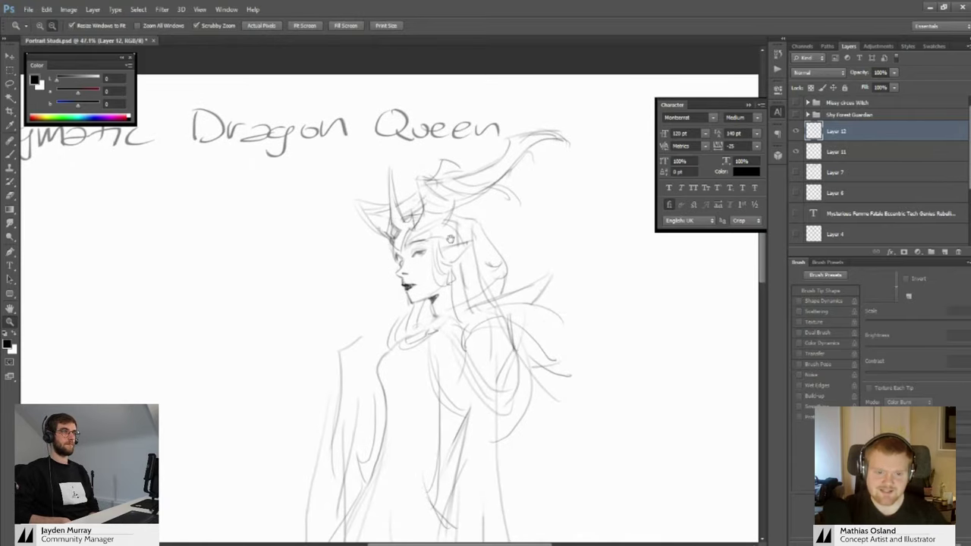
Erase the inner lines of the crown's short front horn, keeping its outer outline
left_click_drag(450, 239, 440, 275)
mouse_move(355, 237)
left_mouse_down()
mouse_move(375, 237)
mouse_move(384, 299)
left_mouse_up()
key("b")
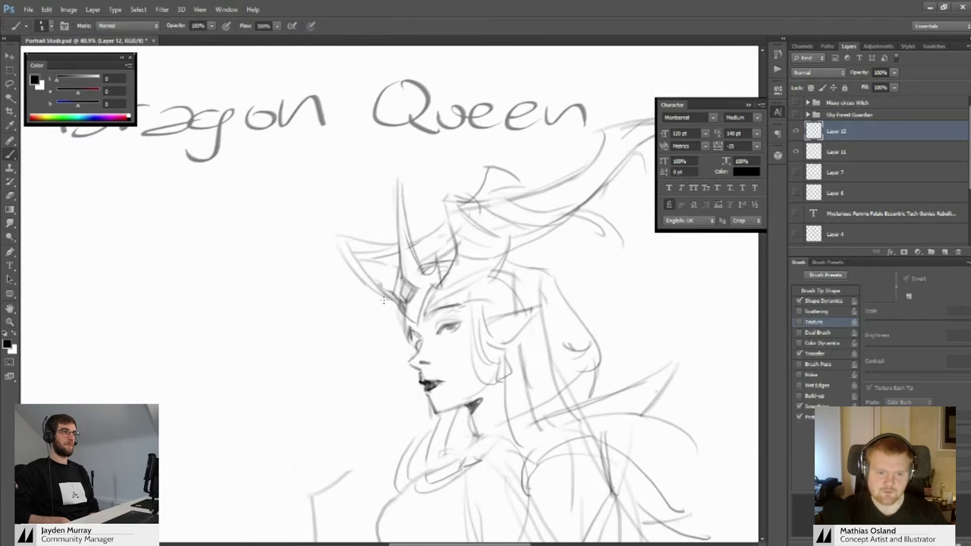
key("e")
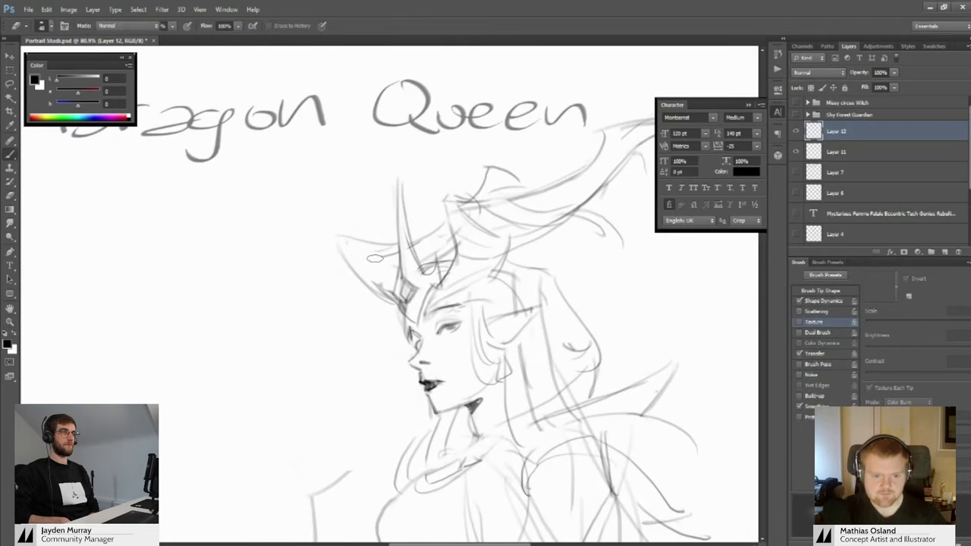
key("b")
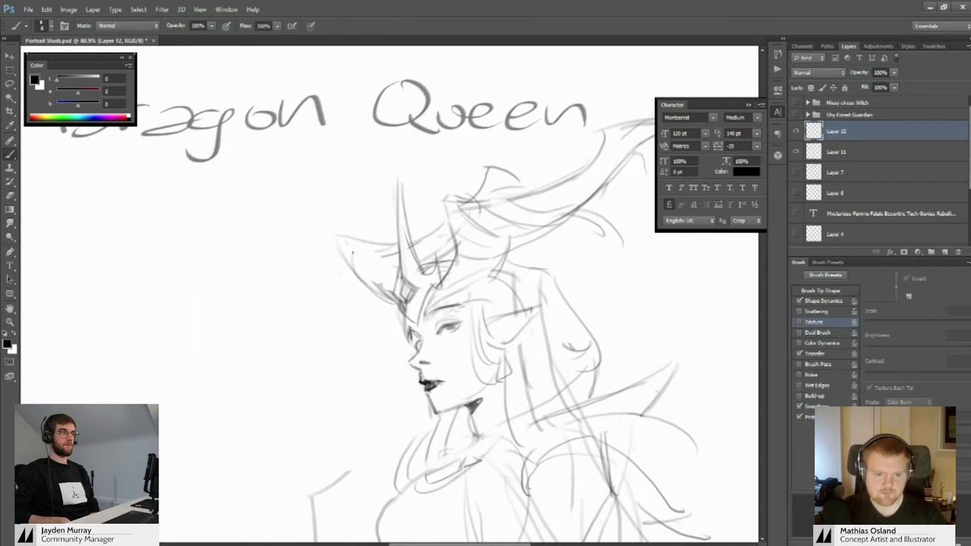
left_click_drag(360, 253, 356, 233)
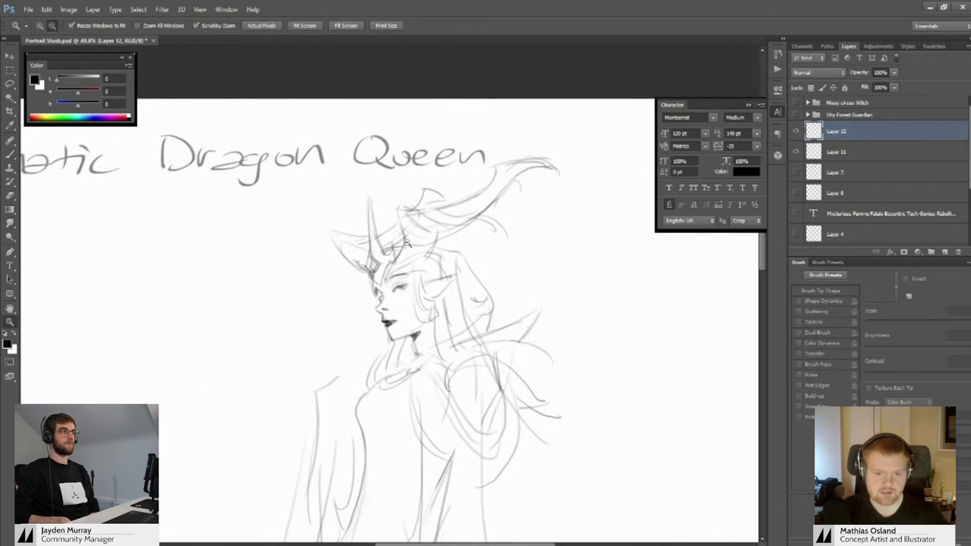
Redraw the short front horn with a broader outline and an inward-hooked tip
mouse_move(417, 257)
left_mouse_down()
mouse_move(408, 232)
mouse_move(428, 246)
mouse_move(400, 262)
left_mouse_up()
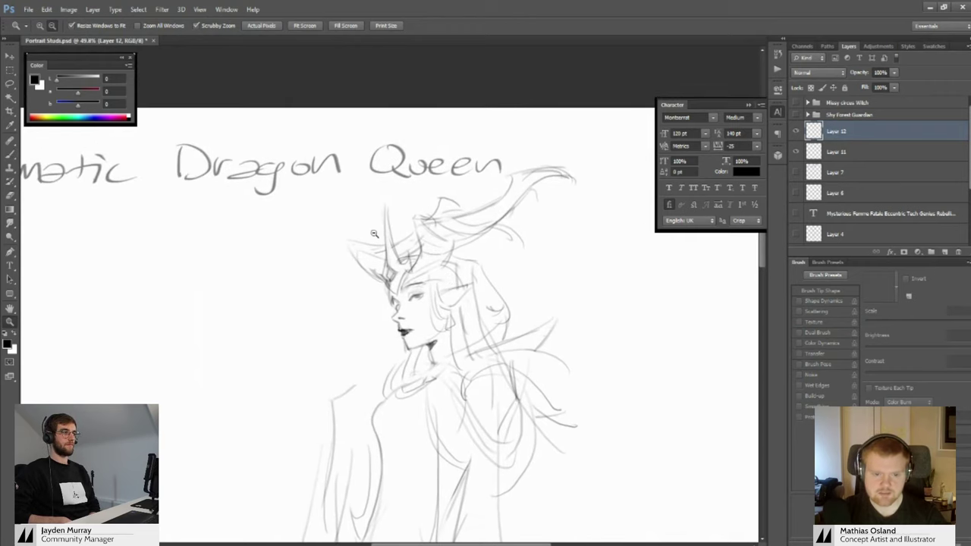
mouse_move(354, 234)
left_mouse_down()
mouse_move(374, 234)
mouse_move(355, 265)
mouse_move(357, 245)
mouse_move(329, 236)
mouse_move(380, 247)
mouse_move(355, 269)
mouse_move(364, 241)
mouse_move(383, 244)
left_mouse_up()
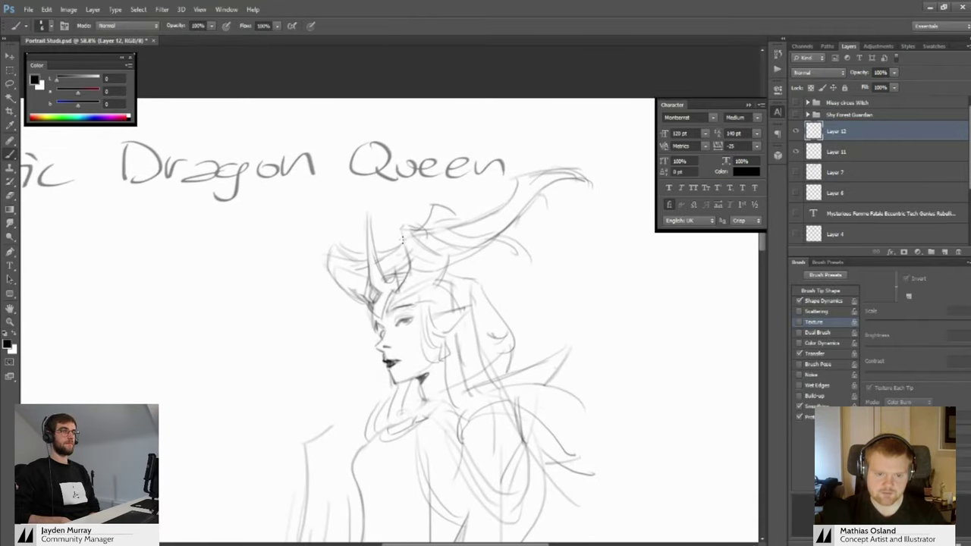
scroll(402, 239, "down", 2)
scroll(394, 229, "up", 3)
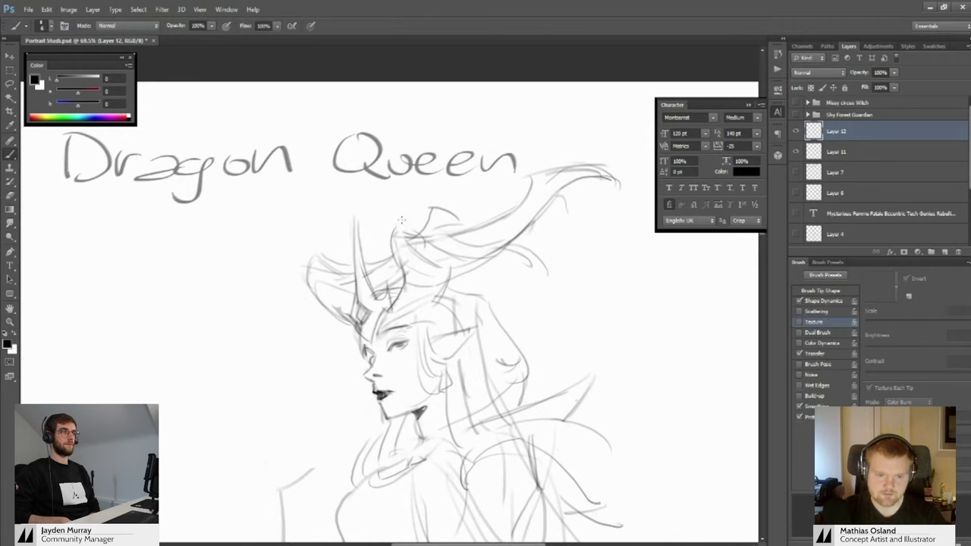
Reshape the crown's middle spike into a sharper point beside the base of the long rear horn
mouse_move(402, 220)
left_mouse_down()
mouse_move(419, 198)
mouse_move(463, 214)
left_mouse_up()
left_click_drag(449, 259, 373, 244)
left_click_drag(506, 204, 456, 161)
left_click_drag(426, 218, 461, 230)
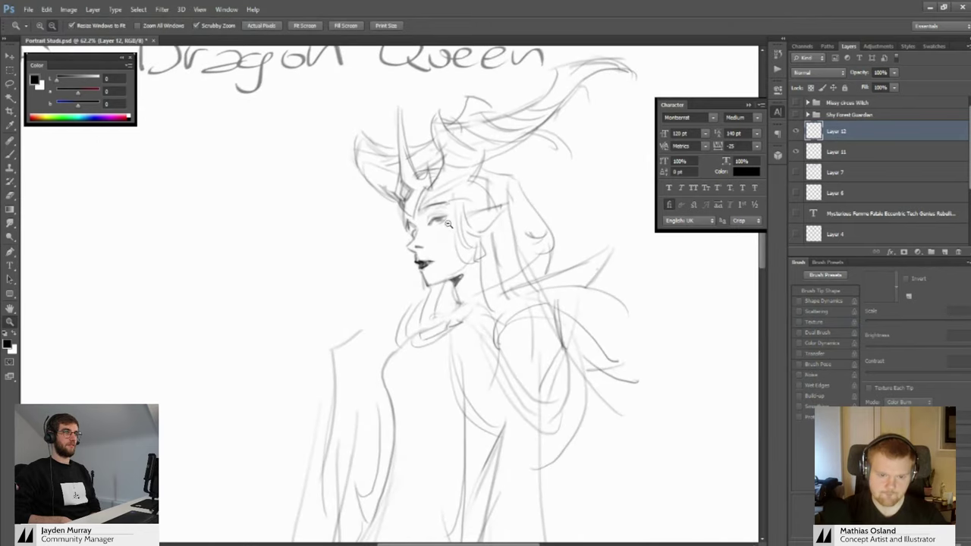
Examine the reshaped crown against the whole figure at different zoom levels
key("b")
scroll(448, 240, "down", 1)
scroll(446, 254, "up", 3)
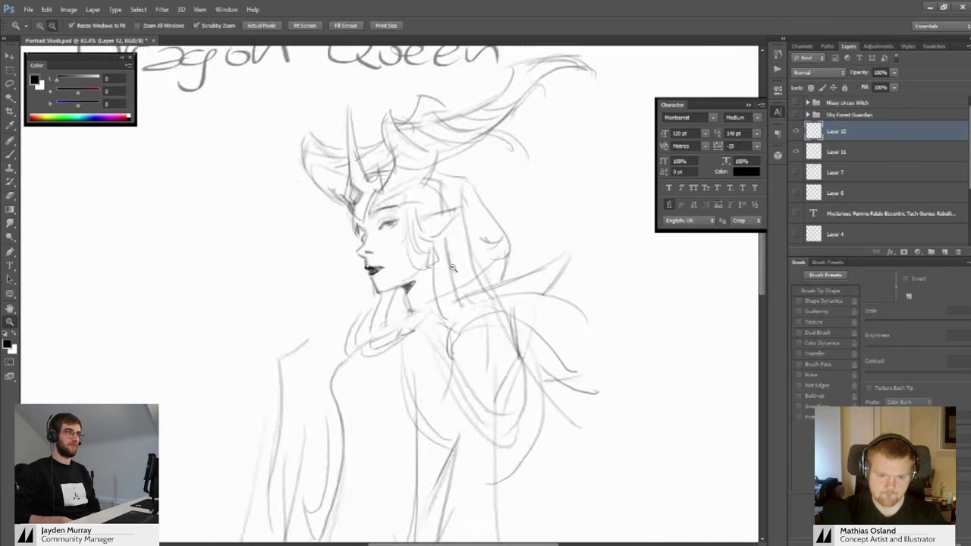
scroll(446, 242, "down", 3)
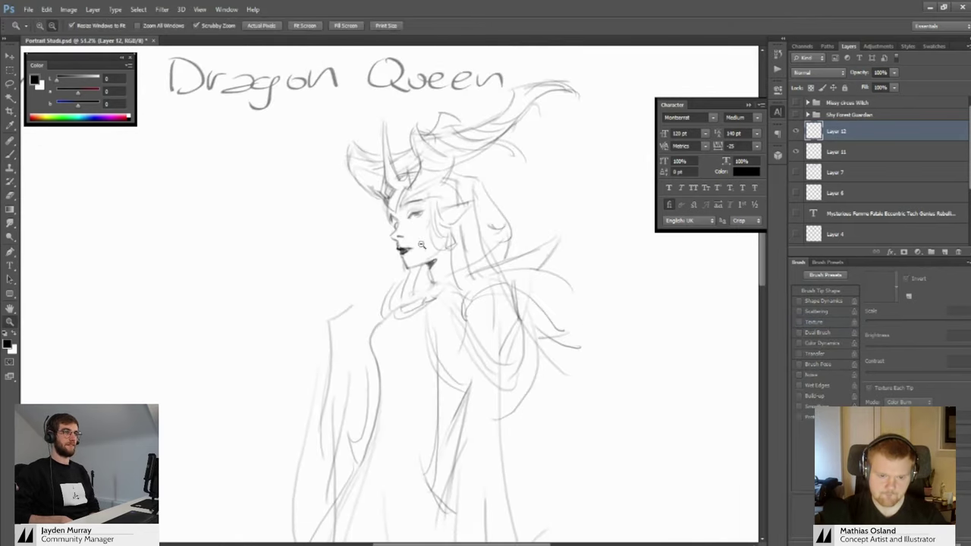
scroll(424, 235, "up", 1)
scroll(399, 230, "down", 3)
mouse_move(399, 230)
left_mouse_down()
mouse_move(385, 229)
mouse_move(438, 231)
mouse_move(409, 232)
left_mouse_up()
scroll(394, 226, "down", 2)
scroll(401, 224, "up", 3)
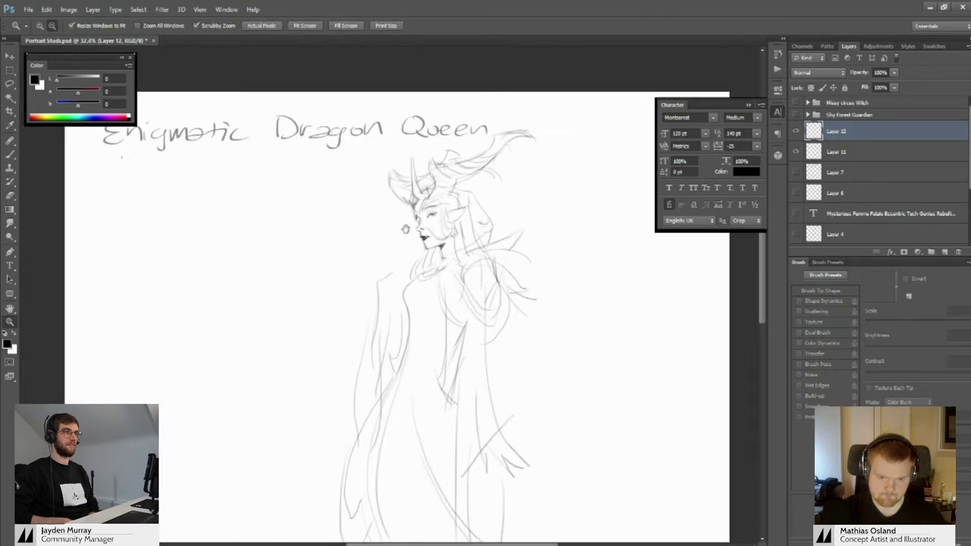
Erase the lower spikes sticking out behind the near shoulder
scroll(515, 231, "up", 3)
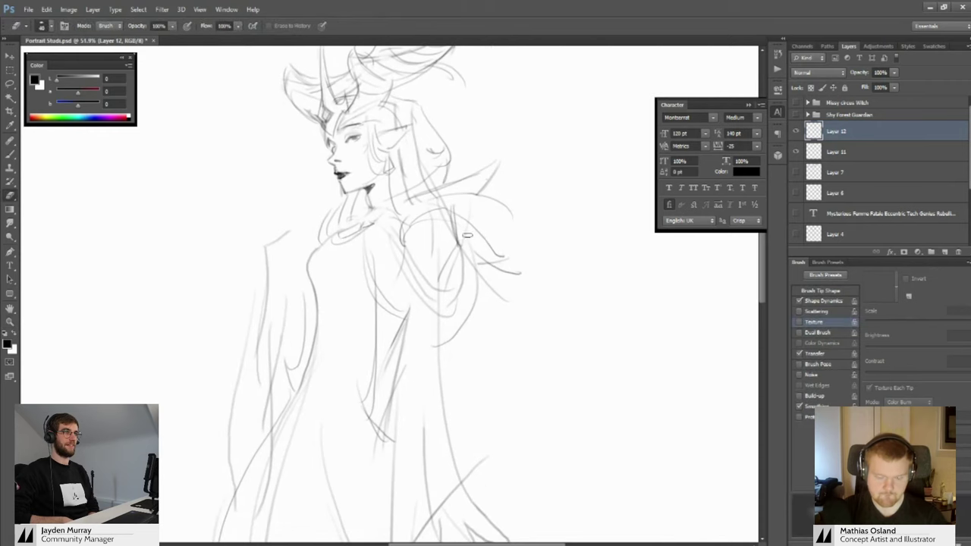
key("b")
left_click_drag(484, 236, 540, 342)
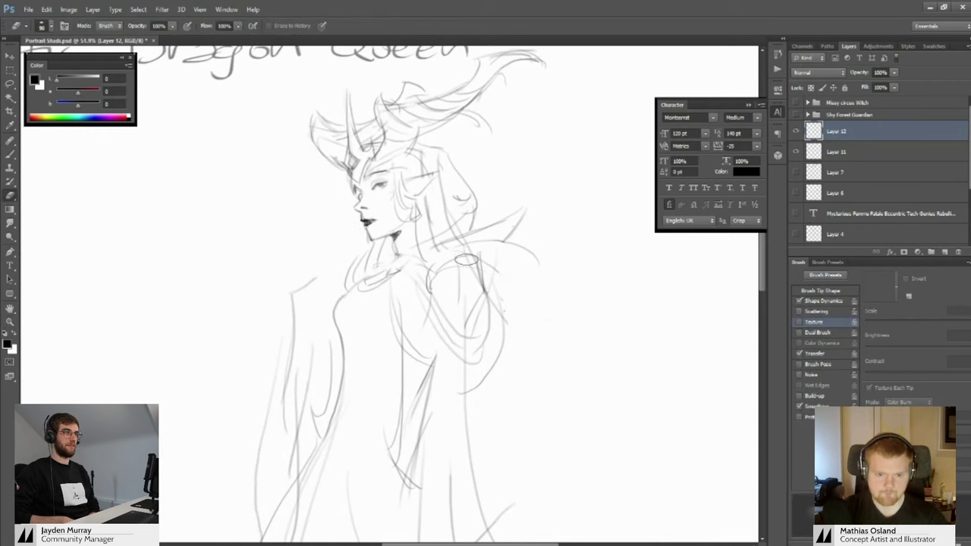
Redraw the outline of the near shoulder plate with a pointed outer corner and a curved top edge
key("b")
key("ctrl+space")
mouse_move(455, 296)
left_mouse_down()
mouse_move(420, 281)
mouse_move(478, 288)
left_mouse_up()
left_click_drag(501, 237, 467, 332)
key("ctrl+z")
left_click_drag(489, 294, 467, 328)
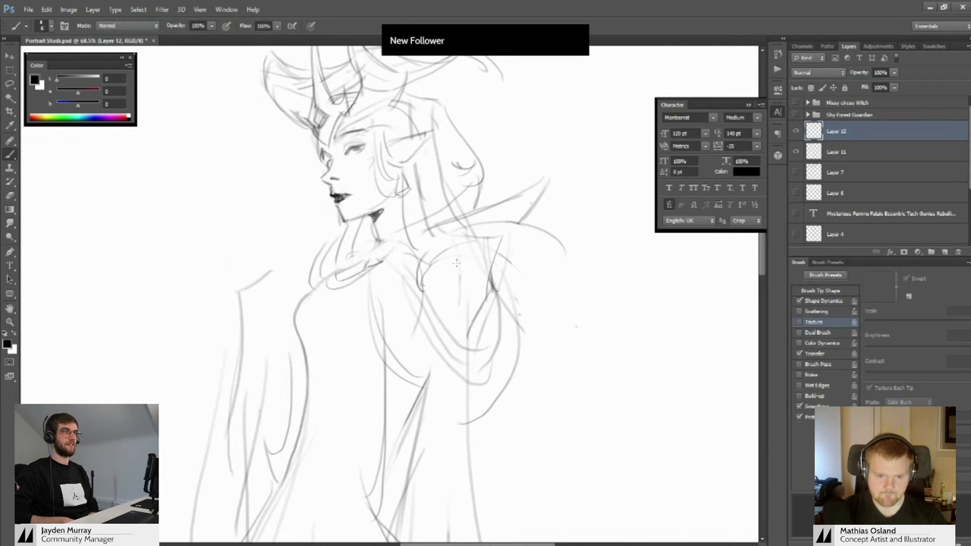
key("ctrl+space")
left_click_drag(477, 260, 453, 258)
key("b")
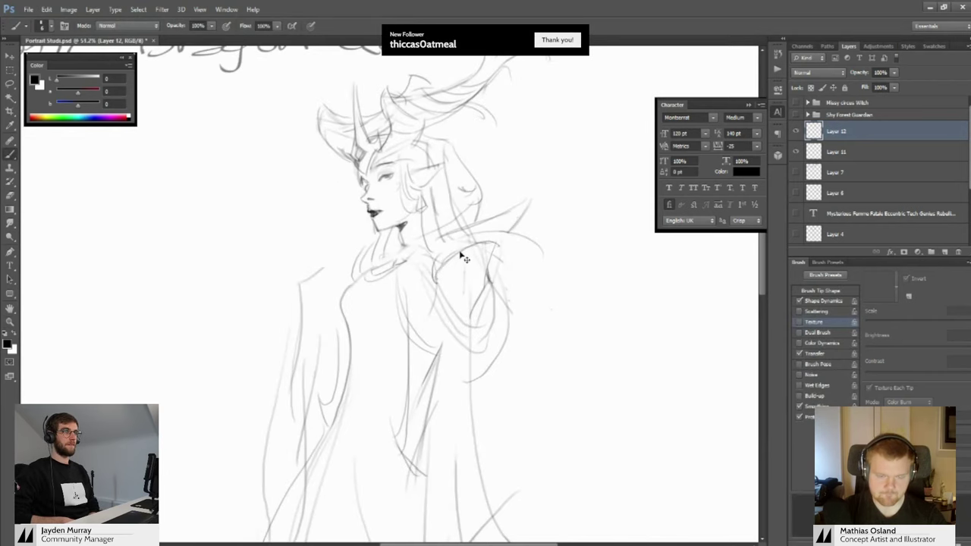
Draw a scalloped lower edge running to a point on the near shoulder plate
scroll(489, 242, "down", 3)
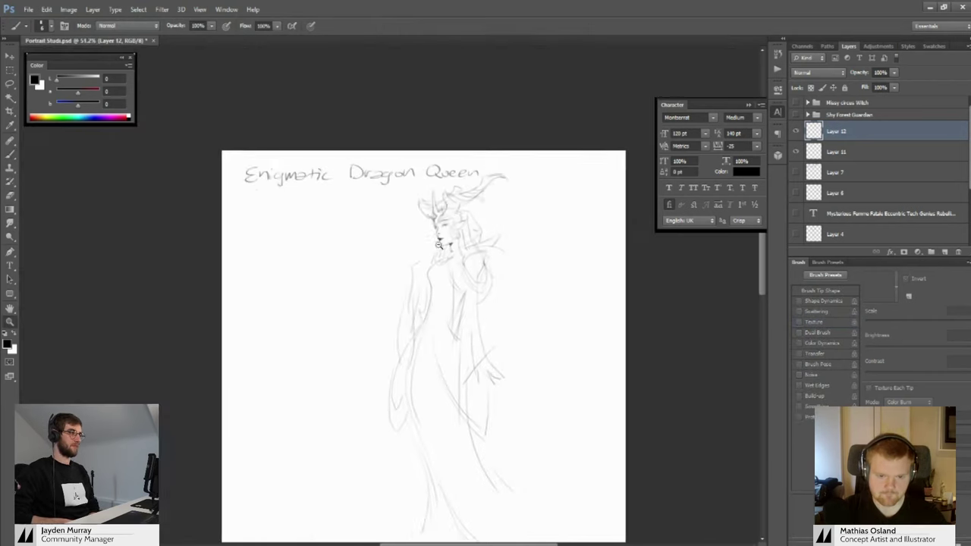
scroll(487, 262, "up", 4)
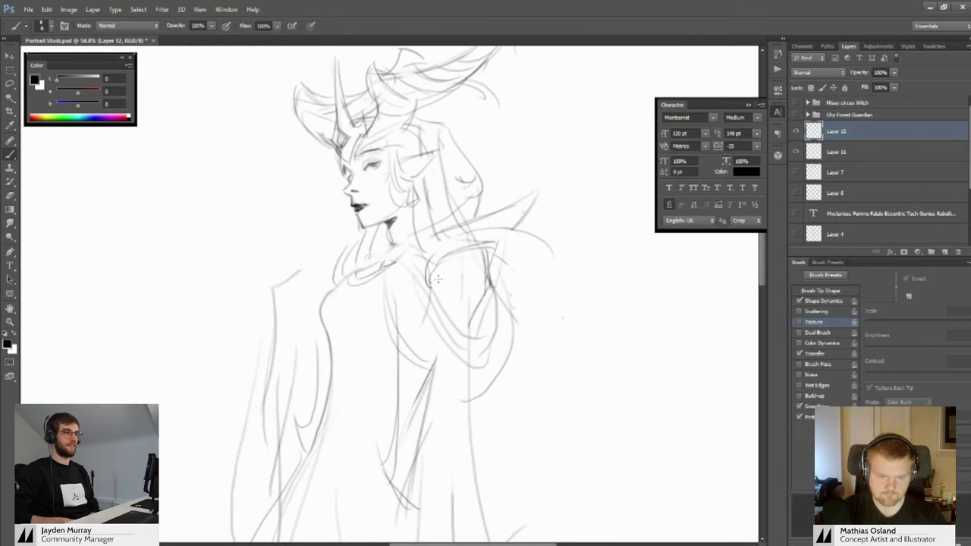
mouse_move(444, 282)
left_mouse_down()
mouse_move(458, 308)
mouse_move(484, 298)
mouse_move(462, 271)
mouse_move(498, 295)
left_mouse_up()
key("z")
key("b")
left_click_drag(492, 246, 485, 291)
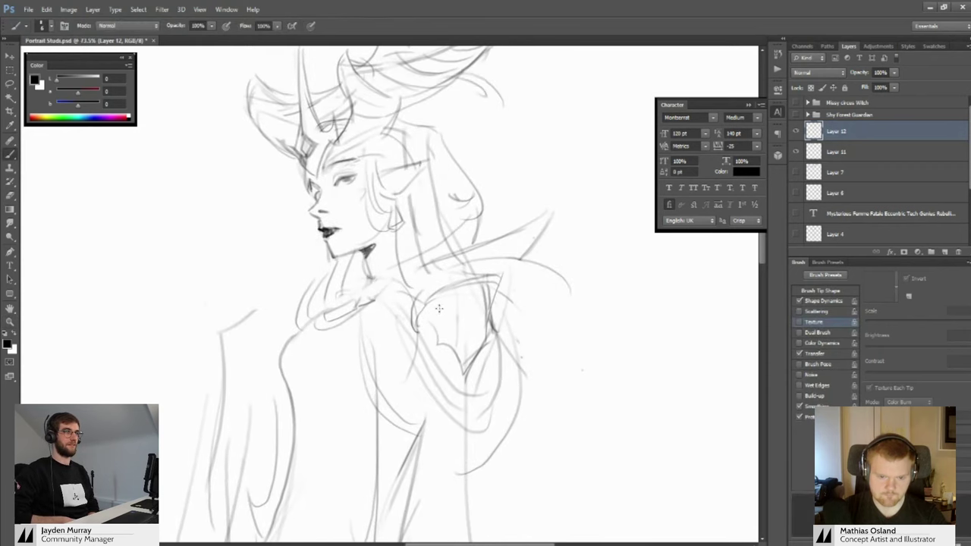
mouse_move(444, 331)
left_mouse_down()
mouse_move(440, 288)
mouse_move(397, 284)
mouse_move(443, 294)
left_mouse_up()
key("z")
key("b")
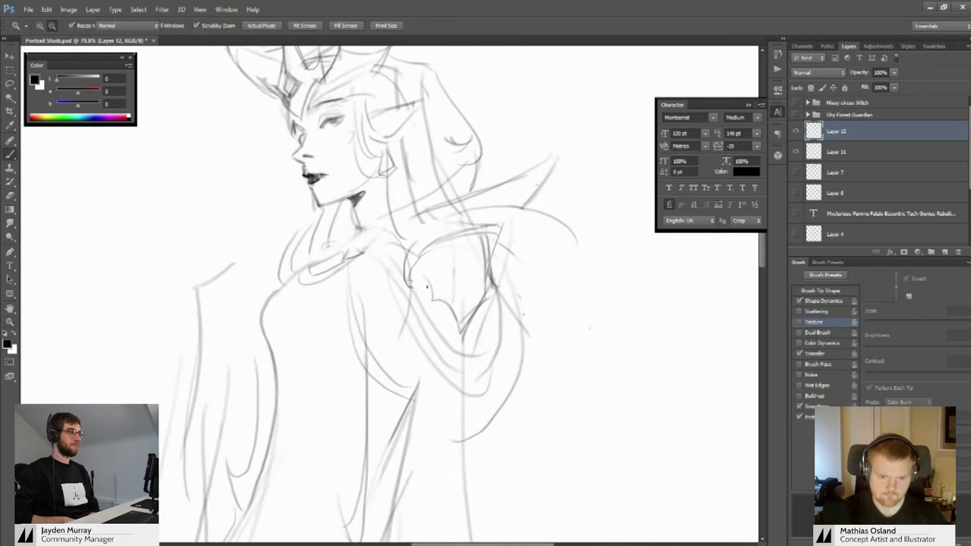
scroll(426, 285, "down", 3)
key("b")
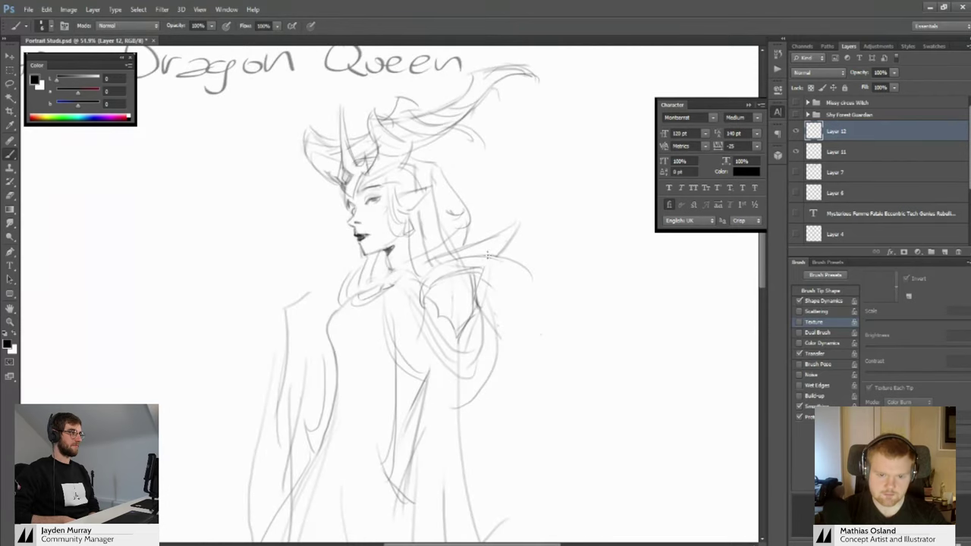
Erase the outer tips of the flared collar behind the near shoulder with a smaller eraser
key("e")
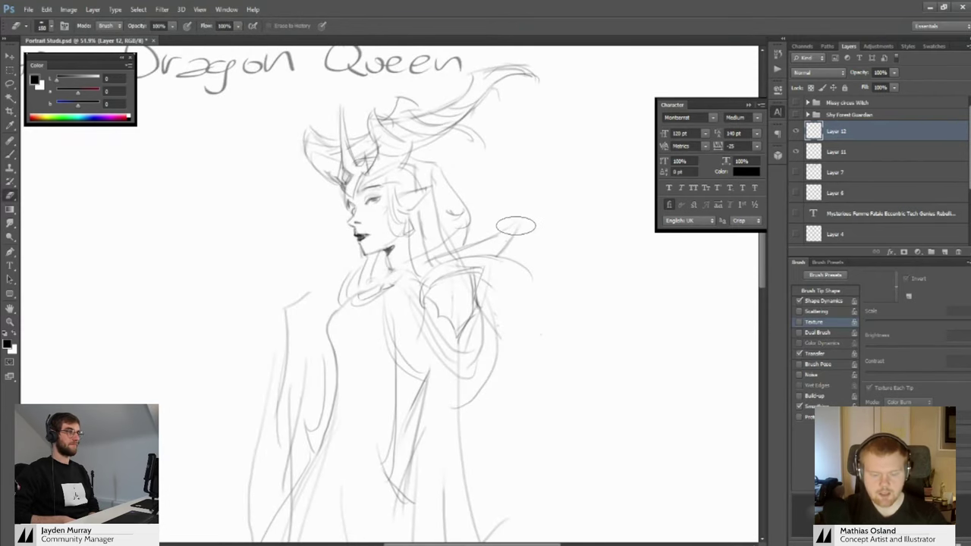
key("[")
key("[")
key("[")
key("[")
key("[")
mouse_move(518, 224)
left_mouse_down()
mouse_move(501, 255)
mouse_move(526, 282)
left_mouse_up()
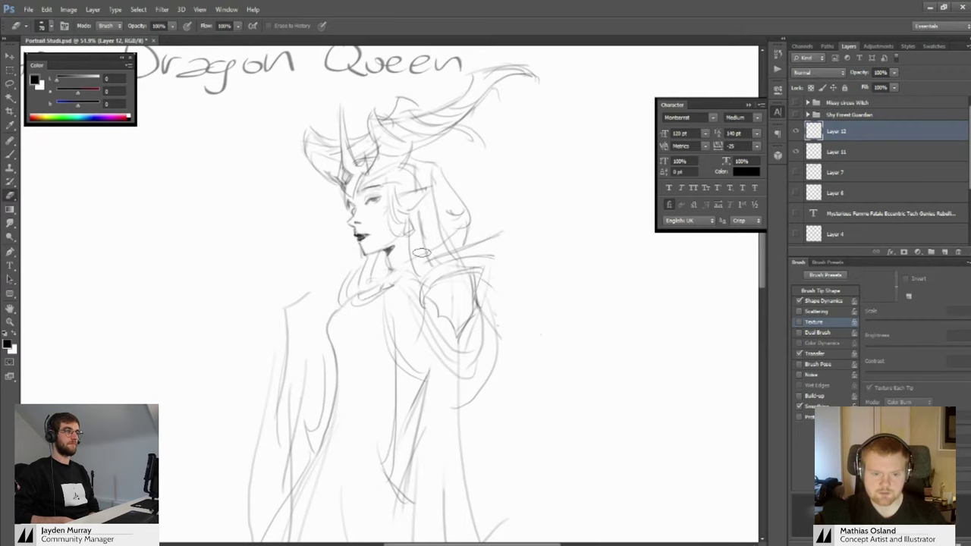
mouse_move(417, 248)
left_mouse_down()
mouse_move(453, 273)
mouse_move(420, 248)
mouse_move(436, 258)
mouse_move(464, 228)
mouse_move(442, 226)
left_mouse_up()
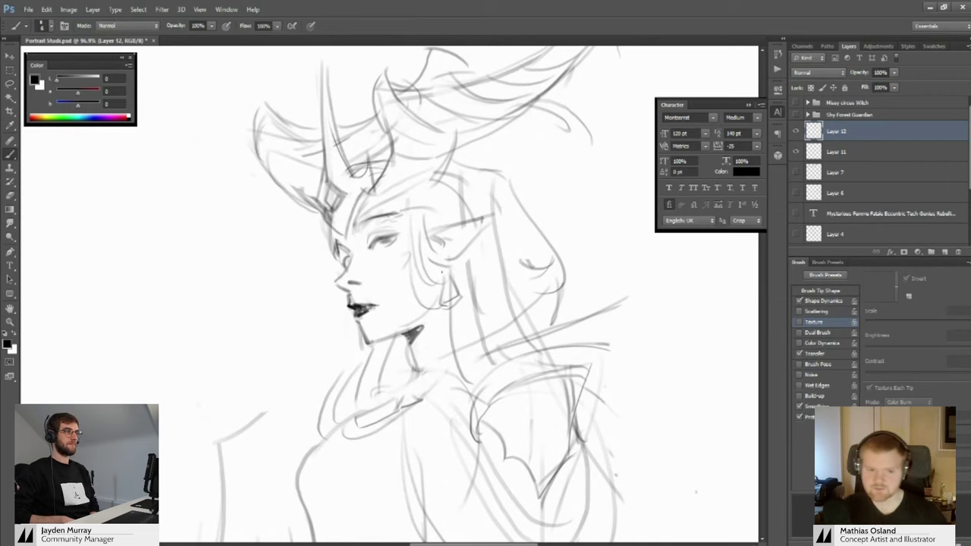
Refine the pointed ear and the hair strands around it with small erasures and fresh strokes
left_click_drag(423, 287, 439, 316)
key("z")
mouse_move(452, 261)
left_mouse_down()
mouse_move(507, 256)
mouse_move(509, 246)
mouse_move(437, 267)
left_mouse_up()
key("l")
key("ctrl+d")
key("e")
left_click_drag(455, 262, 516, 248)
key("ctrl+d")
key("b")
mouse_move(440, 263)
left_mouse_down()
mouse_move(485, 249)
mouse_move(455, 242)
mouse_move(473, 234)
left_mouse_up()
key("z")
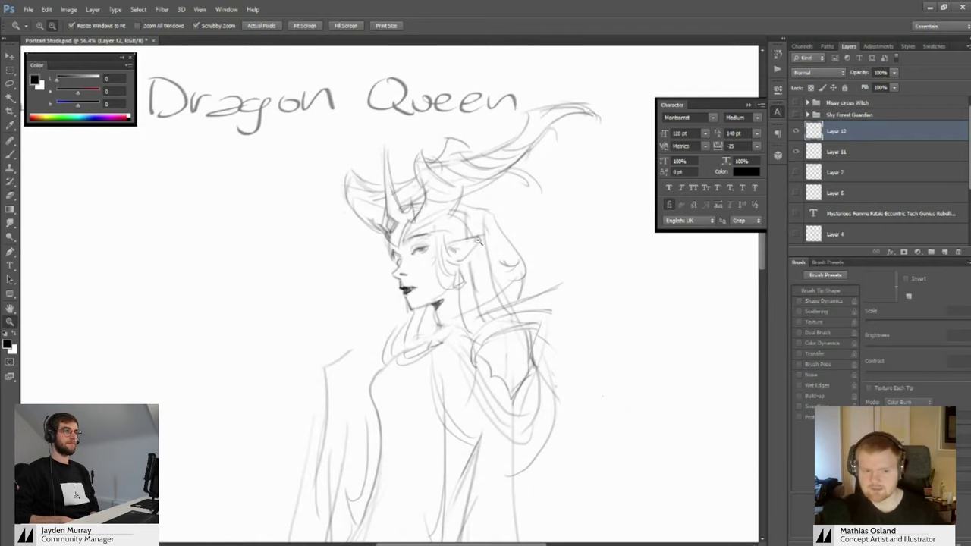
Erase the near eyebrow and redraw it as a longer, higher arch above the eye
left_click_drag(444, 241, 463, 258)
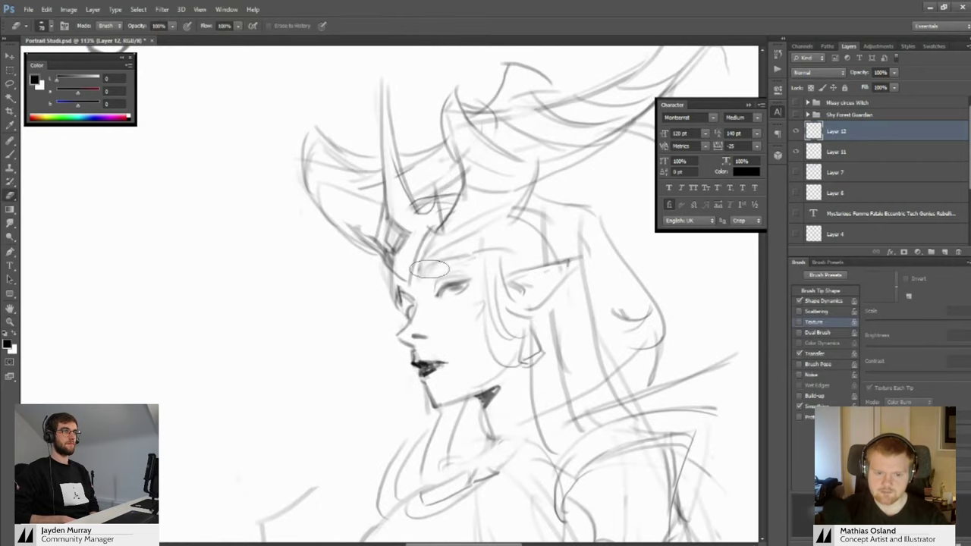
key("b")
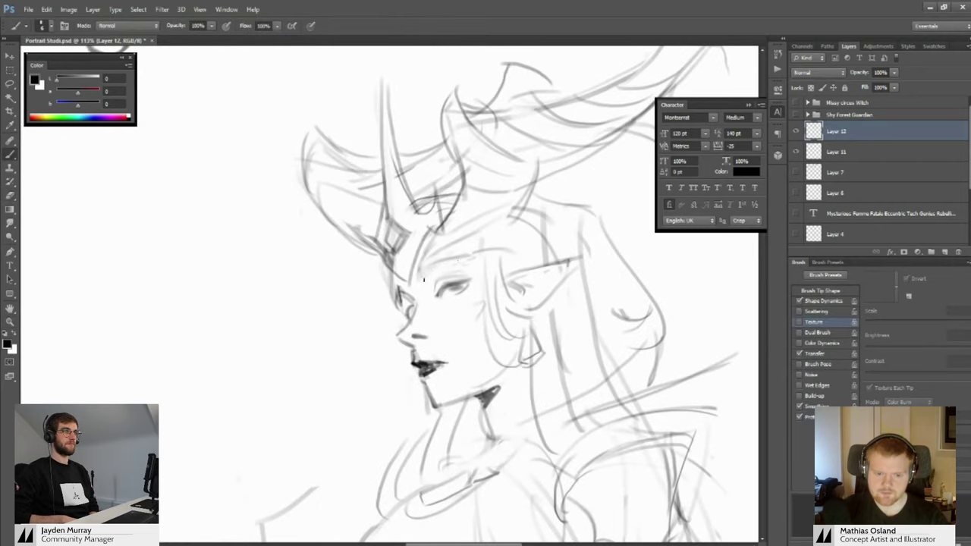
left_click_drag(429, 271, 470, 260)
mouse_move(462, 265)
left_mouse_down()
mouse_move(403, 265)
mouse_move(452, 271)
mouse_move(466, 262)
mouse_move(476, 273)
left_mouse_up()
left_click_drag(469, 270, 475, 284)
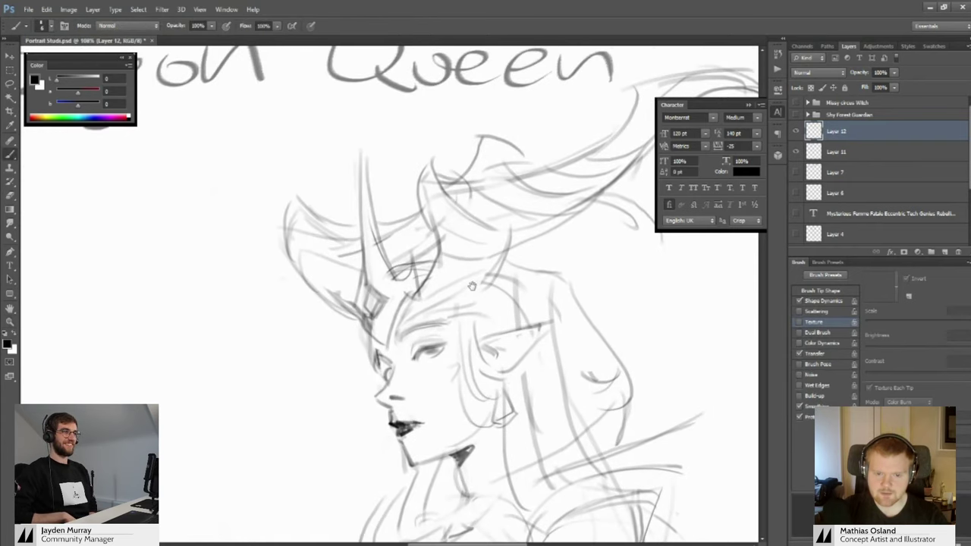
Erase the loose wisp curling beneath the long rear horn
mouse_move(475, 243)
left_mouse_down()
mouse_move(482, 286)
mouse_move(553, 303)
mouse_move(500, 292)
left_mouse_up()
left_click_drag(534, 257, 474, 249)
key("b")
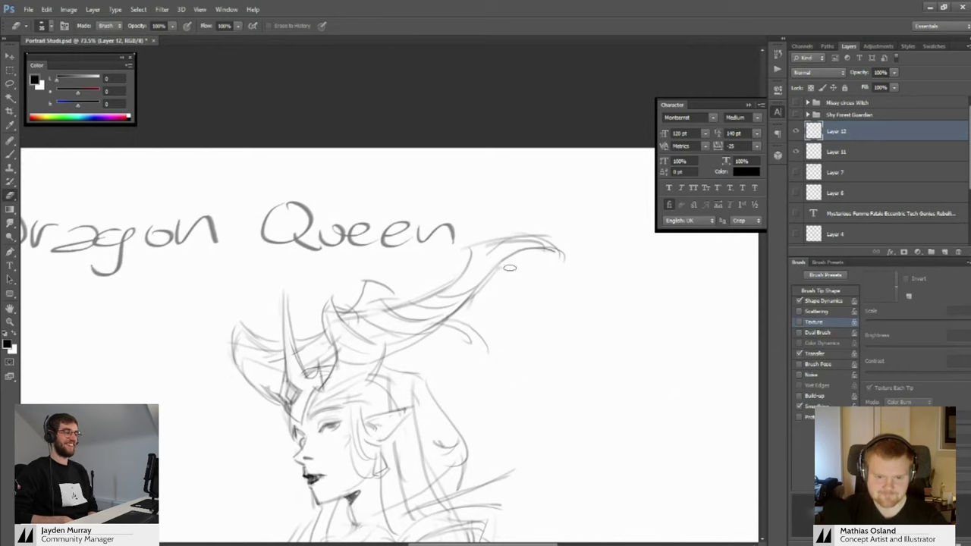
left_click_drag(497, 303, 525, 225)
mouse_move(507, 259)
left_mouse_down()
mouse_move(454, 287)
mouse_move(499, 268)
left_mouse_up()
mouse_move(535, 289)
left_mouse_down()
mouse_move(477, 289)
mouse_move(438, 243)
mouse_move(470, 232)
left_mouse_up()
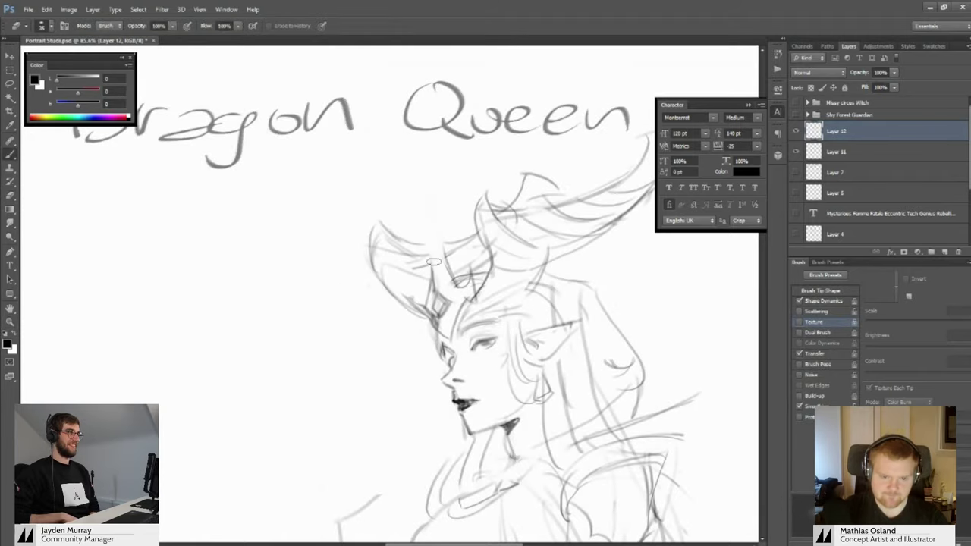
Redraw the crown's thin central spike and sketch an inner V-shaped line inside the near shoulder plate
key("z")
mouse_move(432, 198)
left_mouse_down()
mouse_move(408, 185)
mouse_move(423, 200)
mouse_move(464, 200)
mouse_move(385, 189)
left_mouse_up()
key("z")
left_click_drag(447, 327, 491, 326)
key("e")
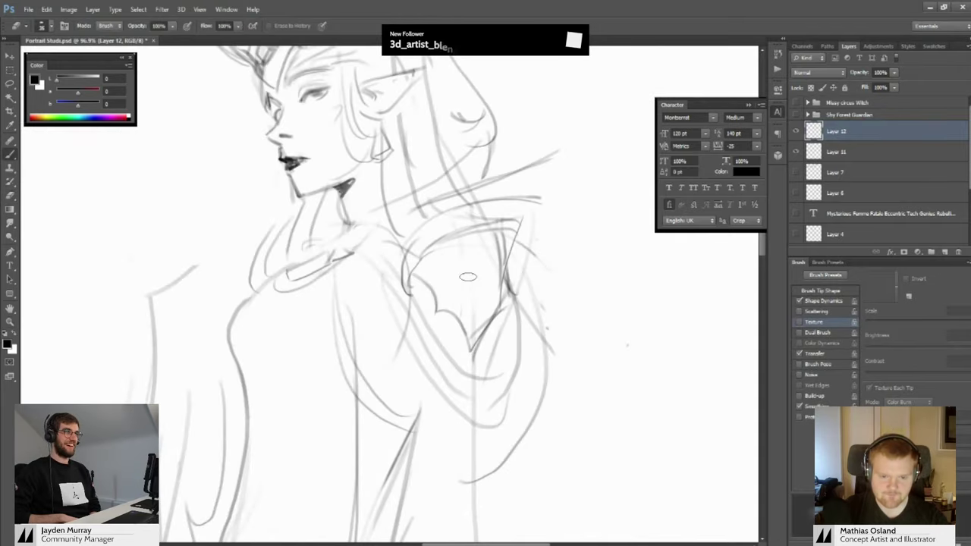
key("b")
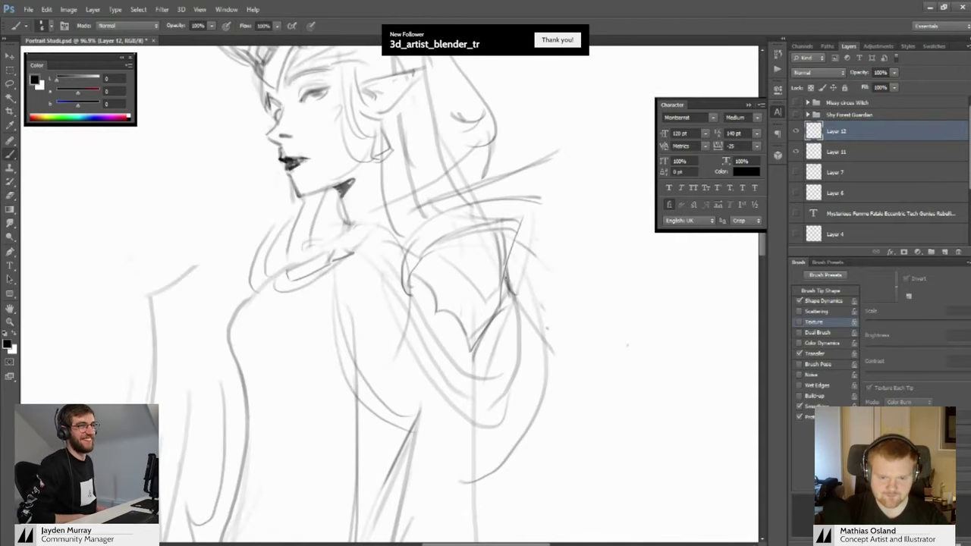
Redraw the tip of the flared collar behind the near shoulder as an upward-curving point
key("z")
mouse_move(479, 253)
left_mouse_down()
mouse_move(423, 249)
mouse_move(479, 273)
mouse_move(474, 305)
mouse_move(472, 282)
mouse_move(424, 262)
mouse_move(494, 265)
left_mouse_up()
key("z")
mouse_move(496, 264)
left_mouse_down()
mouse_move(558, 268)
mouse_move(431, 248)
mouse_move(495, 247)
mouse_move(535, 200)
mouse_move(489, 256)
mouse_move(463, 231)
mouse_move(449, 243)
mouse_move(482, 267)
mouse_move(474, 248)
mouse_move(490, 240)
mouse_move(595, 296)
left_mouse_up()
key("b")
key("ctrl+z")
key("z")
left_click_drag(476, 230, 465, 252)
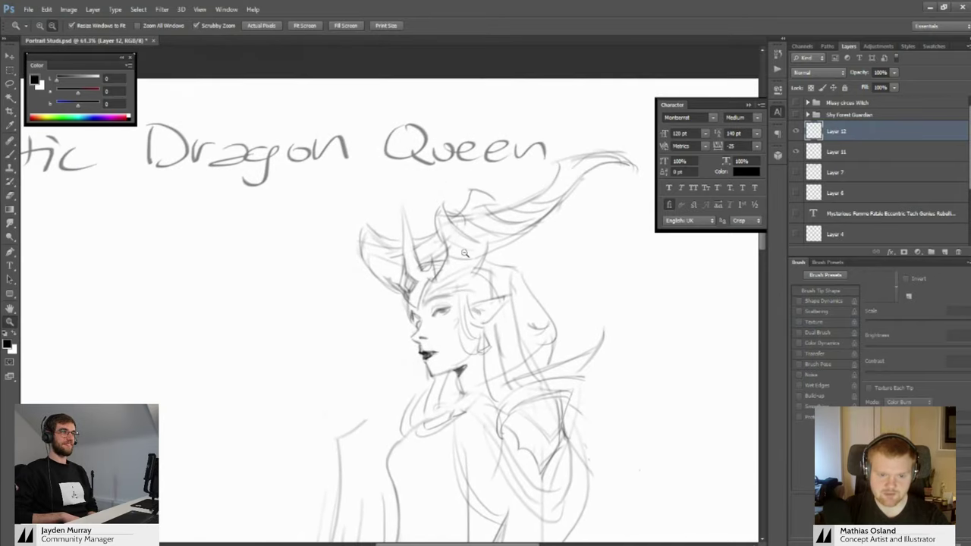
Touch up the outline of the short front horn and clean its edges
left_click_drag(372, 244, 417, 260)
mouse_move(417, 261)
left_mouse_down()
mouse_move(370, 263)
mouse_move(405, 269)
mouse_move(384, 260)
mouse_move(412, 282)
mouse_move(390, 263)
mouse_move(304, 293)
left_mouse_up()
left_click_drag(371, 306, 462, 302)
key("e")
mouse_move(378, 254)
left_mouse_down()
mouse_move(390, 280)
mouse_move(270, 259)
left_mouse_up()
key("b")
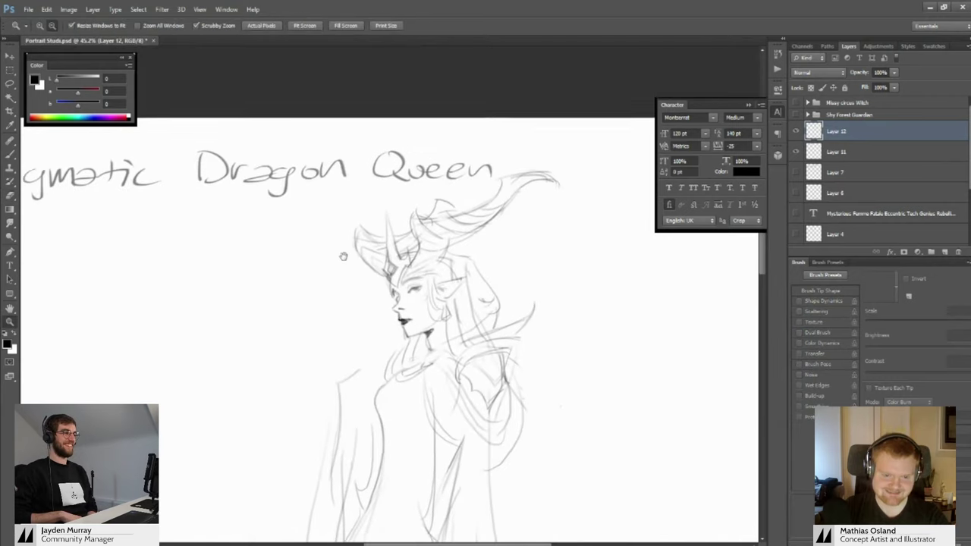
Sketch a line from the collar across to the far shoulder and trim the shoulder's old peak
left_click_drag(410, 297, 376, 247)
key("b")
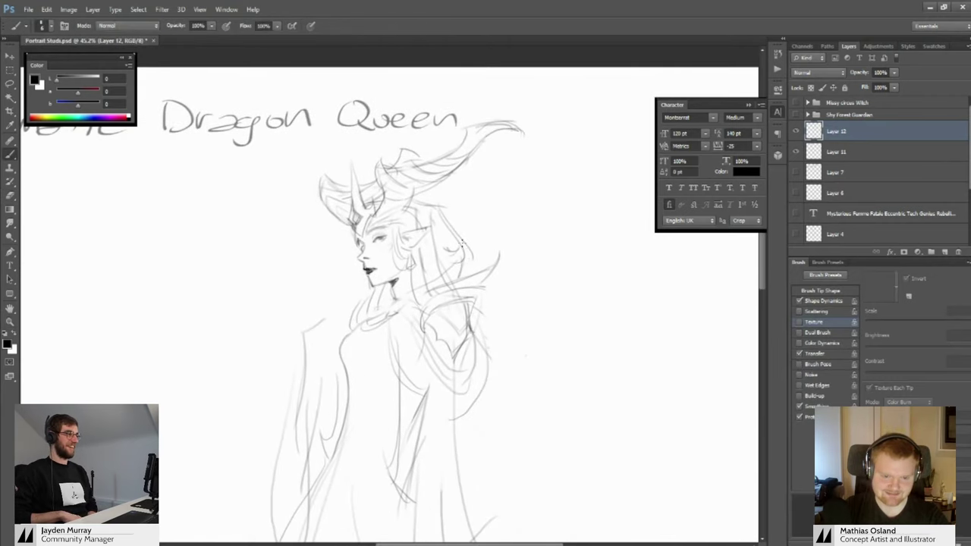
left_click_drag(462, 241, 504, 176)
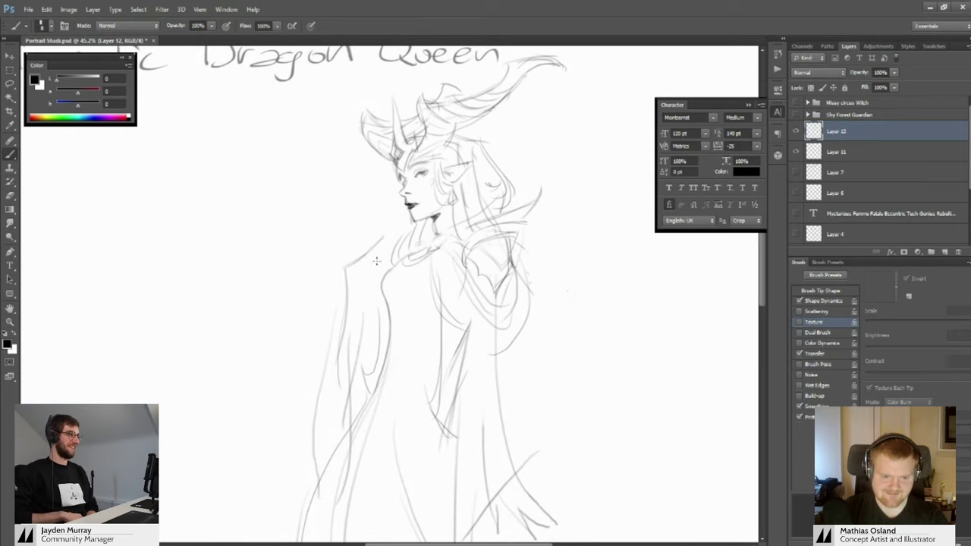
left_click_drag(376, 261, 397, 267)
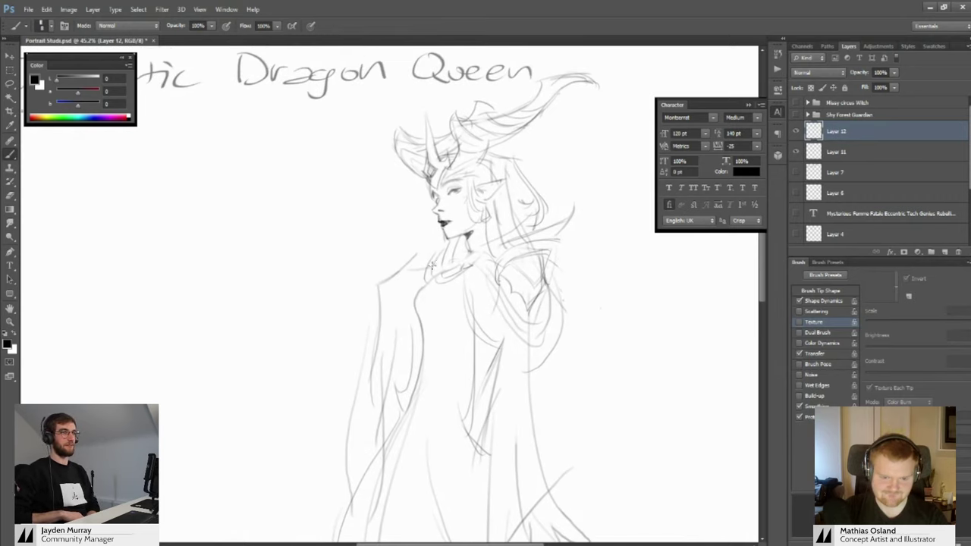
mouse_move(432, 266)
left_mouse_down()
mouse_move(381, 260)
mouse_move(422, 257)
mouse_move(375, 272)
mouse_move(344, 269)
mouse_move(376, 264)
mouse_move(373, 256)
mouse_move(393, 263)
left_mouse_up()
key("e")
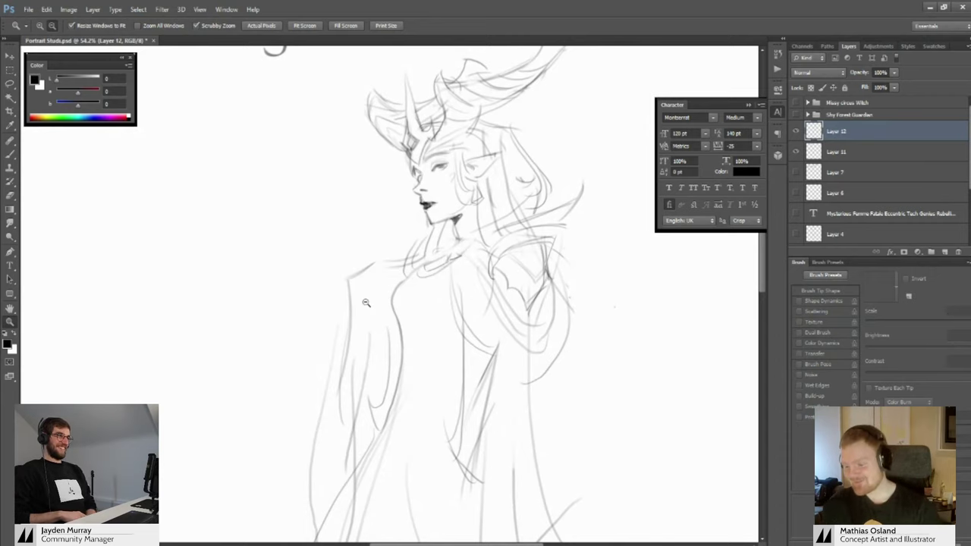
Add a second contour beneath the far shoulder's top line to suggest thickness near the collar
scroll(369, 264, "up", 4)
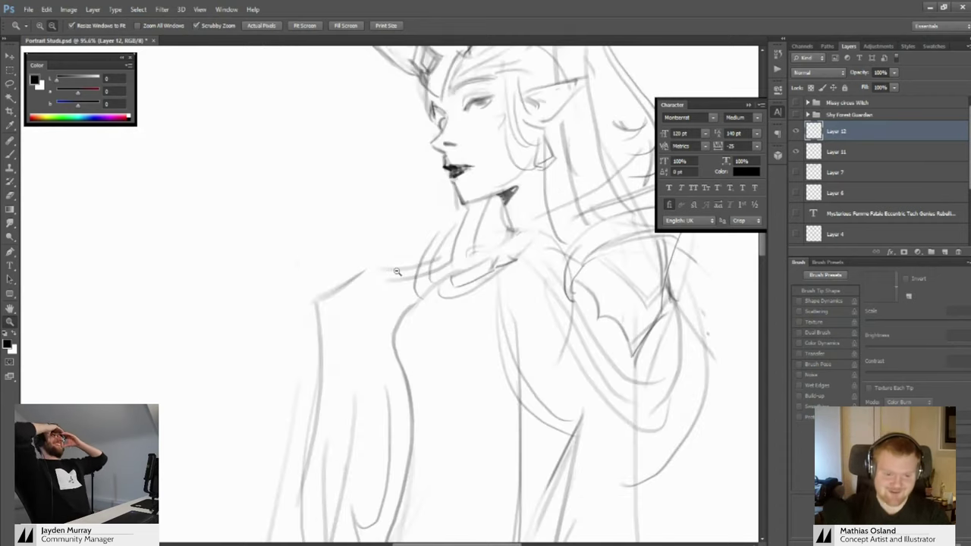
key("b")
key("z")
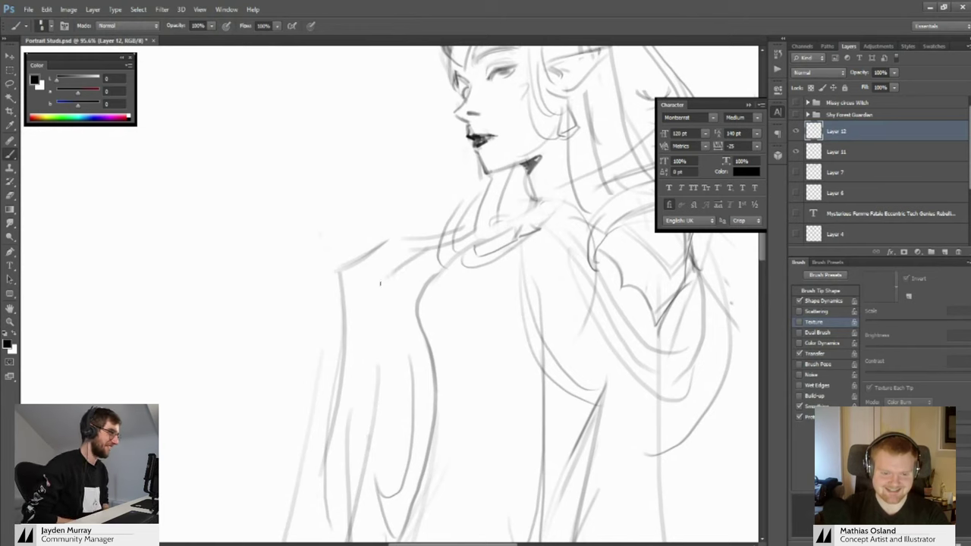
mouse_move(396, 273)
left_mouse_down()
mouse_move(331, 257)
mouse_move(429, 256)
mouse_move(420, 283)
mouse_move(369, 271)
mouse_move(386, 284)
mouse_move(375, 254)
left_mouse_up()
Erase the upper outer edge of the far sleeve and redraw it flaring outward with a curved hem
key("e")
key("z")
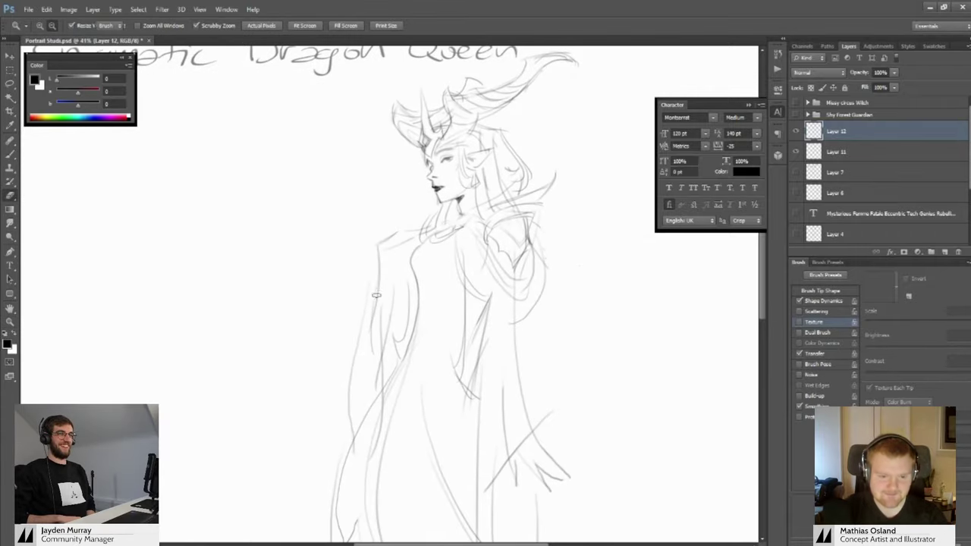
key("b")
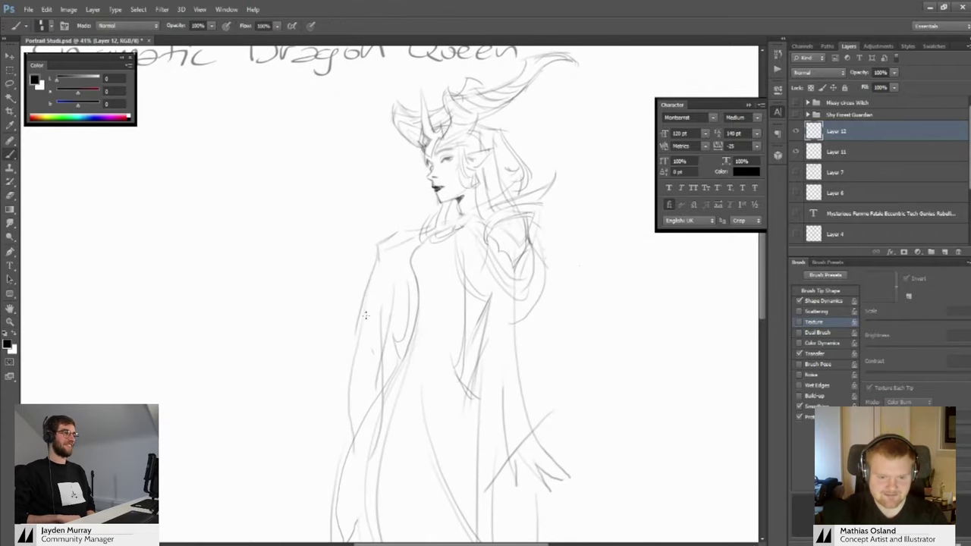
left_click_drag(374, 263, 346, 346)
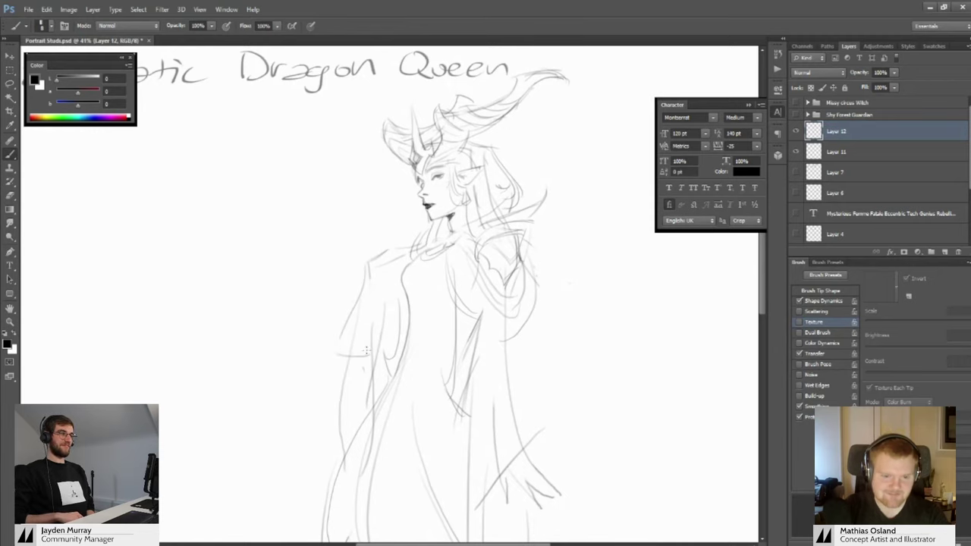
left_click_drag(363, 348, 389, 333)
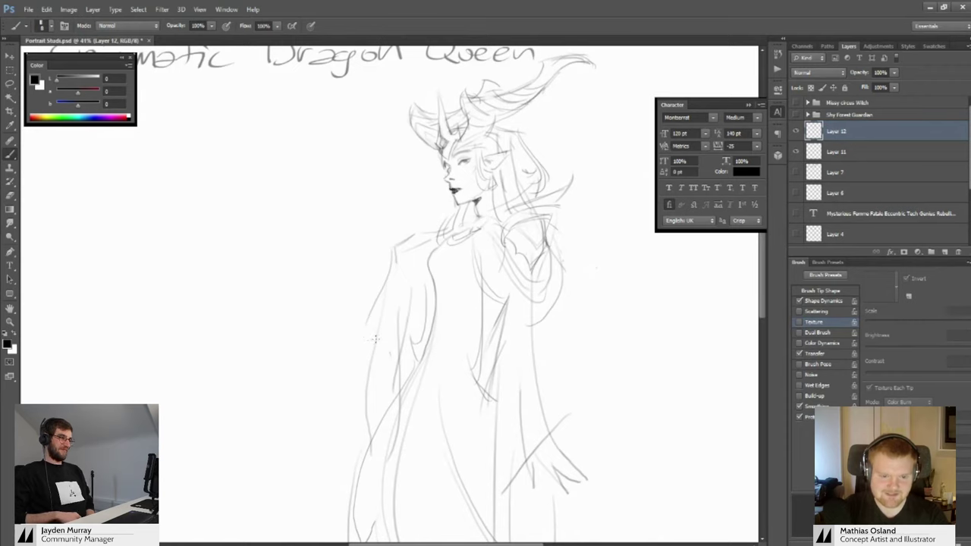
left_click_drag(402, 273, 408, 302)
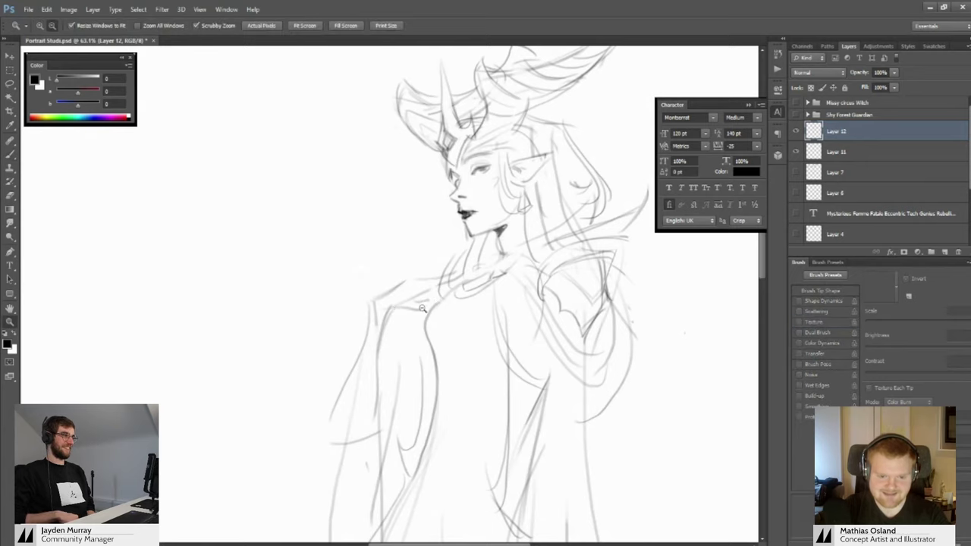
Erase the overlapping line at the far shoulder's outer corner
mouse_move(427, 300)
left_mouse_down()
mouse_move(390, 295)
mouse_move(429, 289)
mouse_move(419, 295)
left_mouse_up()
key("e")
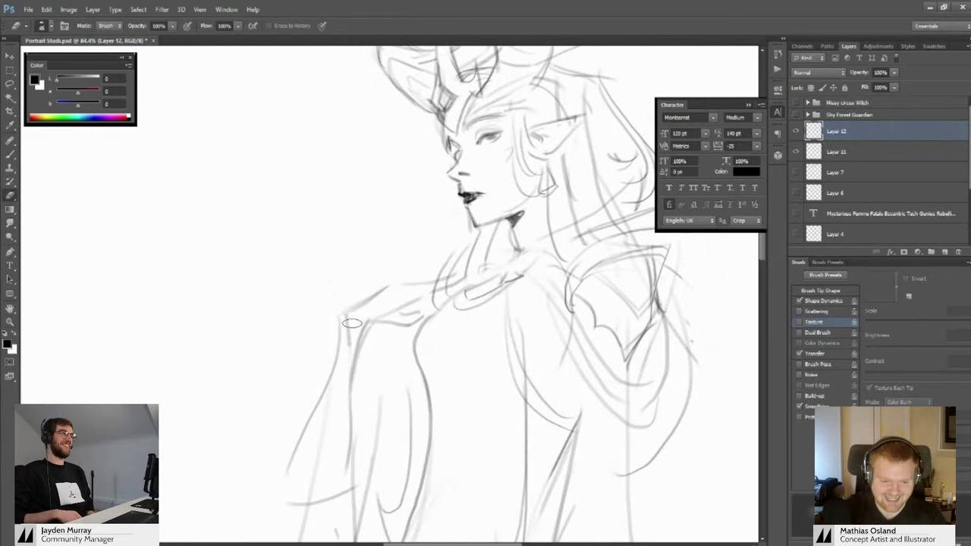
mouse_move(348, 320)
left_mouse_down()
mouse_move(342, 346)
mouse_move(362, 267)
mouse_move(330, 291)
mouse_move(353, 275)
left_mouse_up()
key("ctrl+z")
key("b")
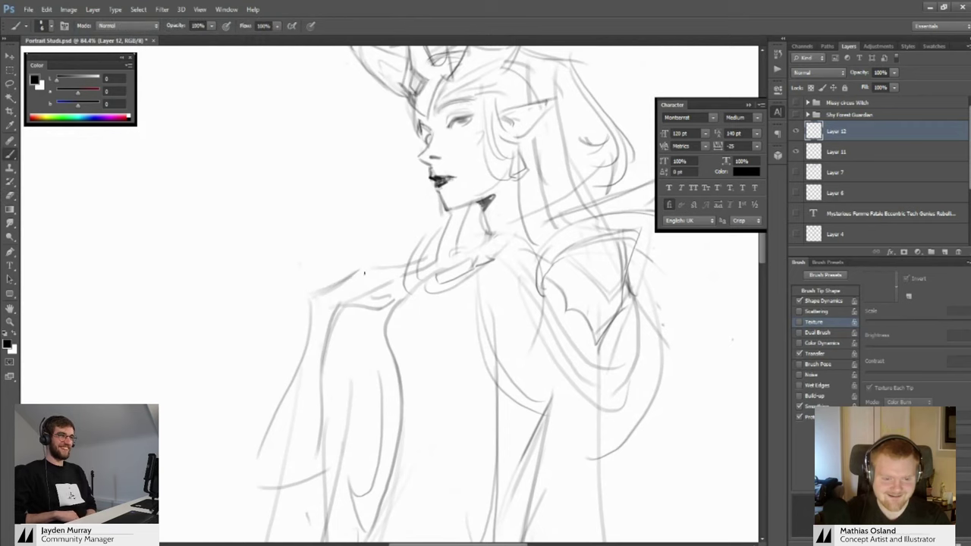
Strengthen the far shoulder's top edge into a continuous line joining the collar and touch up the folds below
key("z")
mouse_move(408, 261)
left_mouse_down()
mouse_move(369, 247)
mouse_move(408, 251)
mouse_move(408, 288)
mouse_move(417, 249)
left_mouse_up()
left_click_drag(349, 284, 390, 298)
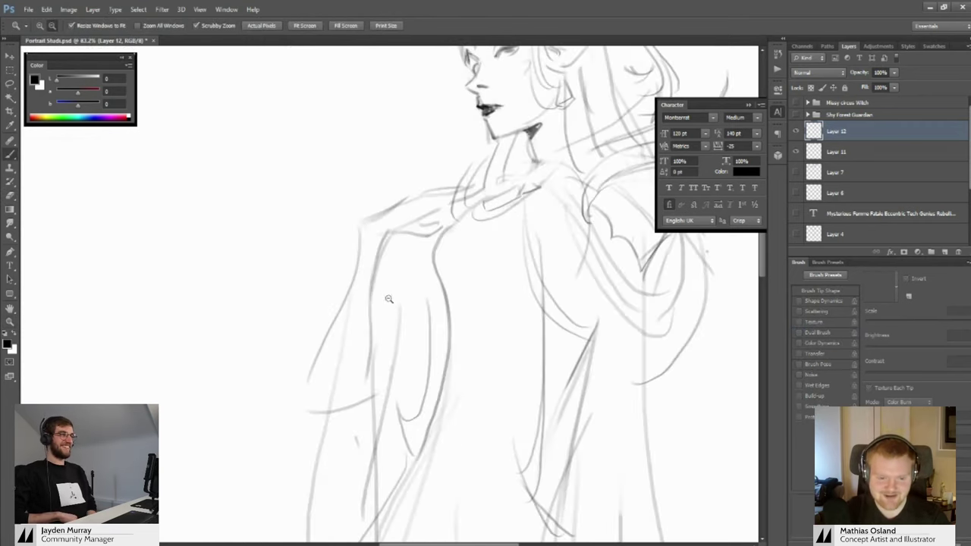
key("b")
left_click_drag(429, 258, 378, 318)
key("z")
left_click_drag(409, 239, 377, 250)
left_click(472, 282)
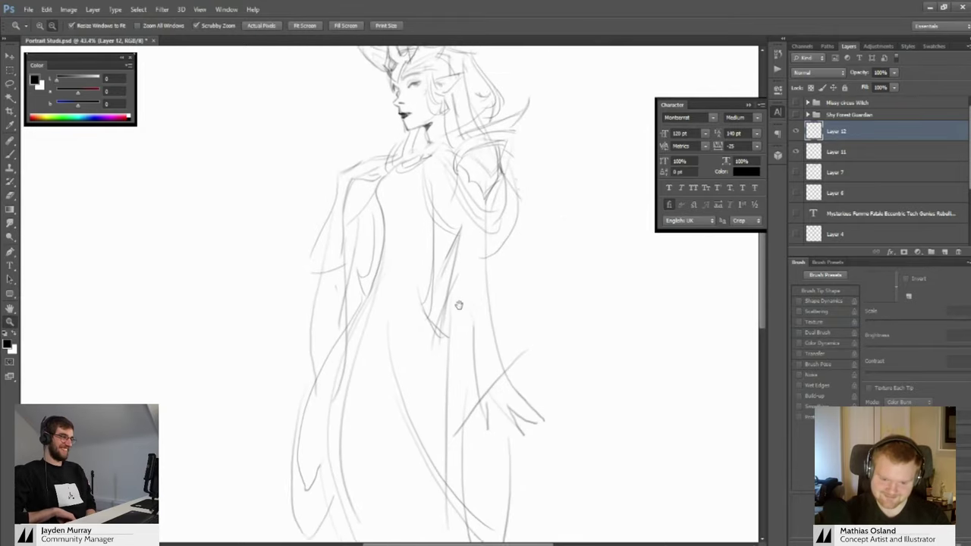
Clean up the lowered hand below the sleeve cuff and redraw its fingers, adding a small curled fingertip
key("b")
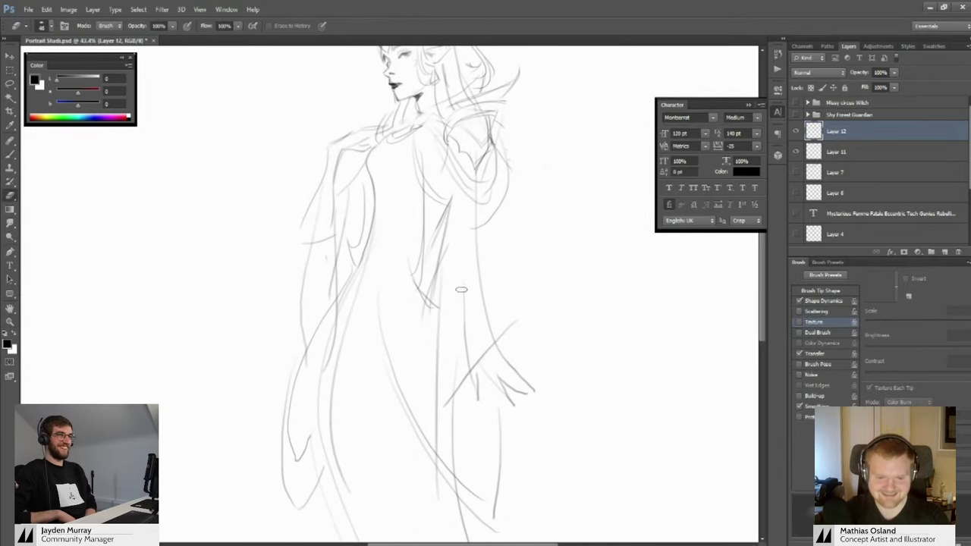
scroll(462, 334, "down", 2)
key("b")
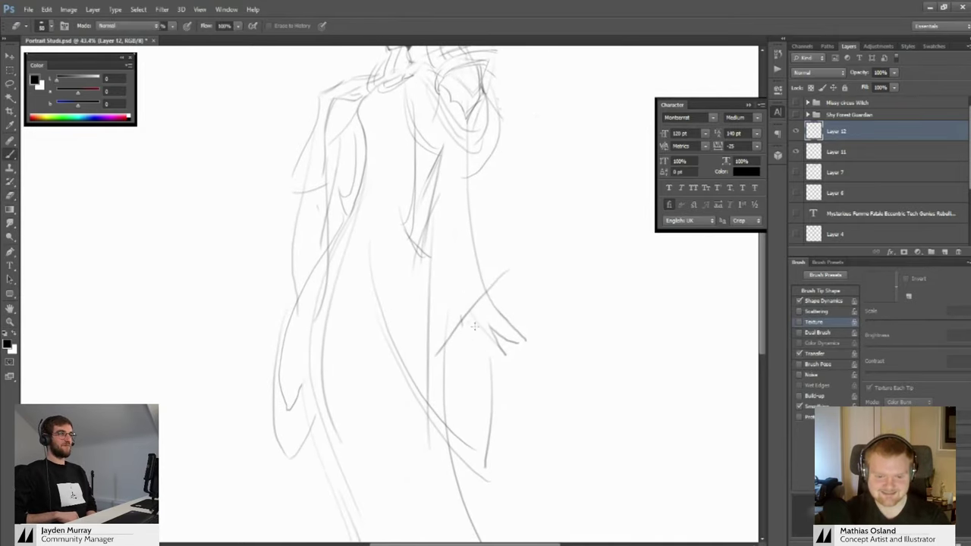
key("b")
mouse_move(480, 339)
left_mouse_down()
mouse_move(429, 320)
mouse_move(481, 340)
left_mouse_up()
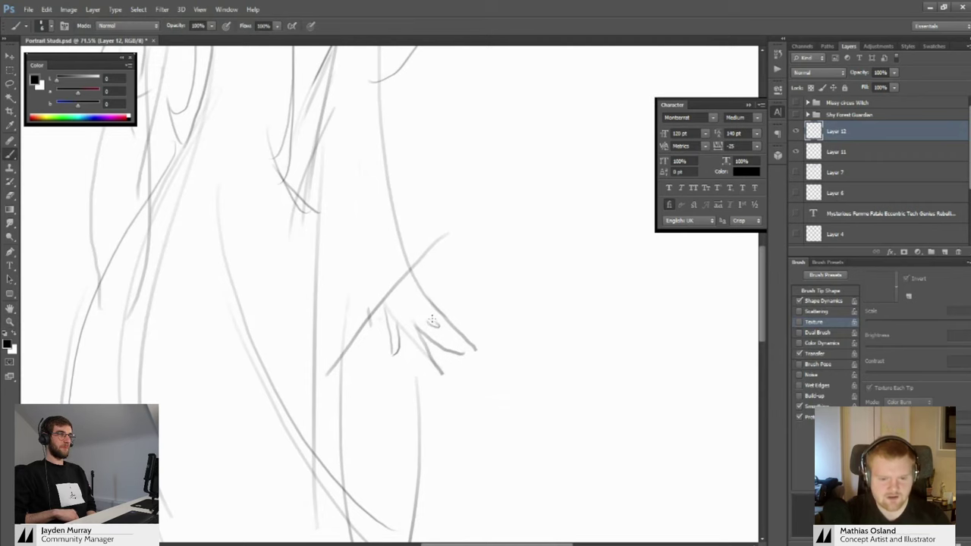
left_click_drag(437, 326, 461, 350)
left_click_drag(463, 351, 417, 321)
Extend the fold line beneath the far shoulder until it meets the chest contour near the armpit
left_click_drag(387, 266, 422, 311)
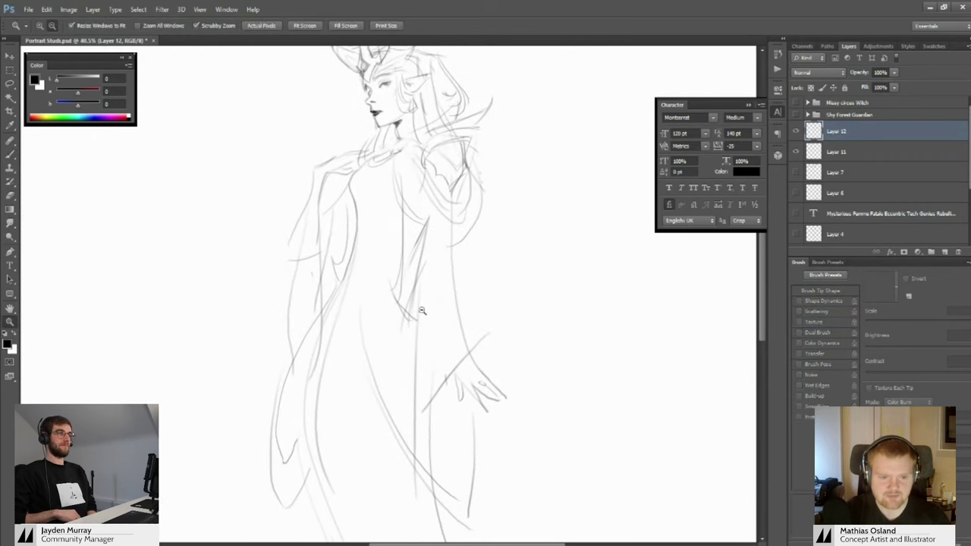
left_click_drag(334, 209, 396, 304)
scroll(402, 302, "up", 4)
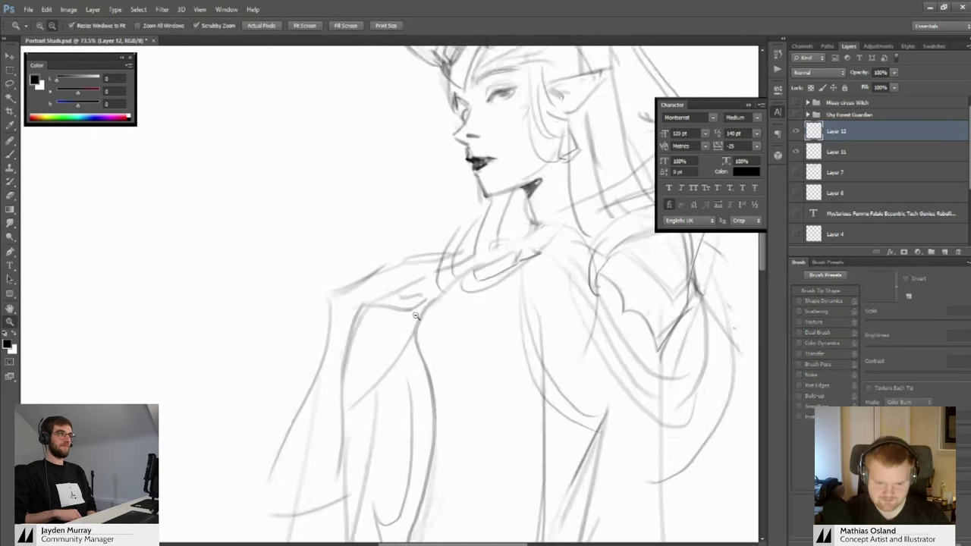
key("b")
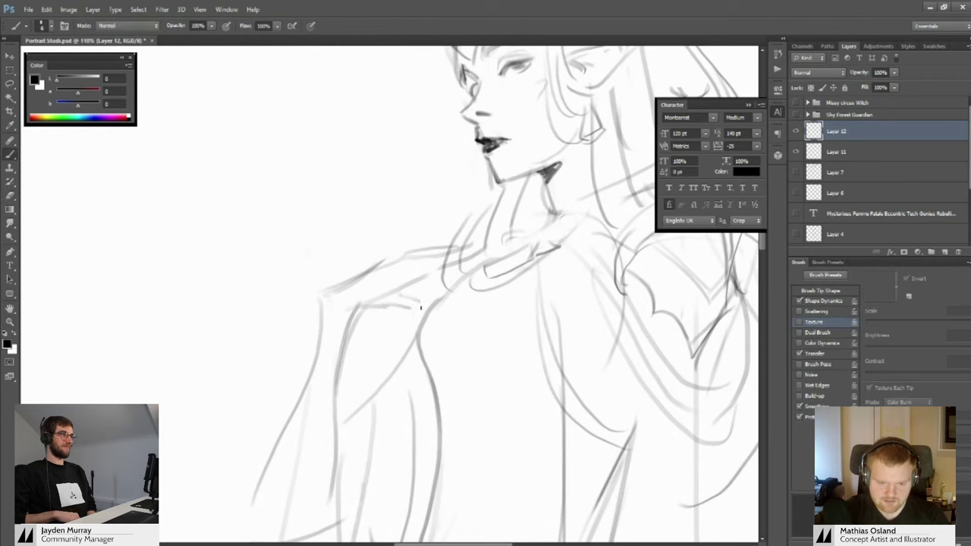
scroll(366, 242, "down", 3)
scroll(402, 301, "up", 4)
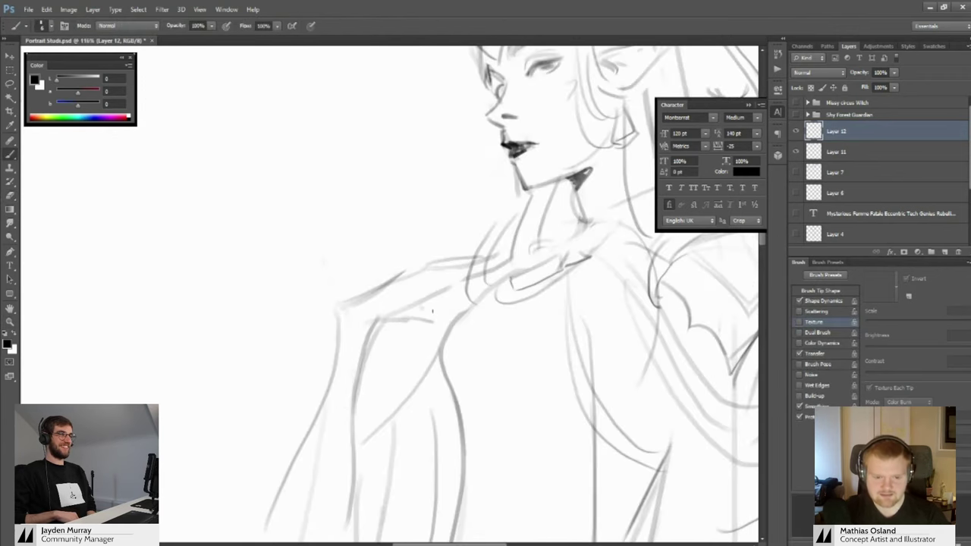
left_click_drag(440, 311, 450, 319)
scroll(434, 320, "down", 5)
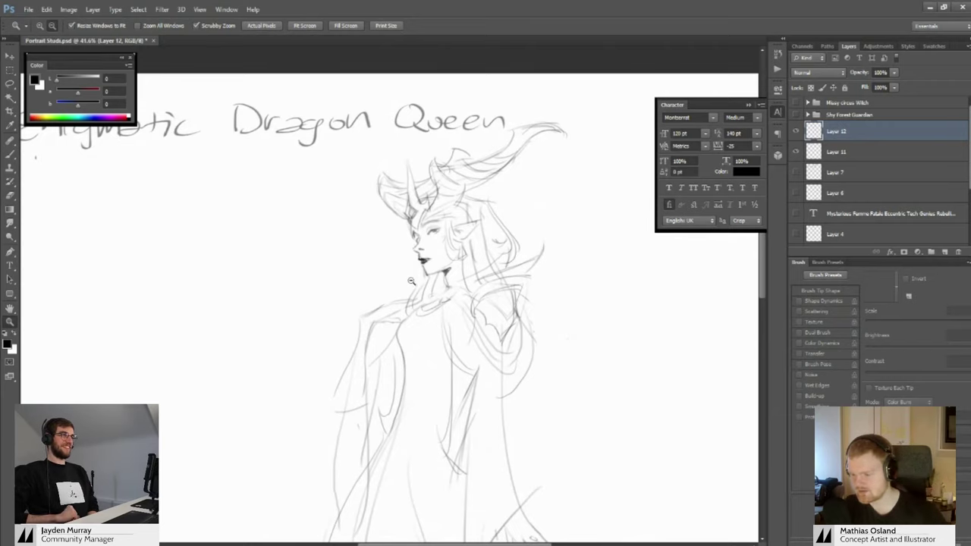
scroll(402, 287, "down", 1)
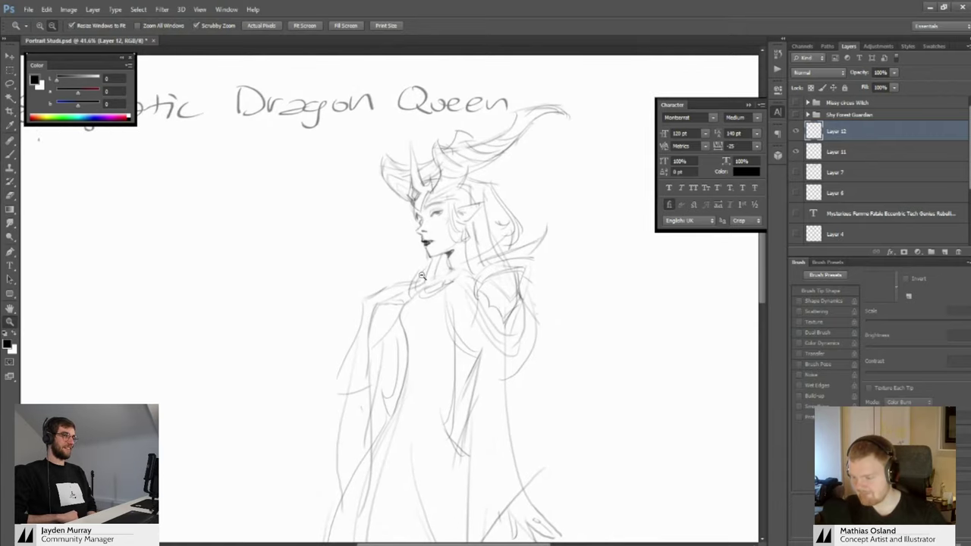
mouse_move(443, 257)
left_mouse_down()
mouse_move(466, 258)
mouse_move(467, 307)
left_mouse_up()
mouse_move(467, 290)
left_mouse_down()
mouse_move(440, 276)
mouse_move(437, 238)
mouse_move(449, 249)
mouse_move(443, 255)
left_mouse_up()
left_click_drag(421, 223, 459, 226)
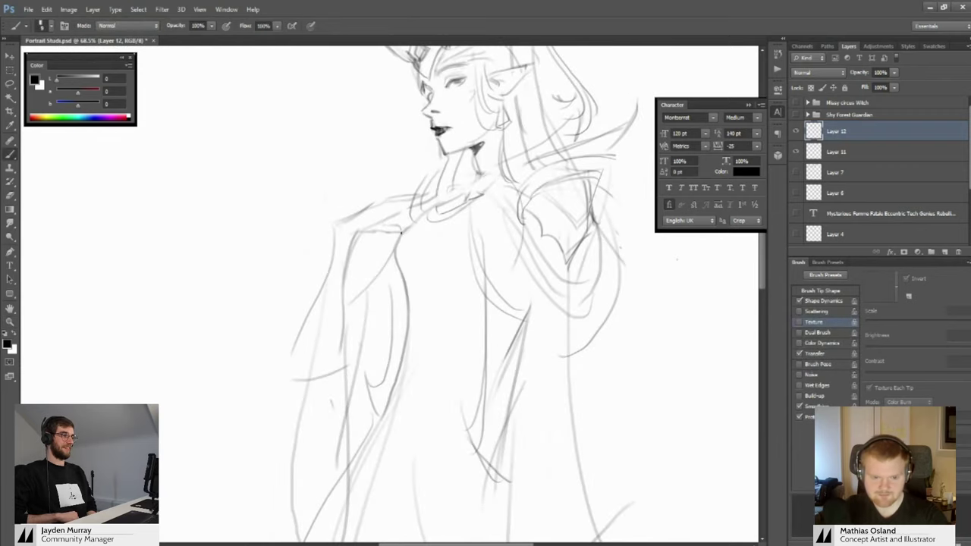
Extend the dark shadow under the jaw down the side of the neck and trim its edge with the eraser
key("z")
mouse_move(396, 288)
left_mouse_down()
mouse_move(361, 286)
mouse_move(369, 277)
left_mouse_up()
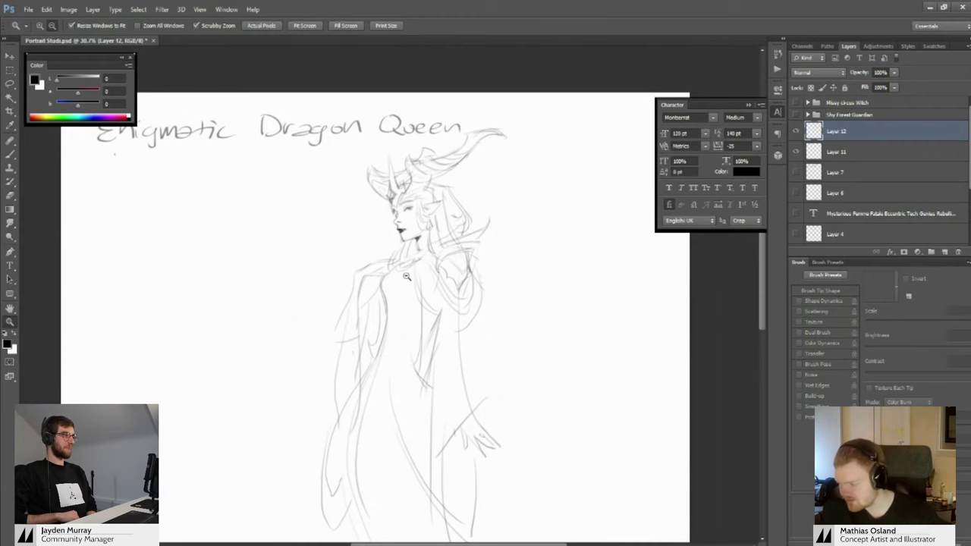
left_click_drag(380, 302, 415, 274)
left_click_drag(423, 229, 450, 270)
left_click(450, 271)
key("b")
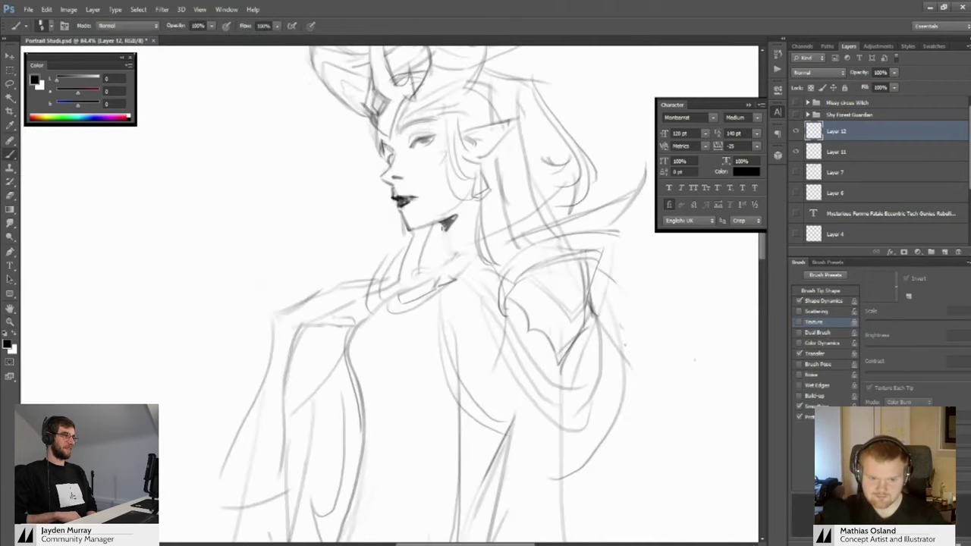
left_click_drag(442, 230, 444, 240)
left_click_drag(442, 238, 415, 224)
mouse_move(417, 220)
left_mouse_down()
mouse_move(415, 252)
mouse_move(453, 265)
left_mouse_up()
scroll(454, 267, "up", 2)
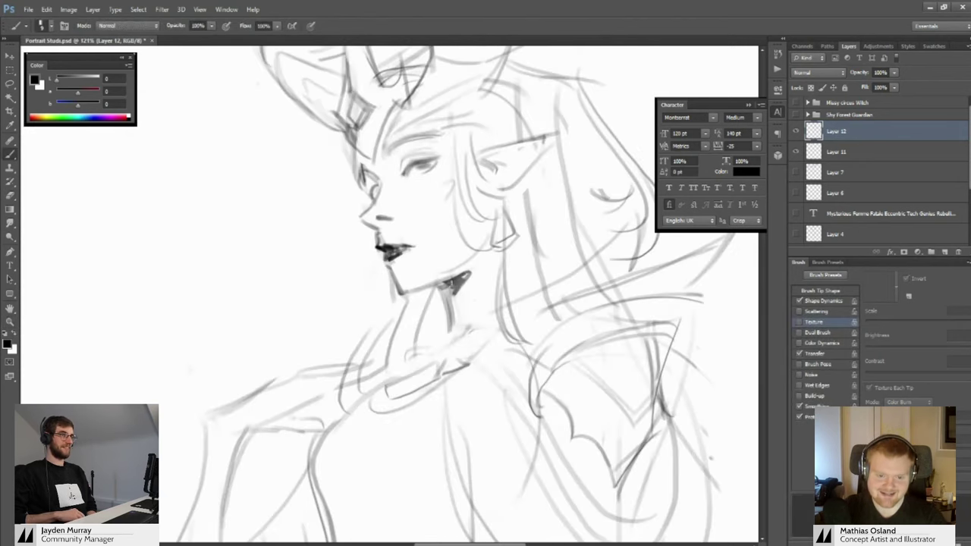
scroll(424, 273, "down", 3)
scroll(412, 267, "up", 4)
key("b")
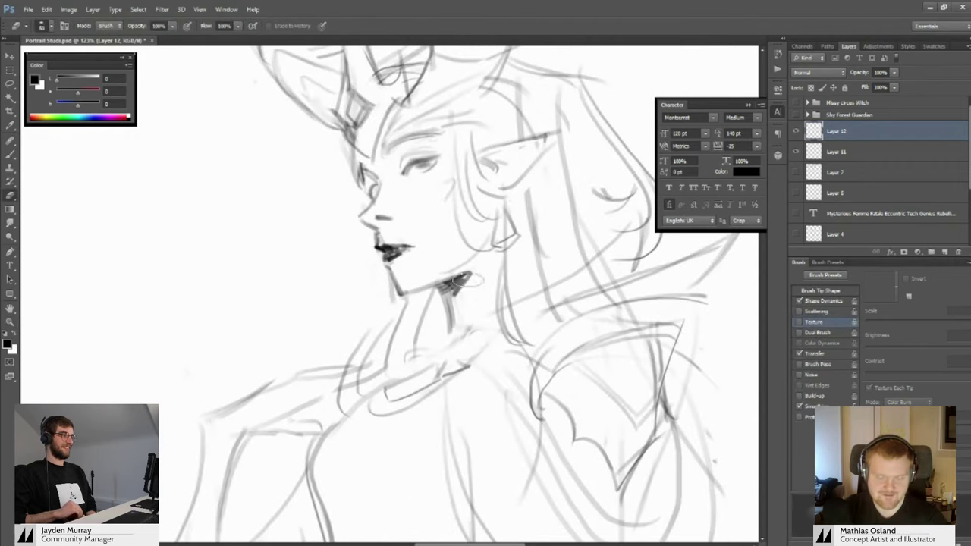
key("b")
scroll(479, 270, "down", 3)
scroll(470, 267, "up", 3)
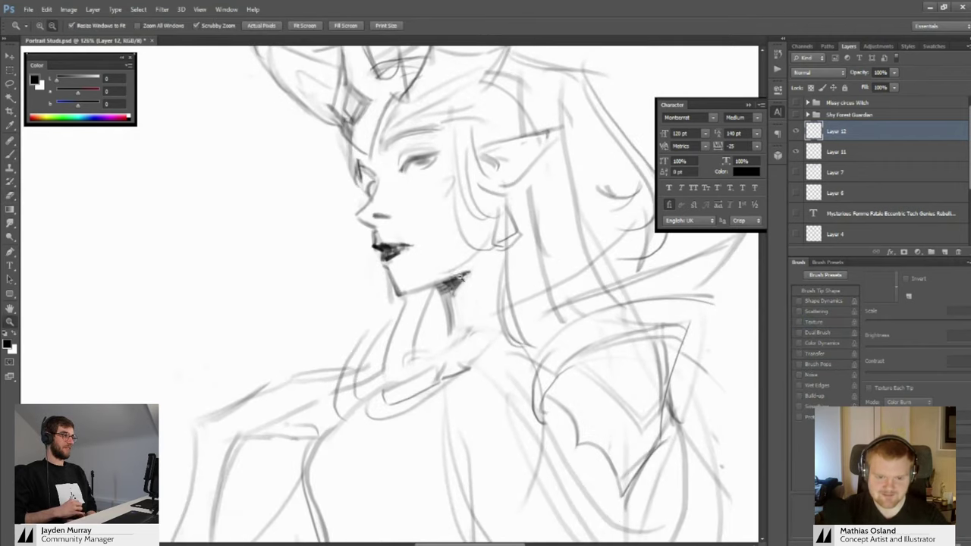
Touch up the lines around the eyes, strengthening the far eye beside the nose bridge
left_click_drag(458, 238, 467, 292)
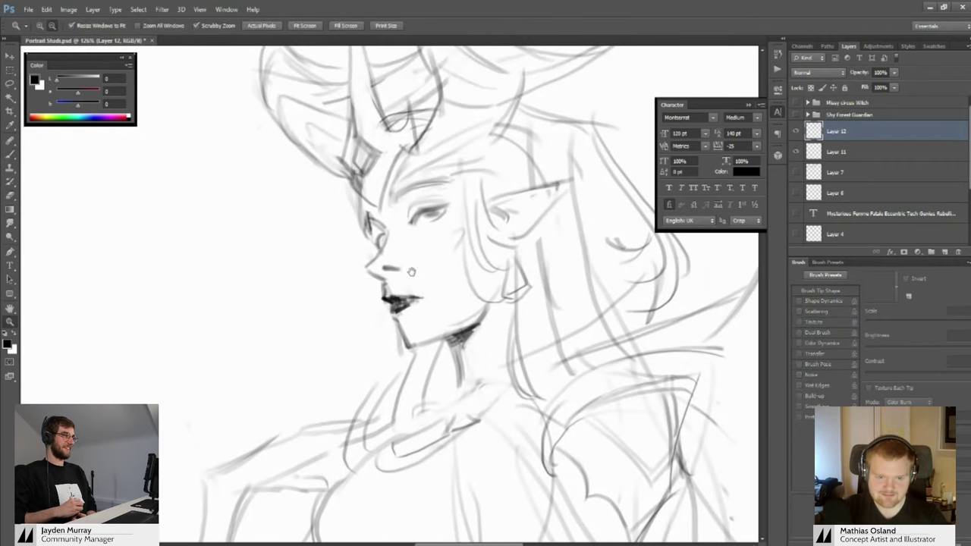
left_click_drag(412, 272, 433, 323)
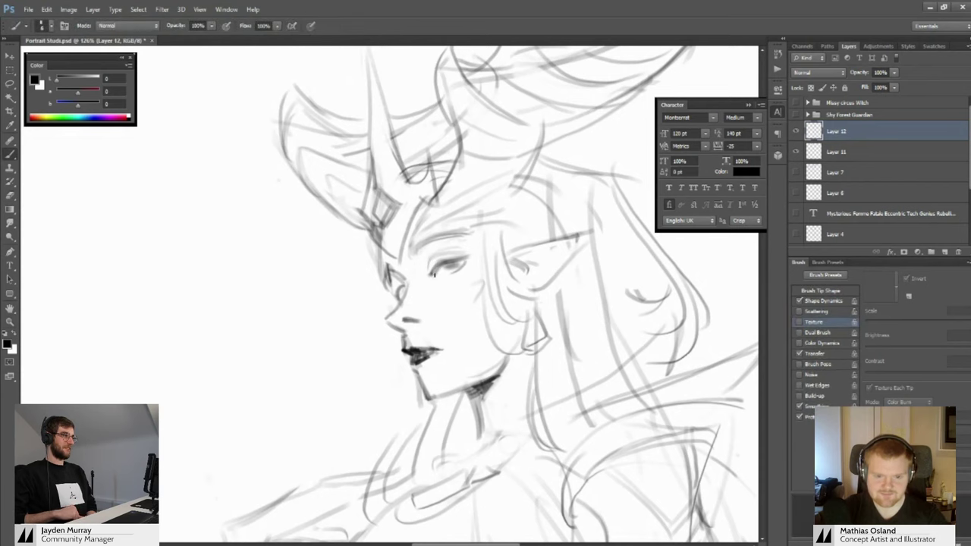
mouse_move(451, 266)
left_mouse_down()
mouse_move(409, 247)
mouse_move(440, 292)
left_mouse_up()
scroll(440, 292, "up", 1)
key("b")
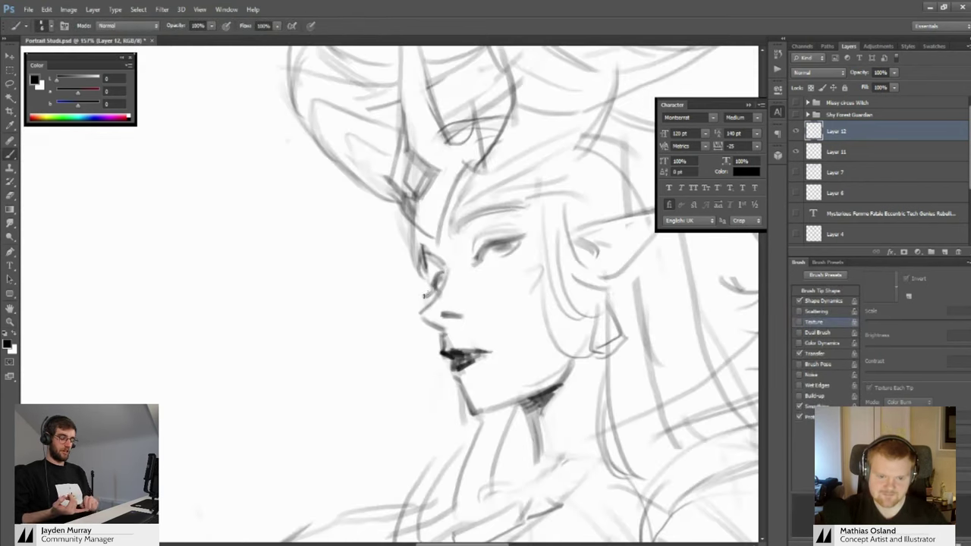
key("z")
scroll(422, 296, "down", 4)
Refine the short crown spike above the ear and erase stray marks where it meets the hairline
scroll(364, 268, "up", 2)
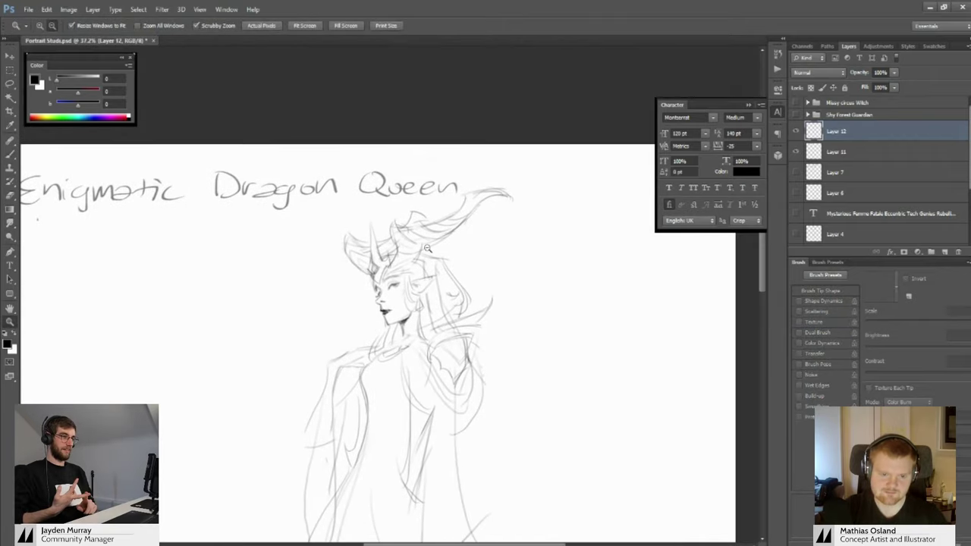
scroll(427, 248, "up", 3)
key("b")
key("z")
scroll(425, 265, "down", 3)
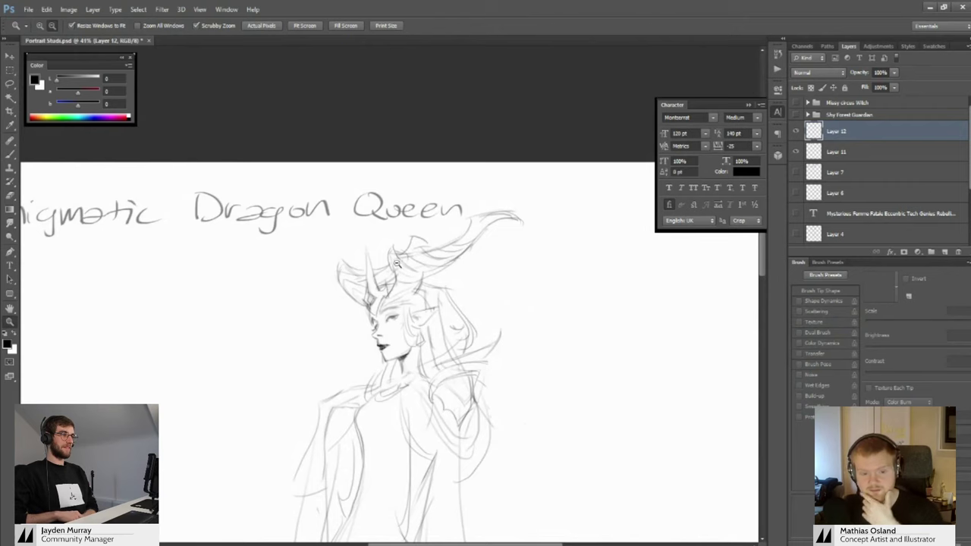
scroll(425, 268, "down", 3)
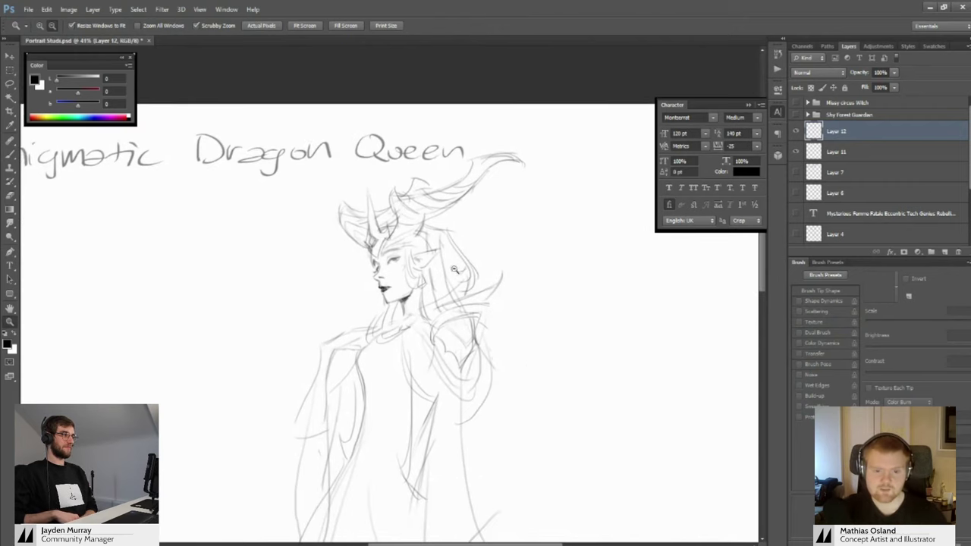
scroll(471, 256, "up", 4)
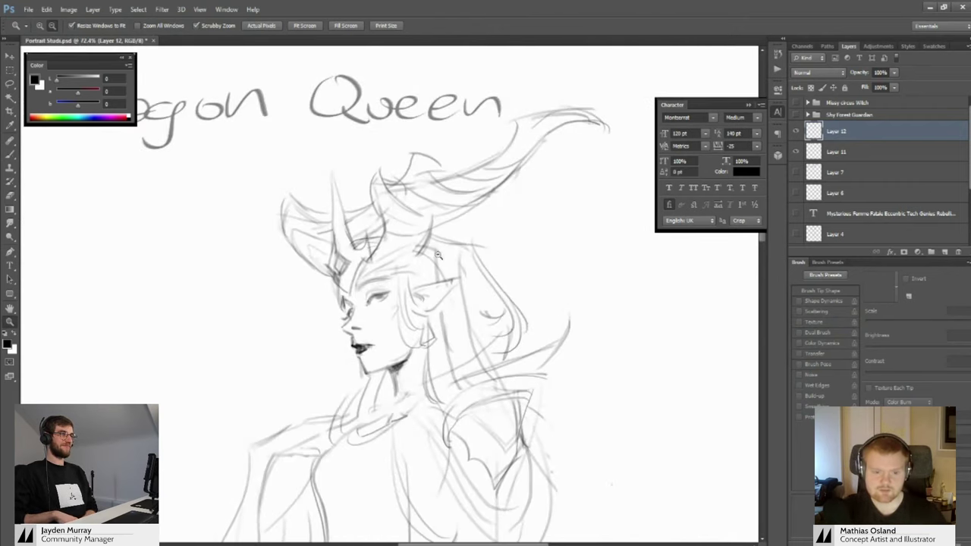
key("b")
key("z")
scroll(455, 258, "down", 4)
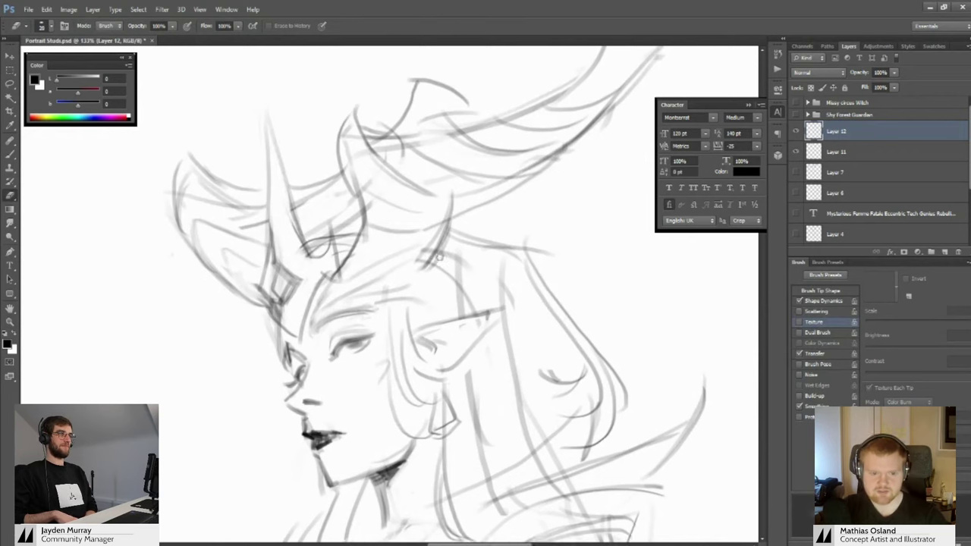
scroll(458, 258, "up", 3)
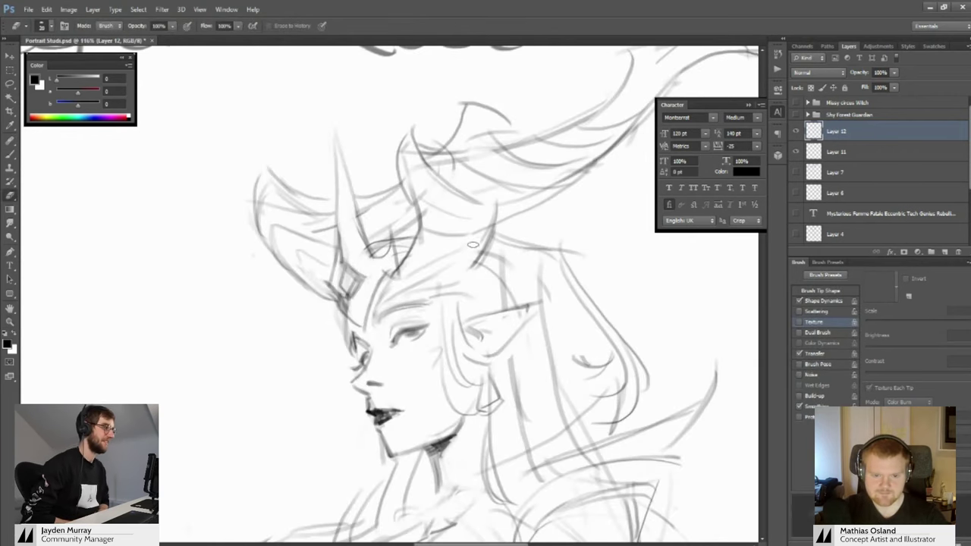
key("b")
key("z")
scroll(426, 283, "down", 4)
scroll(448, 251, "up", 3)
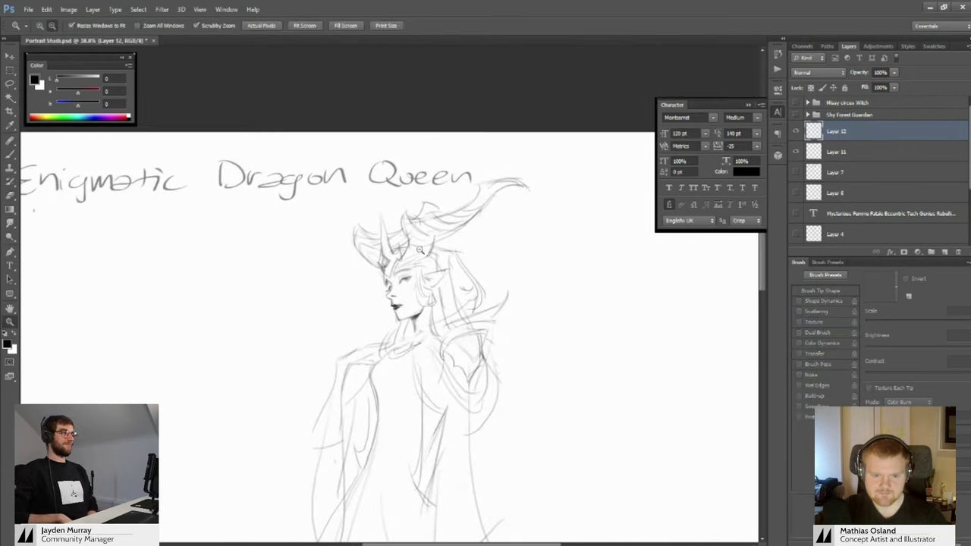
Erase the inner contour lines inside the crown's front horn, leaving only its outer shape
key("b")
key("z")
scroll(424, 236, "down", 4)
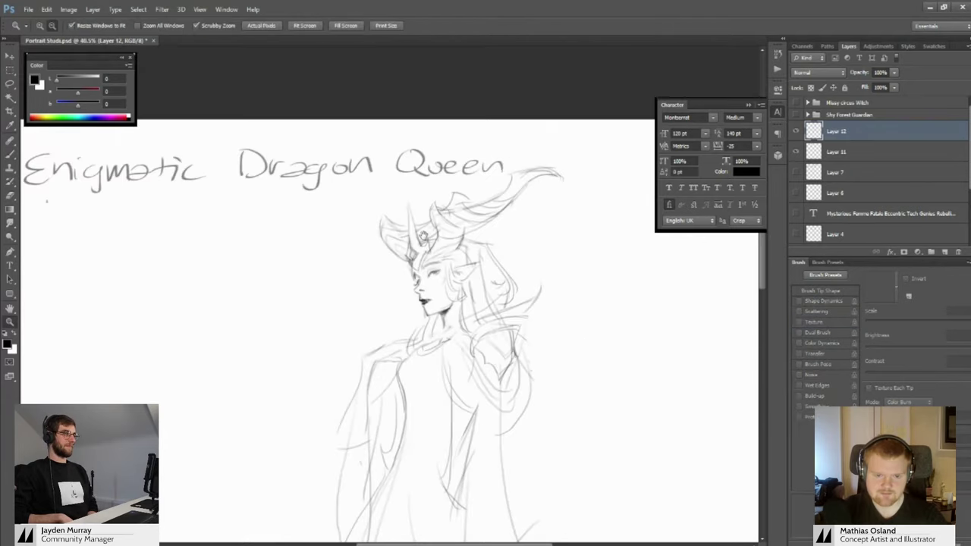
scroll(396, 214, "up", 3)
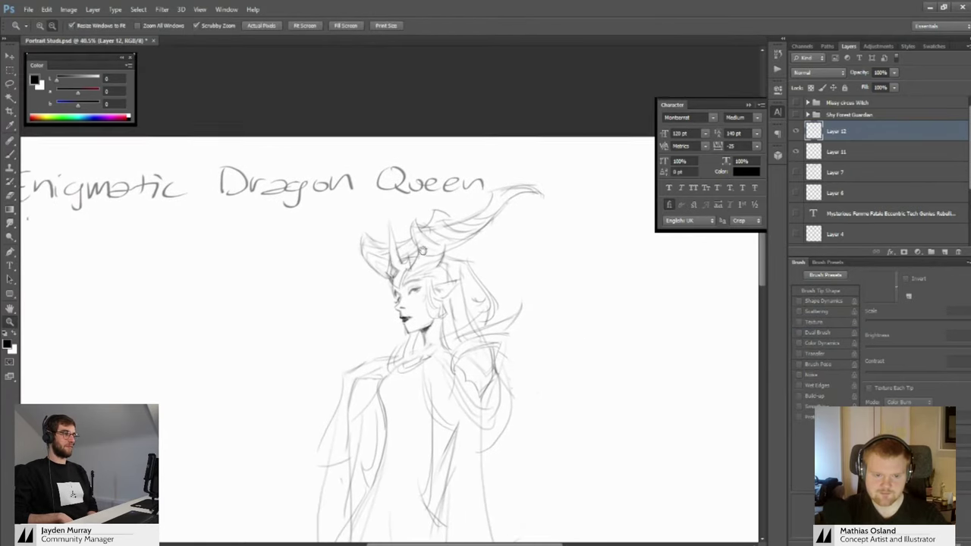
key("b")
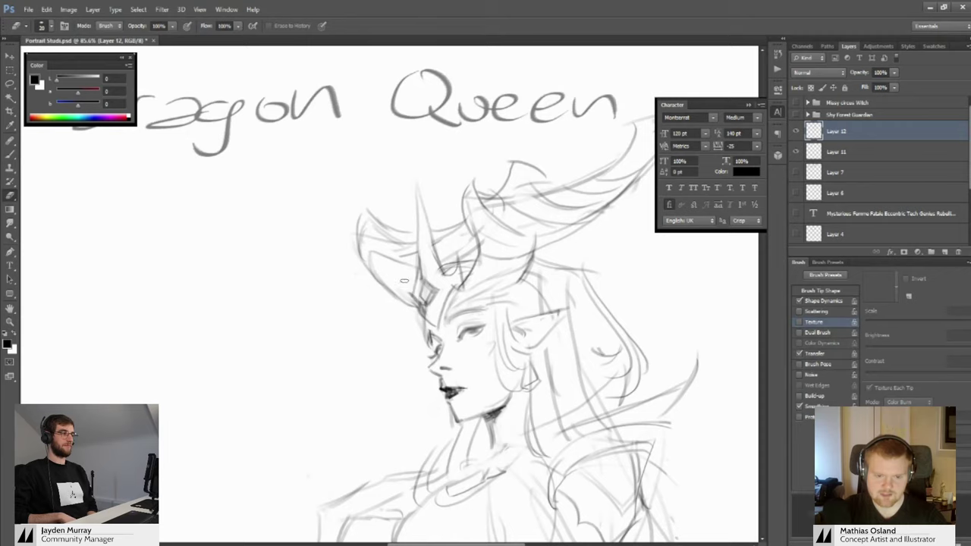
key("z")
scroll(404, 281, "down", 3)
scroll(388, 266, "up", 3)
key("b")
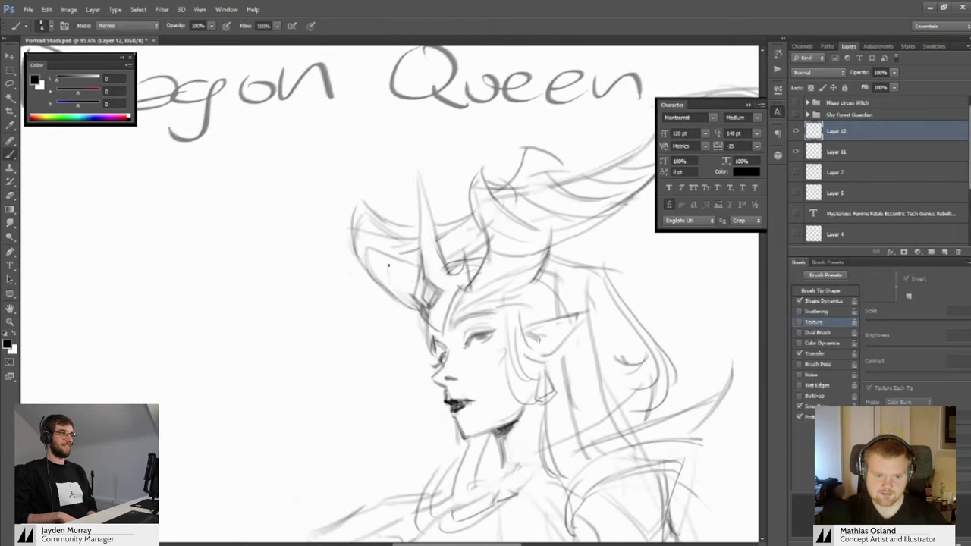
key("z")
scroll(388, 265, "down", 3)
scroll(379, 264, "up", 3)
key("e")
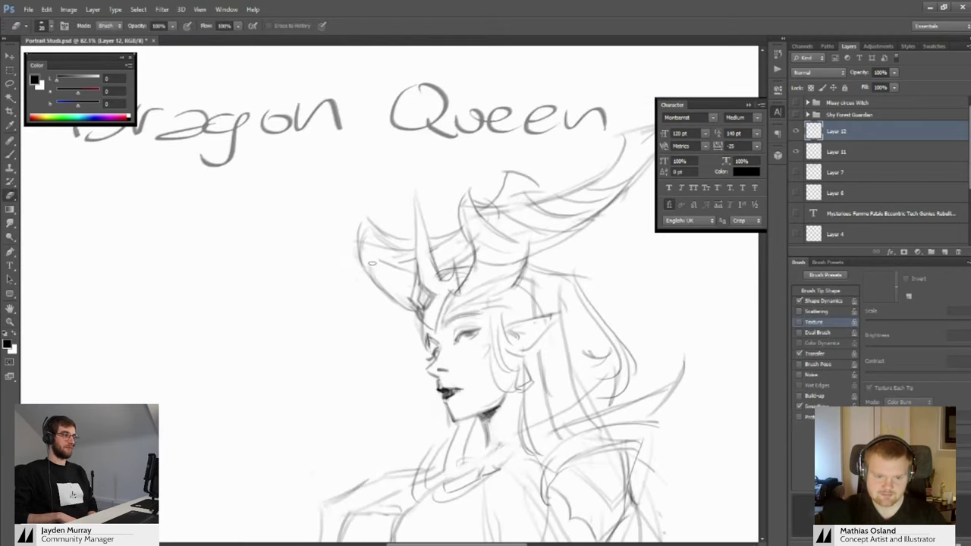
key("b")
Erase the front horn's lower outer edge and redraw it as a slimmer curve running down to the forehead ornament
key("e")
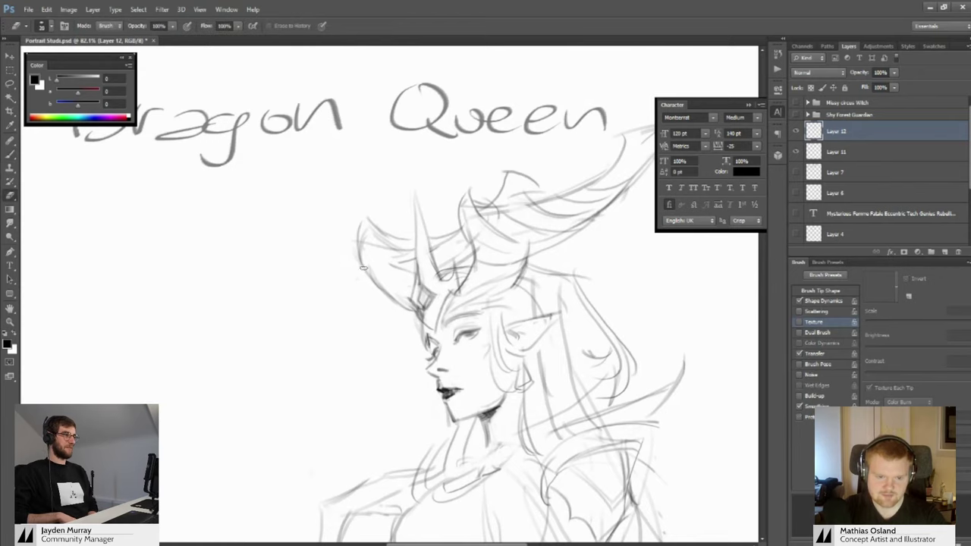
left_click_drag(358, 259, 386, 294)
key("b")
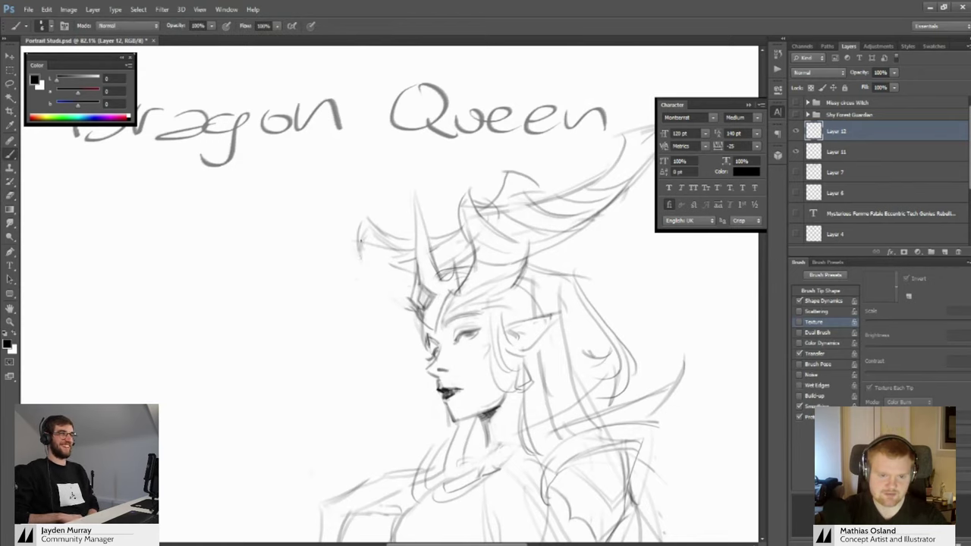
left_click_drag(344, 252, 416, 316)
mouse_move(415, 312)
left_mouse_down()
mouse_move(362, 278)
mouse_move(401, 292)
left_mouse_up()
key("e")
key("b")
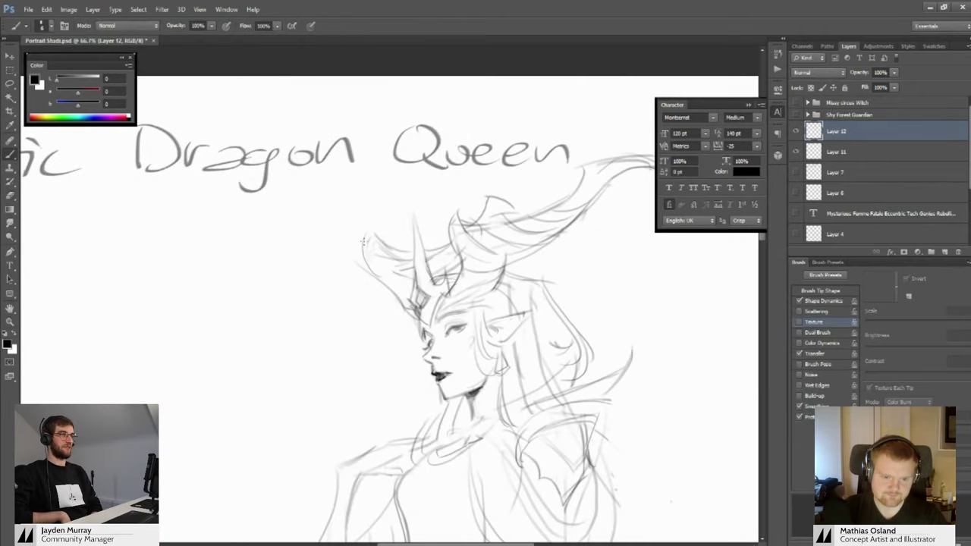
Trim the front horn's tip and clean up its upper edge back toward the central spike
key("e")
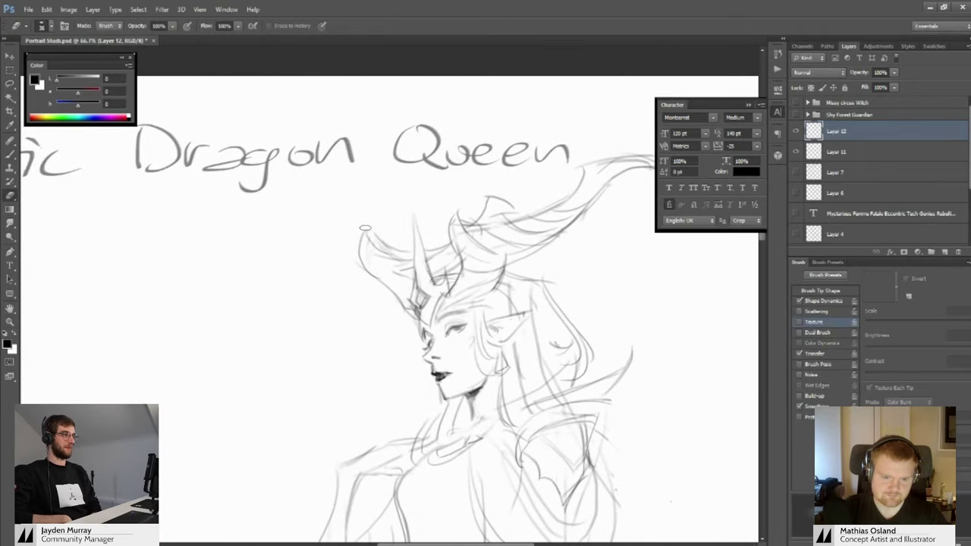
mouse_move(365, 227)
left_mouse_down()
mouse_move(368, 258)
mouse_move(351, 237)
mouse_move(431, 260)
left_mouse_up()
key("b")
key("z")
key("e")
key("b")
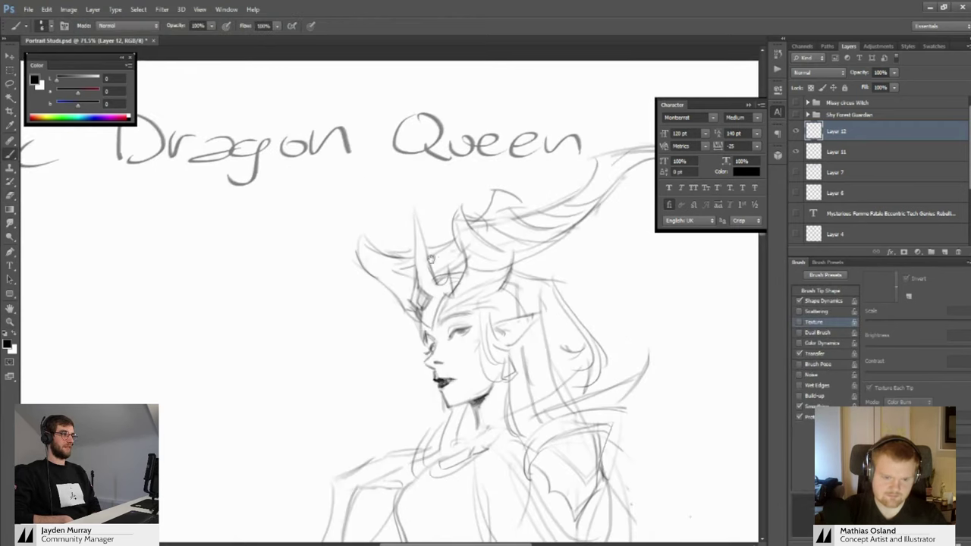
Clean up the overlapping sketch lines between the neckline and the shoulder armour
key("z")
left_click_drag(387, 282, 333, 214)
mouse_move(415, 259)
left_mouse_down()
mouse_move(449, 262)
mouse_move(394, 255)
left_mouse_up()
key("b")
key("z")
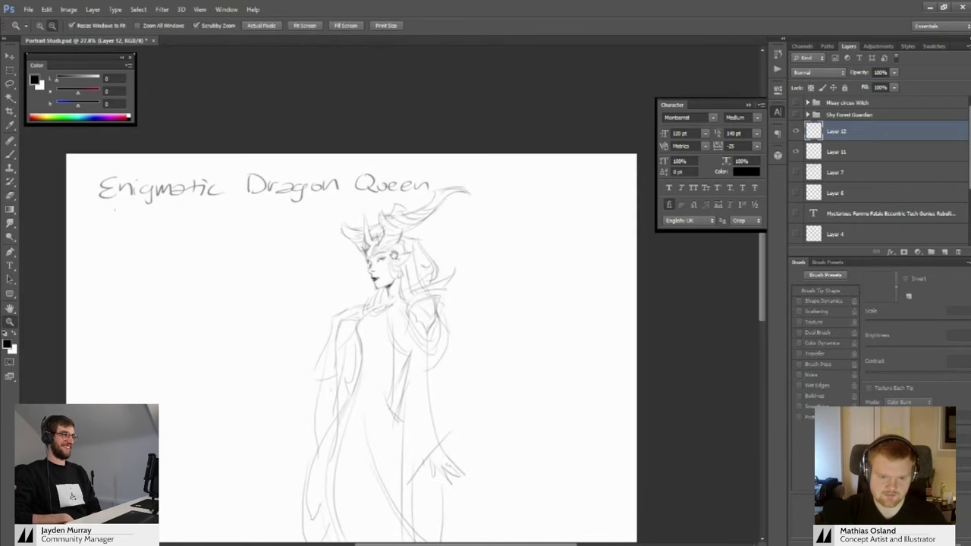
mouse_move(422, 301)
left_mouse_down()
mouse_move(440, 295)
mouse_move(489, 239)
mouse_move(418, 265)
mouse_move(507, 243)
mouse_move(458, 257)
mouse_move(478, 265)
mouse_move(410, 244)
mouse_move(444, 243)
left_mouse_up()
key("b")
key("z")
key("b")
key("z")
key("b")
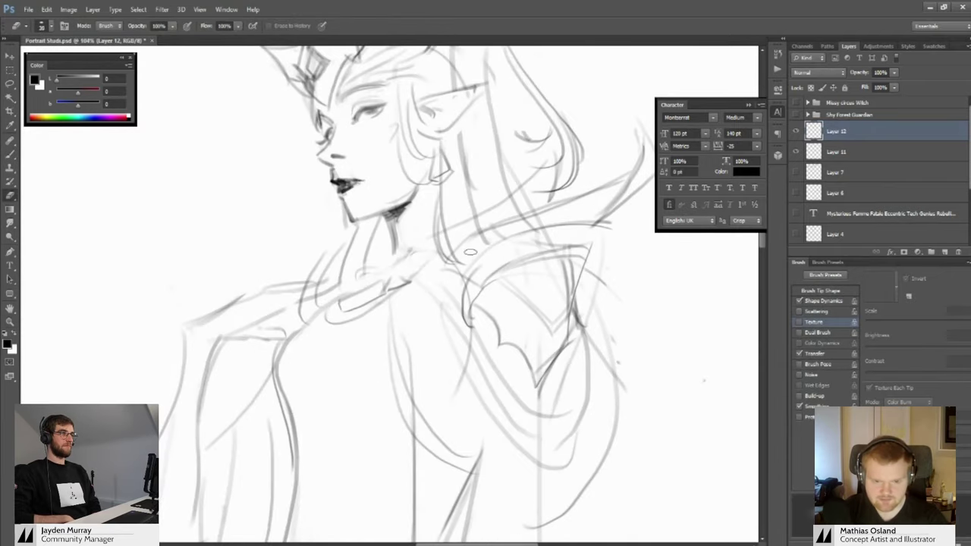
key("z")
left_click_drag(485, 237, 426, 232)
mouse_move(347, 262)
left_mouse_down()
mouse_move(422, 272)
mouse_move(422, 247)
mouse_move(404, 248)
left_mouse_up()
key("b")
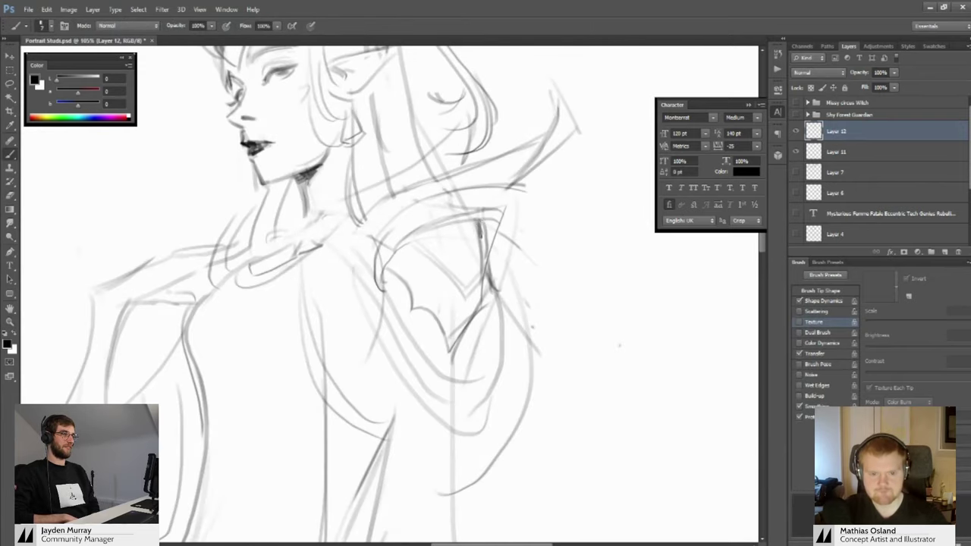
Darken the shadow under the upper outer edge of the shoulder armour plate
key("z")
mouse_move(479, 241)
left_mouse_down()
mouse_move(436, 241)
mouse_move(480, 241)
left_mouse_up()
key("b")
mouse_move(479, 215)
left_mouse_down()
mouse_move(481, 235)
mouse_move(424, 227)
mouse_move(476, 236)
left_mouse_up()
scroll(458, 237, "down", 2)
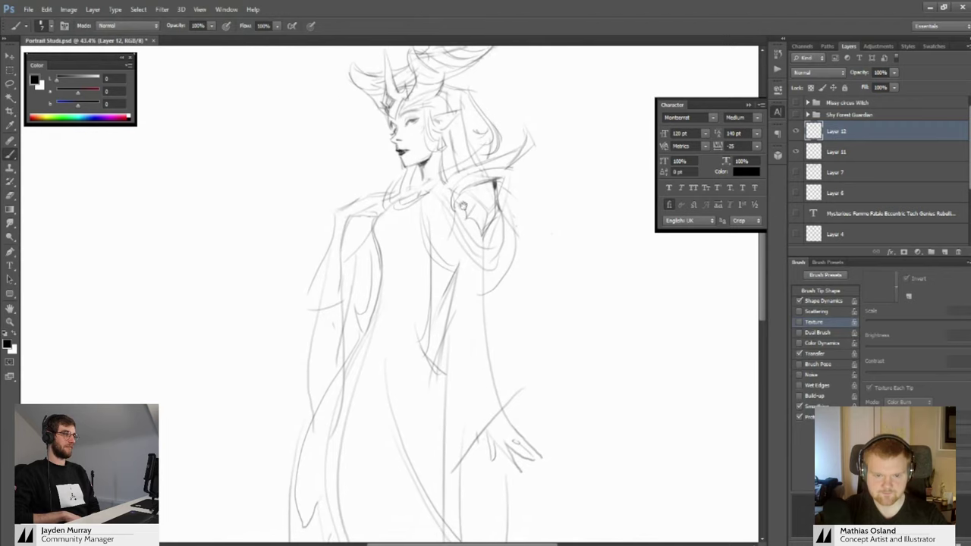
Add fold lines along the draped sleeve of the folded arm and a dark accent at its forearm edge
scroll(454, 254, "down", 5)
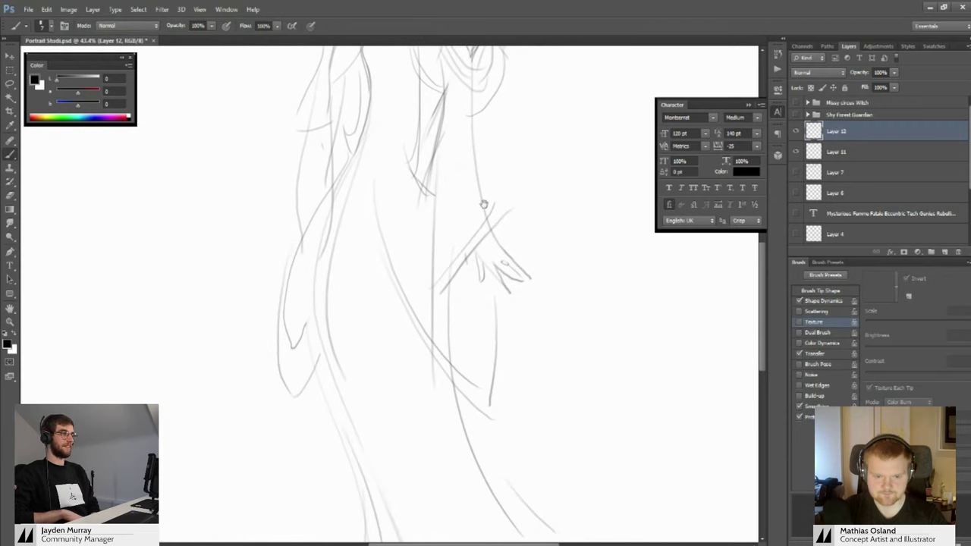
scroll(450, 265, "up", 5)
left_click_drag(431, 254, 439, 277)
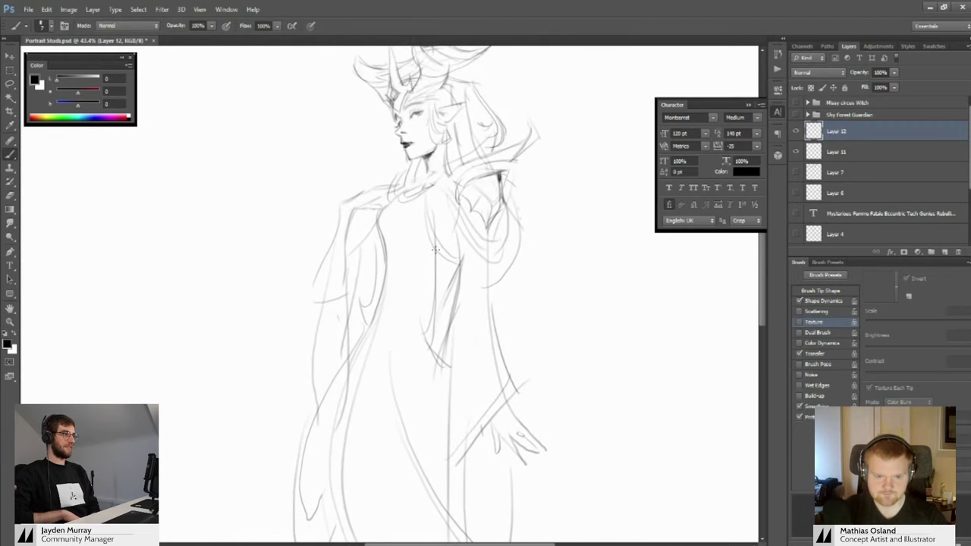
key("e")
key("b")
left_click_drag(376, 242, 341, 360)
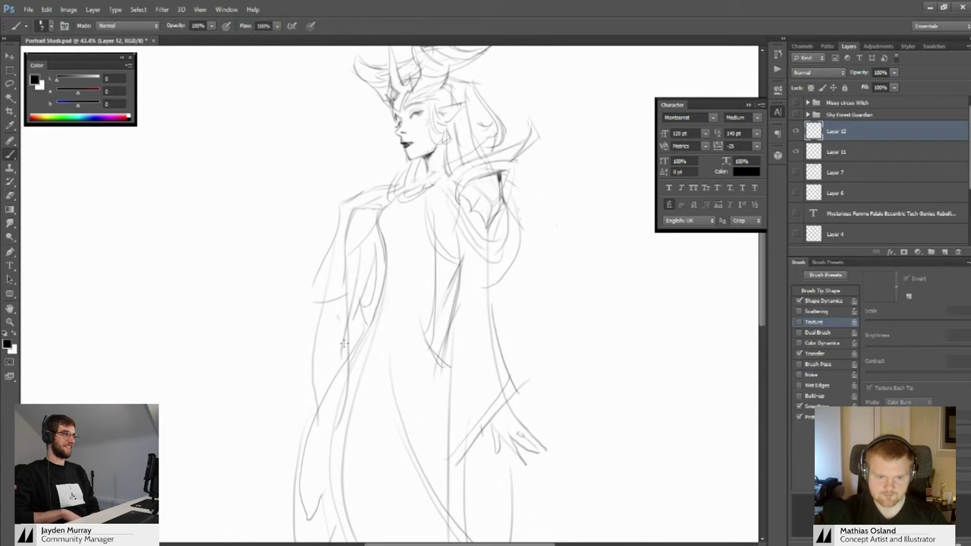
scroll(368, 311, "up", 4)
left_click_drag(413, 285, 407, 318)
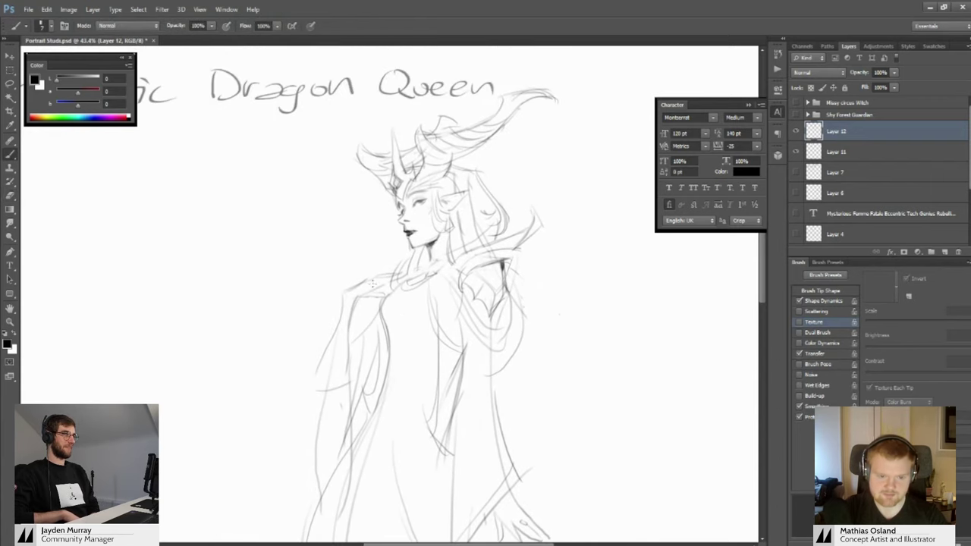
left_click_drag(335, 314, 368, 244)
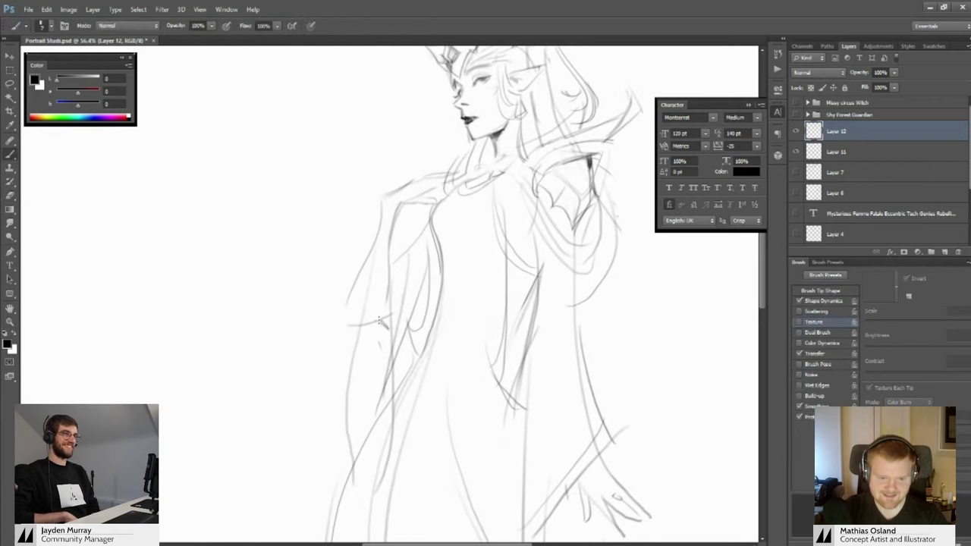
scroll(386, 322, "up", 2)
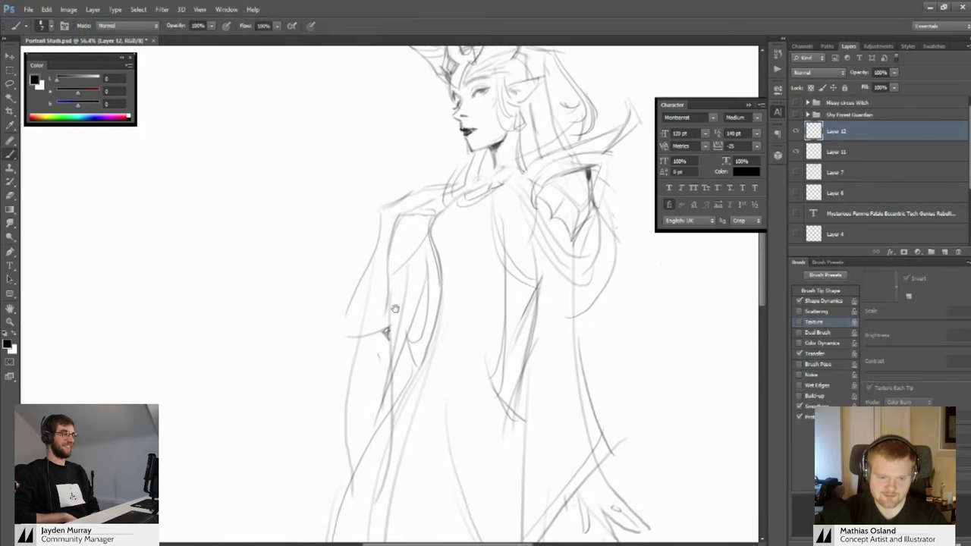
Sketch the curved bottom hem of the gown's train, redoing the first stroke as a longer sweep
left_click_drag(423, 260, 379, 291)
left_click_drag(410, 382, 443, 421)
mouse_move(433, 440)
left_mouse_down()
mouse_move(416, 358)
mouse_move(504, 411)
left_mouse_up()
key("b")
left_click_drag(505, 413, 444, 464)
key("ctrl+z")
left_click_drag(519, 419, 419, 455)
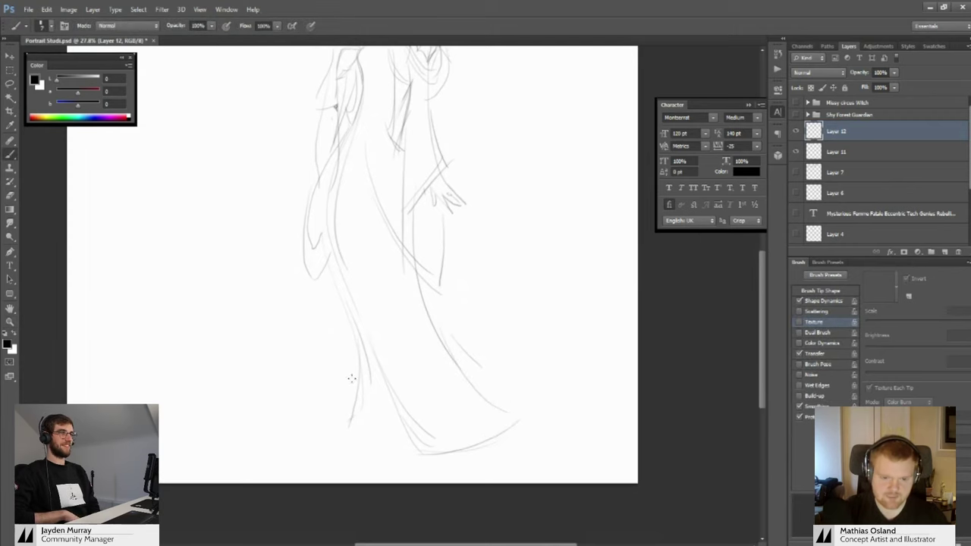
Sketch the skirt folds above the front foot and draw the foot in a high-heeled shoe
key("z")
mouse_move(390, 422)
left_mouse_down()
mouse_move(361, 408)
mouse_move(386, 472)
left_mouse_up()
key("b")
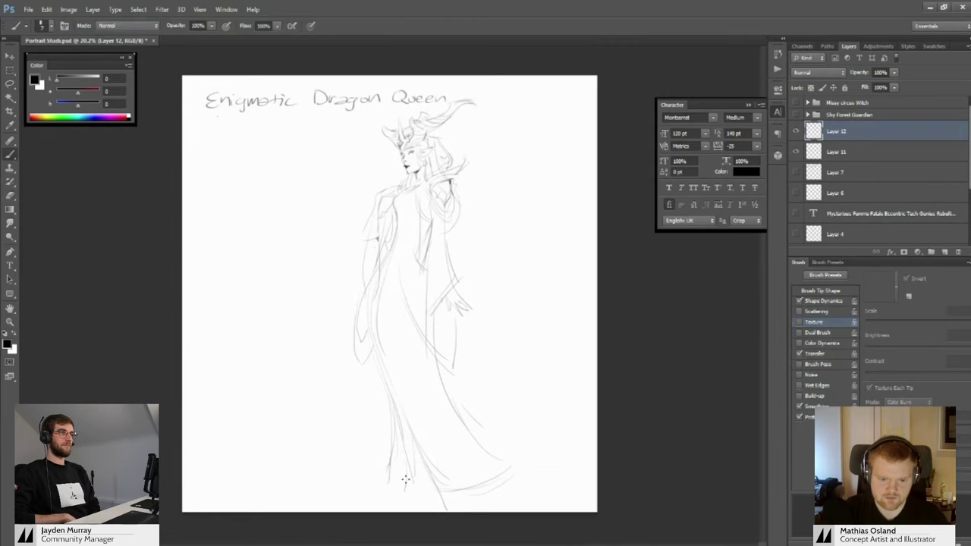
left_click_drag(401, 495, 441, 458)
mouse_move(442, 458)
left_mouse_down()
mouse_move(427, 401)
mouse_move(429, 453)
left_mouse_up()
mouse_move(405, 410)
left_mouse_down()
mouse_move(369, 457)
mouse_move(372, 468)
mouse_move(389, 460)
mouse_move(357, 471)
mouse_move(404, 457)
mouse_move(414, 432)
mouse_move(398, 453)
mouse_move(429, 420)
left_mouse_up()
key("ctrl+z")
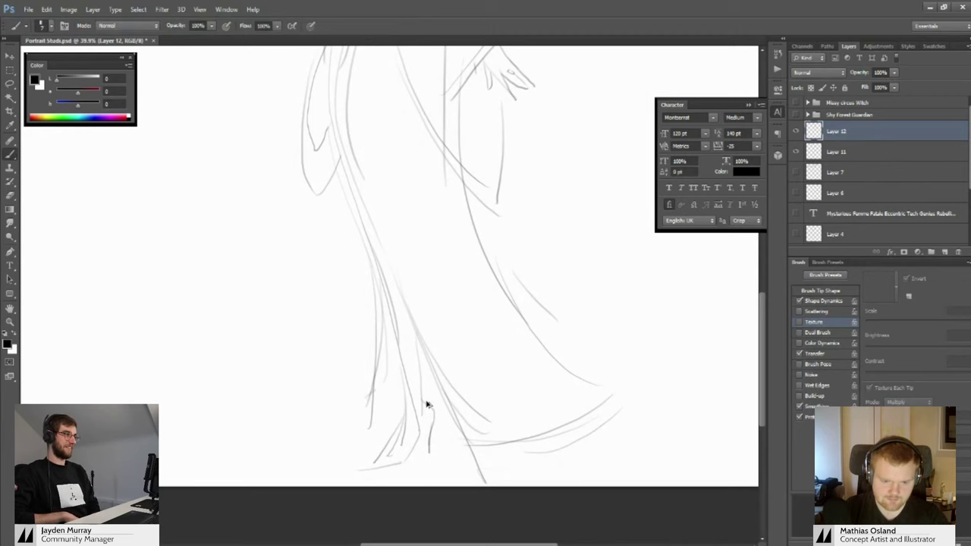
left_click_drag(427, 403, 422, 457)
mouse_move(422, 457)
left_mouse_down()
mouse_move(399, 447)
mouse_move(414, 454)
mouse_move(378, 464)
left_mouse_up()
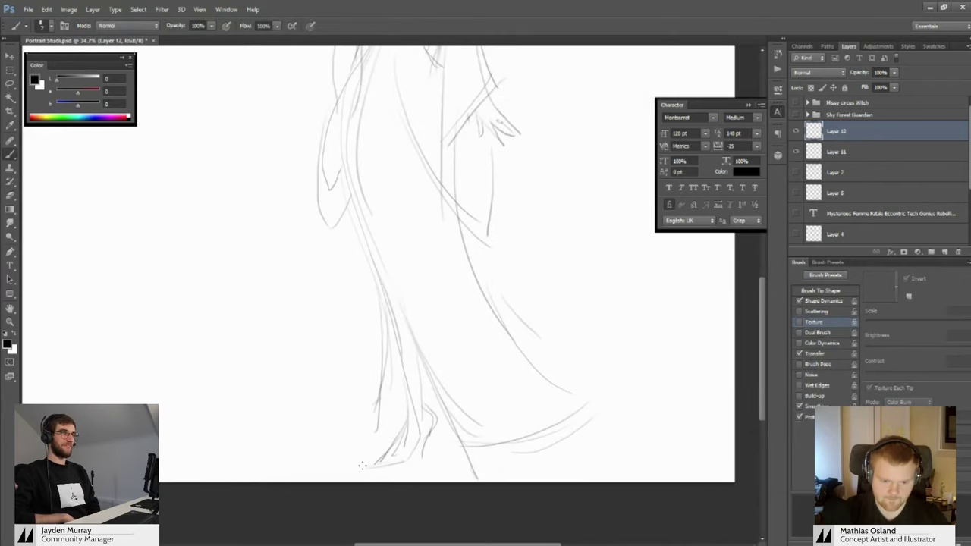
Scale the figure down slightly with Free Transform and move it up, leaving space beneath the feet
scroll(455, 422, "down", 3)
key("ctrl+t")
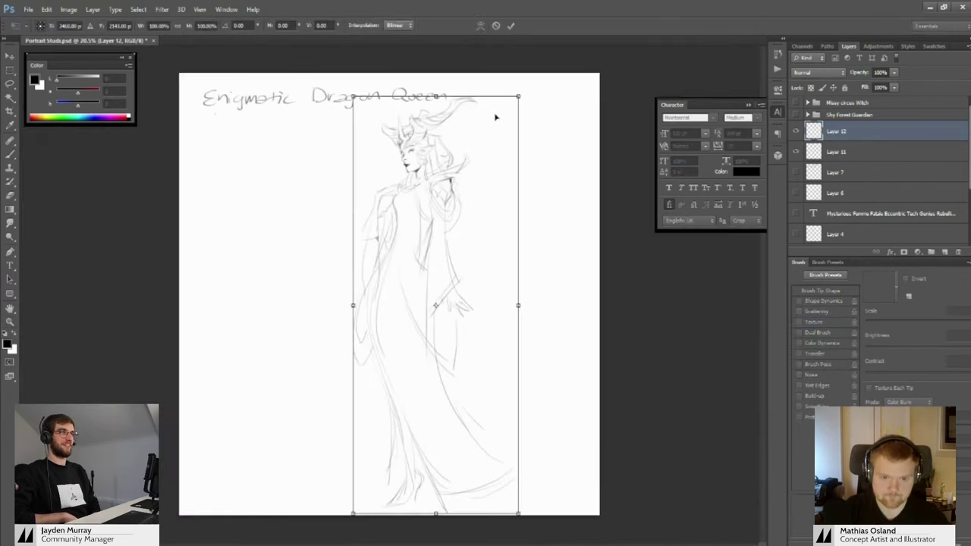
left_click_drag(518, 96, 506, 99)
left_click(511, 25)
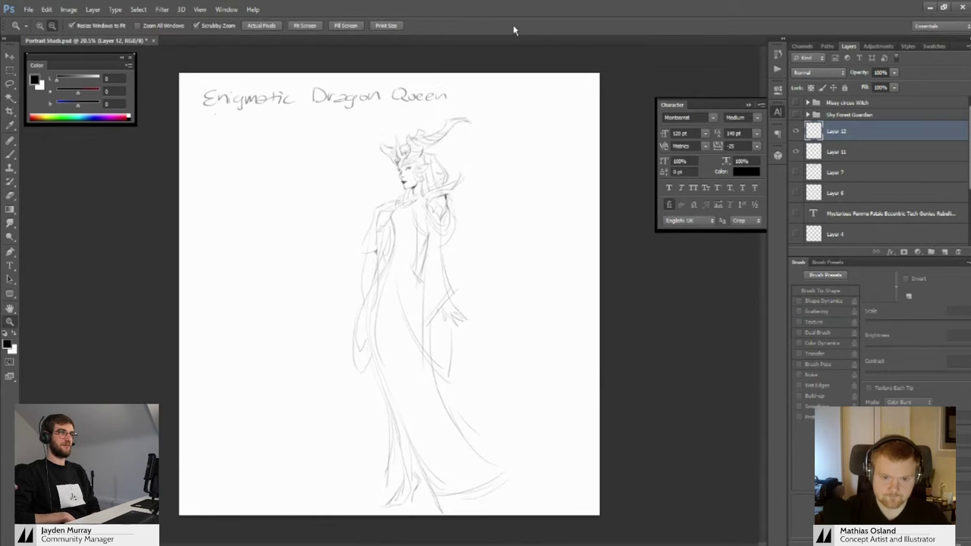
left_click_drag(440, 220, 441, 199)
key("ctrl+space")
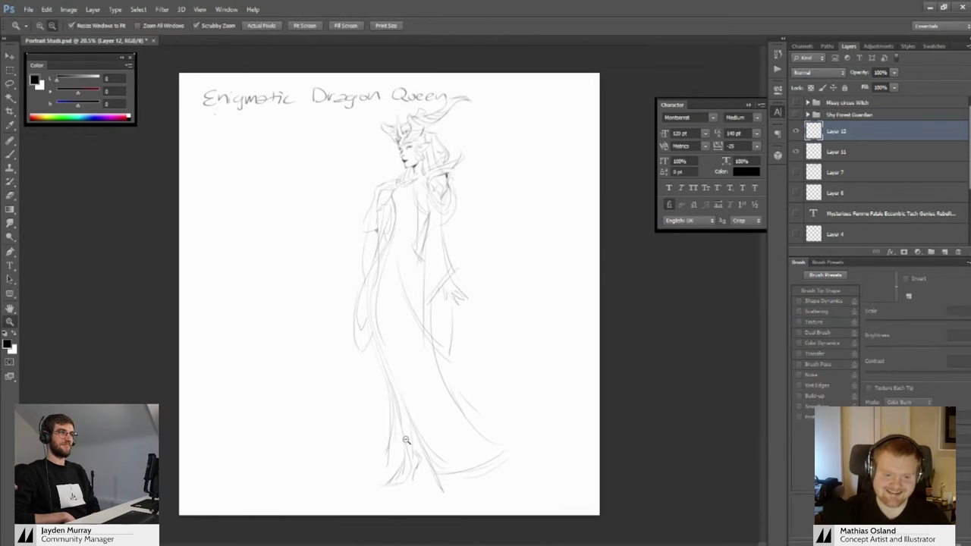
Rework the train's hem as a lower curve and add a flared hem edge beside the front foot
mouse_move(402, 437)
left_mouse_down()
mouse_move(419, 438)
mouse_move(395, 385)
mouse_move(433, 433)
mouse_move(462, 427)
left_mouse_up()
key("e")
key("b")
left_click_drag(429, 455, 495, 441)
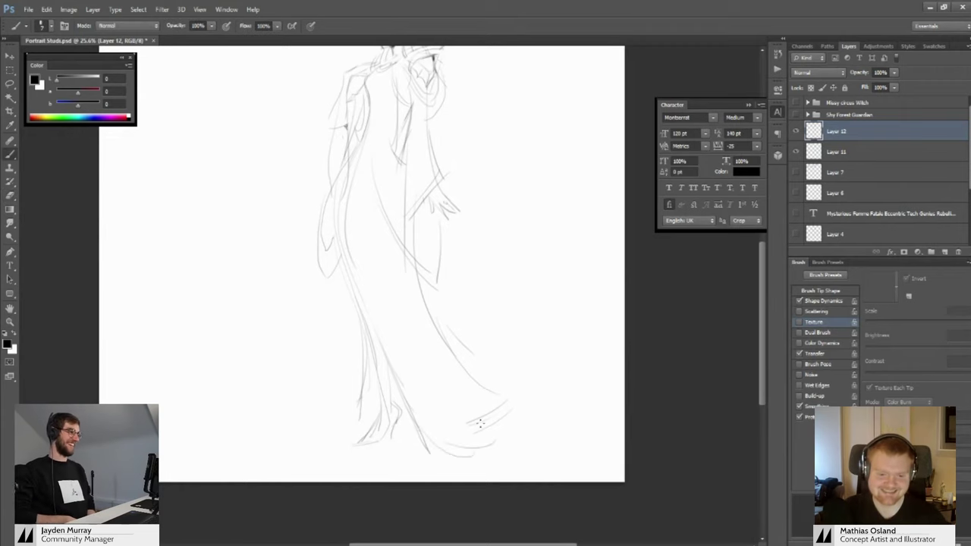
key("e")
mouse_move(360, 418)
left_mouse_down()
mouse_move(358, 383)
mouse_move(349, 422)
left_mouse_up()
key("b")
key("ctrl+z")
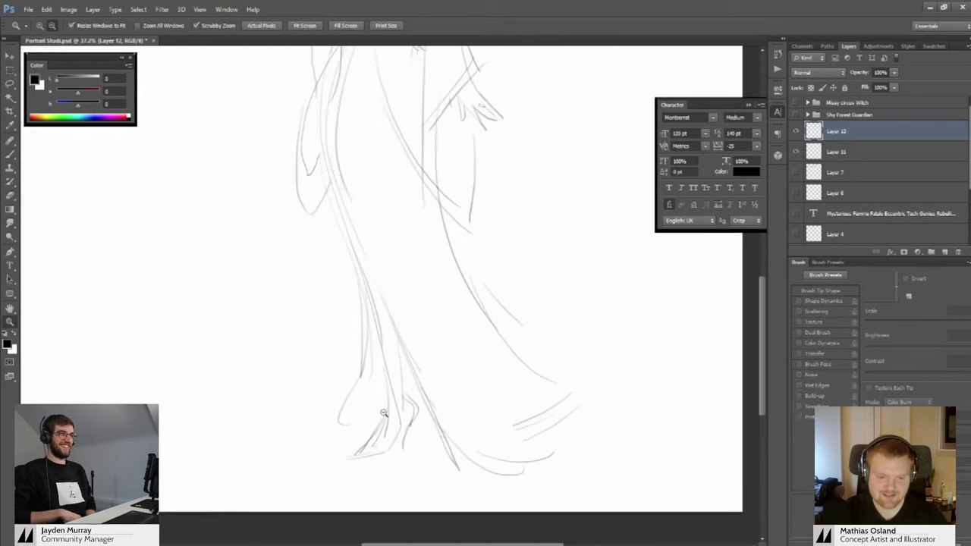
scroll(355, 414, "up", 2)
Erase the rough lines of the front foot and redraw its pointed toe, sole and heel
key("e")
left_click_drag(383, 390, 373, 444)
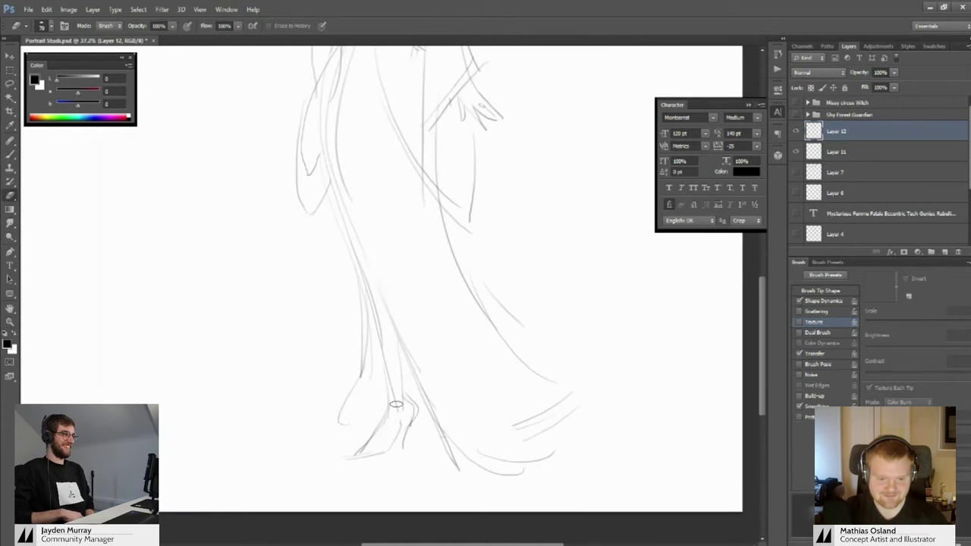
key("b")
mouse_move(396, 403)
left_mouse_down()
mouse_move(385, 452)
mouse_move(408, 423)
mouse_move(377, 427)
mouse_move(380, 416)
mouse_move(345, 458)
left_mouse_up()
key("e")
key("b")
key("ctrl+z")
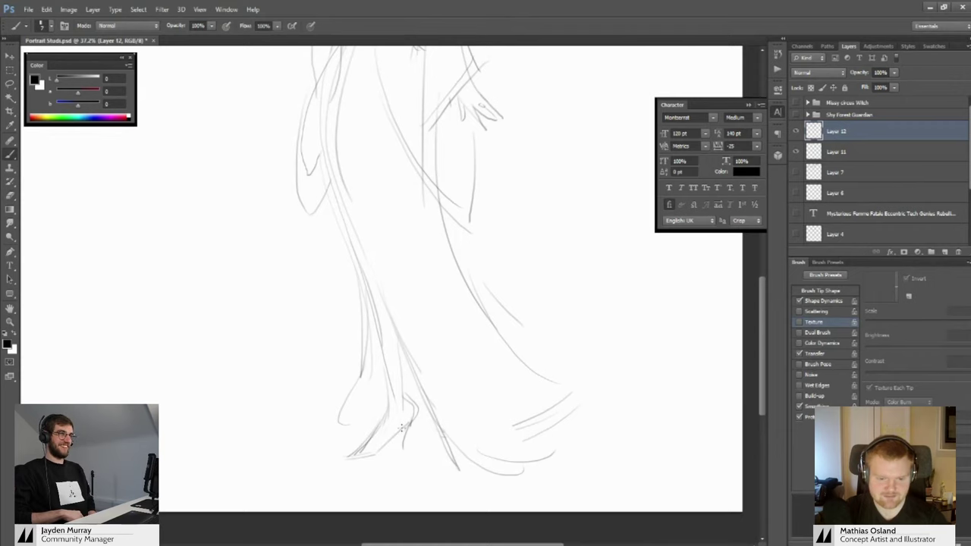
left_click_drag(404, 426, 401, 448)
left_click_drag(457, 406, 399, 435)
Erase the stray lines on the train with a larger eraser and redraw its end as a wide, rounded flare
left_click_drag(455, 376, 438, 370, "ctrl")
key("e")
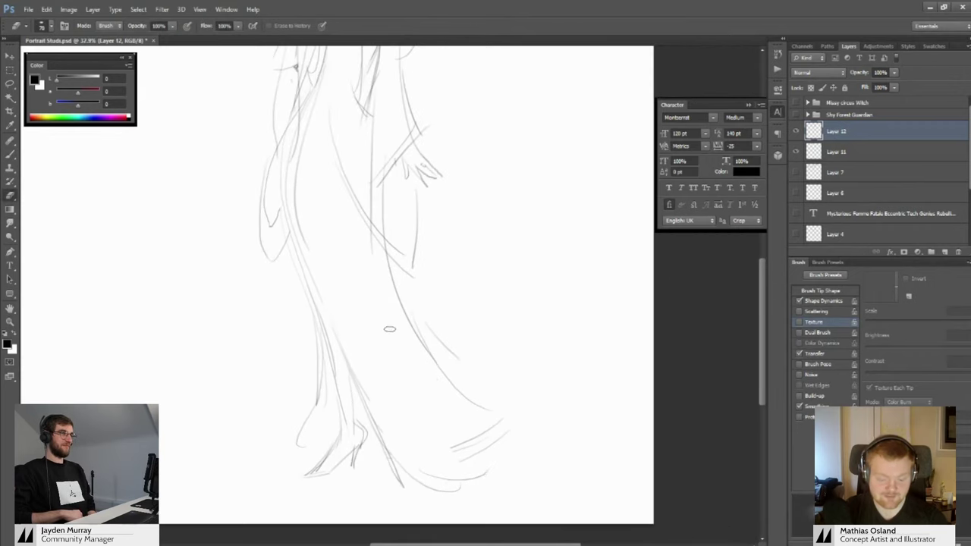
key("bracketright")
key("bracketright")
key("bracketright")
key("bracketright")
left_click_drag(431, 320, 462, 353)
mouse_move(442, 437)
left_mouse_down()
mouse_move(449, 455)
mouse_move(540, 444)
left_mouse_up()
key("b")
mouse_move(448, 391)
left_mouse_down()
mouse_move(520, 434)
mouse_move(539, 405)
mouse_move(527, 435)
left_mouse_up()
mouse_move(507, 434)
left_mouse_down("alt")
mouse_move(418, 359)
mouse_move(408, 373)
left_mouse_up("alt")
mouse_move(385, 407)
left_mouse_down("alt")
mouse_move(448, 399)
mouse_move(414, 470)
left_mouse_up("alt")
left_click_drag(449, 411, 413, 380, "alt")
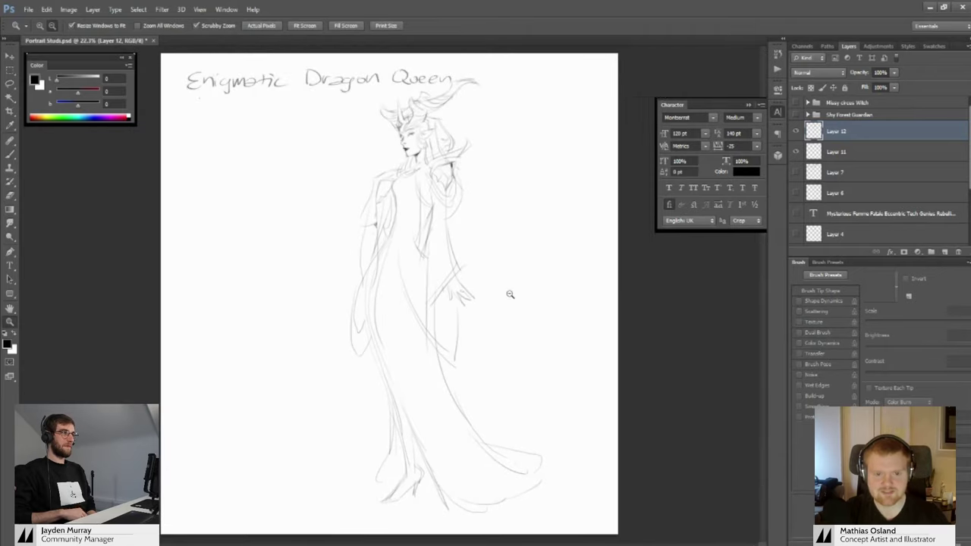
mouse_move(407, 322)
left_mouse_down()
mouse_move(425, 372)
mouse_move(387, 258)
mouse_move(410, 257)
left_mouse_up()
key("b")
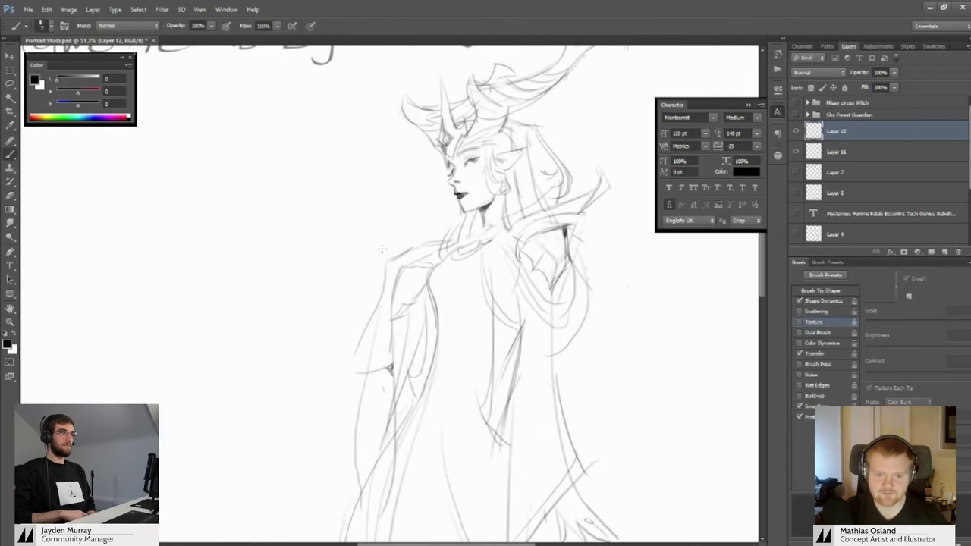
left_click_drag(364, 378, 357, 345, "alt")
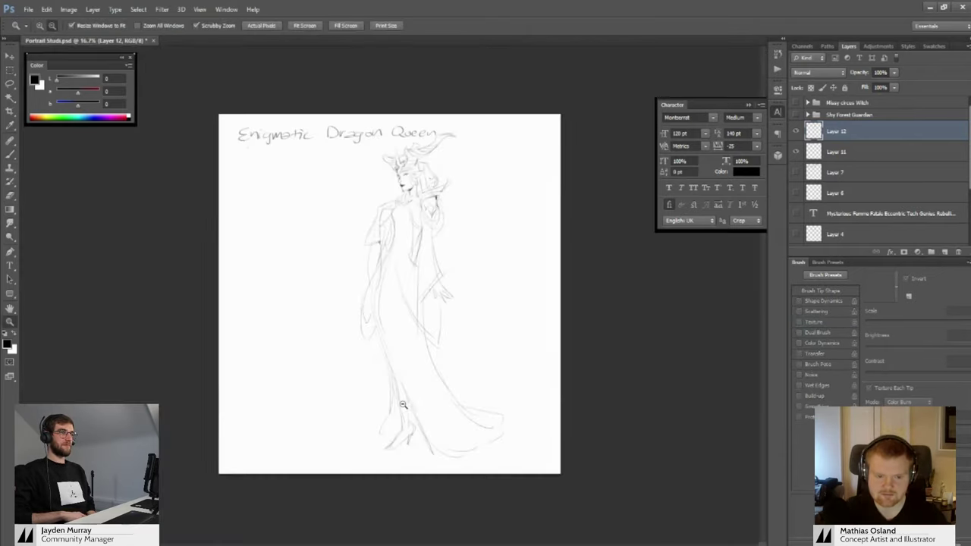
left_click_drag(404, 406, 440, 409, "alt")
key("l")
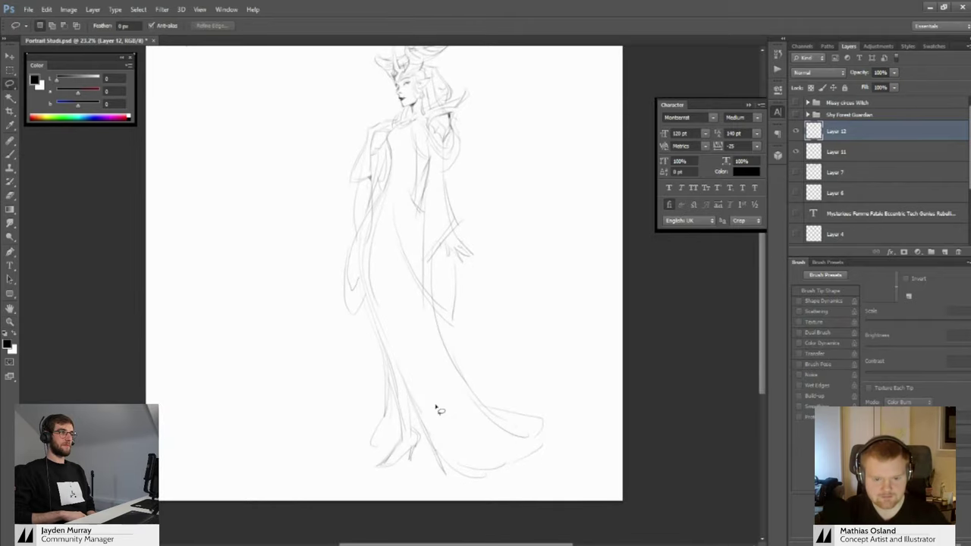
mouse_move(468, 346)
left_mouse_down()
mouse_move(490, 353)
mouse_move(481, 371)
mouse_move(465, 359)
left_mouse_up()
key("v")
key("ctrl+d")
key("z")
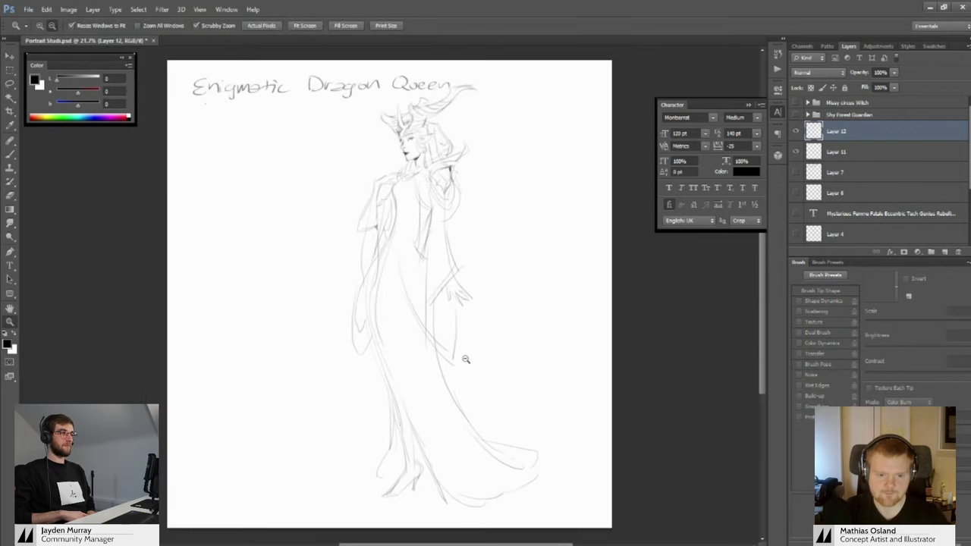
Erase the toe of the high-heeled foot and redraw it beneath the hem
key("e")
mouse_move(396, 458)
left_mouse_down()
mouse_move(414, 460)
mouse_move(383, 505)
left_mouse_up()
key("b")
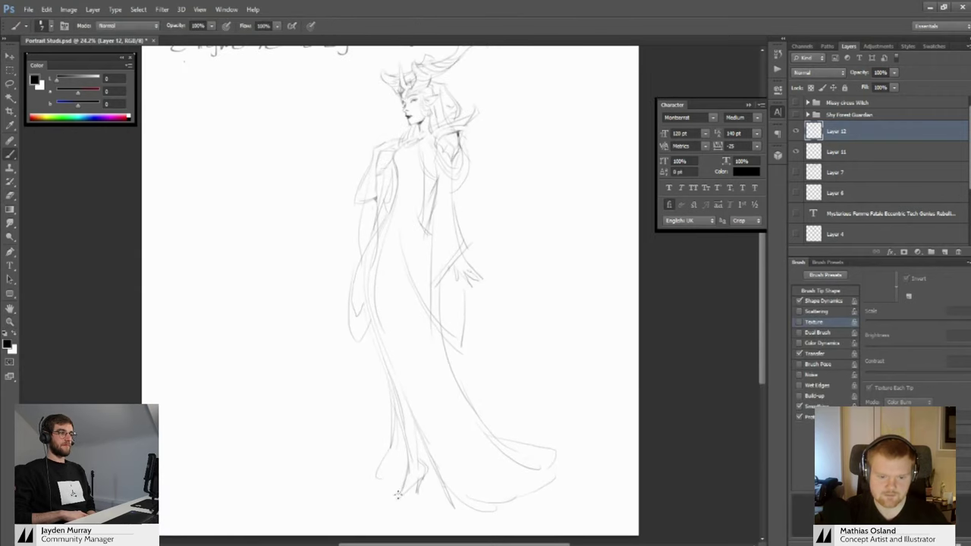
key("z")
left_click_drag(519, 326, 494, 302)
left_click_drag(435, 347, 455, 367)
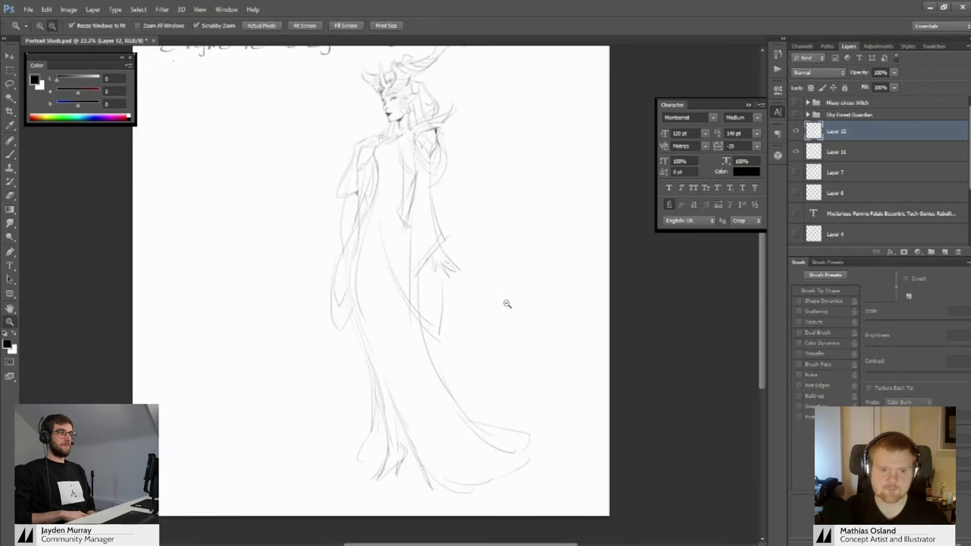
left_click_drag(508, 303, 445, 253)
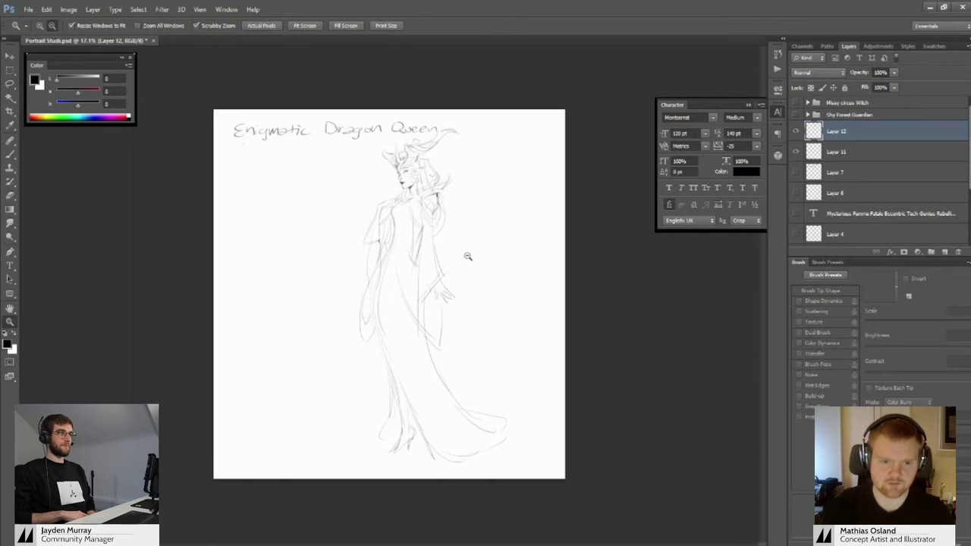
scroll(468, 268, "up", 1)
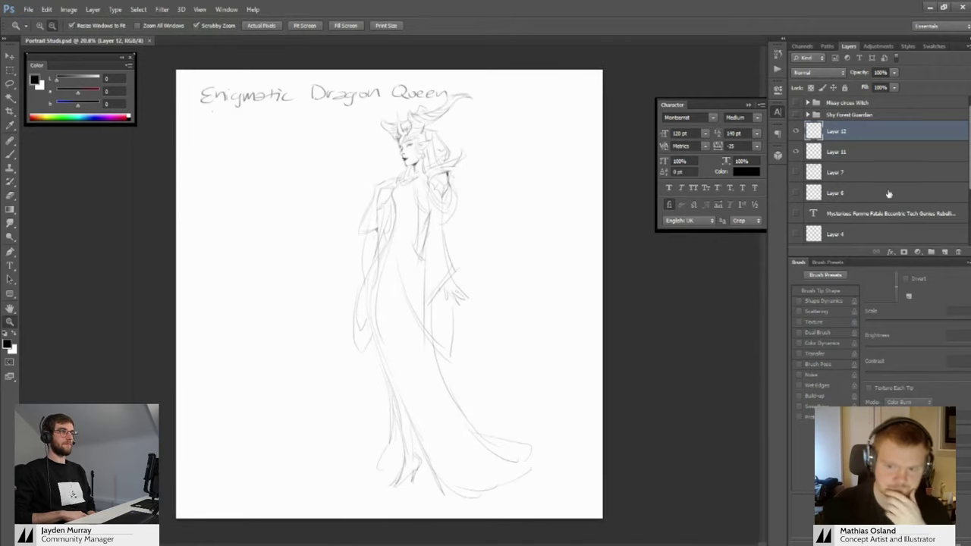
Create a new layer group and move Layer 12 and Layer 11 into it
left_click(931, 252)
left_click(846, 151)
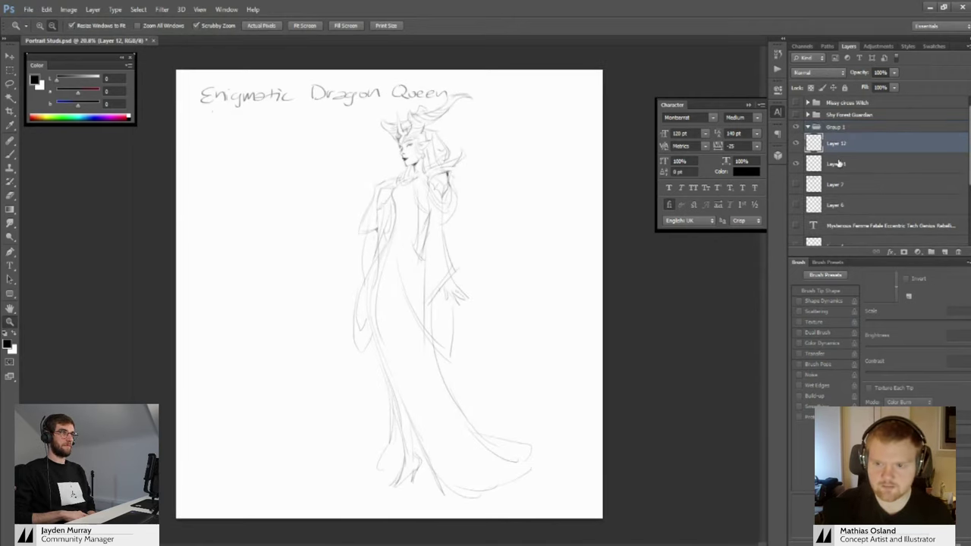
left_click(839, 161, "shift")
left_click(839, 149)
left_click(840, 163)
left_click(836, 146, "shift")
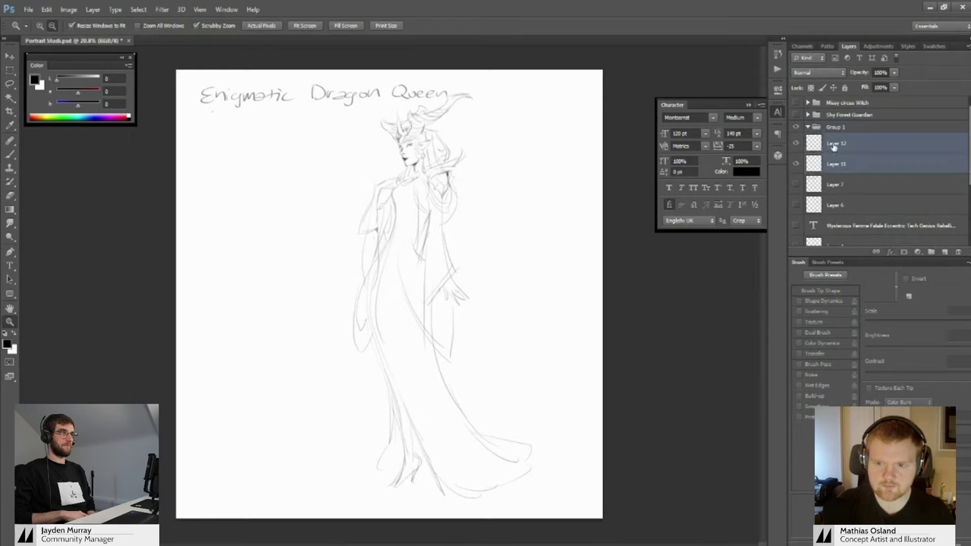
left_click_drag(834, 146, 835, 127)
Rename the new layer group containing Layer 12 and Layer 11 to "Enigmatic Dragon Queen"
double_click(835, 126)
type("E")
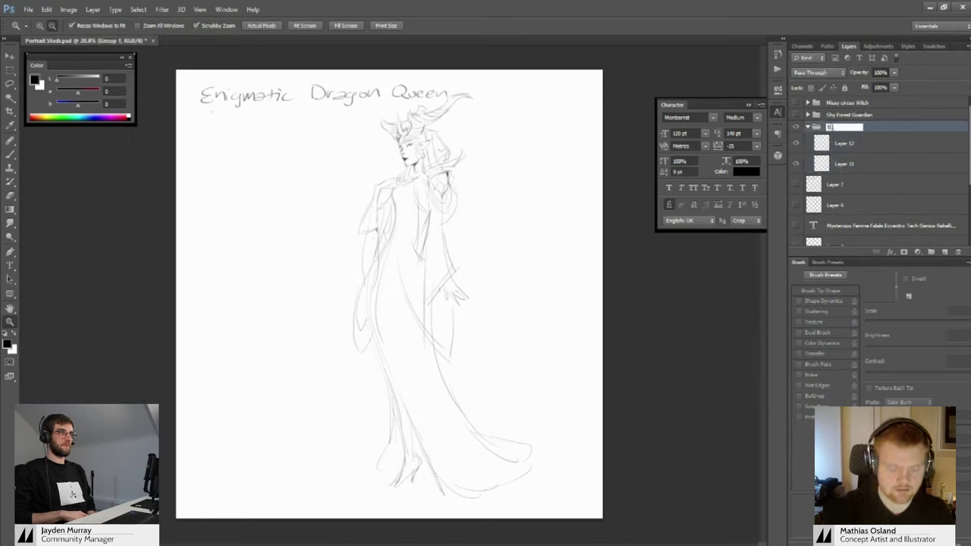
type("nigmatic")
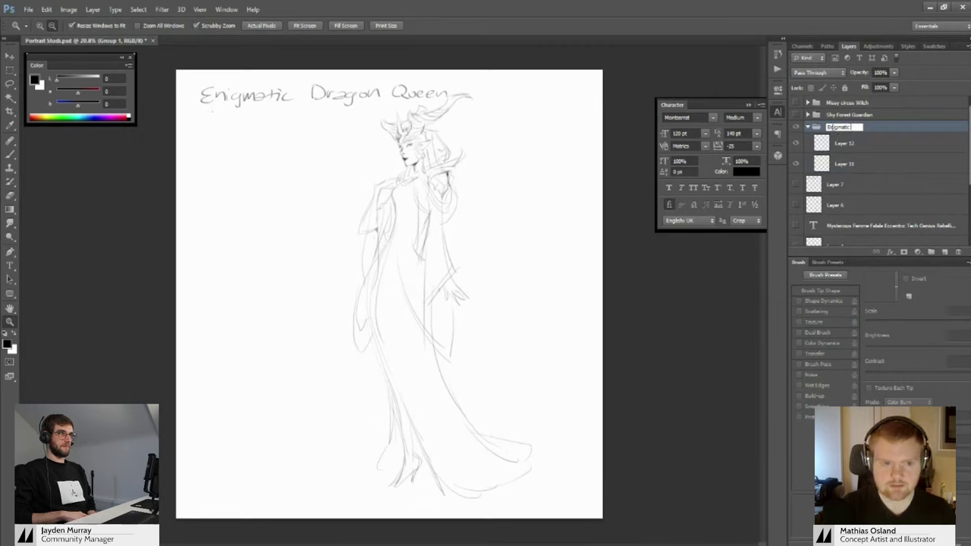
type(" Dragon Queen")
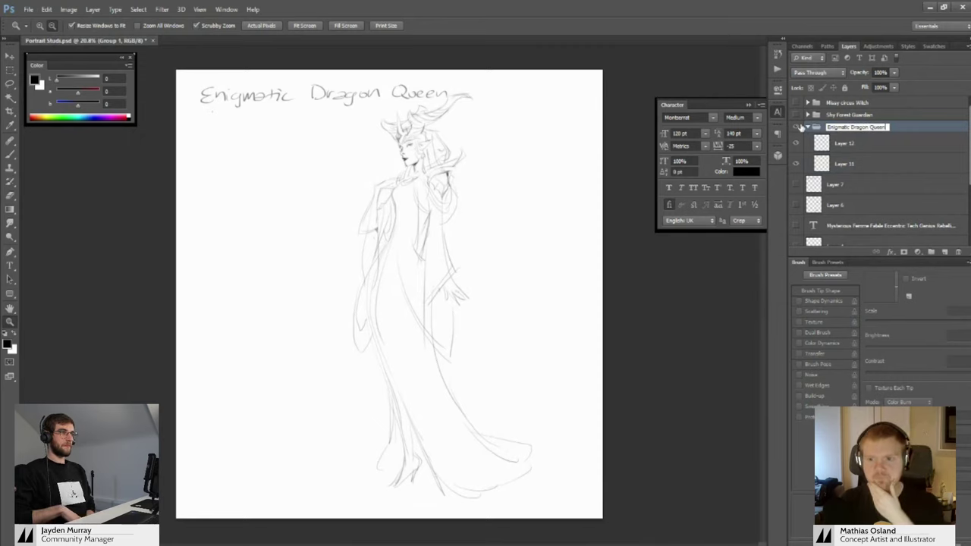
key("Return")
Check the contents of the Shy Forest Guardian and Enigmatic Dragon Queen groups by toggling their visibility
left_click(795, 126)
left_click(795, 127)
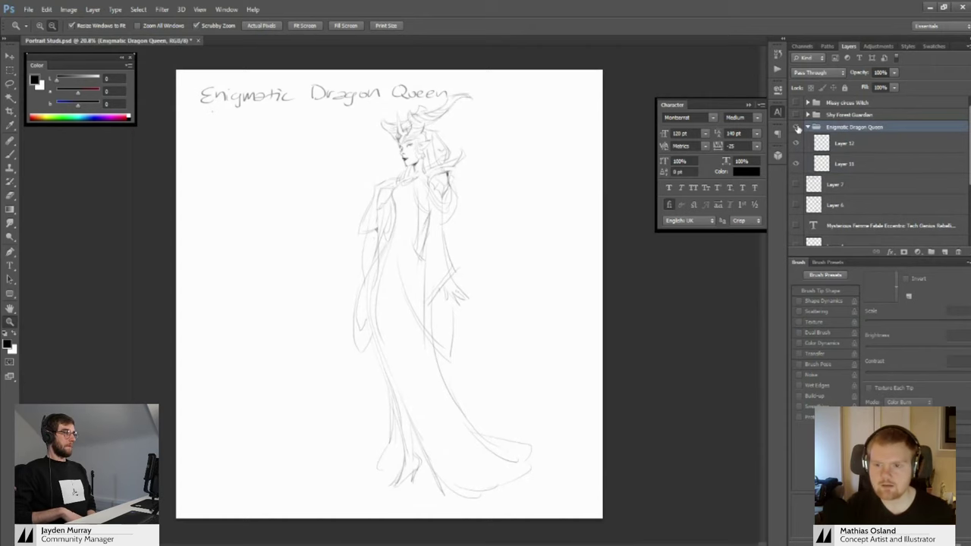
left_click(796, 115)
left_click(795, 115)
left_click(796, 126)
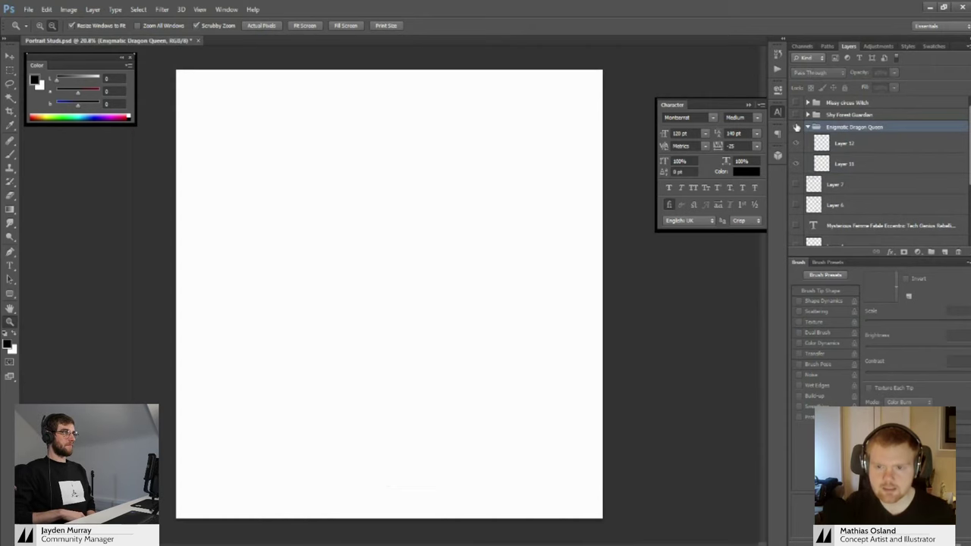
left_click(796, 127)
Hide the title lettering on Layer 11 and make a rectangular selection around the full dragon queen figure
left_click(10, 67)
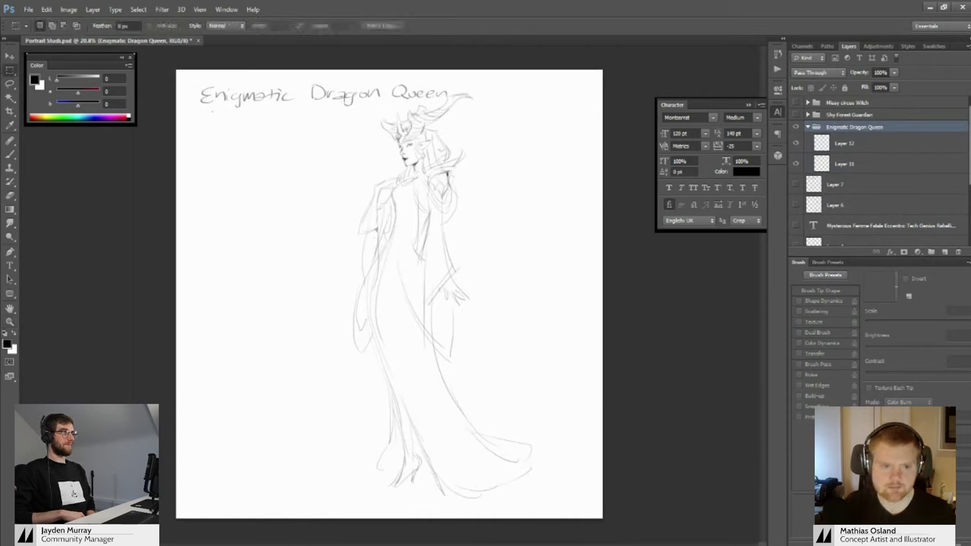
mouse_move(344, 86)
left_mouse_down()
mouse_move(397, 147)
mouse_move(541, 509)
mouse_move(569, 506)
left_mouse_up()
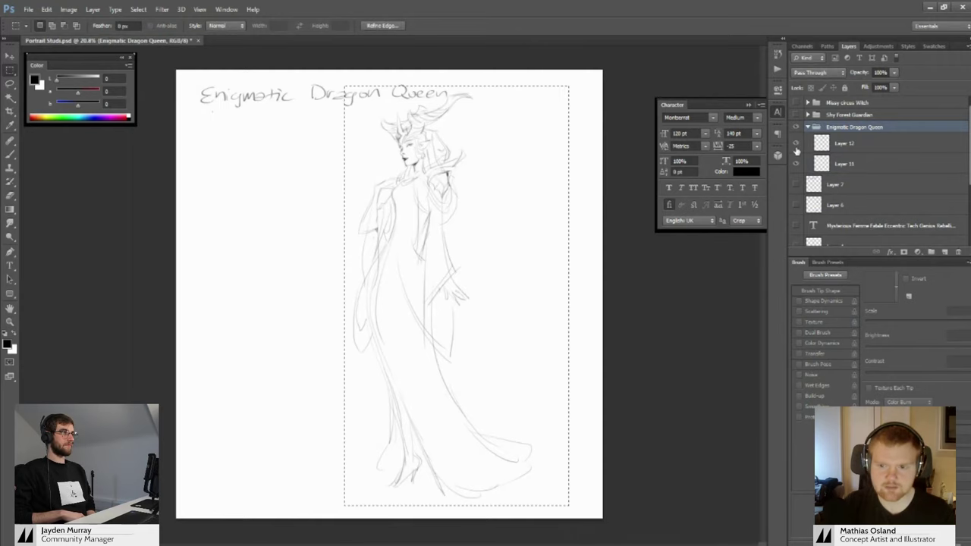
left_click(796, 148)
left_click(796, 148)
left_click(796, 162)
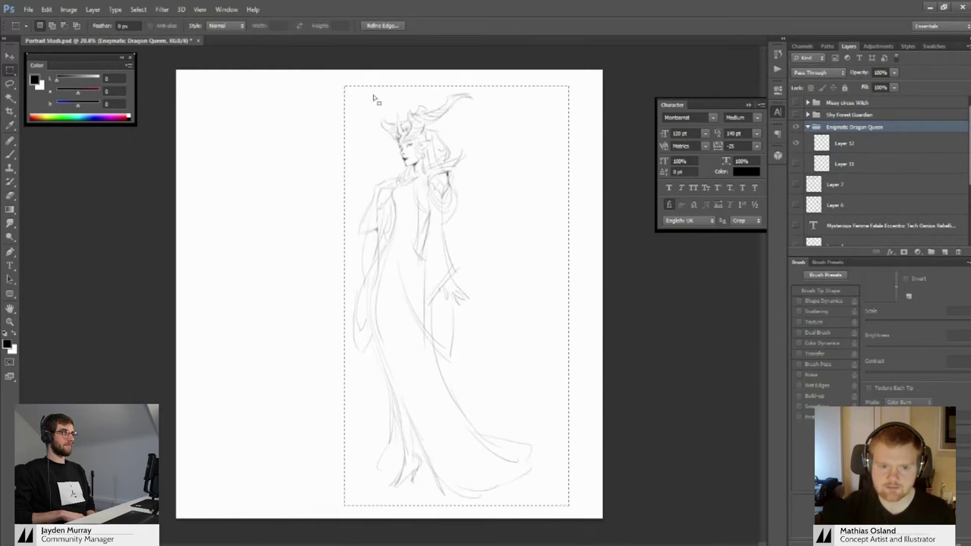
left_click_drag(339, 83, 547, 509)
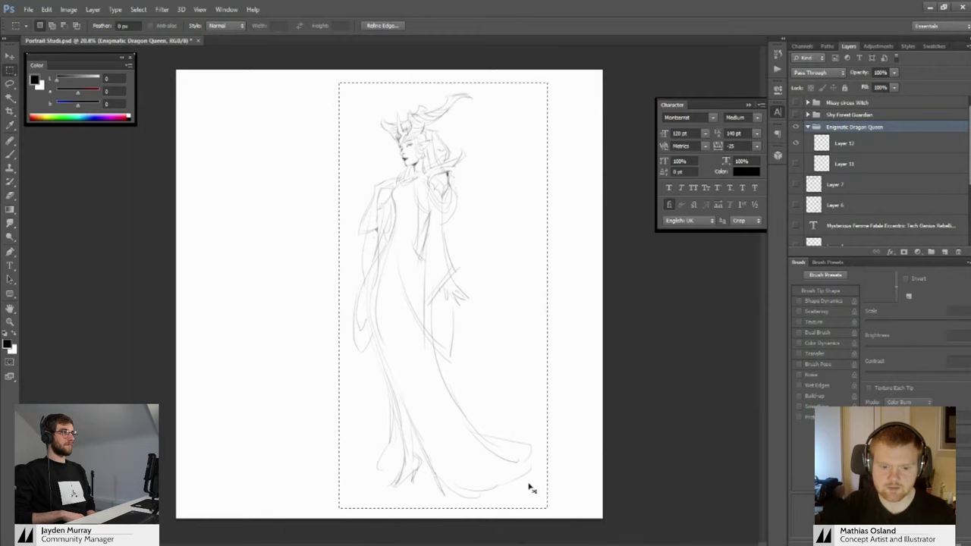
Copy the visible dragon queen sketch into a new 1975 × 3877 pixel document with a white background
key("ctrl+n")
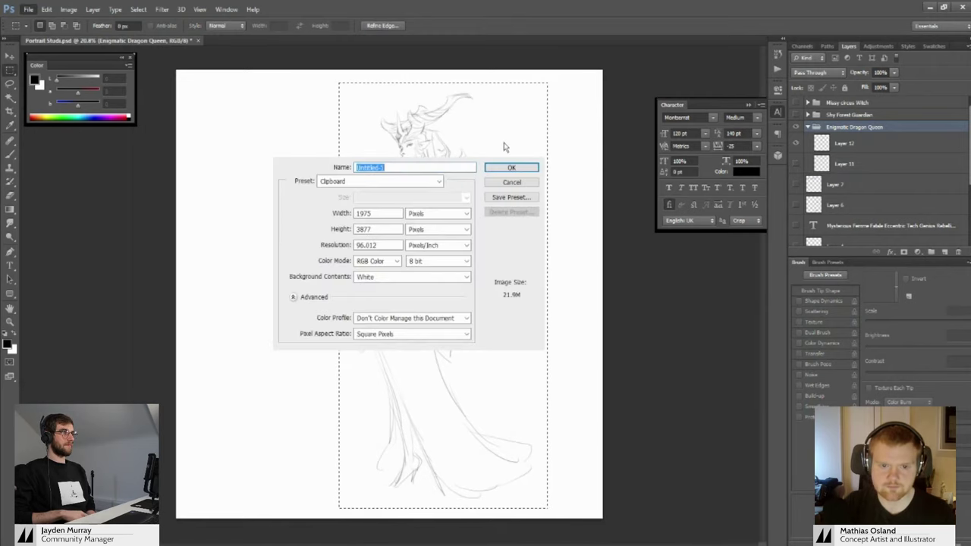
left_click(512, 165)
key("ctrl+v")
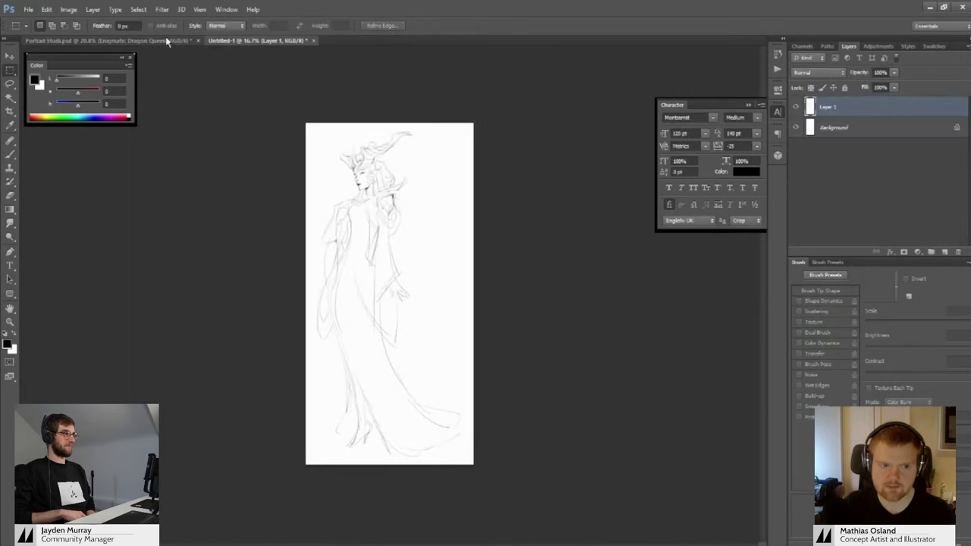
In the Portrait Studs document, show only the Shy Forest Guardian group, hide its title on Layer 8 and select a rectangle around the figure
left_click(169, 42)
left_click_drag(794, 127, 795, 115)
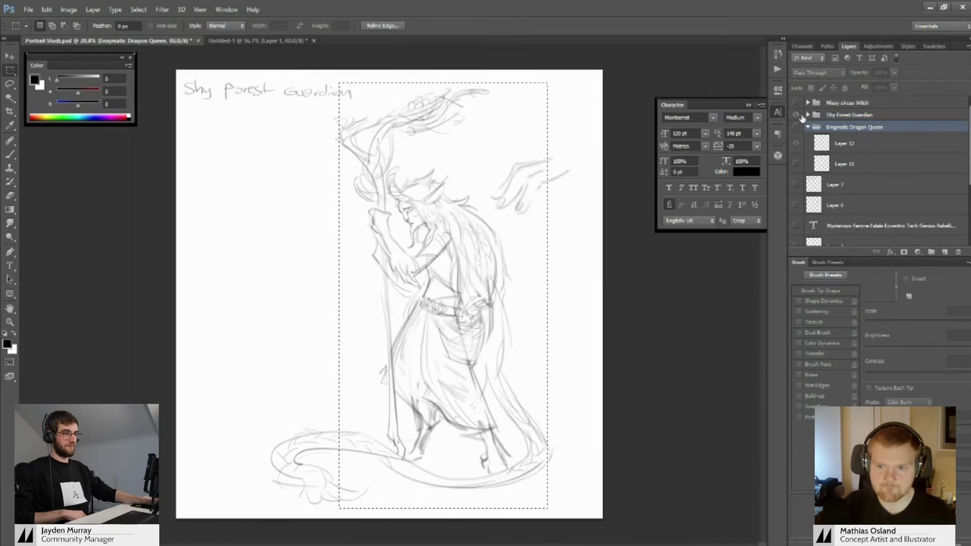
left_click(807, 114)
left_click(796, 133)
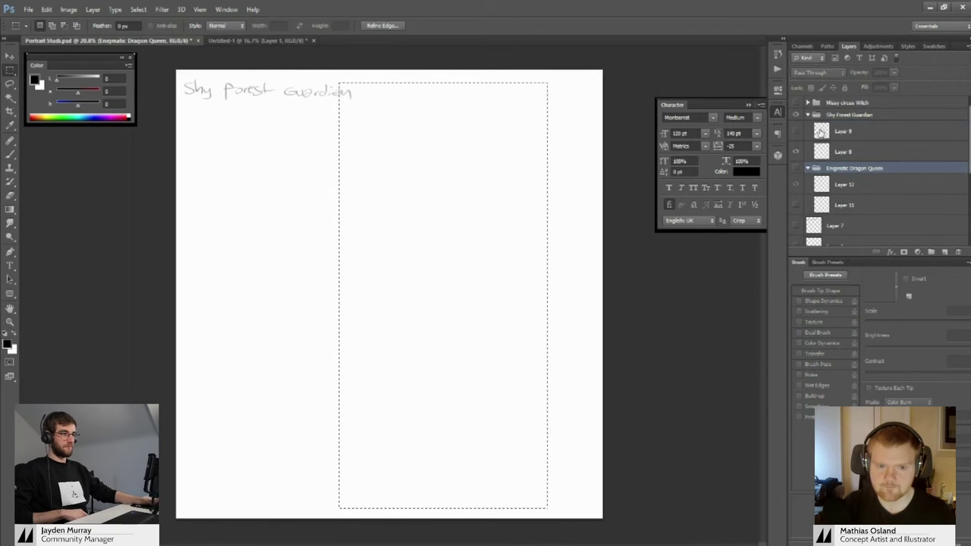
left_click(796, 133)
left_click(797, 150)
left_click(834, 151)
left_click_drag(249, 76, 590, 509)
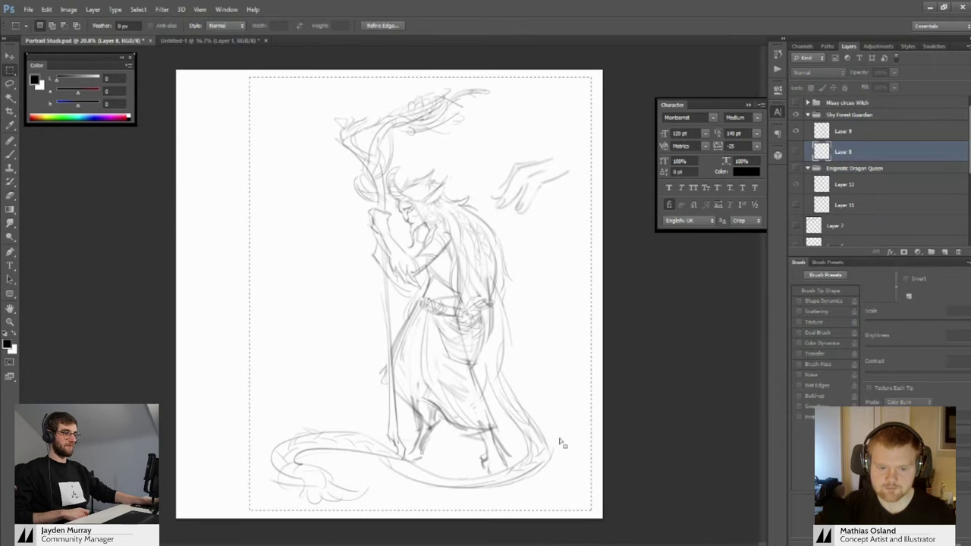
Copy the selected forest guardian sketch and paste it as a new layer in the Untitled-1 document
key("ctrl+c")
left_click(186, 40)
key("ctrl+v")
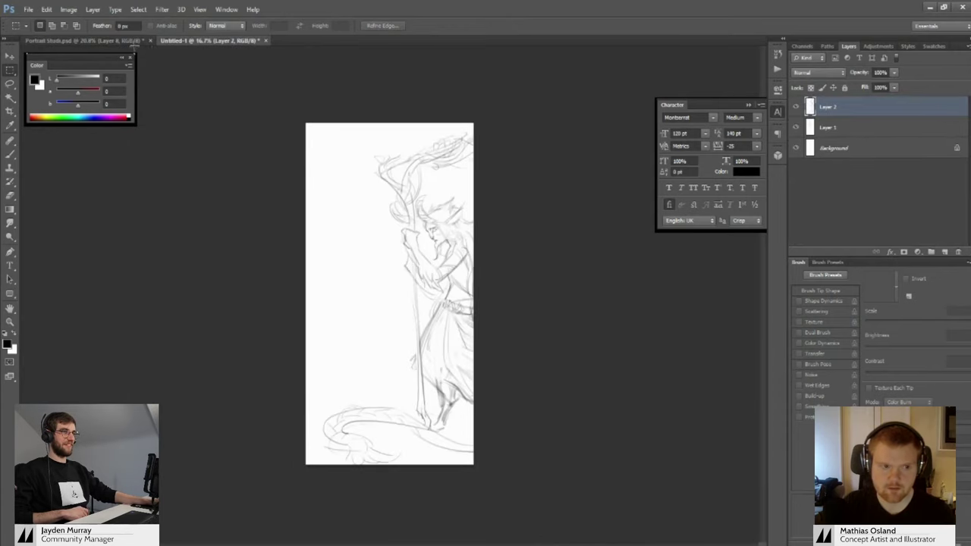
Back in the Portrait Studs document, show only the Missy circus Witch group, hide its title layer and select a rectangle around the witch
left_click(128, 42)
left_click(796, 116)
left_click(797, 103)
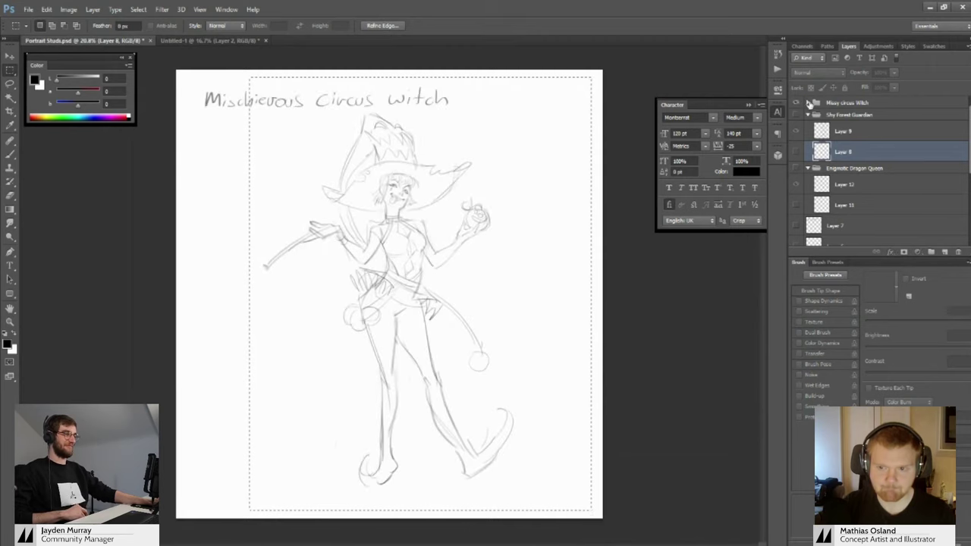
left_click(809, 102)
left_click(796, 119)
left_click(796, 120)
left_click(796, 138)
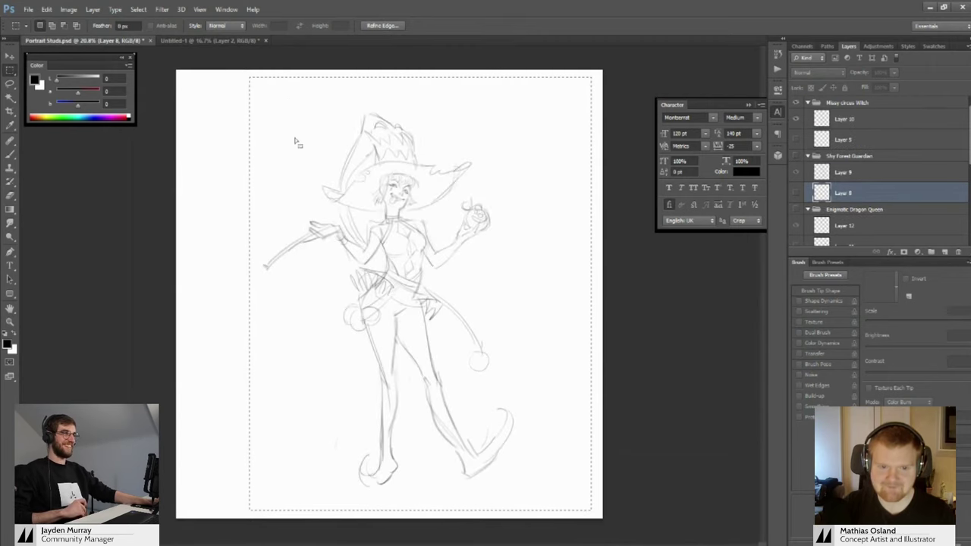
mouse_move(250, 95)
left_mouse_down()
mouse_move(424, 287)
mouse_move(533, 498)
left_mouse_up()
Copy the selected circus witch sketch and paste it as a new layer in the Untitled-1 document
key("ctrl+c")
left_click(203, 40)
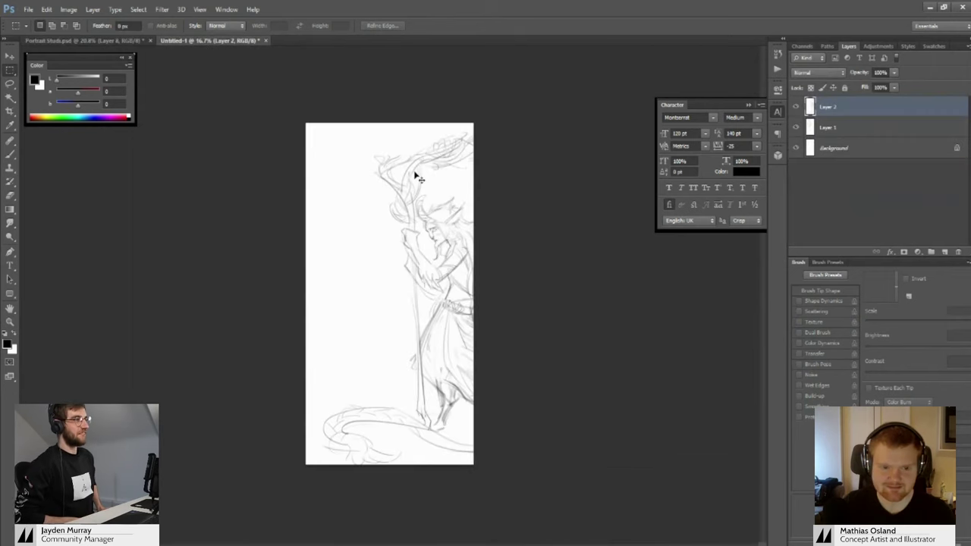
key("ctrl+v")
Extend the canvas equally on both sides with the Crop tool to about three times its original width
key("c")
left_click_drag(463, 292, 599, 300)
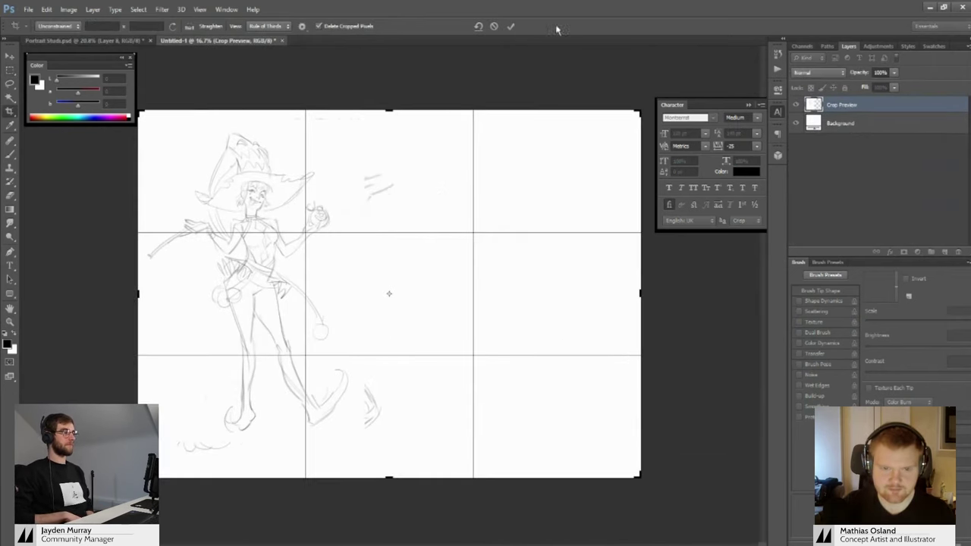
left_click(511, 26)
Select Layer 1, Layer 2 and Layer 3 together and set their blending mode to Multiply
left_click(840, 137, "shift")
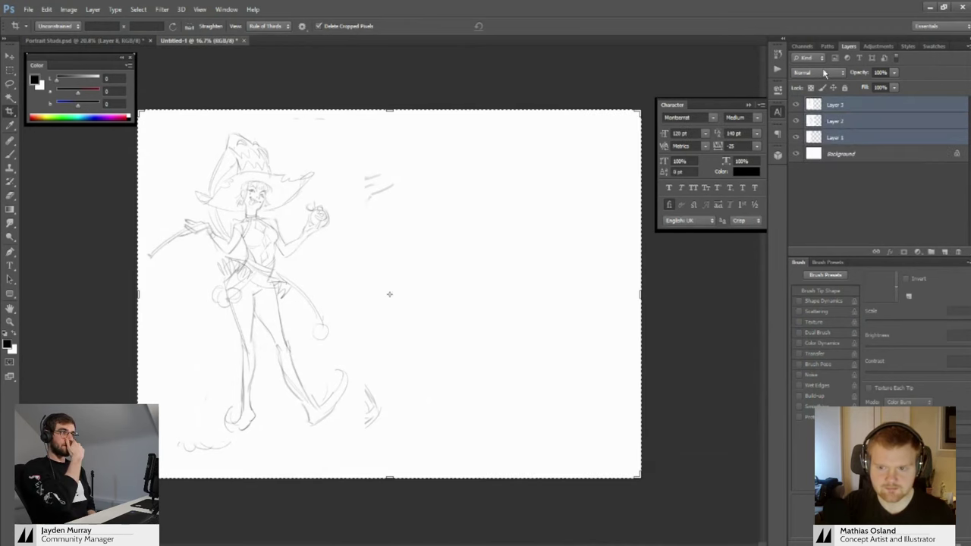
left_click(821, 78)
left_click(832, 117)
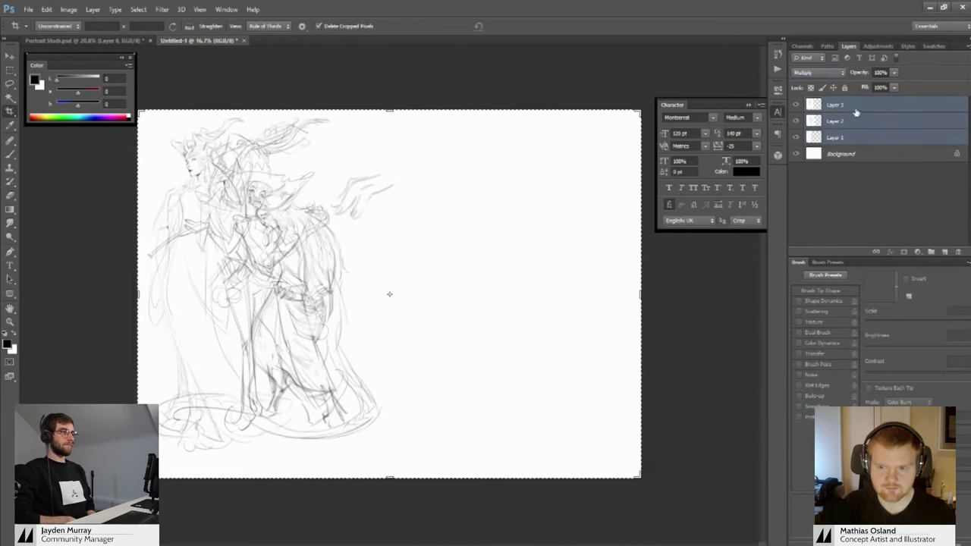
Move the circus witch sketch on Layer 3 into the empty canvas area beside the other two figures
left_click(840, 110)
left_click_drag(285, 282, 539, 282)
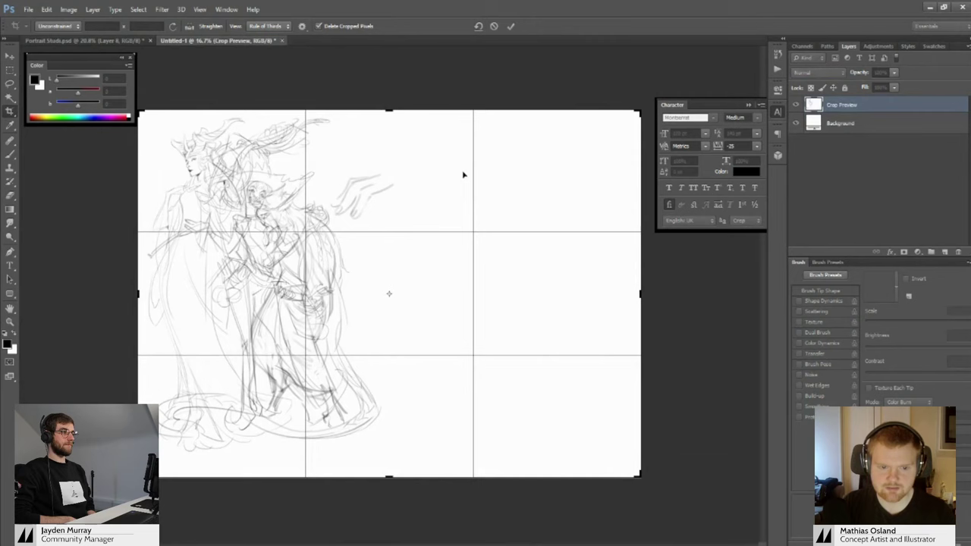
left_click(494, 26)
key("v")
left_click_drag(314, 254, 577, 256)
Widen the canvas a little more on both sides with the Crop tool and shift the circus witch farther toward the right edge
key("c")
left_click_drag(643, 300, 691, 301)
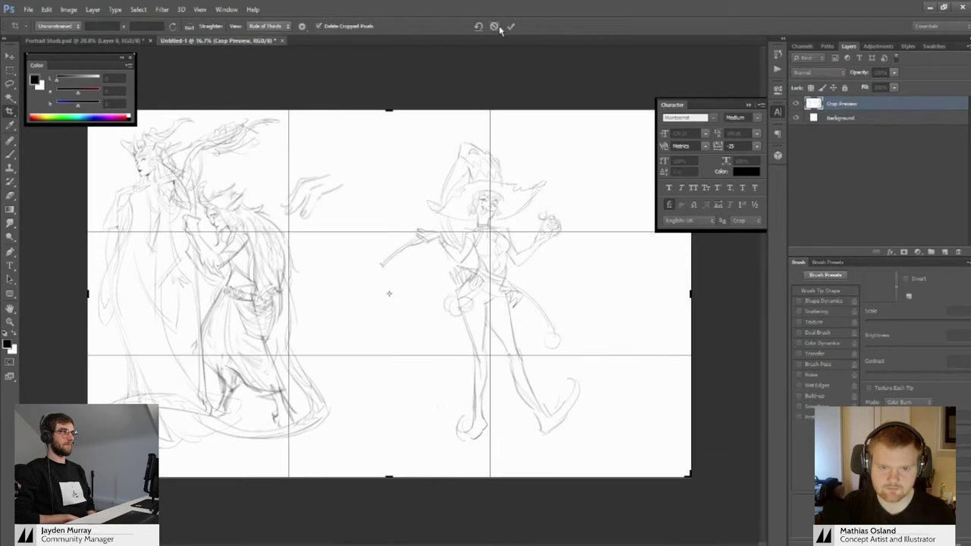
key("v")
left_click_drag(495, 264, 570, 265)
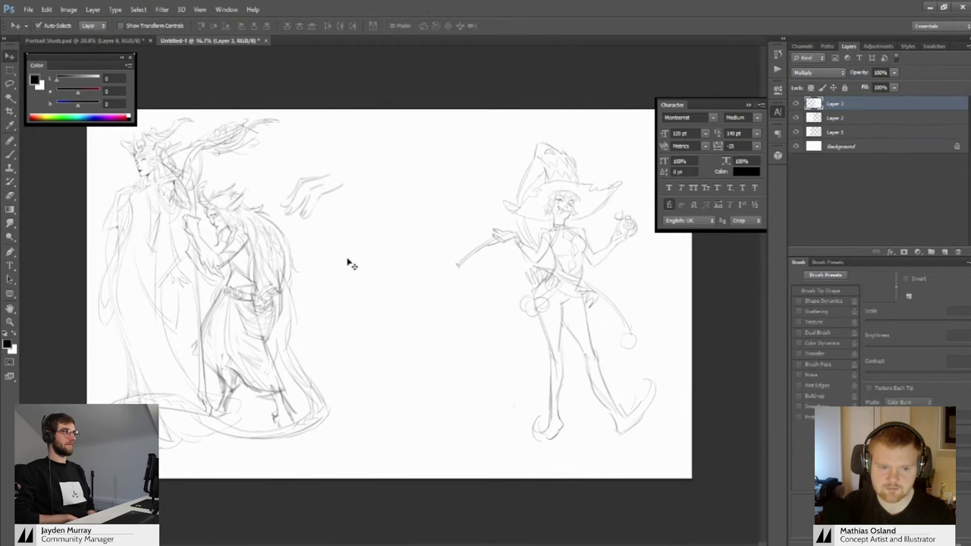
Move the forest guardian to the middle of the canvas and nudge the dragon queen inward from the left edge
left_click_drag(234, 270, 385, 277)
left_click_drag(139, 263, 160, 274)
left_click_drag(408, 292, 392, 291)
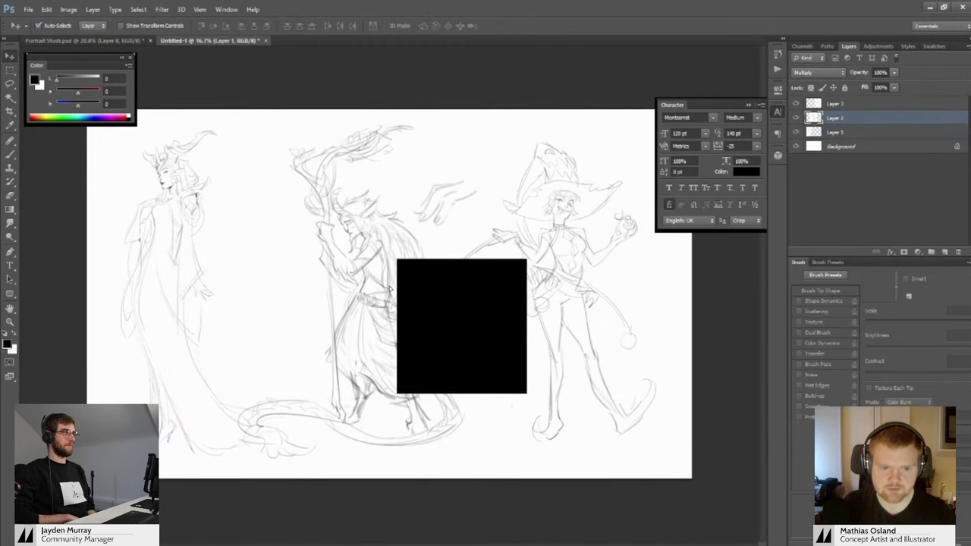
Create a new layer above Layer 3 and handwrite the numbers 1, 2 and 3 beside the queen, guardian and witch
key("z")
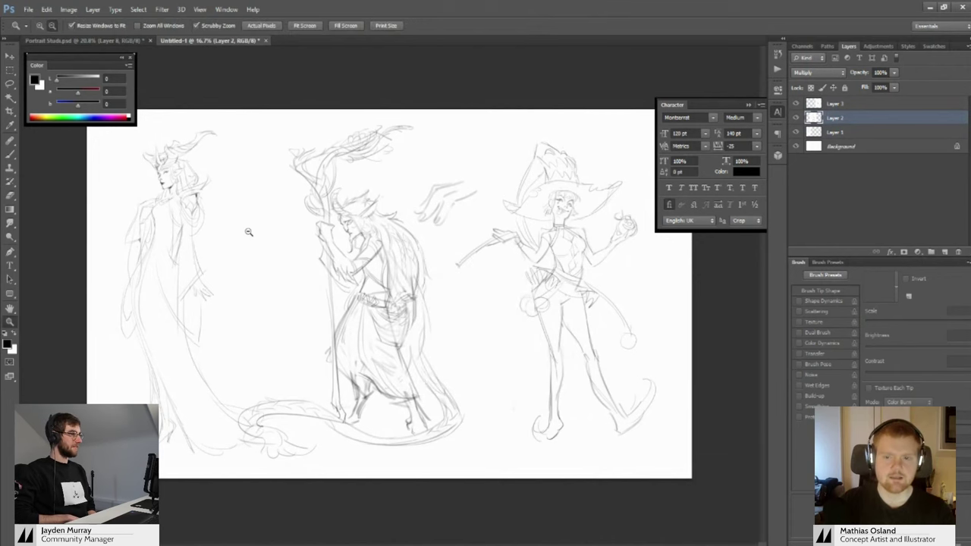
left_click_drag(247, 230, 307, 277)
left_click(838, 104)
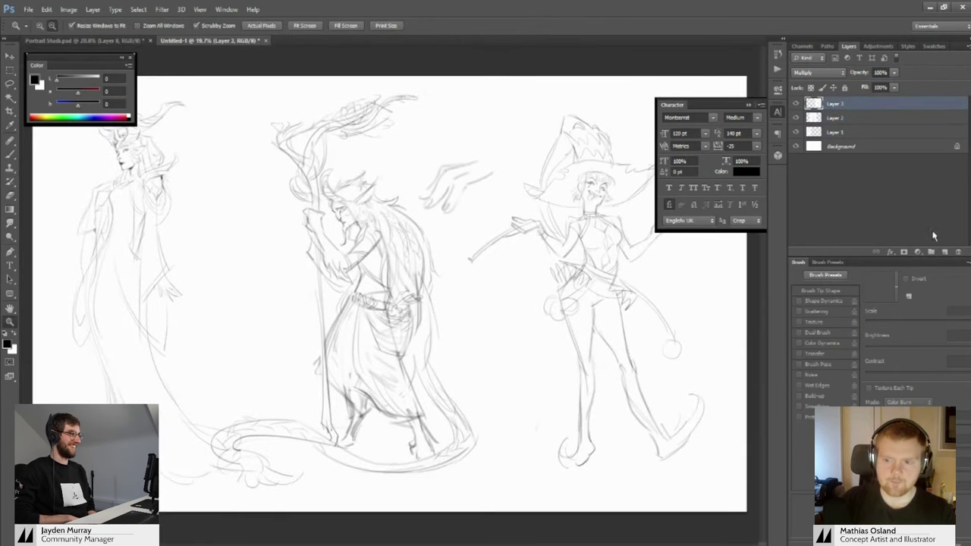
left_click(944, 252)
key("ctrl+minus")
key("b")
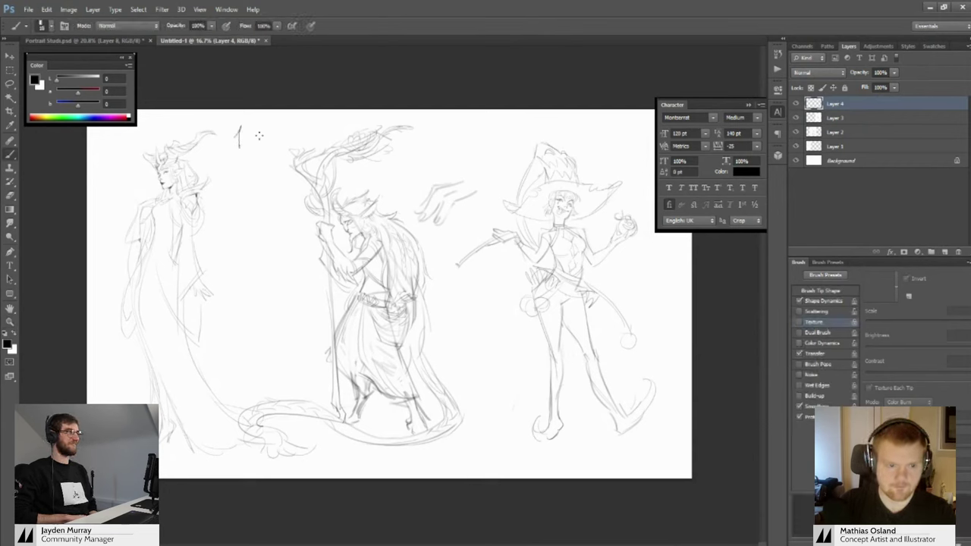
left_click_drag(420, 130, 432, 141)
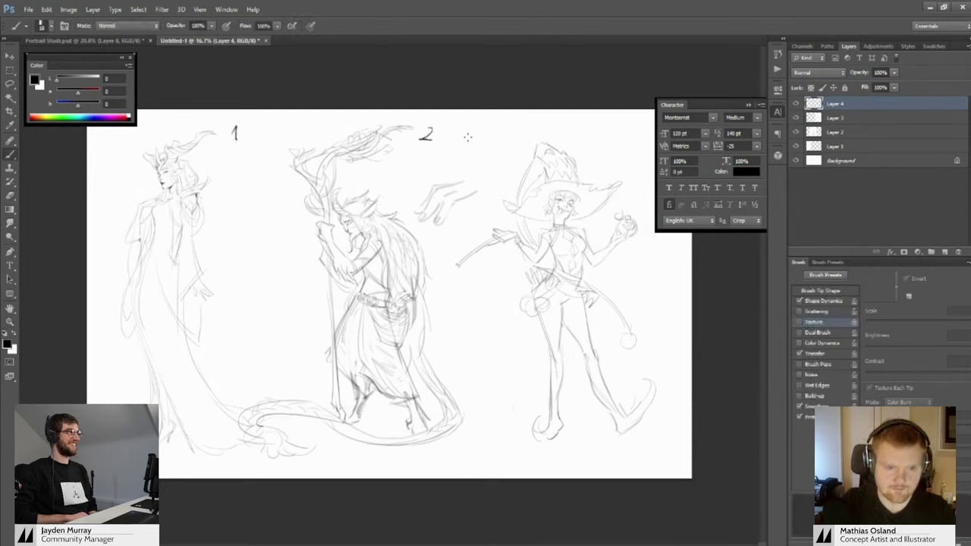
left_click_drag(603, 130, 603, 141)
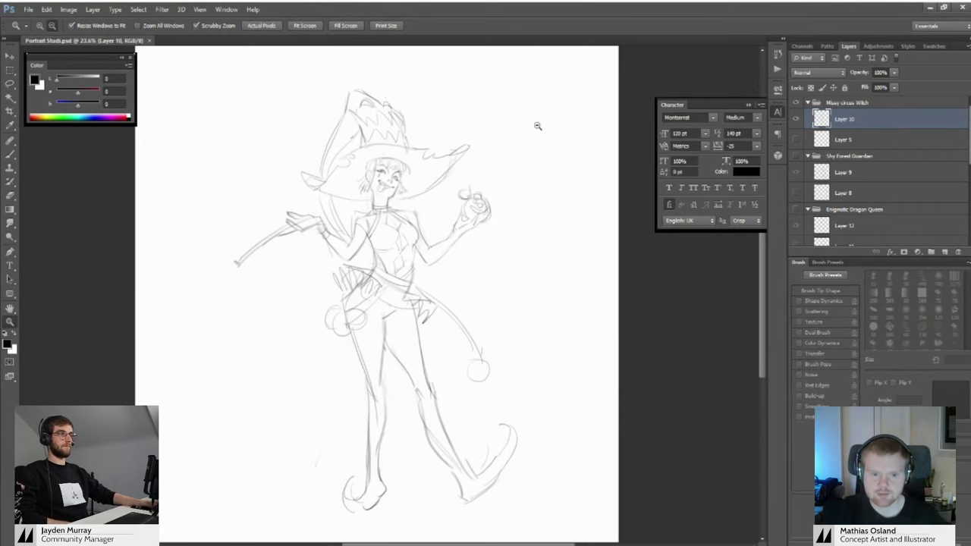
Duplicate Layer 10 in the Missy circus Witch group and hide the original layer, leaving the copy shown
left_click(798, 126)
left_click(798, 125)
left_click(798, 120)
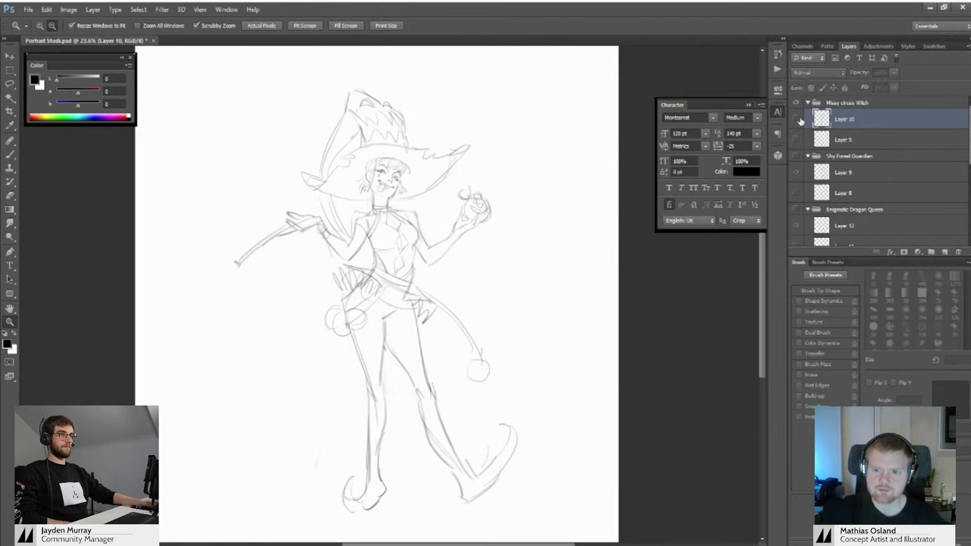
left_click(798, 120)
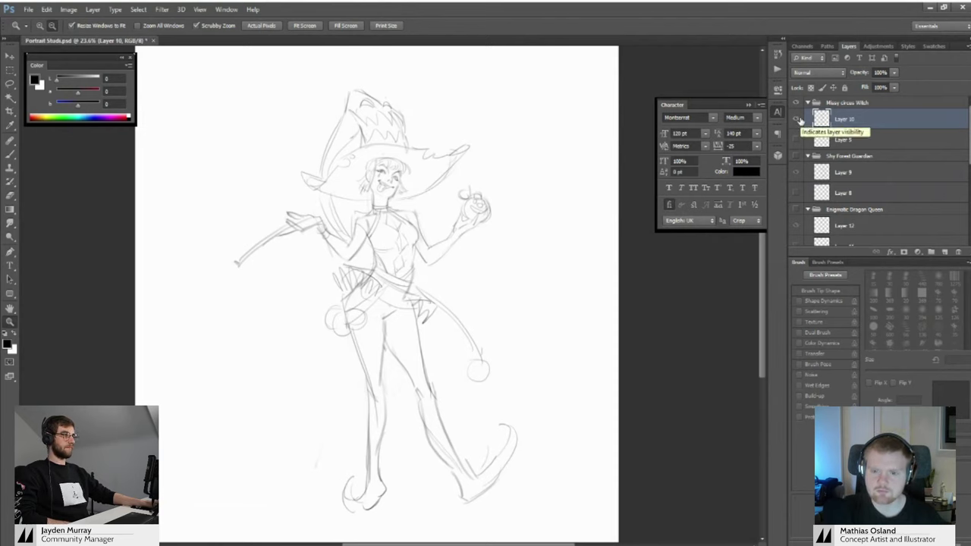
left_click_drag(850, 119, 944, 252)
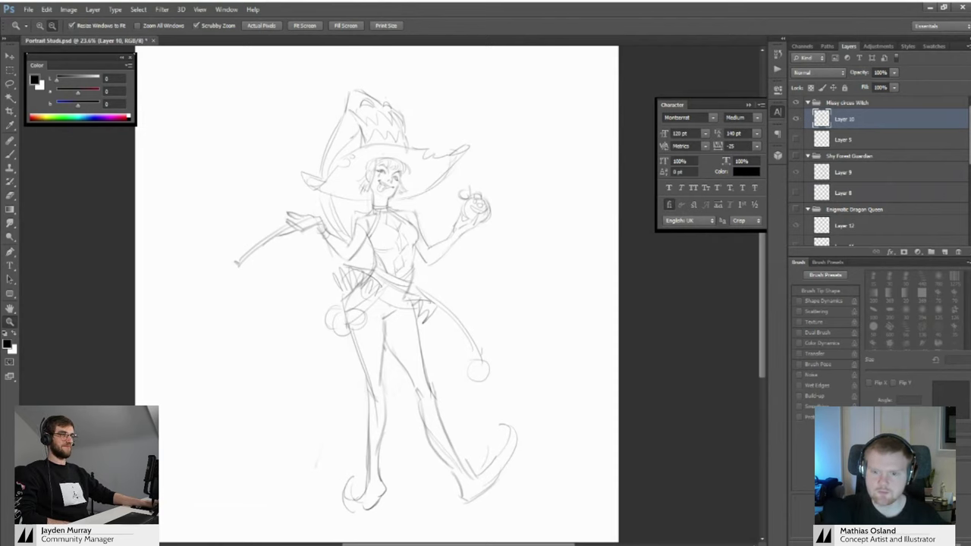
left_click(419, 130)
left_click(796, 138)
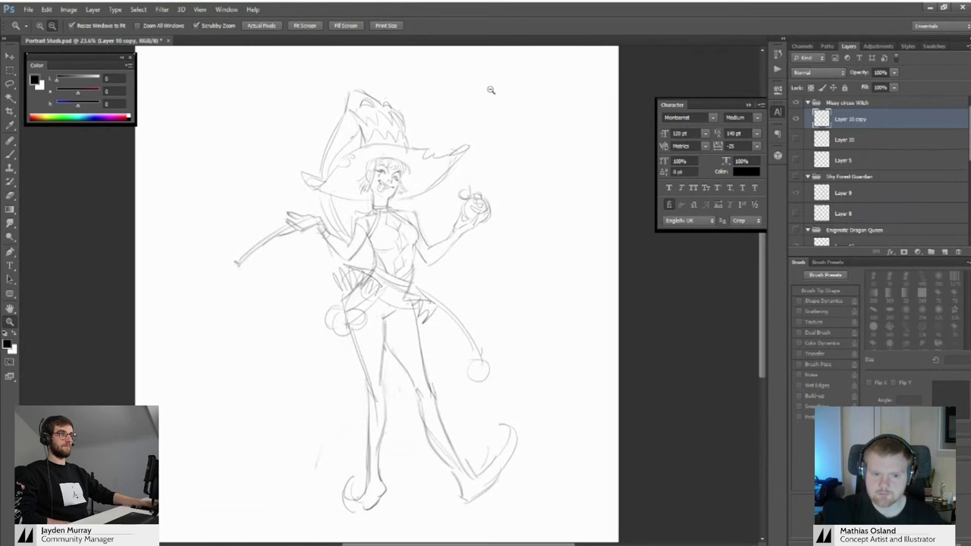
mouse_move(345, 283)
left_mouse_down()
mouse_move(283, 296)
mouse_move(349, 266)
left_mouse_up()
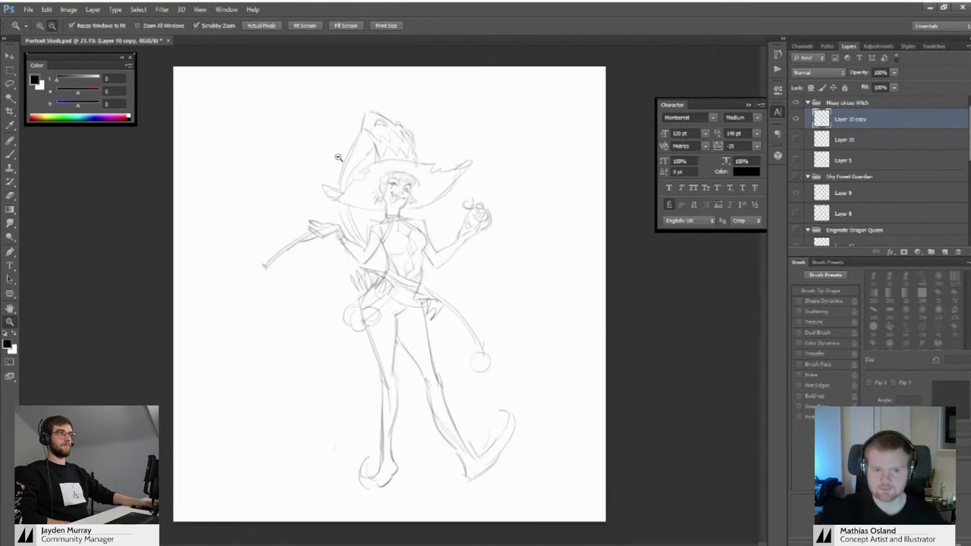
Try a large circle around the witch's hat and head as a shape guide, and undo it
key("e")
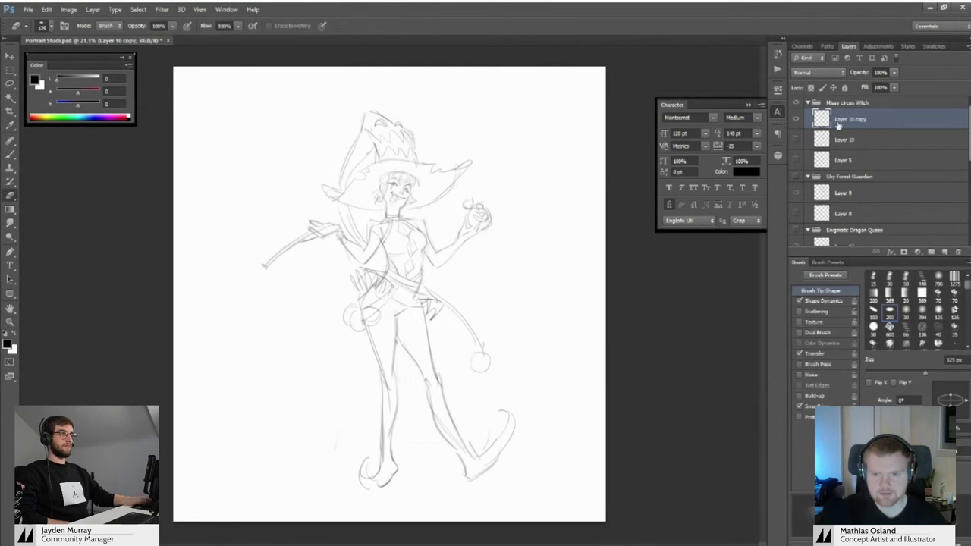
key("z")
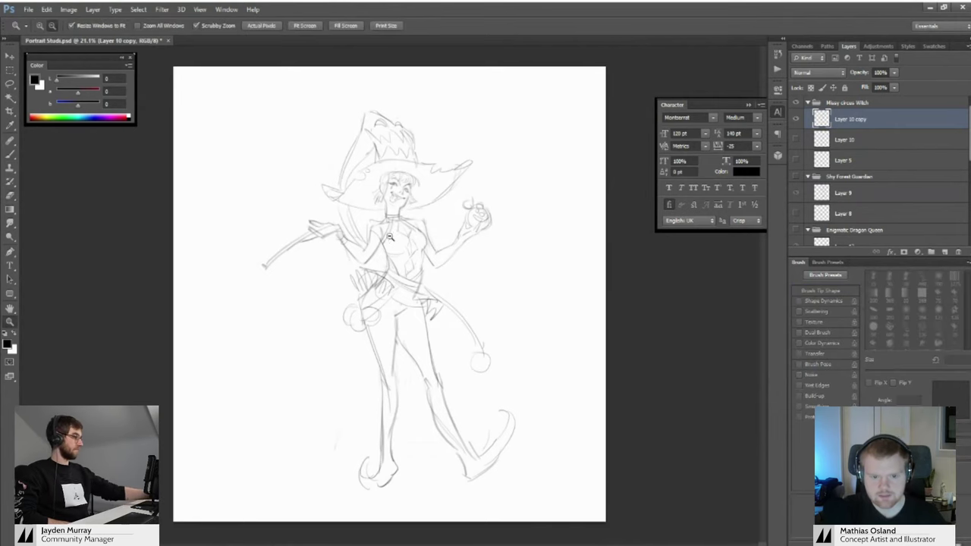
mouse_move(371, 240)
left_mouse_down()
mouse_move(437, 228)
mouse_move(358, 229)
left_mouse_up()
key("b")
key("ctrl+z")
mouse_move(407, 209)
left_mouse_down()
mouse_move(340, 235)
mouse_move(431, 362)
mouse_move(428, 212)
mouse_move(406, 222)
left_mouse_up()
key("ctrl+z")
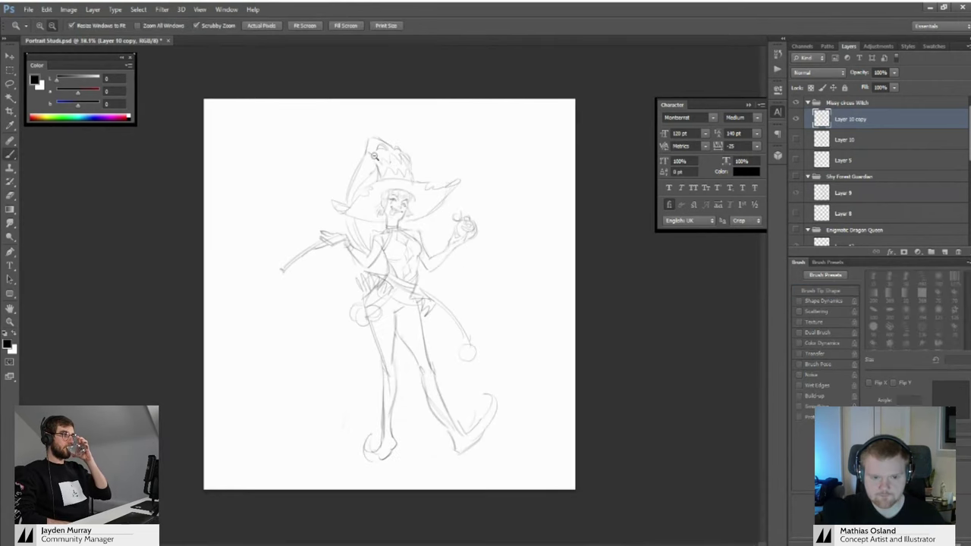
left_click_drag(385, 264, 410, 264)
left_click_drag(398, 228, 398, 269)
mouse_move(409, 121)
left_mouse_down()
mouse_move(298, 240)
mouse_move(410, 104)
left_mouse_up()
key("ctrl+z")
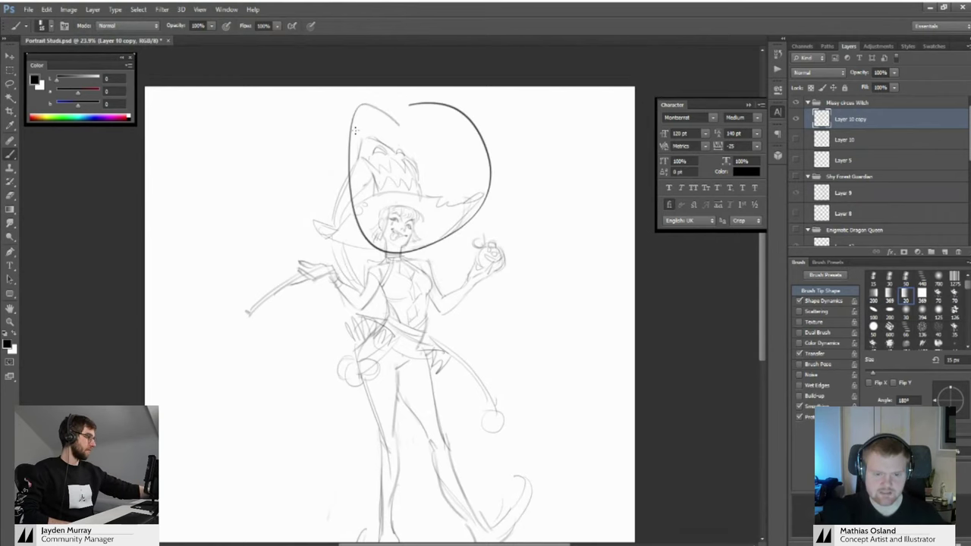
key("ctrl+z")
Try a large rounded shape around the witch's waist and hips, and undo it
left_click_drag(410, 233, 420, 234)
left_click_drag(421, 233, 415, 199)
key("b")
scroll(422, 215, "down", 1)
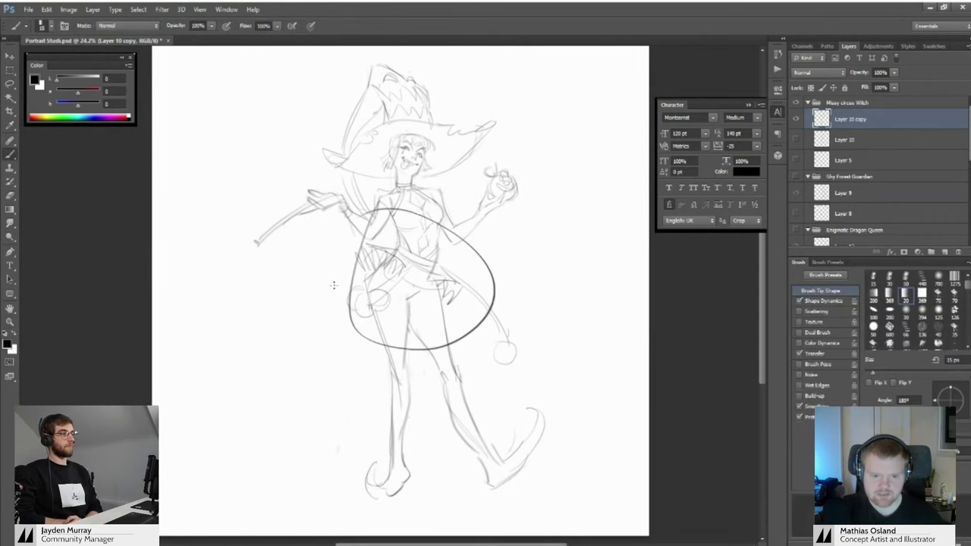
key("ctrl+z")
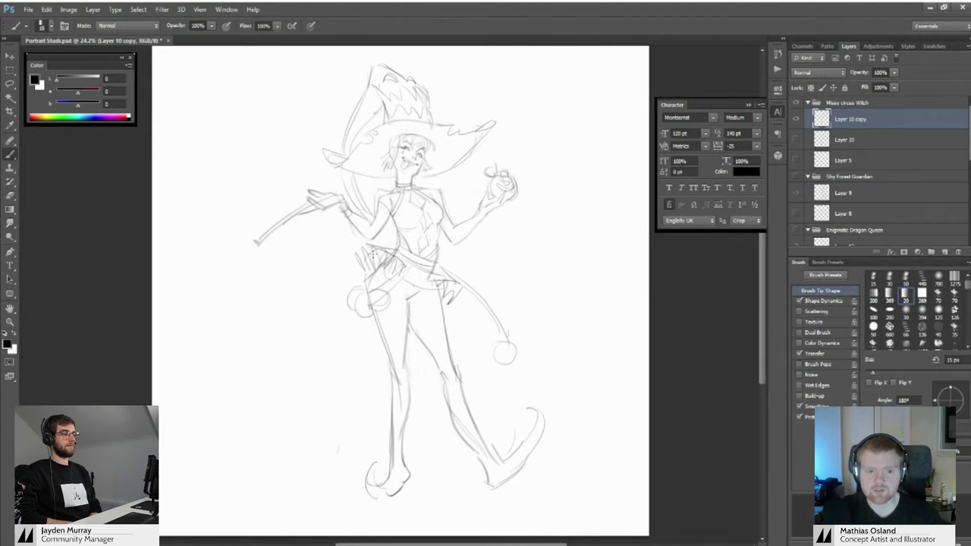
scroll(373, 262, "up", 2)
mouse_move(369, 291)
left_mouse_down()
mouse_move(428, 292)
mouse_move(424, 271)
mouse_move(413, 417)
mouse_move(417, 292)
left_mouse_up()
key("ctrl+z")
key("ctrl+z")
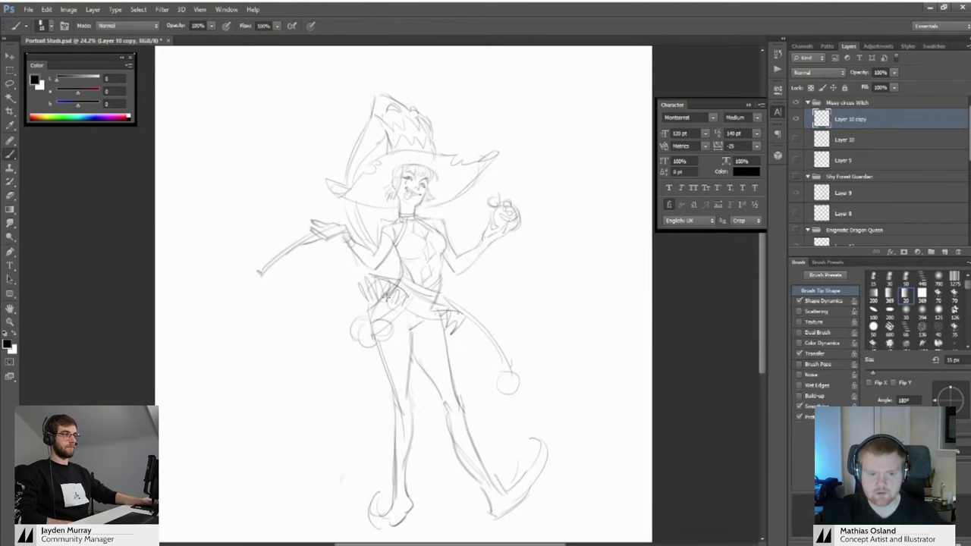
Erase the ragged cloth strips and pompoms around the witch's hips on Layer 10 copy
mouse_move(361, 280)
left_mouse_down()
mouse_move(455, 307)
mouse_move(350, 270)
mouse_move(405, 267)
mouse_move(372, 271)
mouse_move(381, 282)
mouse_move(356, 298)
mouse_move(441, 298)
left_mouse_up()
key("ctrl+z")
key("z")
key("e")
key("[")
scroll(367, 298, "down", 2)
key("z")
Try a long pointed coat-tail hanging from the witch's hip down to the knee
key("b")
mouse_move(348, 312)
left_mouse_down()
mouse_move(390, 263)
mouse_move(381, 230)
left_mouse_up()
key("z")
mouse_move(414, 294)
left_mouse_down()
mouse_move(363, 295)
mouse_move(396, 294)
mouse_move(358, 340)
left_mouse_up()
key("e")
key("b")
mouse_move(372, 303)
left_mouse_down()
mouse_move(356, 400)
mouse_move(406, 306)
mouse_move(356, 383)
mouse_move(400, 379)
left_mouse_up()
key("ctrl+z")
left_click_drag(345, 337, 410, 404)
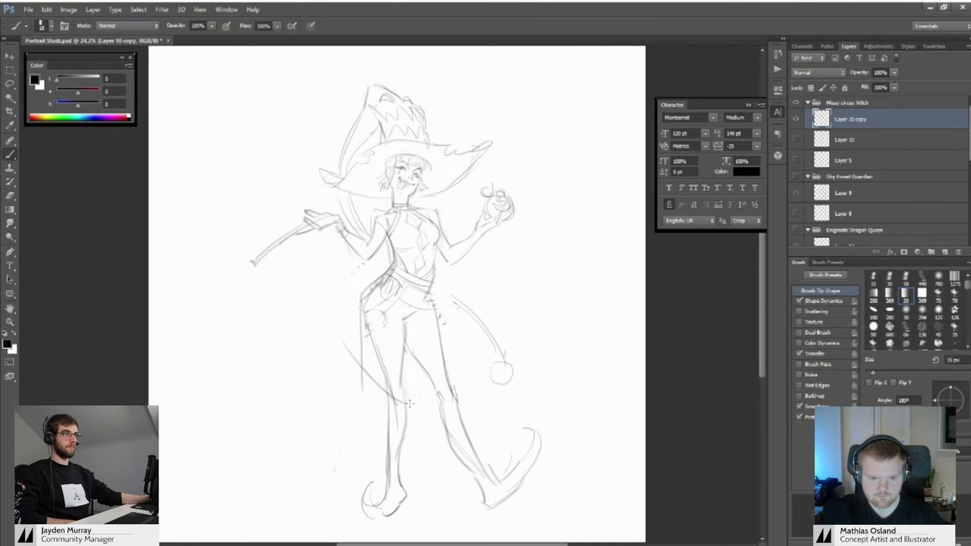
Check the coat-tail against the whole figure and undo its strokes
key("z")
scroll(438, 296, "down", 2)
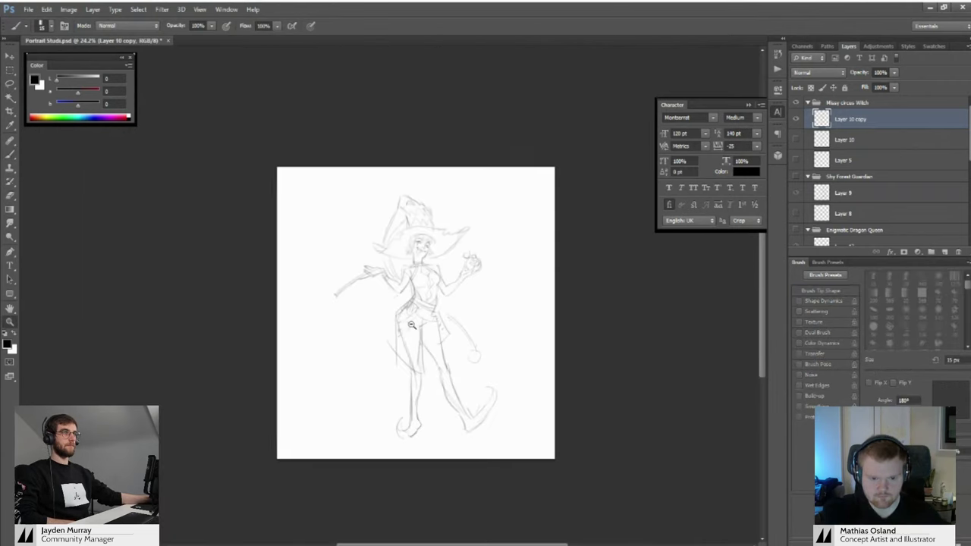
scroll(444, 296, "up", 2)
key("b")
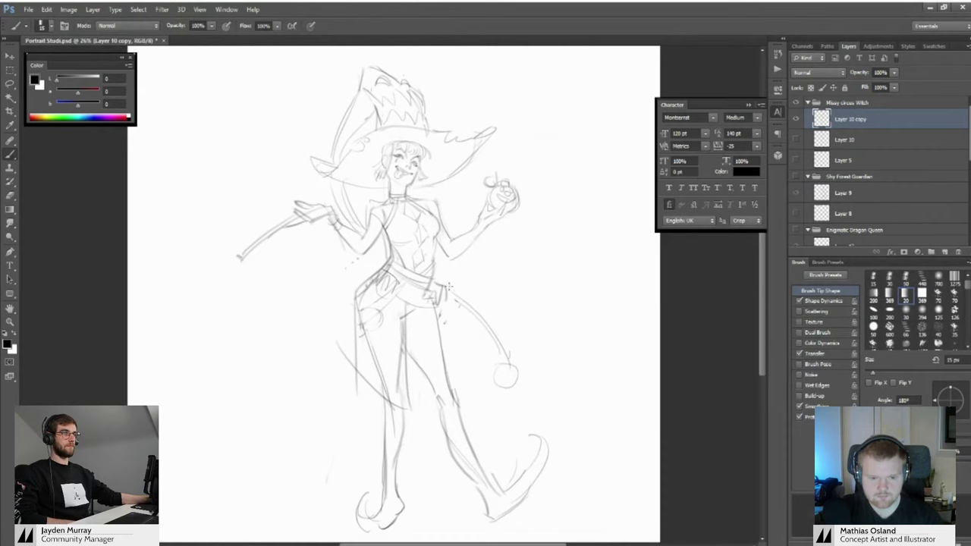
key("z")
scroll(443, 292, "down", 2)
scroll(394, 281, "up", 3)
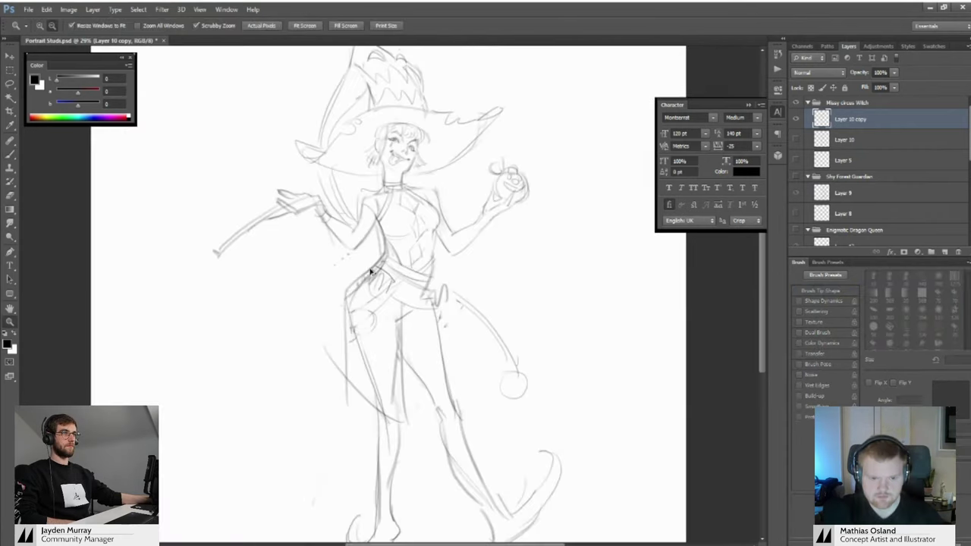
key("ctrl+alt+z")
key("ctrl+alt+z")
key("ctrl+alt+z")
key("ctrl+alt+z")
Erase the heavy lines at the witch's hip below the belt and try new side-skirt edges there
key("e")
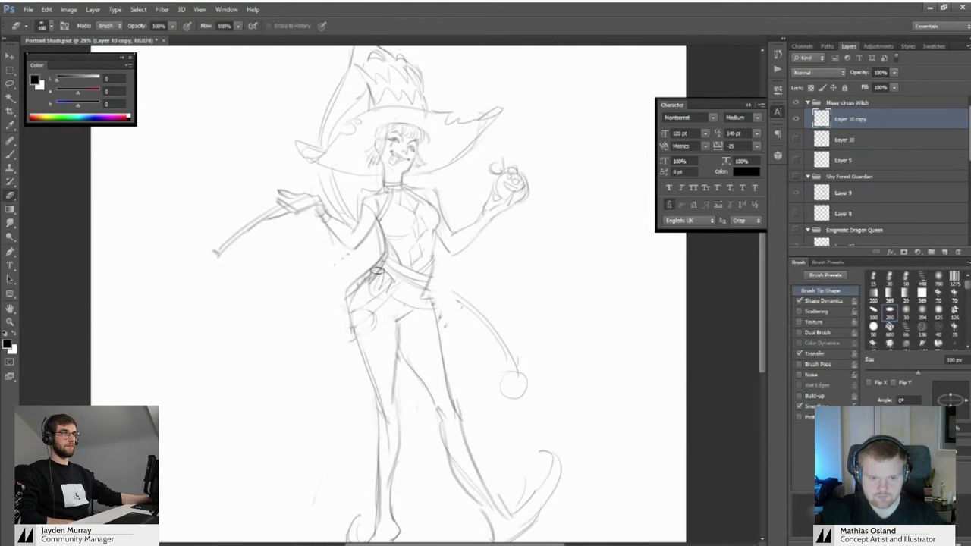
mouse_move(369, 275)
left_mouse_down()
mouse_move(385, 295)
mouse_move(354, 329)
left_mouse_up()
key("b")
mouse_move(400, 287)
left_mouse_down()
mouse_move(353, 360)
mouse_move(312, 348)
mouse_move(341, 375)
left_mouse_up()
key("ctrl+alt+z")
key("ctrl+alt+z")
mouse_move(394, 284)
left_mouse_down()
mouse_move(352, 346)
mouse_move(367, 317)
mouse_move(341, 333)
left_mouse_up()
key("ctrl+alt+z")
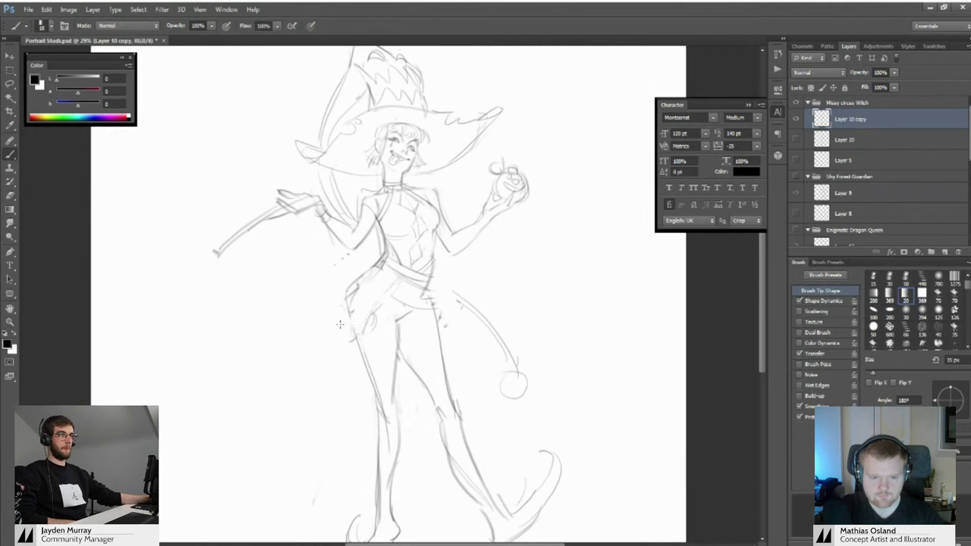
Try a short flared skirt edge sticking out from the hip, and undo it
mouse_move(312, 314)
left_mouse_down()
mouse_move(351, 285)
mouse_move(349, 301)
mouse_move(318, 315)
mouse_move(371, 274)
mouse_move(314, 319)
mouse_move(376, 270)
mouse_move(339, 334)
left_mouse_up()
key("ctrl+alt+z")
key("ctrl+alt+z")
key("ctrl+alt+z")
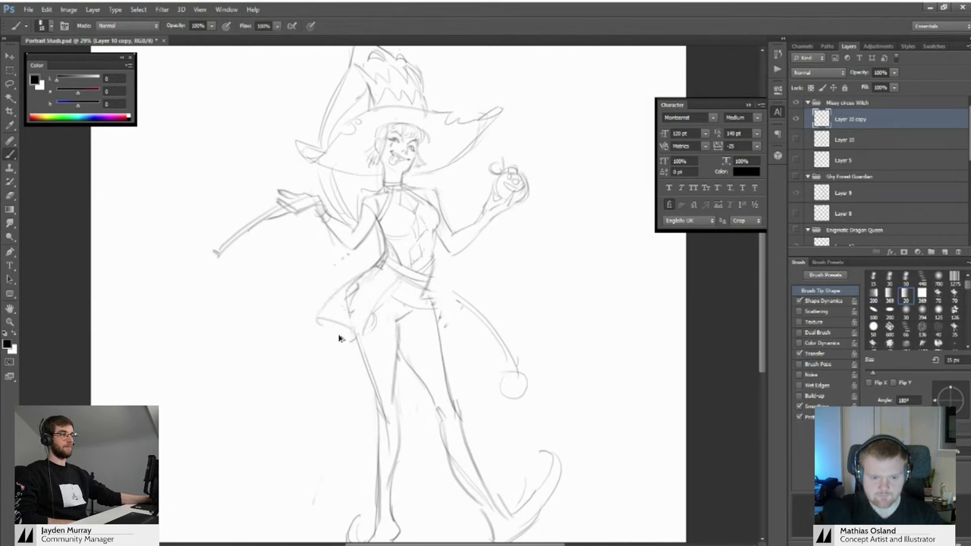
key("ctrl+alt+z")
key("ctrl+alt+z")
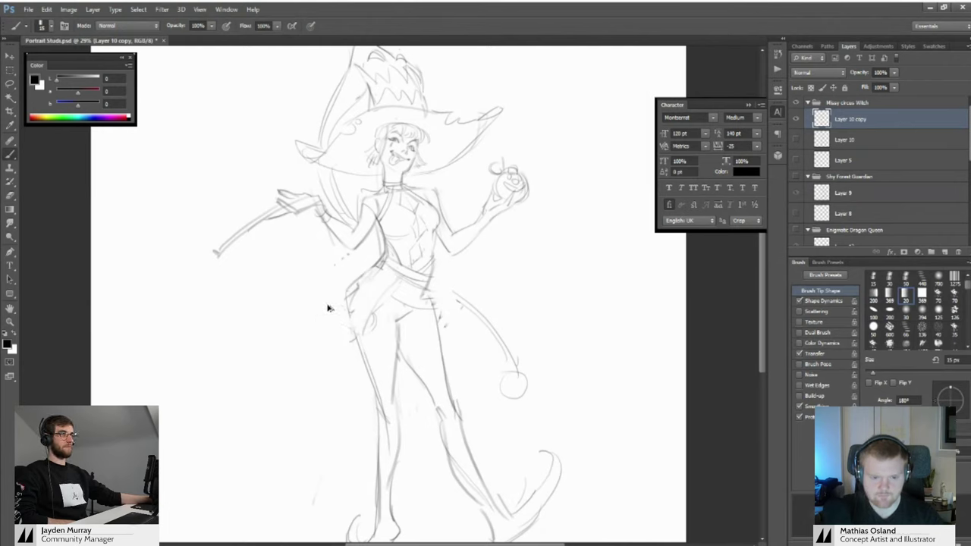
Clear the old hip outline and sketch a short flared skirt panel with rolled folds from the belt outward
left_click_drag(375, 312, 363, 334)
key("e")
mouse_move(357, 286)
left_mouse_down()
mouse_move(350, 299)
mouse_move(328, 284)
left_mouse_up()
key("b")
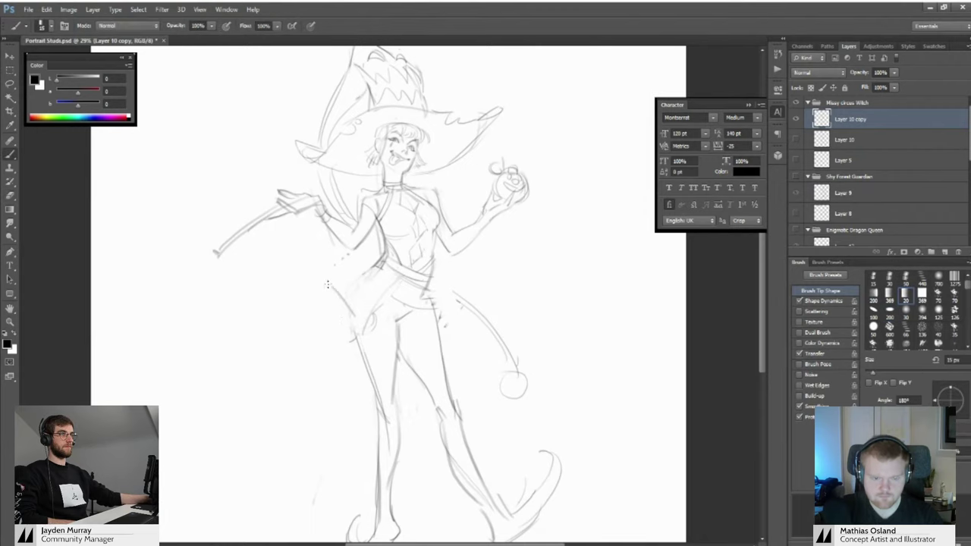
key("ctrl+z")
mouse_move(330, 321)
left_mouse_down()
mouse_move(319, 300)
mouse_move(379, 258)
left_mouse_up()
mouse_move(367, 271)
left_mouse_down()
mouse_move(316, 263)
mouse_move(362, 270)
left_mouse_up()
left_click_drag(374, 289, 351, 269)
Sketch a matching flared skirt panel on the opposite hip and the hem line between thigh and panel
left_click_drag(441, 302, 421, 327)
mouse_move(421, 308)
left_mouse_down()
mouse_move(365, 308)
mouse_move(420, 308)
left_mouse_up()
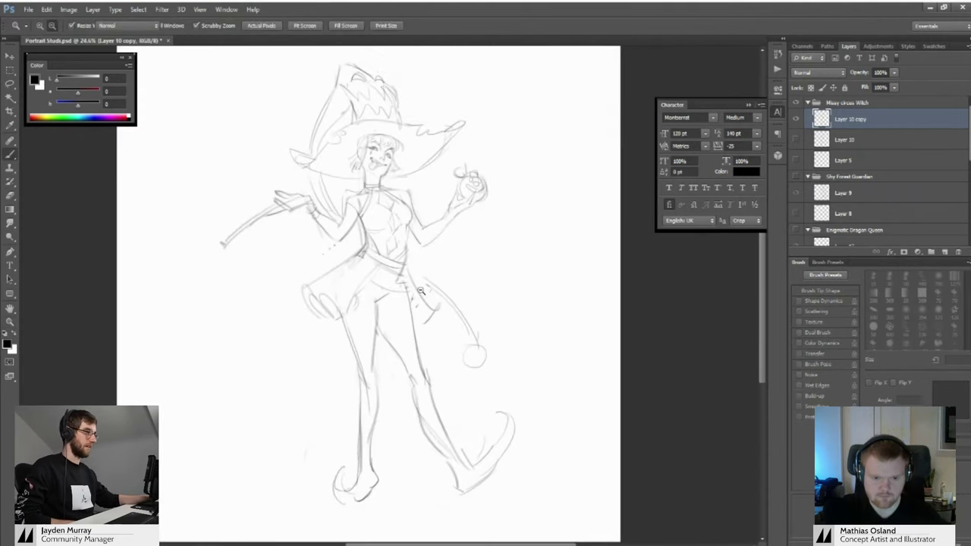
mouse_move(408, 263)
left_mouse_down()
mouse_move(446, 310)
mouse_move(432, 332)
left_mouse_up()
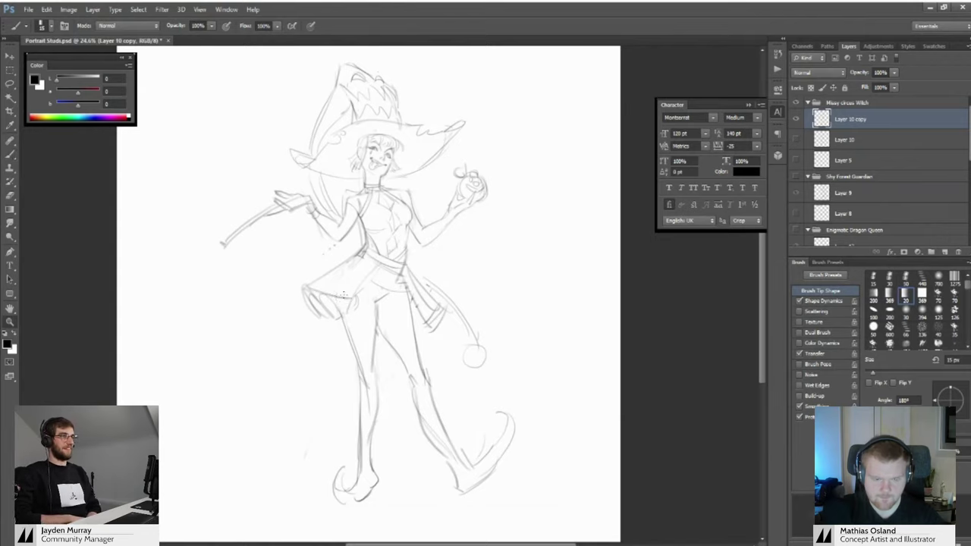
left_click_drag(338, 296, 379, 292)
left_click_drag(399, 245, 366, 274)
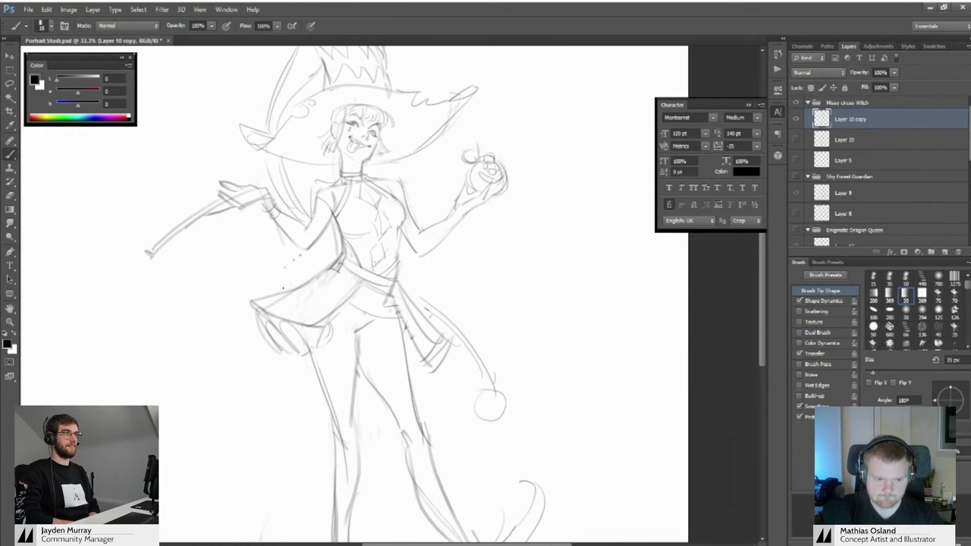
Erase and redraw the outer corner of the flared skirt panel, adding curled folds under the hem
mouse_move(252, 303)
left_mouse_down()
mouse_move(325, 266)
mouse_move(251, 281)
mouse_move(306, 292)
mouse_move(281, 356)
left_mouse_up()
key("e")
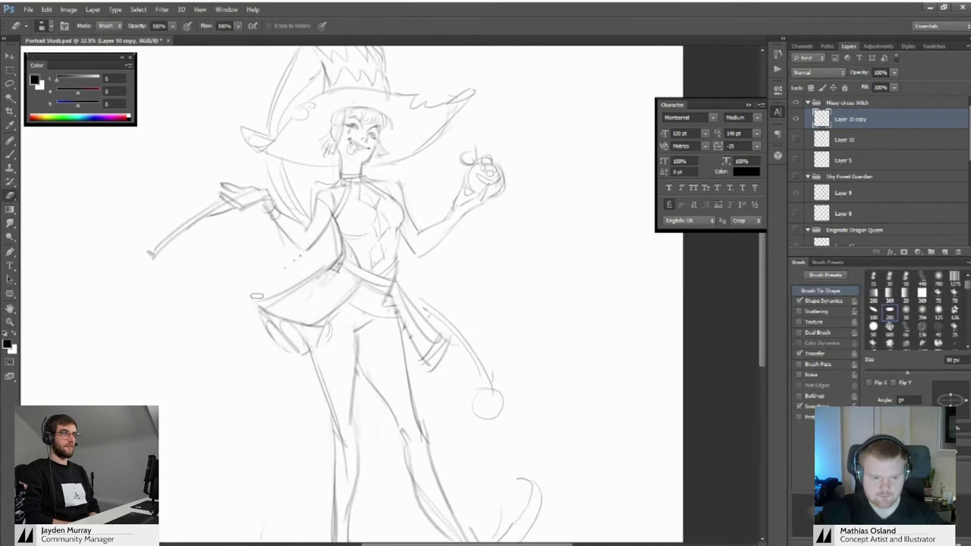
key("b")
left_click_drag(257, 298, 262, 329)
mouse_move(294, 328)
left_mouse_down()
mouse_move(242, 319)
mouse_move(295, 325)
mouse_move(306, 310)
left_mouse_up()
key("e")
key("b")
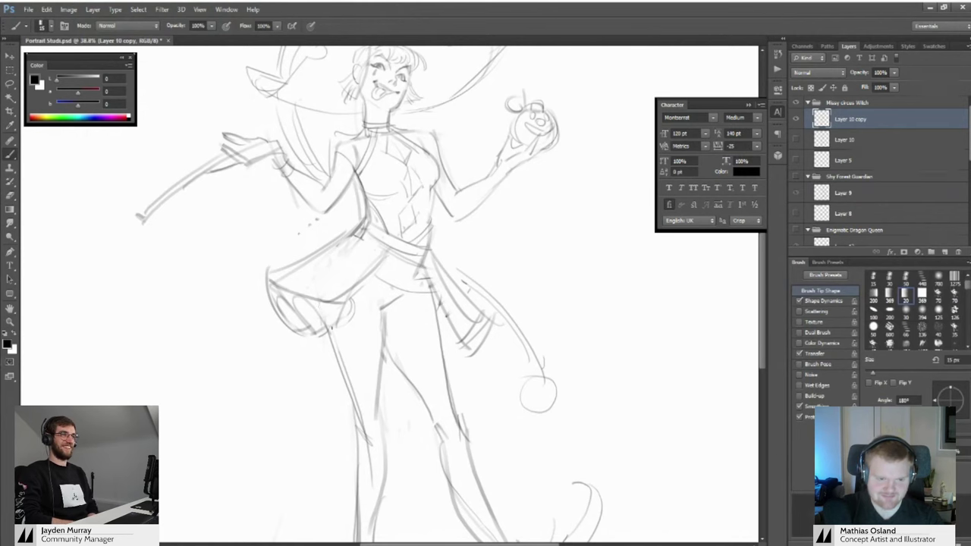
Refine the rounded folds along the underside of the skirt panel by alternately erasing and redrawing lines
mouse_move(332, 329)
left_mouse_down()
mouse_move(317, 298)
mouse_move(289, 332)
mouse_move(313, 334)
mouse_move(253, 293)
mouse_move(283, 317)
mouse_move(276, 334)
mouse_move(294, 351)
left_mouse_up()
key("e")
key("b")
key("ctrl+space")
key("e")
key("b")
left_click_drag(270, 314, 299, 351)
key("ctrl+space")
mouse_move(290, 343)
left_mouse_down()
mouse_move(244, 324)
mouse_move(299, 327)
mouse_move(299, 354)
left_mouse_up()
key("ctrl+space")
left_click_drag(300, 317, 273, 298)
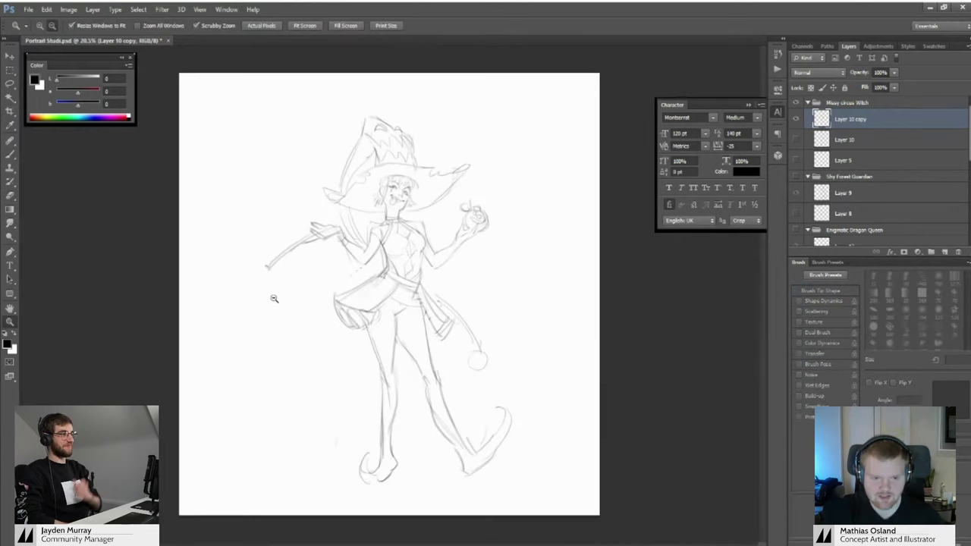
Compare the reworked skirt with the original by toggling Layer 10 and Layer 10 copy, leaving only Layer 10 shown
left_click_drag(454, 201, 515, 175)
left_click(796, 140)
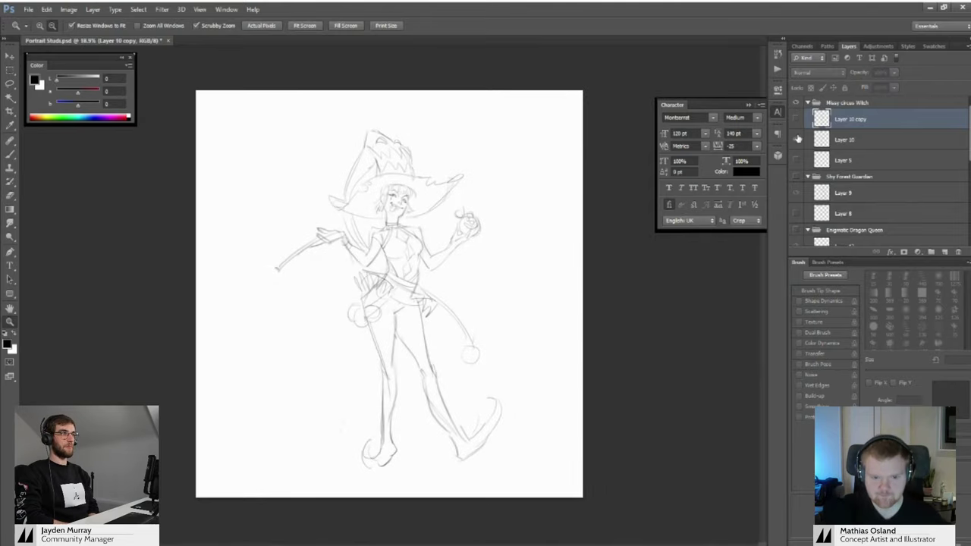
left_click(796, 120)
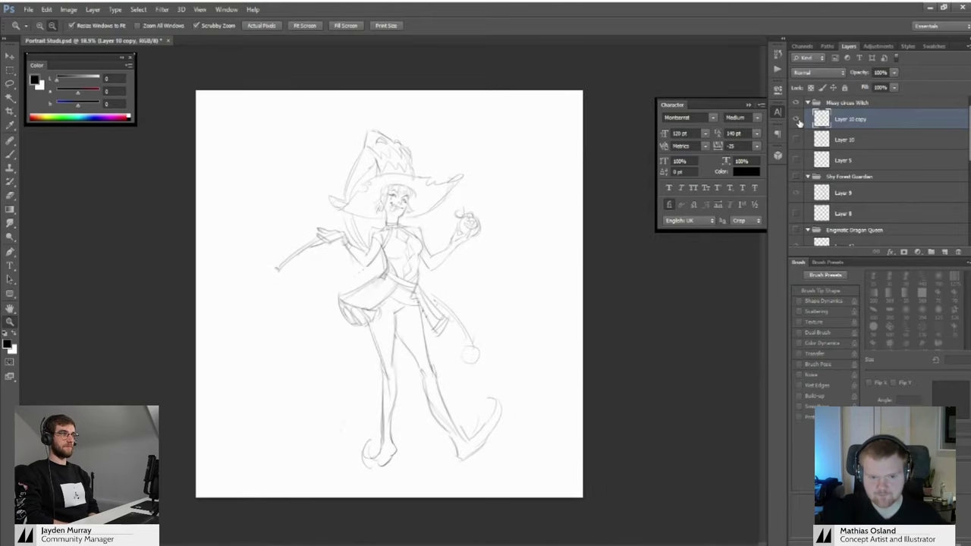
left_click(797, 120)
left_click(798, 139)
left_click(797, 140)
left_click(796, 120)
left_click(796, 121)
left_click(796, 139)
Duplicate Layer 10 again for a second costume variation and hide the original layer
left_click(823, 139)
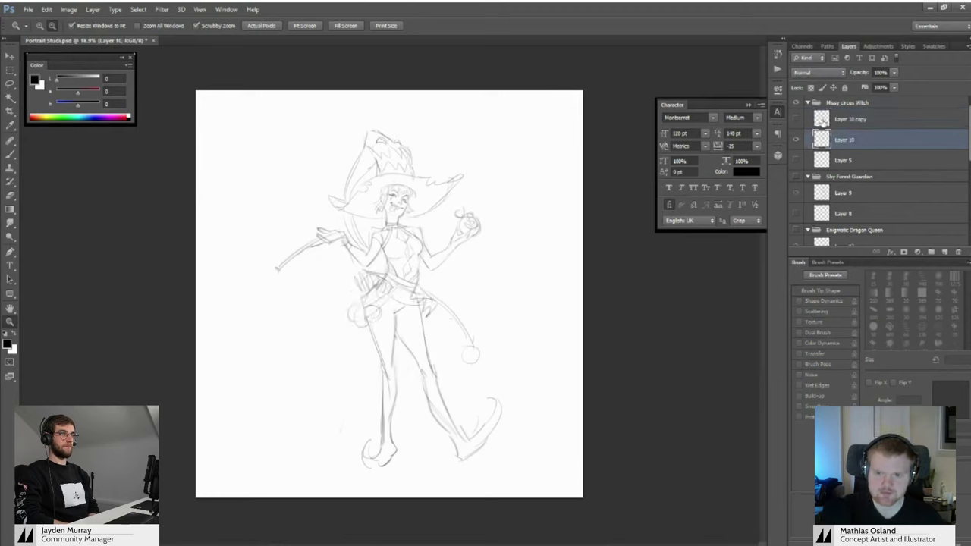
right_click(900, 141)
left_click(868, 171)
left_click(418, 129)
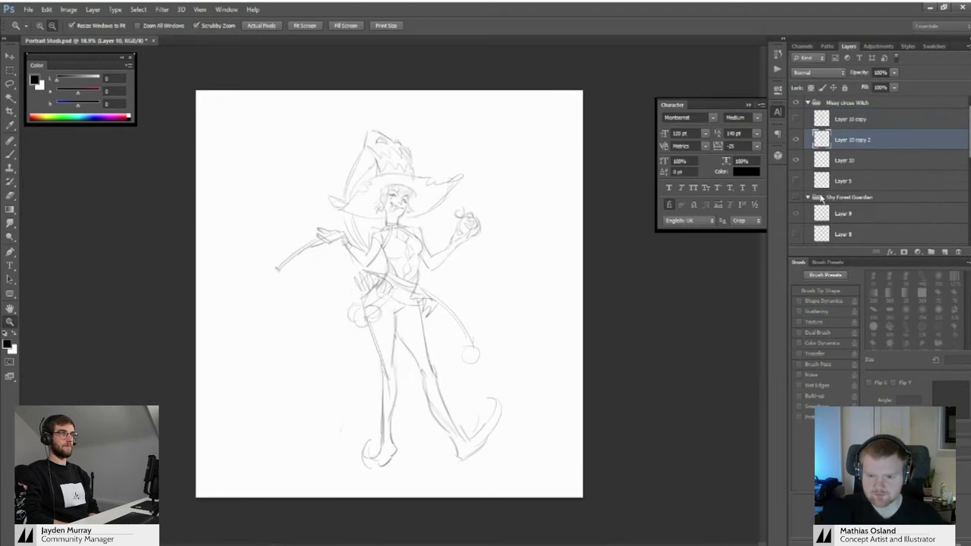
left_click(797, 168)
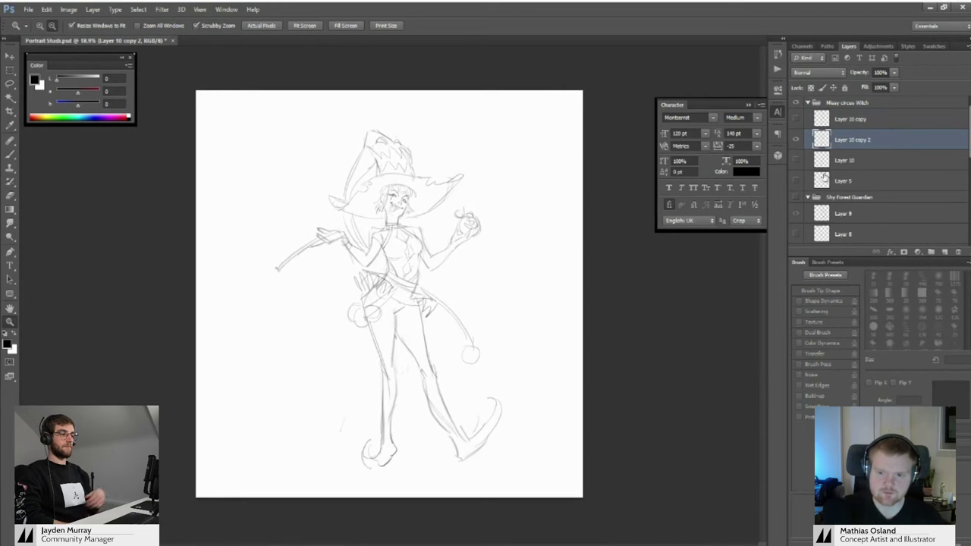
Erase the ragged cloth strips and pompoms beside the witch's hip on Layer 10 copy 2
key("e")
mouse_move(352, 295)
left_mouse_down()
mouse_move(394, 295)
mouse_move(354, 328)
mouse_move(387, 314)
mouse_move(396, 326)
mouse_move(370, 299)
mouse_move(395, 296)
left_mouse_up()
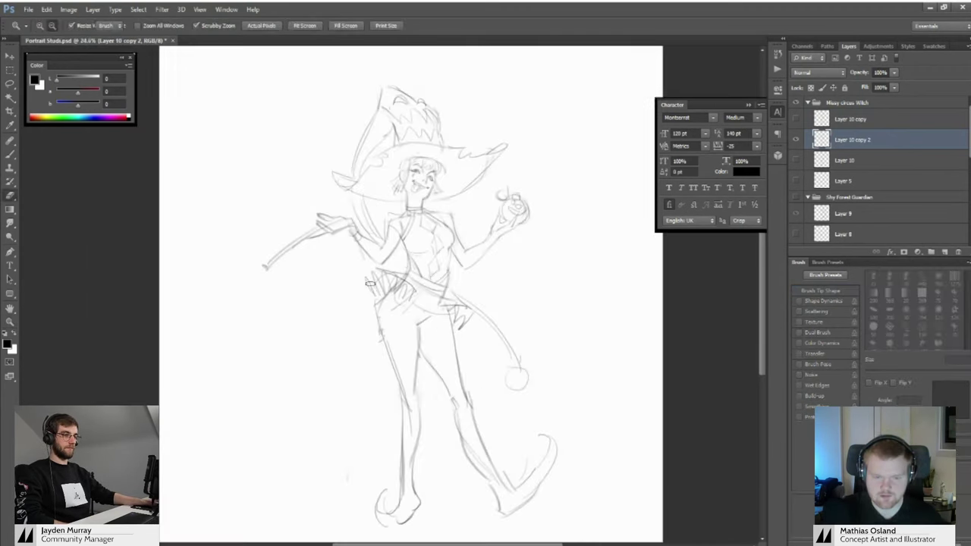
key("b")
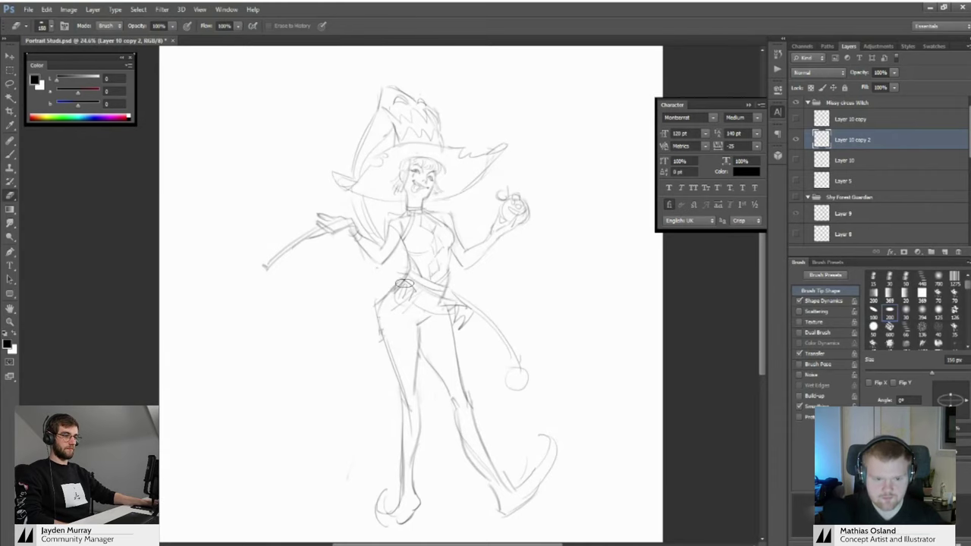
key("b")
Sketch an angular skirt panel flaring out from the belt and clear the ragged cloth on the opposite hip
mouse_move(353, 294)
left_mouse_down()
mouse_move(366, 349)
mouse_move(334, 355)
mouse_move(398, 275)
left_mouse_up()
key("z")
key("b")
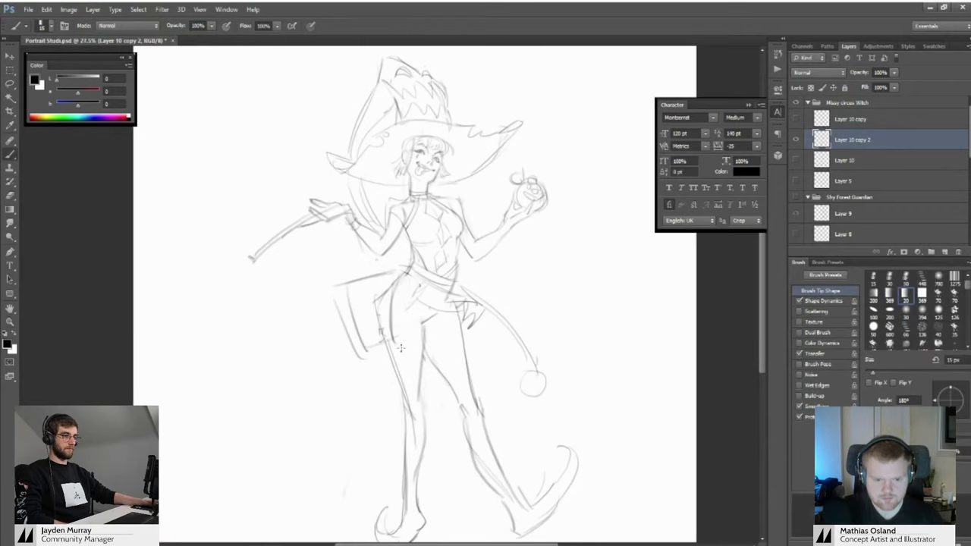
key("z")
left_click_drag(470, 311, 353, 300)
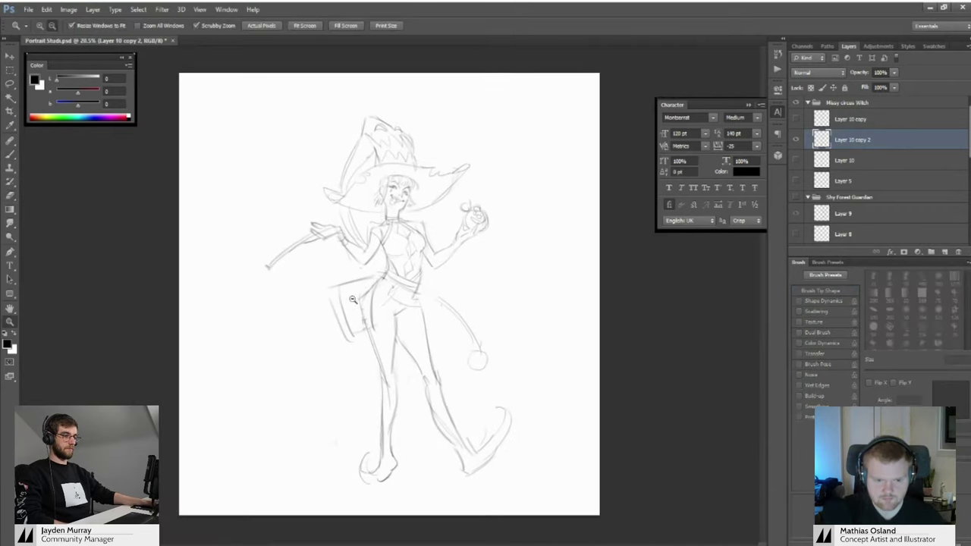
Add pointed folds and round pompoms to the skirt panel's lower edge and crossing belt lines at the waist
key("b")
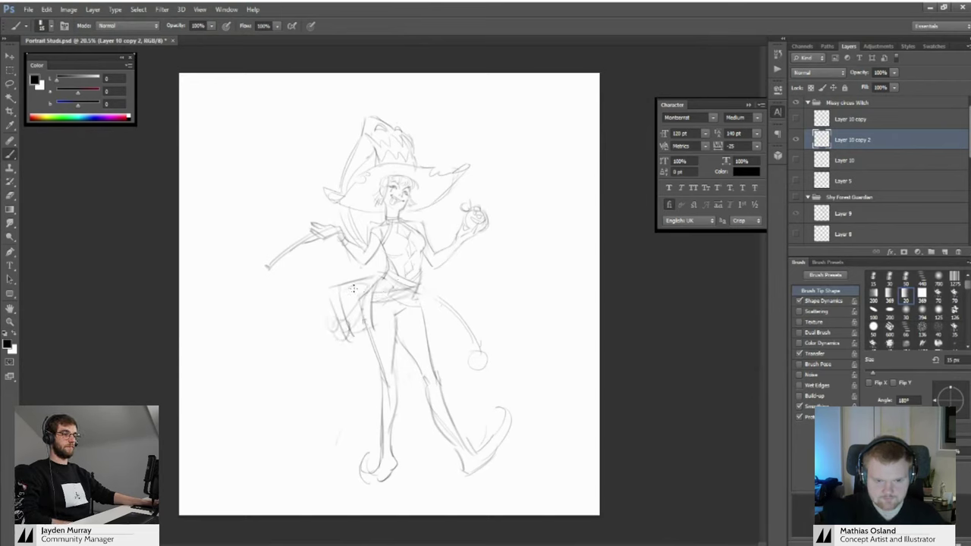
key("z")
mouse_move(354, 287)
left_mouse_down()
mouse_move(386, 289)
mouse_move(352, 302)
mouse_move(363, 312)
left_mouse_up()
key("b")
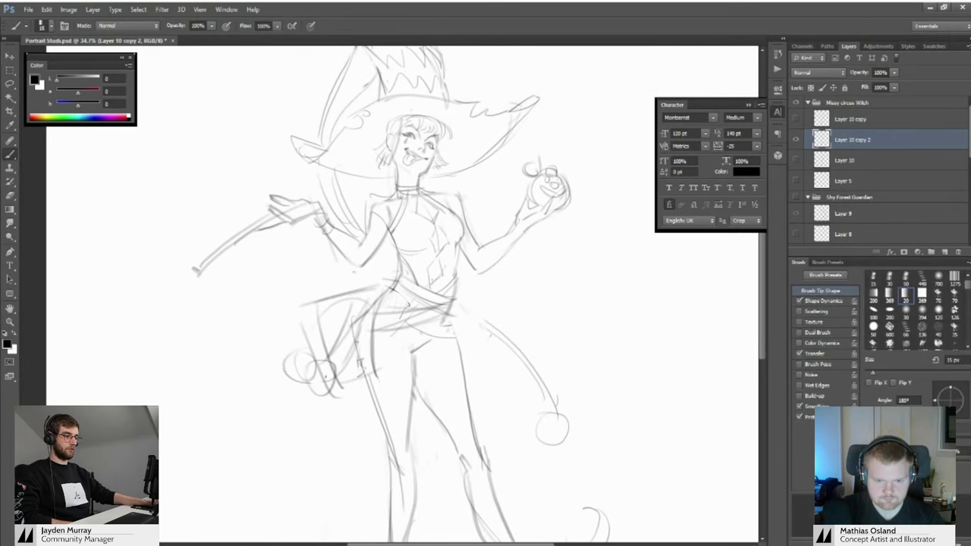
Erase stray lines and touch up the sketch around the witch's choker collar and shoulders
mouse_move(567, 165)
left_mouse_down()
mouse_move(526, 241)
mouse_move(522, 221)
mouse_move(514, 233)
mouse_move(472, 220)
mouse_move(531, 233)
left_mouse_up()
key("z")
key("b")
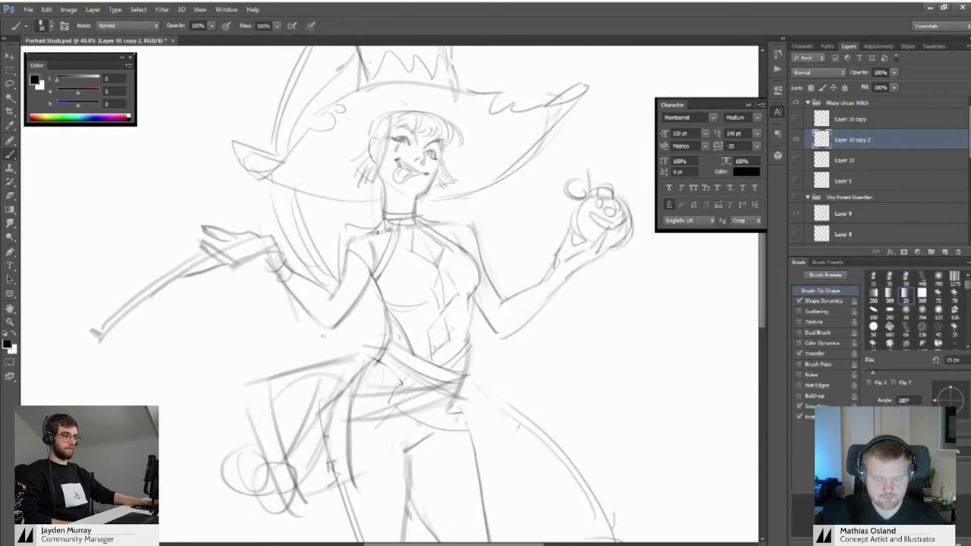
key("e")
mouse_move(415, 241)
left_mouse_down()
mouse_move(426, 239)
mouse_move(372, 229)
mouse_move(436, 231)
mouse_move(427, 248)
mouse_move(346, 232)
mouse_move(391, 242)
left_mouse_up()
key("b")
key("e")
key("b")
Lasso the witch's hat area and adjust its position on the head
key("z")
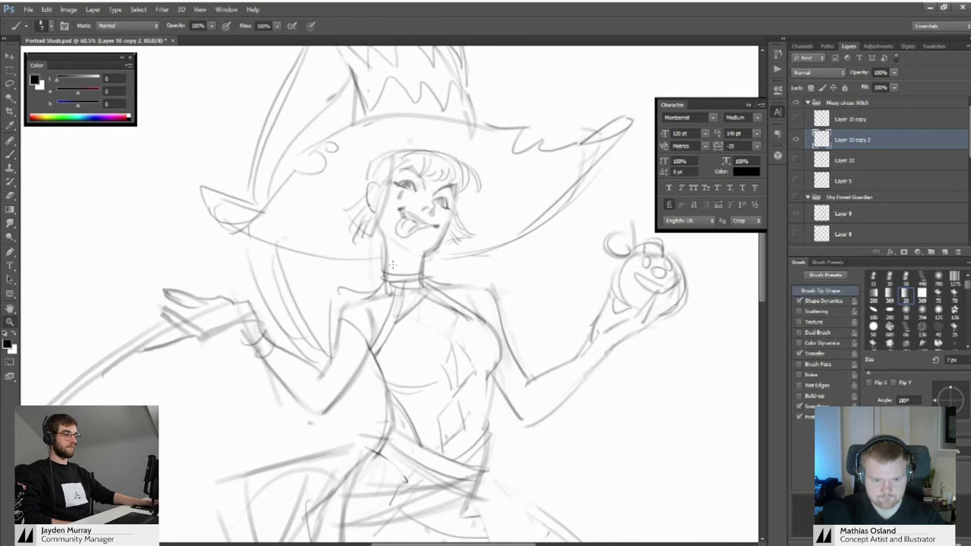
scroll(380, 277, "down", 2)
key("l")
left_click_drag(235, 164, 264, 244)
left_click_drag(259, 139, 217, 226)
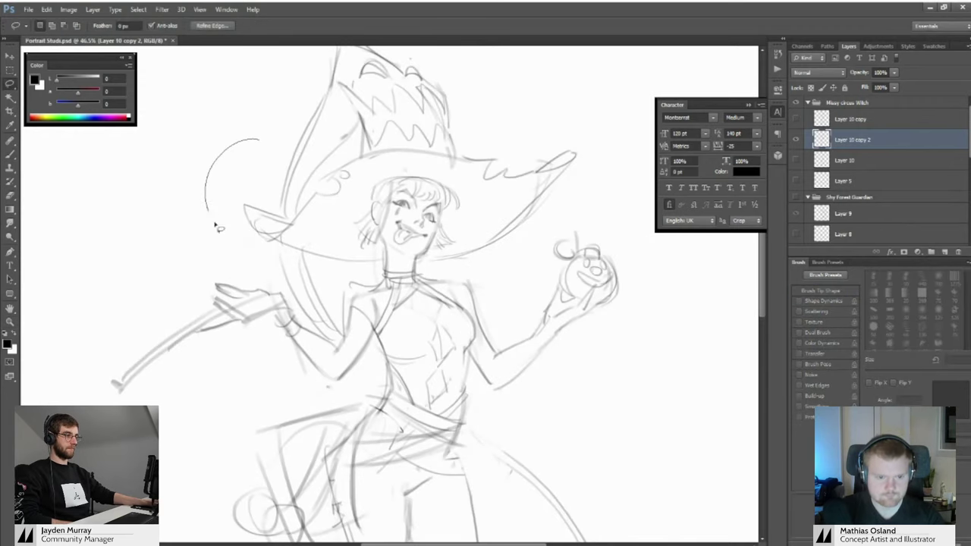
mouse_move(280, 257)
left_mouse_down()
mouse_move(383, 271)
mouse_move(485, 265)
mouse_move(581, 98)
mouse_move(280, 133)
mouse_move(276, 147)
left_mouse_up()
key("v")
left_click_drag(467, 148, 444, 181)
Mirror the view horizontally and scale the whole figure up slightly with Free Transform
key("z")
key("ctrl+shift+h")
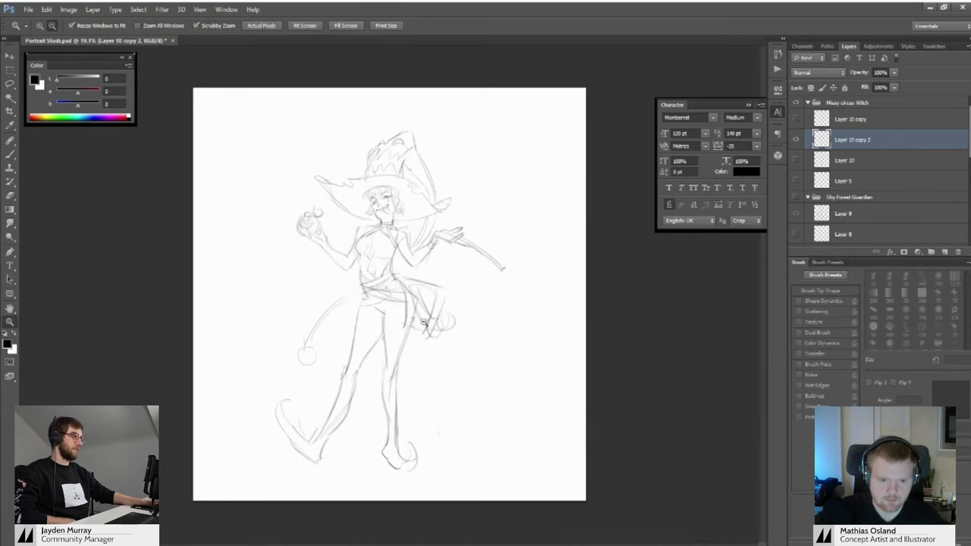
mouse_move(430, 309)
left_mouse_down()
mouse_move(458, 292)
mouse_move(417, 304)
left_mouse_up()
key("v")
key("ctrl+t")
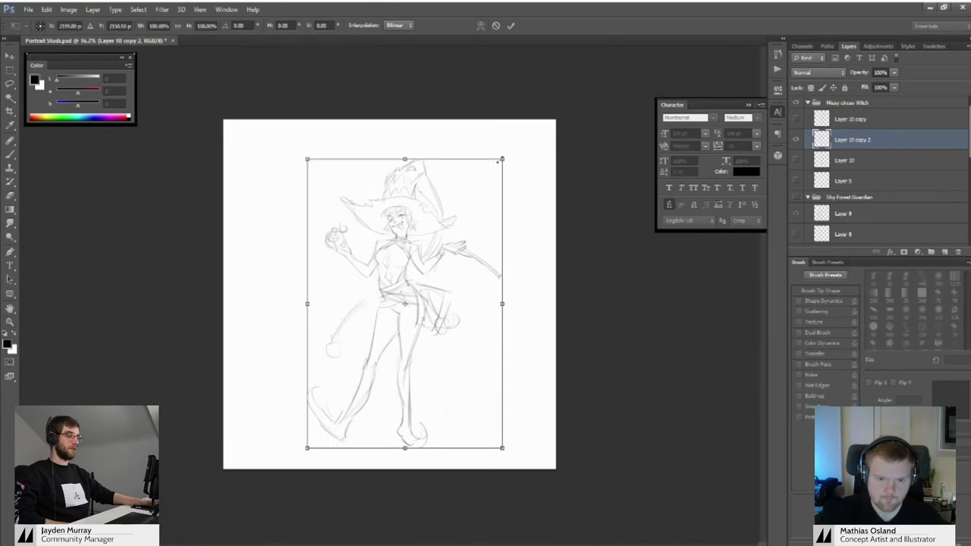
left_click_drag(502, 158, 523, 129)
key("Return")
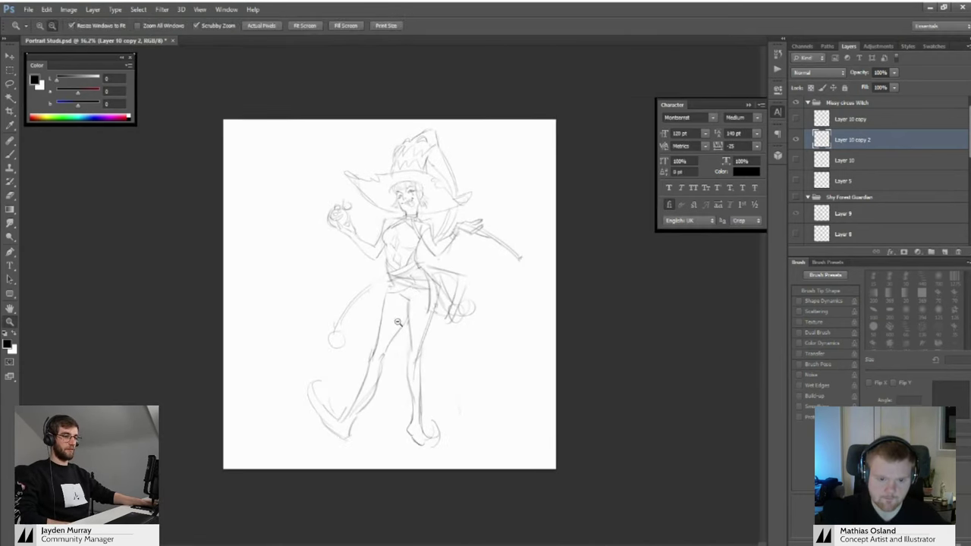
Erase and redraw the contours of both legs, giving the thighs, knees and calves cleaner curves
scroll(414, 334, "up", 1)
key("b")
key("b")
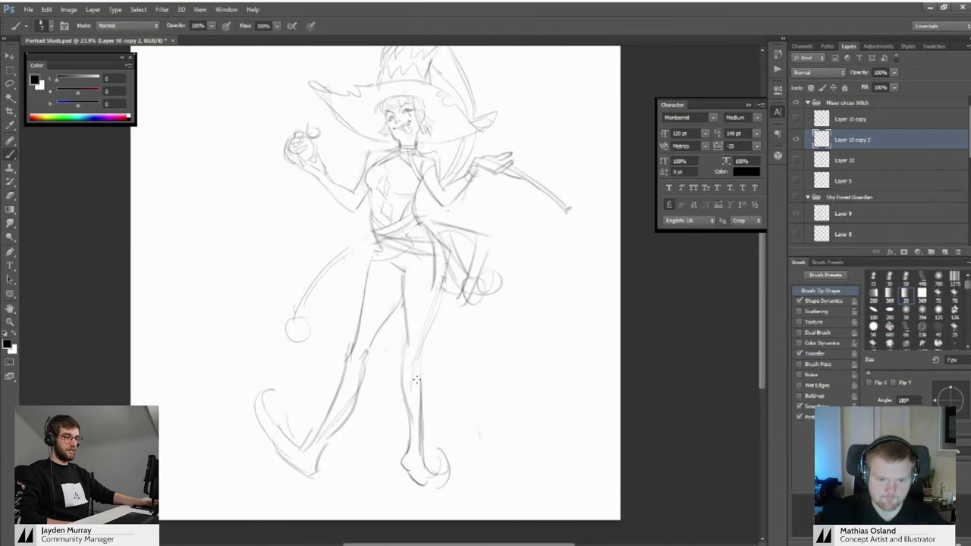
key("e")
key("b")
mouse_move(370, 278)
left_mouse_down()
mouse_move(342, 367)
mouse_move(359, 386)
left_mouse_up()
key("e")
key("b")
key("e")
key("b")
key("e")
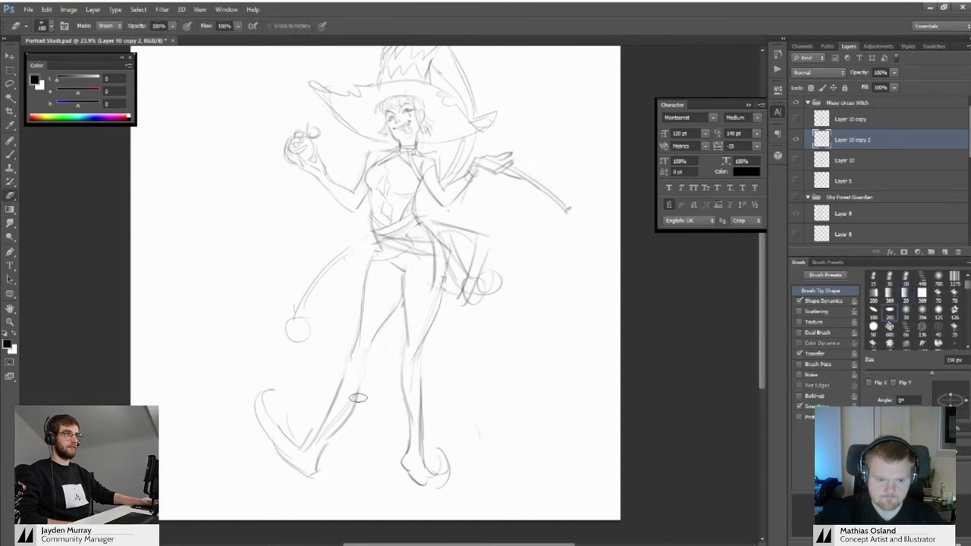
key("b")
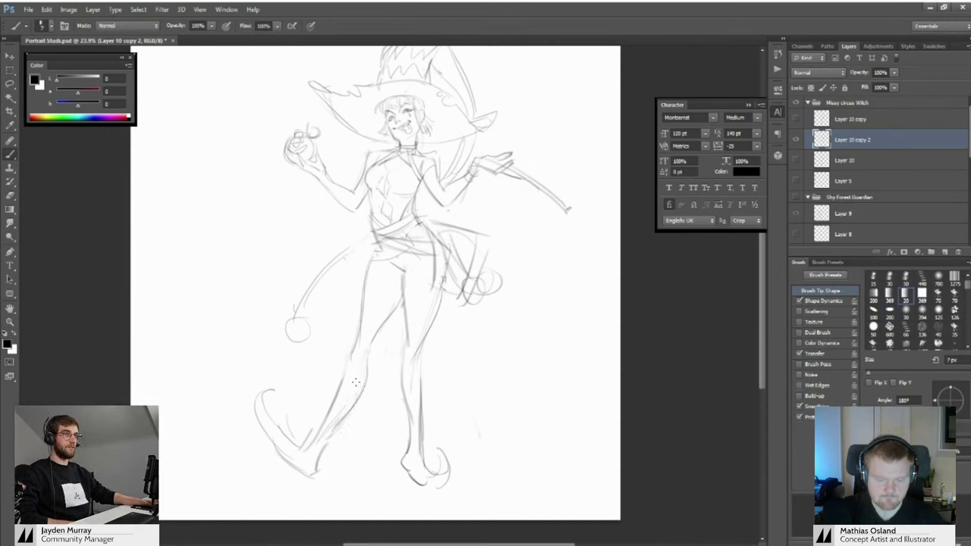
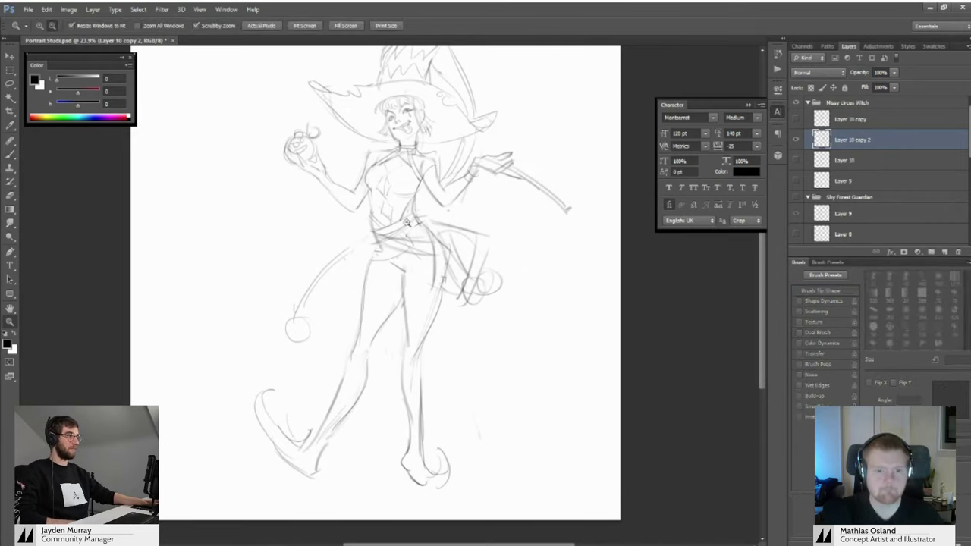
Try to sketch a flared cuff hanging from the forearm of the raised hand, using a larger brush
scroll(372, 212, "up", 2)
scroll(374, 273, "up", 1)
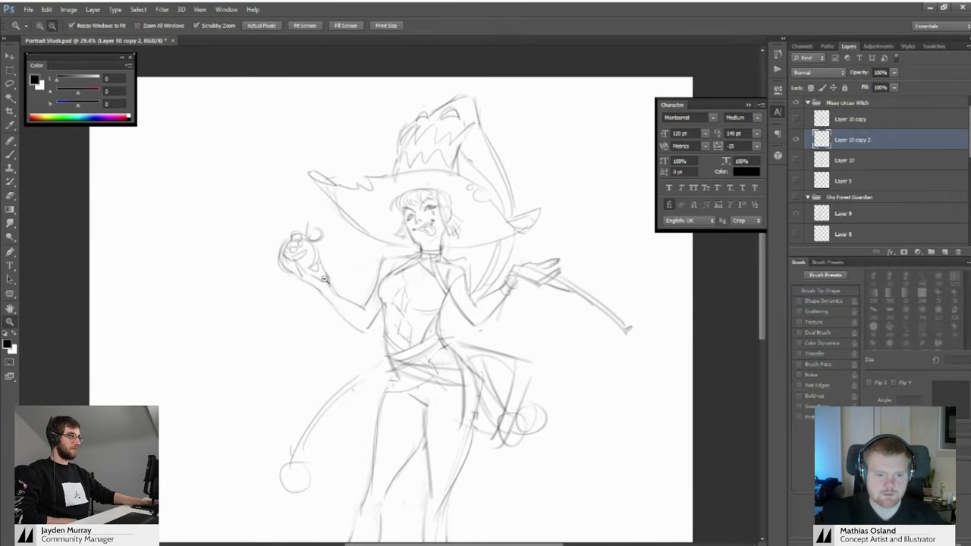
key("ctrl+z")
key("bracketright")
key("bracketright")
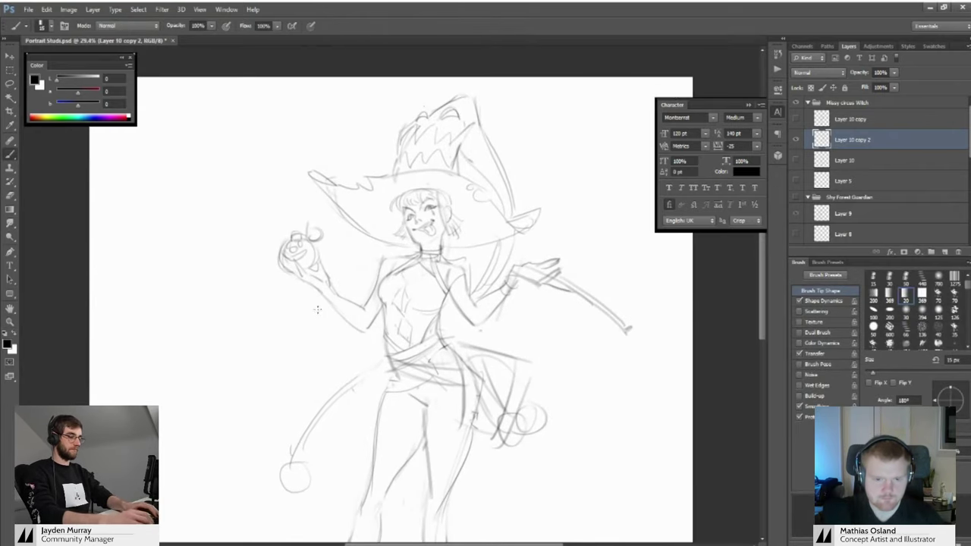
left_click_drag(315, 297, 322, 330)
mouse_move(315, 331)
left_mouse_down()
mouse_move(341, 326)
mouse_move(345, 295)
left_mouse_up()
left_click_drag(341, 300, 305, 283)
left_click_drag(318, 339, 344, 288)
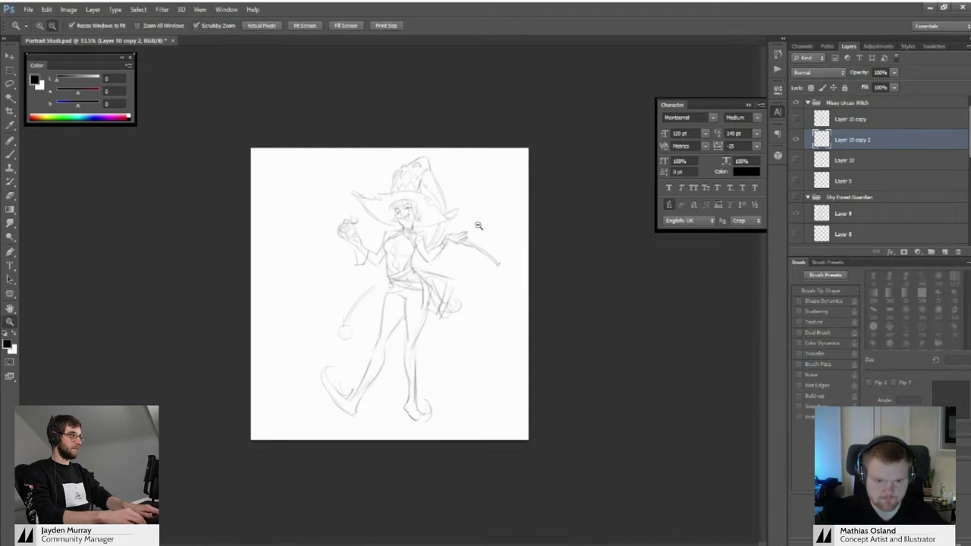
Try a matching flared cuff on the opposite wrist and undo the cuffs on both arms
left_click_drag(479, 226, 519, 227)
left_click_drag(444, 251, 449, 288)
mouse_move(446, 282)
left_mouse_down()
mouse_move(364, 332)
mouse_move(423, 287)
left_mouse_up()
key("b")
left_click_drag(328, 455, 326, 419)
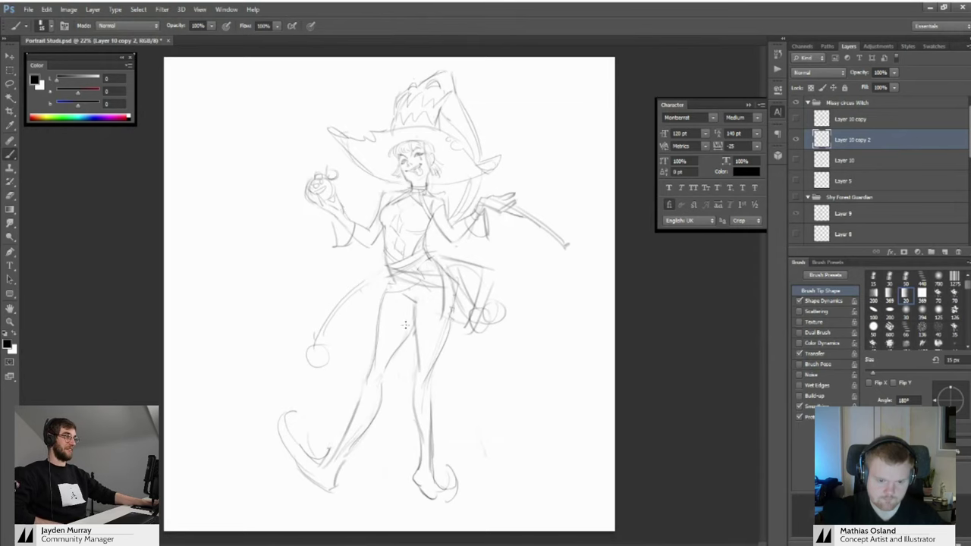
key("ctrl+alt+z")
key("ctrl+alt+z")
key("ctrl+alt+z")
Sketch a rounded drooping shape beneath the forearm of the hand holding the grinning face ball
key("z")
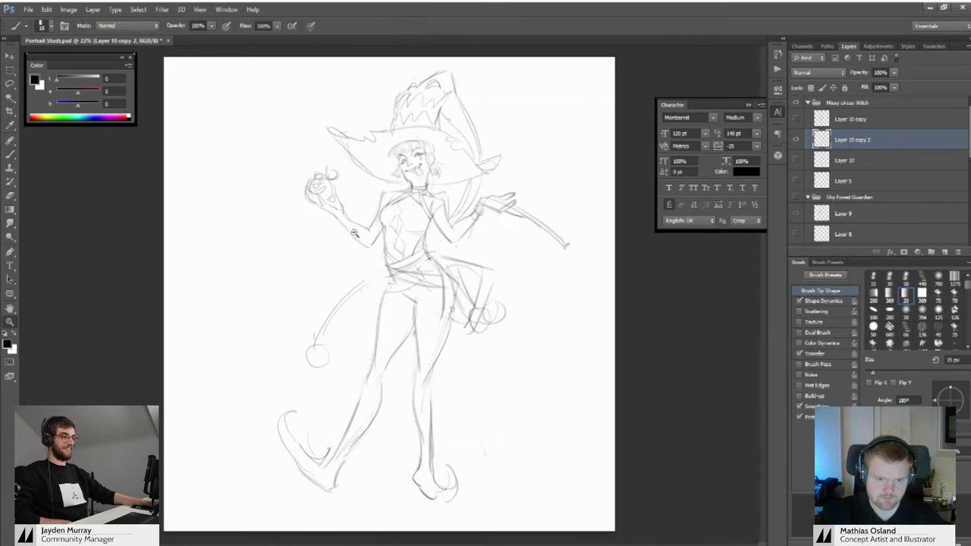
left_click_drag(321, 162, 379, 271)
key("b")
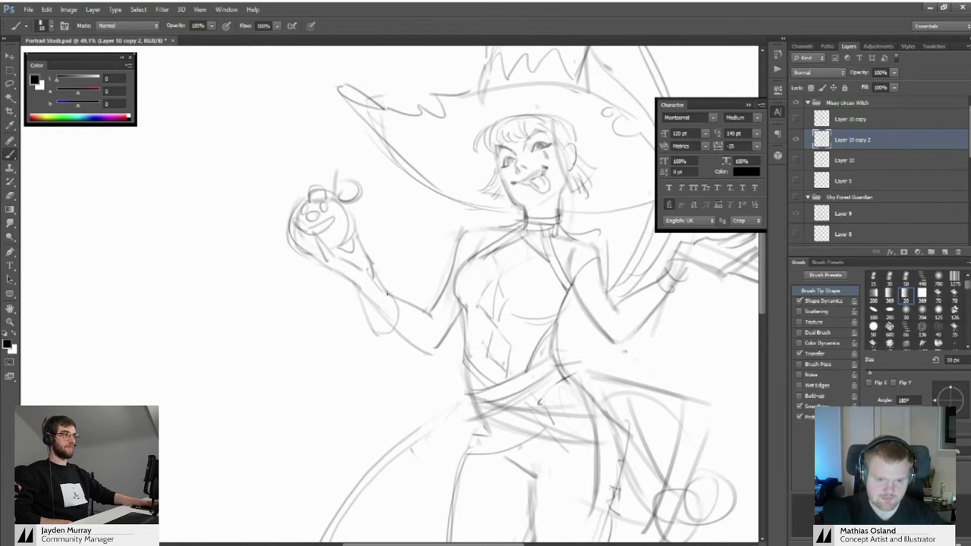
mouse_move(339, 295)
left_mouse_down()
mouse_move(377, 316)
mouse_move(360, 286)
mouse_move(345, 284)
left_mouse_up()
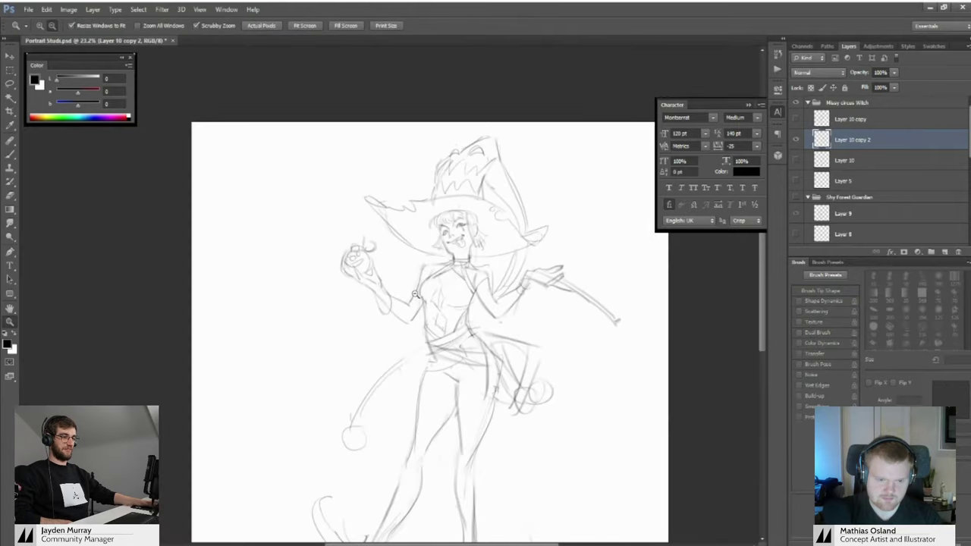
left_click_drag(458, 286, 408, 282)
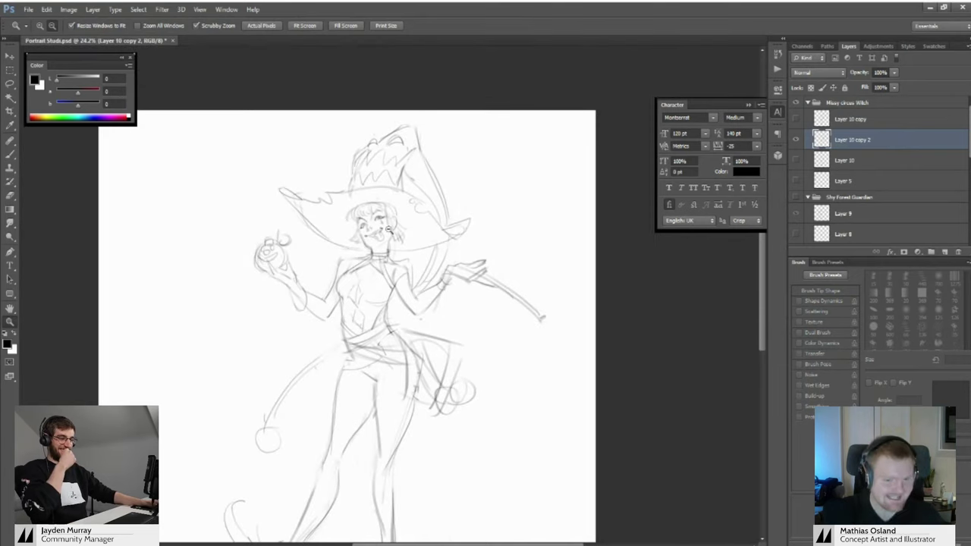
Erase and redraw the witch's eyebrow lines to sharpen her mischievous expression
mouse_move(388, 229)
left_mouse_down()
mouse_move(383, 264)
mouse_move(443, 267)
left_mouse_up()
key("b")
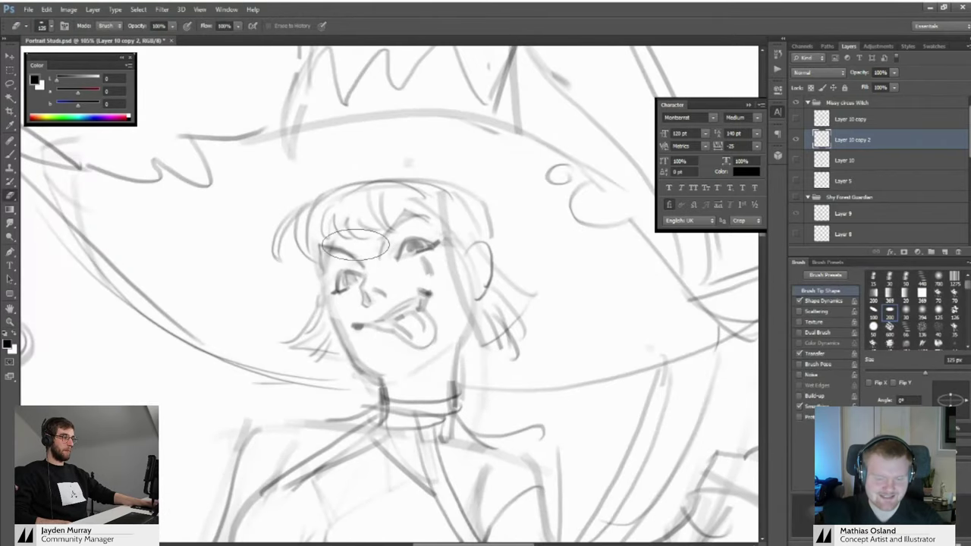
key("b")
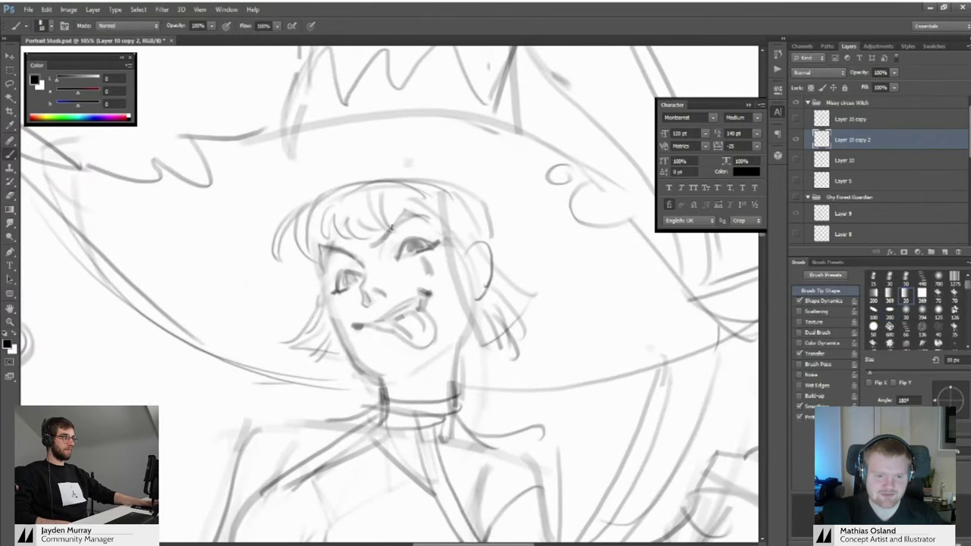
mouse_move(382, 233)
left_mouse_down()
mouse_move(346, 231)
mouse_move(382, 227)
left_mouse_up()
key("z")
left_click(369, 272, "alt")
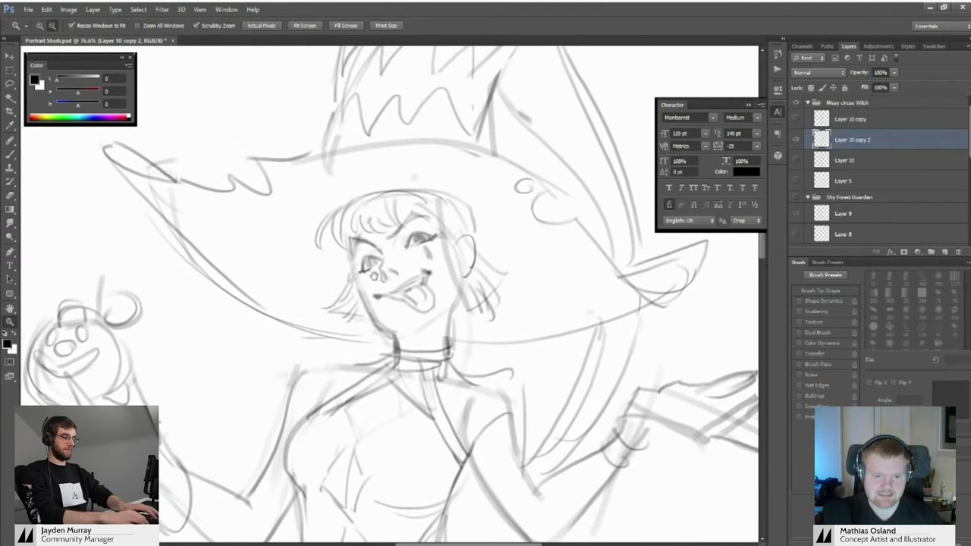
Clean up the hat brim and redraw its curved upper edge across the base of the crown
left_click(365, 263, "alt")
mouse_move(365, 262)
left_mouse_down()
mouse_move(381, 276)
mouse_move(350, 269)
mouse_move(396, 294)
left_mouse_up()
key("b")
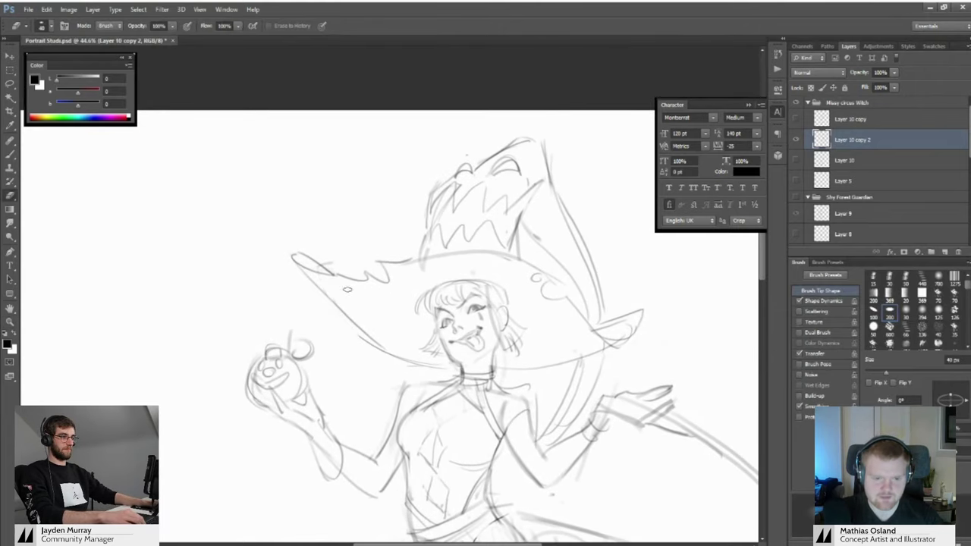
scroll(347, 289, "right", 2)
scroll(337, 293, "right", 3)
key("b")
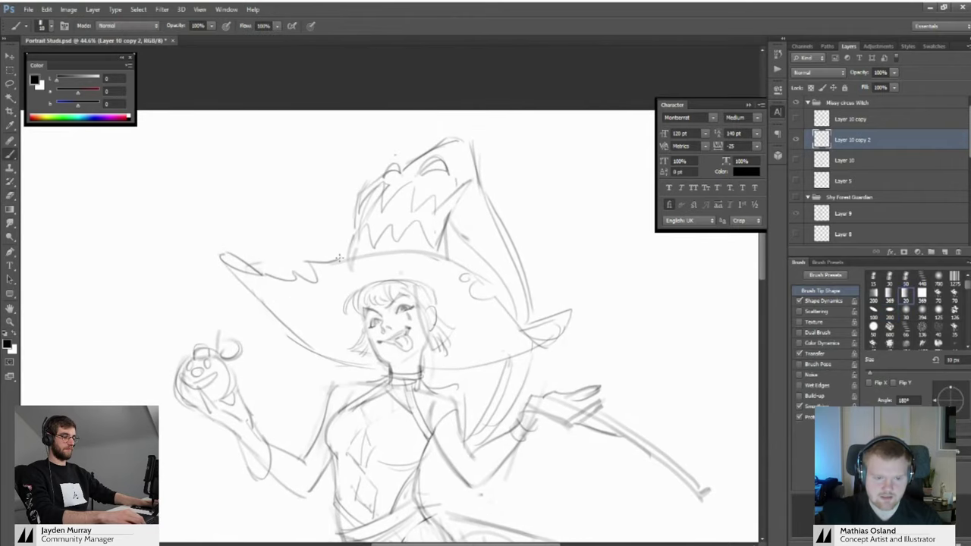
left_click_drag(339, 258, 461, 258)
key("ctrl+z")
left_click_drag(375, 252, 456, 262)
left_click_drag(433, 231, 359, 212)
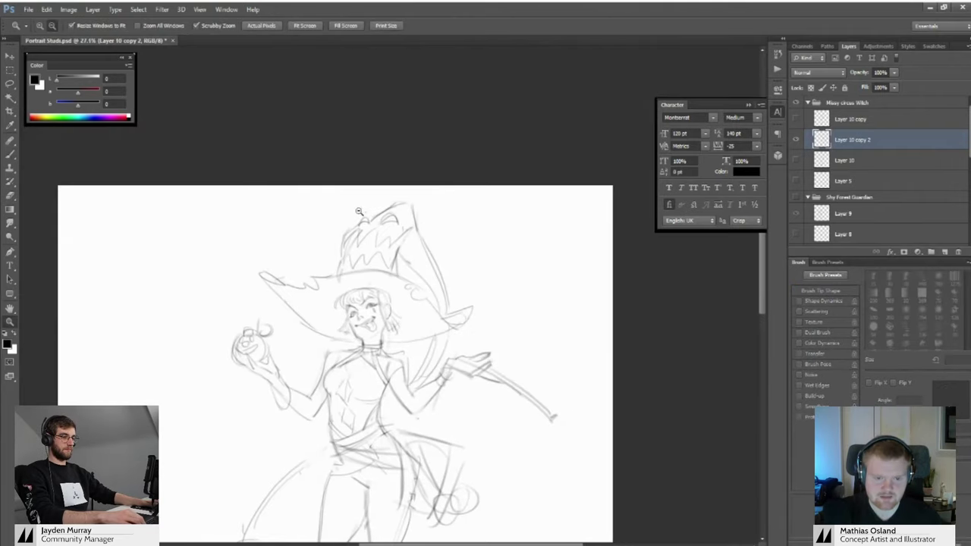
Erase the eyes and jagged teeth pattern from the front of the hat's crown
mouse_move(382, 255)
left_mouse_down()
mouse_move(391, 233)
mouse_move(425, 228)
left_mouse_up()
key("e")
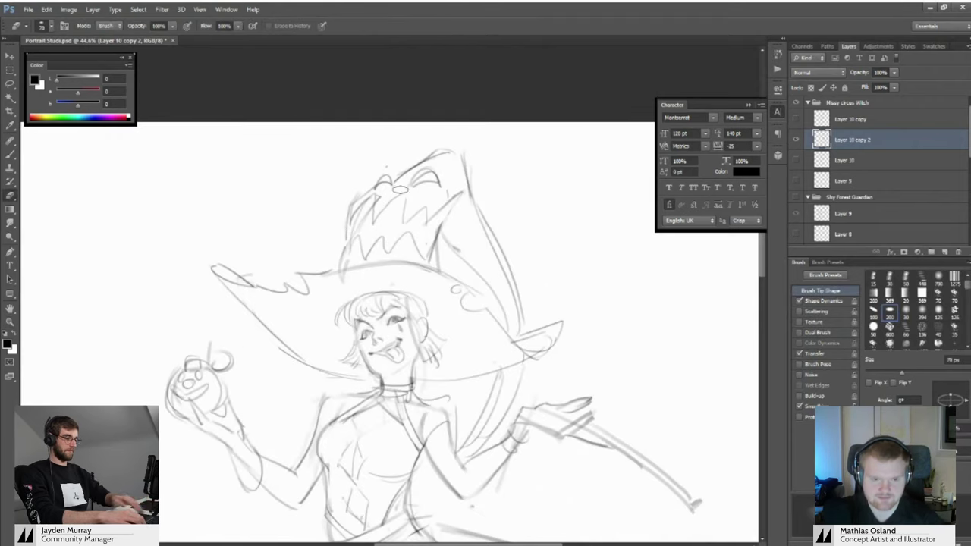
left_click_drag(399, 189, 389, 220)
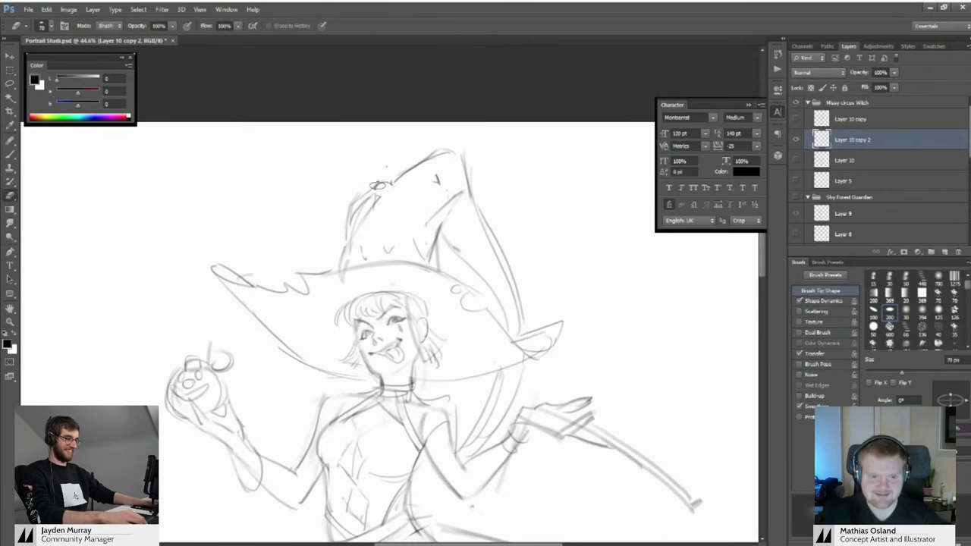
mouse_move(378, 184)
left_mouse_down()
mouse_move(334, 226)
mouse_move(403, 183)
mouse_move(345, 255)
mouse_move(347, 242)
mouse_move(392, 242)
mouse_move(407, 226)
mouse_move(446, 250)
left_mouse_up()
Draw two stacked zigzag bands across the lower part of the hat's crown
key("b")
key("ctrl+z")
mouse_move(370, 206)
left_mouse_down()
mouse_move(354, 227)
mouse_move(397, 216)
left_mouse_up()
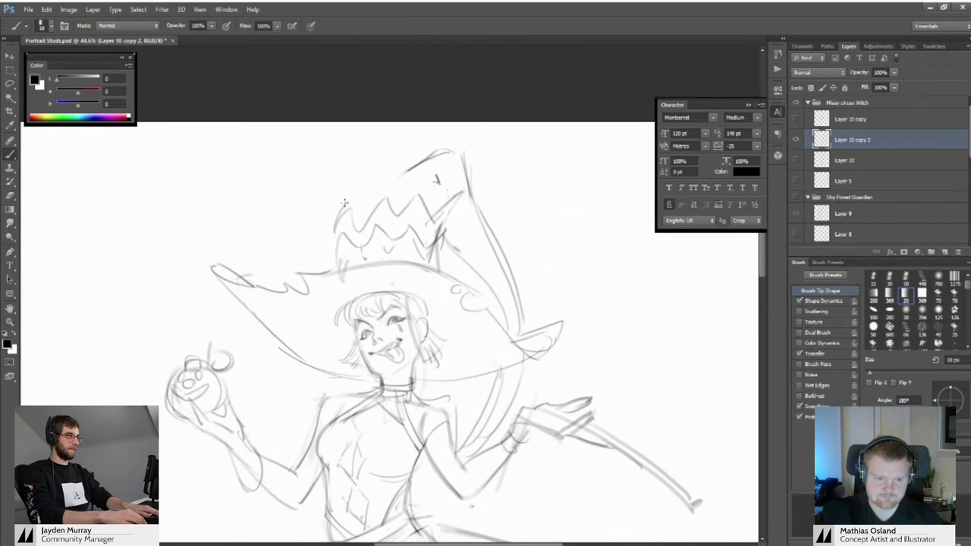
Redraw the outline of the hat's crown with a smooth, rounded top above the zigzag bands
mouse_move(343, 205)
left_mouse_down()
mouse_move(394, 161)
mouse_move(423, 158)
mouse_move(441, 179)
mouse_move(422, 160)
mouse_move(410, 163)
mouse_move(460, 151)
left_mouse_up()
key("e")
key("b")
mouse_move(424, 156)
left_mouse_down()
mouse_move(365, 157)
mouse_move(415, 192)
mouse_move(374, 184)
mouse_move(376, 195)
mouse_move(453, 177)
left_mouse_up()
key("b")
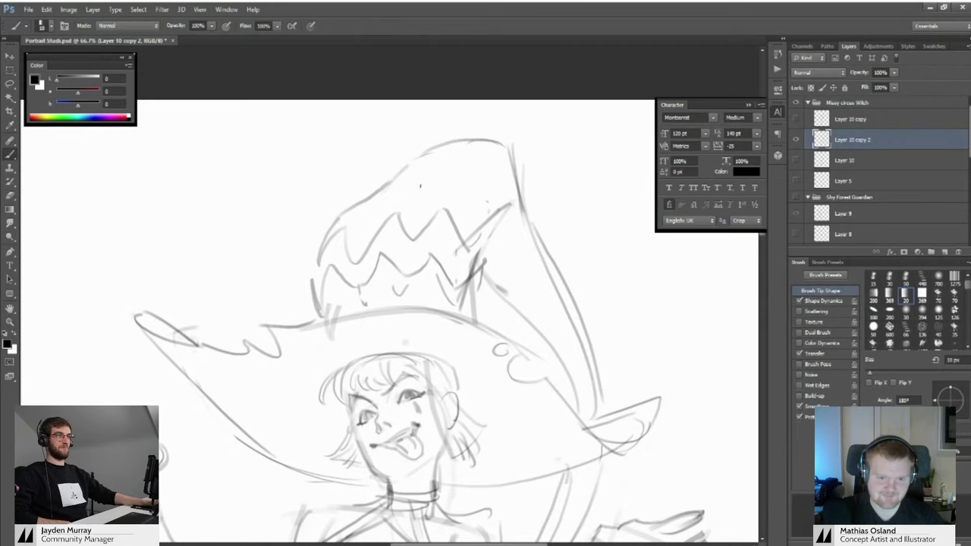
left_click_drag(377, 179, 392, 204)
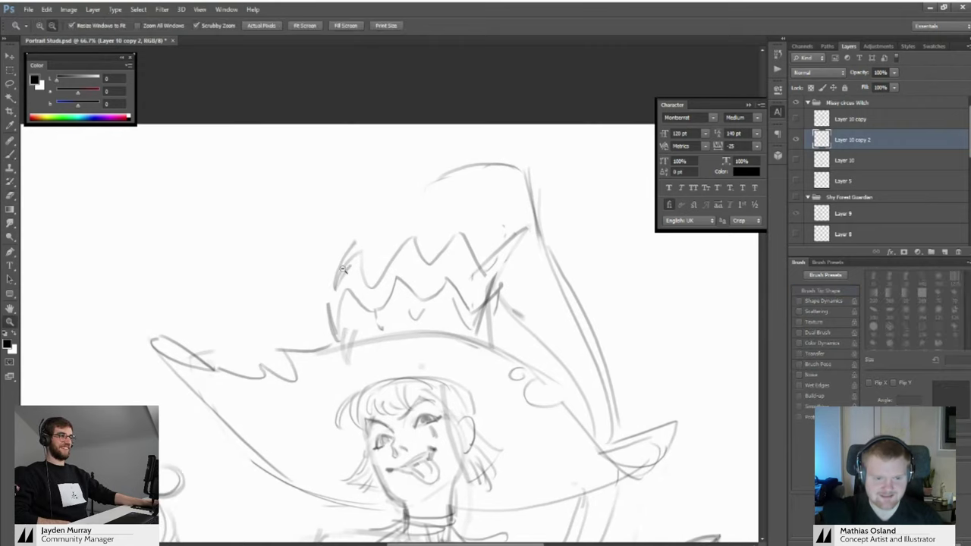
Refine the points of the hat's zigzag bands and erase the stray marks below them
scroll(349, 266, "down", 2)
scroll(345, 281, "up", 4)
scroll(343, 301, "down", 2)
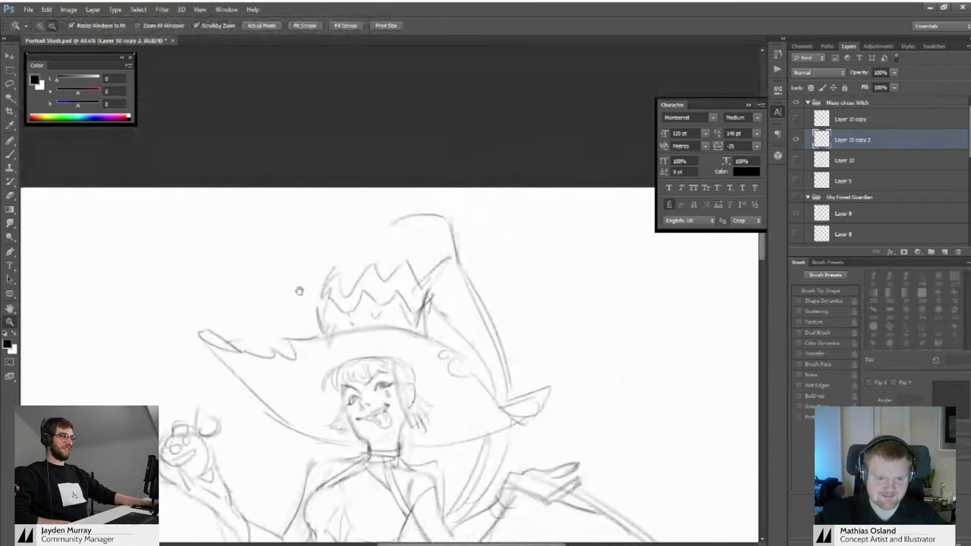
scroll(345, 307, "up", 3)
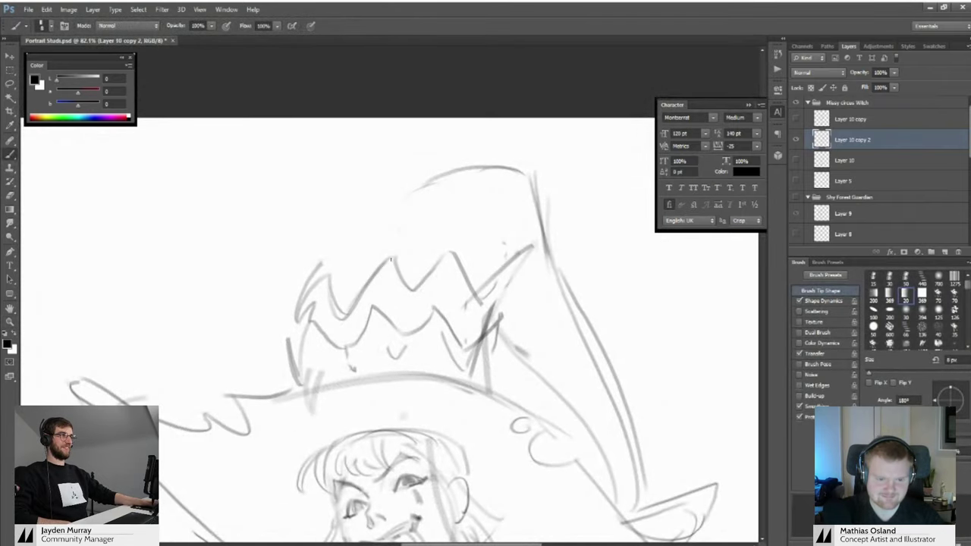
key("e")
mouse_move(391, 259)
left_mouse_down()
mouse_move(373, 276)
mouse_move(393, 287)
mouse_move(416, 275)
left_mouse_up()
key("b")
left_click_drag(388, 365, 377, 321)
key("e")
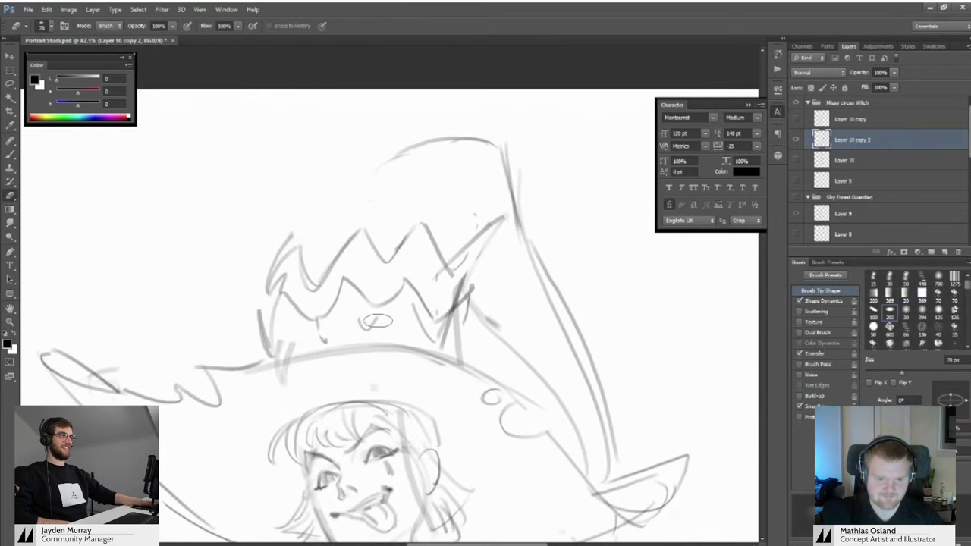
key("b")
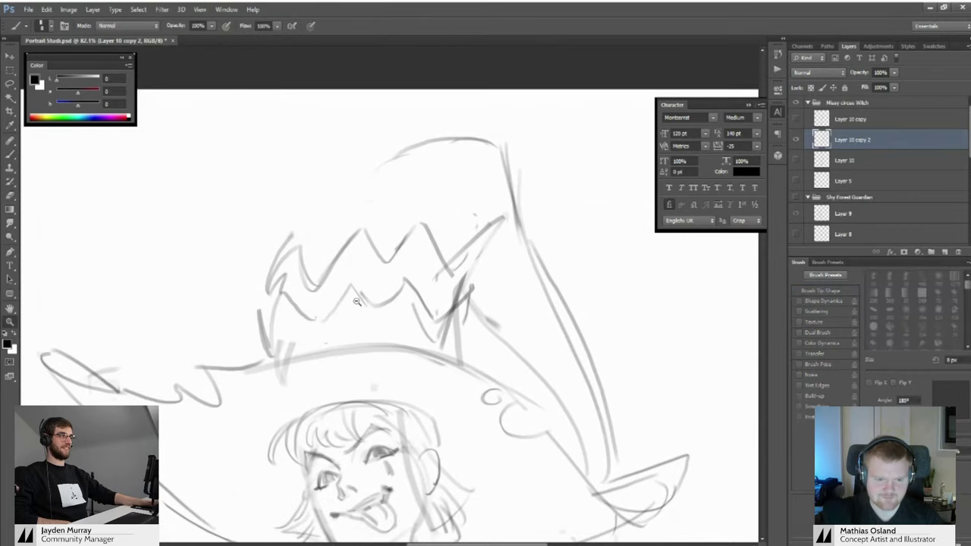
key("z")
scroll(356, 301, "down", 5)
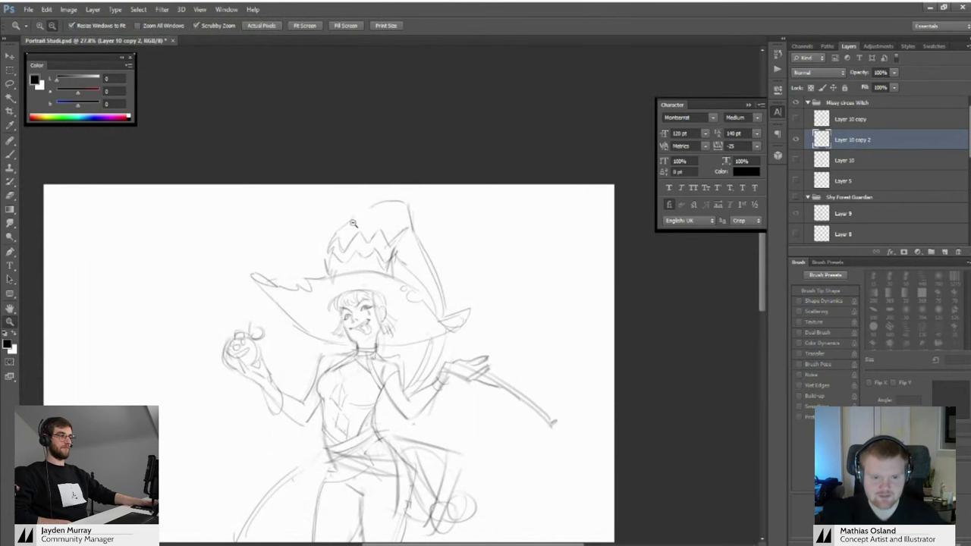
scroll(352, 223, "up", 4)
key("b")
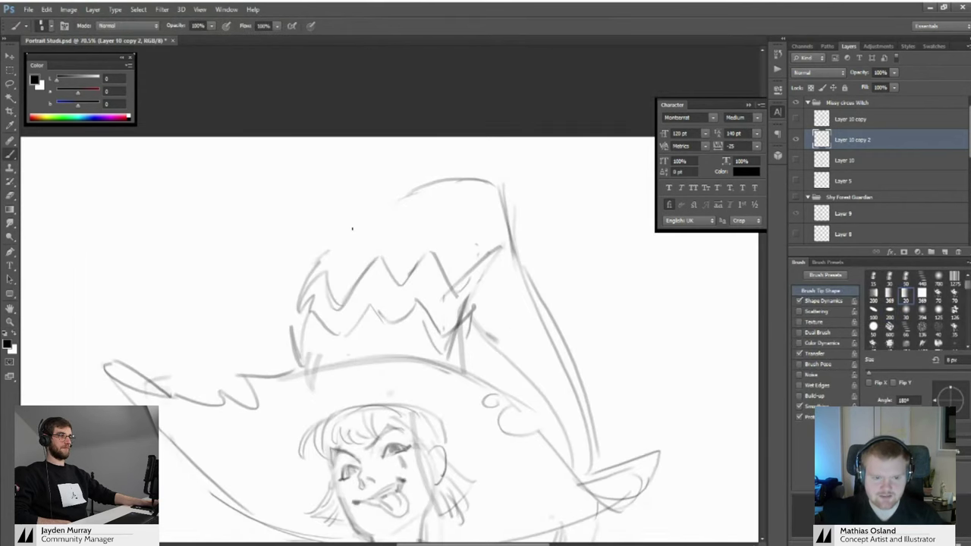
Redraw the curved outer edge of the hat's crown from its top down to the upper zigzag band
key("z")
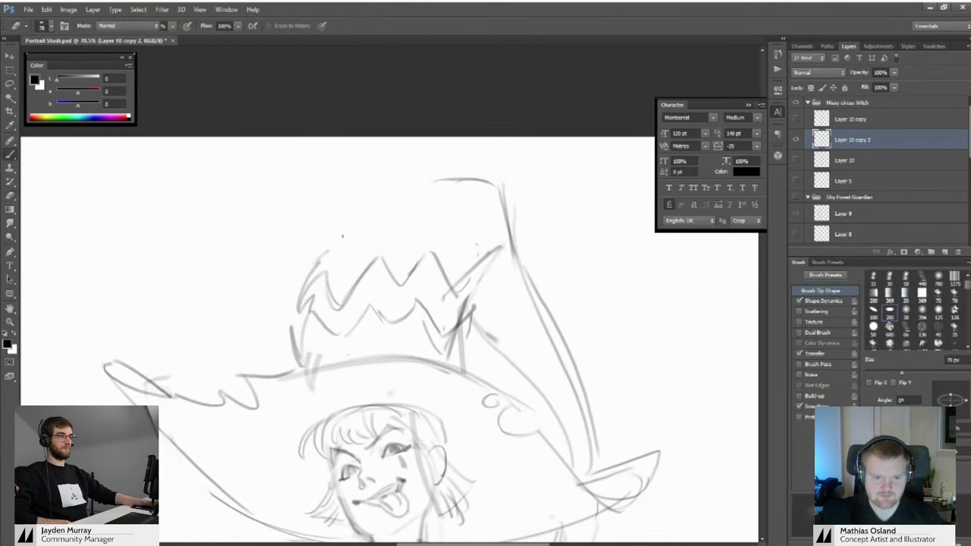
scroll(369, 206, "down", 2)
scroll(357, 203, "down", 3)
scroll(356, 204, "up", 4)
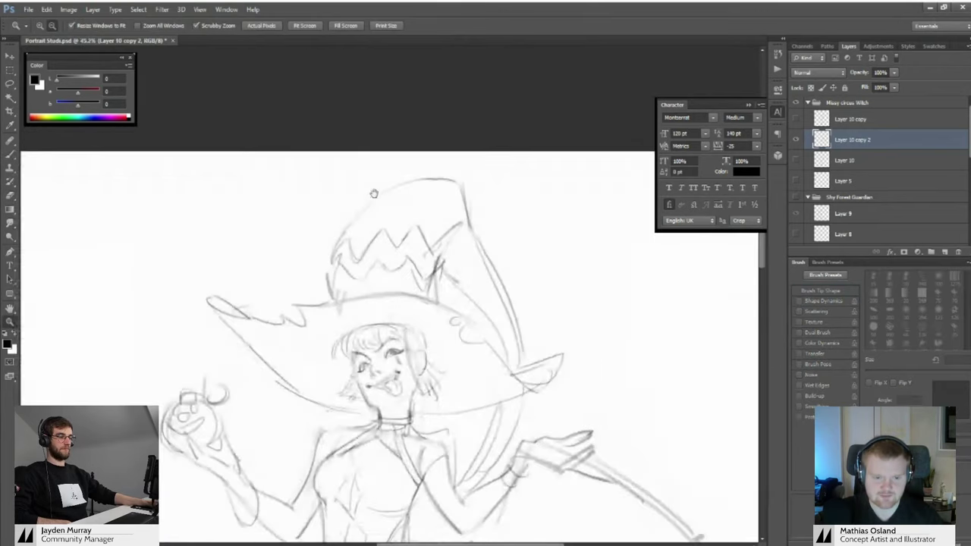
scroll(385, 207, "up", 2)
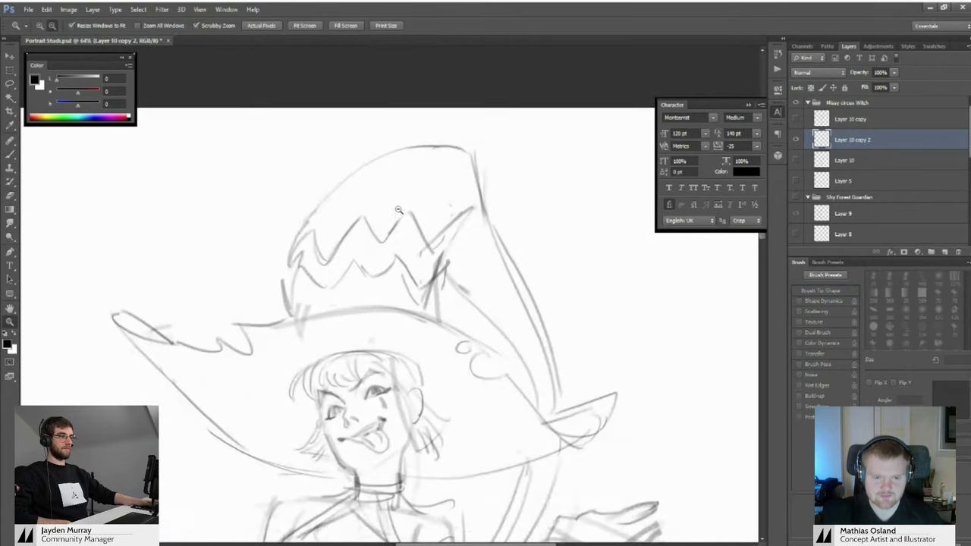
key("b")
key("z")
Erase the overlapping lines around the last point of the hat's lower zigzag band and the crown's edge below it
scroll(420, 233, "down", 2)
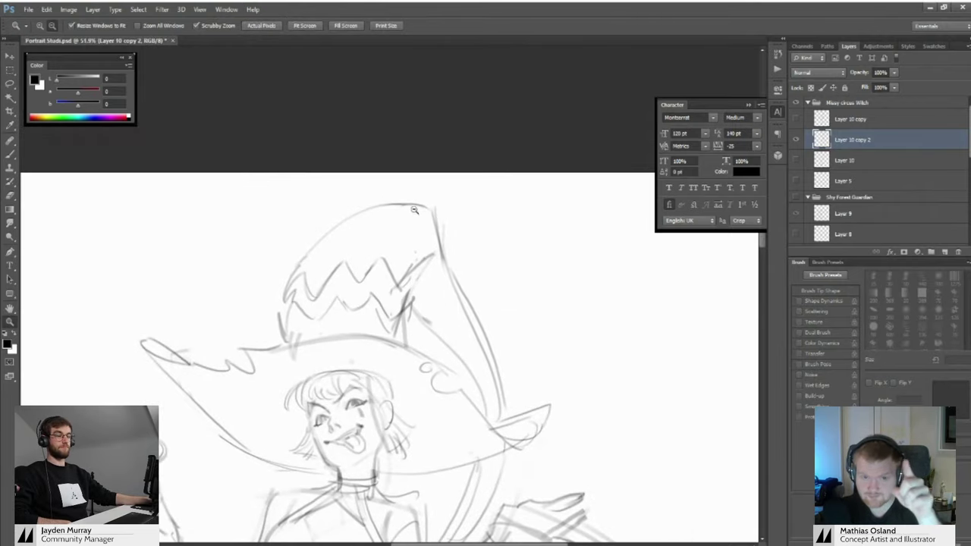
left_click_drag(380, 235, 402, 219)
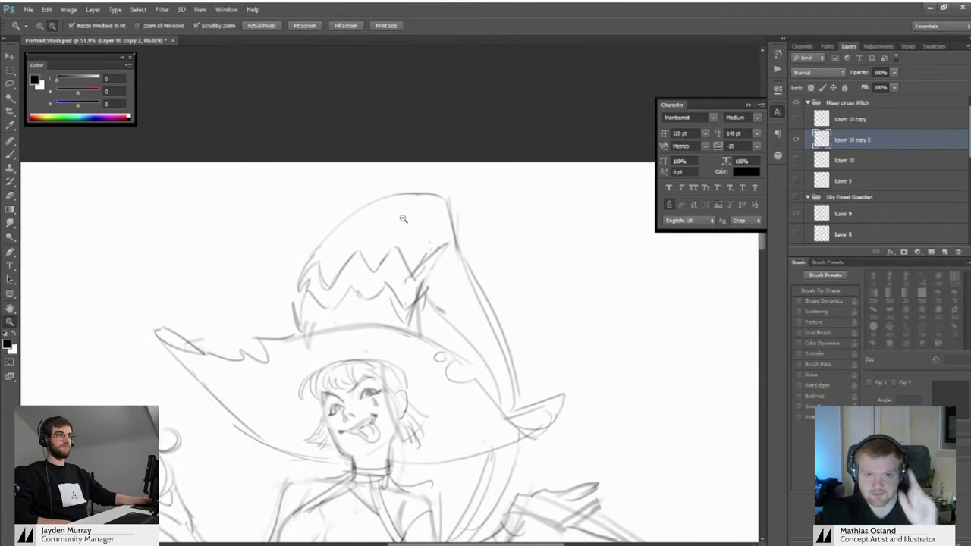
scroll(404, 219, "up", 4)
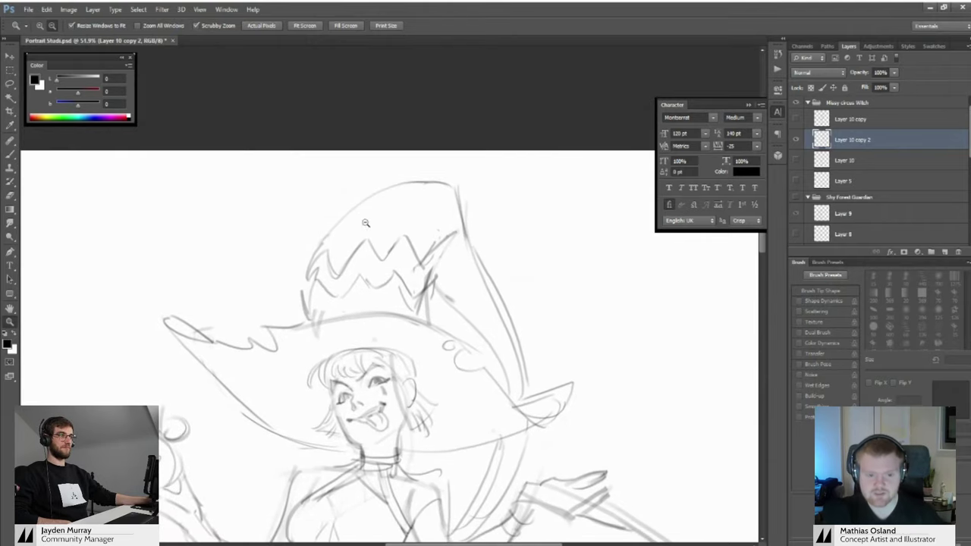
scroll(389, 236, "up", 2)
key("b")
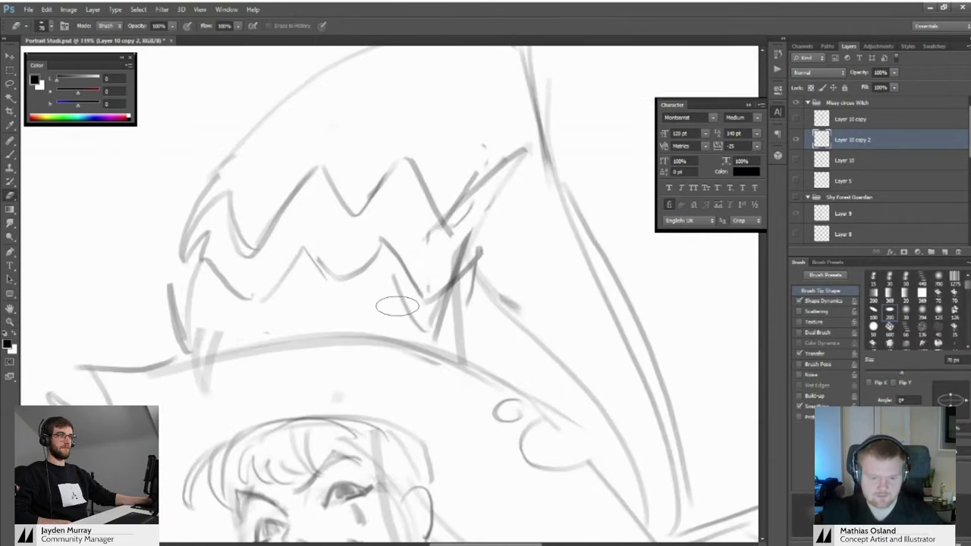
right_click(411, 312)
scroll(387, 285, "down", 5)
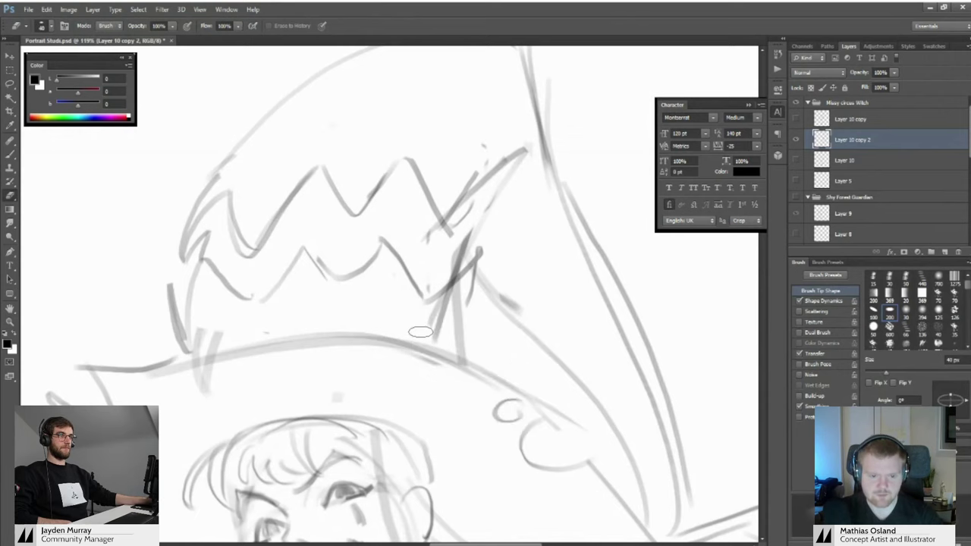
key("z")
scroll(386, 309, "up", 5)
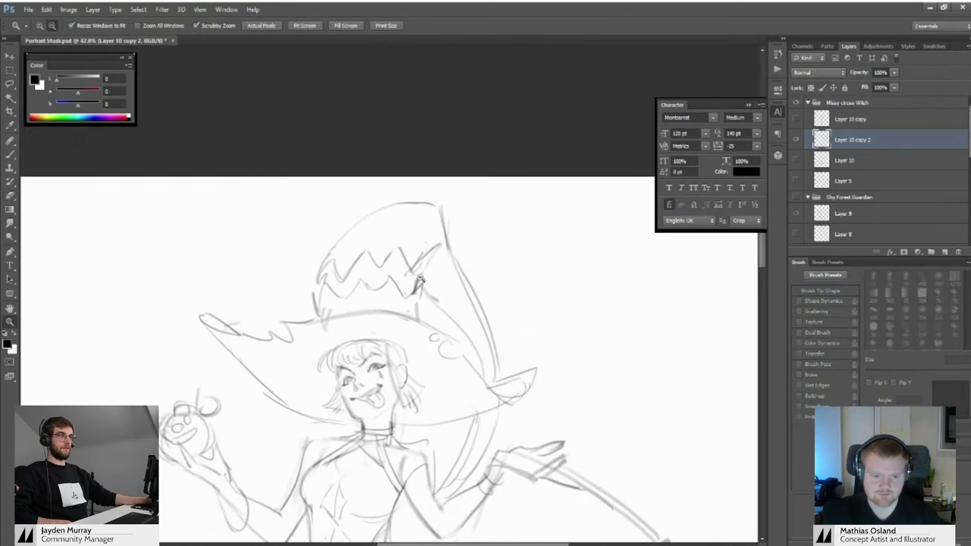
key("b")
key("b")
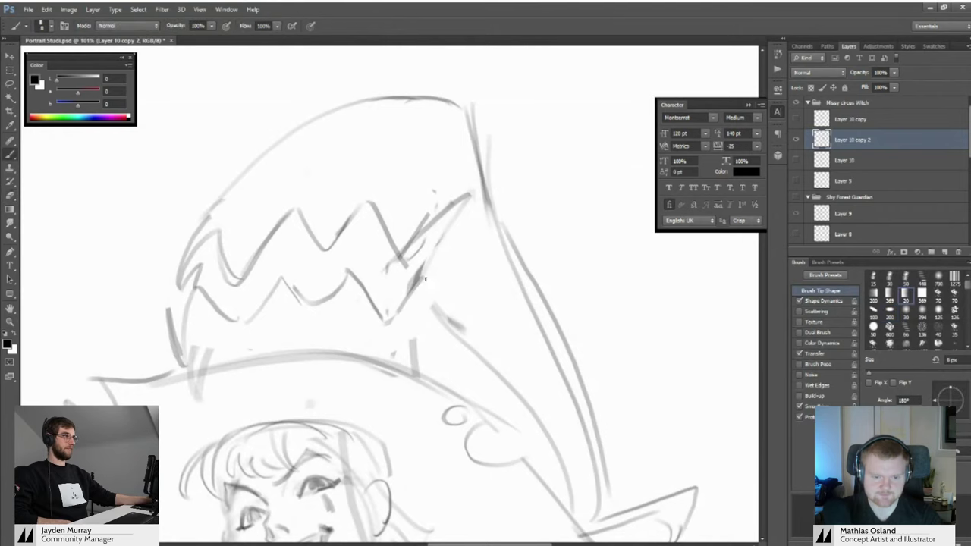
Draw the crown's side edge down to the brim and add arched eyes above the zigzag bands
scroll(413, 269, "down", 3)
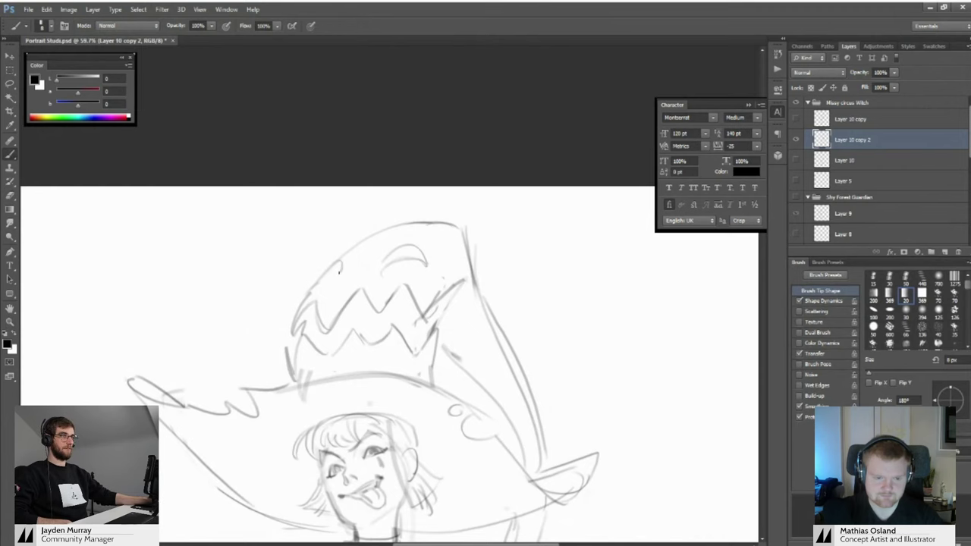
key("z")
mouse_move(322, 284)
left_mouse_down()
mouse_move(263, 285)
mouse_move(297, 303)
left_mouse_up()
left_click_drag(319, 336, 319, 261)
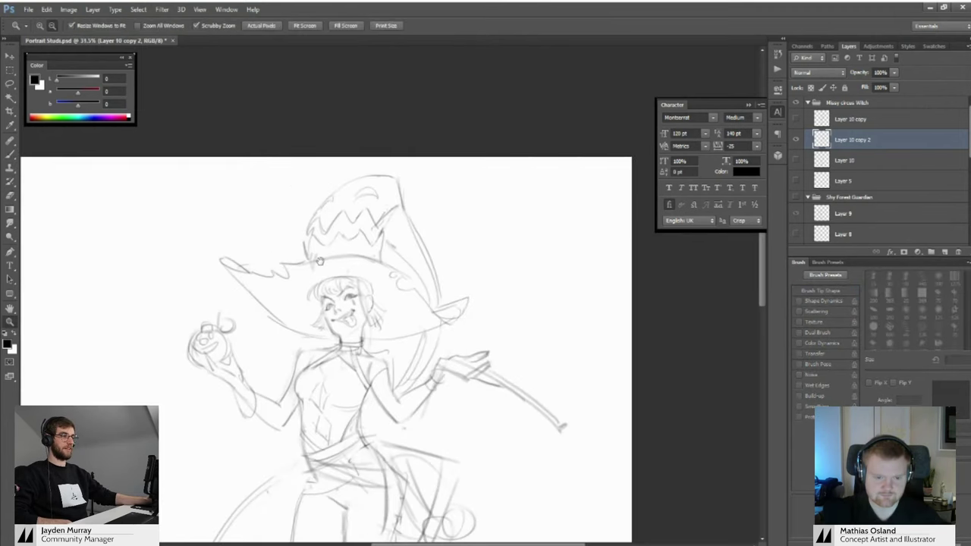
scroll(319, 261, "up", 3)
Erase the hair beside the ear and redraw it as strands that flick outward with curled tips
key("e")
key("b")
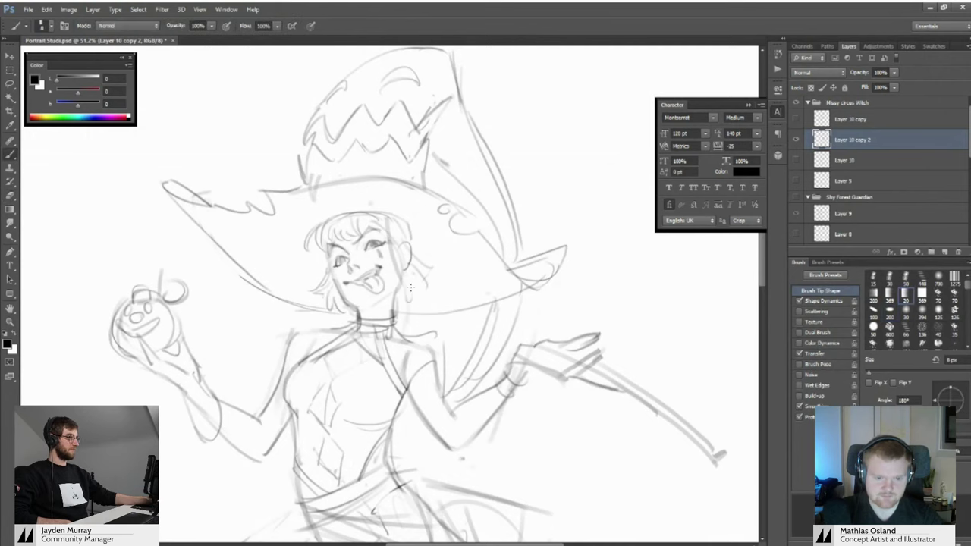
mouse_move(436, 270)
left_mouse_down()
mouse_move(334, 262)
mouse_move(523, 258)
left_mouse_up()
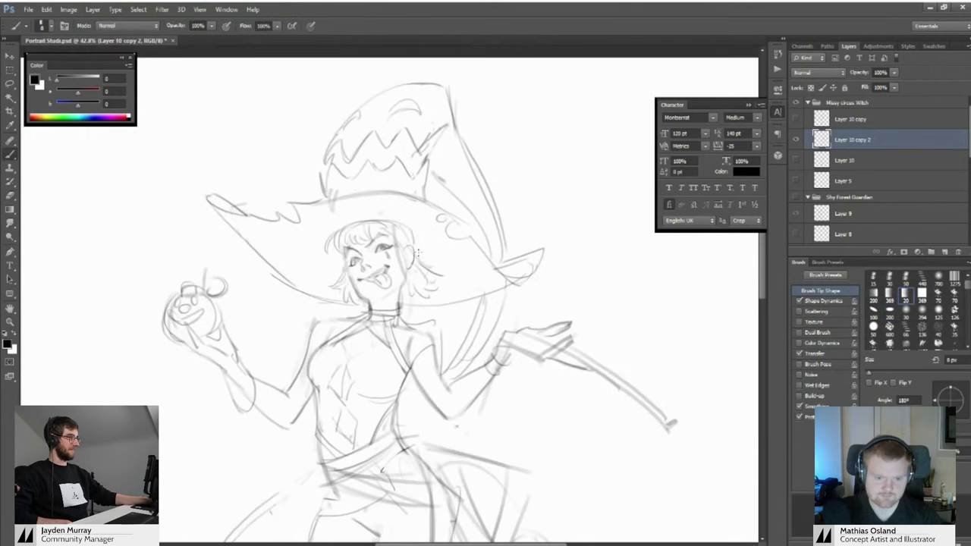
left_click_drag(422, 248, 448, 269)
left_click_drag(452, 254, 349, 241)
scroll(349, 241, "up", 5)
key("b")
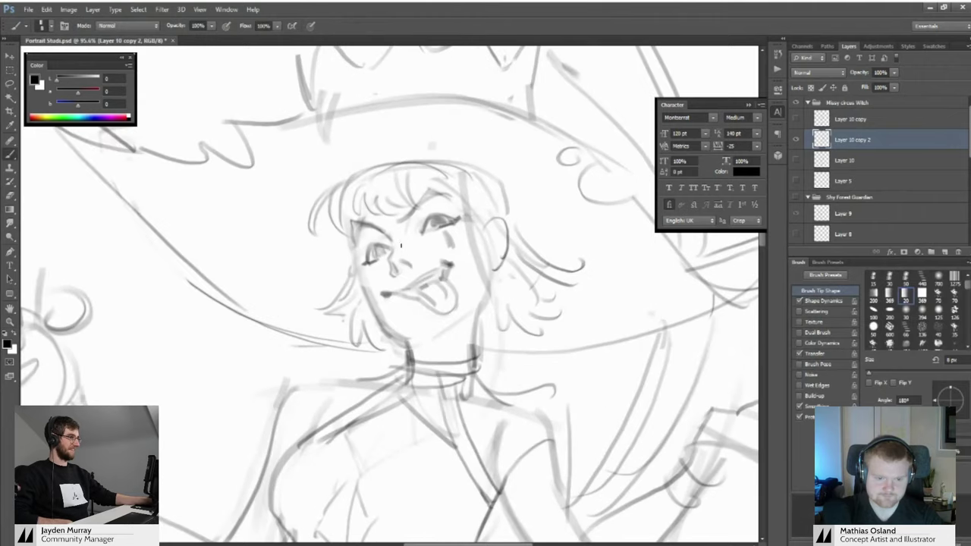
Refine the witch's grinning mouth and tongue with a 5 px brush and clean up its lines with the eraser
key("z")
scroll(416, 264, "down", 5)
scroll(364, 255, "up", 6)
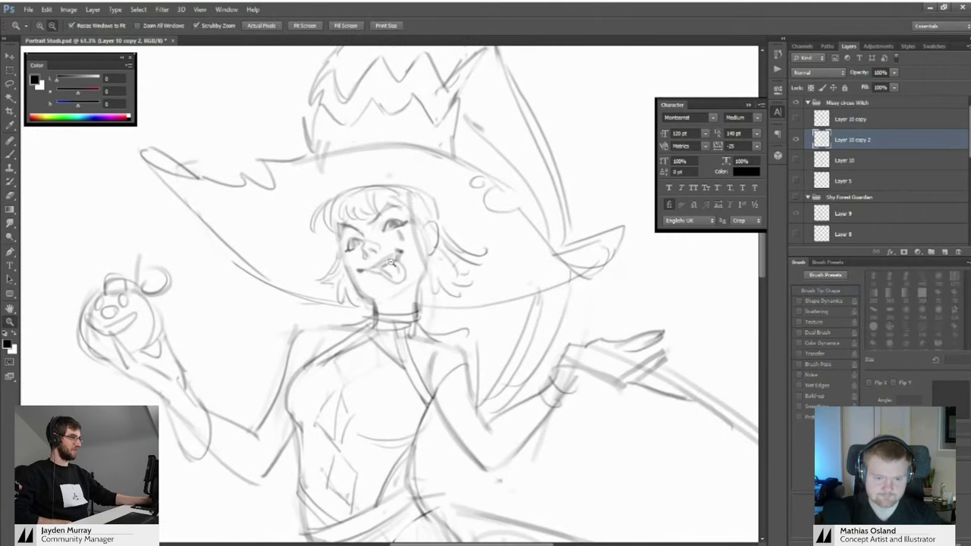
key("b")
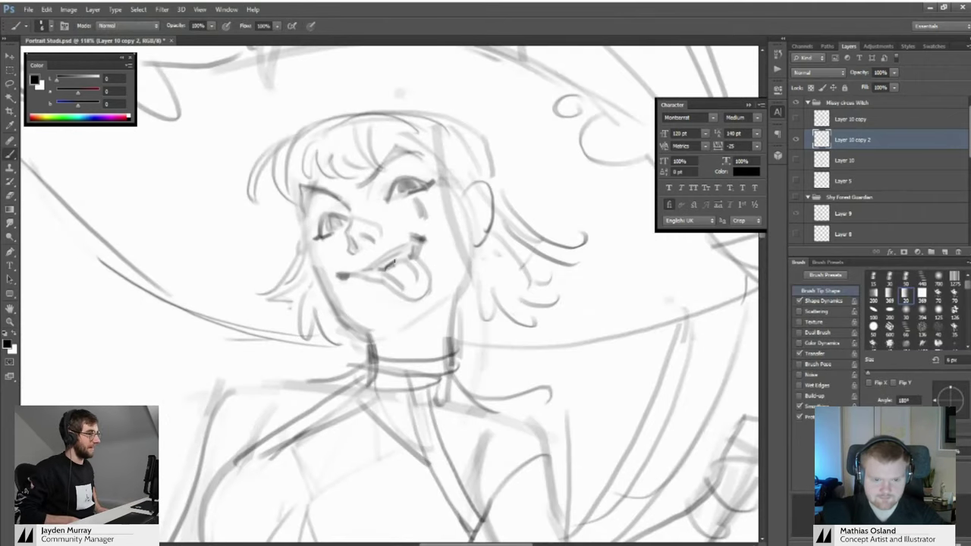
scroll(394, 262, "down", 5)
scroll(390, 265, "up", 5)
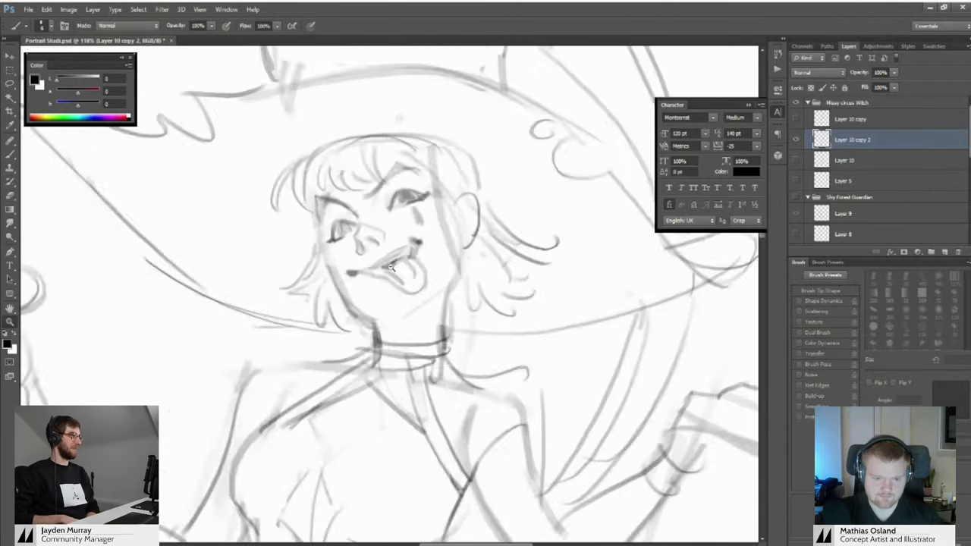
scroll(391, 265, "down", 1)
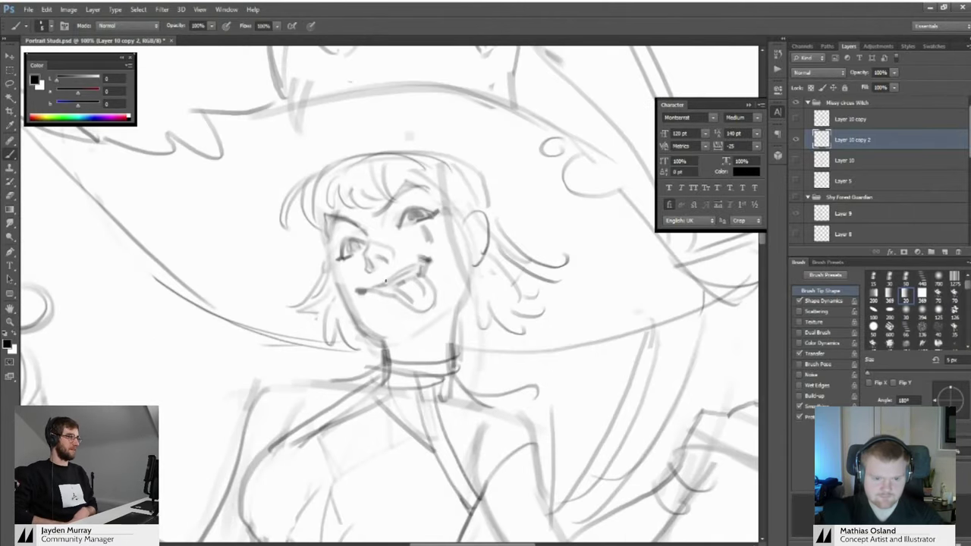
key("z")
key("b")
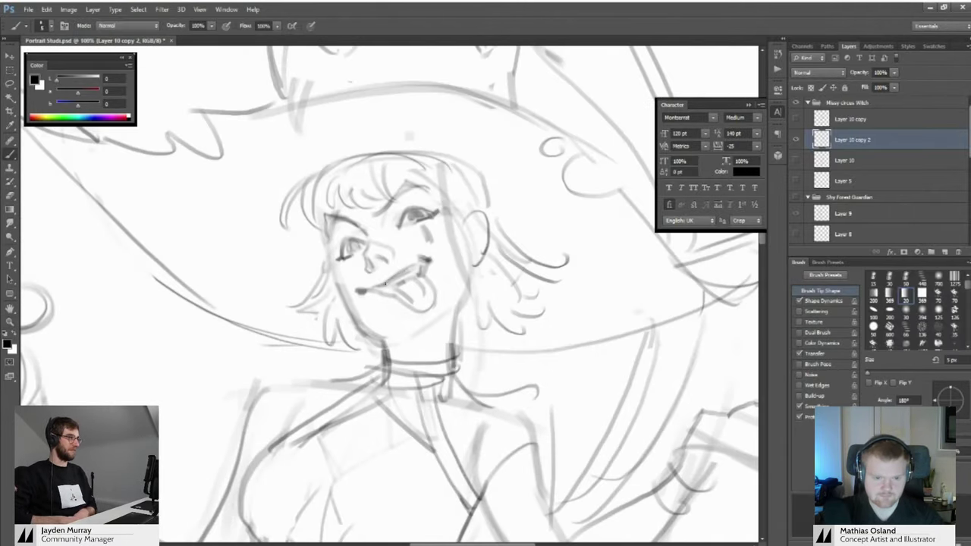
scroll(415, 264, "down", 5)
scroll(393, 274, "up", 5)
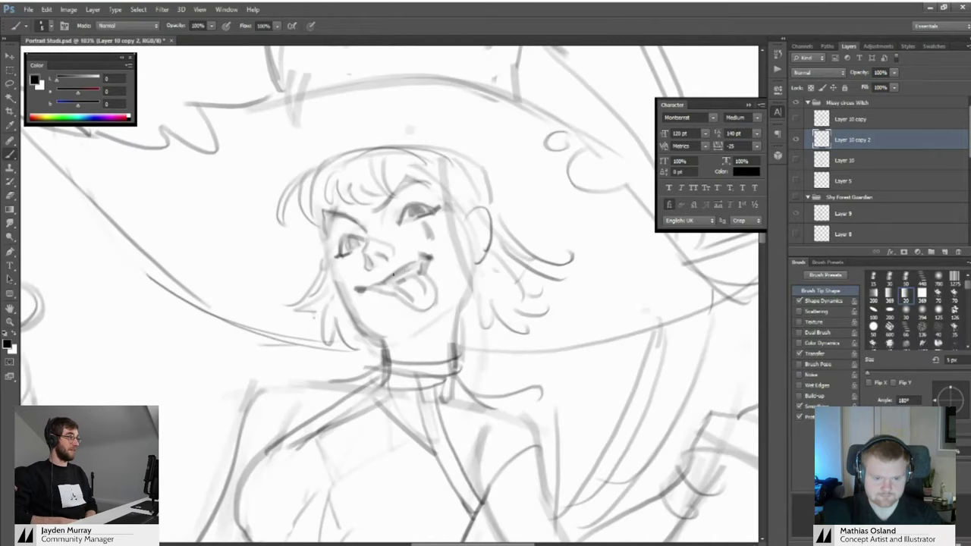
key("e")
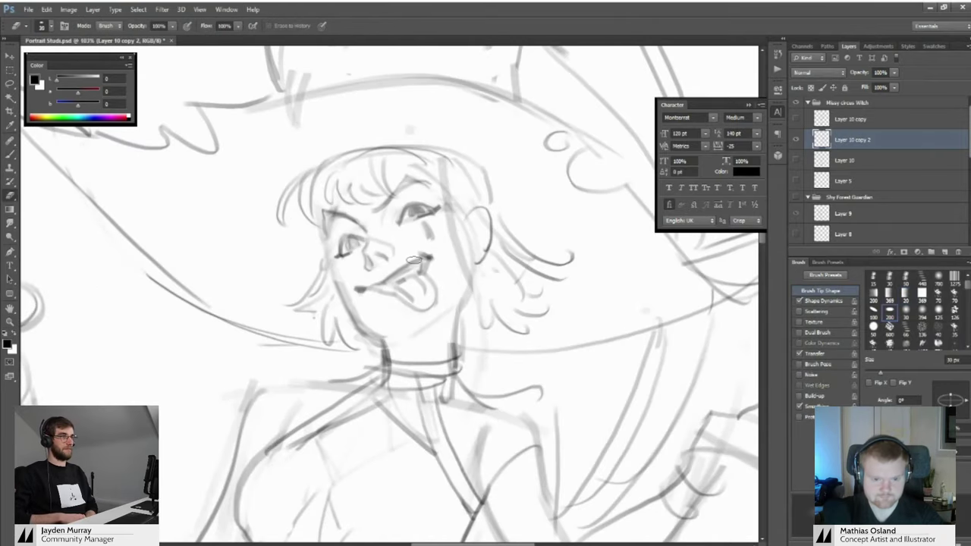
key("z")
mouse_move(382, 277)
left_mouse_down()
mouse_move(327, 275)
mouse_move(364, 279)
left_mouse_up()
scroll(365, 279, "down", 3)
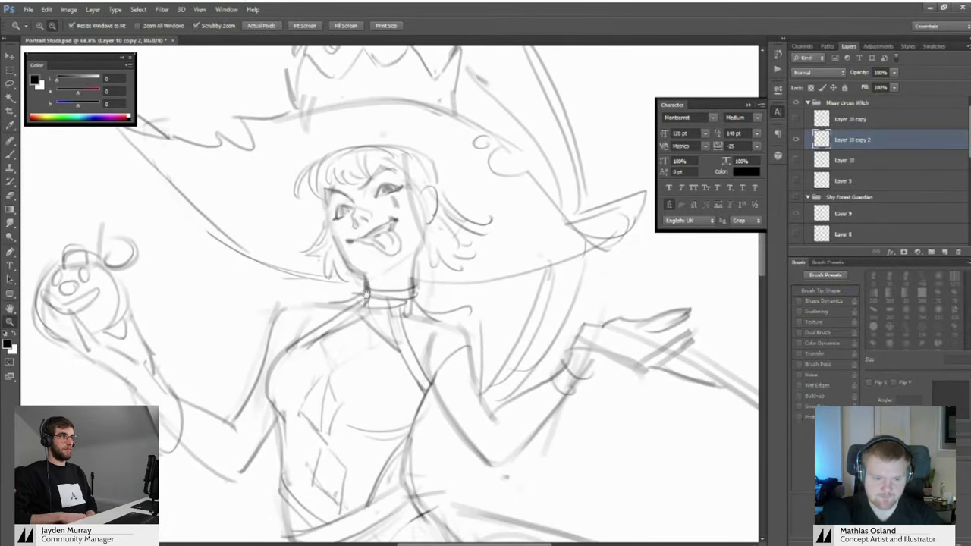
Review the full figure of the witch, comparing the hat, face and pose
key("ctrl+0")
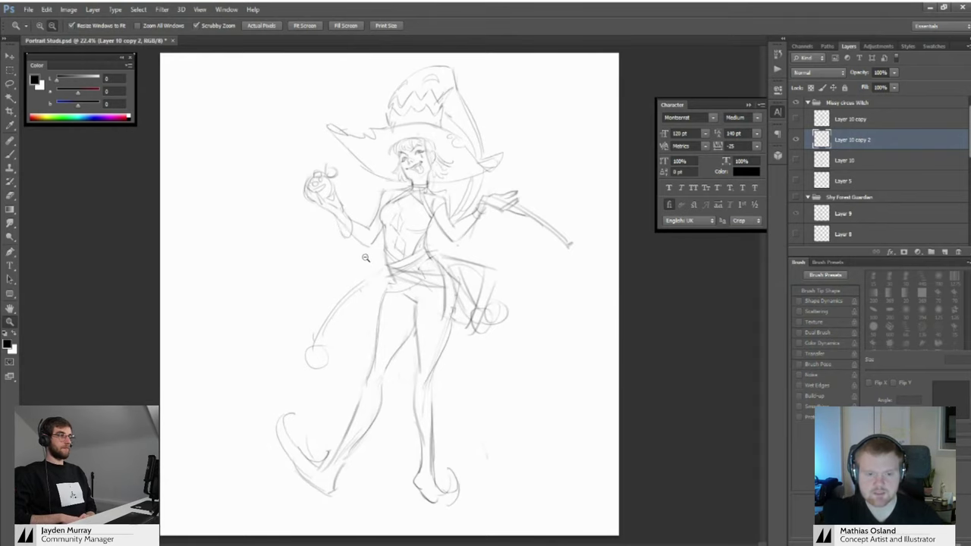
scroll(373, 242, "up", 2)
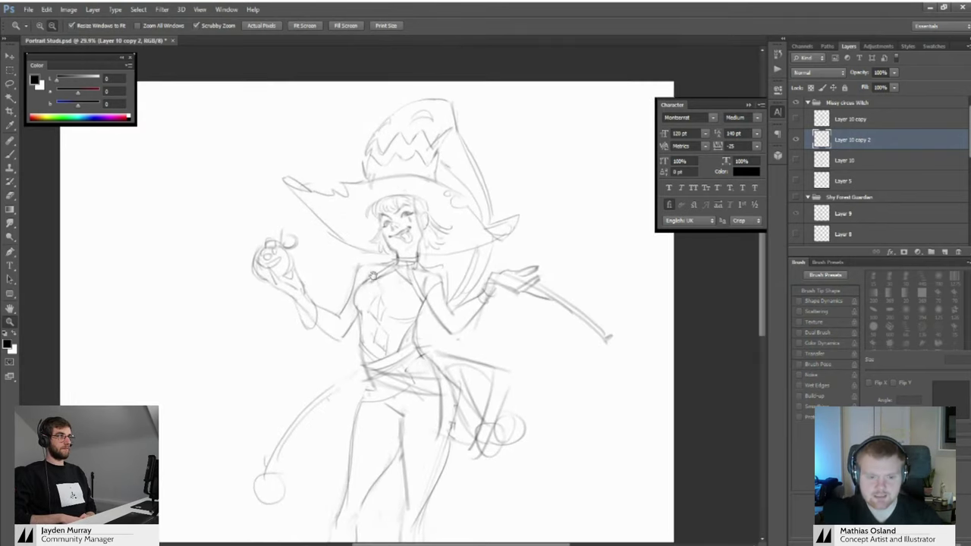
scroll(376, 284, "down", 2)
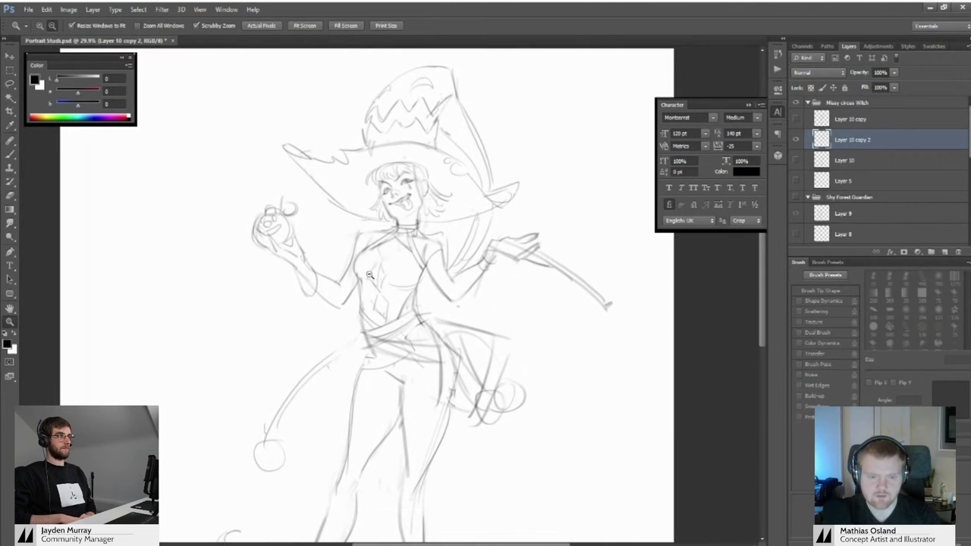
scroll(387, 279, "down", 1)
left_click_drag(388, 286, 395, 269)
scroll(387, 268, "right", 2)
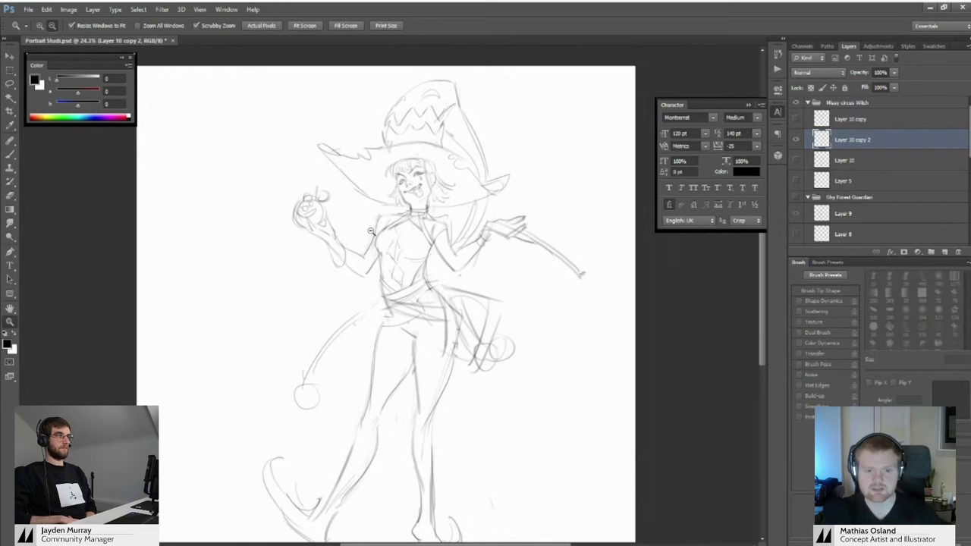
Try a rounded shape at the witch's waist, just above the belt
left_click_drag(370, 233, 406, 292)
key("b")
left_click_drag(356, 331, 396, 366)
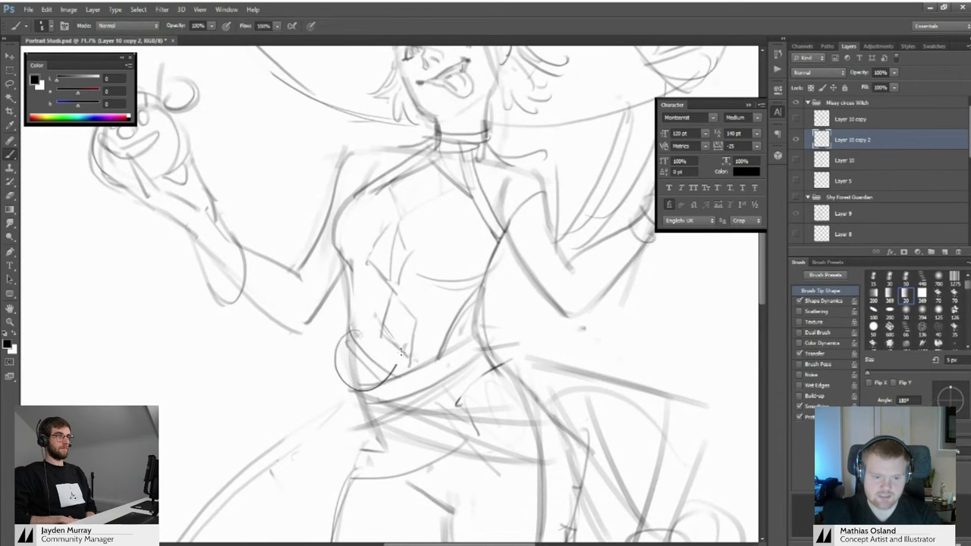
key("z")
left_click_drag(429, 210, 424, 223)
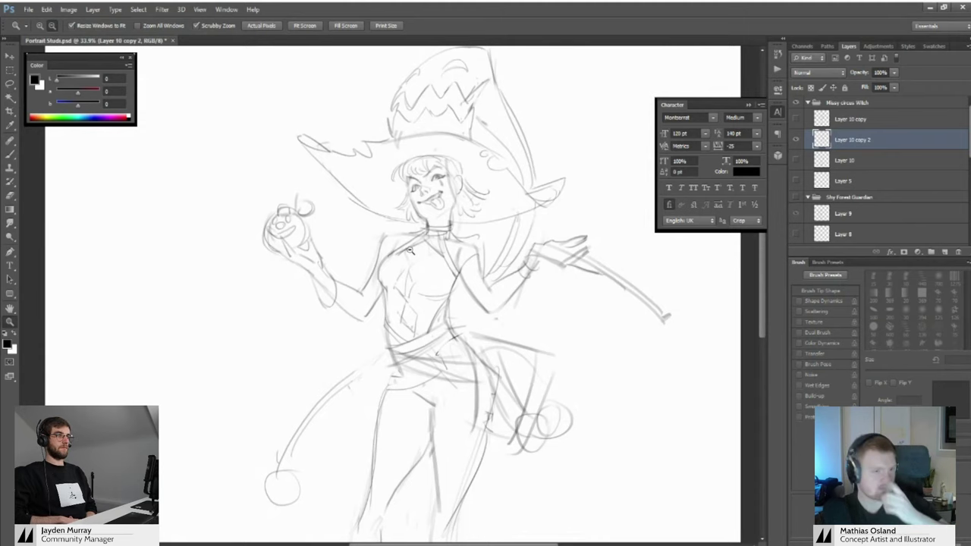
Erase the clown-faced ball with its hat and pompom from the witch's raised hand
left_click_drag(292, 230, 318, 267)
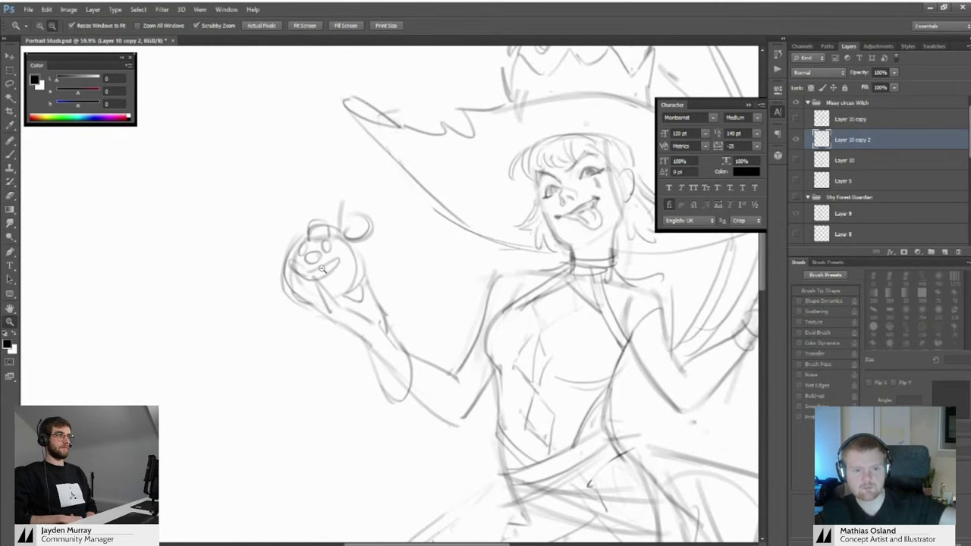
left_click_drag(260, 215, 443, 225)
key("b")
key("ctrl+z")
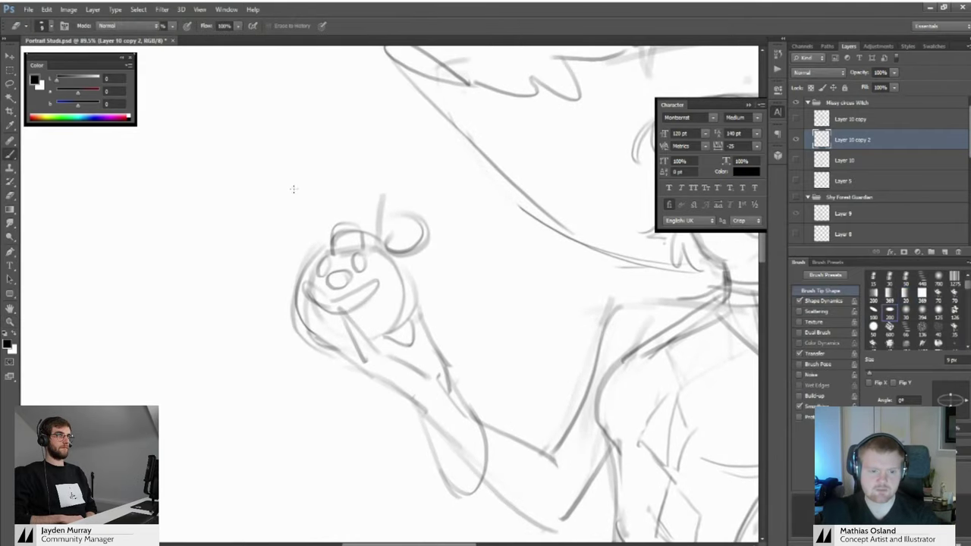
left_click_drag(301, 203, 318, 179)
key("ctrl+z")
key("e")
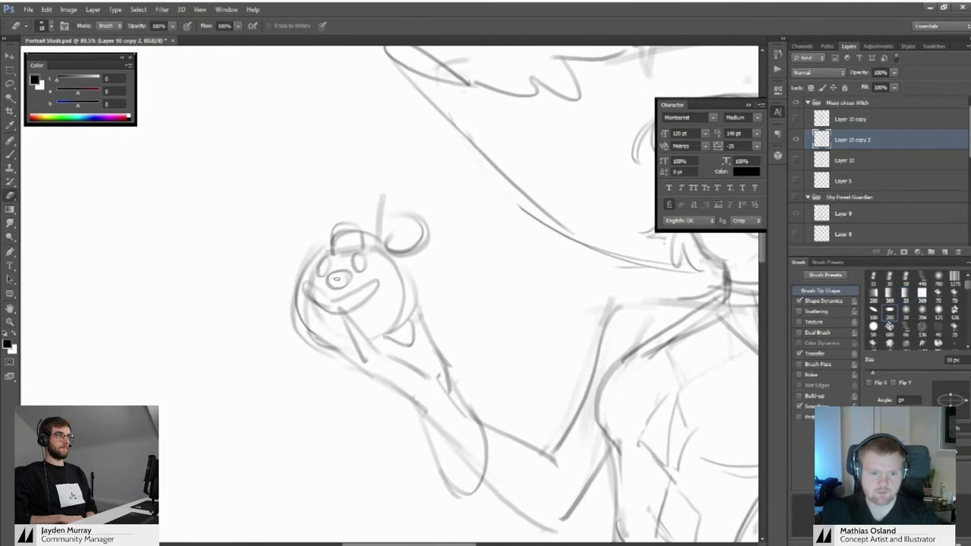
mouse_move(339, 266)
left_mouse_down()
mouse_move(356, 269)
mouse_move(326, 257)
mouse_move(371, 260)
mouse_move(418, 197)
mouse_move(357, 321)
mouse_move(316, 301)
mouse_move(322, 314)
mouse_move(369, 212)
left_mouse_up()
Try an upright oval outline for the object held in the raised hand
key("b")
key("ctrl+z")
key("ctrl+z")
key("ctrl+z")
left_click_drag(321, 317, 381, 235)
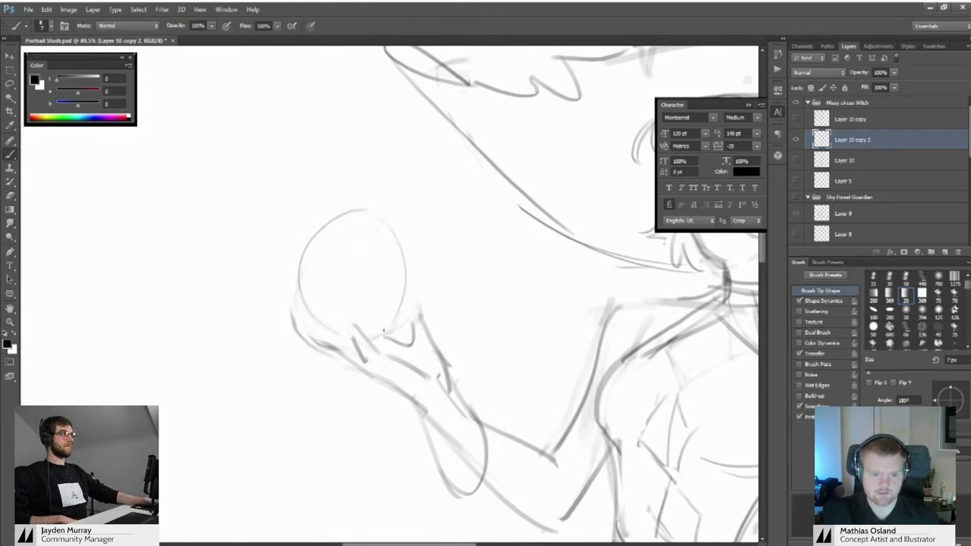
left_click_drag(344, 336, 370, 209)
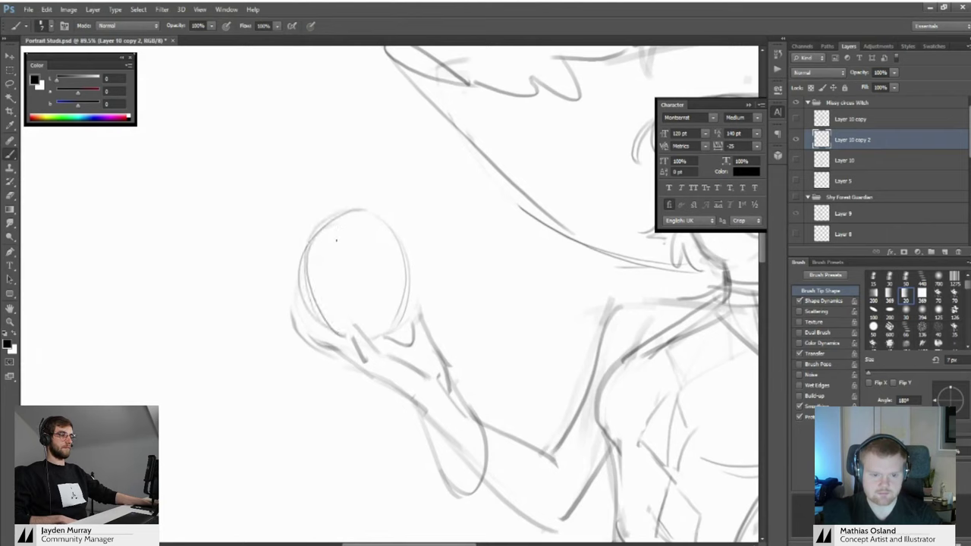
key("ctrl+z")
key("ctrl+z")
key("ctrl+z")
Redraw the object in the raised hand as an egg shape with a narrow collar and a small oval on top
mouse_move(315, 315)
left_mouse_down()
mouse_move(349, 230)
mouse_move(338, 230)
left_mouse_up()
mouse_move(317, 266)
left_mouse_down()
mouse_move(361, 211)
mouse_move(400, 334)
mouse_move(346, 333)
left_mouse_up()
mouse_move(348, 223)
left_mouse_down()
mouse_move(379, 220)
mouse_move(389, 204)
mouse_move(334, 214)
mouse_move(404, 189)
left_mouse_up()
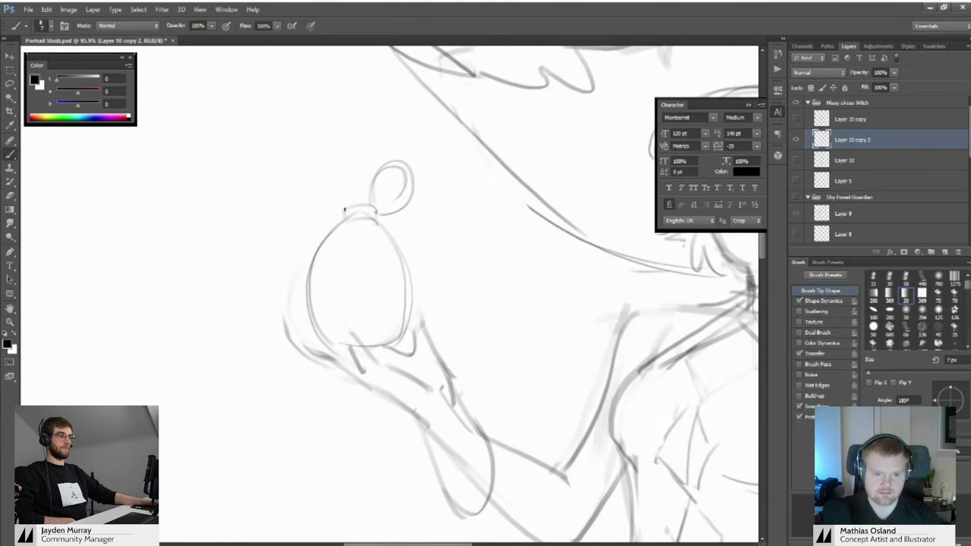
left_click_drag(317, 182, 335, 199)
Sketch a clown face on the egg-shaped object with a narrow eye and a wide curved grin
mouse_move(336, 233)
left_mouse_down()
mouse_move(350, 290)
mouse_move(392, 257)
mouse_move(340, 275)
mouse_move(387, 248)
left_mouse_up()
key("ctrl+z")
left_click_drag(311, 289, 393, 260)
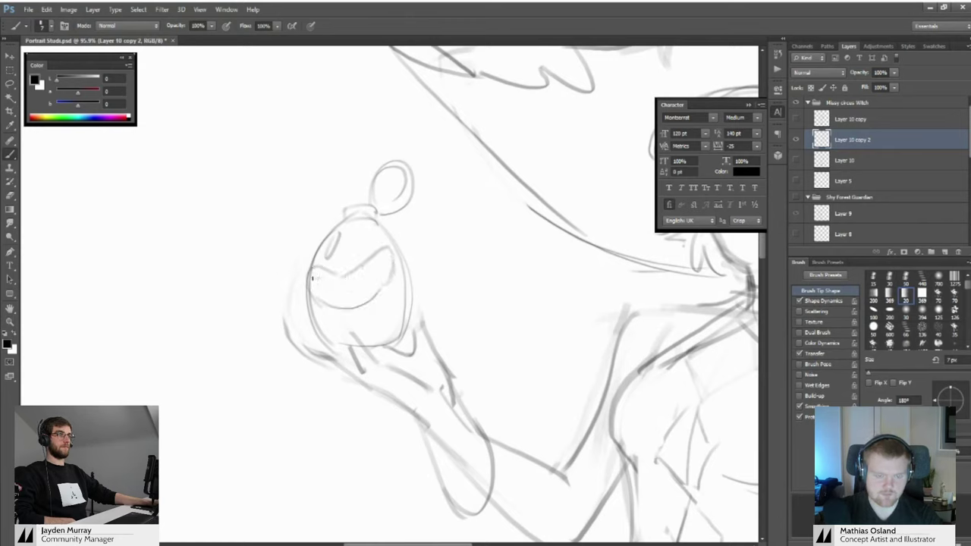
key("ctrl+z")
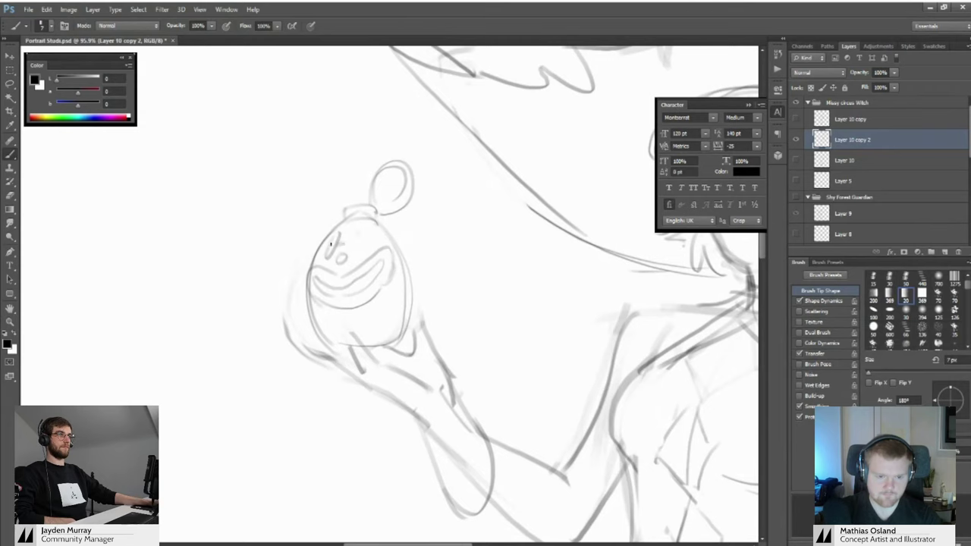
Erase the round nose and first eye from the egg's face and redraw the eyes as narrow clown eyes
key("e")
left_click_drag(334, 244, 342, 258)
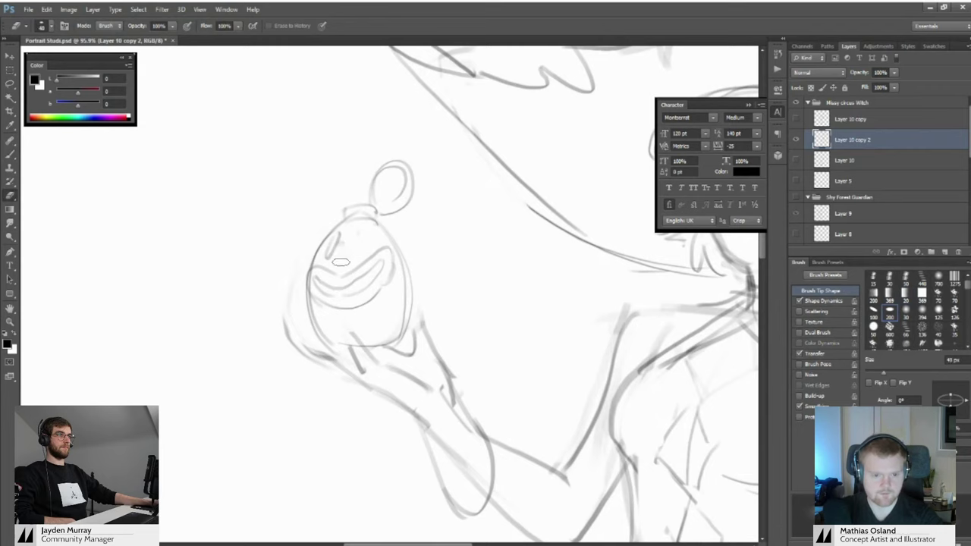
key("b")
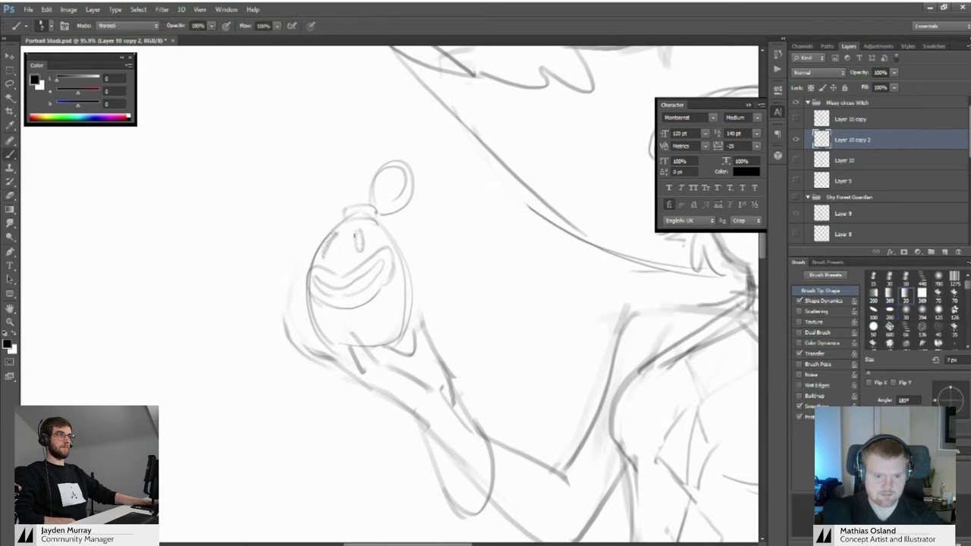
scroll(363, 236, "down", 6)
scroll(297, 241, "up", 7)
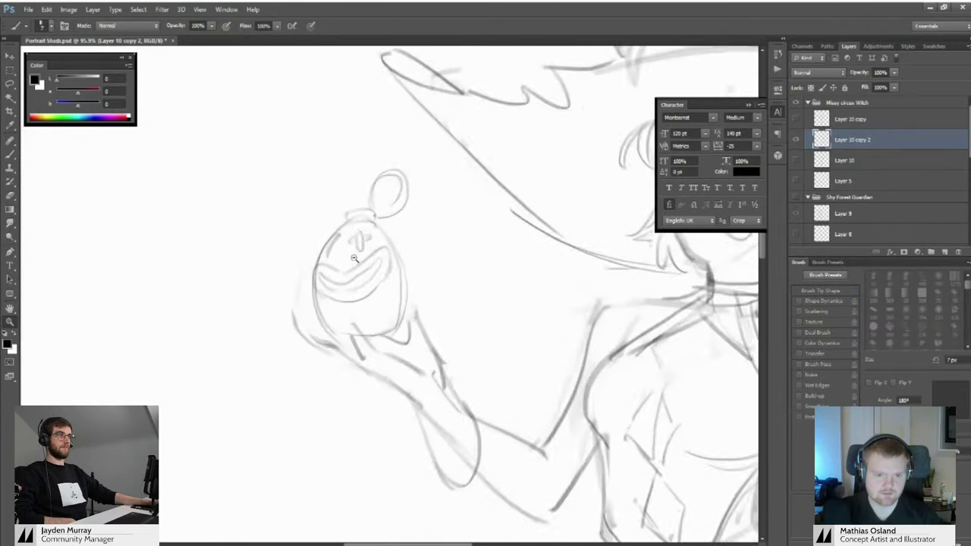
scroll(362, 261, "down", 5)
scroll(386, 193, "up", 2)
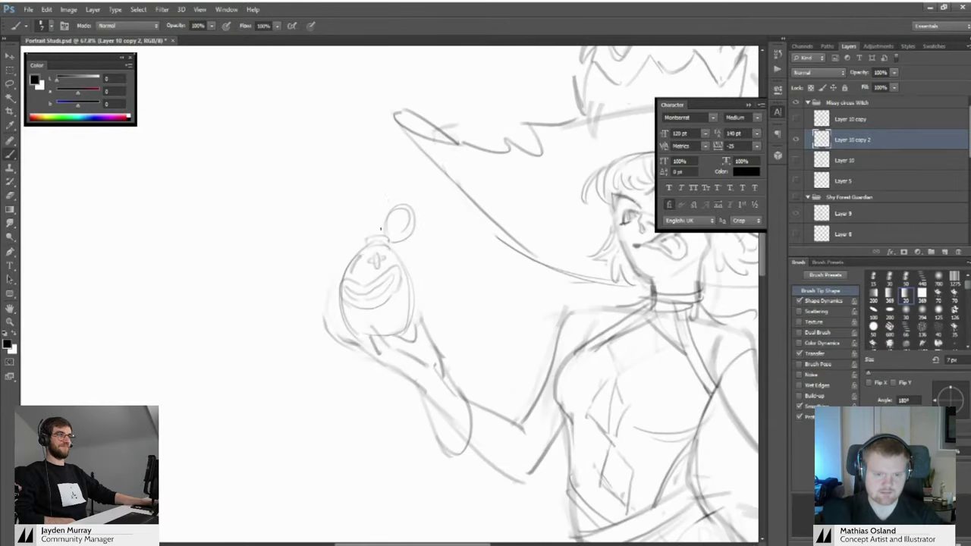
key("ctrl+z")
left_click_drag(389, 234, 392, 241)
mouse_move(377, 277)
left_mouse_down()
mouse_move(370, 246)
mouse_move(401, 275)
mouse_move(335, 283)
mouse_move(353, 274)
left_mouse_up()
Review the full figure, checking the hand-held egg against the hat, waist and trailing sash
key("ctrl+space")
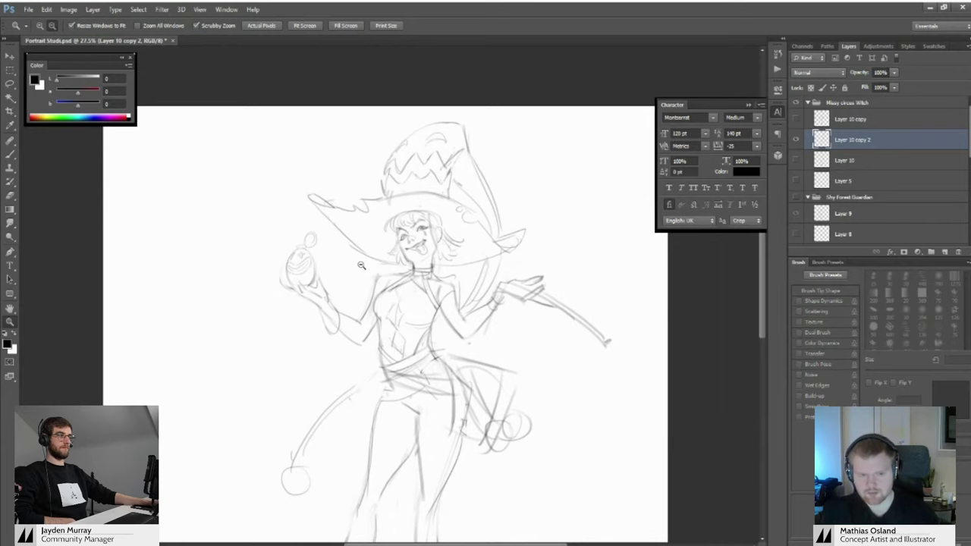
left_click_drag(378, 274, 362, 256)
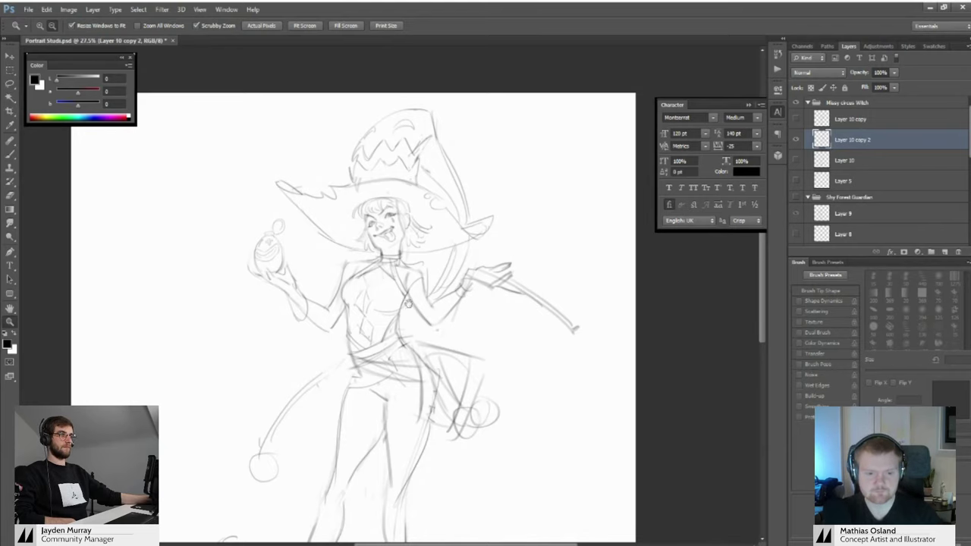
left_click_drag(407, 302, 398, 267)
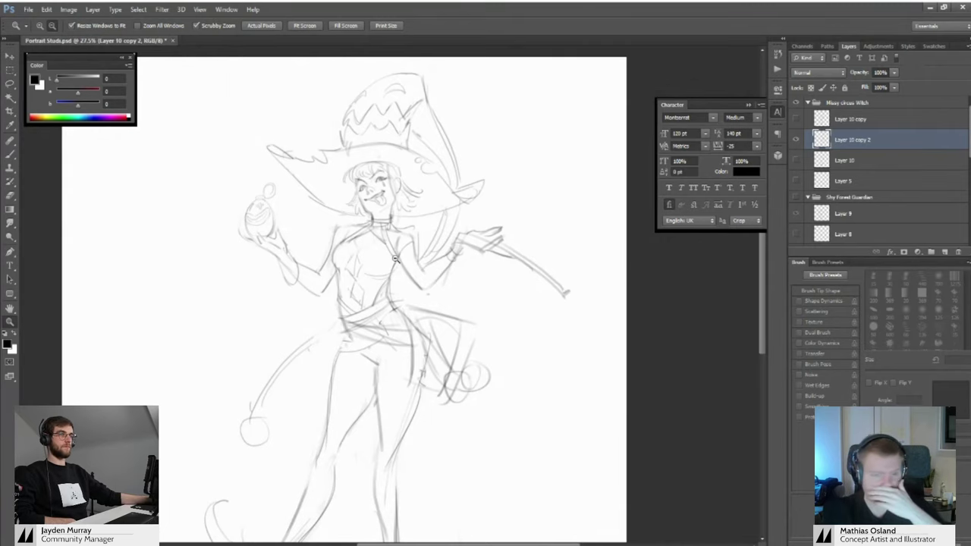
mouse_move(396, 274)
left_mouse_down()
mouse_move(412, 263)
mouse_move(417, 276)
mouse_move(385, 273)
left_mouse_up()
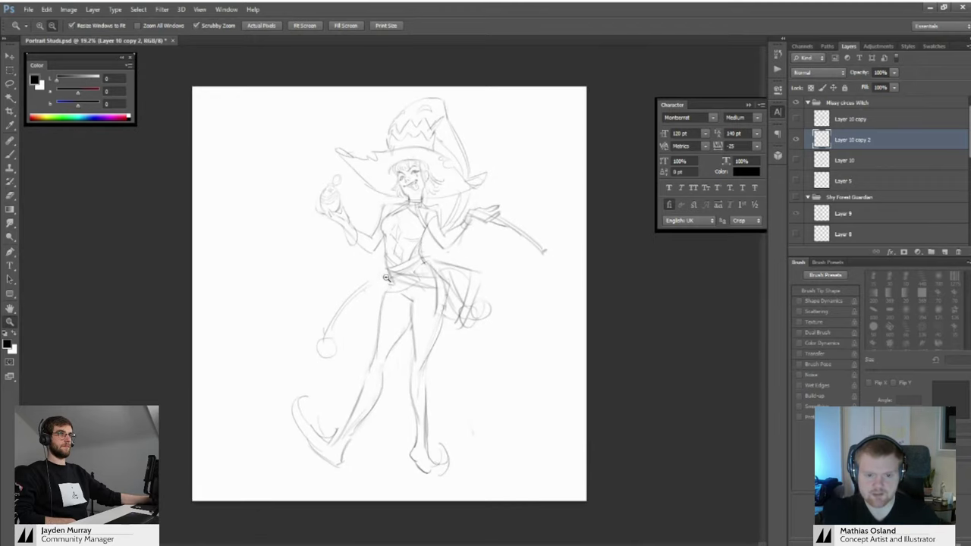
scroll(438, 266, "up", 2)
key("b")
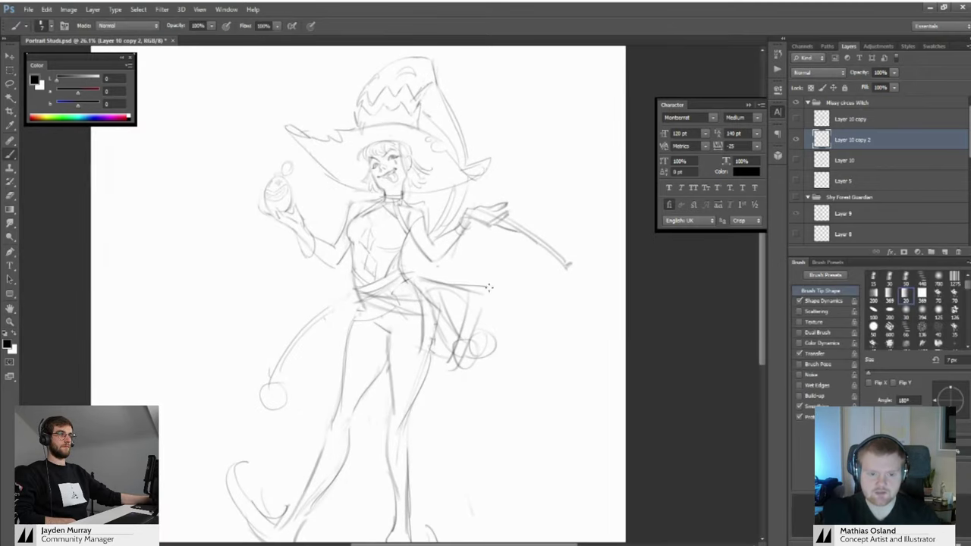
left_click_drag(374, 265, 387, 373)
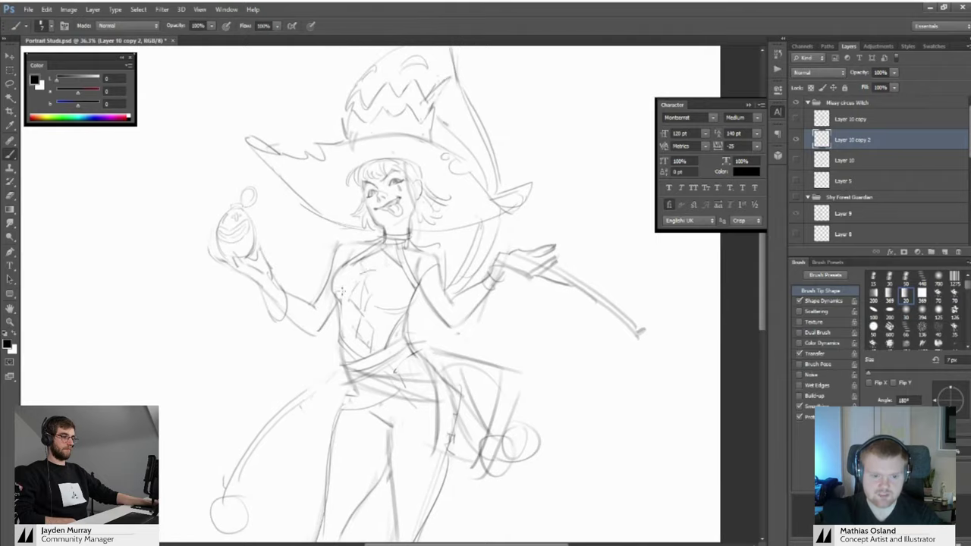
scroll(371, 280, "down", 3)
mouse_move(355, 288)
left_mouse_down()
mouse_move(427, 299)
mouse_move(411, 279)
mouse_move(402, 293)
mouse_move(381, 285)
left_mouse_up()
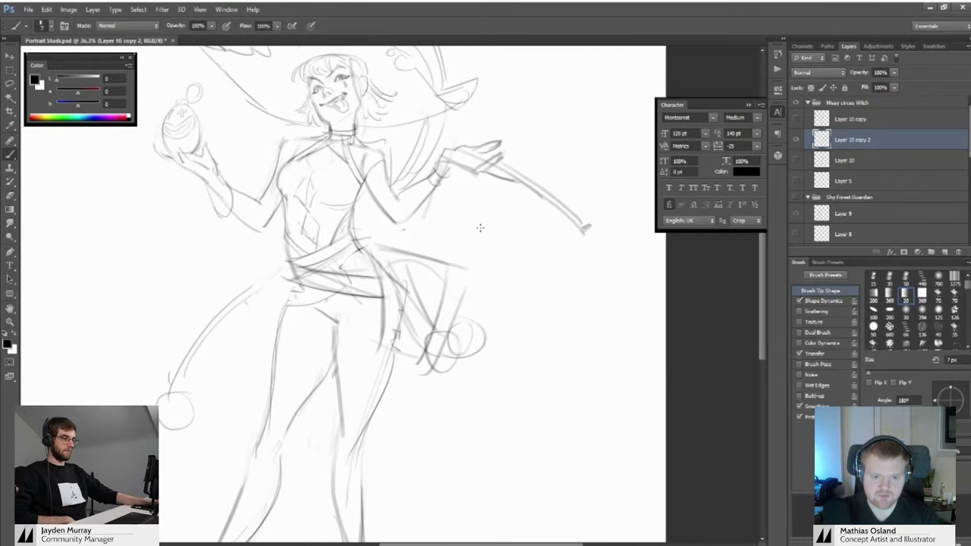
Try a curved outer edge for the sash end that hangs beside the witch's hip
mouse_move(483, 229)
left_mouse_down()
mouse_move(465, 249)
mouse_move(406, 268)
left_mouse_up()
key("ctrl+alt+z")
key("ctrl+alt+z")
key("ctrl+alt+z")
mouse_move(550, 270)
left_mouse_down()
mouse_move(430, 259)
mouse_move(430, 240)
mouse_move(531, 243)
left_mouse_up()
left_click_drag(507, 243, 414, 261)
mouse_move(434, 303)
left_mouse_down()
mouse_move(405, 311)
mouse_move(432, 306)
mouse_move(406, 292)
mouse_move(394, 303)
left_mouse_up()
key("e")
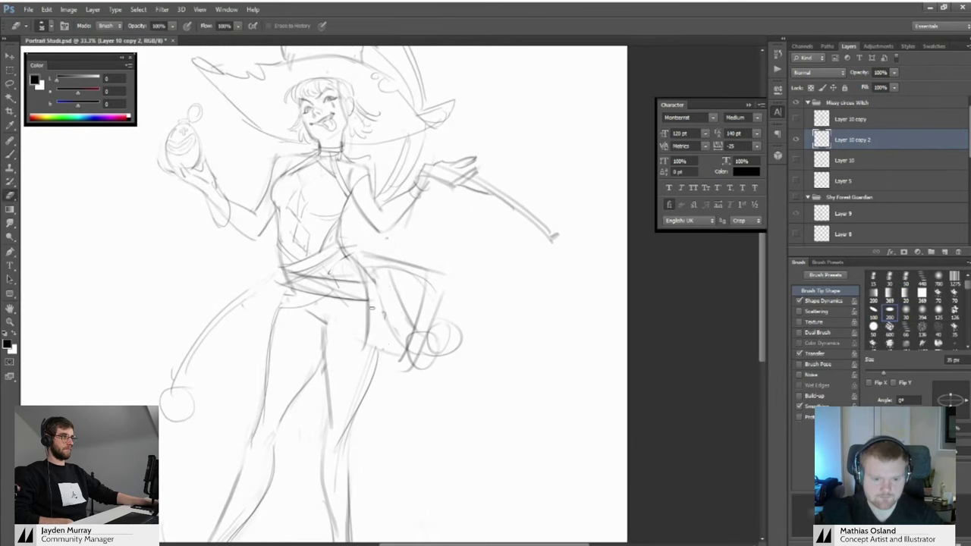
mouse_move(374, 296)
left_mouse_down()
mouse_move(379, 305)
mouse_move(429, 278)
mouse_move(436, 302)
left_mouse_up()
key("b")
key("z")
mouse_move(423, 300)
left_mouse_down()
mouse_move(402, 294)
mouse_move(429, 280)
mouse_move(417, 282)
left_mouse_up()
key("b")
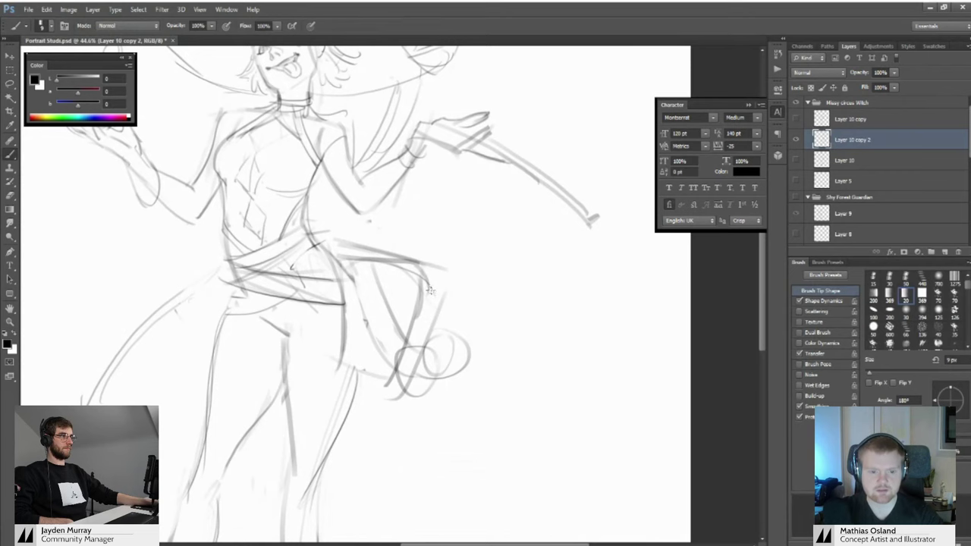
Erase the crossing lines inside the lower belt band and redraw its outline around the end at the hip
key("z")
left_click_drag(429, 289, 418, 291)
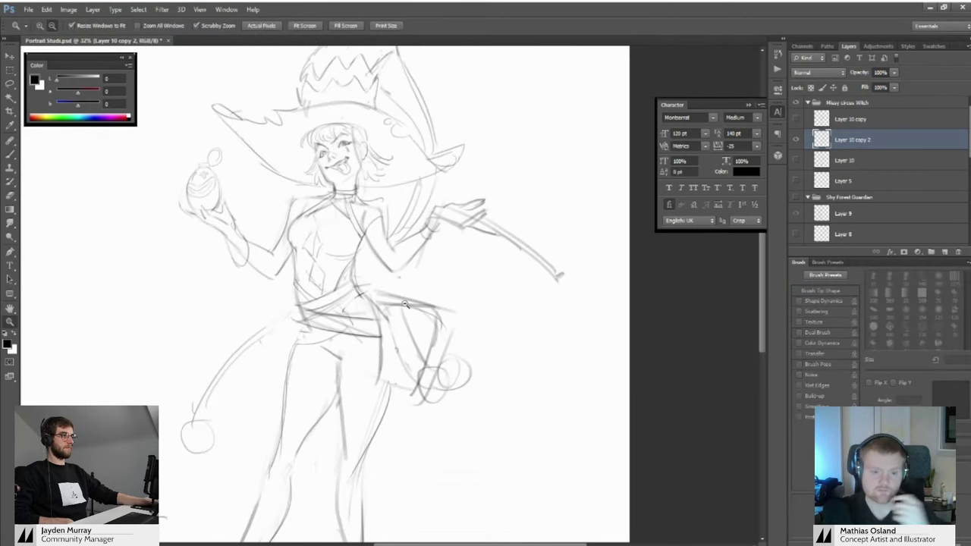
mouse_move(379, 320)
left_mouse_down()
mouse_move(434, 313)
mouse_move(382, 312)
left_mouse_up()
key("e")
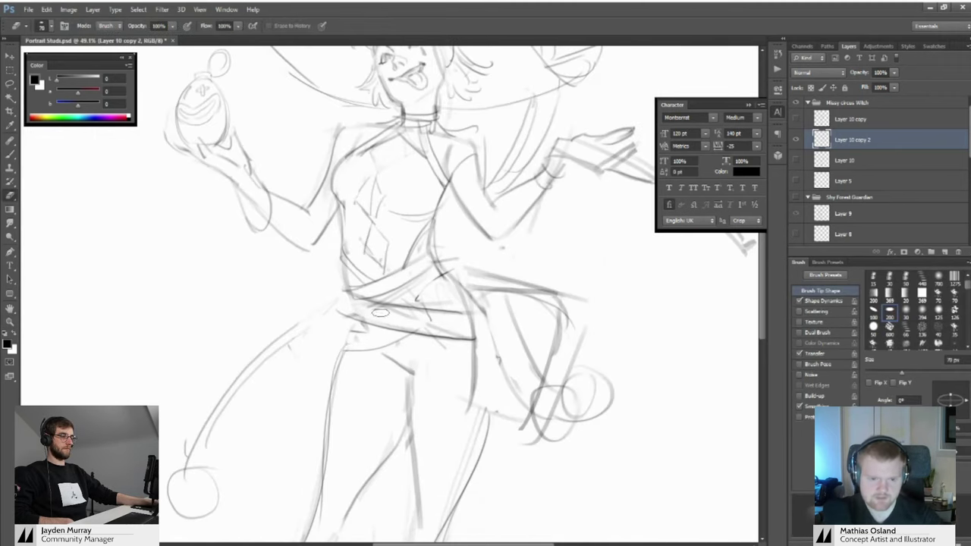
left_click_drag(385, 326, 412, 328)
left_click_drag(413, 319, 431, 324)
key("b")
left_click_drag(360, 288, 343, 302)
mouse_move(344, 301)
left_mouse_down()
mouse_move(321, 302)
mouse_move(346, 315)
mouse_move(352, 306)
mouse_move(330, 315)
mouse_move(341, 306)
left_mouse_up()
key("b")
key("ctrl+z")
Erase the outer edge of the sash beside the hip and sketch a smaller rounded fold near the waist
key("e")
mouse_move(430, 293)
left_mouse_down()
mouse_move(325, 312)
mouse_move(405, 283)
mouse_move(395, 265)
mouse_move(435, 303)
left_mouse_up()
key("bracketright")
key("bracketright")
key("bracketright")
left_click_drag(370, 252, 363, 257)
mouse_move(373, 297)
left_mouse_down()
mouse_move(356, 275)
mouse_move(406, 279)
left_mouse_up()
key("b")
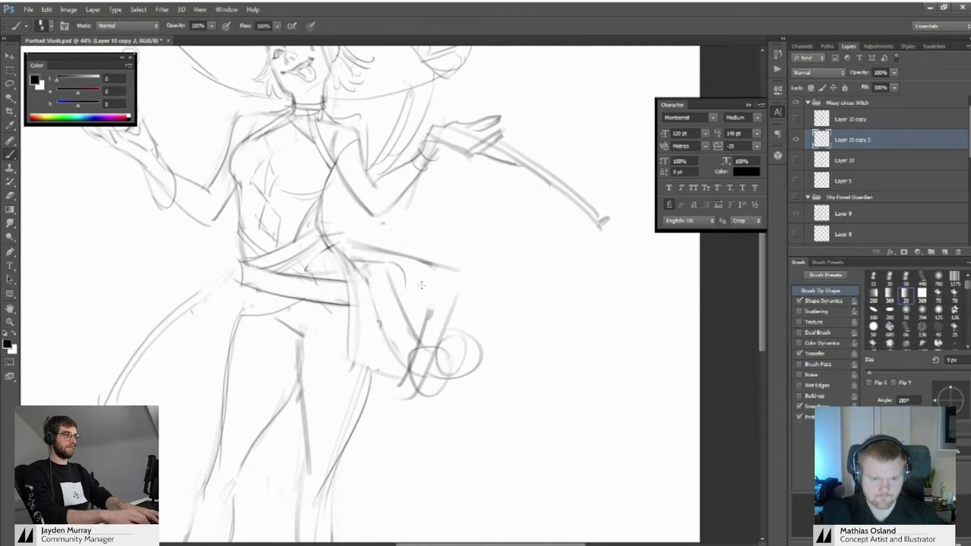
key("ctrl+z")
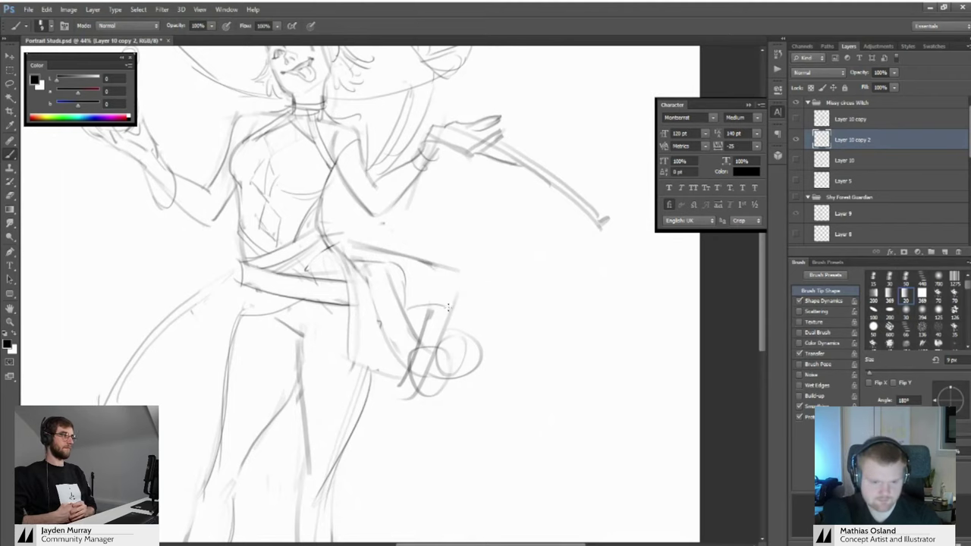
Erase the straight construction lines of the hip sash and redraw its upper edge as a flowing curve
key("e")
left_click_drag(370, 271, 381, 322)
mouse_move(355, 245)
left_mouse_down()
mouse_move(455, 269)
mouse_move(433, 344)
left_mouse_up()
key("b")
mouse_move(409, 339)
left_mouse_down("ctrl")
mouse_move(341, 334)
mouse_move(385, 301)
mouse_move(431, 320)
left_mouse_up("ctrl")
left_click_drag(341, 304, 377, 291)
key("b")
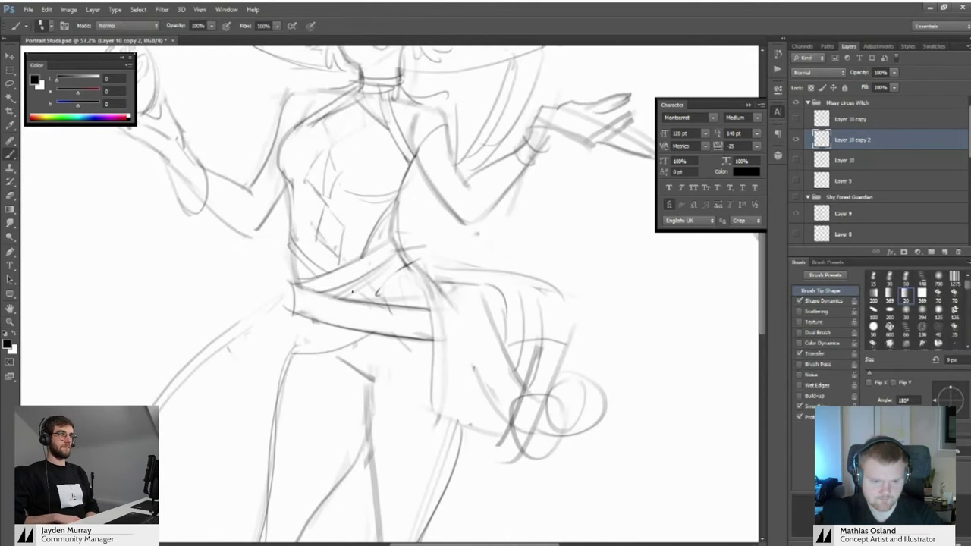
Sketch a narrow strap wrapping vertically around the lower belt band
left_click_drag(347, 333, 383, 342)
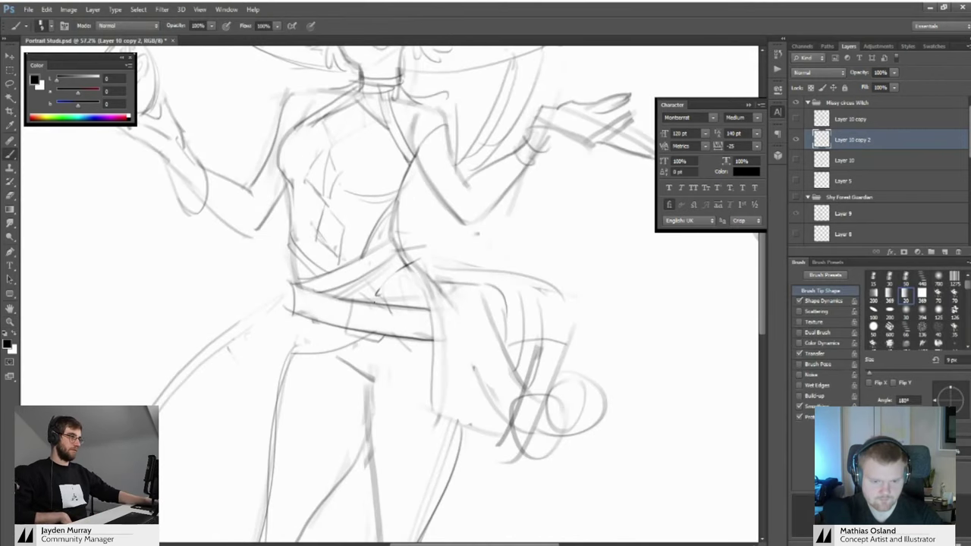
mouse_move(383, 308)
left_mouse_down("ctrl")
mouse_move(317, 302)
mouse_move(352, 310)
mouse_move(337, 304)
mouse_move(379, 299)
left_mouse_up("ctrl")
key("b")
mouse_move(378, 270)
left_mouse_down("ctrl")
mouse_move(323, 274)
mouse_move(380, 290)
mouse_move(346, 294)
mouse_move(410, 305)
mouse_move(347, 291)
left_mouse_up("ctrl")
Draw long curved fold lines down the sash hanging beside the hip
left_click_drag(450, 279, 364, 274)
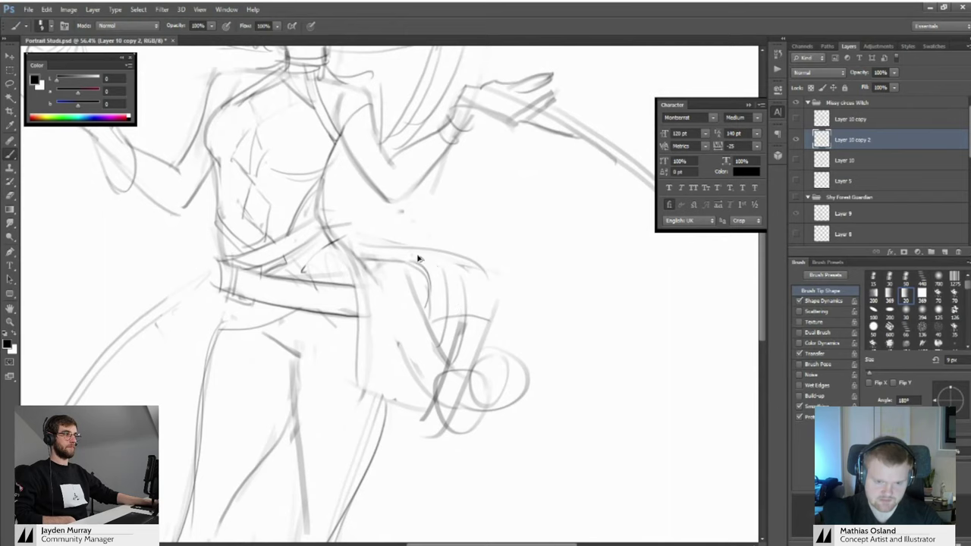
left_click_drag(456, 294, 472, 271)
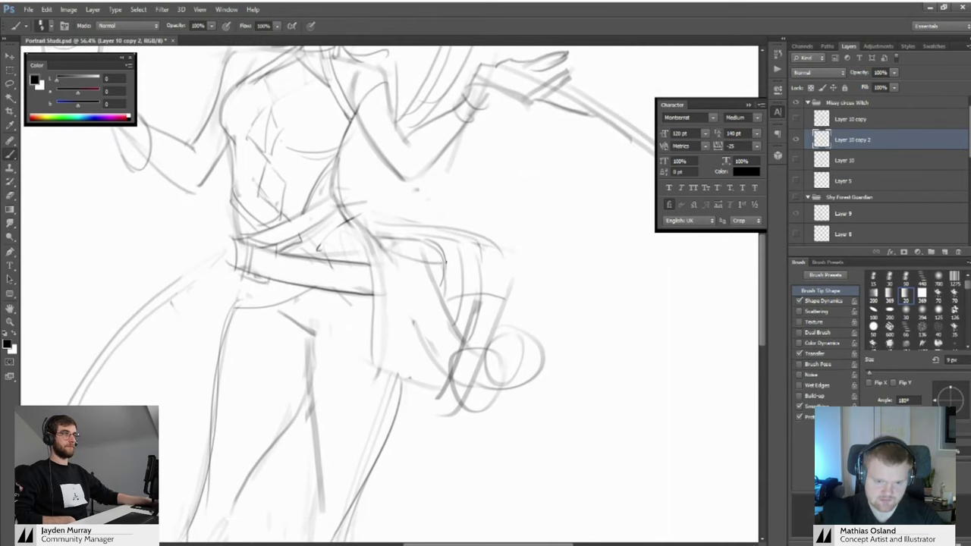
left_click_drag(397, 250, 441, 262)
mouse_move(425, 279)
left_mouse_down()
mouse_move(470, 287)
mouse_move(334, 290)
mouse_move(426, 296)
left_mouse_up()
Refine the crossed waist bands with small folds, cleaned overlaps and a pointed tip below the belt strap
key("e")
key("b")
left_click_drag(359, 272, 419, 279)
mouse_move(295, 274)
left_mouse_down()
mouse_move(373, 285)
mouse_move(342, 311)
mouse_move(345, 340)
left_mouse_up()
key("e")
key("bracketleft")
key("bracketleft")
key("bracketleft")
key("bracketleft")
key("bracketleft")
key("bracketleft")
key("b")
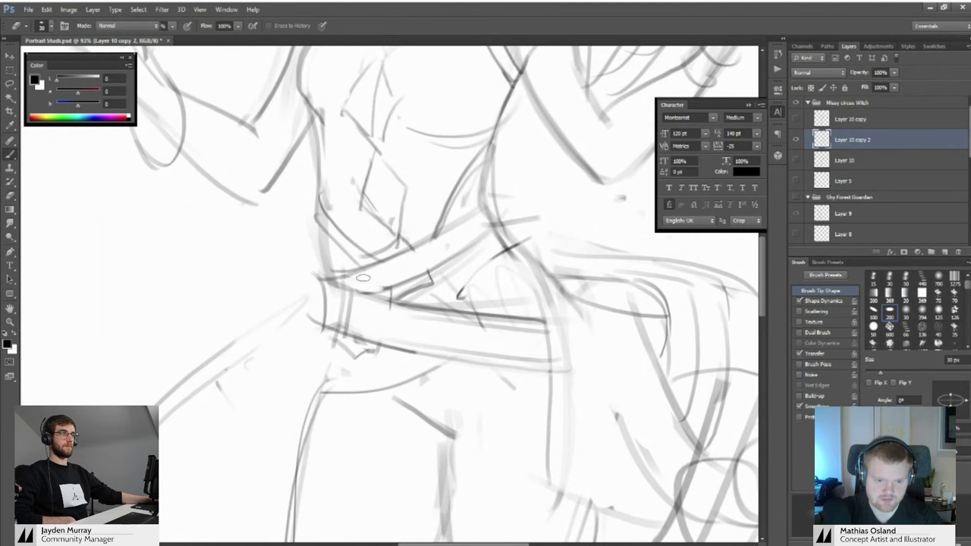
mouse_move(350, 276)
left_mouse_down()
mouse_move(389, 288)
mouse_move(308, 268)
mouse_move(370, 279)
left_mouse_up()
left_click_drag(324, 295, 360, 310)
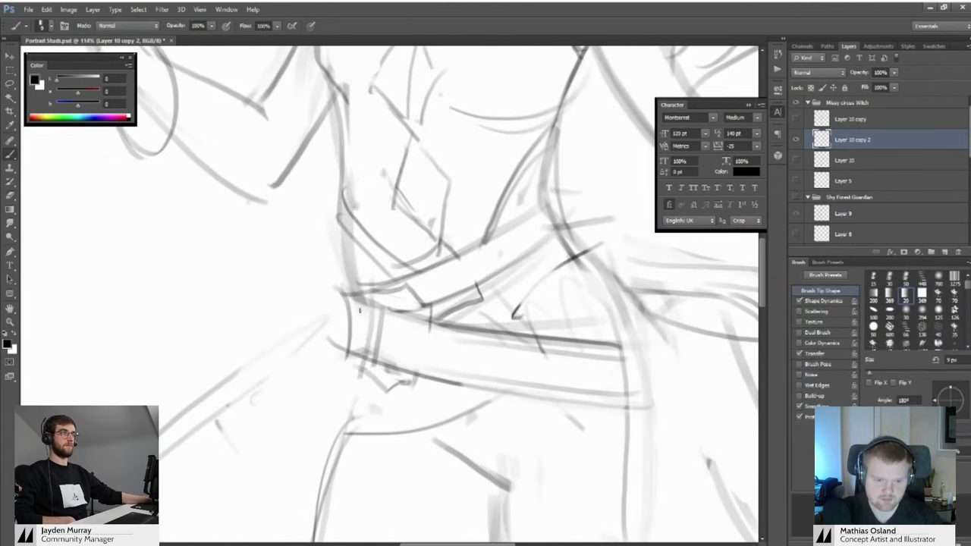
Draw a second, parallel edge along the curved tail trailing from the belt to give it width
scroll(360, 309, "down", 3)
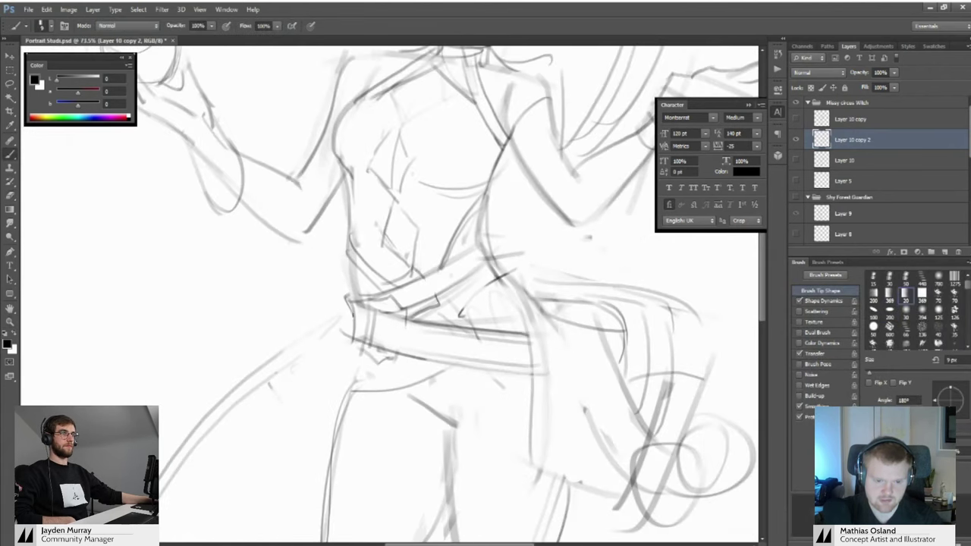
left_click_drag(334, 338, 382, 311)
left_click_drag(362, 304, 367, 326)
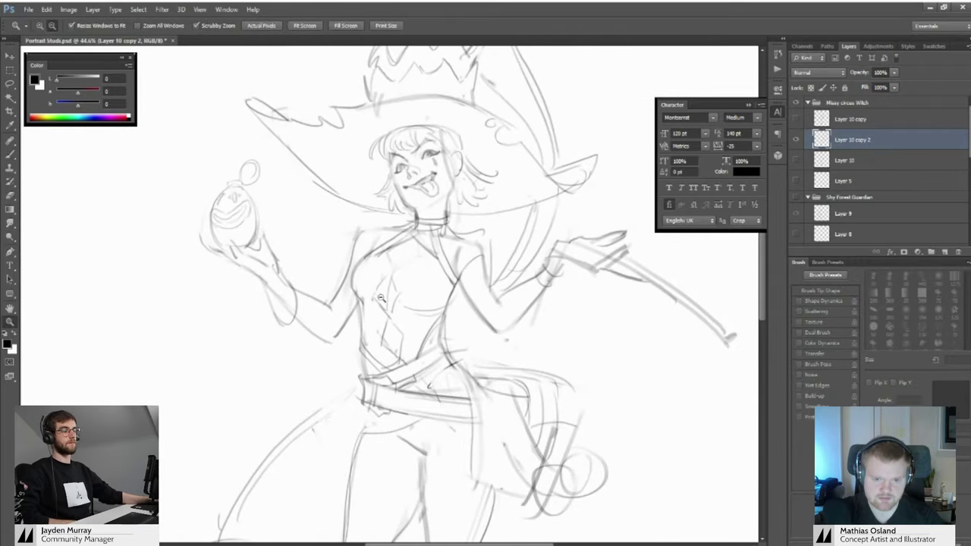
left_click_drag(417, 284, 400, 296)
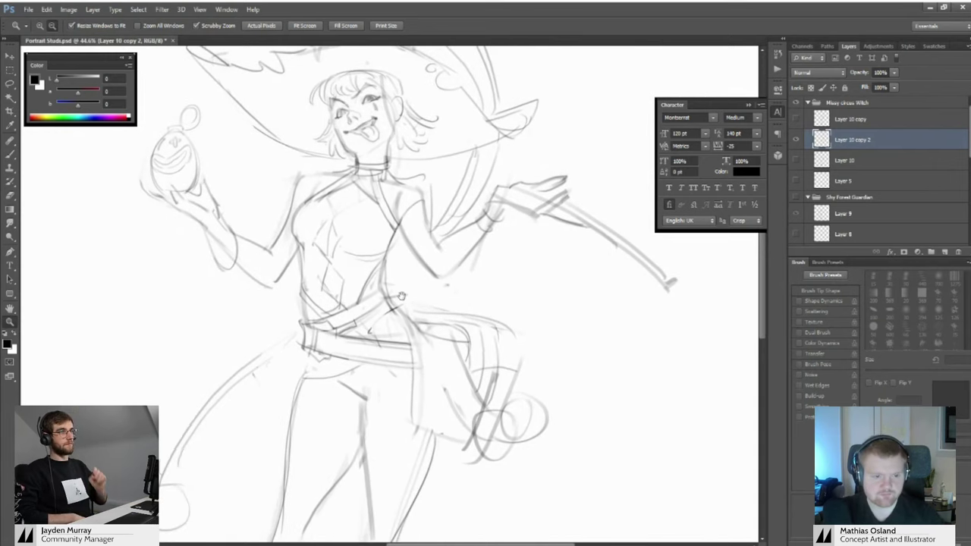
left_click_drag(324, 236, 294, 216)
left_click_drag(298, 304, 401, 286)
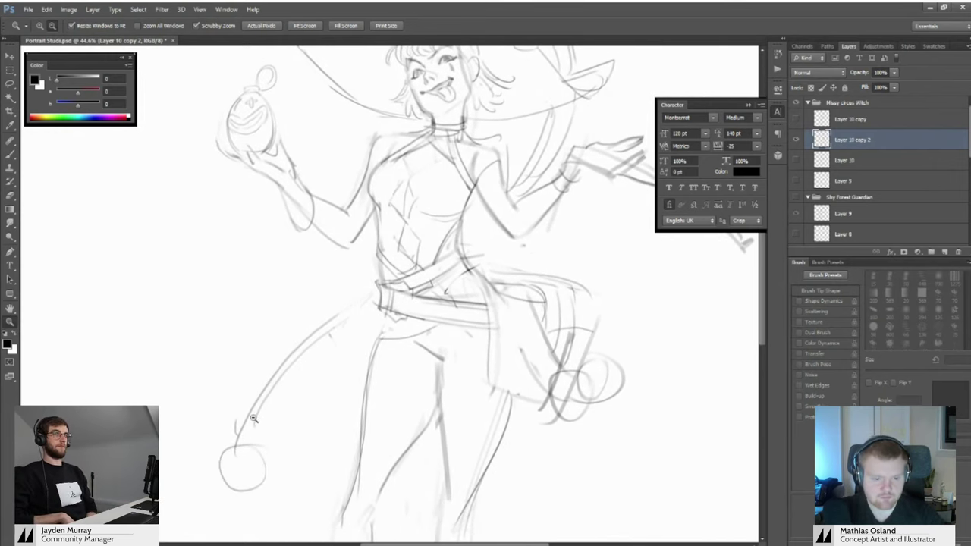
mouse_move(255, 419)
left_mouse_down()
mouse_move(273, 382)
mouse_move(298, 375)
mouse_move(438, 227)
mouse_move(353, 305)
left_mouse_up()
key("ctrl+z")
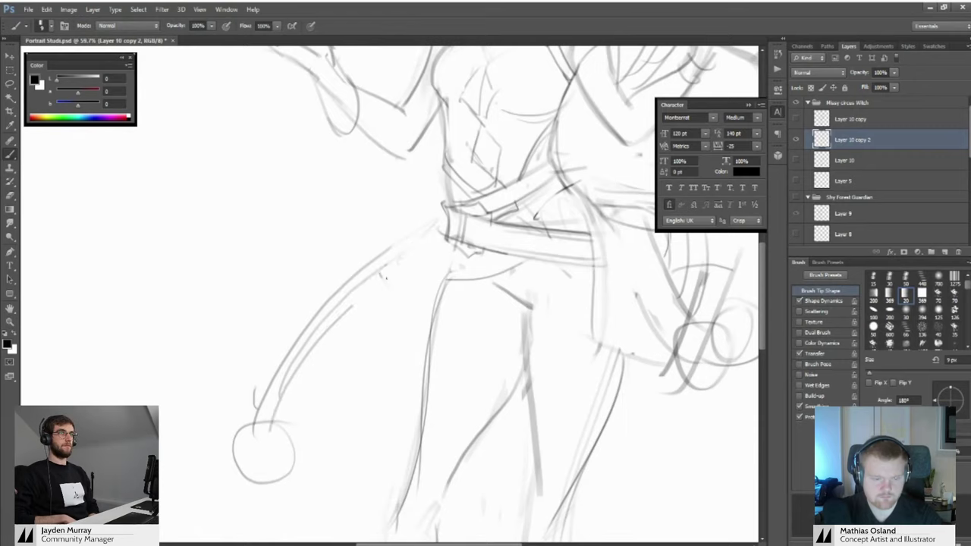
mouse_move(442, 251)
left_mouse_down()
mouse_move(393, 262)
mouse_move(404, 276)
mouse_move(405, 262)
left_mouse_up()
mouse_move(352, 334)
left_mouse_down()
mouse_move(371, 334)
mouse_move(338, 368)
mouse_move(379, 349)
left_mouse_up()
Erase the pompom at the end of the trailing tail and draw a curled tip in its place
key("e")
key("b")
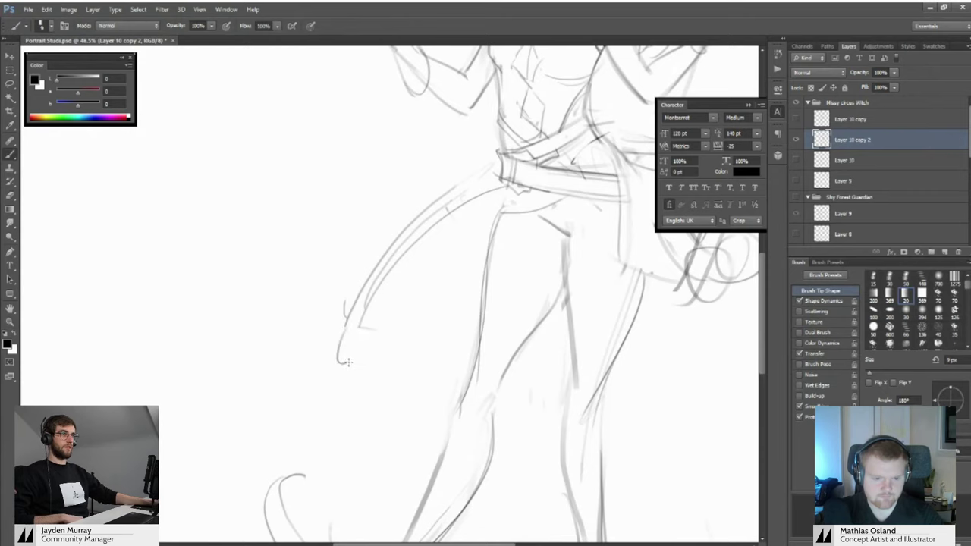
mouse_move(341, 357)
left_mouse_down()
mouse_move(350, 404)
mouse_move(334, 417)
mouse_move(304, 394)
mouse_move(311, 371)
left_mouse_up()
Sketch a curved stocking line across the upper thigh of the extended leg
key("z")
mouse_move(405, 255)
left_mouse_down()
mouse_move(421, 267)
mouse_move(416, 285)
left_mouse_up()
mouse_move(429, 370)
left_mouse_down()
mouse_move(384, 299)
mouse_move(395, 279)
mouse_move(378, 312)
left_mouse_up()
key("b")
key("z")
left_click_drag(351, 320, 307, 310)
left_click_drag(332, 388, 362, 287)
Sketch crossing zigzag lines around the ankle of the standing leg as a shoe cuff
key("b")
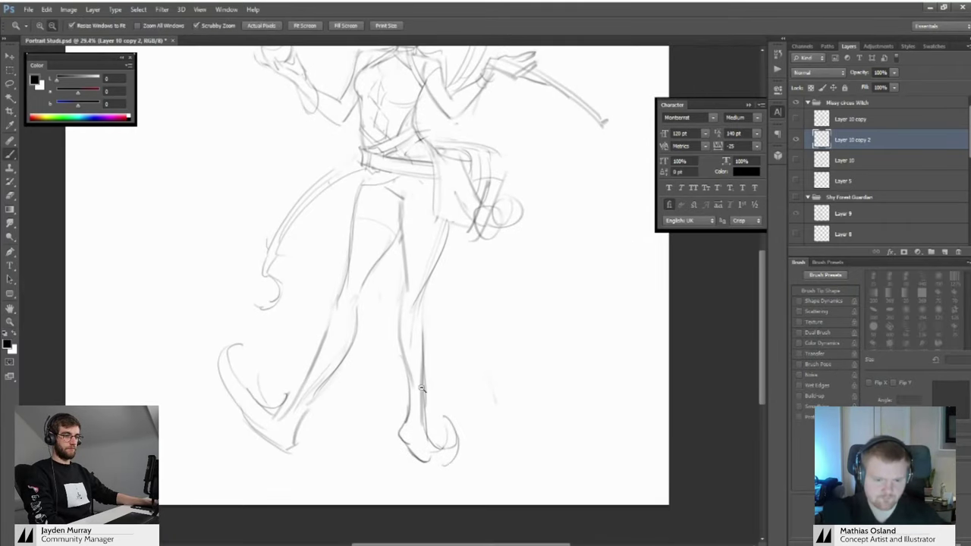
left_click_drag(400, 396, 436, 369)
left_click_drag(380, 271, 404, 329)
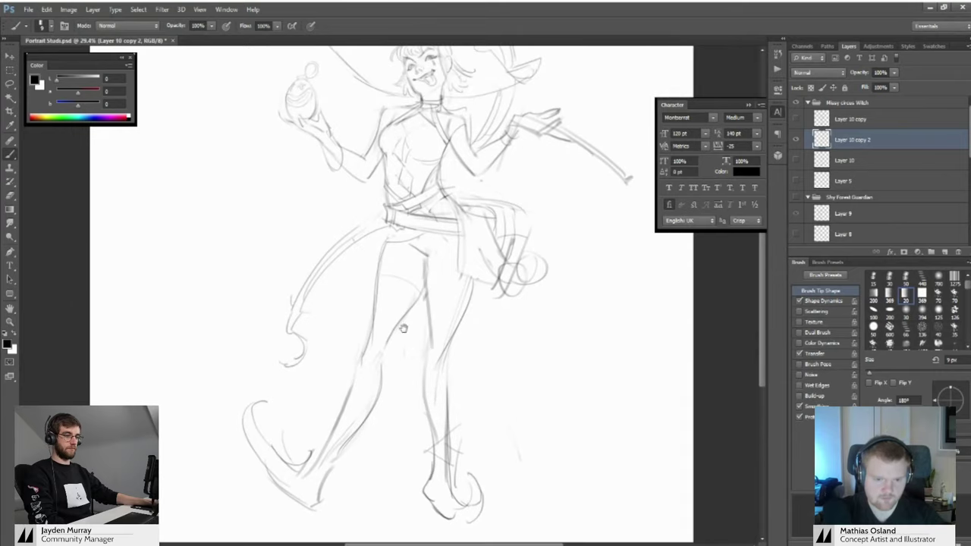
key("z")
mouse_move(404, 282)
left_mouse_down()
mouse_move(371, 280)
mouse_move(402, 275)
left_mouse_up()
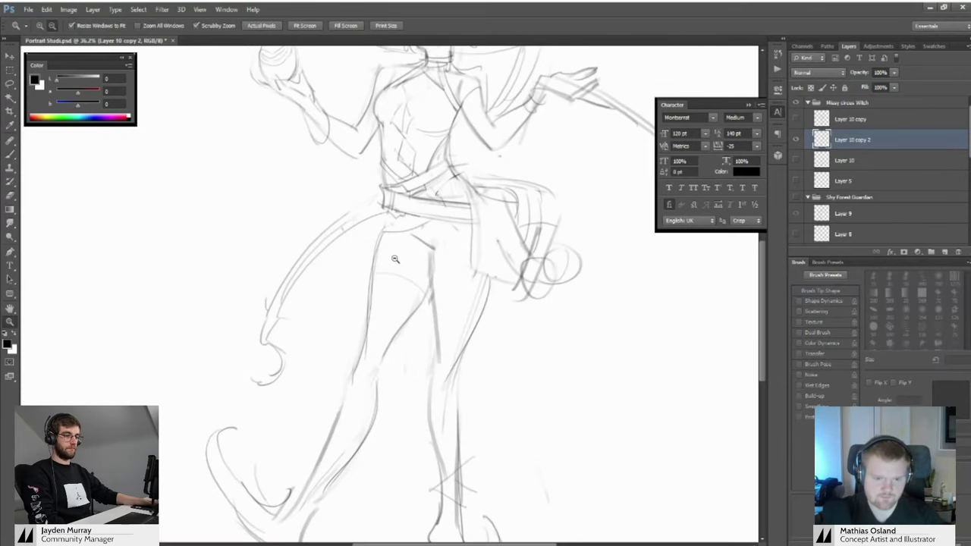
Replace the faint line on the upper thigh with a shorts hem across both thighs and a double-line stocking band below it
key("b")
key("e")
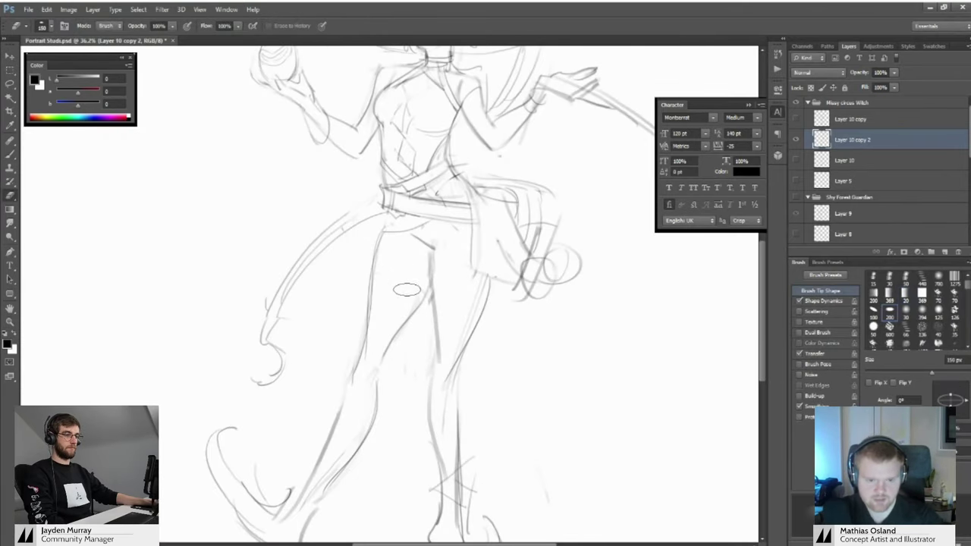
left_click_drag(409, 282, 391, 308)
key("b")
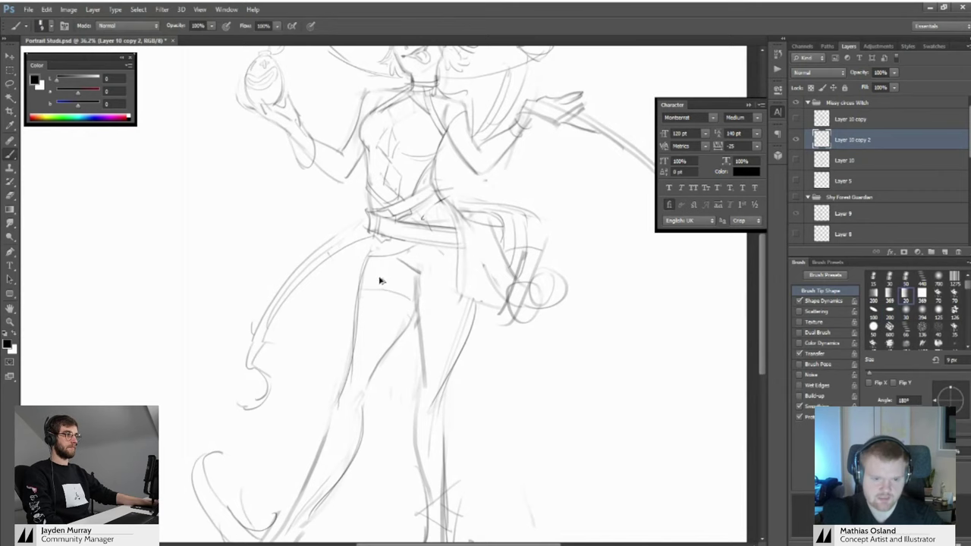
scroll(440, 283, "down", 2)
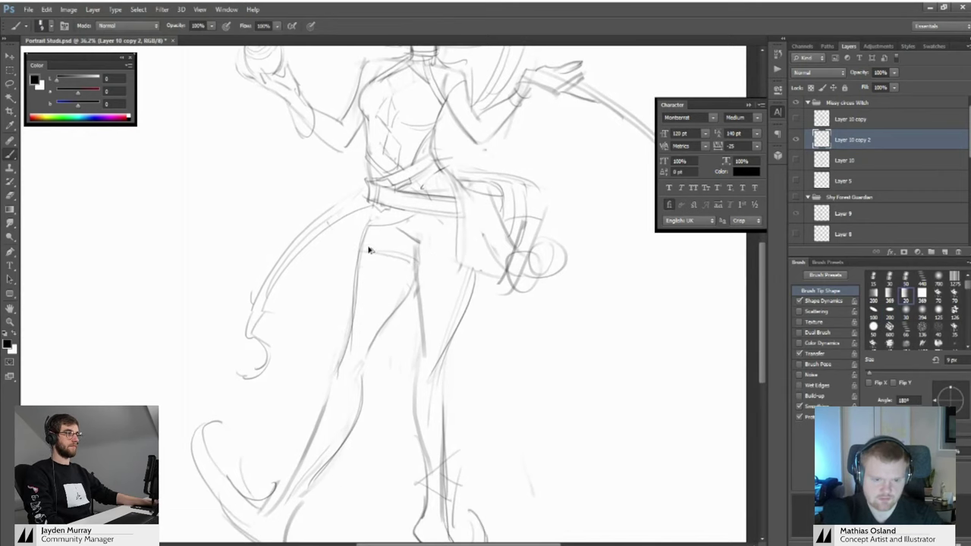
left_click_drag(357, 250, 414, 261)
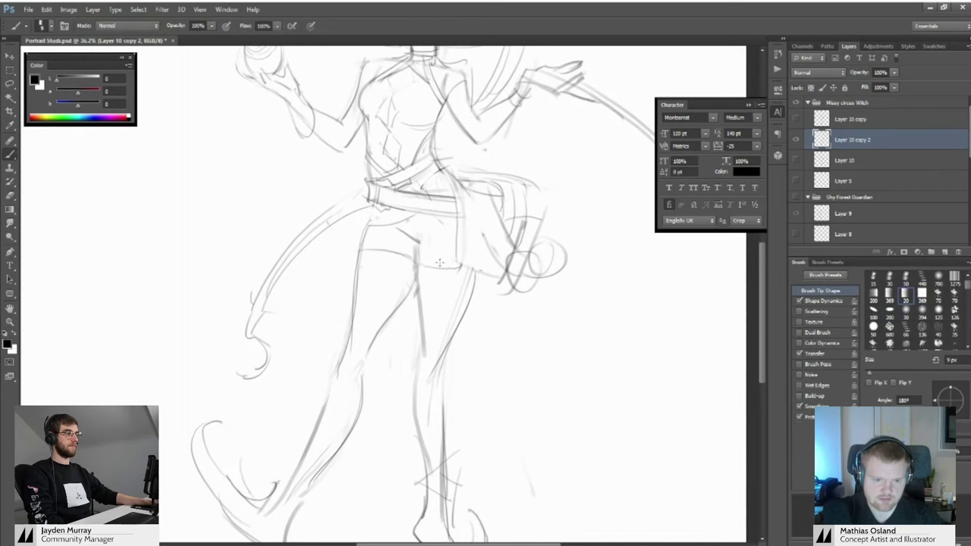
scroll(409, 260, "down", 2)
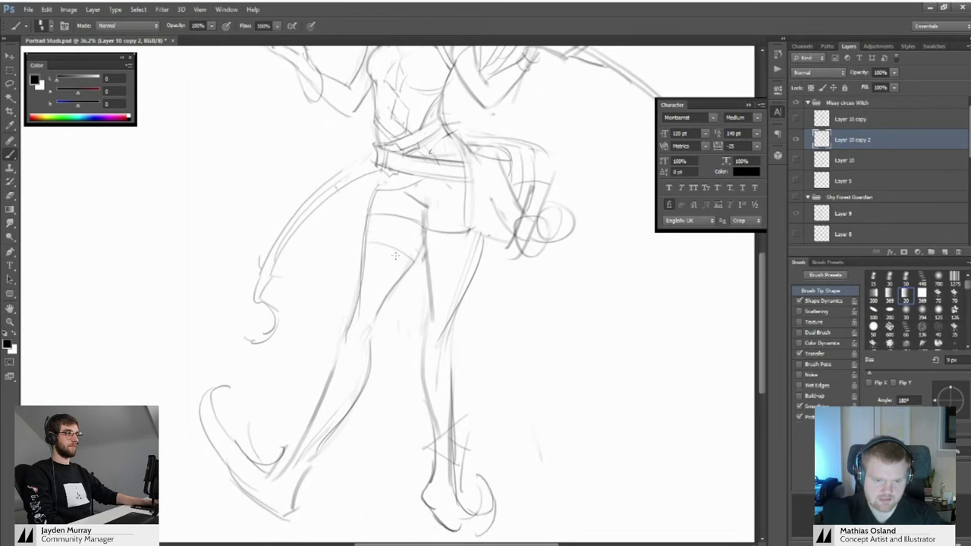
left_click_drag(369, 242, 416, 260)
left_click_drag(406, 266, 379, 249)
Sketch the lower edge and side of the zigzag ankle cuff just above the standing leg's curled shoe
left_click_drag(425, 420, 416, 380)
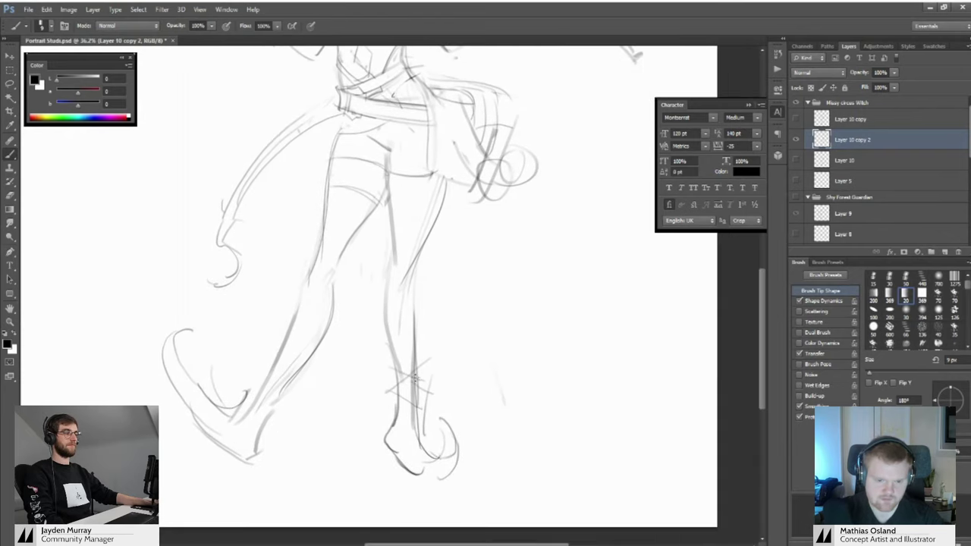
left_click_drag(377, 298, 424, 377)
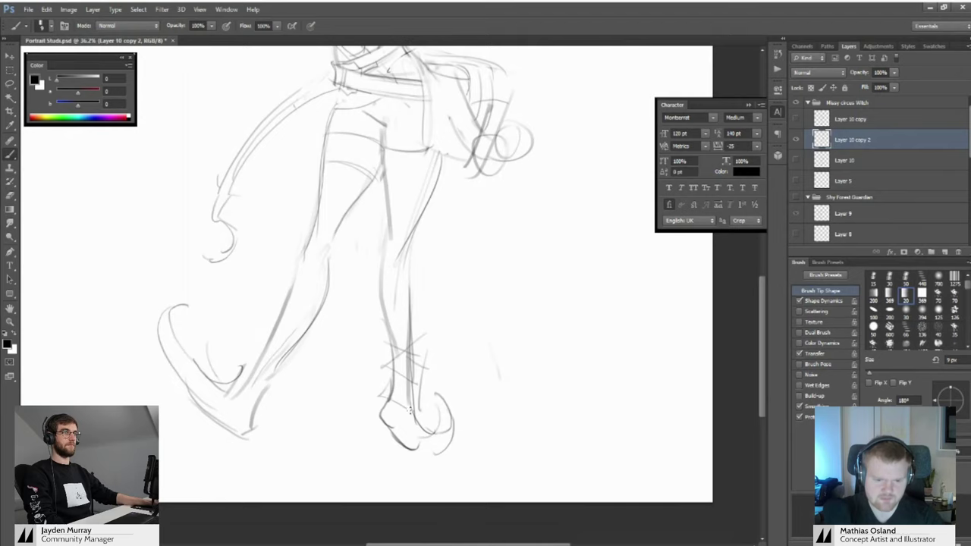
mouse_move(408, 396)
left_mouse_down()
mouse_move(369, 375)
mouse_move(422, 377)
mouse_move(434, 336)
mouse_move(418, 408)
left_mouse_up()
left_click_drag(410, 388, 352, 370)
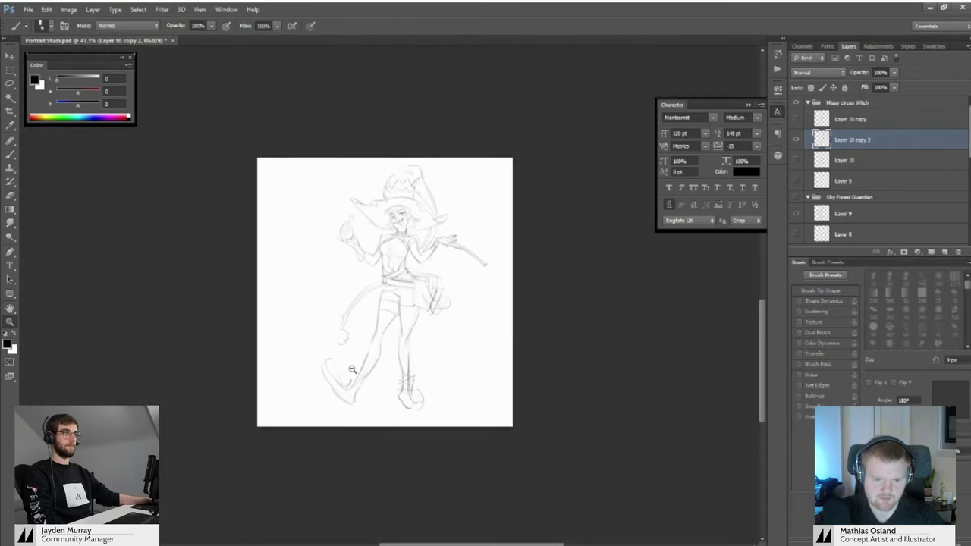
Refine the outer knee and upper calf contour of the standing leg with short, darker strokes
scroll(352, 369, "up", 3)
key("e")
scroll(437, 316, "up", 2)
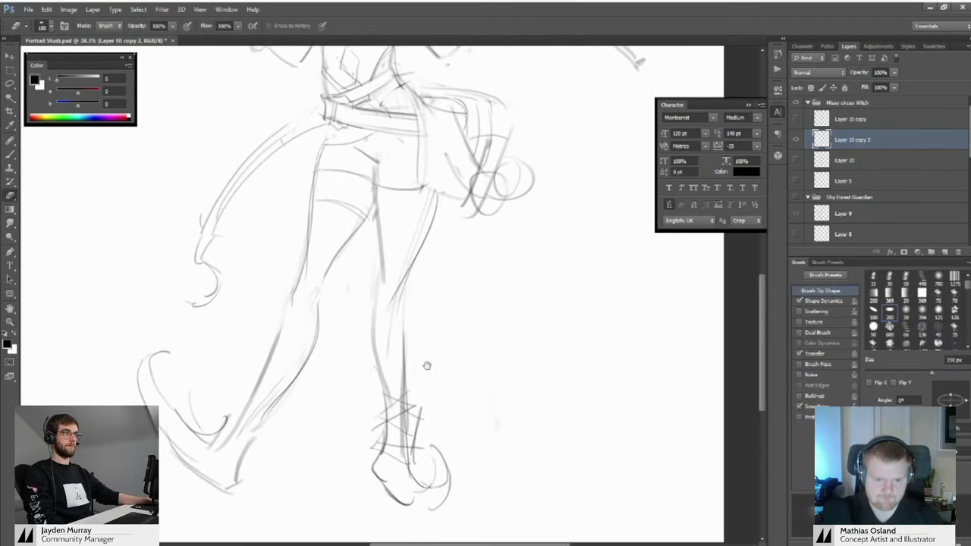
key("b")
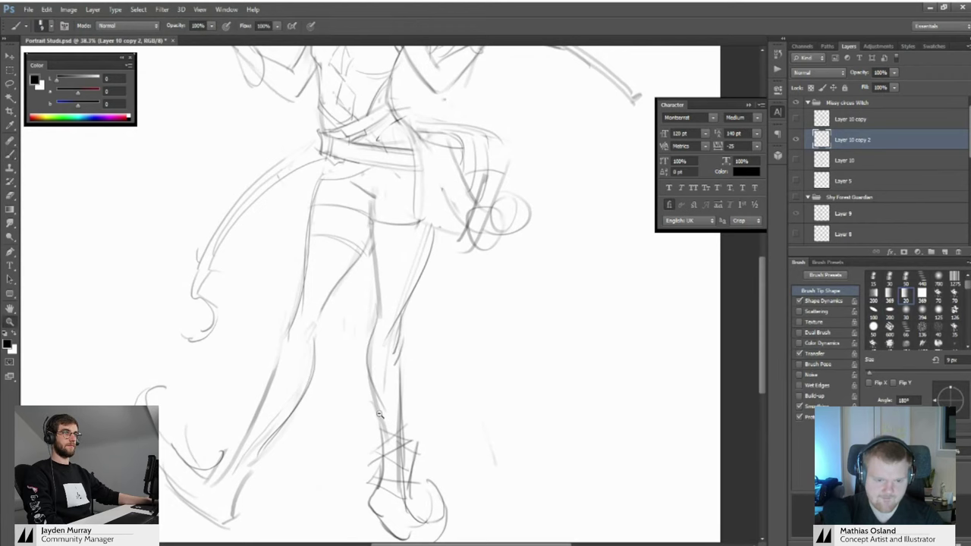
scroll(373, 318, "up", 2)
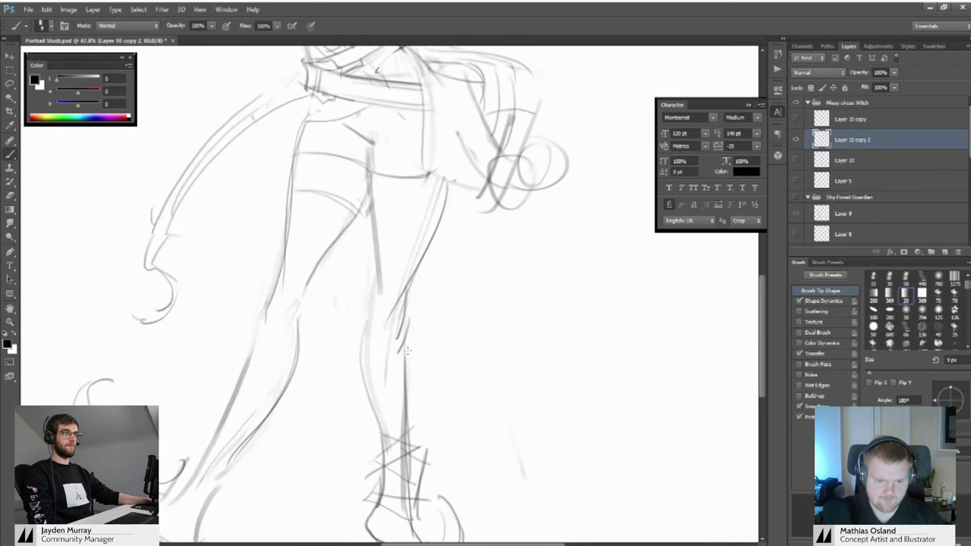
scroll(407, 350, "down", 4)
scroll(368, 314, "up", 3)
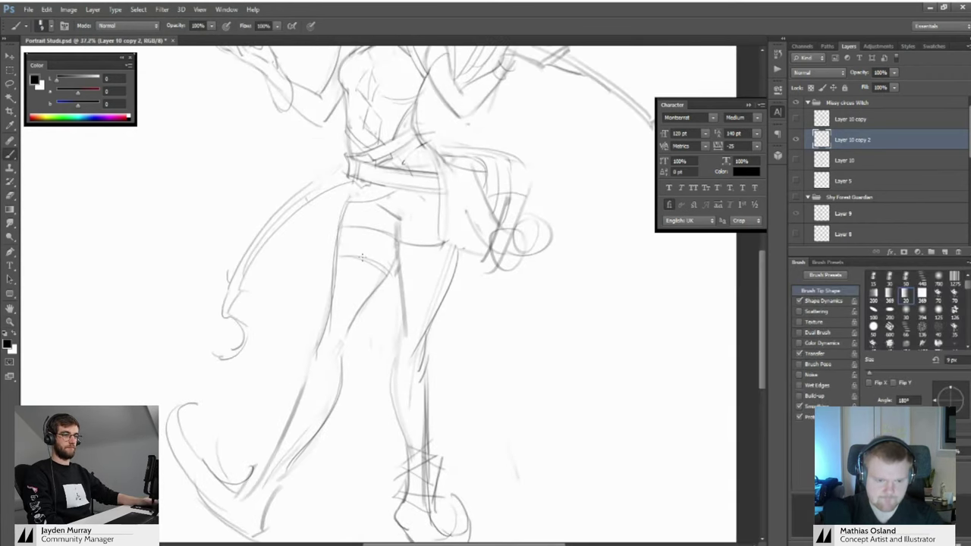
Erase stray sketch marks between the raised arm and the shoulders, beneath the hat brim
left_click_drag(411, 216, 405, 405)
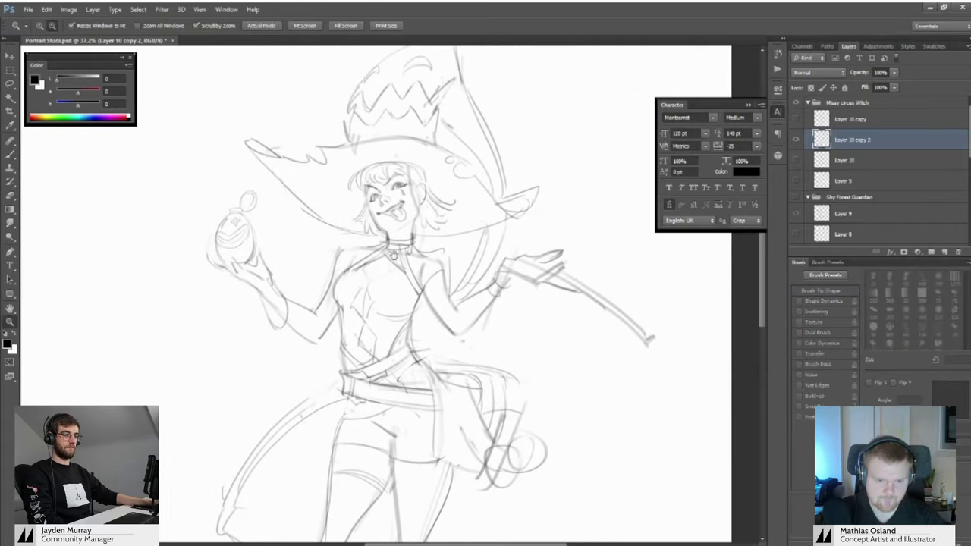
left_click_drag(413, 280, 371, 260)
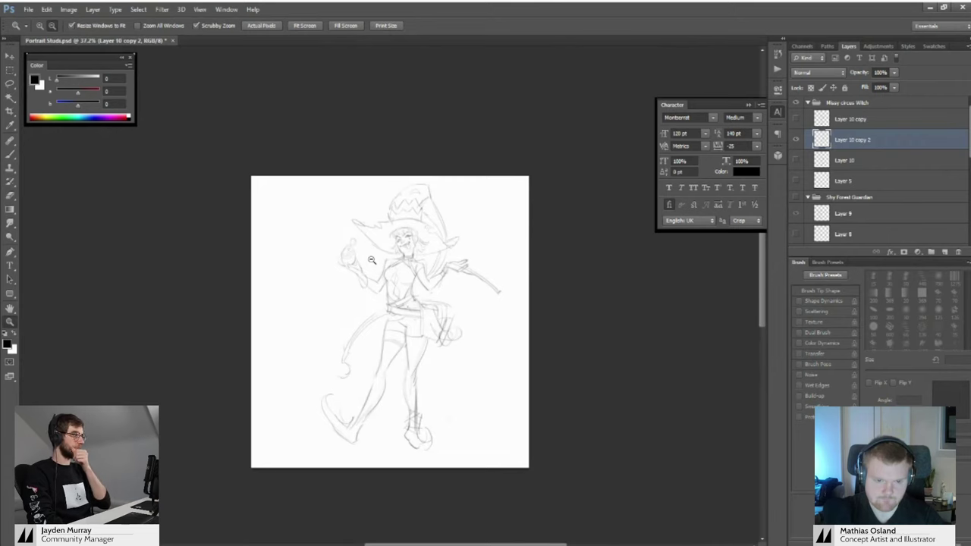
mouse_move(371, 260)
left_mouse_down()
mouse_move(485, 239)
mouse_move(395, 227)
mouse_move(405, 228)
left_mouse_up()
key("b")
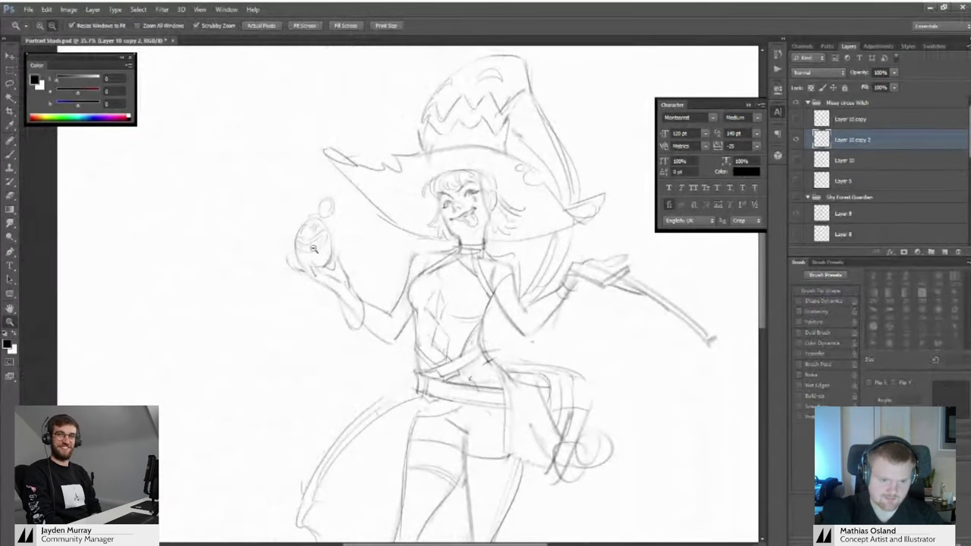
left_click_drag(314, 248, 366, 265)
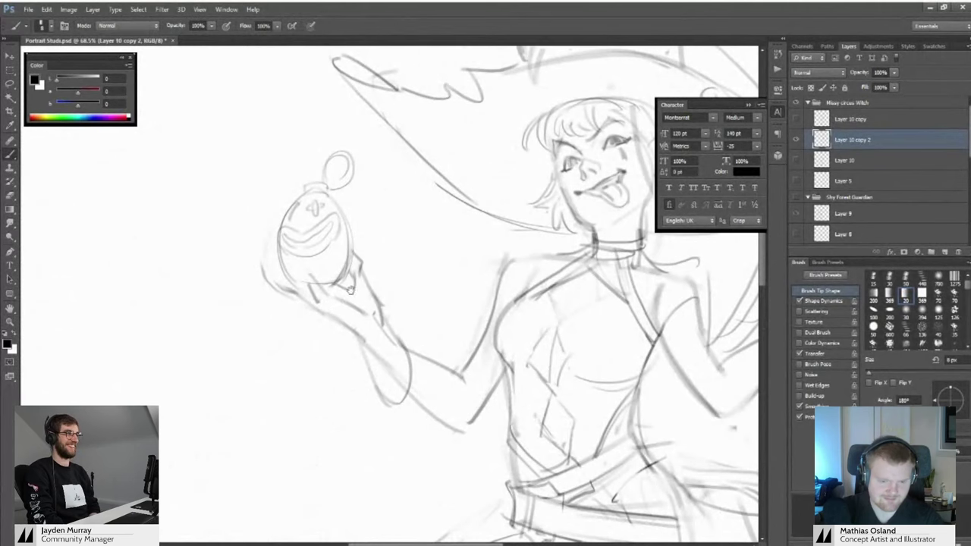
scroll(350, 289, "right", 5)
key("e")
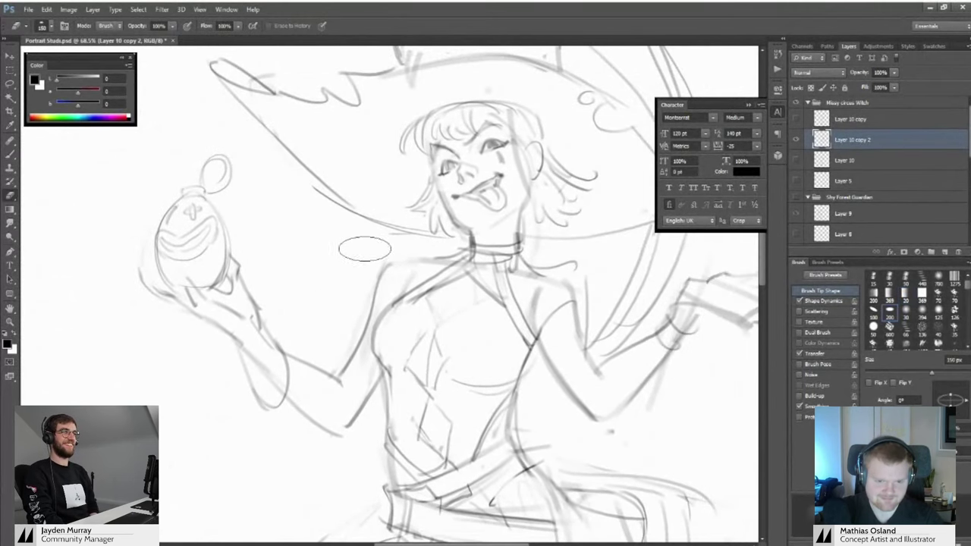
left_click_drag(346, 281, 312, 269)
left_click_drag(458, 262, 415, 247)
left_click_drag(431, 247, 452, 246)
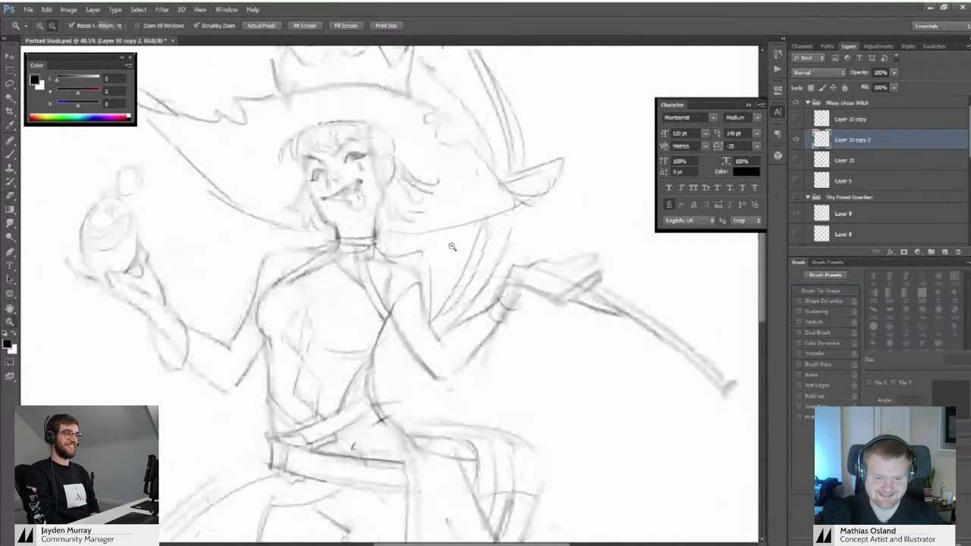
Erase the lower loop of the cuff hanging from the raised forearm and redraw its rounded end
key("b")
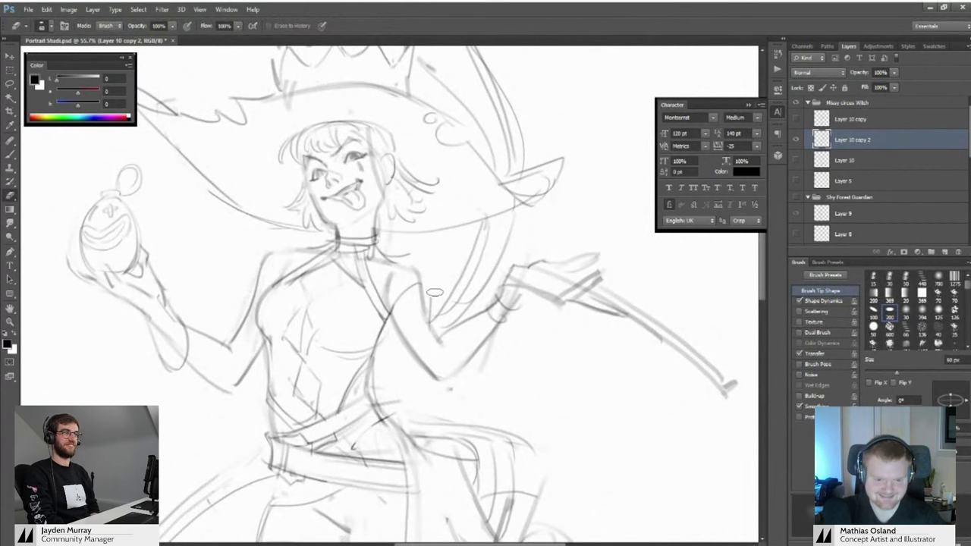
scroll(434, 292, "left", 5)
key("b")
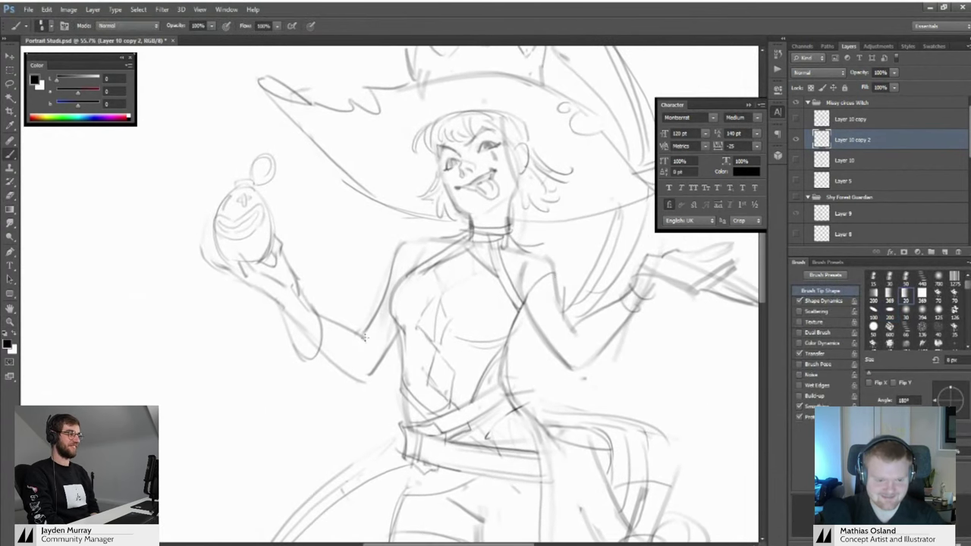
key("e")
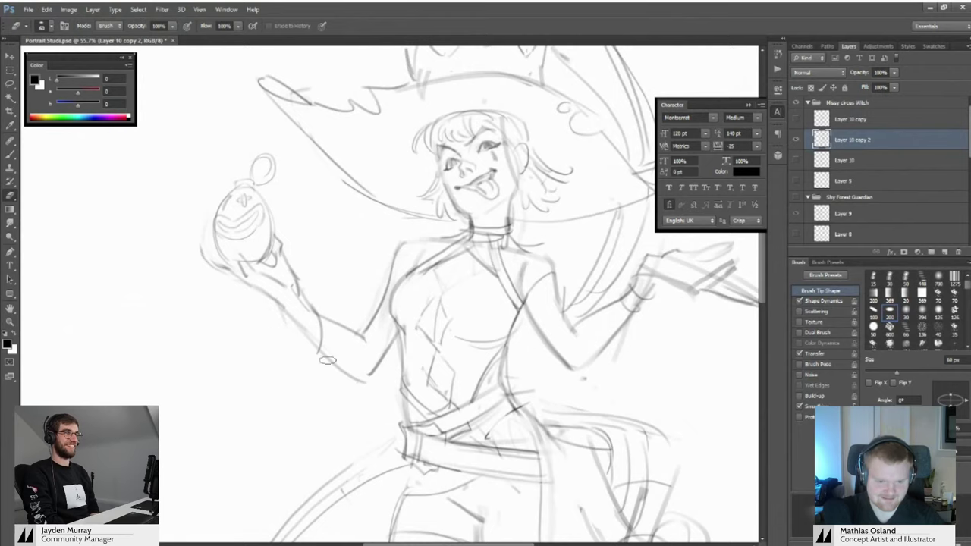
key("z")
mouse_move(397, 307)
left_mouse_down()
mouse_move(331, 296)
mouse_move(382, 303)
left_mouse_up()
key("b")
left_click_drag(319, 321, 340, 331)
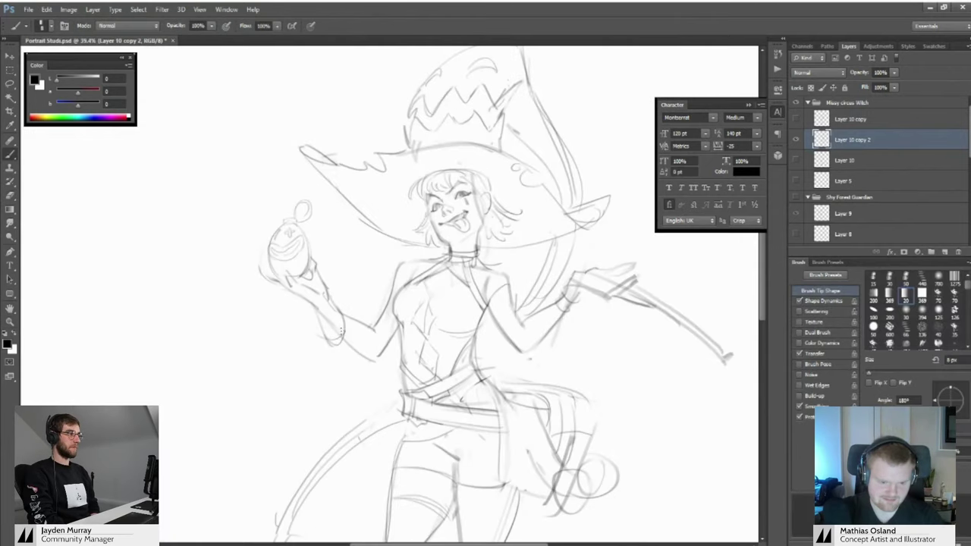
Erase the outer finger contour of the hand holding the smiling flask and redraw the fingers wrapping around its base
scroll(340, 329, "up", 5)
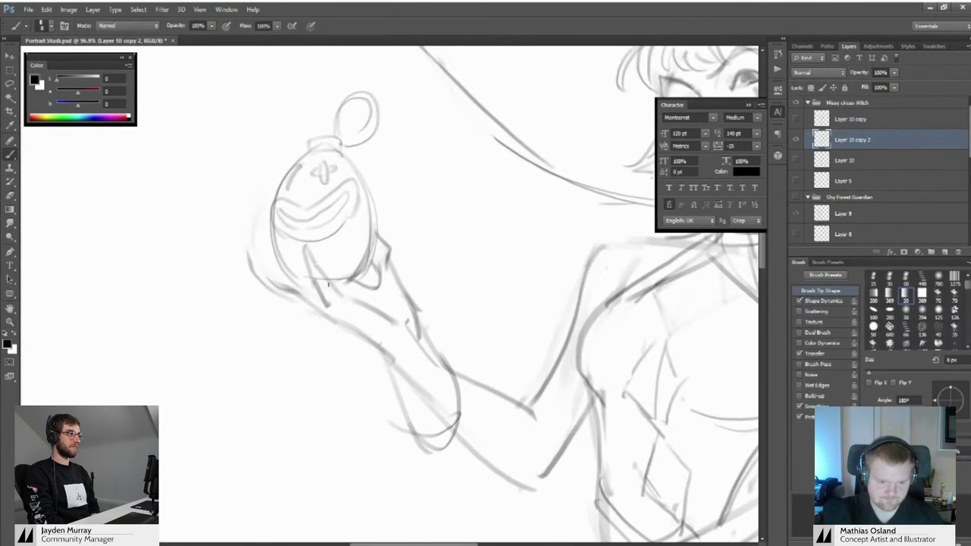
mouse_move(329, 284)
left_mouse_down()
mouse_move(348, 296)
mouse_move(349, 317)
left_mouse_up()
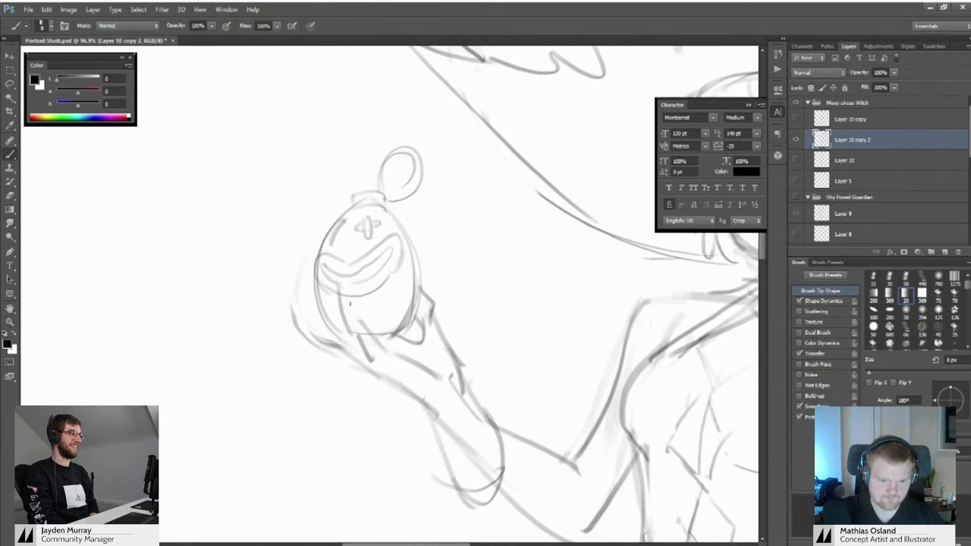
key("z")
mouse_move(345, 288)
left_mouse_down()
mouse_move(292, 292)
mouse_move(327, 297)
mouse_move(292, 302)
mouse_move(275, 293)
mouse_move(331, 317)
mouse_move(273, 289)
mouse_move(331, 306)
mouse_move(260, 304)
mouse_move(296, 319)
left_mouse_up()
key("b")
key("e")
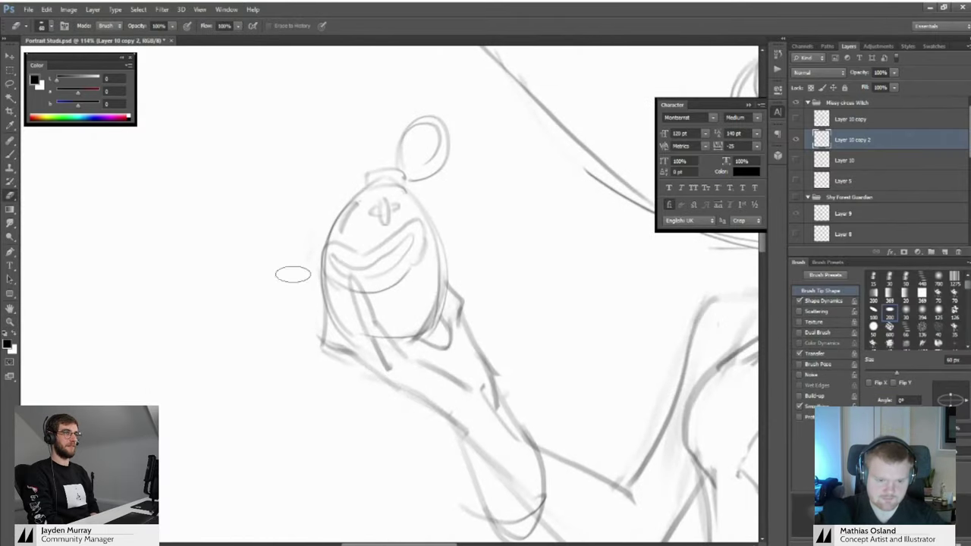
mouse_move(293, 275)
left_mouse_down()
mouse_move(271, 275)
mouse_move(294, 284)
mouse_move(264, 288)
mouse_move(303, 303)
left_mouse_up()
key("b")
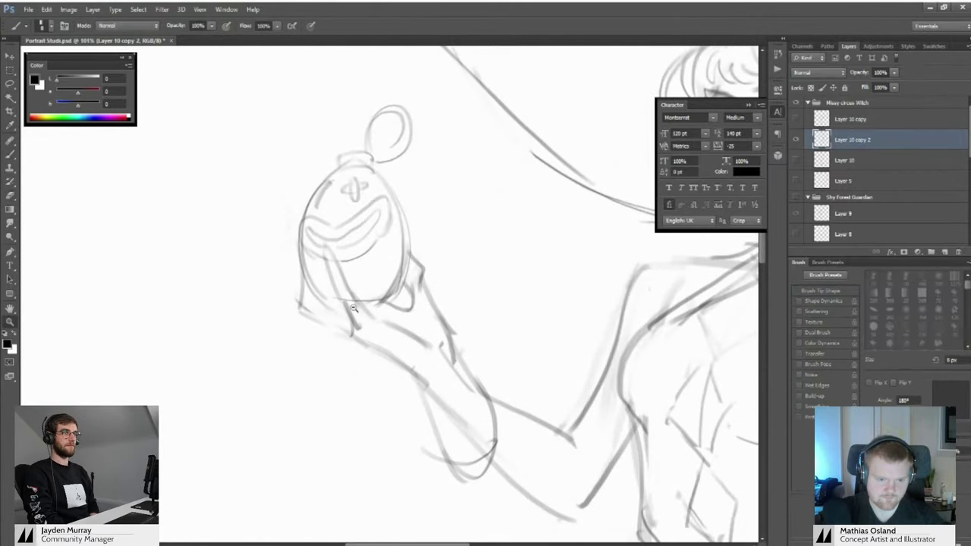
mouse_move(340, 279)
left_mouse_down()
mouse_move(289, 275)
mouse_move(365, 279)
mouse_move(322, 312)
mouse_move(378, 331)
left_mouse_up()
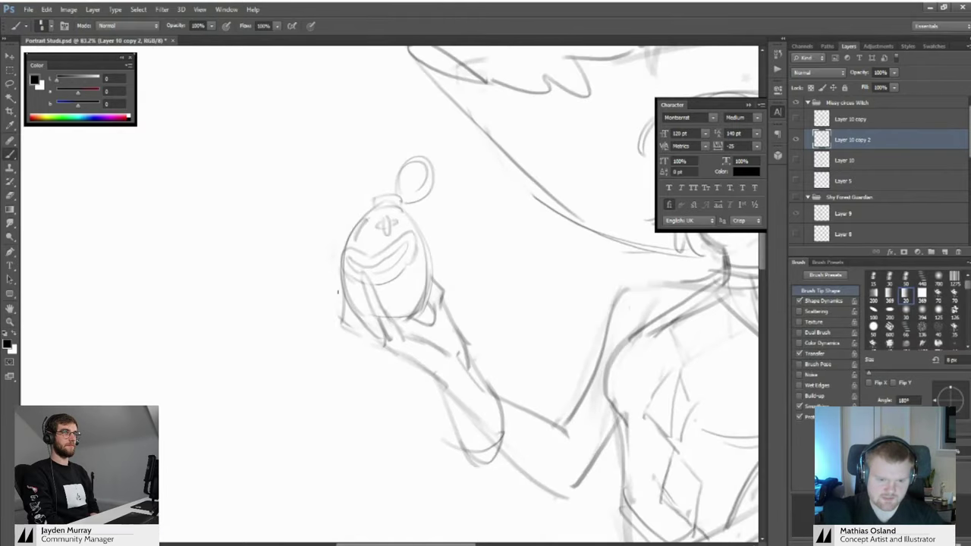
mouse_move(338, 290)
left_mouse_down()
mouse_move(296, 296)
mouse_move(343, 301)
left_mouse_up()
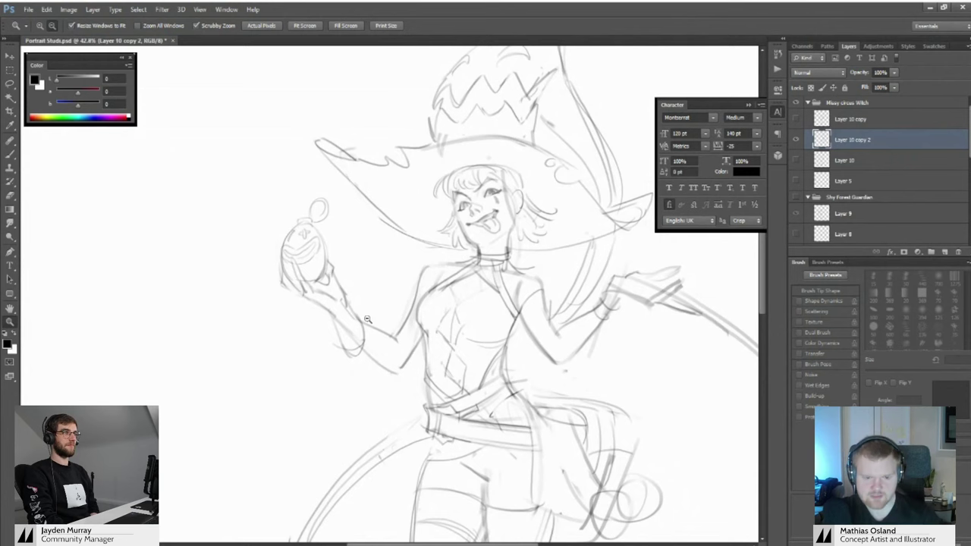
Trim the crossing lines at the end of the raised forearm's cuff into a clean rounded shape
mouse_move(367, 319)
left_mouse_down()
mouse_move(297, 297)
mouse_move(344, 335)
left_mouse_up()
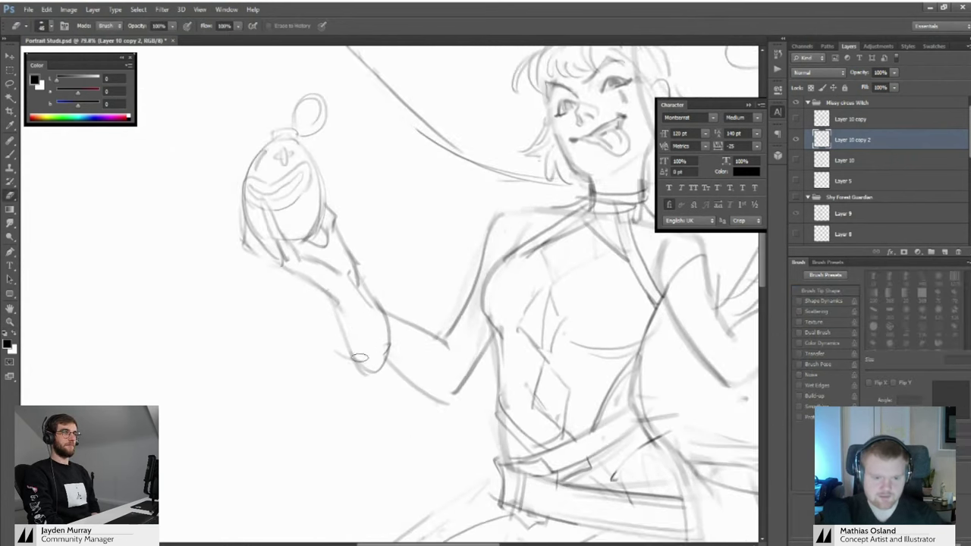
mouse_move(378, 364)
left_mouse_down()
mouse_move(339, 356)
mouse_move(386, 352)
left_mouse_up()
key("b")
mouse_move(390, 323)
left_mouse_down()
mouse_move(327, 307)
mouse_move(369, 329)
mouse_move(332, 293)
left_mouse_up()
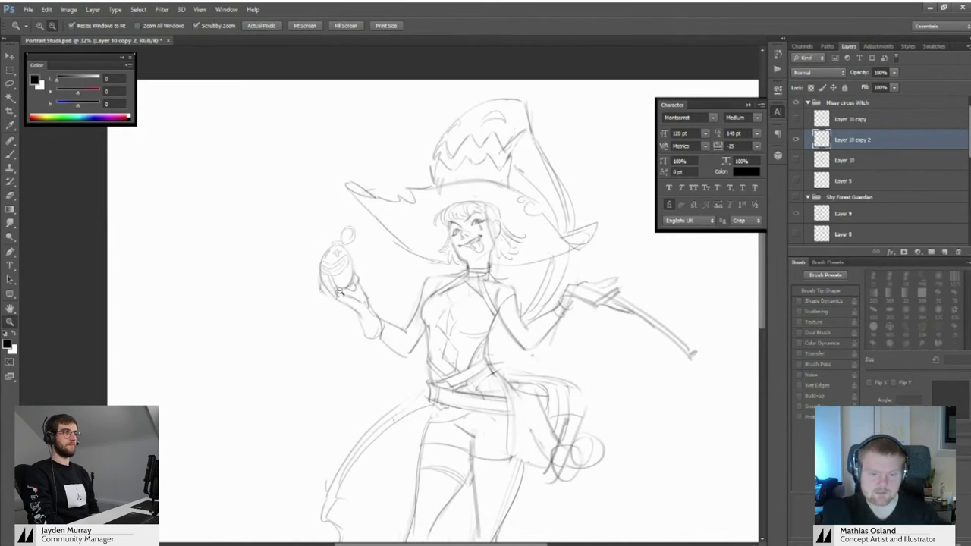
Redraw the arm contour between the cuff and the elbow of the raised arm
mouse_move(373, 305)
left_mouse_down()
mouse_move(345, 292)
mouse_move(372, 323)
mouse_move(367, 334)
left_mouse_up()
mouse_move(397, 322)
left_mouse_down()
mouse_move(369, 302)
mouse_move(390, 304)
left_mouse_up()
mouse_move(364, 373)
left_mouse_down()
mouse_move(338, 358)
mouse_move(360, 357)
mouse_move(341, 334)
left_mouse_up()
key("b")
Select the raised forearm with its flask using the Lasso and shift it slightly closer to the body
key("z")
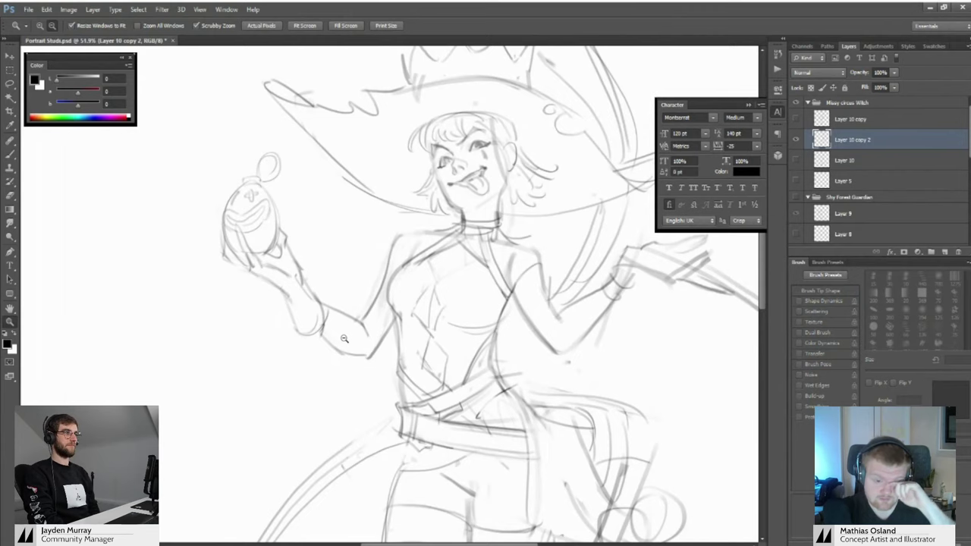
left_click_drag(336, 324, 382, 369)
key("l")
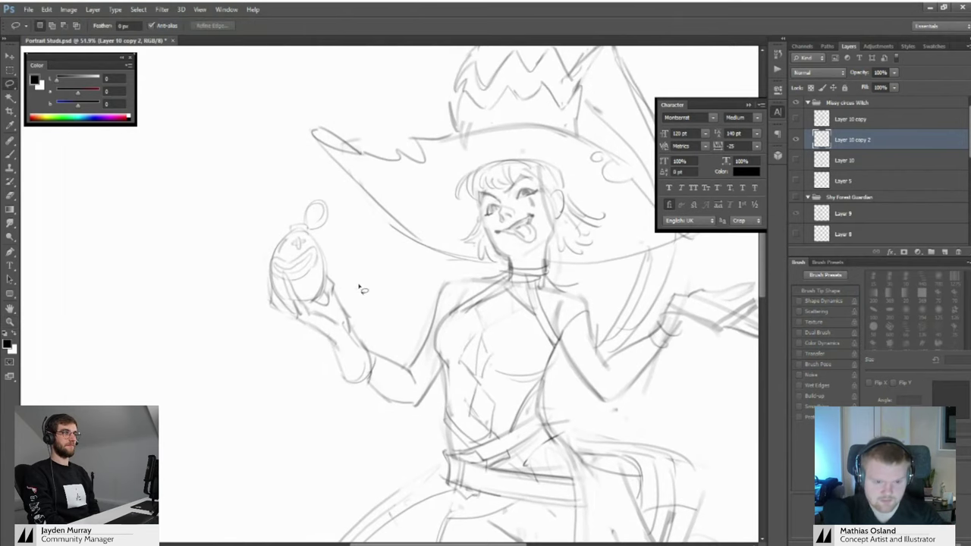
mouse_move(355, 294)
left_mouse_down()
mouse_move(310, 195)
mouse_move(264, 233)
mouse_move(297, 390)
left_mouse_up()
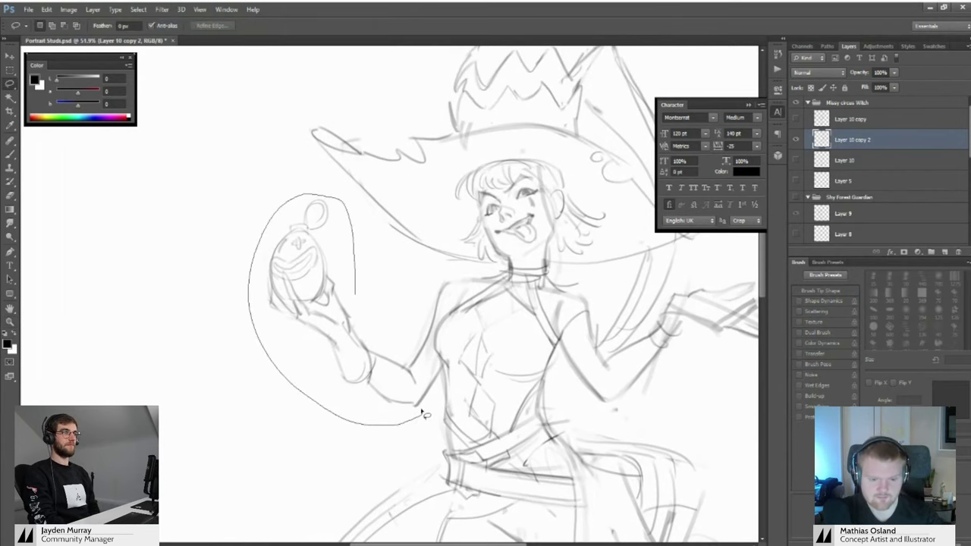
key("v")
mouse_move(407, 368)
left_mouse_down()
mouse_move(389, 344)
mouse_move(397, 355)
left_mouse_up()
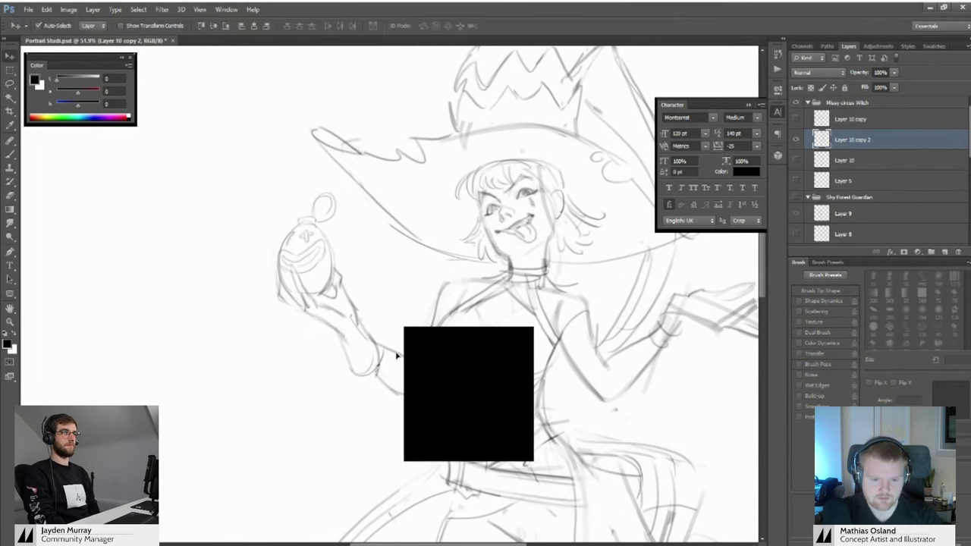
key("ctrl+d")
Erase the overlapping leftover lines around the elbow of the moved forearm
key("e")
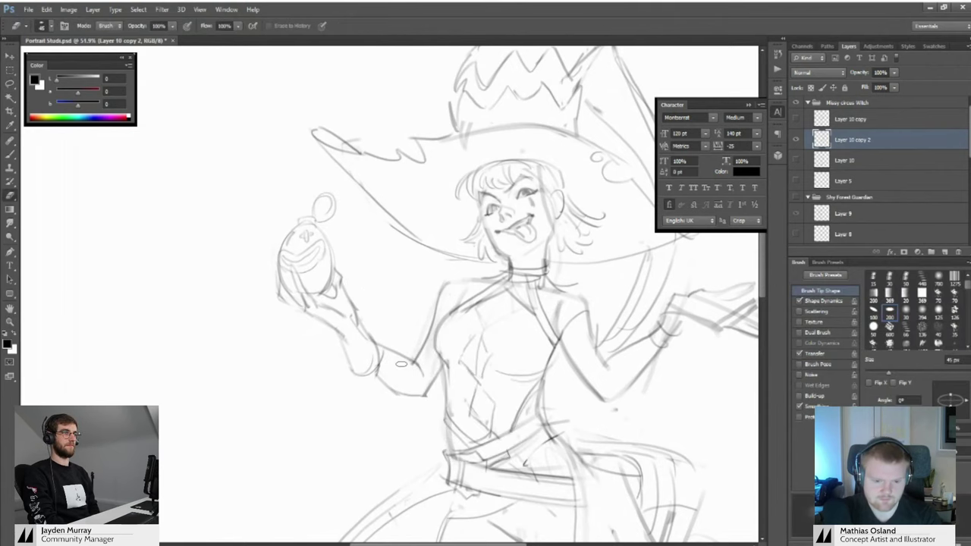
left_click_drag(409, 368, 423, 374)
mouse_move(424, 374)
left_mouse_down()
mouse_move(385, 349)
mouse_move(424, 360)
mouse_move(334, 348)
mouse_move(425, 349)
left_mouse_up()
key("z")
left_click_drag(349, 334, 427, 338)
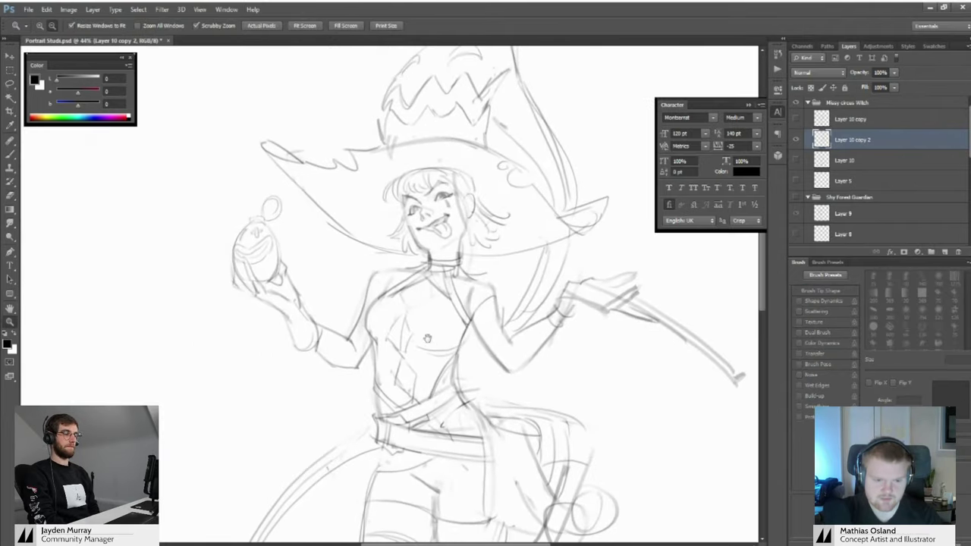
Select the outstretched forearm and hand with the cane using the Lasso and nudge it slightly downward
scroll(427, 338, "right", 2)
key("b")
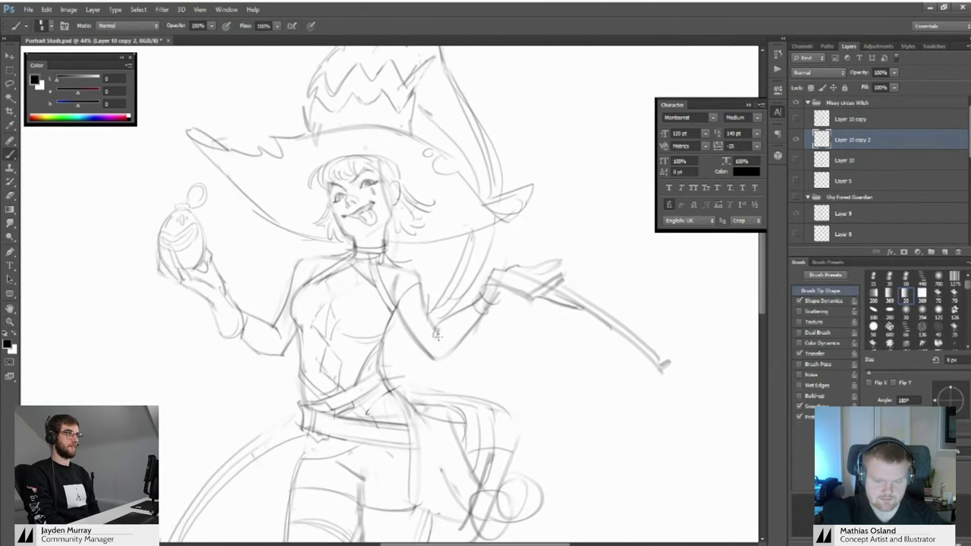
scroll(436, 333, "right", 1)
key("l")
mouse_move(399, 324)
left_mouse_down()
mouse_move(570, 410)
mouse_move(630, 306)
mouse_move(472, 253)
left_mouse_up()
mouse_move(442, 283)
left_mouse_down()
mouse_move(432, 311)
mouse_move(414, 313)
mouse_move(438, 296)
left_mouse_up()
key("v")
key("ctrl+d")
Touch up the elbow of the outstretched arm and the front of the shorts below the belt with short strokes
key("alt+space")
key("b")
mouse_move(382, 258)
left_mouse_down()
mouse_move(462, 258)
mouse_move(490, 279)
mouse_move(439, 259)
mouse_move(391, 259)
mouse_move(409, 237)
mouse_move(408, 325)
left_mouse_up()
key("z")
key("b")
left_click_drag(484, 271, 479, 291)
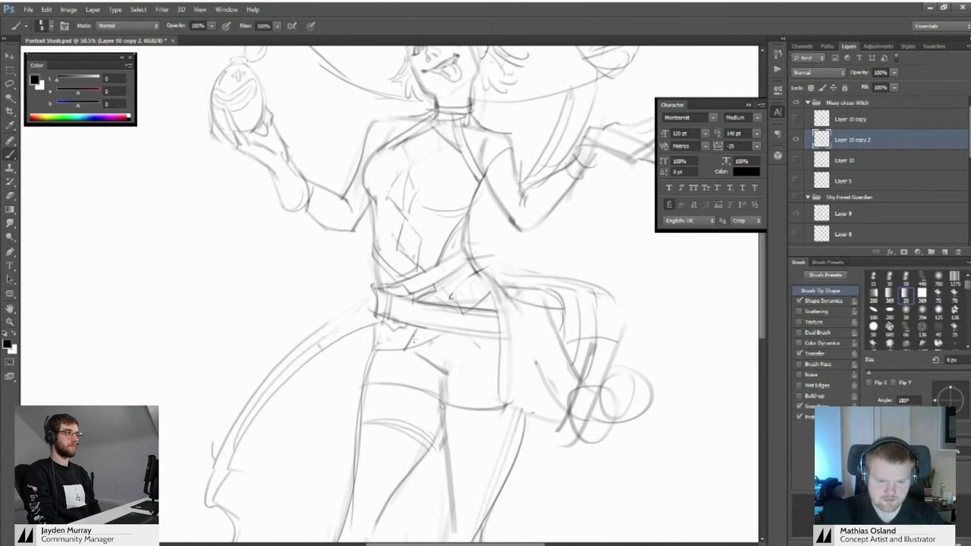
mouse_move(414, 341)
left_mouse_down()
mouse_move(372, 326)
mouse_move(399, 284)
mouse_move(414, 303)
mouse_move(484, 248)
mouse_move(425, 274)
left_mouse_up()
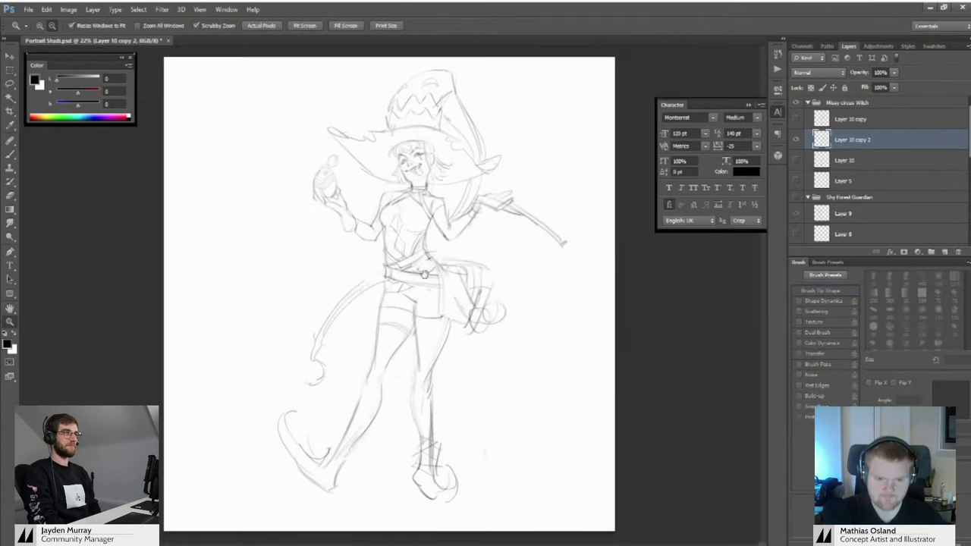
left_click_drag(404, 229, 409, 252)
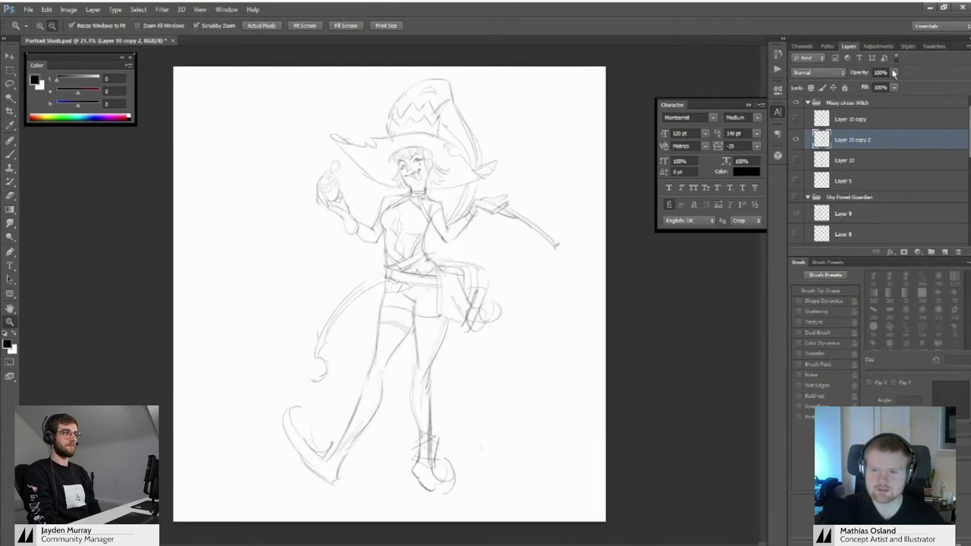
Lower the opacity of the Layer 10 copy 2 sketch to 20% and add a new empty layer above it
left_click_drag(893, 72, 850, 86)
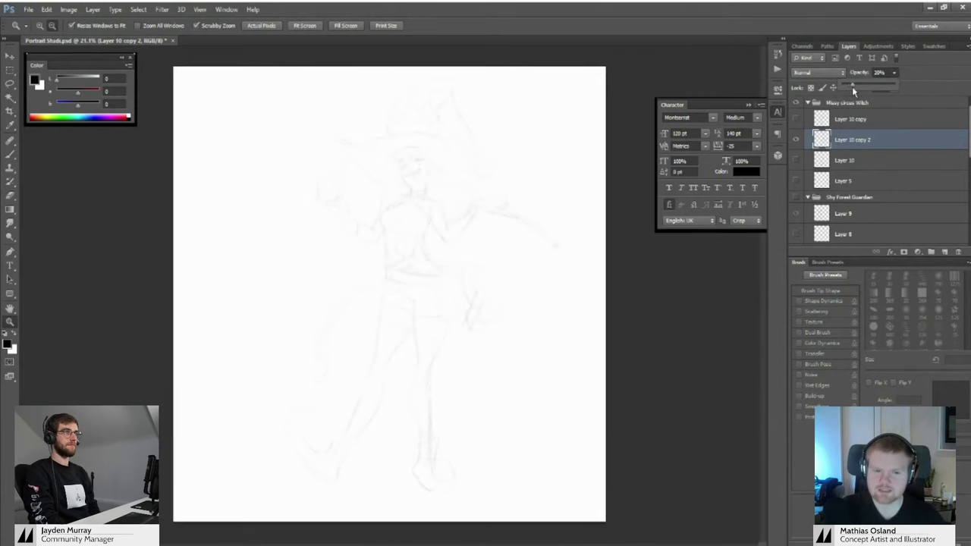
key("ctrl+shift+alt+n")
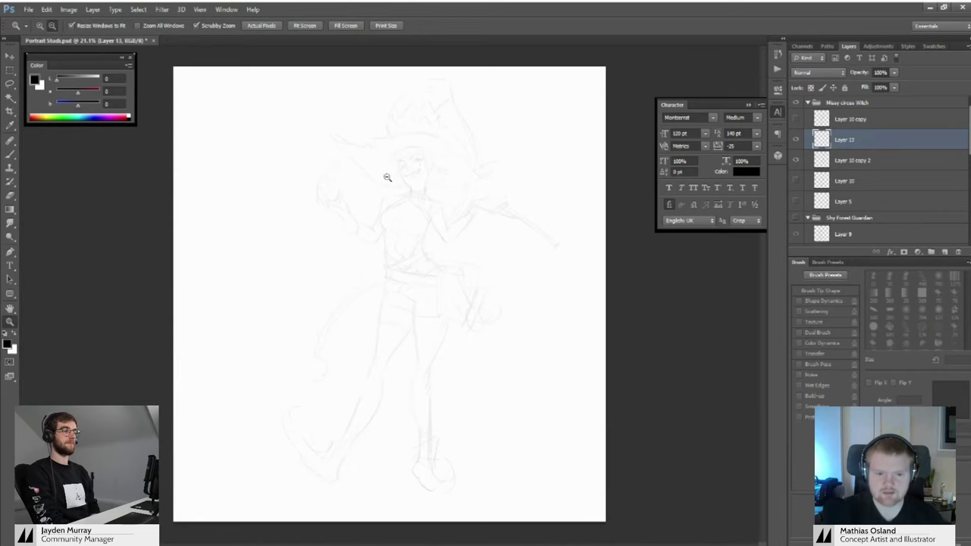
Hide the new empty layer and raise Layer 10 copy 2 to 100% opacity to examine the full witch sketch
left_click_drag(385, 178, 409, 264)
left_click(794, 139)
left_click(842, 160)
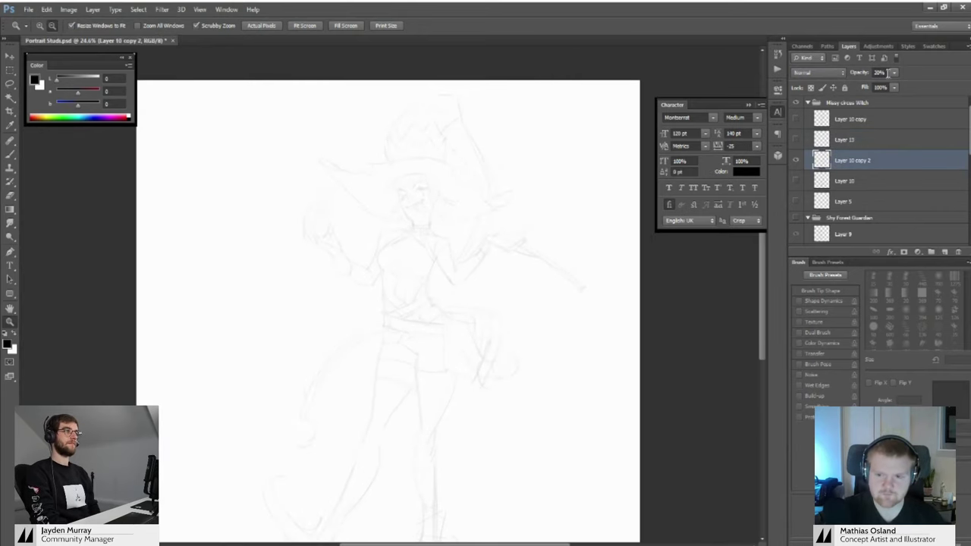
left_click(893, 73)
left_click_drag(898, 88, 945, 88)
left_click(443, 229)
left_click_drag(444, 229, 427, 201)
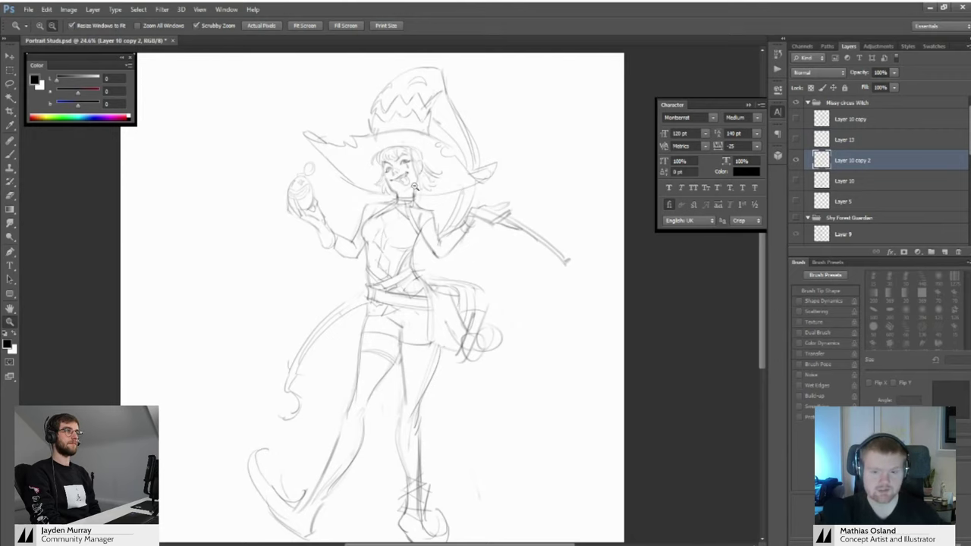
left_click_drag(441, 279, 401, 274)
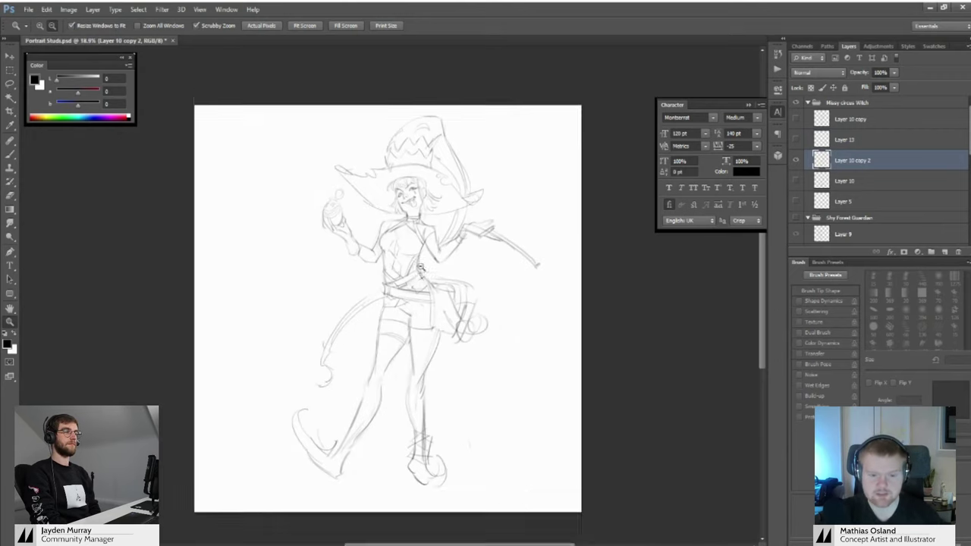
Fade Layer 10 copy 2 to 20% opacity and make Layer 13 visible and active for inking
left_click(888, 72)
left_click_drag(854, 88, 851, 88)
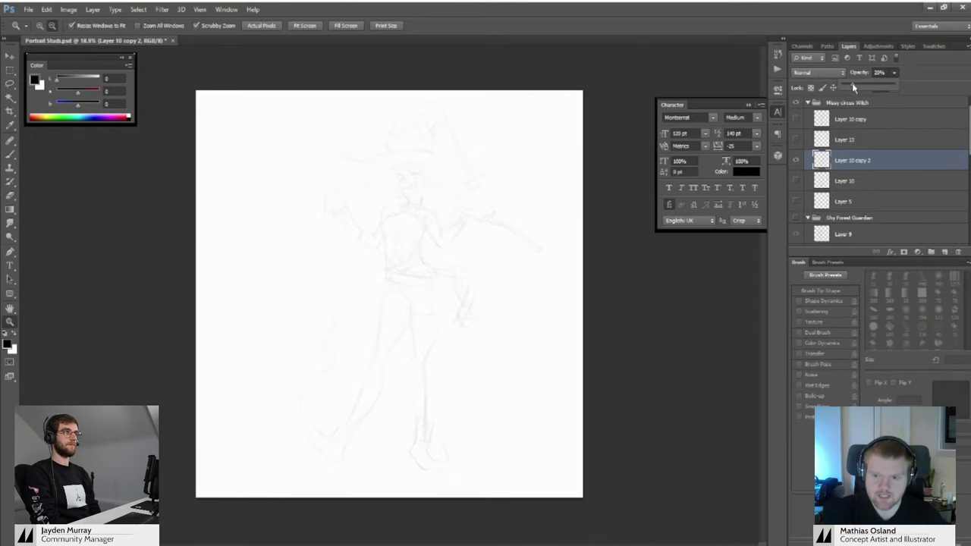
left_click(833, 143)
left_click(796, 140)
Try the 70 px textured brush with curved strokes beside the witch's face and undo them
key("e")
key("z")
mouse_move(395, 165)
left_mouse_down()
mouse_move(450, 201)
mouse_move(448, 306)
left_mouse_up()
key("b")
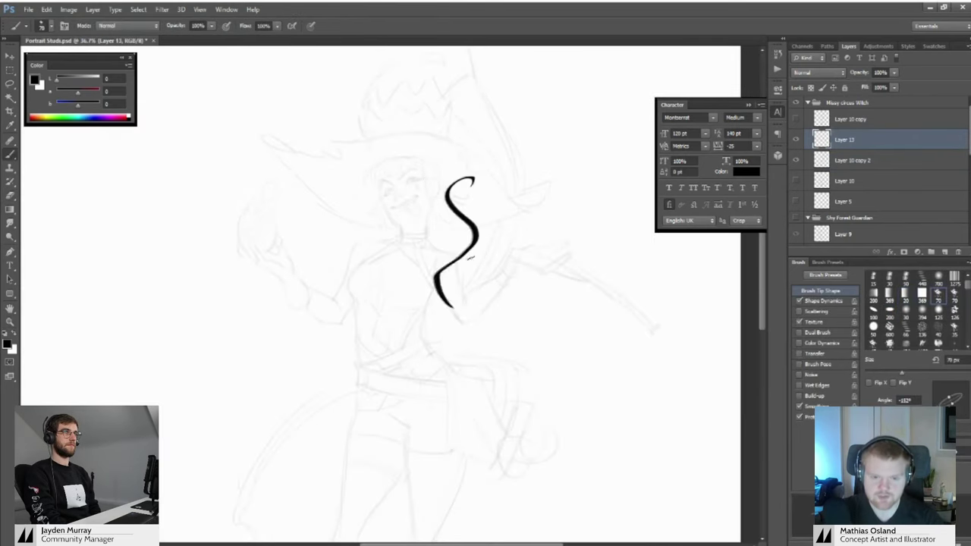
key("ctrl+z")
left_click_drag(486, 207, 437, 332)
key("ctrl+z")
left_click_drag(493, 250, 438, 279)
Switch to the next brush preset and enlarge its tip to 800 px over the empty area beside the hat
key("z")
left_click_drag(472, 223, 524, 220)
key("b")
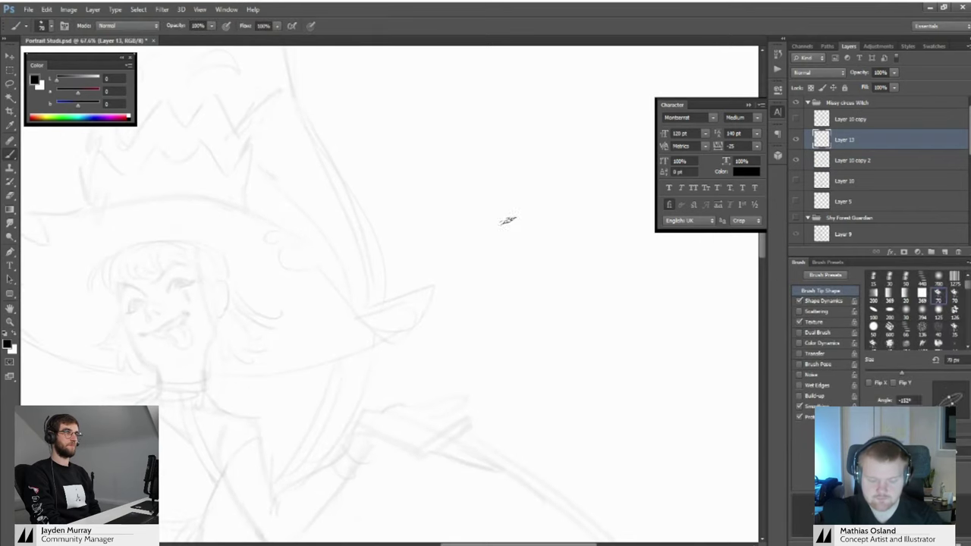
key("period")
key("bracketright")
key("bracketright")
key("bracketright")
key("bracketright")
key("bracketright")
key("bracketright")
key("bracketright")
key("bracketright")
key("bracketright")
key("bracketright")
key("bracketright")
key("bracketright")
key("bracketright")
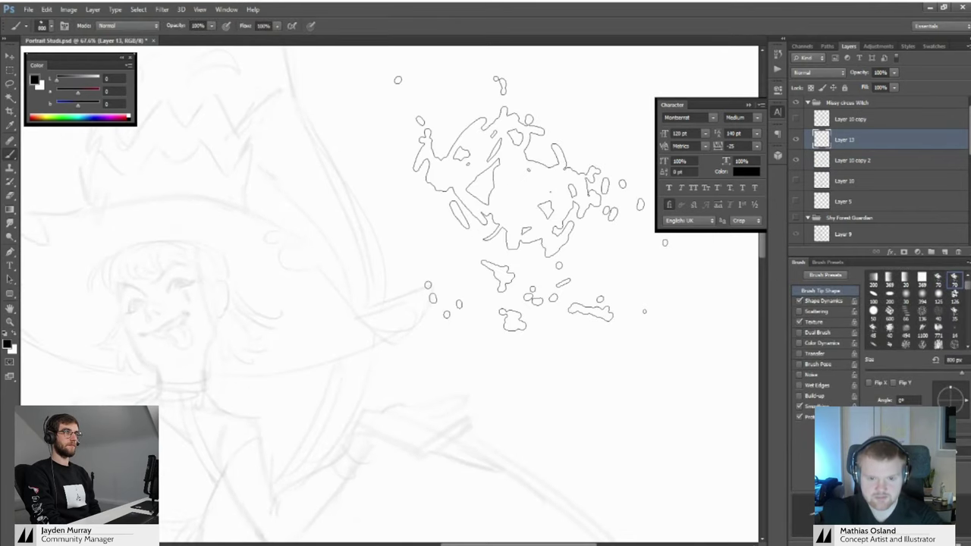
Stamp the enlarged brush tip beside the hat, examine its shape up close and undo the stamp
left_click(529, 200)
left_click_drag(483, 277, 432, 338)
key("z")
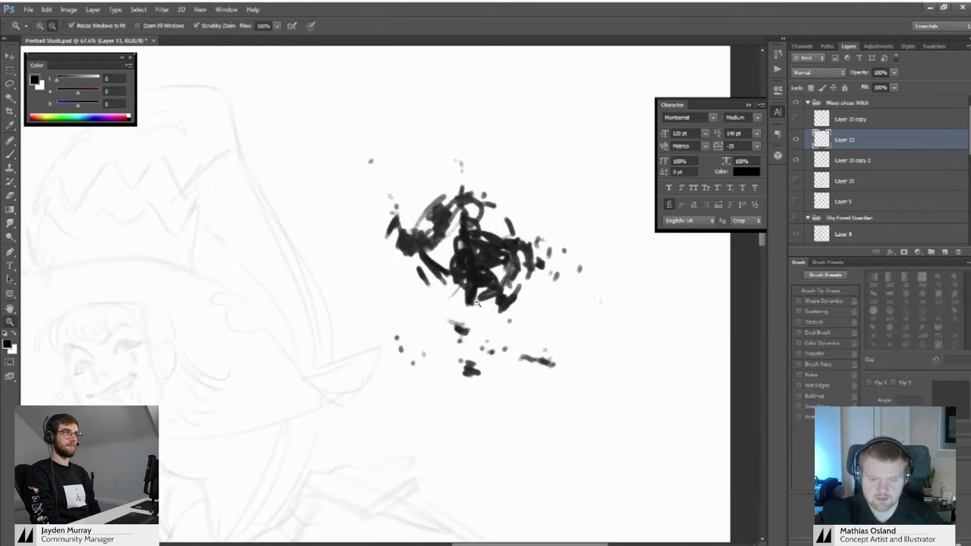
left_click_drag(477, 303, 486, 257)
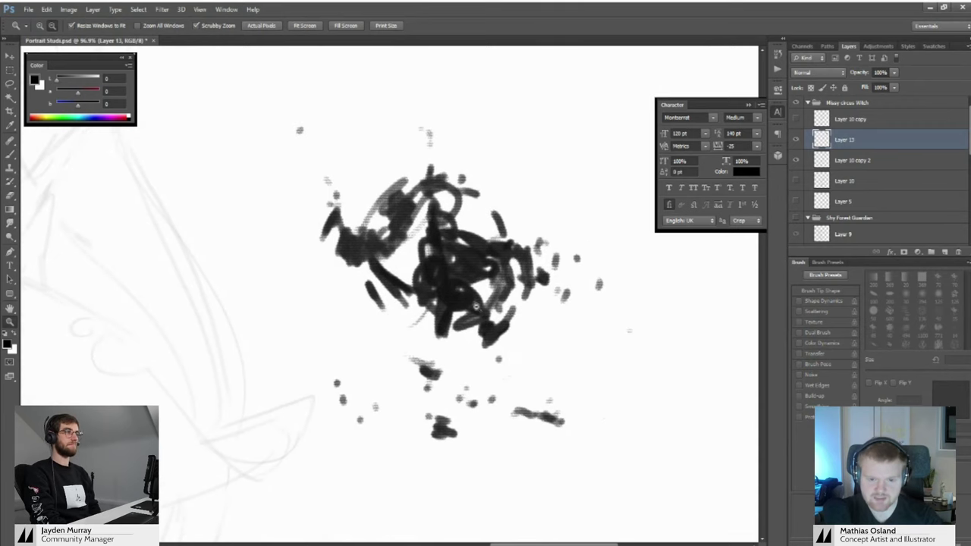
key("b")
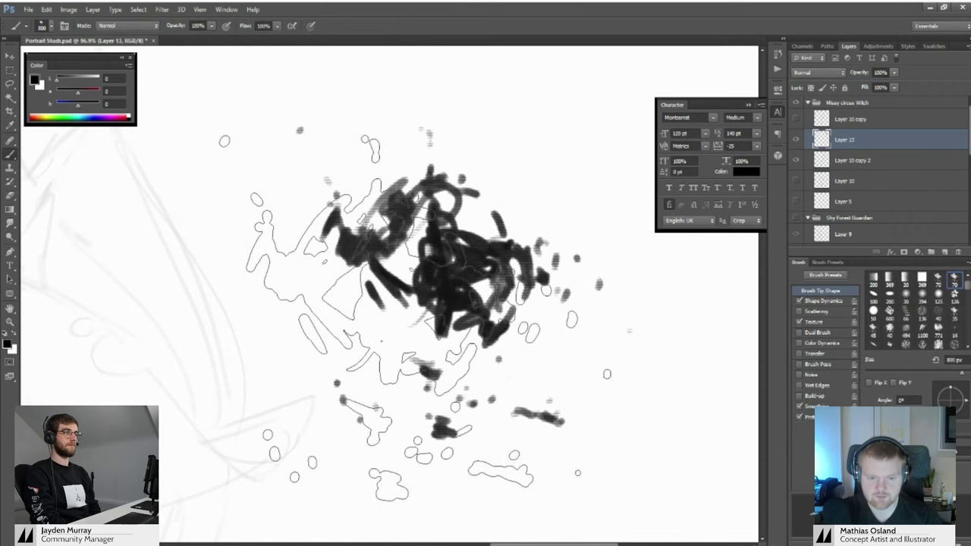
key("ctrl+z")
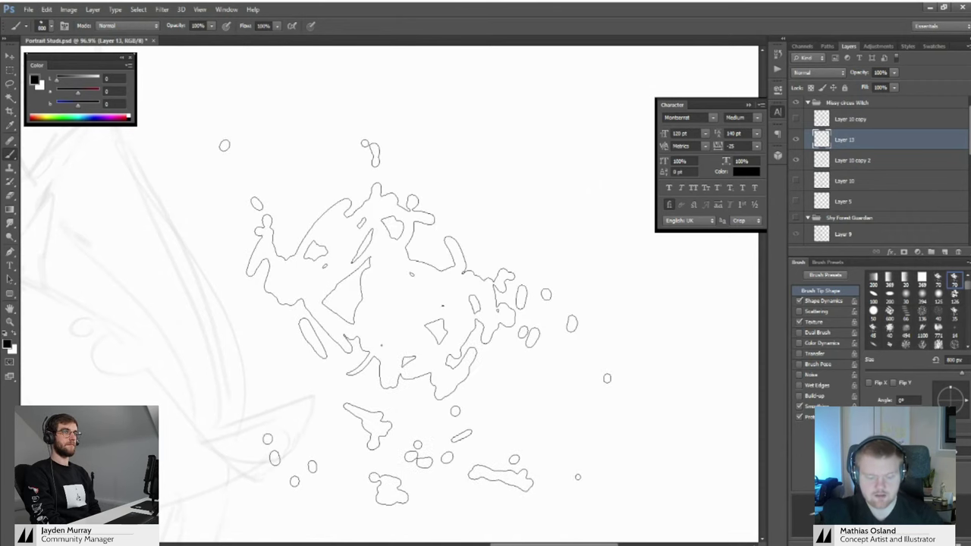
Return to the previous 70 px brush, test tapered S-curve strokes beside the hat and undo them
key("comma")
left_click_drag(476, 205, 409, 349)
key("ctrl+z")
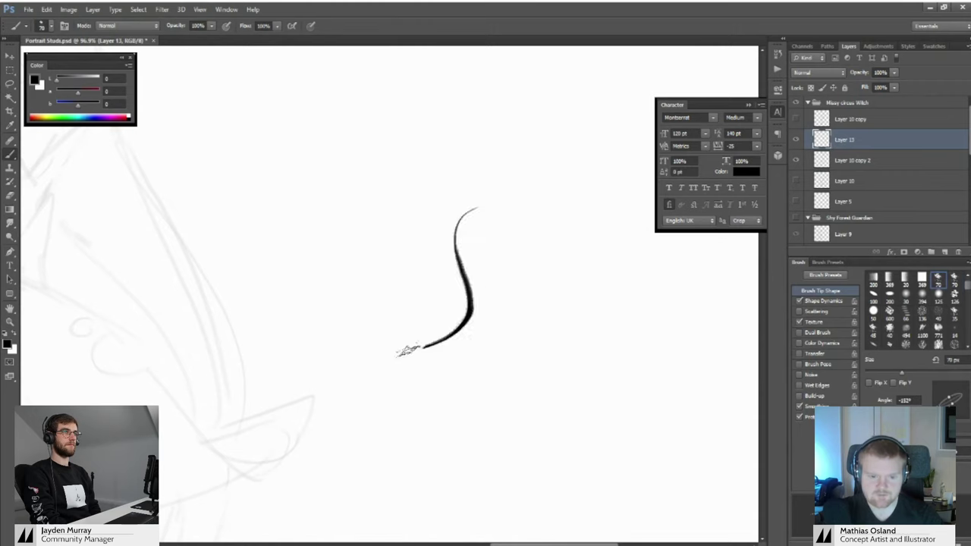
key("ctrl+z")
left_click_drag(493, 220, 406, 346)
key("ctrl+z")
Ink the hat brim's upper edge with a 50 px brush, including its notch, curled loop and upturned right tip
scroll(446, 286, "down", 5)
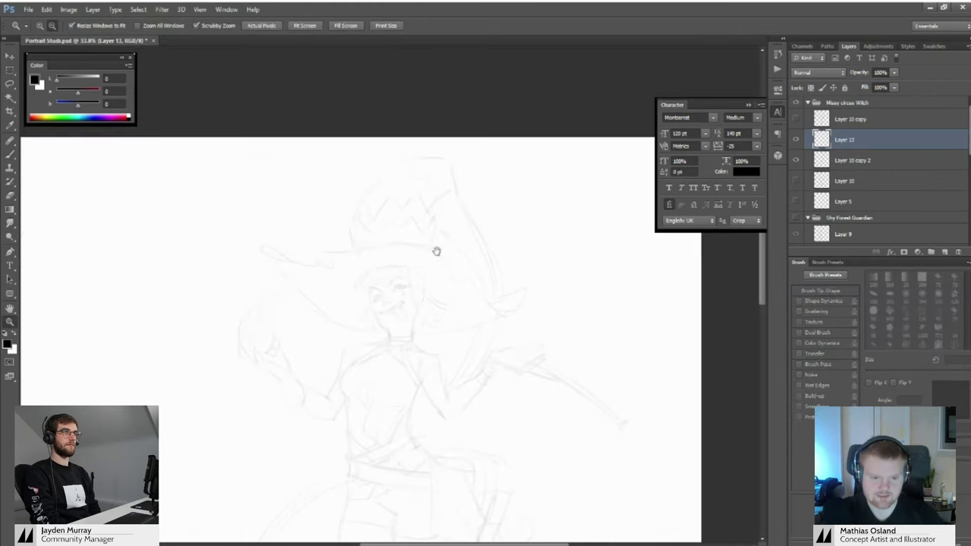
scroll(435, 251, "up", 3)
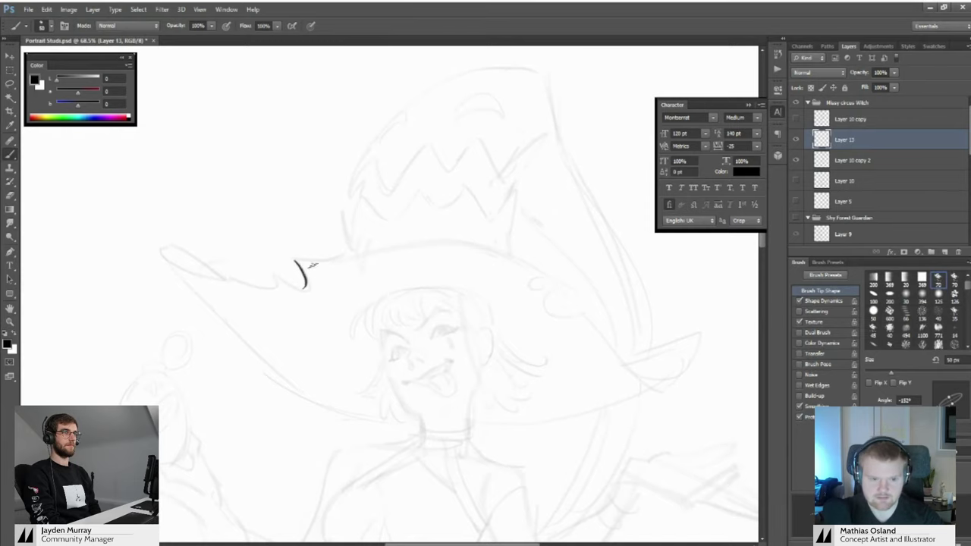
mouse_move(311, 265)
left_mouse_down()
mouse_move(332, 239)
mouse_move(466, 211)
mouse_move(376, 231)
left_mouse_up()
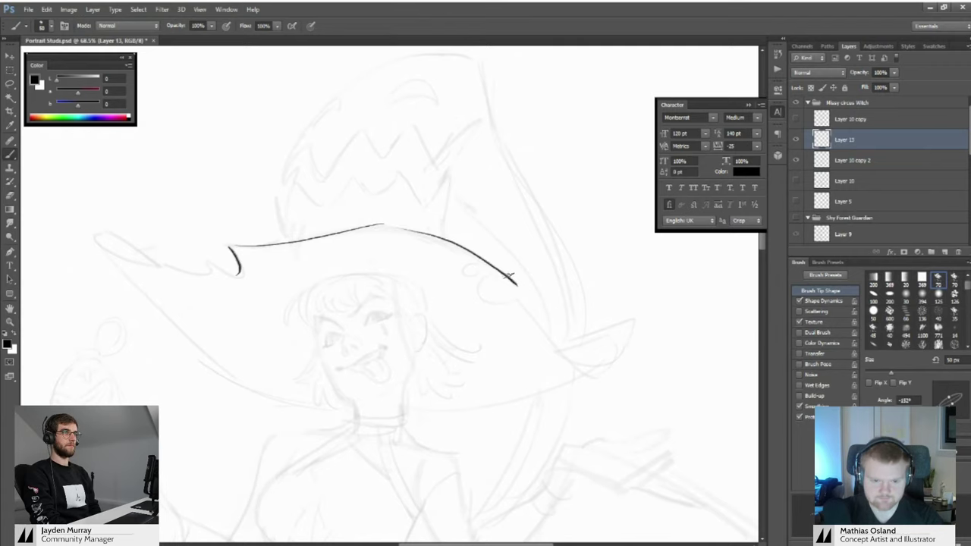
mouse_move(508, 282)
left_mouse_down()
mouse_move(463, 263)
mouse_move(452, 270)
mouse_move(443, 249)
left_mouse_up()
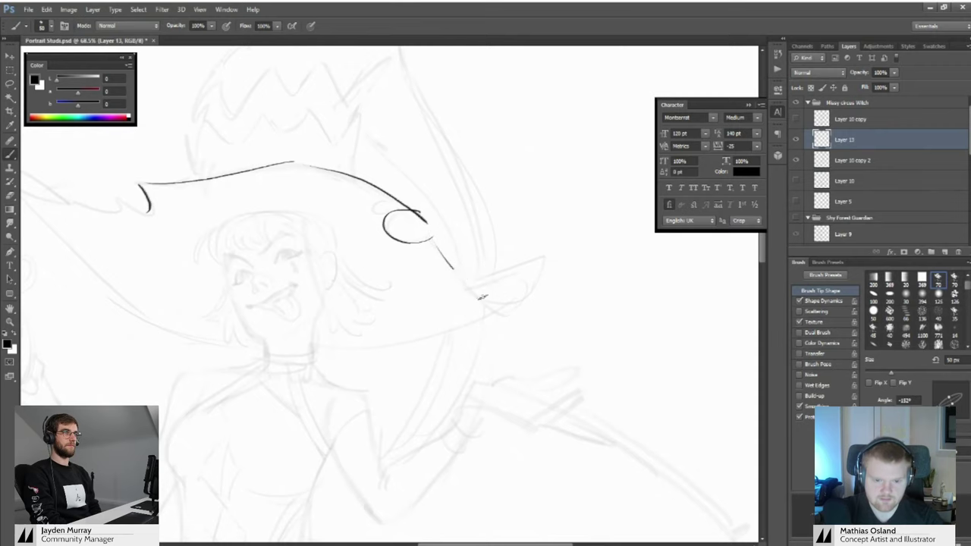
mouse_move(497, 293)
left_mouse_down()
mouse_move(544, 279)
mouse_move(548, 258)
mouse_move(480, 278)
left_mouse_up()
left_click_drag(466, 273, 578, 265)
Ink the curved fringe strands across the forehead and the outline of the eye on the face's right side
mouse_move(354, 230)
left_mouse_down()
mouse_move(362, 238)
mouse_move(327, 258)
mouse_move(282, 251)
mouse_move(387, 249)
left_mouse_up()
left_click_drag(374, 230, 391, 240)
mouse_move(389, 267)
left_mouse_down()
mouse_move(436, 247)
mouse_move(392, 272)
left_mouse_up()
left_click_drag(380, 282, 495, 237)
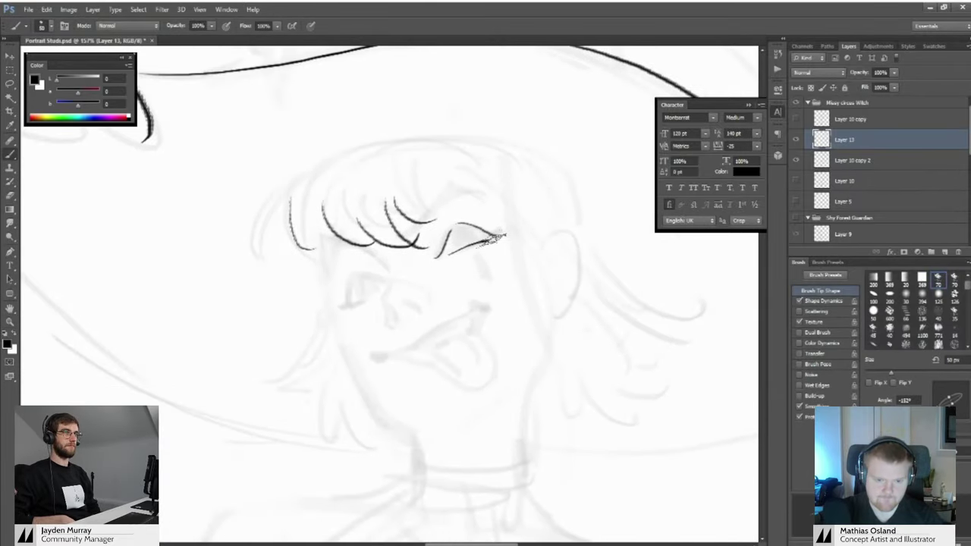
Ink the left eye and the nose with a 30 px brush, and add outer strands to the fringe
mouse_move(416, 270)
left_mouse_down()
mouse_move(453, 245)
mouse_move(387, 274)
mouse_move(420, 259)
mouse_move(364, 264)
mouse_move(438, 278)
left_mouse_up()
key("bracketleft")
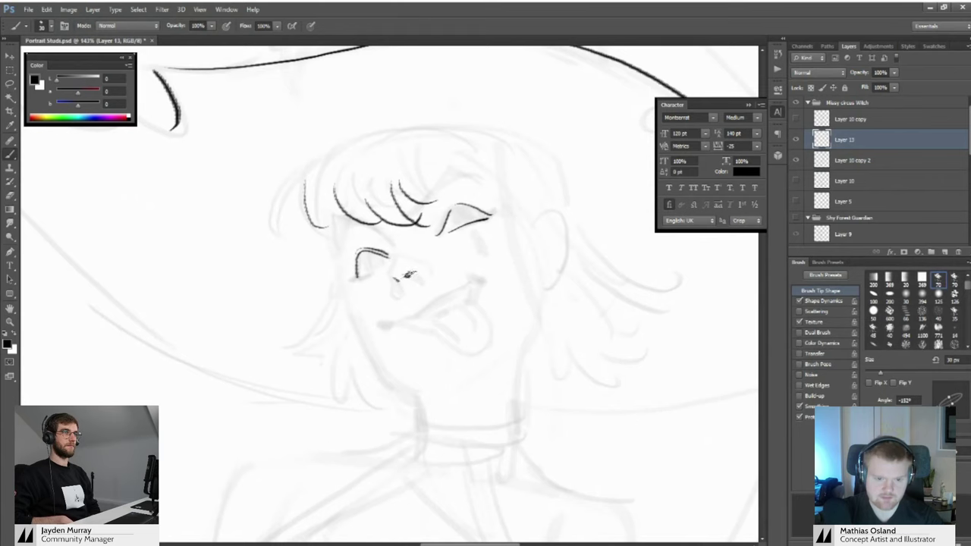
mouse_move(415, 279)
left_mouse_down()
mouse_move(356, 280)
mouse_move(393, 283)
mouse_move(373, 315)
mouse_move(391, 325)
left_mouse_up()
key("b")
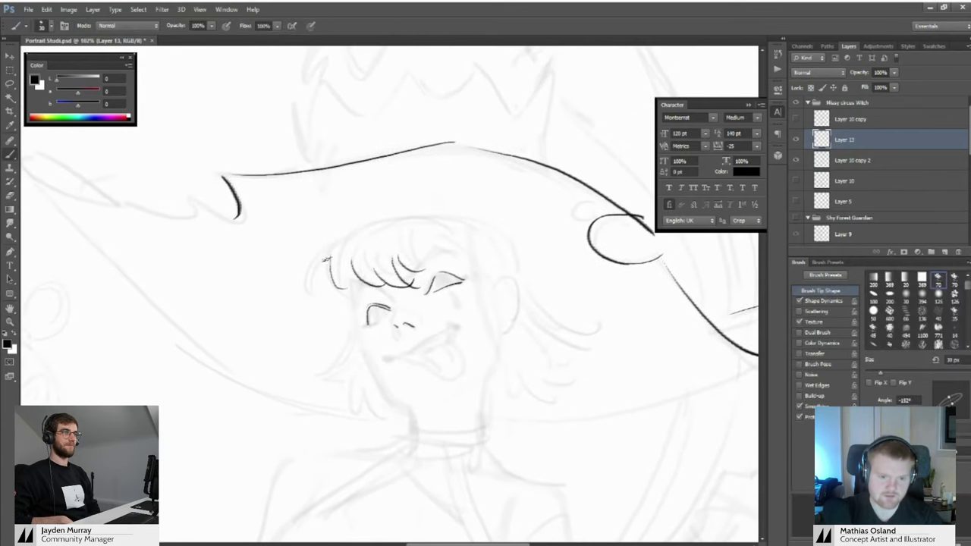
left_click_drag(327, 256, 316, 295)
mouse_move(382, 313)
left_mouse_down()
mouse_move(337, 299)
mouse_move(333, 259)
left_mouse_up()
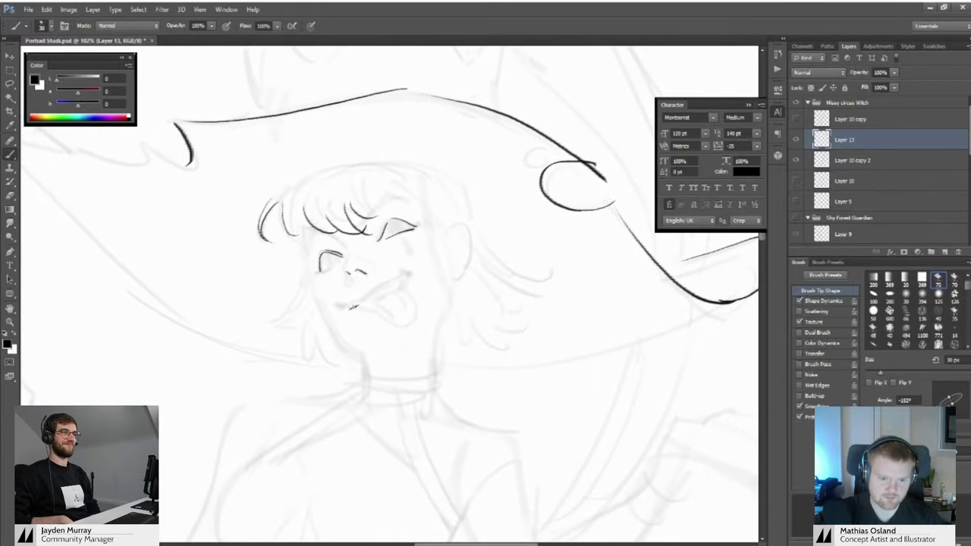
Ink the slanted mouth line from its left corner upward and undo its excess final stroke
left_click_drag(335, 306, 370, 296)
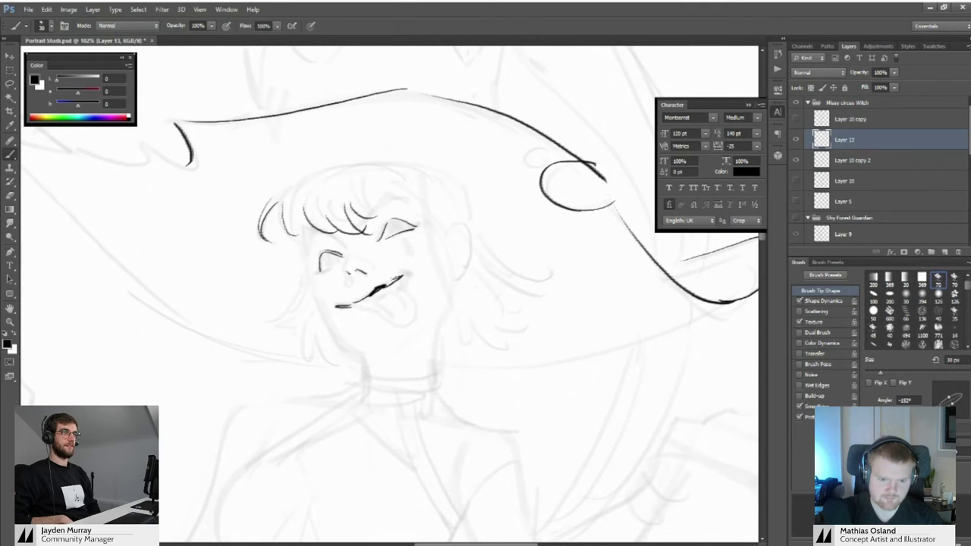
key("ctrl+z")
key("z")
left_click_drag(377, 282, 410, 284)
Choose an angled eraser tip, reduce its size and trim the thick part of the mouth line
key("e")
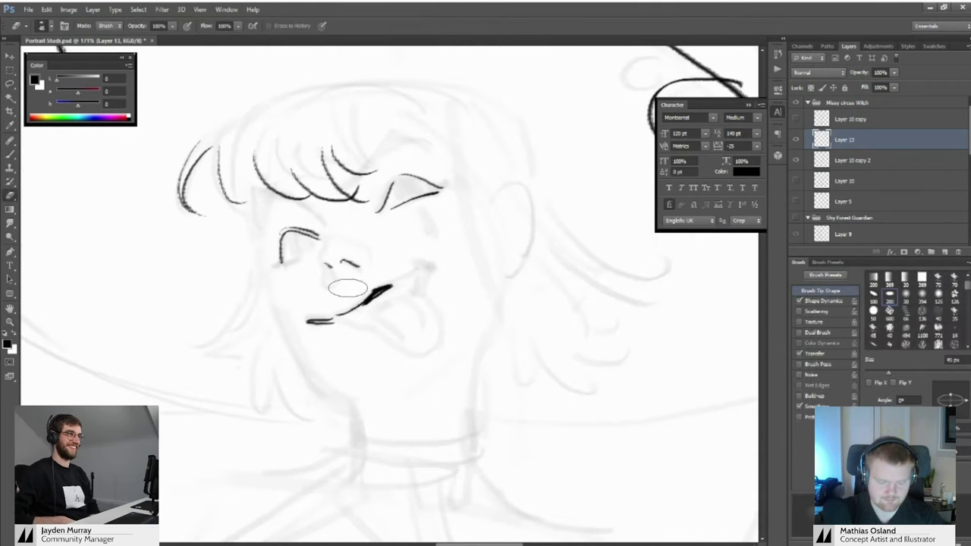
key("period")
key("period")
key("period")
key("period")
key("period")
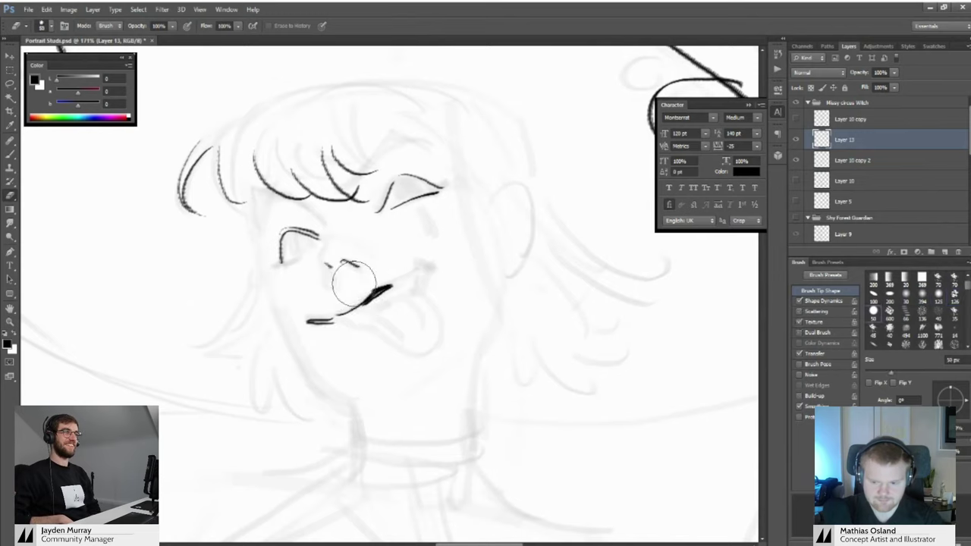
key("comma")
key("comma")
key("comma")
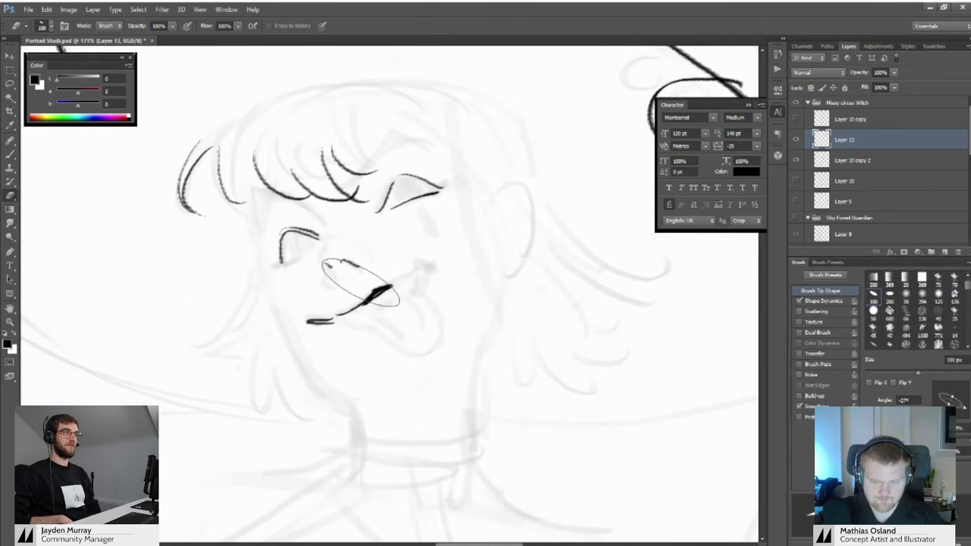
key("bracketleft")
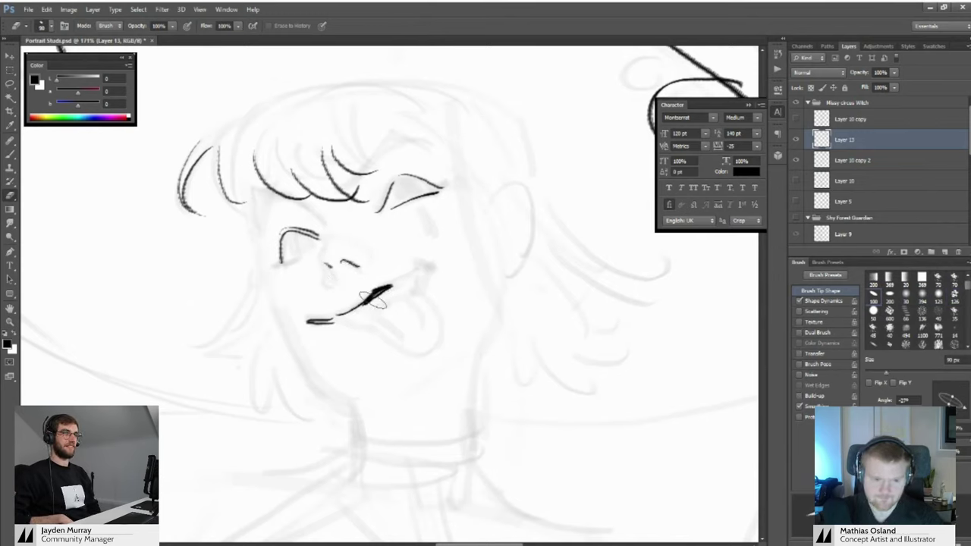
key("b")
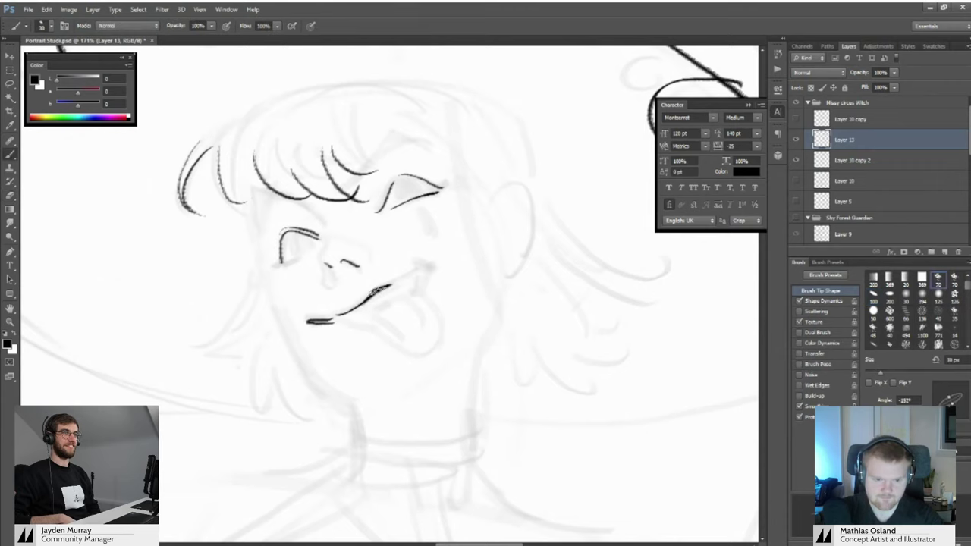
Extend the mouth line to its upturned right corner and ink the lower edge of the open mouth
mouse_move(374, 298)
left_mouse_down()
mouse_move(377, 283)
mouse_move(403, 283)
mouse_move(422, 250)
left_mouse_up()
mouse_move(431, 260)
left_mouse_down()
mouse_move(334, 260)
mouse_move(439, 260)
left_mouse_up()
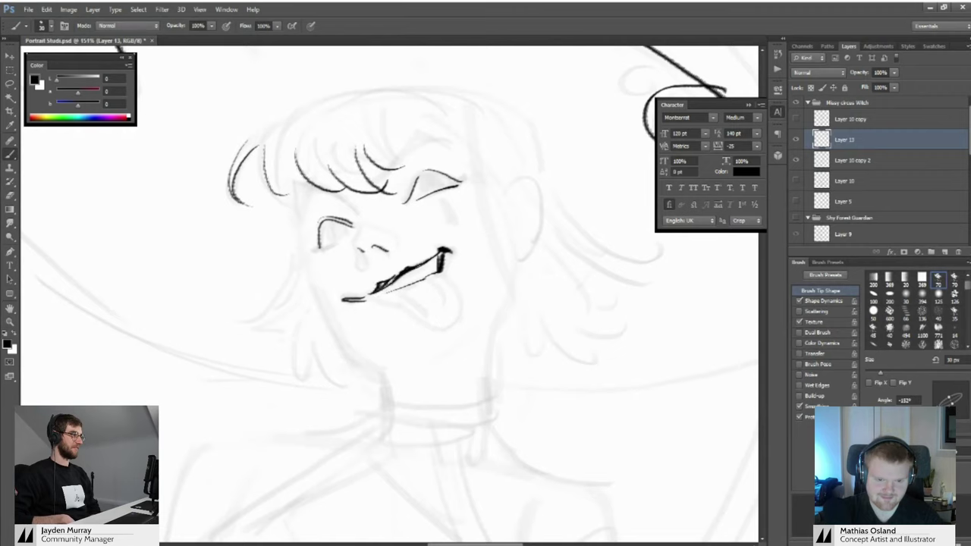
key("ctrl+z")
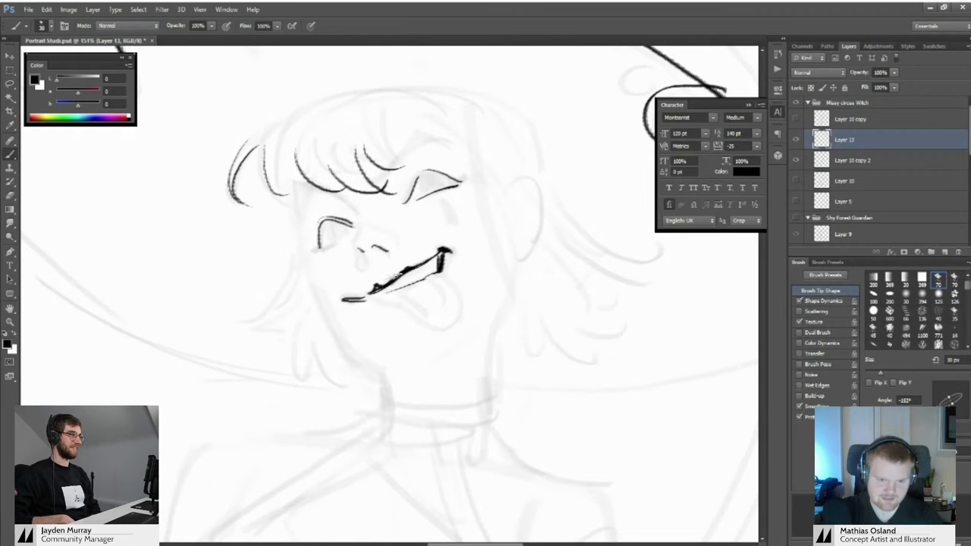
scroll(401, 279, "down", 5)
scroll(401, 279, "up", 4)
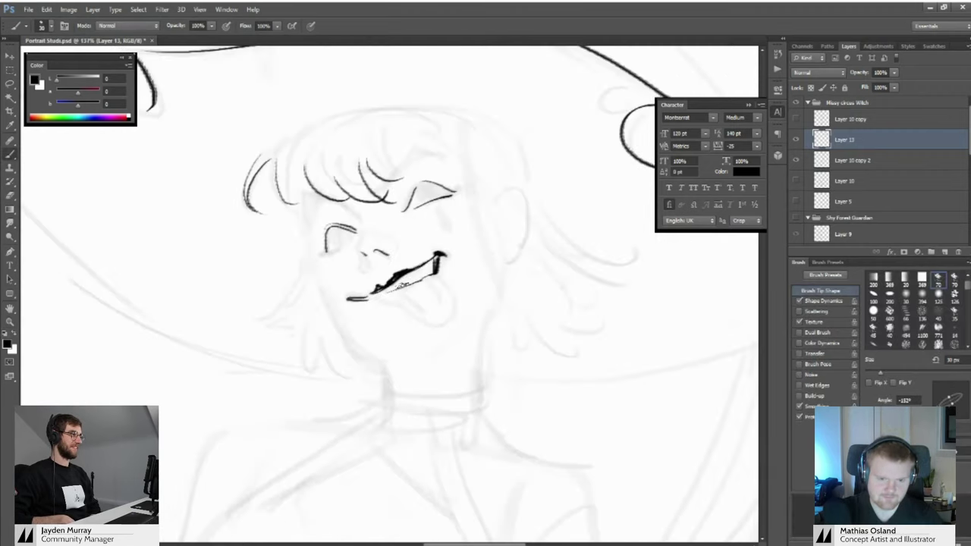
Refine the jagged dark shape along the mouth's upper edge, undoing the stray stroke
scroll(419, 262, "down", 5)
scroll(419, 262, "up", 6)
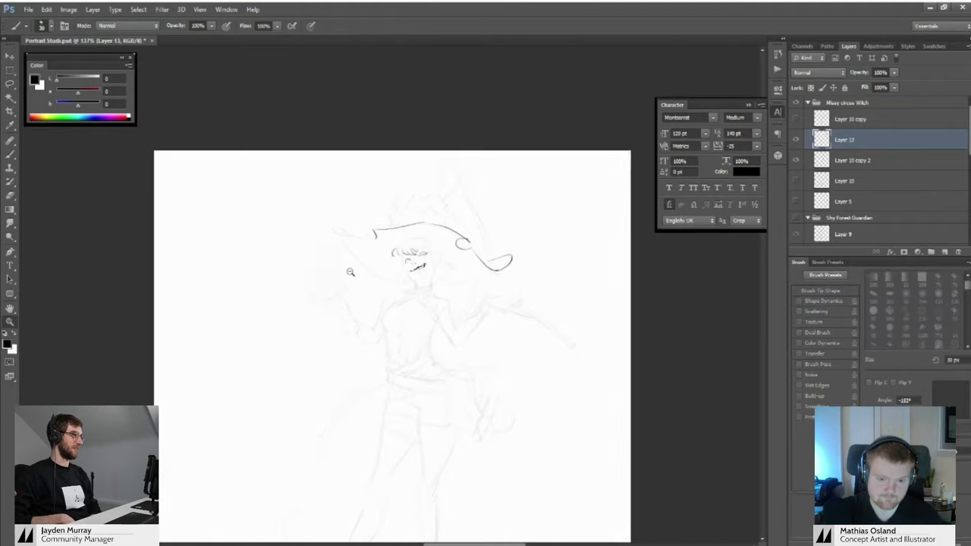
scroll(429, 265, "down", 5)
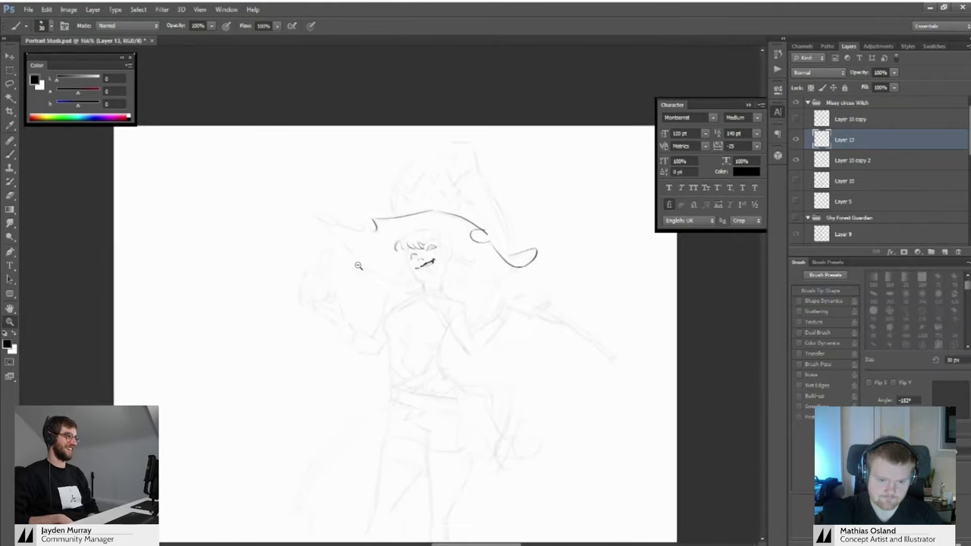
scroll(428, 266, "up", 6)
key("ctrl+z")
Ink the outline of the tongue hanging out of the open mouth, redoing its lower left edge
left_click_drag(442, 278, 446, 341)
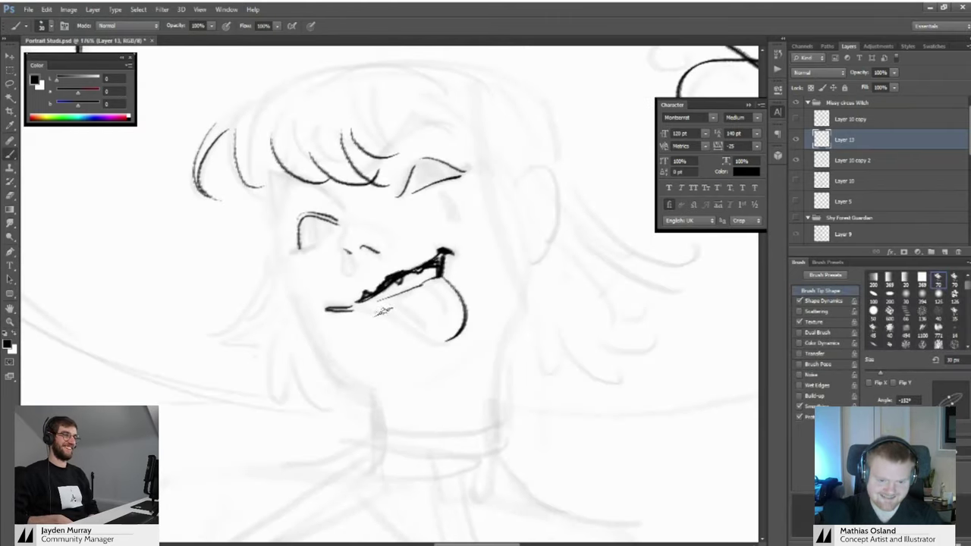
mouse_move(379, 311)
left_mouse_down()
mouse_move(435, 351)
mouse_move(425, 341)
left_mouse_up()
key("ctrl+z")
scroll(423, 339, "down", 5)
scroll(423, 339, "up", 4)
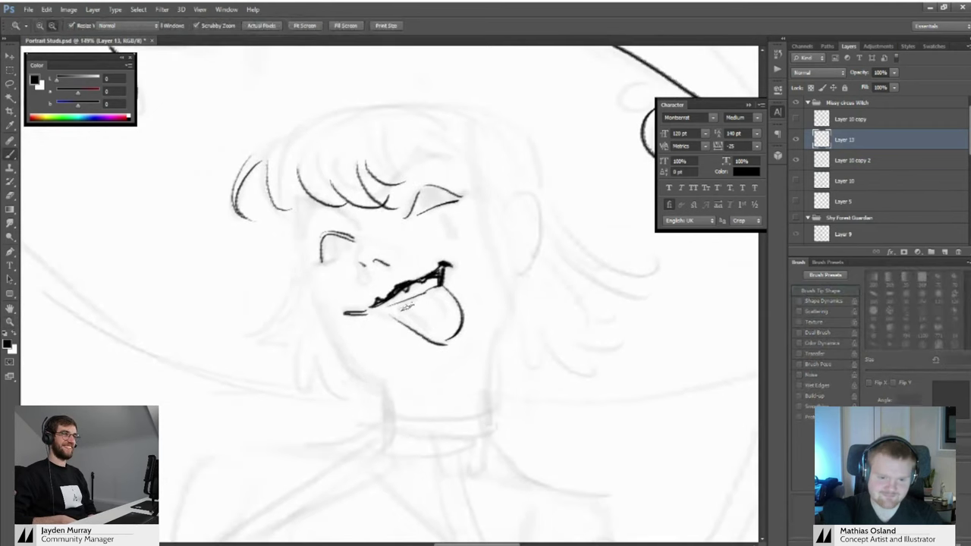
Erase the outline of the hanging tongue and re-ink it with a smaller rounded tip
key("e")
left_click_drag(459, 303, 455, 339)
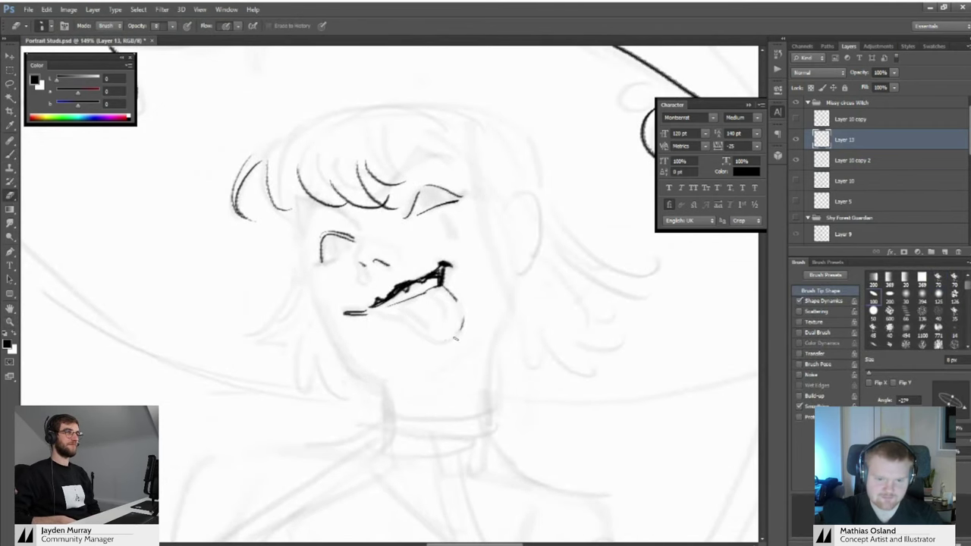
key("b")
mouse_move(455, 299)
left_mouse_down()
mouse_move(444, 289)
mouse_move(457, 326)
mouse_move(449, 293)
left_mouse_up()
key("ctrl+z")
left_click_drag(448, 298, 373, 296)
scroll(373, 296, "up", 5)
scroll(345, 311, "down", 6)
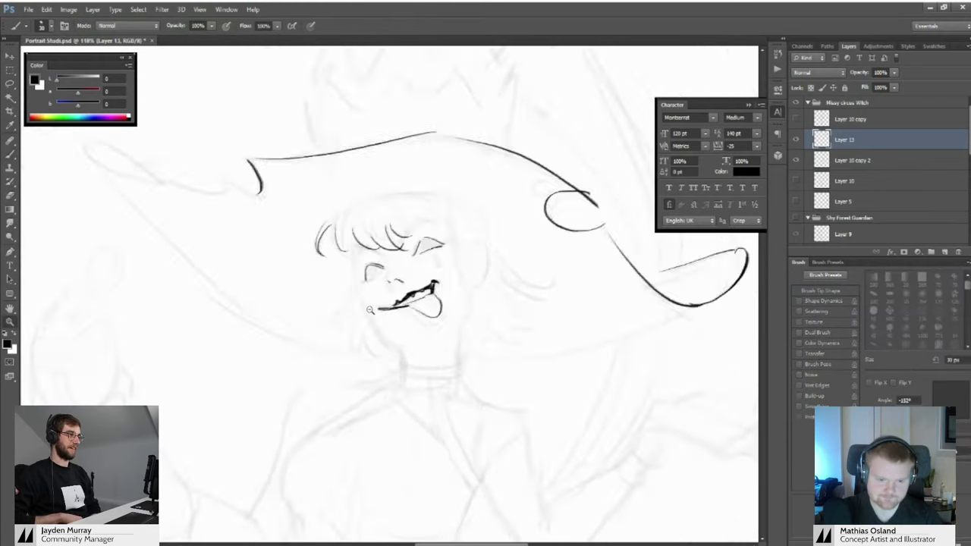
Ink the iris of the character's right-hand eye and the raised, arched eyebrow above it, undoing stray strokes
scroll(346, 311, "up", 5)
key("b")
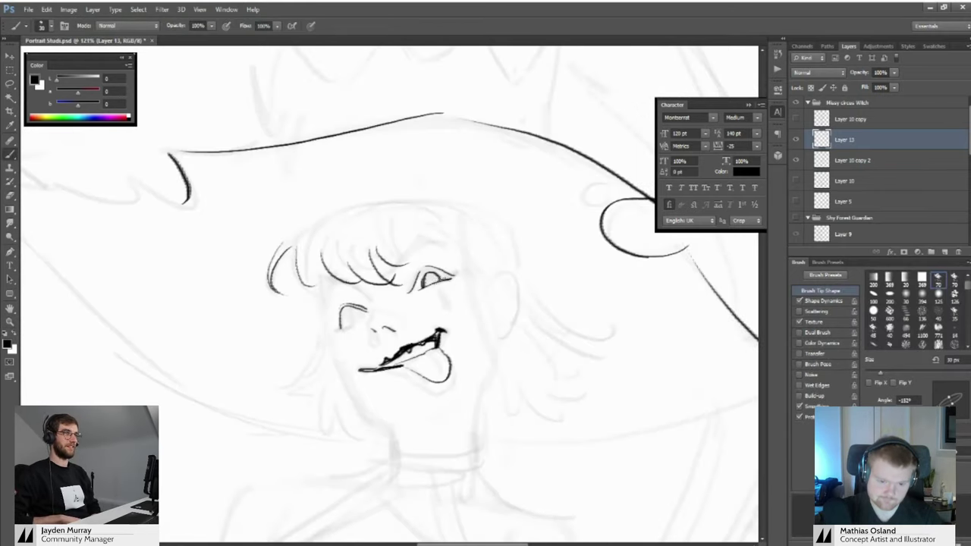
key("ctrl+z")
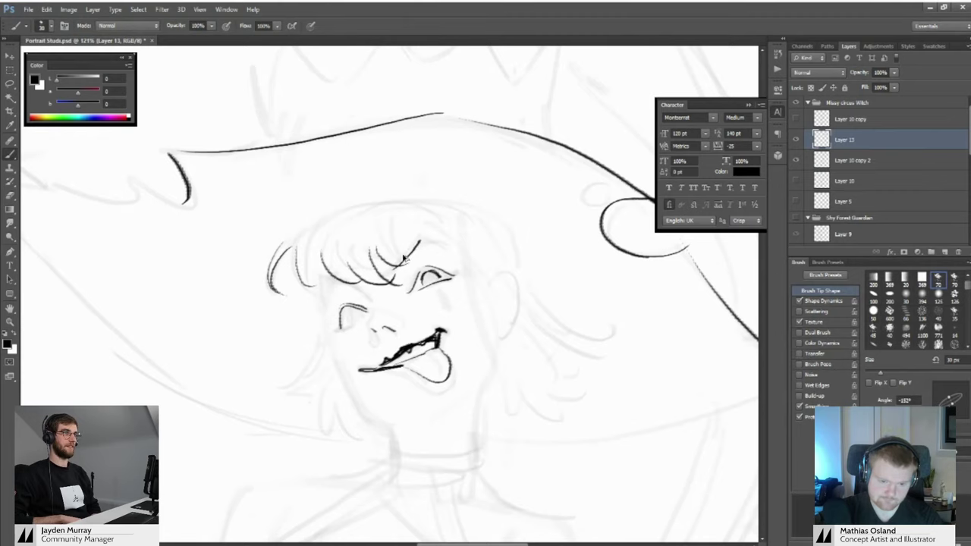
key("ctrl+z")
mouse_move(390, 264)
left_mouse_down()
mouse_move(425, 239)
mouse_move(395, 261)
left_mouse_up()
key("ctrl+z")
Ink the left face contour from the fringe along the cheek to the chin, redoing the uneven cheek strokes
mouse_move(379, 286)
left_mouse_down()
mouse_move(371, 263)
mouse_move(312, 288)
mouse_move(352, 296)
mouse_move(395, 334)
left_mouse_up()
key("ctrl+z")
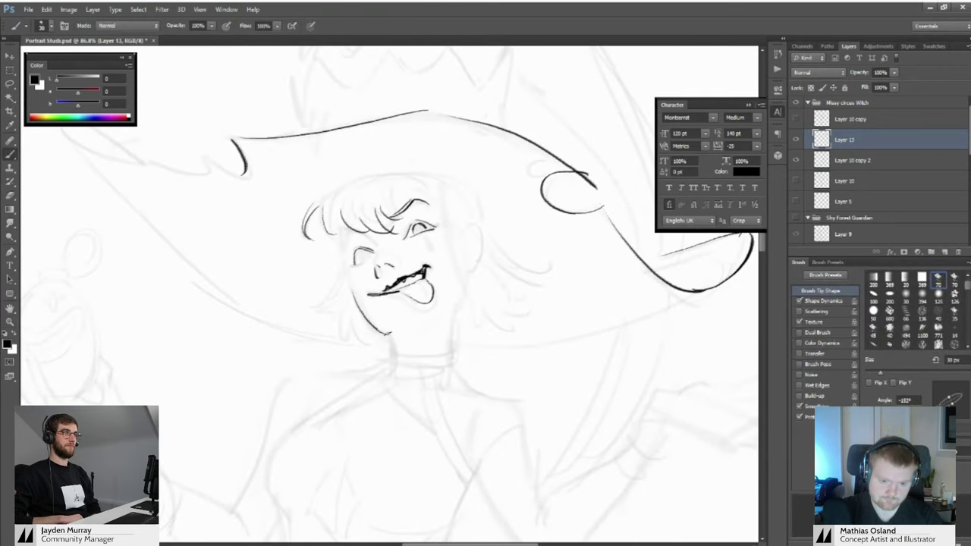
key("ctrl+z")
left_click_drag(349, 268, 366, 316)
key("ctrl+z")
left_click_drag(350, 267, 363, 308)
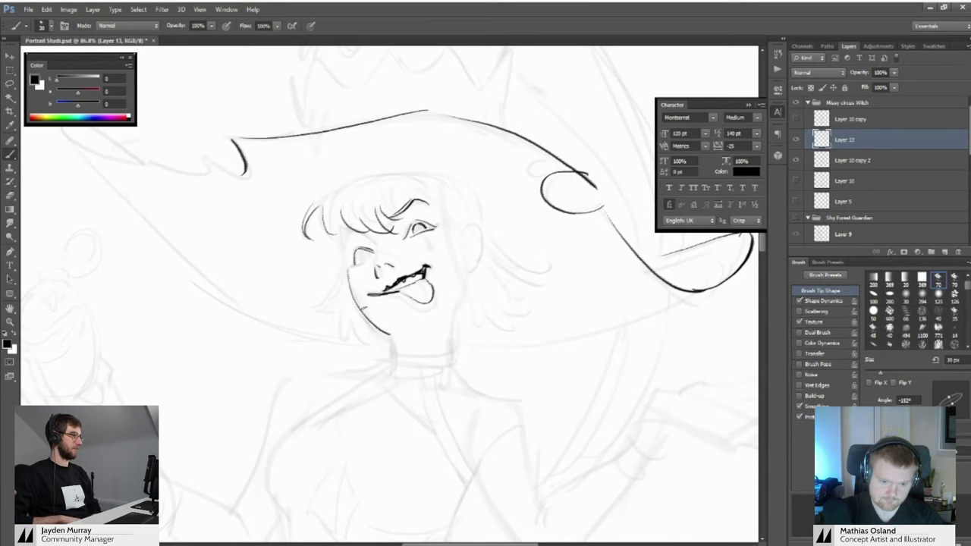
scroll(367, 240, "up", 4)
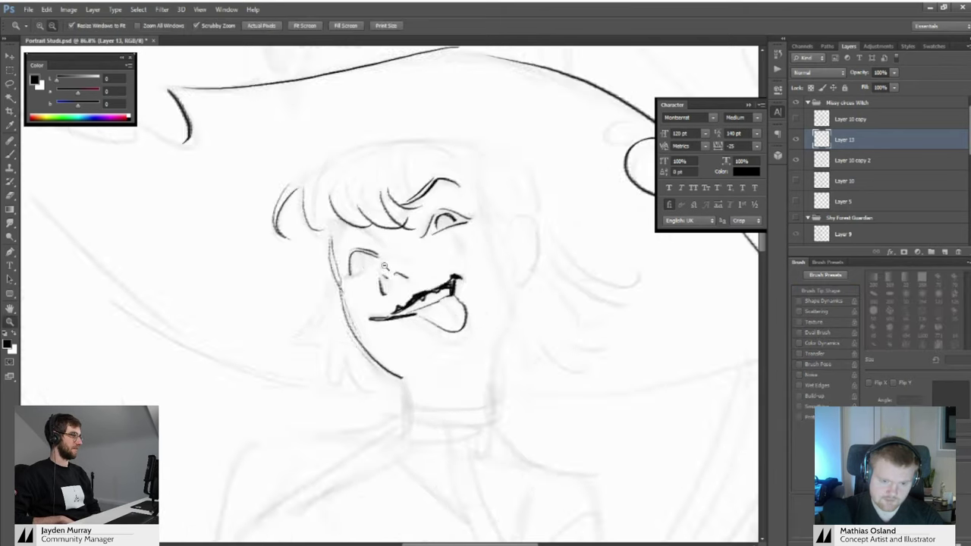
Ink the lowered eyebrow curving from the fringe toward the nose above the left-hand eye
left_click_drag(359, 221, 387, 244)
key("z")
mouse_move(370, 252)
left_mouse_down()
mouse_move(281, 262)
mouse_move(374, 275)
mouse_move(389, 288)
left_mouse_up()
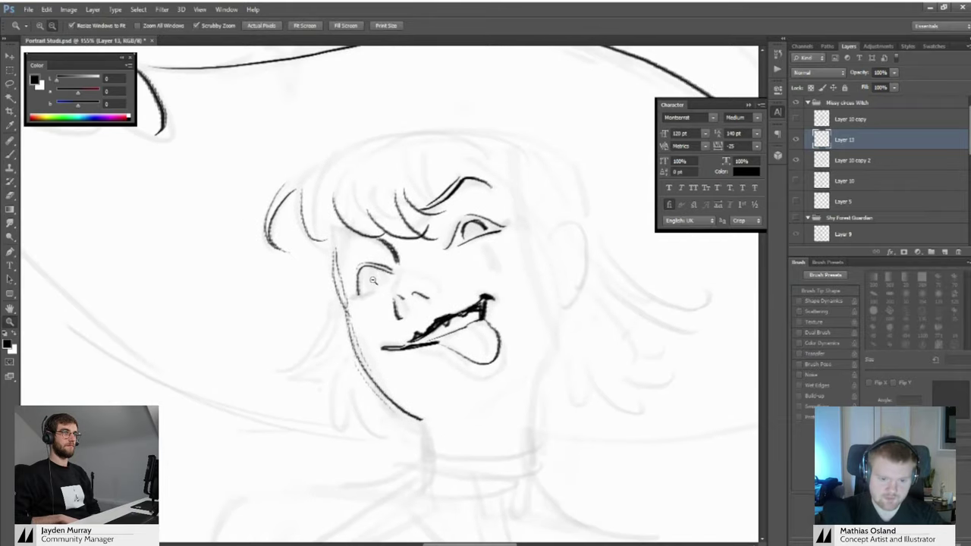
Ink the iris of the left-hand eye and thicken its upper lid and outer lashes
key("b")
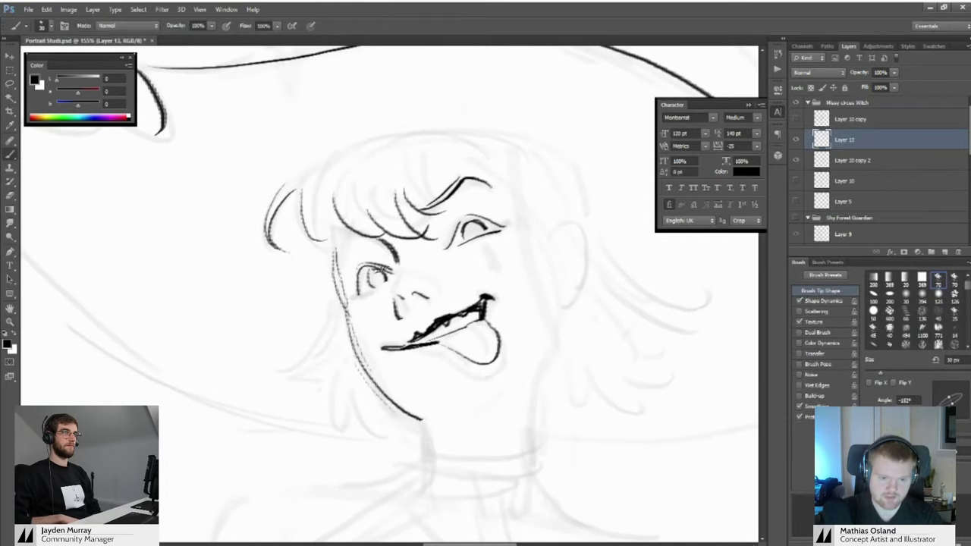
mouse_move(385, 270)
left_mouse_down()
mouse_move(378, 286)
mouse_move(288, 276)
mouse_move(386, 276)
mouse_move(361, 307)
mouse_move(377, 305)
left_mouse_up()
key("z")
key("b")
scroll(377, 281, "down", 3)
scroll(383, 286, "up", 4)
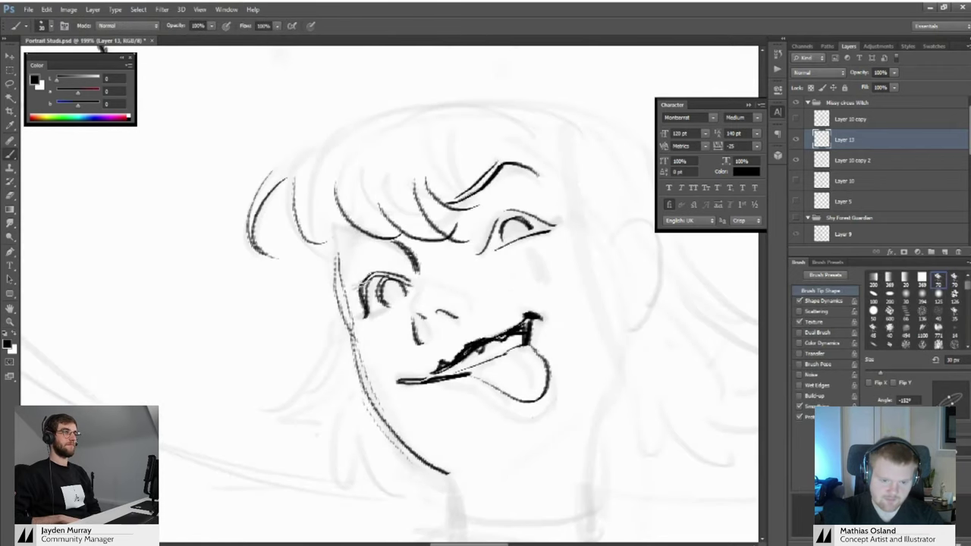
Thicken the outer corner and lower lid line of the right-hand eye into a pointed lash
scroll(394, 319, "down", 3)
scroll(395, 319, "up", 2)
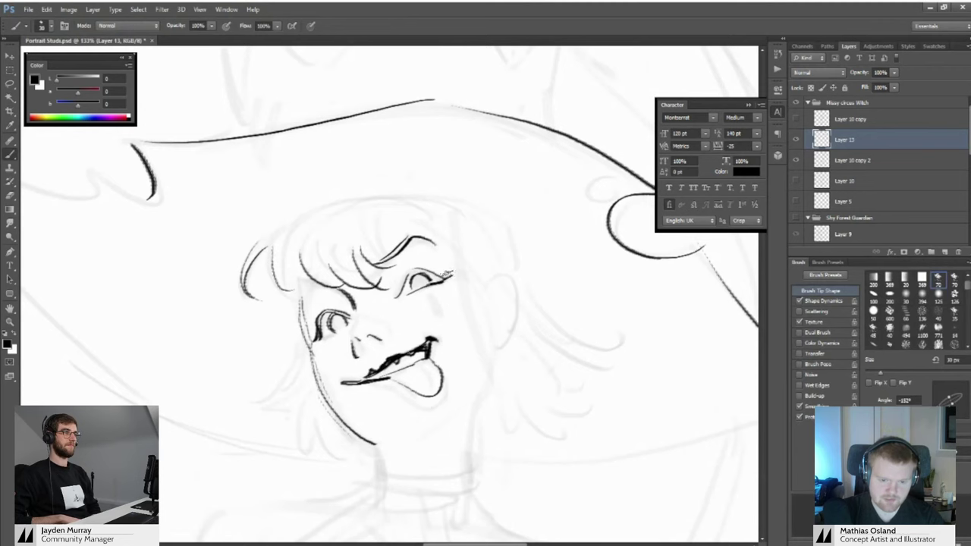
left_click_drag(345, 323, 375, 293)
key("b")
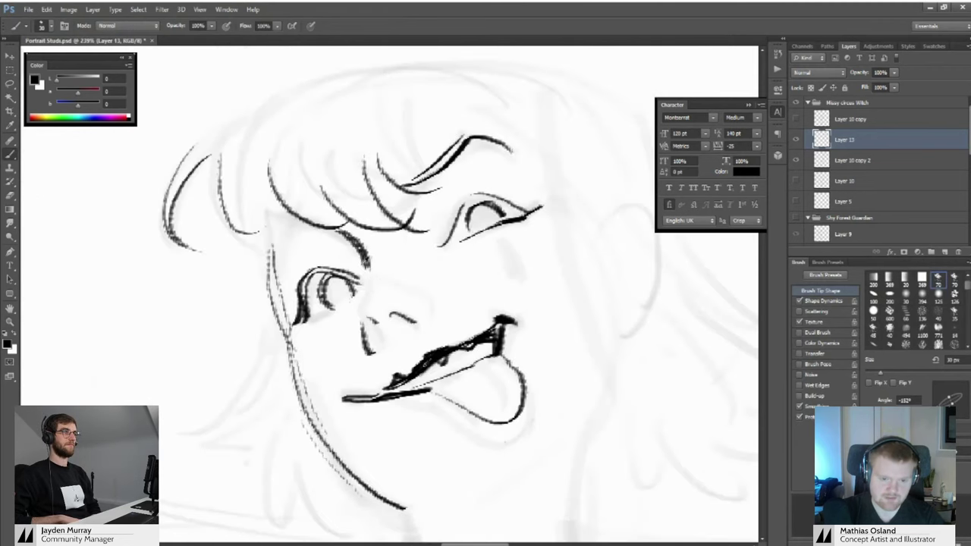
Extend the left-hand eyebrow down into the bridge of the nose and refine the nostril lines
key("z")
scroll(364, 292, "down", 8)
scroll(366, 295, "up", 4)
key("b")
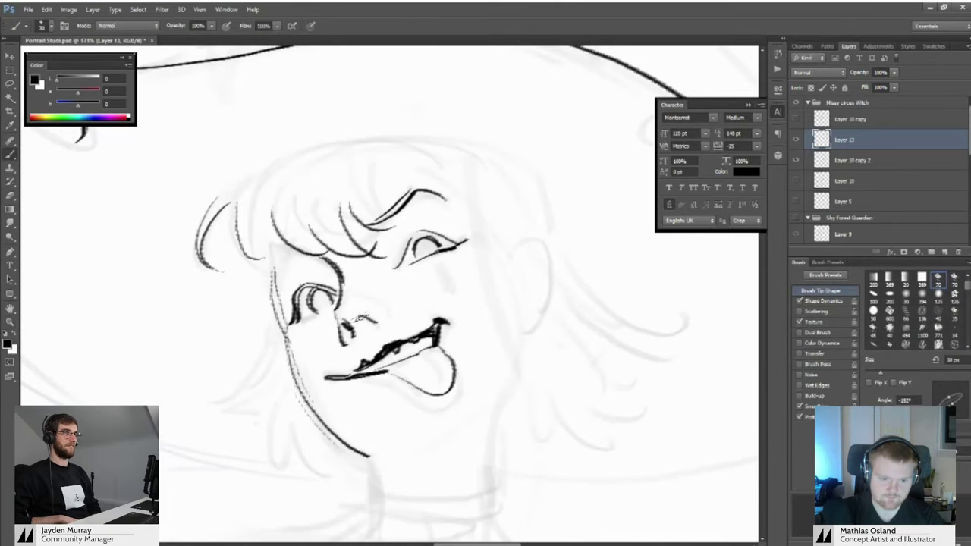
key("z")
scroll(363, 318, "down", 4)
scroll(394, 266, "up", 3)
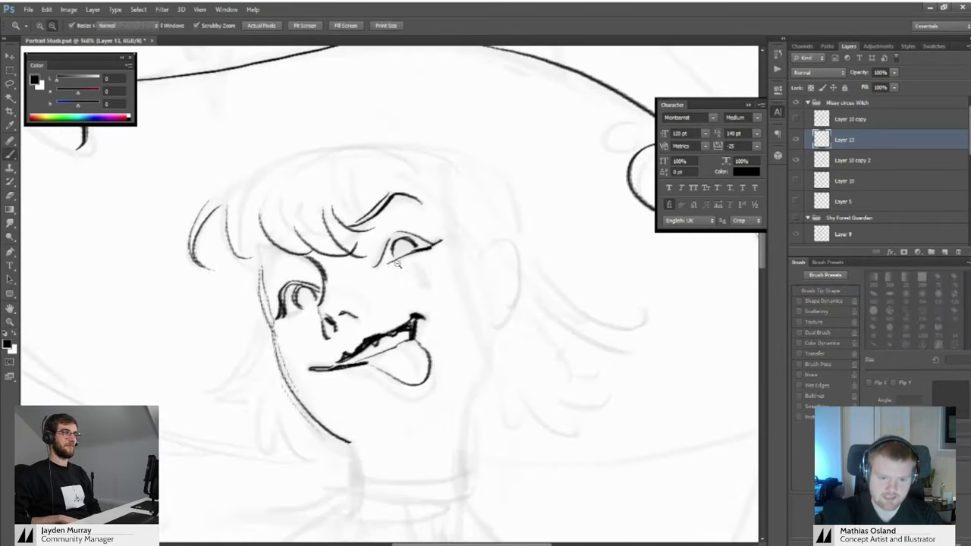
Close the left-hand eye with a lower lid line and add a fine crease beneath the right-hand eye
key("b")
scroll(394, 265, "down", 3)
scroll(379, 282, "up", 3)
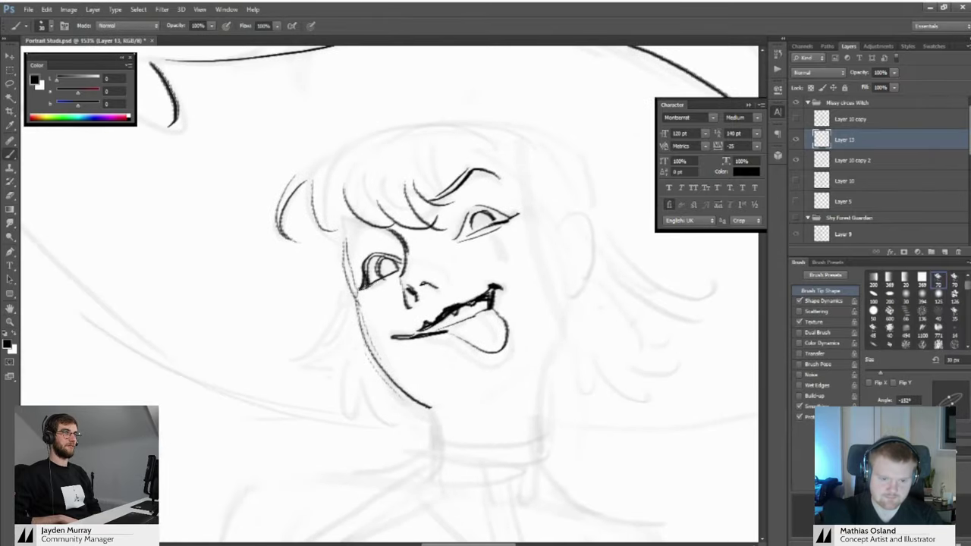
key("z")
scroll(386, 287, "down", 3)
scroll(384, 286, "up", 3)
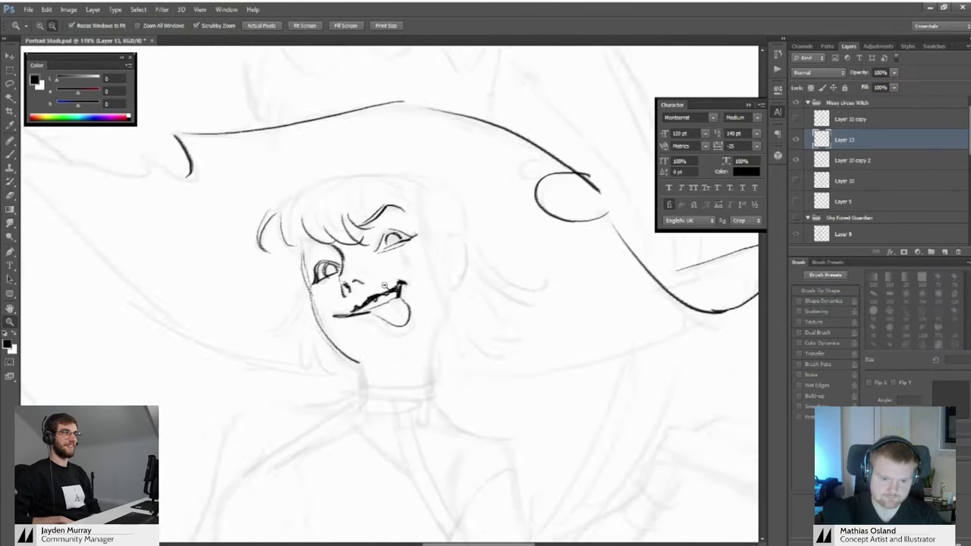
Ink the underside of the chin and both sides of the neck down to the collar, undoing stray strokes
scroll(385, 285, "down", 2)
key("b")
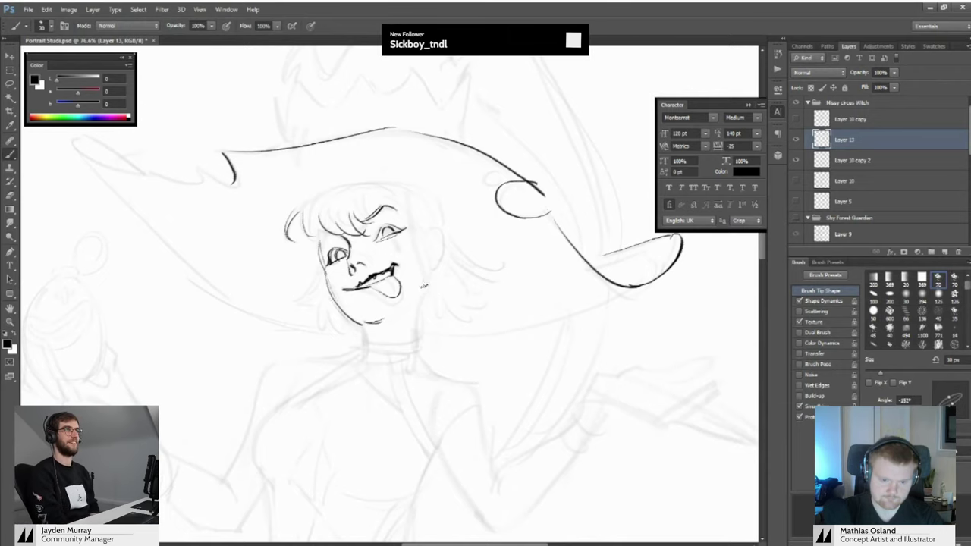
mouse_move(417, 307)
left_mouse_down()
mouse_move(414, 339)
mouse_move(413, 307)
mouse_move(371, 314)
mouse_move(420, 308)
left_mouse_up()
mouse_move(417, 311)
left_mouse_down()
mouse_move(411, 281)
mouse_move(408, 299)
mouse_move(402, 283)
mouse_move(341, 291)
mouse_move(397, 289)
mouse_move(397, 281)
left_mouse_up()
key("ctrl+z")
key("ctrl+z")
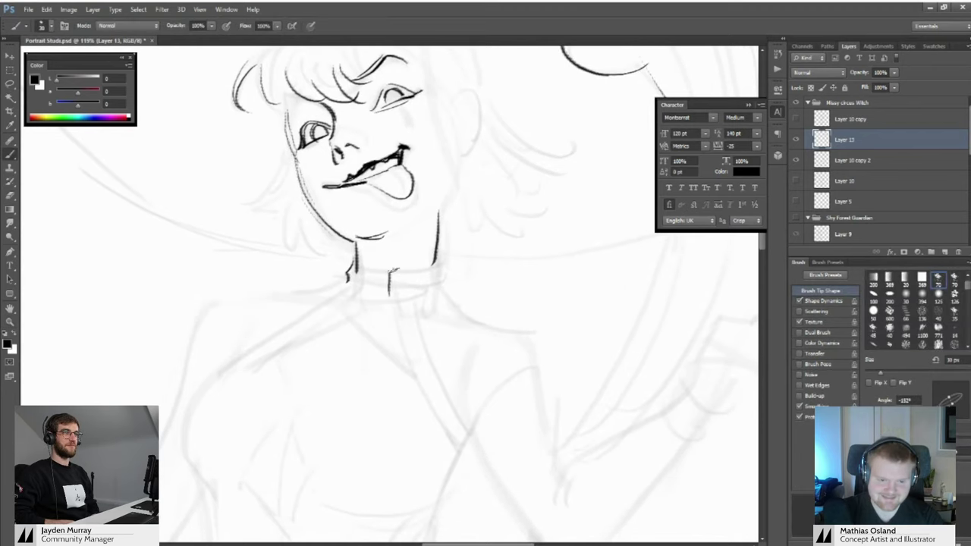
Ink a small diamond ornament at the front of the collar, redoing its sides until they match
key("ctrl+z")
mouse_move(387, 263)
left_mouse_down()
mouse_move(420, 263)
mouse_move(422, 294)
mouse_move(356, 281)
mouse_move(410, 271)
mouse_move(455, 288)
left_mouse_up()
key("ctrl+z")
key("z")
key("ctrl+z")
key("ctrl+z")
key("b")
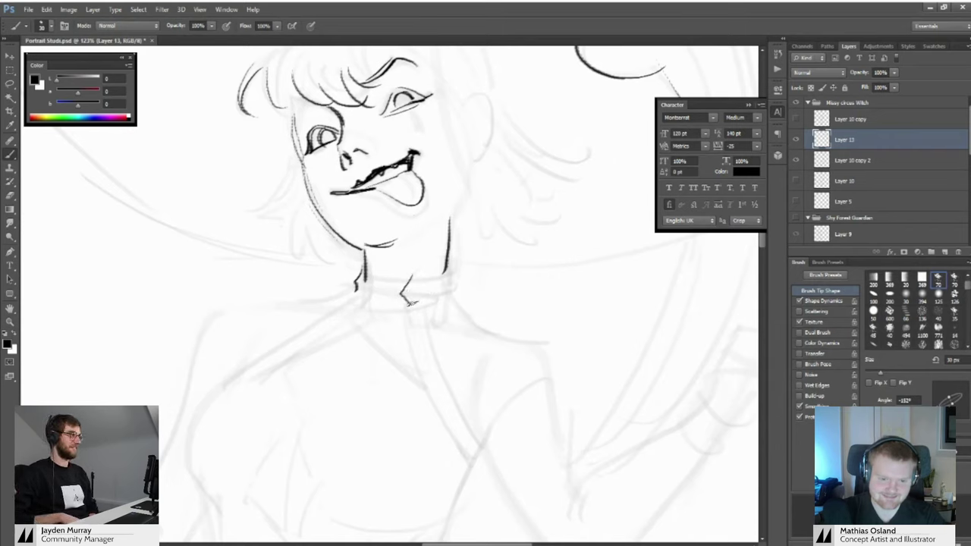
key("ctrl+z")
left_click_drag(415, 275, 428, 291)
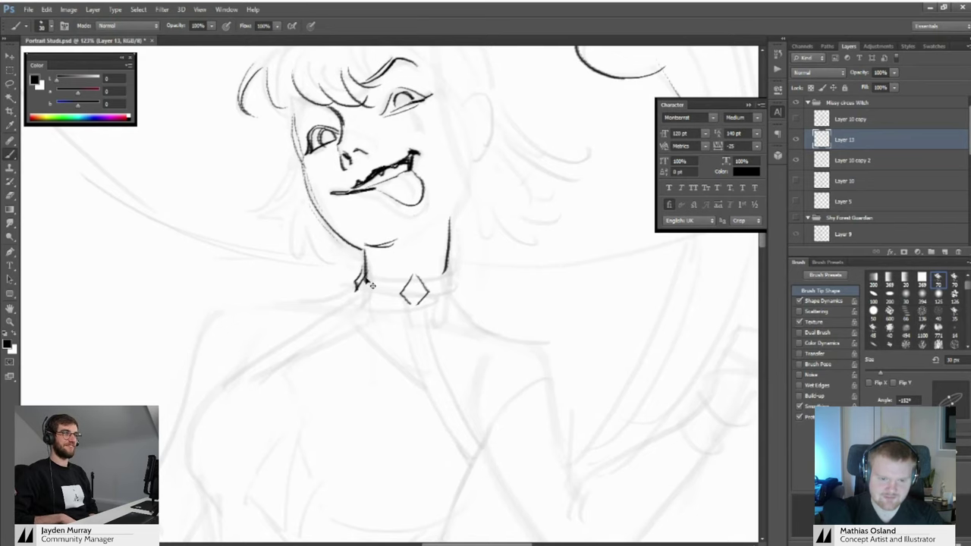
Ink the collar band around the diamond and the narrow strap running down to its angled point on the chest
left_click_drag(414, 311, 360, 294)
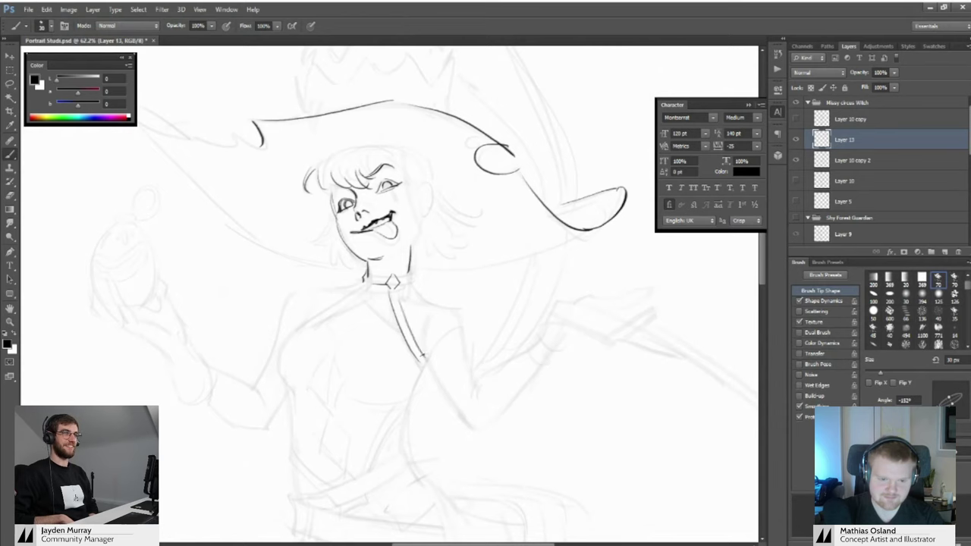
mouse_move(424, 361)
left_mouse_down()
mouse_move(414, 321)
mouse_move(441, 321)
mouse_move(401, 373)
left_mouse_up()
key("ctrl+z")
key("ctrl+z")
left_click_drag(367, 256, 377, 346)
mouse_move(377, 346)
left_mouse_down()
mouse_move(325, 357)
mouse_move(384, 350)
left_mouse_up()
left_click_drag(380, 297, 414, 382)
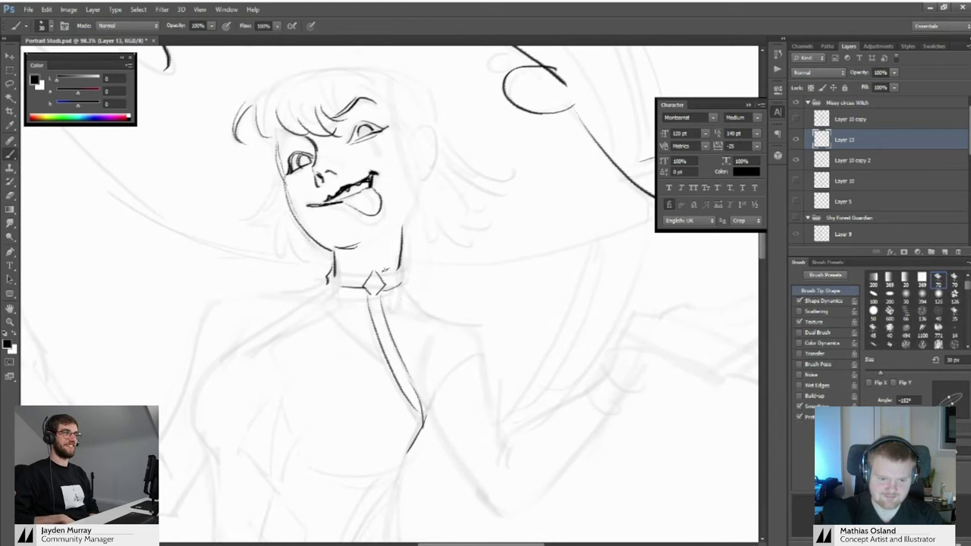
left_click_drag(383, 265, 363, 310)
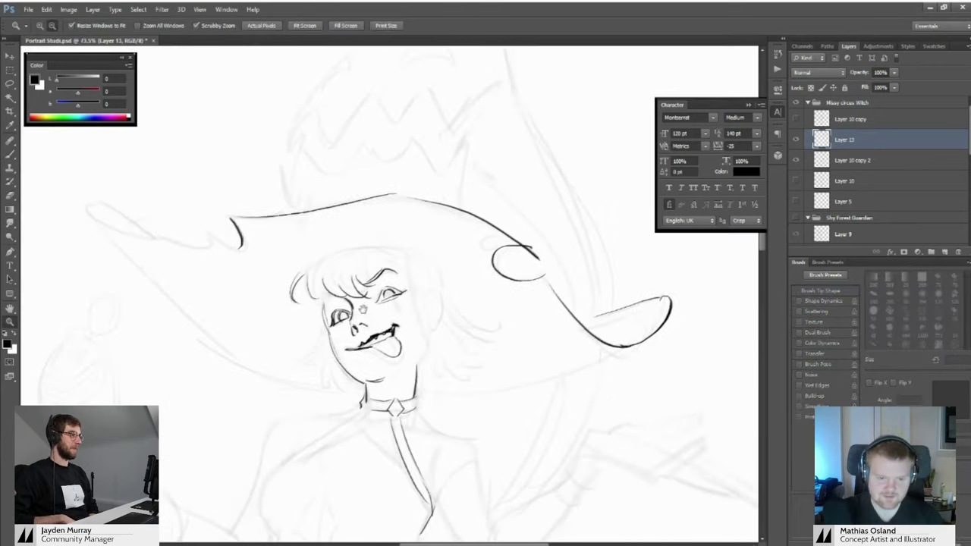
Ink the flicked hair ends on both sides of the jaw and neck
scroll(363, 309, "down", 2)
mouse_move(405, 268)
left_mouse_down()
mouse_move(395, 289)
mouse_move(414, 253)
mouse_move(369, 270)
mouse_move(397, 274)
left_mouse_up()
scroll(397, 273, "up", 3)
key("b")
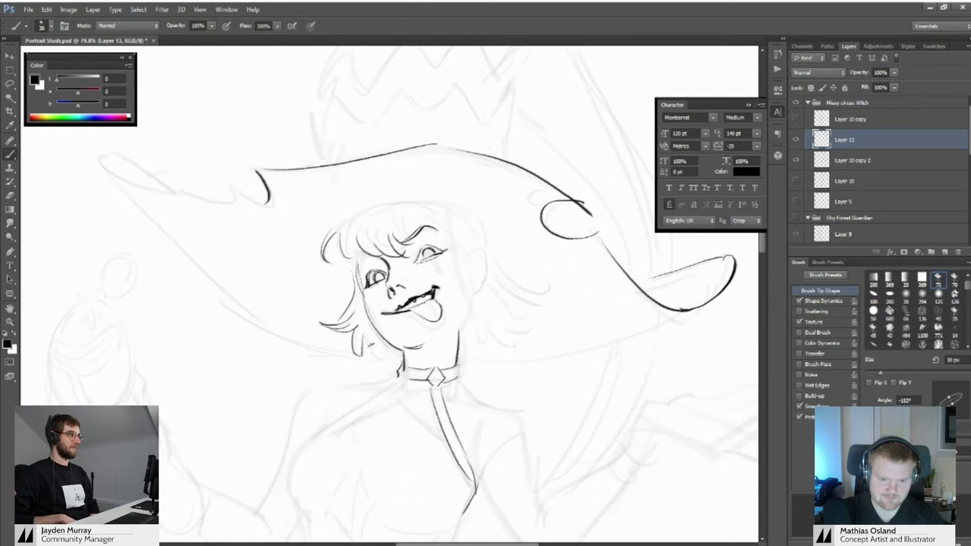
left_click_drag(372, 345, 387, 362)
mouse_move(489, 329)
left_mouse_down()
mouse_move(430, 318)
mouse_move(457, 333)
left_mouse_up()
mouse_move(447, 326)
left_mouse_down()
mouse_move(425, 315)
mouse_move(447, 302)
left_mouse_up()
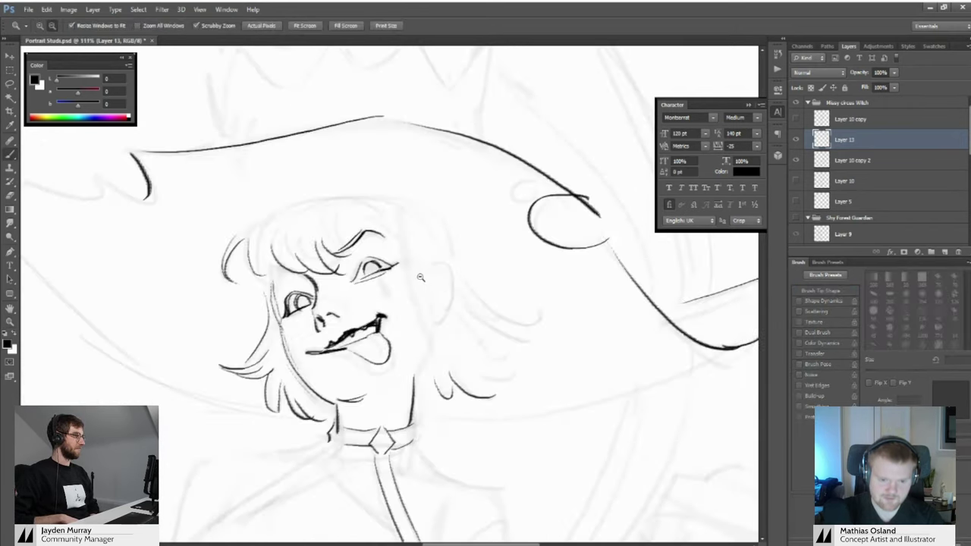
Ink the ear outline and the short hair lock between the ear and the right-hand eye
mouse_move(423, 272)
left_mouse_down()
mouse_move(451, 302)
mouse_move(453, 289)
mouse_move(437, 326)
left_mouse_up()
key("ctrl+z")
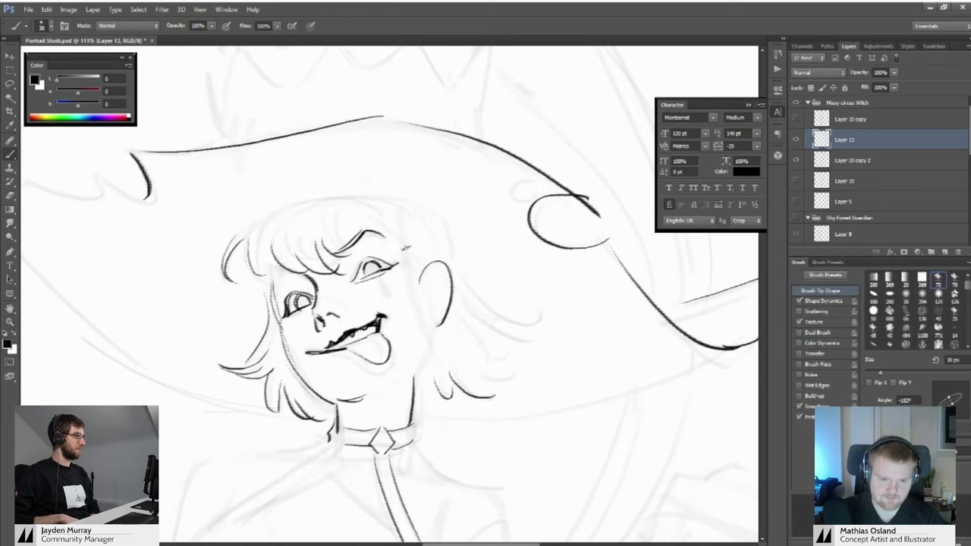
left_click_drag(408, 241, 407, 292)
left_click_drag(405, 241, 423, 258)
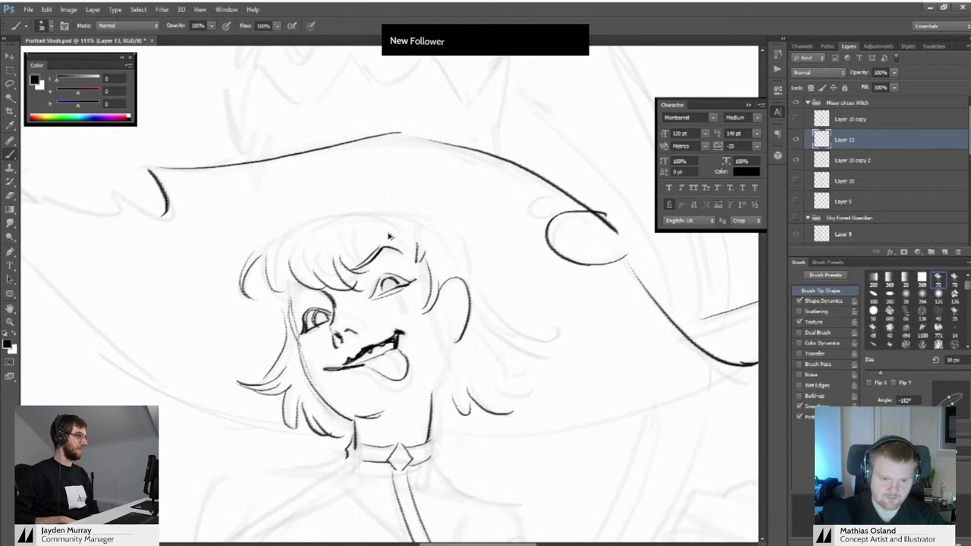
Ink a loose fringe strand crossing the raised right-hand eyebrow
key("z")
mouse_move(386, 249)
left_mouse_down()
mouse_move(332, 250)
mouse_move(455, 251)
left_mouse_up()
key("b")
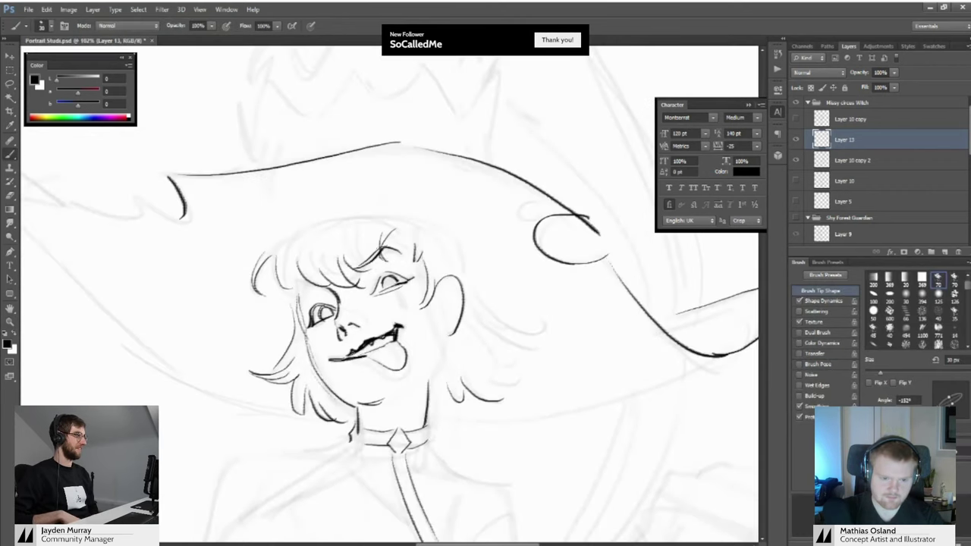
key("z")
mouse_move(370, 241)
left_mouse_down()
mouse_move(313, 242)
mouse_move(349, 245)
mouse_move(363, 258)
mouse_move(327, 218)
left_mouse_up()
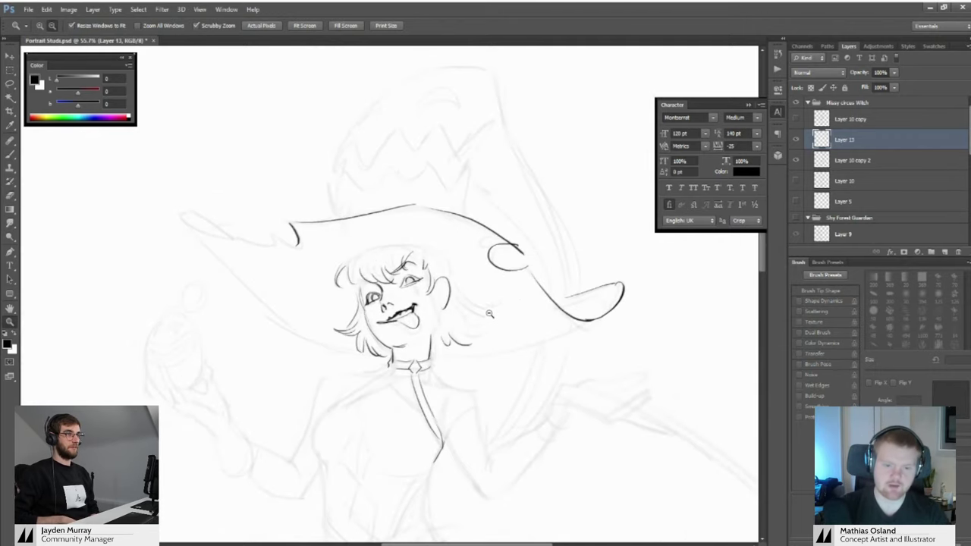
Add a short strand to the flicked hair beside the right side of the neck
left_click_drag(460, 328, 500, 329)
key("b")
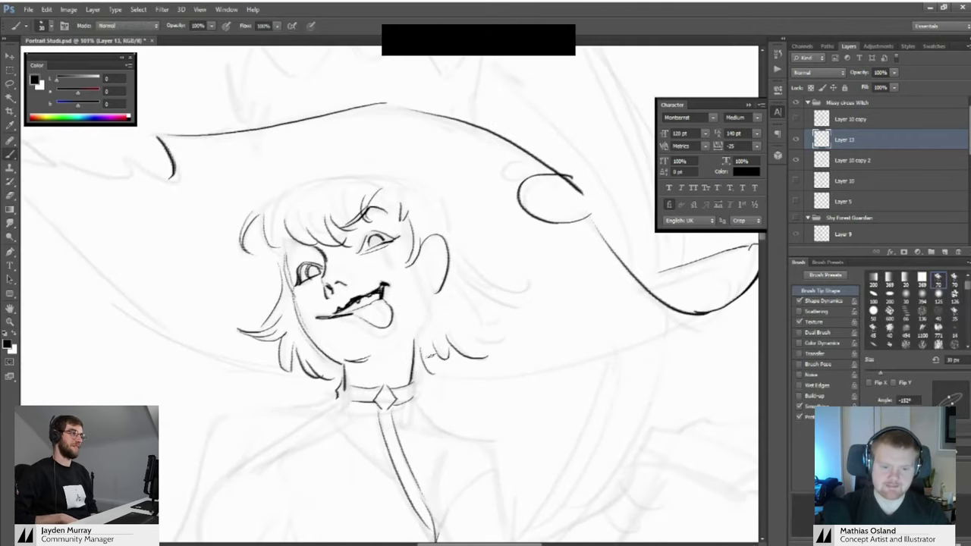
key("z")
left_click_drag(424, 354, 385, 350)
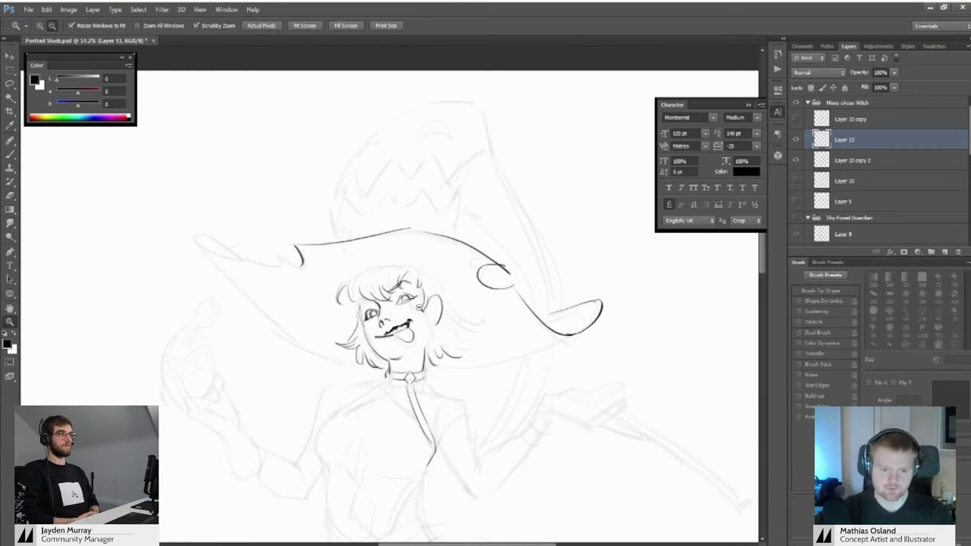
Erase the overlapping line where the hat brim crosses its curled fold on the right side
left_click_drag(381, 306, 415, 319)
left_click_drag(415, 319, 370, 282)
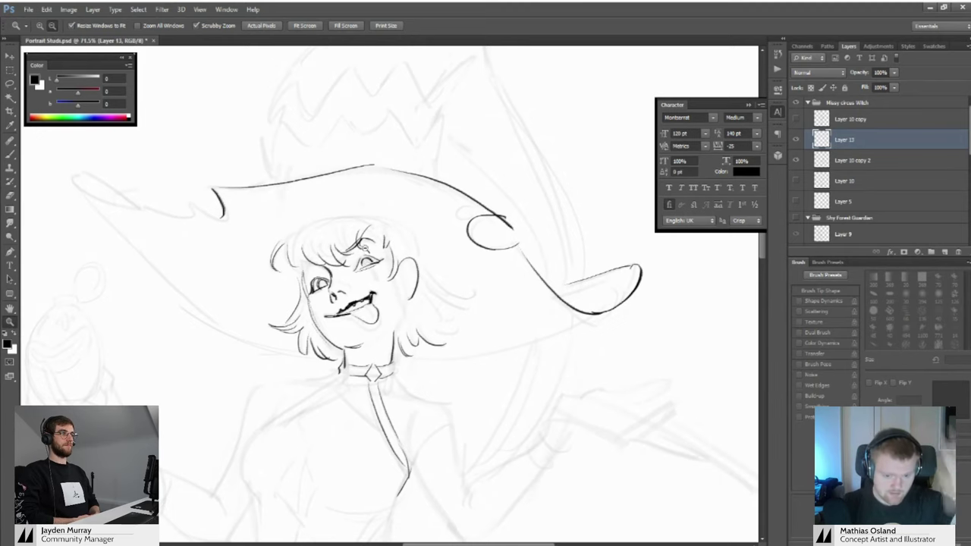
mouse_move(485, 235)
left_mouse_down()
mouse_move(448, 273)
mouse_move(509, 251)
left_mouse_up()
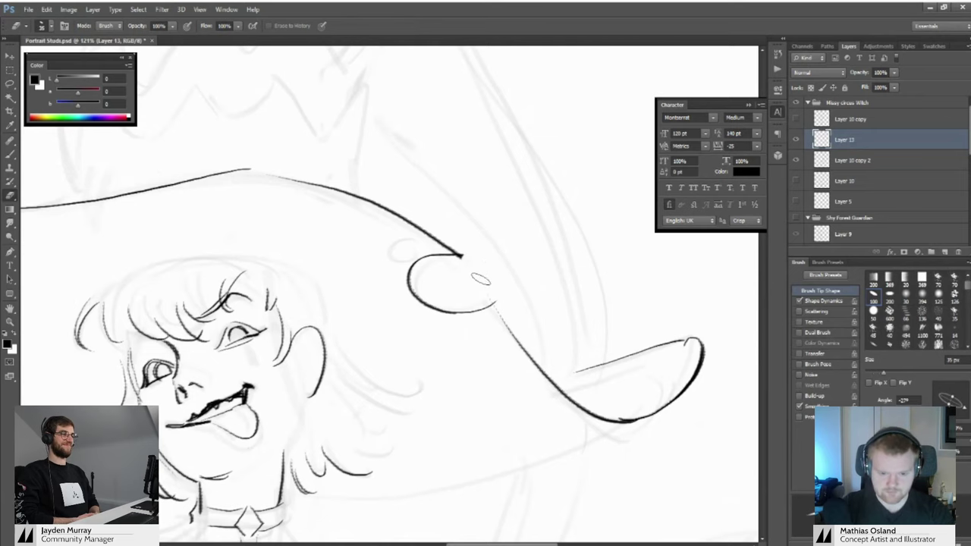
key("z")
left_click_drag(481, 279, 456, 227)
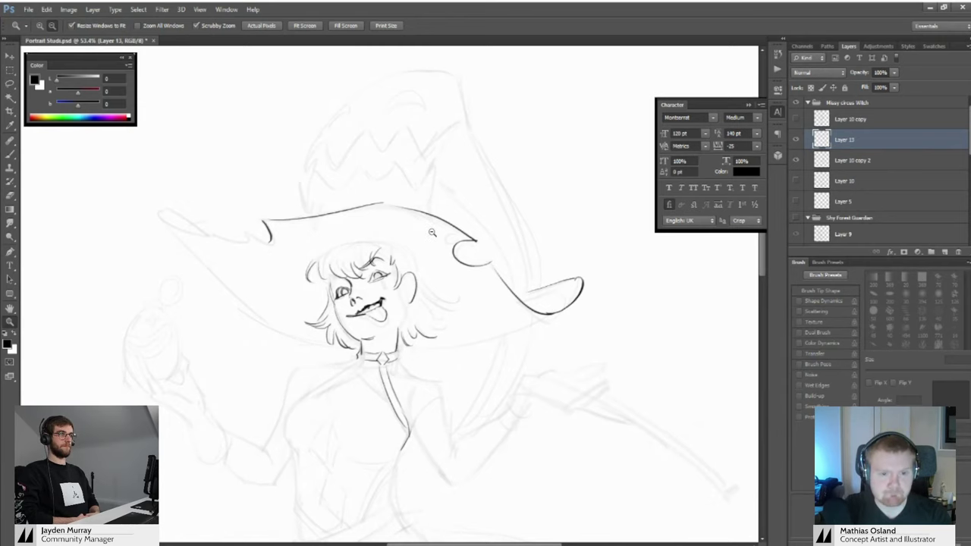
left_click_drag(444, 254, 439, 236)
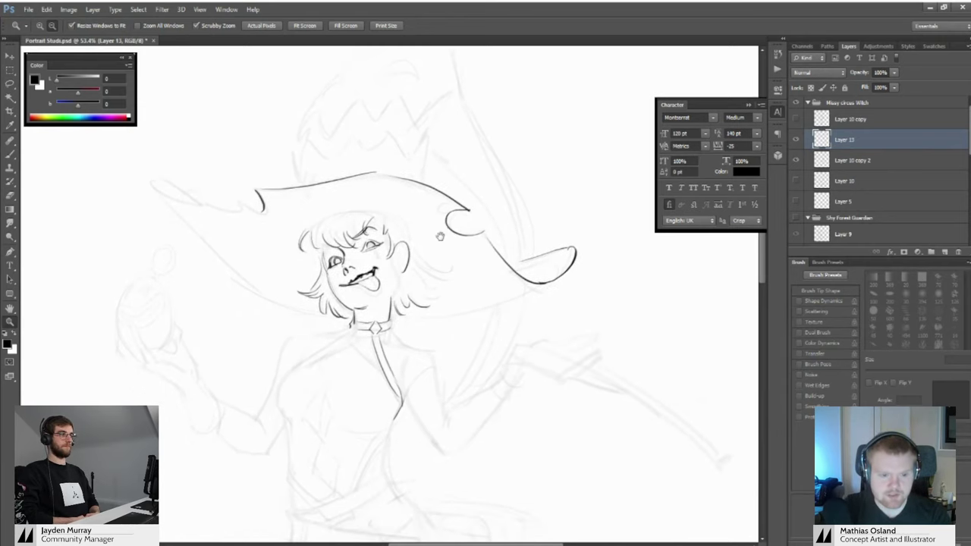
Ink the cluster of flicked strand tips on the outer right side of the hair
left_click_drag(406, 284, 420, 256)
key("b")
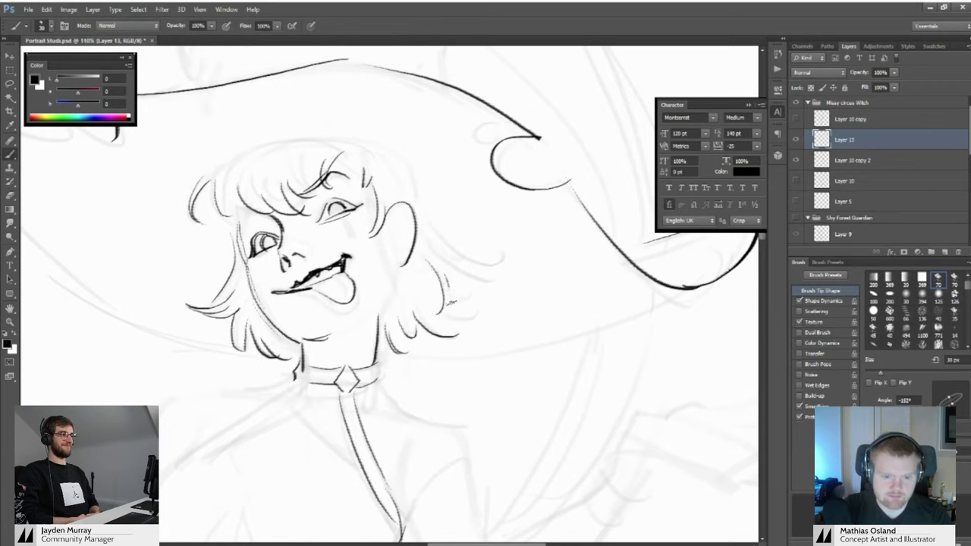
scroll(449, 303, "down", 4)
scroll(455, 305, "up", 4)
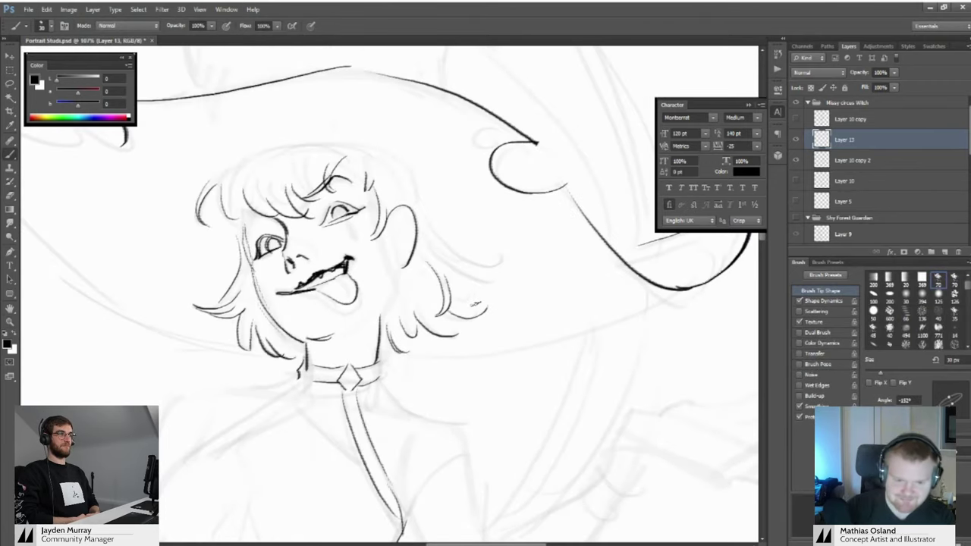
scroll(463, 302, "down", 4)
scroll(455, 296, "up", 5)
scroll(423, 260, "down", 5)
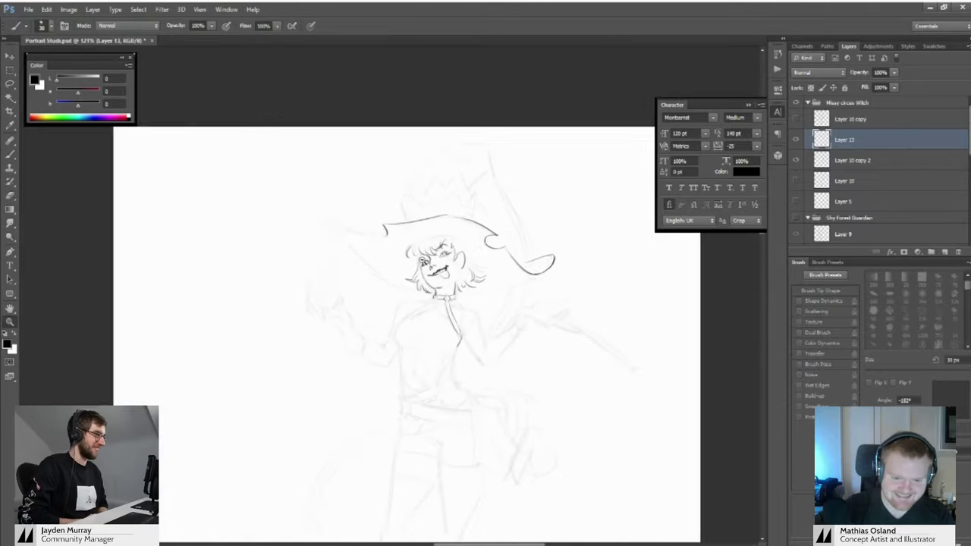
scroll(422, 260, "up", 5)
scroll(455, 269, "down", 5)
scroll(485, 272, "up", 5)
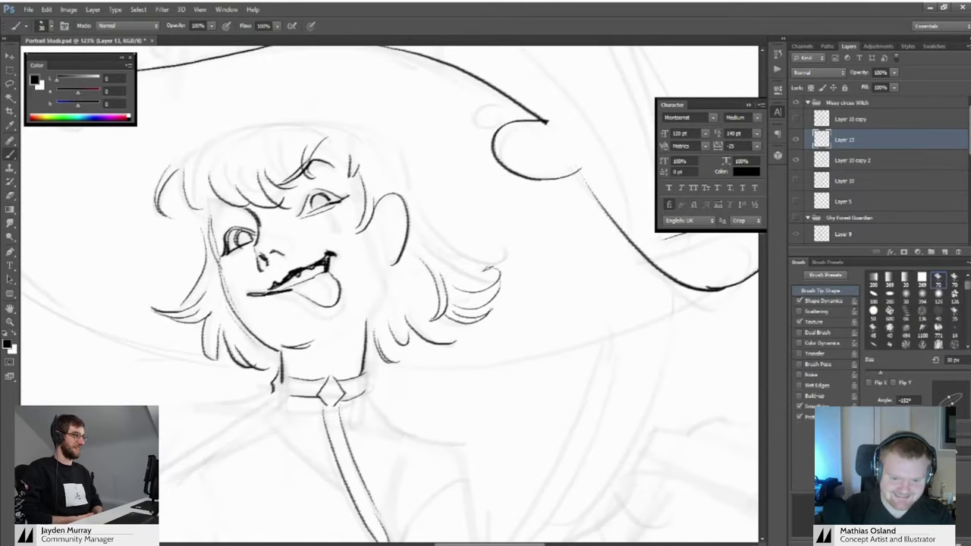
scroll(470, 295, "down", 5)
scroll(434, 339, "up", 5)
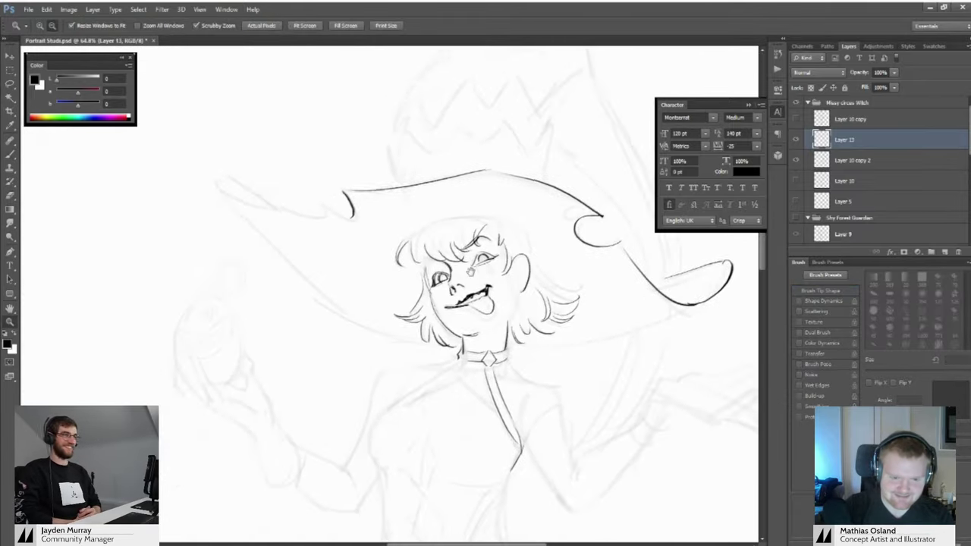
Ink a short lock beneath the flicked hair tips on the left side of the face
scroll(434, 339, "up", 3)
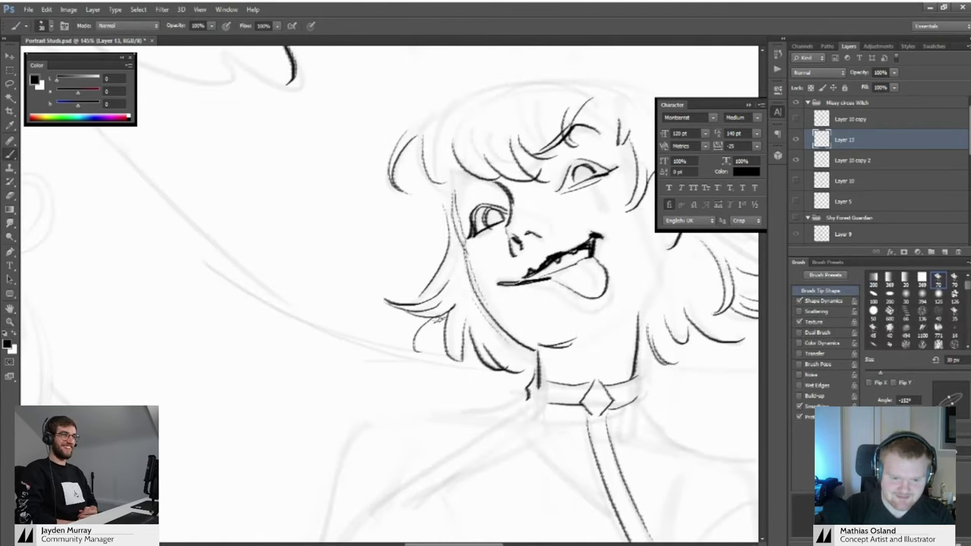
scroll(437, 320, "down", 4)
scroll(448, 287, "up", 4)
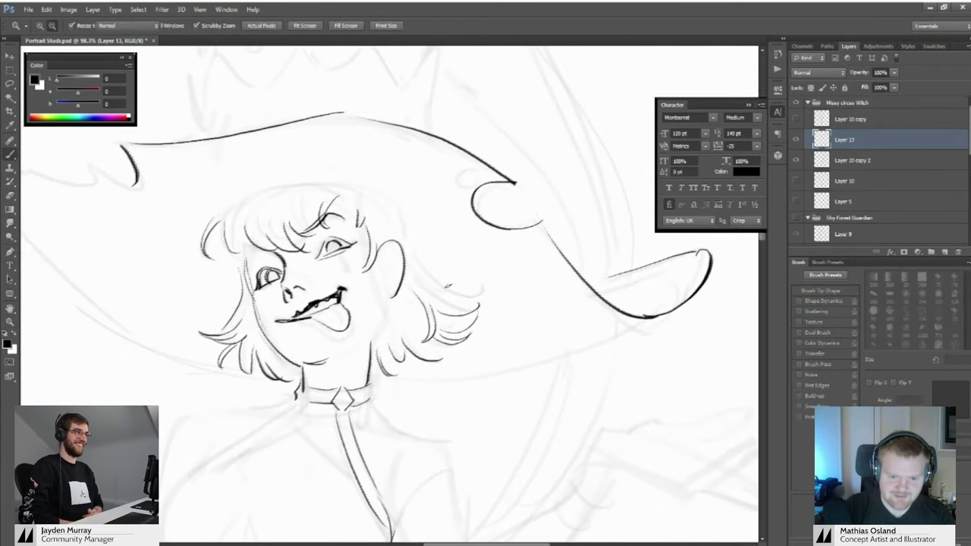
Try a curved outer strand above the flicked tips on the right side of the hair
scroll(455, 291, "down", 3)
scroll(470, 295, "up", 4)
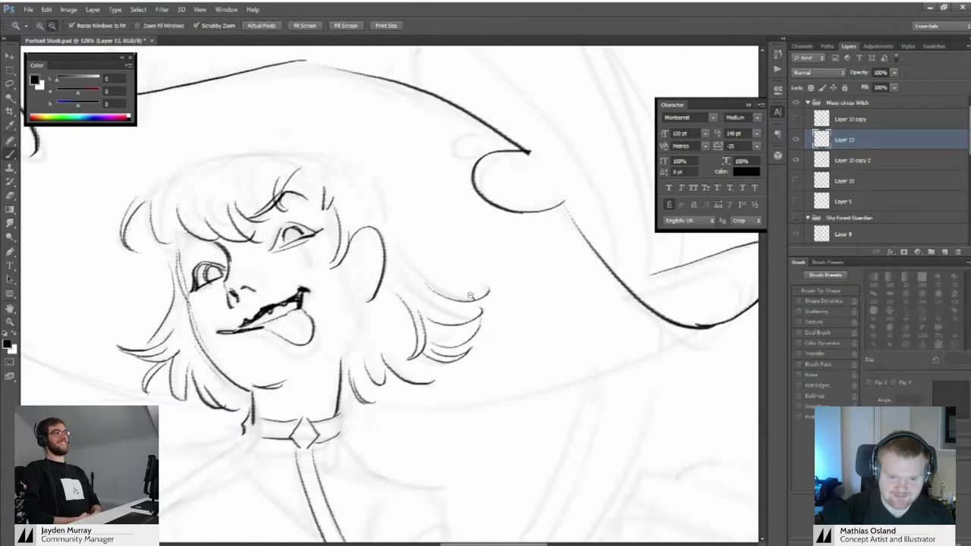
scroll(470, 295, "down", 4)
scroll(498, 269, "up", 3)
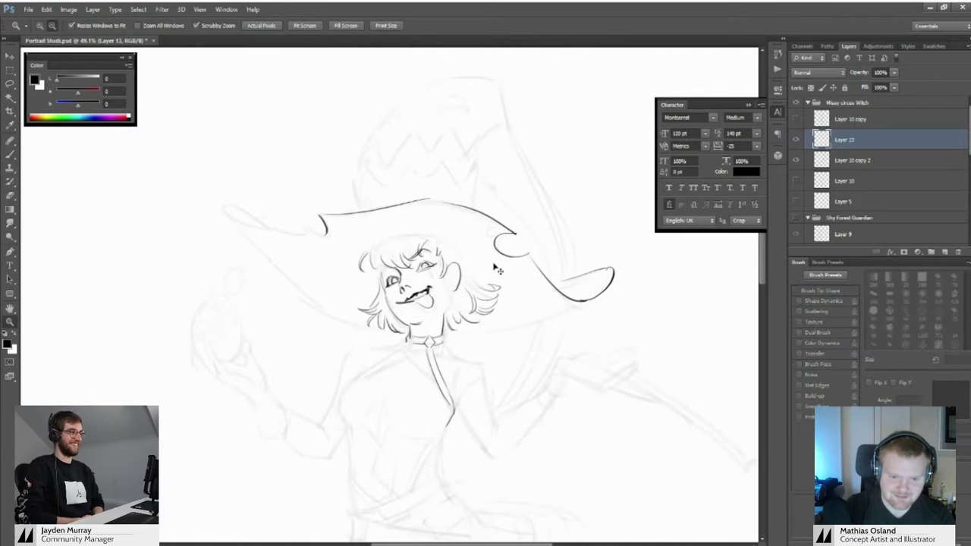
scroll(493, 266, "up", 2)
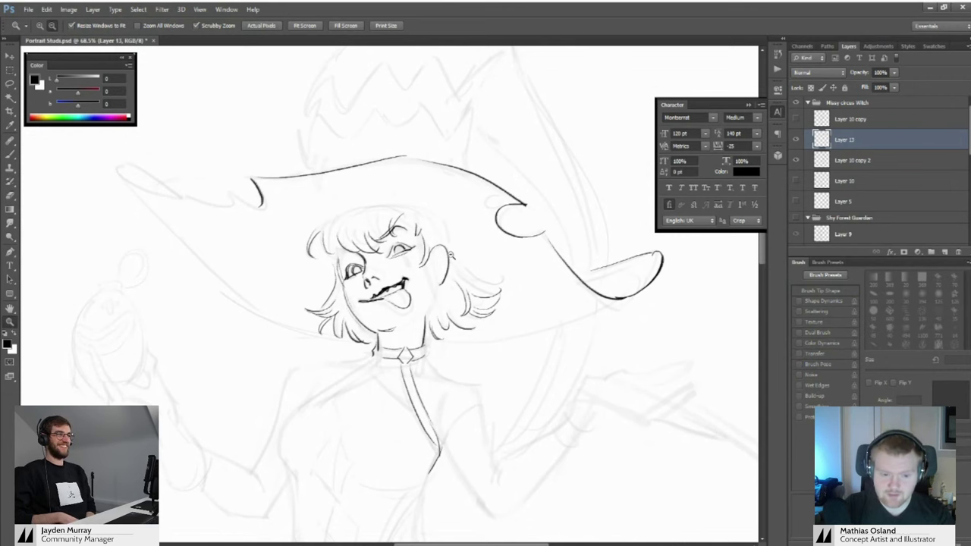
Erase the ear's heavy outer contour, redraw it, and ink the jaw line running down below the ear
scroll(388, 265, "up", 3)
key("b")
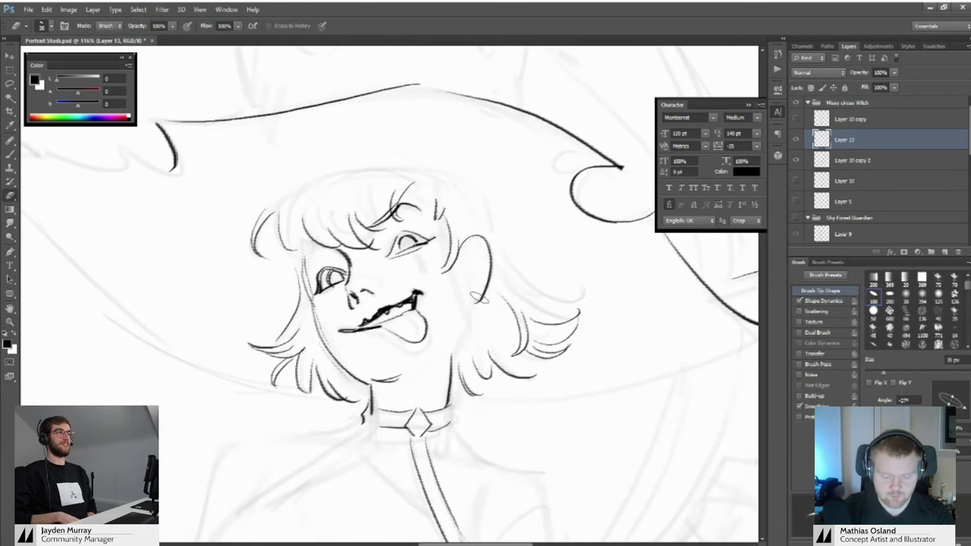
key("b")
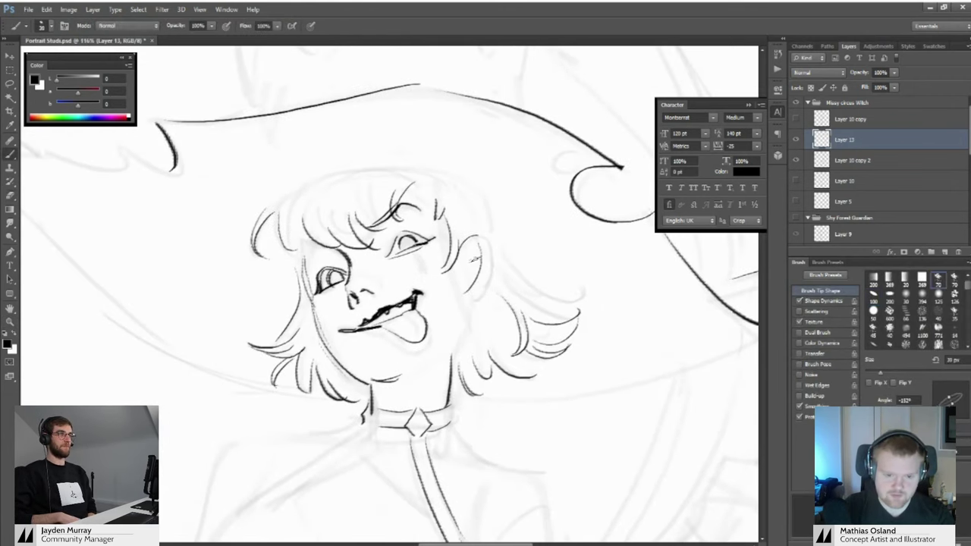
mouse_move(460, 300)
left_mouse_down()
mouse_move(364, 300)
mouse_move(455, 300)
mouse_move(432, 300)
left_mouse_up()
mouse_move(436, 335)
left_mouse_down()
mouse_move(431, 311)
mouse_move(463, 296)
left_mouse_up()
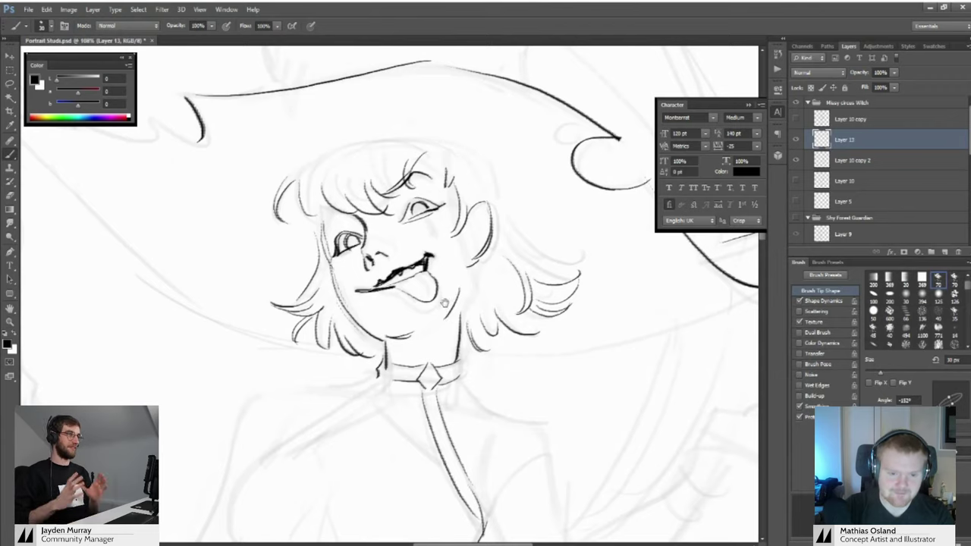
Ink the crease along the middle of the tongue and refine the outline of the right-hand eye
scroll(445, 302, "up", 4)
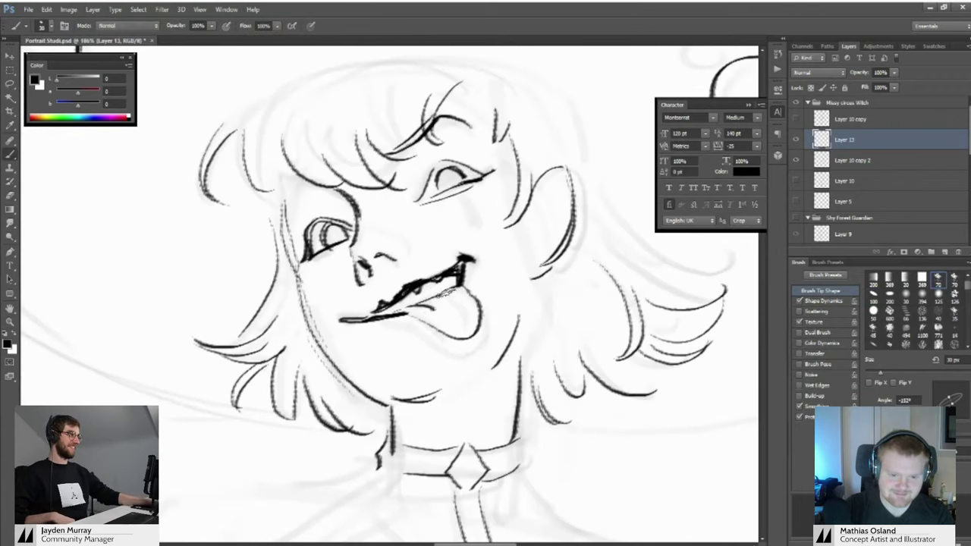
mouse_move(448, 302)
left_mouse_down()
mouse_move(360, 306)
mouse_move(445, 305)
mouse_move(435, 276)
mouse_move(479, 287)
left_mouse_up()
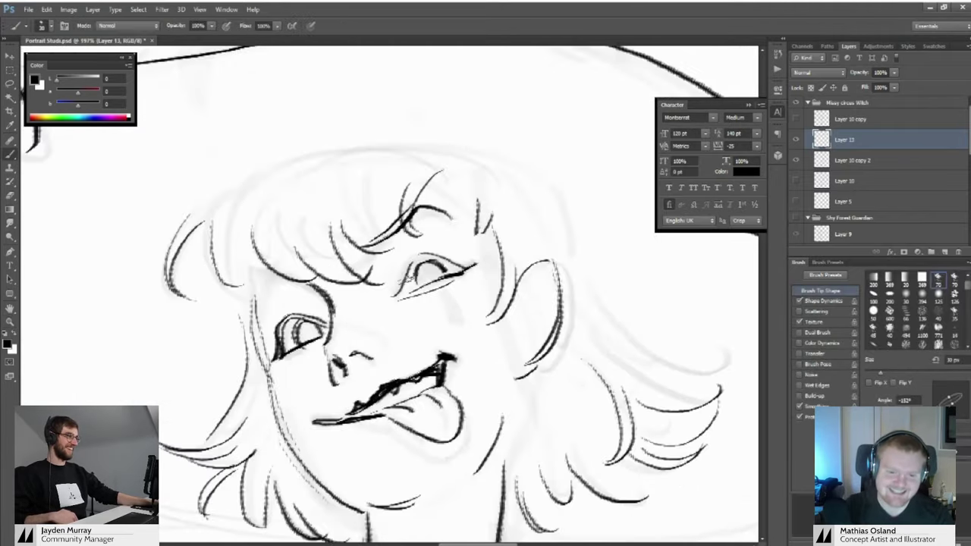
key("z")
mouse_move(403, 279)
left_mouse_down()
mouse_move(364, 279)
mouse_move(391, 278)
left_mouse_up()
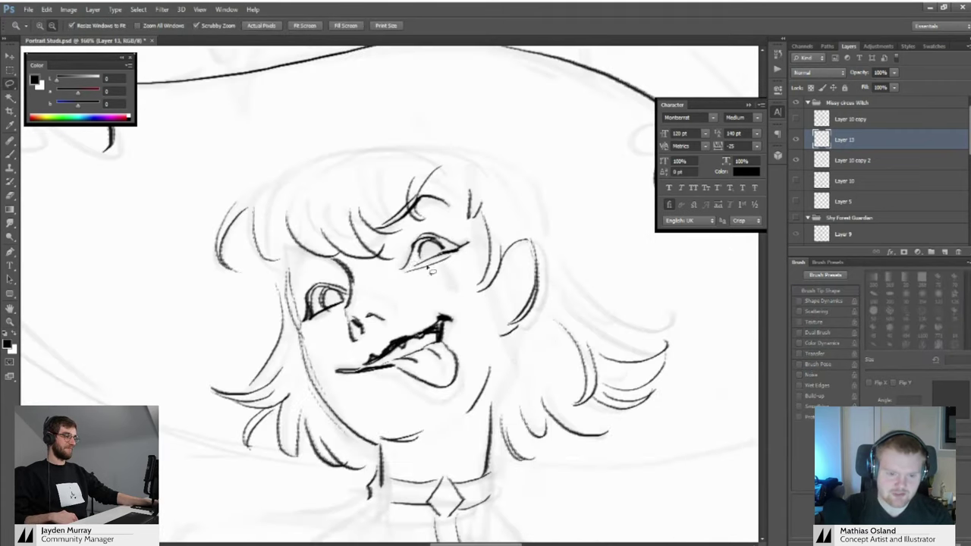
Lasso the right-hand eye, shift and transform it slightly on the face, and clear the selection
key("l")
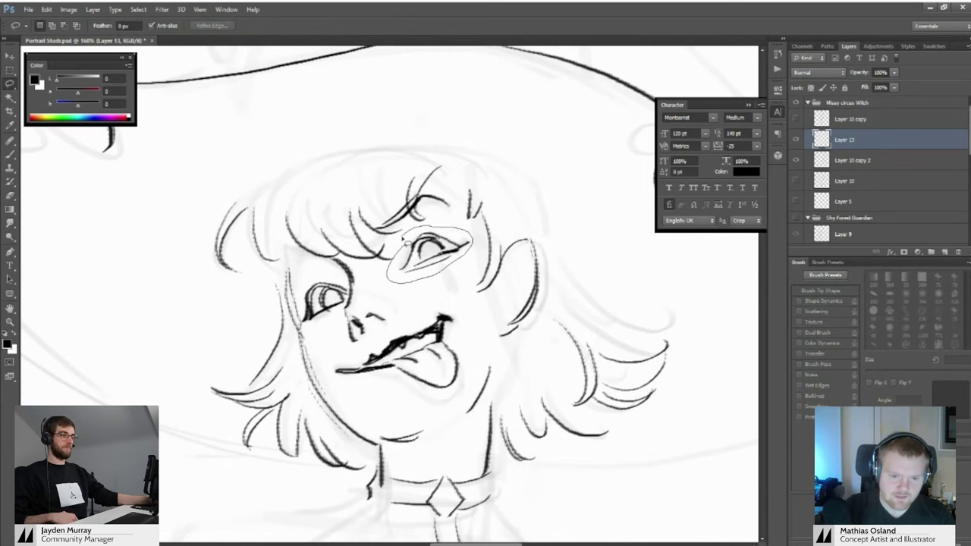
key("v")
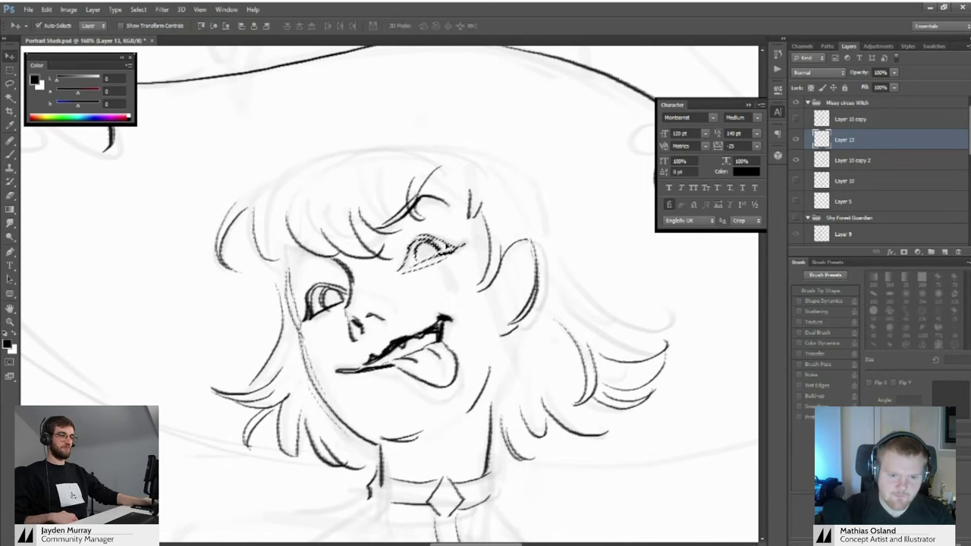
left_click_drag(443, 248, 434, 270)
key("z")
key("ctrl+t")
mouse_move(448, 227)
left_mouse_down()
mouse_move(361, 230)
mouse_move(449, 231)
left_mouse_up()
key("Return")
key("ctrl+d")
key("z")
Thicken the upper lid and lash line of the right-hand eye
key("b")
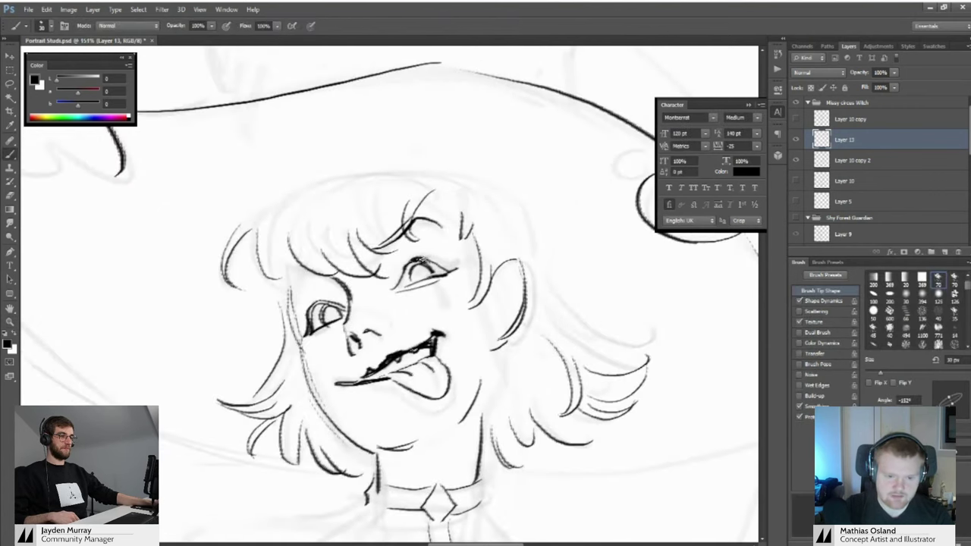
mouse_move(438, 272)
left_mouse_down()
mouse_move(445, 260)
mouse_move(395, 245)
mouse_move(453, 251)
left_mouse_up()
key("z")
key("b")
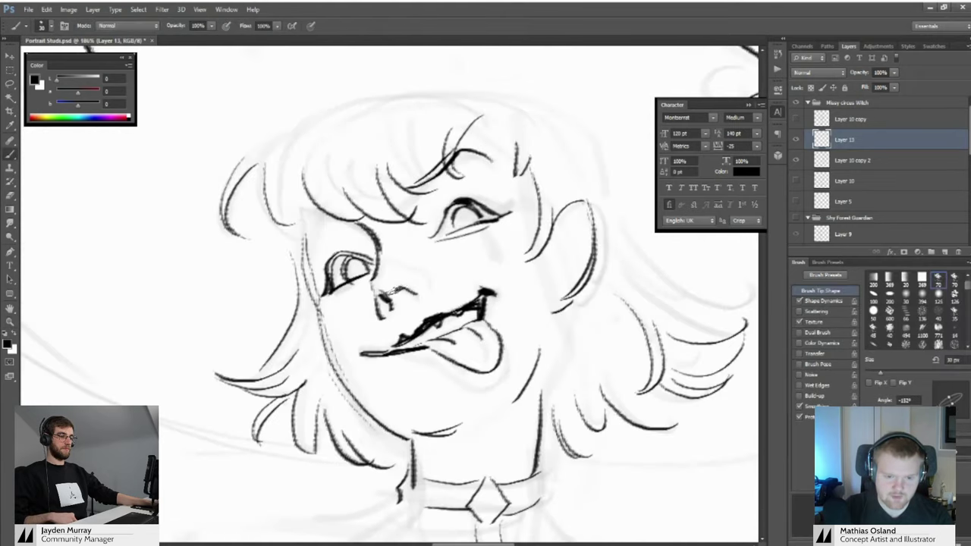
Ink the left-hand brow line arching over the eye toward the side of the face
key("z")
mouse_move(414, 293)
left_mouse_down()
mouse_move(369, 281)
mouse_move(418, 270)
mouse_move(427, 294)
mouse_move(370, 294)
mouse_move(411, 287)
mouse_move(306, 274)
left_mouse_up()
key("z")
key("b")
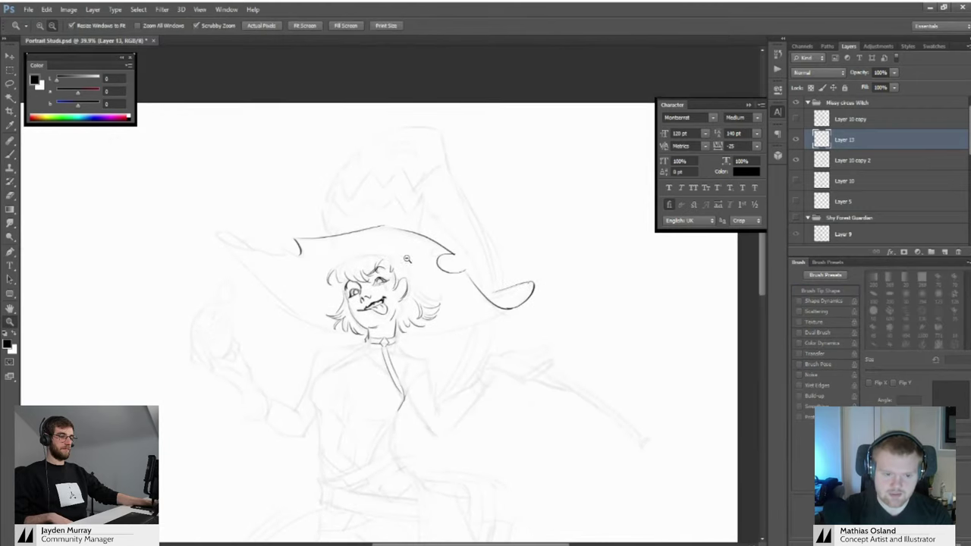
Ink the long outer strand sweeping down behind the ear to a flicked tip on the right side
left_click_drag(369, 256, 402, 261)
key("b")
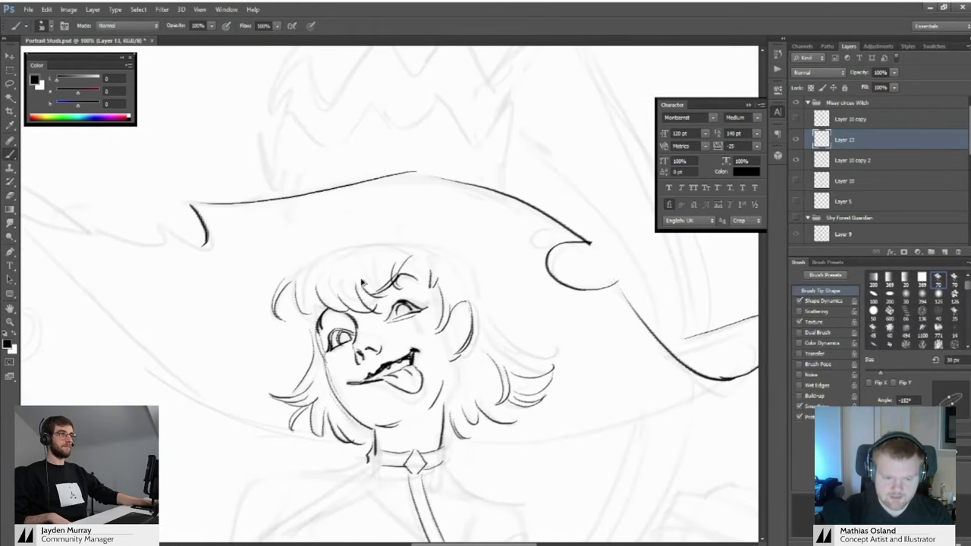
mouse_move(478, 270)
left_mouse_down()
mouse_move(419, 245)
mouse_move(430, 267)
mouse_move(497, 311)
left_mouse_up()
left_click_drag(441, 290, 510, 296)
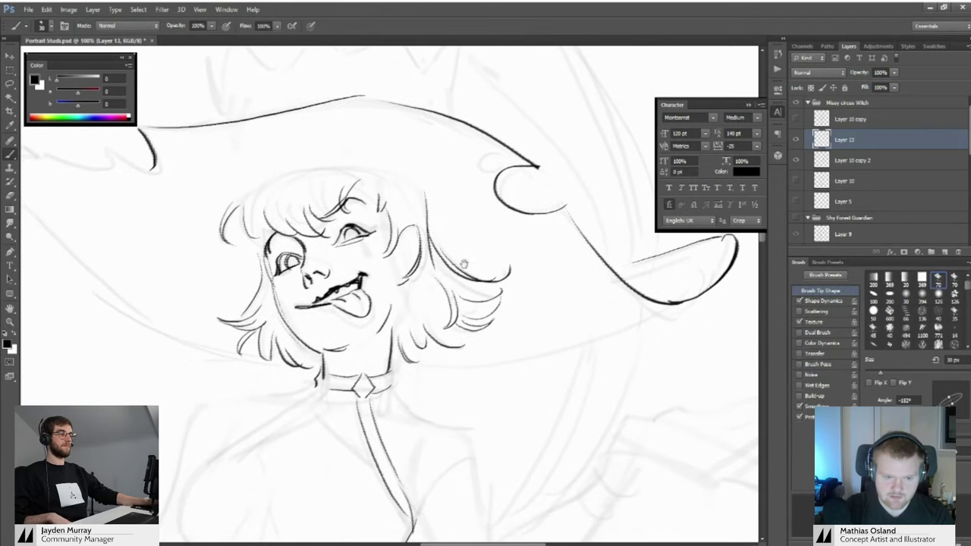
Ink the top contour of the hair and fill the dark shadow under the chin on the neck's left side
left_click_drag(339, 287, 426, 289)
left_click_drag(310, 348, 275, 349)
left_click_drag(275, 349, 313, 323)
mouse_move(376, 262)
left_mouse_down()
mouse_move(405, 262)
mouse_move(345, 267)
mouse_move(303, 252)
mouse_move(374, 243)
mouse_move(367, 176)
left_mouse_up()
key("z")
mouse_move(381, 304)
left_mouse_down()
mouse_move(403, 301)
mouse_move(345, 296)
mouse_move(407, 296)
mouse_move(336, 289)
mouse_move(371, 311)
mouse_move(312, 306)
mouse_move(400, 297)
left_mouse_up()
key("z")
key("z")
key("z")
Lasso parts of the head's line art and nudge them into better position
mouse_move(420, 242)
left_mouse_down()
mouse_move(412, 273)
mouse_move(374, 275)
mouse_move(398, 268)
left_mouse_up()
key("l")
key("v")
key("ctrl+d")
mouse_move(455, 253)
left_mouse_down()
mouse_move(426, 276)
mouse_move(488, 256)
mouse_move(381, 268)
mouse_move(424, 269)
mouse_move(442, 298)
mouse_move(467, 281)
mouse_move(428, 295)
left_mouse_up()
key("l")
key("v")
Ink the torn fold and curled notch along the left part of the hat brim's upper edge
key("z")
key("b")
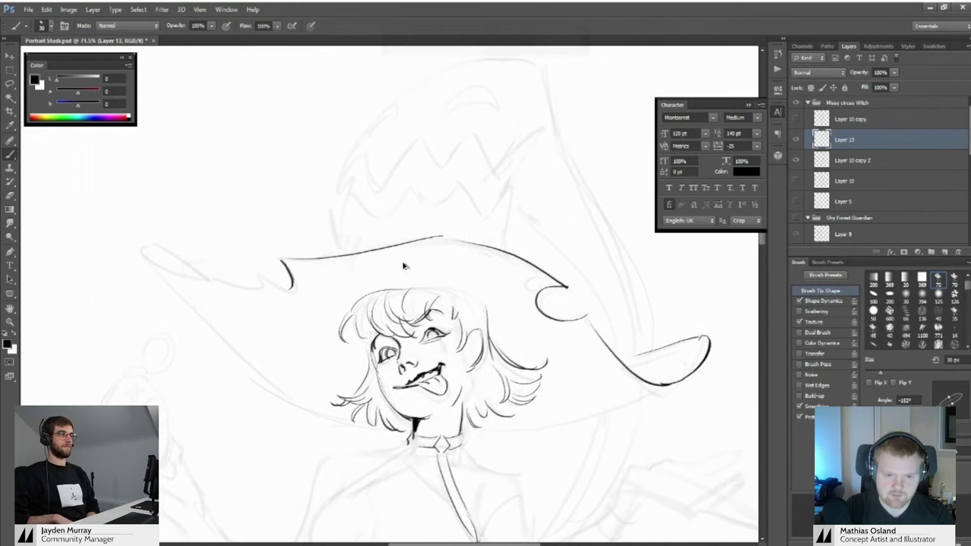
left_click_drag(319, 260, 438, 276)
key("z")
mouse_move(387, 294)
left_mouse_down()
mouse_move(381, 285)
mouse_move(421, 291)
mouse_move(407, 301)
mouse_move(321, 292)
mouse_move(386, 316)
mouse_move(366, 310)
mouse_move(374, 296)
mouse_move(414, 303)
mouse_move(395, 318)
left_mouse_up()
key("z")
key("z")
mouse_move(402, 300)
left_mouse_down()
mouse_move(392, 303)
mouse_move(385, 282)
left_mouse_up()
mouse_move(446, 305)
left_mouse_down()
mouse_move(358, 281)
mouse_move(374, 282)
mouse_move(379, 296)
mouse_move(413, 294)
left_mouse_up()
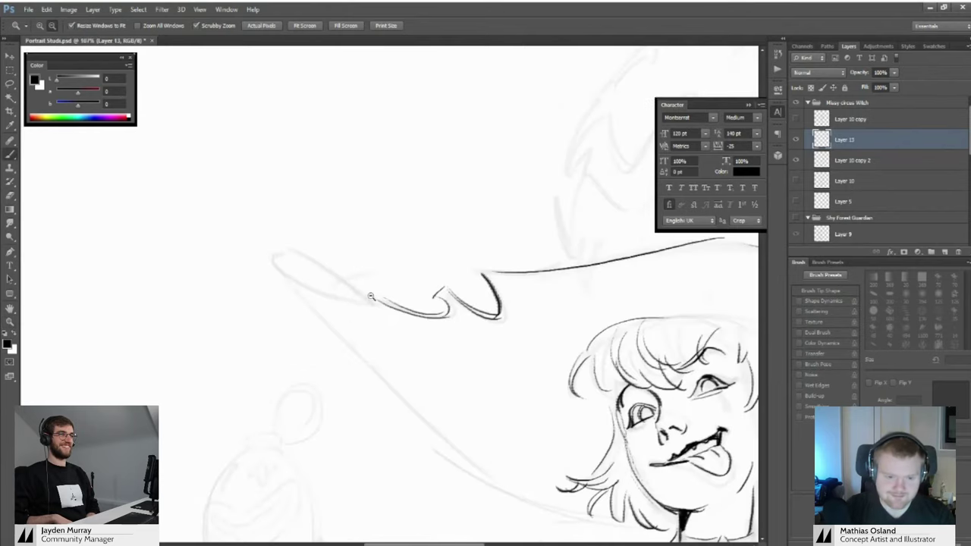
Ink the rounded left tip of the hat brim with its lower curve and upper edge
key("b")
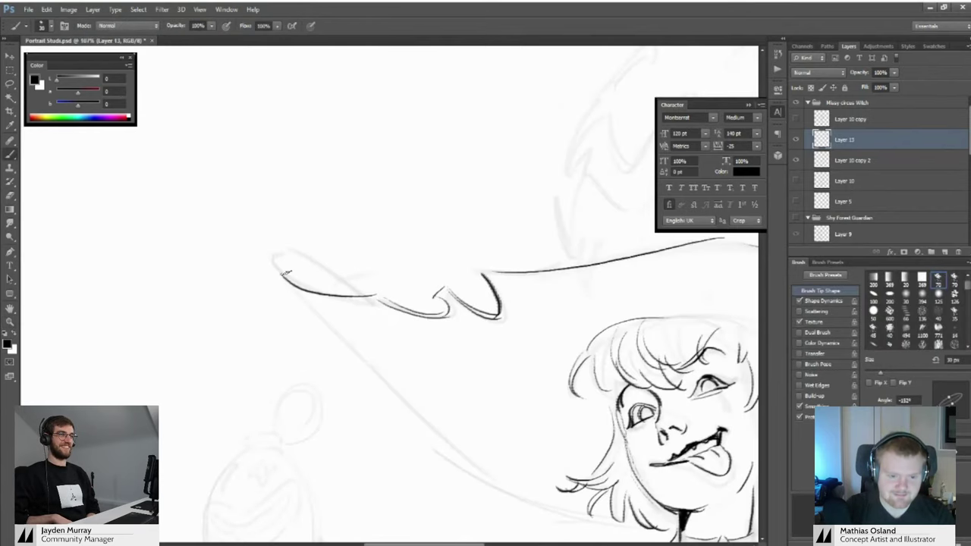
left_click_drag(285, 274, 334, 295)
mouse_move(320, 264)
left_mouse_down()
mouse_move(301, 265)
mouse_move(320, 280)
mouse_move(318, 261)
mouse_move(401, 305)
left_mouse_up()
scroll(326, 265, "down", 5)
scroll(326, 265, "up", 5)
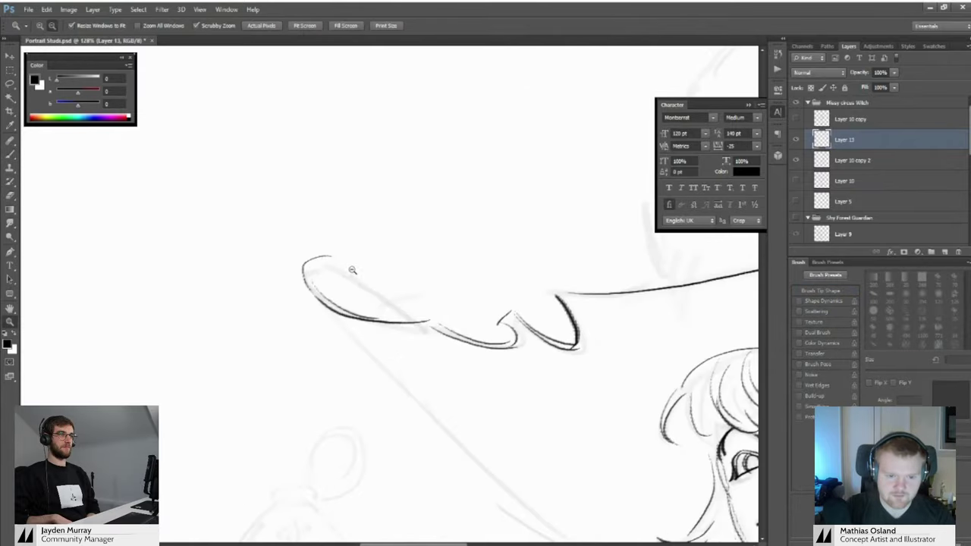
key("z")
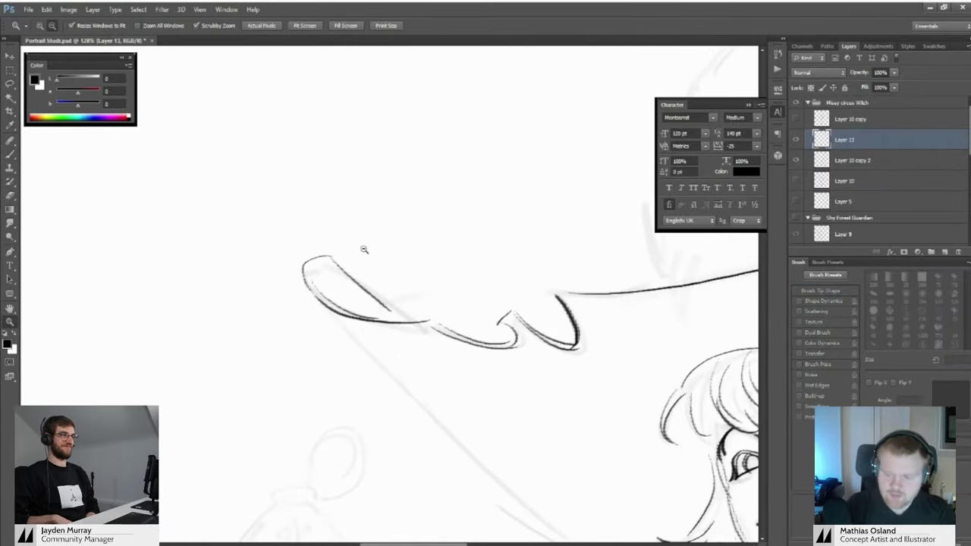
Ink the hat brim's long lower edge from the left tip down to the hair
left_click_drag(431, 275, 365, 251)
left_click_drag(402, 279, 416, 279)
key("b")
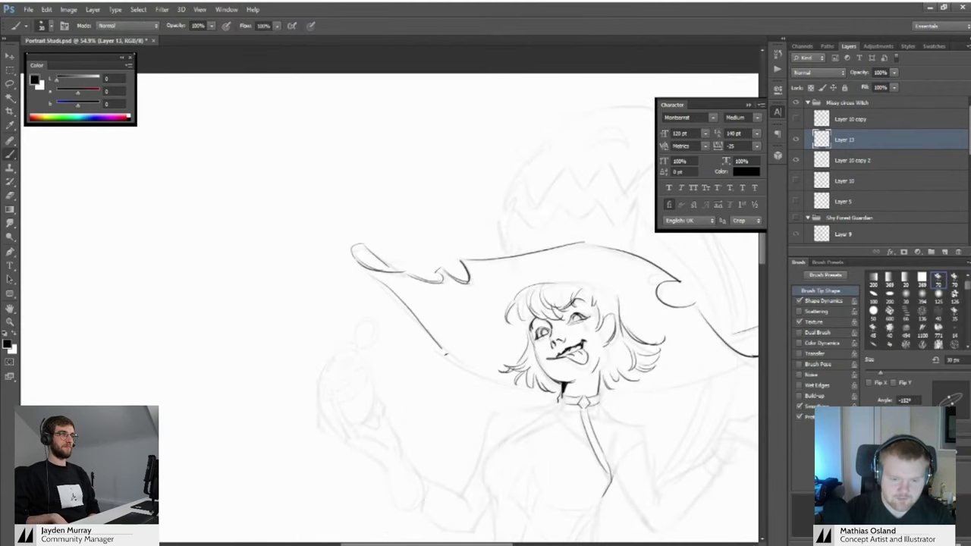
left_click_drag(446, 355, 417, 342)
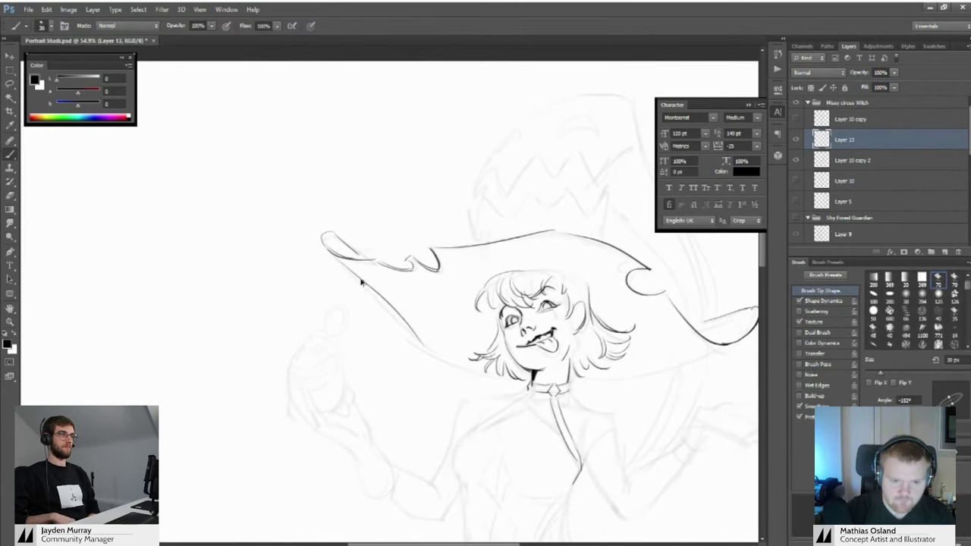
left_click_drag(428, 338, 383, 338)
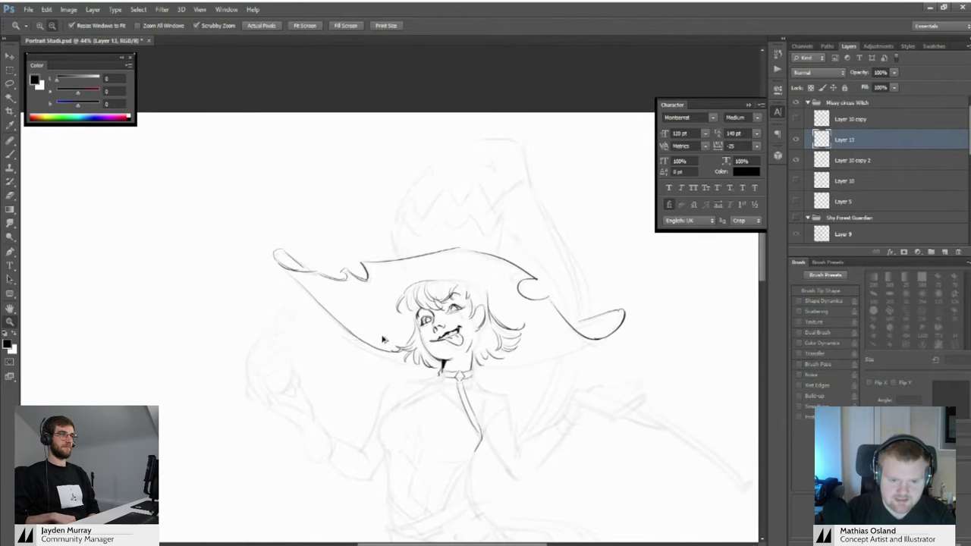
left_click_drag(332, 314, 471, 403)
left_click_drag(416, 379, 388, 372)
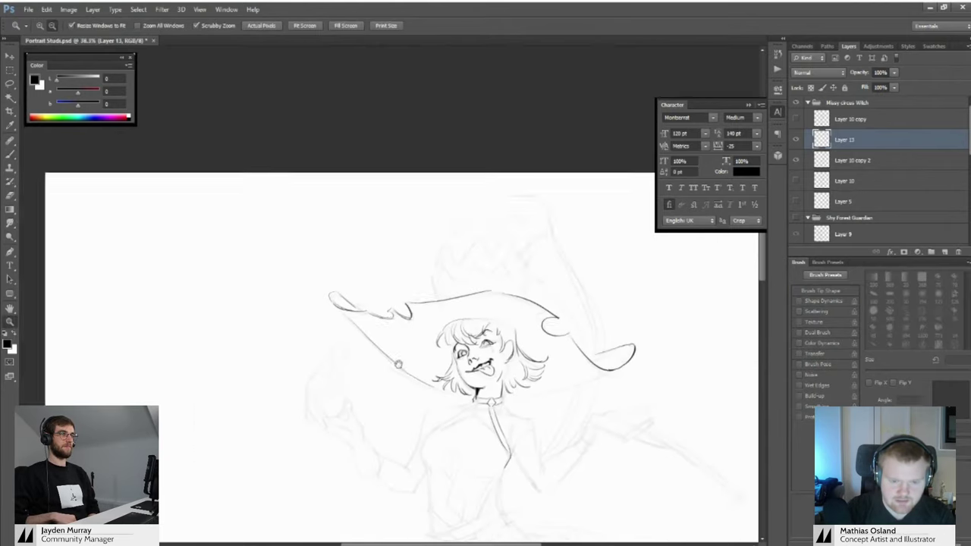
left_click_drag(478, 358, 380, 329)
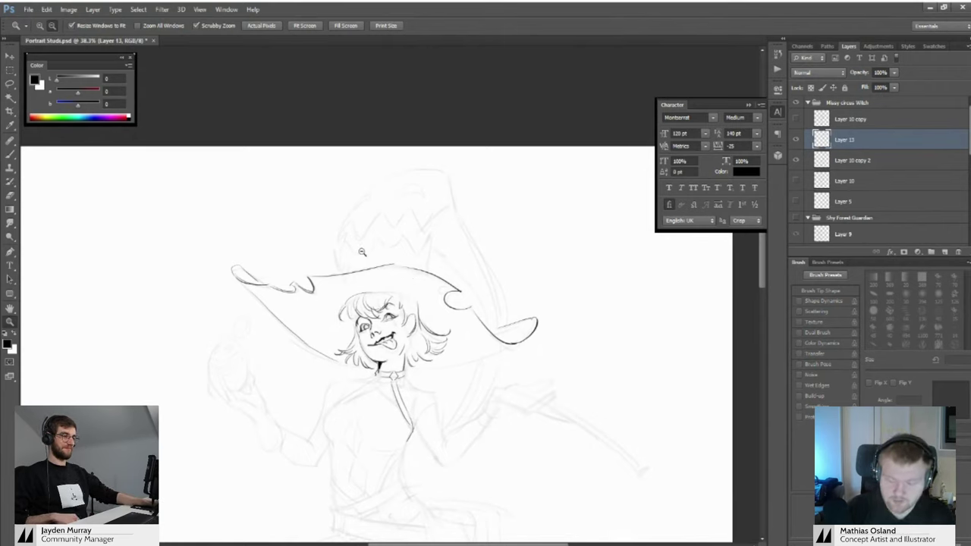
Ink the lower row of jagged teeth in the hat crown's grinning mouth, starting from its left corner
scroll(362, 251, "up", 3)
key("b")
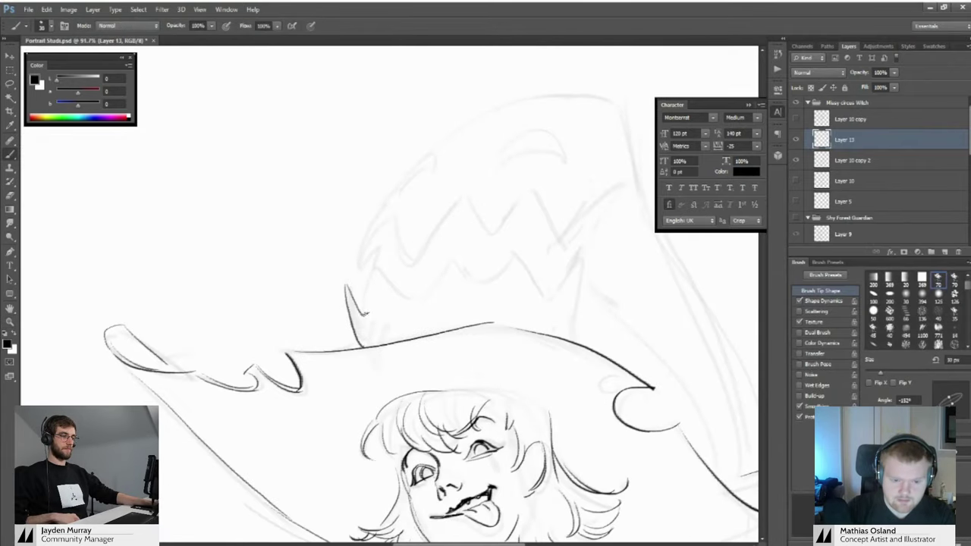
key("z")
mouse_move(346, 284)
left_mouse_down()
mouse_move(361, 323)
mouse_move(314, 284)
mouse_move(398, 325)
mouse_move(377, 241)
mouse_move(427, 297)
mouse_move(399, 283)
left_mouse_up()
key("b")
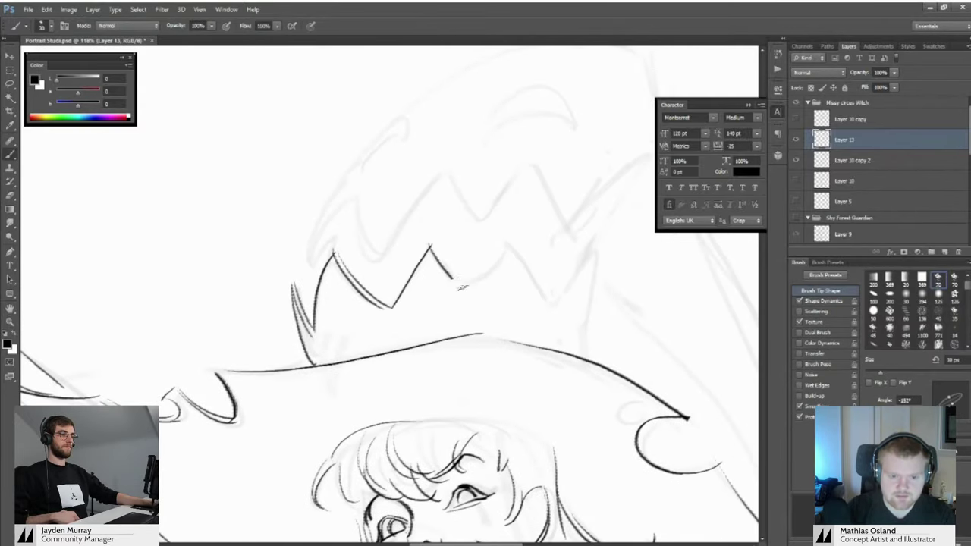
left_click_drag(462, 287, 471, 291)
left_click_drag(480, 270, 440, 279)
mouse_move(475, 249)
left_mouse_down()
mouse_move(513, 322)
mouse_move(416, 255)
mouse_move(475, 284)
left_mouse_up()
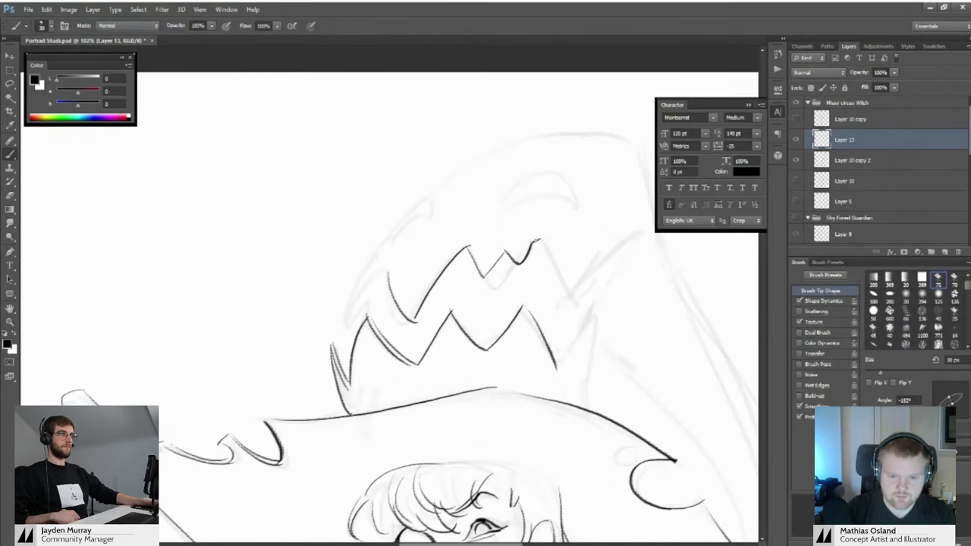
Ink the upper zigzag row of the hat's mouth and refine the curved points of the teeth
left_click_drag(570, 309, 596, 264)
mouse_move(557, 260)
left_mouse_down()
mouse_move(482, 263)
mouse_move(516, 264)
left_mouse_up()
key("e")
key("b")
mouse_move(430, 311)
left_mouse_down()
mouse_move(347, 276)
mouse_move(404, 295)
mouse_move(387, 304)
mouse_move(444, 297)
mouse_move(461, 325)
left_mouse_up()
key("z")
key("e")
key("z")
mouse_move(460, 325)
left_mouse_down()
mouse_move(409, 323)
mouse_move(446, 321)
left_mouse_up()
Ink the crescent-shaped right eye above the mouth on the hat crown
key("b")
left_click_drag(485, 225, 474, 252)
key("z")
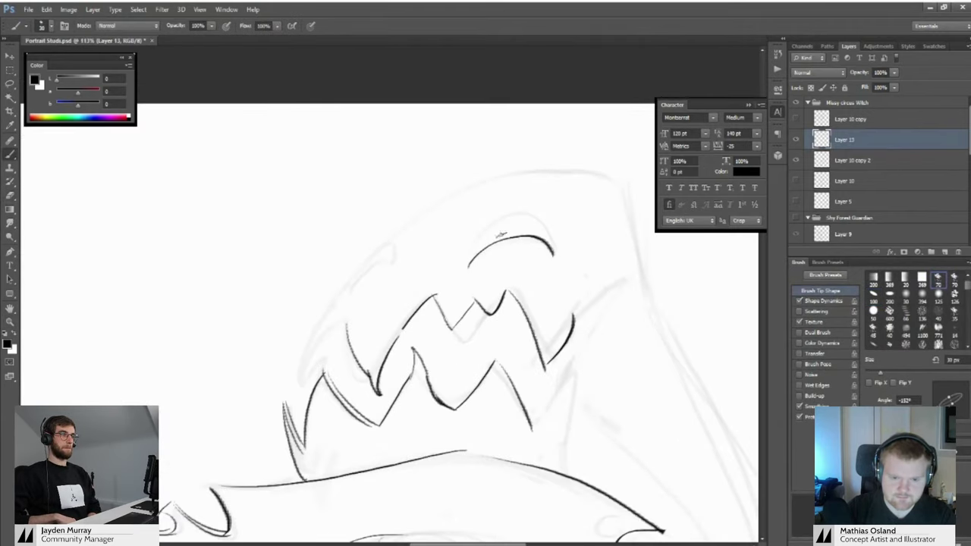
left_click_drag(527, 216, 553, 248)
key("z")
left_click_drag(532, 256, 490, 232)
key("b")
key("z")
left_click_drag(446, 266, 479, 261)
key("b")
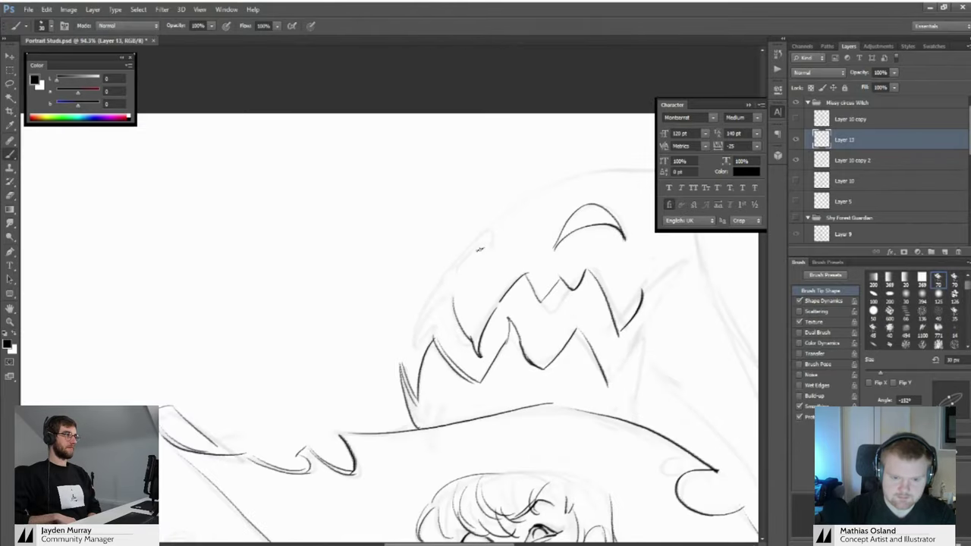
Ink the narrow left eye near the edge of the hat crown, undoing stray strokes
mouse_move(409, 262)
left_mouse_down()
mouse_move(464, 261)
mouse_move(450, 237)
mouse_move(381, 238)
mouse_move(421, 268)
mouse_move(432, 258)
mouse_move(415, 222)
left_mouse_up()
key("ctrl+z")
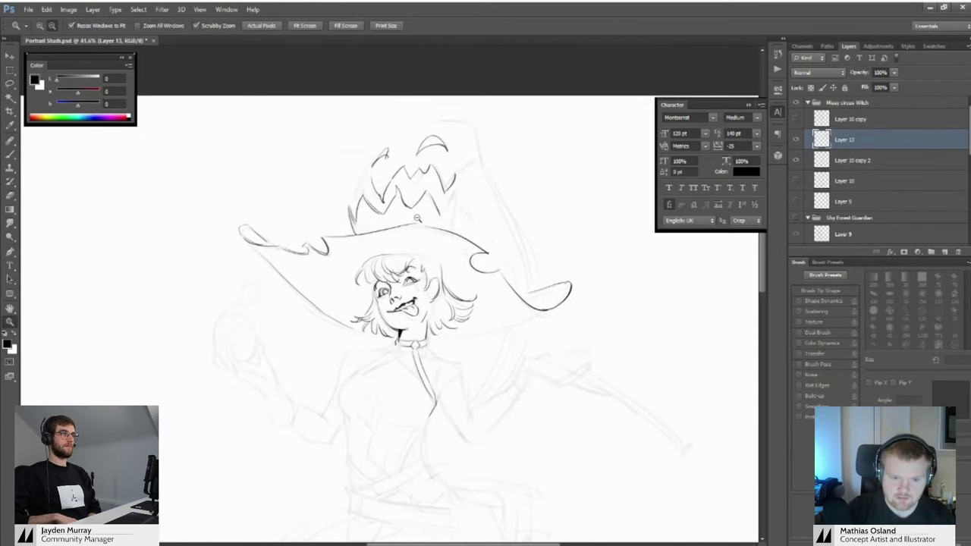
key("b")
key("ctrl+z")
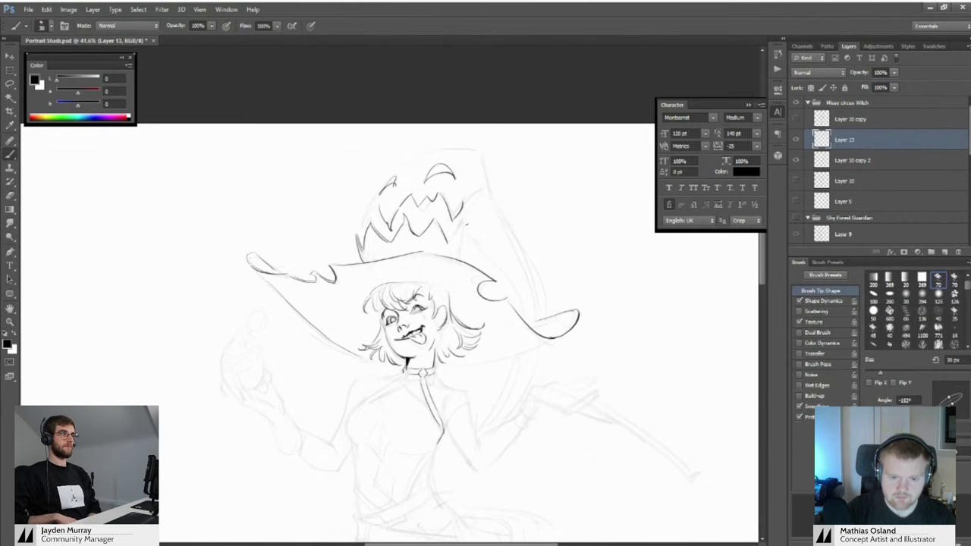
Compare the line art with the faded rough sketch by hiding and reshowing Layer 13
scroll(490, 223, "down", 2)
scroll(490, 295, "down", 4)
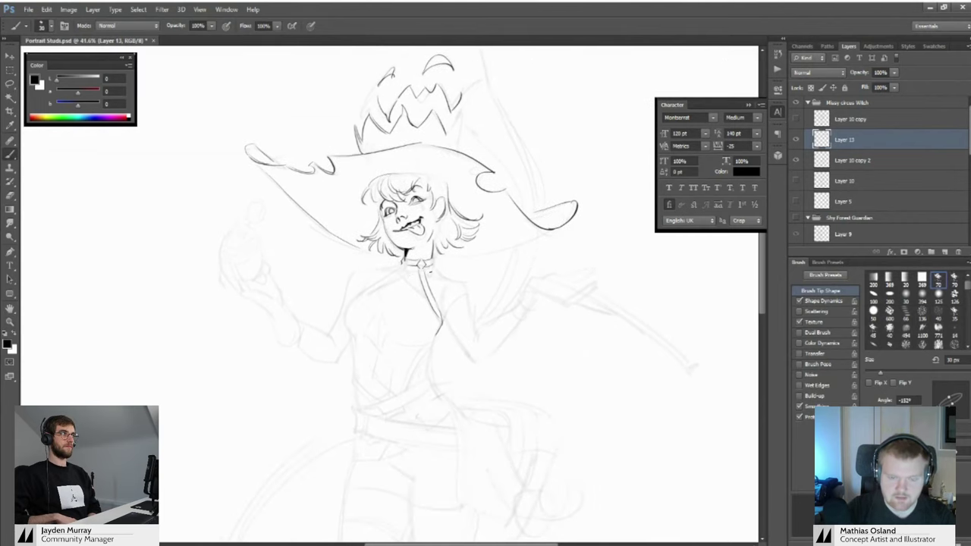
left_click_drag(420, 264, 401, 292)
left_click(795, 140)
left_click(833, 156)
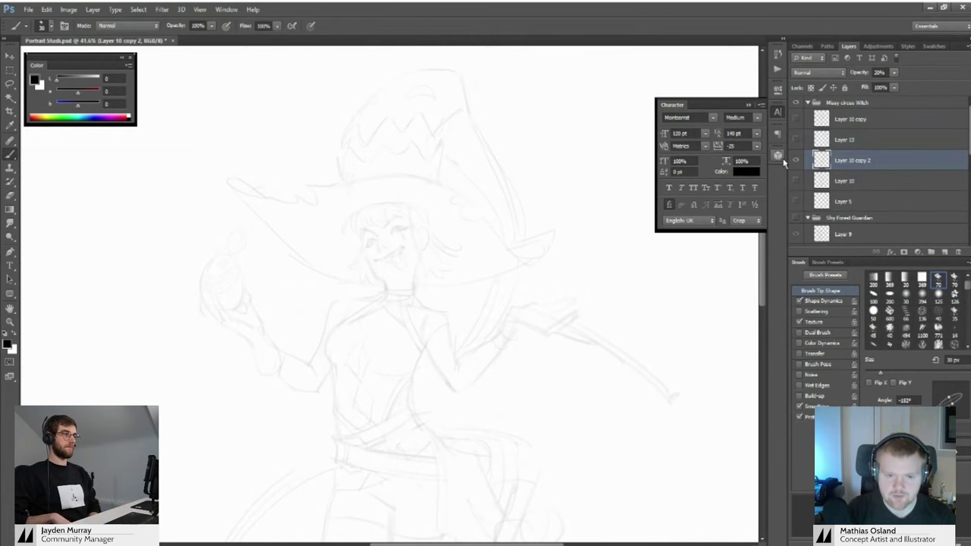
left_click(796, 139)
left_click(844, 140)
key("z")
left_click_drag(587, 336, 595, 336)
mouse_move(568, 292)
left_mouse_down()
mouse_move(574, 346)
mouse_move(565, 292)
left_mouse_up()
mouse_move(565, 326)
left_mouse_down()
mouse_move(589, 331)
mouse_move(528, 314)
mouse_move(547, 309)
left_mouse_up()
key("ctrl+z")
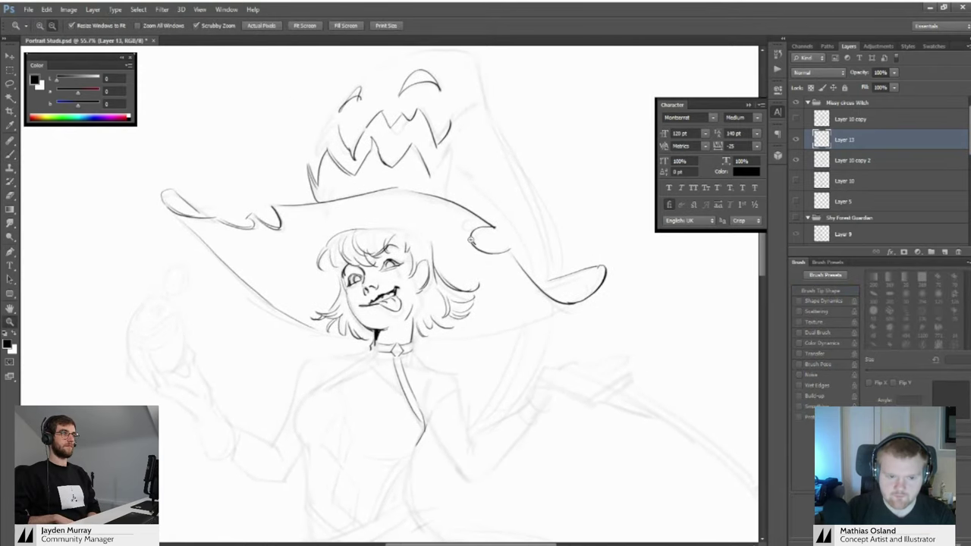
mouse_move(472, 242)
left_mouse_down()
mouse_move(433, 252)
mouse_move(451, 241)
mouse_move(440, 276)
left_mouse_up()
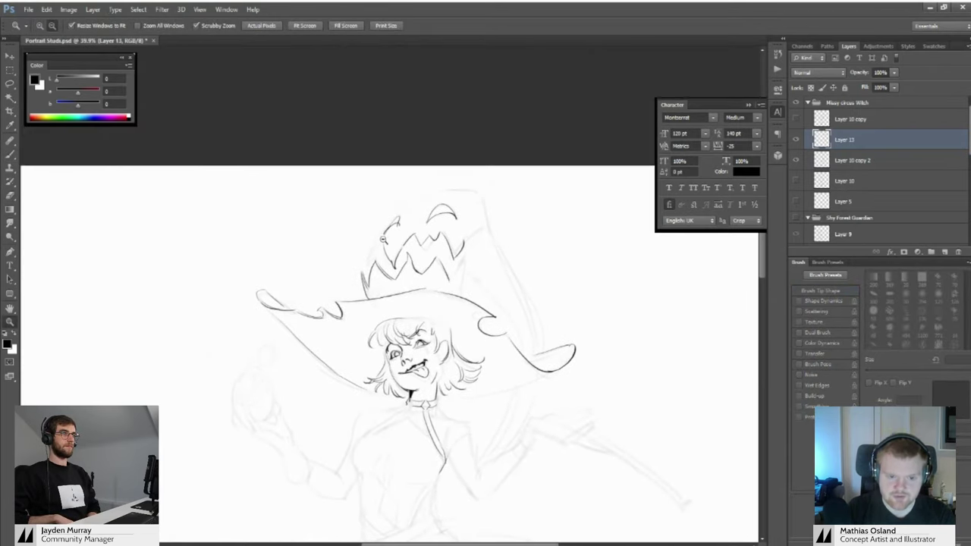
Ink the left outer contour of the hat's mouth beside the upper teeth
left_click_drag(362, 229, 425, 232)
key("b")
left_click_drag(372, 312, 415, 261)
key("z")
mouse_move(385, 301)
left_mouse_down()
mouse_move(352, 286)
mouse_move(404, 304)
mouse_move(395, 322)
mouse_move(402, 272)
left_mouse_up()
key("b")
key("z")
left_click_drag(414, 254, 389, 248)
left_click_drag(394, 247, 366, 271)
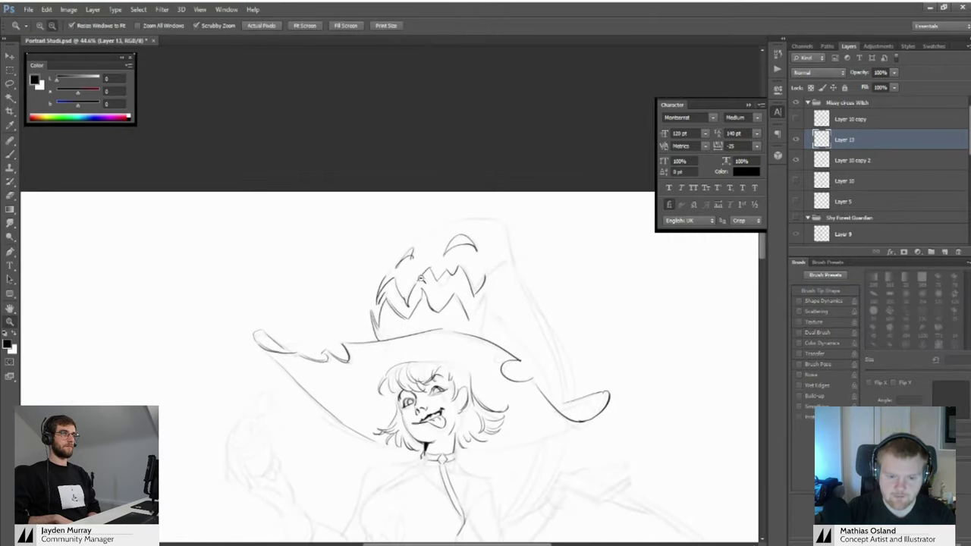
Ink the raised fingertip and the lower palm edge of the outstretched hand at the staff
scroll(421, 278, "down", 5)
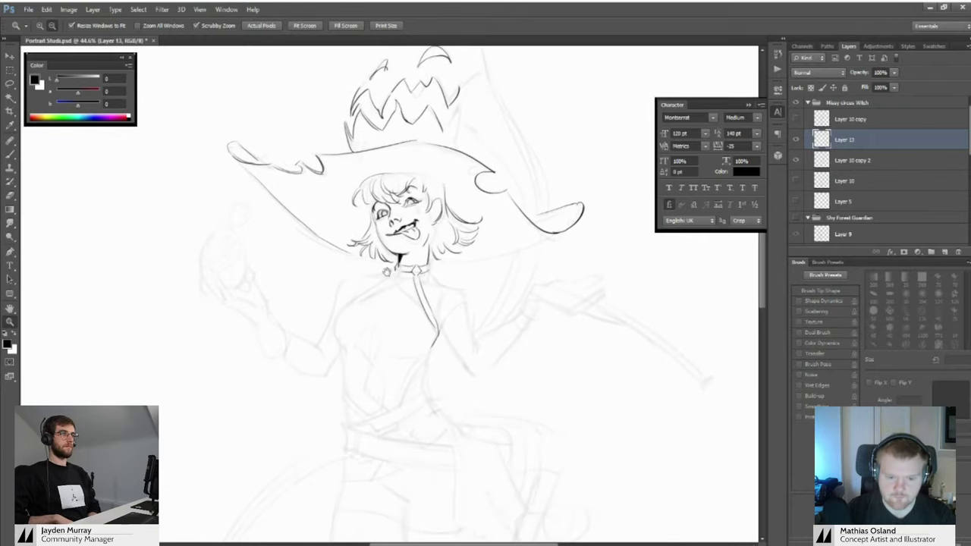
left_click_drag(386, 271, 357, 270)
left_click_drag(427, 252, 464, 252)
left_click_drag(423, 241, 444, 291)
left_click_drag(531, 311, 387, 263)
left_click_drag(443, 304, 474, 305)
left_click_drag(407, 305, 470, 333)
key("ctrl+z")
mouse_move(475, 321)
left_mouse_down()
mouse_move(432, 311)
mouse_move(476, 292)
left_mouse_up()
mouse_move(457, 291)
left_mouse_down()
mouse_move(405, 282)
mouse_move(447, 288)
left_mouse_up()
left_click_drag(440, 272, 440, 295)
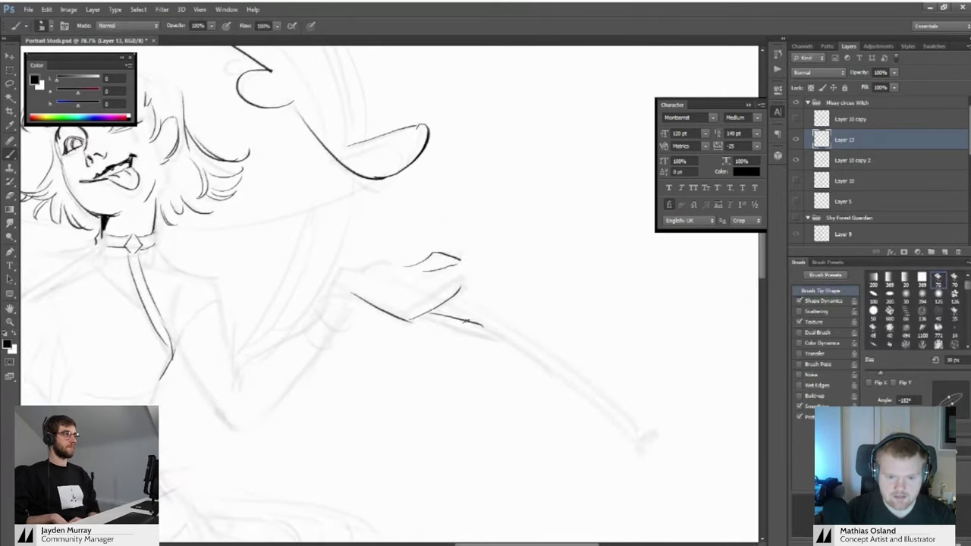
Ink the fingers wrapped around the staff and the first stretch of the staff's upper edge
key("ctrl+z")
mouse_move(439, 313)
left_mouse_down()
mouse_move(493, 333)
mouse_move(452, 319)
left_mouse_up()
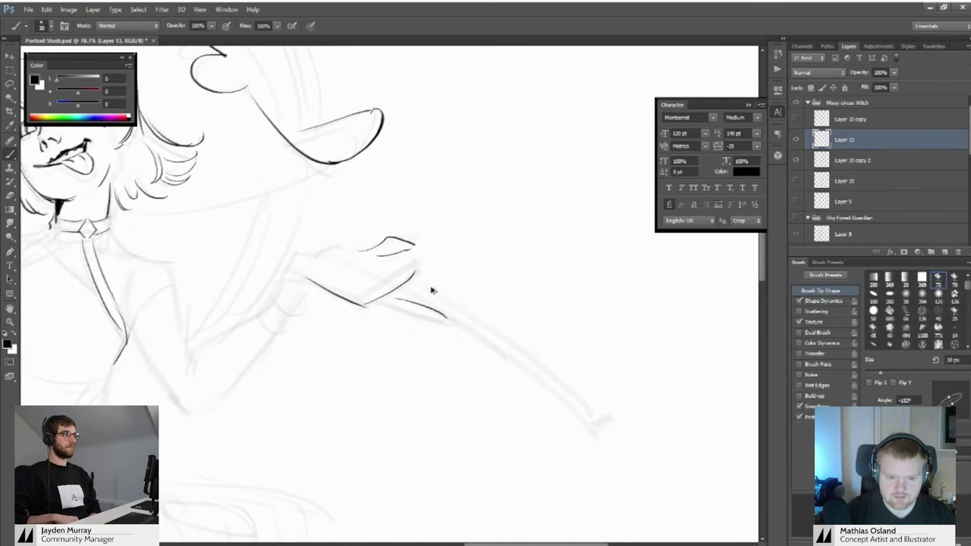
mouse_move(400, 304)
left_mouse_down()
mouse_move(461, 324)
mouse_move(417, 312)
left_mouse_up()
key("ctrl+z")
key("ctrl+z")
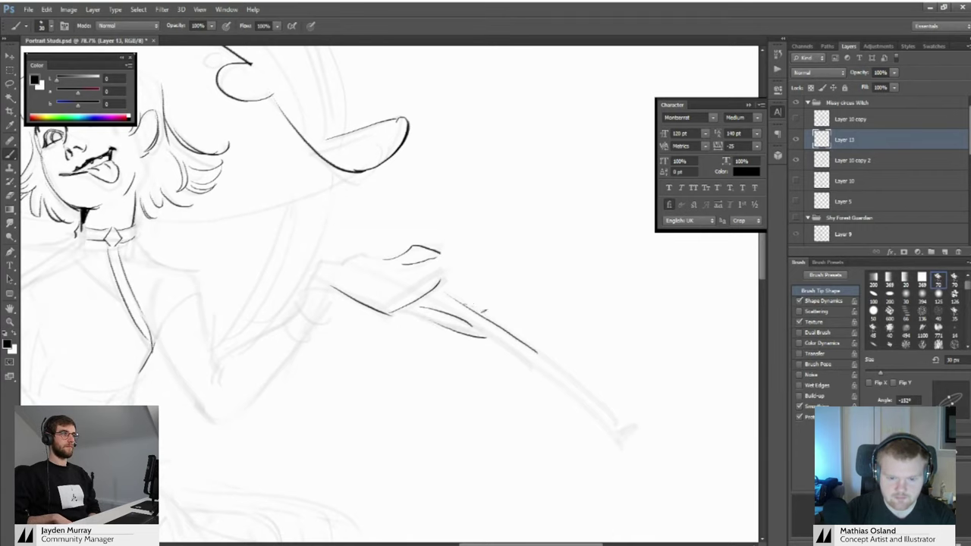
left_click_drag(470, 305, 503, 327)
mouse_move(489, 326)
left_mouse_down()
mouse_move(446, 319)
mouse_move(505, 322)
left_mouse_up()
left_click_drag(465, 298, 500, 325)
left_click_drag(490, 325, 472, 312)
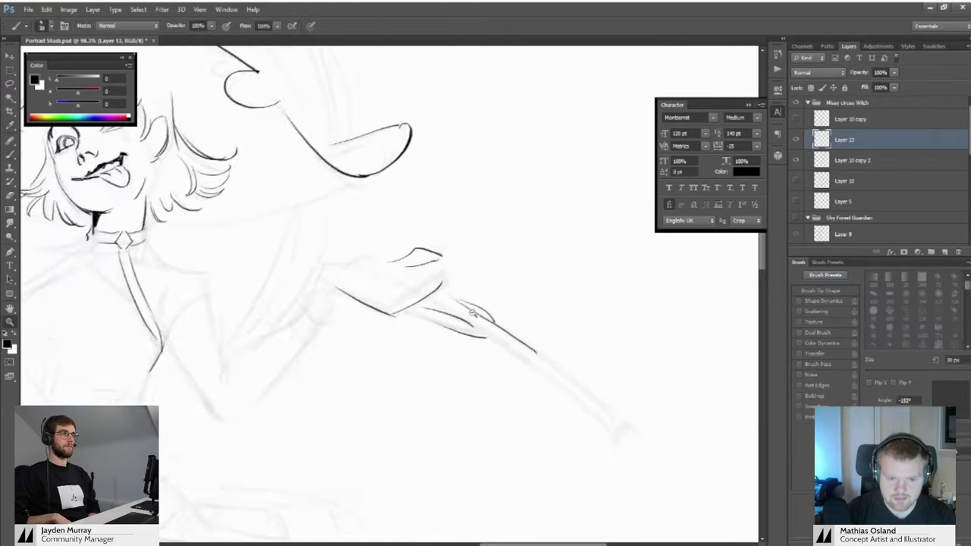
scroll(472, 312, "up", 1)
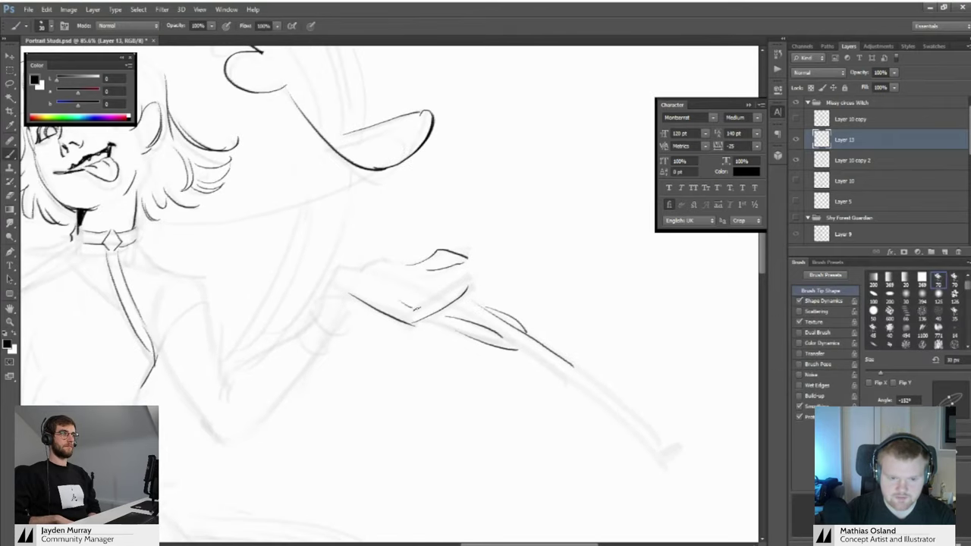
Ink both long edges of the staff from the hand down toward its far end
mouse_move(531, 349)
left_mouse_down()
mouse_move(389, 283)
mouse_move(468, 338)
left_mouse_up()
key("ctrl+z")
mouse_move(368, 279)
left_mouse_down()
mouse_move(510, 387)
mouse_move(346, 291)
mouse_move(379, 290)
mouse_move(511, 376)
left_mouse_up()
key("ctrl+z")
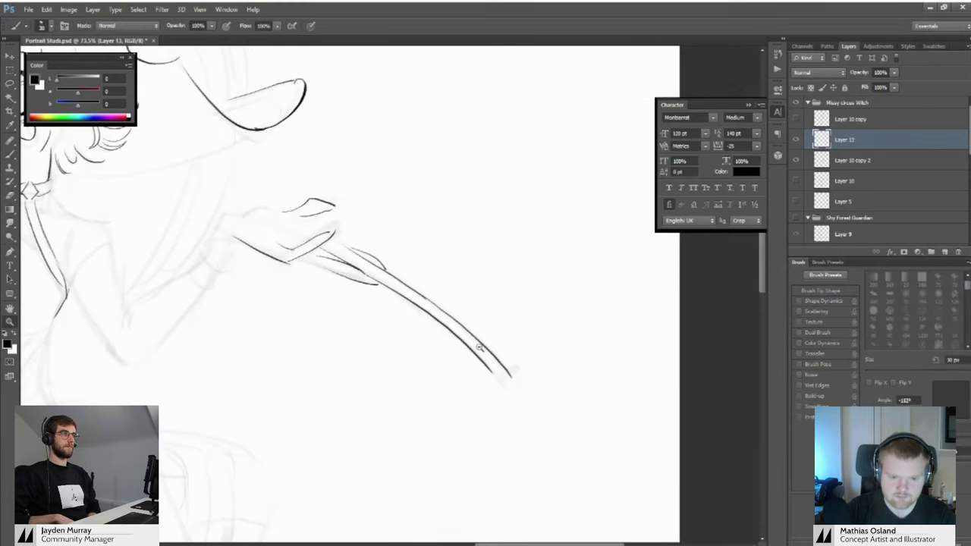
scroll(479, 346, "down", 5)
scroll(455, 304, "up", 4)
Erase the outer part of the staff's upper edge and redraw it with the brush
key("e")
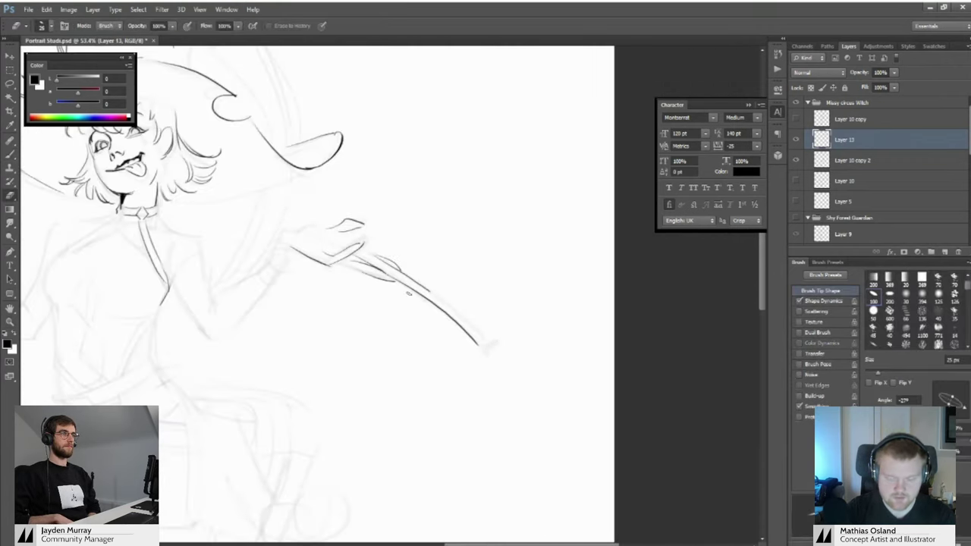
key("bracketright")
mouse_move(423, 288)
left_mouse_down()
mouse_move(439, 296)
mouse_move(429, 286)
left_mouse_up()
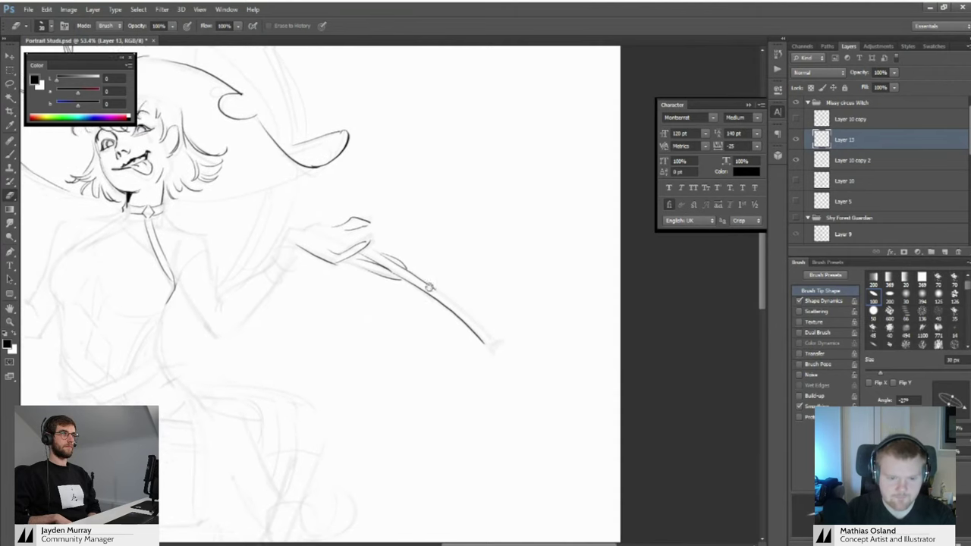
key("b")
scroll(429, 287, "down", 5)
scroll(455, 303, "up", 5)
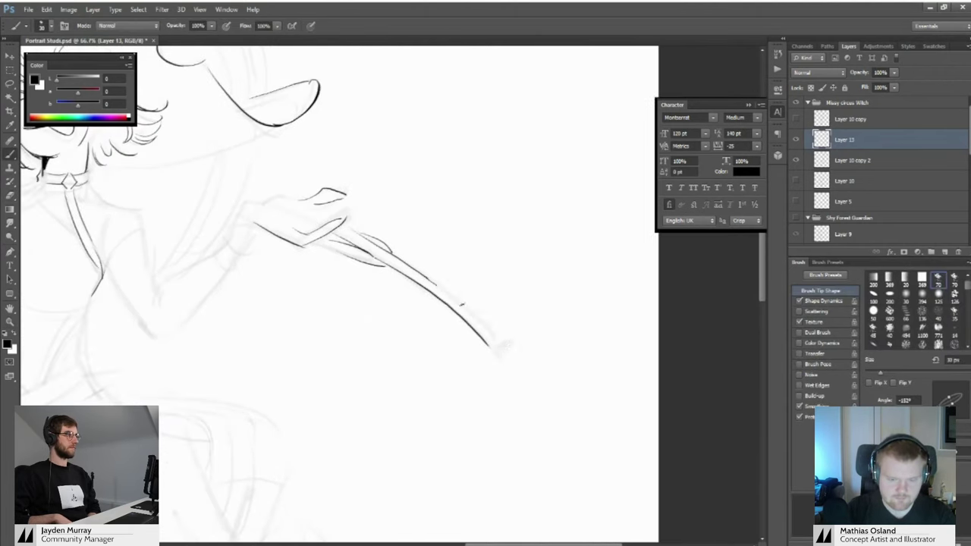
mouse_move(426, 277)
left_mouse_down()
mouse_move(515, 339)
mouse_move(431, 318)
mouse_move(510, 327)
mouse_move(499, 355)
left_mouse_up()
mouse_move(510, 352)
left_mouse_down()
mouse_move(453, 331)
mouse_move(494, 304)
mouse_move(535, 306)
left_mouse_up()
mouse_move(449, 263)
left_mouse_down()
mouse_move(496, 266)
mouse_move(442, 264)
mouse_move(397, 245)
mouse_move(423, 244)
left_mouse_up()
mouse_move(522, 317)
left_mouse_down()
mouse_move(476, 303)
mouse_move(499, 303)
mouse_move(459, 334)
mouse_move(504, 322)
left_mouse_up()
Rework the outer half of the staff into a notched bend and extend it outward with a curved lower edge
key("e")
key("b")
mouse_move(448, 274)
left_mouse_down()
mouse_move(460, 300)
mouse_move(509, 313)
mouse_move(470, 300)
mouse_move(432, 264)
mouse_move(463, 291)
left_mouse_up()
key("ctrl+z")
key("e")
key("b")
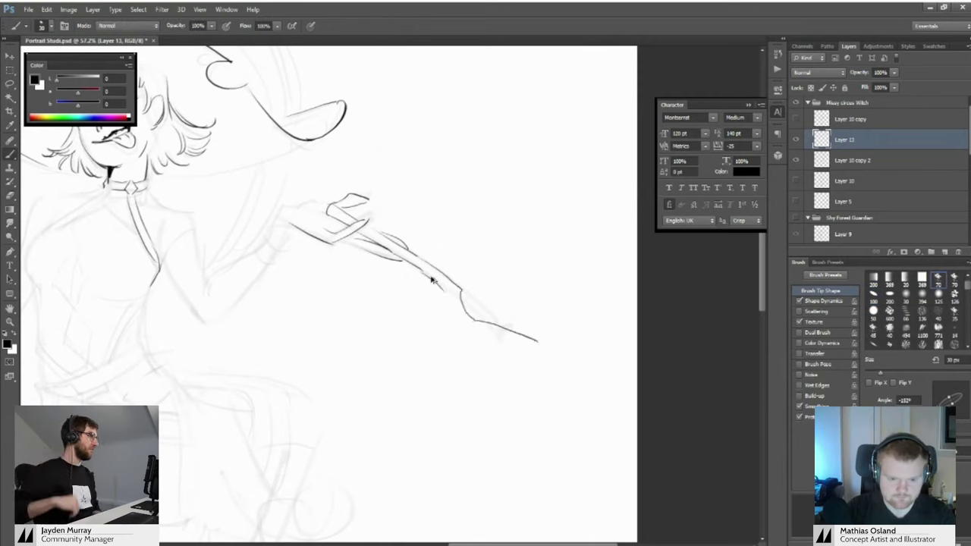
key("ctrl+z")
mouse_move(460, 328)
left_mouse_down()
mouse_move(537, 354)
mouse_move(562, 377)
mouse_move(523, 351)
mouse_move(552, 359)
left_mouse_up()
Erase the staff's upper line past the notch and redraw it so both edges taper to a pointed tip
key("e")
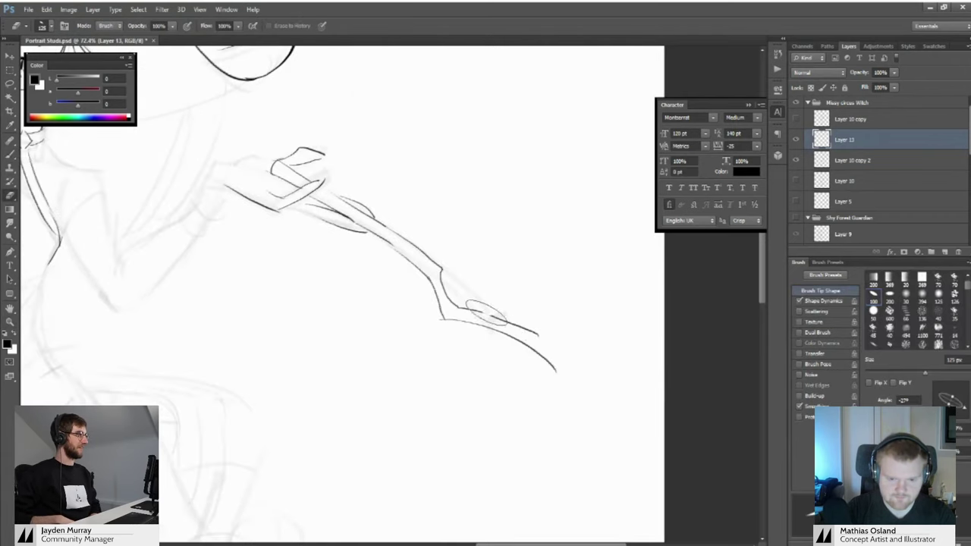
mouse_move(486, 312)
left_mouse_down()
mouse_move(536, 329)
mouse_move(511, 347)
mouse_move(486, 340)
left_mouse_up()
key("b")
left_click_drag(527, 326, 475, 305)
left_click(476, 304)
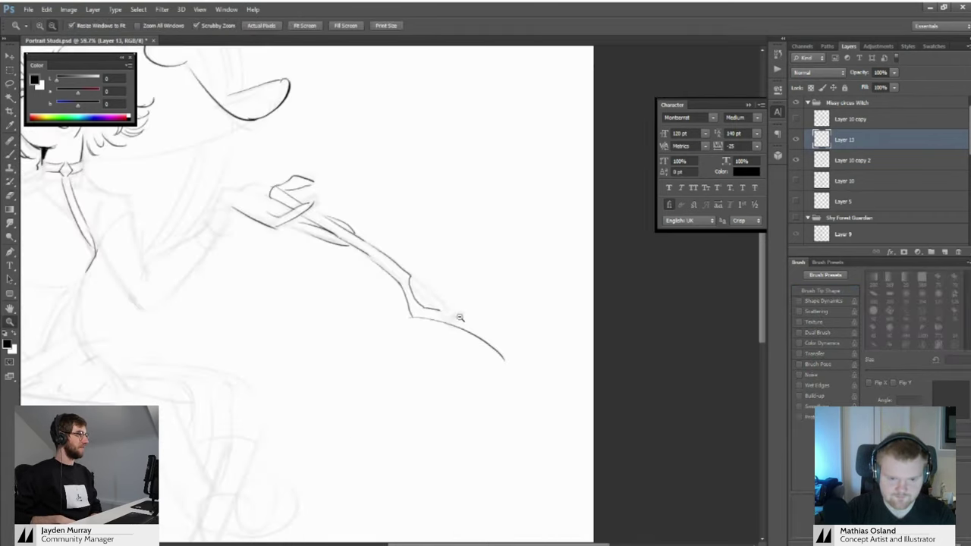
key("b")
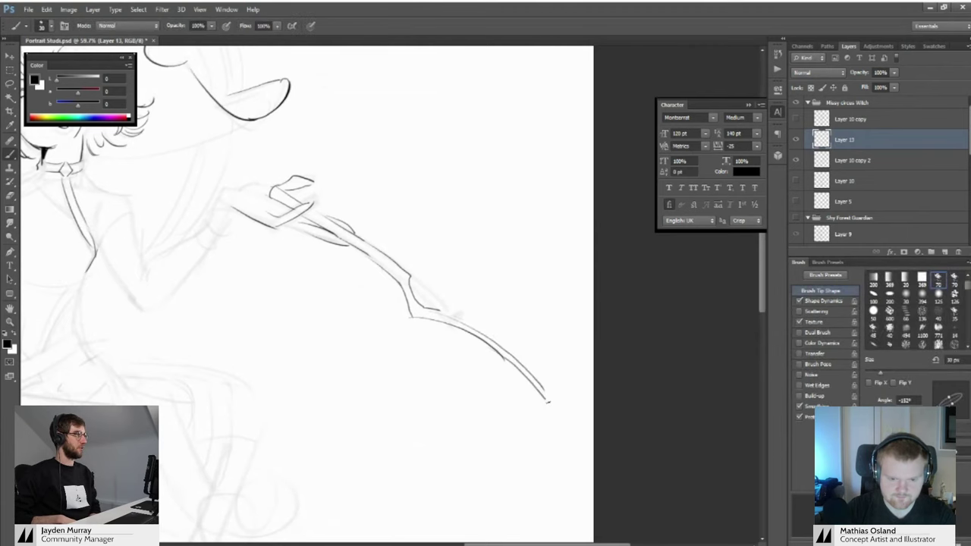
left_click_drag(542, 386, 554, 408)
mouse_move(532, 376)
left_mouse_down()
mouse_move(484, 344)
mouse_move(526, 362)
left_mouse_up()
Ink the wrist and the back of the outstretched hand holding the staff
mouse_move(424, 280)
left_mouse_down()
mouse_move(479, 298)
mouse_move(438, 323)
mouse_move(486, 314)
left_mouse_up()
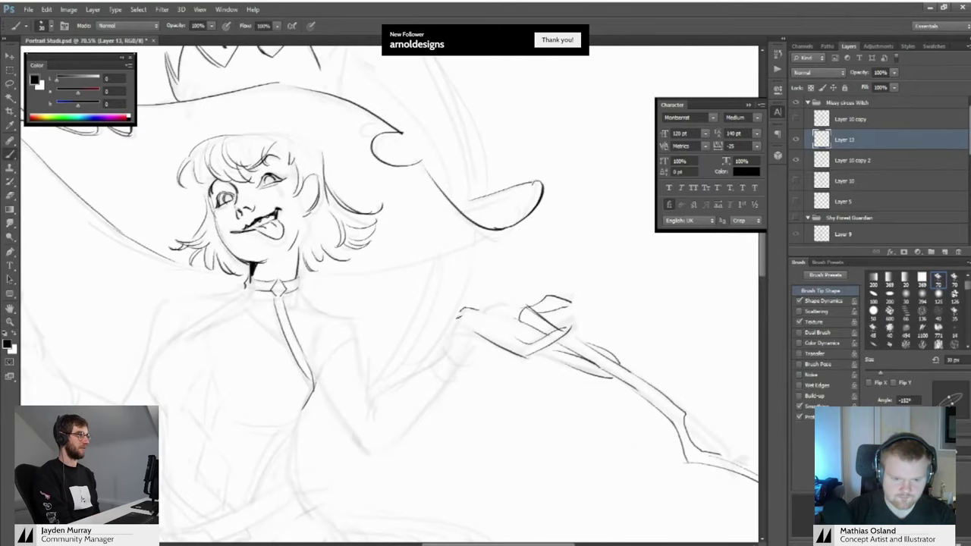
key("z")
left_click_drag(483, 305, 442, 288)
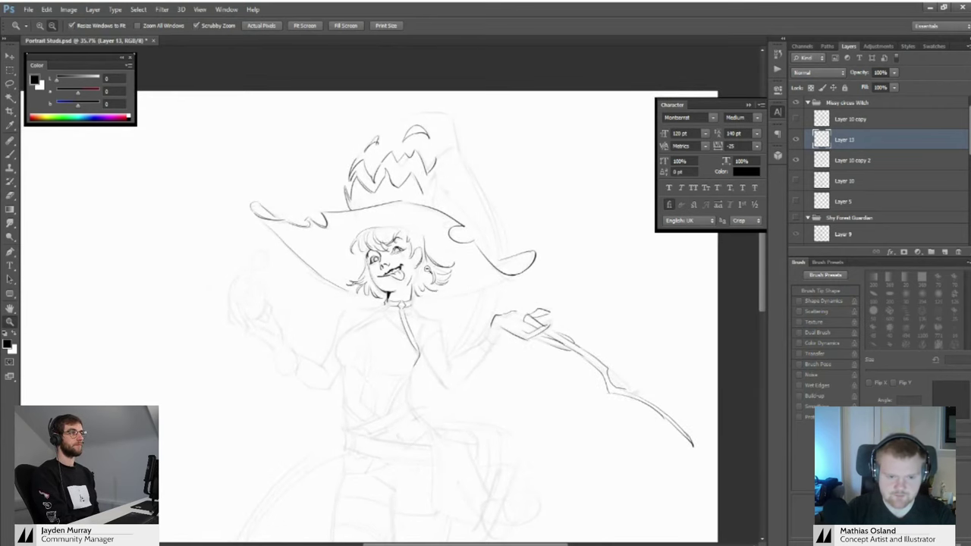
left_click_drag(425, 279, 457, 299)
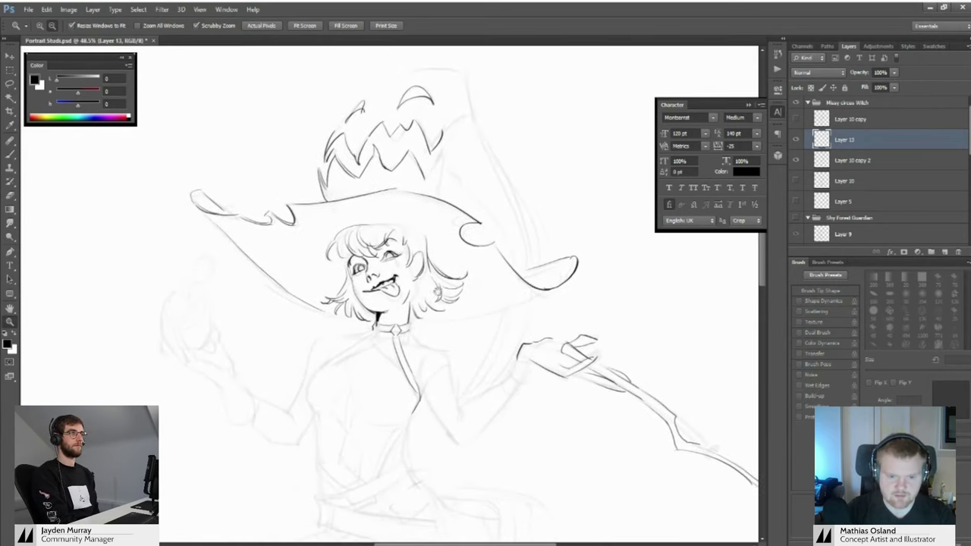
Examine the inked hat, face, hair and outstretched hand from the whole figure down to the head
left_click_drag(413, 270, 418, 279)
left_click_drag(423, 337, 415, 304)
left_click_drag(431, 201, 440, 224)
mouse_move(428, 369)
left_mouse_down()
mouse_move(397, 302)
mouse_move(414, 368)
left_mouse_up()
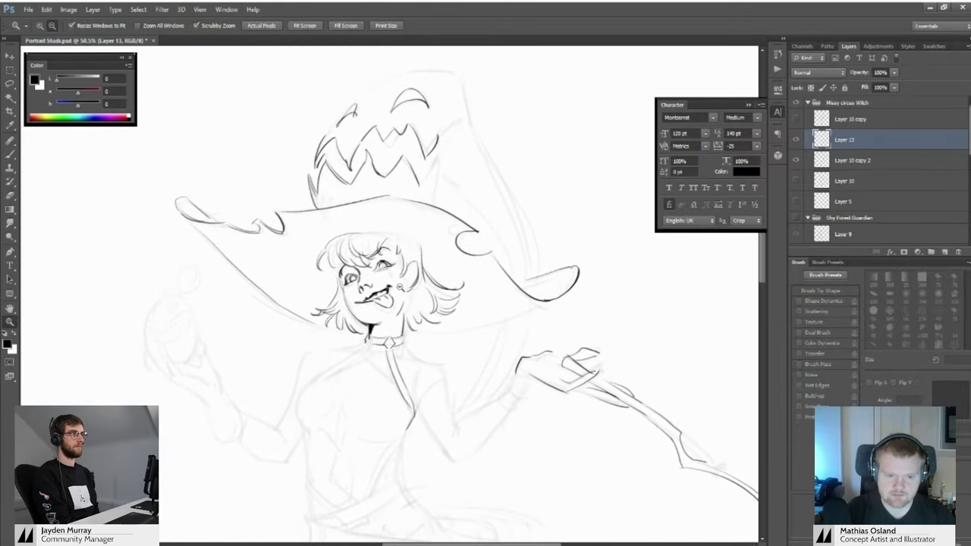
mouse_move(401, 304)
left_mouse_down()
mouse_move(397, 342)
mouse_move(410, 286)
mouse_move(436, 286)
left_mouse_up()
key("b")
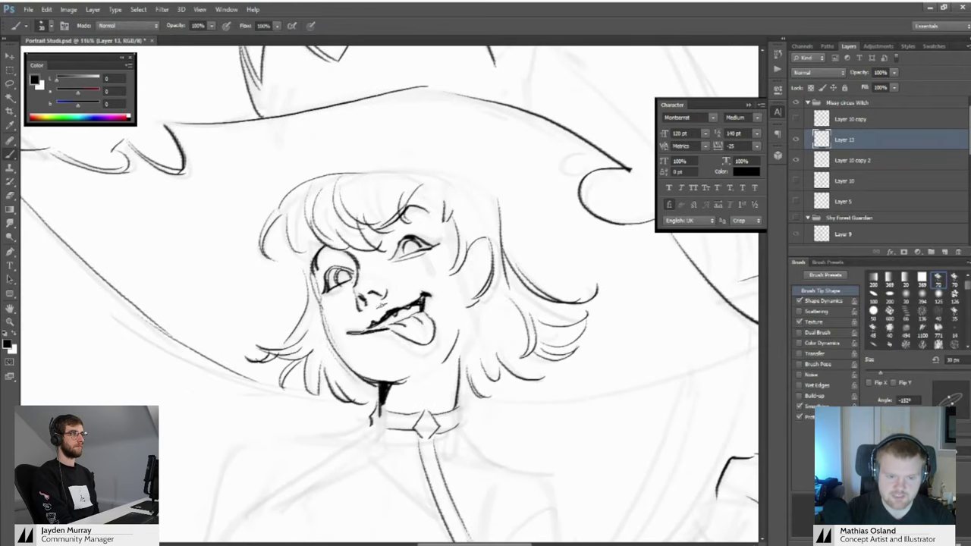
key("z")
left_click_drag(364, 328, 317, 325)
mouse_move(406, 358)
left_mouse_down()
mouse_move(403, 321)
mouse_move(424, 346)
left_mouse_up()
Ink the shoulder line from the collar to the top of the arm that holds the staff
key("b")
key("ctrl+z")
left_click_drag(384, 320, 444, 344)
left_click_drag(444, 349, 427, 318)
left_click_drag(423, 360, 419, 326)
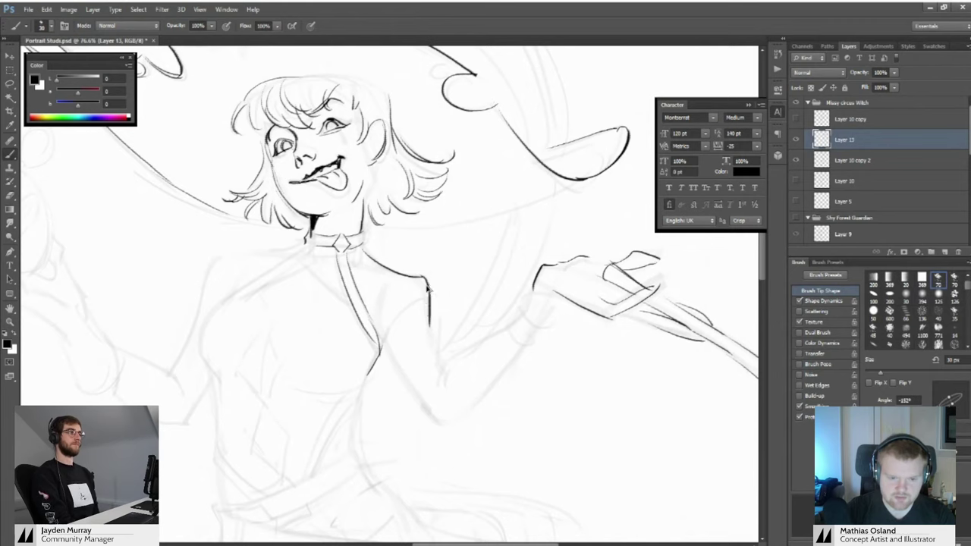
Ink both edges of the upper arm from the shoulder and chest down to the elbow
left_click_drag(444, 372, 444, 375)
left_click_drag(434, 365, 442, 306)
left_click_drag(391, 278, 445, 368)
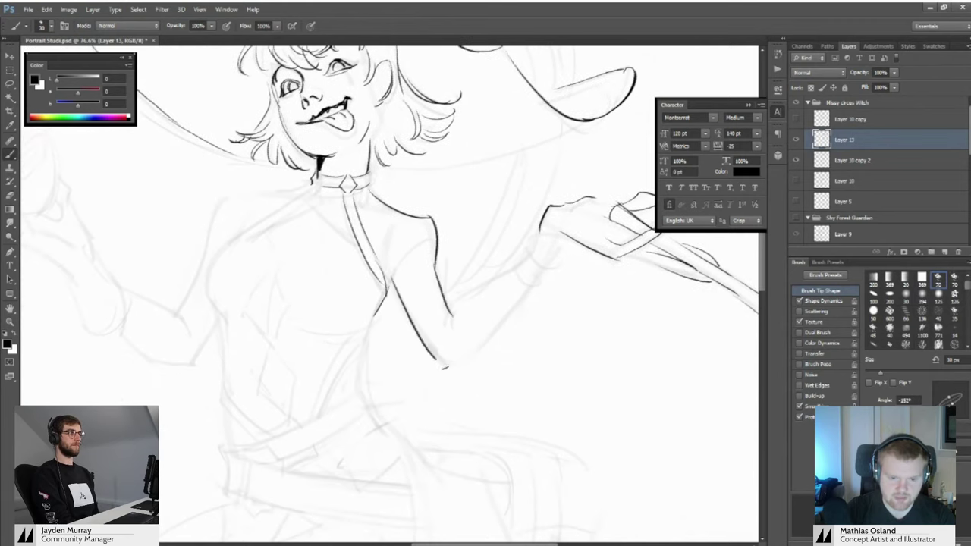
key("ctrl+z")
mouse_move(389, 270)
left_mouse_down()
mouse_move(440, 359)
mouse_move(369, 279)
left_mouse_up()
Ink the upper edge of the forearm from the elbow crease to the wrist
key("z")
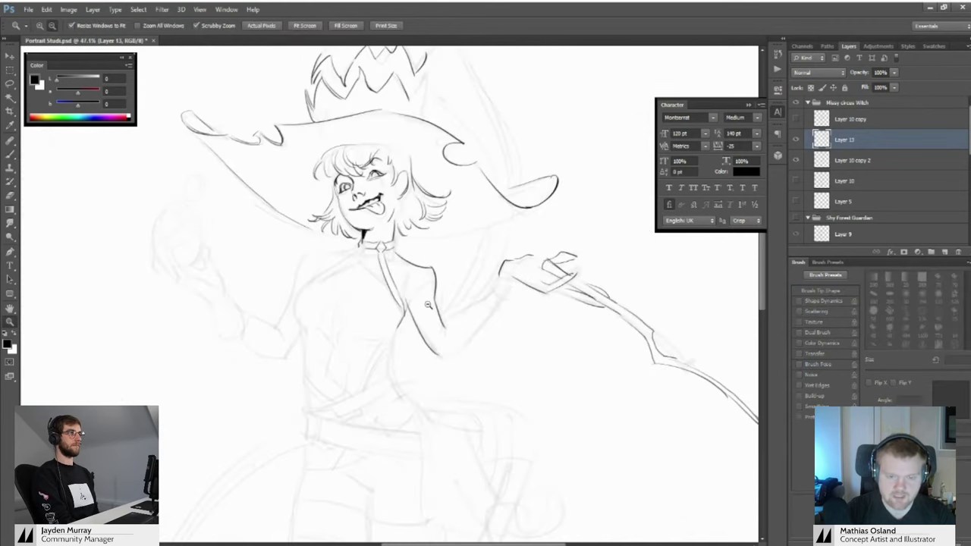
left_click_drag(427, 304, 405, 290)
left_click_drag(449, 323, 460, 320)
key("b")
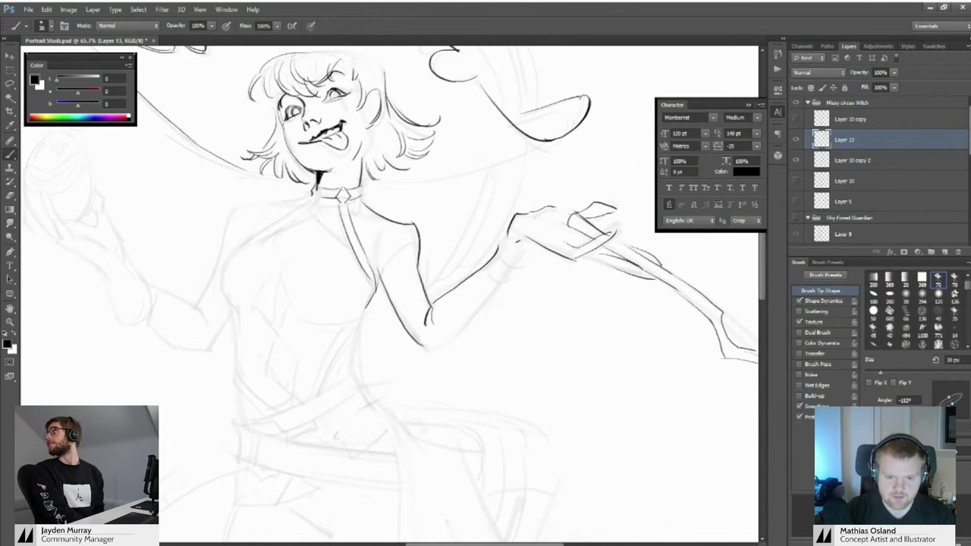
Ink the lower edge of the forearm from the wrist down to the elbow
left_click_drag(527, 244, 430, 352)
key("ctrl+z")
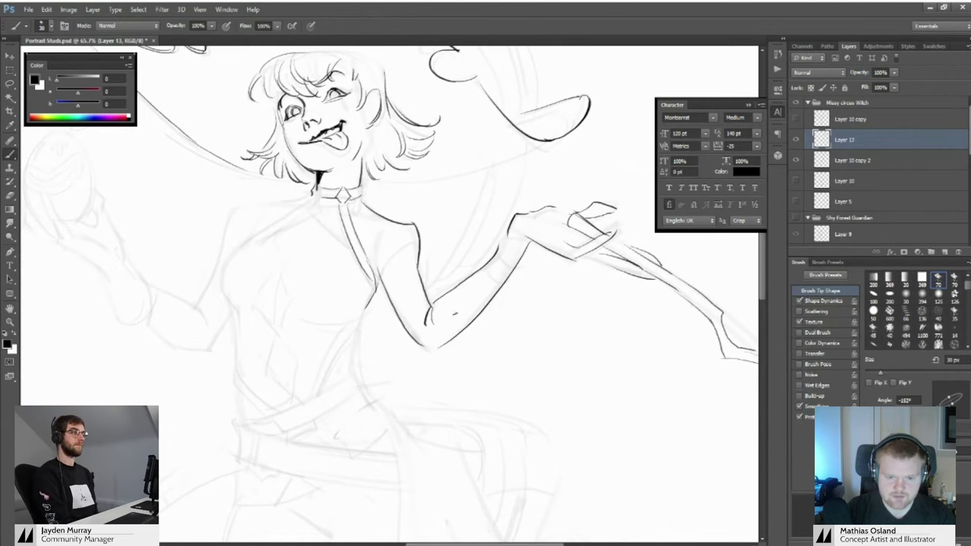
key("ctrl+space")
left_click_drag(442, 309, 412, 311)
mouse_move(448, 373)
left_mouse_down()
mouse_move(438, 271)
mouse_move(467, 255)
left_mouse_up()
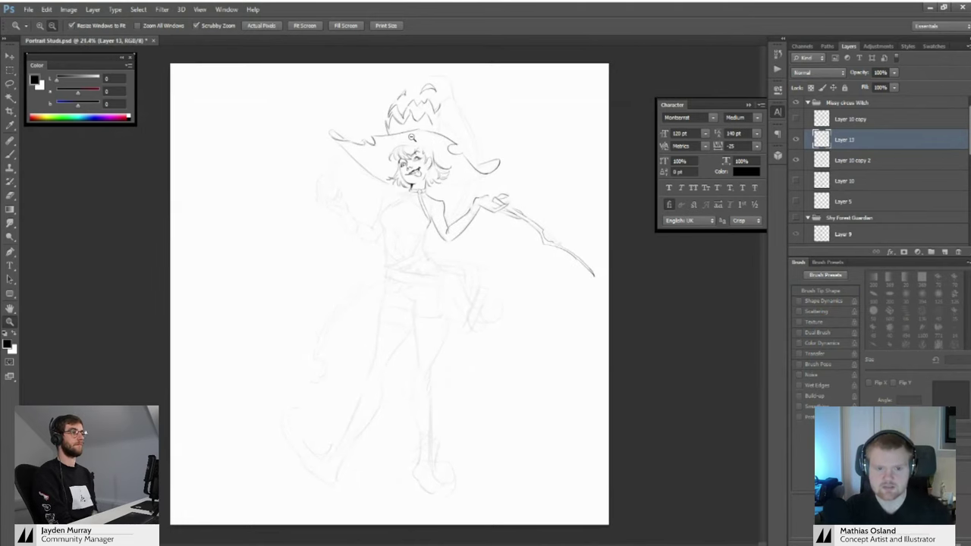
Ink the hat's crown outline with its tufted top and both edges of the drooping tip down to the brim
left_click_drag(412, 138, 493, 142)
left_click_drag(435, 313, 418, 271)
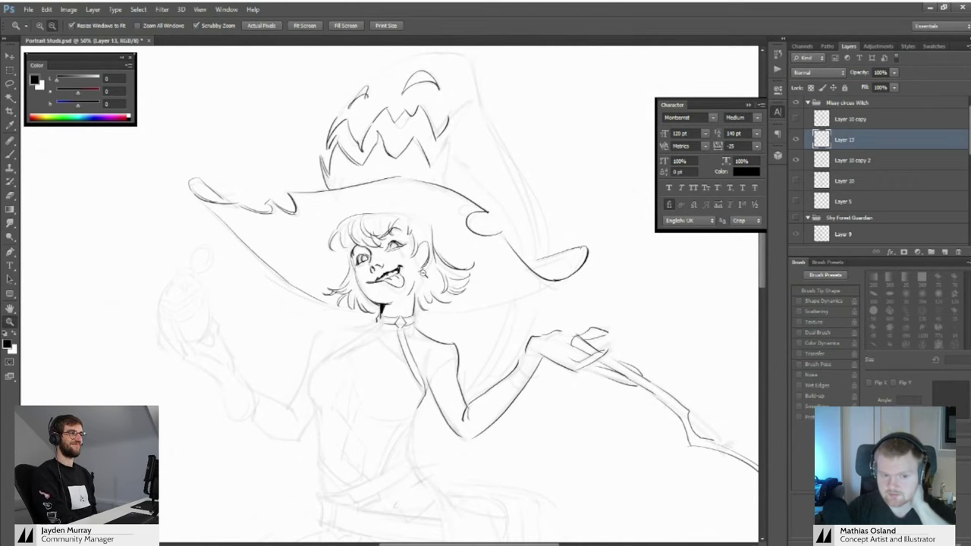
mouse_move(440, 274)
left_mouse_down()
mouse_move(387, 274)
mouse_move(462, 280)
mouse_move(435, 281)
left_mouse_up()
mouse_move(464, 235)
left_mouse_down()
mouse_move(436, 251)
mouse_move(477, 258)
mouse_move(468, 265)
mouse_move(437, 245)
mouse_move(442, 236)
mouse_move(406, 246)
mouse_move(435, 256)
left_mouse_up()
key("b")
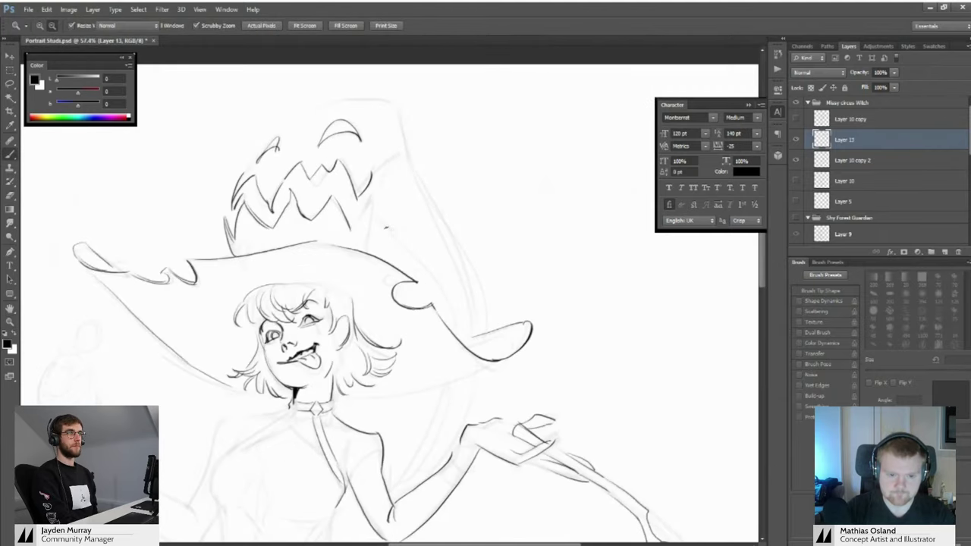
key("b")
left_click_drag(422, 181, 486, 329)
left_click_drag(443, 252, 479, 327)
left_click_drag(381, 162, 448, 201)
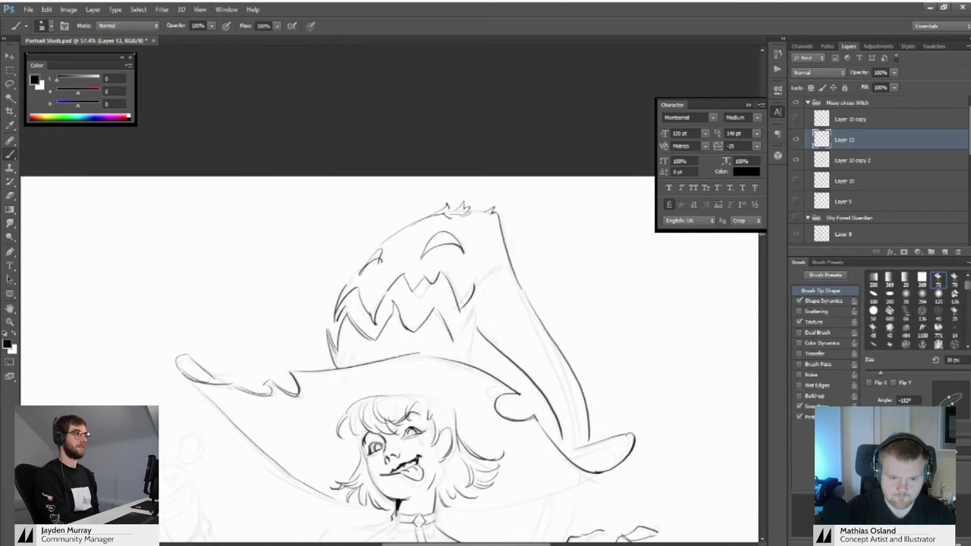
Ink the torn corners and extra jagged teeth of the pumpkin mouth on the hat's crown
left_click_drag(495, 220, 453, 208)
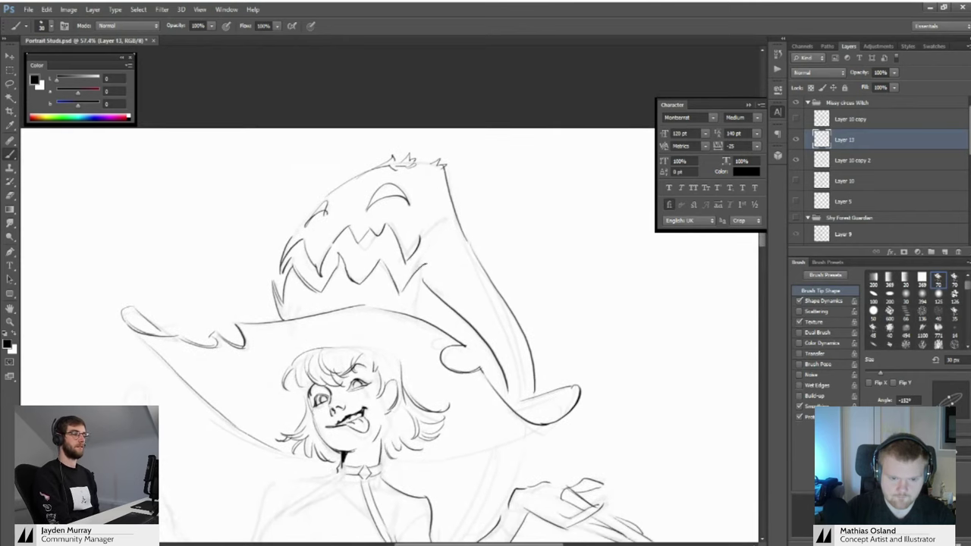
left_click_drag(427, 265, 417, 312)
left_click_drag(414, 235, 412, 260)
left_click_drag(412, 260, 427, 263)
left_click_drag(457, 231, 424, 291)
mouse_move(418, 291)
left_mouse_down()
mouse_move(372, 293)
mouse_move(432, 307)
mouse_move(486, 301)
left_mouse_up()
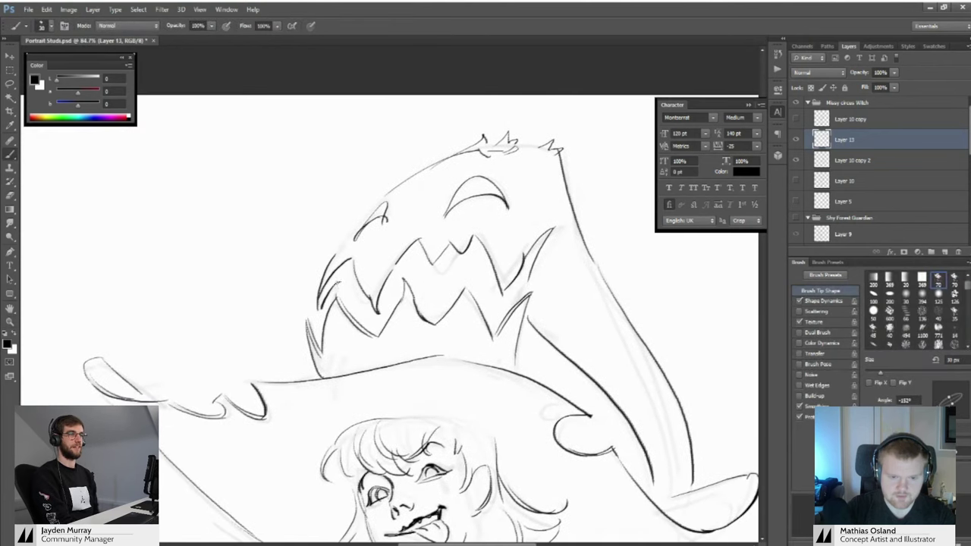
scroll(297, 274, "down", 5)
mouse_move(307, 280)
left_mouse_down()
mouse_move(367, 302)
mouse_move(285, 294)
left_mouse_up()
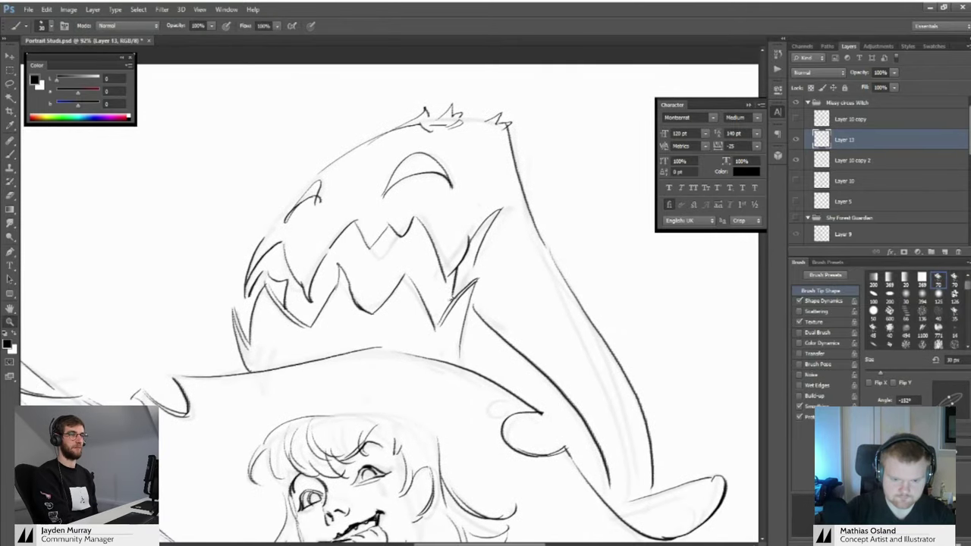
left_click_drag(394, 261, 356, 262)
mouse_move(422, 246)
left_mouse_down()
mouse_move(448, 250)
mouse_move(411, 237)
left_mouse_up()
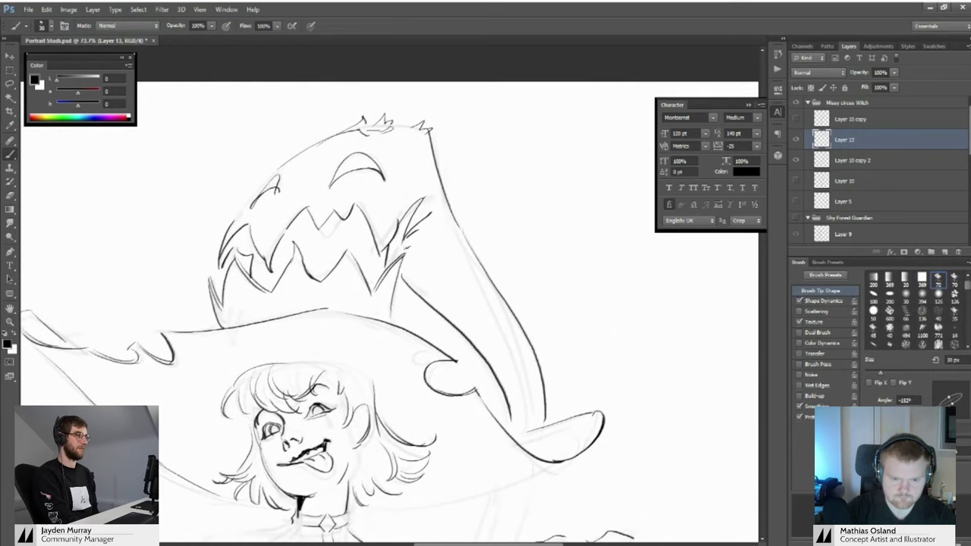
Ink the underside of the hat brim from the hair to the curled brim end
left_click_drag(433, 307, 372, 258)
left_click_drag(458, 364, 429, 310)
mouse_move(416, 377)
left_mouse_down()
mouse_move(433, 274)
mouse_move(454, 269)
left_mouse_up()
left_click_drag(339, 292, 495, 252)
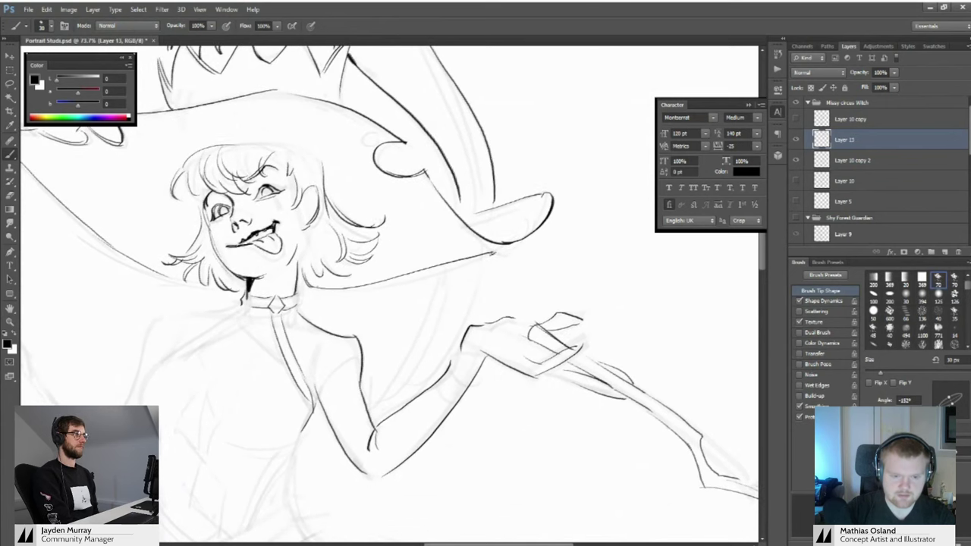
key("ctrl+z")
left_click_drag(315, 291, 501, 244)
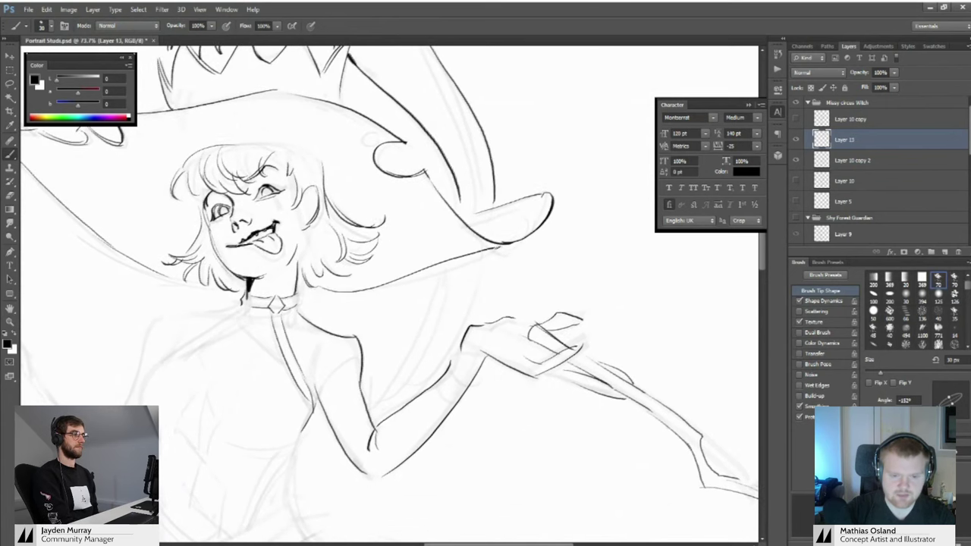
Ink both edges of the long curved band trailing from the hat brim behind the raised arm to the torso
mouse_move(473, 275)
left_mouse_down()
mouse_move(443, 263)
mouse_move(455, 288)
mouse_move(413, 281)
mouse_move(433, 283)
mouse_move(417, 316)
left_mouse_up()
mouse_move(408, 296)
left_mouse_down()
mouse_move(371, 275)
mouse_move(421, 298)
mouse_move(442, 274)
mouse_move(436, 253)
mouse_move(467, 254)
mouse_move(426, 263)
left_mouse_up()
mouse_move(528, 341)
left_mouse_down()
mouse_move(490, 318)
mouse_move(431, 255)
mouse_move(433, 243)
mouse_move(468, 251)
left_mouse_up()
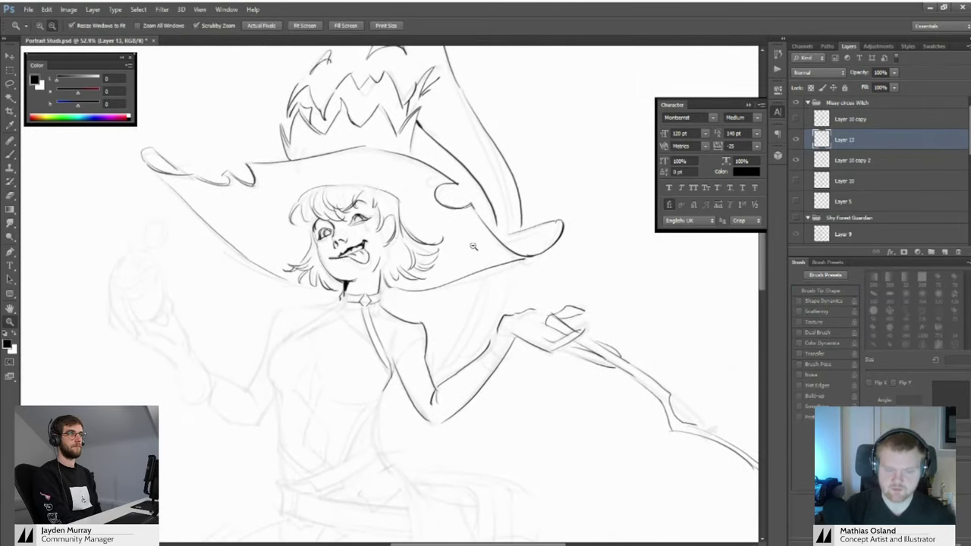
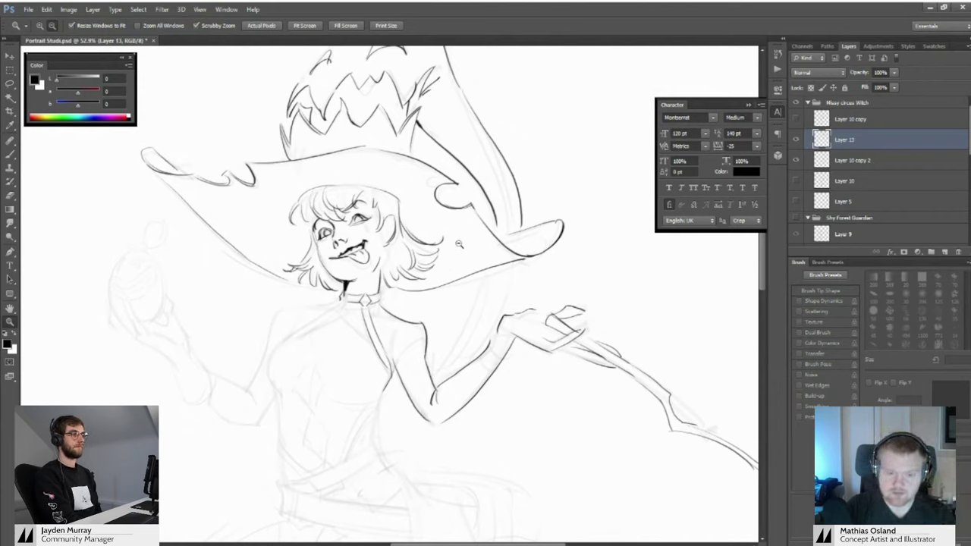
scroll(459, 261, "up", 3)
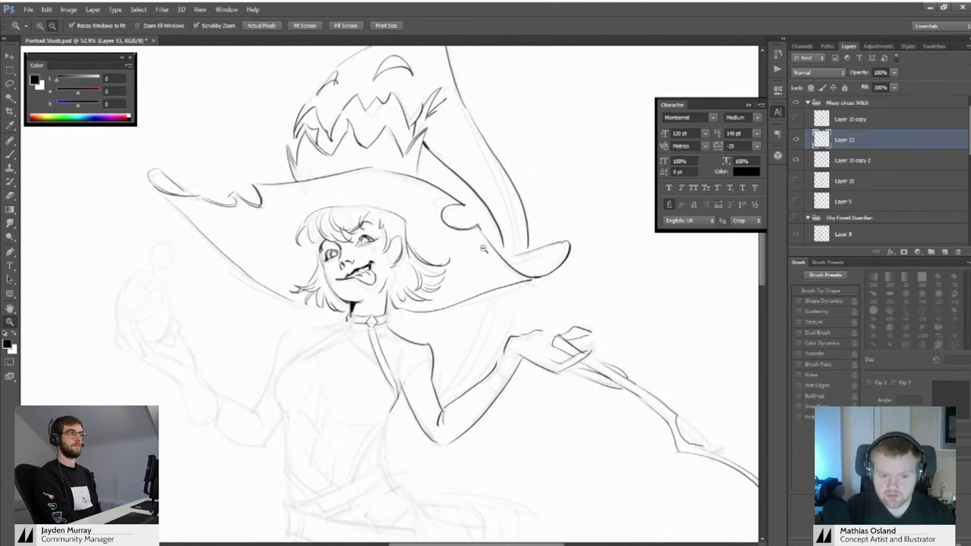
left_click_drag(479, 270, 464, 227)
mouse_move(470, 261)
left_mouse_down()
mouse_move(498, 269)
mouse_move(422, 370)
left_mouse_up()
key("ctrl+z")
mouse_move(508, 273)
left_mouse_down()
mouse_move(461, 270)
mouse_move(513, 264)
mouse_move(443, 366)
left_mouse_up()
key("ctrl+z")
left_click_drag(516, 247, 447, 367)
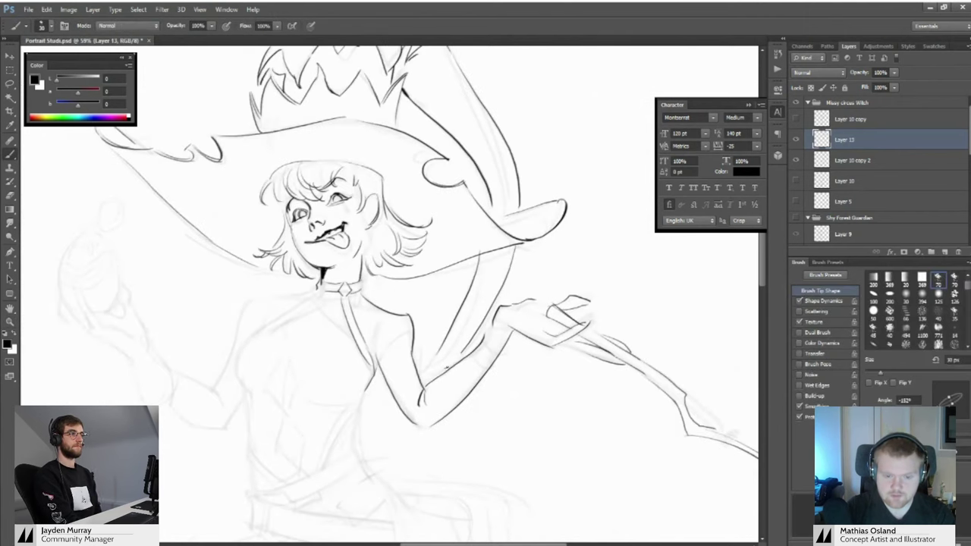
mouse_move(493, 282)
left_mouse_down()
mouse_move(510, 260)
mouse_move(500, 243)
mouse_move(496, 265)
mouse_move(532, 272)
left_mouse_up()
mouse_move(447, 332)
left_mouse_down()
mouse_move(527, 241)
mouse_move(485, 273)
mouse_move(472, 271)
mouse_move(470, 245)
left_mouse_up()
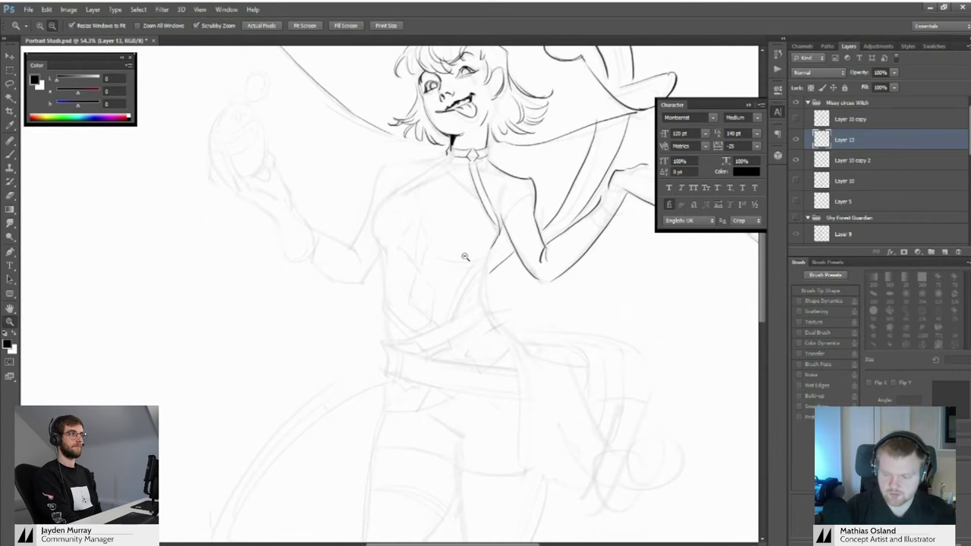
Ink both edges of the trailing band where it sweeps down and away from the waist
mouse_move(485, 238)
left_mouse_down()
mouse_move(475, 242)
mouse_move(511, 288)
mouse_move(470, 300)
mouse_move(442, 280)
left_mouse_up()
mouse_move(410, 335)
left_mouse_down()
mouse_move(442, 277)
mouse_move(525, 239)
left_mouse_up()
mouse_move(480, 267)
left_mouse_down()
mouse_move(385, 338)
mouse_move(354, 381)
left_mouse_up()
left_click_drag(487, 276, 370, 374)
left_click_drag(372, 395, 412, 320)
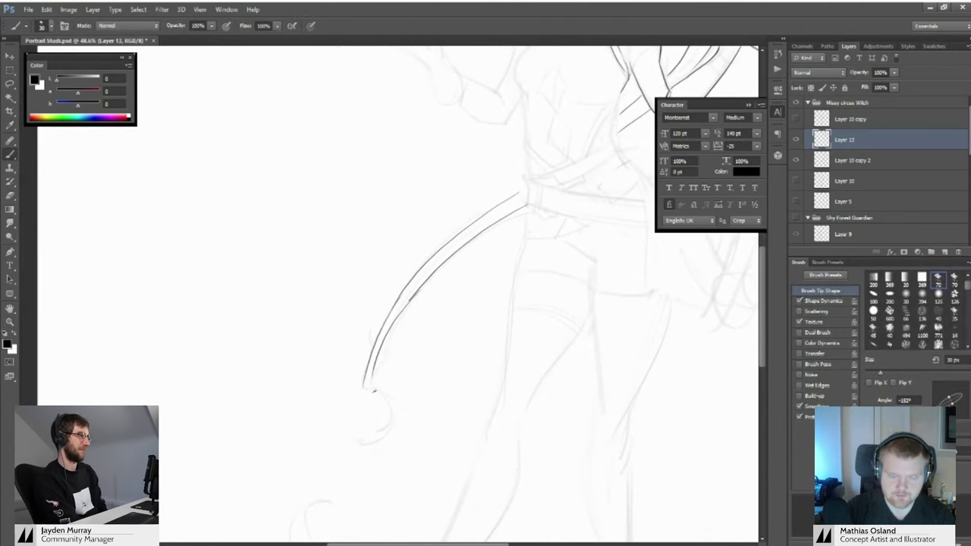
Clean up the lower end of the trailing band and ink its wavy, curled tip
left_click_drag(359, 449, 378, 390)
key("ctrl+alt+z")
key("ctrl+alt+z")
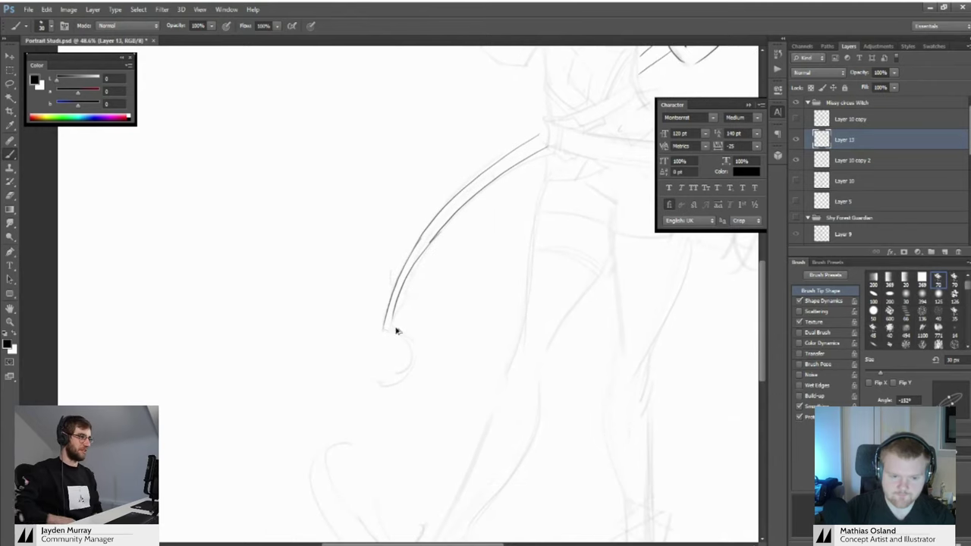
key("e")
mouse_move(381, 332)
left_mouse_down()
mouse_move(384, 309)
mouse_move(389, 334)
left_mouse_up()
key("b")
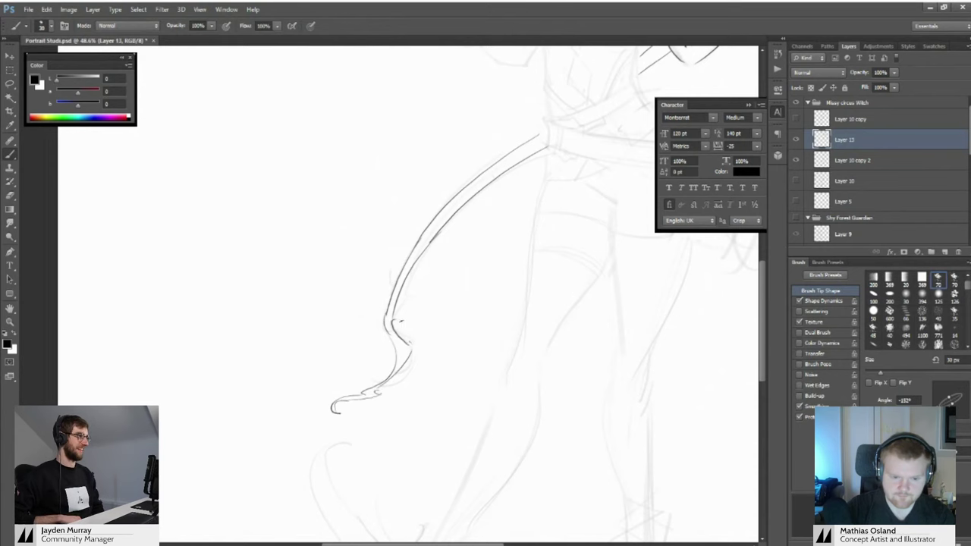
left_click_drag(401, 321, 383, 307)
Ink the curve under the chest and the halter strap from the collar toward the uninked shoulder
mouse_move(460, 250)
left_mouse_down()
mouse_move(368, 344)
mouse_move(490, 245)
mouse_move(502, 247)
mouse_move(480, 226)
mouse_move(458, 269)
mouse_move(482, 279)
left_mouse_up()
left_click_drag(482, 280, 414, 349)
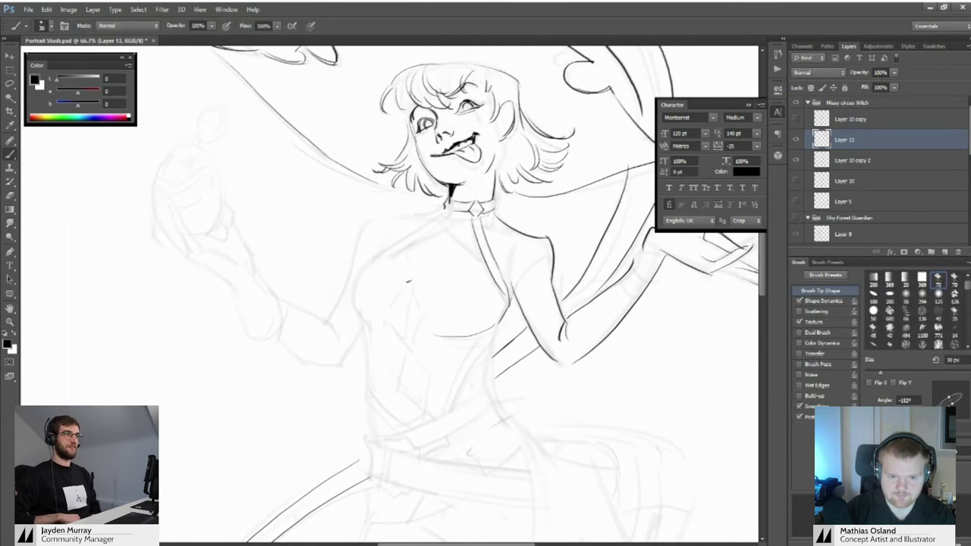
mouse_move(412, 277)
left_mouse_down()
mouse_move(424, 289)
mouse_move(390, 303)
mouse_move(427, 276)
left_mouse_up()
key("ctrl+z")
mouse_move(348, 326)
left_mouse_down()
mouse_move(496, 242)
mouse_move(497, 234)
mouse_move(399, 291)
mouse_move(493, 223)
left_mouse_up()
key("ctrl+z")
mouse_move(498, 221)
left_mouse_down()
mouse_move(447, 244)
mouse_move(452, 236)
mouse_move(407, 244)
left_mouse_up()
mouse_move(408, 245)
left_mouse_down()
mouse_move(383, 273)
mouse_move(419, 247)
mouse_move(428, 299)
mouse_move(357, 299)
left_mouse_up()
mouse_move(417, 309)
left_mouse_down()
mouse_move(402, 300)
mouse_move(441, 314)
mouse_move(373, 294)
mouse_move(430, 292)
left_mouse_up()
left_click_drag(386, 282, 354, 267)
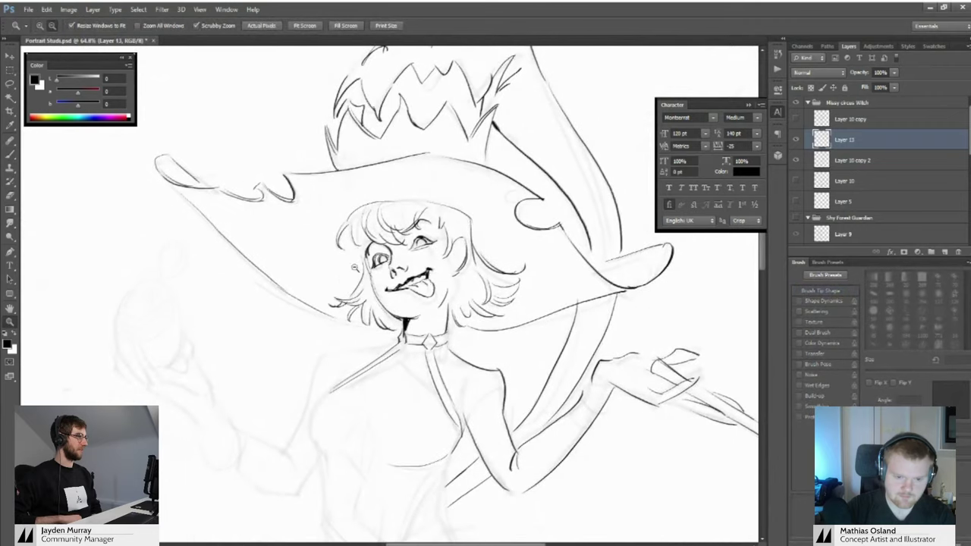
Ink the upper diamond on the front of the bodice and the diagonal line above it
left_click_drag(423, 239, 469, 243)
left_click_drag(455, 255, 409, 257)
left_click_drag(356, 284, 388, 287)
left_click_drag(390, 236, 348, 245)
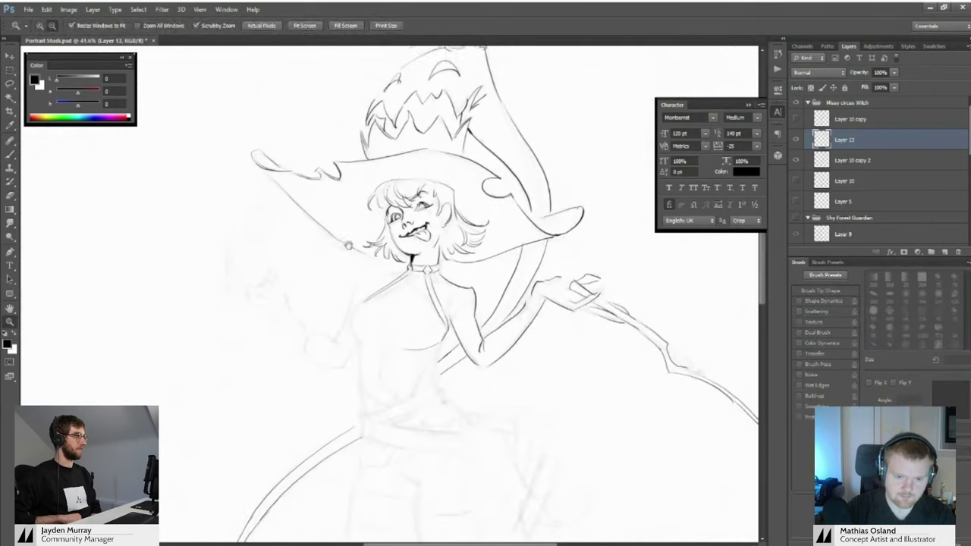
left_click_drag(370, 313, 425, 309)
key("b")
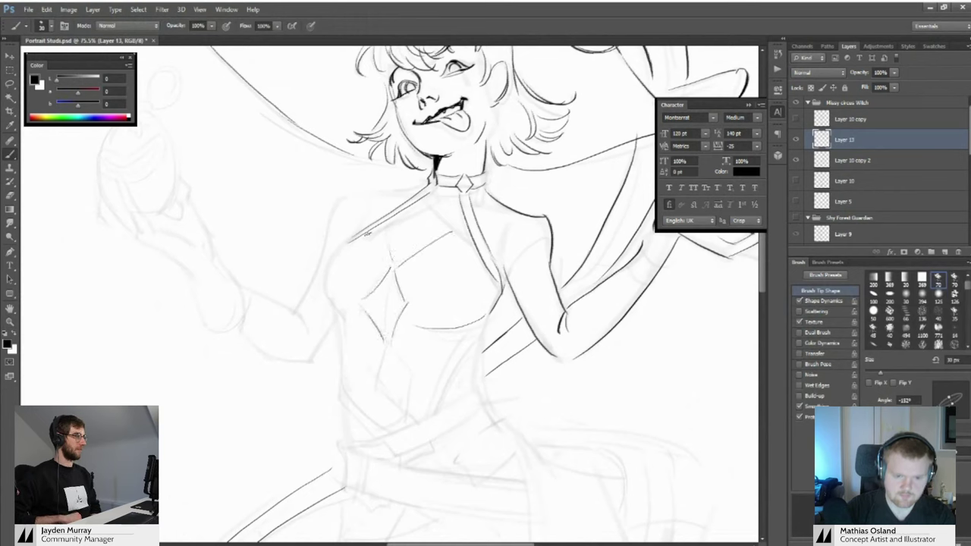
Ink the outer contour of the chest and the remaining upper pattern lines of the bodice
key("z")
left_click_drag(469, 245, 397, 206)
mouse_move(381, 287)
left_mouse_down()
mouse_move(419, 292)
mouse_move(407, 291)
mouse_move(399, 259)
mouse_move(442, 254)
left_mouse_up()
left_click_drag(377, 249, 438, 282)
key("b")
left_click_drag(430, 250, 426, 329)
mouse_move(429, 247)
left_mouse_down()
mouse_move(407, 316)
mouse_move(397, 286)
mouse_move(455, 295)
left_mouse_up()
mouse_move(440, 294)
left_mouse_down()
mouse_move(390, 281)
mouse_move(420, 283)
left_mouse_up()
mouse_move(419, 284)
left_mouse_down()
mouse_move(427, 304)
mouse_move(428, 288)
mouse_move(445, 293)
left_mouse_up()
key("b")
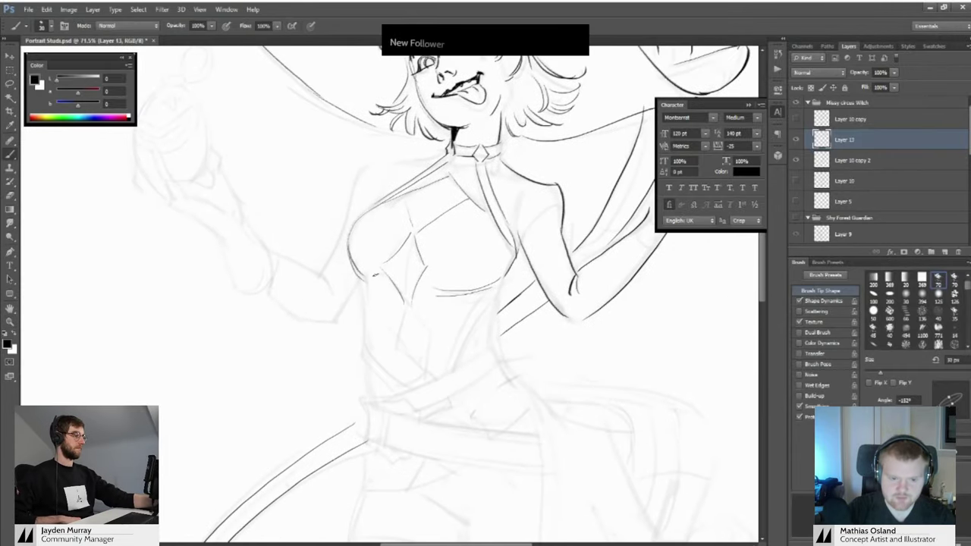
Ink the seam under the bust and the lower diamond on the stomach
mouse_move(364, 276)
left_mouse_down()
mouse_move(409, 316)
mouse_move(415, 284)
mouse_move(411, 334)
mouse_move(362, 317)
mouse_move(401, 341)
mouse_move(396, 326)
mouse_move(417, 301)
mouse_move(446, 314)
left_mouse_up()
key("z")
key("b")
mouse_move(404, 370)
left_mouse_down()
mouse_move(429, 309)
mouse_move(420, 301)
mouse_move(438, 309)
mouse_move(453, 296)
left_mouse_up()
Ink the slanted double-line trim along the lower edges of the bodice
key("z")
key("b")
left_click_drag(363, 346, 403, 385)
key("z")
left_click_drag(410, 387, 405, 389)
key("b")
left_click_drag(372, 358, 411, 403)
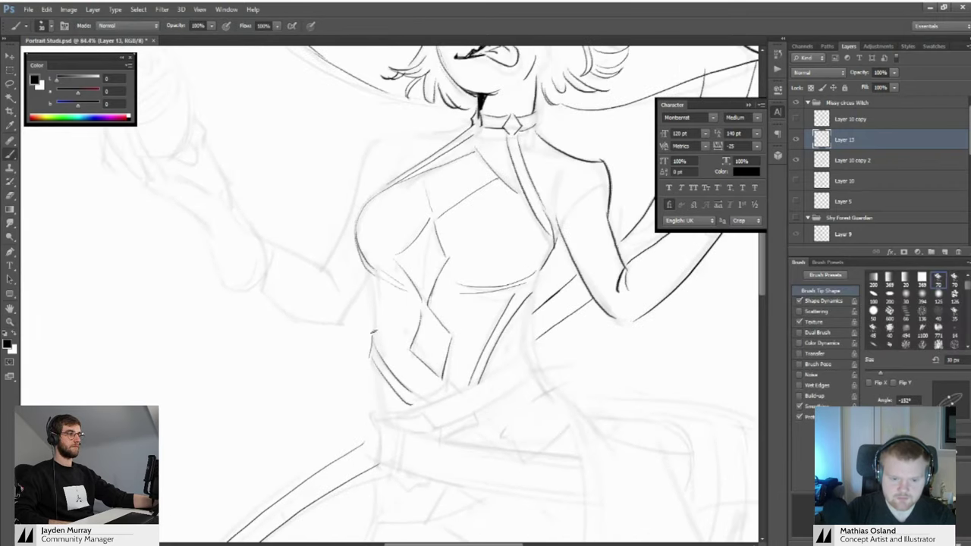
Ink the side contours of the torso down to the waist
key("z")
left_click_drag(372, 286, 336, 292)
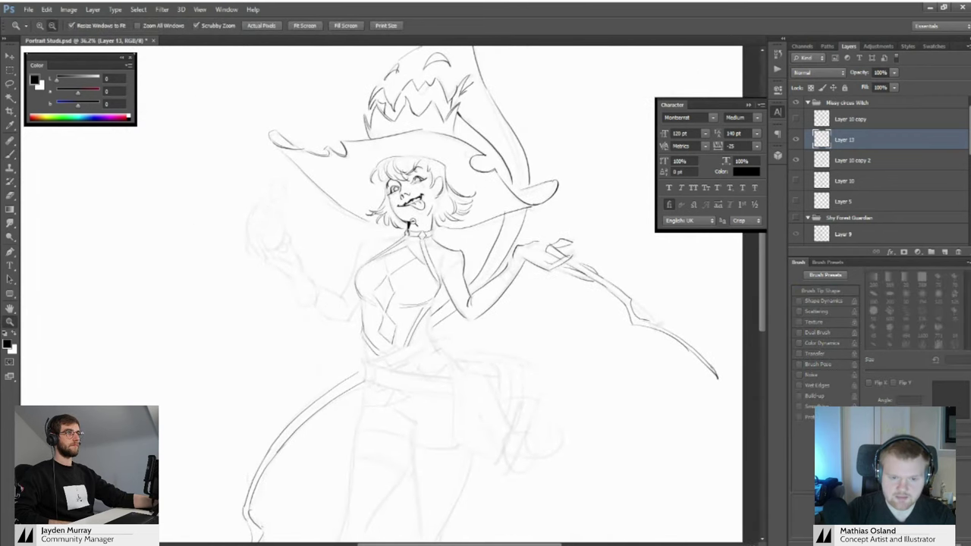
left_click_drag(414, 254, 405, 281)
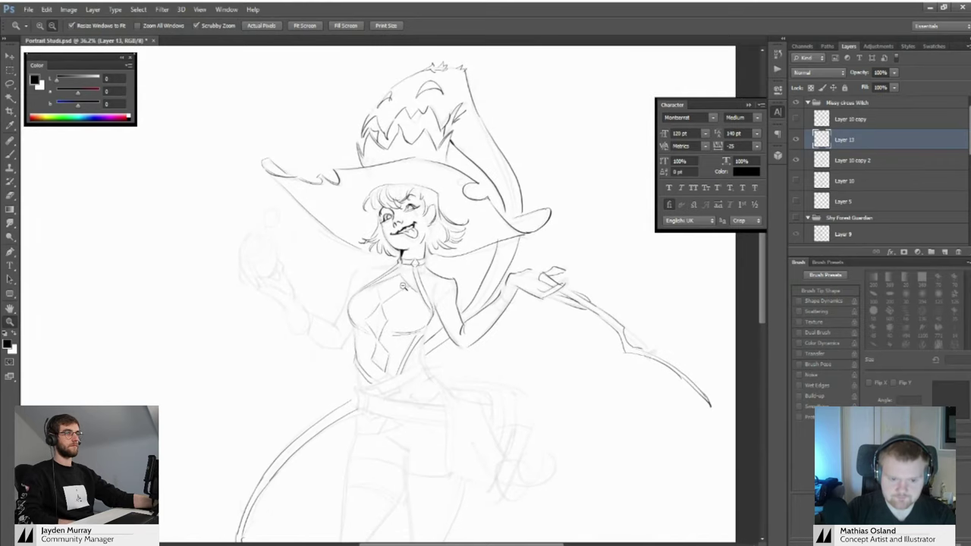
left_click_drag(405, 290, 403, 258)
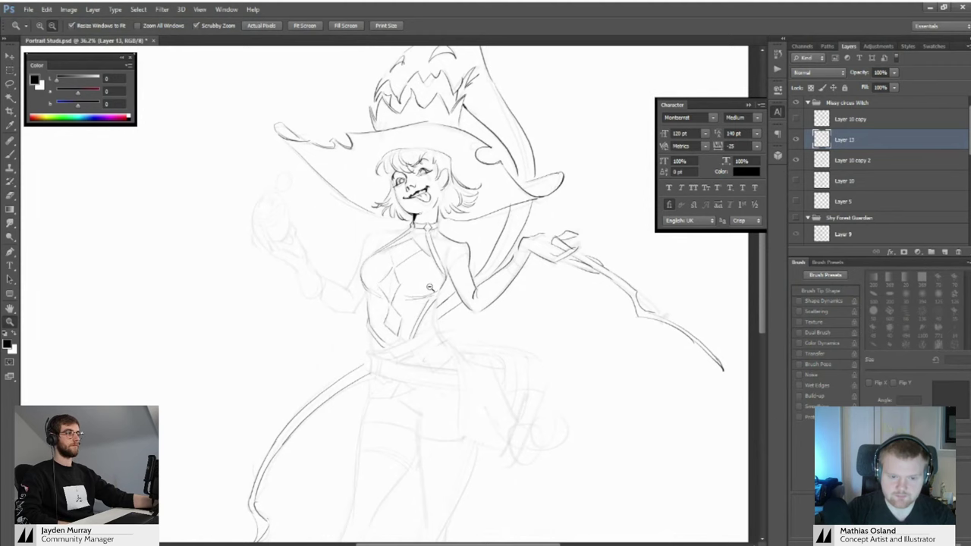
mouse_move(426, 289)
left_mouse_down()
mouse_move(460, 261)
mouse_move(455, 305)
left_mouse_up()
mouse_move(458, 301)
left_mouse_down()
mouse_move(456, 272)
mouse_move(470, 286)
left_mouse_up()
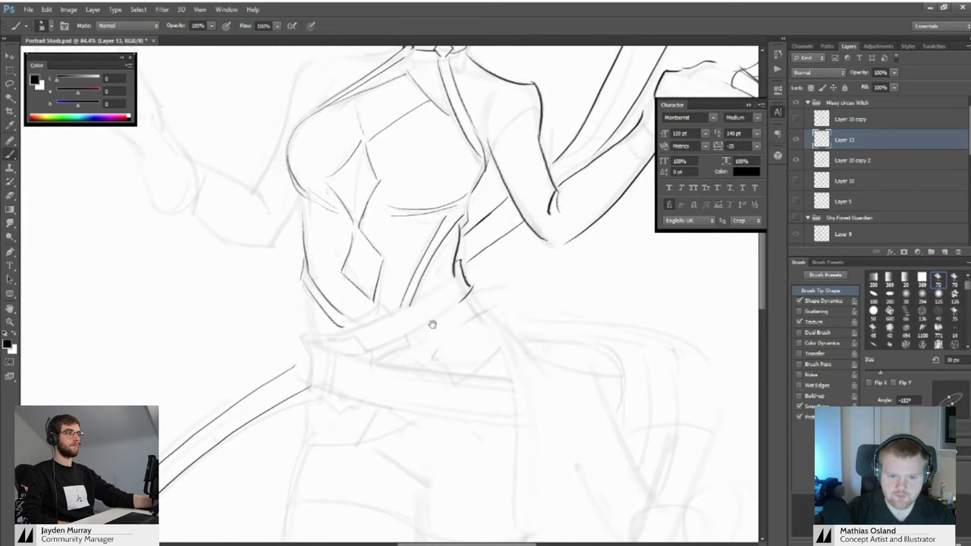
Ink the upper and lower edges of the diagonal sash across the waist
mouse_move(431, 324)
left_mouse_down()
mouse_move(469, 286)
mouse_move(431, 309)
mouse_move(501, 263)
mouse_move(427, 325)
mouse_move(453, 326)
left_mouse_up()
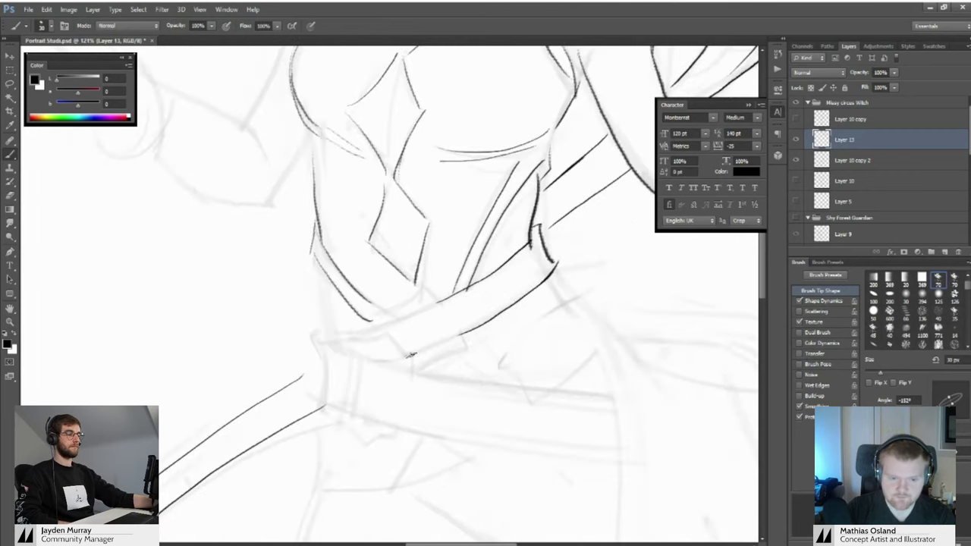
scroll(409, 355, "down", 2)
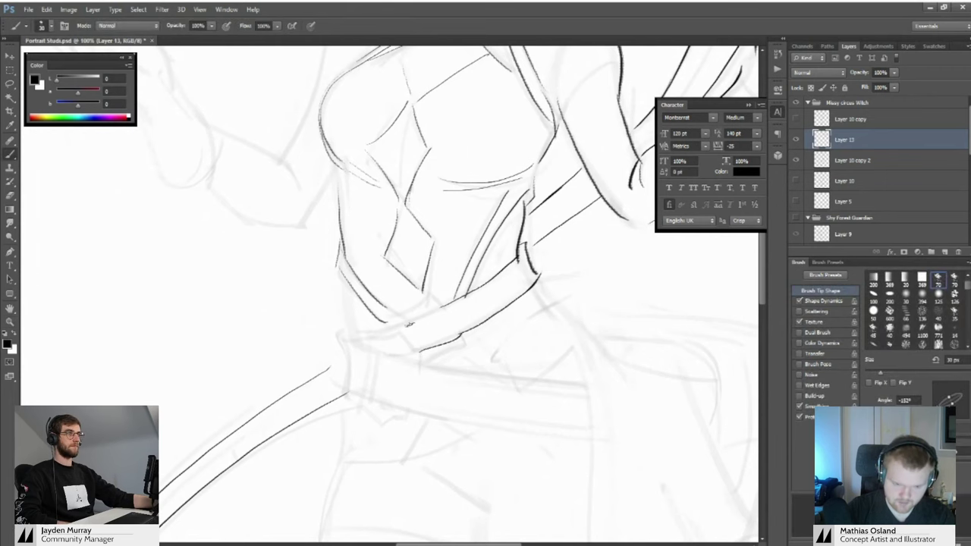
left_click_drag(416, 320, 450, 305)
mouse_move(434, 310)
left_mouse_down()
mouse_move(401, 306)
mouse_move(454, 309)
mouse_move(419, 309)
mouse_move(444, 319)
mouse_move(411, 313)
left_mouse_up()
Ink the upper and lower edges of the small buckle where the diagonal sash meets the bodice trim
key("e")
key("b")
mouse_move(414, 292)
left_mouse_down()
mouse_move(432, 307)
mouse_move(373, 311)
left_mouse_up()
scroll(372, 311, "down", 4)
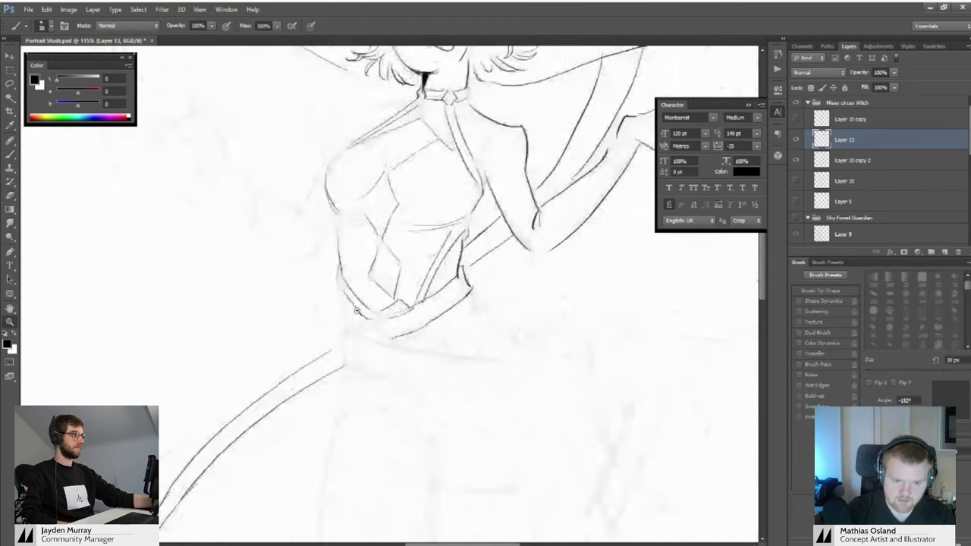
scroll(404, 303, "up", 5)
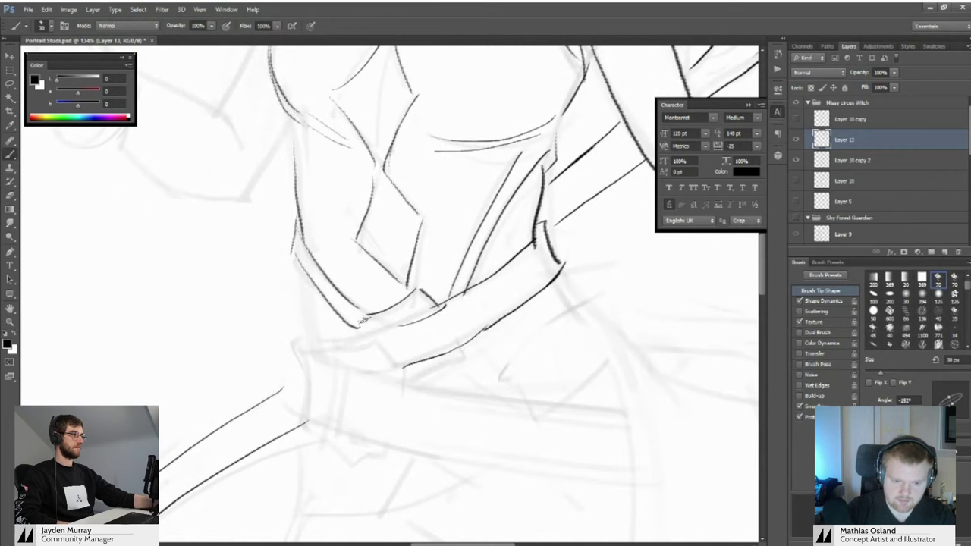
left_click_drag(362, 319, 352, 320)
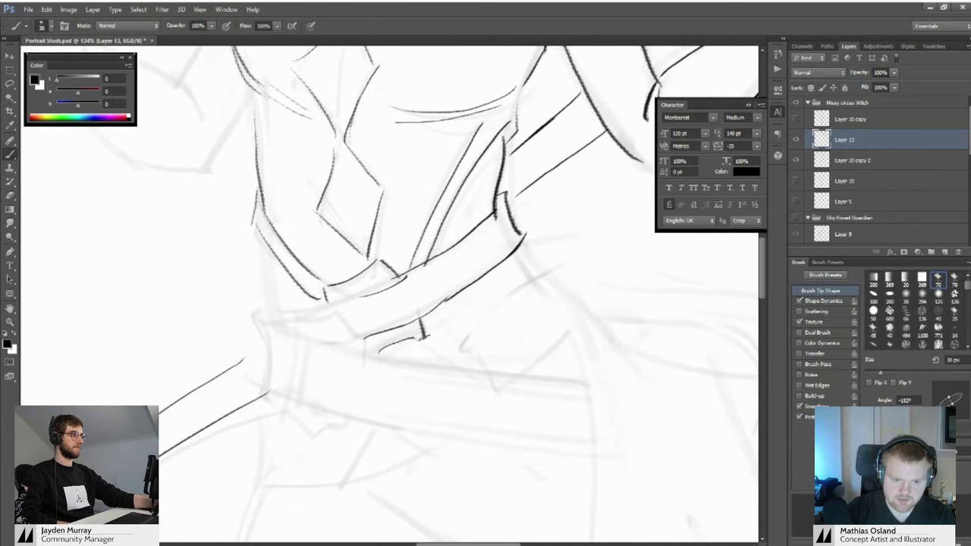
Add short inner strokes to the small buckle and a second line along the sash's upper edge
scroll(422, 333, "down", 4)
scroll(410, 311, "up", 5)
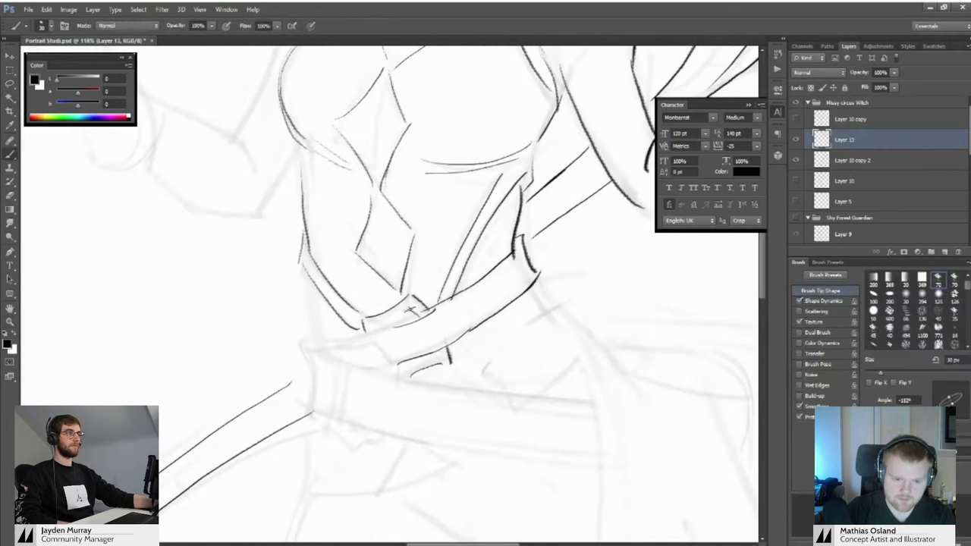
mouse_move(407, 314)
left_mouse_down()
mouse_move(428, 297)
mouse_move(407, 308)
left_mouse_up()
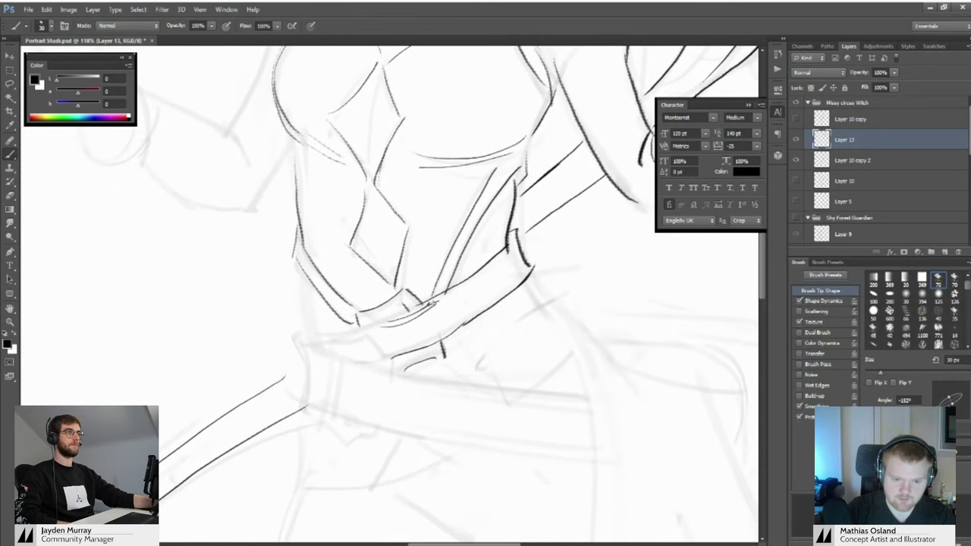
scroll(378, 304, "down", 4)
scroll(378, 303, "up", 3)
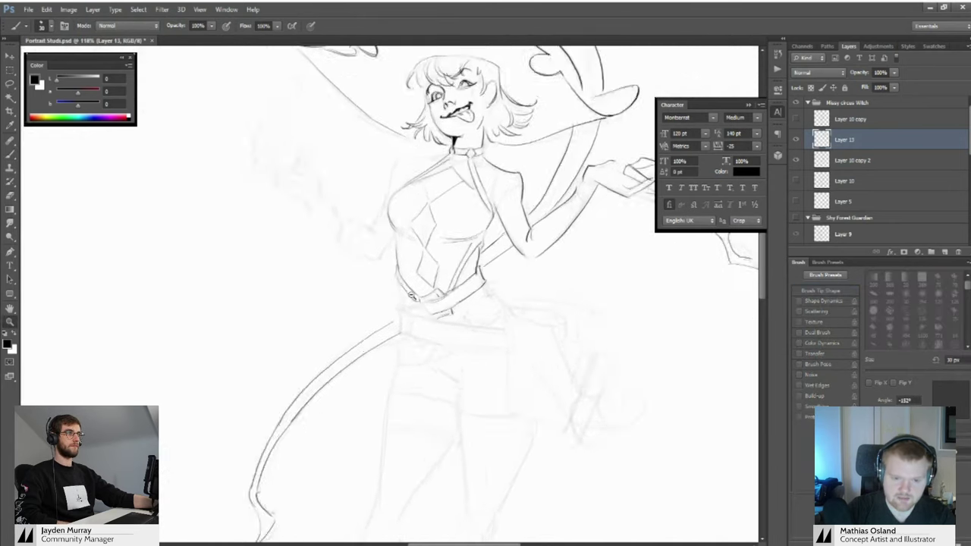
scroll(378, 304, "up", 2)
Ink the side and upper edge of the large belt buckle and the end of the sash in the small buckle
key("b")
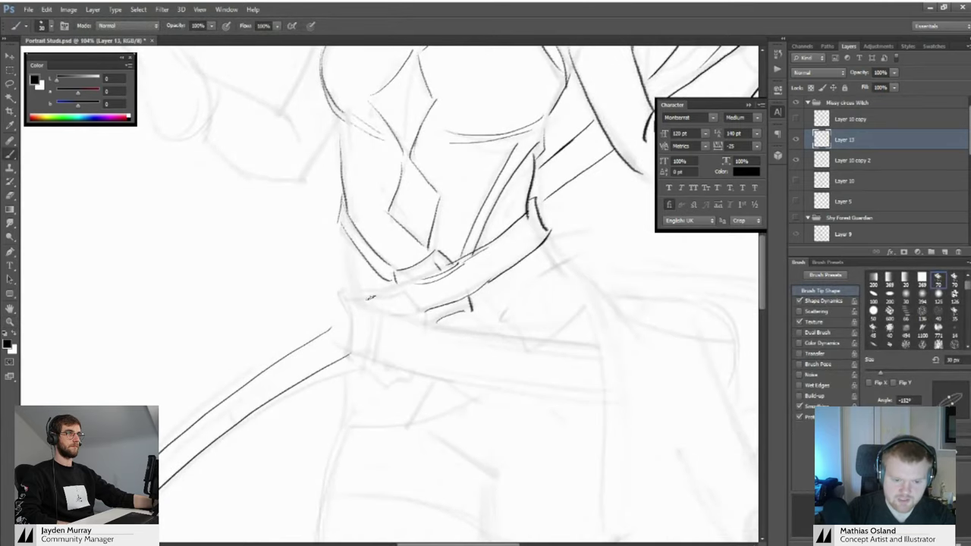
mouse_move(363, 287)
left_mouse_down()
mouse_move(351, 345)
mouse_move(347, 335)
left_mouse_up()
left_click_drag(380, 291, 427, 309)
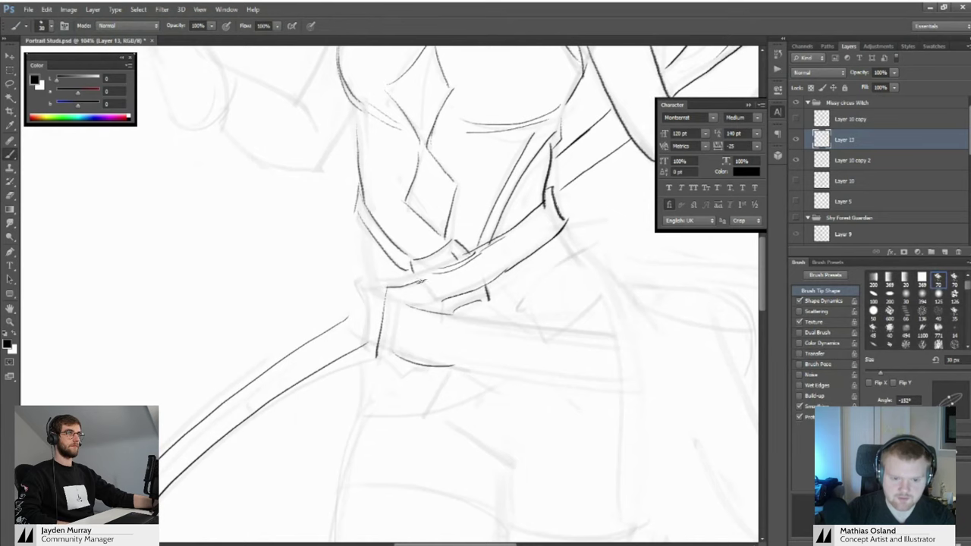
left_click_drag(412, 270, 441, 301)
left_click_drag(442, 300, 425, 271)
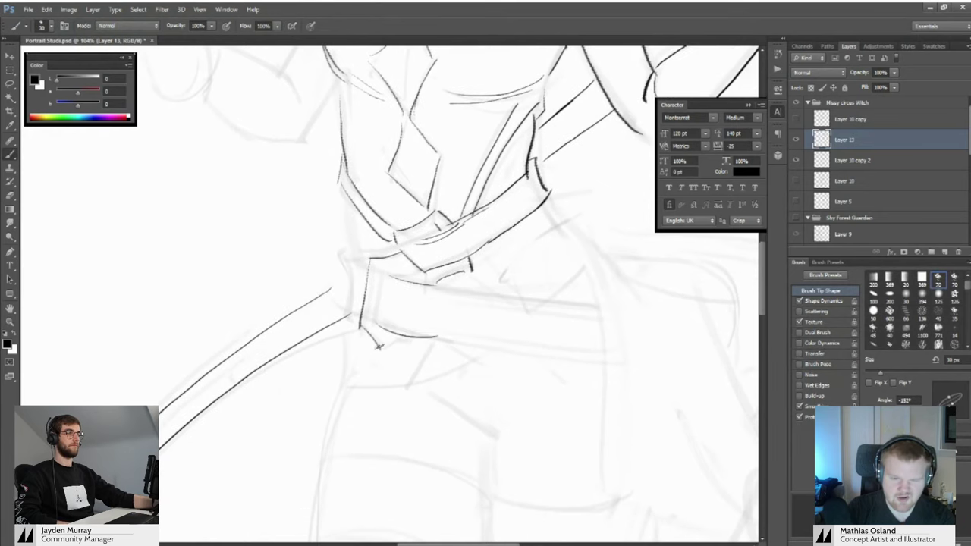
Ink the large buckle's pointed lower corner, its inner frame line and the start of the wide belt's upper edge
key("z")
mouse_move(381, 349)
left_mouse_down()
mouse_move(410, 340)
mouse_move(350, 333)
mouse_move(407, 317)
mouse_move(395, 324)
mouse_move(392, 366)
left_mouse_up()
key("ctrl+z")
left_click_drag(401, 295, 394, 364)
left_click_drag(397, 339, 358, 349)
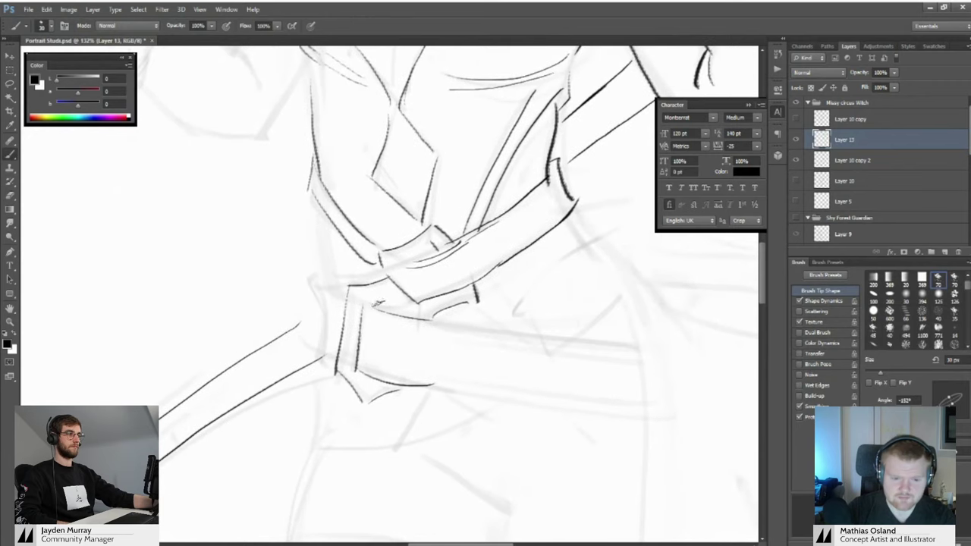
left_click_drag(370, 305, 424, 311)
mouse_move(327, 301)
left_mouse_down()
mouse_move(417, 322)
mouse_move(406, 323)
left_mouse_up()
Ink the prong of the large buckle and erase the frame line crossing it
key("b")
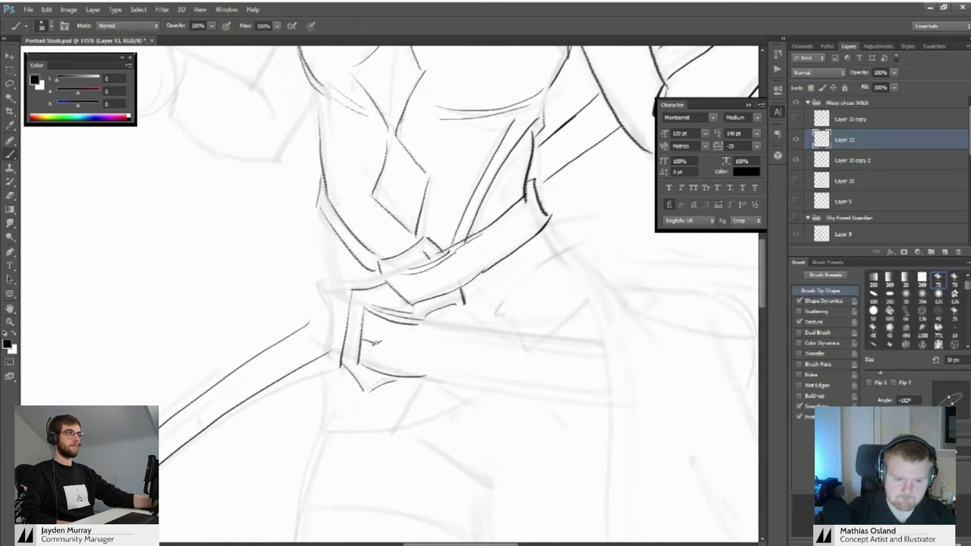
key("e")
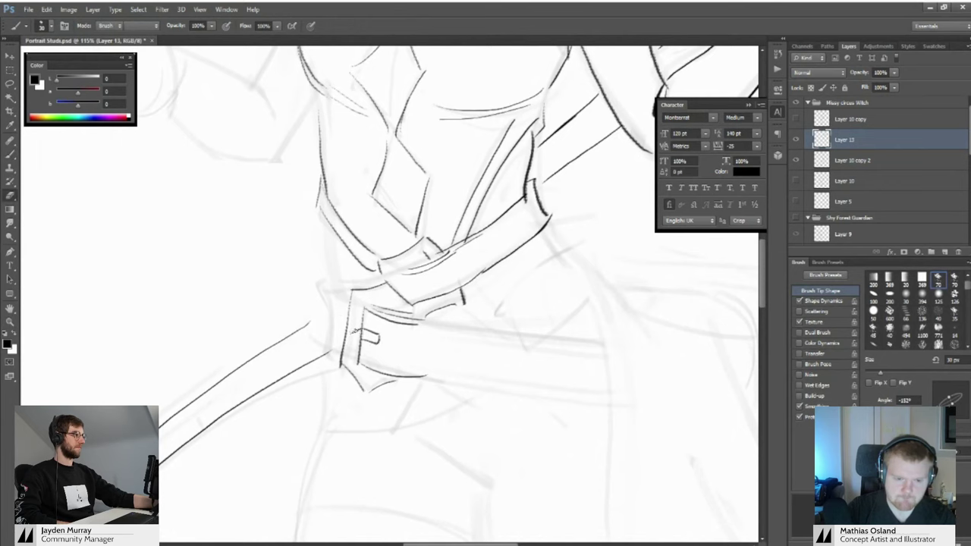
left_click_drag(361, 331, 360, 341)
key("b")
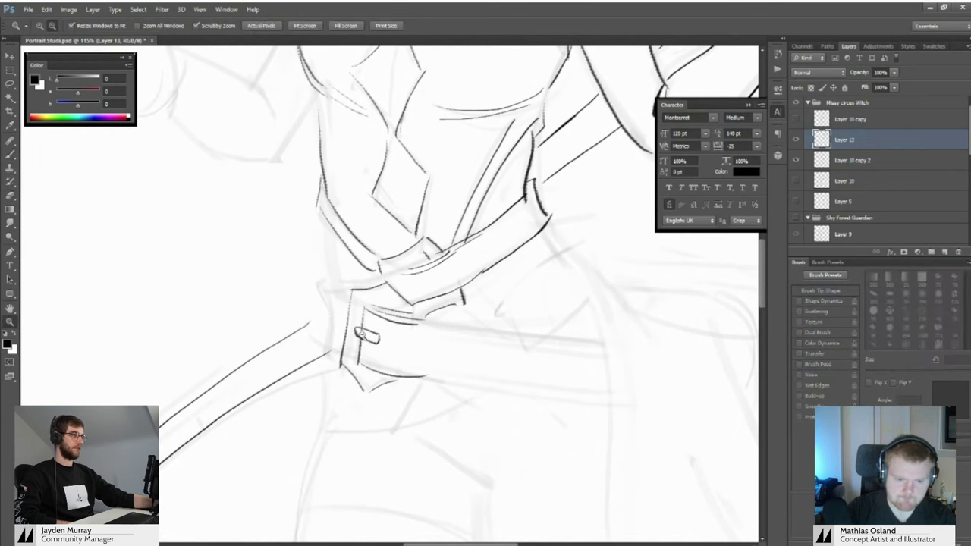
Close the lower end of the large buckle and reinforce its inner frame line
key("z")
mouse_move(356, 332)
left_mouse_down()
mouse_move(330, 324)
mouse_move(380, 334)
mouse_move(378, 305)
mouse_move(342, 296)
mouse_move(398, 323)
mouse_move(361, 330)
mouse_move(314, 310)
mouse_move(363, 296)
mouse_move(388, 310)
mouse_move(350, 289)
mouse_move(379, 299)
mouse_move(363, 317)
left_mouse_up()
key("b")
key("z")
key("b")
key("z")
left_click(363, 317)
key("b")
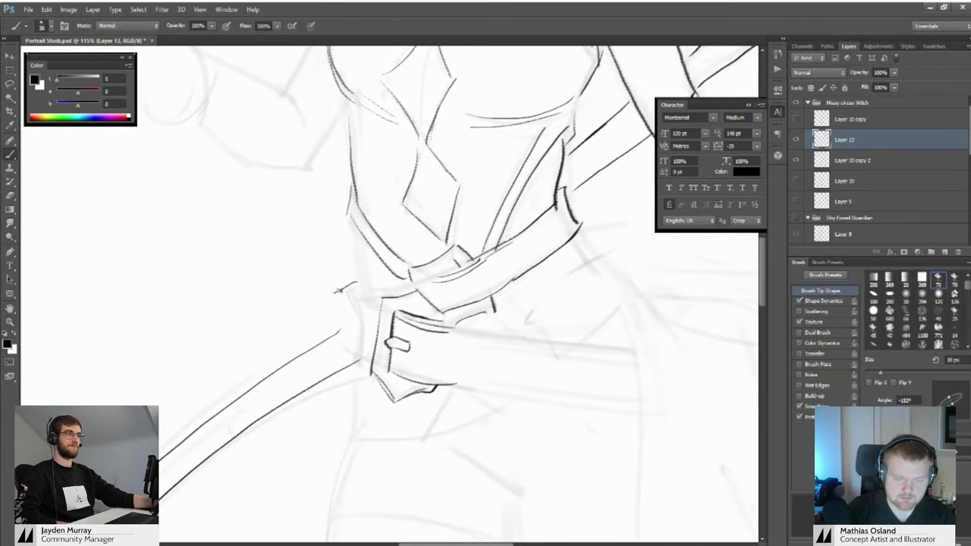
Ink the large buckle's curved outer side and the long upper and lower edges of the wide belt across the hips
key("z")
mouse_move(373, 357)
left_mouse_down()
mouse_move(321, 343)
mouse_move(377, 351)
mouse_move(310, 303)
mouse_move(332, 303)
mouse_move(340, 335)
mouse_move(328, 324)
mouse_move(349, 307)
mouse_move(390, 341)
mouse_move(355, 301)
mouse_move(396, 324)
mouse_move(376, 327)
mouse_move(382, 293)
mouse_move(375, 296)
mouse_move(394, 304)
mouse_move(403, 282)
left_mouse_up()
key("b")
key("z")
key("b")
key("z")
key("b")
Erase the heavy lower edge of the large buckle and redraw it as a clean line with a corner
key("e")
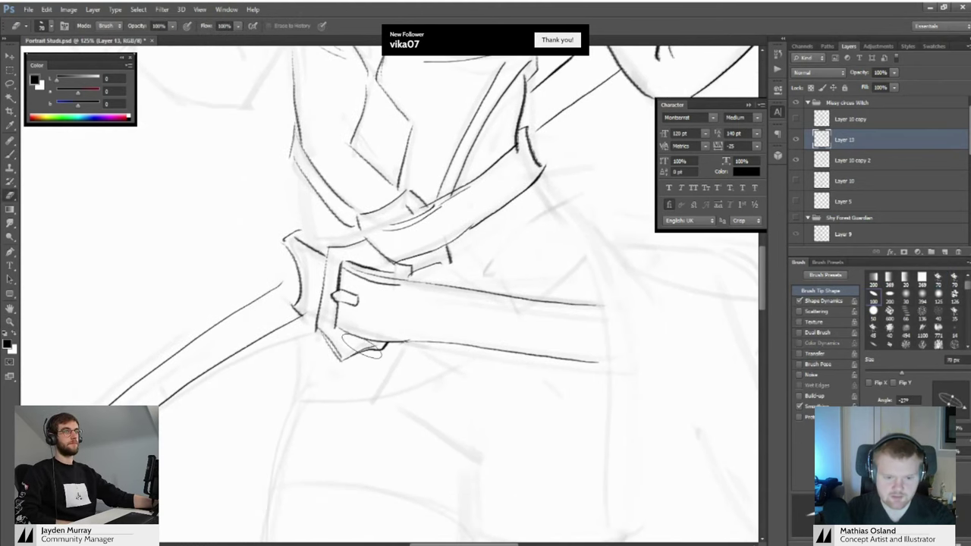
key("b")
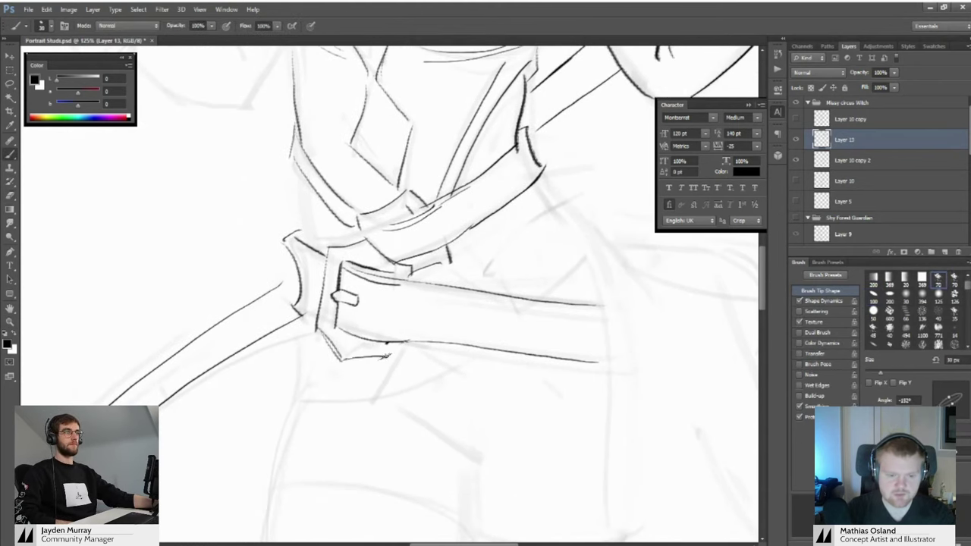
key("ctrl+space")
mouse_move(387, 355)
left_mouse_down()
mouse_move(393, 343)
mouse_move(329, 331)
mouse_move(402, 337)
left_mouse_up()
key("b")
Ink the large buckle's upper edge and outer lower corner, and the small buckle's frame down to its lower corner
key("space")
mouse_move(326, 330)
left_mouse_down()
mouse_move(372, 360)
mouse_move(367, 346)
mouse_move(358, 376)
left_mouse_up()
mouse_move(408, 289)
left_mouse_down()
mouse_move(389, 318)
mouse_move(338, 309)
mouse_move(388, 318)
mouse_move(415, 351)
left_mouse_up()
key("z")
key("b")
key("z")
mouse_move(411, 328)
left_mouse_down()
mouse_move(364, 316)
mouse_move(413, 329)
left_mouse_up()
Clean up the small buckle's frame line and ink its prong over the sash
key("e")
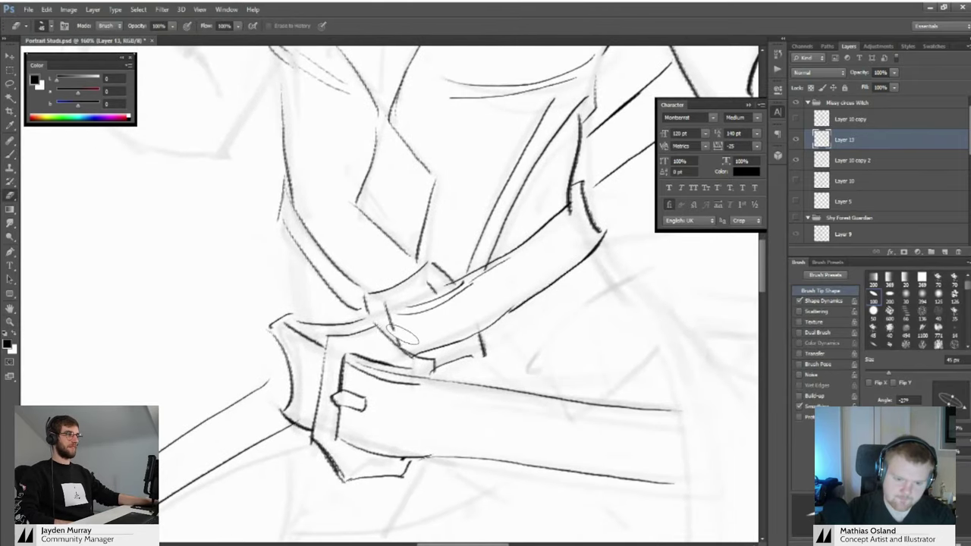
key("b")
key("z")
mouse_move(408, 334)
left_mouse_down()
mouse_move(415, 328)
mouse_move(361, 323)
mouse_move(407, 330)
left_mouse_up()
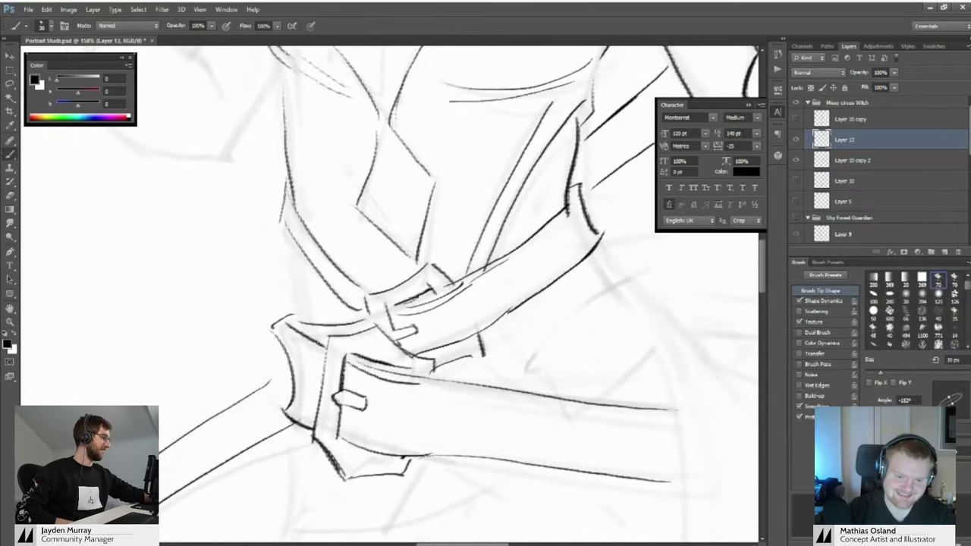
Darken the gap inside the small buckle and reshape its lower corner into a curved point
scroll(380, 319, "down", 3)
scroll(364, 318, "up", 4)
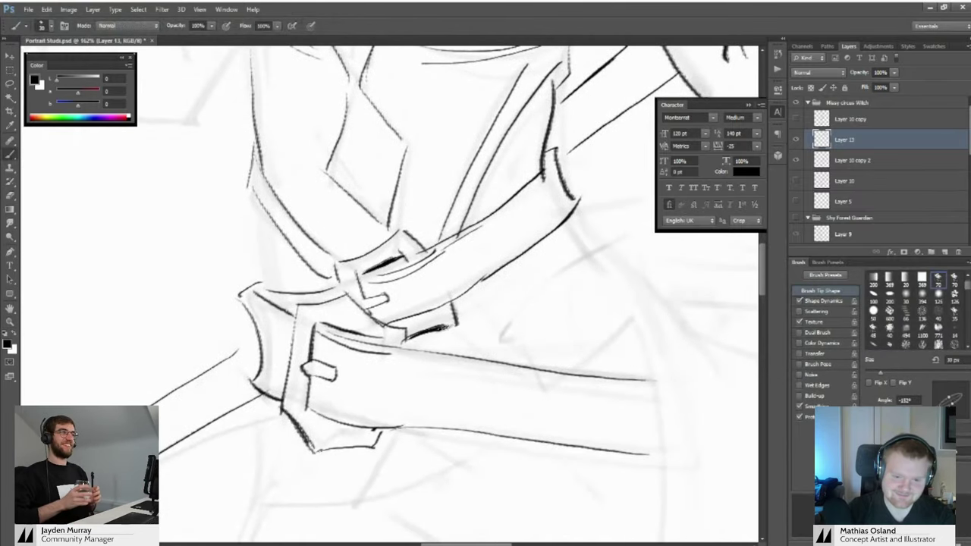
key("z")
left_click_drag(402, 324, 366, 320)
scroll(429, 317, "up", 3)
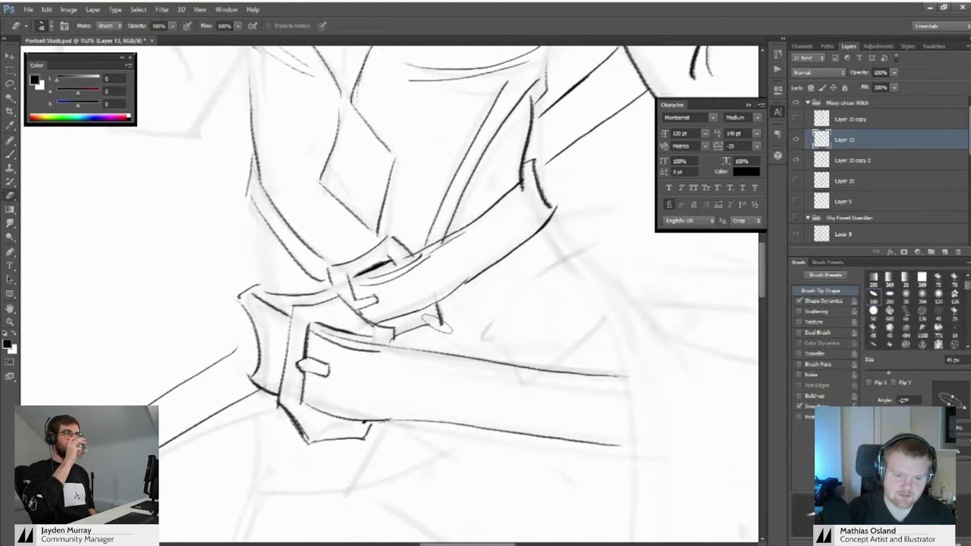
key("b")
Erase the small buckle's square upper corner and redraw it with a curved edge
key("e")
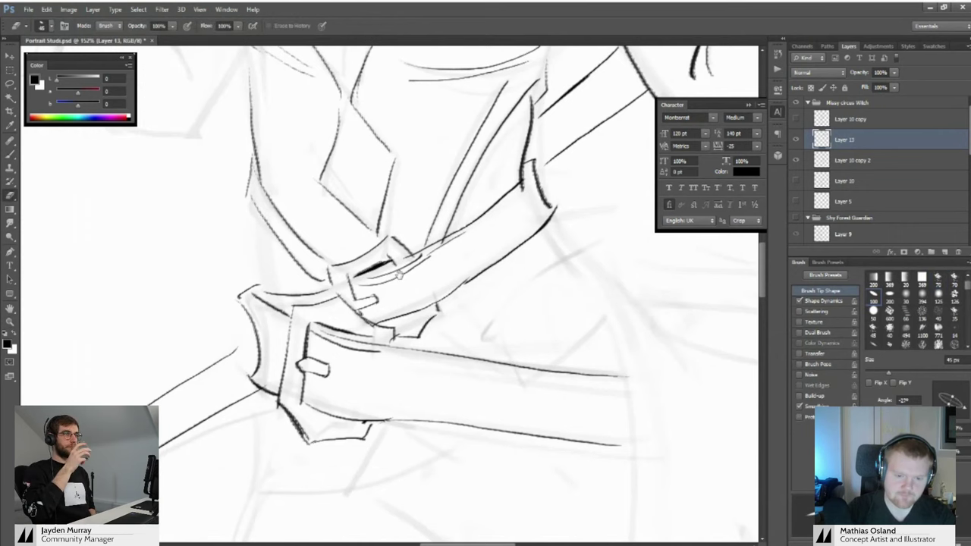
left_click_drag(394, 247, 415, 262)
key("b")
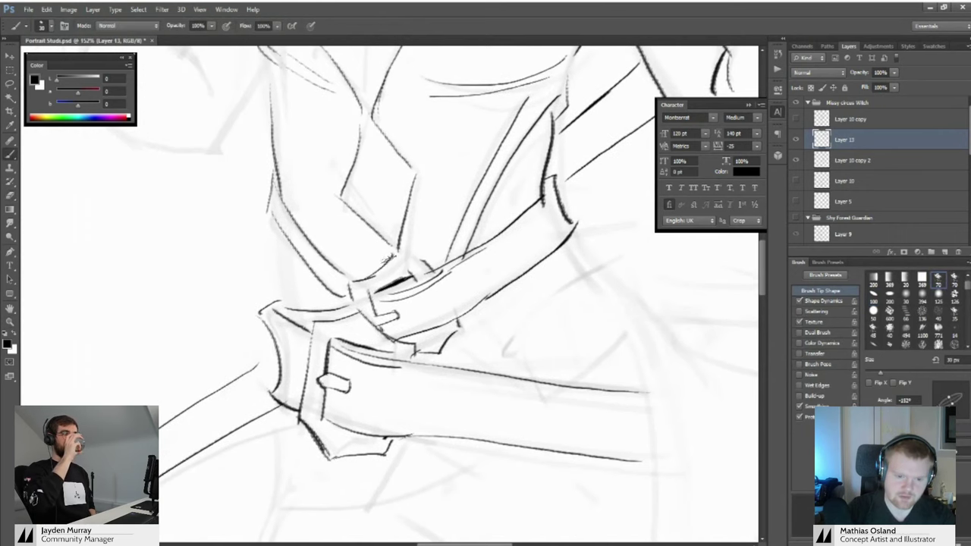
scroll(387, 251, "down", 5)
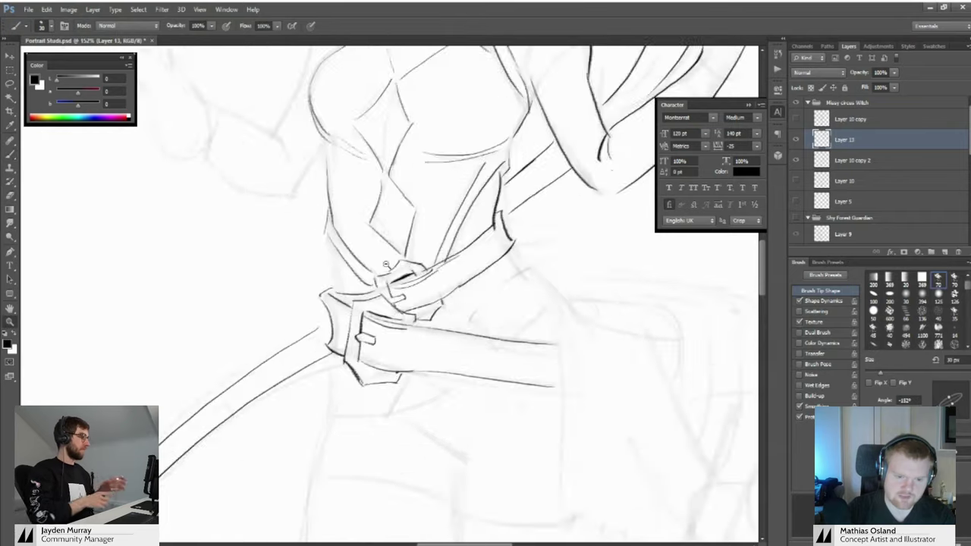
left_click_drag(370, 272, 379, 305)
left_click(379, 304)
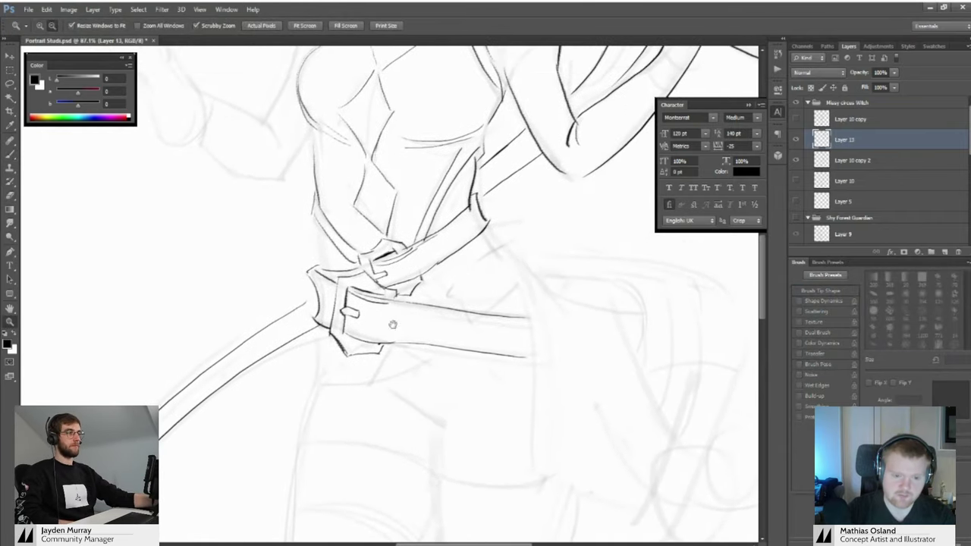
left_click(379, 305)
Thicken the belt's lower edge inside the large buckle and redraw the buckle's lower outer edge as a clean curve
key("b")
key("z")
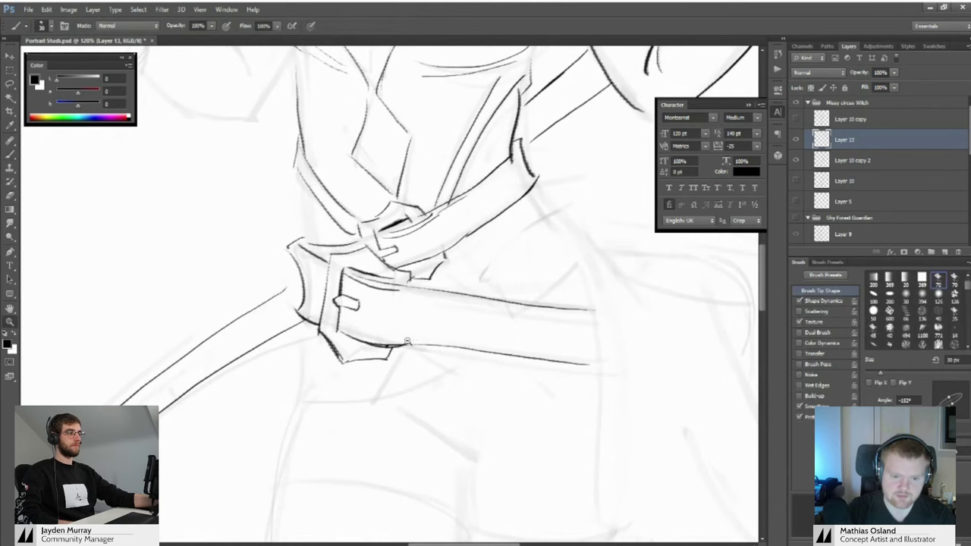
scroll(372, 330, "down", 4)
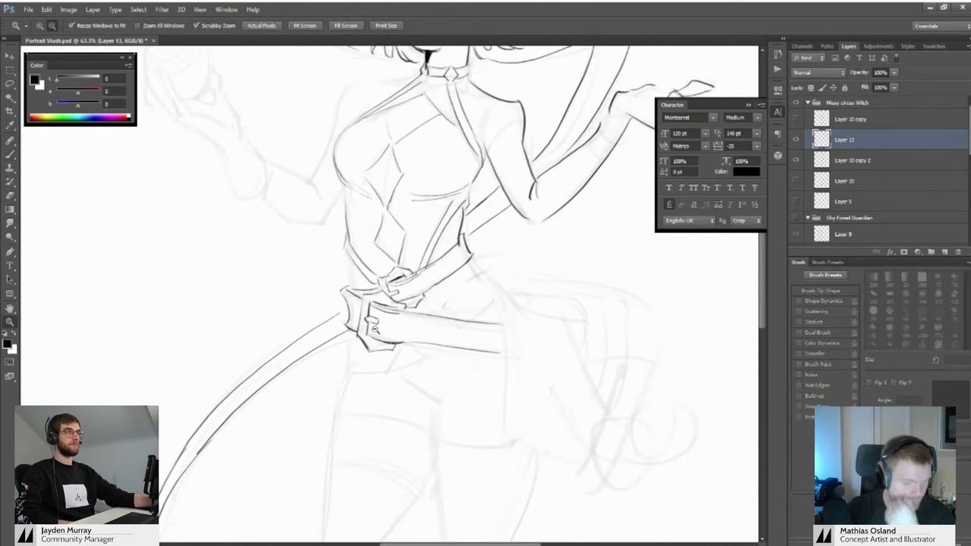
left_click_drag(374, 326, 408, 341)
key("e")
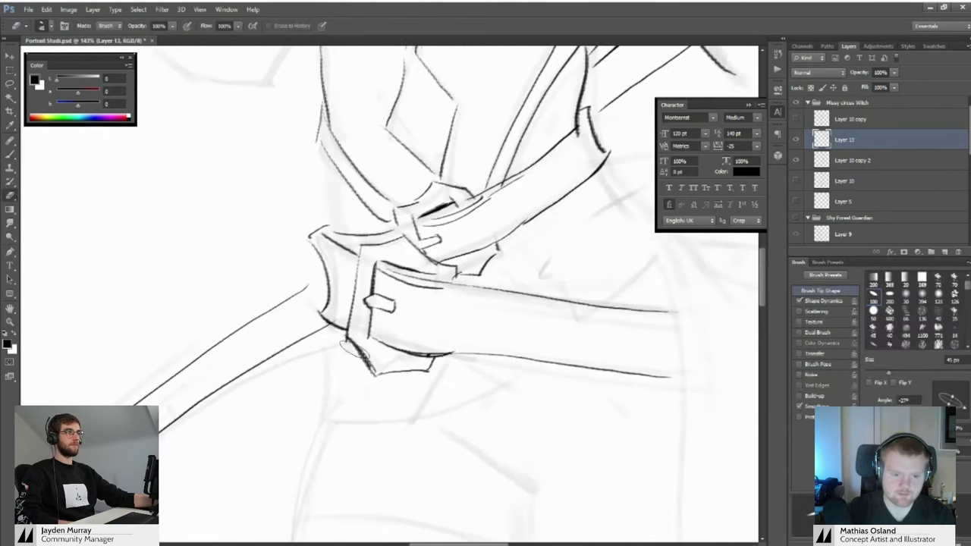
left_click_drag(334, 335, 382, 373)
key("b")
key("z")
left_click_drag(373, 340, 314, 334)
scroll(379, 356, "up", 3)
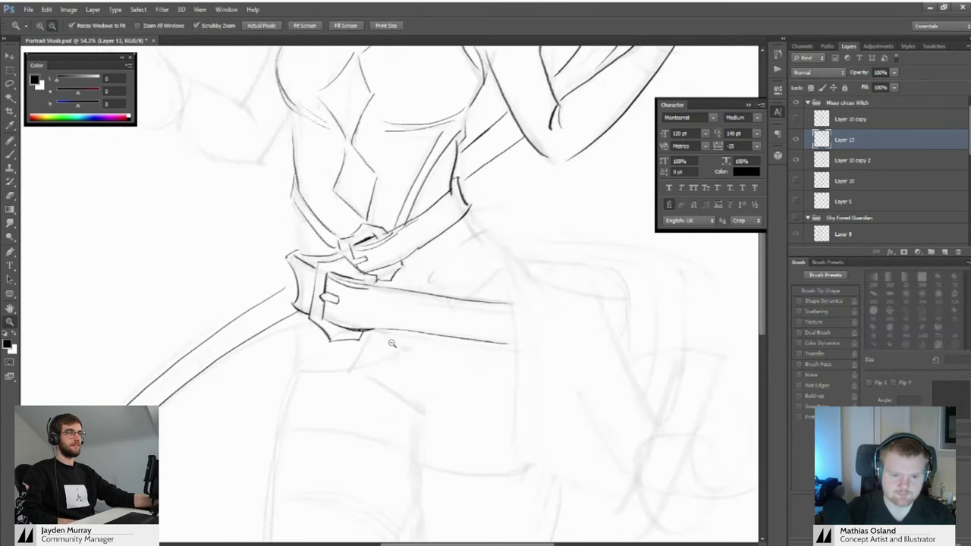
Rework the lower edge of the wide belt with a stronger line, undoing the unwanted stroke
key("b")
left_click_drag(380, 329, 460, 340)
left_click_drag(465, 347, 375, 349)
key("ctrl+z")
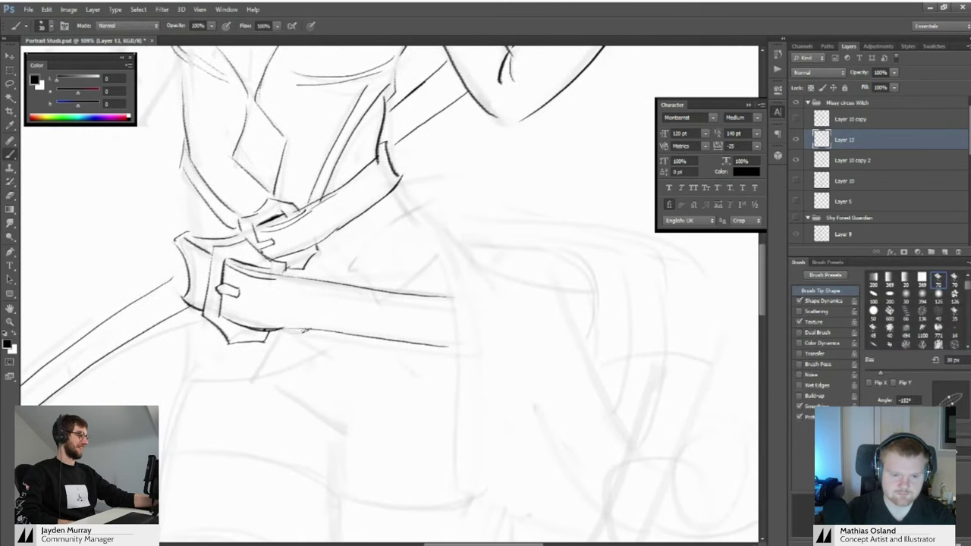
mouse_move(286, 331)
left_mouse_down()
mouse_move(432, 352)
mouse_move(423, 361)
mouse_move(384, 331)
mouse_move(417, 307)
mouse_move(417, 286)
mouse_move(381, 283)
mouse_move(440, 285)
mouse_move(452, 297)
left_mouse_up()
Ink the curved outline and fold of the flowing cloth behind the hip
key("z")
key("b")
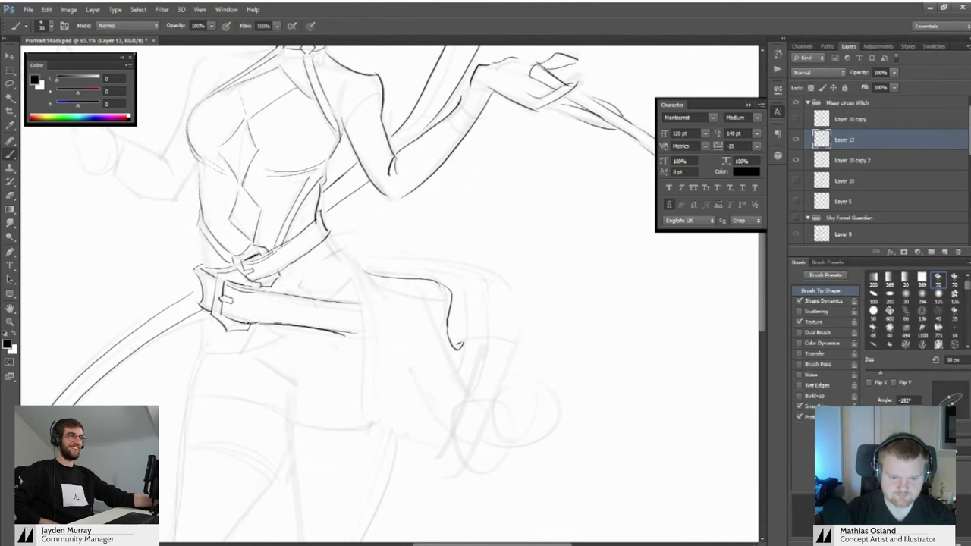
mouse_move(461, 344)
left_mouse_down()
mouse_move(453, 319)
mouse_move(455, 334)
left_mouse_up()
key("ctrl+z")
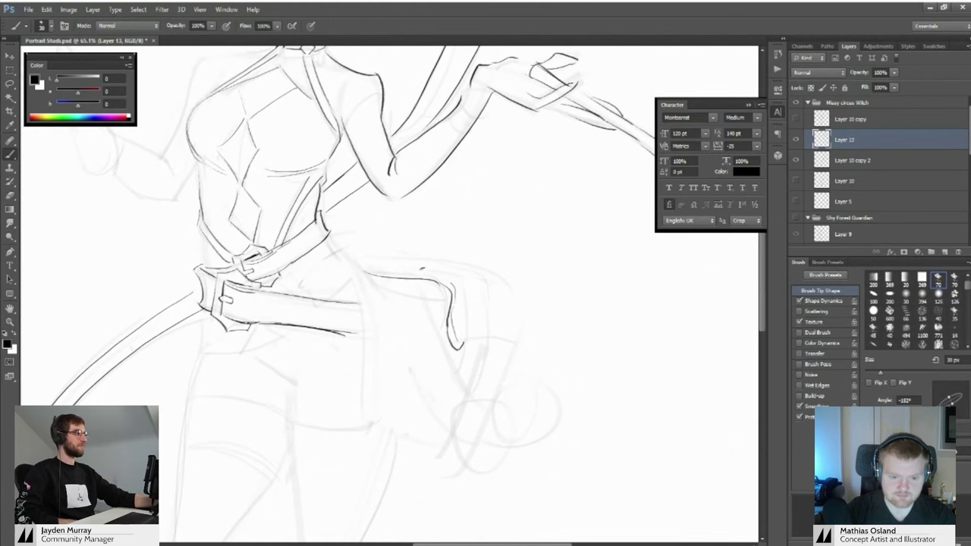
left_click_drag(356, 273, 394, 283)
left_click_drag(388, 286, 373, 266)
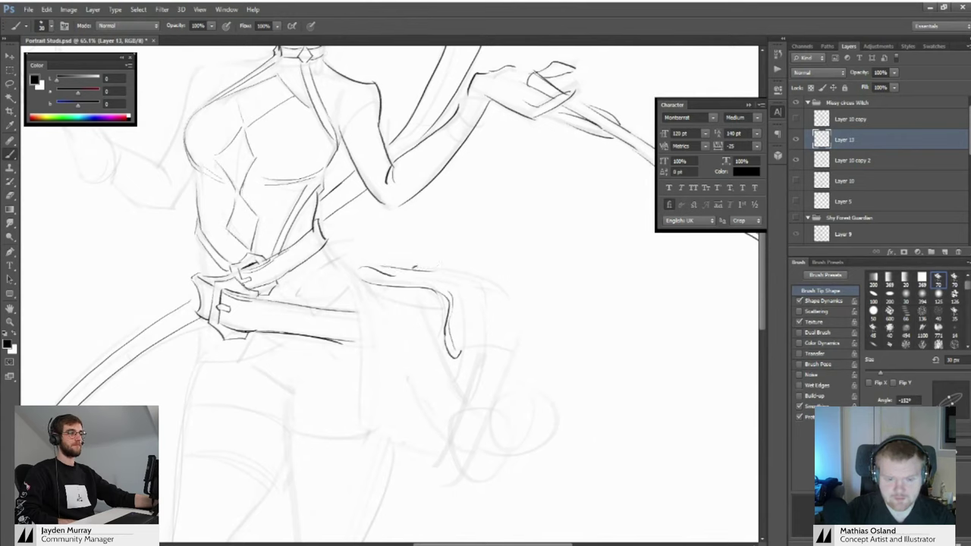
Erase the inner fold and upper edge of the flowing cloth and redraw its rounded starting end at the hip
key("e")
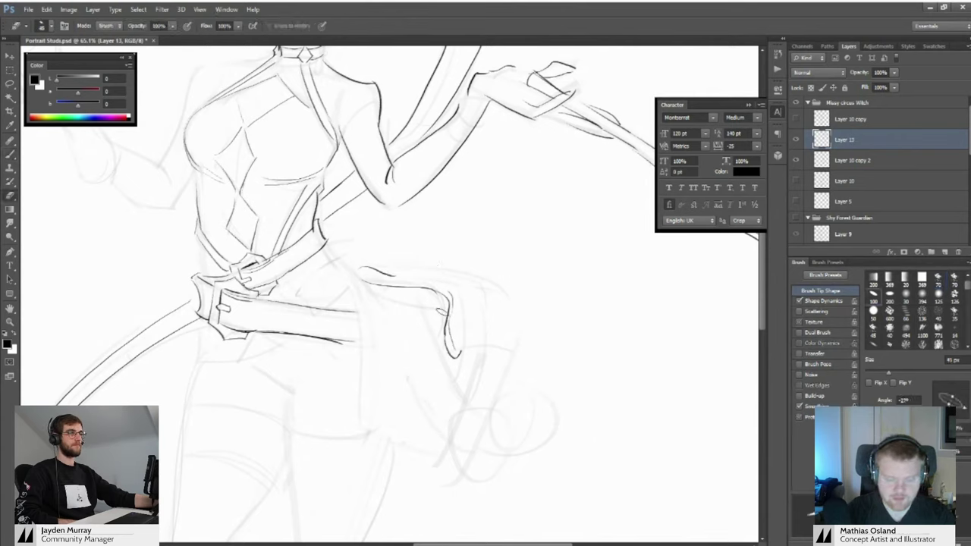
key("bracketright")
left_click_drag(447, 311, 452, 350)
key("b")
mouse_move(437, 291)
left_mouse_down()
mouse_move(455, 332)
mouse_move(379, 321)
mouse_move(429, 307)
left_mouse_up()
key("ctrl+space")
mouse_move(430, 307)
left_mouse_down()
mouse_move(442, 313)
mouse_move(440, 299)
left_mouse_up()
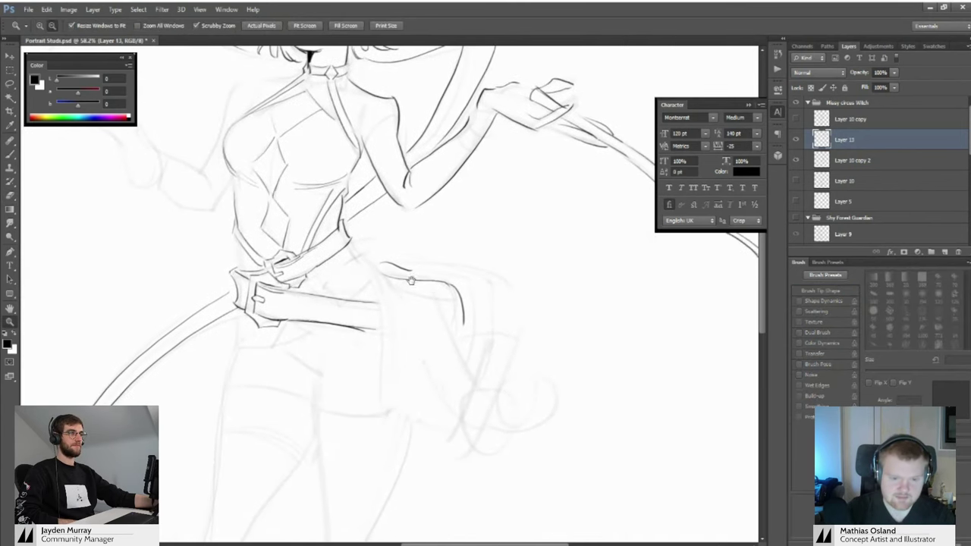
left_click_drag(367, 260, 409, 288)
key("e")
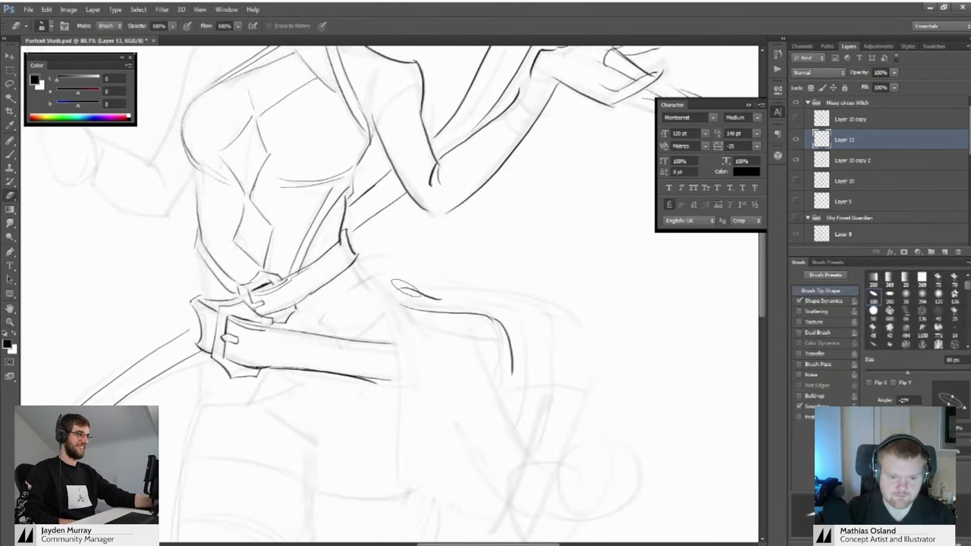
key("b")
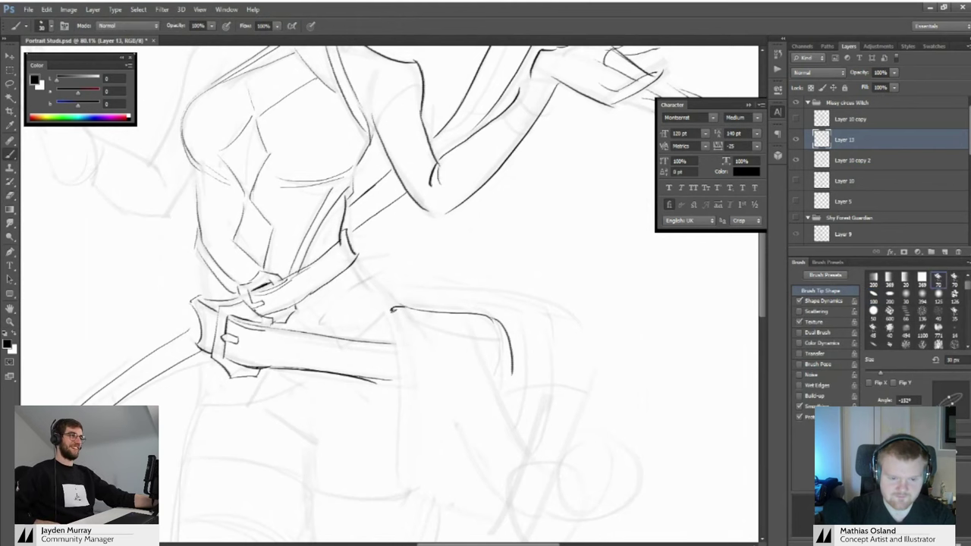
left_click_drag(395, 295, 364, 288)
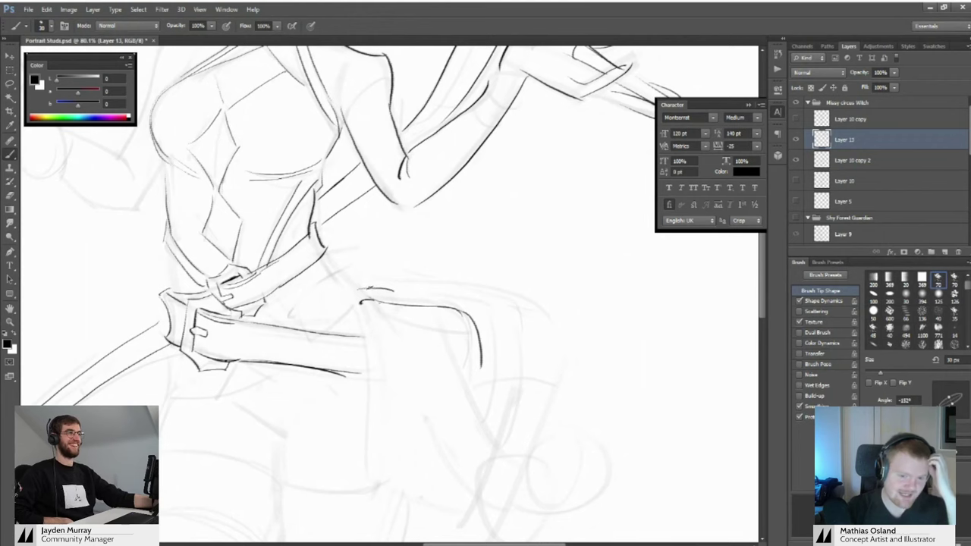
mouse_move(396, 289)
left_mouse_down()
mouse_move(360, 275)
mouse_move(414, 295)
mouse_move(412, 305)
mouse_move(423, 284)
mouse_move(431, 308)
mouse_move(371, 276)
mouse_move(406, 282)
left_mouse_up()
key("ctrl+z")
left_click(397, 294, "alt")
key("ctrl+z")
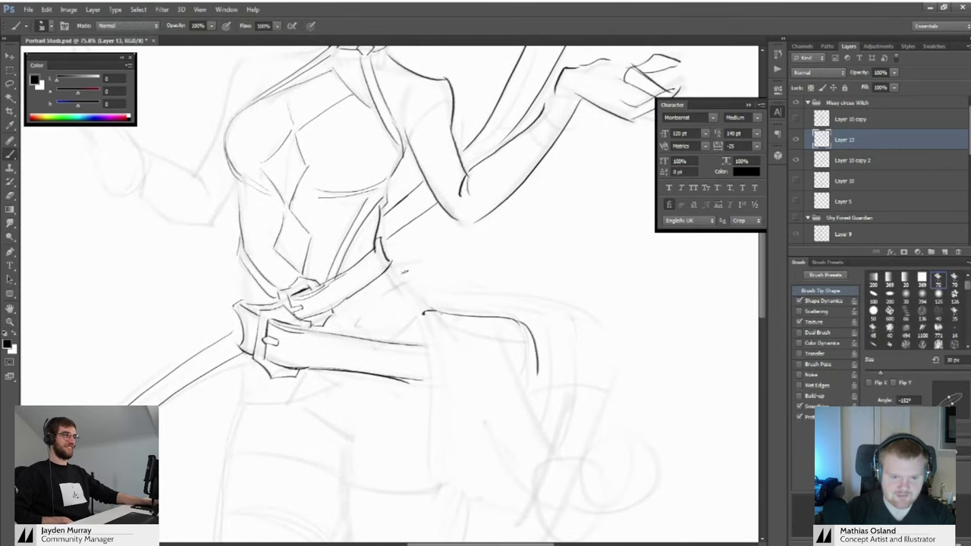
Ink the garment's edge flaring out from the small belt over the hip, with a pointed corner and a diagonal line below
scroll(388, 279, "down", 3)
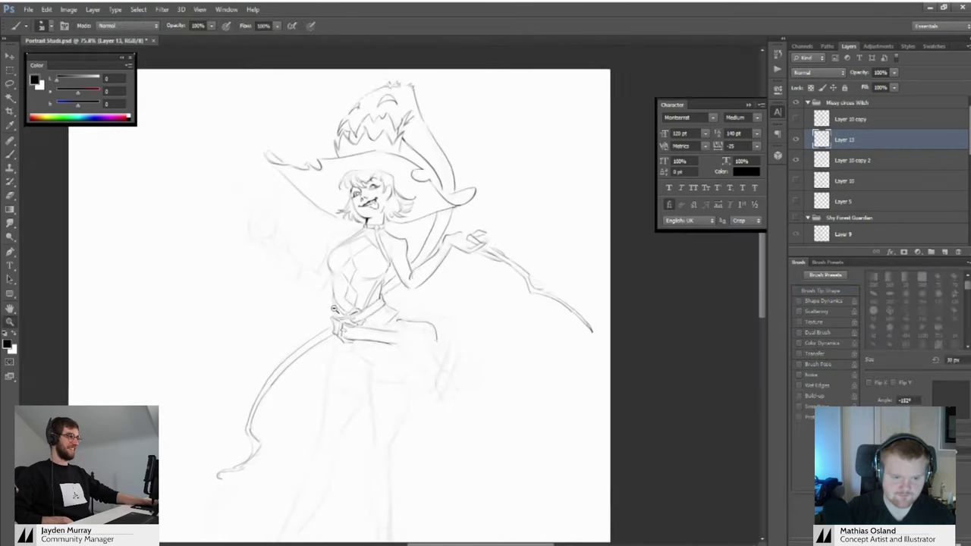
scroll(402, 273, "up", 4)
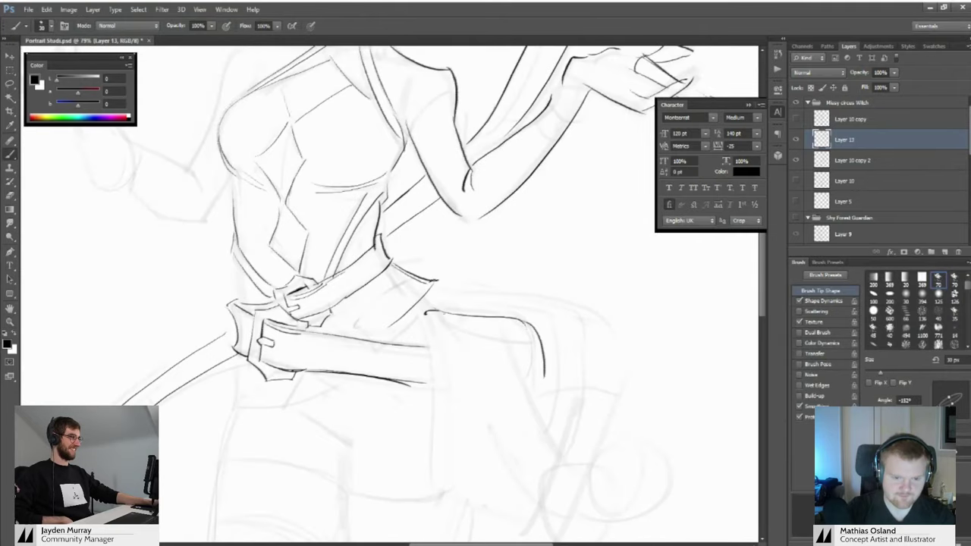
key("e")
key("b")
left_click_drag(440, 279, 434, 298)
mouse_move(437, 269)
left_mouse_down()
mouse_move(353, 284)
mouse_move(444, 312)
left_mouse_up()
left_click_drag(443, 313, 403, 335)
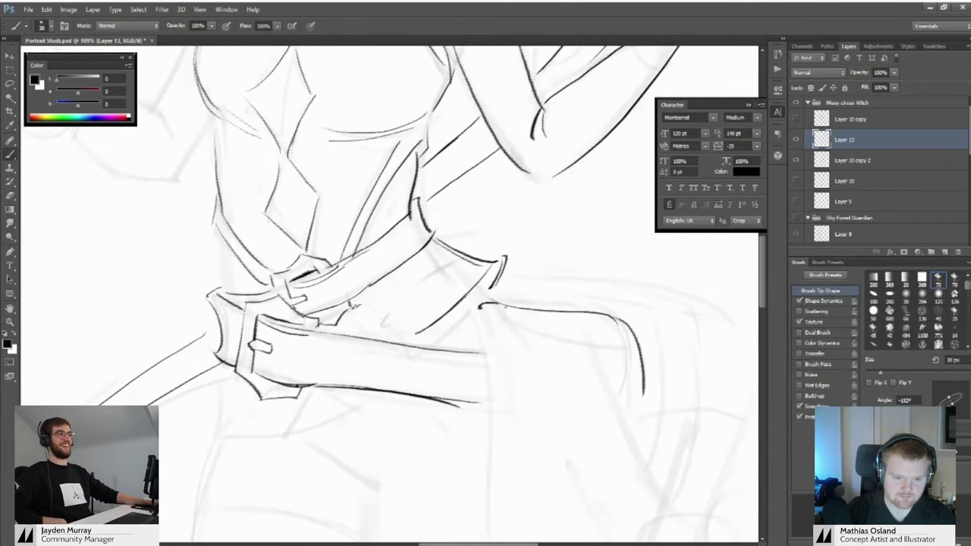
Ink a short fold line beneath the small belt and erase the diagonal line and pointed corner at the hip
left_click_drag(351, 304, 387, 339)
mouse_move(375, 345)
left_mouse_down()
mouse_move(311, 347)
mouse_move(406, 347)
mouse_move(417, 308)
mouse_move(359, 349)
left_mouse_up()
key("ctrl+z")
key("e")
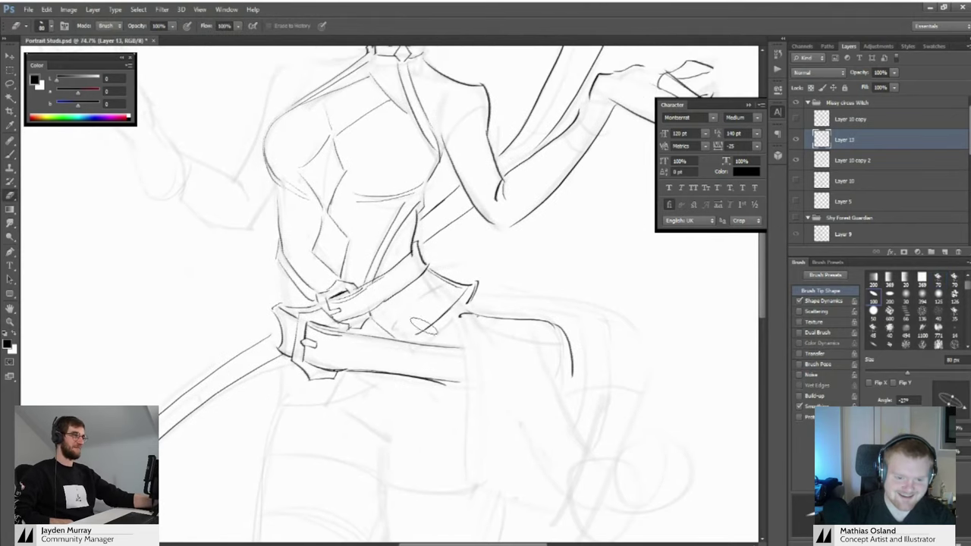
mouse_move(419, 332)
left_mouse_down()
mouse_move(471, 296)
mouse_move(393, 283)
mouse_move(427, 283)
mouse_move(405, 263)
left_mouse_up()
key("b")
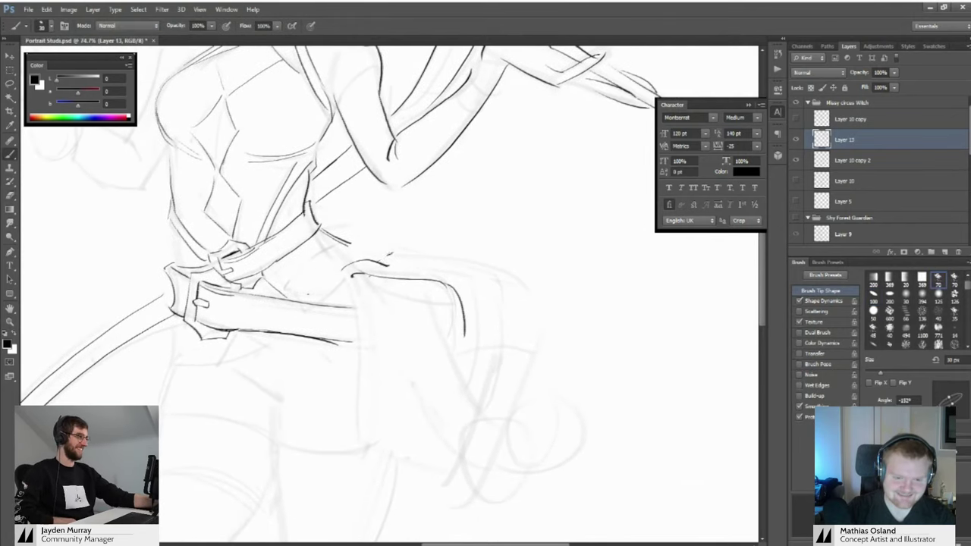
Ink the flowing cloth's upper and outer edges and close its lower end with a pointed, curved hem
left_click_drag(502, 259, 524, 343)
left_click_drag(519, 341, 490, 292)
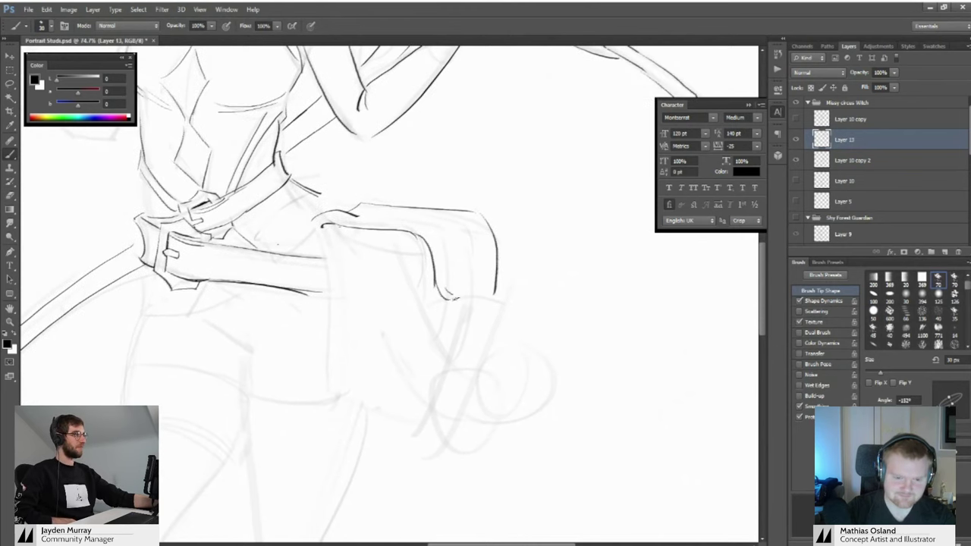
left_click_drag(450, 290, 483, 287)
mouse_move(474, 287)
left_mouse_down()
mouse_move(402, 286)
mouse_move(478, 288)
mouse_move(515, 277)
mouse_move(421, 260)
mouse_move(463, 274)
left_mouse_up()
key("e")
key("b")
Ink the long curved inner edge of the cloth tail hanging below the flowing sash
scroll(421, 259, "up", 5)
left_click_drag(400, 259, 460, 386)
key("ctrl+z")
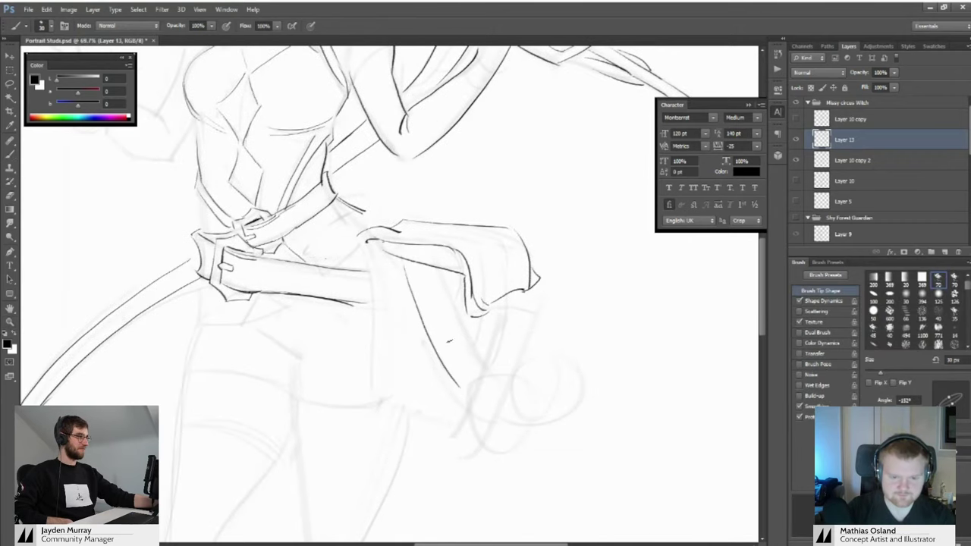
left_click_drag(432, 326, 401, 310)
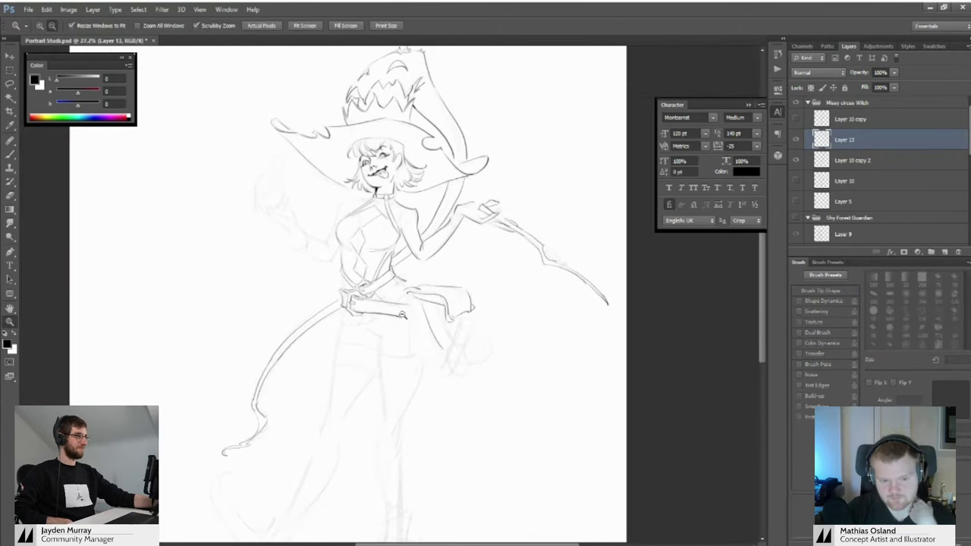
Ink the shoulder and upper-arm contour of the raised arm on the side away from the staff hand
mouse_move(358, 247)
left_mouse_down()
mouse_move(382, 252)
mouse_move(403, 292)
left_mouse_up()
left_click_drag(403, 331, 416, 333)
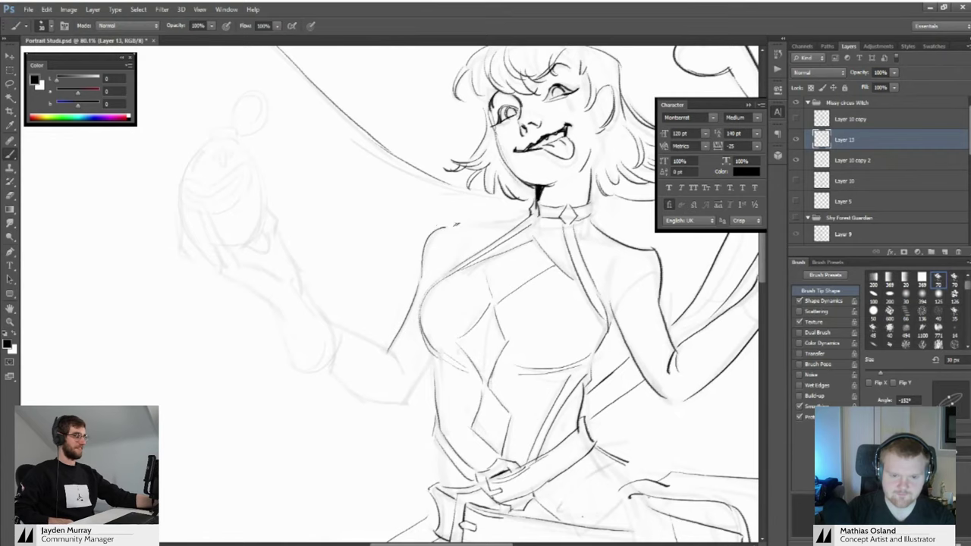
left_click_drag(463, 209, 427, 217)
Ink the hanging cloth tail's outer edge and curved tip, undoing and redrawing strokes until the curve fits
mouse_move(540, 294)
left_mouse_down()
mouse_move(461, 251)
mouse_move(505, 275)
mouse_move(505, 266)
mouse_move(494, 276)
mouse_move(516, 338)
left_mouse_up()
key("ctrl+z")
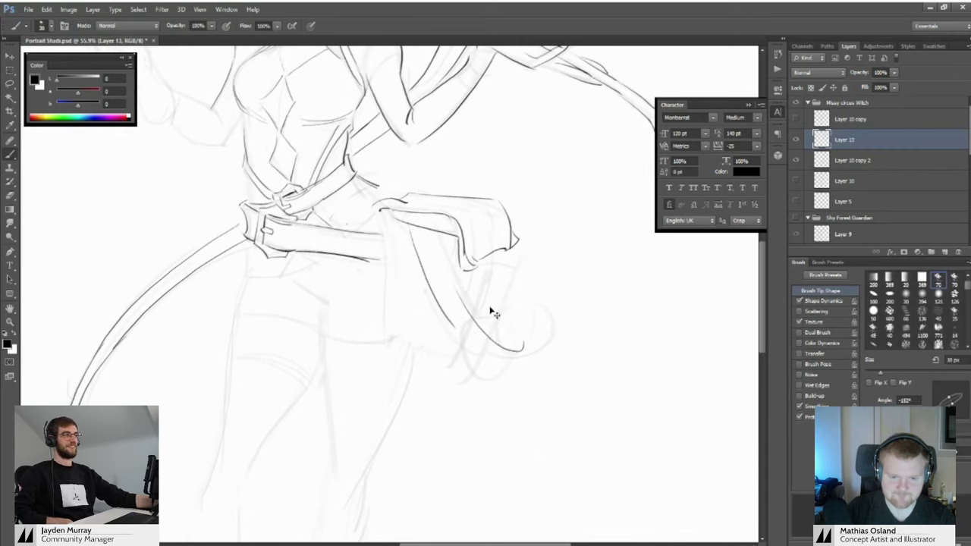
key("ctrl+z")
left_click_drag(457, 303, 519, 323)
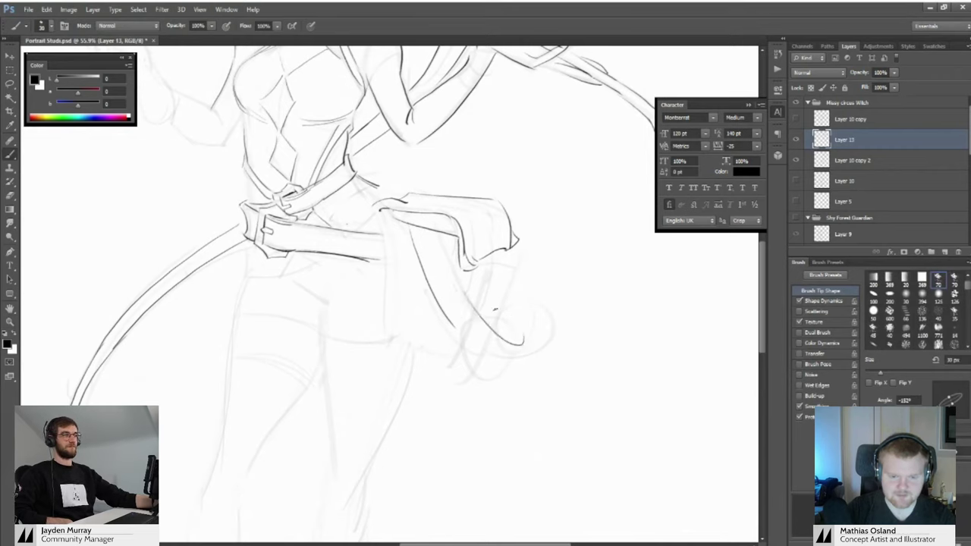
key("ctrl+z")
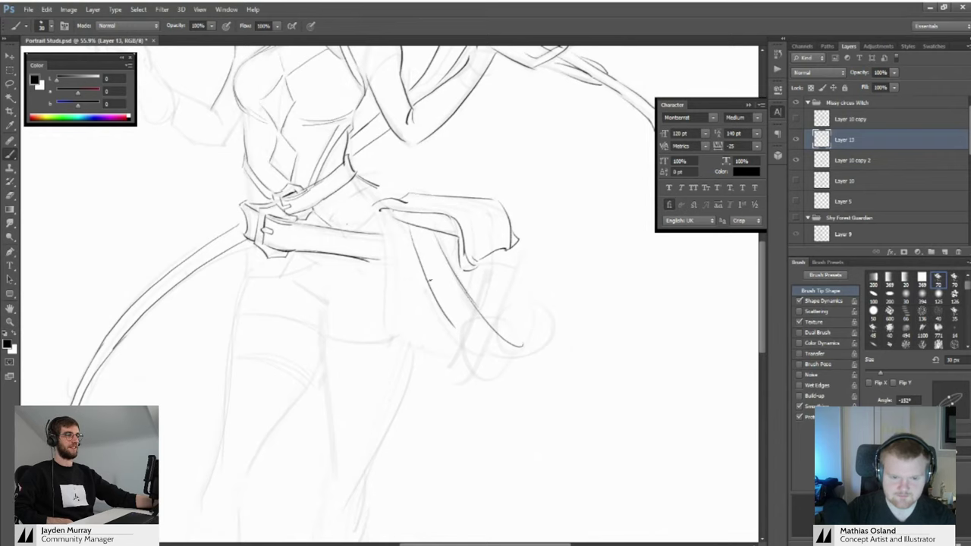
left_click_drag(518, 301, 516, 263)
left_click_drag(513, 261, 503, 294)
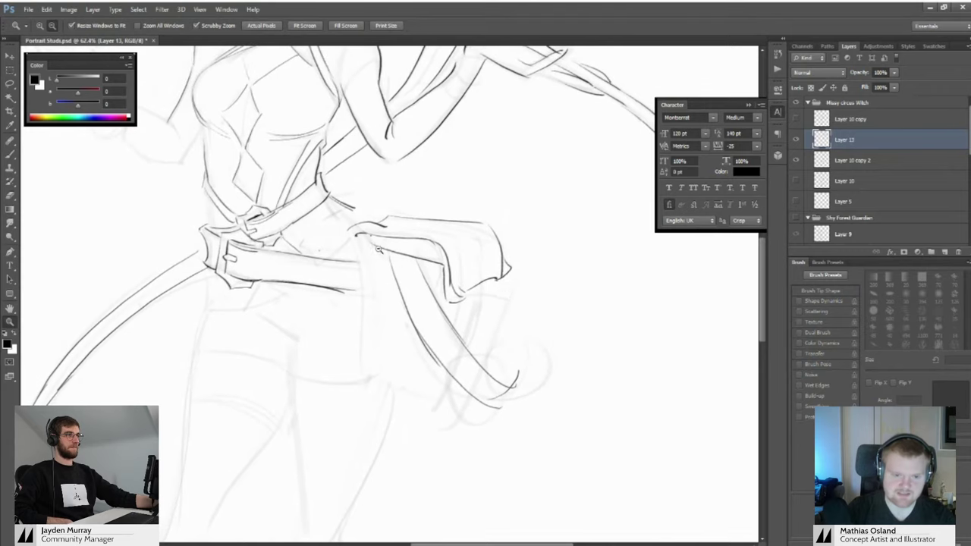
Ink the outer side and curved hem of the shorts leg below the large buckle
mouse_move(380, 252)
left_mouse_down()
mouse_move(434, 257)
mouse_move(411, 243)
mouse_move(455, 264)
mouse_move(387, 244)
mouse_move(445, 275)
mouse_move(472, 310)
mouse_move(469, 296)
mouse_move(462, 317)
mouse_move(465, 302)
mouse_move(357, 313)
mouse_move(399, 320)
mouse_move(386, 306)
left_mouse_up()
key("e")
key("b")
key("ctrl+space")
key("ctrl+space")
key("space")
left_click_drag(342, 315, 422, 337)
left_click_drag(338, 318, 426, 340)
key("space")
left_click_drag(398, 336, 429, 359)
left_click_drag(383, 291, 364, 302)
key("space")
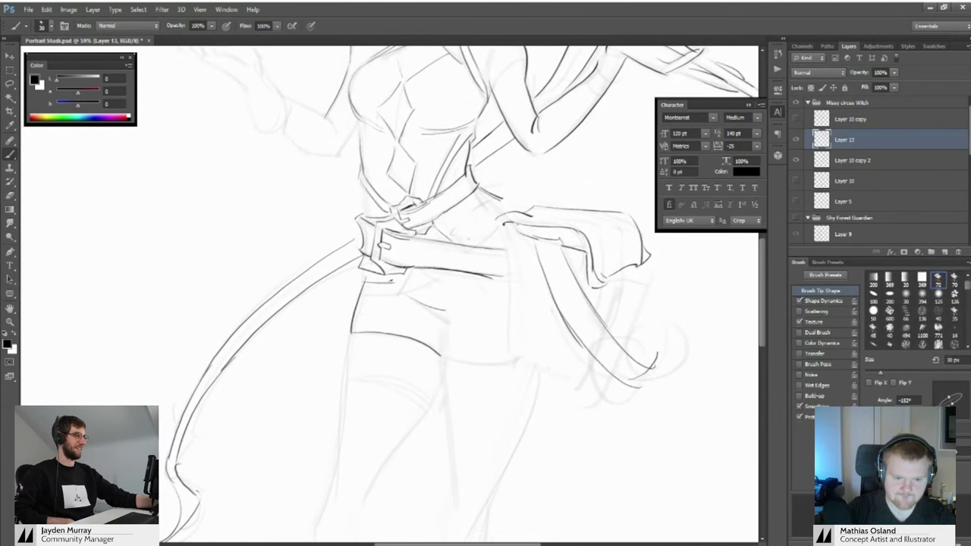
Ink the crotch fold and inner seam of the shorts, undoing the unwanted strokes
left_click_drag(450, 288, 392, 284)
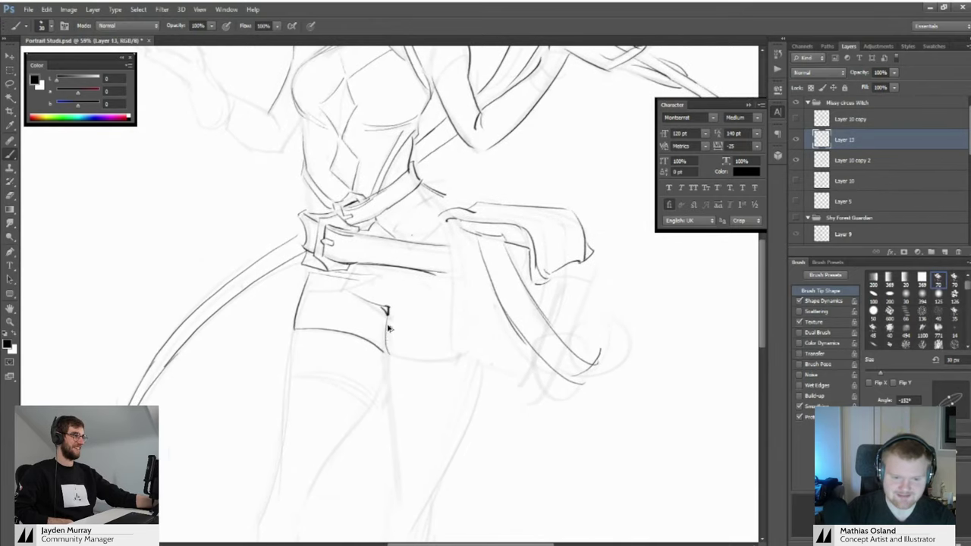
mouse_move(384, 307)
left_mouse_down()
mouse_move(398, 355)
mouse_move(457, 351)
left_mouse_up()
key("ctrl+z")
key("ctrl+z")
Ink the second shorts leg's hem and the long curved contours of both thighs
mouse_move(392, 358)
left_mouse_down()
mouse_move(462, 367)
mouse_move(442, 310)
mouse_move(461, 234)
mouse_move(457, 369)
mouse_move(390, 314)
mouse_move(455, 281)
left_mouse_up()
key("z")
key("b")
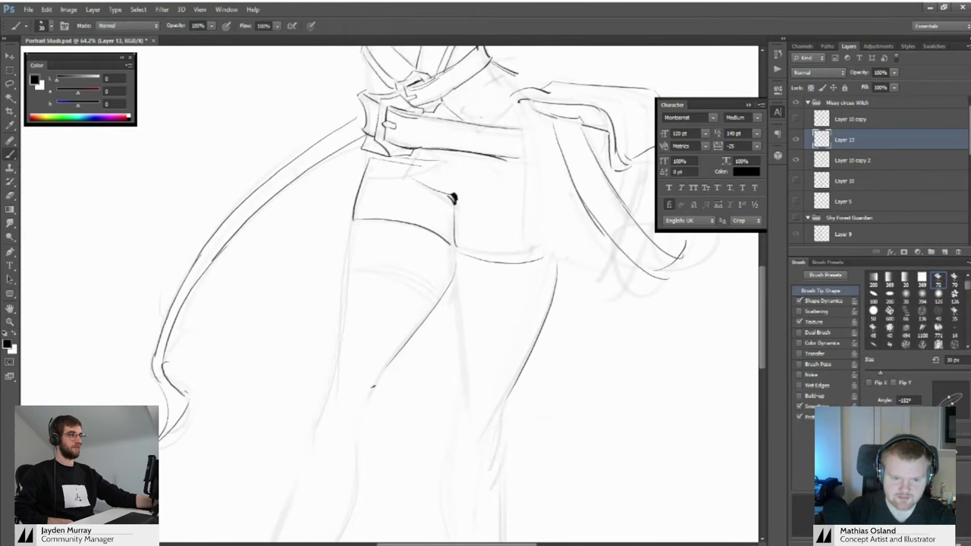
left_click_drag(391, 309, 416, 336)
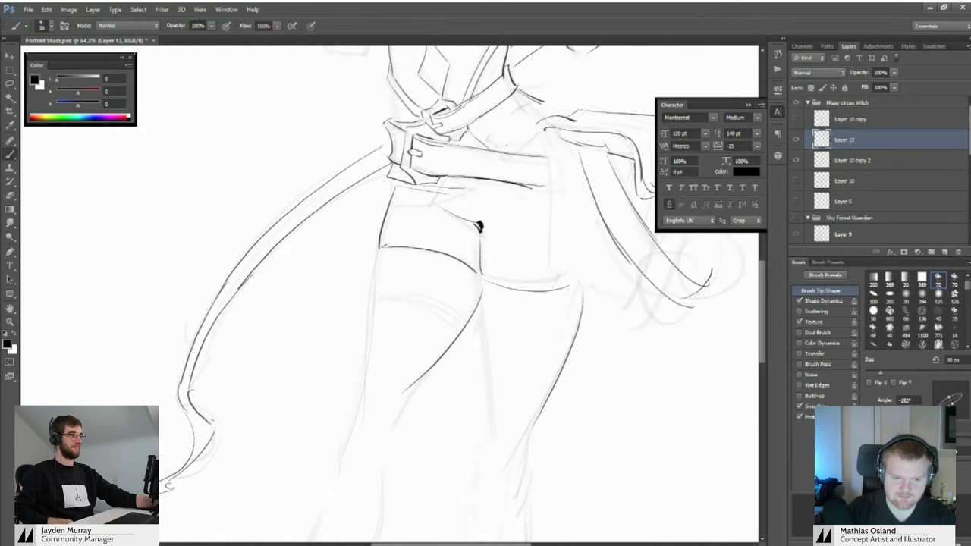
left_click_drag(377, 253, 370, 372)
key("z")
left_click_drag(362, 390, 328, 319)
left_click_drag(405, 304, 427, 321)
scroll(426, 320, "up", 2)
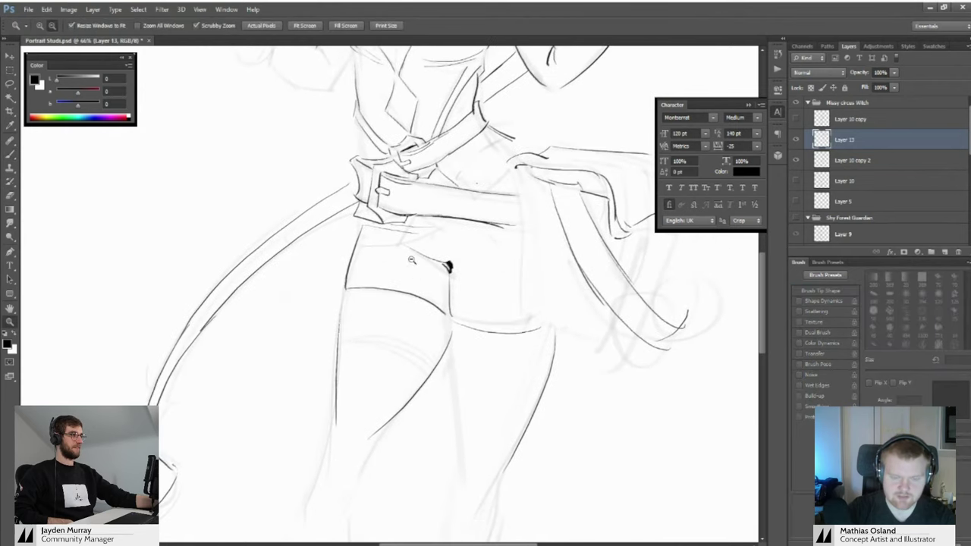
Redraw the hem of the shorts leg below the buckle as a double line and double the other leg's hem
key("e")
key("b")
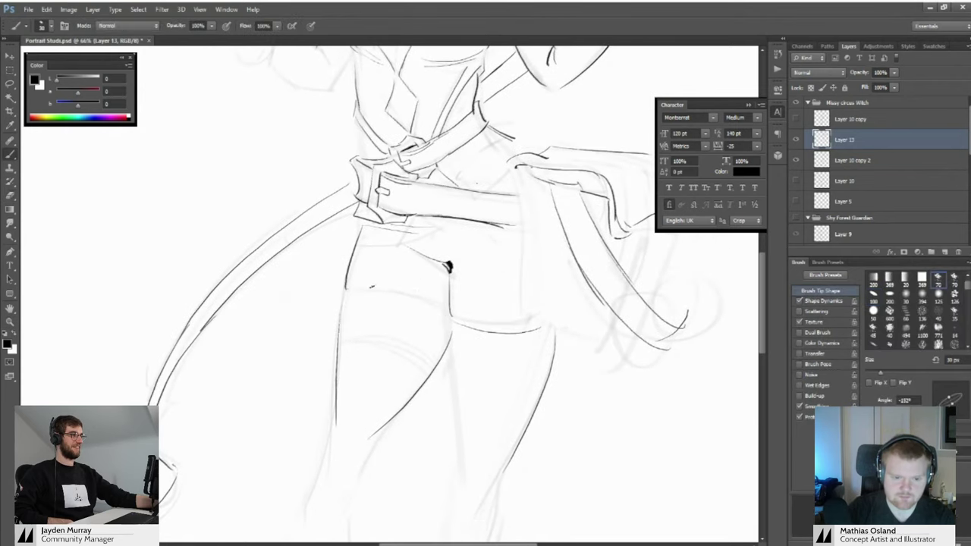
scroll(351, 298, "down", 4)
scroll(351, 298, "up", 5)
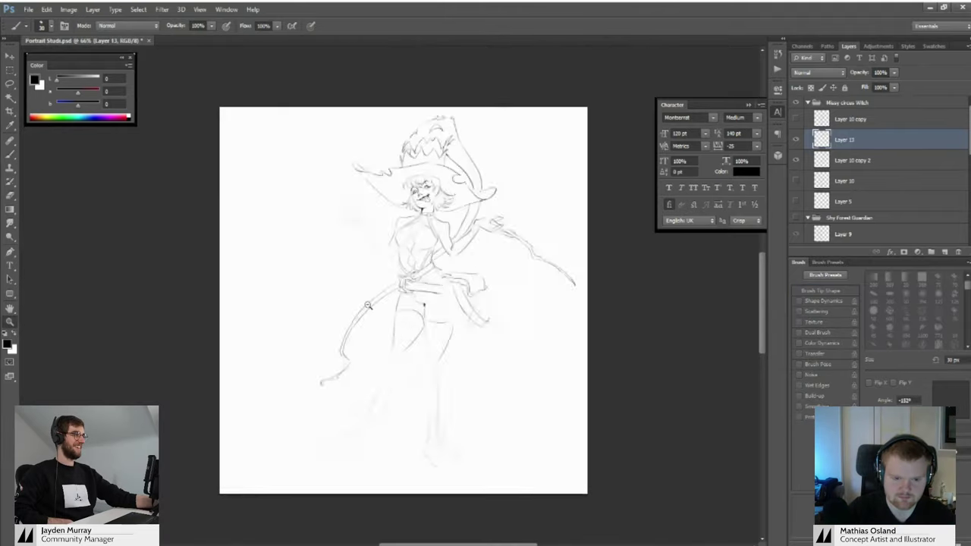
scroll(460, 319, "down", 2)
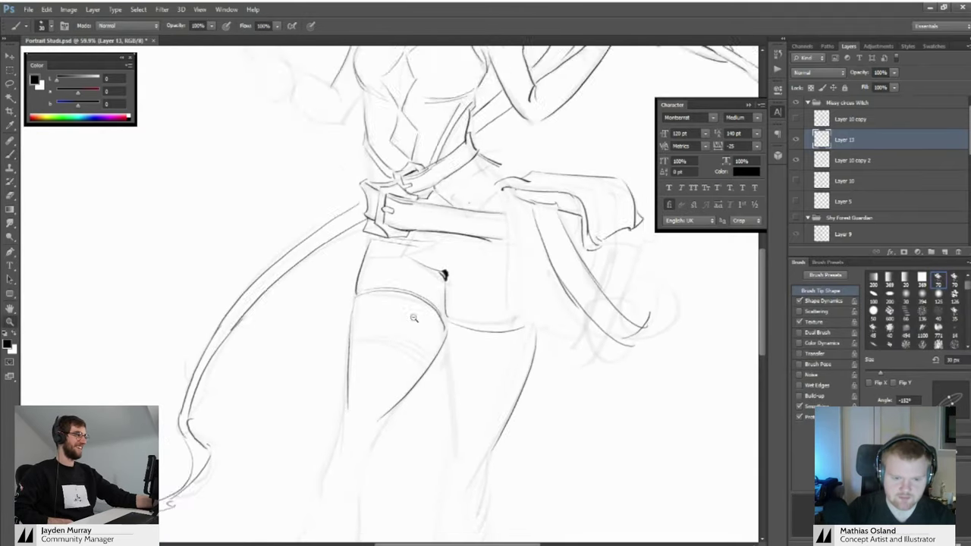
scroll(460, 319, "up", 4)
scroll(461, 319, "down", 3)
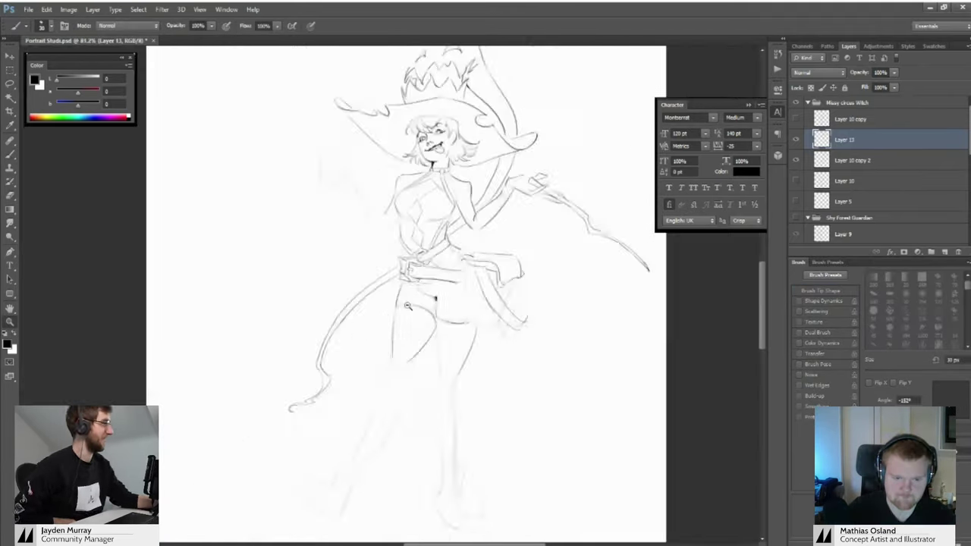
scroll(461, 319, "up", 4)
left_click_drag(367, 261, 369, 281)
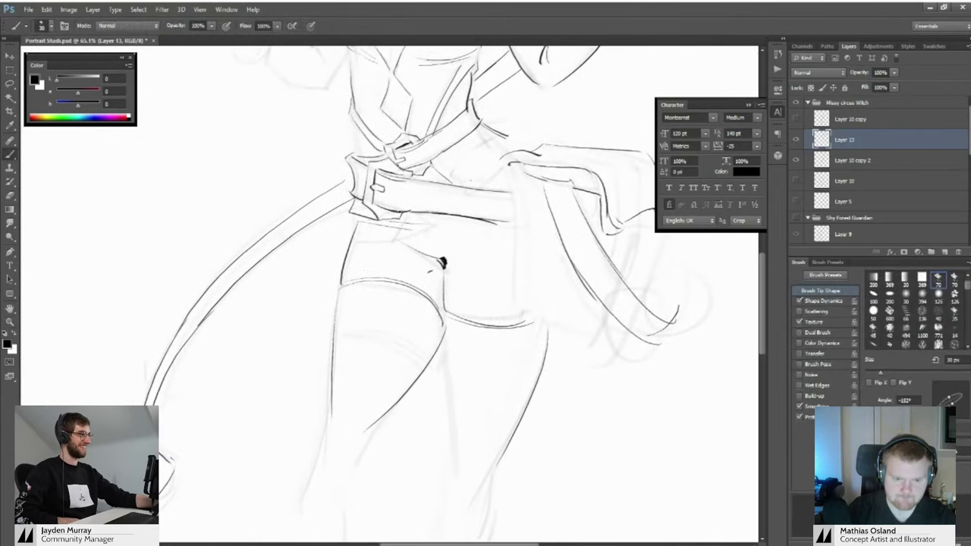
Ink the double seam beside the crotch and the crease lines running from it toward the belt
mouse_move(436, 261)
left_mouse_down()
mouse_move(427, 294)
mouse_move(442, 280)
mouse_move(418, 320)
mouse_move(435, 319)
left_mouse_up()
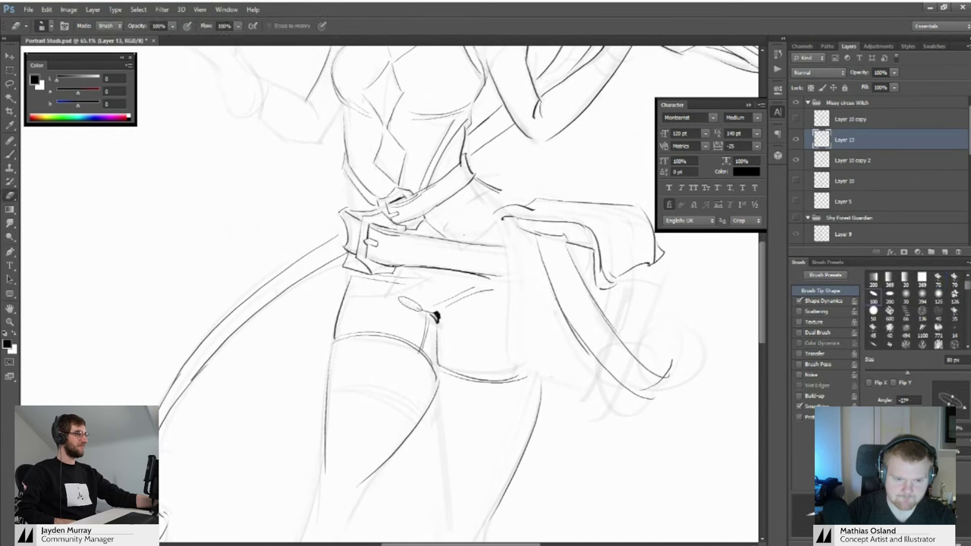
scroll(435, 317, "down", 3)
scroll(336, 284, "up", 4)
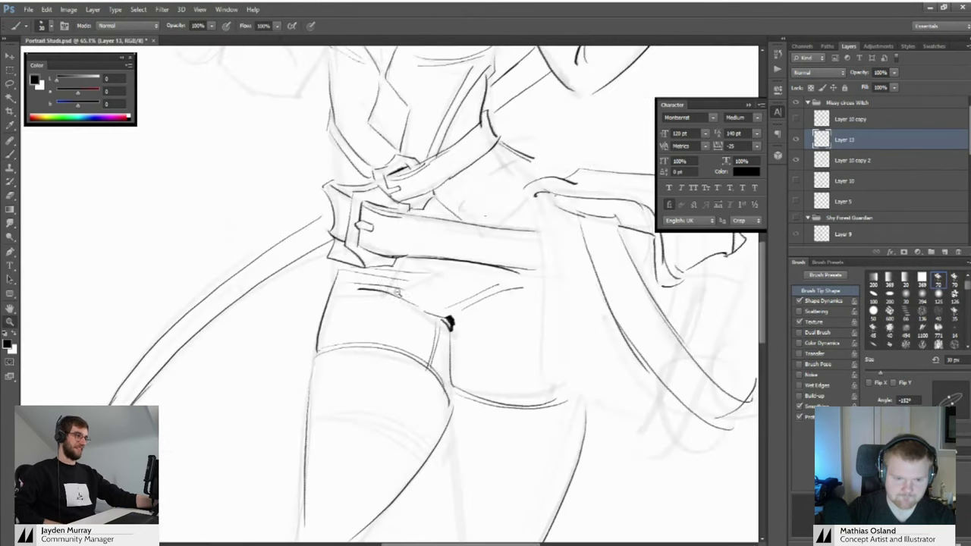
Clean up the outer end of the shorts hem below the buckle and ink a small flared cuff there
key("e")
left_click_drag(346, 277, 302, 284)
mouse_move(303, 283)
left_mouse_down()
mouse_move(325, 239)
mouse_move(354, 220)
left_mouse_up()
scroll(373, 238, "up", 2)
key("b")
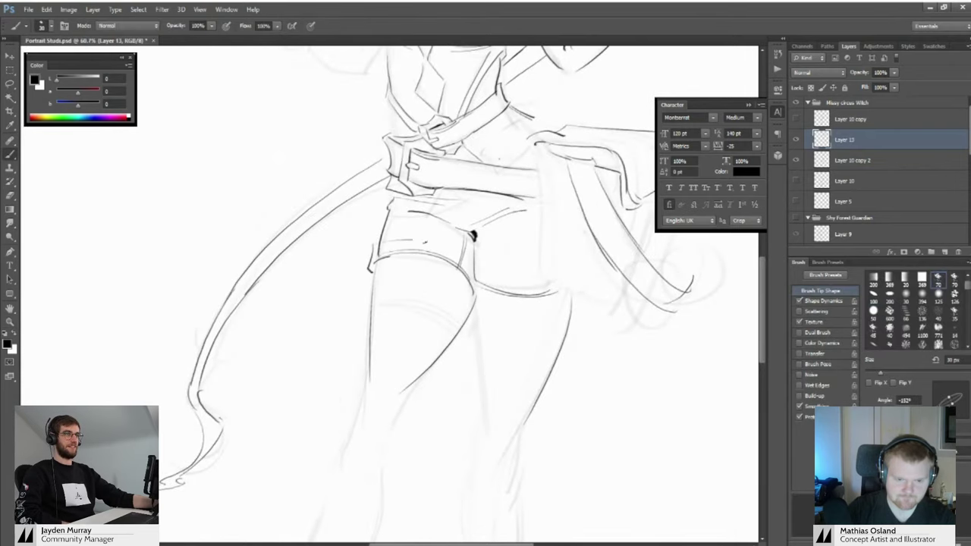
Ink the curved stocking top across the thigh below the double shorts hem
scroll(473, 235, "down", 2)
scroll(455, 243, "up", 2)
scroll(414, 261, "down", 1)
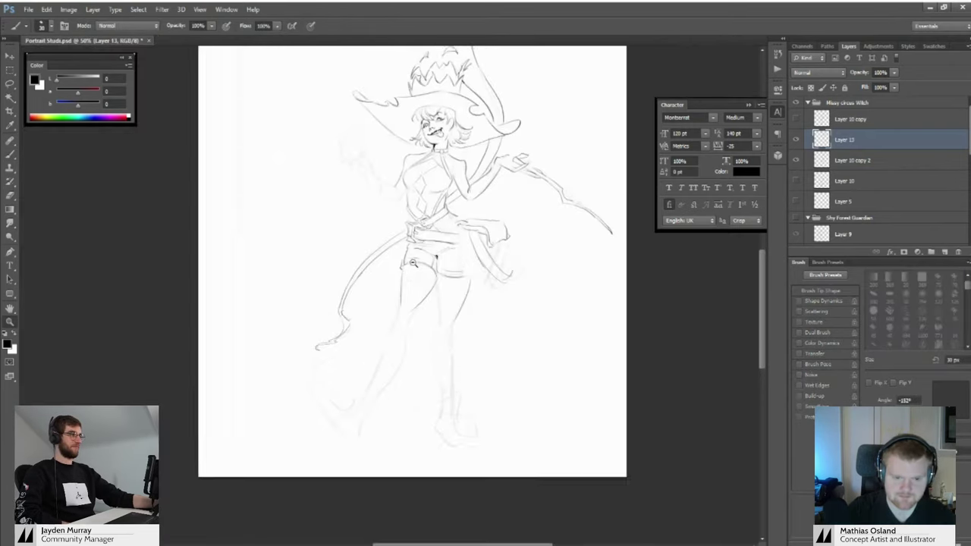
scroll(414, 261, "up", 2)
scroll(379, 289, "down", 3)
scroll(374, 300, "up", 1)
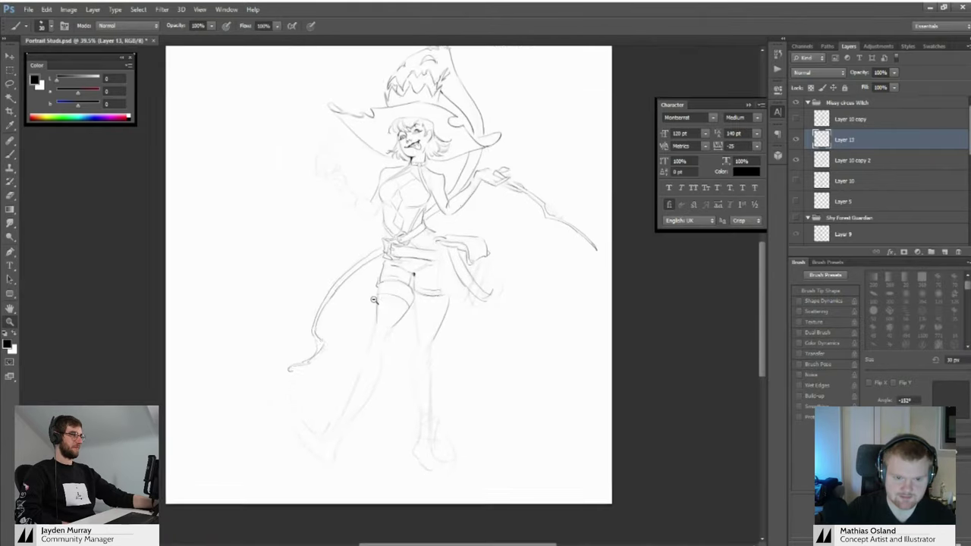
left_click_drag(374, 300, 410, 302)
left_click_drag(409, 303, 392, 273)
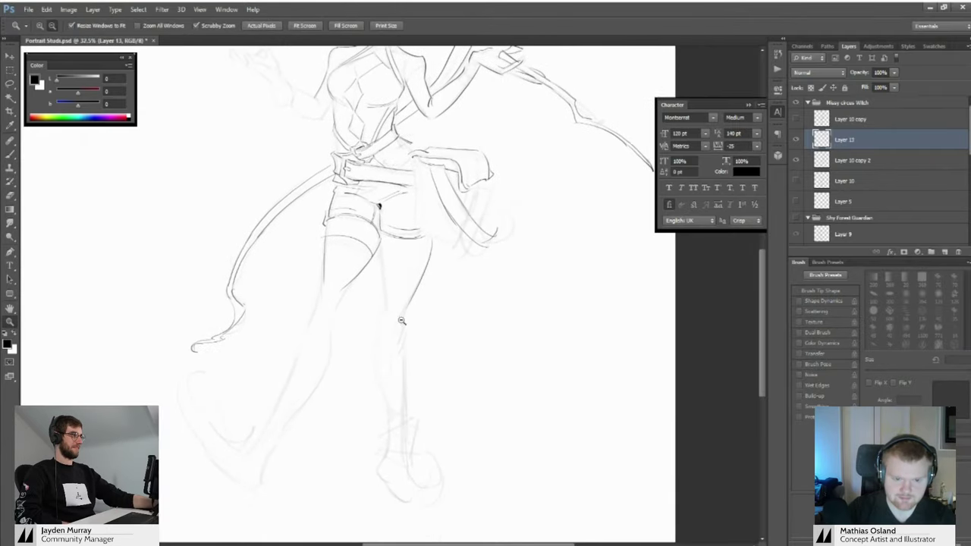
Ink the knee creases and both edges of the knee on the straight standing leg
scroll(402, 320, "up", 2)
key("ctrl+z")
left_click_drag(412, 306, 401, 351)
left_click_drag(394, 323, 405, 359)
left_click_drag(386, 327, 378, 357)
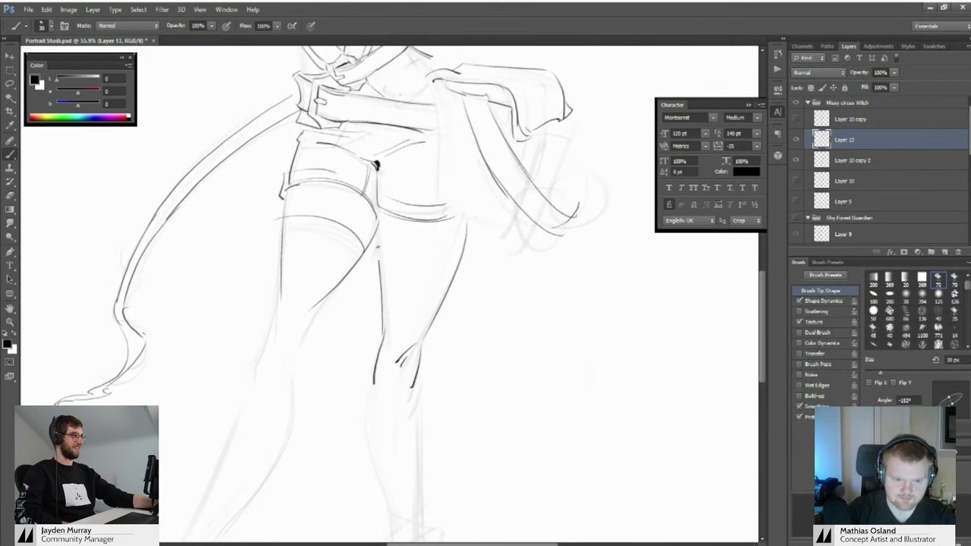
Ink the thigh edges, knee and back-of-calf curve of the outstretched leg, erasing the stray line end at the knee
scroll(379, 250, "down", 4)
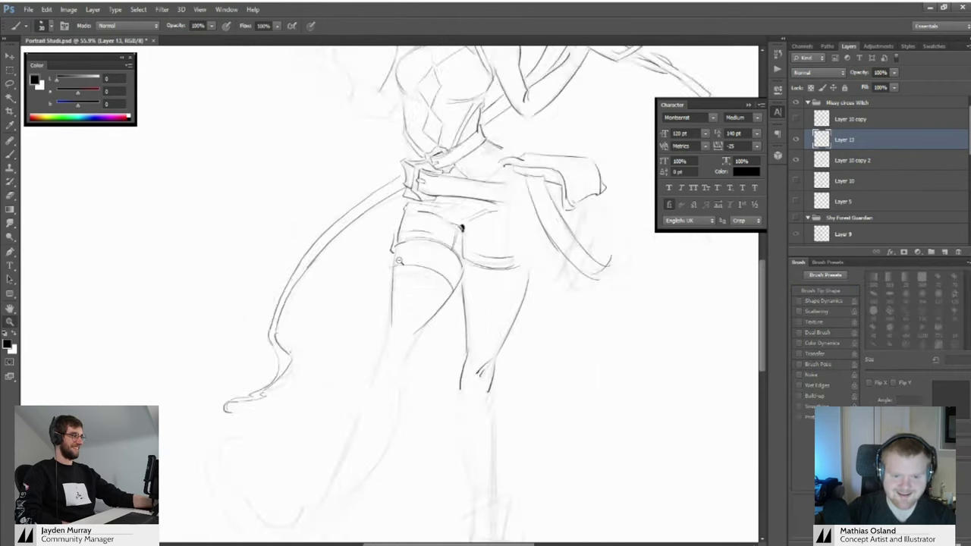
scroll(399, 249, "up", 2)
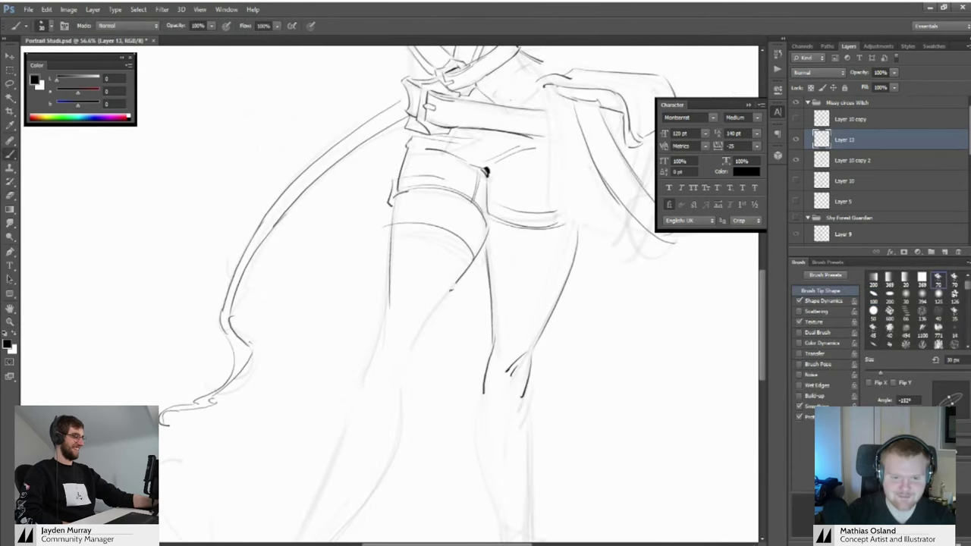
left_click_drag(403, 338, 427, 329)
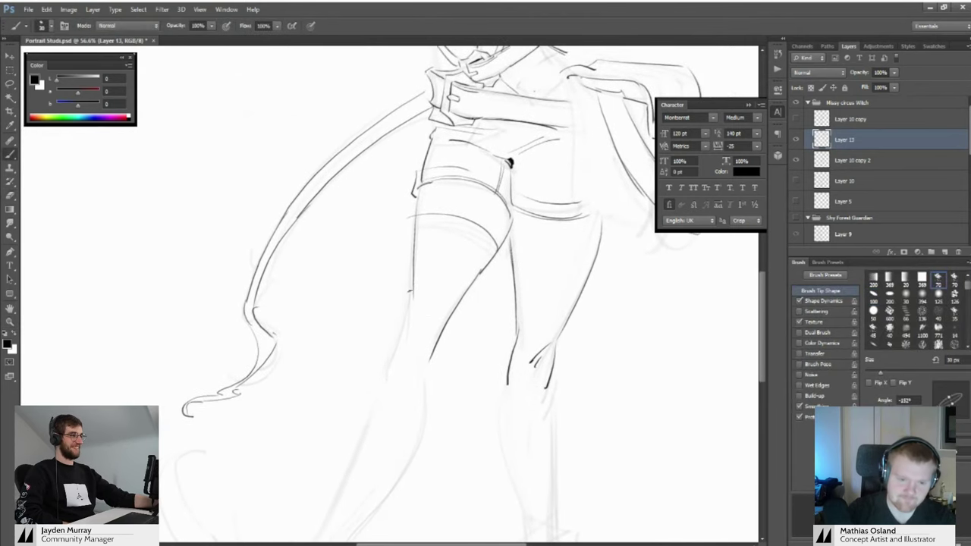
mouse_move(410, 281)
left_mouse_down()
mouse_move(402, 302)
mouse_move(414, 247)
mouse_move(416, 270)
left_mouse_up()
key("e")
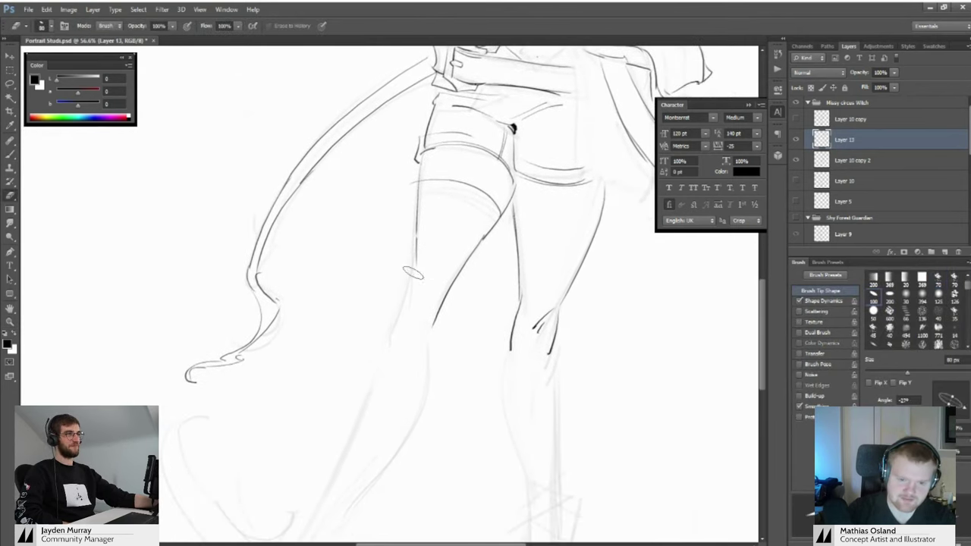
key("b")
left_click_drag(399, 304, 419, 267)
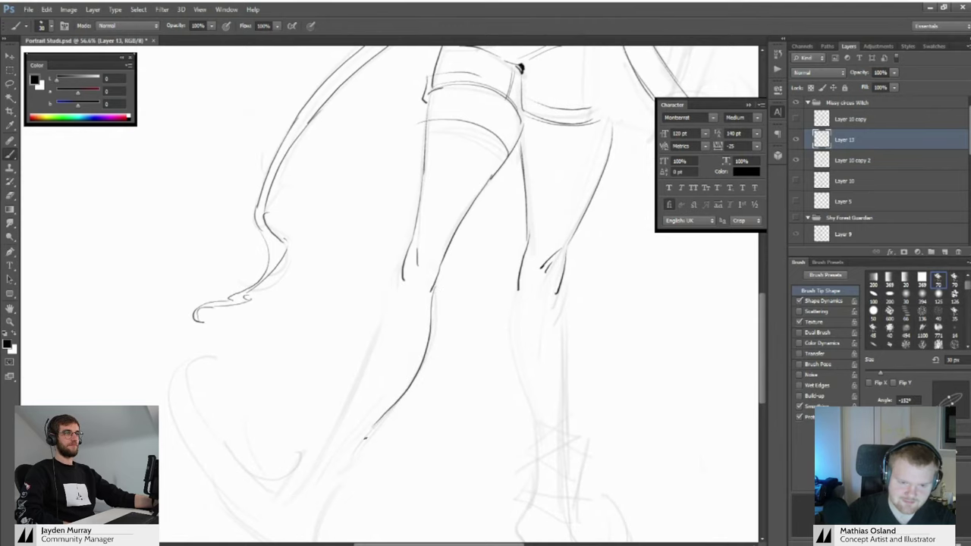
Ink the shin line of the outstretched leg and both lower-leg contours of the standing leg down to the ankle
mouse_move(404, 311)
left_mouse_down()
mouse_move(446, 261)
mouse_move(438, 296)
mouse_move(364, 368)
mouse_move(390, 341)
mouse_move(392, 288)
mouse_move(377, 301)
mouse_move(408, 356)
left_mouse_up()
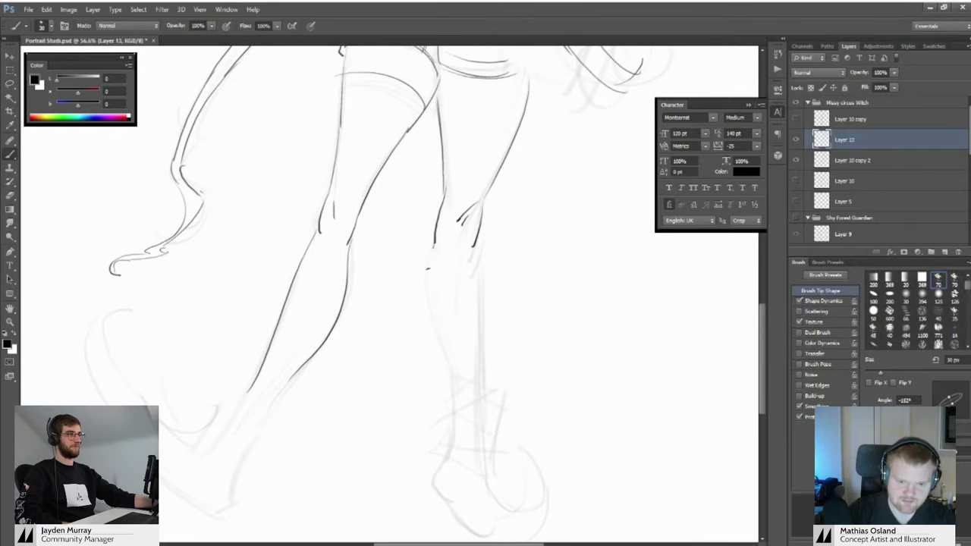
key("ctrl+z")
left_click_drag(433, 248, 429, 309)
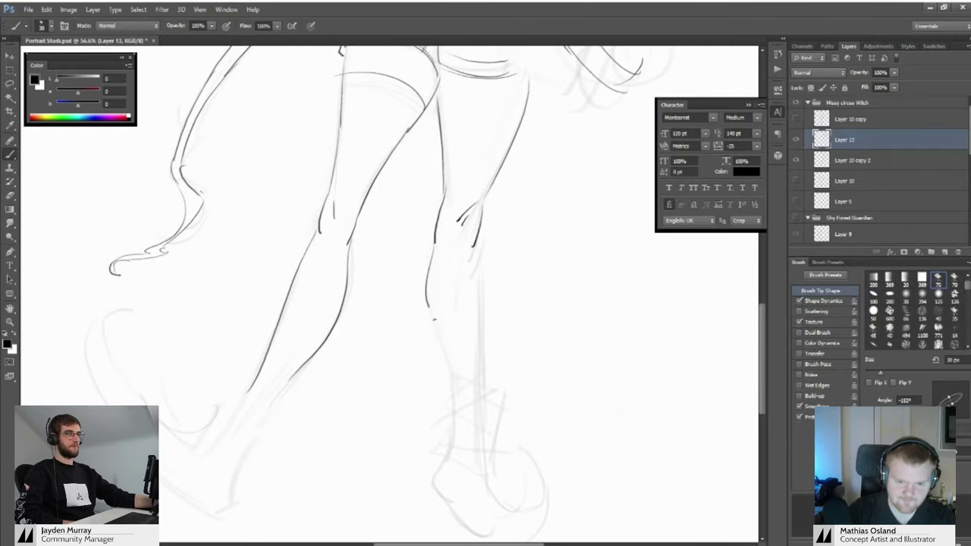
key("ctrl+z")
mouse_move(434, 251)
left_mouse_down()
mouse_move(451, 386)
mouse_move(414, 295)
mouse_move(464, 314)
left_mouse_up()
left_click_drag(437, 319, 460, 286)
left_click_drag(382, 318, 425, 297)
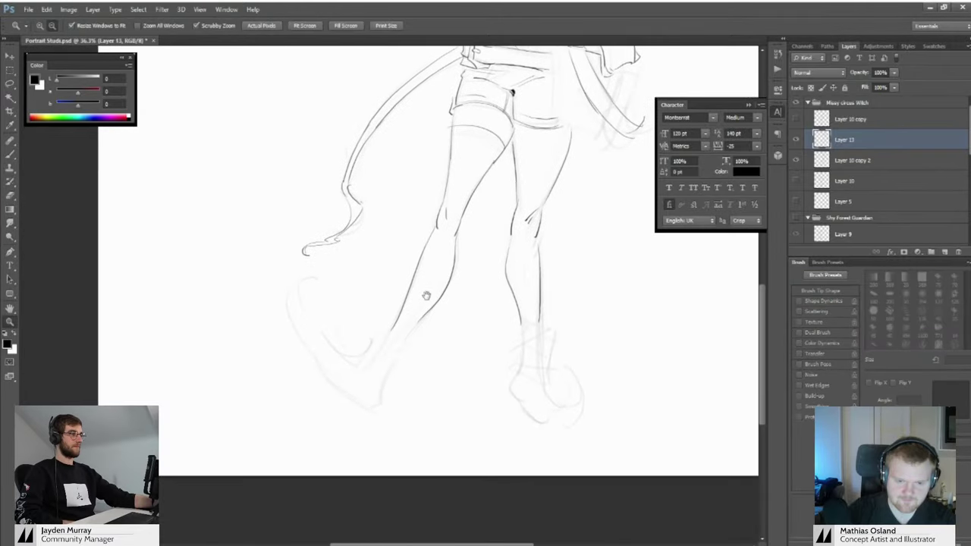
mouse_move(358, 332)
left_mouse_down()
mouse_move(381, 334)
mouse_move(394, 365)
left_mouse_up()
mouse_move(328, 346)
left_mouse_down()
mouse_move(402, 431)
mouse_move(355, 384)
left_mouse_up()
key("ctrl+z")
left_click_drag(294, 327, 361, 396)
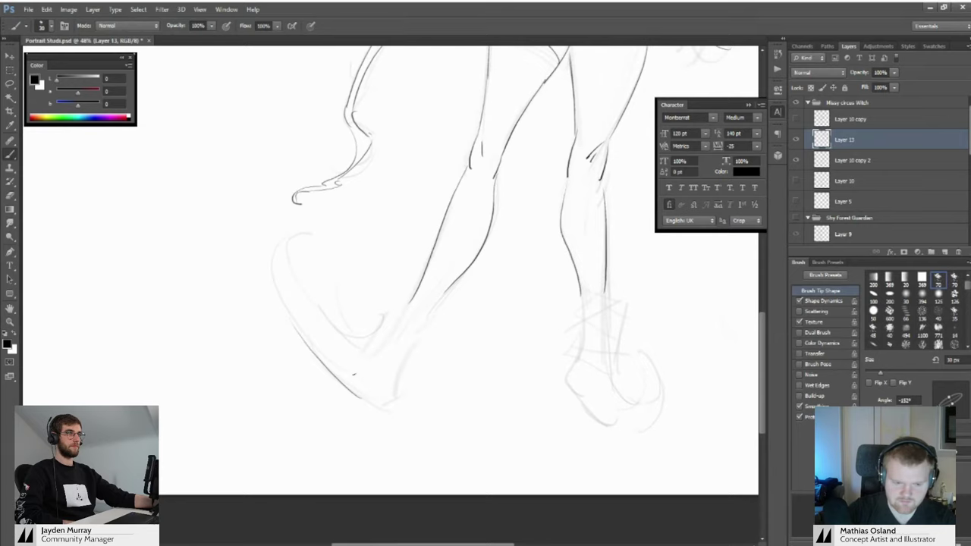
key("ctrl+z")
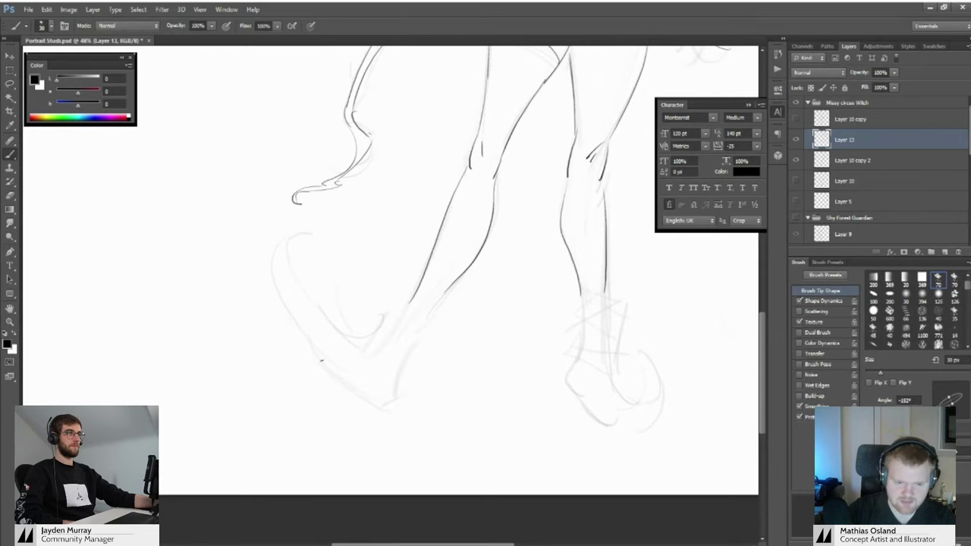
key("ctrl+z")
Ink the heel, small heel notch, sole and upturned toe of the shoe on the standing leg
mouse_move(546, 378)
left_mouse_down()
mouse_move(392, 330)
mouse_move(388, 341)
left_mouse_up()
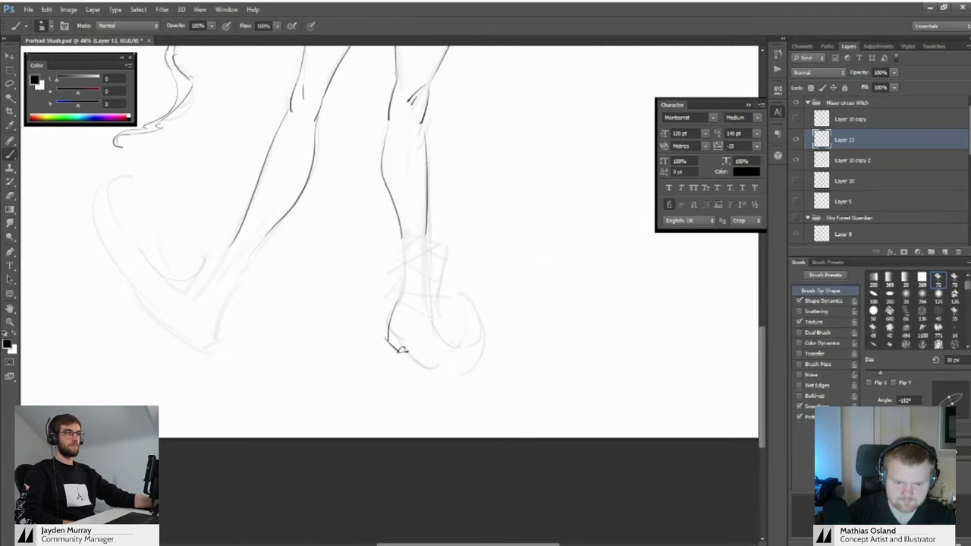
left_click_drag(389, 341, 364, 350)
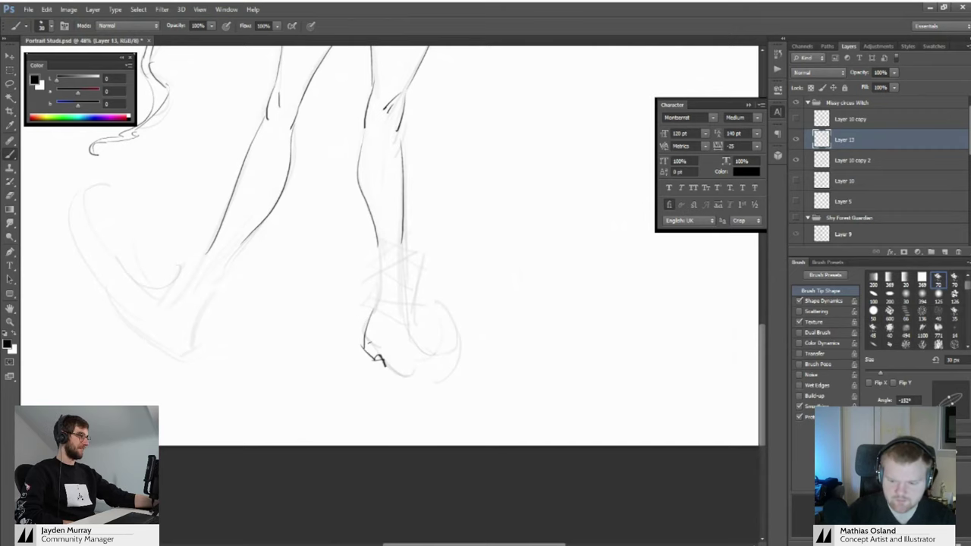
left_click_drag(381, 354, 405, 354)
mouse_move(386, 367)
left_mouse_down()
mouse_move(454, 392)
mouse_move(442, 386)
mouse_move(472, 310)
left_mouse_up()
key("ctrl+z")
key("ctrl+z")
left_click_drag(422, 391, 476, 321)
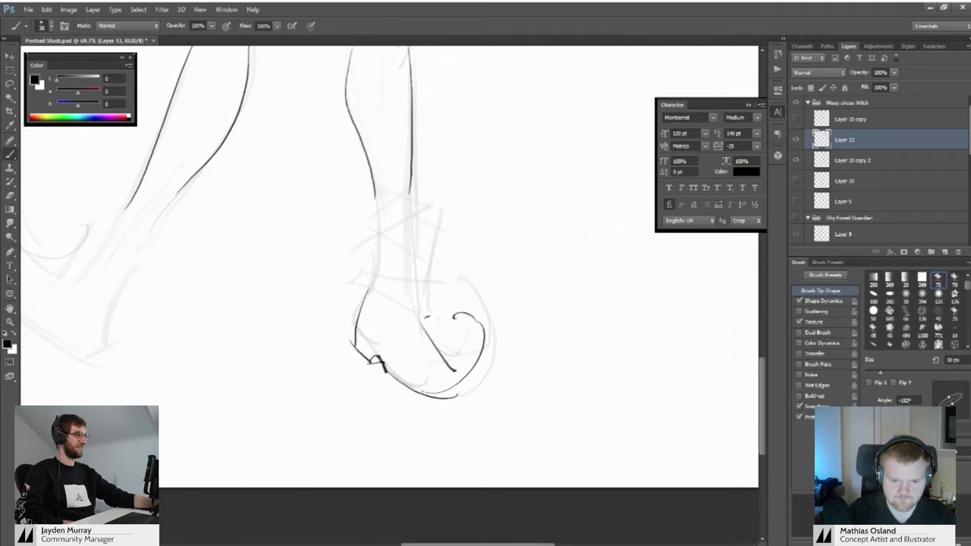
Ink the shoe's instep and the doubled outer edge of its toe, finishing the tip as a spiral curl
key("ctrl+z")
left_click_drag(463, 375, 467, 375)
mouse_move(457, 367)
left_mouse_down()
mouse_move(379, 368)
mouse_move(473, 367)
mouse_move(475, 378)
left_mouse_up()
key("ctrl+z")
key("ctrl+z")
left_click_drag(468, 307, 473, 381)
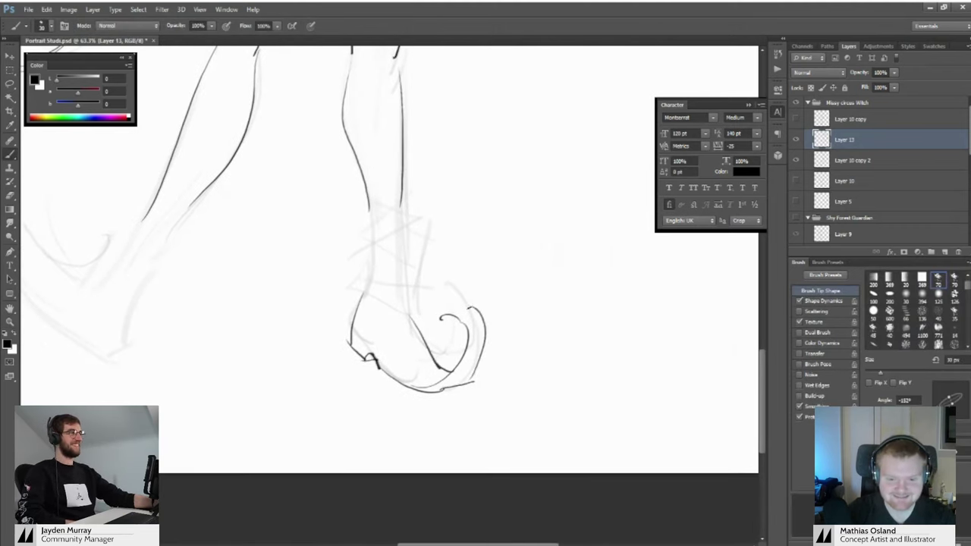
left_click_drag(472, 308, 439, 333)
mouse_move(442, 315)
left_mouse_down()
mouse_move(390, 310)
mouse_move(458, 314)
mouse_move(449, 331)
mouse_move(325, 310)
left_mouse_up()
Redraw the back line of the shoe's heel and ink the slanted lower edge and diagonal fold of the ankle cuff above it
left_click_drag(331, 396, 354, 427)
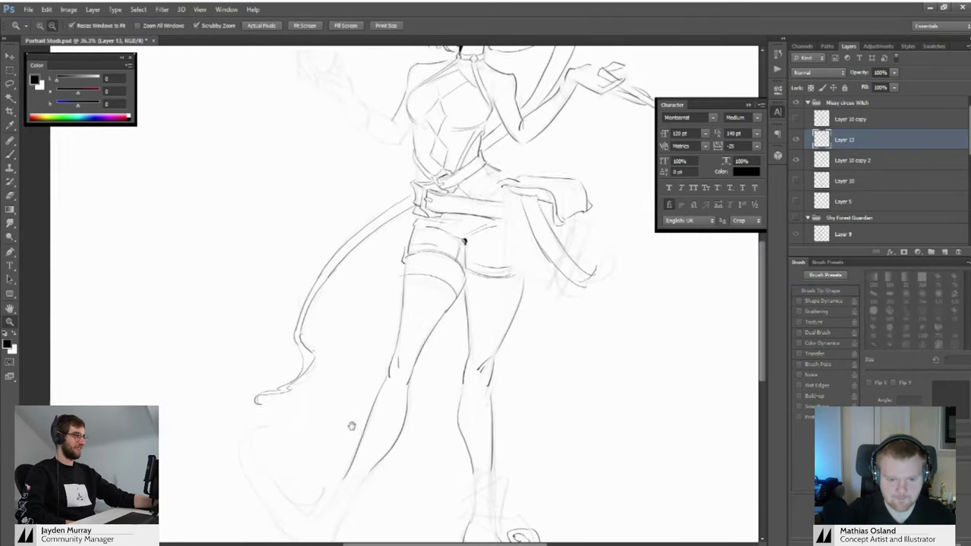
left_click_drag(432, 507, 346, 348)
scroll(381, 391, "up", 4)
key("b")
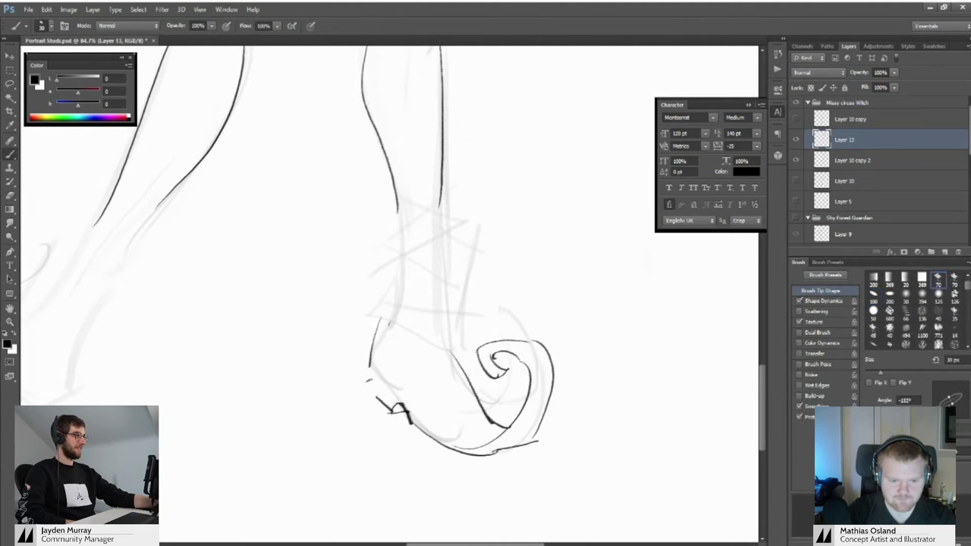
scroll(375, 334, "down", 4)
scroll(364, 356, "up", 3)
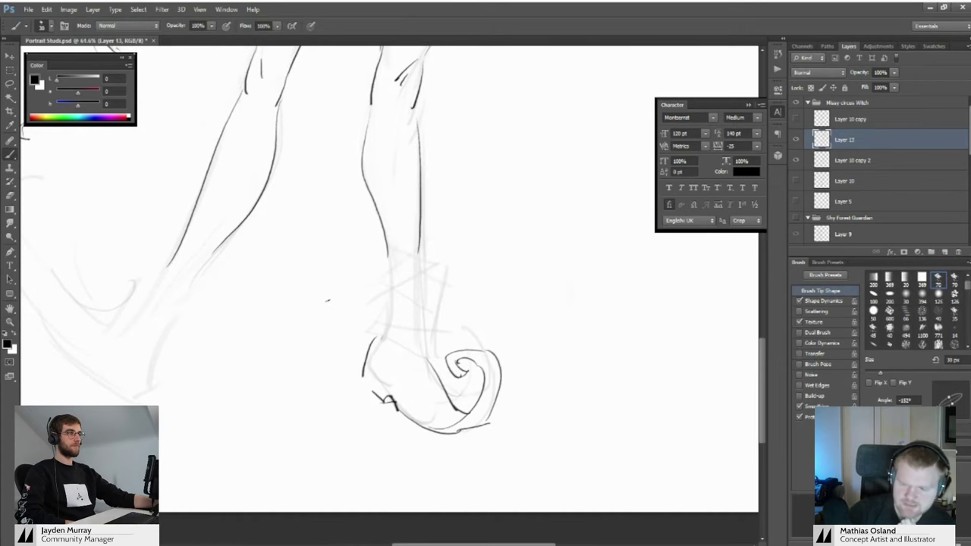
key("ctrl+z")
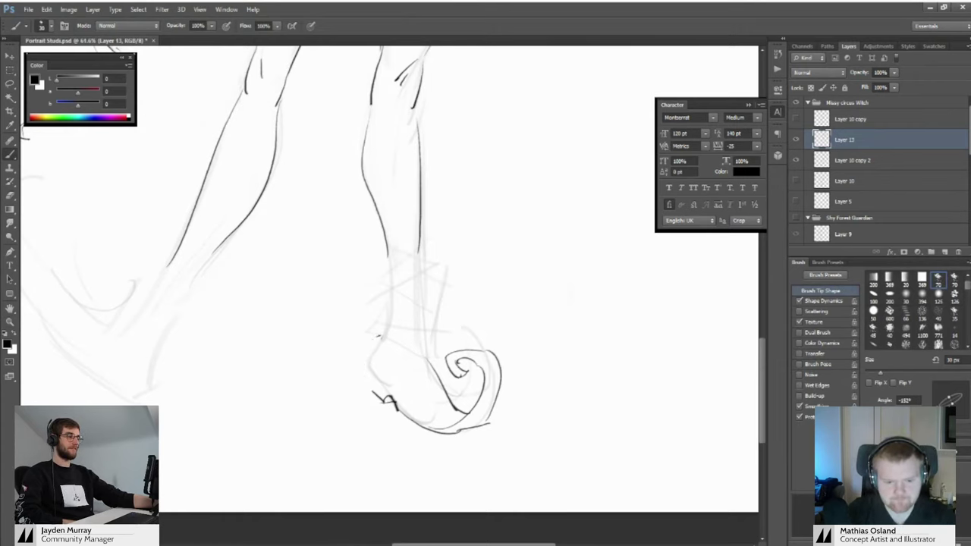
key("z")
mouse_move(393, 371)
left_mouse_down()
mouse_move(357, 355)
mouse_move(389, 385)
mouse_move(349, 321)
mouse_move(397, 356)
mouse_move(366, 364)
mouse_move(377, 379)
left_mouse_up()
key("b")
left_click_drag(379, 376, 361, 377)
left_click_drag(356, 369, 419, 398)
left_click_drag(379, 356, 376, 377)
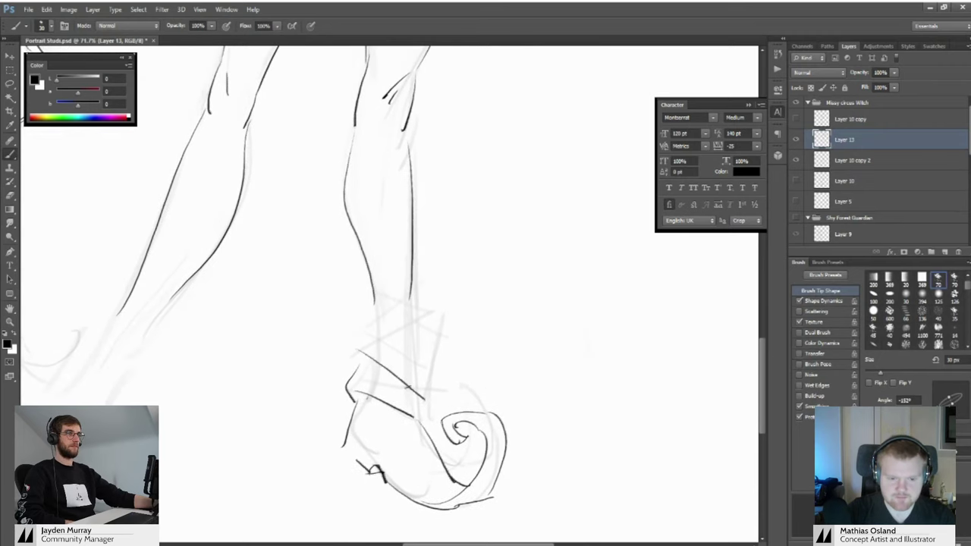
Ink the ankle cuff's jagged front edge and the curved band around its top opening
key("ctrl+z")
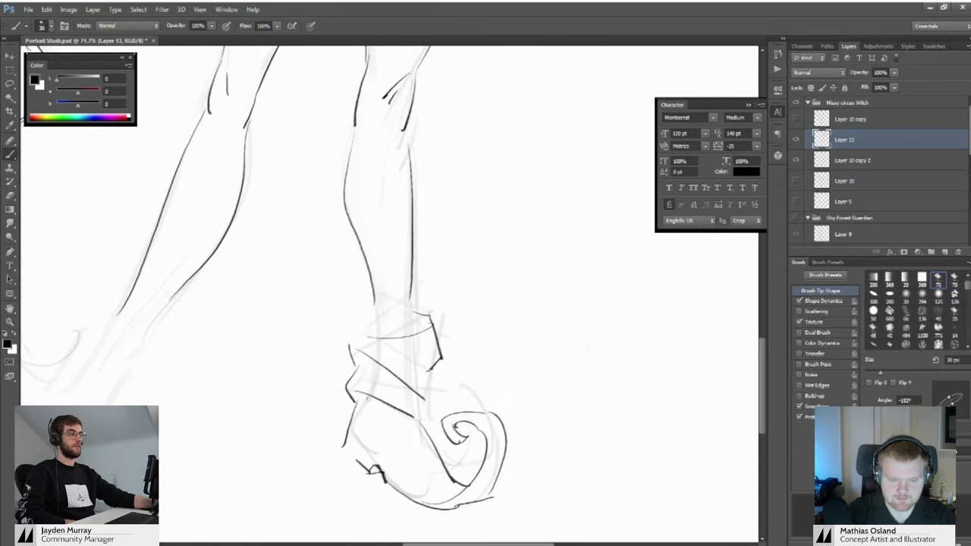
left_click_drag(438, 400, 418, 417)
mouse_move(427, 402)
left_mouse_down()
mouse_move(364, 364)
mouse_move(415, 394)
left_mouse_up()
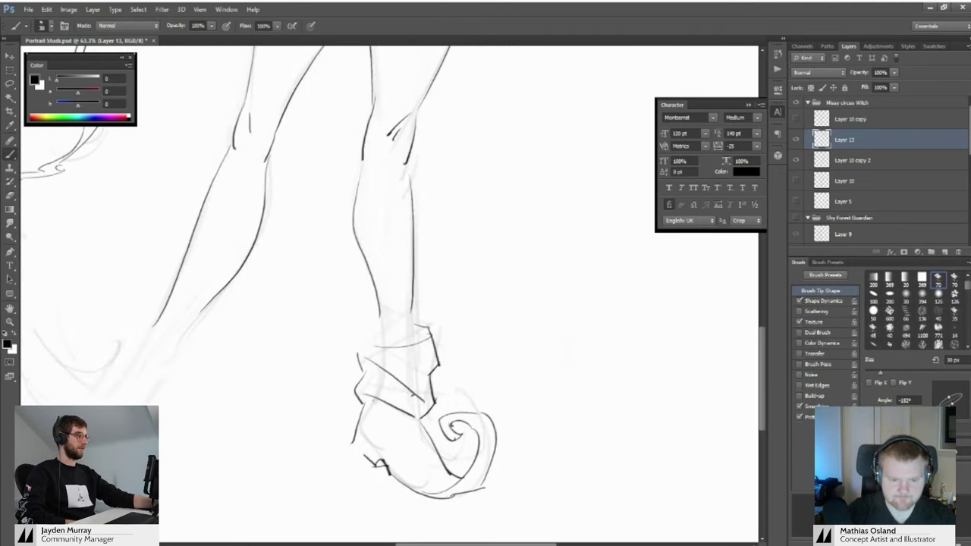
mouse_move(418, 361)
left_mouse_down()
mouse_move(423, 387)
mouse_move(357, 335)
mouse_move(399, 376)
left_mouse_up()
Ink the cuff's middle fold and curved lower edge over the instep, erasing the overlapping lines inside the cuff
key("e")
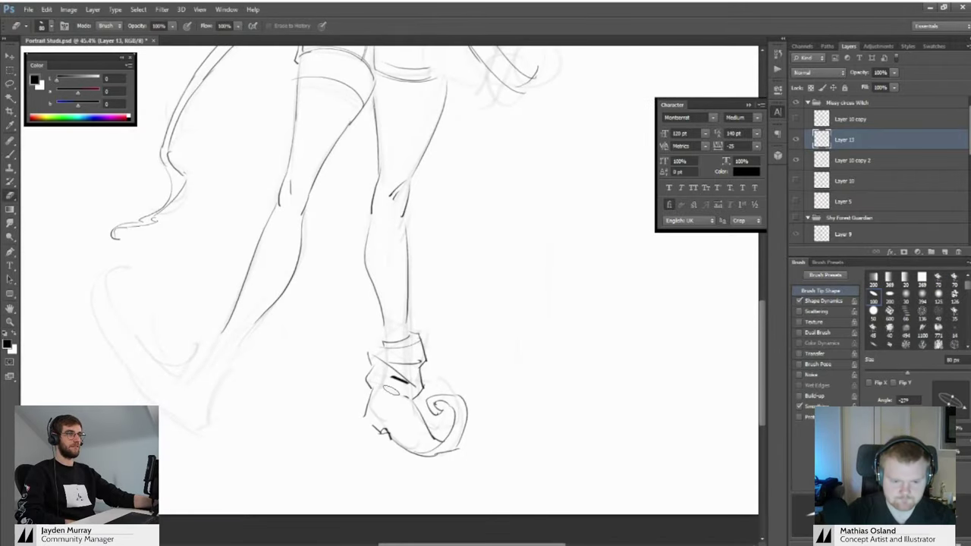
key("b")
key("e")
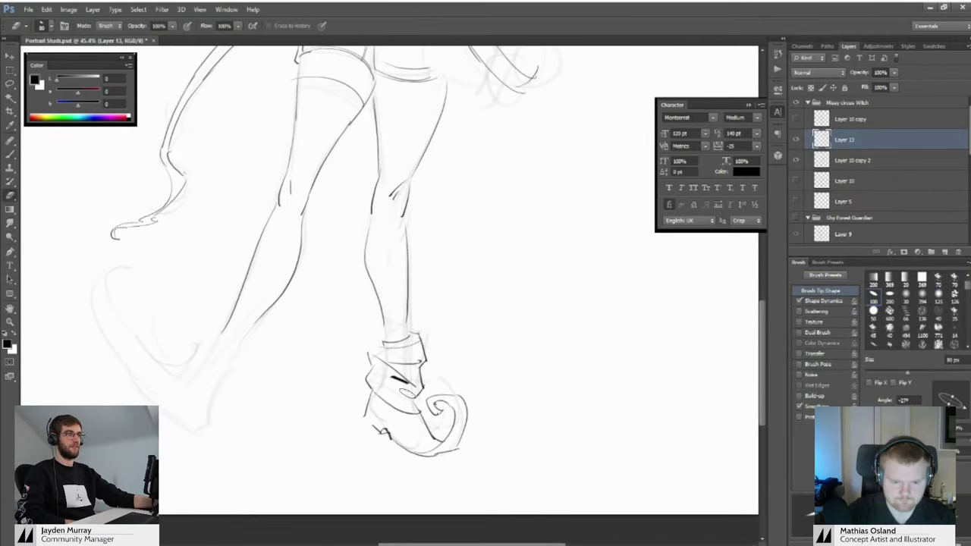
key("b")
mouse_move(413, 407)
left_mouse_down()
mouse_move(361, 375)
mouse_move(421, 387)
mouse_move(402, 373)
mouse_move(414, 362)
mouse_move(383, 351)
mouse_move(423, 355)
mouse_move(416, 385)
left_mouse_up()
key("e")
key("b")
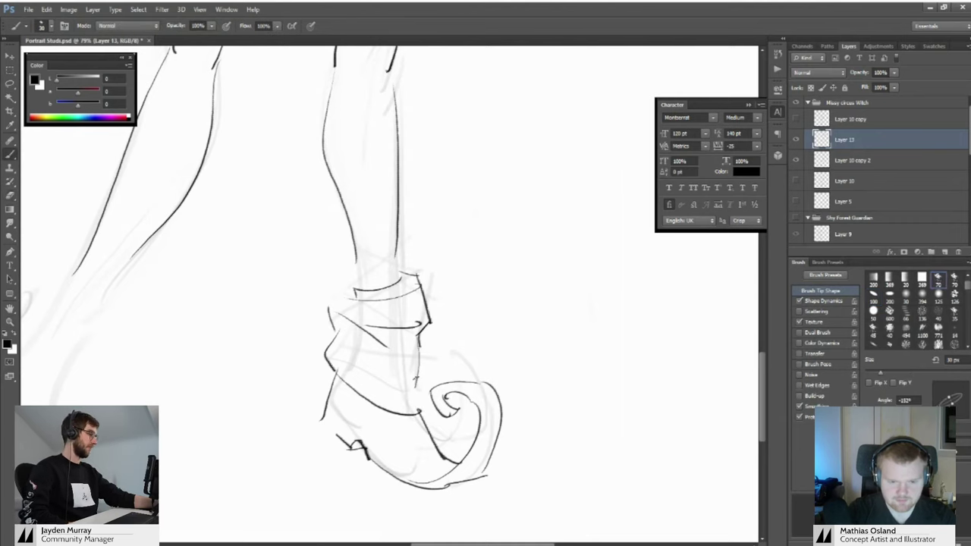
Close the front edge of the cuff down to the shoe and ink a second diagonal fold across its lower part
left_click_drag(419, 344, 415, 413)
mouse_move(416, 412)
left_mouse_down()
mouse_move(383, 410)
mouse_move(415, 412)
left_mouse_up()
mouse_move(347, 354)
left_mouse_down()
mouse_move(414, 382)
mouse_move(303, 358)
mouse_move(419, 361)
left_mouse_up()
key("ctrl+z")
left_click_drag(345, 355, 414, 389)
mouse_move(386, 369)
left_mouse_down()
mouse_move(341, 369)
mouse_move(390, 369)
mouse_move(329, 340)
mouse_move(394, 353)
mouse_move(391, 377)
left_mouse_up()
mouse_move(416, 384)
left_mouse_down()
mouse_move(381, 376)
mouse_move(377, 348)
left_mouse_up()
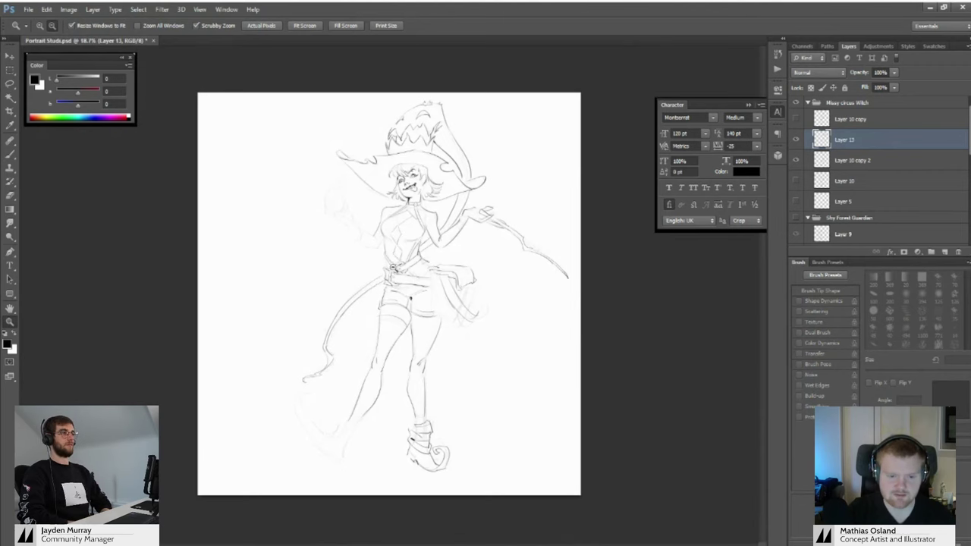
Ink the edges of the front finger of the raised hand that grips the round flask
left_click_drag(393, 268, 436, 268)
left_click_drag(378, 179, 413, 316)
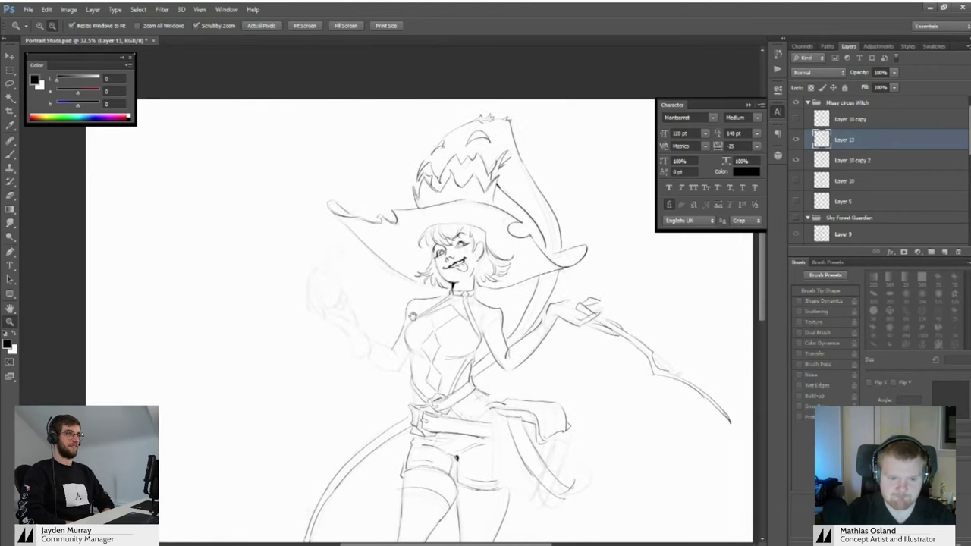
mouse_move(319, 313)
left_mouse_down()
mouse_move(354, 336)
mouse_move(355, 321)
mouse_move(347, 323)
mouse_move(386, 321)
mouse_move(340, 308)
mouse_move(330, 294)
mouse_move(372, 325)
mouse_move(360, 341)
mouse_move(369, 365)
left_mouse_up()
key("b")
key("b")
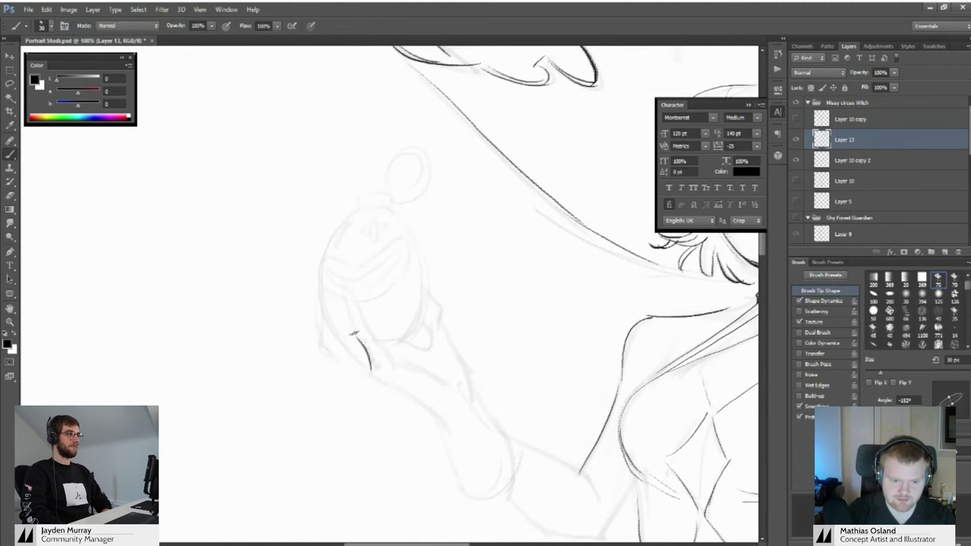
mouse_move(354, 300)
left_mouse_down()
mouse_move(329, 293)
mouse_move(361, 305)
left_mouse_up()
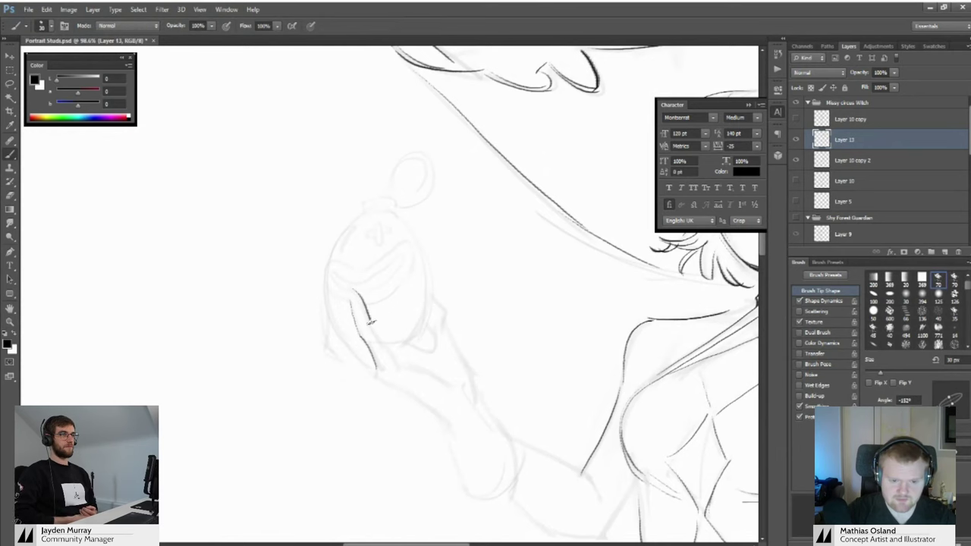
mouse_move(393, 370)
left_mouse_down()
mouse_move(346, 346)
mouse_move(338, 321)
mouse_move(401, 341)
mouse_move(303, 311)
mouse_move(331, 320)
mouse_move(328, 277)
mouse_move(362, 343)
left_mouse_up()
key("ctrl+z")
Ink the outer finger behind the flask and join the finger lines toward the palm
mouse_move(325, 258)
left_mouse_down()
mouse_move(357, 342)
mouse_move(319, 308)
mouse_move(318, 289)
mouse_move(365, 369)
left_mouse_up()
mouse_move(352, 351)
left_mouse_down()
mouse_move(316, 342)
mouse_move(309, 327)
mouse_move(329, 314)
mouse_move(301, 293)
mouse_move(355, 320)
mouse_move(335, 329)
mouse_move(323, 360)
mouse_move(343, 367)
left_mouse_up()
key("ctrl+z")
mouse_move(342, 364)
left_mouse_down()
mouse_move(334, 375)
mouse_move(409, 311)
left_mouse_up()
key("ctrl+z")
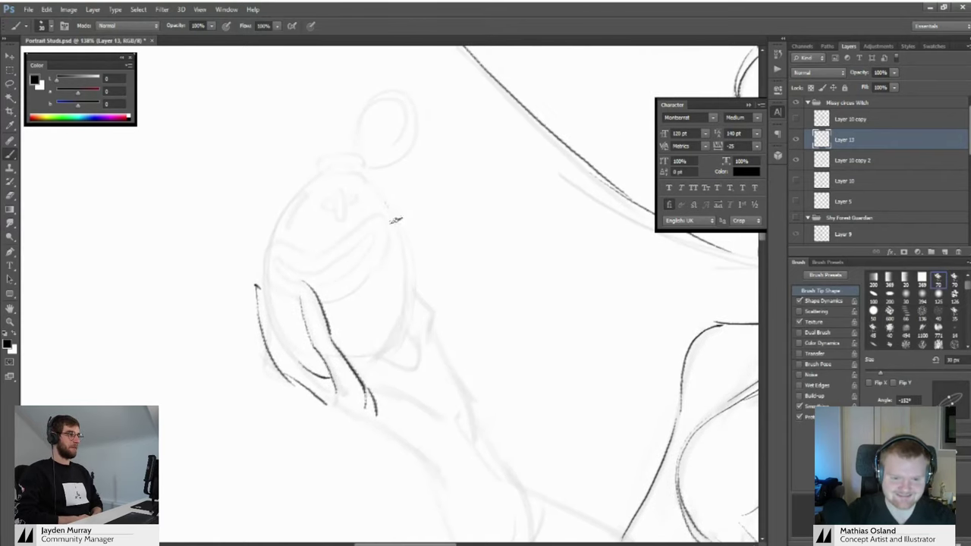
Ink the flask's rounded side facing the character as one smooth curve from the neck down to the fingers
left_click_drag(395, 218, 355, 372)
left_click_drag(371, 316, 393, 376)
key("ctrl+z")
left_click_drag(398, 237, 378, 417)
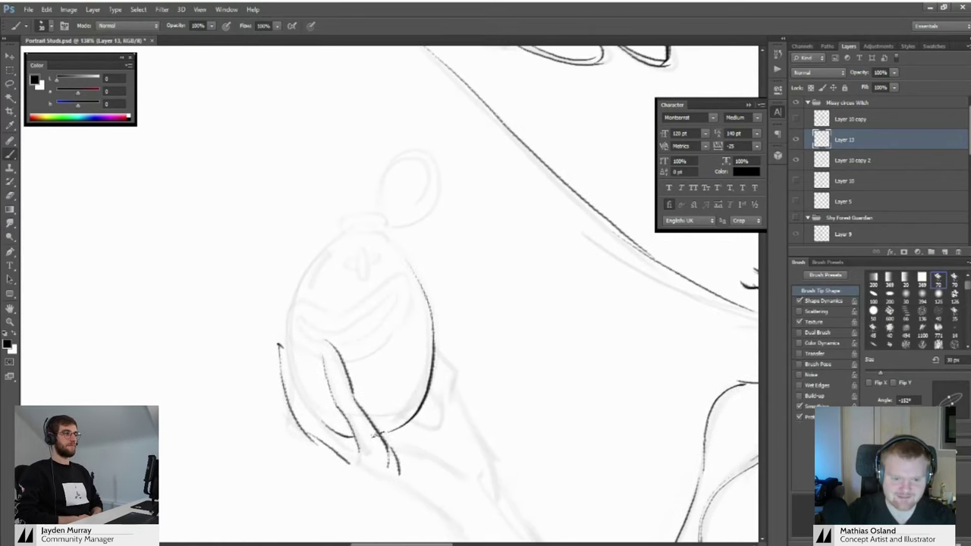
key("ctrl+z")
mouse_move(399, 237)
left_mouse_down()
mouse_move(375, 415)
mouse_move(375, 367)
mouse_move(413, 367)
left_mouse_up()
key("ctrl+z")
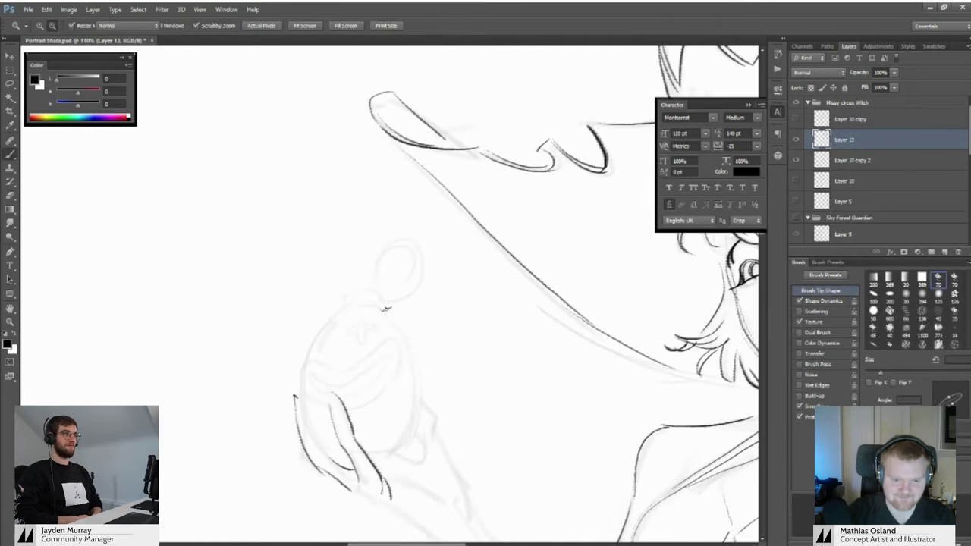
mouse_move(386, 308)
left_mouse_down()
mouse_move(380, 464)
mouse_move(415, 433)
left_mouse_up()
key("ctrl+z")
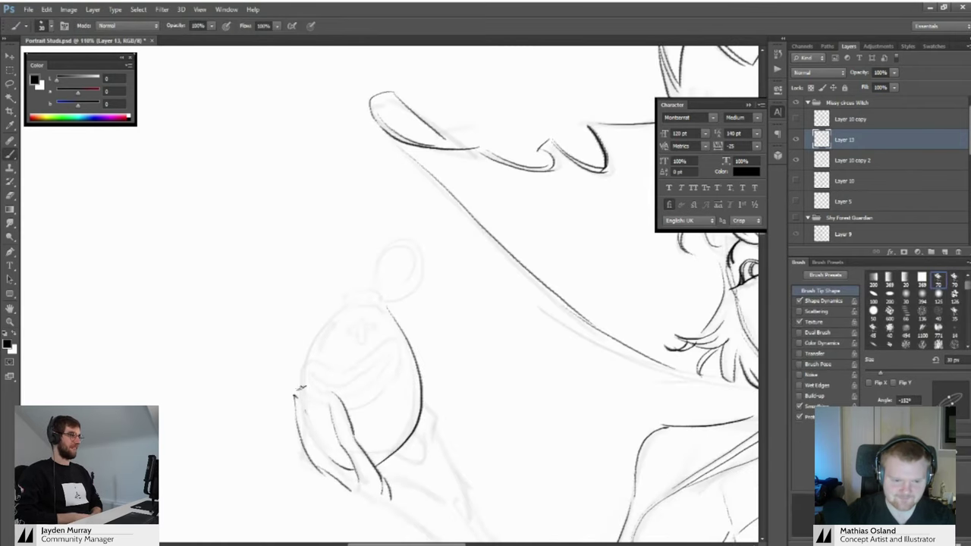
Ink the flask's opposite rounded side up from the outer finger, plus the short sides of its neck
mouse_move(301, 388)
left_mouse_down()
mouse_move(343, 309)
mouse_move(309, 358)
mouse_move(302, 410)
mouse_move(351, 293)
left_mouse_up()
key("ctrl+z")
key("ctrl+z")
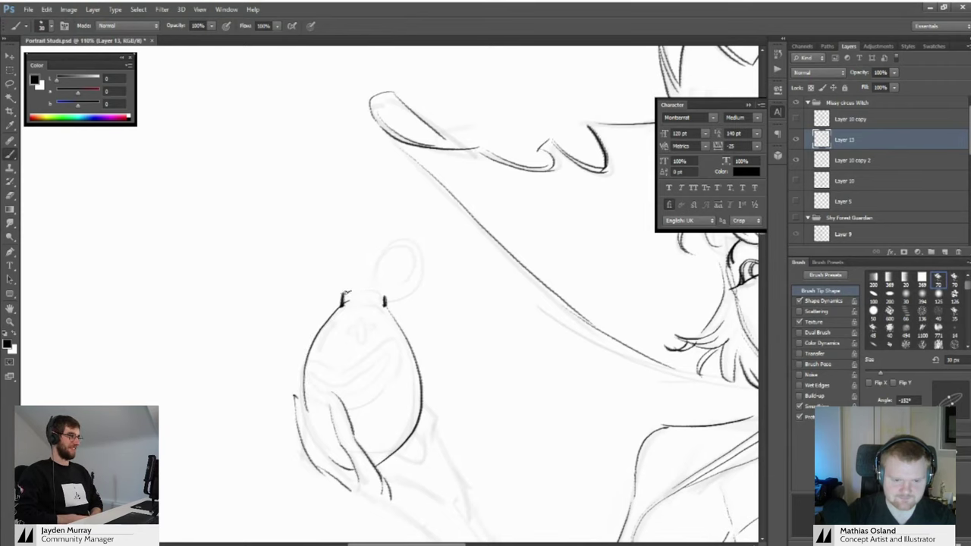
Ink the top edge of the flask's cap and the inner and outer curves of the ring attached to it
mouse_move(389, 257)
left_mouse_down()
mouse_move(339, 253)
mouse_move(414, 243)
left_mouse_up()
key("ctrl+z")
key("ctrl+z")
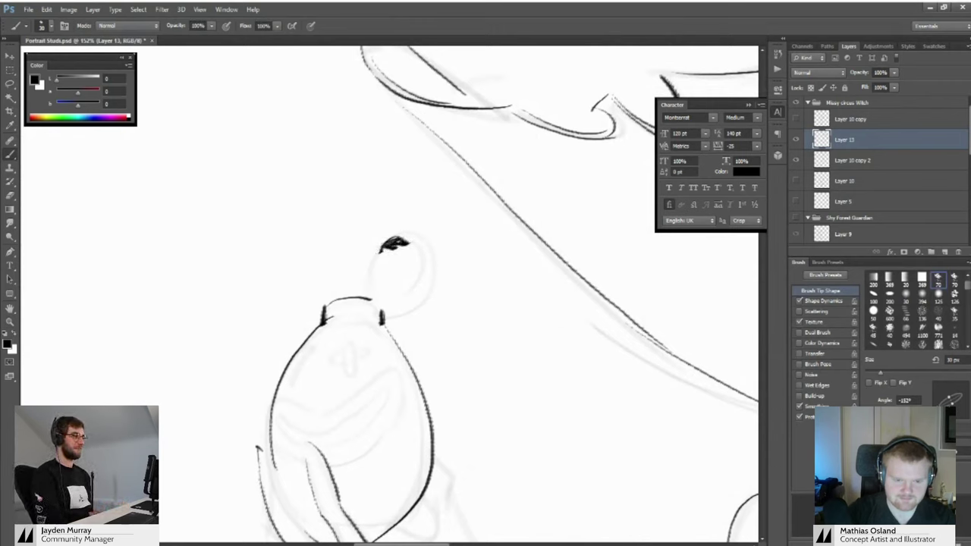
left_click_drag(396, 238, 388, 304)
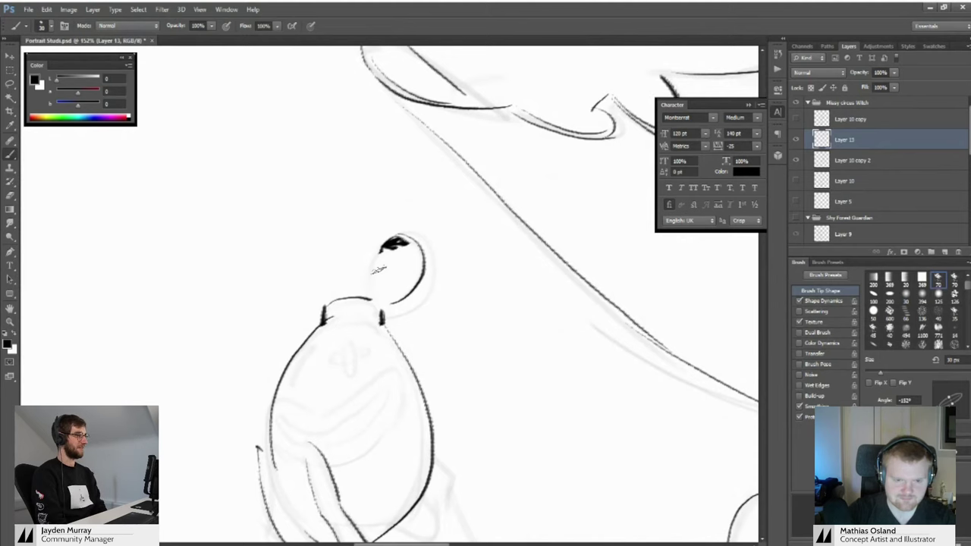
mouse_move(383, 234)
left_mouse_down()
mouse_move(410, 317)
mouse_move(314, 247)
mouse_move(357, 262)
mouse_move(384, 288)
mouse_move(356, 318)
left_mouse_up()
Lasso the flask's cap and ring and shift them slightly upward from the flask body, then clear the selection
scroll(402, 273, "down", 5)
scroll(401, 273, "up", 5)
scroll(383, 287, "up", 3)
key("b")
key("l")
mouse_move(339, 286)
left_mouse_down()
mouse_move(351, 322)
mouse_move(391, 329)
mouse_move(339, 285)
left_mouse_up()
key("v")
left_click_drag(414, 241, 414, 232)
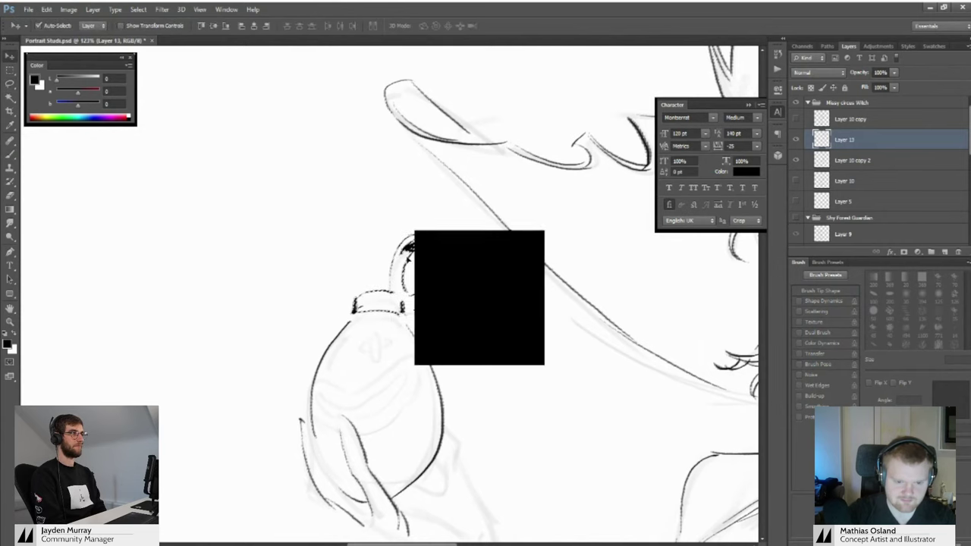
key("ctrl+d")
Ink the underside of the cap and the short neck, plus two bold cross-shaped eyes on the upper part of the flask
key("b")
left_click_drag(360, 317, 395, 313)
mouse_move(389, 315)
left_mouse_down()
mouse_move(334, 311)
mouse_move(386, 320)
mouse_move(399, 263)
left_mouse_up()
mouse_move(403, 278)
left_mouse_down()
mouse_move(331, 266)
mouse_move(405, 272)
mouse_move(410, 256)
mouse_move(387, 286)
left_mouse_up()
mouse_move(385, 277)
left_mouse_down()
mouse_move(345, 264)
mouse_move(396, 267)
left_mouse_up()
mouse_move(372, 270)
left_mouse_down()
mouse_move(402, 268)
mouse_move(388, 285)
left_mouse_up()
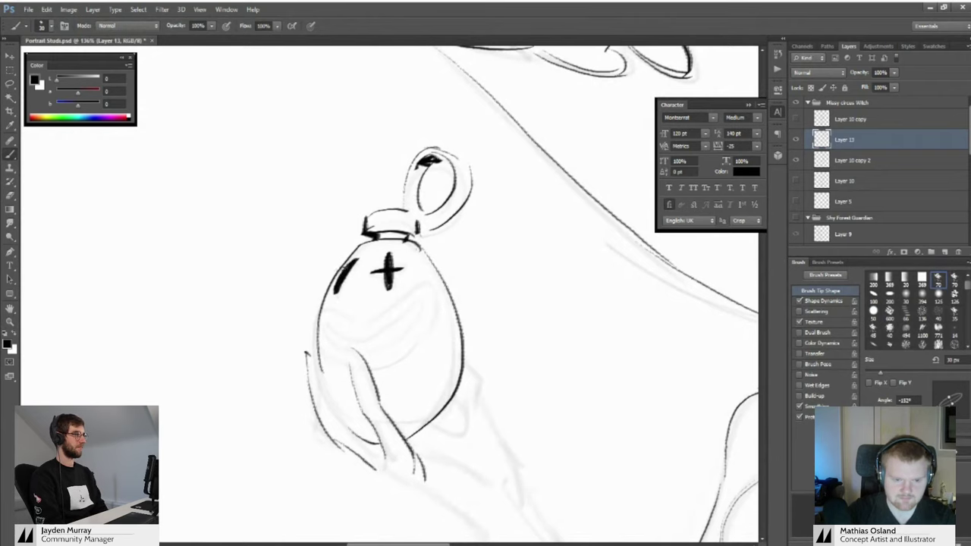
left_click_drag(329, 274, 358, 272)
Ink a wide grin across the flask below the cross eyes and divide it into teeth with short lines
scroll(342, 277, "down", 3)
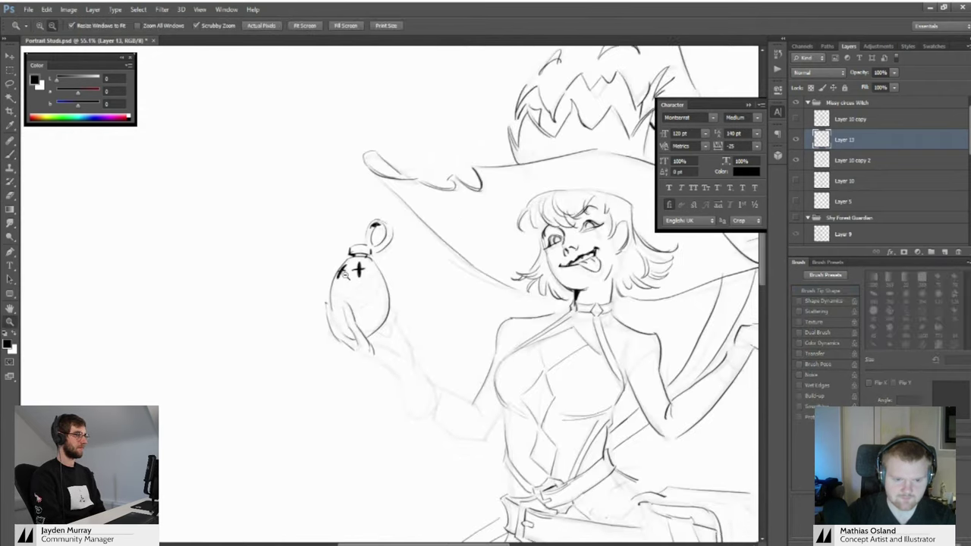
scroll(333, 284, "up", 2)
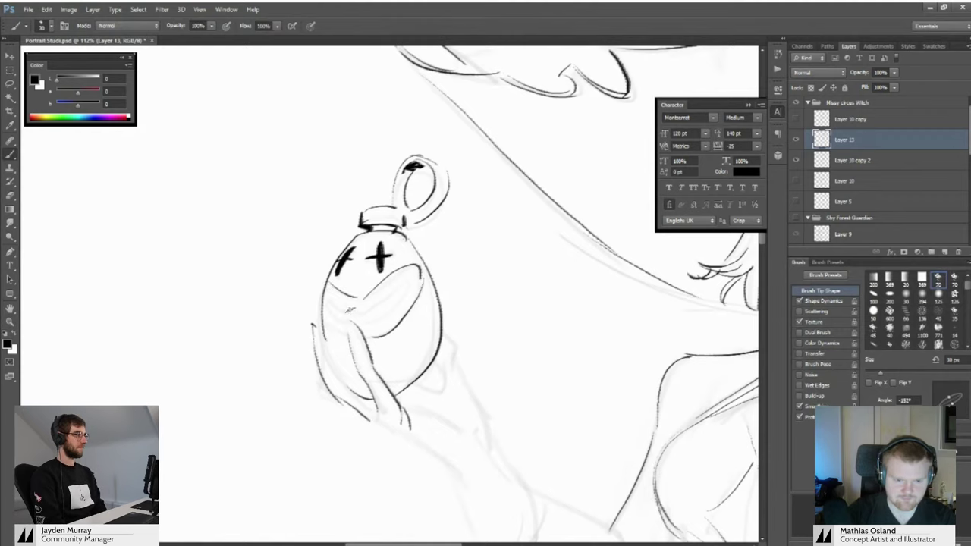
scroll(383, 292, "down", 4)
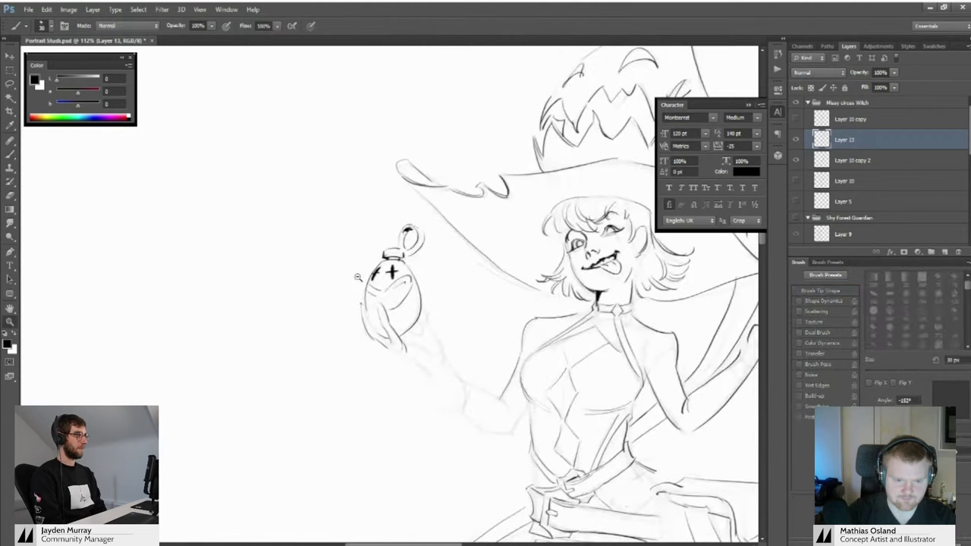
scroll(394, 285, "up", 4)
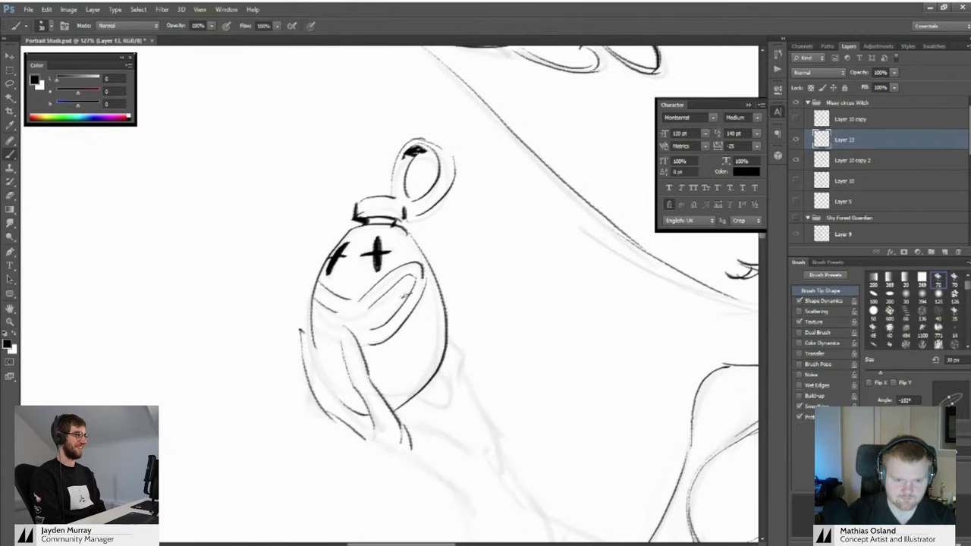
left_click_drag(402, 295, 377, 327)
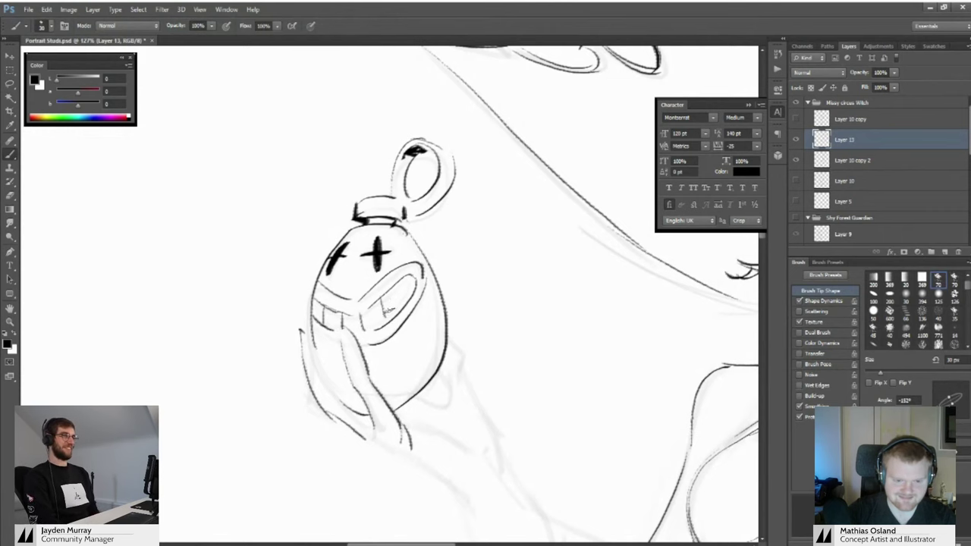
left_click_drag(396, 285, 401, 303)
mouse_move(395, 300)
left_mouse_down()
mouse_move(326, 290)
mouse_move(387, 282)
left_mouse_up()
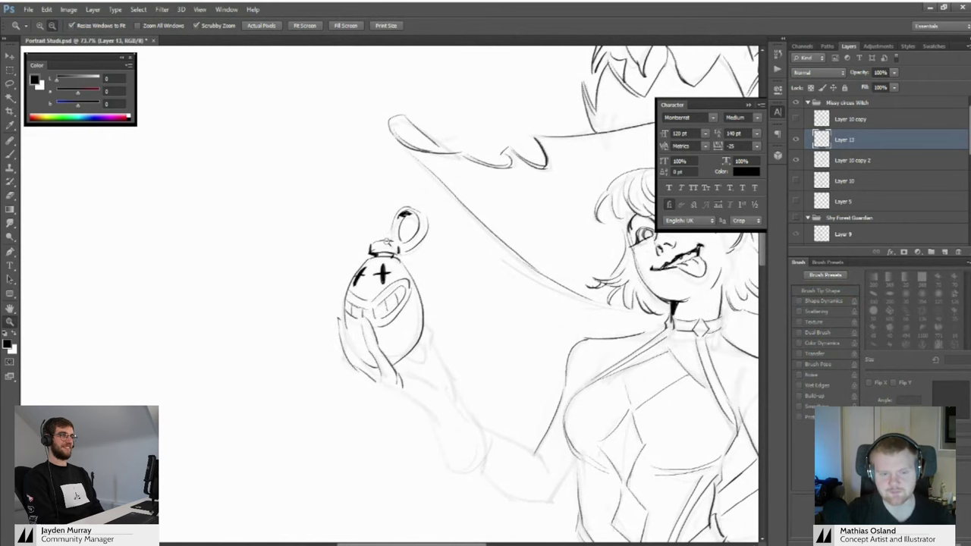
Ink the remaining outer edge of the ring on the flask's cap
mouse_move(387, 242)
left_mouse_down()
mouse_move(413, 243)
mouse_move(362, 271)
mouse_move(411, 273)
mouse_move(345, 260)
mouse_move(428, 243)
left_mouse_up()
key("b")
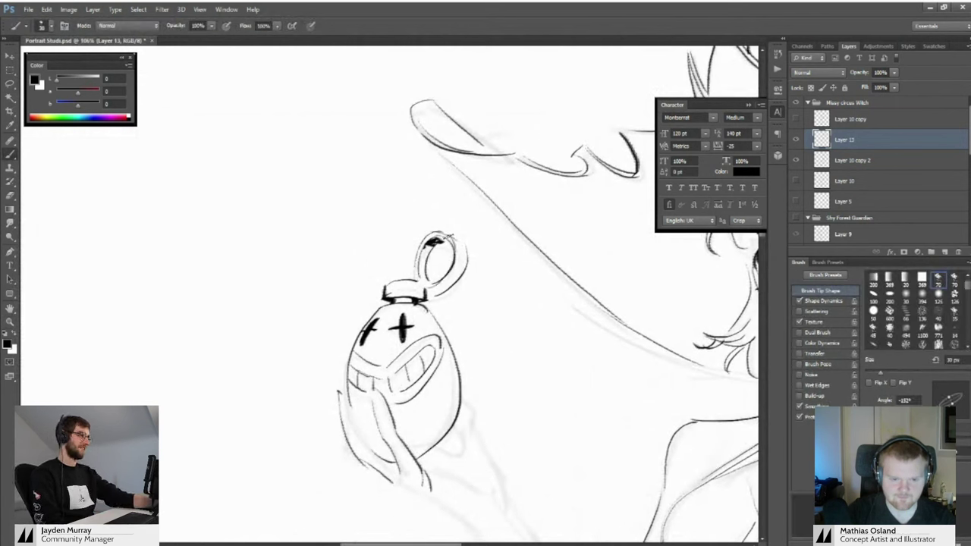
key("z")
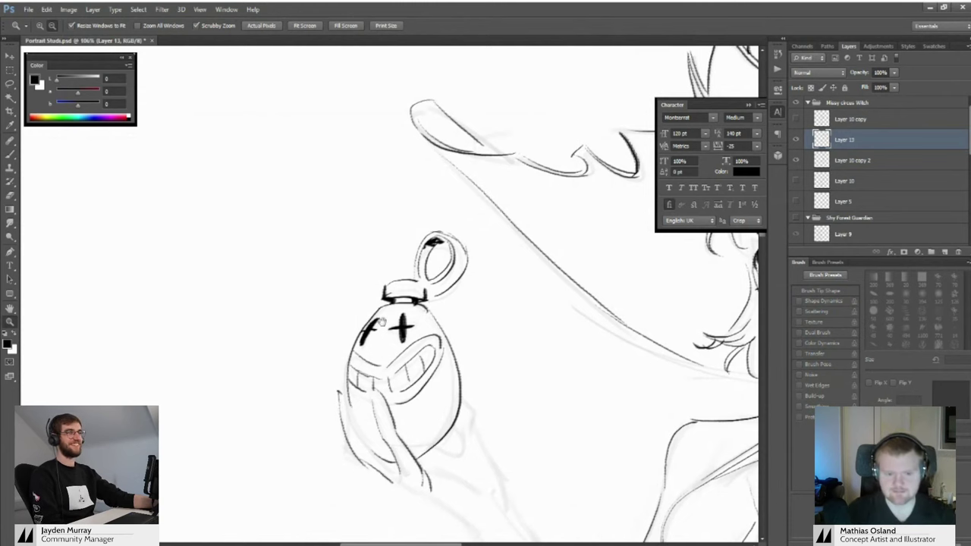
Ink the thumb emerging from behind the flask on the side facing the character
left_click_drag(381, 323, 368, 261)
mouse_move(400, 288)
left_mouse_down()
mouse_move(342, 278)
mouse_move(390, 281)
mouse_move(350, 278)
mouse_move(380, 262)
left_mouse_up()
key("b")
mouse_move(327, 281)
left_mouse_down()
mouse_move(394, 282)
mouse_move(401, 368)
mouse_move(413, 357)
left_mouse_up()
key("z")
left_click_drag(358, 313, 318, 303)
mouse_move(341, 312)
left_mouse_down()
mouse_move(399, 315)
mouse_move(393, 343)
mouse_move(294, 315)
left_mouse_up()
key("b")
key("z")
left_click_drag(383, 326, 427, 327)
key("b")
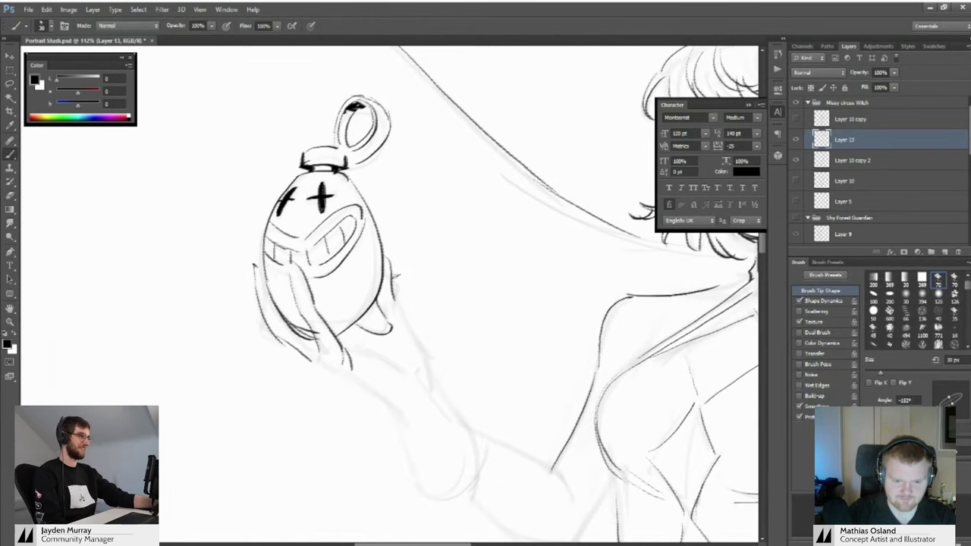
Ink the edge of the raised hand facing the character, from the thumb down to the wrist
left_click_drag(419, 341, 426, 357)
key("space")
left_click_drag(412, 355, 398, 292)
left_click_drag(415, 287, 417, 310)
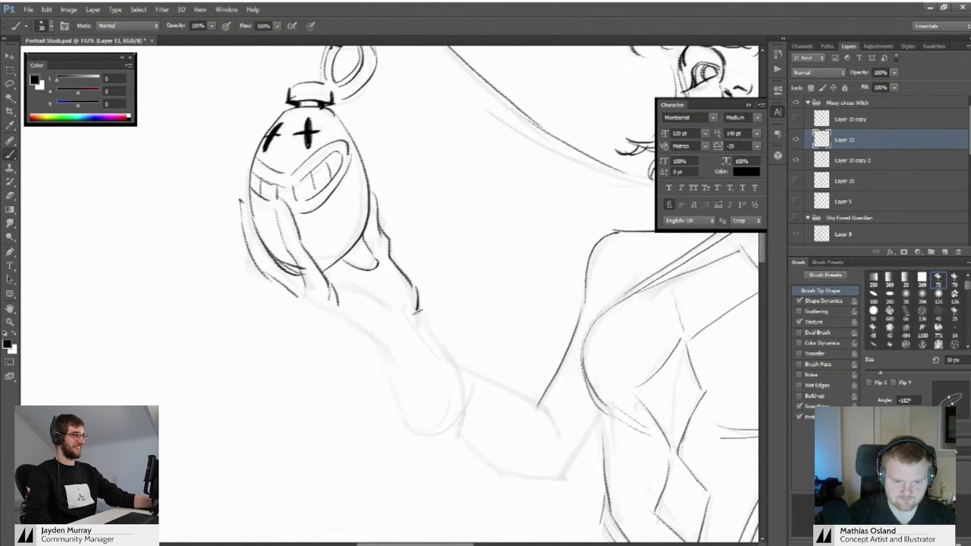
key("ctrl+space")
mouse_move(371, 278)
left_mouse_down()
mouse_move(299, 273)
mouse_move(359, 277)
left_mouse_up()
Ink the palm's lower edge, the wrist band, and the glove's sides and rounded cuff on the flask-holding arm
mouse_move(313, 296)
left_mouse_down()
mouse_move(380, 324)
mouse_move(371, 320)
left_mouse_up()
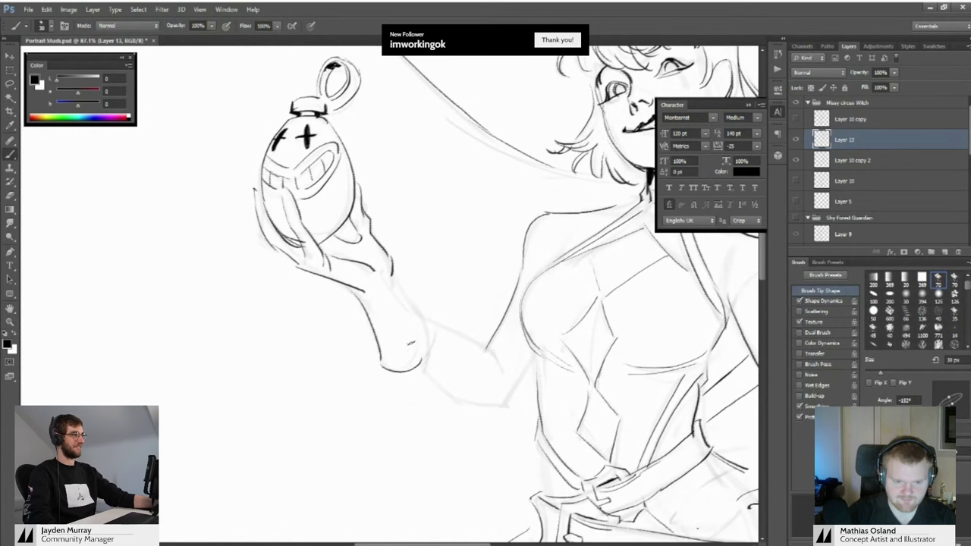
scroll(391, 303, "down", 1)
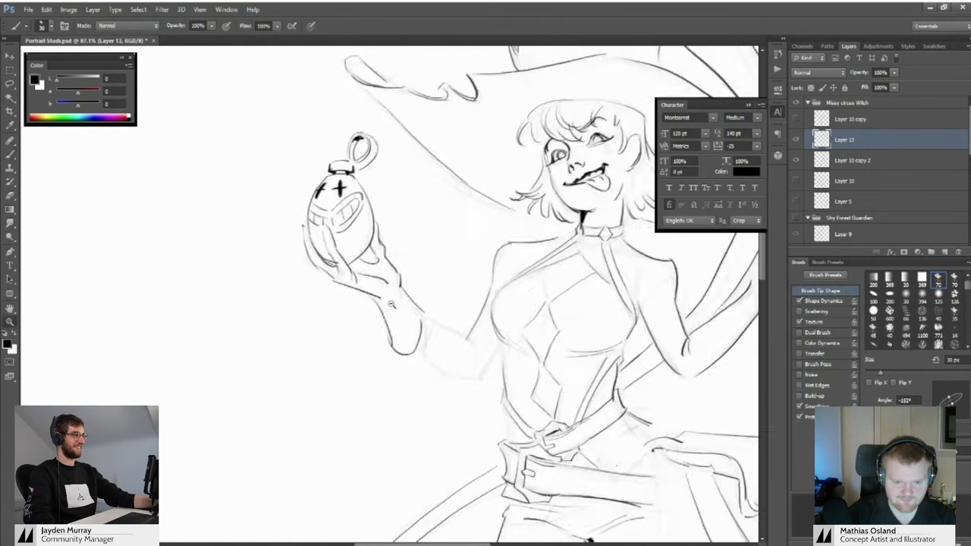
scroll(391, 303, "down", 4)
scroll(383, 305, "up", 5)
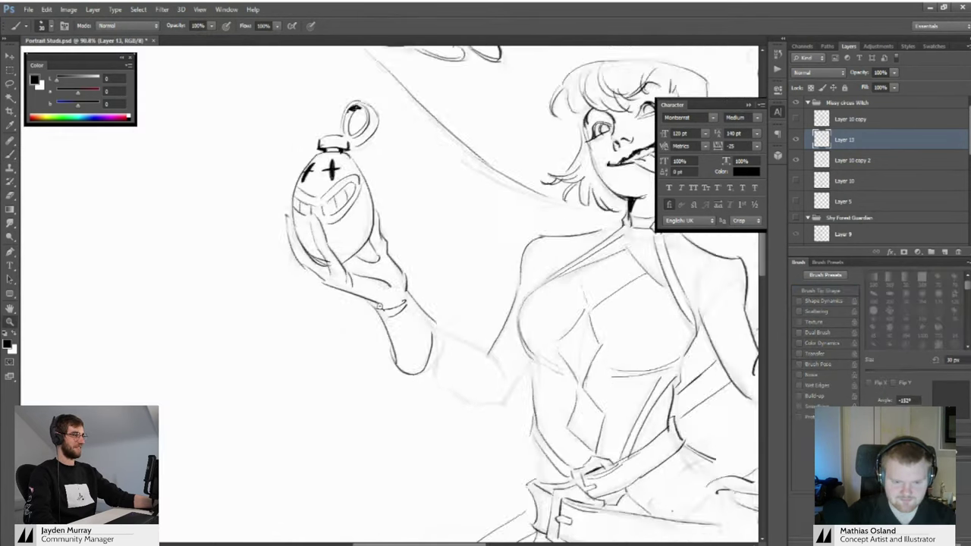
left_click_drag(379, 306, 358, 298)
left_click_drag(437, 299, 340, 291)
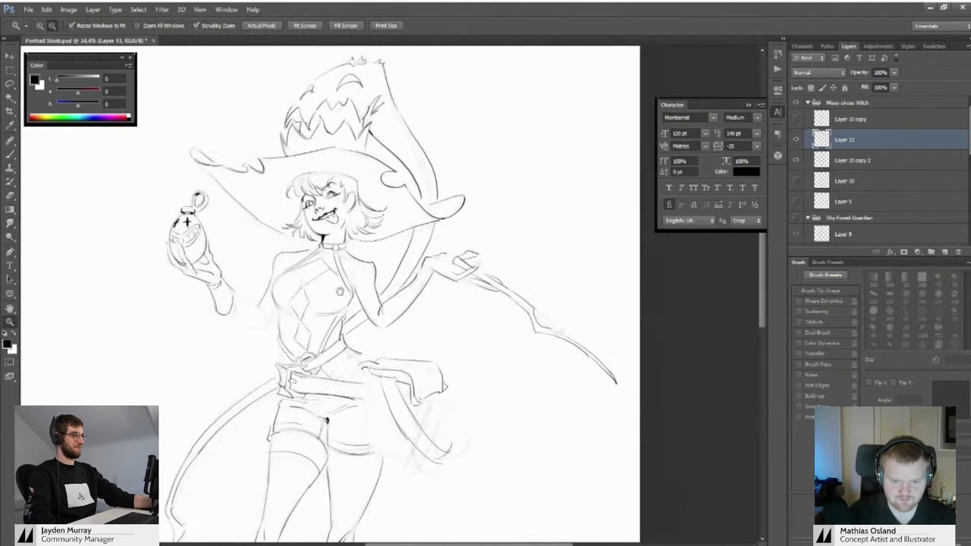
Ink the glove's rounded cuff on the staff-holding arm and erase the forearm line that crosses it
mouse_move(417, 279)
left_mouse_down()
mouse_move(447, 298)
mouse_move(428, 323)
left_mouse_up()
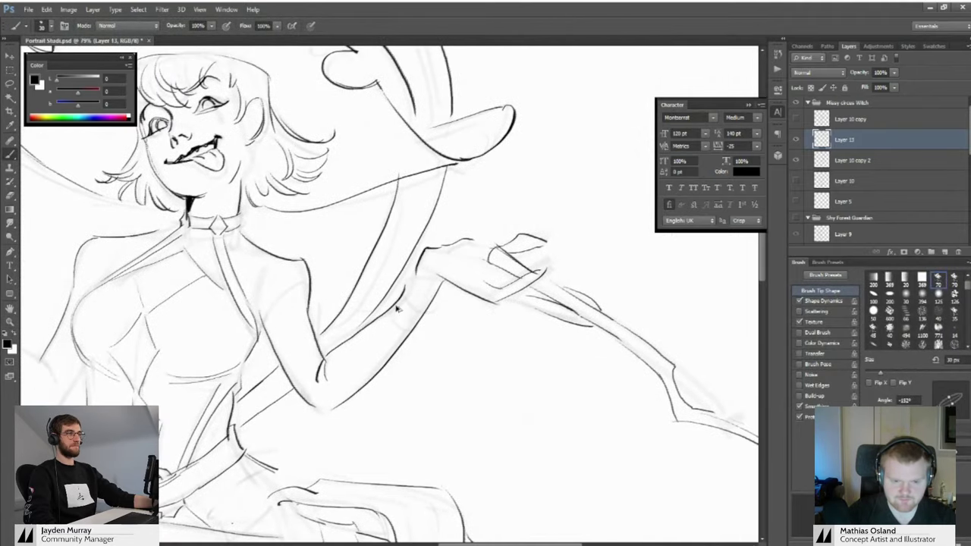
scroll(429, 320, "down", 5)
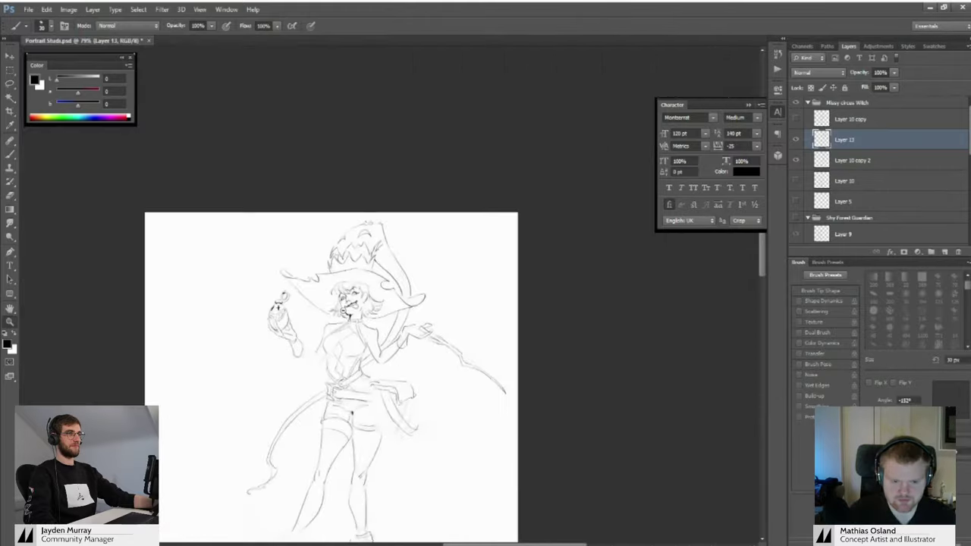
scroll(402, 333, "up", 6)
key("e")
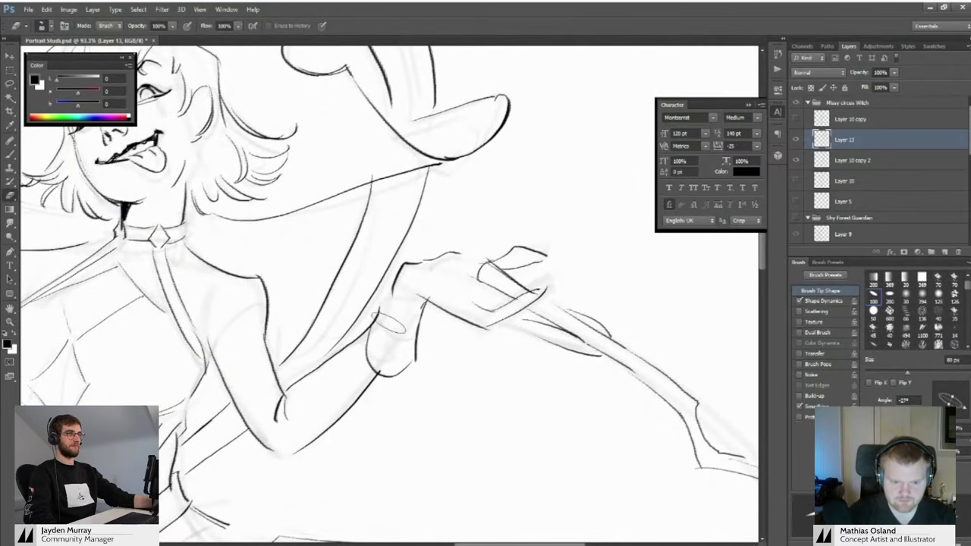
key("z")
scroll(391, 299, "down", 1)
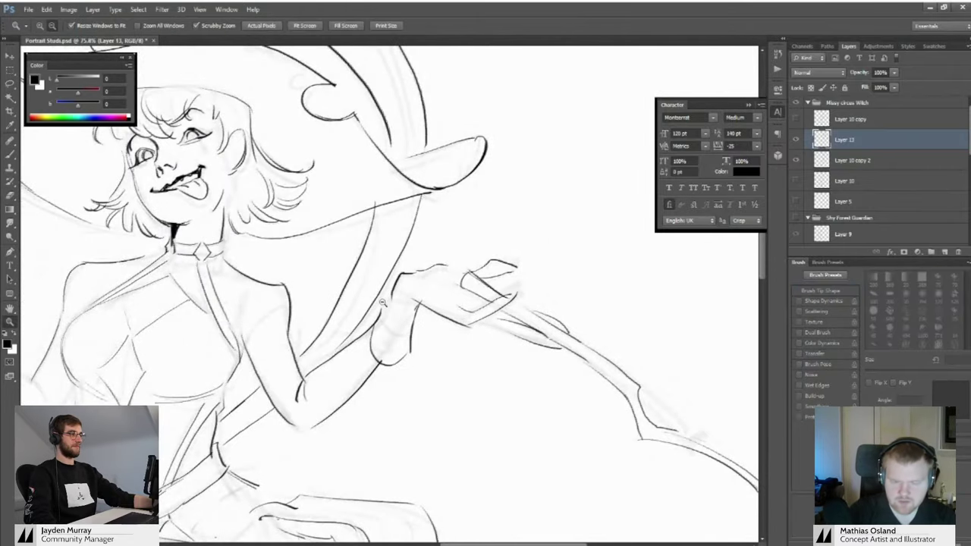
scroll(382, 304, "down", 3)
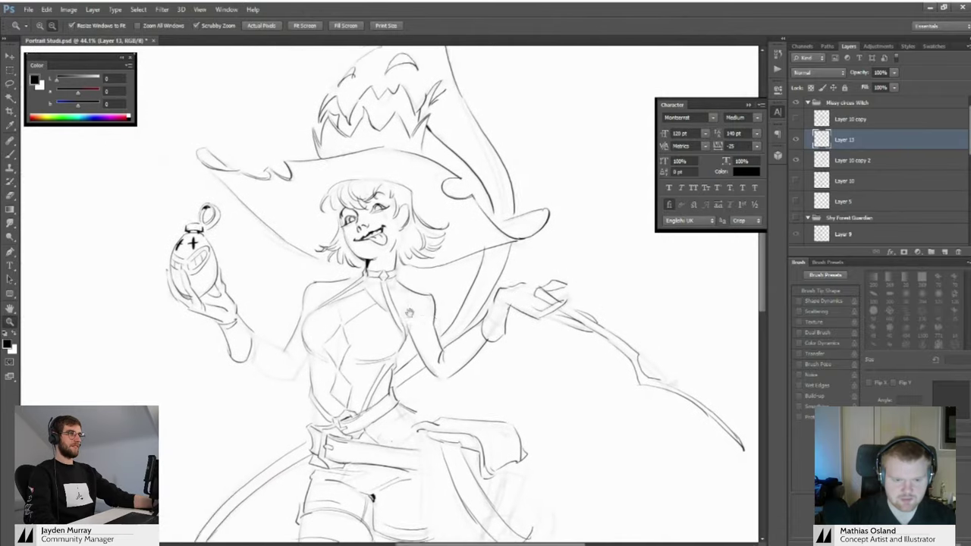
Ink the wrist band lines on the glove of the staff-holding arm
scroll(408, 295, "up", 3)
key("b")
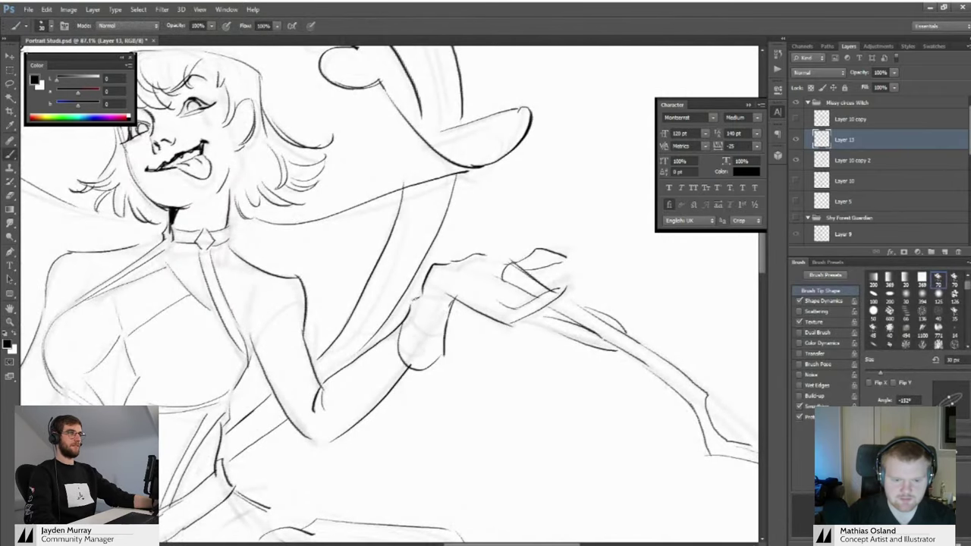
left_click_drag(443, 300, 419, 294)
scroll(418, 294, "down", 3)
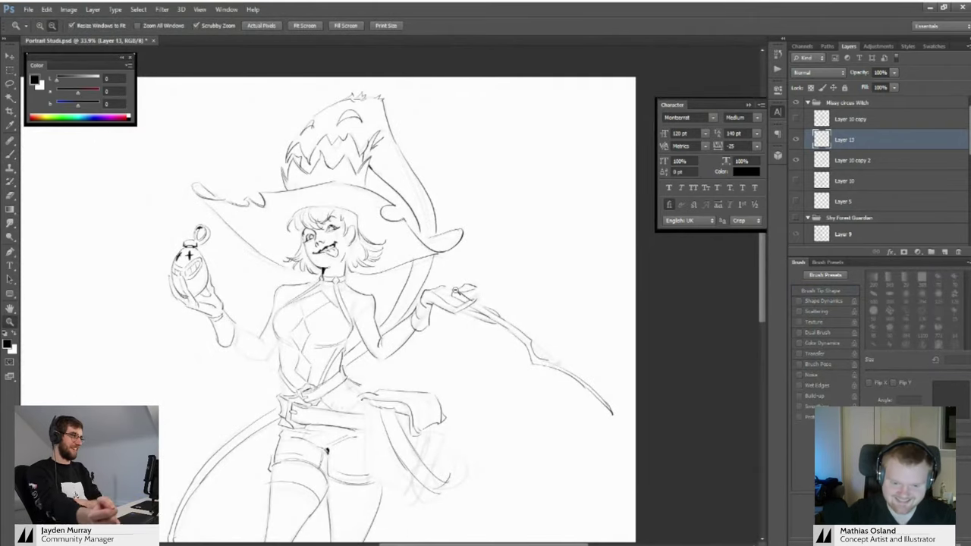
Lasso the staff-holding hand with its staff, scale them down slightly with Free Transform, and clear the selection
scroll(455, 292, "up", 2)
key("l")
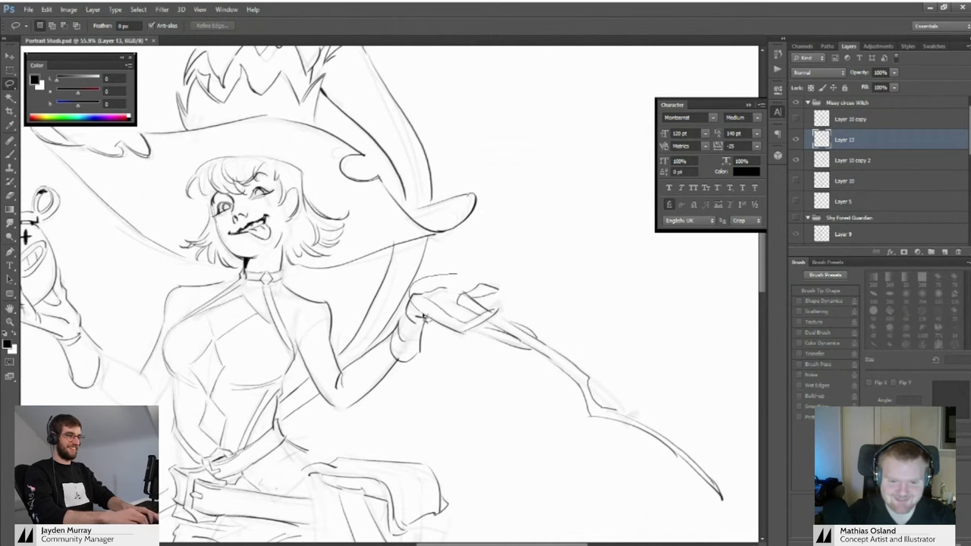
mouse_move(424, 317)
left_mouse_down()
mouse_move(629, 503)
mouse_move(689, 347)
mouse_move(527, 252)
left_mouse_up()
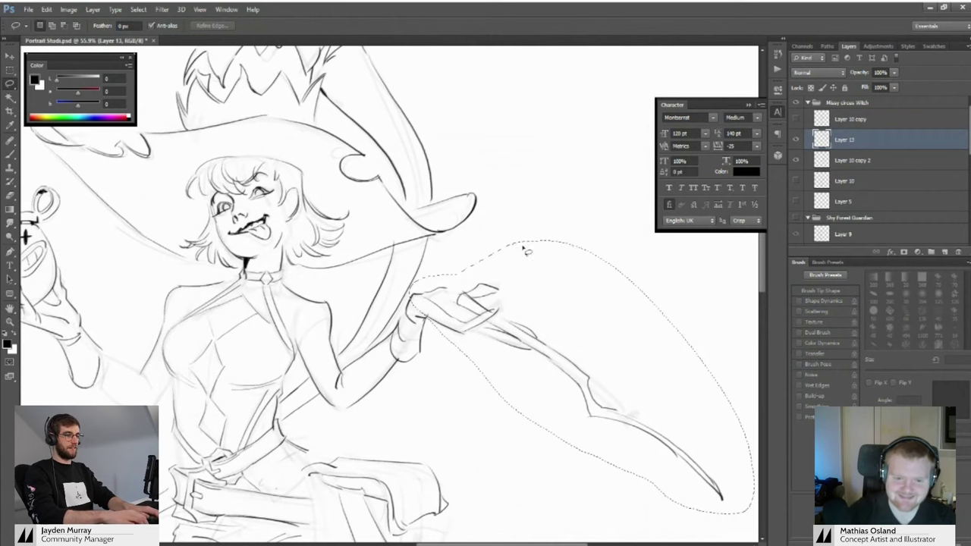
key("ctrl+t")
left_click_drag(755, 513, 724, 485)
left_click(510, 26)
key("v")
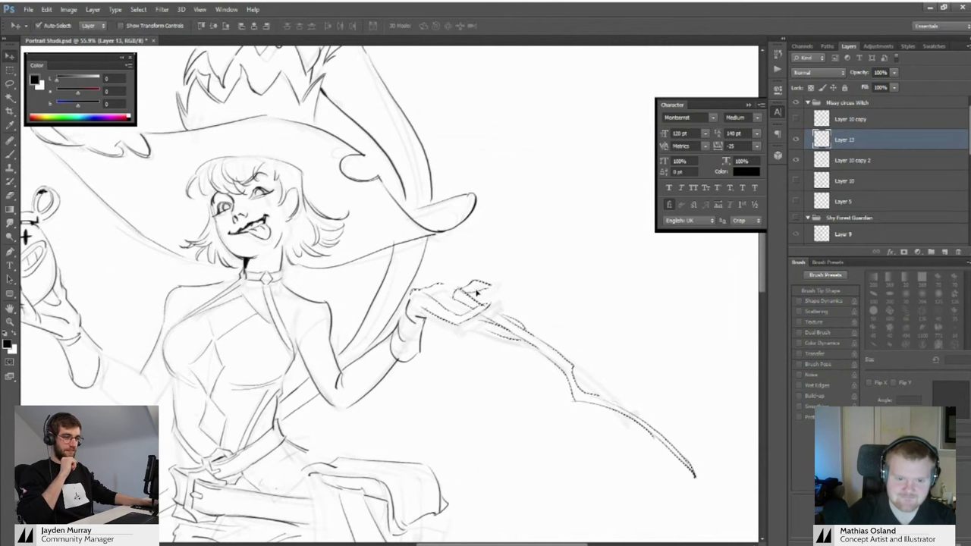
key("ctrl+d")
key("z")
left_click_drag(477, 291, 423, 289)
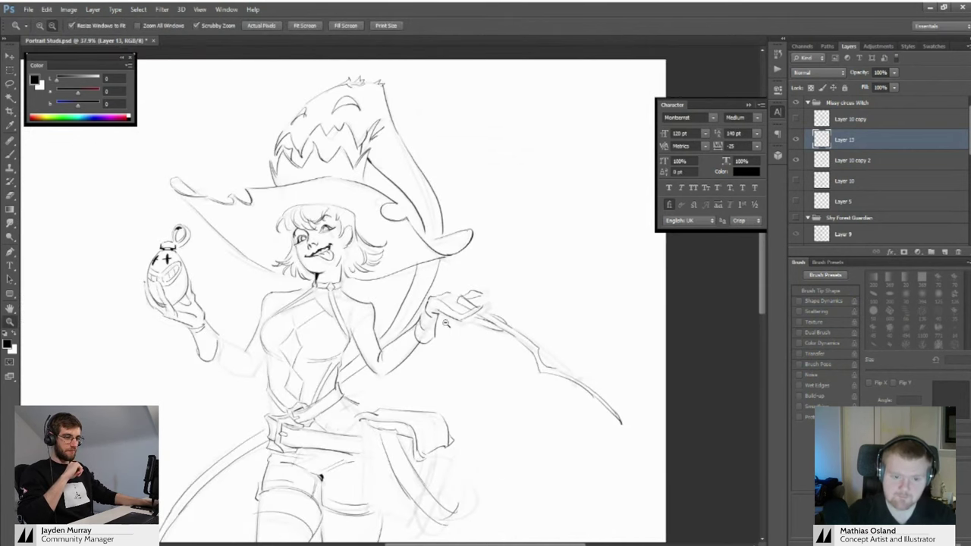
Touch up the join between the resized hand and the glove, and darken the lines behind the staff-holding forearm
left_click_drag(445, 324, 576, 322)
key("b")
key("z")
mouse_move(485, 291)
left_mouse_down()
mouse_move(365, 277)
mouse_move(383, 256)
mouse_move(466, 275)
left_mouse_up()
key("b")
mouse_move(400, 339)
left_mouse_down()
mouse_move(417, 317)
mouse_move(326, 327)
mouse_move(449, 326)
mouse_move(380, 319)
left_mouse_up()
key("z")
key("b")
key("z")
left_click_drag(467, 333, 379, 290)
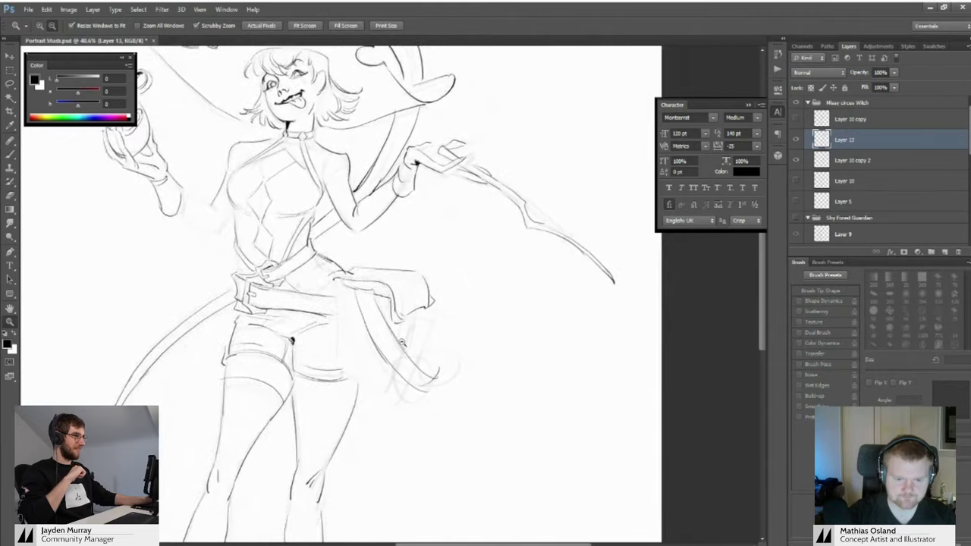
Try to ink a hanging oval loop below the lower end of the waist sash
left_click_drag(402, 342, 441, 342)
left_click_drag(440, 345, 429, 307)
key("b")
key("ctrl+z")
mouse_move(440, 362)
left_mouse_down()
mouse_move(418, 406)
mouse_move(395, 377)
left_mouse_up()
key("z")
mouse_move(421, 360)
left_mouse_down()
mouse_move(386, 359)
mouse_move(431, 374)
mouse_move(408, 367)
mouse_move(410, 426)
left_mouse_up()
key("ctrl+z")
key("b")
key("z")
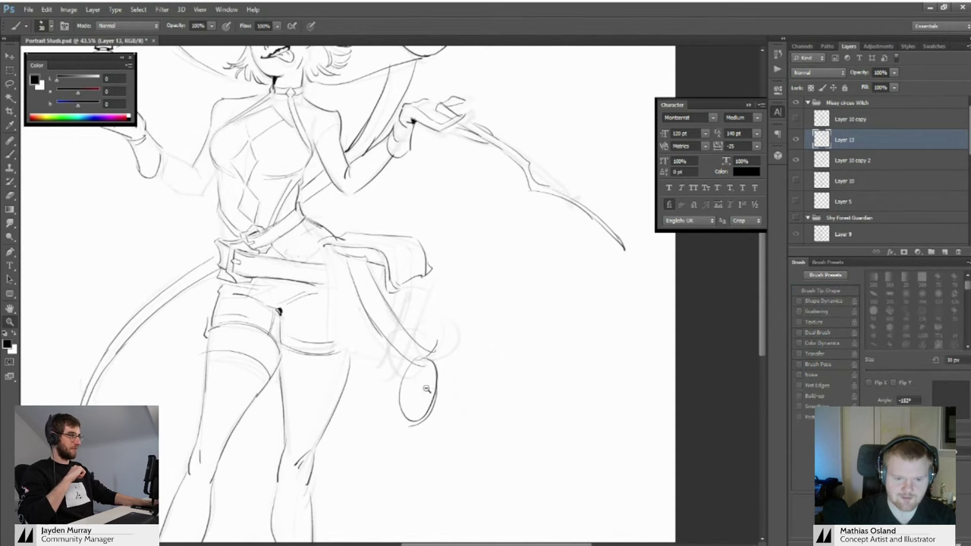
mouse_move(426, 391)
left_mouse_down()
mouse_move(392, 391)
mouse_move(427, 396)
left_mouse_up()
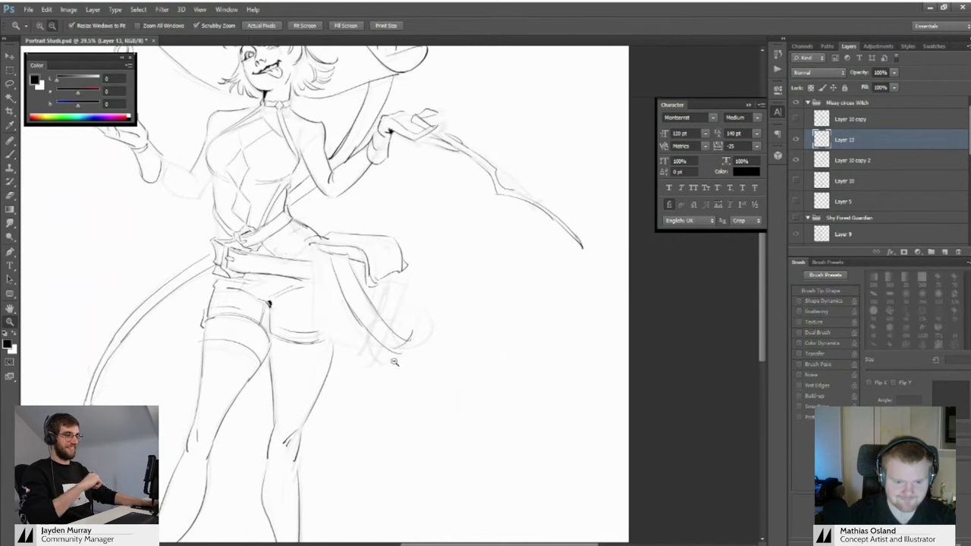
Redraw the hanging oval loop below the sash end, undoing unwanted strokes
key("b")
key("z")
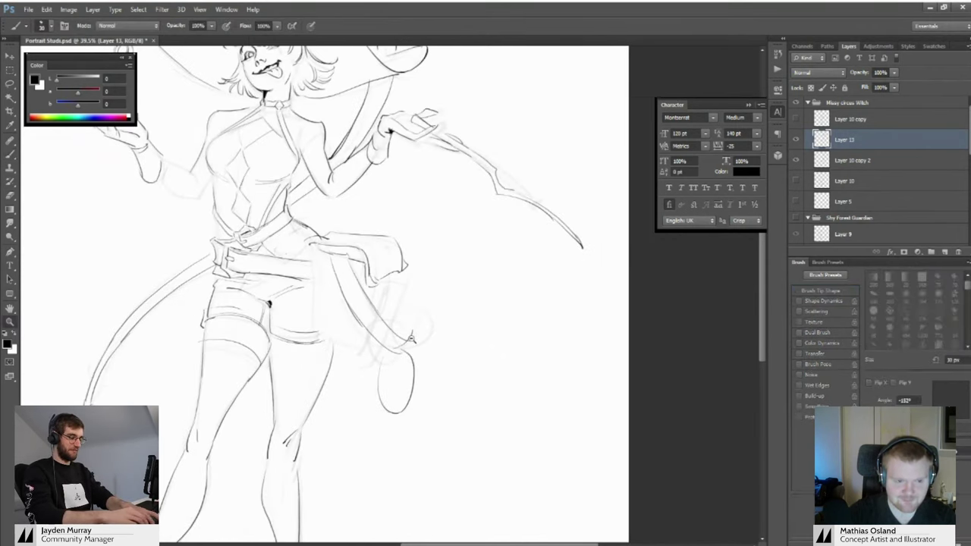
mouse_move(409, 349)
left_mouse_down()
mouse_move(375, 349)
mouse_move(424, 345)
mouse_move(399, 358)
mouse_move(415, 392)
left_mouse_up()
key("ctrl+z")
key("b")
key("ctrl+z")
key("ctrl+z")
key("ctrl+z")
key("ctrl+z")
key("ctrl+z")
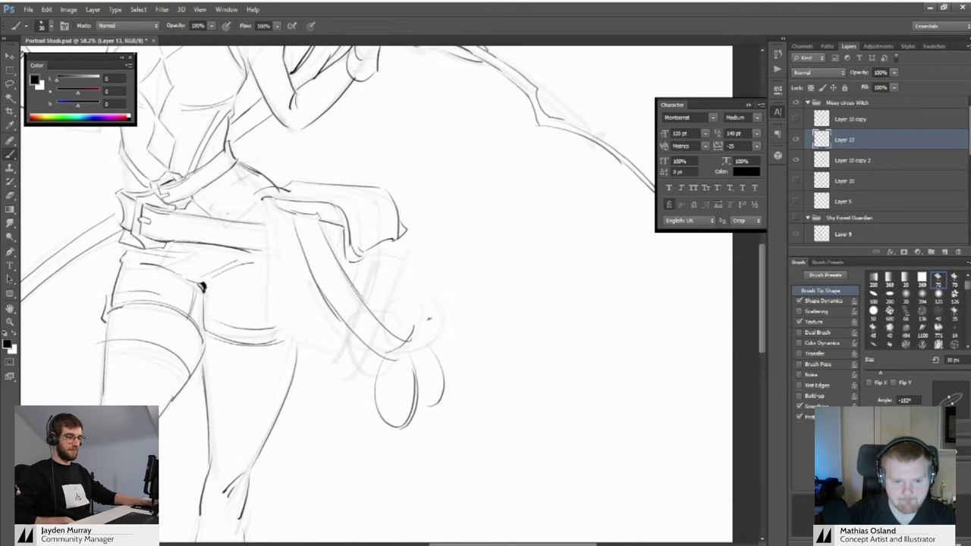
Ink the curves around the second loop beside the oval, the crossing strands up to the draped cloth, and the curve behind the sash
left_click_drag(429, 319, 449, 361)
key("z")
left_click_drag(430, 357, 383, 353)
mouse_move(395, 315)
left_mouse_down()
mouse_move(421, 307)
mouse_move(411, 345)
left_mouse_up()
key("b")
key("z")
mouse_move(401, 336)
left_mouse_down()
mouse_move(372, 333)
mouse_move(404, 329)
mouse_move(349, 339)
mouse_move(407, 329)
left_mouse_up()
key("b")
key("z")
key("b")
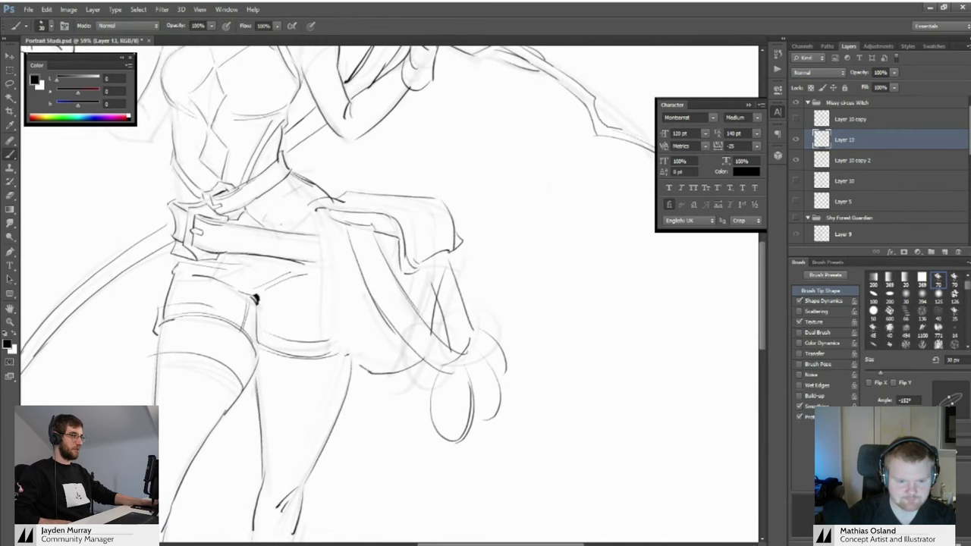
Ink the lower hem of the draped cloth from the shorts to the sash and the short edge rising behind the sash
left_click_drag(316, 331, 360, 366)
mouse_move(348, 337)
left_mouse_down()
mouse_move(363, 355)
mouse_move(341, 381)
left_mouse_up()
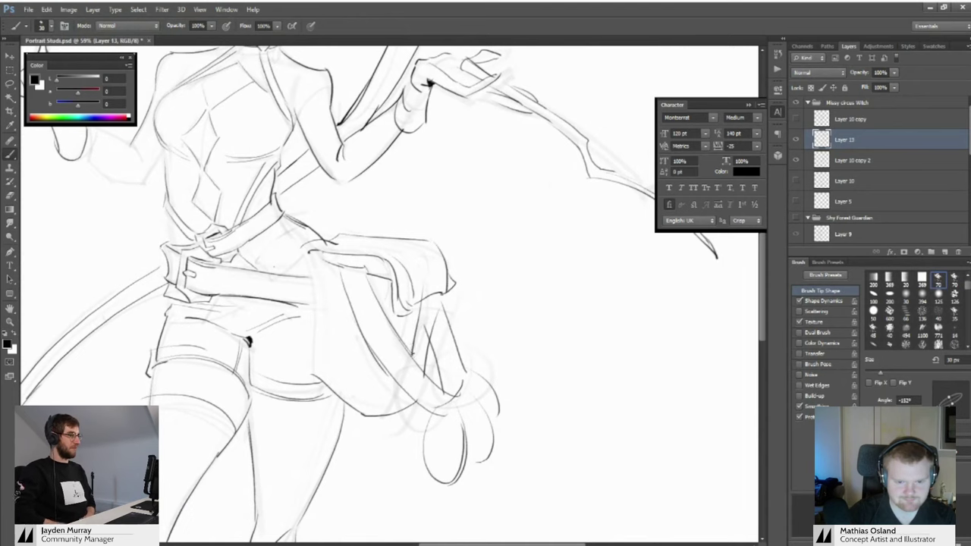
left_click_drag(248, 341, 266, 291)
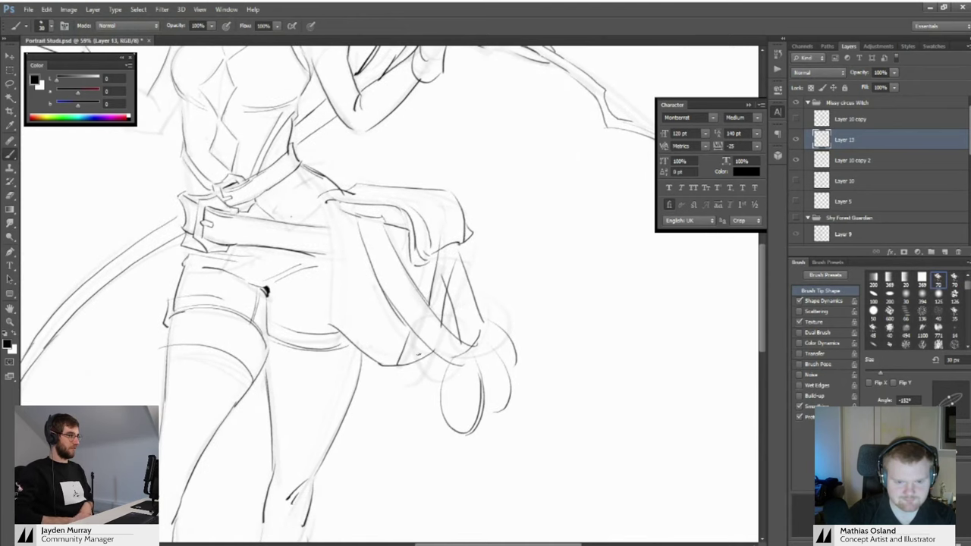
mouse_move(407, 362)
left_mouse_down()
mouse_move(342, 357)
mouse_move(379, 341)
mouse_move(443, 288)
mouse_move(375, 287)
mouse_move(428, 286)
left_mouse_up()
Ink the underside and upper contour of the flask-holding forearm from the glove cuff to the elbow
scroll(336, 199, "up", 3)
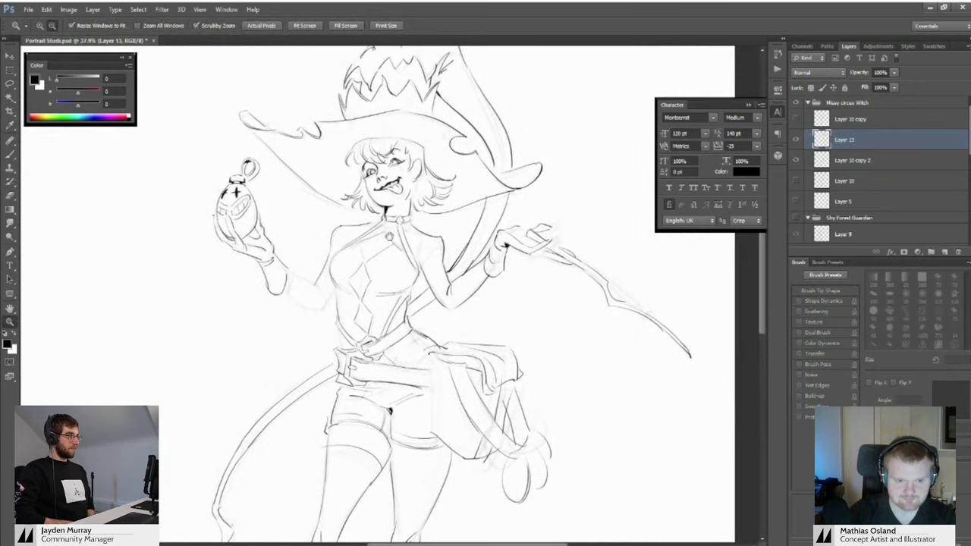
key("b")
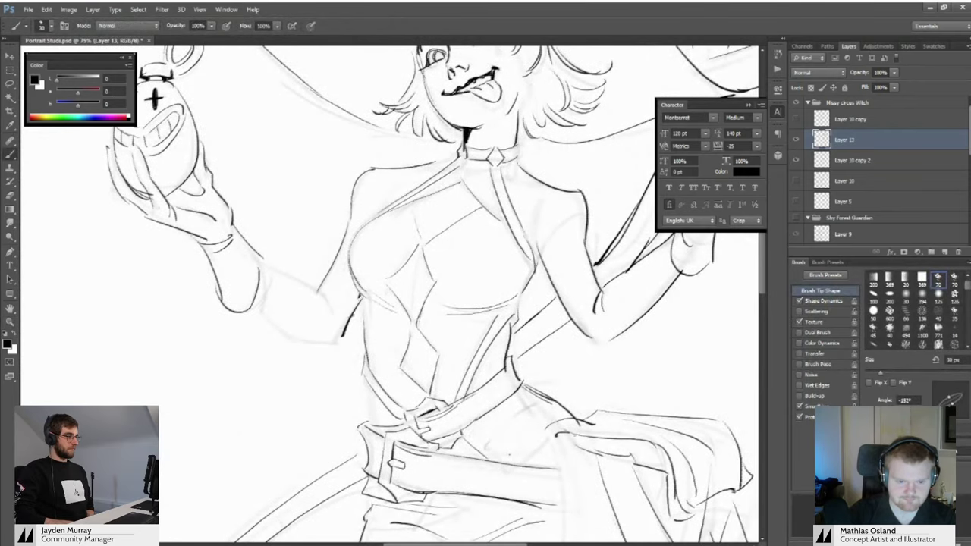
left_click_drag(337, 331, 294, 309)
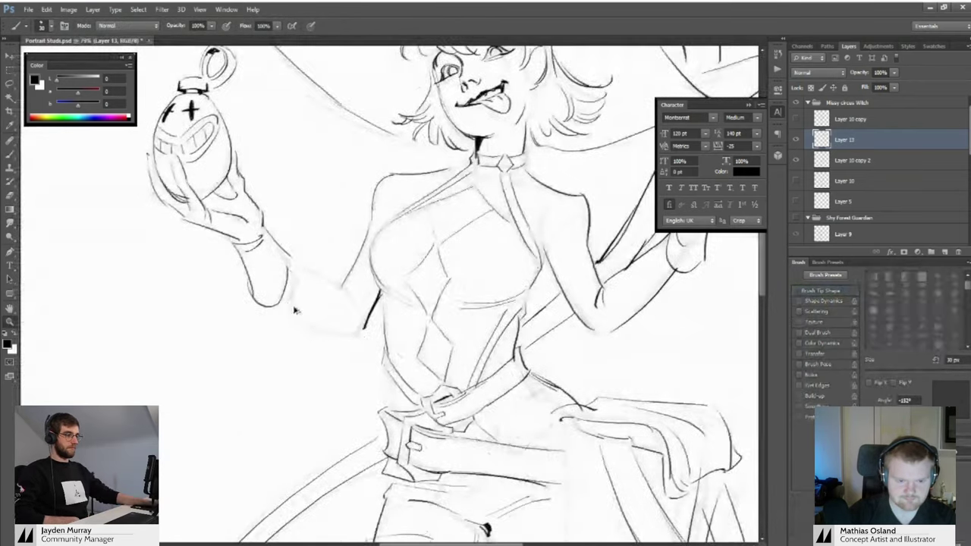
scroll(296, 309, "down", 4)
scroll(296, 309, "up", 3)
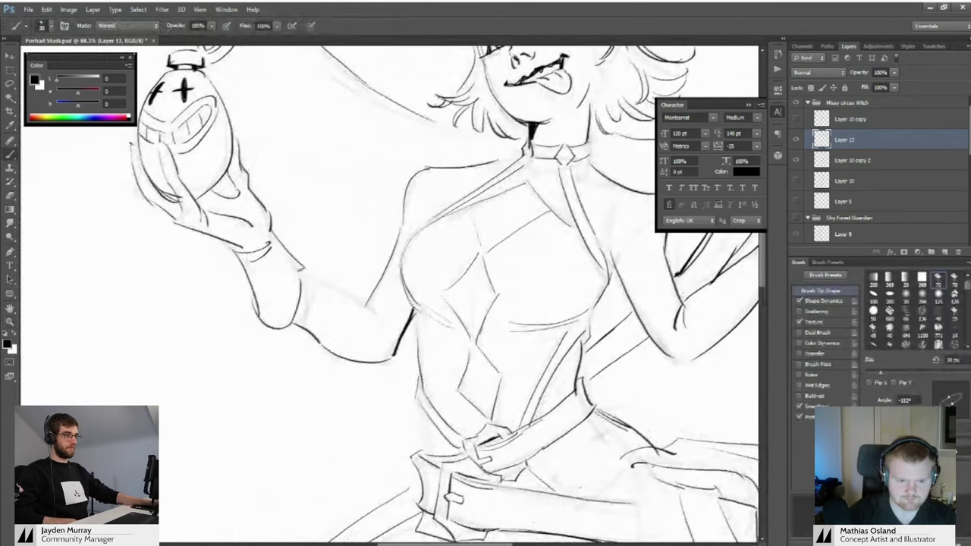
scroll(367, 304, "down", 3)
scroll(365, 303, "up", 4)
scroll(377, 319, "down", 4)
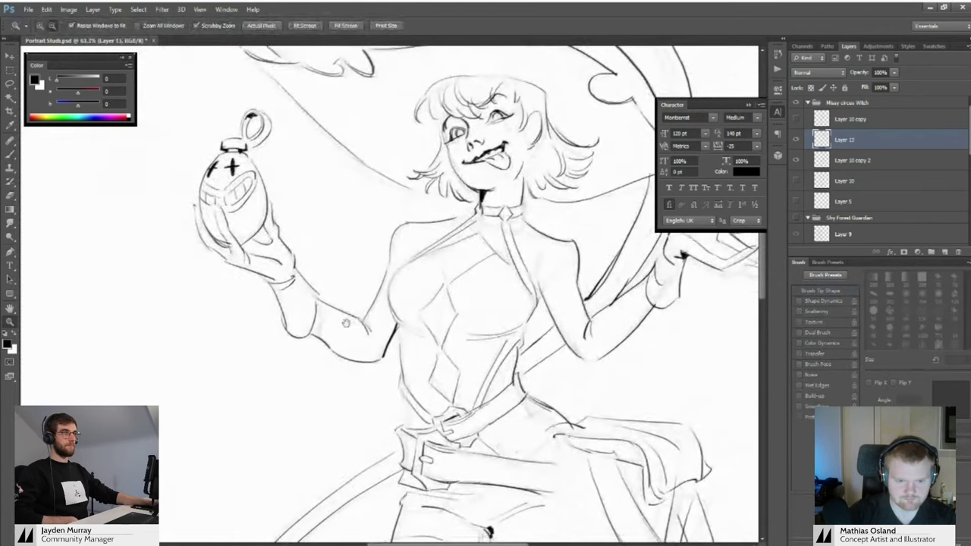
scroll(389, 267, "up", 3)
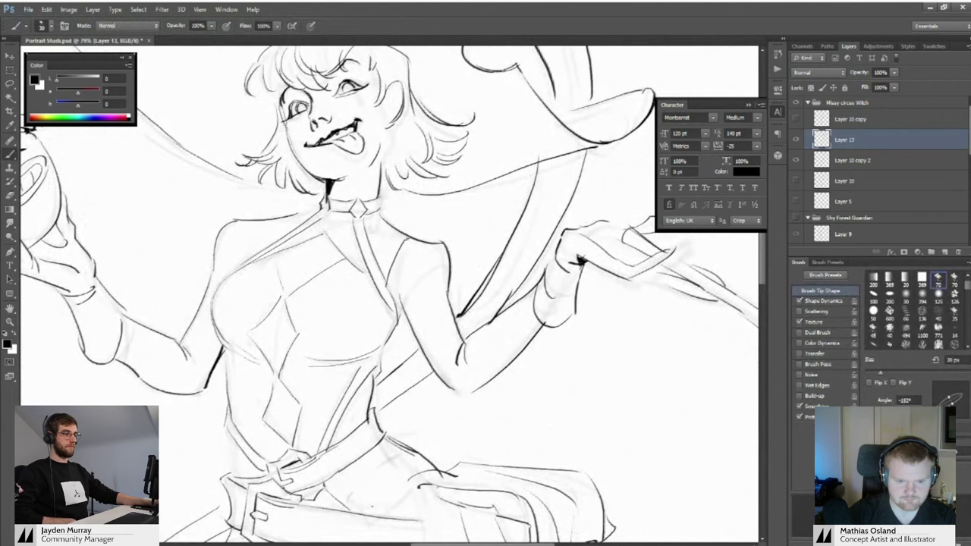
Ink the armhole edges beside both shoulder straps and the crossing lines of the upper chest diamonds
mouse_move(318, 222)
left_mouse_down()
mouse_move(374, 267)
mouse_move(284, 283)
mouse_move(409, 275)
left_mouse_up()
key("alt+space")
left_click_drag(353, 302, 379, 271)
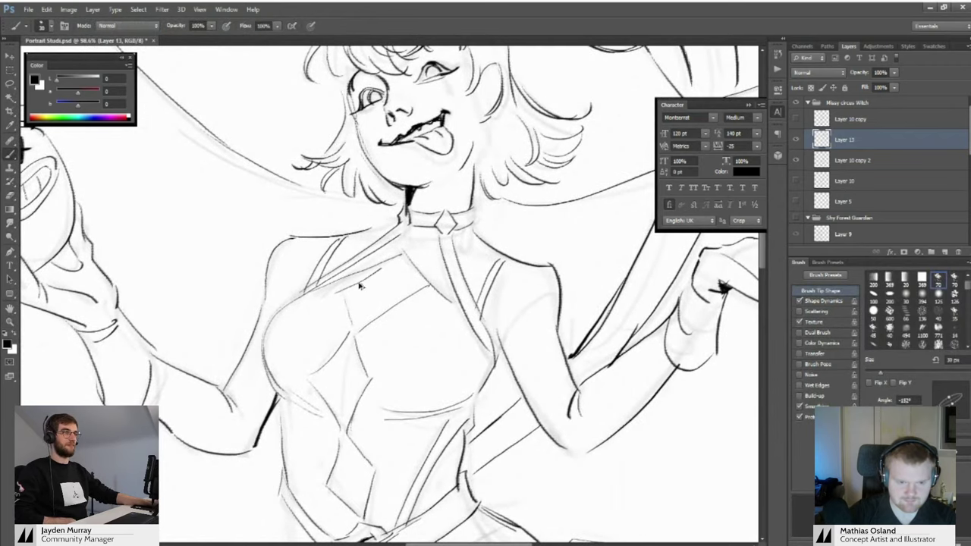
left_click_drag(393, 265, 398, 304)
key("ctrl+space")
mouse_move(390, 282)
left_mouse_down()
mouse_move(317, 288)
mouse_move(387, 287)
mouse_move(348, 326)
mouse_move(353, 309)
mouse_move(375, 311)
mouse_move(409, 283)
mouse_move(375, 269)
mouse_move(365, 244)
left_mouse_up()
key("alt+space")
key("alt+space")
left_click_drag(389, 275, 391, 338)
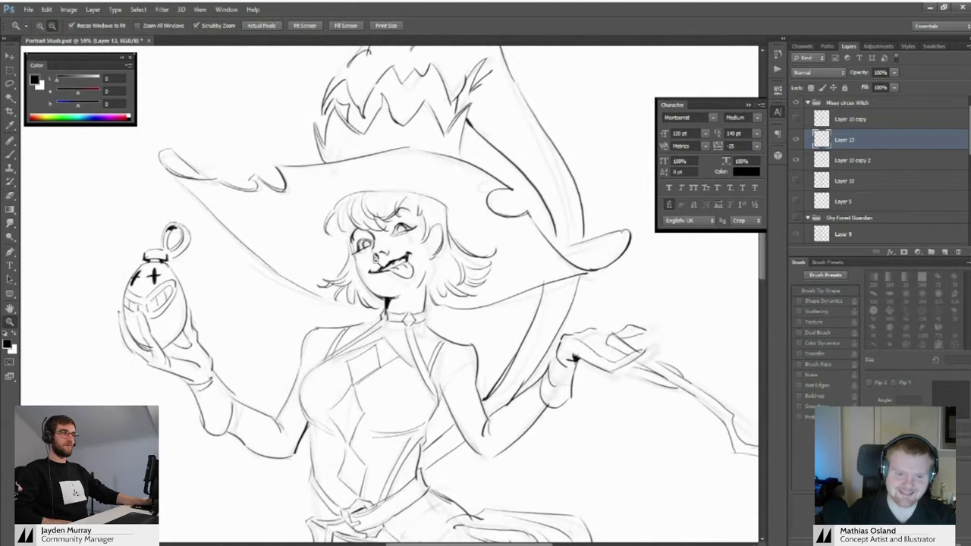
Ink the inner folds of the ear and the short lines running below it beside the hair
left_click_drag(358, 244, 392, 244)
mouse_move(343, 186)
left_mouse_down()
mouse_move(346, 206)
mouse_move(401, 206)
left_mouse_up()
left_click_drag(320, 234, 449, 196)
left_click_drag(414, 216, 364, 196)
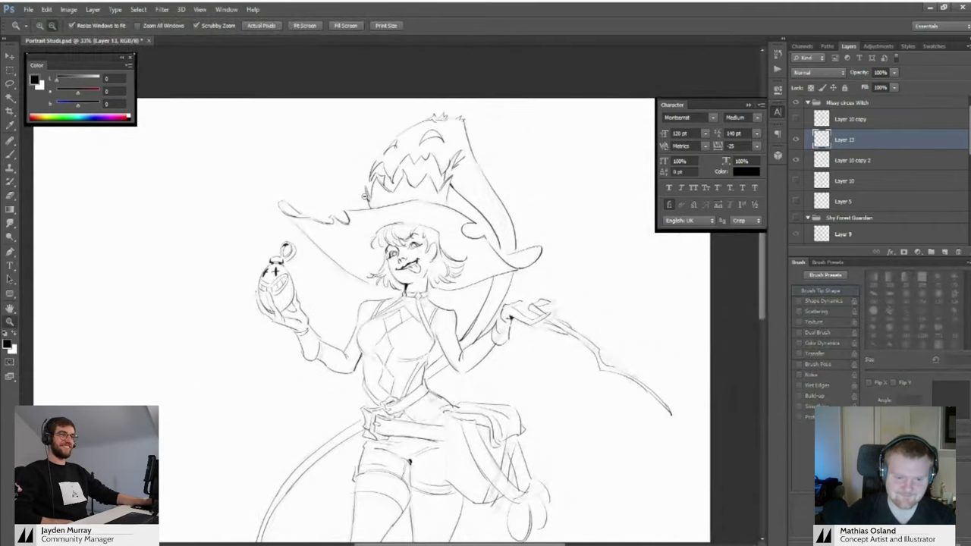
left_click_drag(451, 235, 497, 236)
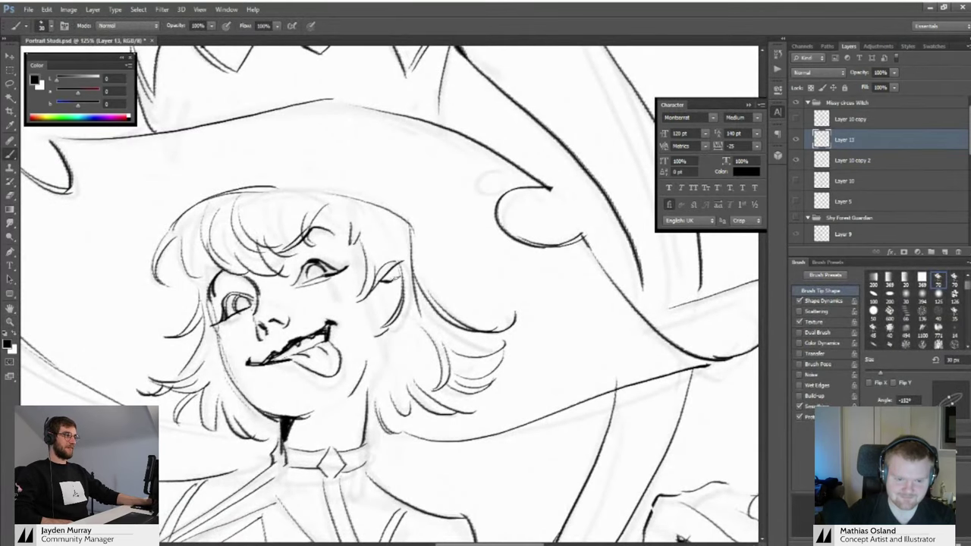
mouse_move(396, 276)
left_mouse_down()
mouse_move(420, 223)
mouse_move(365, 247)
mouse_move(425, 263)
mouse_move(379, 261)
left_mouse_up()
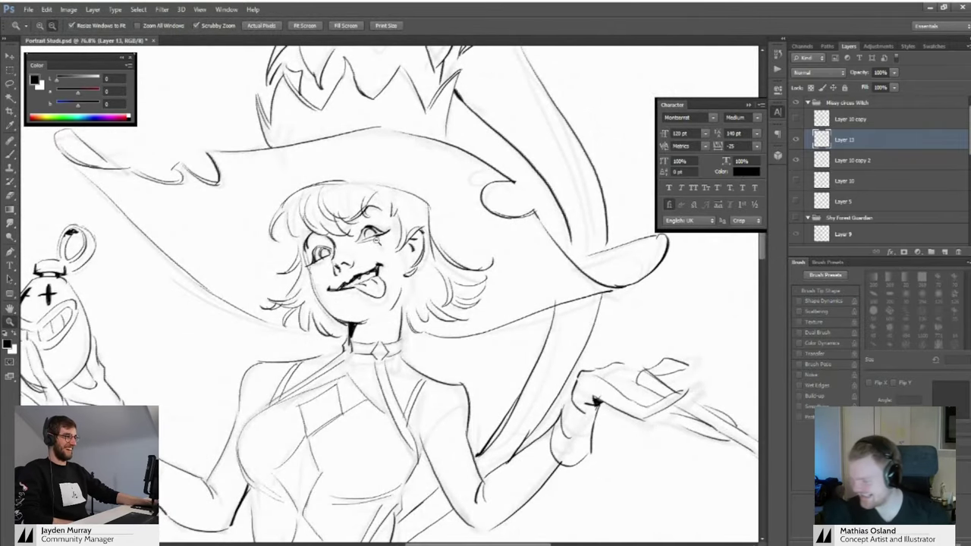
mouse_move(384, 287)
left_mouse_down()
mouse_move(424, 259)
mouse_move(452, 282)
left_mouse_up()
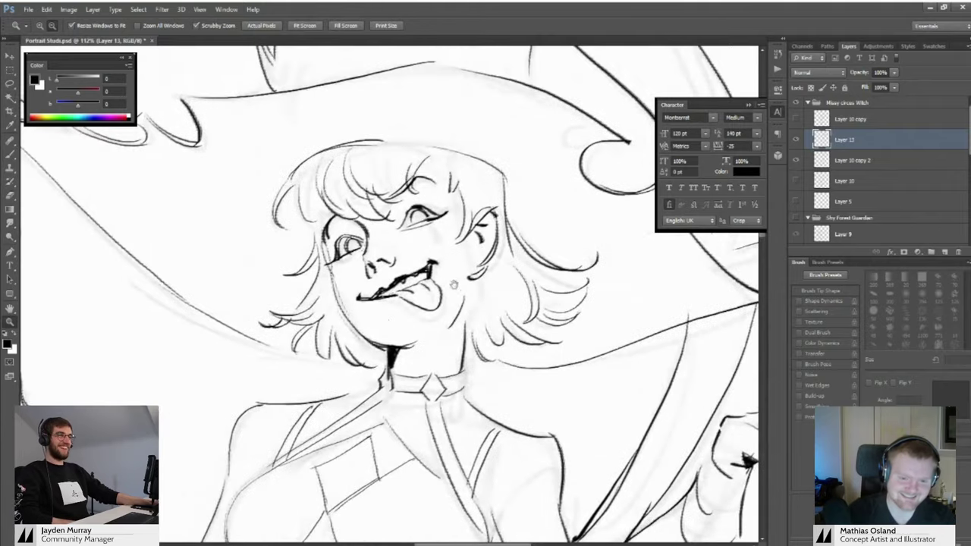
mouse_move(369, 322)
left_mouse_down()
mouse_move(303, 321)
mouse_move(368, 321)
mouse_move(325, 320)
mouse_move(339, 301)
mouse_move(396, 302)
mouse_move(349, 300)
left_mouse_up()
mouse_move(371, 265)
left_mouse_down()
mouse_move(417, 267)
mouse_move(359, 247)
mouse_move(424, 261)
left_mouse_up()
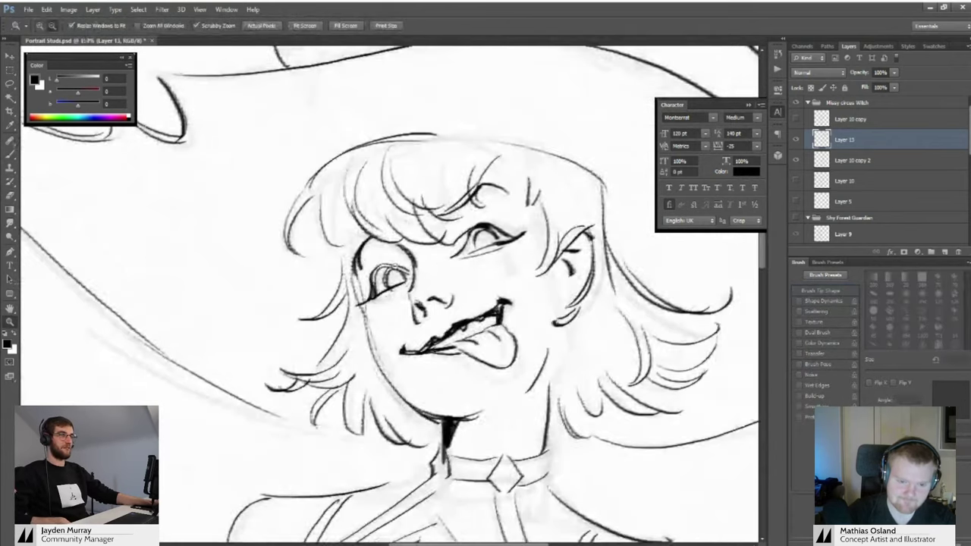
Add dark shadow strokes to the hair on both sides of the neck beneath the jaw
left_click_drag(364, 278, 311, 265)
mouse_move(368, 256)
left_mouse_down()
mouse_move(417, 258)
mouse_move(364, 270)
mouse_move(386, 267)
mouse_move(352, 251)
left_mouse_up()
key("b")
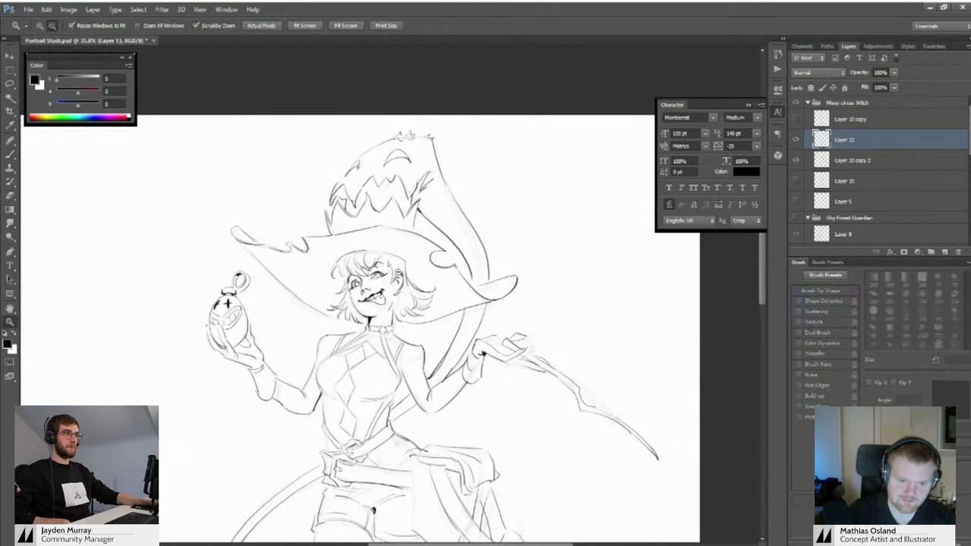
mouse_move(389, 285)
left_mouse_down()
mouse_move(435, 294)
mouse_move(371, 306)
mouse_move(410, 305)
mouse_move(385, 302)
left_mouse_up()
left_click_drag(504, 293, 524, 294)
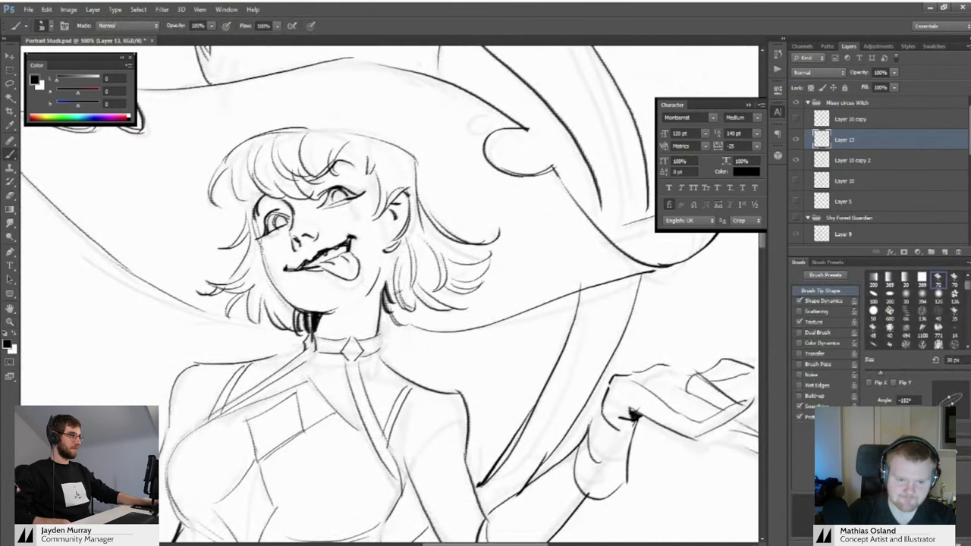
mouse_move(398, 296)
left_mouse_down()
mouse_move(360, 297)
mouse_move(435, 307)
left_mouse_up()
left_click_drag(292, 247, 423, 304)
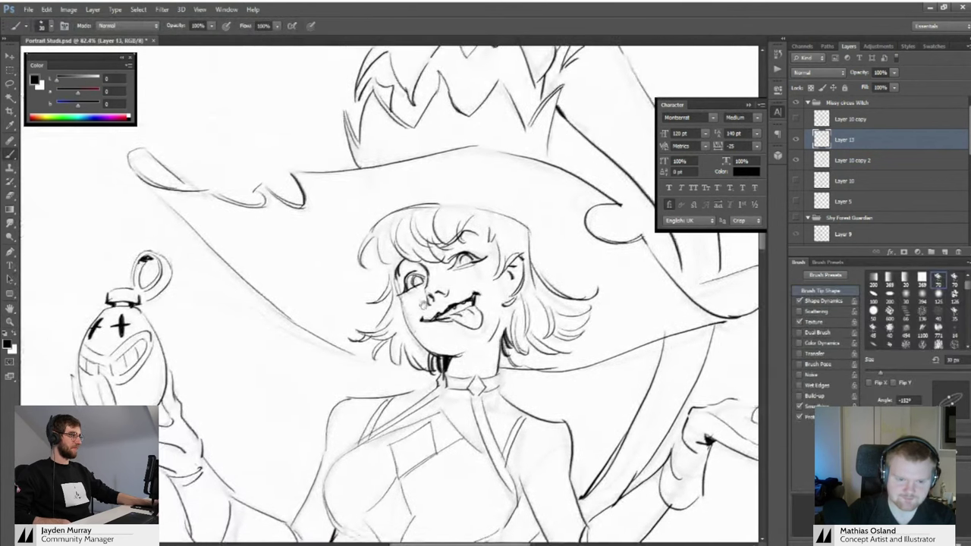
Darken the curved inner rim of the hat where it meets the top of the hair
left_click_drag(477, 199, 413, 262)
mouse_move(434, 298)
left_mouse_down()
mouse_move(396, 298)
mouse_move(362, 270)
mouse_move(379, 274)
left_mouse_up()
mouse_move(366, 270)
left_mouse_down()
mouse_move(366, 308)
mouse_move(306, 403)
left_mouse_up()
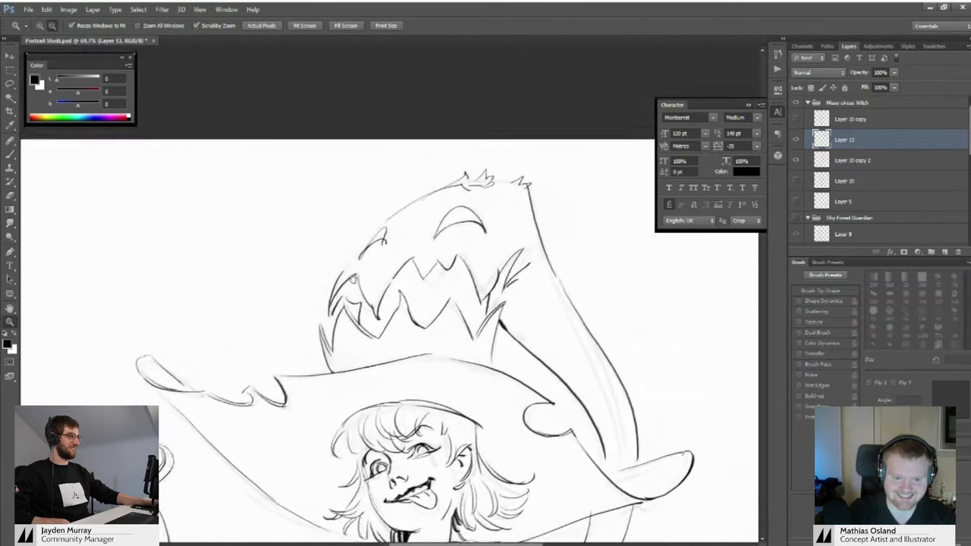
mouse_move(374, 231)
left_mouse_down()
mouse_move(409, 231)
mouse_move(328, 216)
mouse_move(393, 212)
left_mouse_up()
mouse_move(470, 162)
left_mouse_down()
mouse_move(409, 182)
mouse_move(436, 184)
left_mouse_up()
key("b")
key("b")
left_click_drag(413, 216, 379, 218)
mouse_move(477, 270)
left_mouse_down()
mouse_move(400, 257)
mouse_move(422, 259)
mouse_move(406, 242)
mouse_move(375, 240)
mouse_move(400, 241)
left_mouse_up()
key("z")
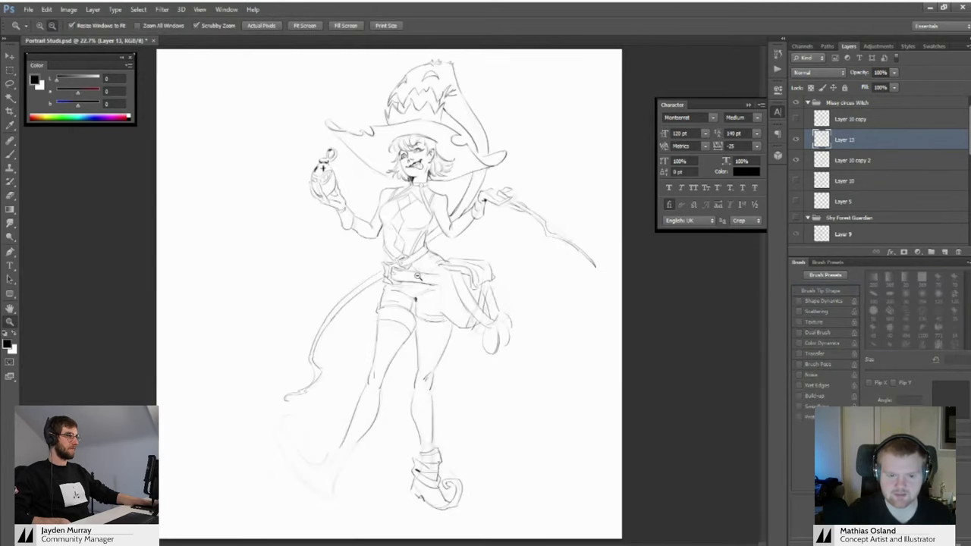
Flip the canvas horizontally and strengthen the lower edge of the hat brim on the flask side
left_click_drag(417, 276, 460, 412)
mouse_move(349, 242)
left_mouse_down()
mouse_move(415, 308)
mouse_move(296, 305)
mouse_move(410, 307)
mouse_move(310, 314)
left_mouse_up()
key("b")
key("z")
key("z")
mouse_move(389, 303)
left_mouse_down()
mouse_move(328, 304)
mouse_move(421, 297)
mouse_move(348, 307)
left_mouse_up()
key("b")
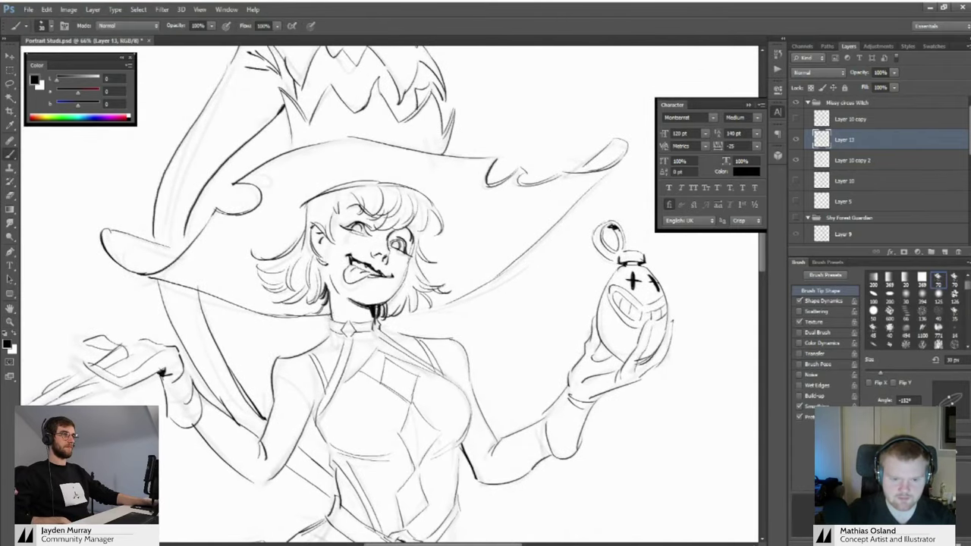
left_click_drag(538, 220, 464, 228)
mouse_move(413, 323)
left_mouse_down()
mouse_move(408, 285)
mouse_move(439, 278)
mouse_move(404, 266)
mouse_move(435, 281)
mouse_move(424, 279)
left_mouse_up()
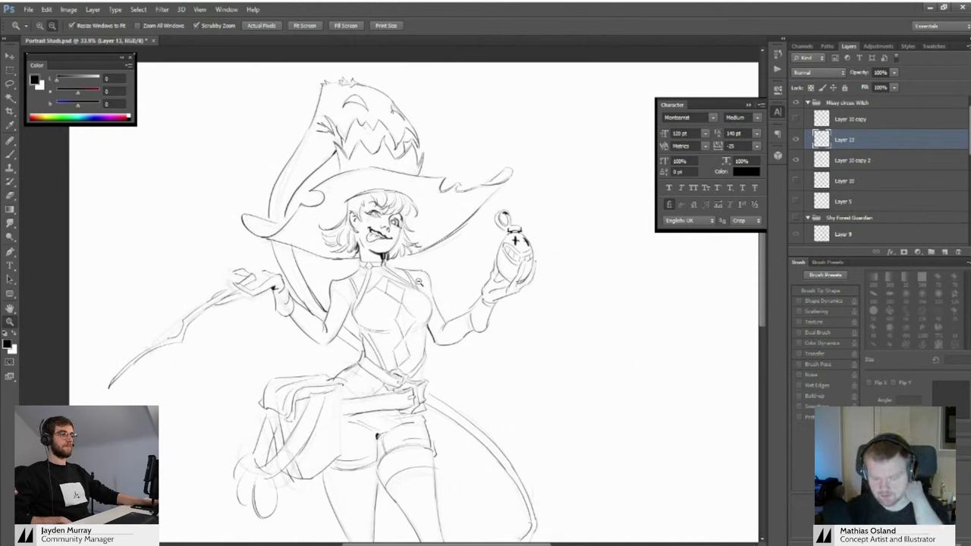
mouse_move(486, 290)
left_mouse_down()
mouse_move(502, 295)
mouse_move(534, 276)
mouse_move(512, 264)
mouse_move(562, 262)
mouse_move(490, 273)
mouse_move(506, 271)
left_mouse_up()
key("b")
key("z")
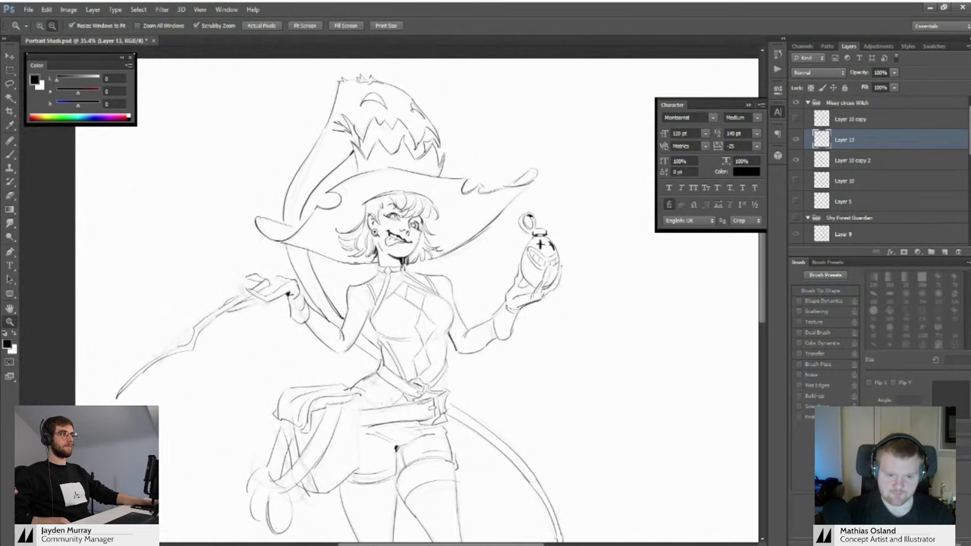
Add black accents at the temple and below the ear, and reinforce the lines around the eyes
mouse_move(424, 279)
left_mouse_down()
mouse_move(455, 278)
mouse_move(380, 323)
left_mouse_up()
key("b")
key("z")
mouse_move(412, 255)
left_mouse_down()
mouse_move(386, 255)
mouse_move(453, 250)
mouse_move(415, 249)
mouse_move(447, 240)
mouse_move(398, 239)
mouse_move(412, 226)
left_mouse_up()
key("b")
key("z")
key("b")
key("z")
key("b")
key("z")
key("b")
key("z")
key("b")
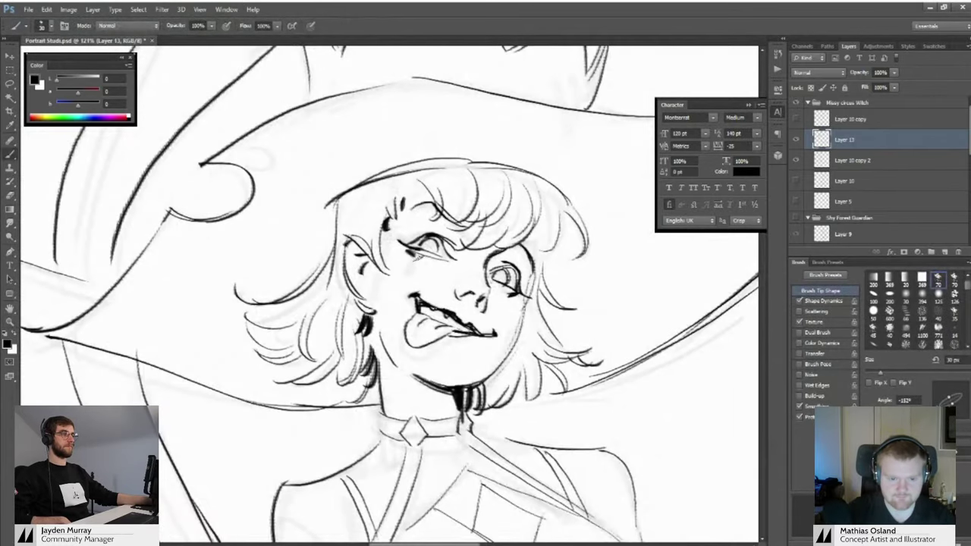
Touch up the face and darken the outer hair strand on the flask side of the head
key("z")
mouse_move(433, 262)
left_mouse_down()
mouse_move(402, 250)
mouse_move(432, 251)
left_mouse_up()
key("b")
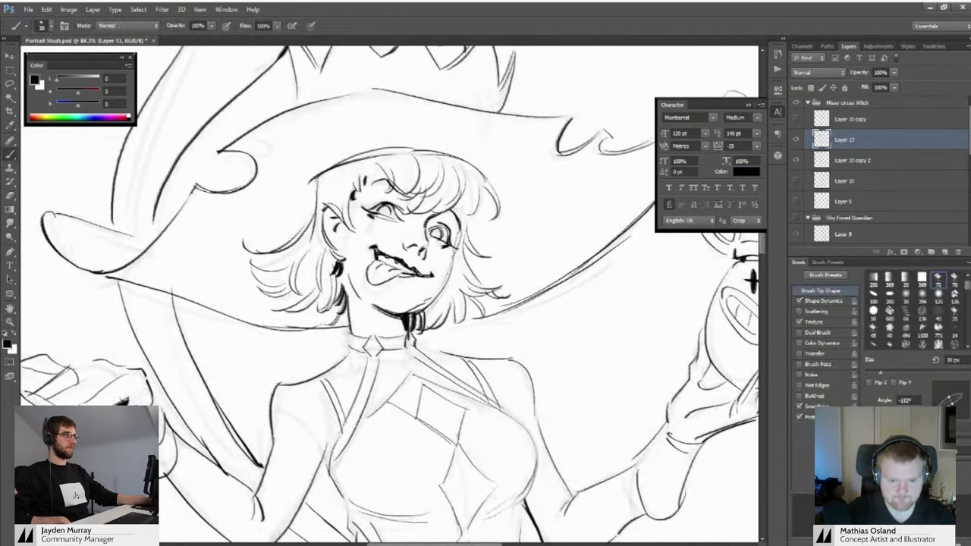
key("z")
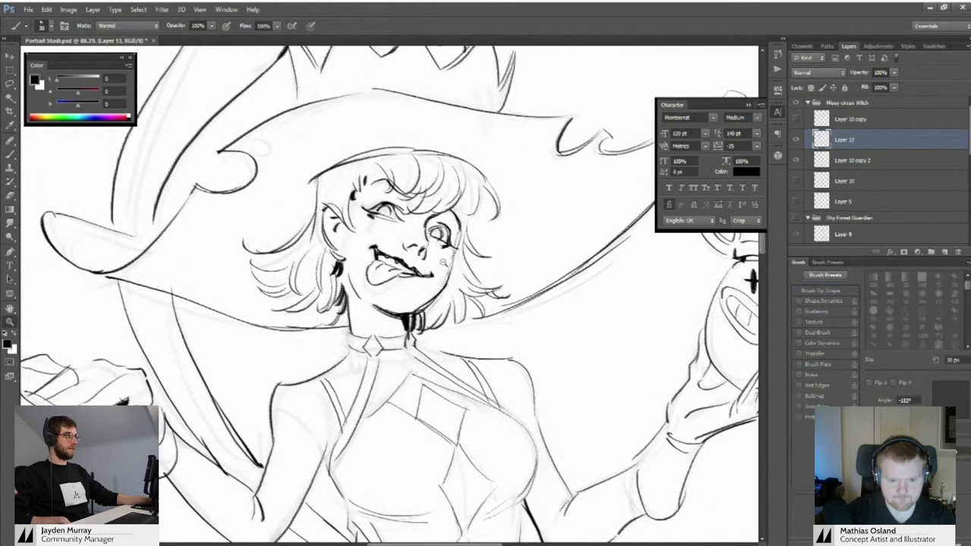
mouse_move(452, 270)
left_mouse_down()
mouse_move(419, 270)
mouse_move(466, 271)
left_mouse_up()
key("b")
mouse_move(394, 283)
left_mouse_down()
mouse_move(364, 278)
mouse_move(420, 270)
left_mouse_up()
key("z")
key("b")
key("z")
left_click_drag(406, 305, 368, 306)
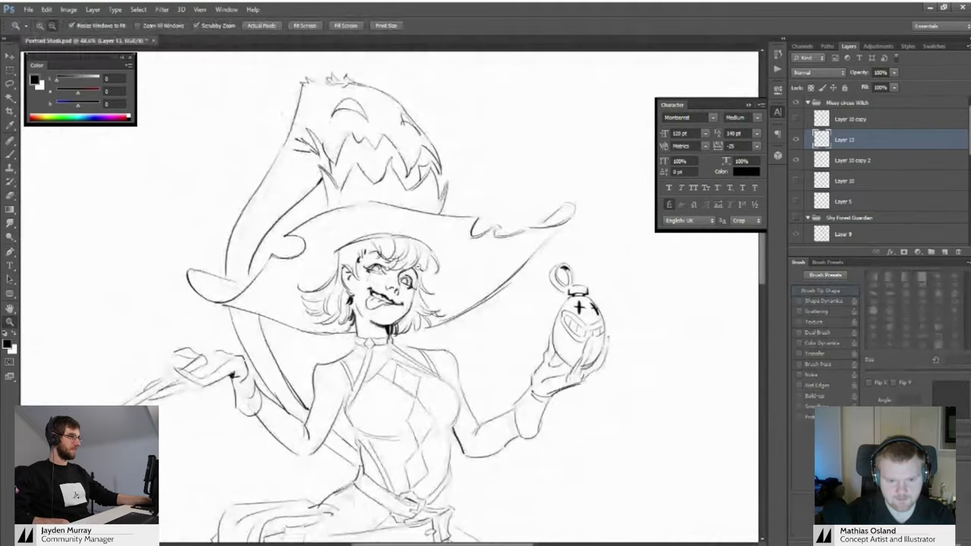
left_click_drag(418, 264, 439, 264)
key("b")
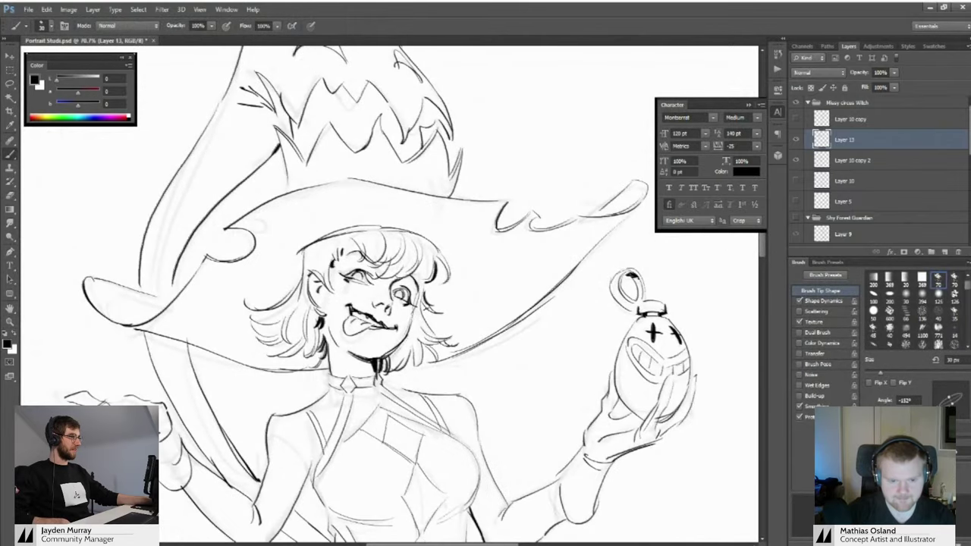
Reinforce the upper edge of the hat brim with a second line running up from the curled notch
left_click_drag(443, 307, 422, 281)
left_click_drag(455, 220, 412, 290)
left_click_drag(280, 158, 338, 220)
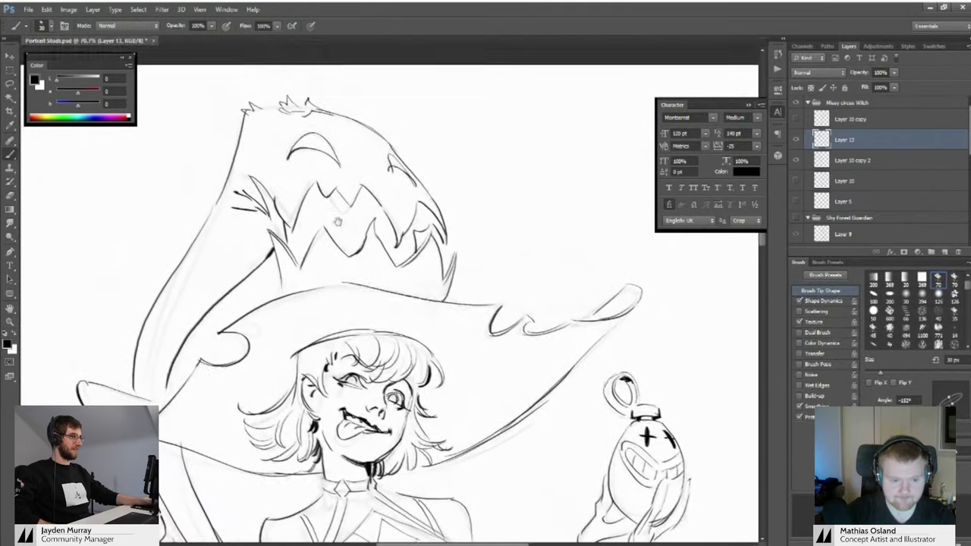
mouse_move(328, 285)
left_mouse_down()
mouse_move(404, 276)
mouse_move(477, 242)
mouse_move(434, 254)
mouse_move(472, 254)
mouse_move(417, 259)
mouse_move(480, 262)
left_mouse_up()
key("z")
key("b")
key("z")
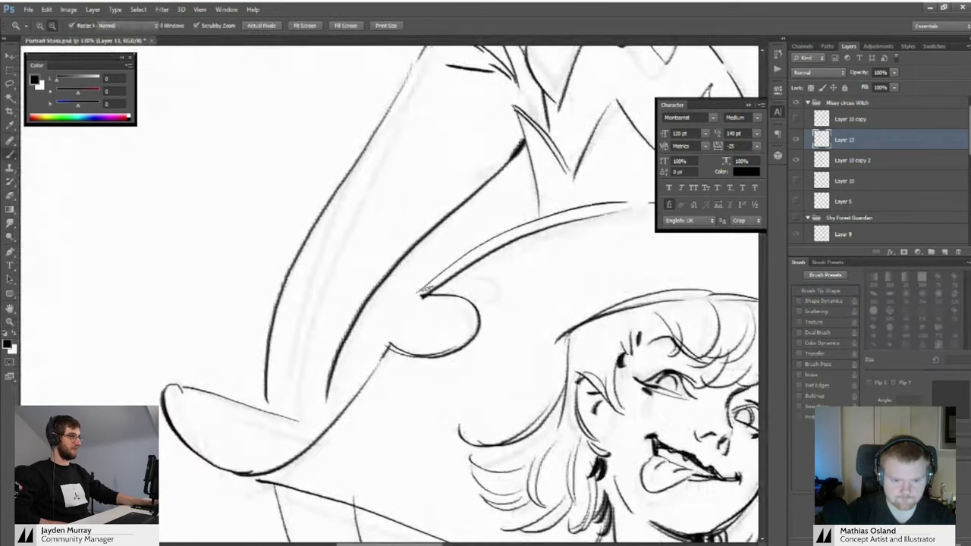
mouse_move(426, 319)
left_mouse_down()
mouse_move(384, 282)
mouse_move(436, 284)
mouse_move(347, 289)
left_mouse_up()
key("b")
key("z")
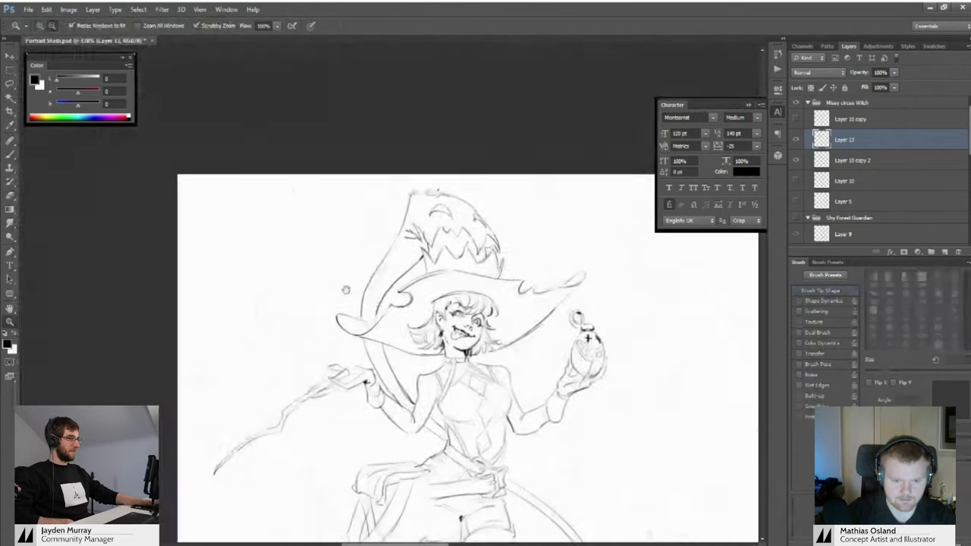
left_click_drag(446, 283, 368, 274)
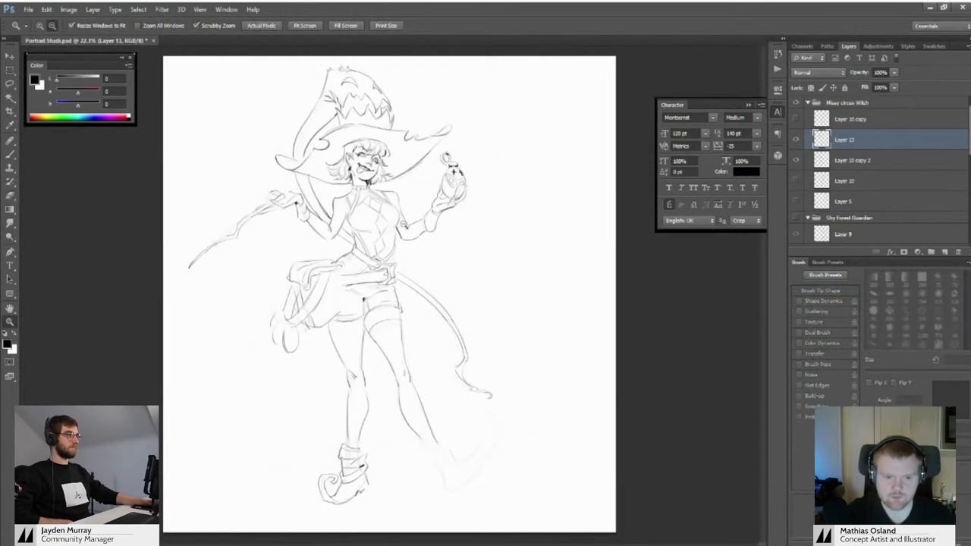
left_click_drag(377, 183, 425, 185)
left_click_drag(413, 186, 394, 260)
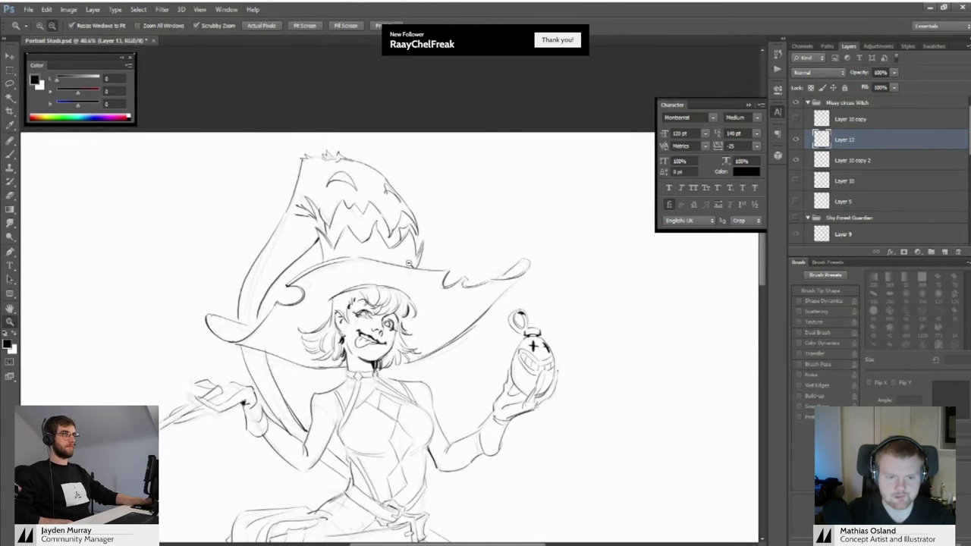
left_click_drag(403, 385, 422, 283)
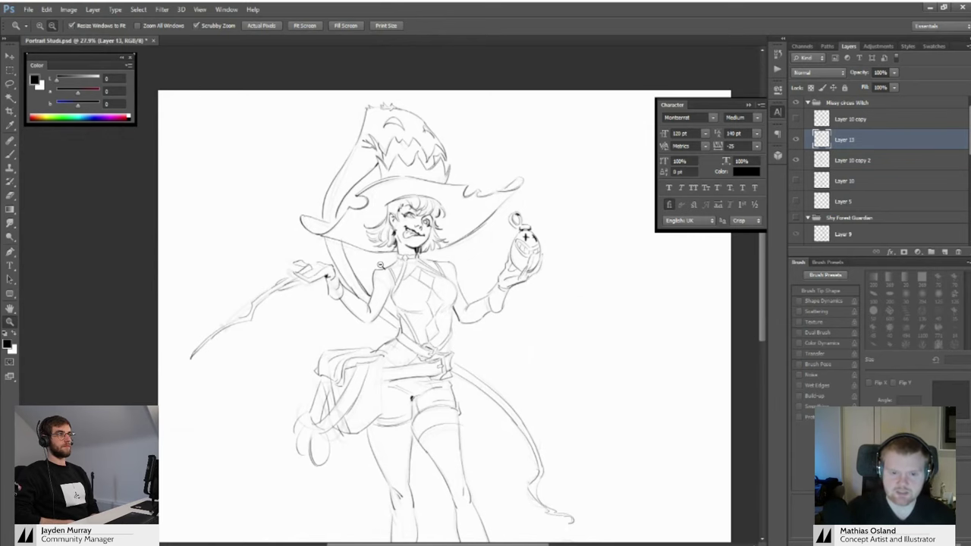
left_click_drag(434, 221, 418, 254)
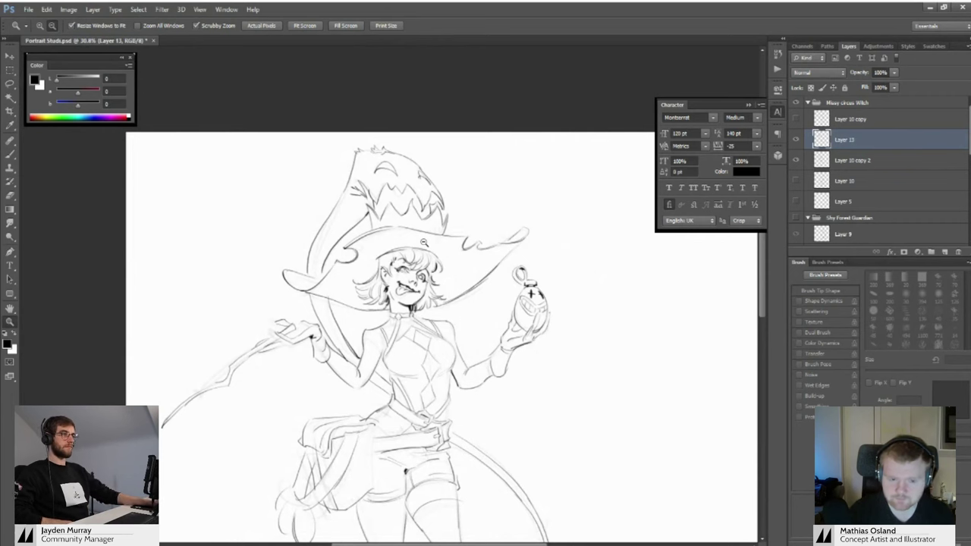
Examine the inked hat, face, torso and arms both as a whole figure and up close
mouse_move(353, 298)
left_mouse_down()
mouse_move(385, 304)
mouse_move(344, 294)
mouse_move(324, 318)
mouse_move(369, 317)
mouse_move(362, 328)
left_mouse_up()
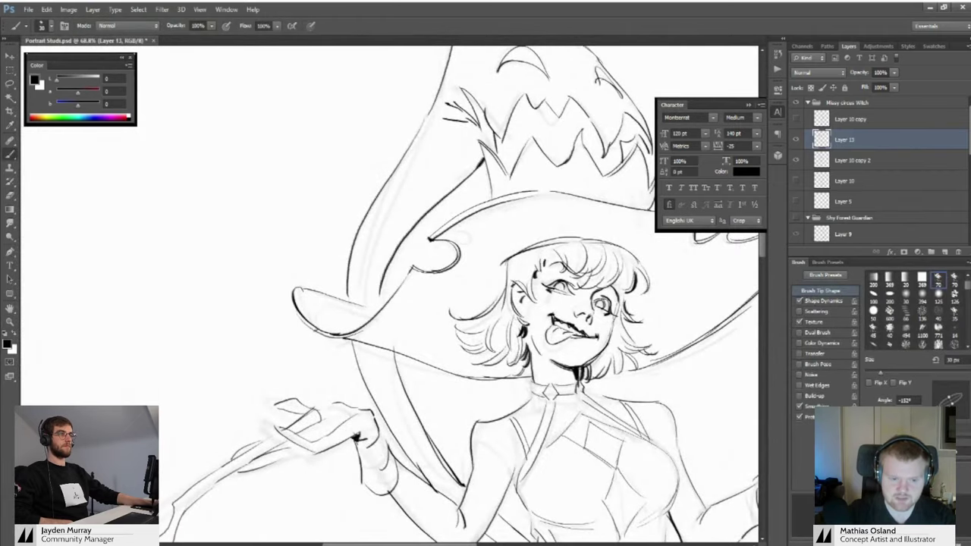
left_click_drag(313, 308, 325, 308)
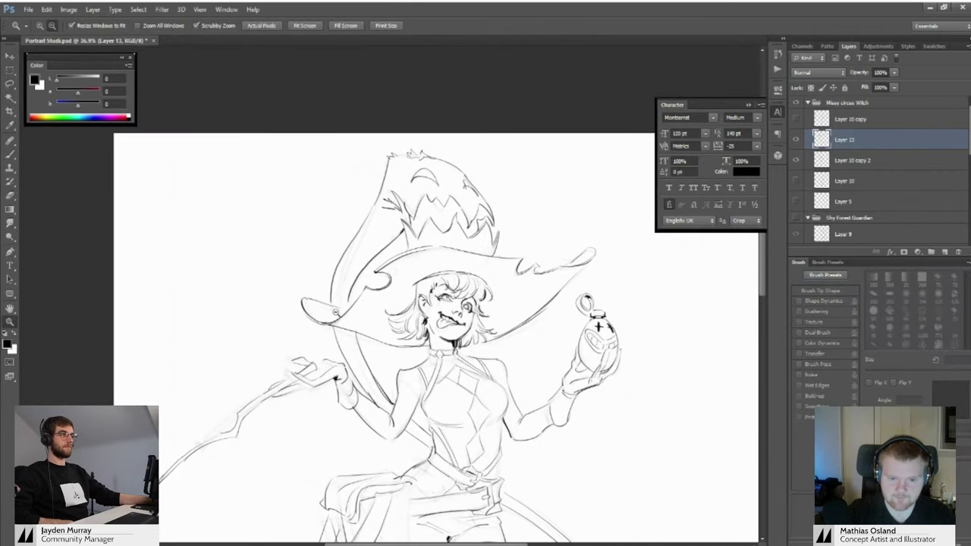
left_click_drag(415, 287, 348, 229)
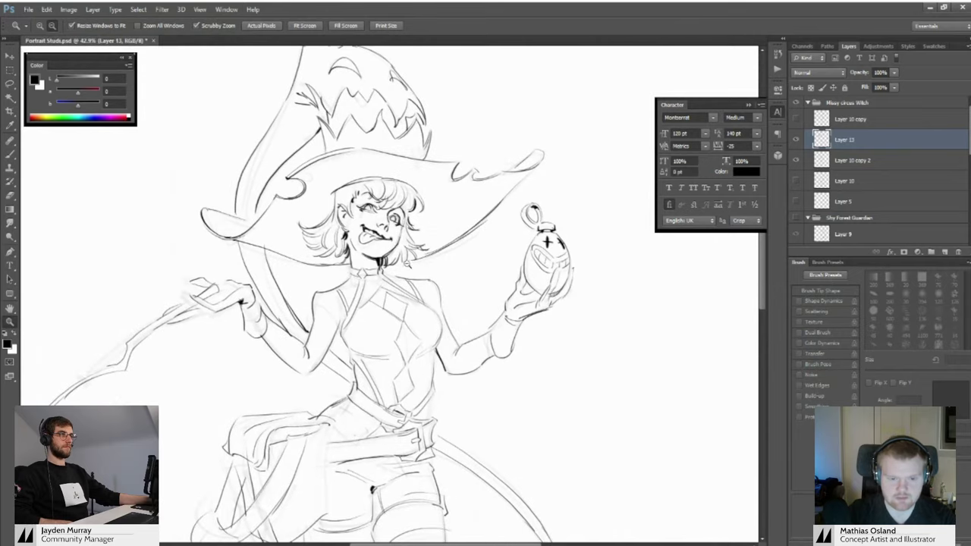
left_click_drag(390, 270, 414, 269)
left_click_drag(337, 241, 413, 309)
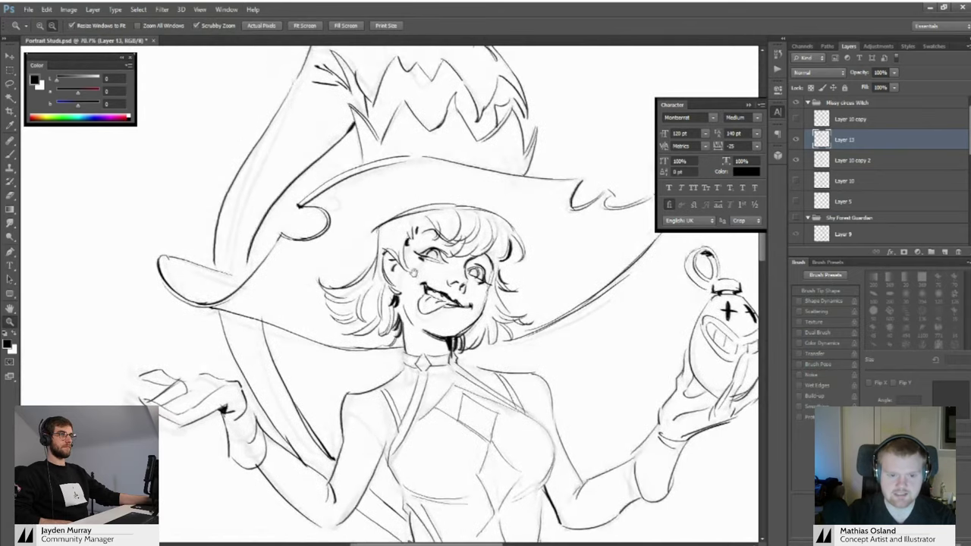
left_click_drag(379, 232, 399, 232)
left_click_drag(346, 267, 305, 259)
left_click_drag(370, 273, 345, 266)
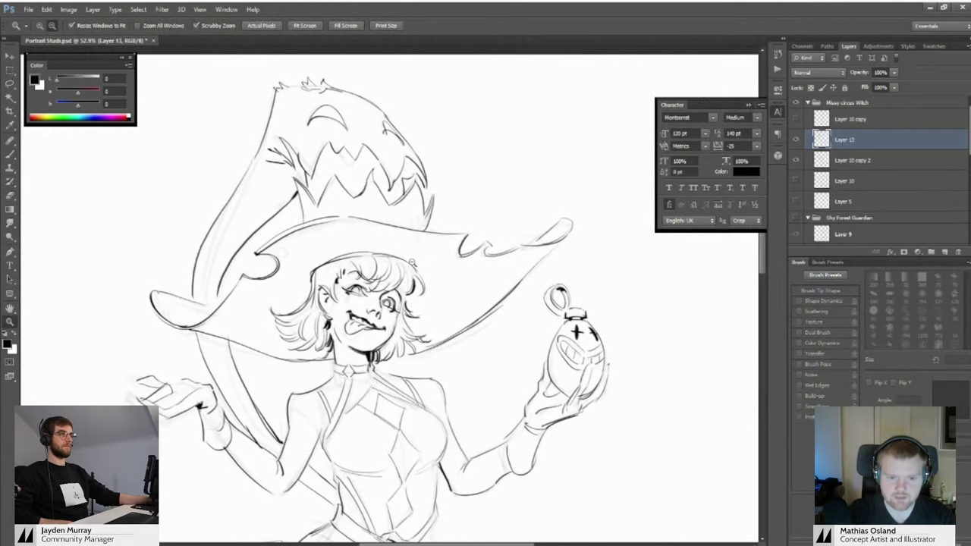
Clean up and touch up the doubled line along the upper edge of the hat brim beside the curled notch
mouse_move(411, 263)
left_mouse_down()
mouse_move(390, 262)
mouse_move(443, 257)
left_mouse_up()
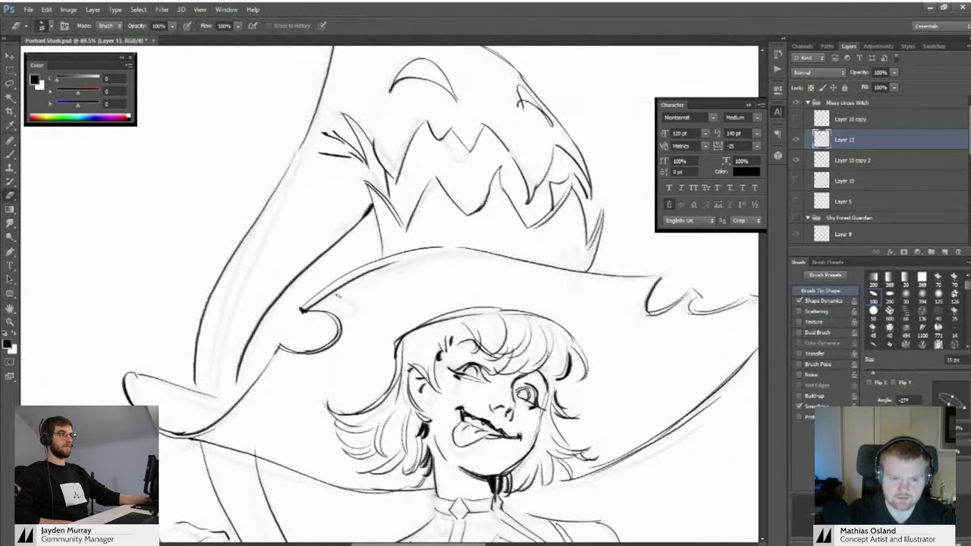
key("b")
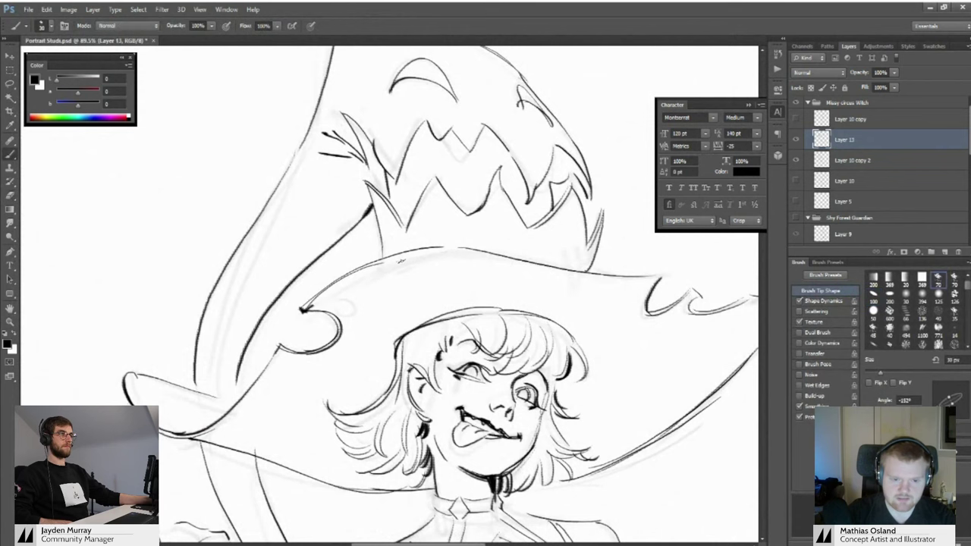
left_click_drag(363, 273, 326, 270)
mouse_move(401, 269)
left_mouse_down()
mouse_move(352, 273)
mouse_move(385, 267)
left_mouse_up()
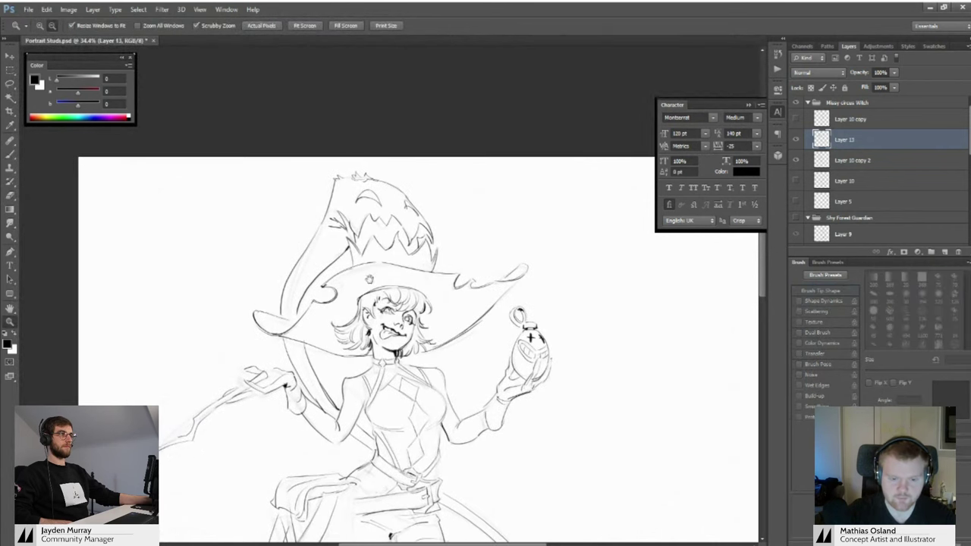
left_click_drag(376, 301, 367, 266)
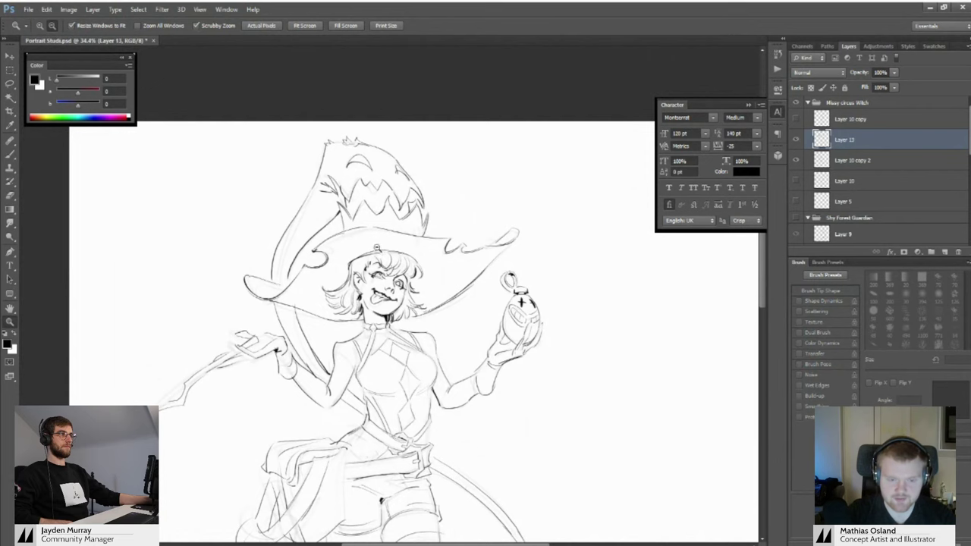
left_click_drag(361, 207, 304, 155)
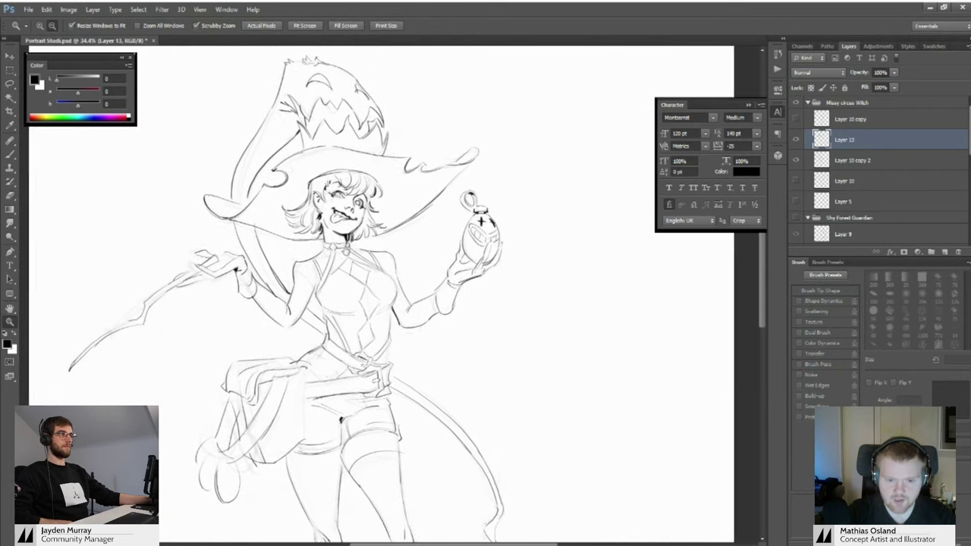
Clean up and re-ink the underside of the flask-side forearm where it meets the cuff
left_click_drag(409, 292, 464, 261)
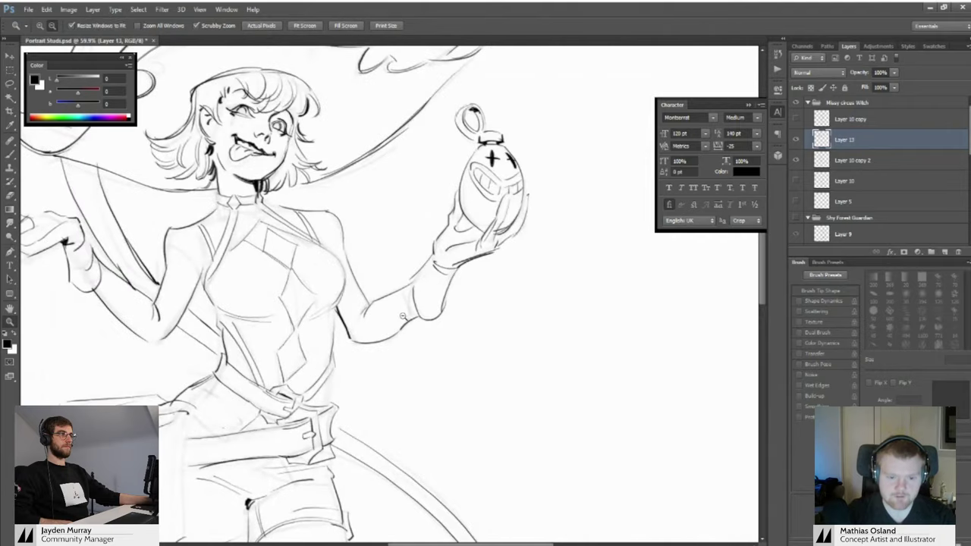
left_click(403, 317)
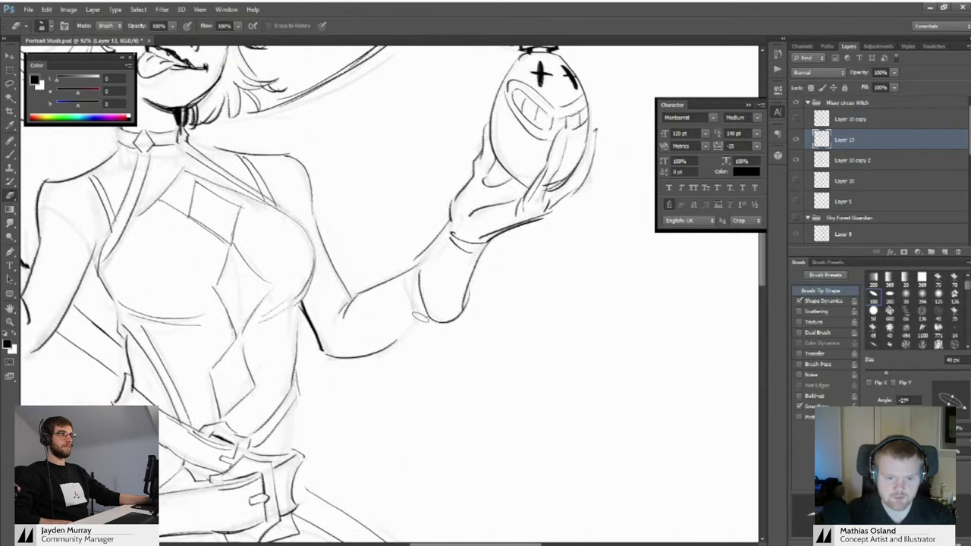
key("b")
mouse_move(414, 325)
left_mouse_down()
mouse_move(321, 326)
mouse_move(397, 328)
mouse_move(378, 361)
mouse_move(405, 344)
mouse_move(377, 362)
mouse_move(361, 327)
mouse_move(396, 309)
mouse_move(433, 393)
mouse_move(537, 135)
mouse_move(424, 171)
mouse_move(397, 302)
left_mouse_up()
key("ctrl+space")
key("ctrl+z")
Select the flask with its hand and cuff, move them slightly inward toward the forearm, and clear the selection
key("ctrl+space")
key("l")
key("v")
left_click_drag(474, 239, 458, 251)
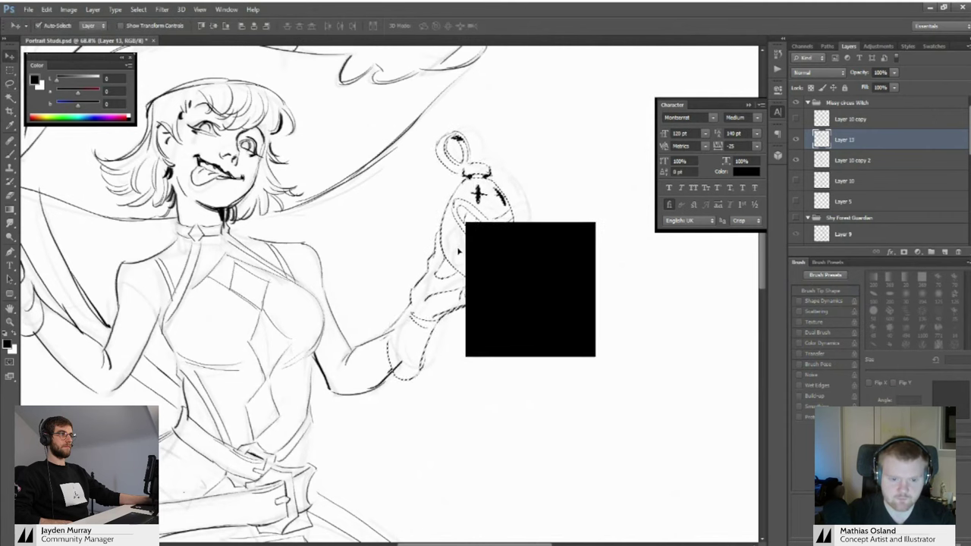
key("ctrl+d")
key("z")
left_click_drag(407, 326, 418, 370)
left_click_drag(409, 315, 370, 309)
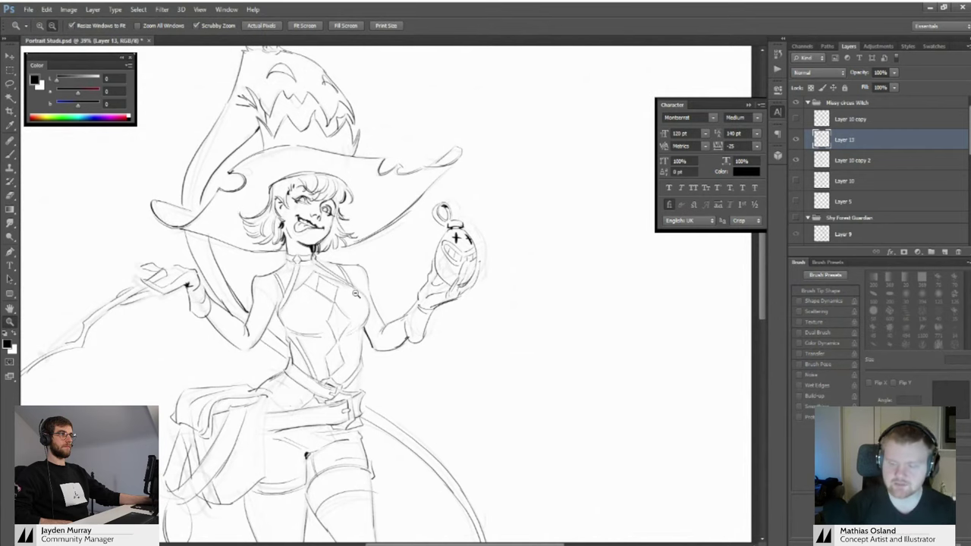
left_click_drag(383, 307, 356, 287)
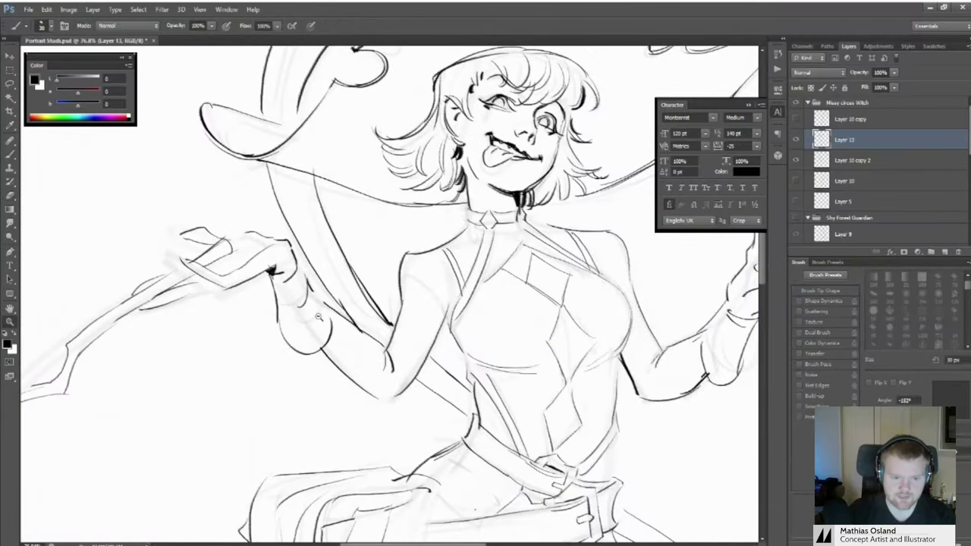
Erase the flared cuff on the wand-side arm and redraw its outer line running down from the wrist
key("ctrl+minus")
key("ctrl+plus")
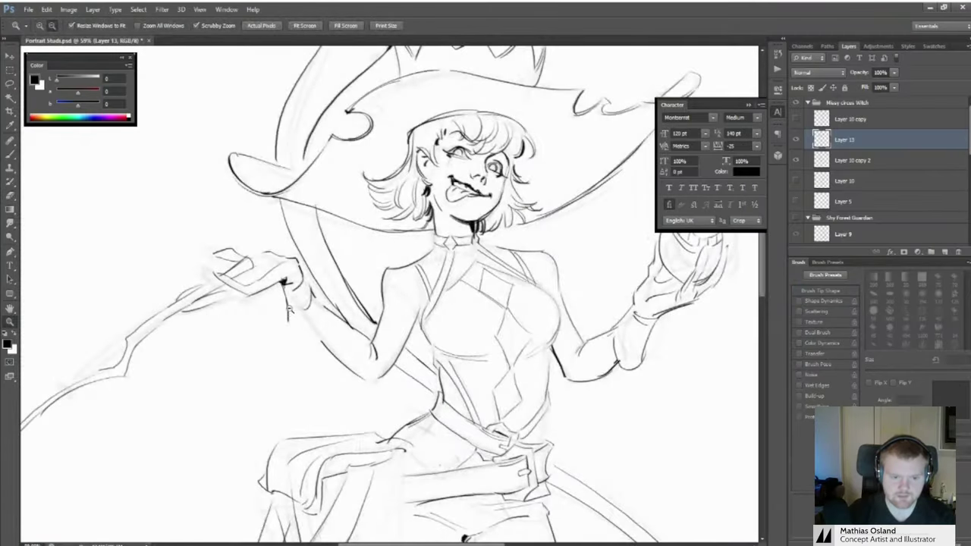
key("e")
key("b")
left_click_drag(288, 289, 315, 352)
key("ctrl+z")
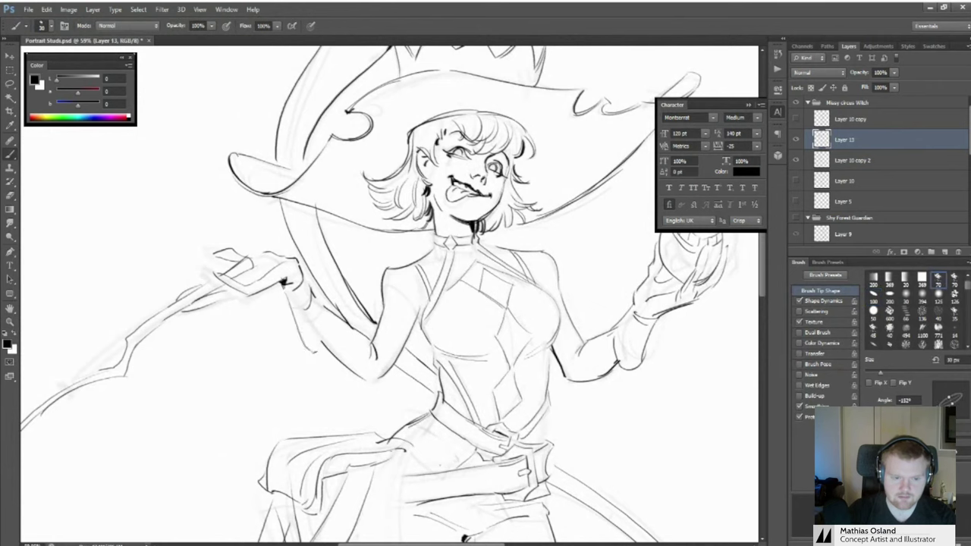
key("ctrl+z")
mouse_move(293, 299)
left_mouse_down()
mouse_move(316, 352)
mouse_move(327, 309)
mouse_move(272, 291)
mouse_move(328, 332)
mouse_move(335, 361)
mouse_move(361, 367)
mouse_move(315, 343)
left_mouse_up()
key("e")
key("b")
mouse_move(424, 341)
left_mouse_down()
mouse_move(323, 311)
mouse_move(357, 328)
left_mouse_up()
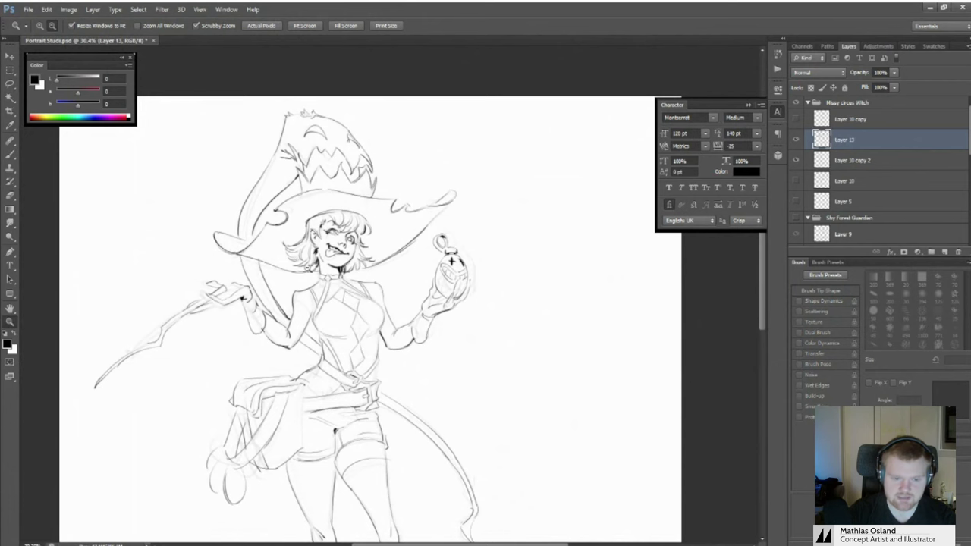
Draw a small diamond on the wand side of the bodice beside the central diamond pattern
left_click_drag(296, 280, 385, 285)
mouse_move(302, 324)
left_mouse_down()
mouse_move(344, 317)
mouse_move(295, 302)
left_mouse_up()
mouse_move(393, 311)
left_mouse_down()
mouse_move(342, 275)
mouse_move(369, 277)
left_mouse_up()
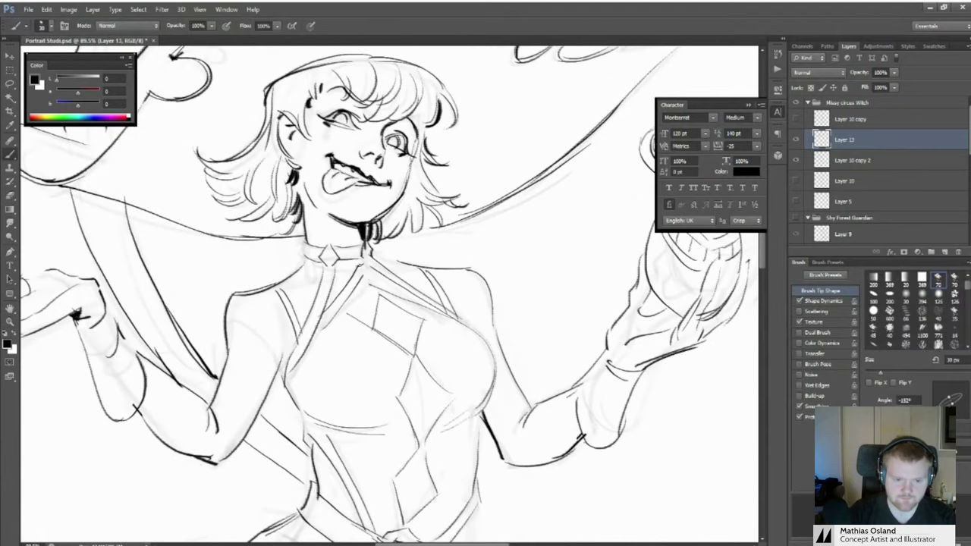
key("z")
mouse_move(370, 273)
left_mouse_down()
mouse_move(338, 281)
mouse_move(368, 294)
left_mouse_up()
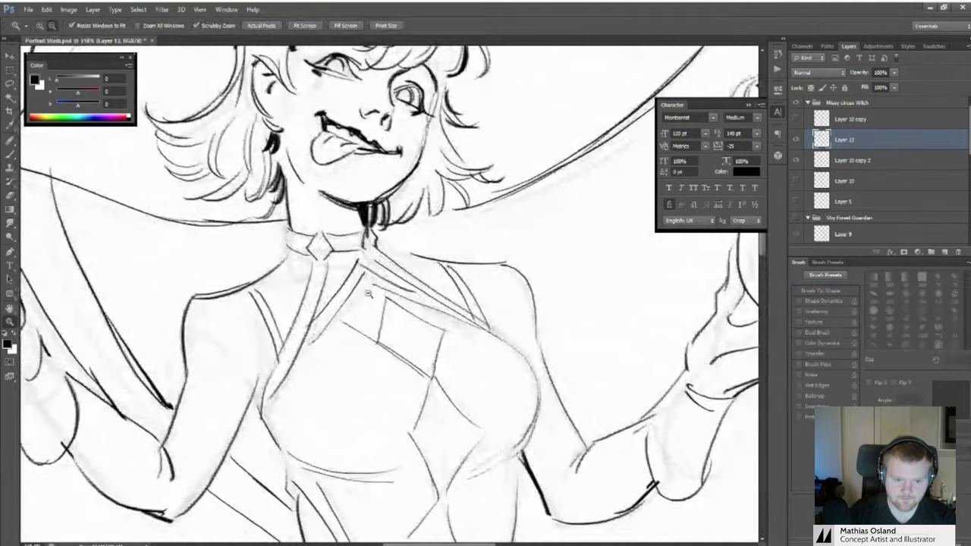
left_click_drag(364, 343, 330, 277)
key("b")
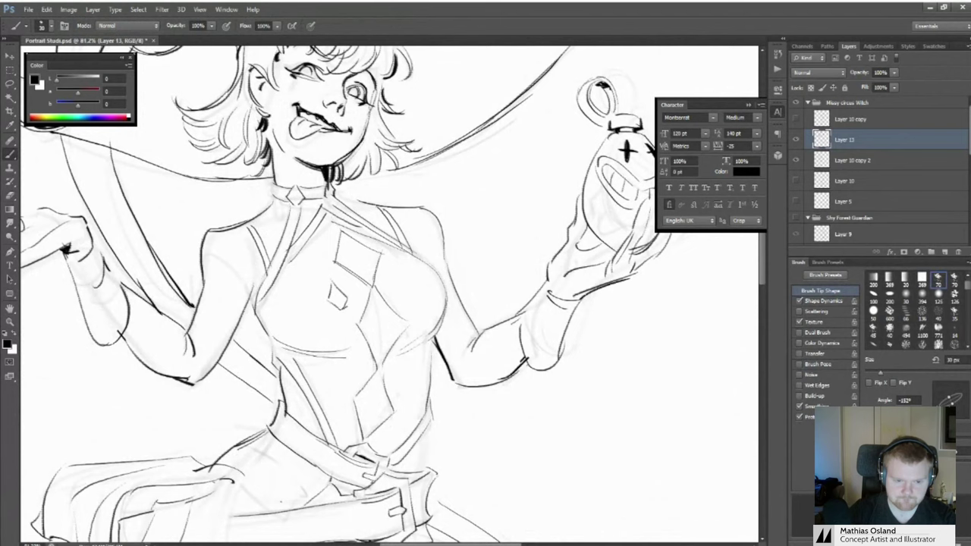
key("z")
left_click(350, 312)
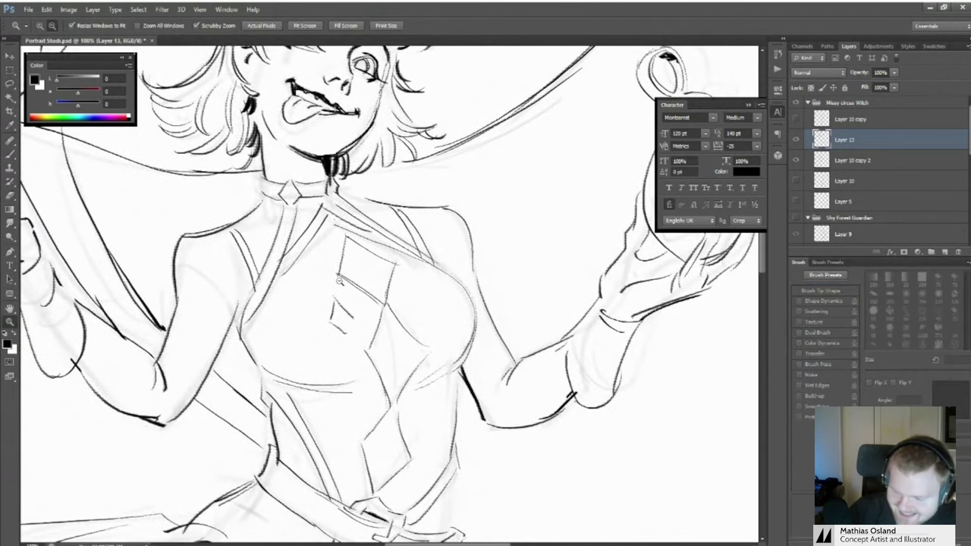
key("b")
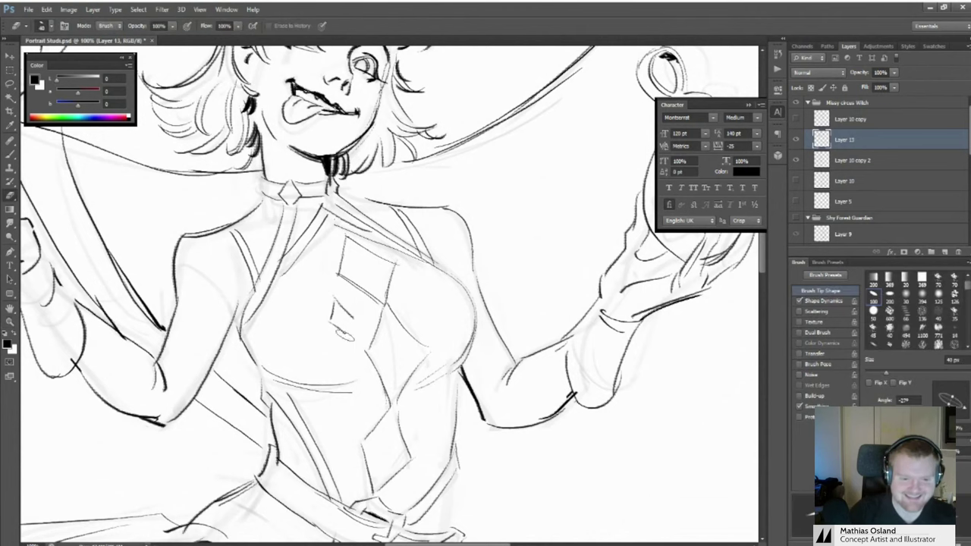
Add a second small diamond on the flask side of the bodice
mouse_move(380, 307)
left_mouse_down()
mouse_move(324, 325)
mouse_move(352, 293)
left_mouse_up()
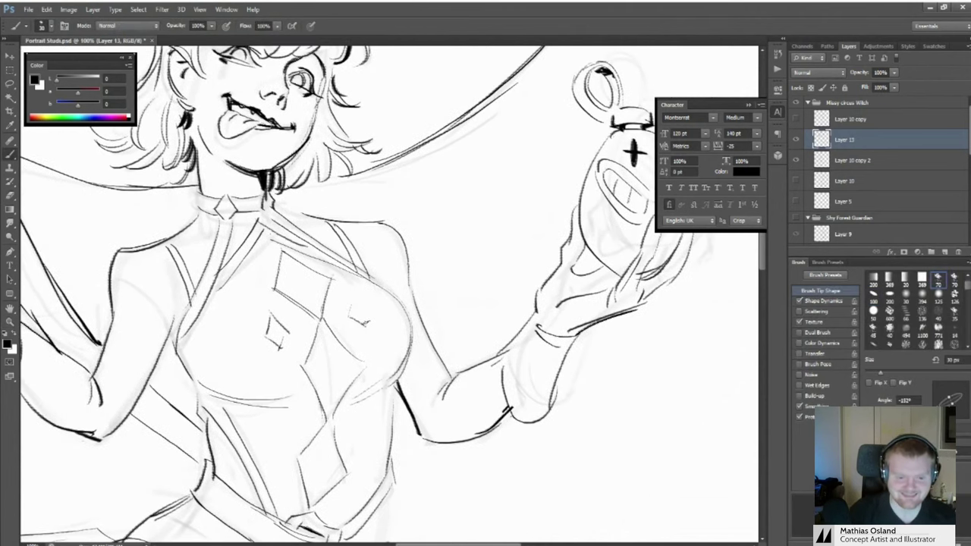
key("z")
left_click(351, 322, "alt")
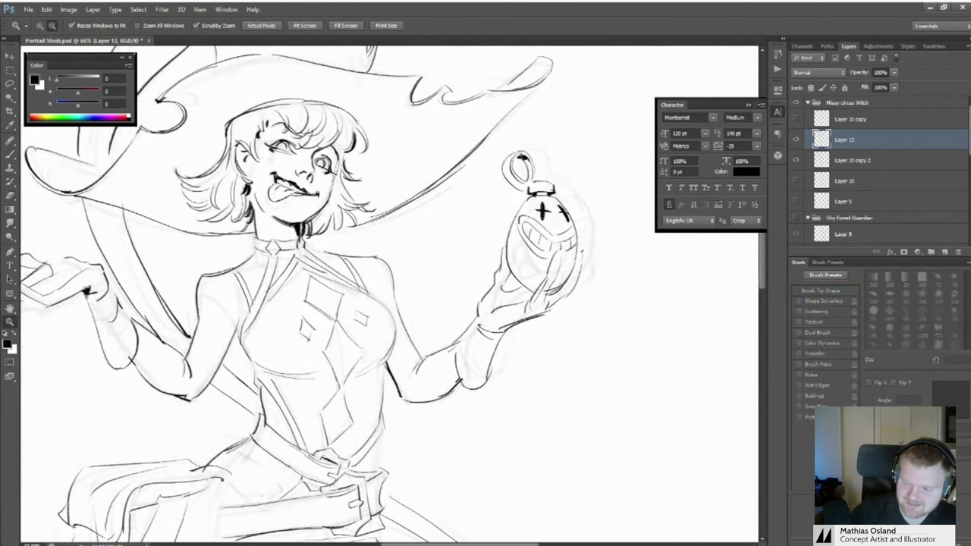
left_click(366, 313, "alt")
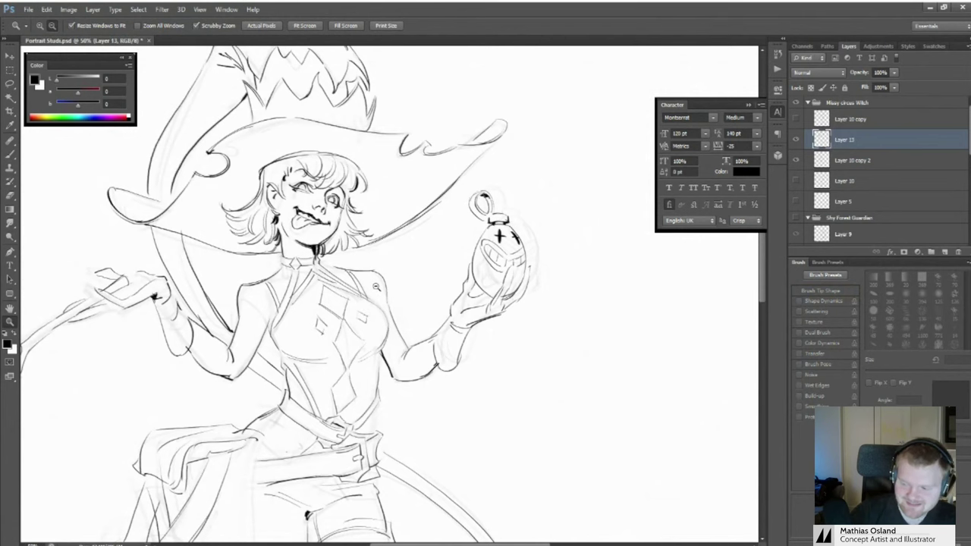
Refine the small wand-side diamond's edges and re-ink the upper edge of the middle diamond in the central pattern
mouse_move(370, 304)
left_mouse_down()
mouse_move(386, 265)
mouse_move(371, 273)
mouse_move(351, 260)
mouse_move(376, 262)
left_mouse_up()
key("b")
key("e")
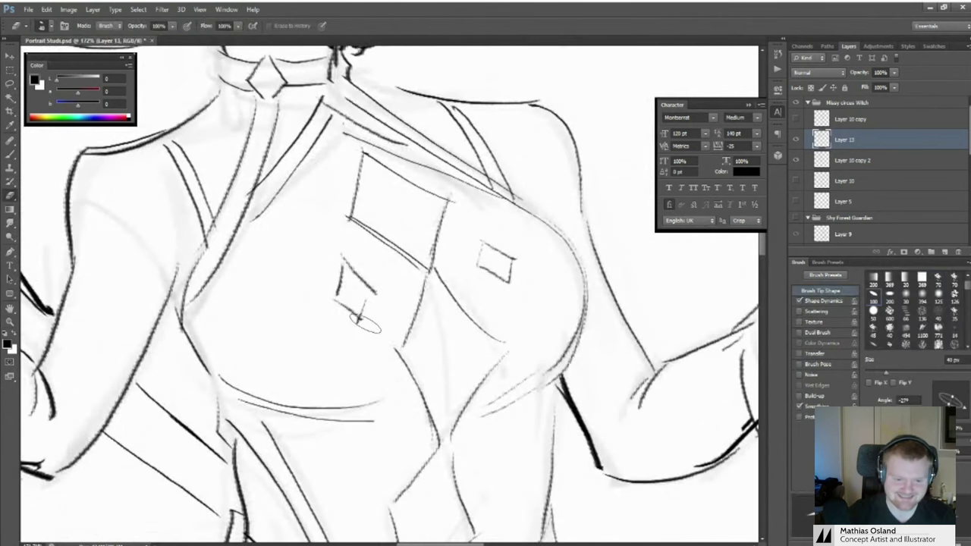
key("b")
mouse_move(364, 318)
left_mouse_down()
mouse_move(372, 321)
mouse_move(355, 330)
left_mouse_up()
key("z")
mouse_move(361, 317)
left_mouse_down()
mouse_move(301, 306)
mouse_move(299, 269)
mouse_move(378, 277)
mouse_move(400, 303)
mouse_move(365, 278)
mouse_move(345, 323)
mouse_move(310, 286)
mouse_move(372, 274)
mouse_move(330, 308)
left_mouse_up()
key("z")
key("e")
key("b")
key("z")
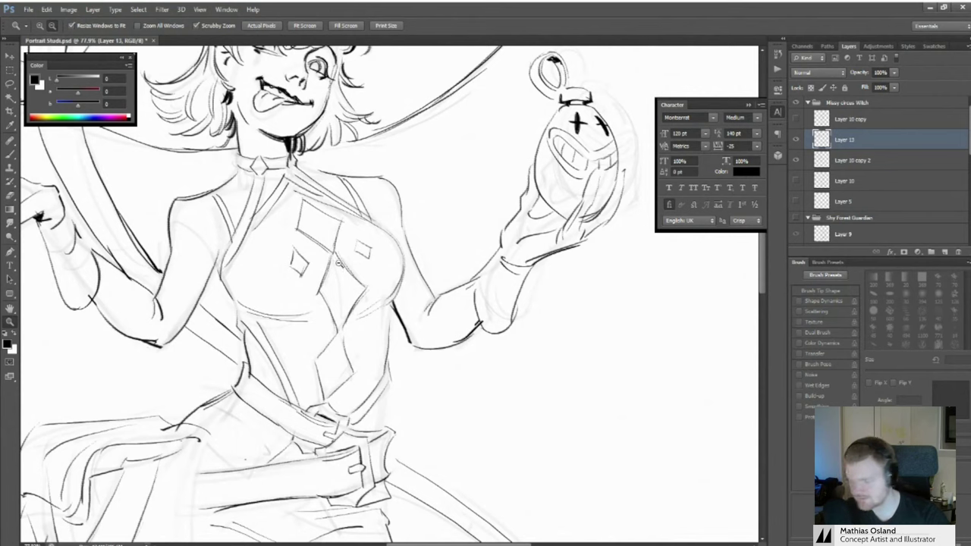
Thicken the contour of the waist on the flask side, between the bust and the belt
mouse_move(338, 260)
left_mouse_down()
mouse_move(472, 254)
mouse_move(413, 262)
mouse_move(405, 271)
mouse_move(429, 292)
left_mouse_up()
key("b")
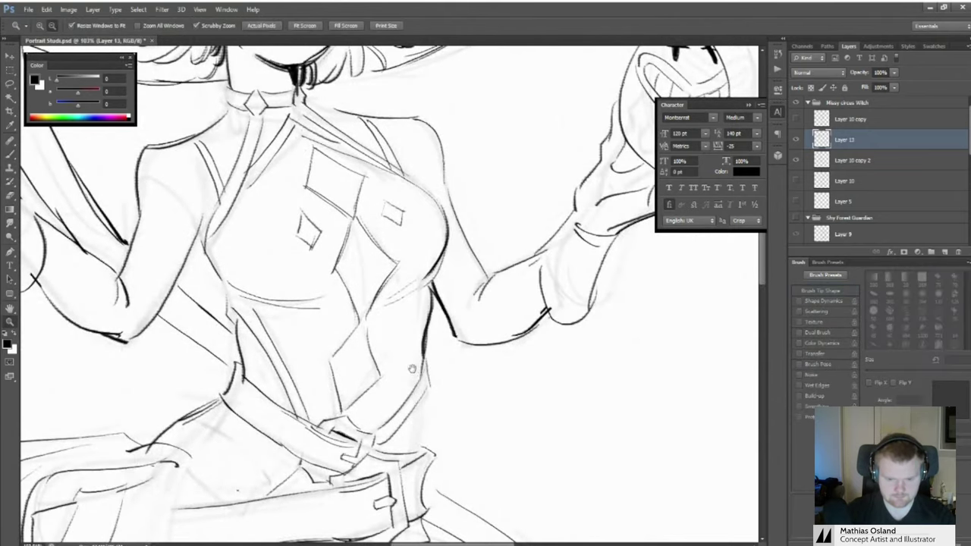
left_click_drag(426, 362, 435, 267)
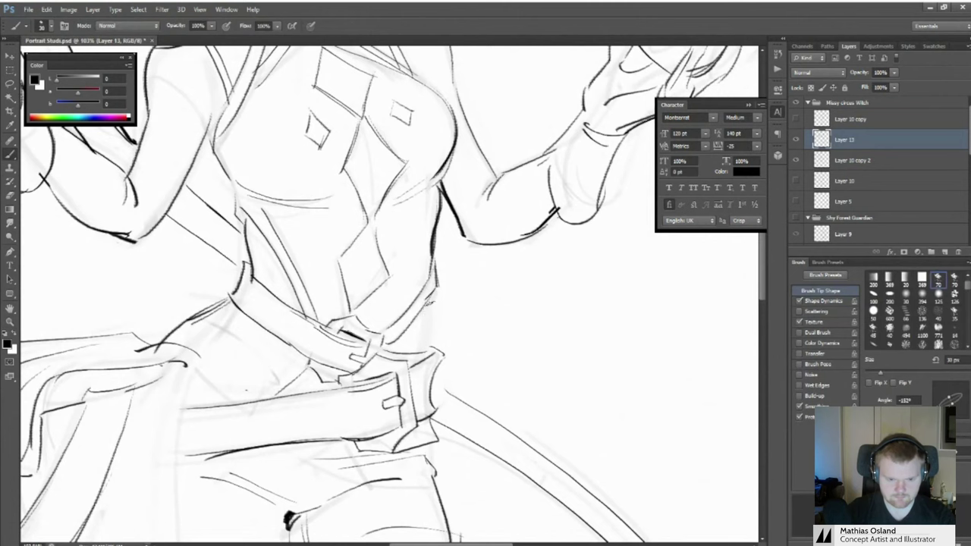
key("z")
left_click_drag(425, 349, 364, 350)
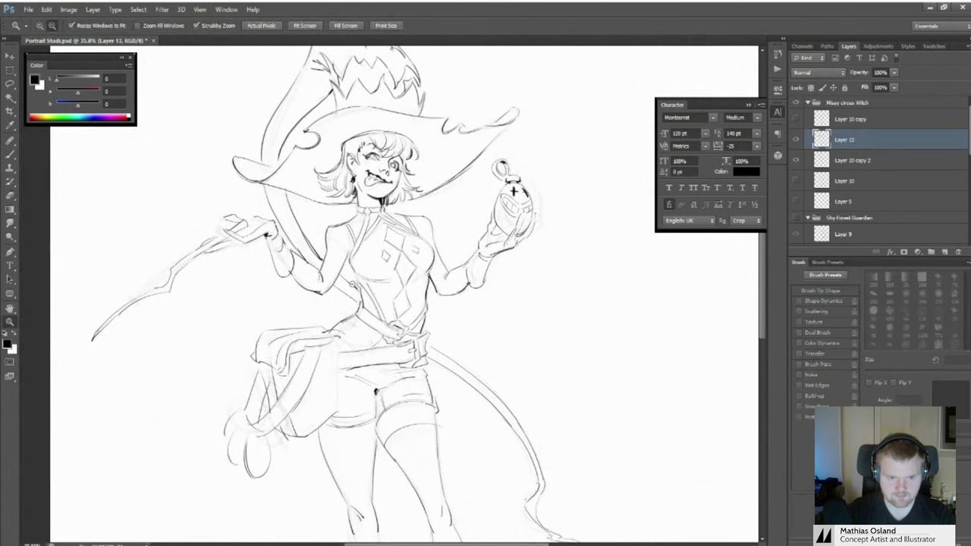
left_click_drag(351, 261, 405, 270)
key("b")
key("z")
left_click_drag(402, 328, 358, 331)
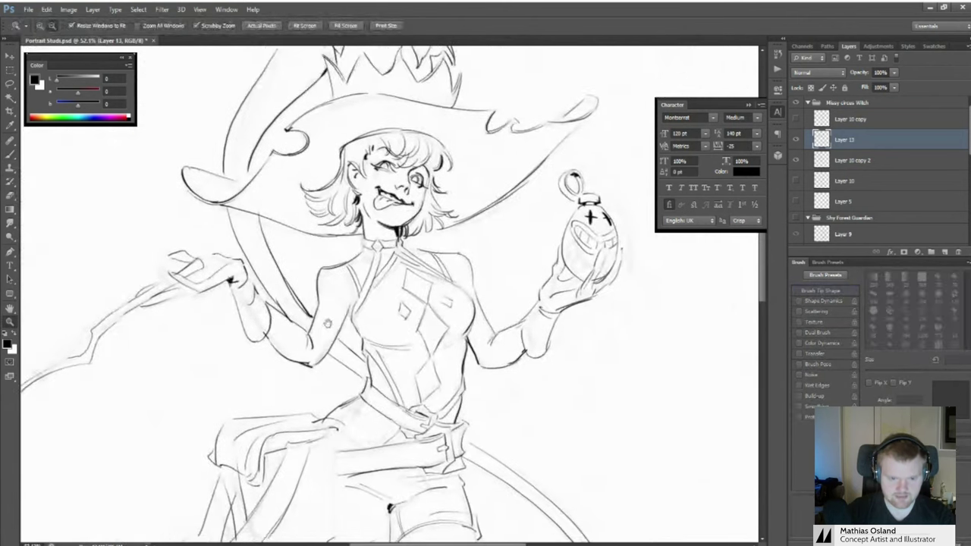
Draw a second curved line just below the stocking's top edge on the flask-side thigh to form a band
mouse_move(439, 373)
left_mouse_down()
mouse_move(346, 300)
mouse_move(352, 271)
left_mouse_up()
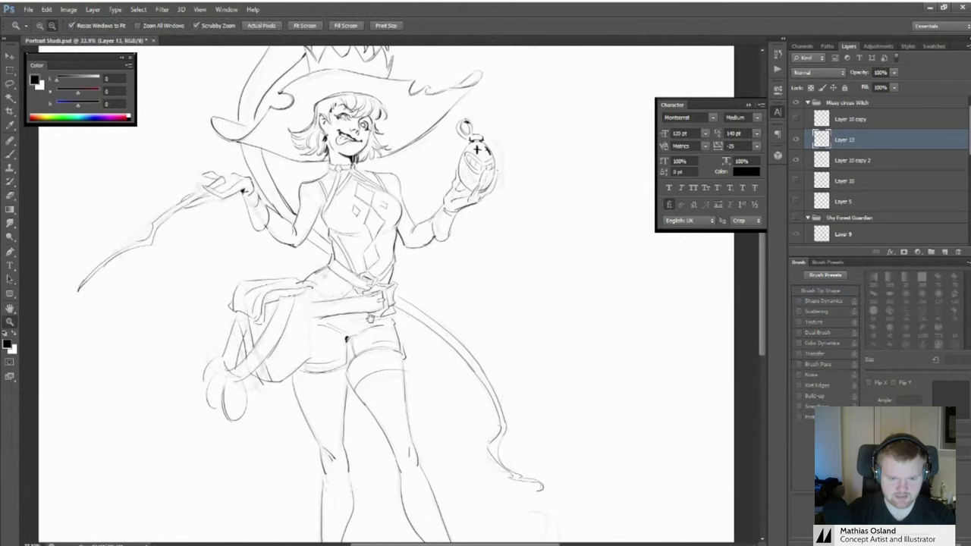
left_click_drag(371, 318, 365, 274)
left_click_drag(332, 320, 372, 322)
key("b")
mouse_move(353, 262)
left_mouse_down()
mouse_move(363, 287)
mouse_move(337, 299)
mouse_move(354, 306)
mouse_move(334, 291)
mouse_move(335, 303)
mouse_move(362, 304)
mouse_move(342, 265)
mouse_move(335, 199)
mouse_move(390, 383)
left_mouse_up()
key("z")
key("b")
key("z")
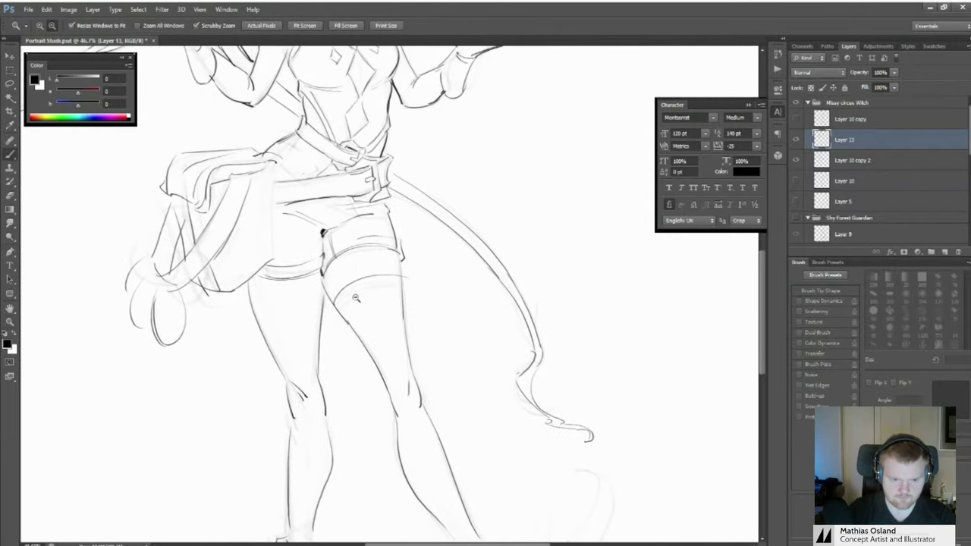
key("b")
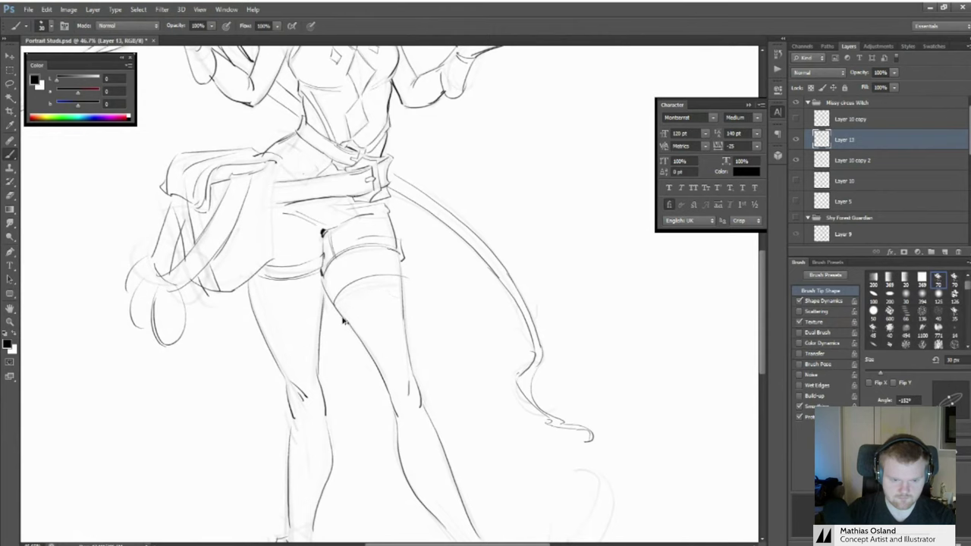
mouse_move(359, 295)
left_mouse_down()
mouse_move(353, 288)
mouse_move(363, 295)
left_mouse_up()
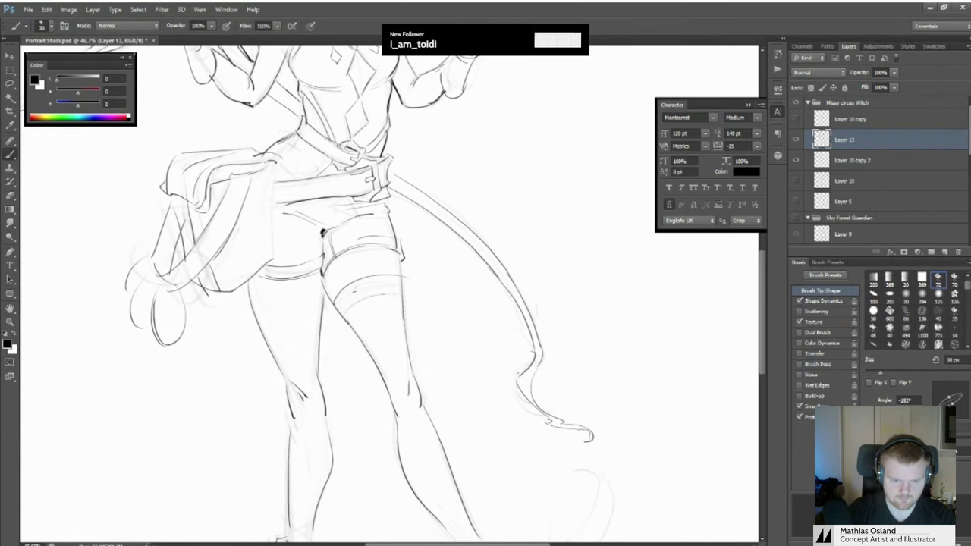
Draw a row of small diamonds along the stocking band on the flask-side thigh
key("z")
left_click(362, 289)
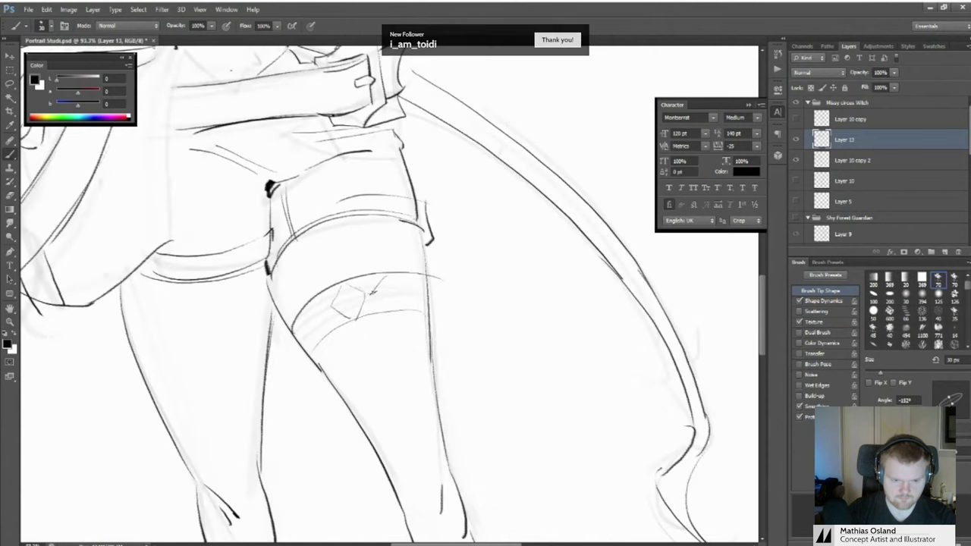
mouse_move(386, 303)
left_mouse_down()
mouse_move(357, 296)
mouse_move(408, 312)
left_mouse_up()
mouse_move(362, 284)
left_mouse_down()
mouse_move(379, 325)
mouse_move(350, 289)
mouse_move(402, 292)
left_mouse_up()
key("alt+space")
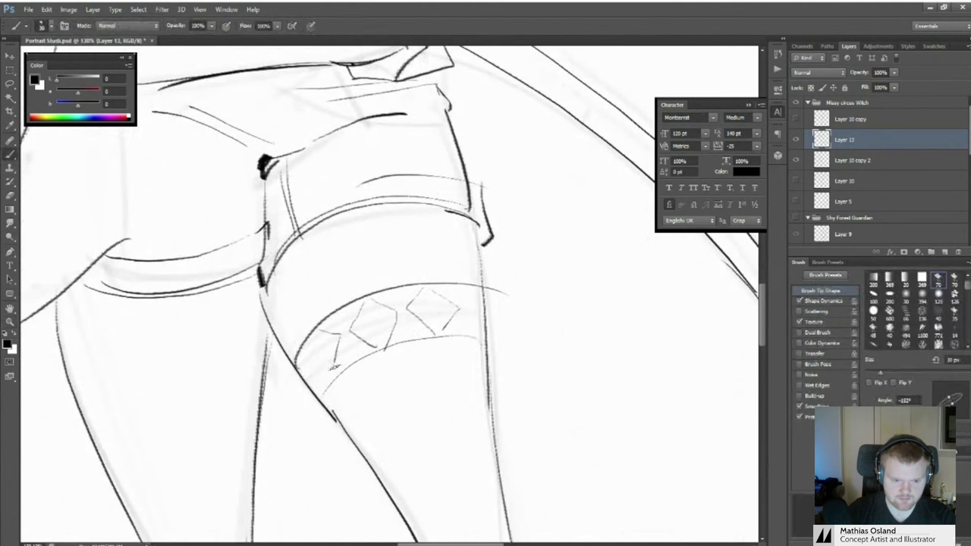
key("b")
left_click_drag(343, 334, 370, 356)
Examine the whole figure's line art and balance, including the shorts and the patterned thigh band
left_click_drag(330, 192, 403, 243)
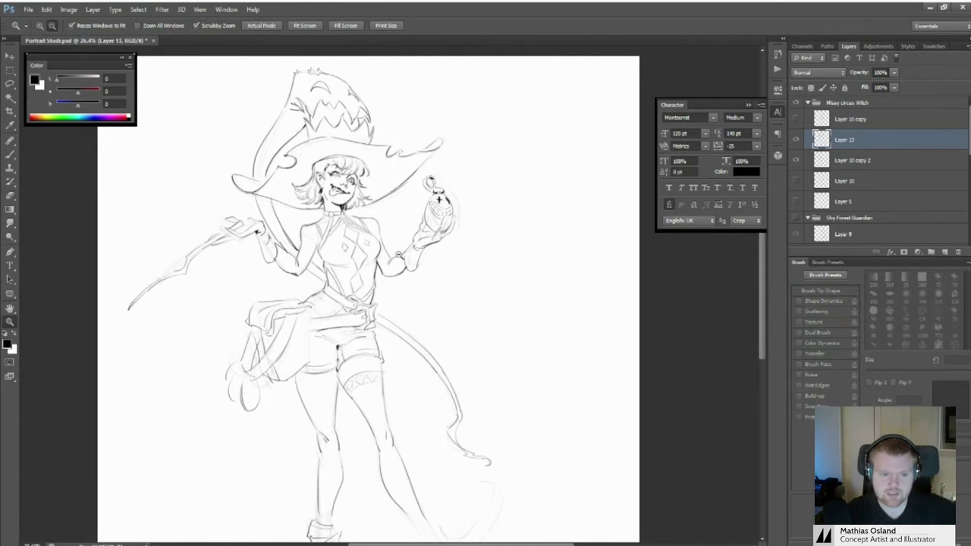
left_click(398, 252, "alt")
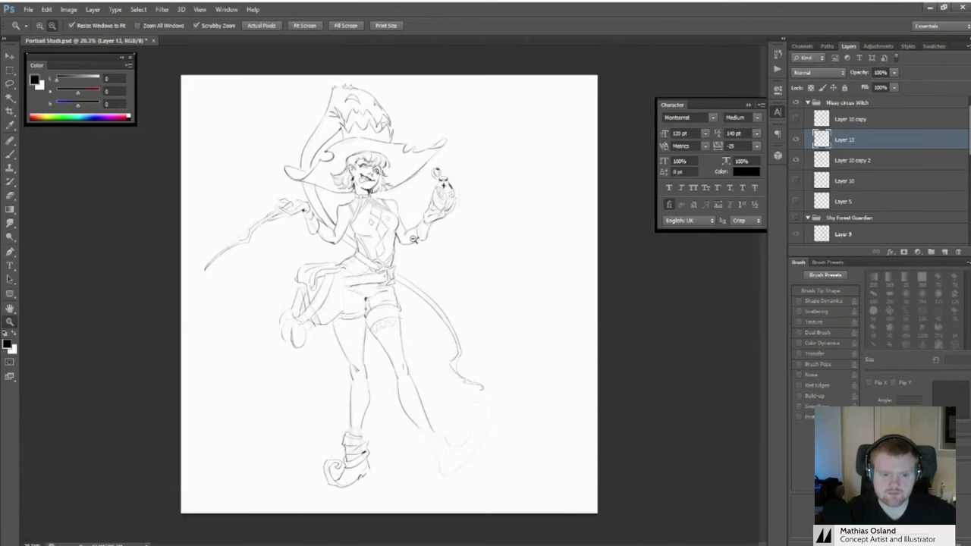
left_click_drag(418, 244, 425, 244)
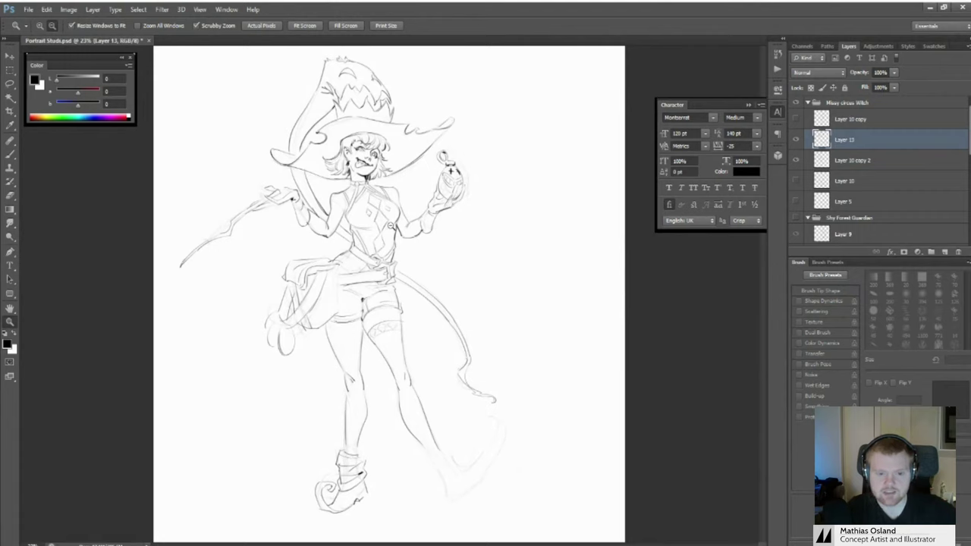
left_click(356, 302)
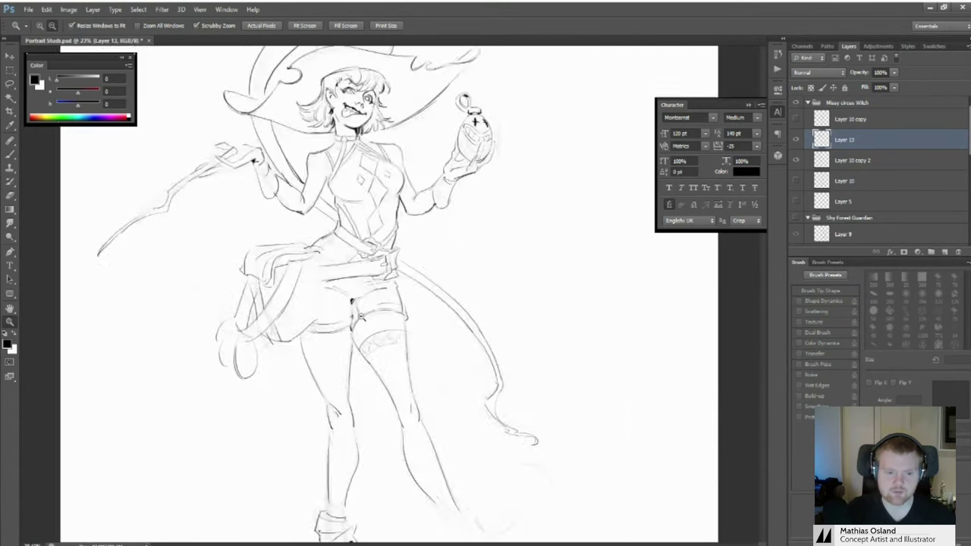
key("b")
key("ctrl+z")
left_click_drag(327, 344, 393, 333)
left_click(335, 321, "alt")
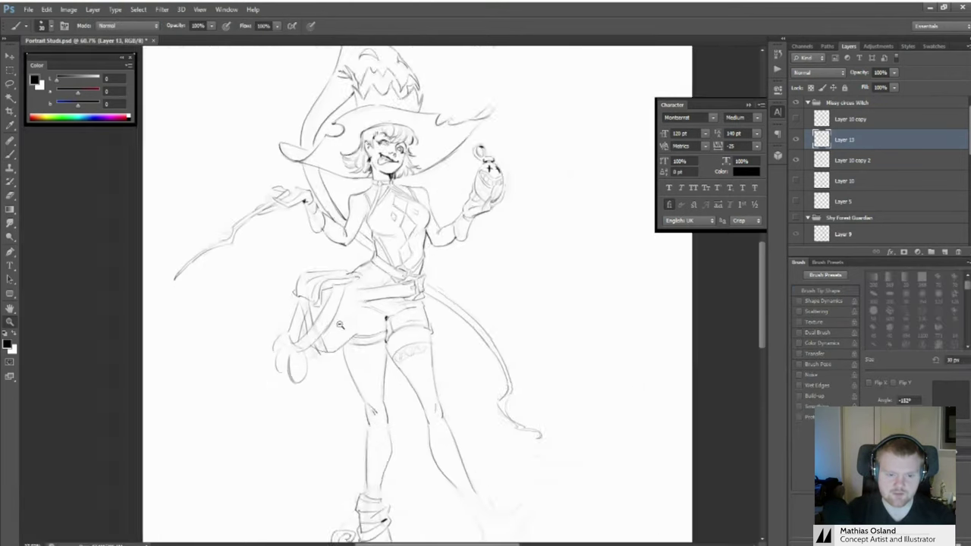
left_click_drag(399, 286, 382, 308)
left_click(395, 292, "alt")
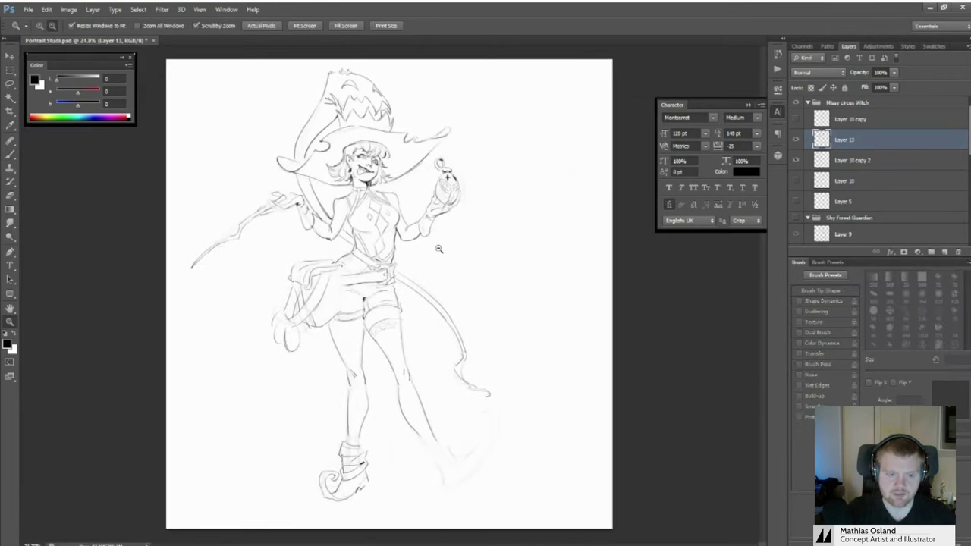